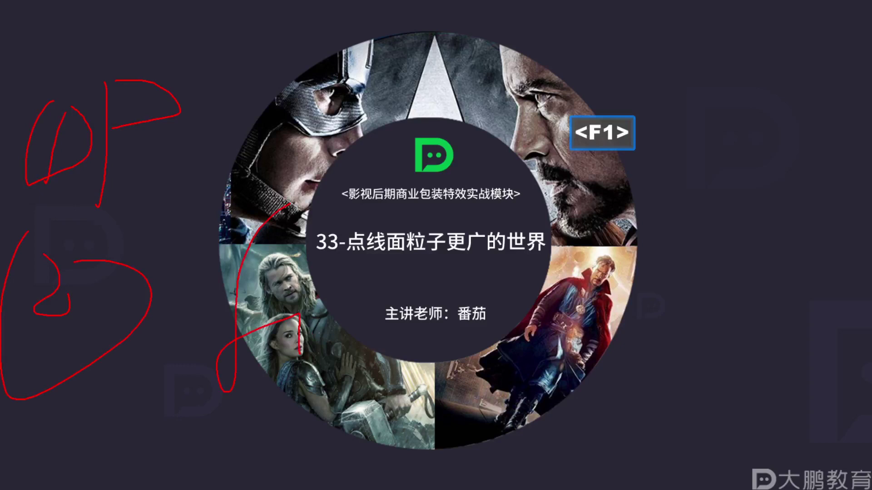
Draw red pen marks and handwriting across the title slide, then clear all the ink
key(Escape)
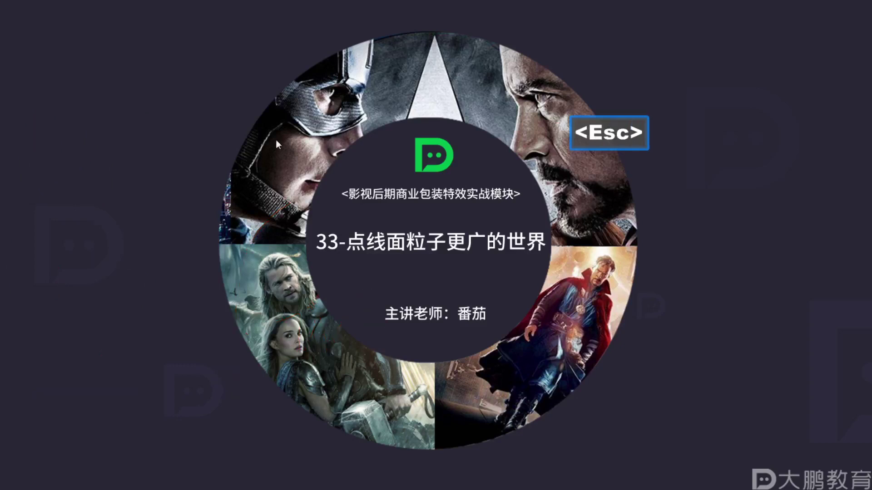
key(F1)
drag(237, 113, 250, 200)
mouse_move(228, 109)
mouse_down()
mouse_move(308, 66)
mouse_move(205, 82)
mouse_up()
drag(488, 21, 489, 86)
drag(523, 47, 538, 64)
mouse_move(472, 82)
mouse_down()
mouse_move(536, 64)
mouse_move(480, 110)
mouse_move(494, 120)
mouse_up()
mouse_move(475, 118)
mouse_down()
mouse_move(500, 115)
mouse_move(457, 157)
mouse_up()
drag(475, 144, 497, 158)
drag(671, 29, 621, 79)
mouse_move(611, 125)
mouse_down()
mouse_move(630, 164)
mouse_move(668, 131)
mouse_up()
drag(659, 100, 651, 206)
drag(660, 126, 708, 200)
key(Escape)
On the course outline slide, circle the list and handwrite above it in red, then erase and exit the slideshow
click(544, 173)
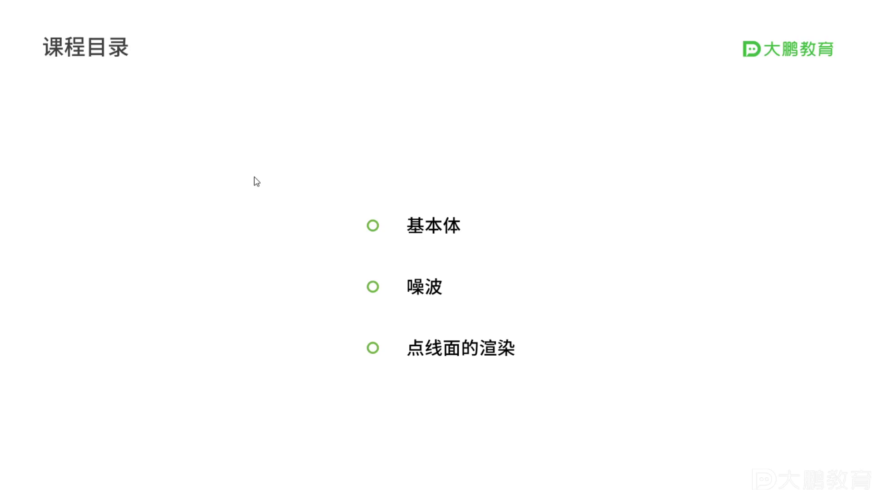
key(F1)
mouse_move(342, 187)
mouse_down()
mouse_move(318, 404)
mouse_move(619, 218)
mouse_move(302, 216)
mouse_up()
key(Escape)
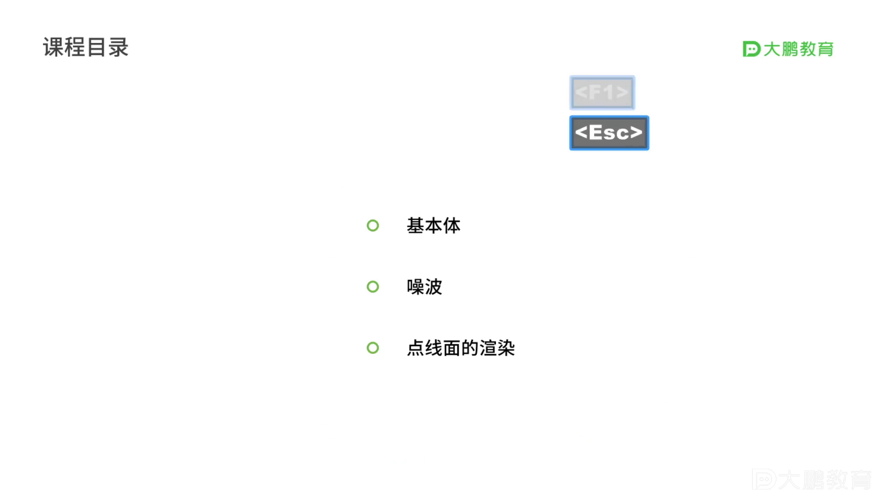
key(F1)
mouse_move(367, 100)
mouse_down()
mouse_move(335, 129)
mouse_move(375, 121)
mouse_move(386, 163)
mouse_up()
drag(390, 167, 390, 166)
drag(394, 100, 420, 111)
mouse_move(443, 97)
mouse_down()
mouse_move(432, 150)
mouse_move(457, 140)
mouse_move(445, 172)
mouse_up()
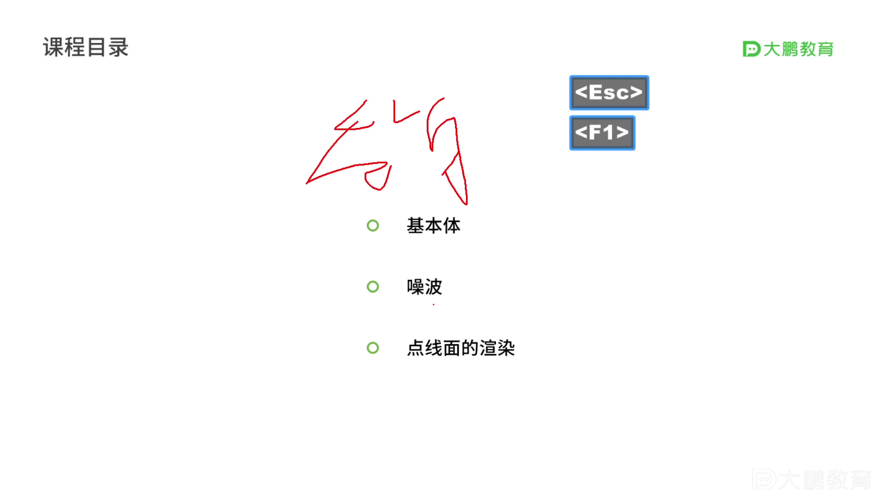
key(Escape)
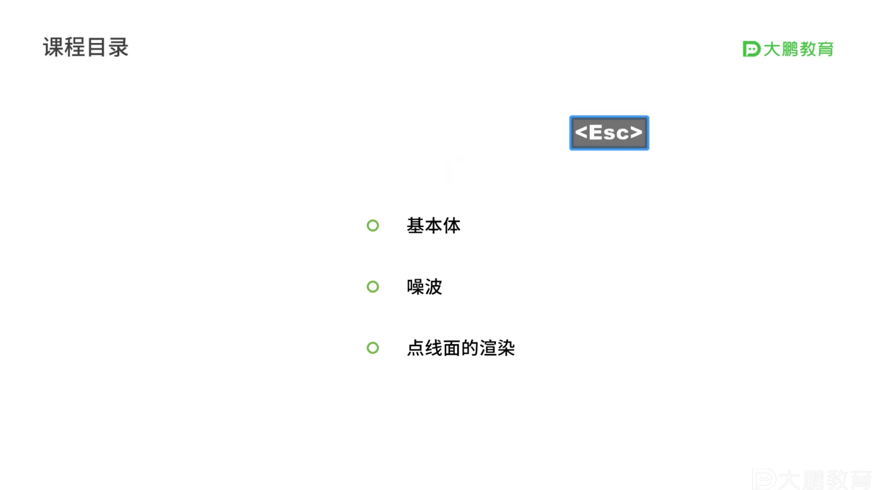
key(Escape)
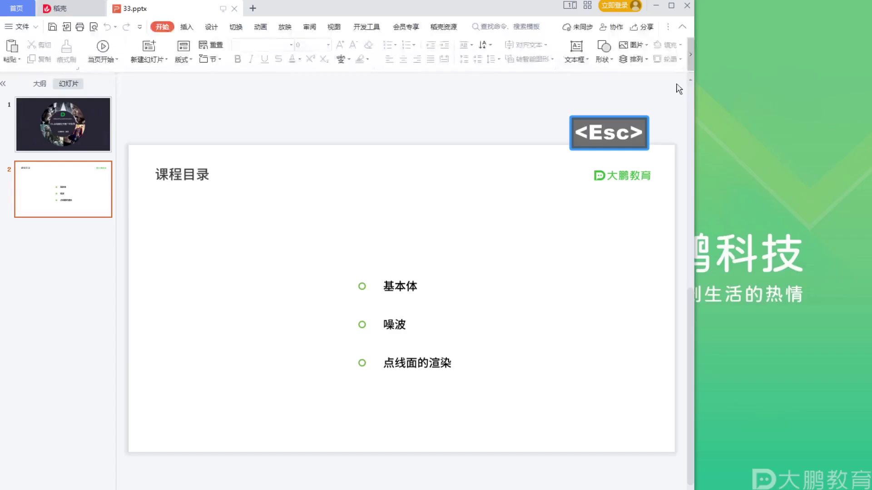
Close the presentation and reposition and resize the File Explorer window
click(688, 8)
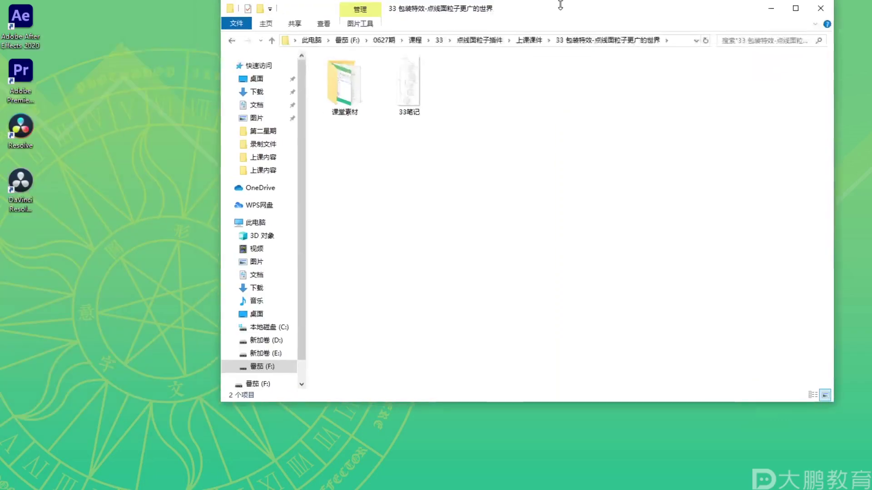
mouse_move(455, 5)
mouse_down()
mouse_move(462, 48)
mouse_move(475, 34)
mouse_up()
drag(548, 43, 468, 67)
Circle the 课堂素材 folder and the 33笔记 item in red, clearing the ink each time
key(F1)
mouse_move(591, 75)
mouse_down()
mouse_move(486, 184)
mouse_move(507, 68)
mouse_up()
key(Escape)
key(F2)
mouse_move(307, 98)
mouse_down()
mouse_move(236, 110)
mouse_move(259, 61)
mouse_up()
key(Escape)
key(F1)
mouse_move(405, 129)
mouse_down()
mouse_move(295, 220)
mouse_move(432, 84)
mouse_up()
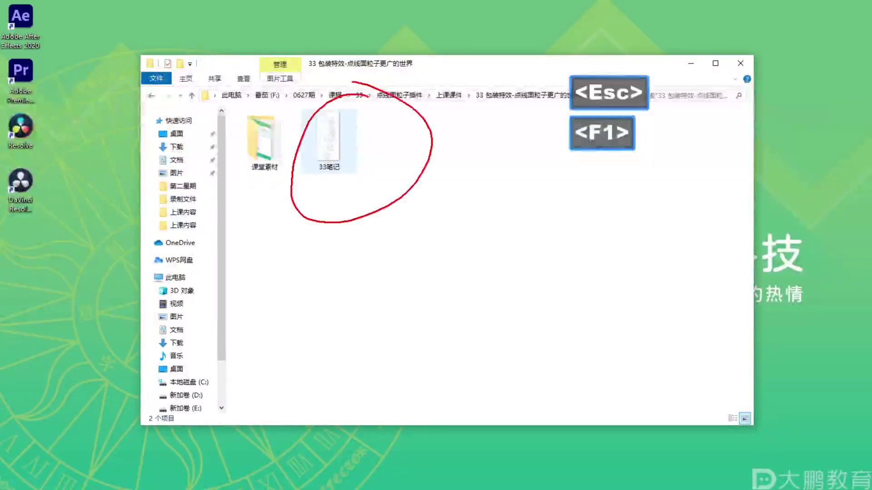
key(Escape)
Open 课堂素材, select the 安装说明 file, and circle the Plexus 3.1.14 Win archive
double_click(271, 132)
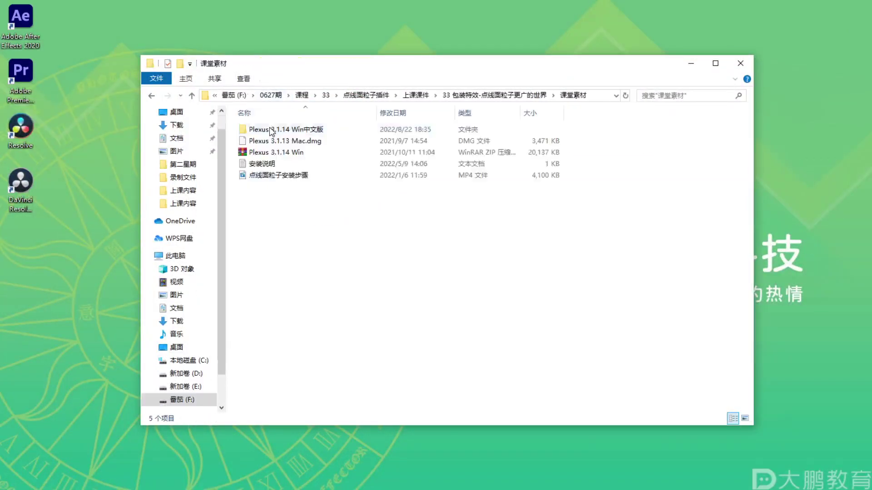
click(262, 163)
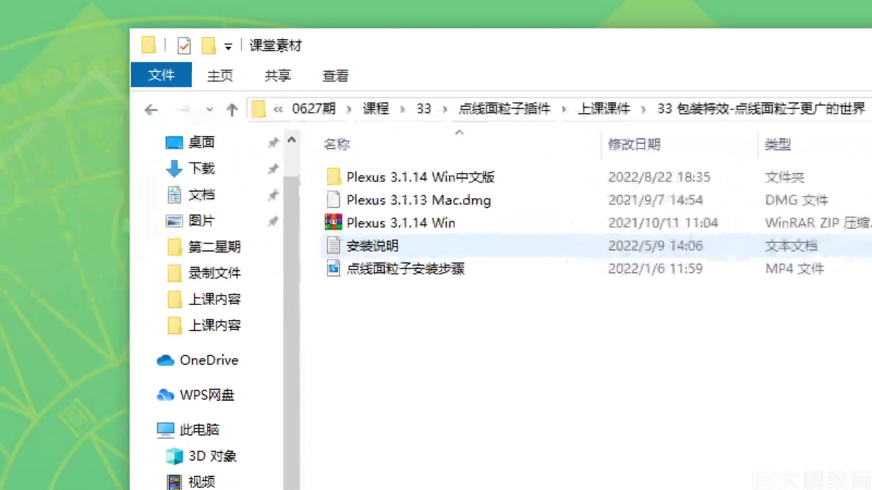
mouse_move(326, 239)
mouse_down()
mouse_move(507, 237)
mouse_move(399, 209)
mouse_move(316, 249)
mouse_move(347, 246)
mouse_up()
key(Escape)
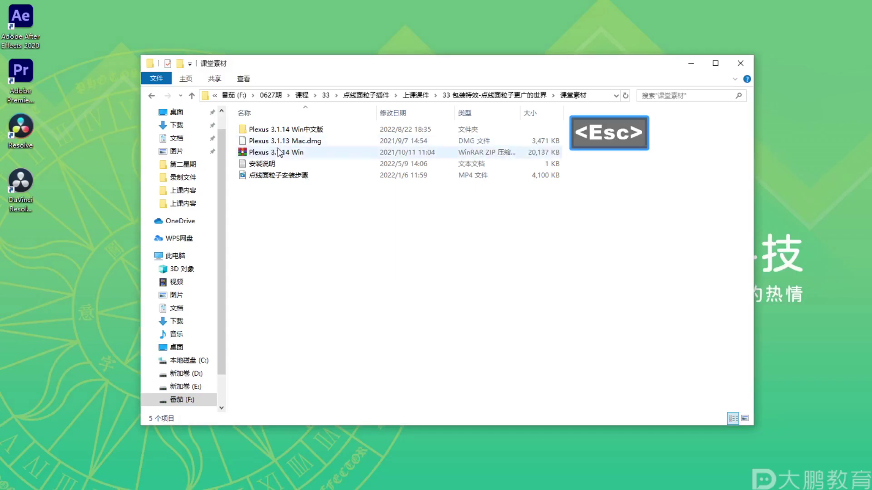
right_click(402, 215)
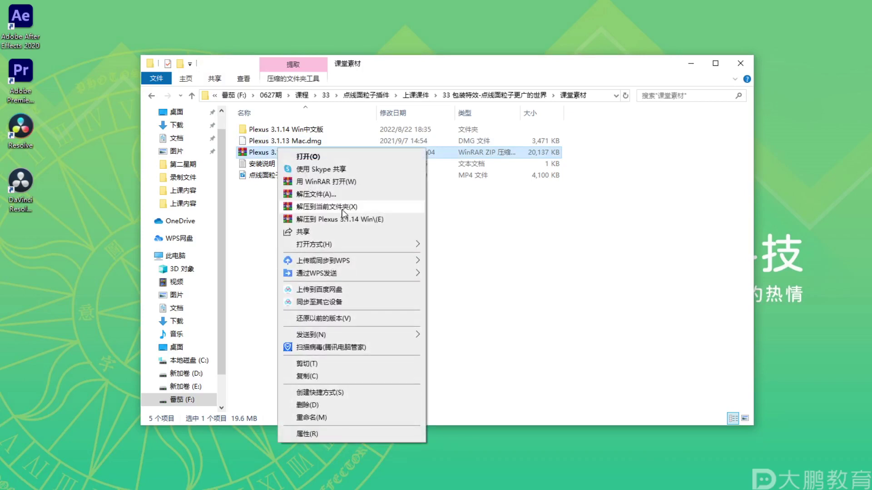
click(270, 210)
click(276, 152)
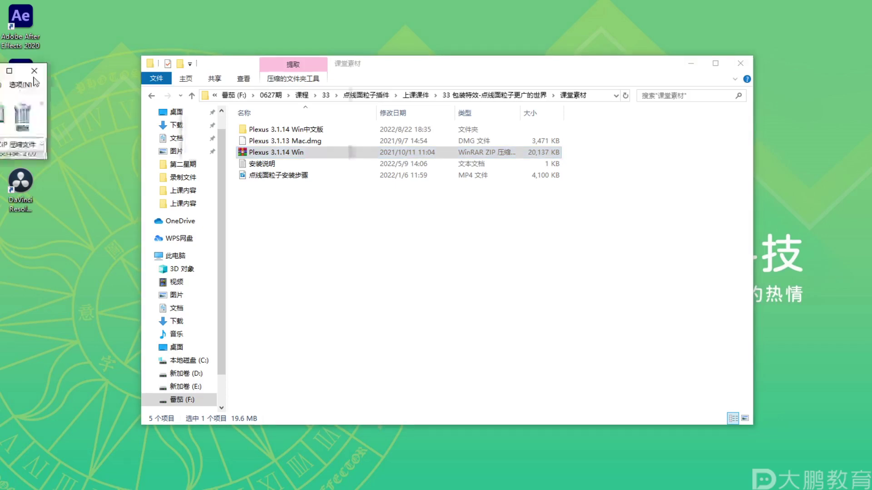
click(549, 104)
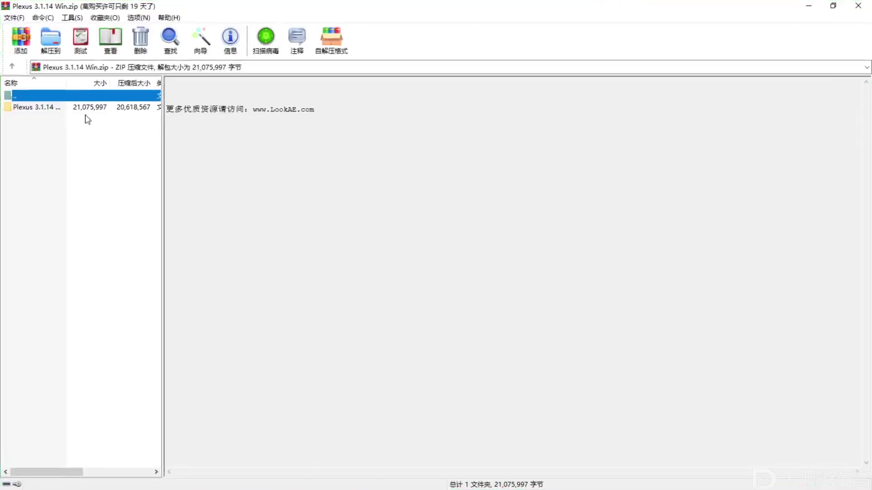
click(858, 6)
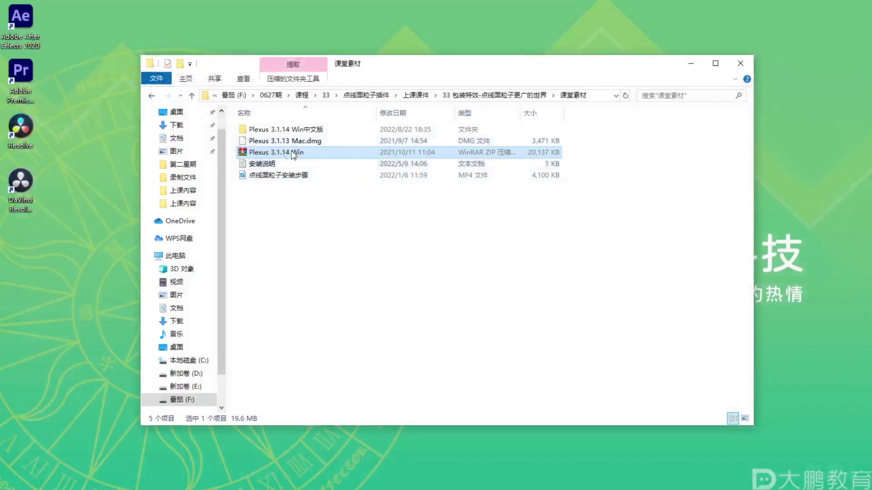
key(F1)
mouse_move(324, 116)
mouse_down()
mouse_move(237, 143)
mouse_move(318, 113)
mouse_up()
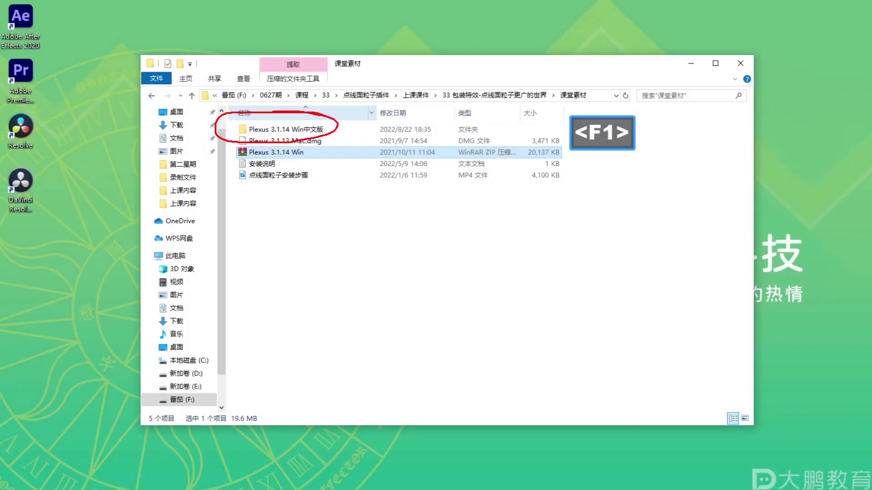
key(Escape)
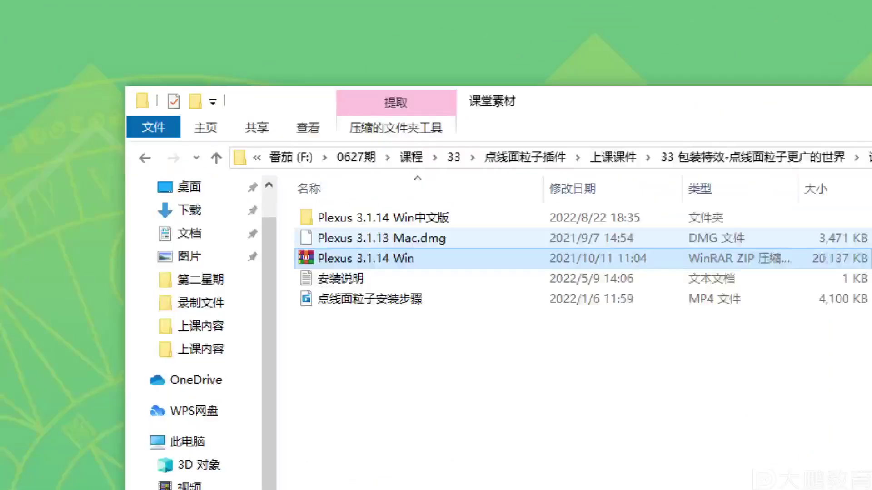
mouse_move(466, 233)
mouse_down()
mouse_move(289, 227)
mouse_move(247, 248)
mouse_move(465, 248)
mouse_up()
Open the Plexus 3.1.14 Win中文版 folder, launch the installer, and accept the licence agreement
key(Escape)
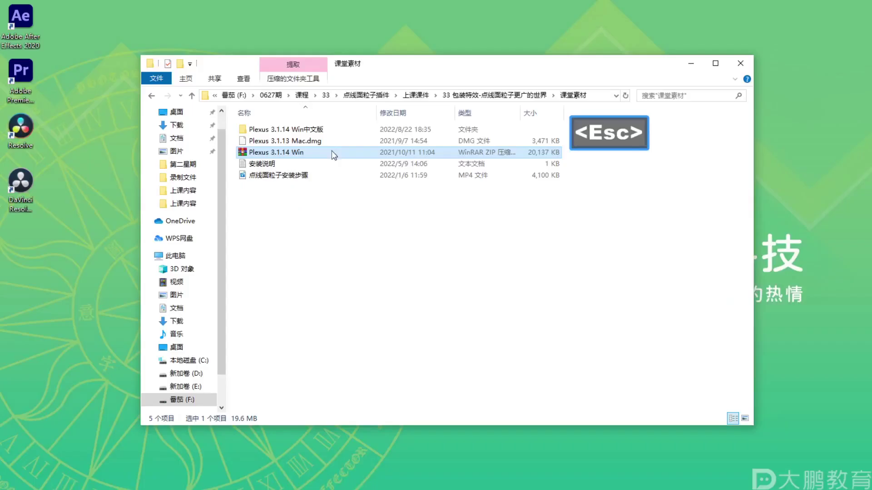
double_click(420, 214)
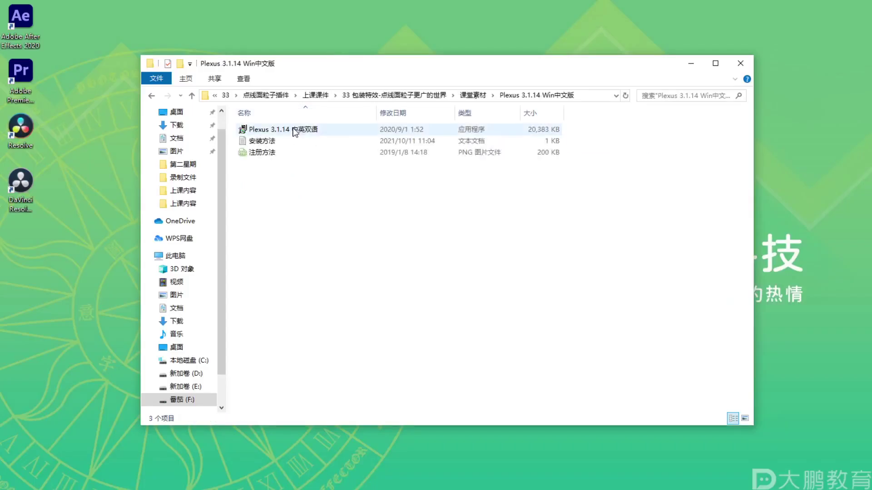
double_click(293, 130)
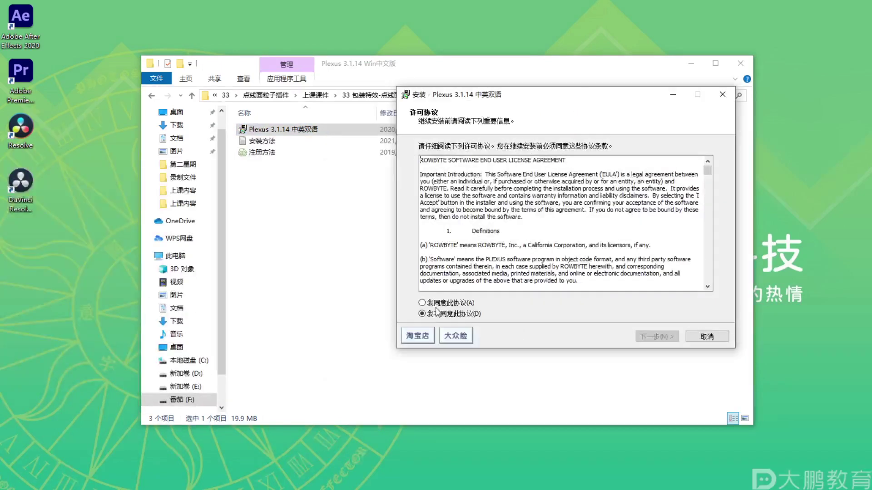
click(422, 303)
Step through the component and ready pages, install Plexus, and close the finished wizard
key(F1)
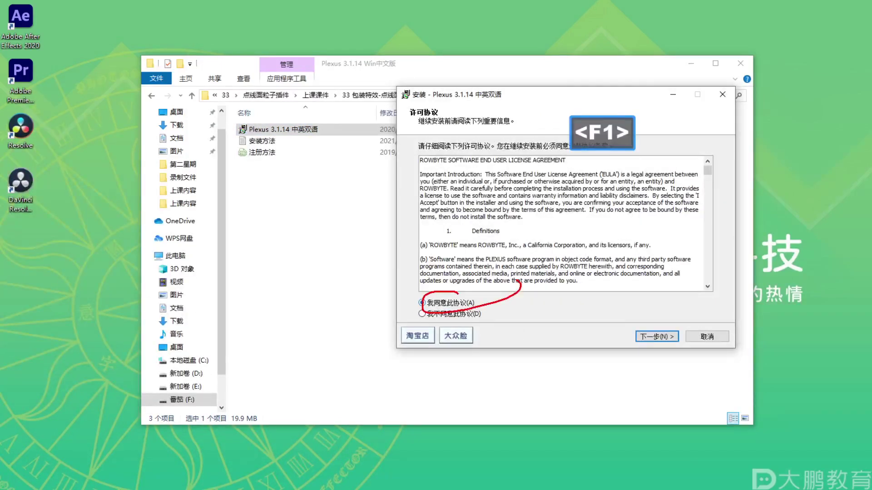
key(Escape)
click(654, 337)
click(655, 337)
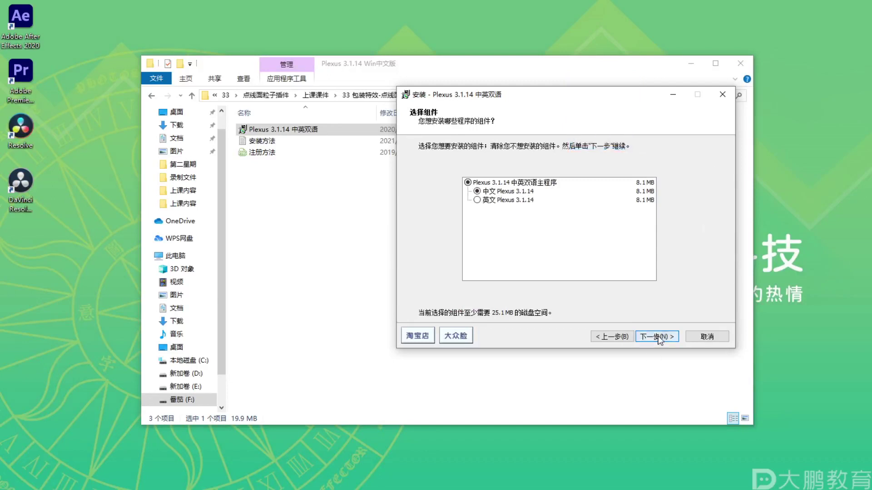
click(627, 339)
key(F1)
key(Escape)
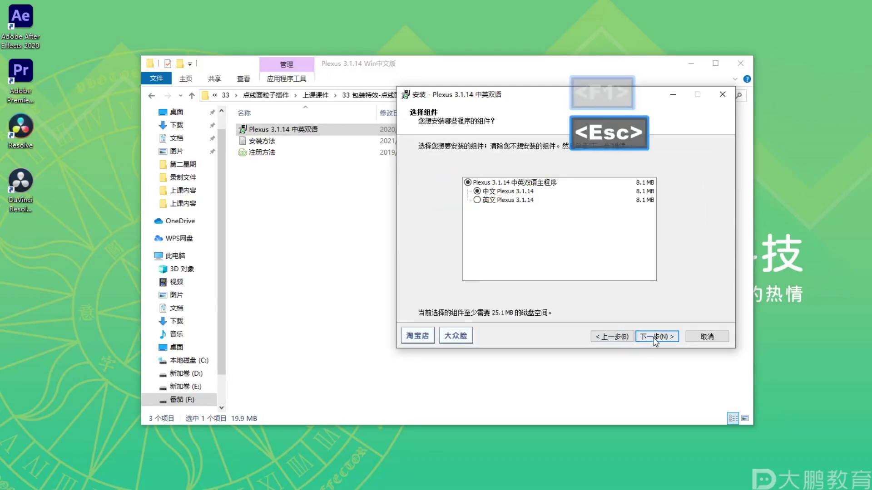
click(656, 337)
click(656, 337)
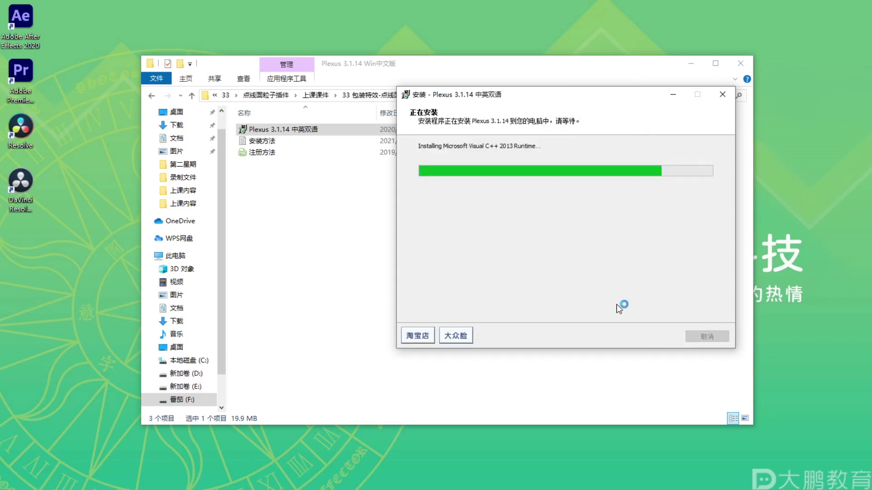
click(671, 338)
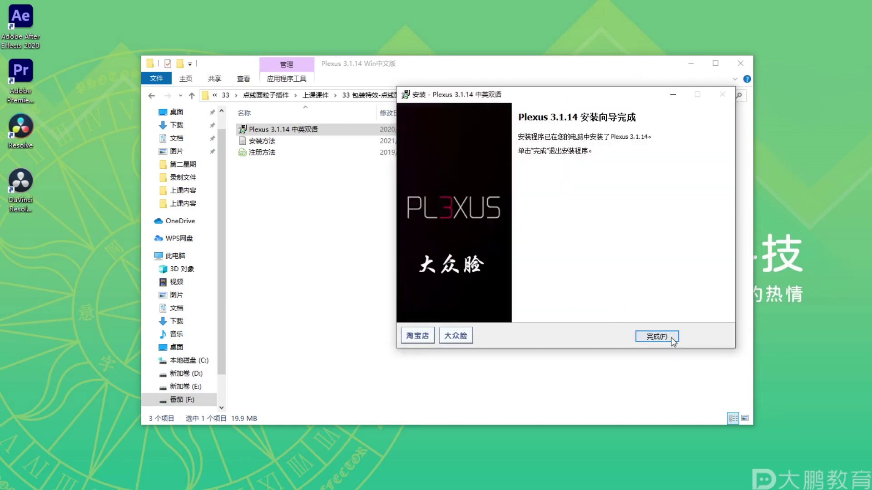
click(658, 338)
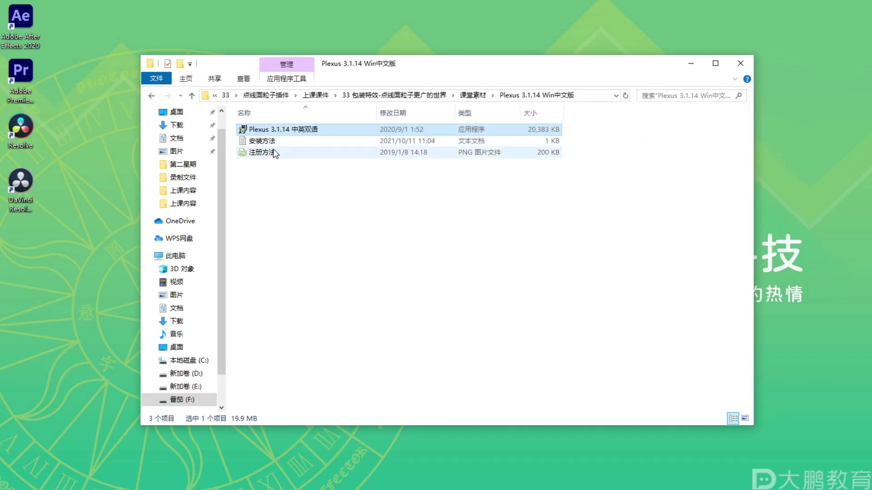
Launch After Effects 2020 from the desktop shortcut and close the Explorer window
double_click(30, 36)
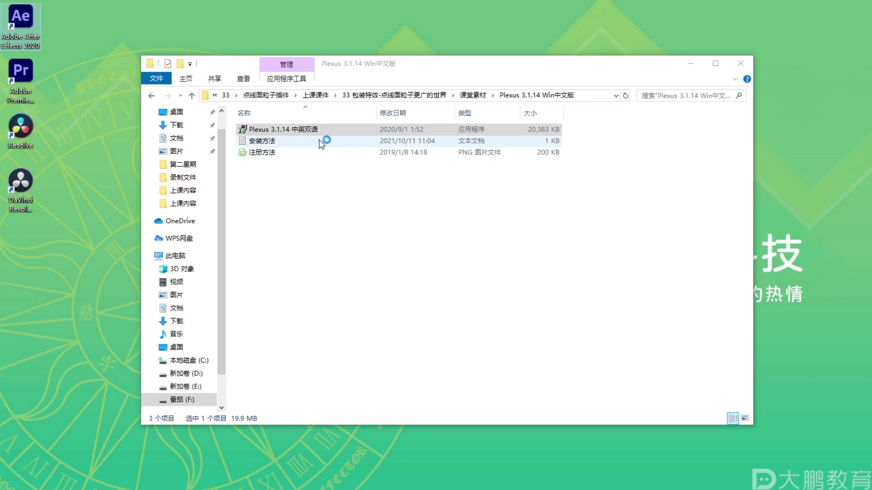
key(F1)
drag(222, 121, 245, 102)
key(Escape)
click(690, 64)
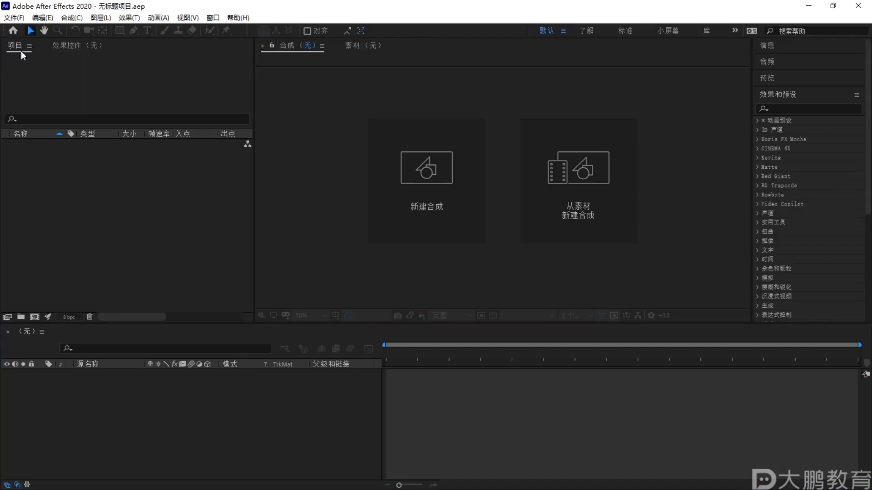
Create a new composition named 点线面粒子插件, entered via pinyin, and confirm its settings
click(35, 317)
key(BackSpace)
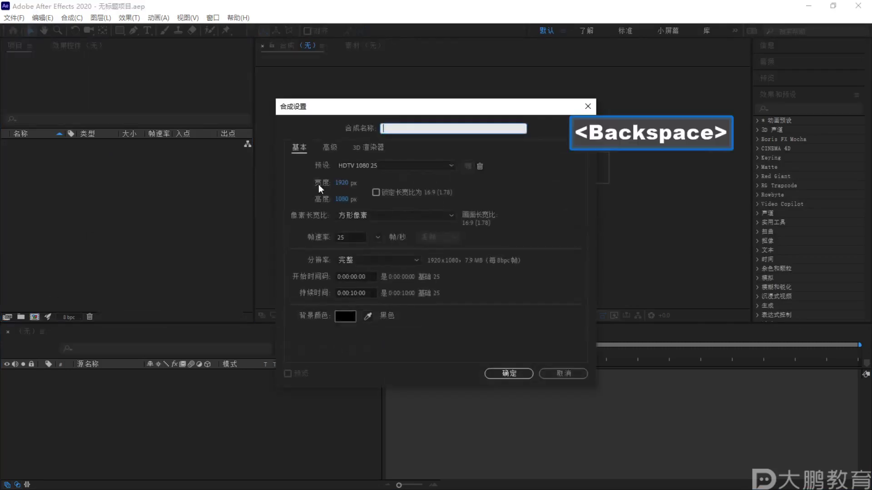
text(dianxianmian)
key(space)
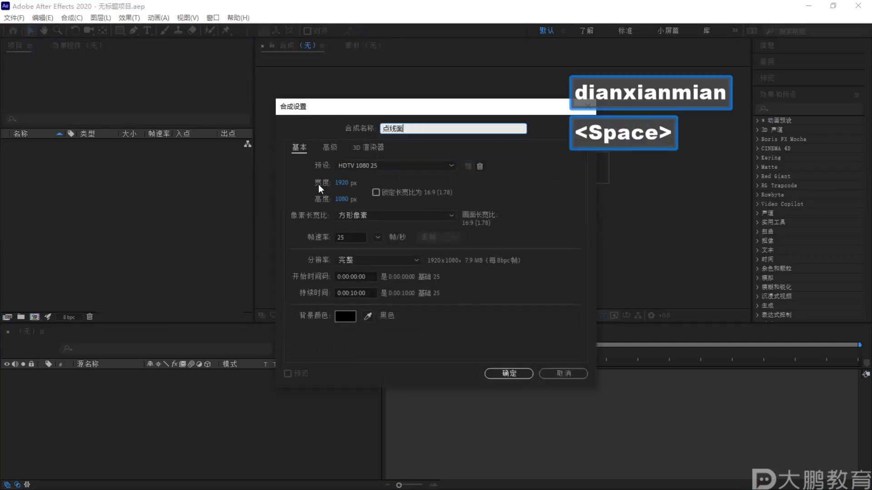
text(；)
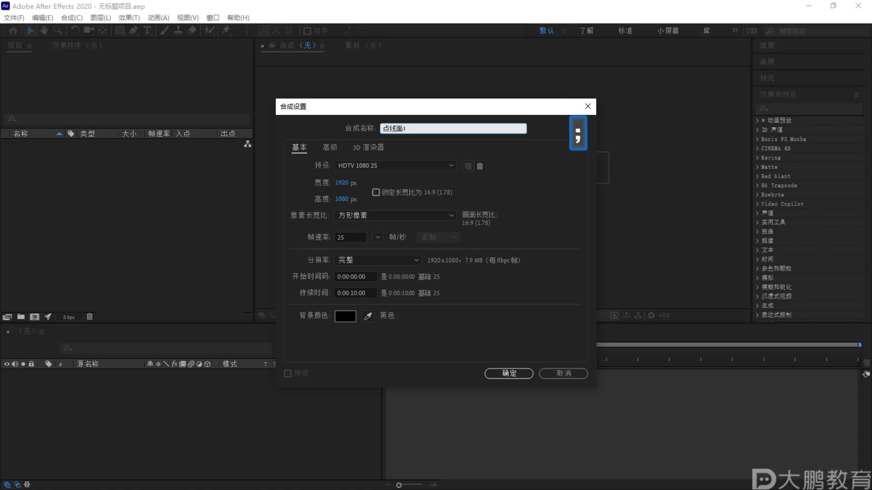
key(BackSpace)
text(lizi)
key(space)
text(cha)
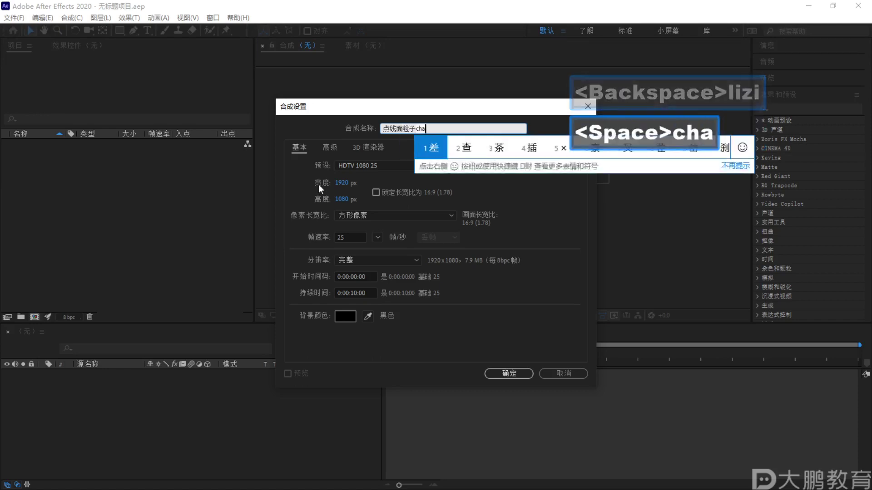
text(jian)
key(space)
click(490, 373)
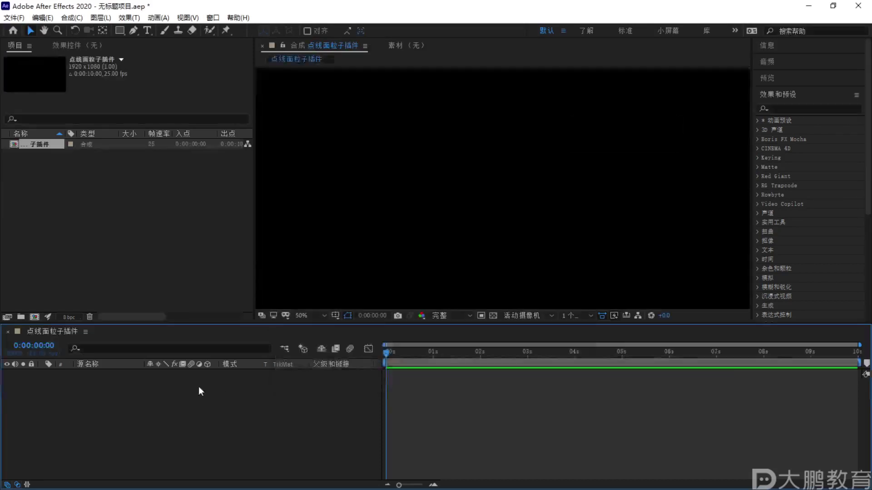
Add a white solid with Ctrl+Y and apply Effect > Rowbyte > Plexus to it
key(ctrl+y)
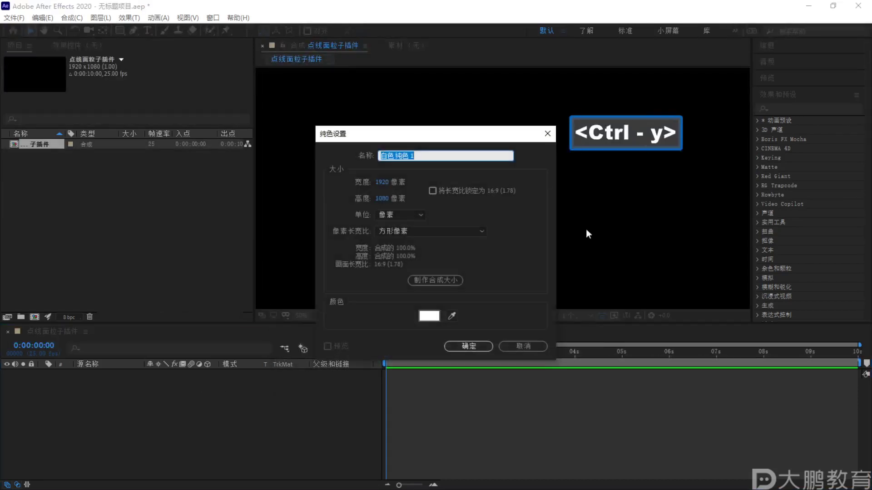
click(470, 346)
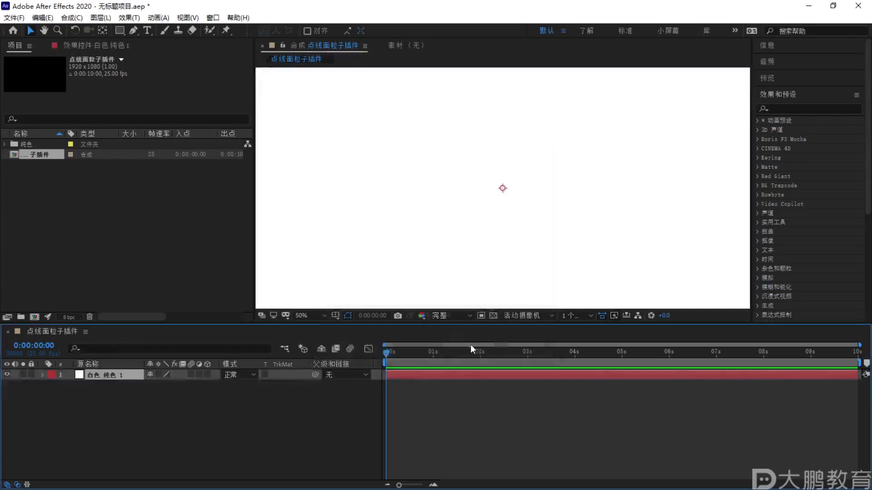
click(128, 18)
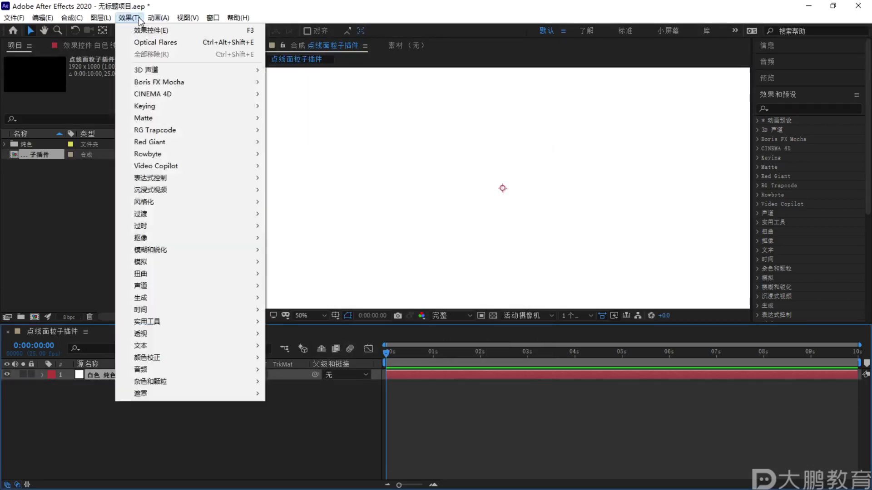
key(F2)
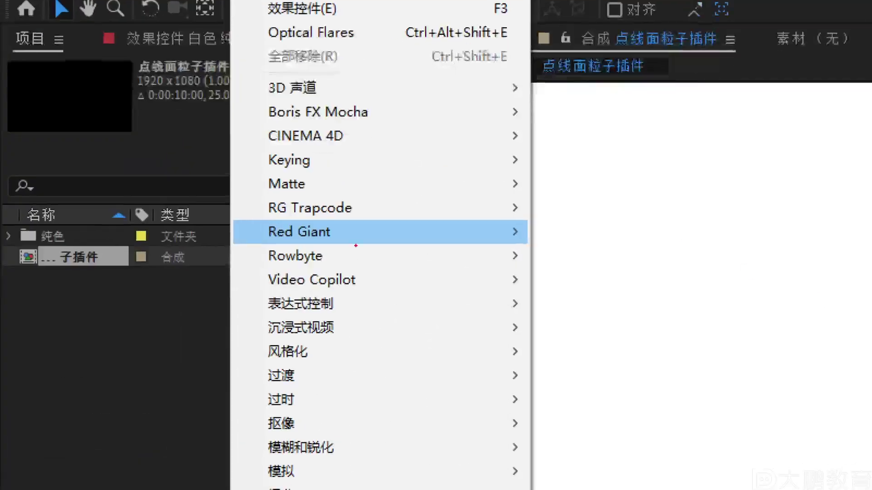
key(Escape)
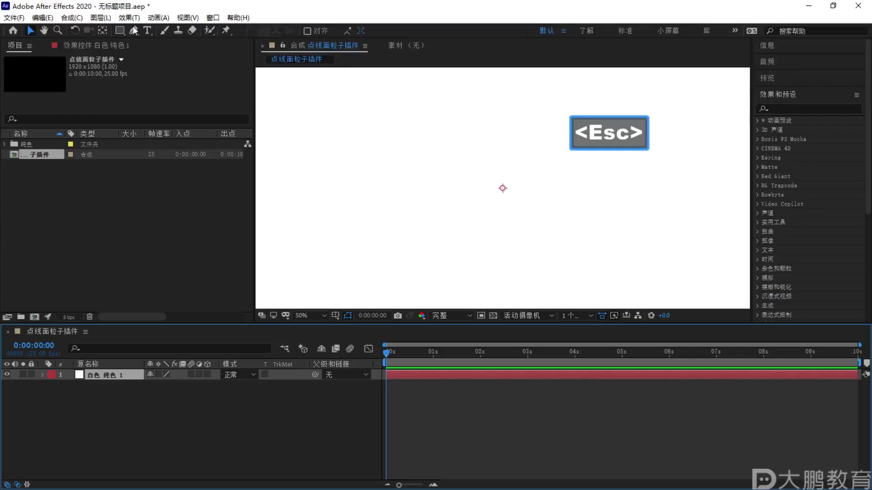
click(126, 19)
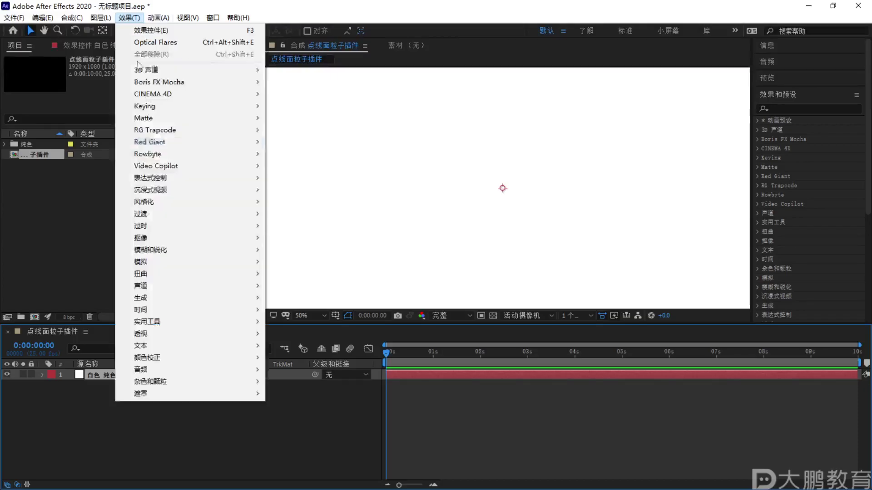
mouse_move(172, 155)
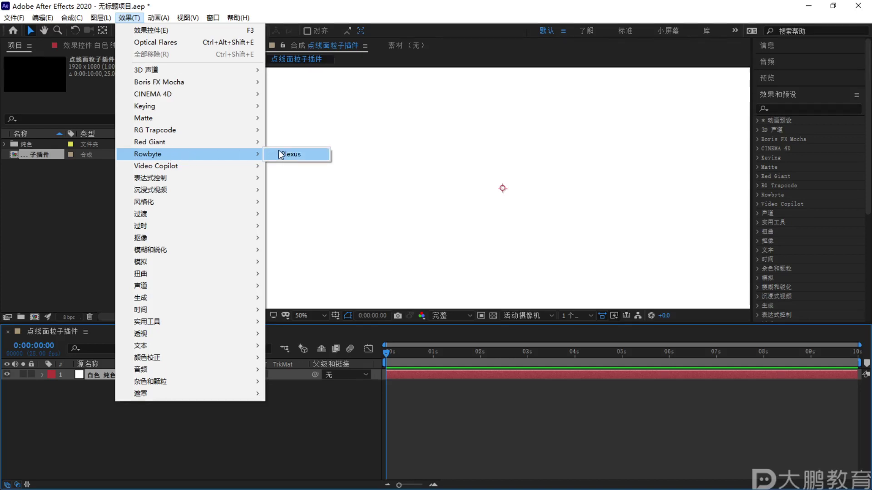
click(307, 154)
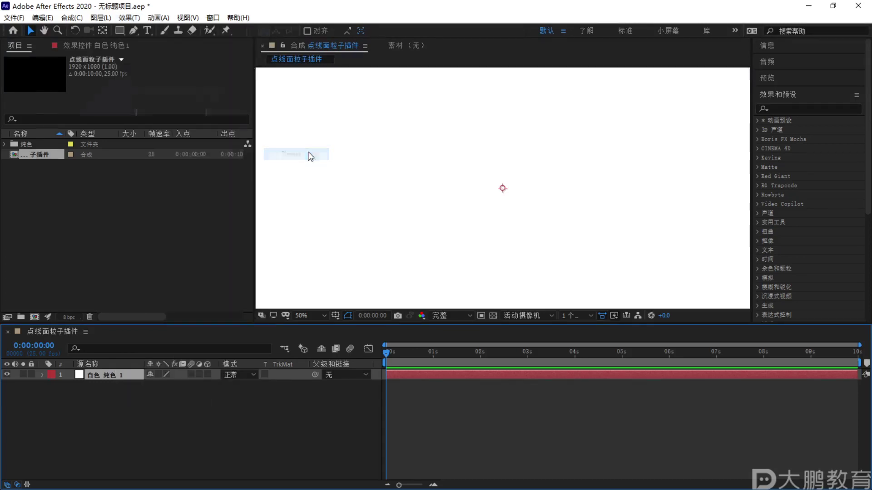
Draw red annotation strokes over the After Effects workspace, then clear them
scroll(414, 148, down, 2)
key(F1)
mouse_move(364, 107)
mouse_down()
mouse_move(420, 143)
mouse_move(590, 205)
mouse_up()
drag(591, 135, 298, 260)
key(Escape)
key(F2)
mouse_move(387, 127)
mouse_down()
mouse_move(615, 347)
mouse_move(764, 428)
mouse_up()
drag(840, 217, 166, 489)
key(Escape)
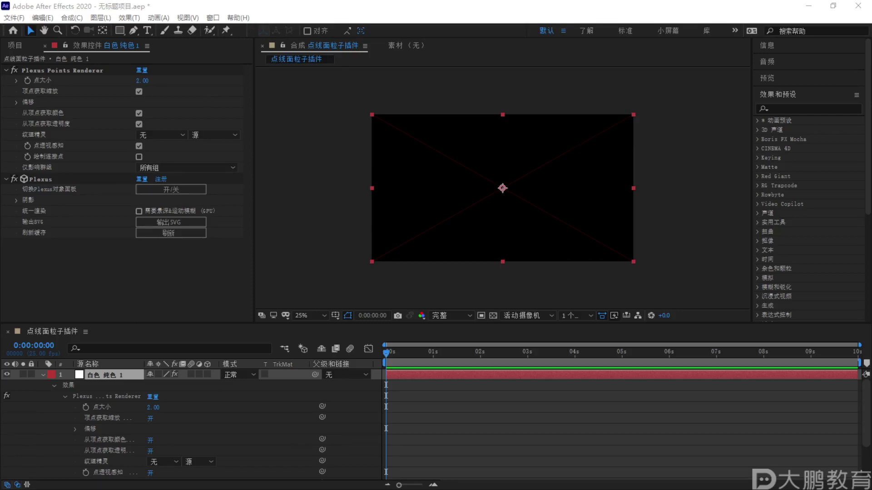
Open the Plexus Object Panel, request registration, dismiss the prompt, and switch to the install folder
click(170, 189)
drag(509, 91, 625, 83)
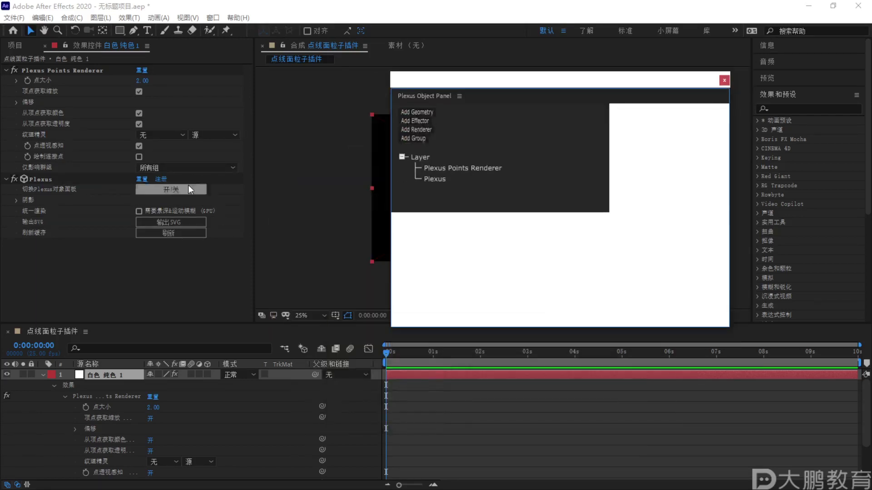
click(160, 178)
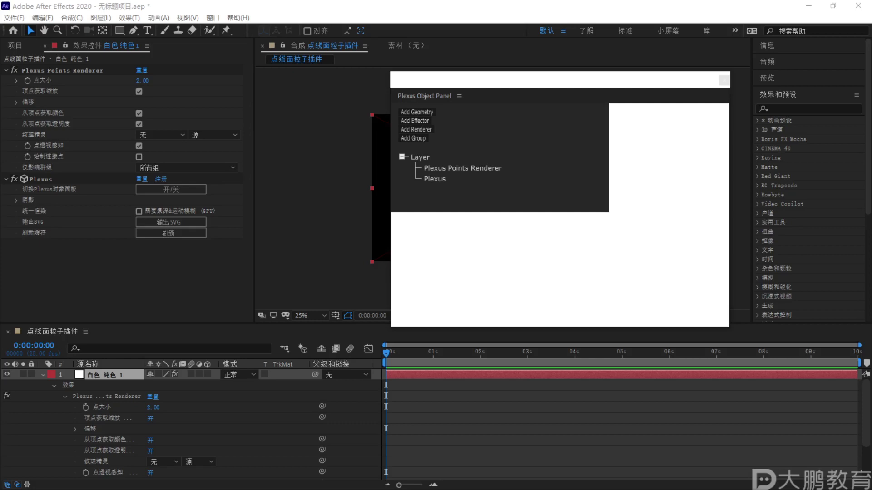
key(F1)
mouse_move(412, 116)
mouse_down()
mouse_move(325, 113)
mouse_move(327, 236)
mouse_move(603, 237)
mouse_move(654, 122)
mouse_move(608, 105)
mouse_up()
key(Escape)
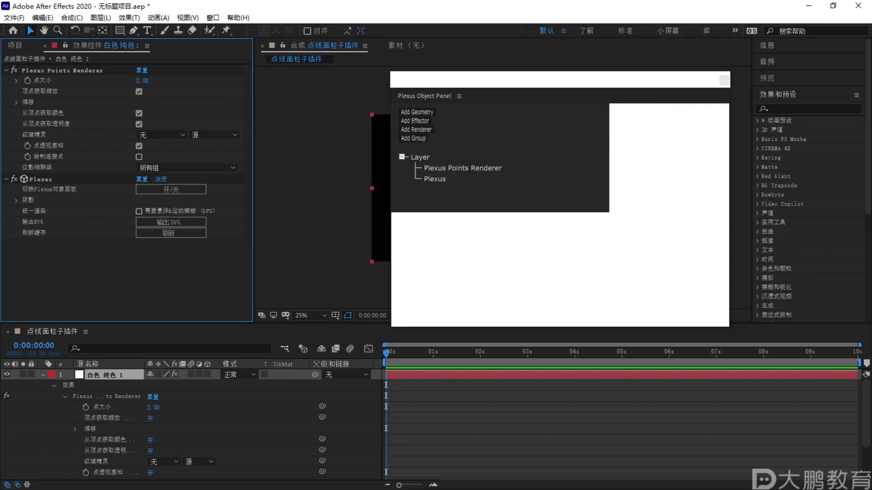
key(alt+Tab)
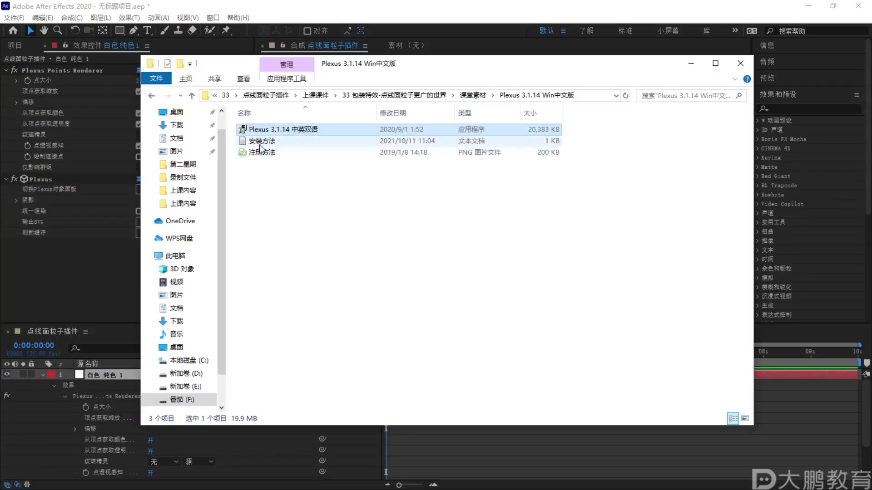
Copy the serial line from 安装方法.txt, then close the notes and minimize the folder
double_click(261, 141)
drag(668, 149, 481, 150)
key(ctrl+c)
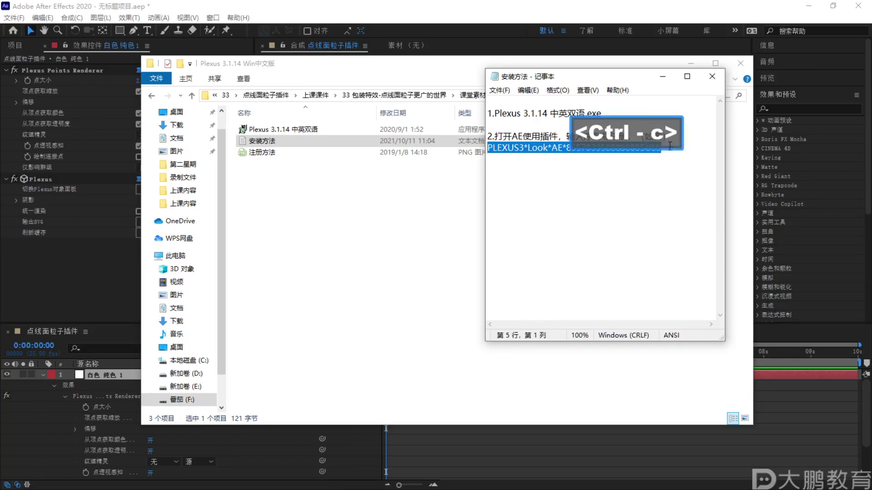
click(711, 77)
click(690, 64)
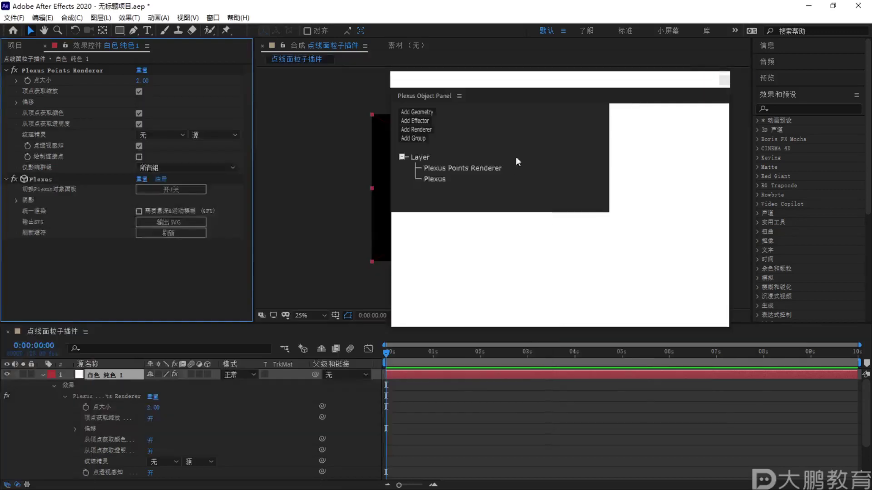
Paste the serial key into Plexus Registration, activate the licence, and close the dialog
click(724, 80)
click(555, 245)
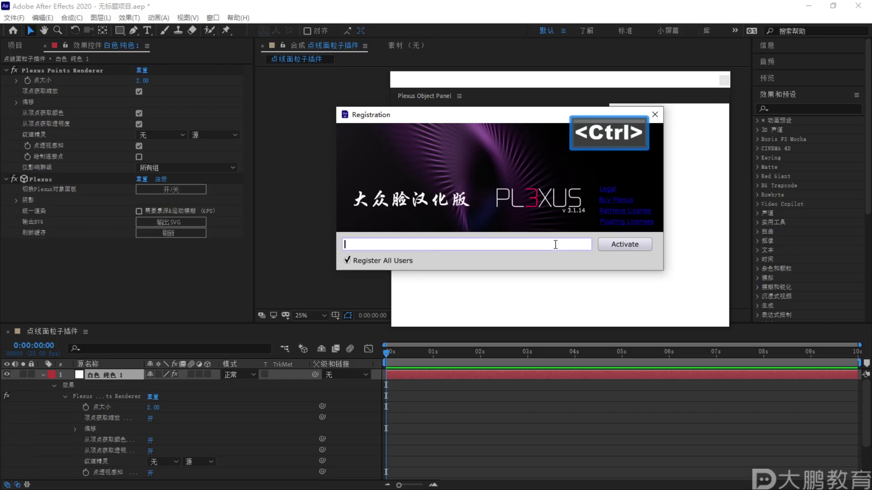
key(ctrl+v)
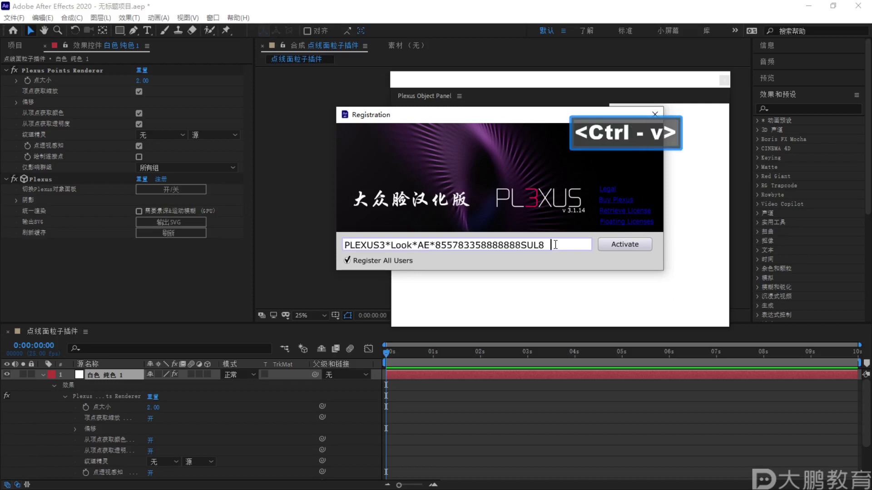
click(638, 246)
click(472, 289)
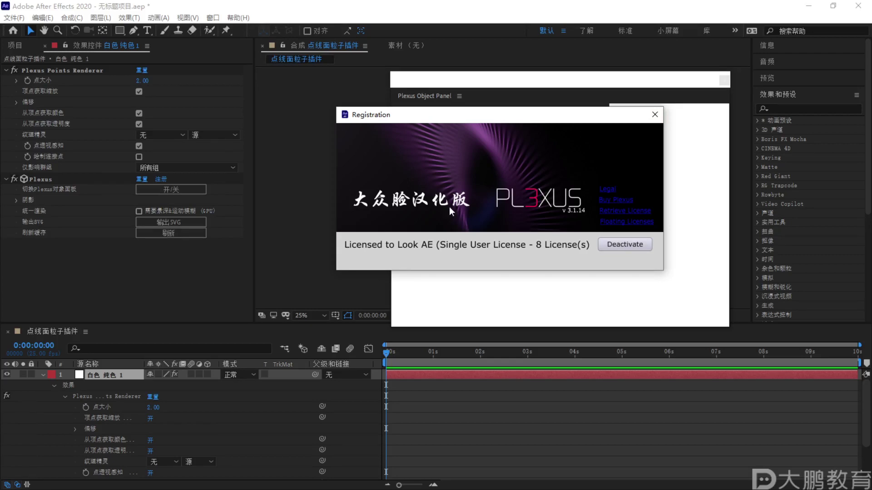
key(F2)
key(ctrl)
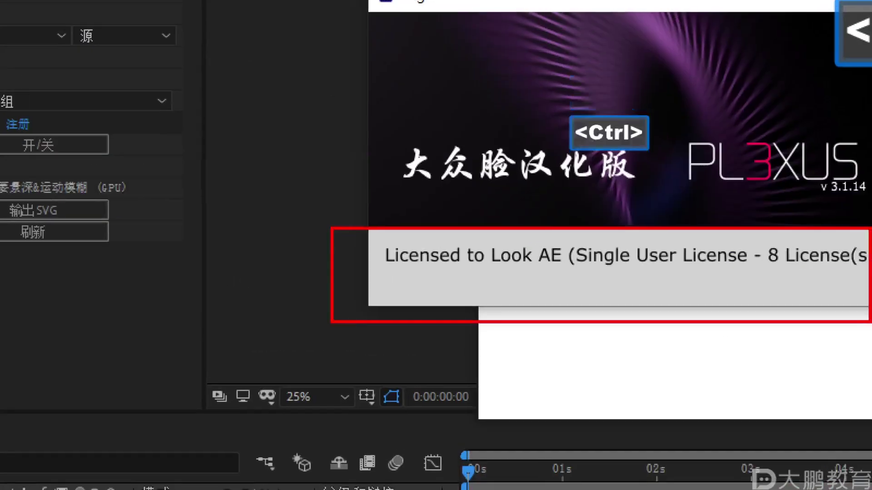
key(Escape)
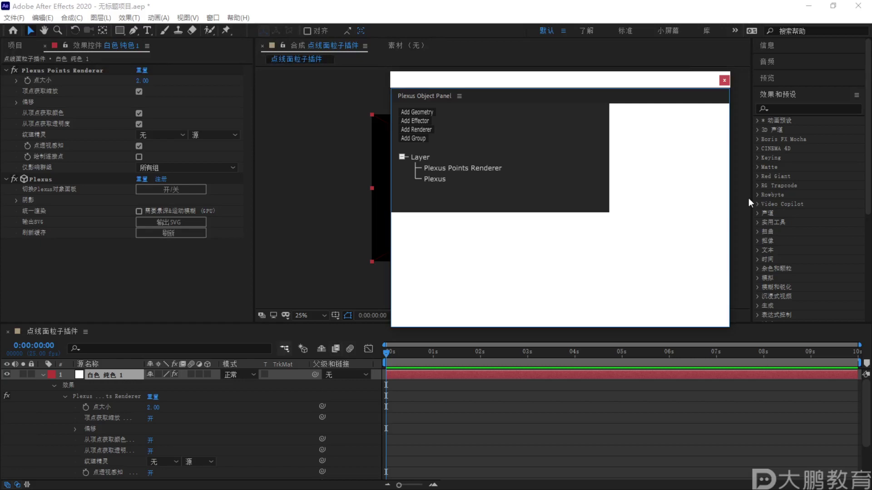
Close the registration dialog and the floating Plexus Object Panel
click(725, 80)
click(655, 114)
click(667, 99)
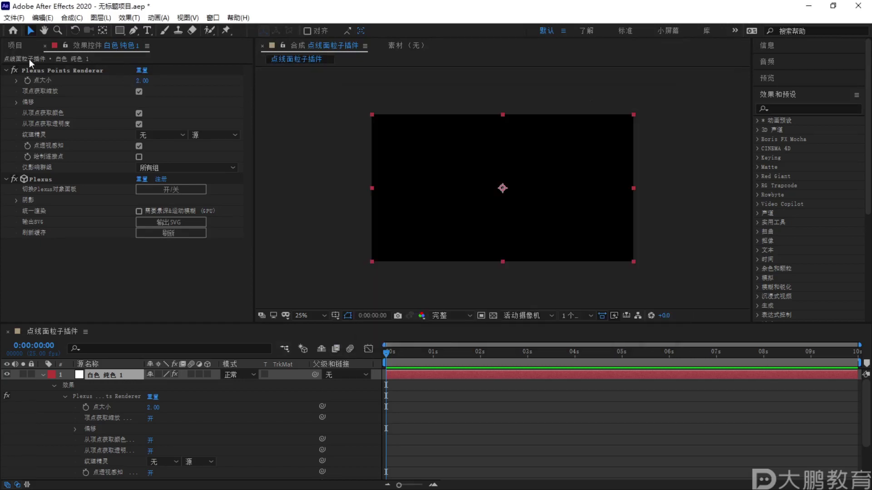
scroll(470, 196, up, 2)
scroll(457, 169, down, 2)
key(F1)
mouse_move(381, 112)
mouse_down()
mouse_move(688, 302)
mouse_move(688, 279)
mouse_up()
drag(686, 128, 292, 305)
key(Escape)
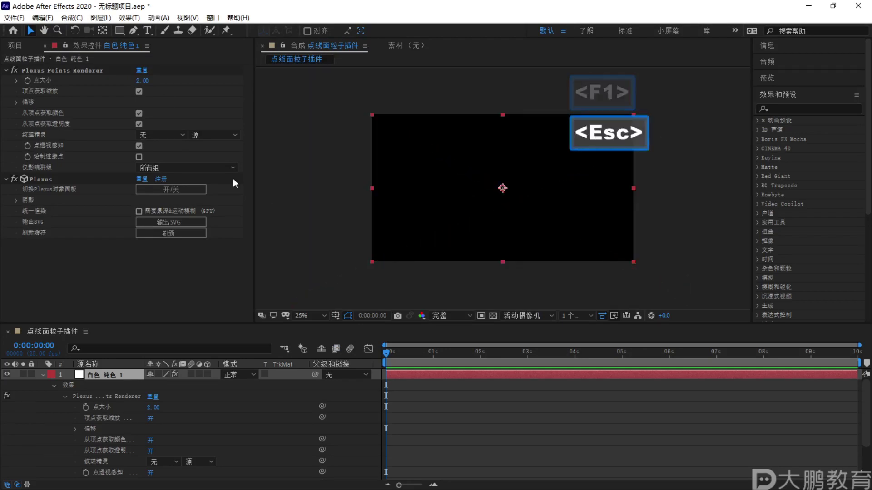
Delete the Plexus Points Renderer and Plexus effects from the white solid
click(42, 71)
key(Delete)
click(42, 71)
key(Delete)
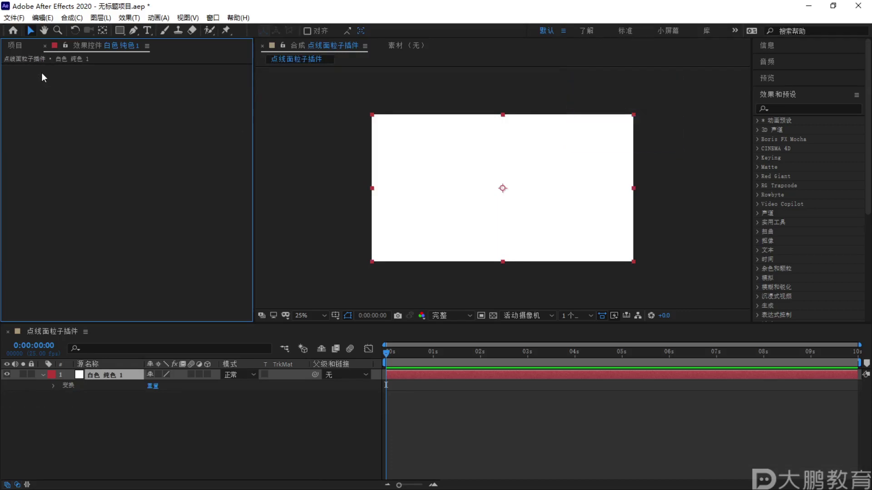
Draw on-screen annotations over the now-plain white composition
key(F1)
drag(175, 93, 185, 149)
drag(188, 126, 237, 116)
mouse_move(152, 156)
mouse_down()
mouse_move(164, 178)
mouse_move(203, 192)
mouse_move(138, 218)
mouse_up()
mouse_move(159, 197)
mouse_down()
mouse_move(140, 226)
mouse_move(176, 219)
mouse_up()
drag(178, 194, 202, 217)
mouse_move(214, 189)
mouse_down()
mouse_move(239, 225)
mouse_move(243, 218)
mouse_up()
drag(302, 124, 273, 237)
mouse_move(294, 168)
mouse_down()
mouse_move(376, 150)
mouse_move(379, 165)
mouse_up()
drag(326, 122, 374, 183)
drag(346, 87, 351, 115)
drag(288, 224, 381, 198)
drag(404, 142, 523, 135)
mouse_move(516, 139)
mouse_down()
mouse_move(433, 166)
mouse_move(449, 194)
mouse_move(596, 151)
mouse_move(510, 173)
mouse_move(524, 167)
mouse_move(508, 196)
mouse_move(533, 207)
mouse_up()
drag(398, 239, 628, 209)
key(Escape)
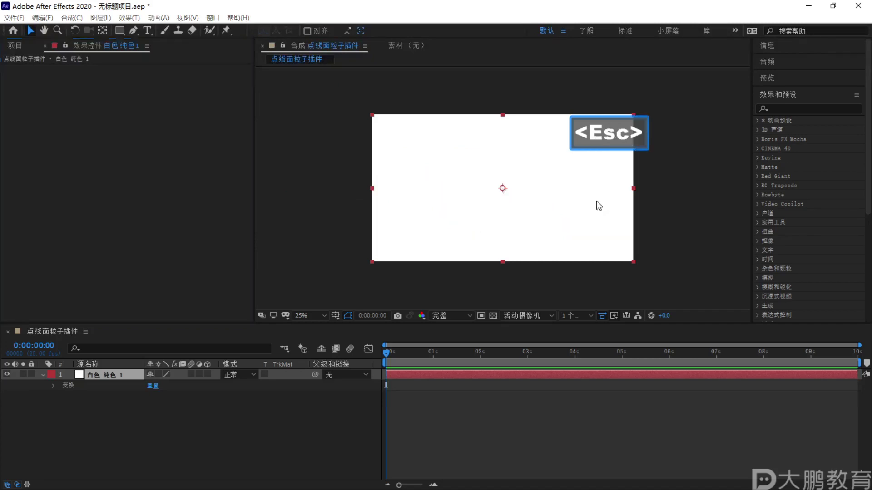
Show the project items and reselect the white solid layer in the timeline
click(17, 46)
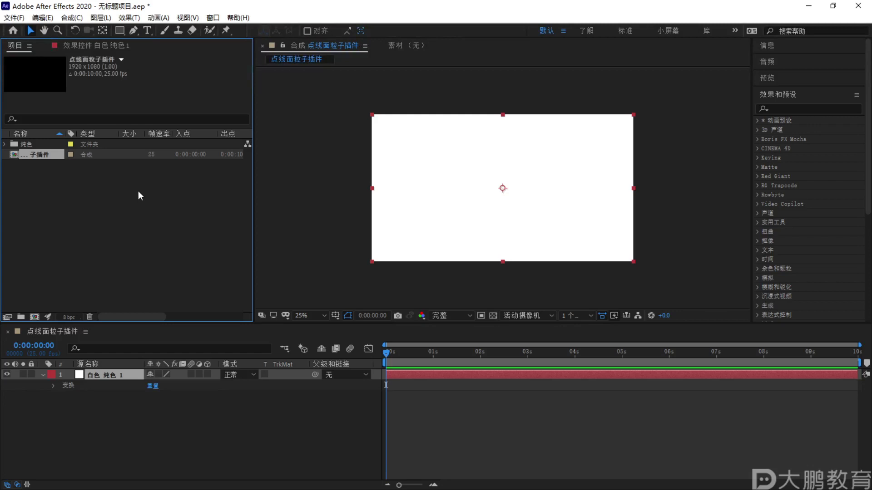
click(135, 19)
click(97, 413)
click(110, 374)
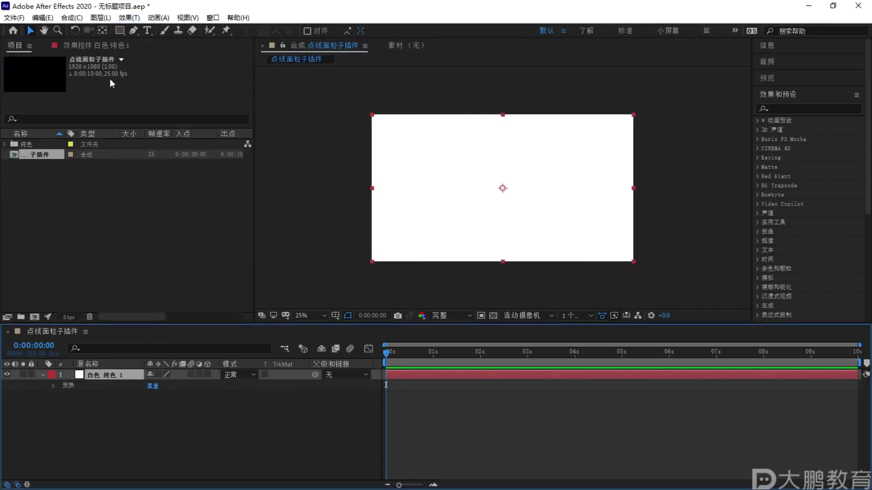
Reapply Rowbyte Plexus to the white solid from the Effect menu
click(130, 17)
mouse_move(190, 151)
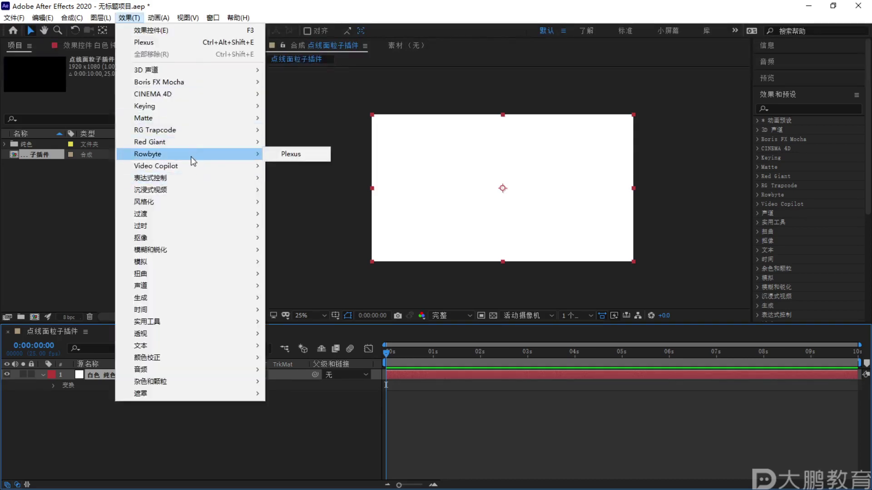
click(302, 155)
Dock the floating Plexus Object Panel into the left area of the workspace
mouse_move(381, 102)
mouse_down()
mouse_move(492, 128)
mouse_move(386, 85)
mouse_up()
key(F1)
mouse_move(541, 74)
mouse_down()
mouse_move(308, 78)
mouse_move(321, 285)
mouse_move(466, 301)
mouse_move(608, 211)
mouse_move(363, 79)
mouse_move(323, 89)
mouse_up()
key(Escape)
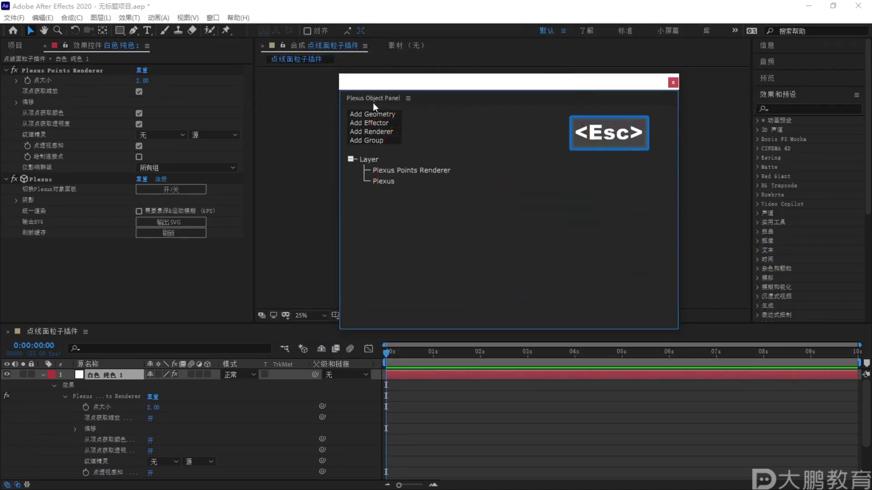
key(F2)
drag(421, 97, 391, 96)
mouse_move(379, 191)
mouse_down()
mouse_move(385, 231)
mouse_move(431, 190)
mouse_up()
key(Escape)
click(410, 97)
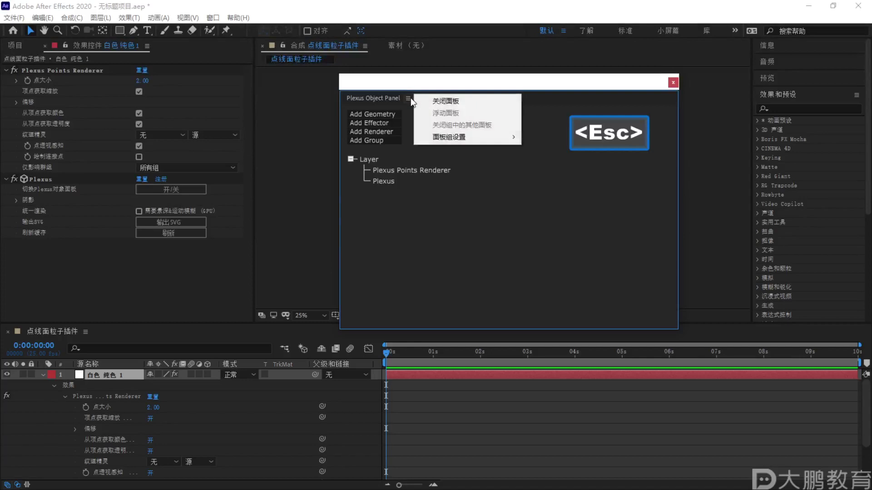
click(399, 95)
drag(397, 94, 240, 103)
Narrow the Plexus panel to widen the composition view, kept at 25% zoom
drag(502, 106, 274, 107)
key(comma)
key(period)
mouse_move(510, 185)
mouse_down()
mouse_move(505, 163)
mouse_move(494, 191)
mouse_move(497, 183)
mouse_up()
key(v)
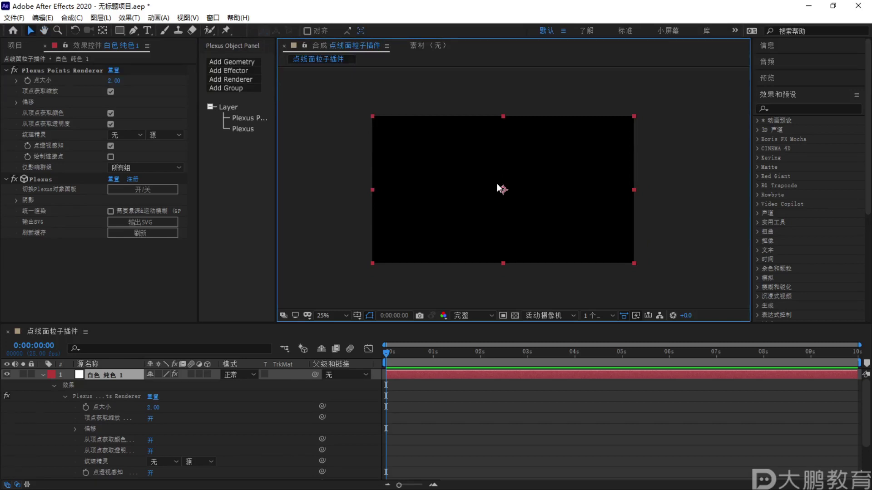
Collapse the Plexus Points Renderer and Plexus settings in Effect Controls
key(F1)
drag(461, 75, 566, 244)
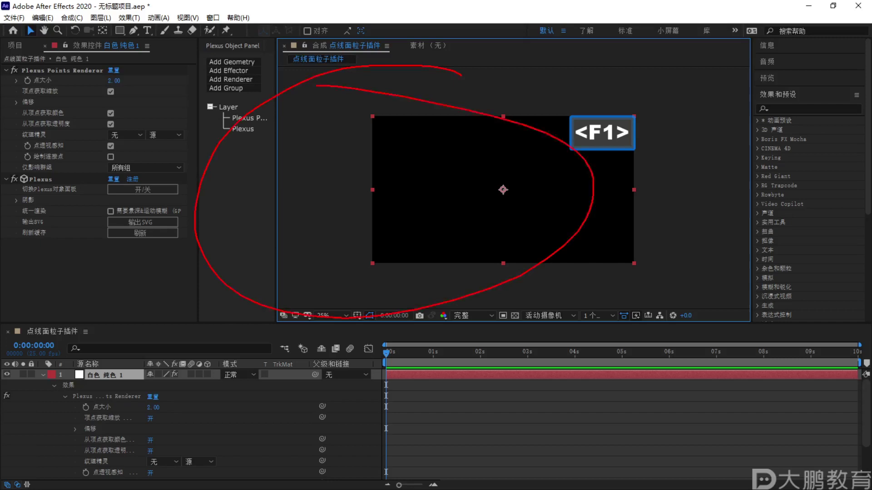
key(Escape)
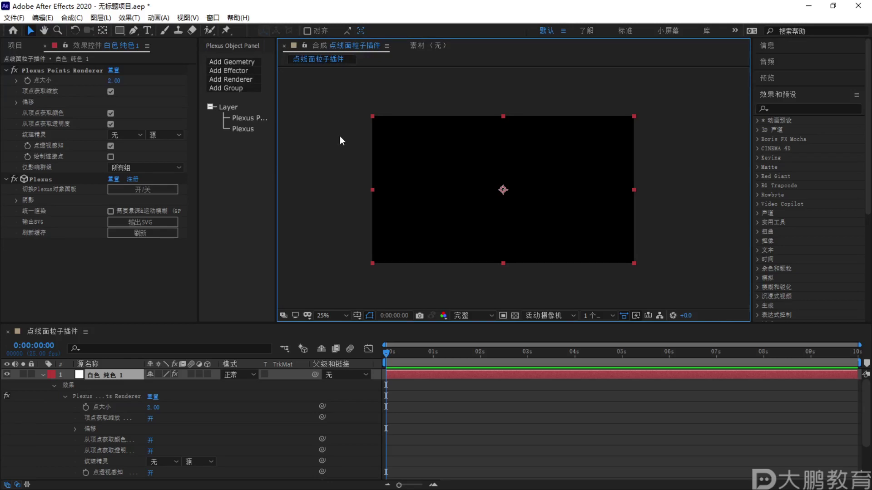
drag(277, 131, 332, 131)
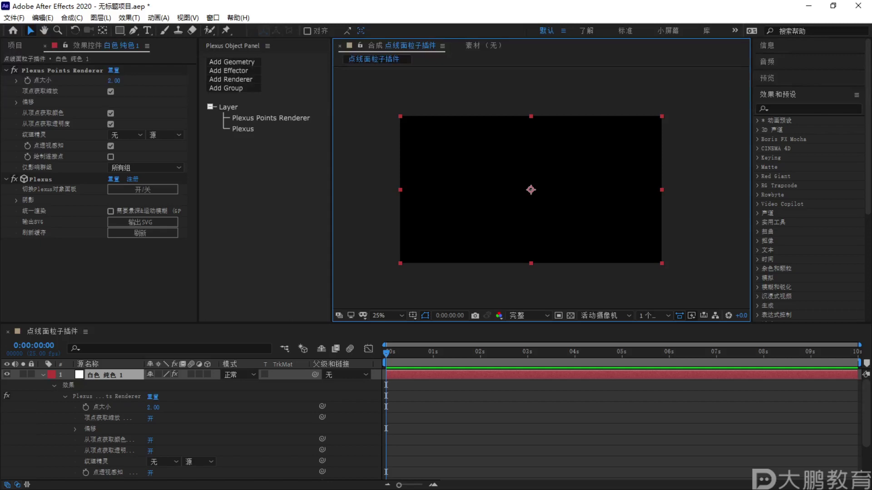
click(5, 70)
click(7, 82)
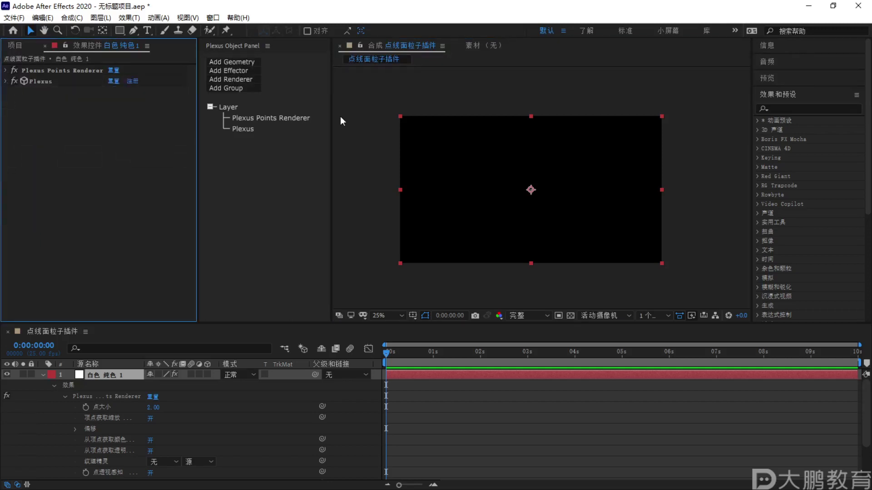
Float the Plexus Object Panel and dock it back on the left
key(F1)
key(Escape)
mouse_move(251, 47)
mouse_down()
mouse_move(453, 101)
mouse_move(253, 44)
mouse_move(559, 60)
mouse_move(532, 48)
mouse_move(681, 141)
mouse_move(551, 42)
mouse_up()
click(267, 46)
click(307, 59)
key(F1)
key(Escape)
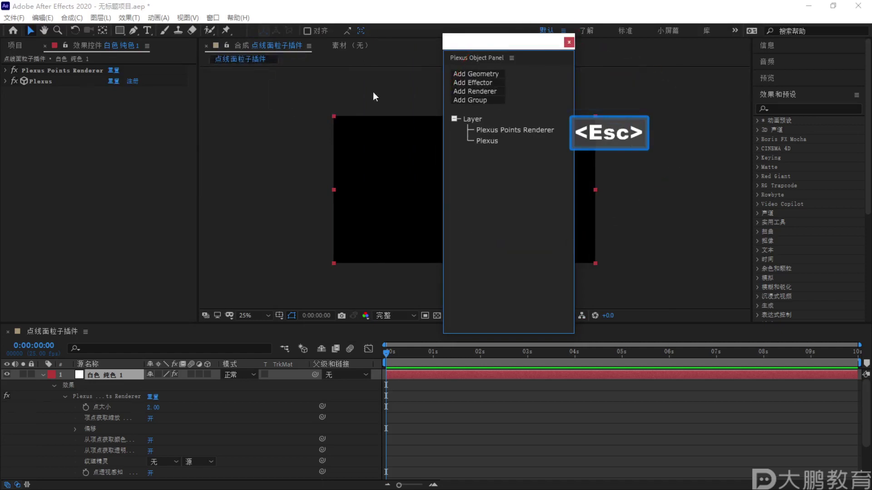
key(F1)
drag(272, 91, 213, 130)
key(Escape)
drag(496, 56, 216, 83)
Move the Plexus panel to another dock position and narrow it to widen the composition view
drag(474, 71, 272, 73)
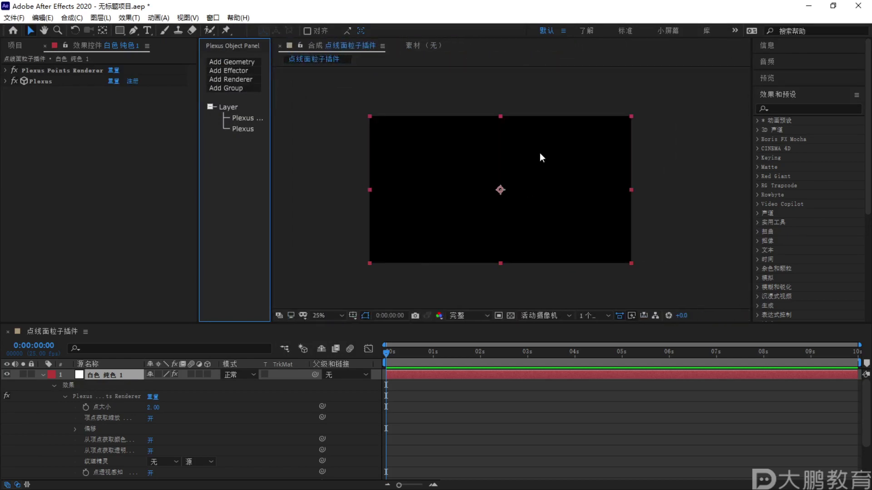
key(F1)
mouse_move(273, 36)
mouse_down()
mouse_move(117, 307)
mouse_move(255, 73)
mouse_move(533, 68)
mouse_move(739, 88)
mouse_move(740, 108)
mouse_up()
key(Escape)
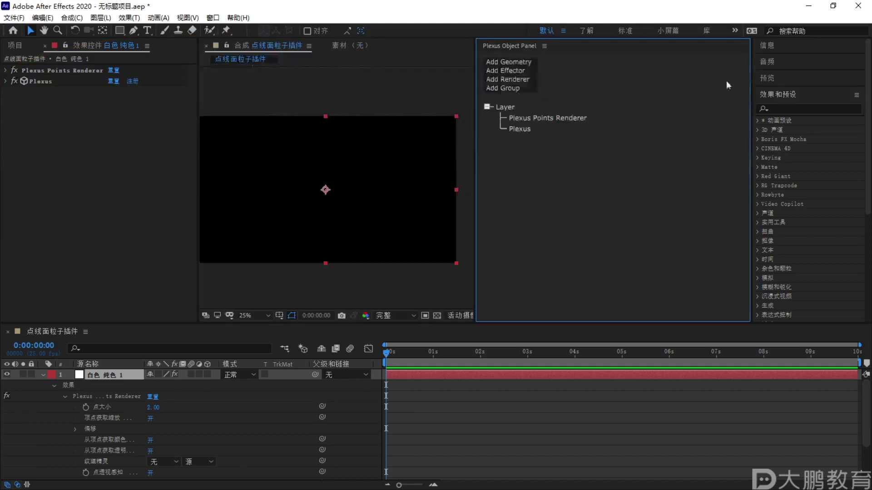
drag(519, 45, 212, 79)
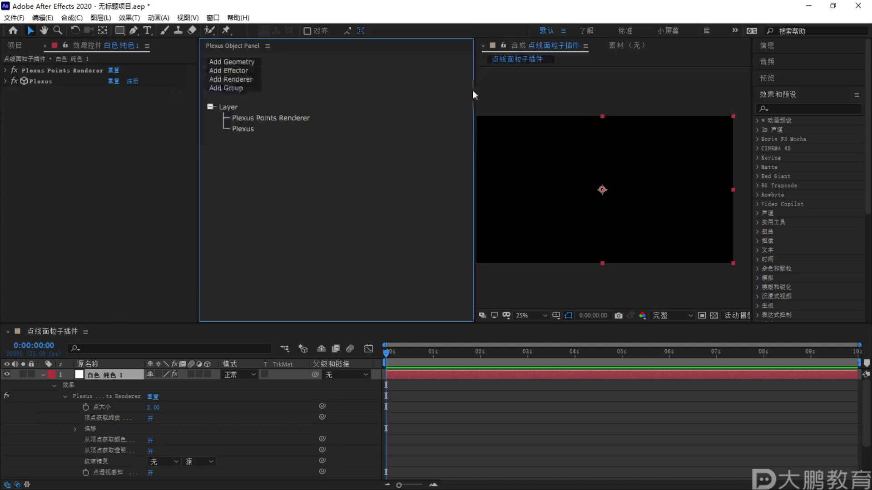
drag(472, 94, 311, 95)
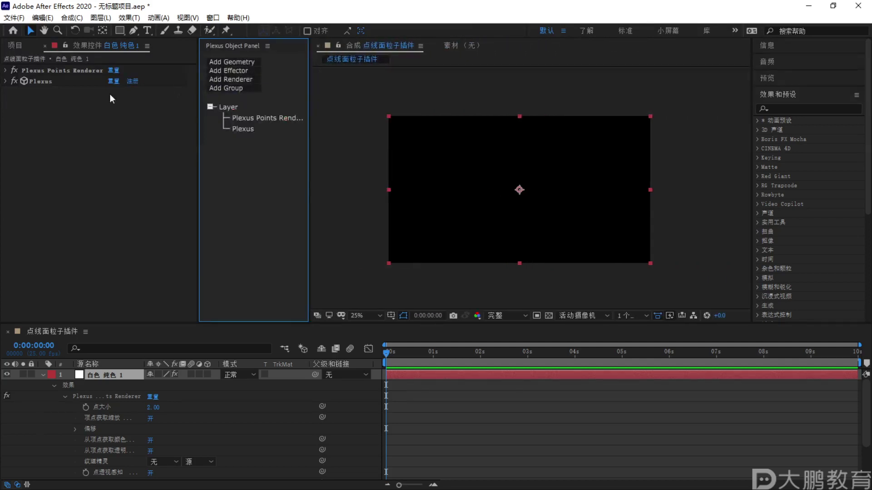
Restore the minimized File Explorer window and go up to the 课堂素材 folder
key(ctrl+1)
mouse_move(543, 128)
mouse_down()
mouse_move(2, 82)
mouse_move(618, 130)
mouse_up()
key(Escape)
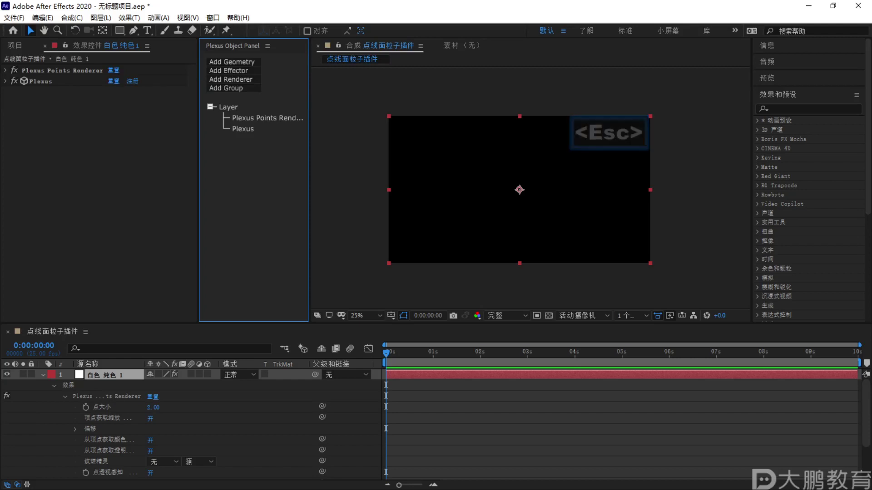
click(99, 489)
click(473, 95)
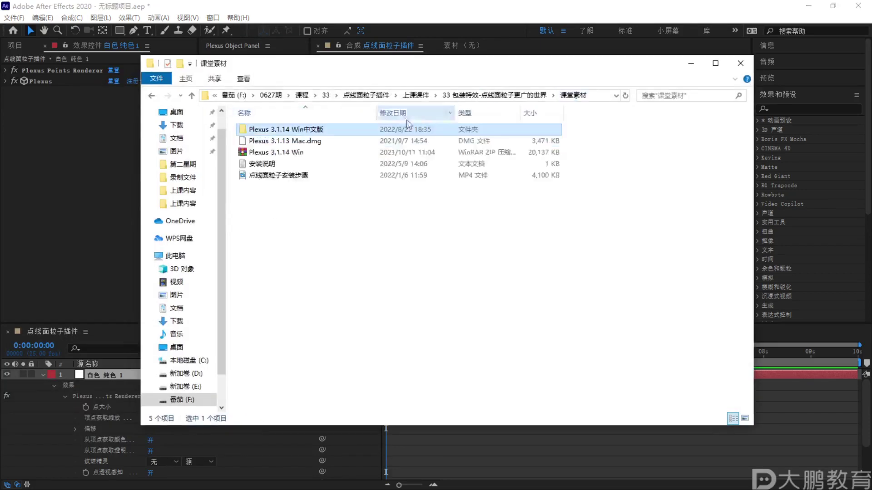
Open 33笔记.png from the lesson 33 folder and set the folder window aside
click(511, 94)
double_click(333, 145)
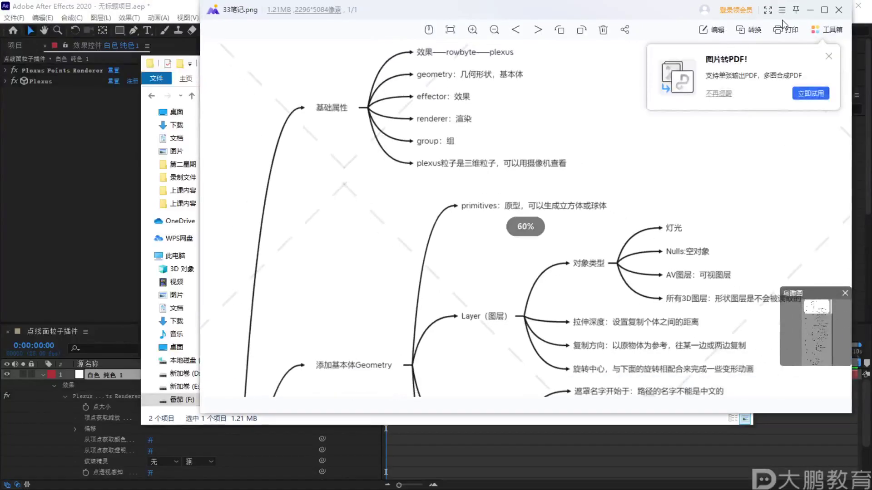
drag(682, 4, 640, 140)
click(692, 63)
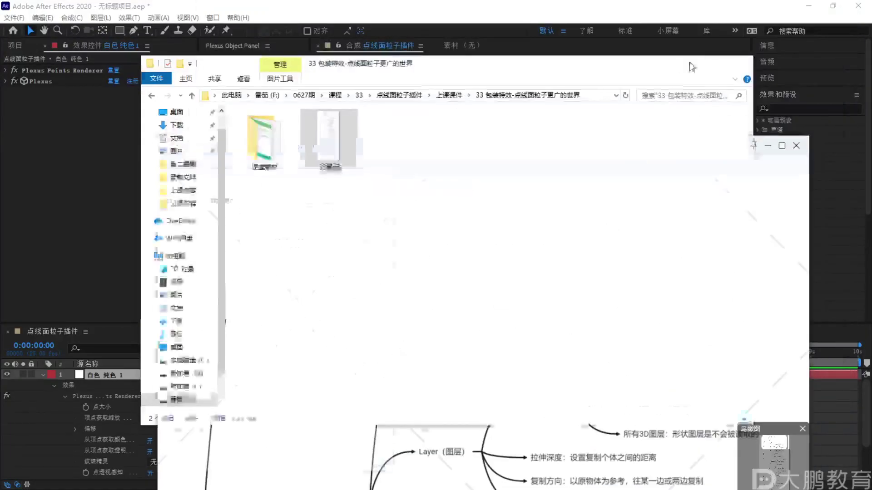
drag(548, 146, 571, 45)
Scroll and pan through the mind-map, then close the image viewer
scroll(418, 196, down, 1)
scroll(440, 214, down, 1)
drag(446, 234, 458, 123)
mouse_move(459, 268)
mouse_down()
mouse_move(460, 131)
mouse_move(486, 266)
mouse_move(444, 232)
mouse_move(447, 239)
mouse_up()
scroll(454, 224, up, 4)
key(F1)
mouse_move(582, 154)
mouse_down()
mouse_move(423, 100)
mouse_move(525, 150)
mouse_up()
key(Escape)
click(793, 45)
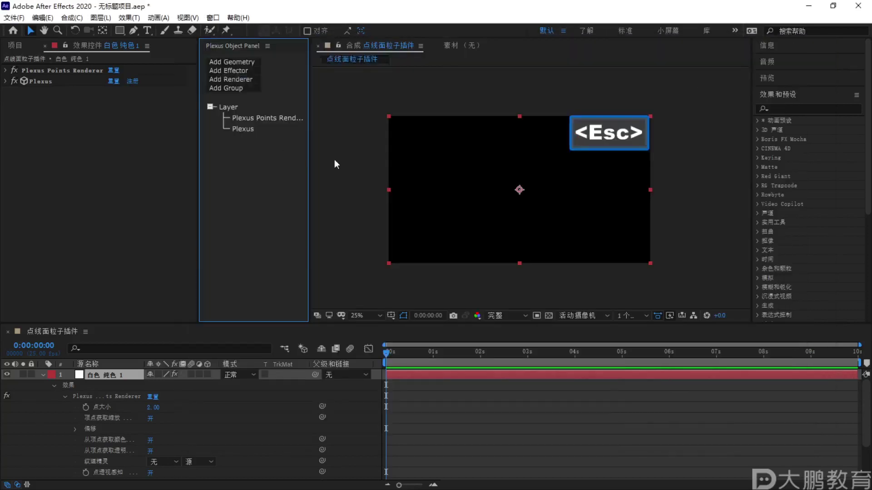
Widen the Plexus Object Panel and expand the Plexus effect's settings
key(F1)
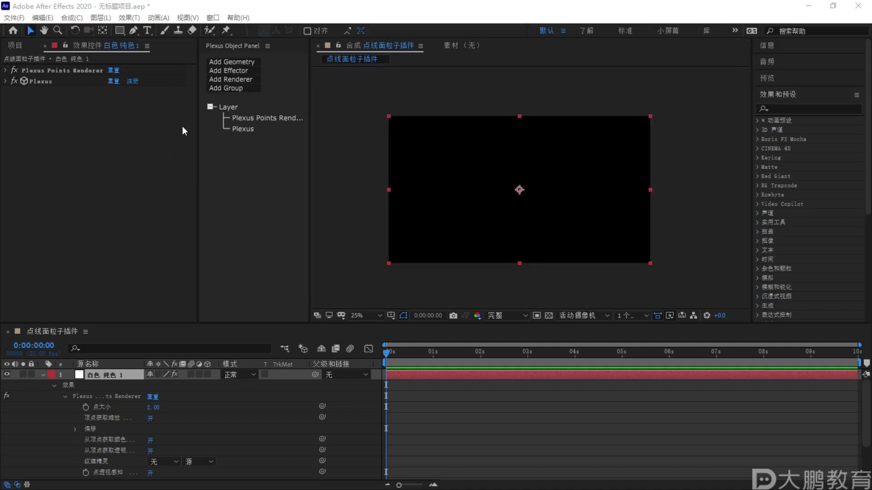
drag(198, 122, 159, 123)
key(F2)
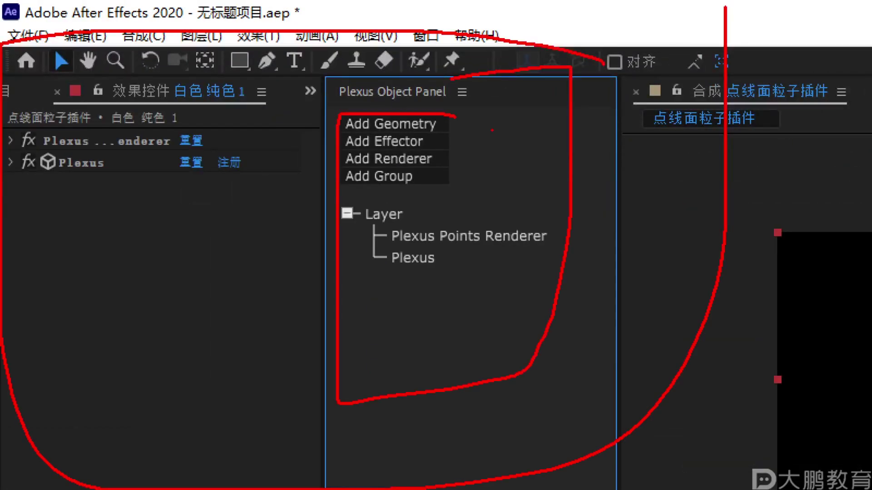
key(Escape)
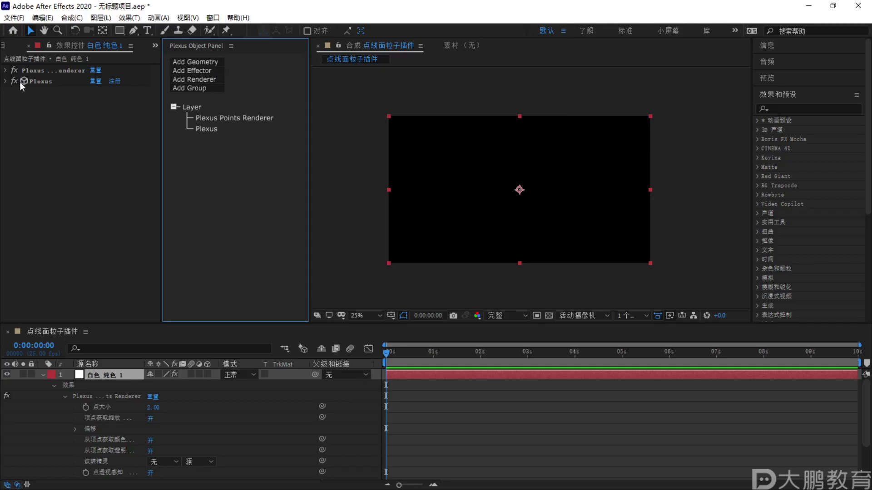
click(5, 81)
key(F2)
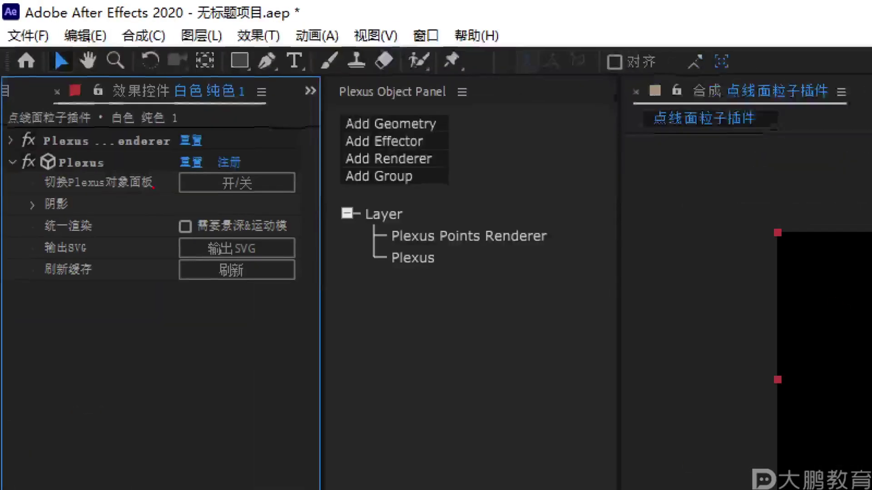
key(Escape)
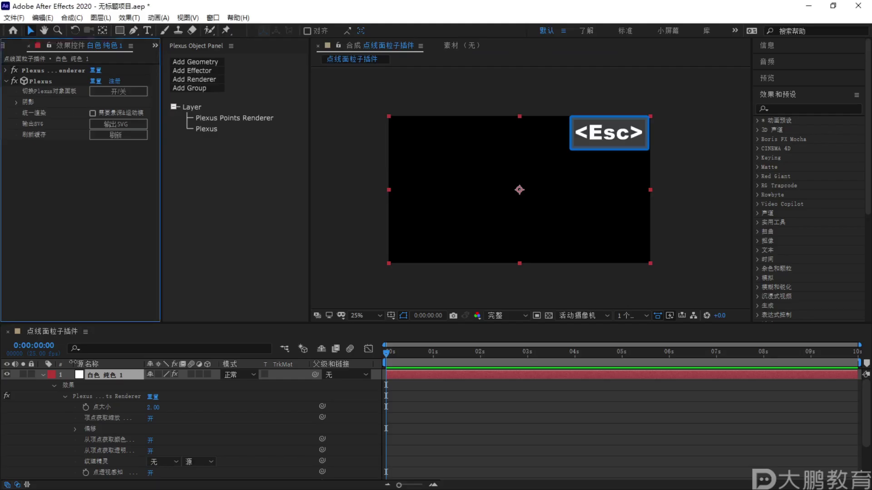
click(41, 374)
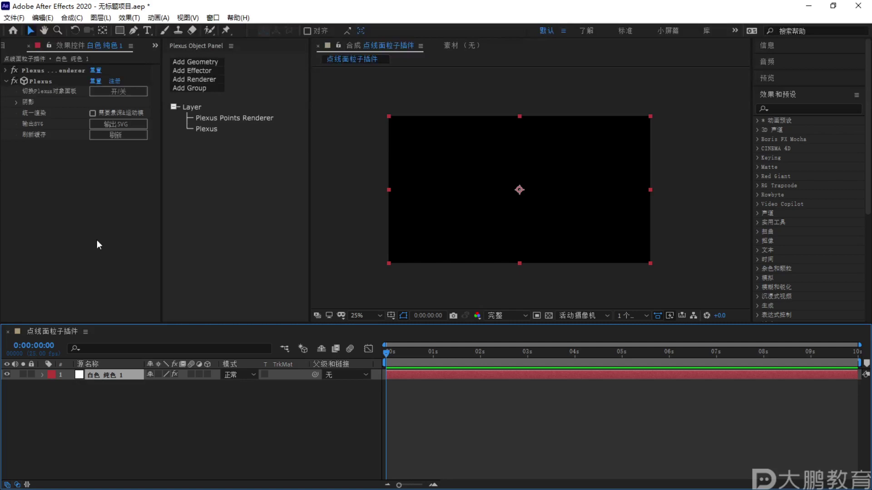
Preview the composition, then return the playhead to the start
key(F1)
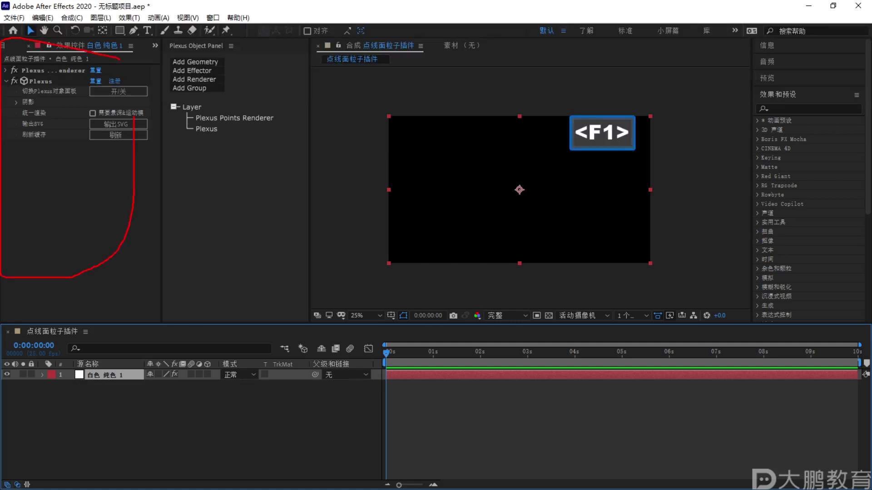
key(Escape)
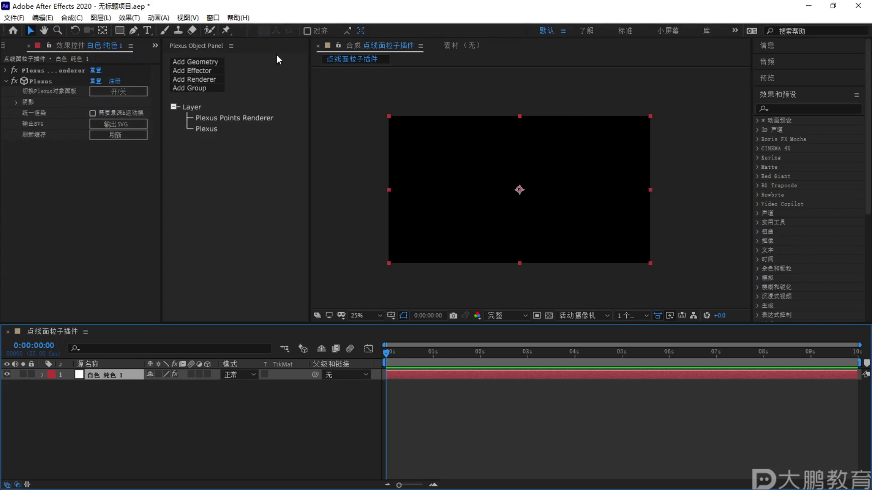
key(F1)
mouse_move(282, 43)
mouse_down()
mouse_move(186, 51)
mouse_move(173, 161)
mouse_move(284, 81)
mouse_move(225, 14)
mouse_up()
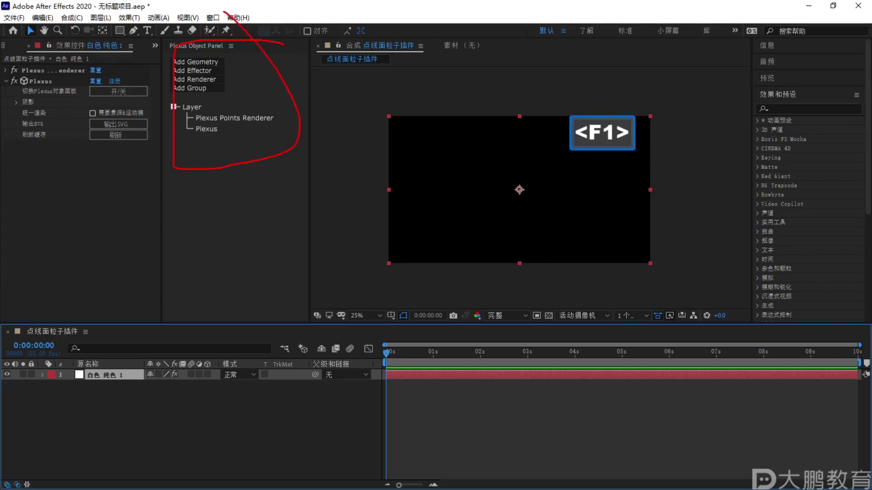
key(Escape)
scroll(515, 215, up, 1)
drag(515, 215, 516, 166)
scroll(516, 166, down, 1)
key(space)
key(space)
drag(420, 353, 382, 353)
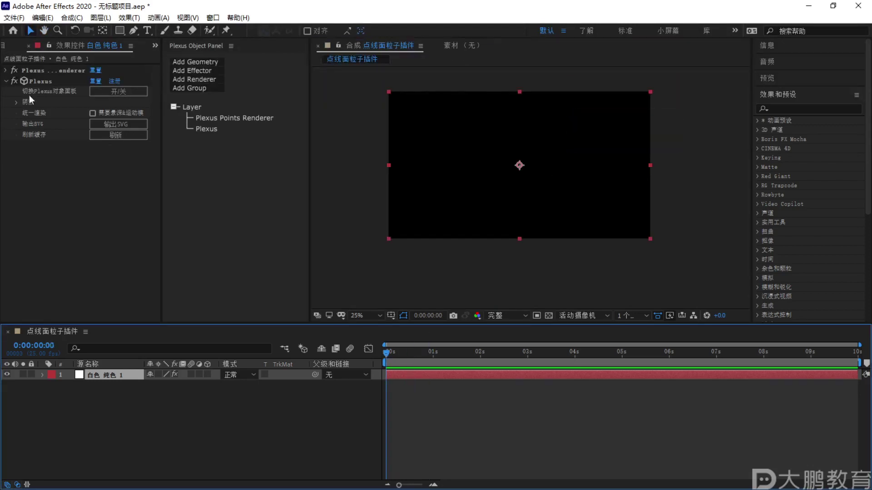
Delete the Plexus Points Renderer and Plexus effects, then bring up the Effect menu
click(45, 69)
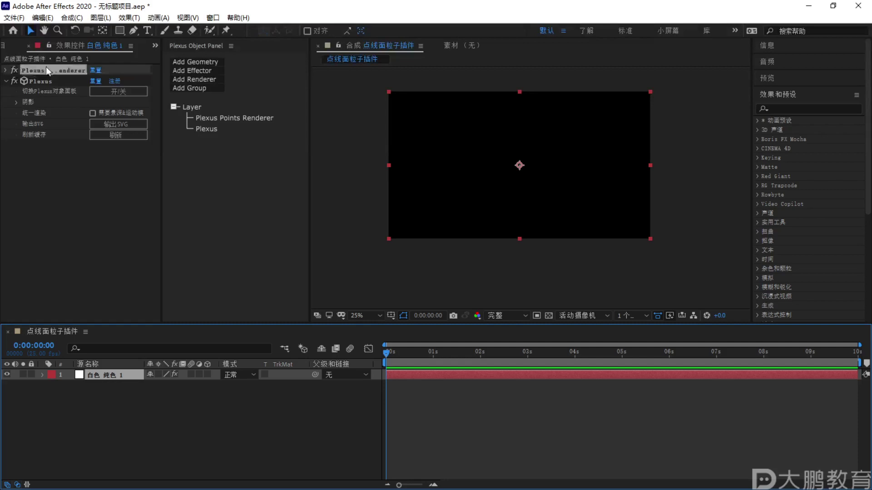
key(Delete)
click(36, 70)
key(Delete)
click(136, 18)
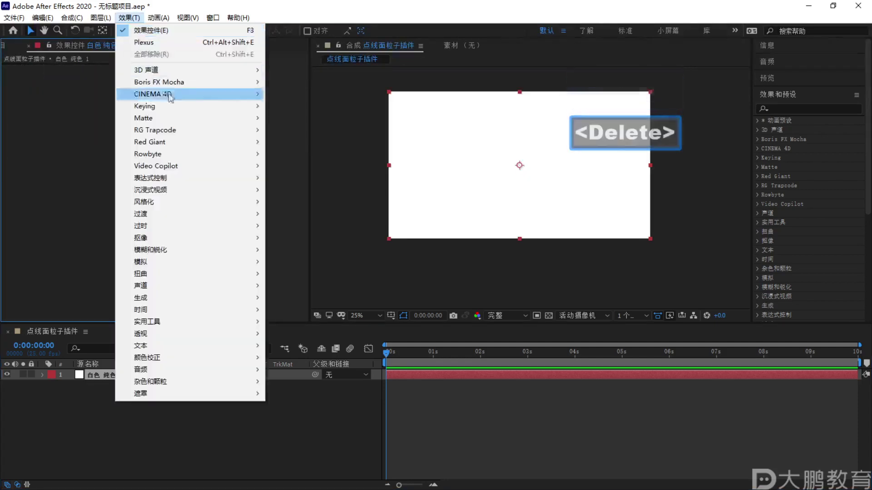
Apply Trapcode Form to the white solid and recentre its particle grid in the view
mouse_move(193, 131)
click(329, 154)
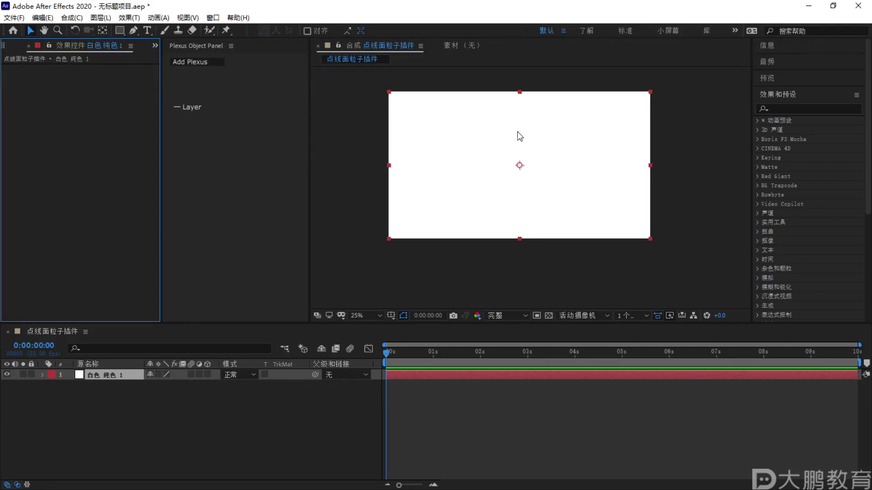
scroll(525, 148, up, 2)
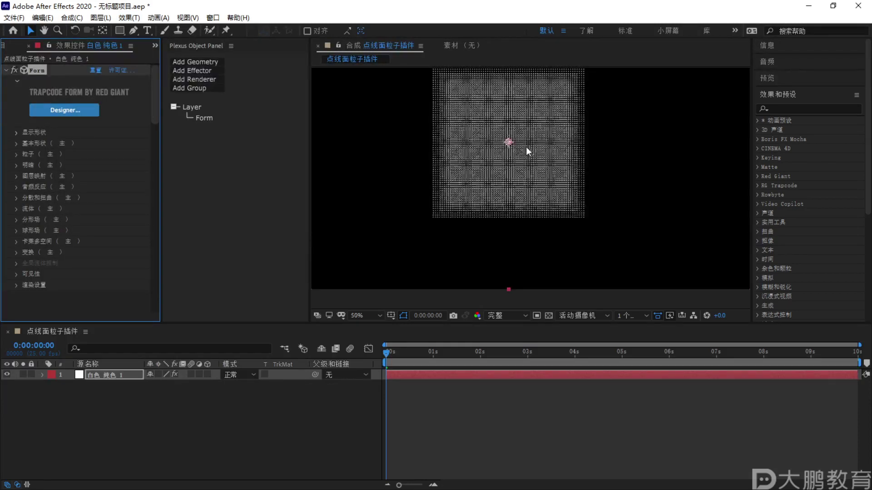
key(F1)
mouse_move(596, 84)
mouse_down()
mouse_move(454, 250)
mouse_move(611, 92)
mouse_up()
key(Escape)
scroll(413, 124, down, 2)
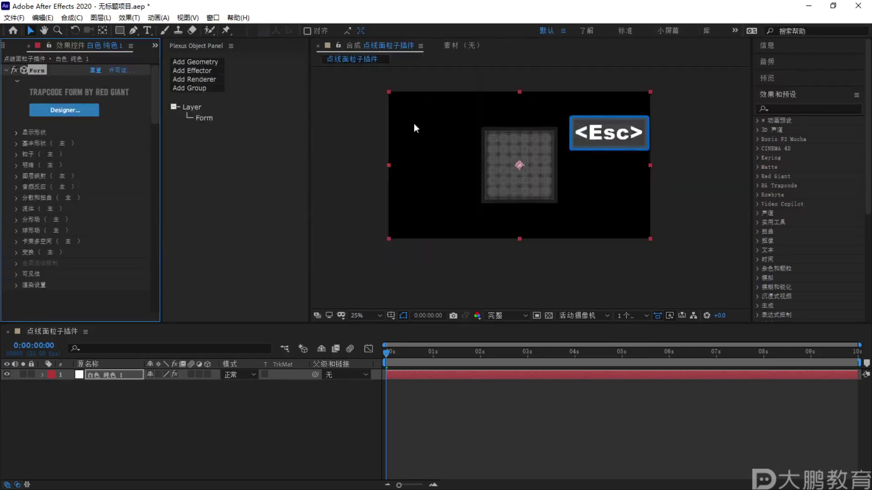
drag(413, 123, 416, 143)
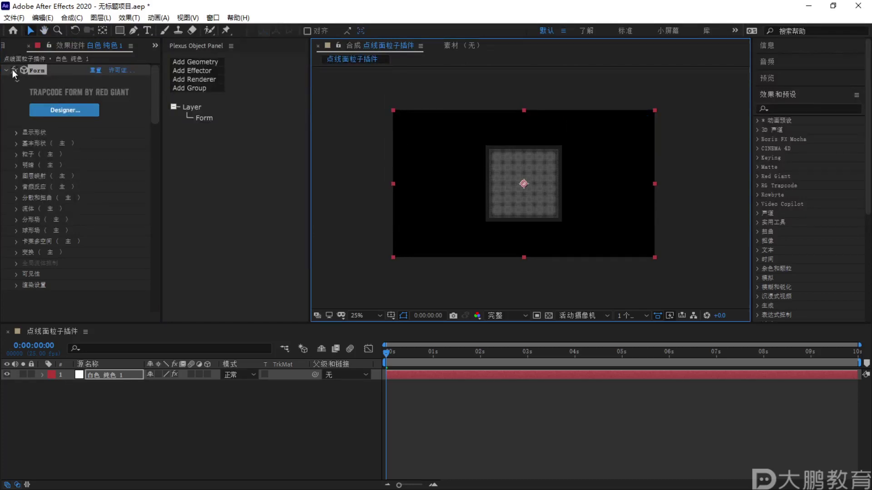
Check the Plexus panel and composition viewer options, then dismiss them
click(231, 46)
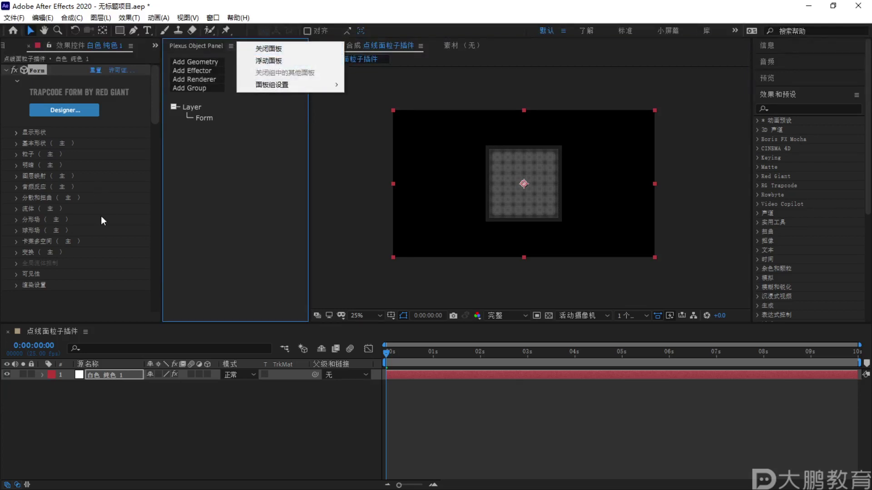
click(268, 49)
click(309, 46)
click(250, 48)
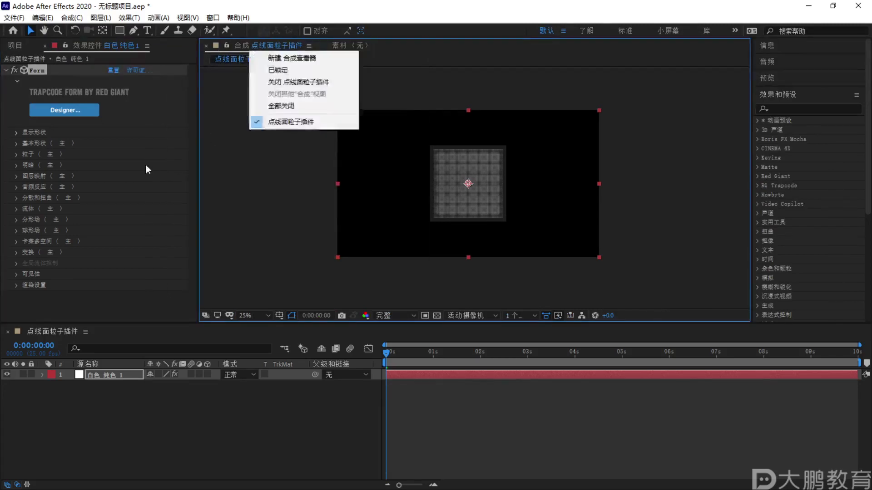
click(92, 295)
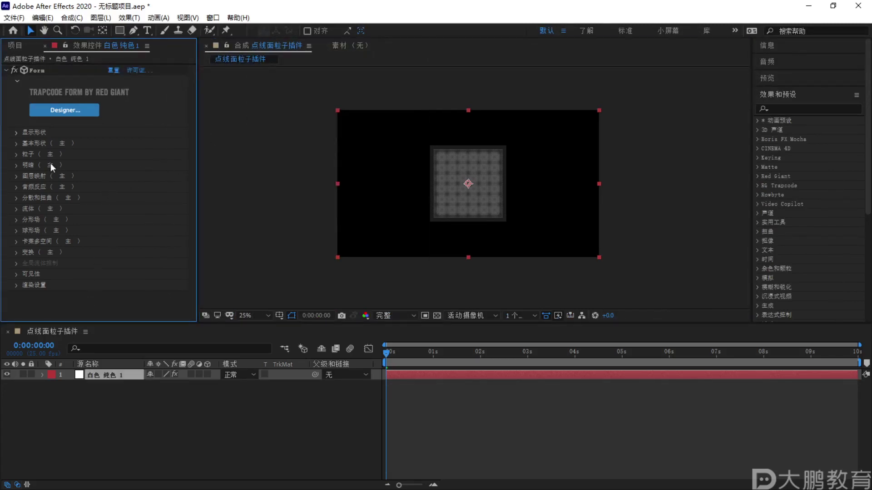
Expand and review Form's Base Form settings
click(16, 144)
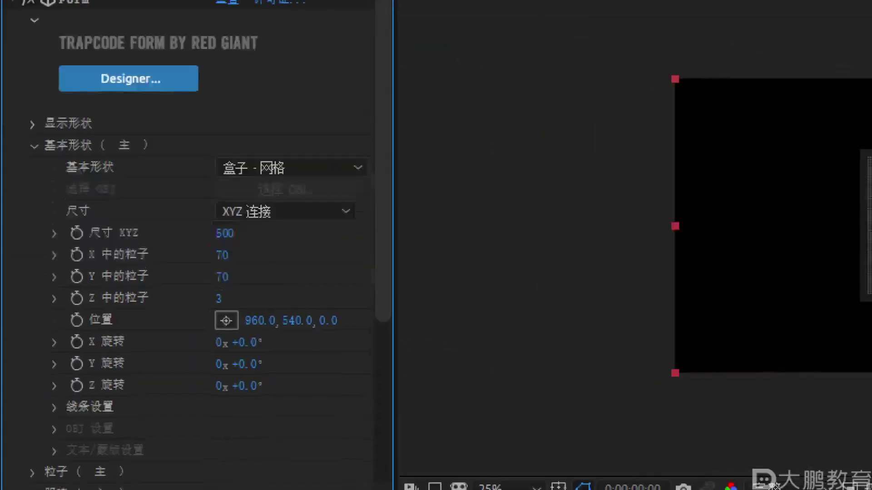
mouse_move(295, 93)
mouse_down()
mouse_move(27, 145)
mouse_move(5, 295)
mouse_move(336, 150)
mouse_up()
key(Escape)
click(18, 144)
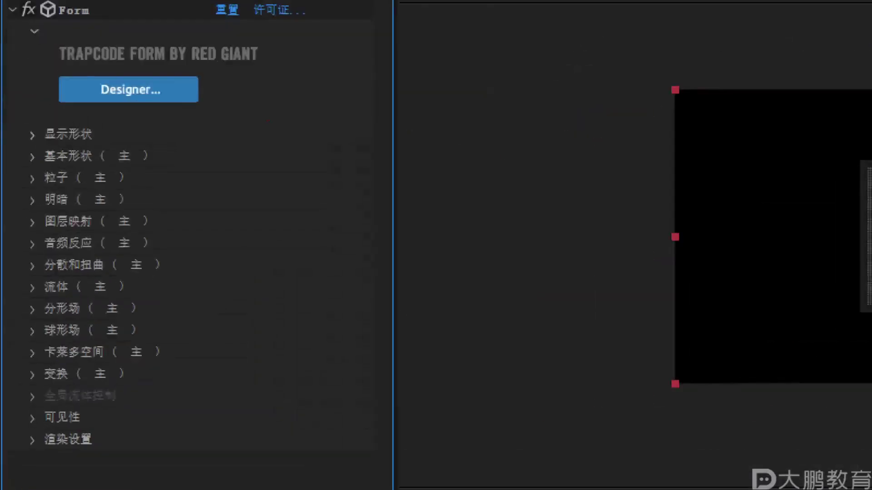
mouse_move(263, 79)
mouse_down()
mouse_move(2, 117)
mouse_move(222, 477)
mouse_move(409, 75)
mouse_up()
key(Escape)
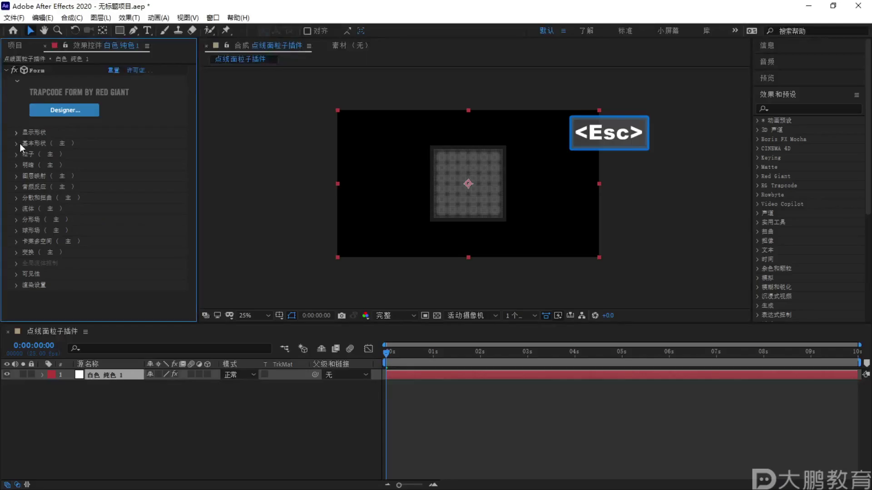
click(15, 144)
Try the 盒子-字符串 base shape, restore 盒子-网格, then delete the Form effect
click(127, 153)
key(F2)
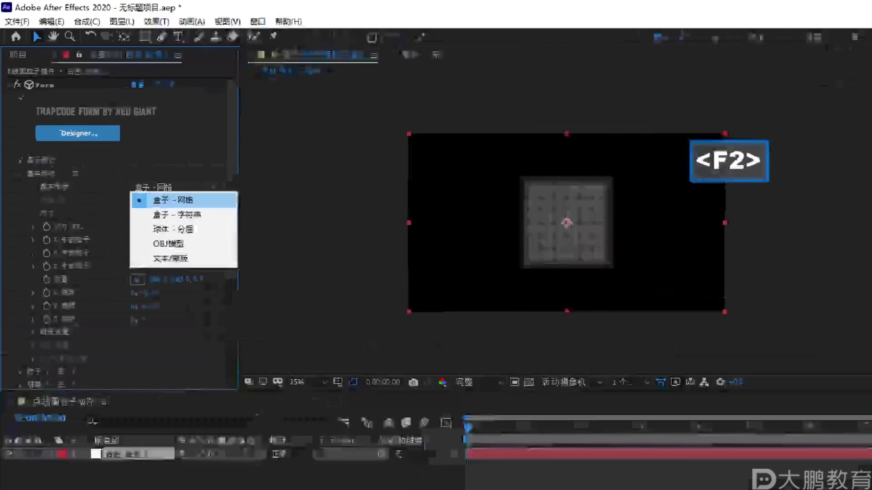
drag(116, 186, 215, 158)
key(Escape)
click(149, 195)
click(131, 157)
click(134, 165)
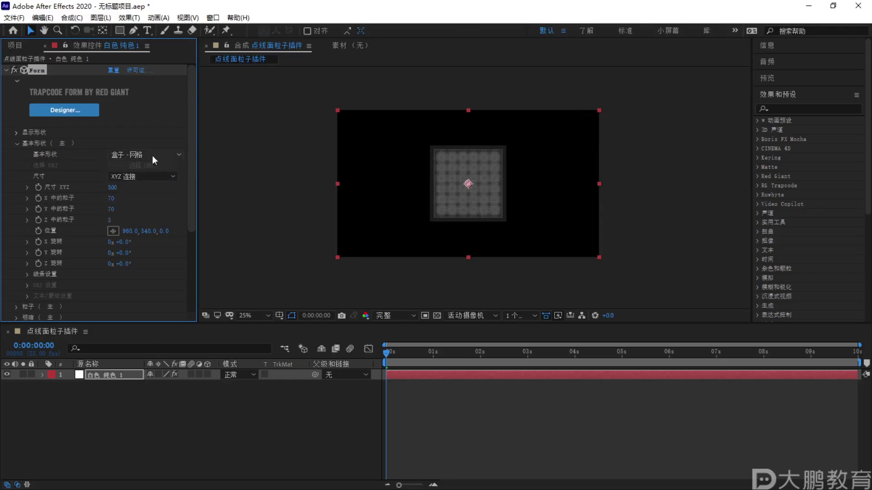
click(38, 69)
key(Delete)
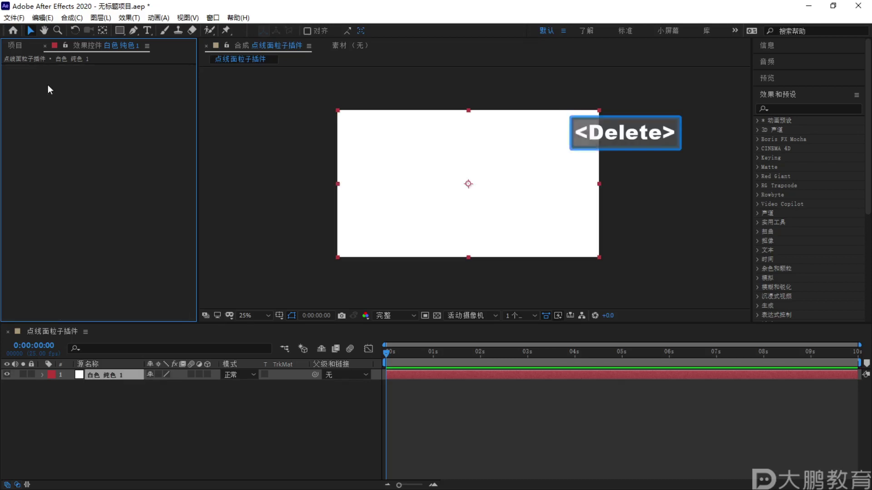
Apply Rowbyte Plexus to the white solid and point out the Points Renderer, geometry and effector areas
click(130, 17)
mouse_move(180, 155)
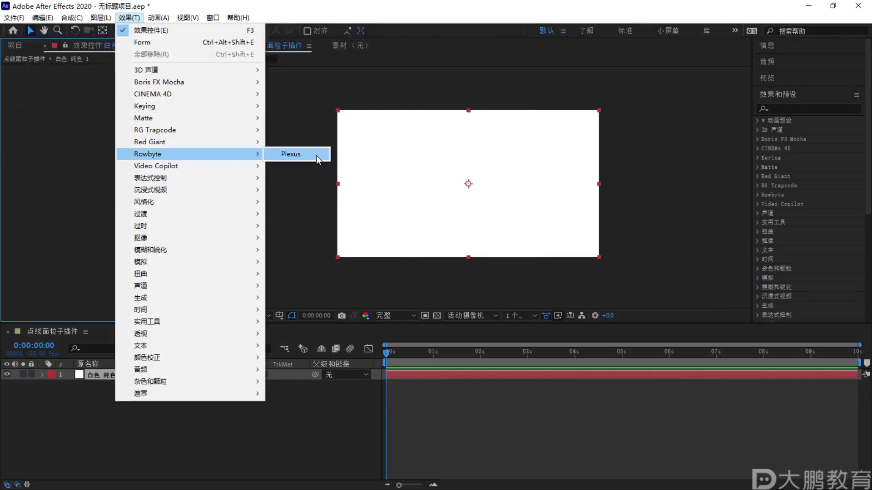
click(314, 155)
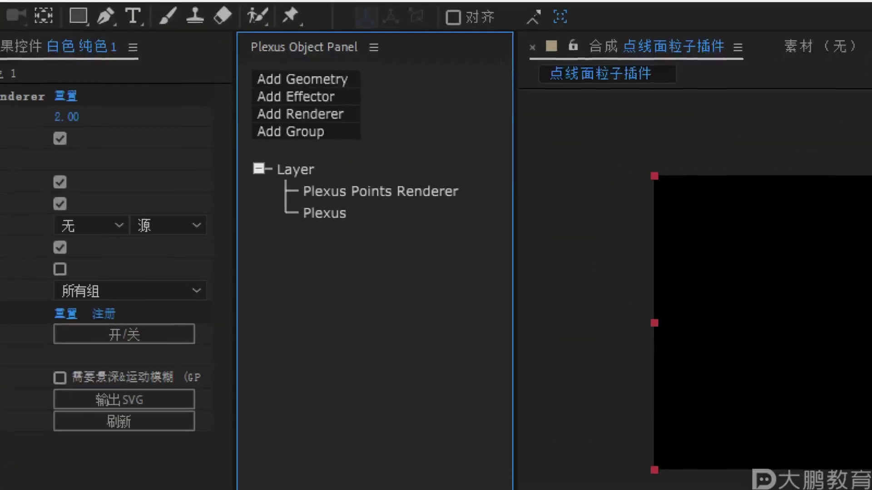
mouse_move(303, 204)
mouse_down()
mouse_move(526, 203)
mouse_move(512, 169)
mouse_move(315, 175)
mouse_move(286, 184)
mouse_move(300, 201)
mouse_up()
key(Escape)
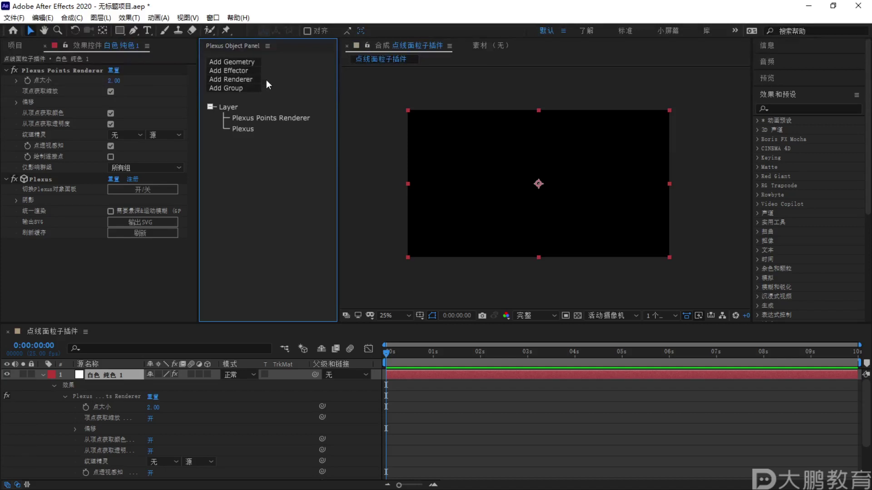
key(F2)
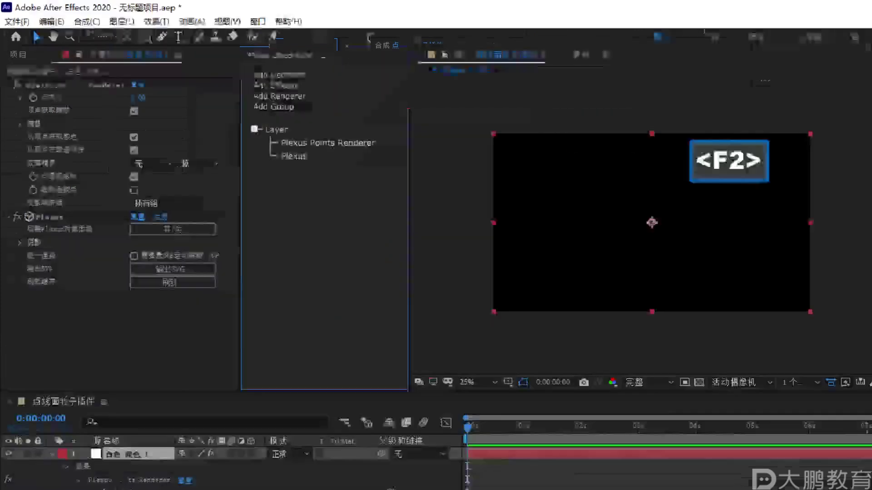
mouse_move(260, 54)
mouse_down()
mouse_move(207, 51)
mouse_move(262, 47)
mouse_up()
mouse_move(427, 119)
mouse_down()
mouse_move(384, 131)
mouse_move(363, 152)
mouse_move(423, 137)
mouse_move(310, 158)
mouse_up()
key(Escape)
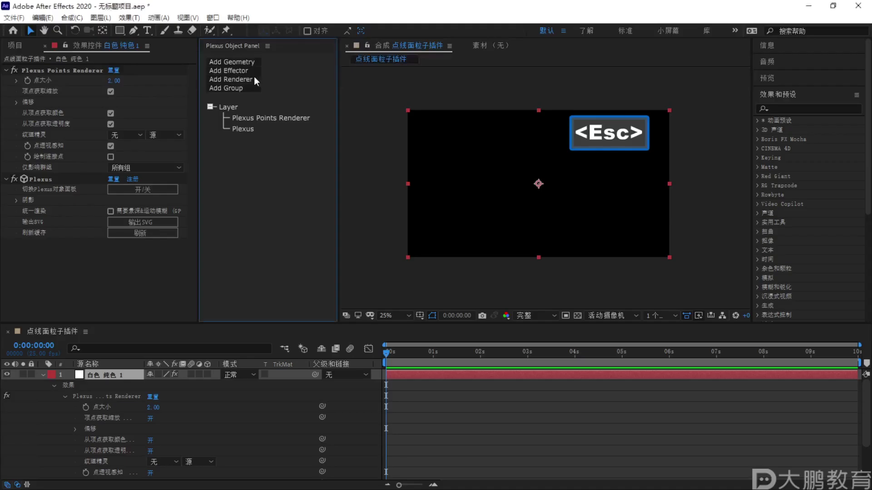
Add Paths geometry plus Lines and Triangulation renderers, with triangulation mode 外表面
click(241, 63)
click(244, 85)
click(245, 80)
click(248, 103)
click(248, 80)
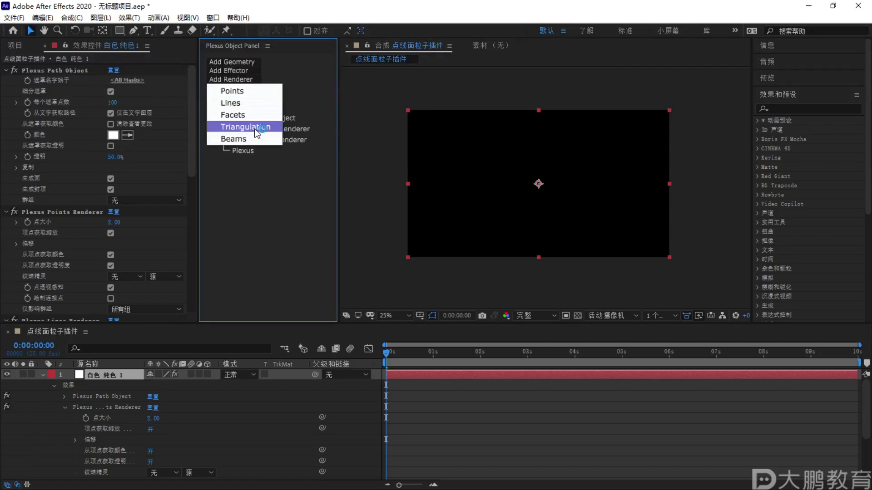
click(258, 127)
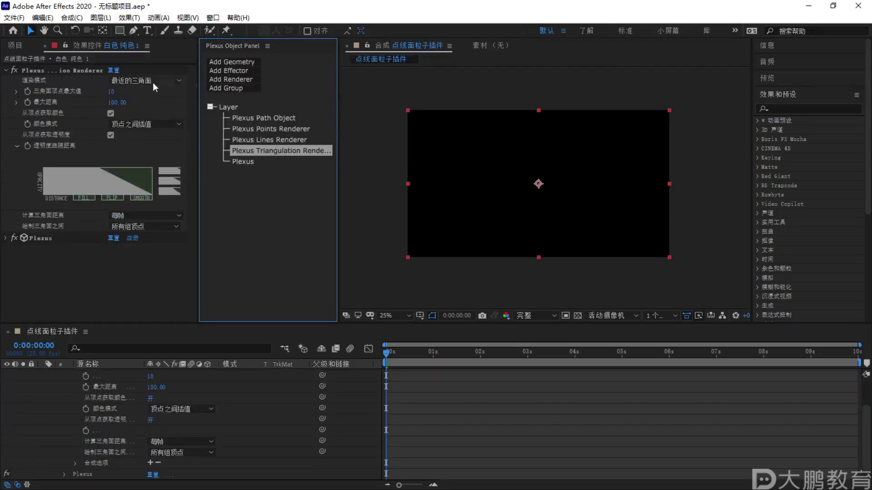
click(150, 82)
click(128, 102)
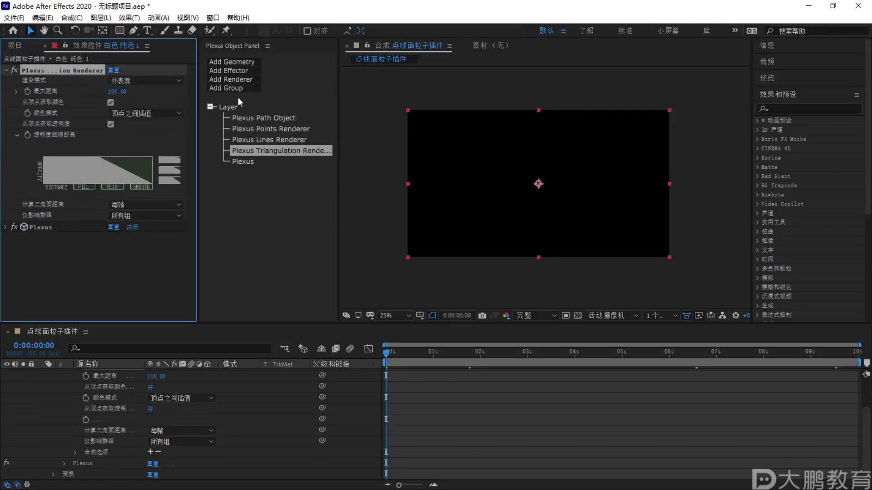
Add a Primitives cube geometry object and delete the Plexus Path Object
click(247, 71)
click(248, 71)
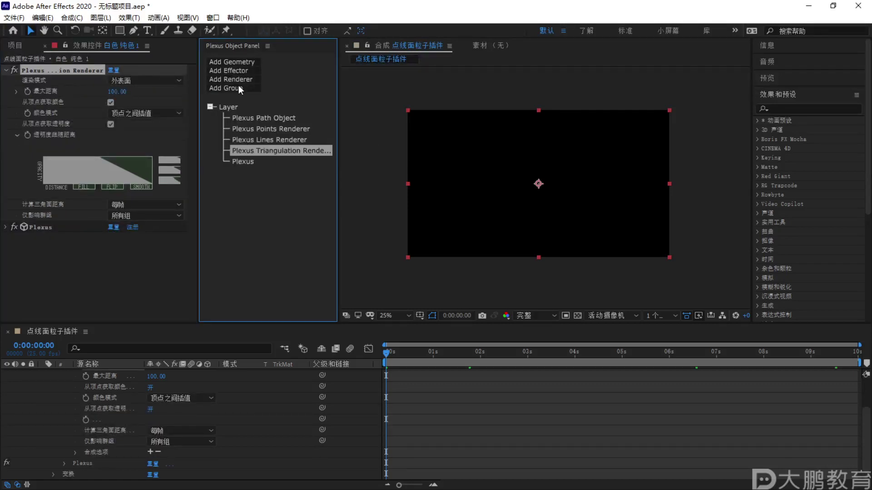
click(252, 65)
click(249, 109)
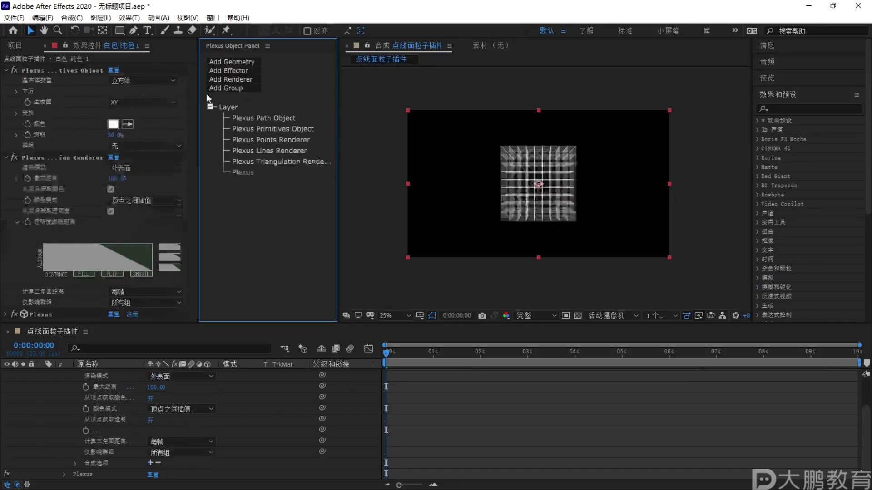
key(F1)
mouse_move(568, 118)
mouse_down()
mouse_move(448, 223)
mouse_move(499, 123)
mouse_move(446, 112)
mouse_up()
key(Escape)
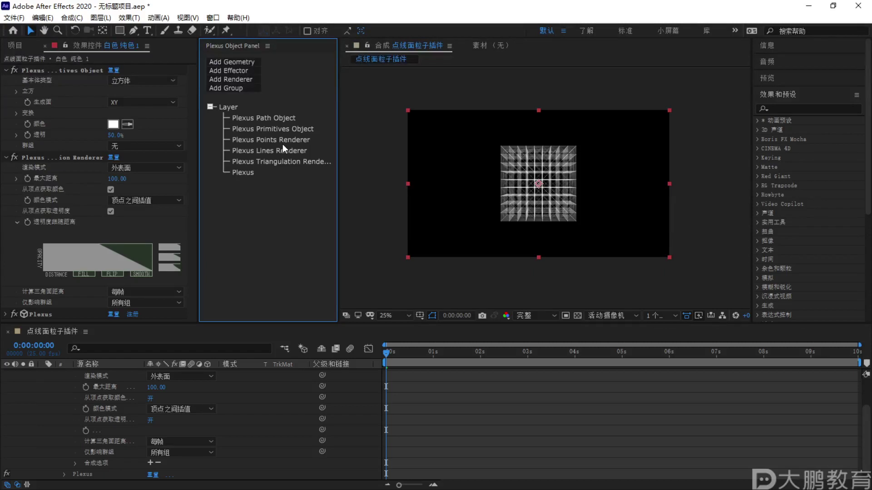
key(F1)
drag(654, 105, 654, 152)
key(Escape)
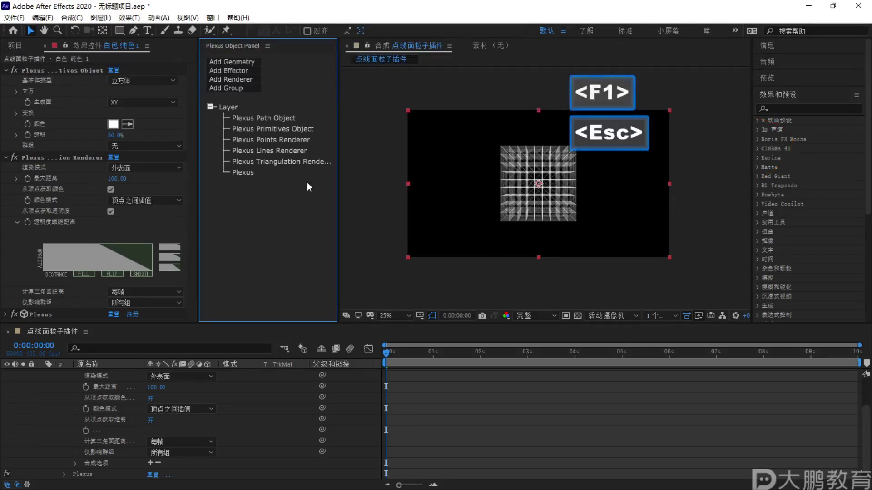
click(259, 119)
key(Delete)
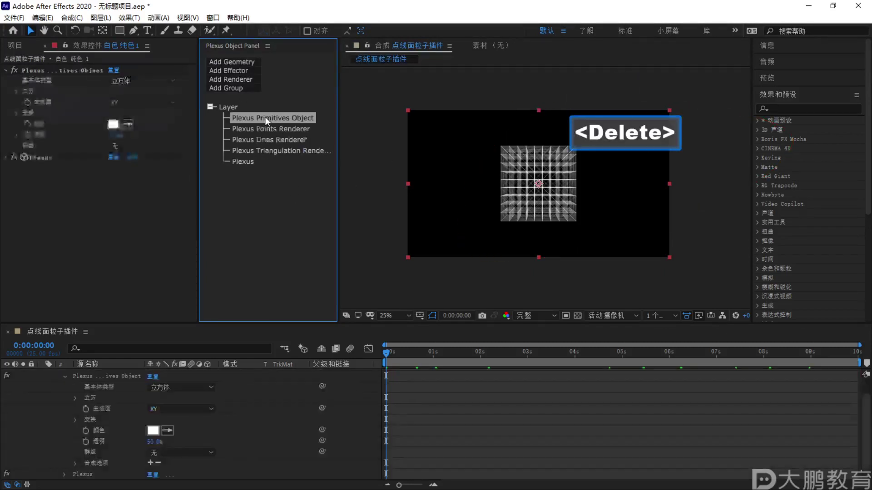
Delete the Primitives Object and annotate the flow from geometry to renderers to viewer
key(Delete)
key(Delete)
key(F1)
mouse_move(295, 47)
mouse_down()
mouse_move(207, 50)
mouse_move(264, 14)
mouse_up()
key(Escape)
key(F1)
mouse_move(220, 62)
mouse_down()
mouse_move(265, 59)
mouse_move(256, 125)
mouse_move(270, 114)
mouse_move(208, 112)
mouse_move(239, 162)
mouse_move(299, 137)
mouse_move(257, 119)
mouse_move(467, 155)
mouse_up()
mouse_move(464, 143)
mouse_down()
mouse_move(493, 166)
mouse_move(474, 178)
mouse_up()
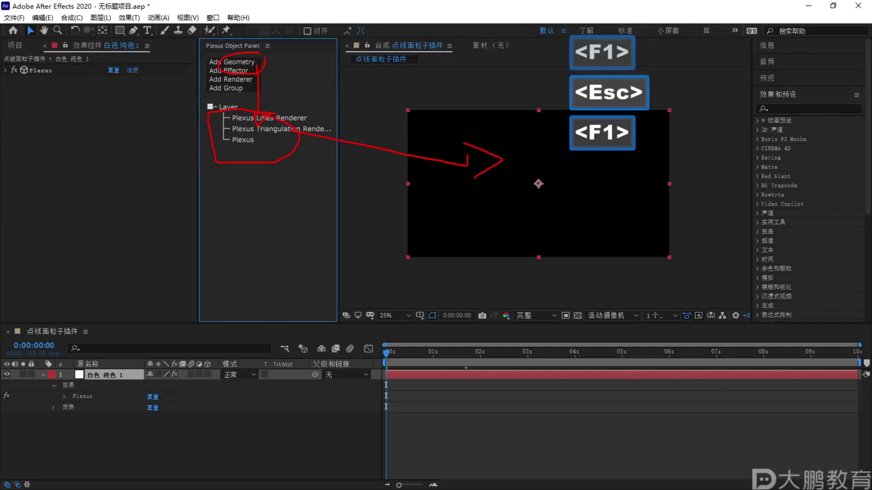
drag(494, 133, 455, 172)
mouse_move(266, 154)
mouse_down()
mouse_move(252, 181)
mouse_move(182, 195)
mouse_move(78, 140)
mouse_move(38, 80)
mouse_move(25, 123)
mouse_up()
drag(39, 84, 86, 97)
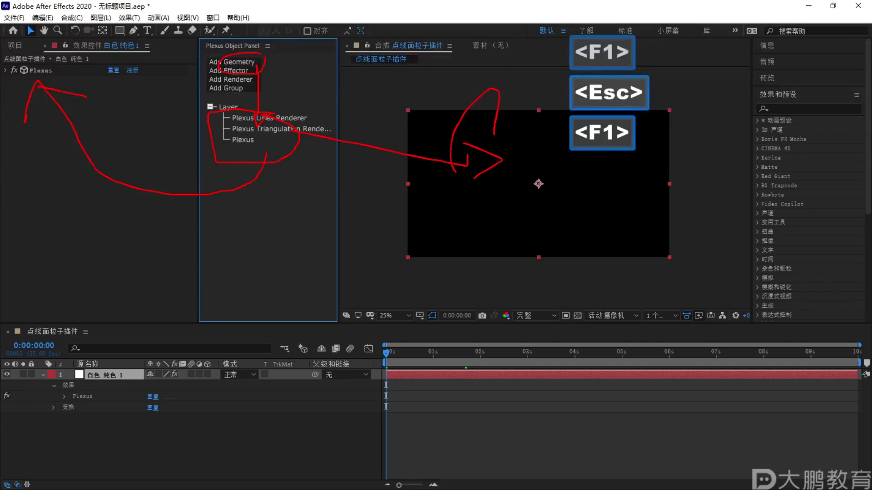
key(Escape)
Delete the Triangulation and Lines renderers from the Plexus stack
click(270, 128)
key(Delete)
click(269, 118)
key(Delete)
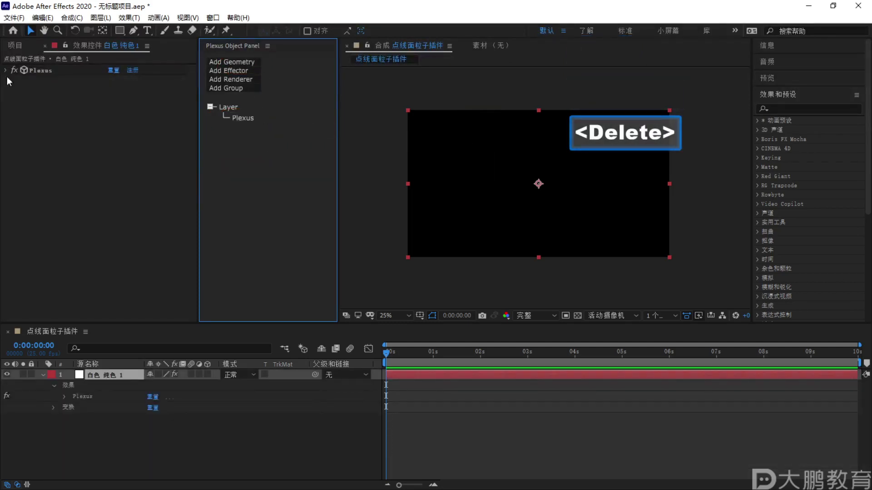
Frame and label the effect settings, Plexus Object Panel and viewer as steps one to three
key(F1)
drag(2, 30, 193, 293)
mouse_move(118, 160)
mouse_down()
mouse_move(111, 206)
mouse_move(93, 136)
mouse_up()
key(ctrl)
drag(196, 31, 351, 299)
mouse_move(255, 144)
mouse_down()
mouse_move(260, 179)
mouse_move(288, 167)
mouse_up()
mouse_move(255, 142)
mouse_down()
mouse_move(288, 168)
mouse_move(253, 209)
mouse_move(290, 135)
mouse_up()
key(ctrl)
drag(387, 94, 764, 274)
mouse_move(528, 159)
mouse_down()
mouse_move(554, 192)
mouse_move(636, 152)
mouse_move(573, 145)
mouse_up()
key(F1)
drag(555, 154, 396, 154)
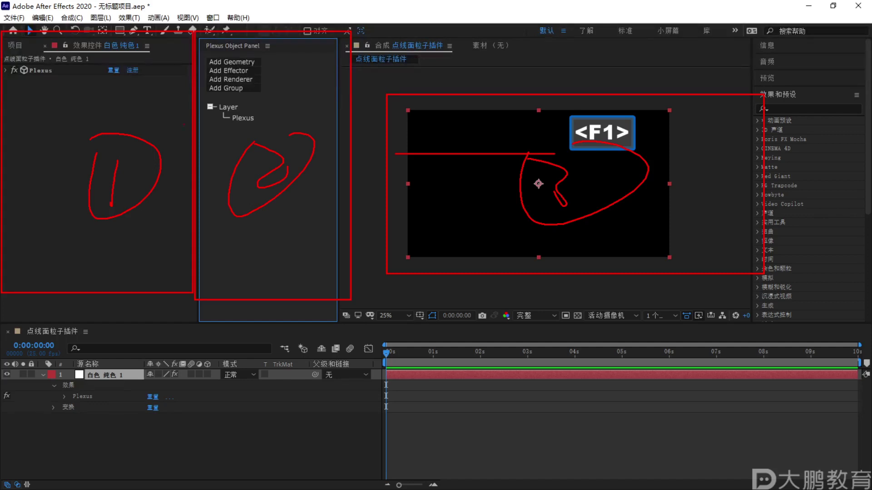
key(Escape)
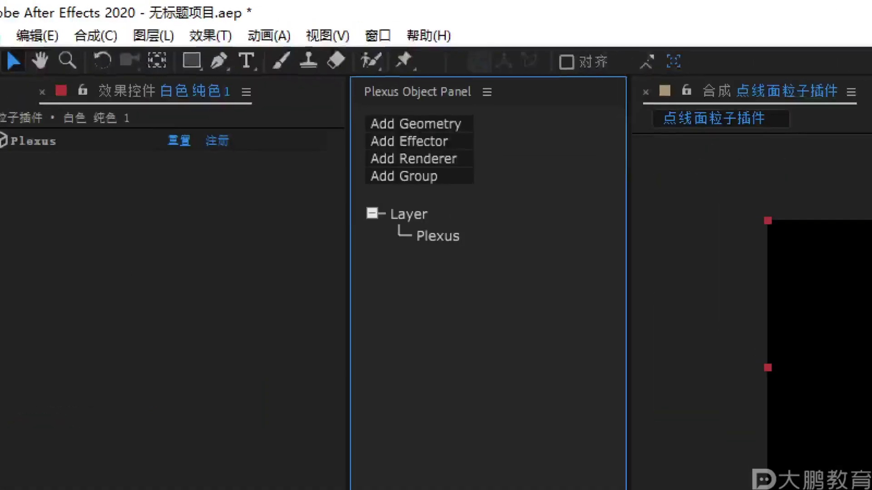
drag(348, 74, 564, 225)
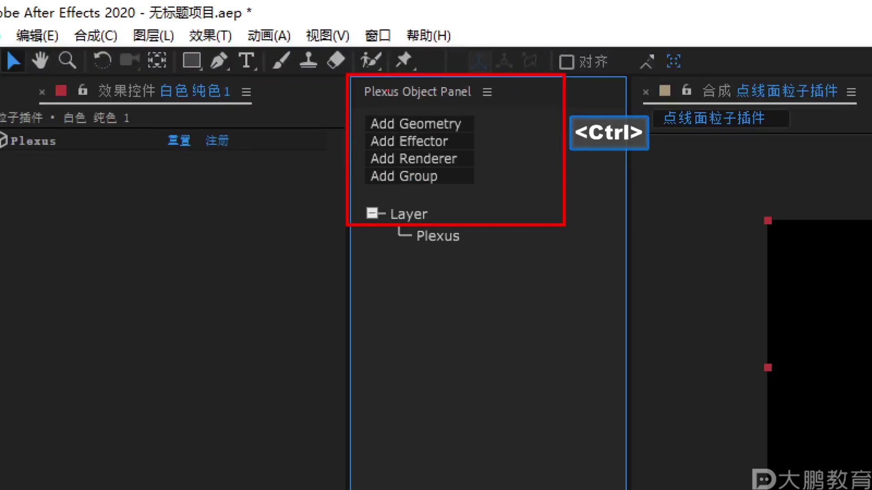
mouse_move(370, 72)
mouse_down()
mouse_move(384, 100)
mouse_move(370, 96)
mouse_move(410, 91)
mouse_move(466, 47)
mouse_move(459, 129)
mouse_move(515, 22)
mouse_move(523, 108)
mouse_up()
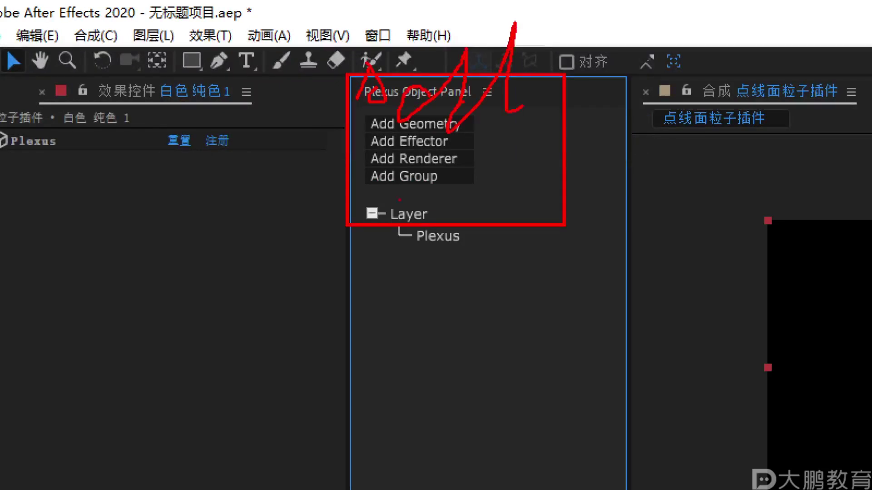
drag(399, 138, 410, 222)
key(Escape)
key(F2)
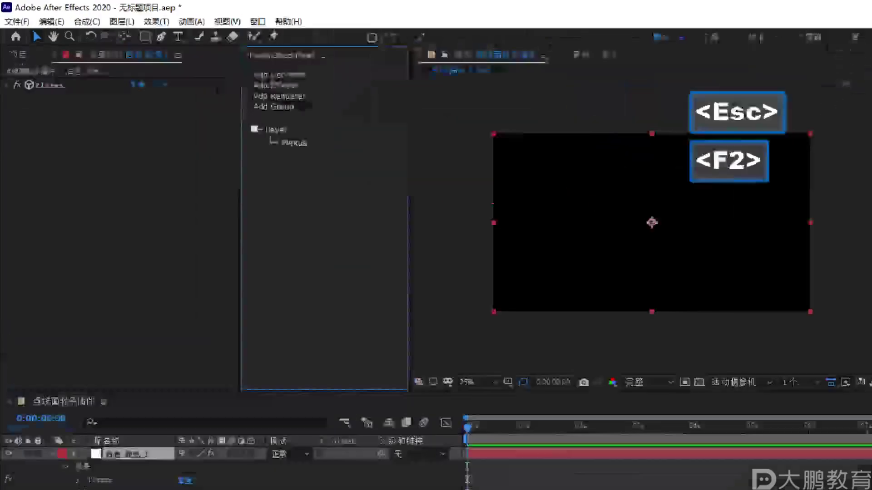
key(F2)
drag(348, 85, 650, 319)
mouse_move(442, 217)
mouse_down()
mouse_move(427, 205)
mouse_move(369, 201)
mouse_move(354, 215)
mouse_move(426, 213)
mouse_move(417, 230)
mouse_move(405, 226)
mouse_move(427, 233)
mouse_up()
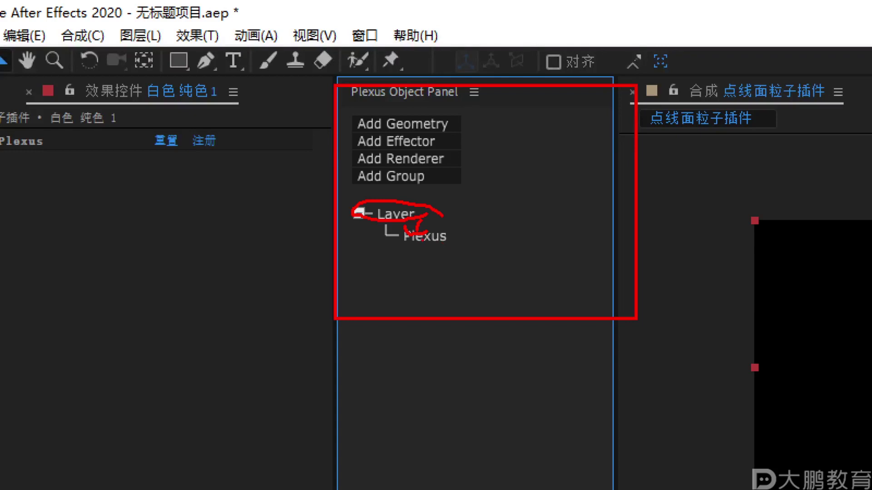
mouse_move(422, 222)
mouse_down()
mouse_move(421, 274)
mouse_move(445, 257)
mouse_up()
mouse_move(347, 99)
mouse_down()
mouse_move(343, 196)
mouse_move(385, 199)
mouse_move(390, 137)
mouse_move(363, 110)
mouse_up()
key(Escape)
key(F2)
key(ctrl)
ctrl+drag(316, 71, 651, 268)
drag(333, 129, 476, 139)
drag(458, 101, 486, 101)
mouse_move(433, 126)
mouse_down()
mouse_move(491, 115)
mouse_move(463, 130)
mouse_up()
drag(466, 108, 472, 133)
mouse_move(511, 73)
mouse_down()
mouse_move(494, 107)
mouse_move(495, 134)
mouse_move(534, 124)
mouse_move(579, 84)
mouse_up()
mouse_move(575, 77)
mouse_down()
mouse_move(542, 105)
mouse_move(570, 109)
mouse_move(554, 138)
mouse_move(571, 119)
mouse_move(597, 132)
mouse_up()
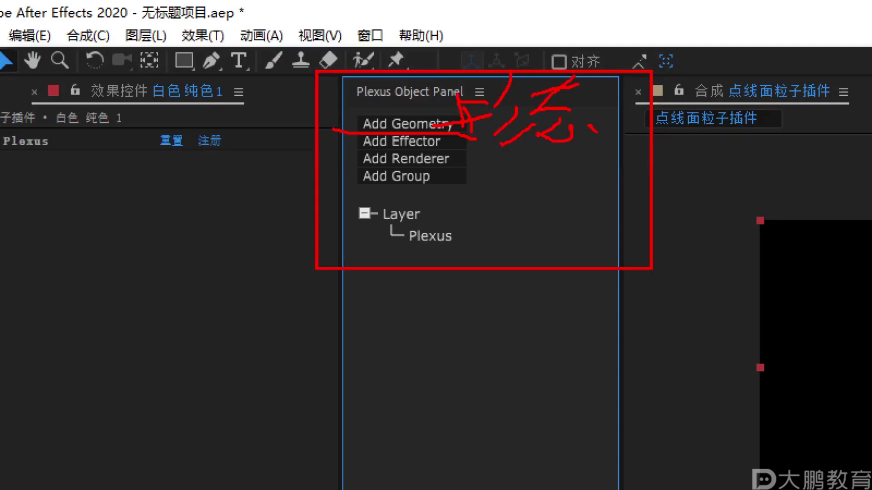
drag(355, 150, 467, 146)
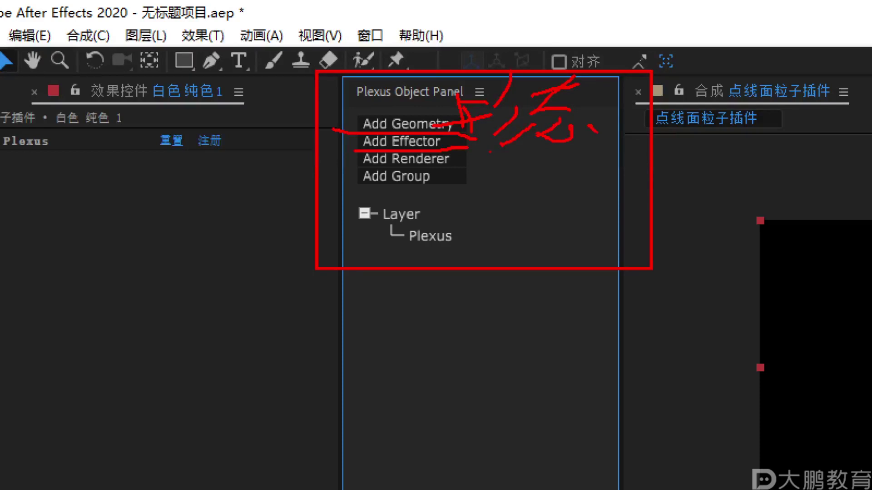
drag(477, 145, 487, 148)
mouse_move(488, 151)
mouse_down()
mouse_move(474, 161)
mouse_move(486, 159)
mouse_up()
mouse_move(486, 159)
mouse_down()
mouse_move(495, 152)
mouse_move(498, 162)
mouse_up()
mouse_move(499, 162)
mouse_down()
mouse_move(530, 163)
mouse_move(531, 138)
mouse_move(535, 155)
mouse_up()
mouse_move(535, 147)
mouse_down()
mouse_move(551, 145)
mouse_move(566, 160)
mouse_up()
mouse_move(544, 156)
mouse_down()
mouse_move(566, 158)
mouse_move(556, 152)
mouse_up()
mouse_move(528, 167)
mouse_down()
mouse_move(559, 161)
mouse_move(563, 180)
mouse_up()
mouse_move(564, 180)
mouse_down()
mouse_move(527, 171)
mouse_move(593, 178)
mouse_up()
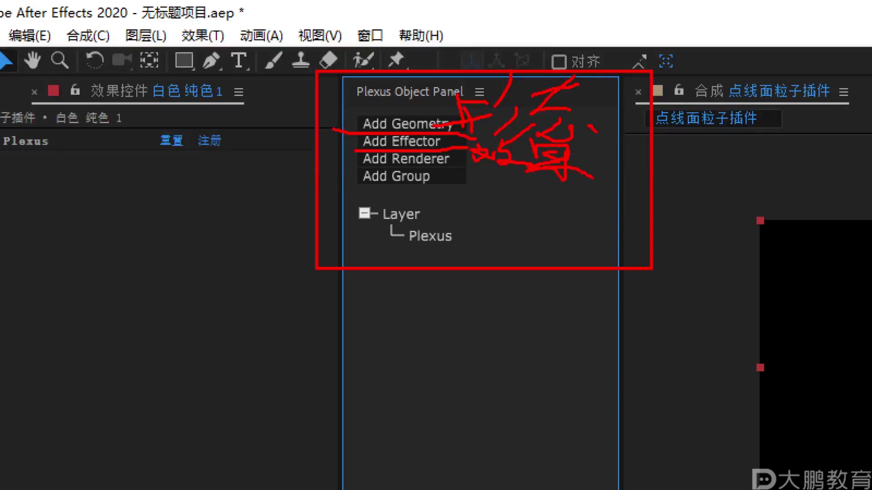
drag(360, 168, 468, 170)
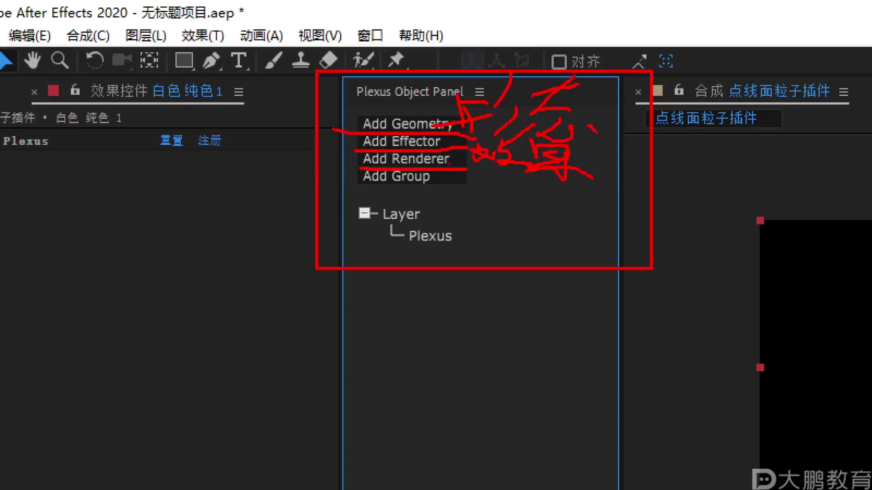
drag(326, 201, 445, 201)
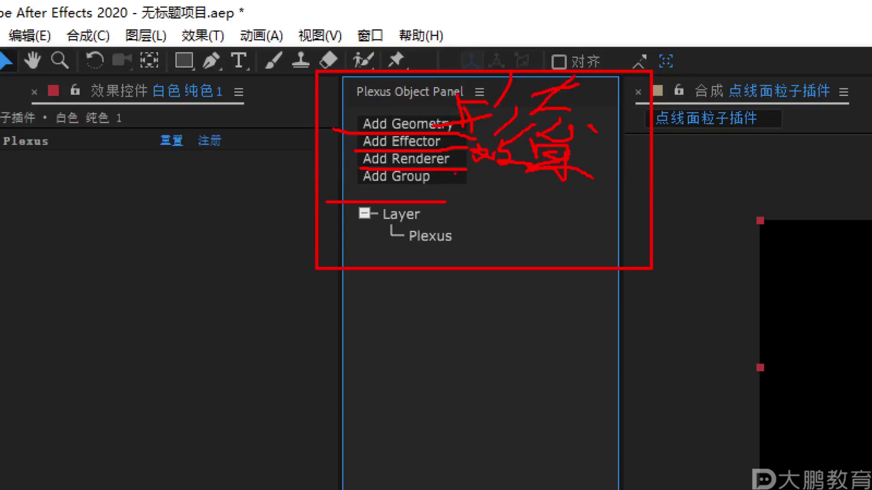
key(Escape)
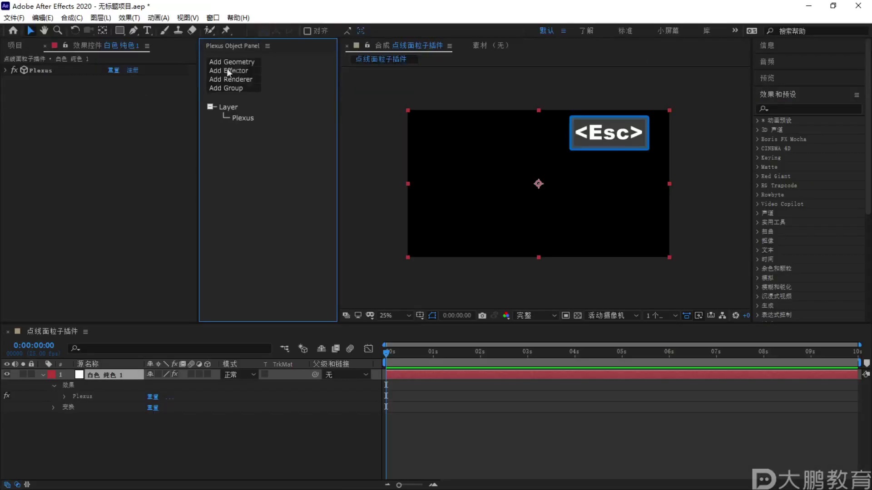
click(242, 61)
key(F2)
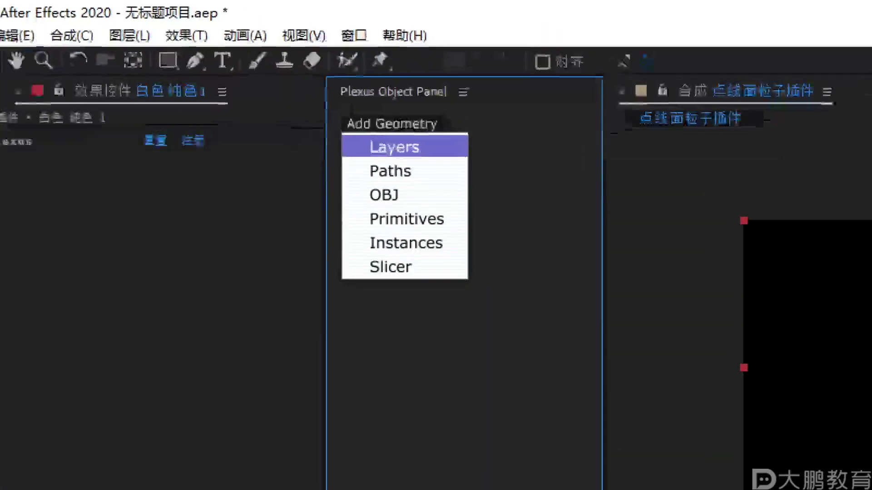
drag(357, 152, 434, 159)
drag(372, 172, 423, 176)
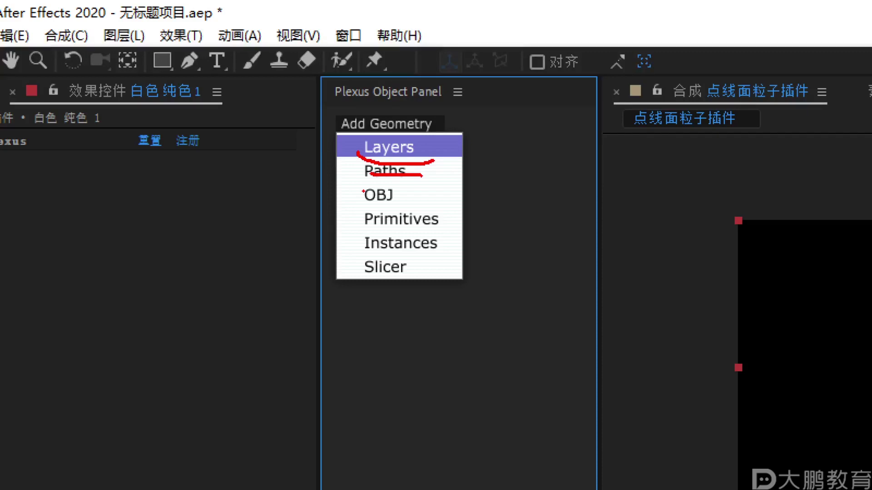
key(Escape)
click(230, 64)
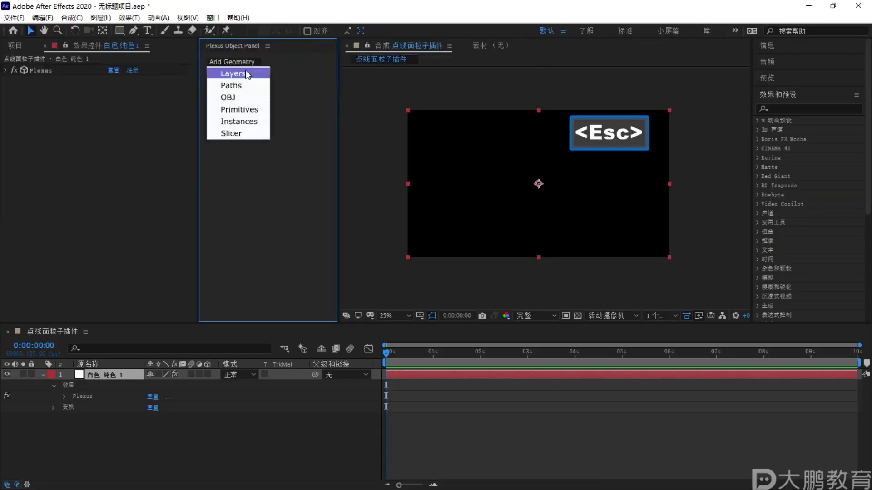
click(284, 55)
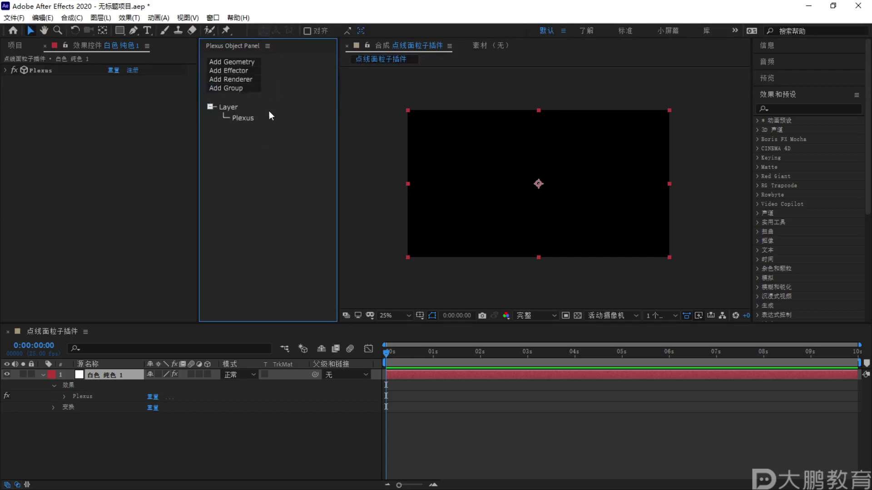
click(234, 57)
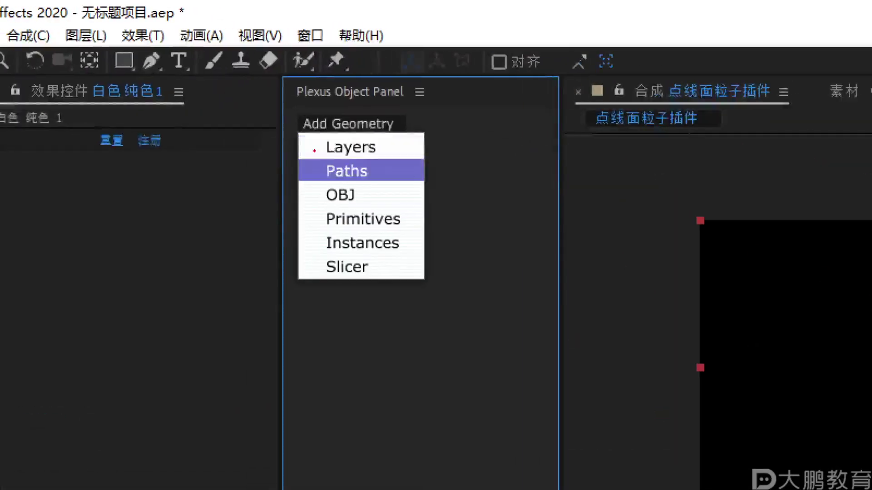
drag(320, 148, 418, 150)
drag(317, 171, 410, 171)
mouse_move(308, 203)
mouse_down()
mouse_move(398, 206)
mouse_move(348, 179)
mouse_move(307, 206)
mouse_move(362, 186)
mouse_move(453, 194)
mouse_move(416, 203)
mouse_move(426, 200)
mouse_up()
drag(312, 230, 439, 222)
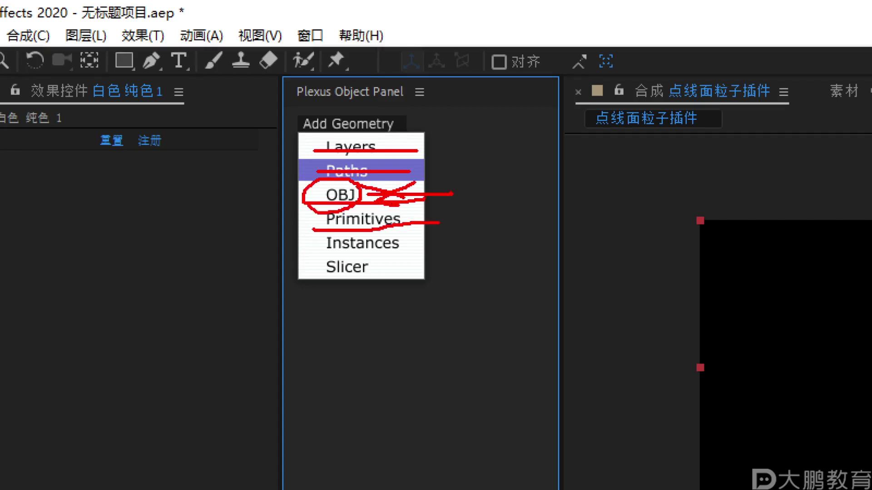
key(Escape)
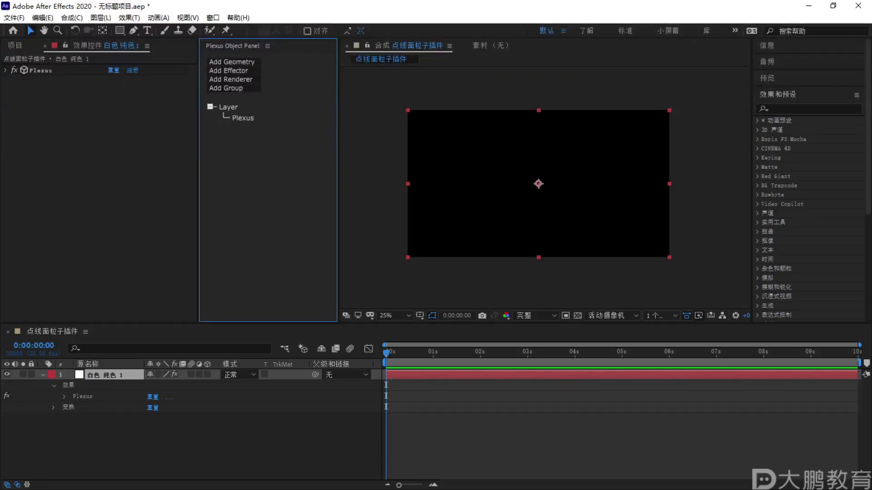
key(F2)
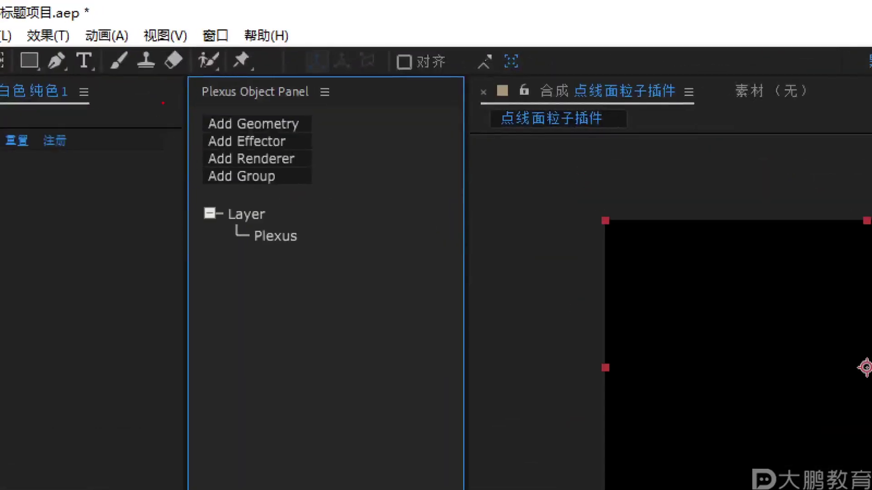
key(ctrl)
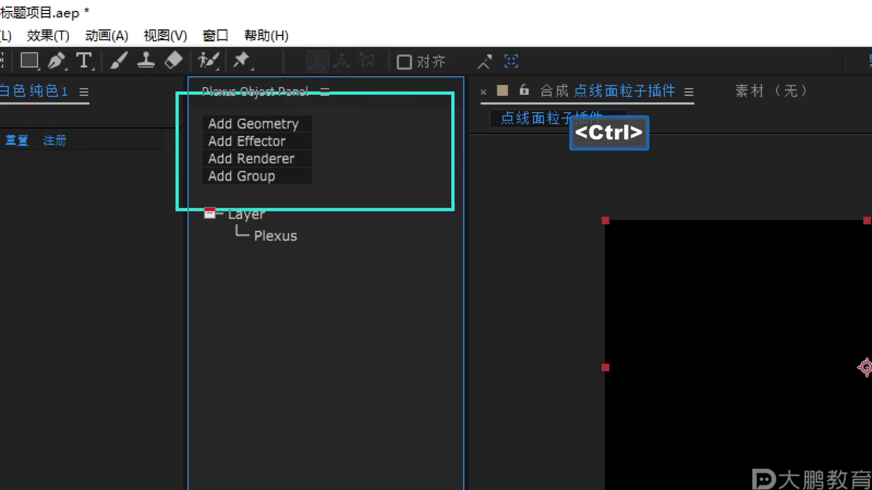
drag(570, 288, 613, 324)
mouse_move(599, 275)
mouse_down()
mouse_move(640, 328)
mouse_move(578, 341)
mouse_up()
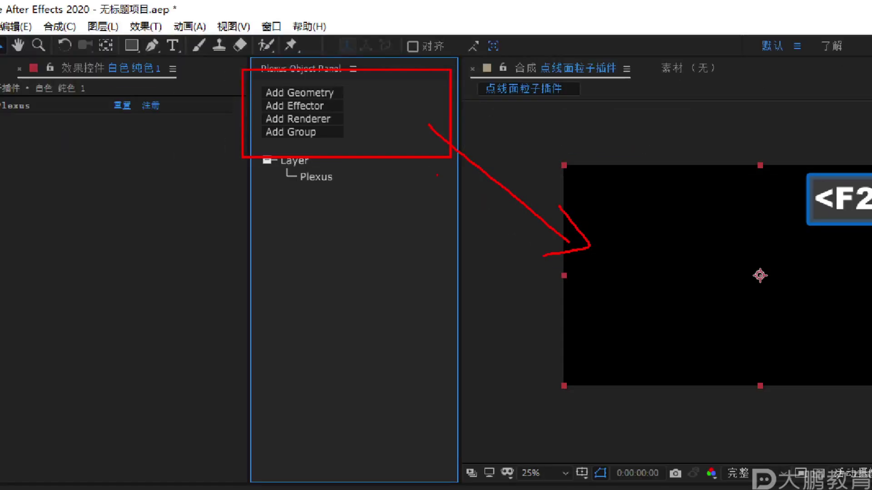
mouse_move(664, 60)
mouse_down()
mouse_move(560, 268)
mouse_move(650, 389)
mouse_move(825, 388)
mouse_move(818, 180)
mouse_move(581, 83)
mouse_up()
mouse_move(343, 78)
mouse_down()
mouse_move(344, 93)
mouse_move(340, 68)
mouse_up()
mouse_move(341, 113)
mouse_down()
mouse_move(344, 131)
mouse_move(359, 109)
mouse_move(336, 111)
mouse_up()
key(Escape)
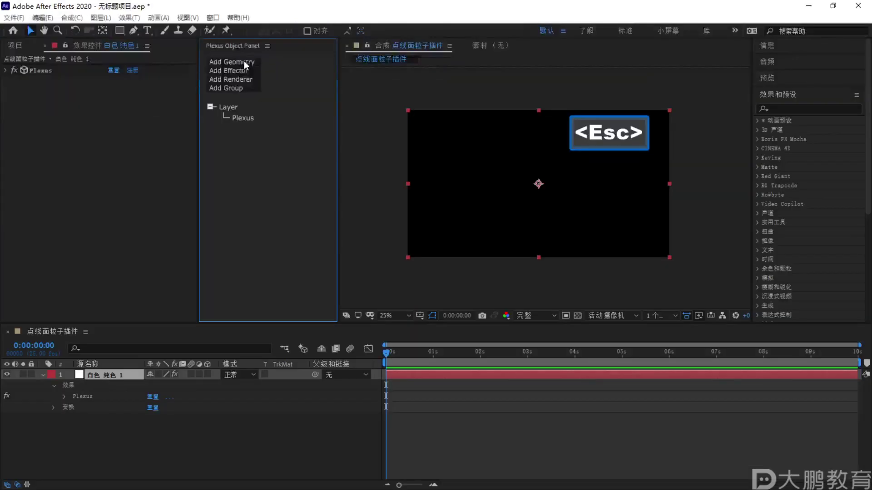
Add a Points renderer to the Plexus layer
click(247, 77)
key(F2)
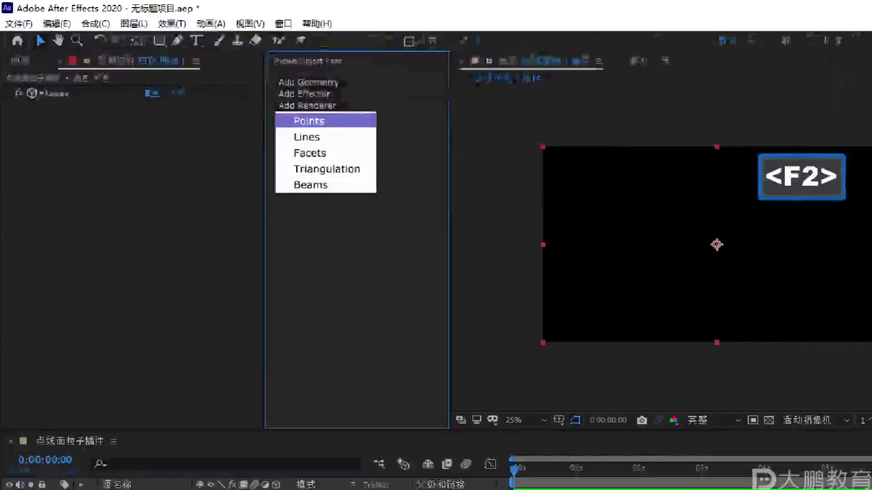
key(Escape)
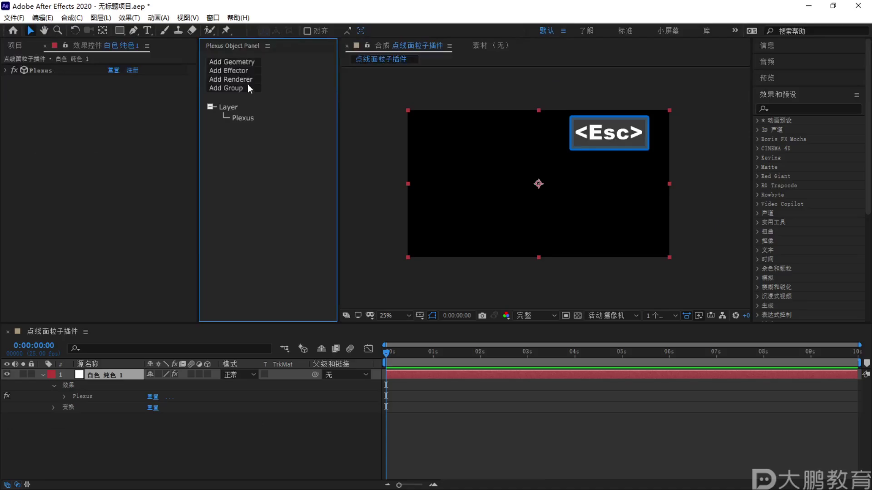
click(247, 80)
click(241, 92)
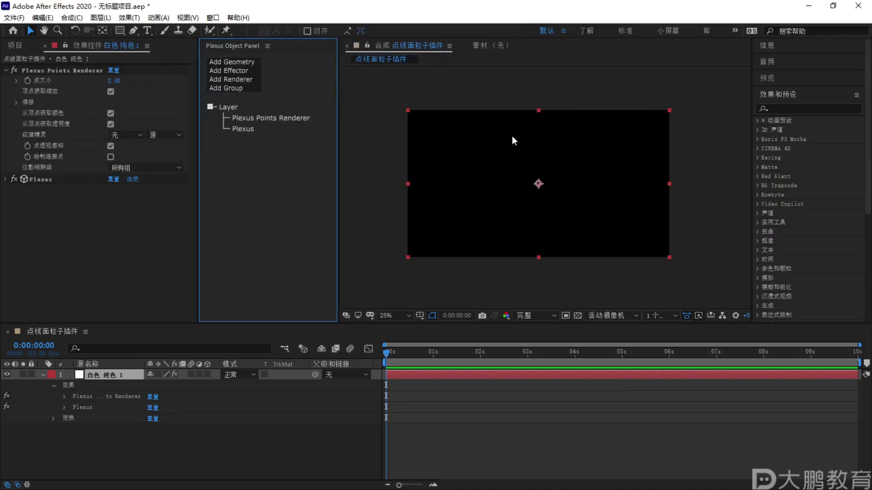
Add a Primitives geometry object, delete it, then undo the deletion
click(222, 62)
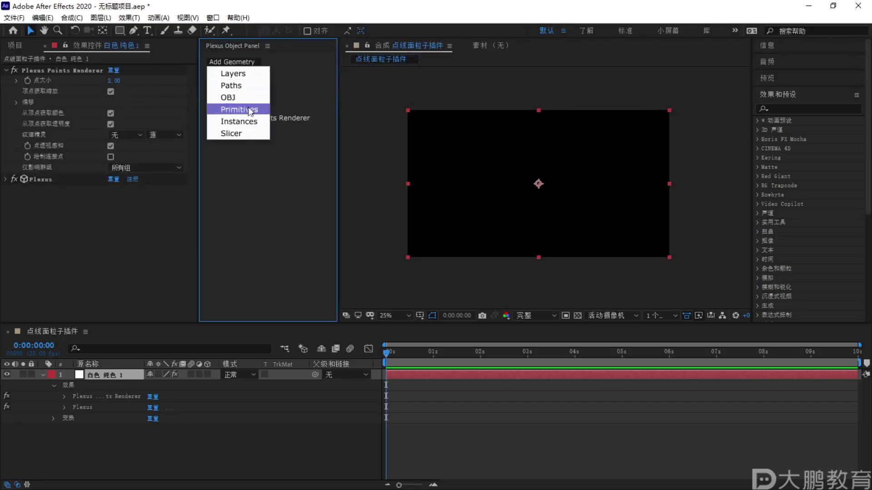
click(247, 111)
click(571, 234)
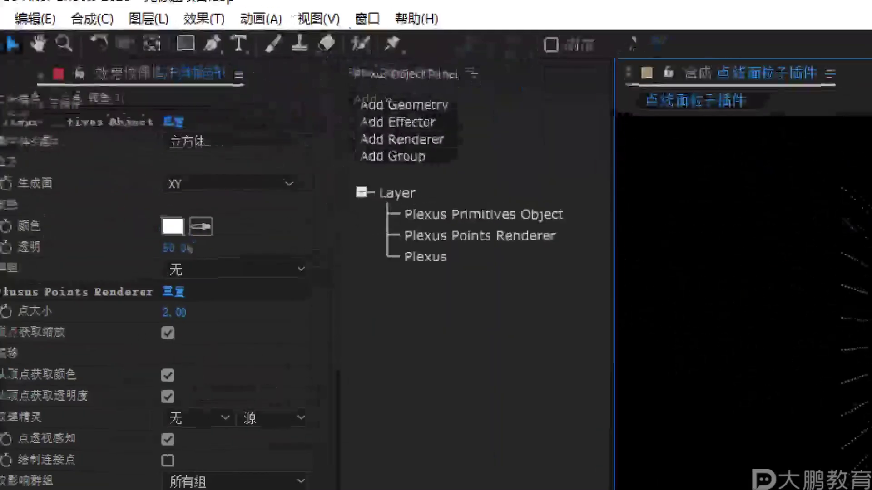
mouse_move(450, 103)
mouse_down()
mouse_move(464, 105)
mouse_move(461, 145)
mouse_move(506, 229)
mouse_move(482, 236)
mouse_up()
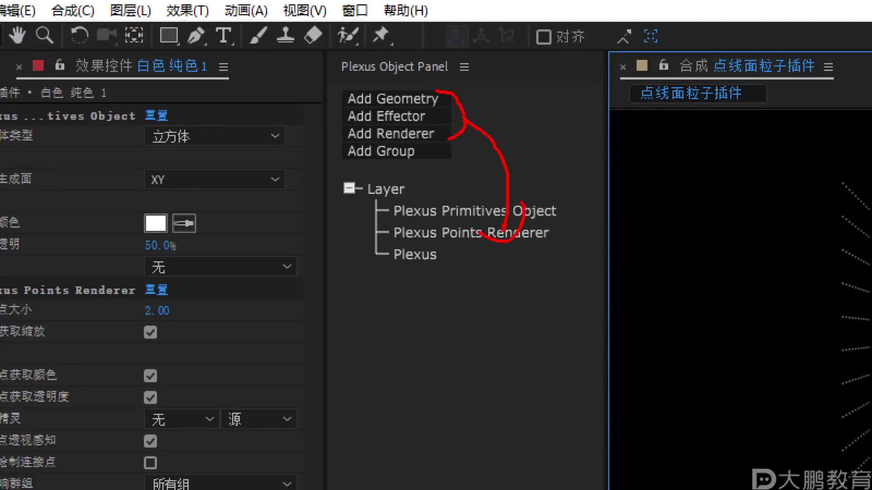
key(Escape)
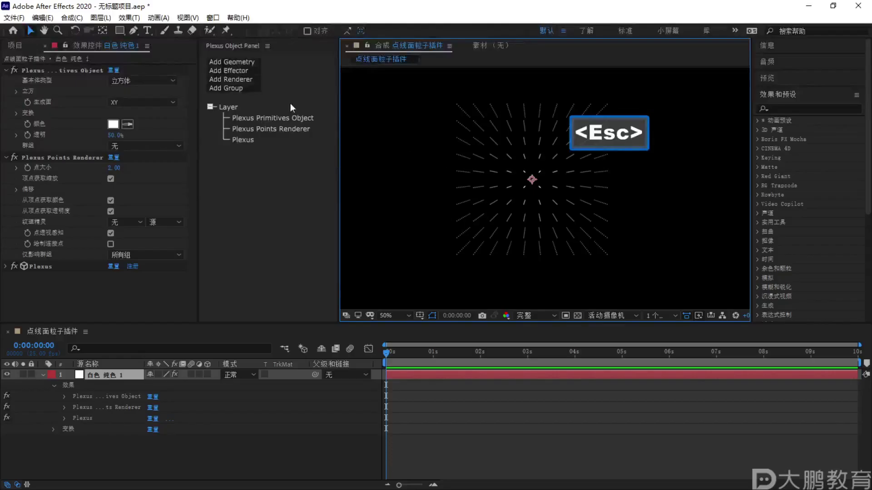
click(283, 118)
key(Delete)
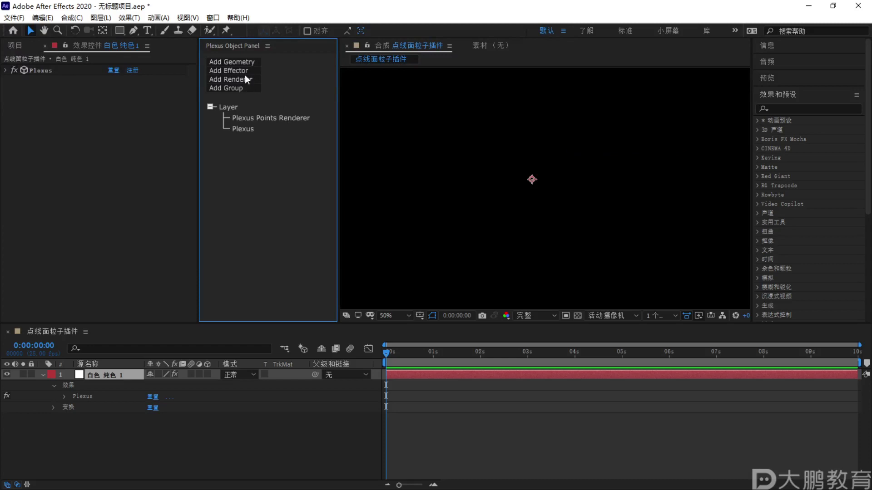
key(ctrl+z)
Delete the Plexus Primitives Object and Points Renderer
click(289, 118)
key(Delete)
click(272, 118)
key(Delete)
Add a Layers geometry object and a Transform effector to Plexus
click(245, 62)
click(249, 74)
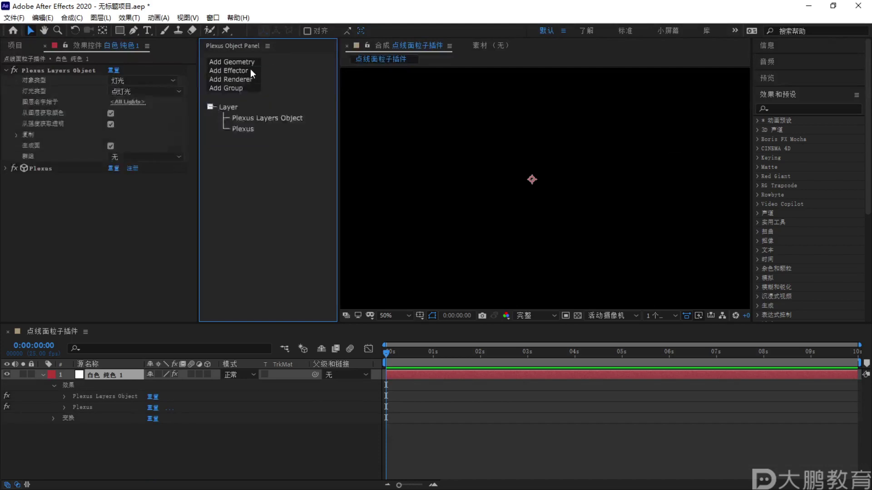
click(250, 70)
click(241, 118)
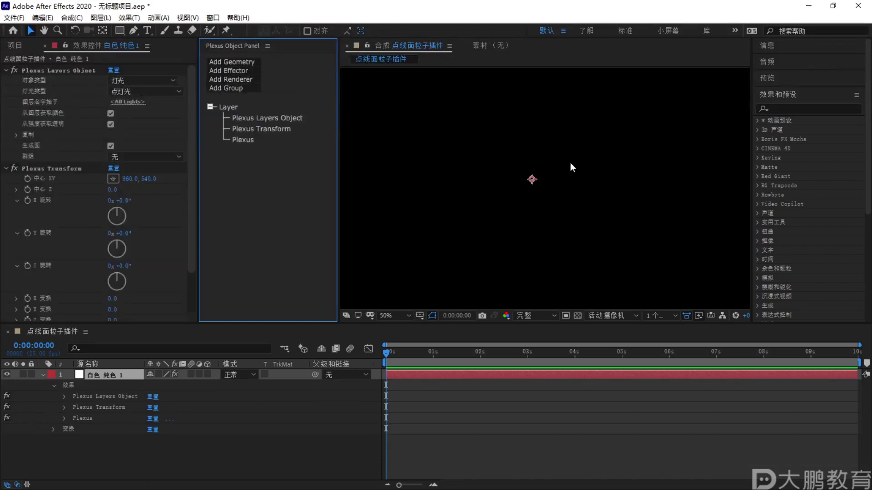
key(F1)
key(Escape)
Delete the Transform effector and Layers Object, leaving only bare Plexus
click(268, 125)
key(Delete)
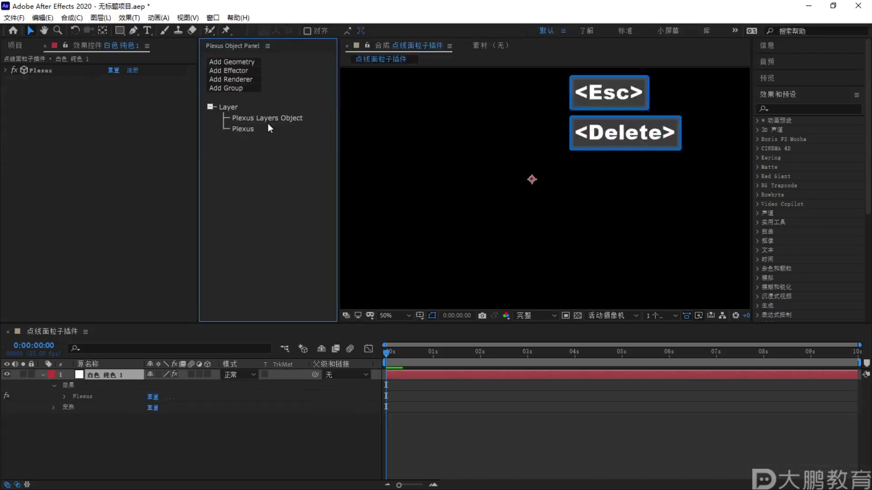
click(268, 118)
key(Delete)
key(F1)
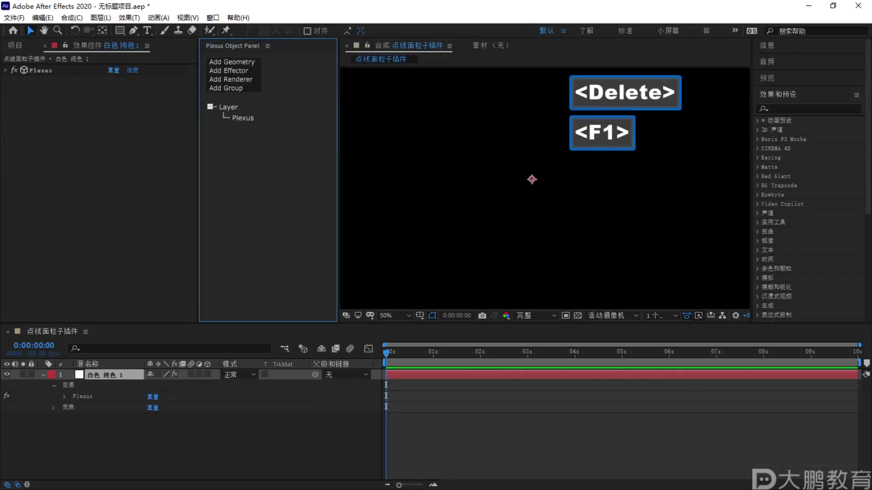
click(258, 62)
drag(260, 77, 279, 120)
key(Escape)
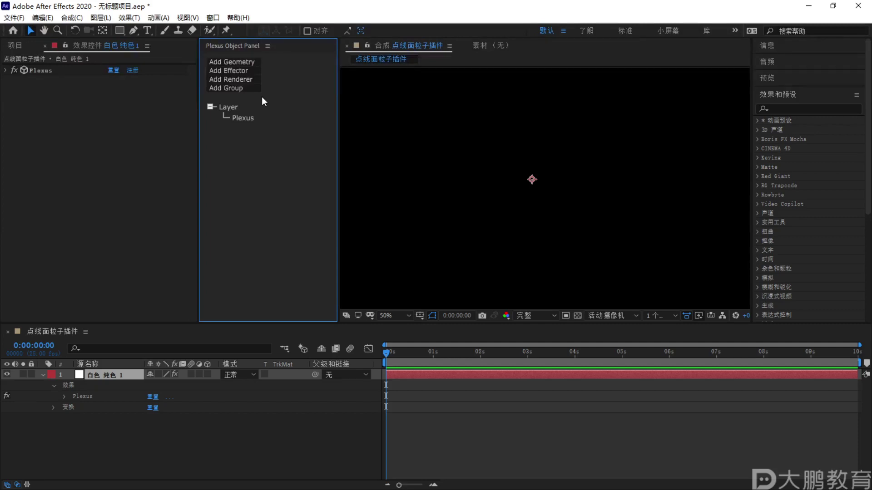
key(F2)
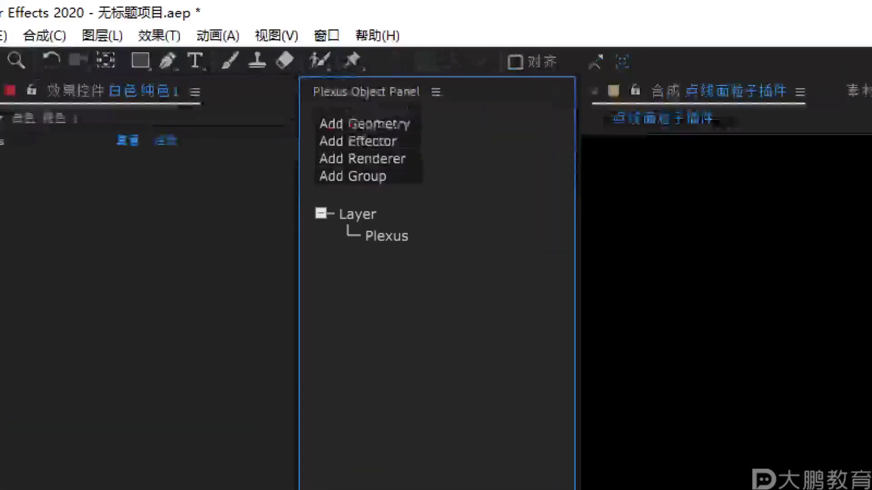
Finish the on-screen markup and bring up the 33笔记.png mind-map
drag(323, 132, 501, 132)
drag(348, 145, 439, 152)
drag(332, 172, 444, 171)
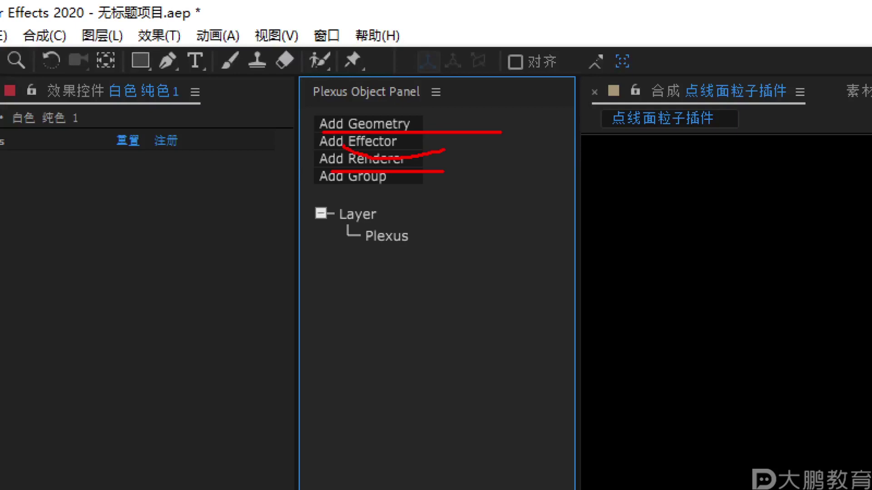
key(Escape)
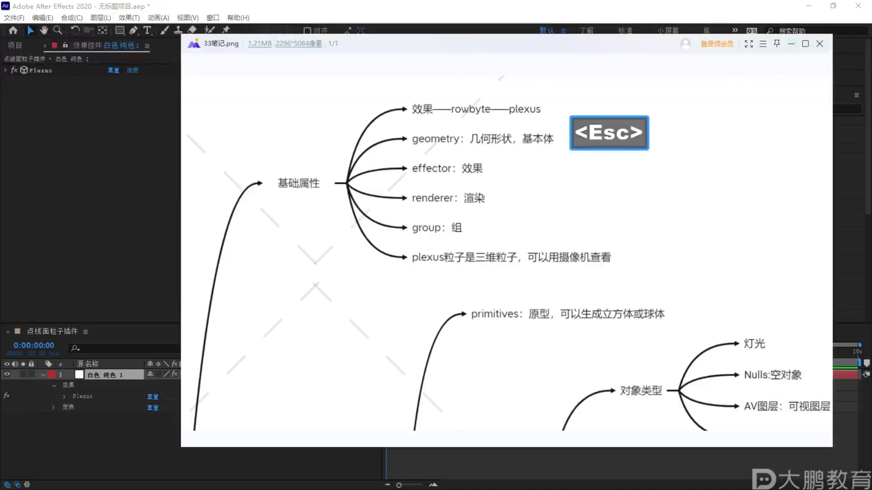
scroll(464, 171, up, 4)
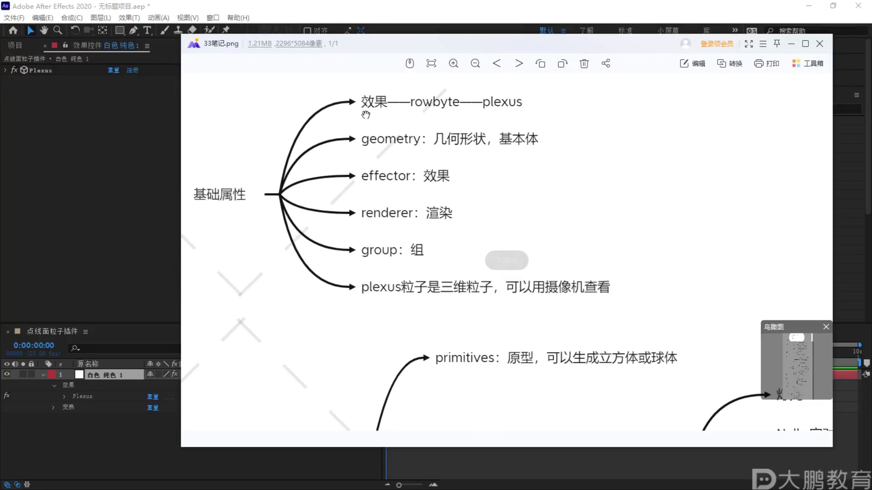
Move the notes window beside the Plexus panel, then back over the project
mouse_move(394, 46)
mouse_down()
mouse_move(560, 16)
mouse_move(506, 15)
mouse_up()
key(F1)
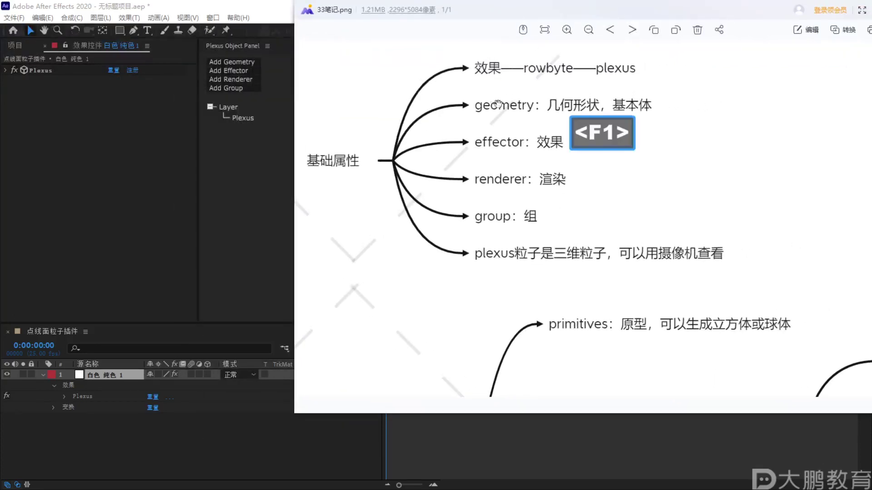
mouse_move(448, 135)
mouse_down()
mouse_move(449, 256)
mouse_move(712, 284)
mouse_move(804, 235)
mouse_move(618, 41)
mouse_move(482, 47)
mouse_move(472, 70)
mouse_move(254, 70)
mouse_up()
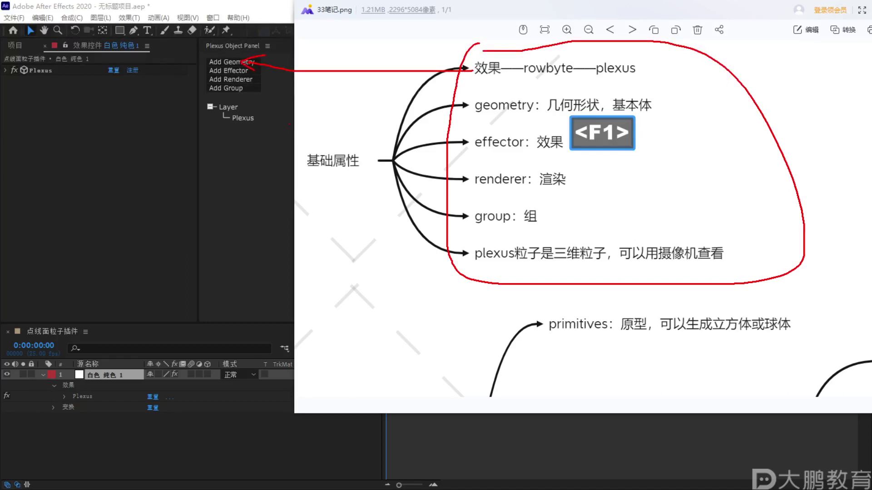
key(Escape)
drag(648, 18, 538, 95)
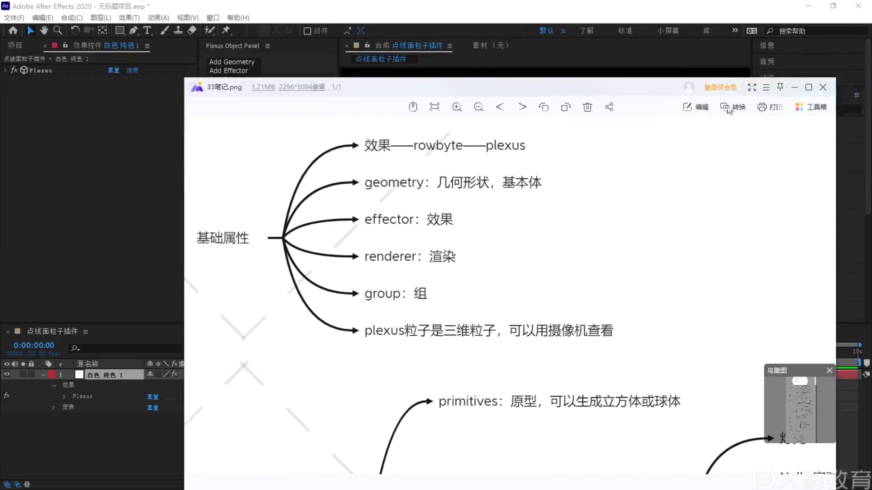
Scroll the notes to the 添加基本体Geometry branch, then minimise the viewer
scroll(470, 282, down, 1)
drag(472, 340, 453, 175)
drag(471, 325, 510, 237)
scroll(478, 313, down, 2)
scroll(478, 313, down, 4)
scroll(478, 313, up, 5)
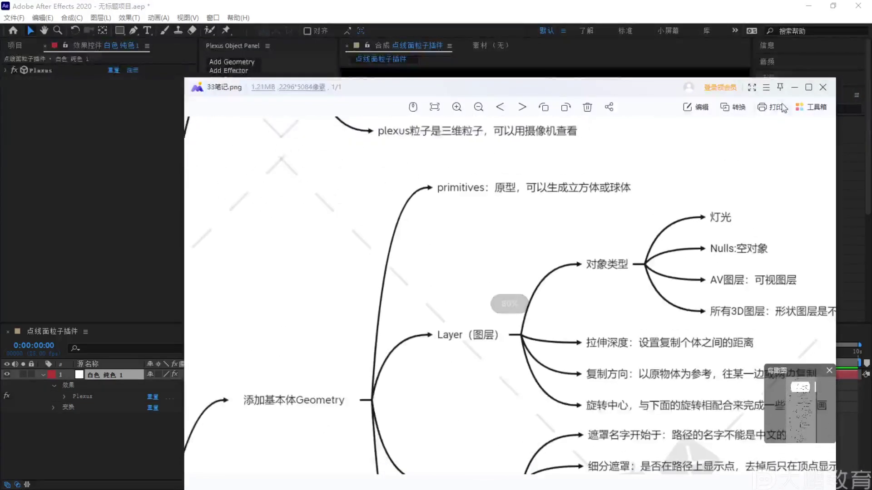
click(795, 87)
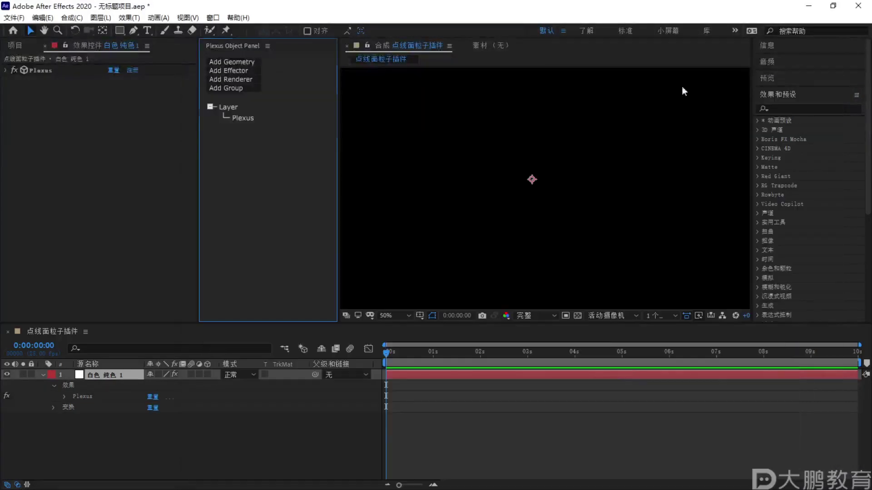
Add a Points renderer to the Plexus layer
click(239, 80)
click(247, 92)
key(F1)
mouse_move(543, 162)
mouse_down()
mouse_move(492, 195)
mouse_move(563, 166)
mouse_up()
key(Escape)
Browse the Plexus Add Geometry source options without choosing one
click(250, 61)
drag(241, 73, 258, 68)
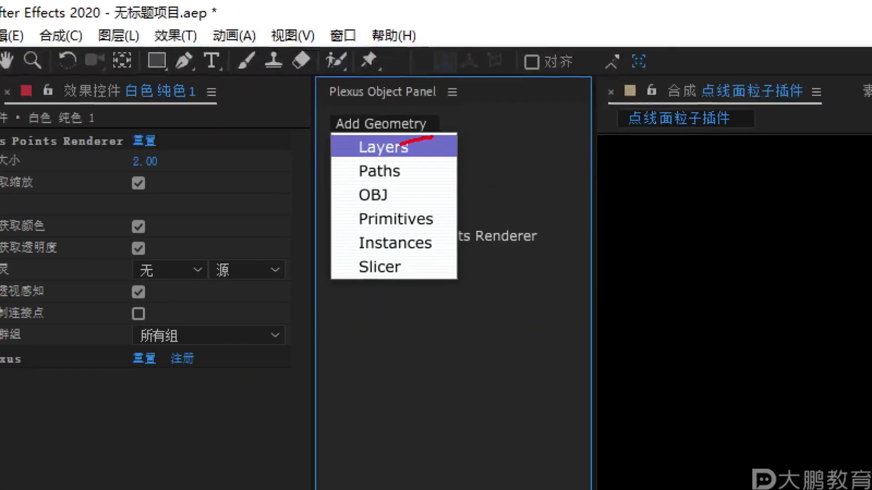
key(Escape)
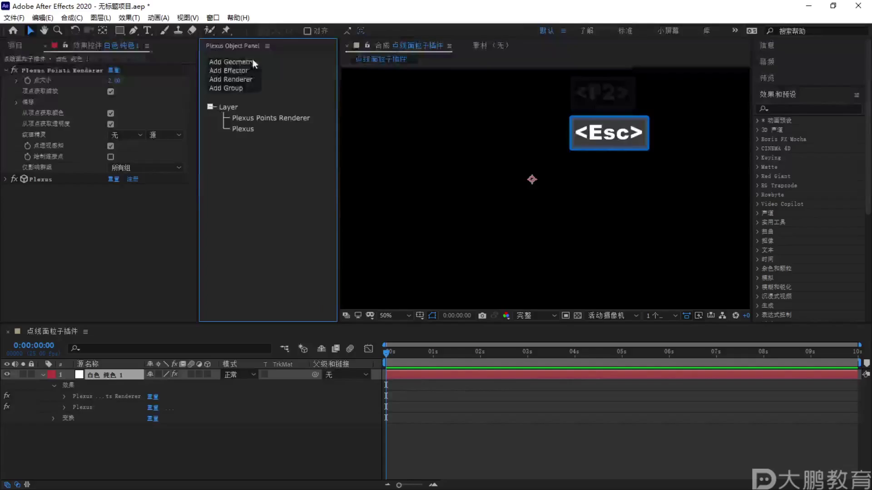
click(380, 124)
key(F2)
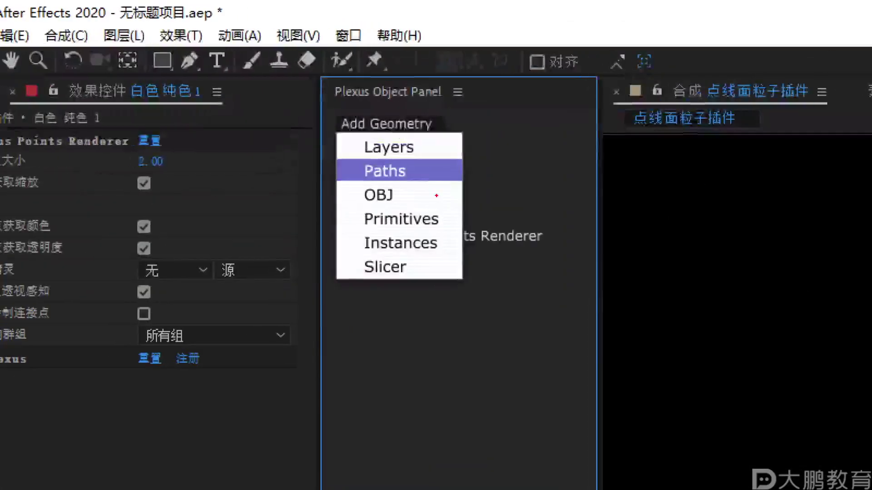
drag(371, 143, 496, 147)
mouse_move(358, 180)
mouse_down()
mouse_move(426, 183)
mouse_move(483, 165)
mouse_move(481, 181)
mouse_move(494, 178)
mouse_move(469, 198)
mouse_up()
drag(475, 191, 495, 183)
drag(357, 208, 421, 208)
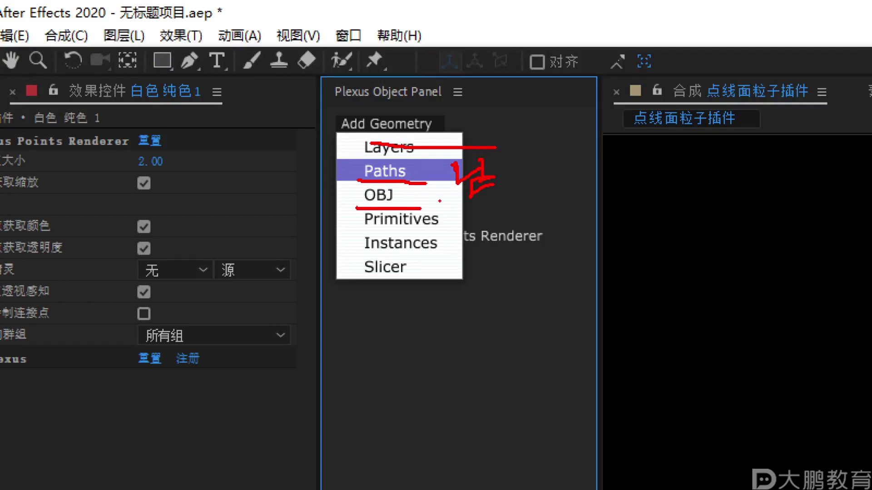
drag(366, 229, 474, 228)
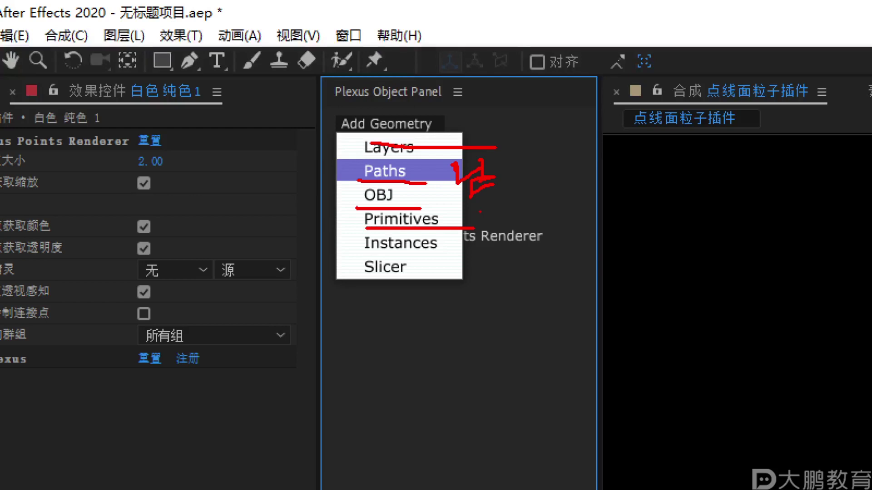
mouse_move(427, 240)
mouse_down()
mouse_move(398, 235)
mouse_move(434, 261)
mouse_move(425, 254)
mouse_up()
key(Escape)
Add a Primitives geometry object so a cube grid of white points appears
click(405, 117)
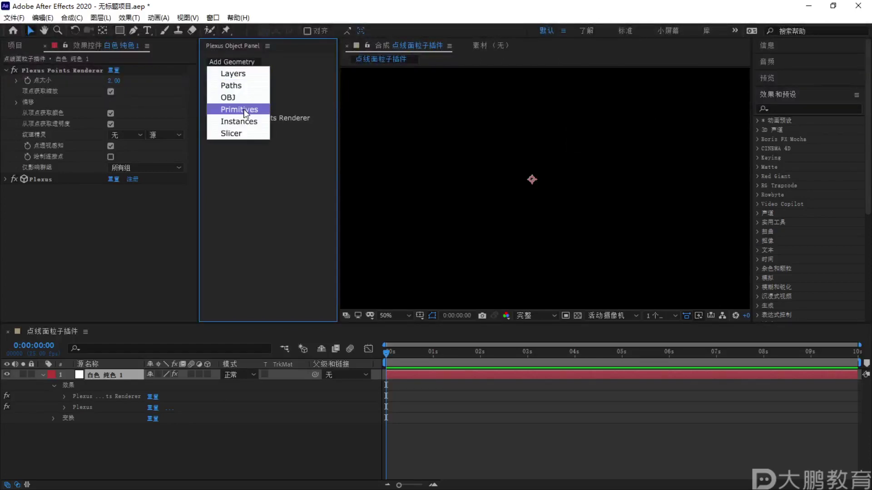
click(240, 110)
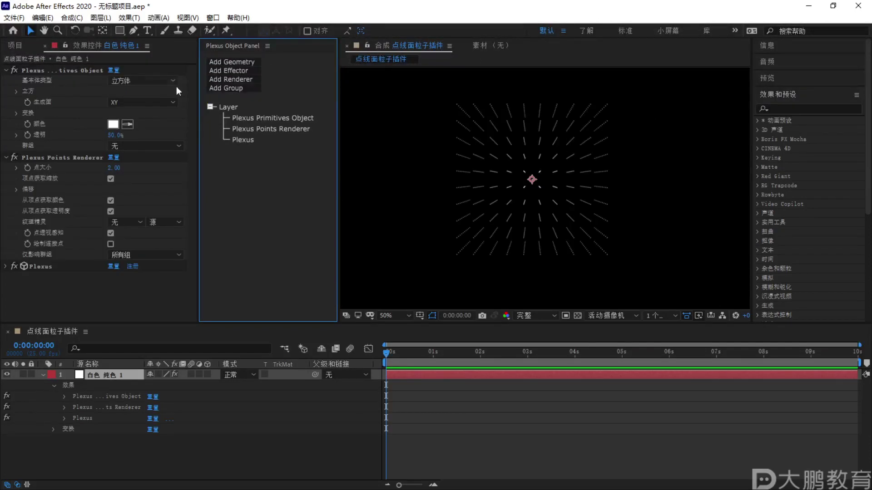
key(F2)
drag(92, 90, 274, 140)
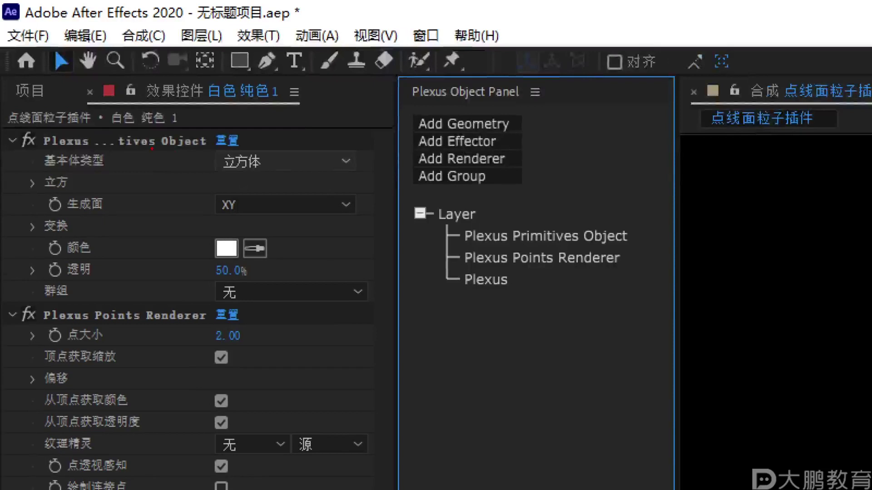
mouse_move(196, 125)
mouse_down()
mouse_move(181, 119)
mouse_move(156, 178)
mouse_up()
key(Escape)
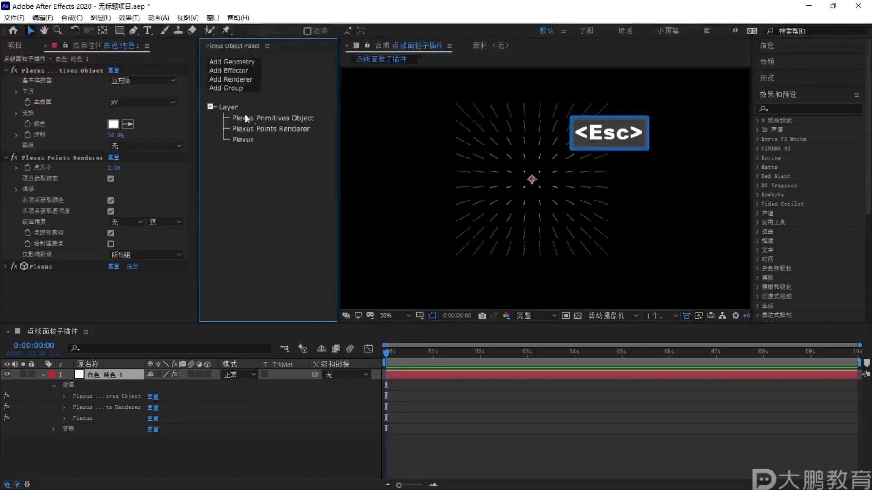
key(F2)
mouse_move(368, 216)
mouse_down()
mouse_move(347, 218)
mouse_move(510, 220)
mouse_up()
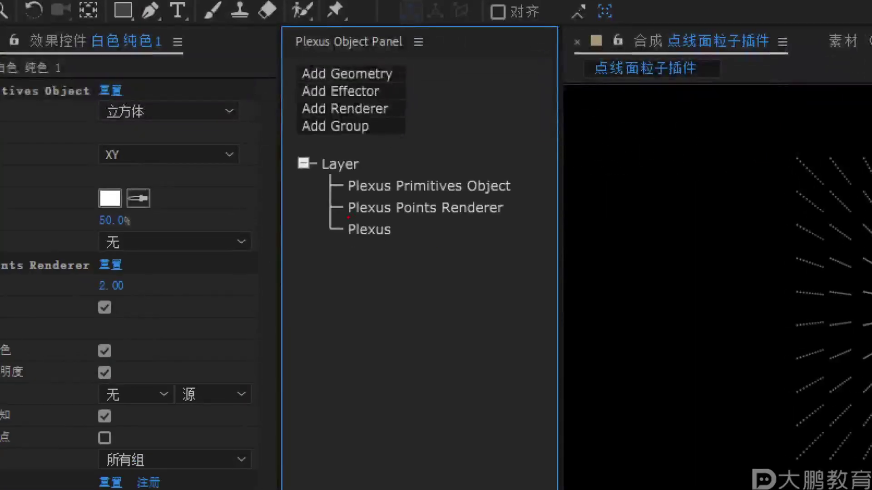
mouse_move(441, 197)
mouse_down()
mouse_move(386, 214)
mouse_move(435, 201)
mouse_move(446, 215)
mouse_move(477, 216)
mouse_move(483, 230)
mouse_move(460, 203)
mouse_move(471, 197)
mouse_up()
Select the Plexus Primitives Object to display its settings
mouse_move(429, 161)
mouse_down()
mouse_move(401, 159)
mouse_move(389, 195)
mouse_move(516, 197)
mouse_move(523, 158)
mouse_move(421, 155)
mouse_up()
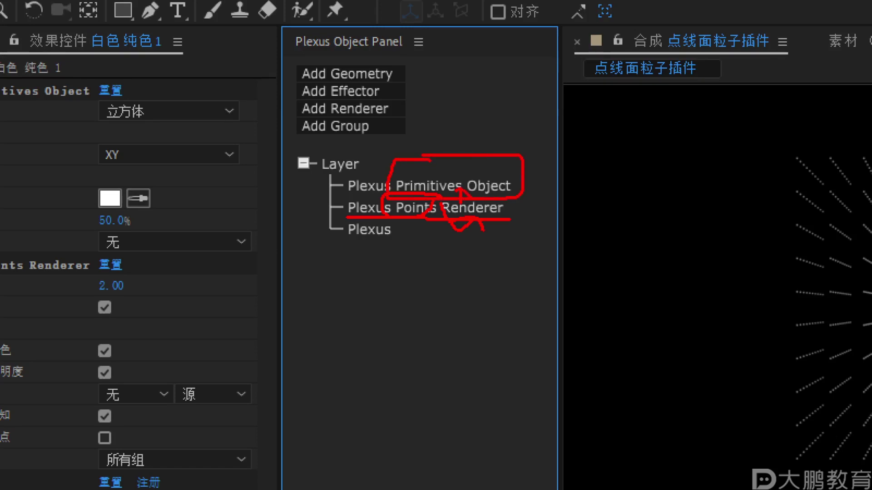
key(Escape)
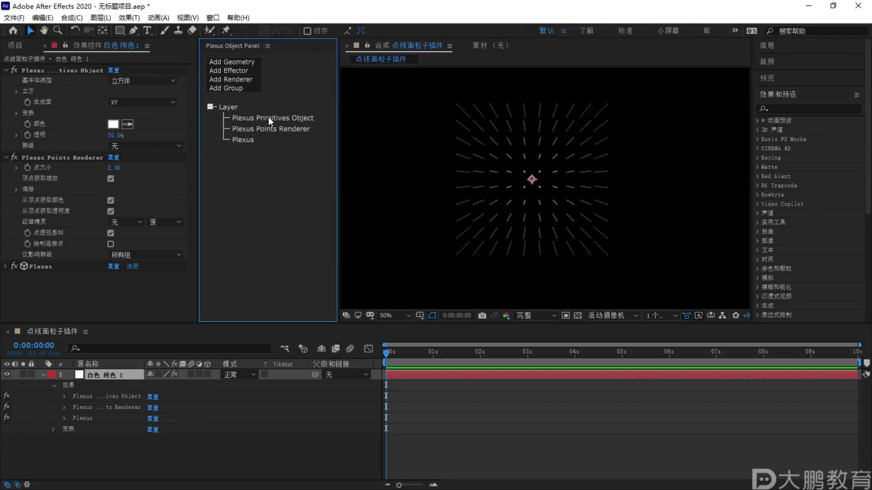
click(268, 117)
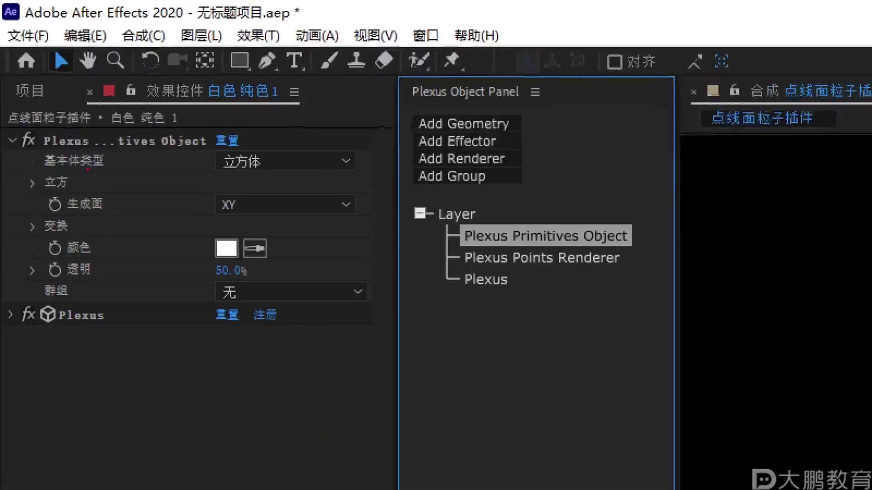
mouse_move(112, 82)
mouse_down()
mouse_move(49, 250)
mouse_move(76, 70)
mouse_up()
key(Escape)
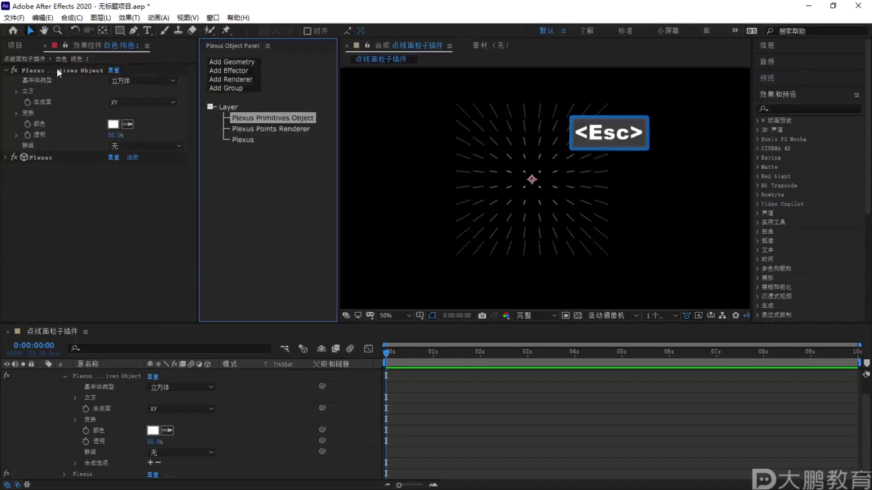
Show the 基本体类型 choices 立方体 and 球体, keep the cube, and collapse the layer properties
click(136, 80)
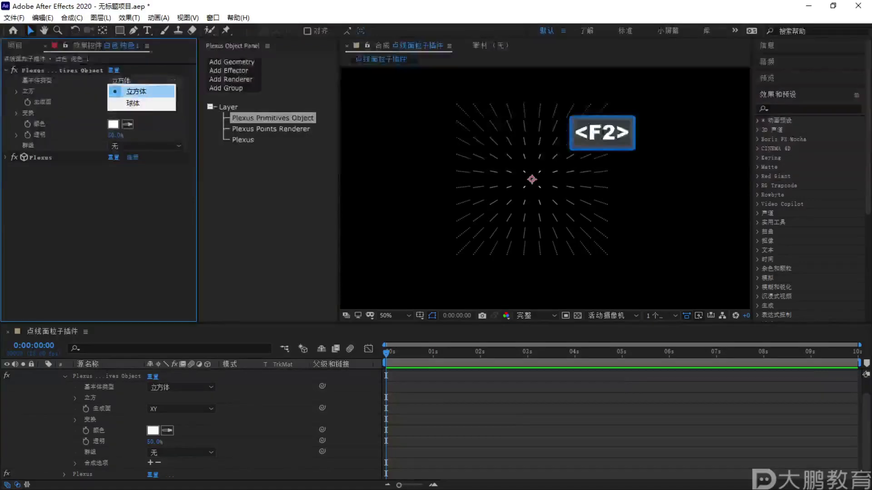
drag(252, 191, 294, 191)
key(Escape)
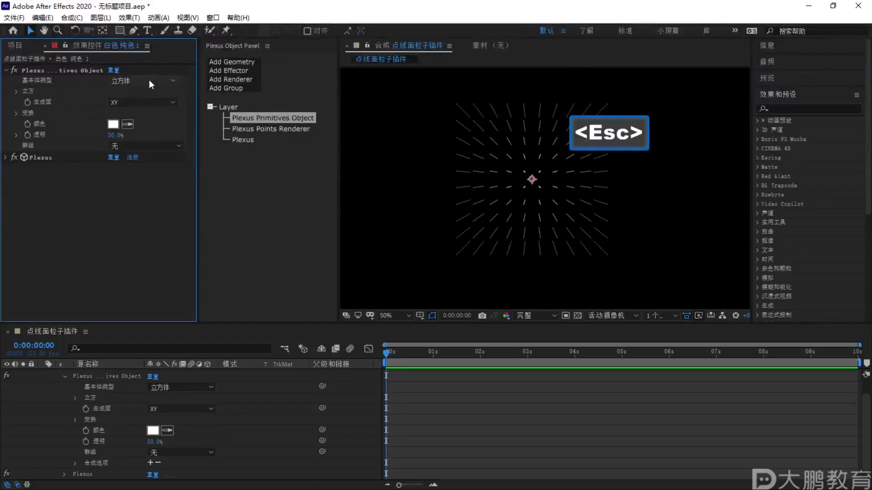
key(F1)
mouse_move(415, 130)
mouse_down()
mouse_move(412, 137)
mouse_move(423, 129)
mouse_up()
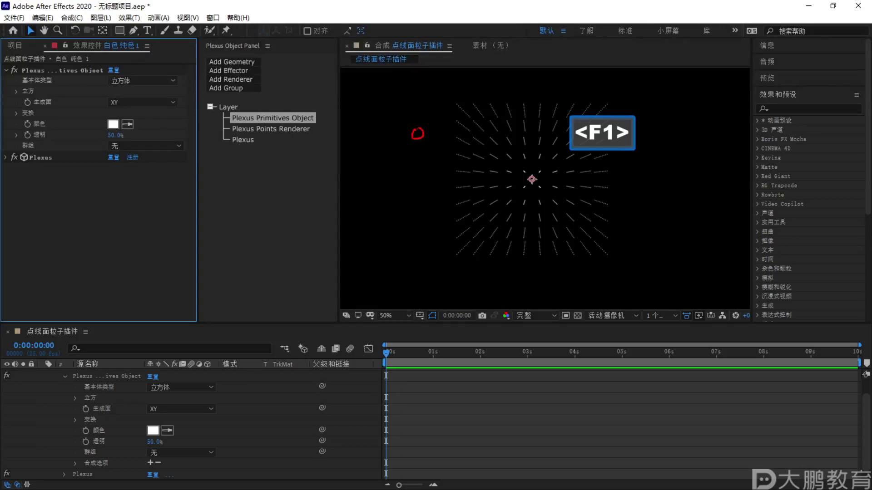
mouse_move(456, 109)
mouse_down()
mouse_move(440, 203)
mouse_move(640, 148)
mouse_up()
key(Escape)
scroll(50, 385, up, 2)
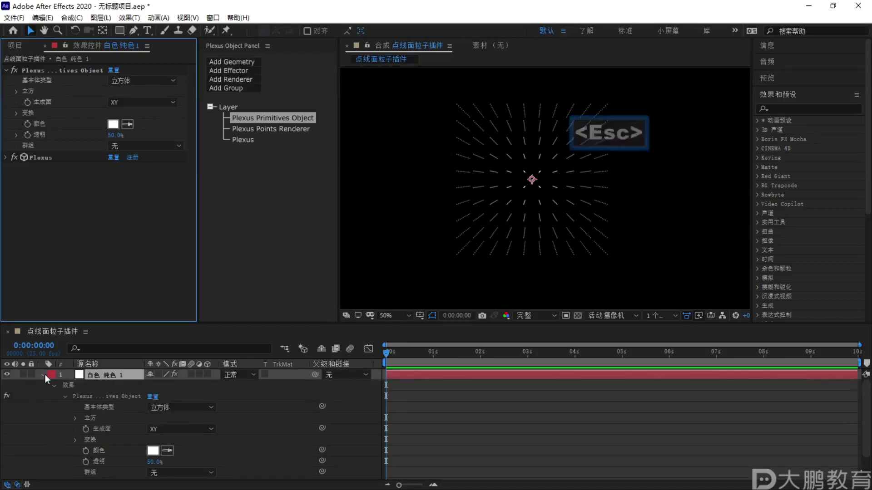
click(44, 374)
Change the primitive's 基本体类型 from 立方体 to 球体
click(136, 82)
click(132, 103)
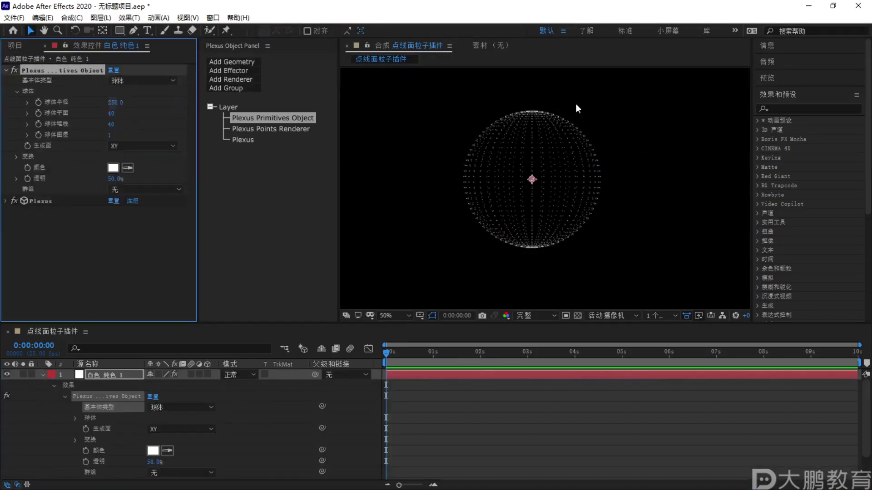
key(F1)
mouse_move(560, 110)
mouse_down()
mouse_move(467, 140)
mouse_move(586, 251)
mouse_up()
key(Escape)
Create a new camera layer, 摄像机 1, and orbit it around the point sphere
right_click(104, 398)
mouse_move(148, 275)
click(239, 333)
click(541, 369)
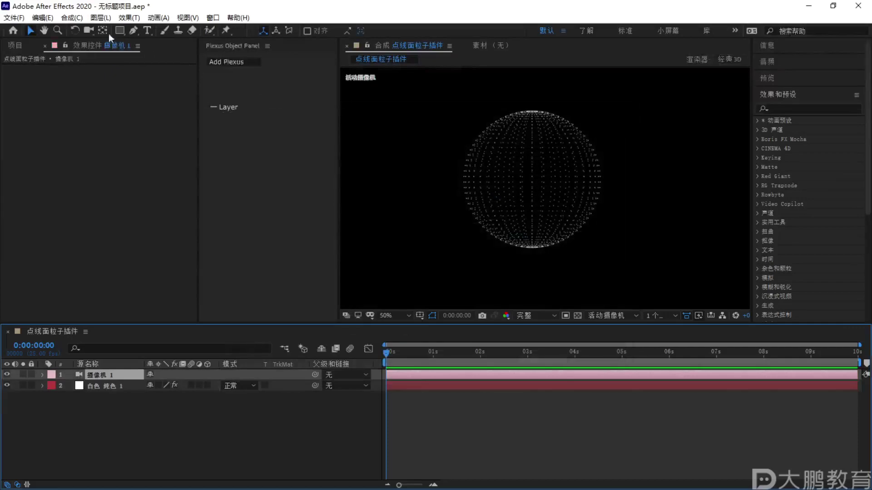
click(88, 30)
drag(502, 205, 483, 206)
Select the white Plexus solid and glance at the mind-map notes image
click(117, 384)
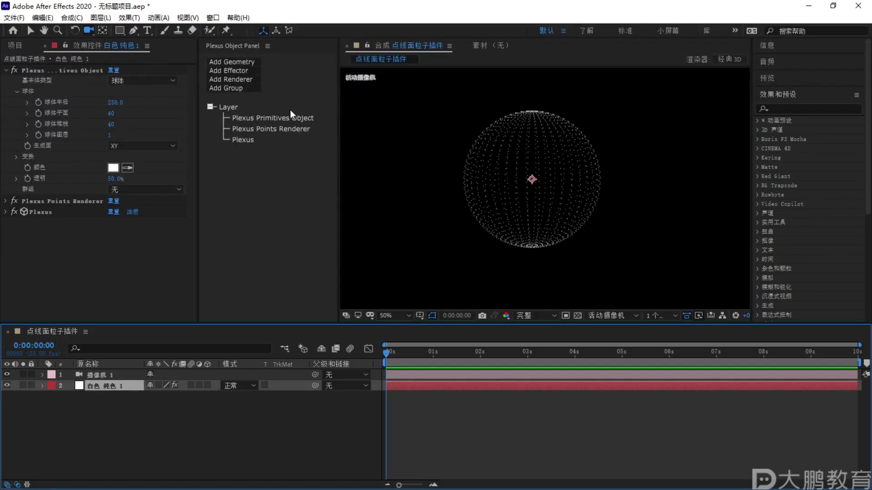
key(alt+Tab)
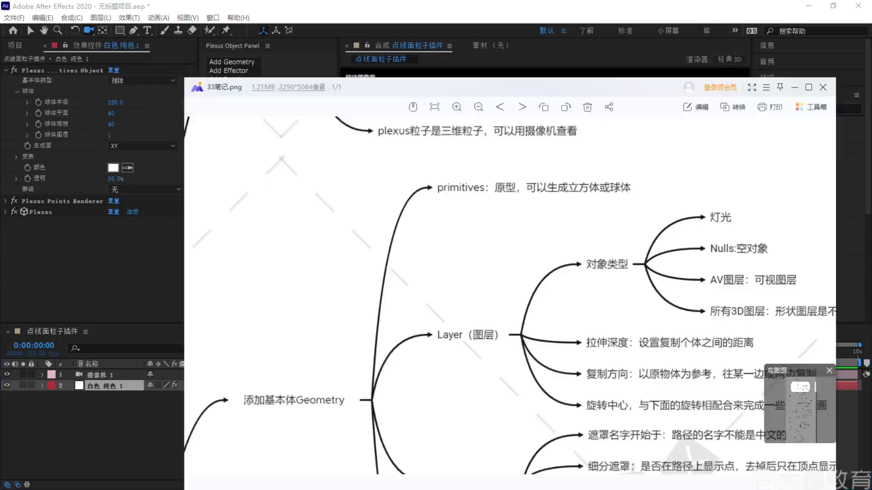
scroll(347, 254, down, 5)
drag(366, 362, 391, 273)
click(795, 87)
click(243, 63)
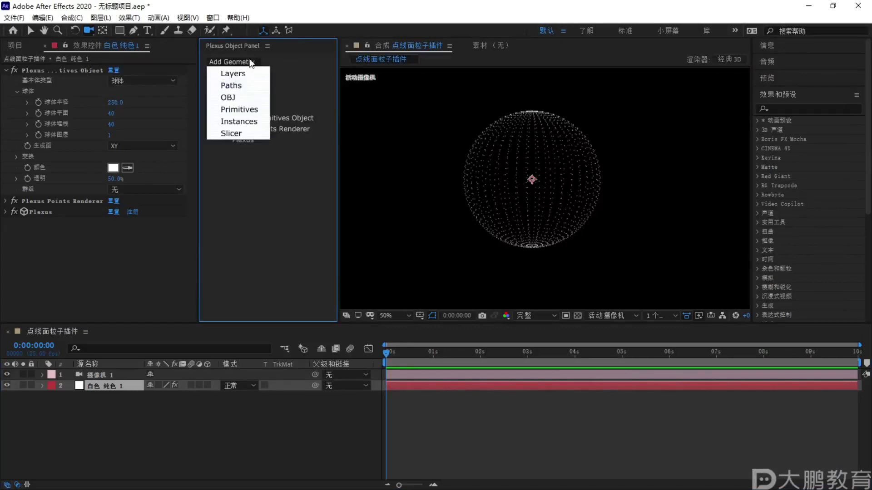
click(250, 62)
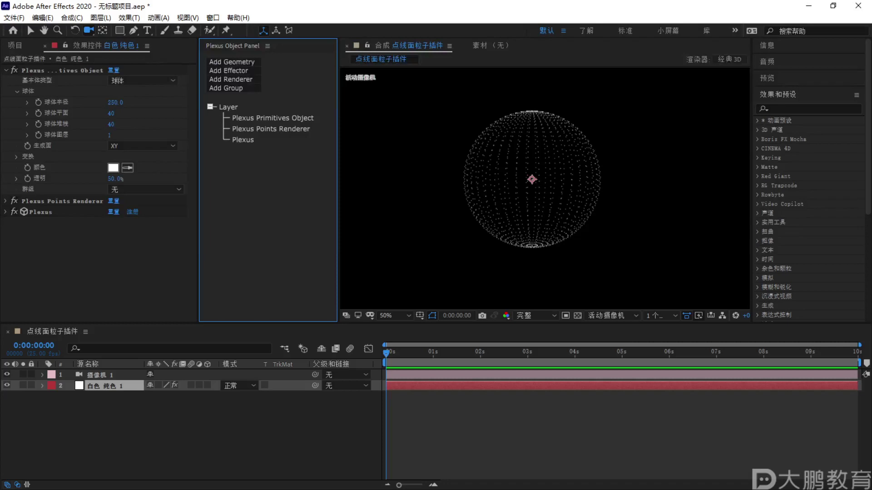
click(279, 118)
key(F2)
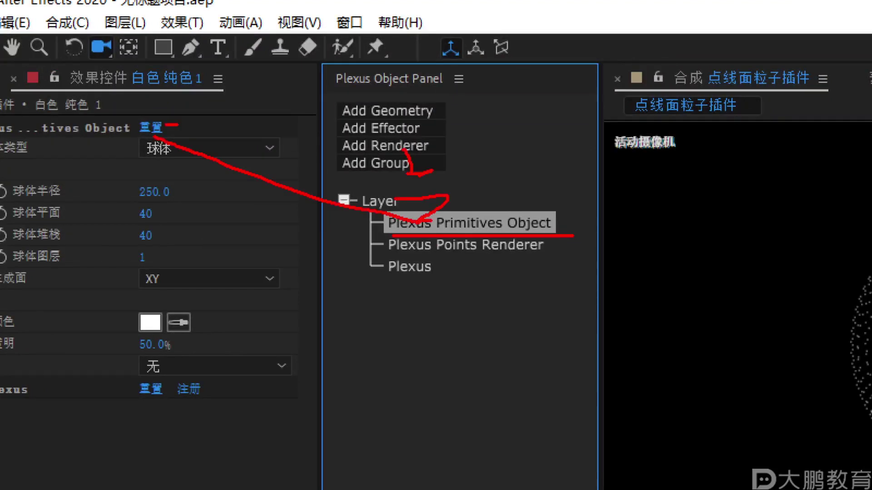
key(Escape)
Set 基本体类型 back to 立方体 (10 points per axis, 500 size) and orbit for an angled view
click(156, 143)
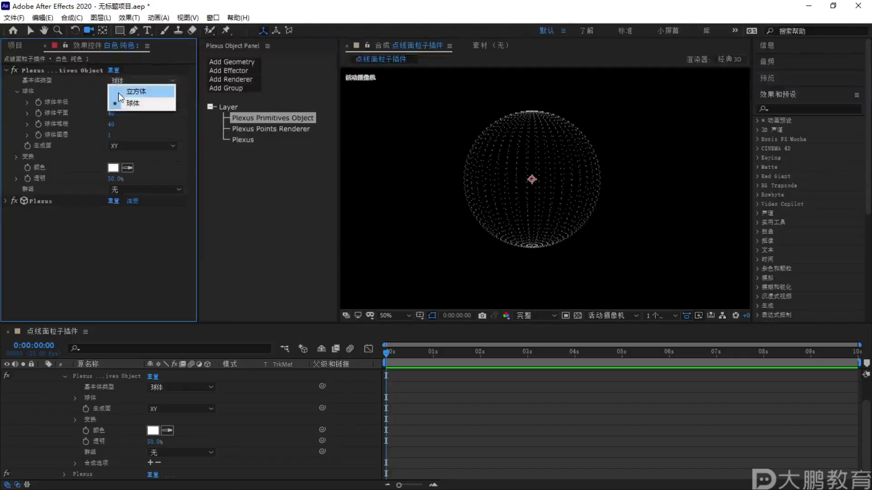
click(125, 91)
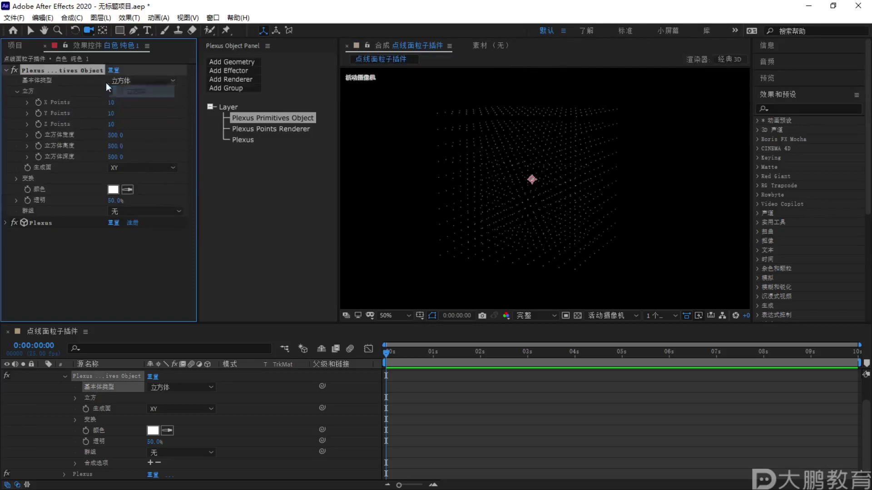
drag(448, 129, 451, 136)
key(F2)
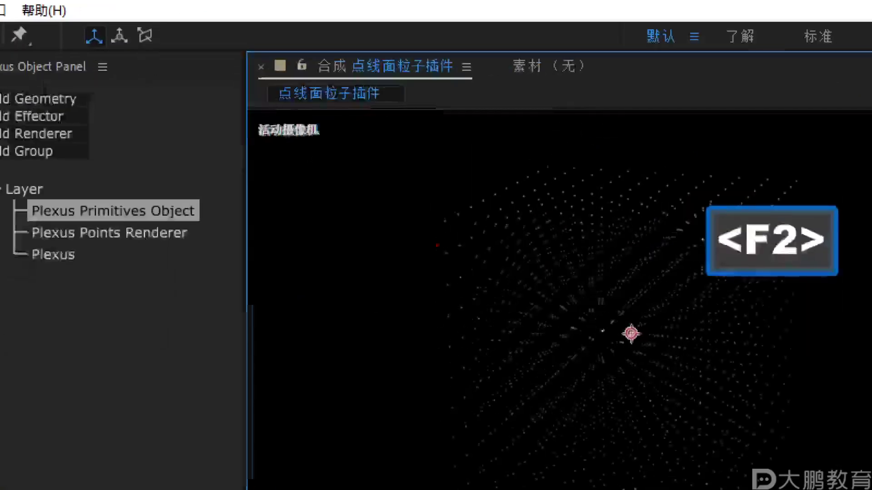
key(Escape)
key(Escape)
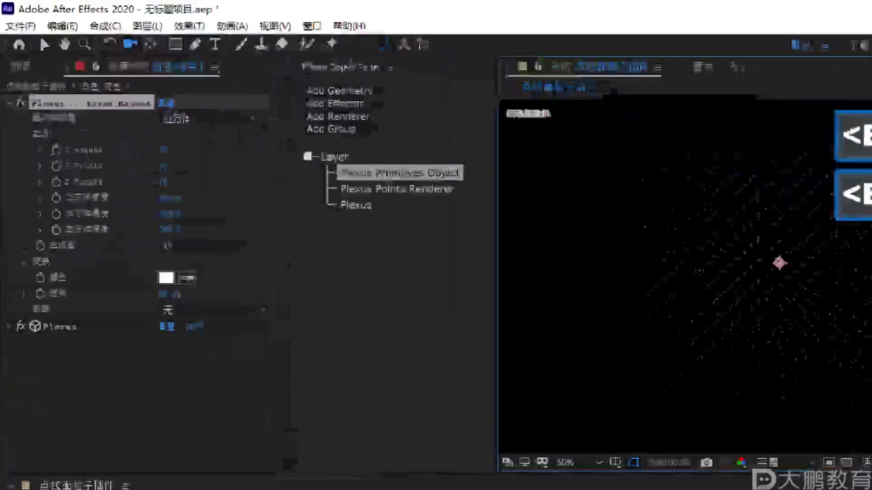
drag(59, 210, 147, 211)
drag(60, 239, 150, 238)
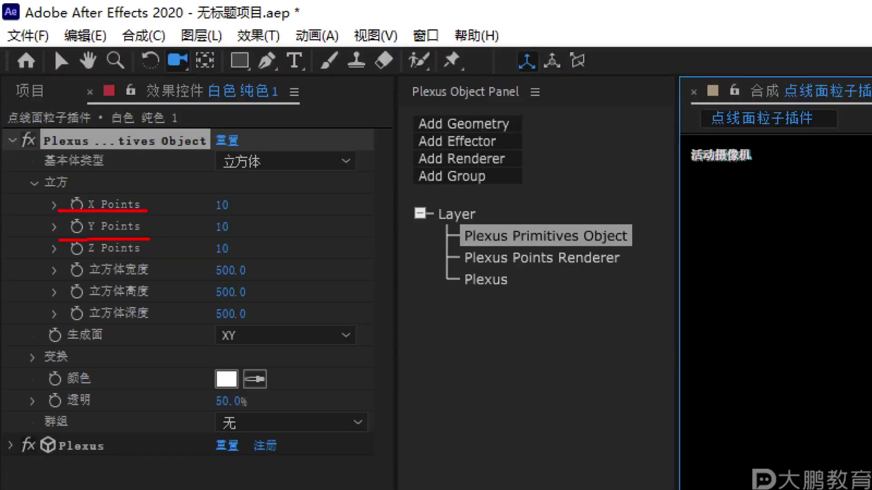
drag(50, 258, 179, 259)
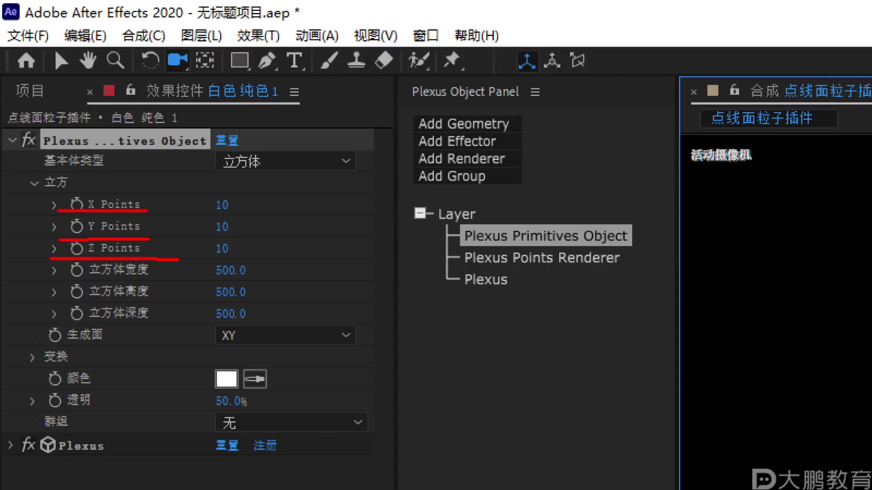
mouse_move(67, 197)
mouse_down()
mouse_move(39, 198)
mouse_move(34, 218)
mouse_move(36, 251)
mouse_move(58, 261)
mouse_up()
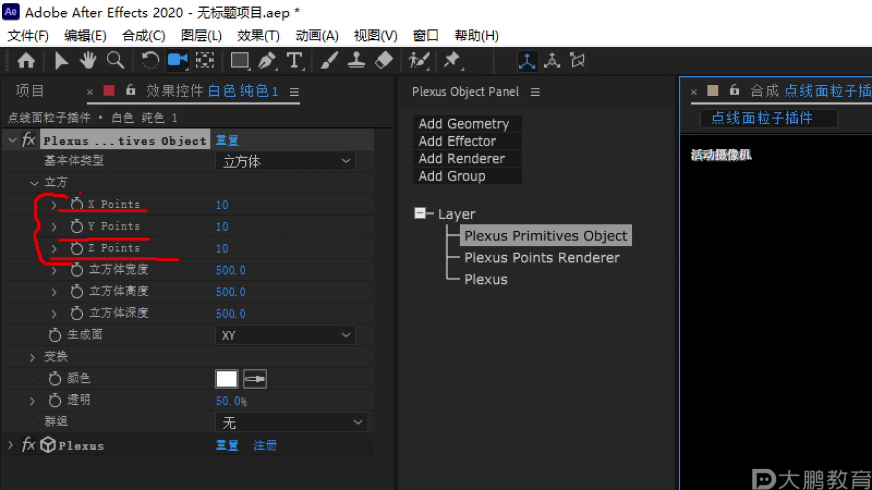
mouse_move(292, 182)
mouse_down()
mouse_move(188, 181)
mouse_move(180, 275)
mouse_move(245, 251)
mouse_up()
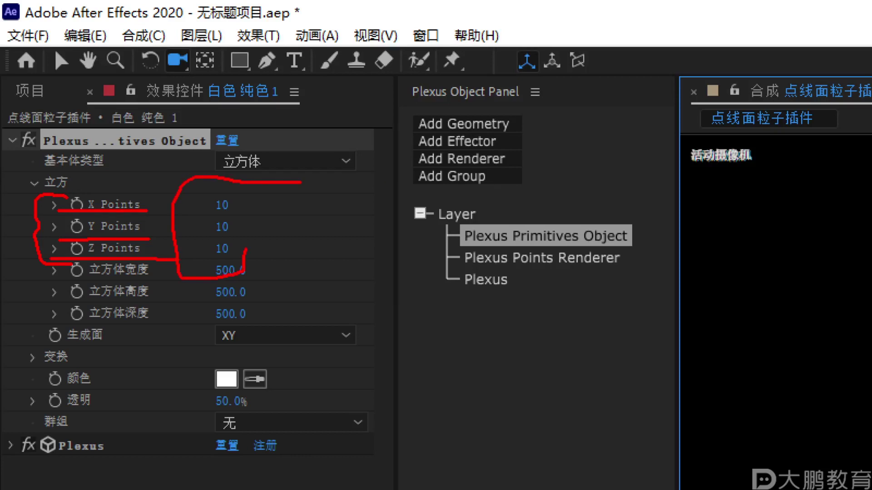
key(Escape)
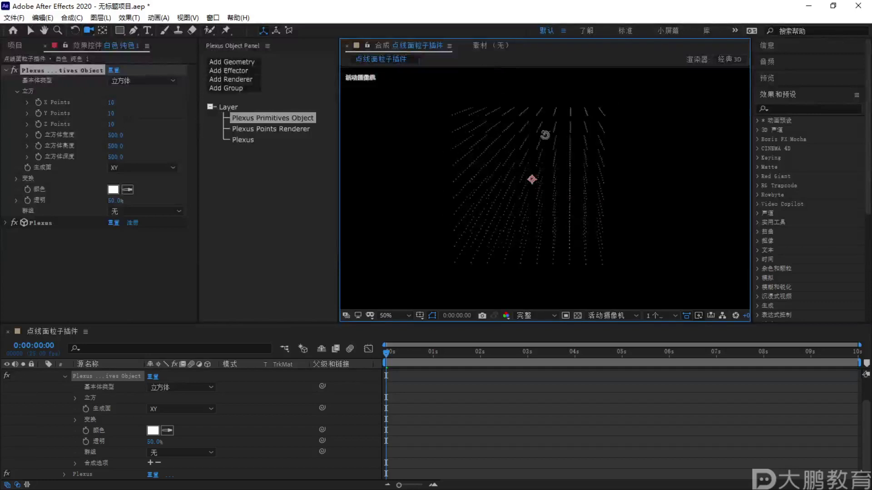
Set the cube's X Points to 50 and collapse the Plexus solid's timeline properties
key(F1)
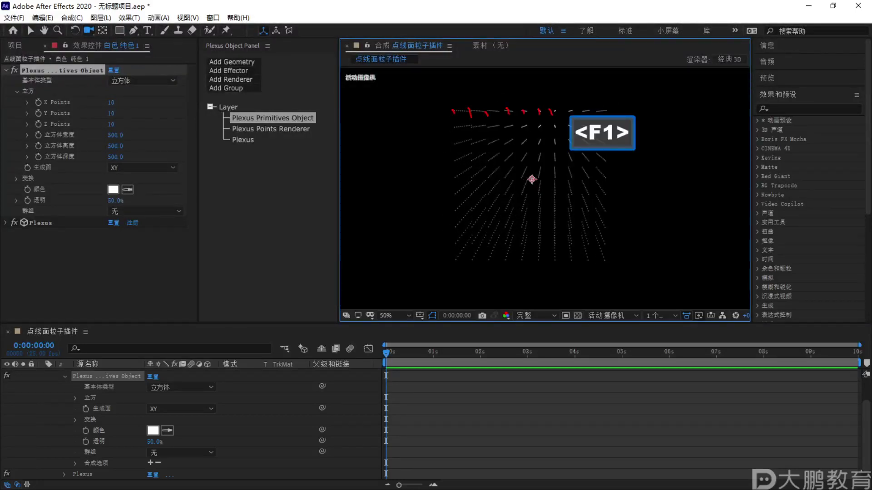
mouse_move(233, 104)
mouse_down()
mouse_move(121, 106)
mouse_move(132, 111)
mouse_move(122, 102)
mouse_up()
key(Escape)
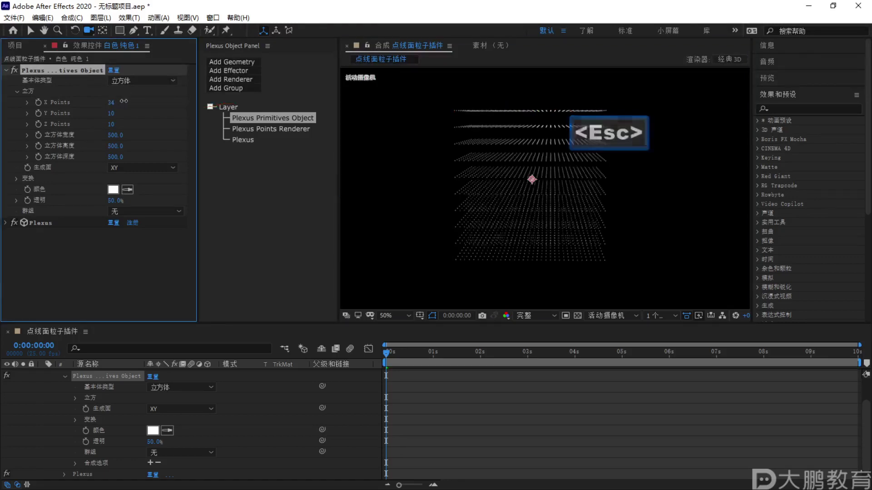
click(112, 102)
text(50)
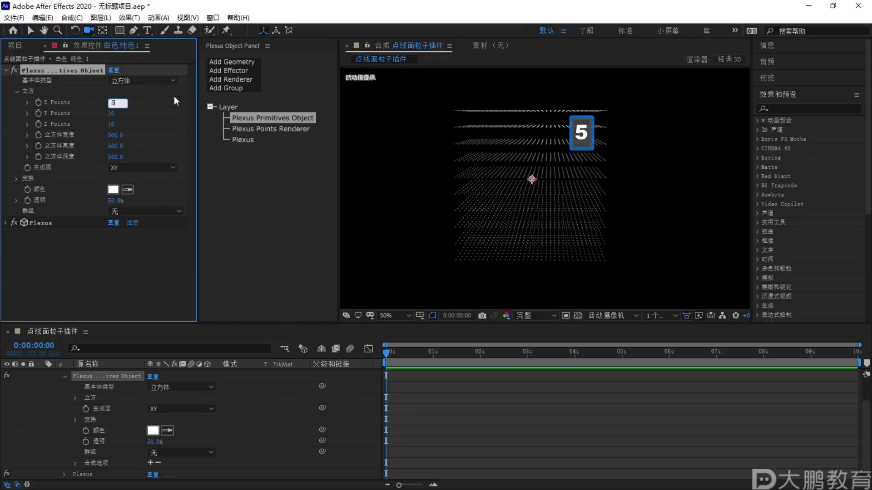
key(Return)
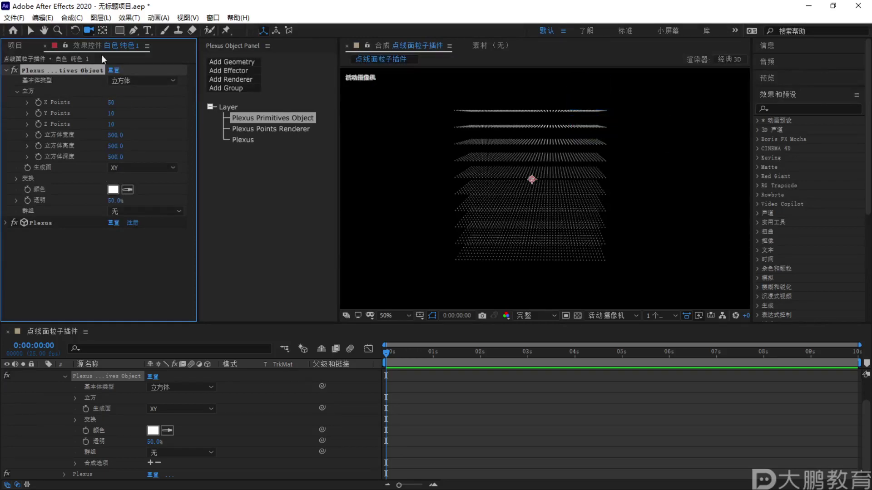
scroll(51, 385, up, 3)
click(42, 386)
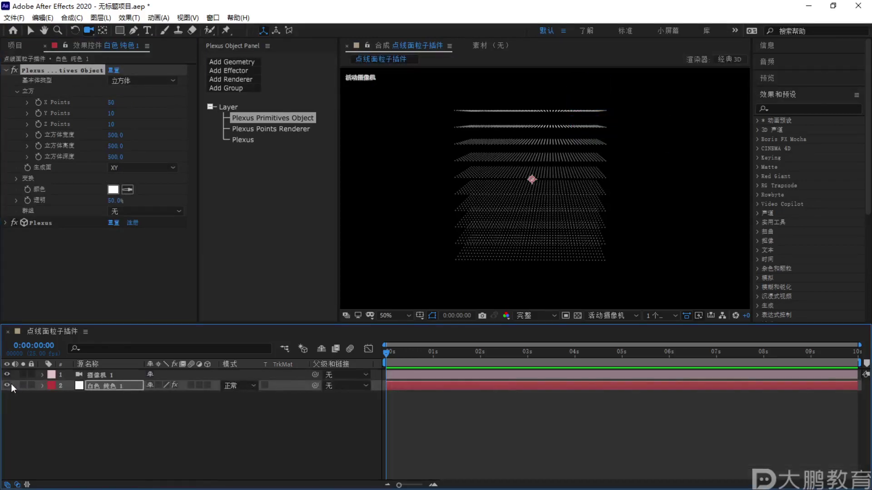
Hide the Plexus solid and create a new white solid layer
click(7, 385)
click(59, 403)
key(ctrl+y)
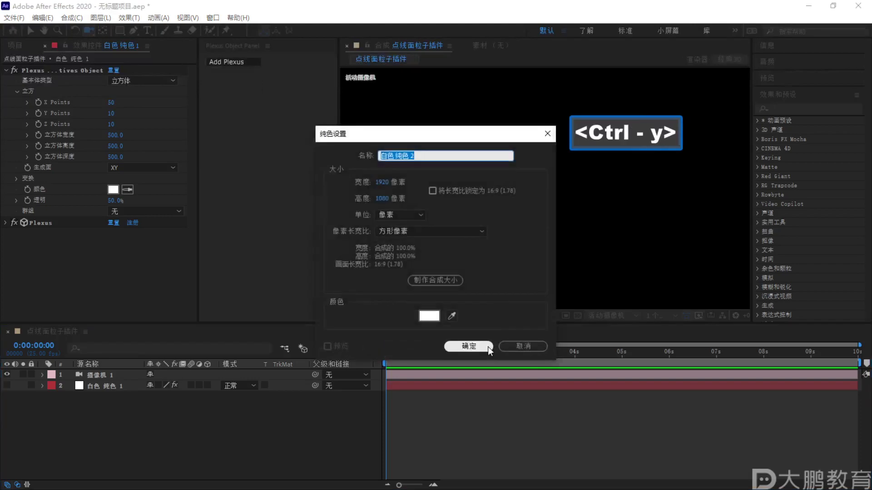
click(487, 346)
Apply RG Trapcode > Form to the new white solid
click(131, 17)
mouse_move(175, 132)
click(302, 153)
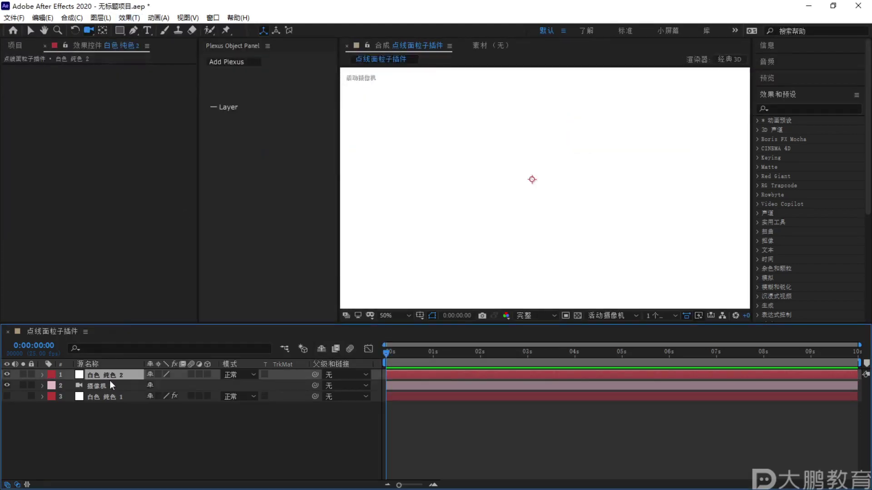
key(v)
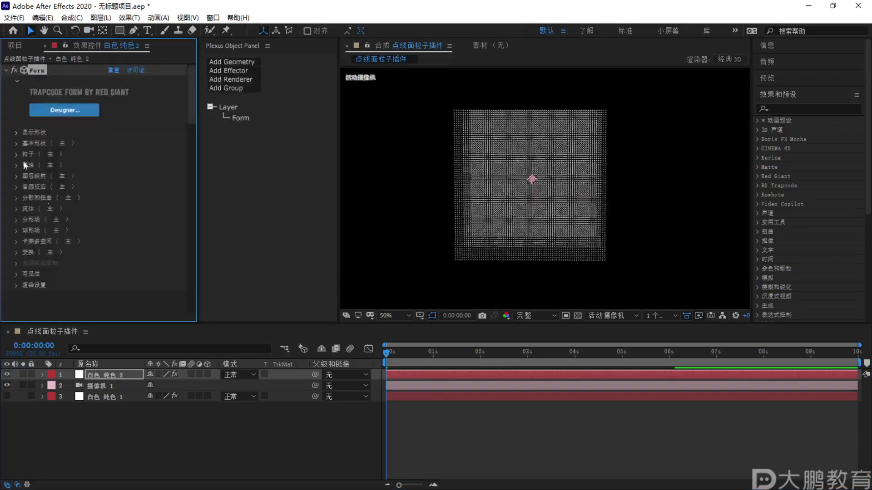
Review Form's 基本形状 settings, a 70×70×3 particle box grid at 500 size
click(17, 143)
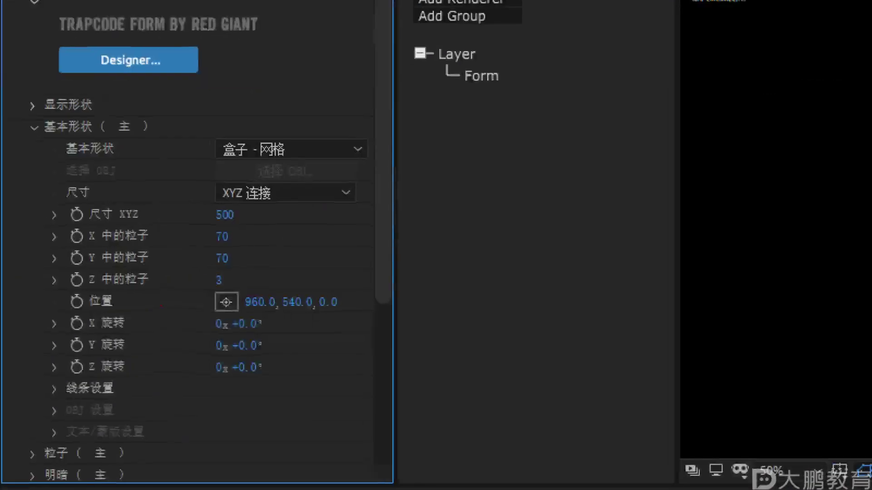
drag(83, 242, 272, 247)
mouse_move(120, 274)
mouse_down()
mouse_move(254, 274)
mouse_move(286, 293)
mouse_up()
key(Escape)
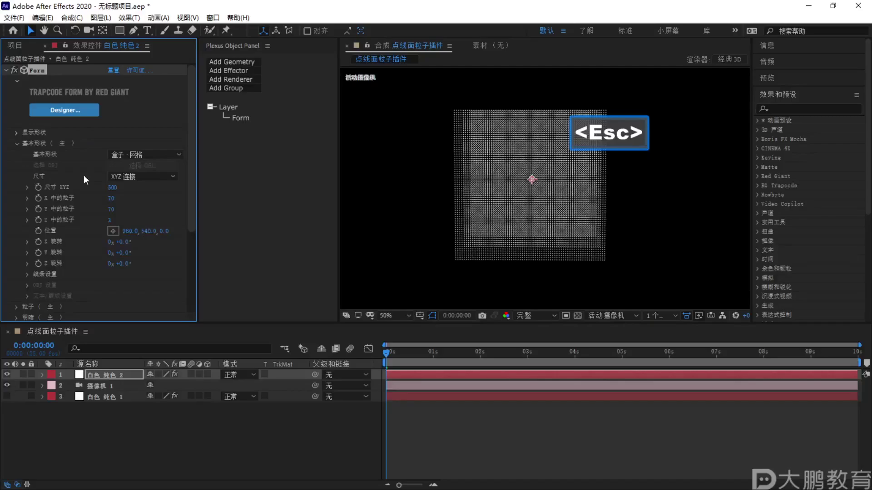
click(16, 143)
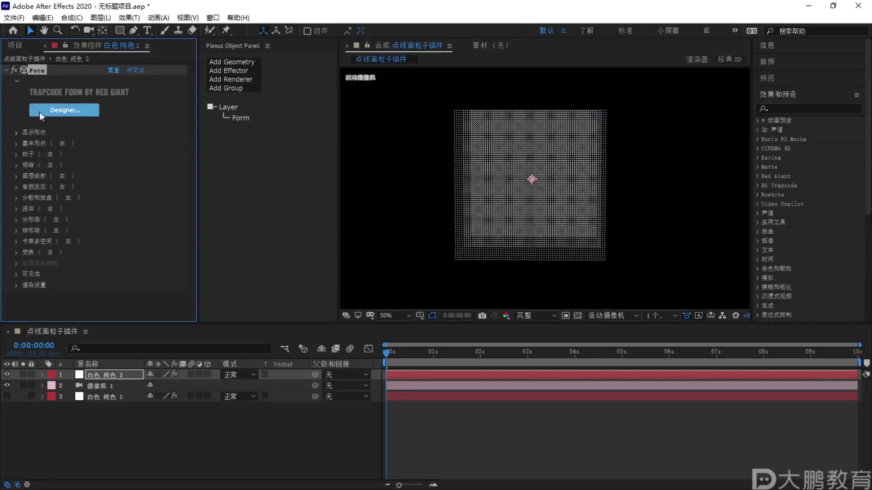
key(F1)
mouse_move(58, 135)
mouse_down()
mouse_move(22, 146)
mouse_move(62, 149)
mouse_move(73, 133)
mouse_move(187, 77)
mouse_up()
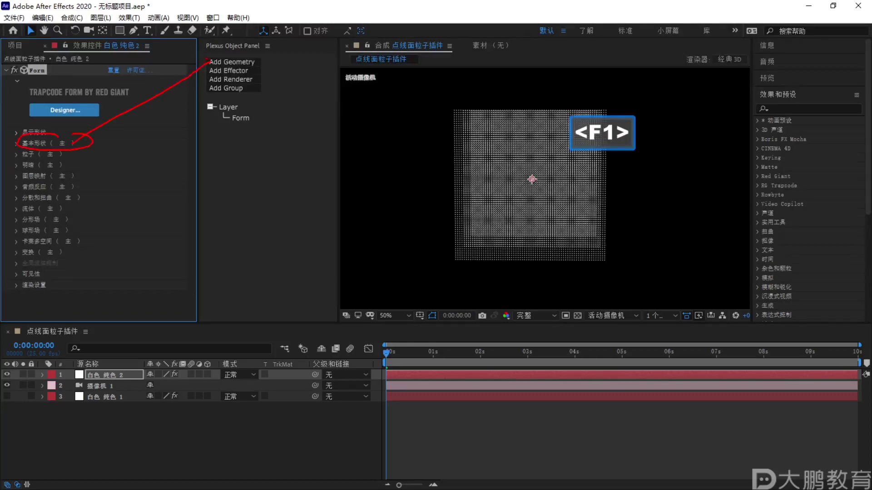
key(Escape)
Compare the Plexus geometry types list with Form's base shape list
click(16, 143)
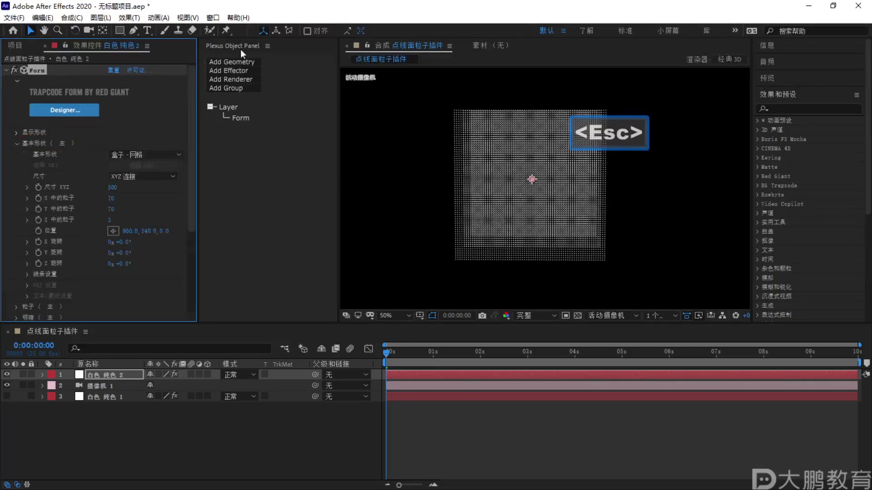
click(231, 62)
key(F1)
mouse_move(245, 72)
mouse_down()
mouse_move(216, 141)
mouse_move(251, 73)
mouse_move(220, 120)
mouse_move(132, 172)
mouse_move(157, 172)
mouse_up()
key(Escape)
click(145, 154)
key(F1)
mouse_move(146, 210)
mouse_down()
mouse_move(149, 168)
mouse_move(119, 204)
mouse_up()
key(Escape)
Review the Plexus geometry types list once more
click(231, 61)
key(F1)
mouse_move(210, 80)
mouse_down()
mouse_move(266, 75)
mouse_move(267, 125)
mouse_up()
key(Escape)
click(237, 62)
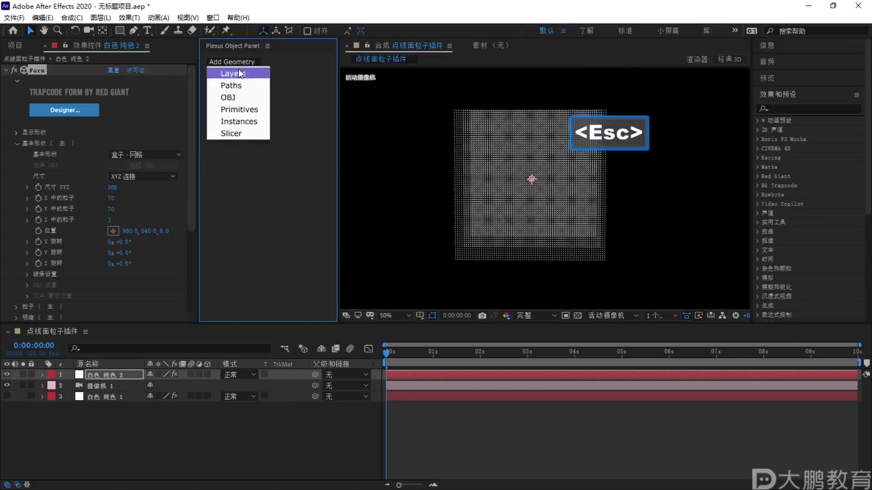
Delete the Form solid layer and select the original Plexus solid
click(217, 52)
click(100, 370)
key(Delete)
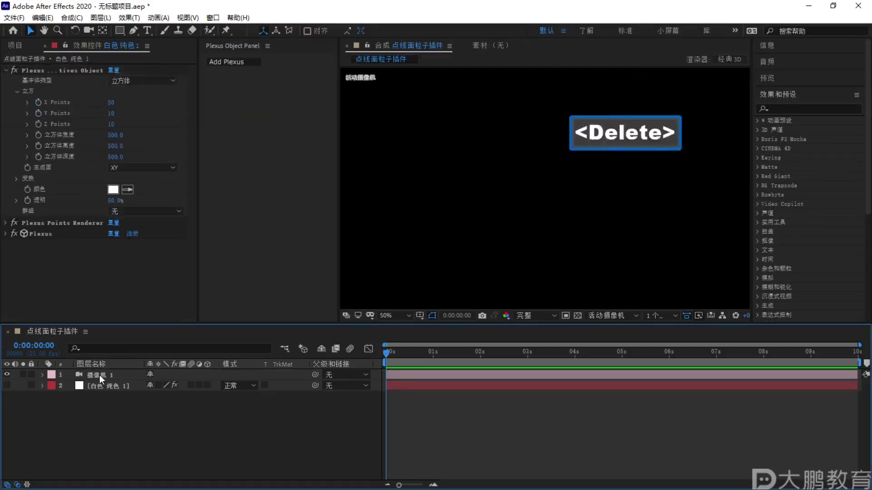
click(107, 386)
Resize the Plexus cube to 596 × 497 × 615 width, height and depth
click(258, 118)
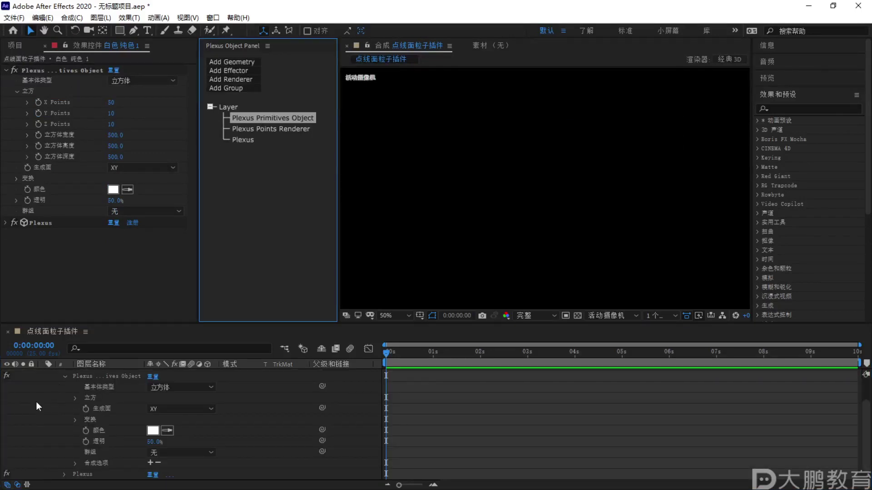
scroll(42, 396, up, 2)
key(F2)
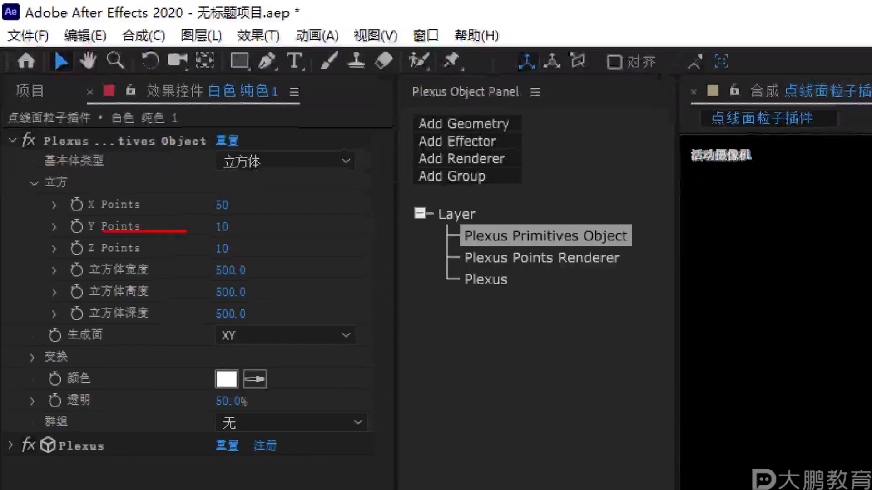
key(Escape)
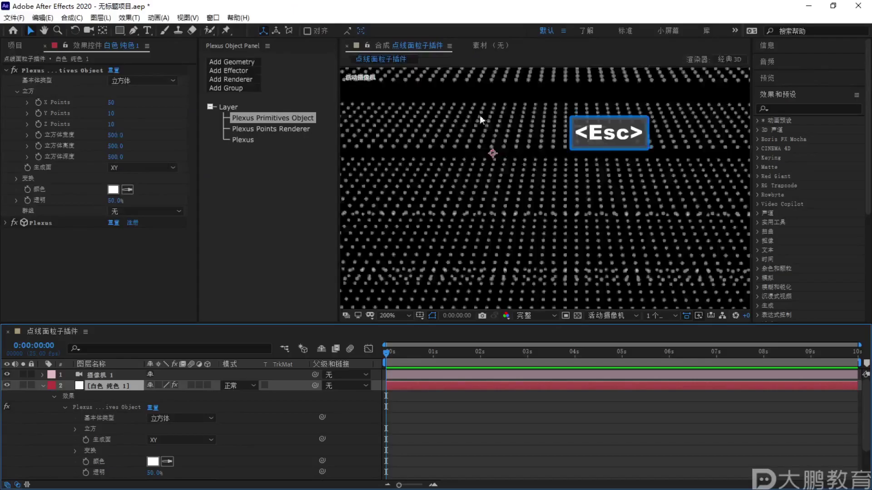
scroll(464, 122, down, 4)
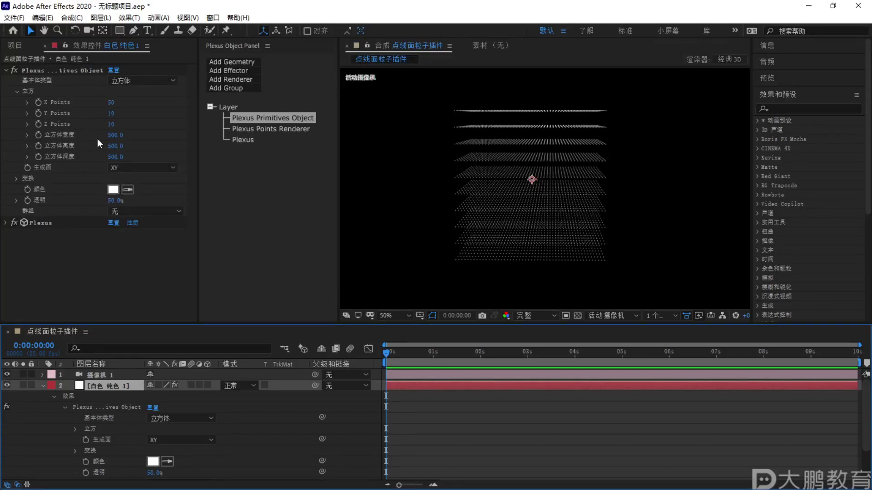
drag(112, 137, 254, 136)
drag(586, 133, 192, 164)
drag(116, 146, 322, 156)
Set the cube's Y Points to 5, undoing a trial Z Points change of 2
click(111, 124)
text(2)
key(Return)
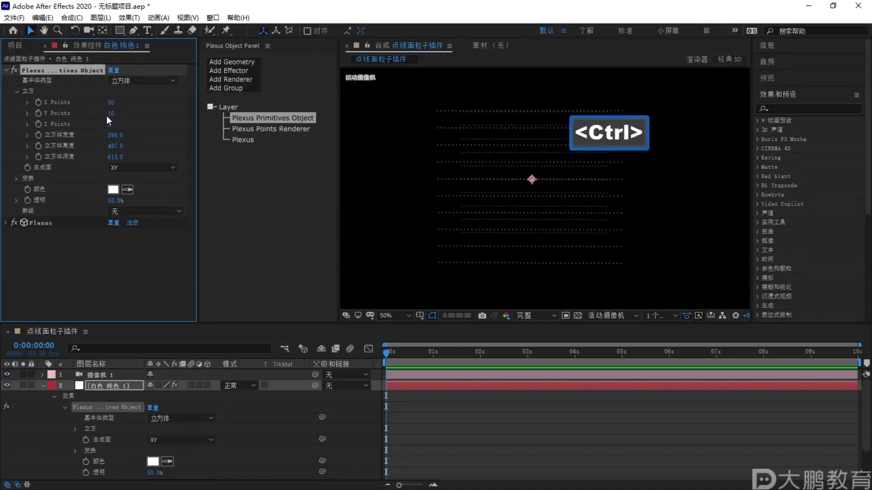
key(ctrl+z)
click(111, 113)
text(5)
key(Return)
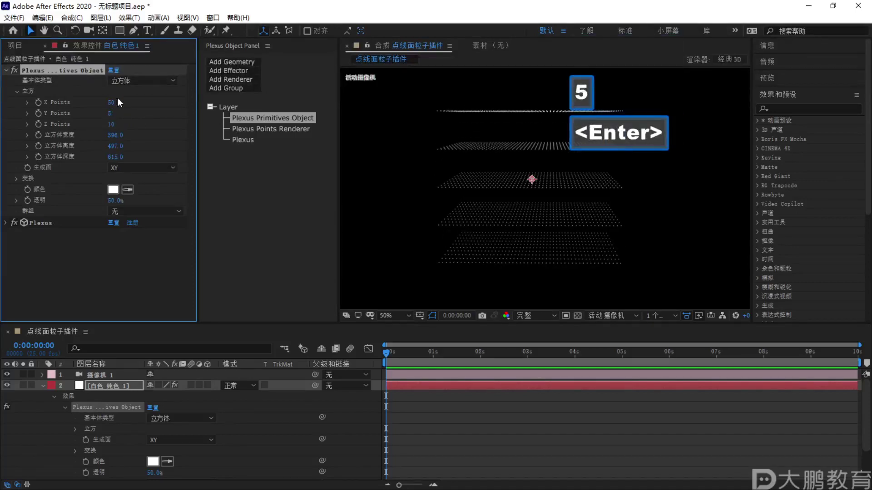
key(F1)
mouse_move(148, 90)
mouse_down()
mouse_move(2, 149)
mouse_move(161, 166)
mouse_move(64, 90)
mouse_up()
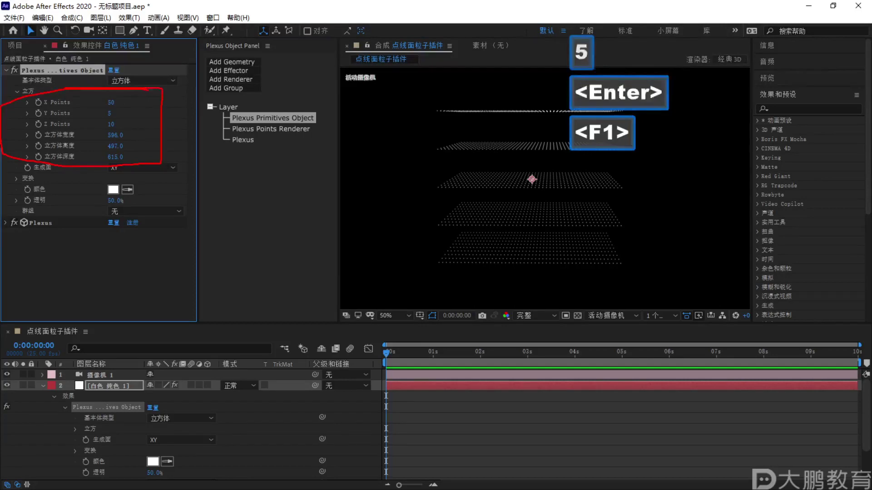
key(Escape)
click(119, 167)
click(138, 200)
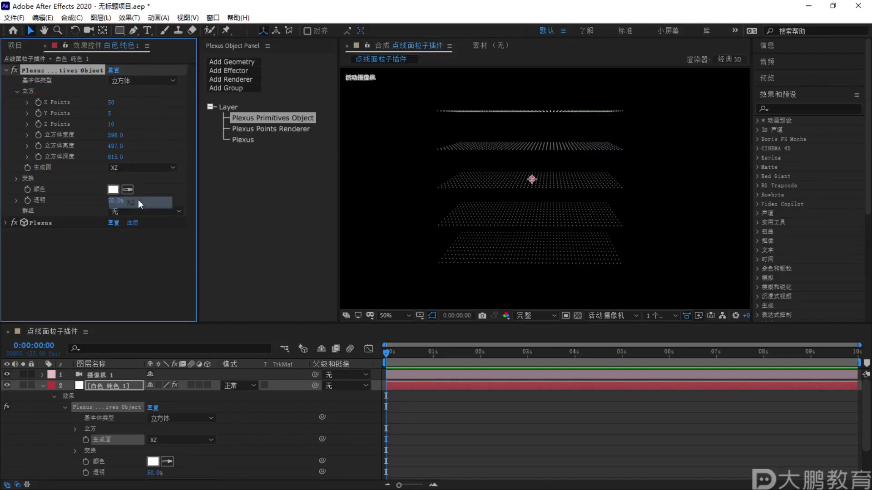
click(139, 168)
click(139, 190)
key(F2)
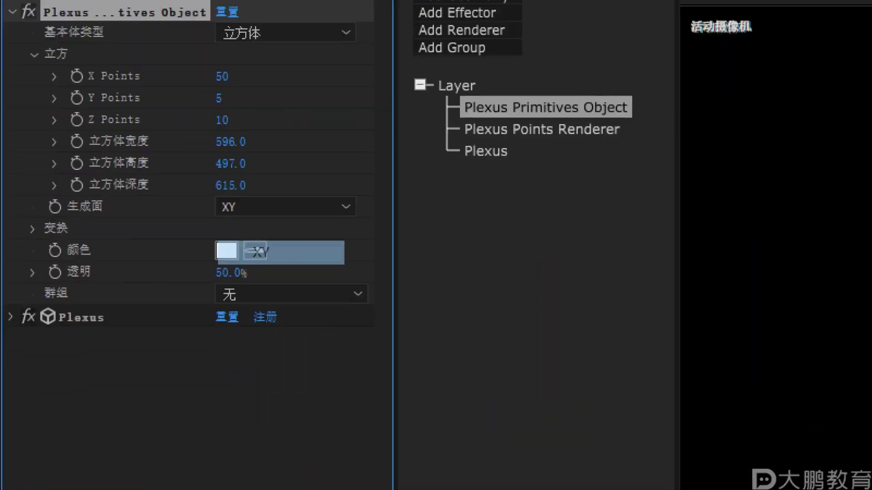
drag(37, 212, 364, 212)
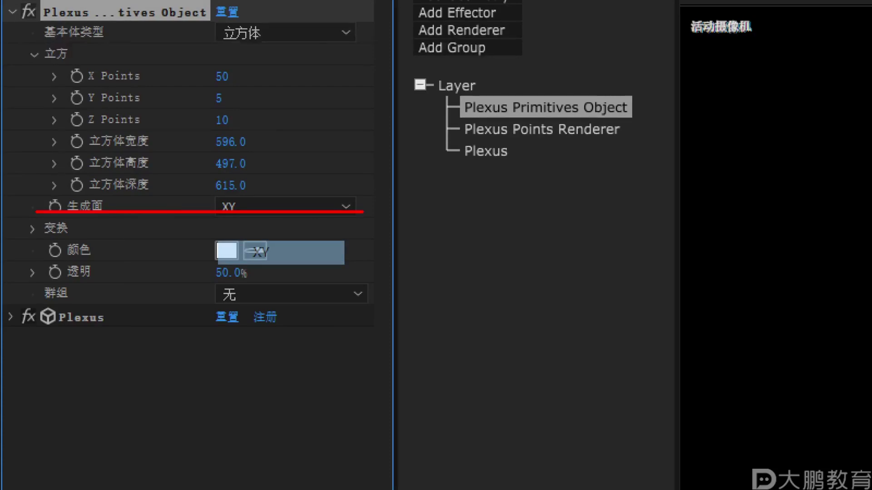
key(Escape)
click(322, 205)
click(314, 252)
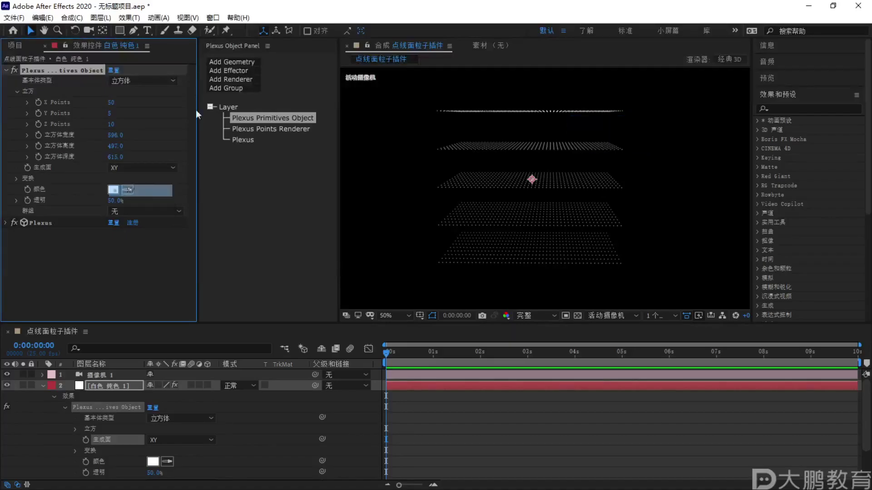
click(230, 79)
key(F2)
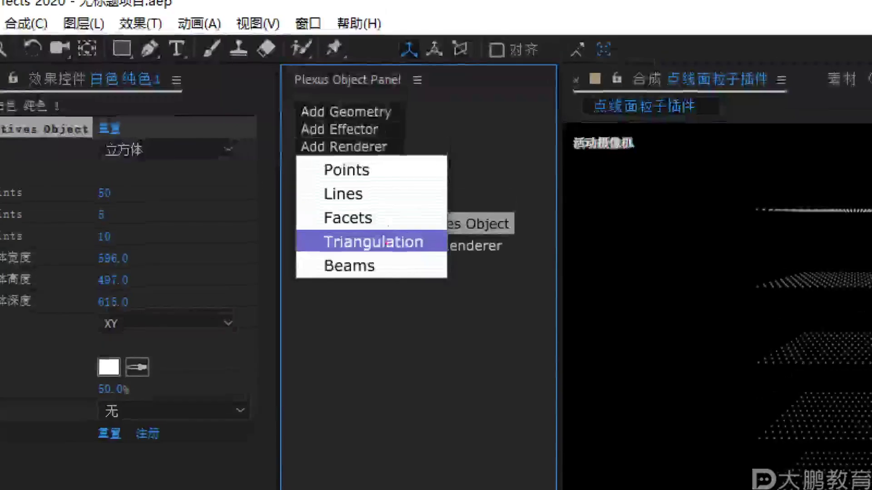
mouse_move(350, 207)
mouse_down()
mouse_move(400, 201)
mouse_move(439, 245)
mouse_move(420, 219)
mouse_up()
key(Escape)
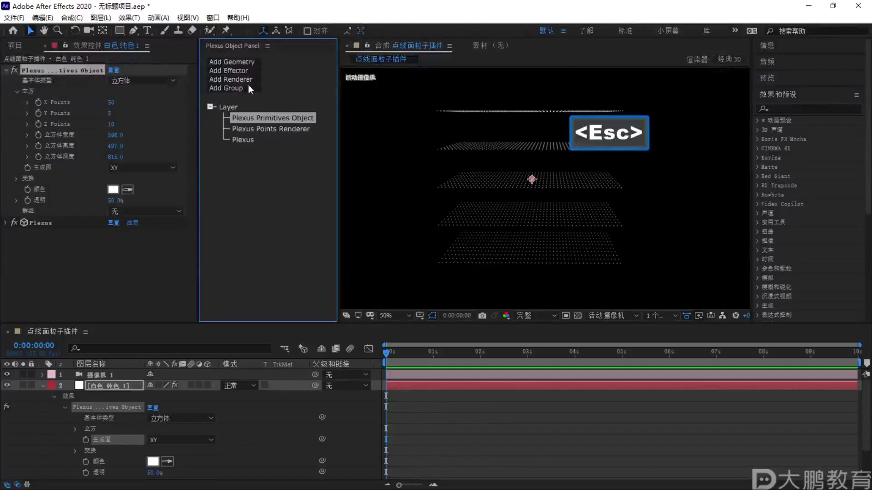
key(F1)
mouse_move(244, 116)
mouse_down()
mouse_move(203, 134)
mouse_move(171, 151)
mouse_move(198, 156)
mouse_up()
key(Escape)
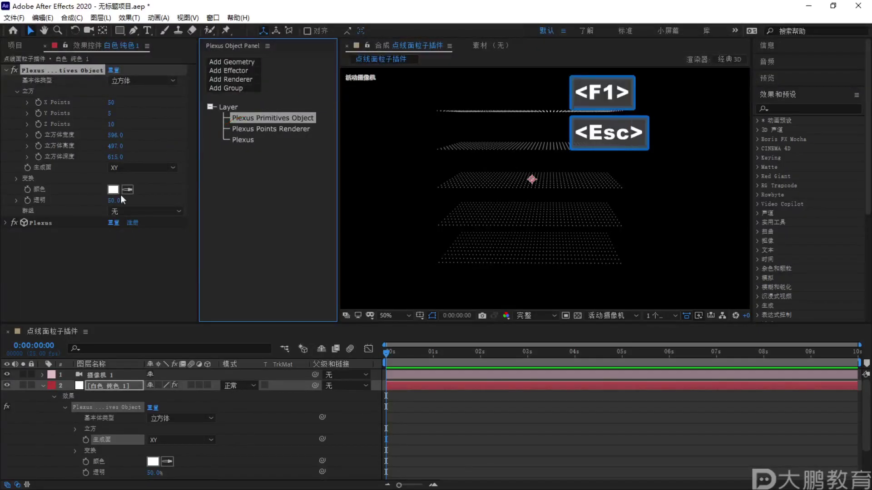
click(15, 201)
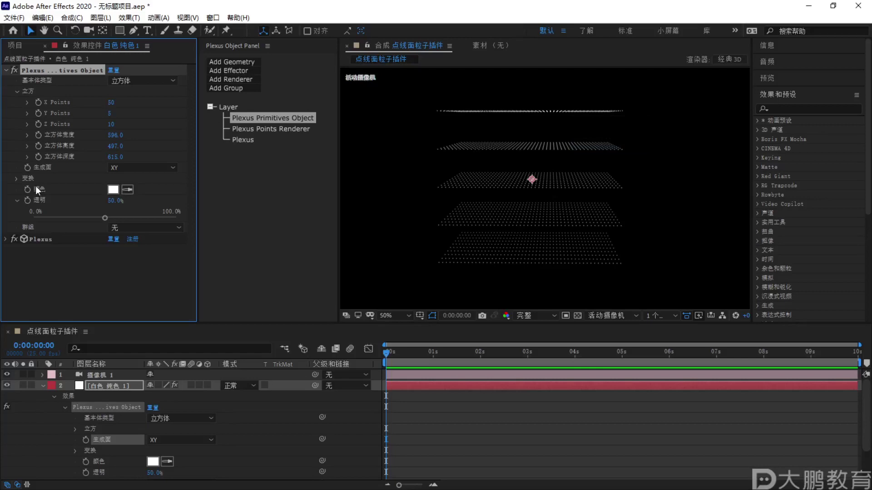
Set the Plexus point colour to red FF0000
click(115, 190)
click(189, 194)
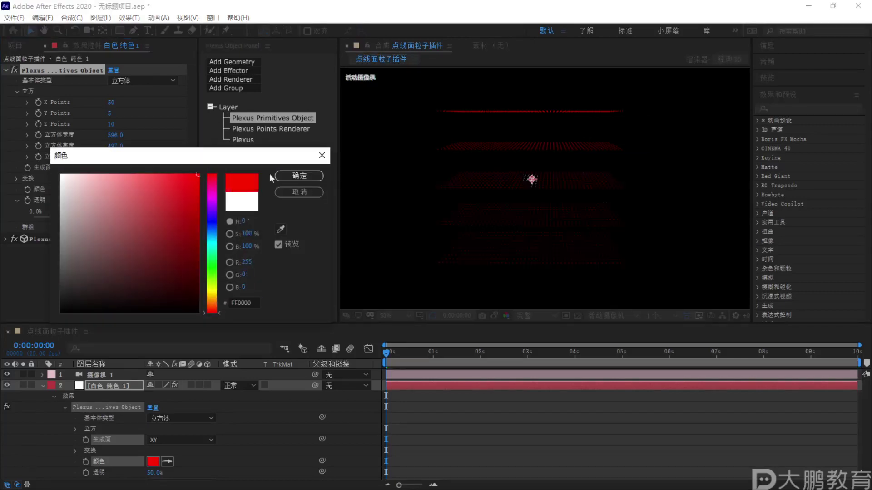
click(298, 176)
key(F1)
mouse_move(580, 116)
mouse_down()
mouse_move(468, 136)
mouse_move(550, 121)
mouse_up()
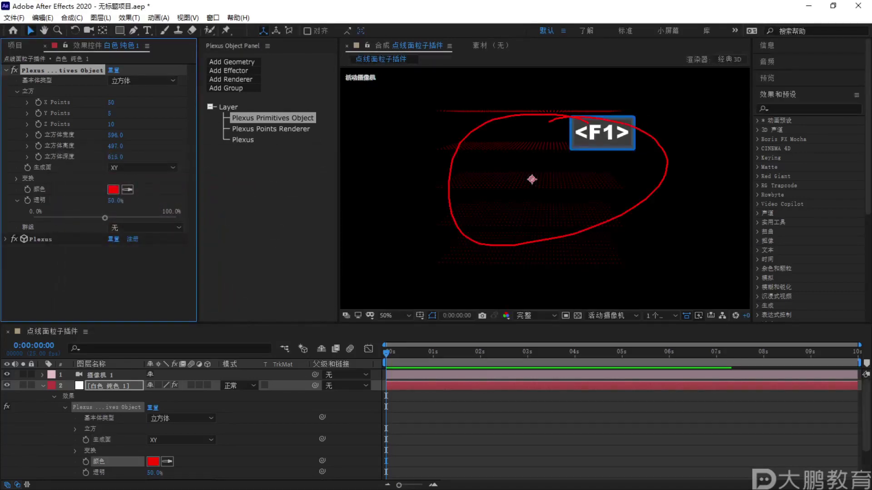
key(Escape)
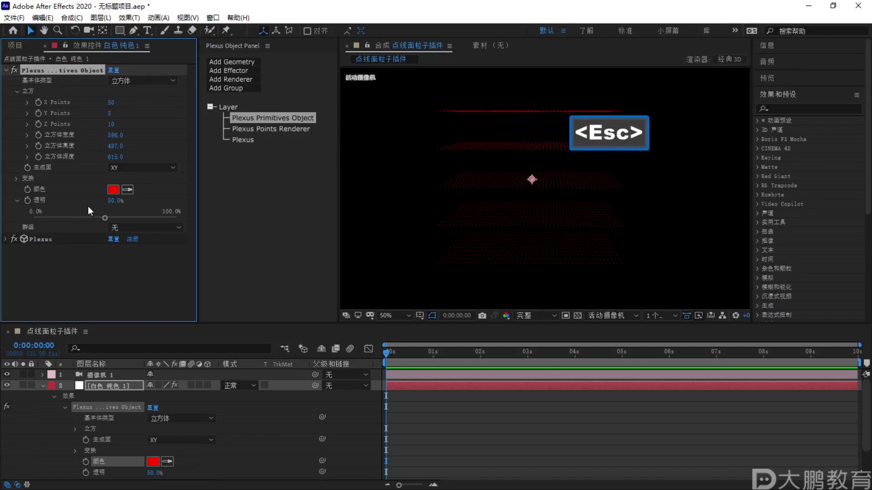
Set the point opacity to 57.5%
mouse_move(105, 218)
mouse_down()
mouse_move(28, 221)
mouse_move(222, 220)
mouse_move(82, 218)
mouse_move(171, 217)
mouse_move(116, 217)
mouse_up()
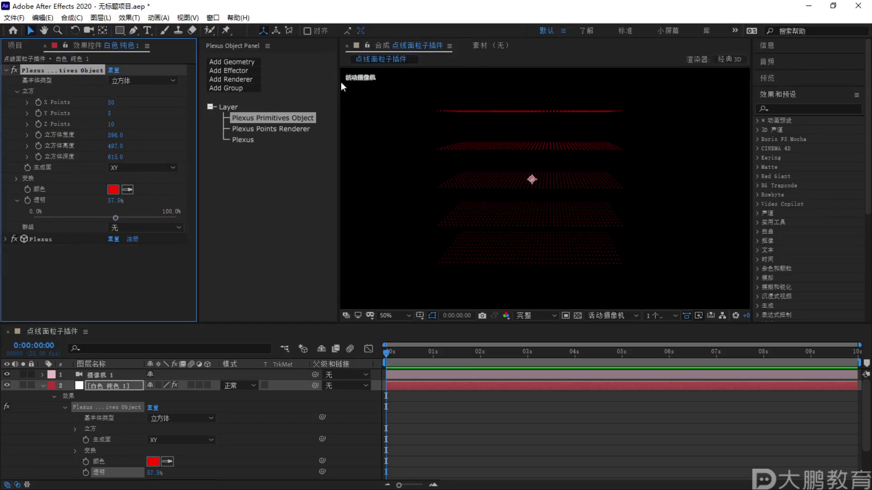
key(F1)
key(F2)
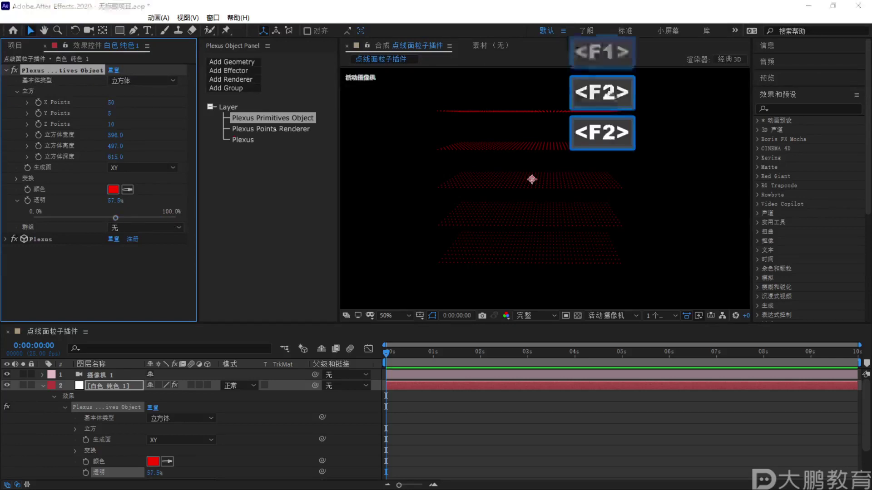
drag(297, 112, 292, 108)
key(Escape)
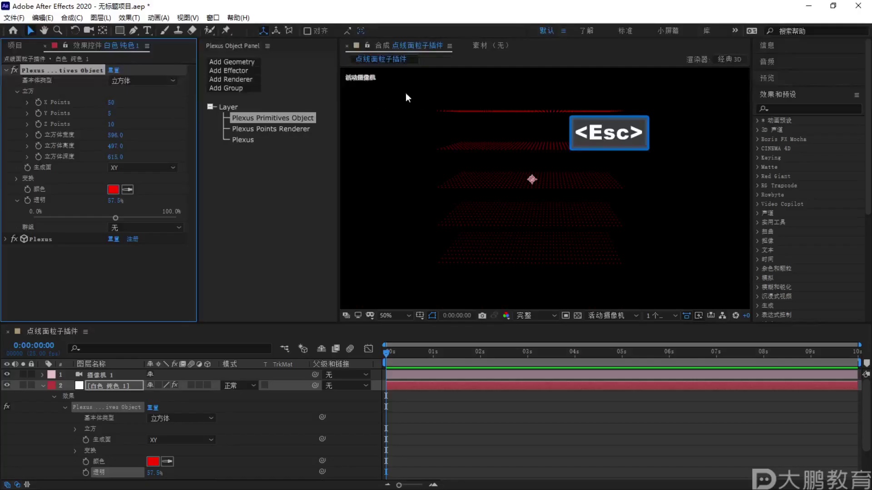
scroll(504, 146, up, 3)
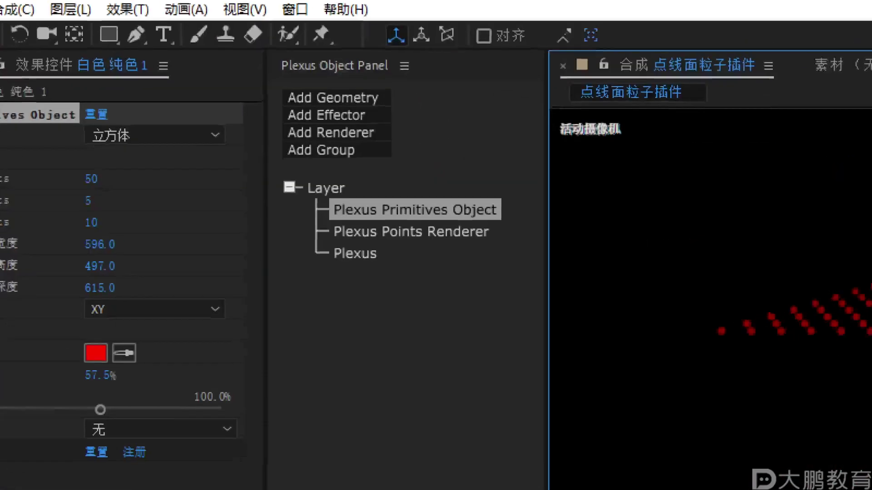
drag(232, 134, 309, 135)
key(Escape)
click(284, 128)
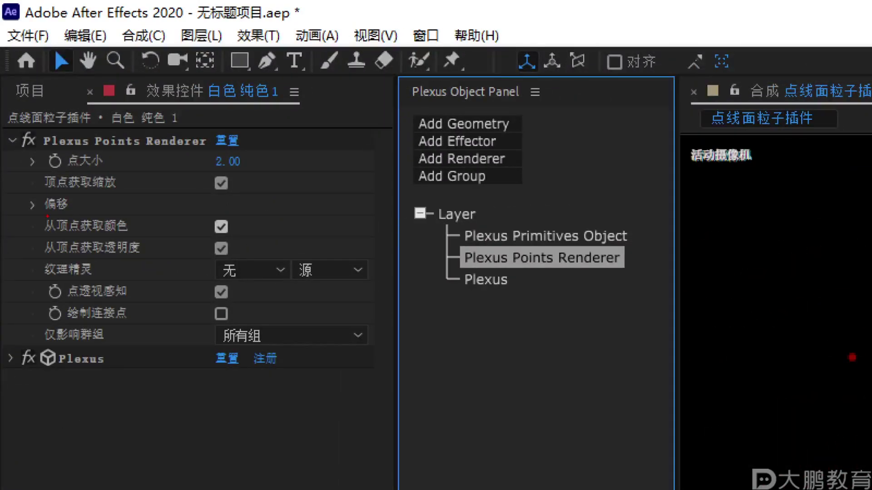
mouse_move(34, 238)
mouse_down()
mouse_move(135, 240)
mouse_move(200, 204)
mouse_move(9, 245)
mouse_move(46, 247)
mouse_up()
mouse_move(261, 235)
mouse_down()
mouse_move(461, 250)
mouse_move(480, 224)
mouse_move(458, 224)
mouse_move(504, 244)
mouse_up()
key(Escape)
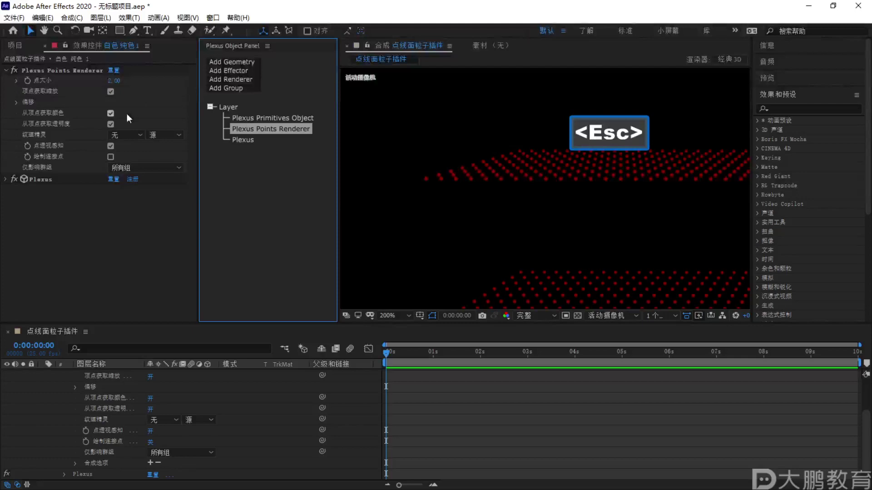
click(110, 113)
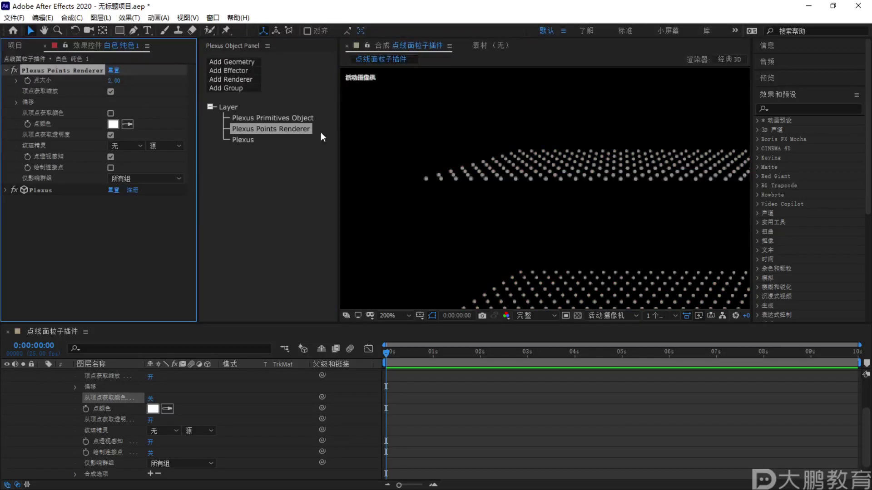
click(277, 118)
key(F1)
mouse_move(248, 115)
mouse_down()
mouse_move(221, 120)
mouse_move(145, 179)
mouse_up()
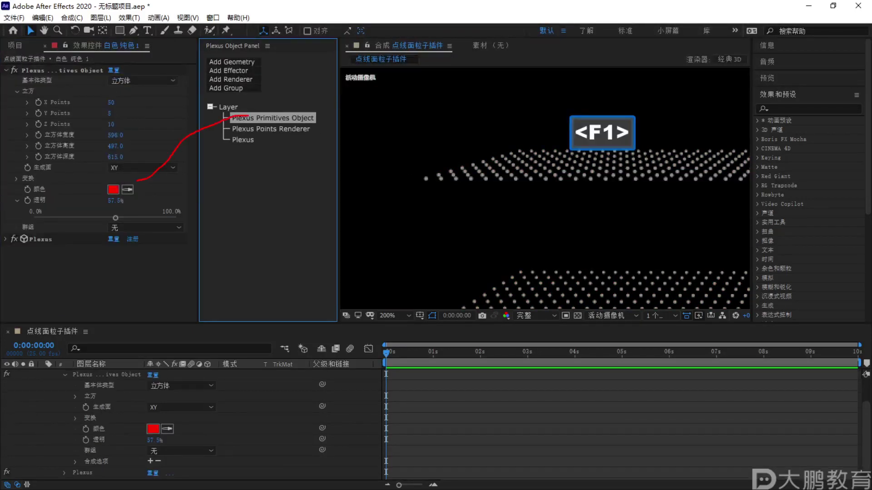
key(Escape)
click(261, 129)
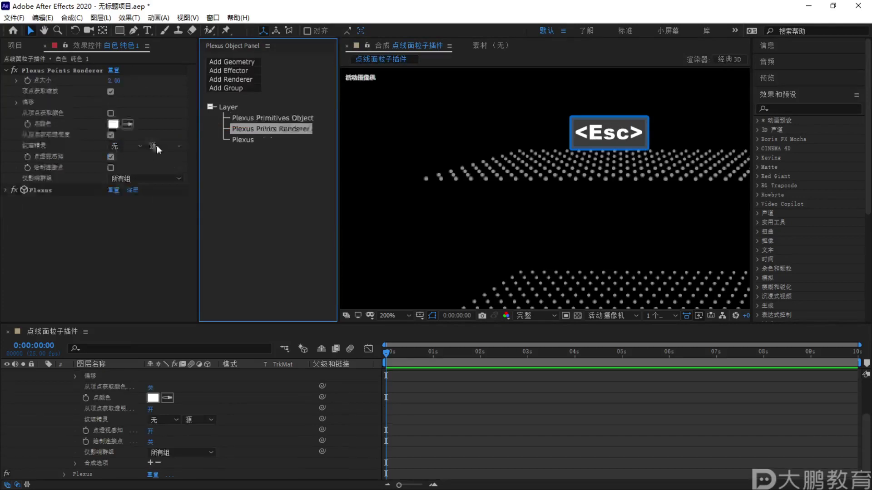
key(Escape)
click(300, 119)
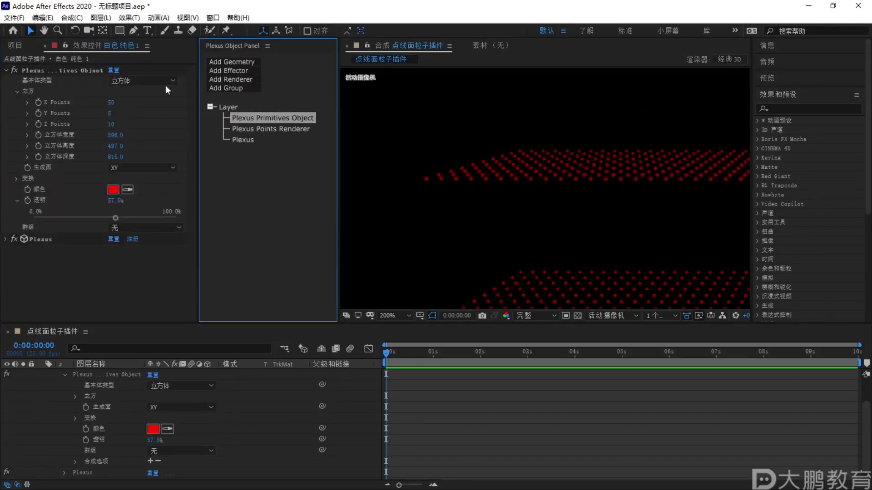
Add a second Plexus Primitives Object to the layer's geometry and collapse its settings
click(242, 61)
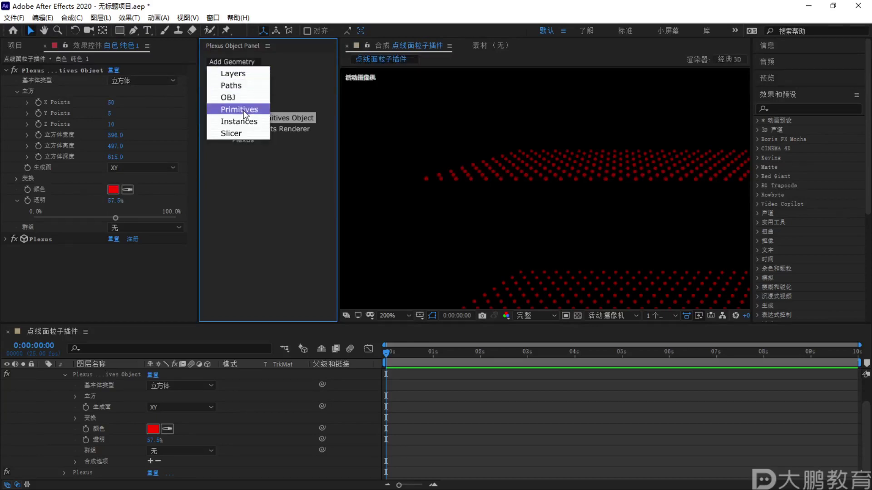
click(244, 110)
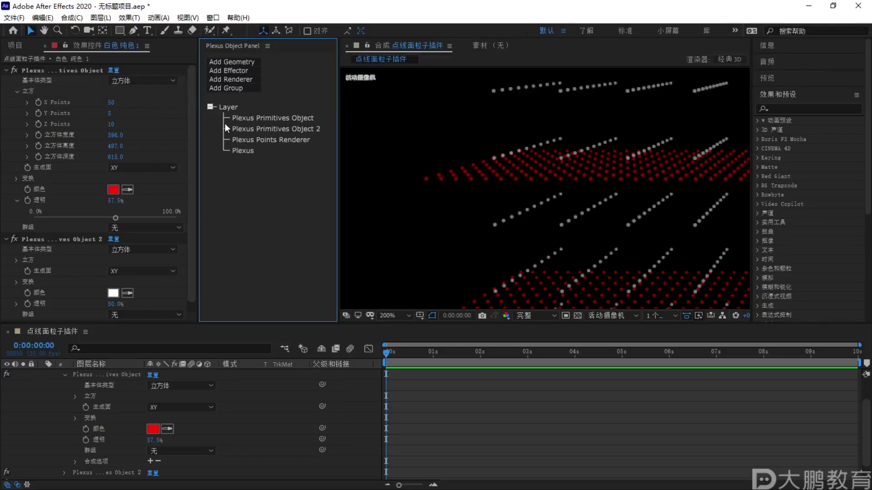
key(ctrl+z)
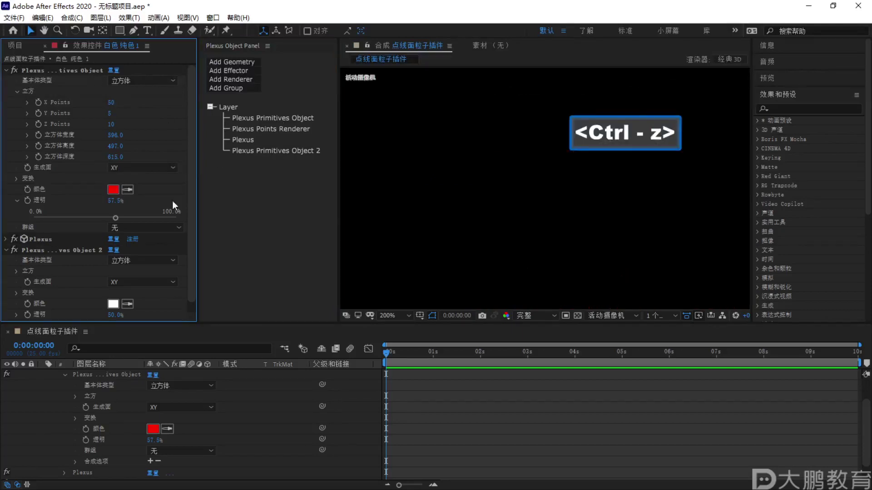
click(6, 250)
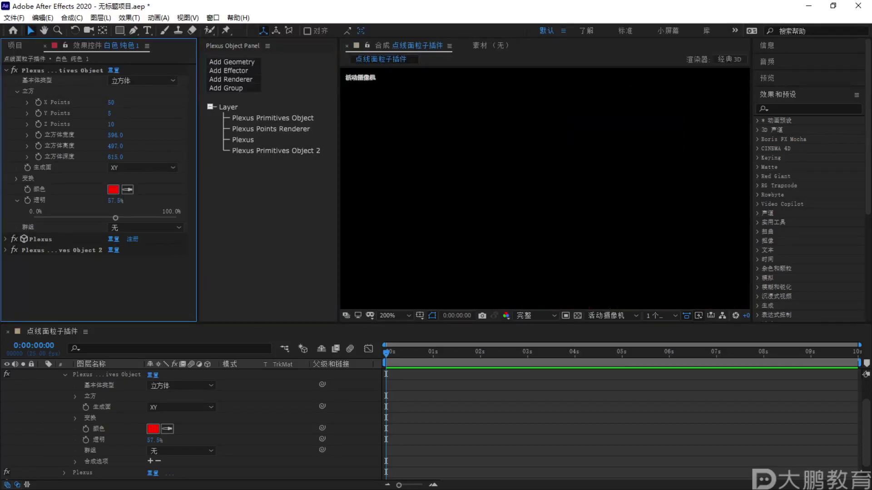
Bring up the 33笔记.png notes image and pan to the primitives entry
key(alt+Tab)
mouse_move(550, 257)
mouse_down()
mouse_move(535, 224)
mouse_move(513, 266)
mouse_move(475, 273)
mouse_up()
scroll(463, 226, up, 5)
Mark the primitives note on 33笔记.png, then minimise the image viewer window
key(F1)
mouse_move(343, 189)
mouse_down()
mouse_move(515, 194)
mouse_move(513, 159)
mouse_move(342, 156)
mouse_move(338, 186)
mouse_up()
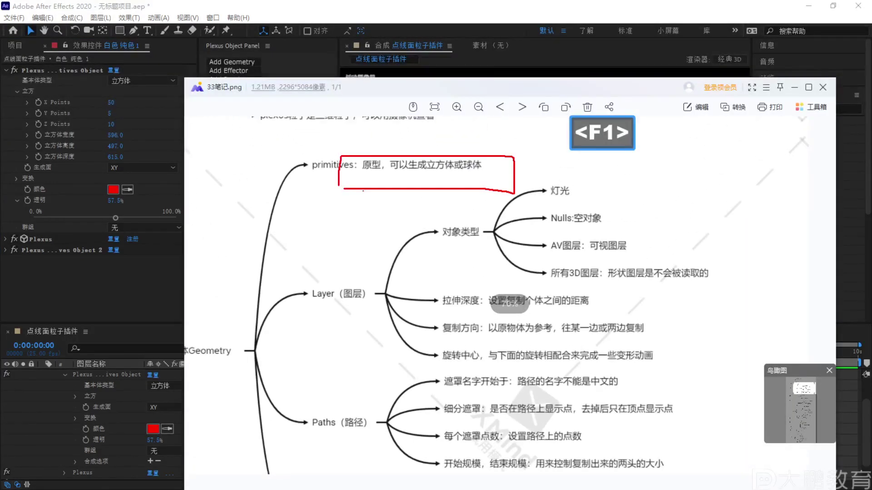
key(Escape)
drag(646, 89, 658, 86)
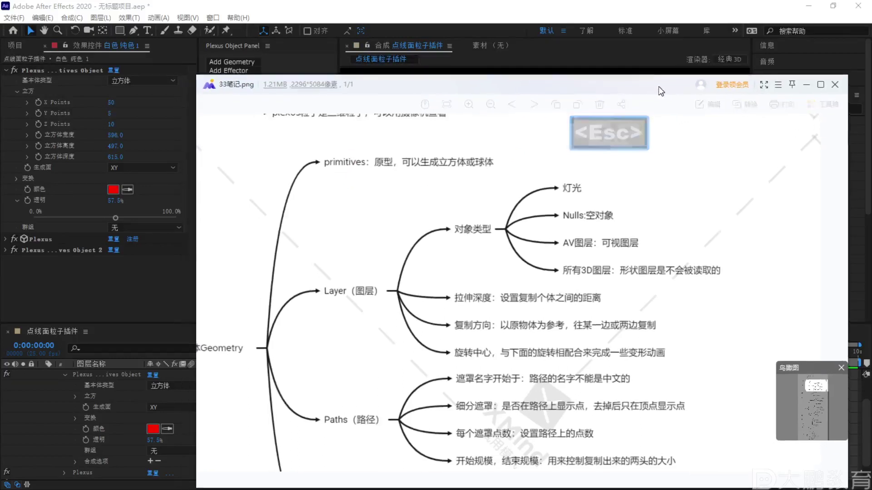
click(809, 85)
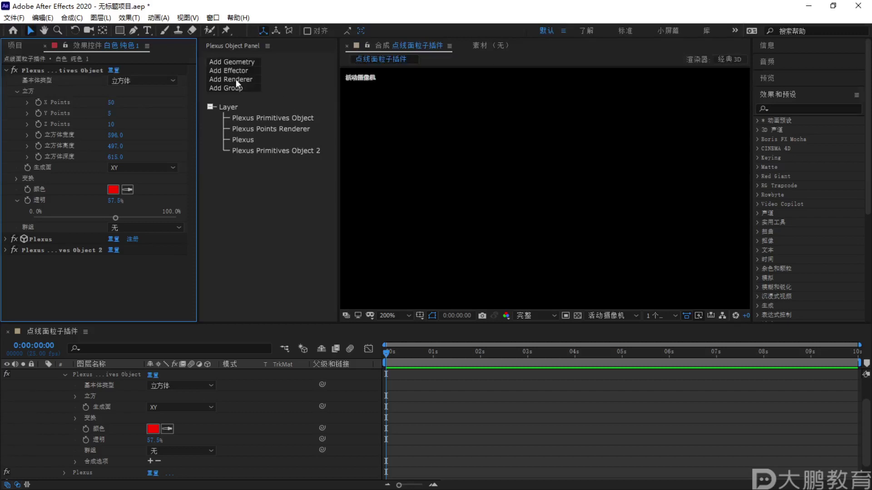
Delete Plexus Primitives Object 2 and then the original Plexus Primitives Object cube
click(275, 152)
key(Delete)
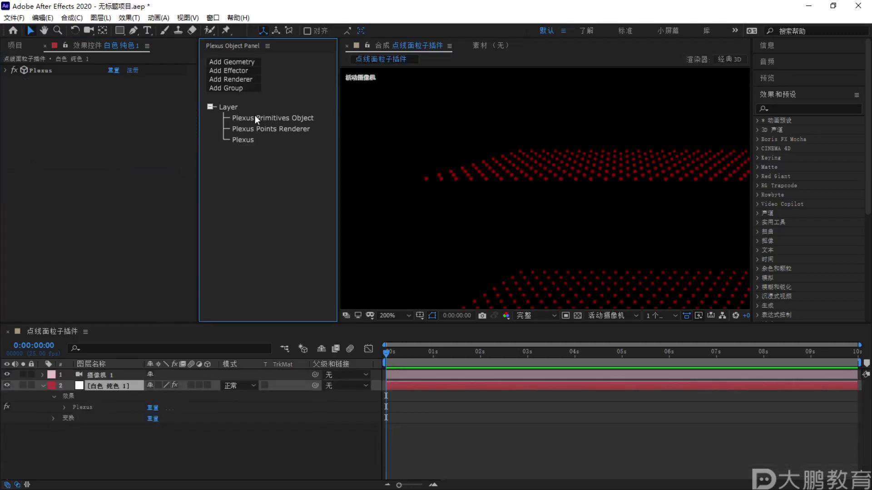
click(6, 70)
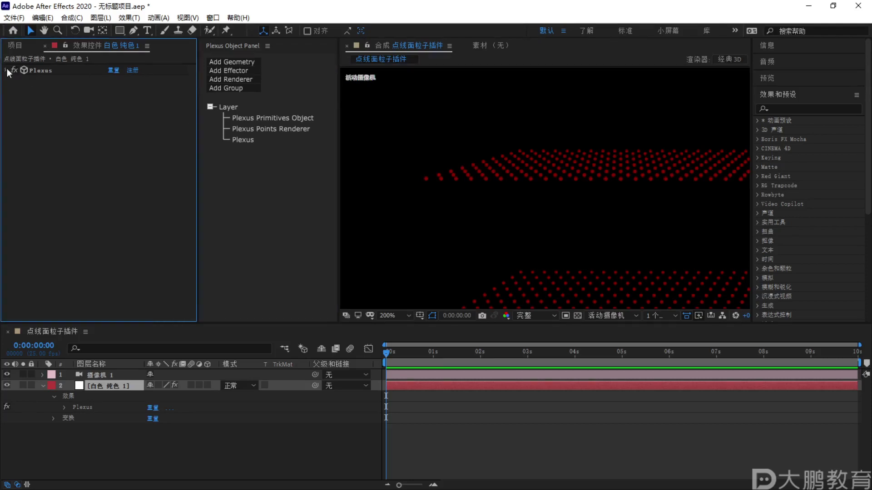
click(252, 117)
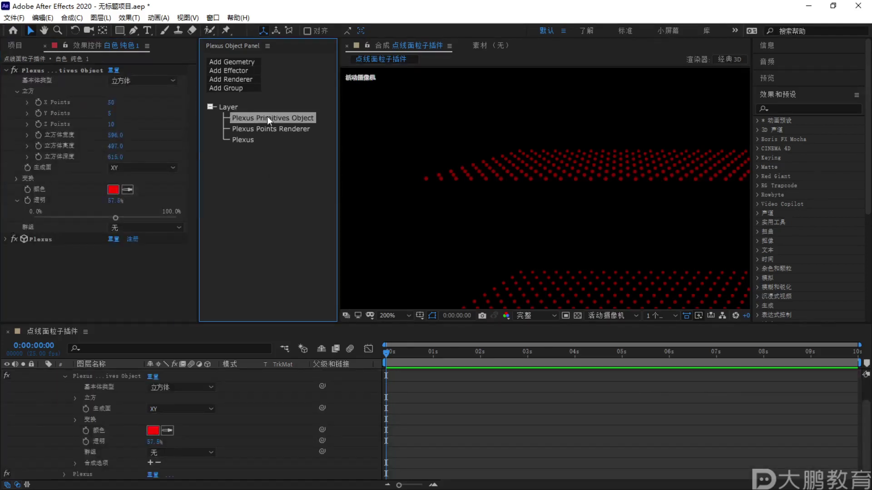
key(Delete)
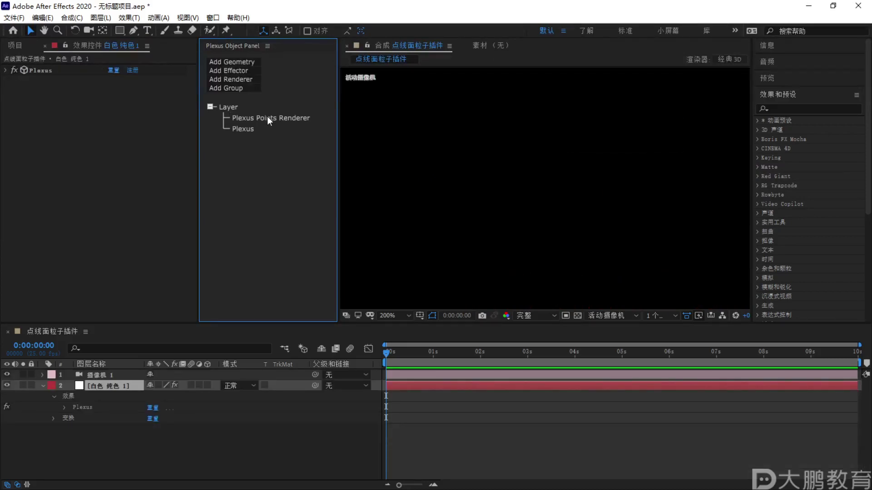
Add a Plexus OBJ Object to the layer's geometry and show its settings
click(245, 62)
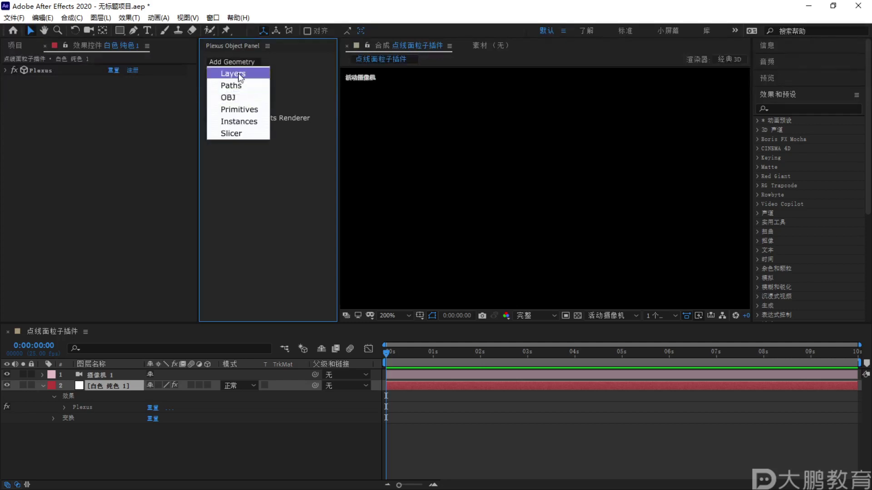
click(234, 97)
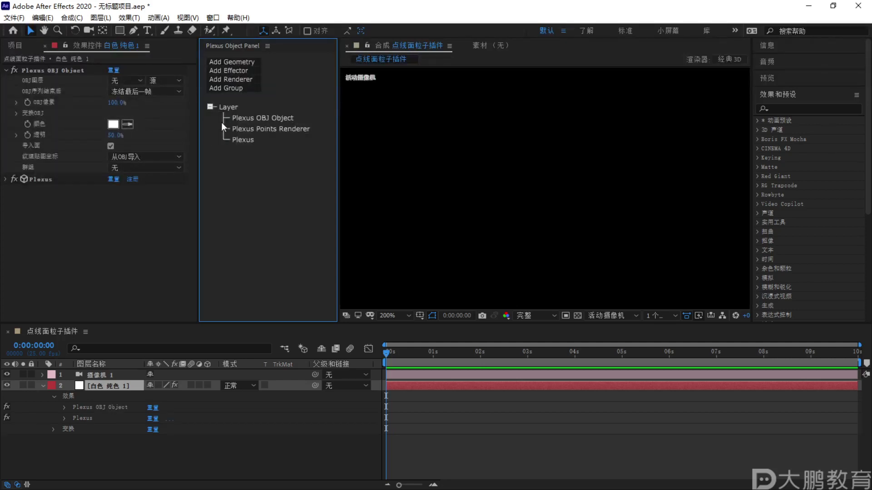
click(236, 61)
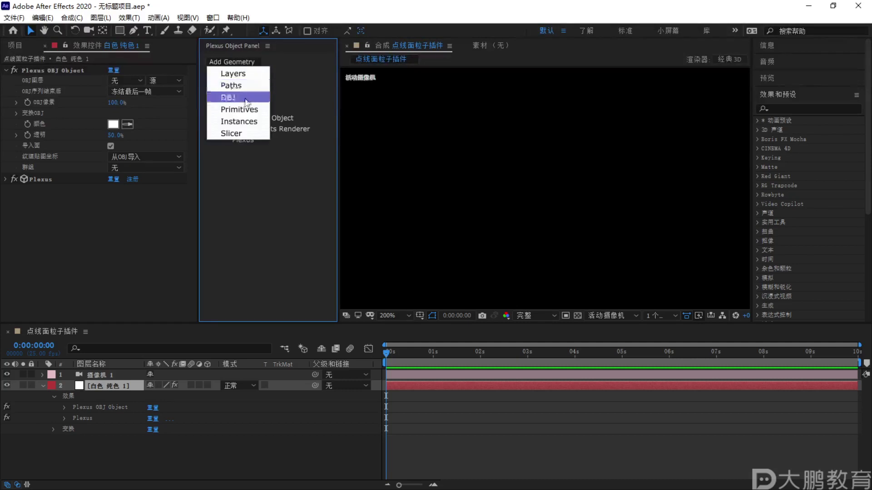
click(250, 178)
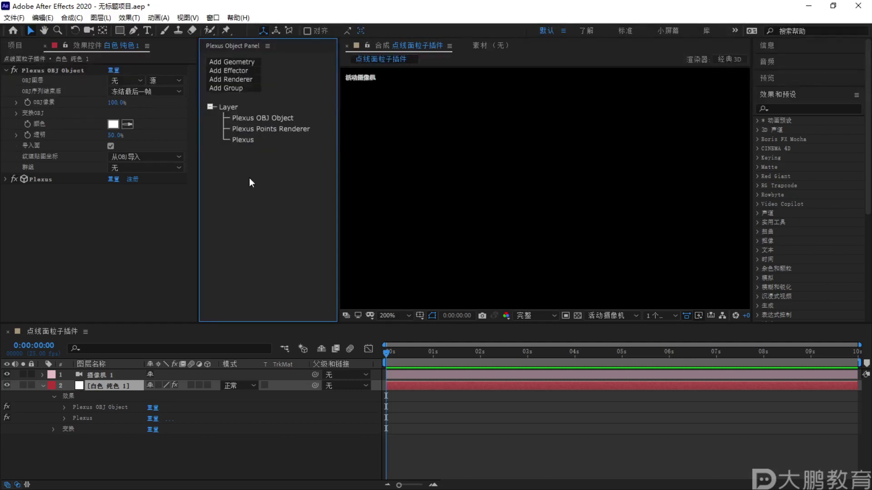
key(F2)
click(271, 119)
key(Escape)
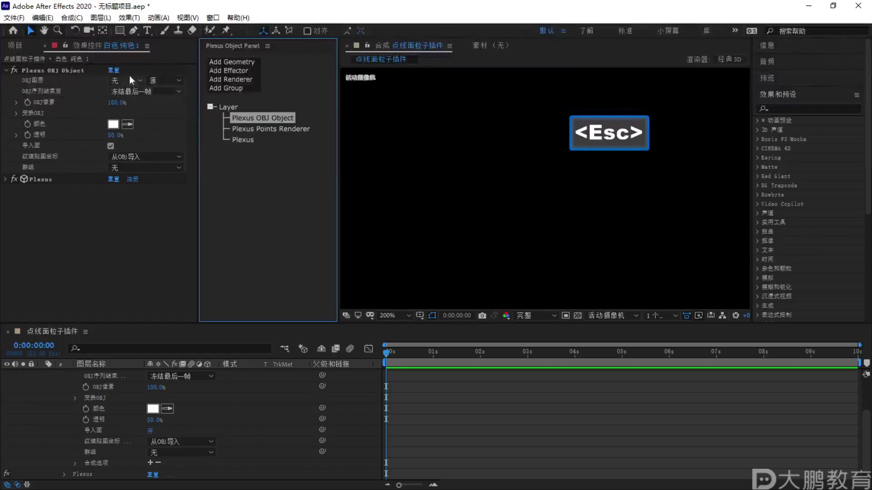
Check the OBJ layer dropdown, leaving it at 无, and glance at the OBJ files folder
click(119, 80)
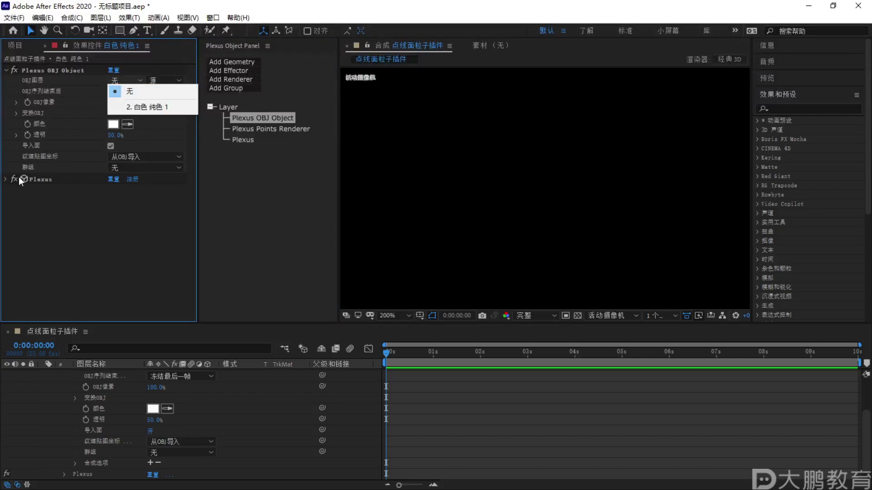
click(24, 199)
key(alt+Tab)
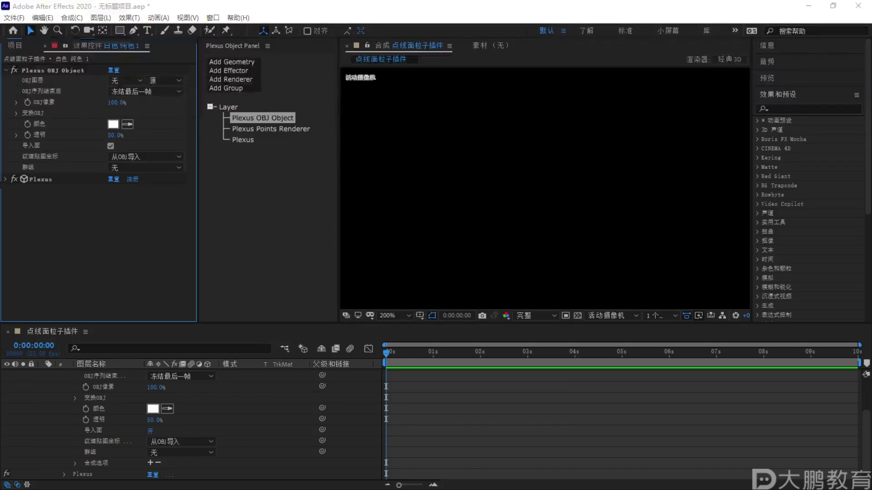
key(alt+Tab)
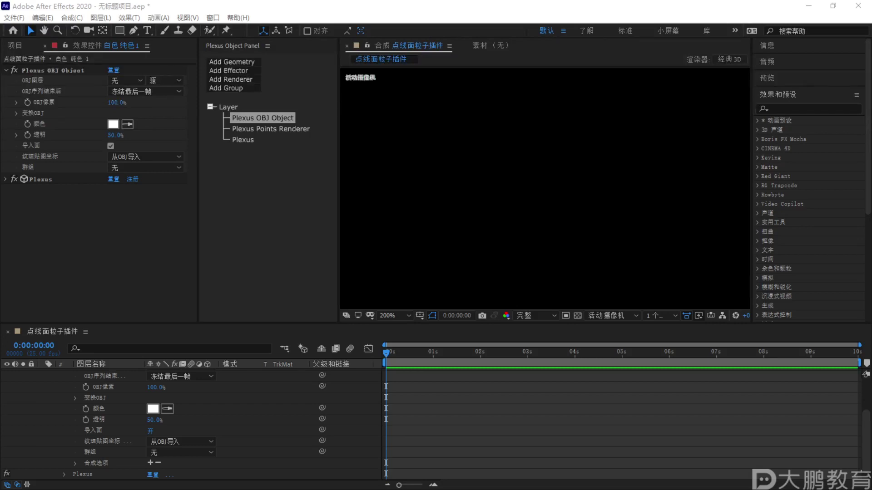
Move the E: drive window into view and mark the longzhu and xiang OBJ files
key(alt+Tab)
mouse_move(523, 96)
mouse_down()
mouse_move(624, 41)
mouse_move(463, 99)
mouse_up()
key(F1)
drag(538, 195, 428, 125)
mouse_move(421, 166)
mouse_down()
mouse_move(428, 124)
mouse_move(507, 118)
mouse_up()
key(Escape)
key(F1)
mouse_move(423, 64)
mouse_down()
mouse_move(319, 289)
mouse_move(376, 433)
mouse_up()
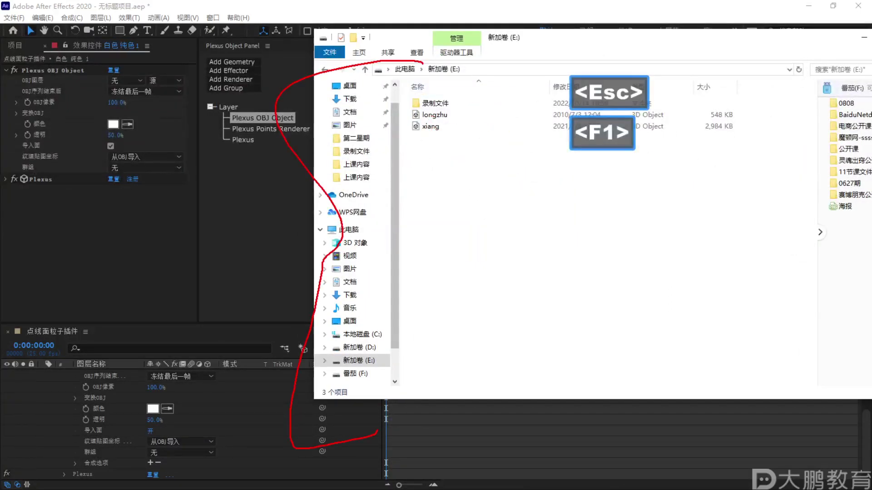
drag(395, 119, 392, 131)
mouse_move(375, 111)
mouse_down()
mouse_move(435, 118)
mouse_move(357, 107)
mouse_up()
drag(365, 324, 408, 349)
drag(339, 314, 353, 301)
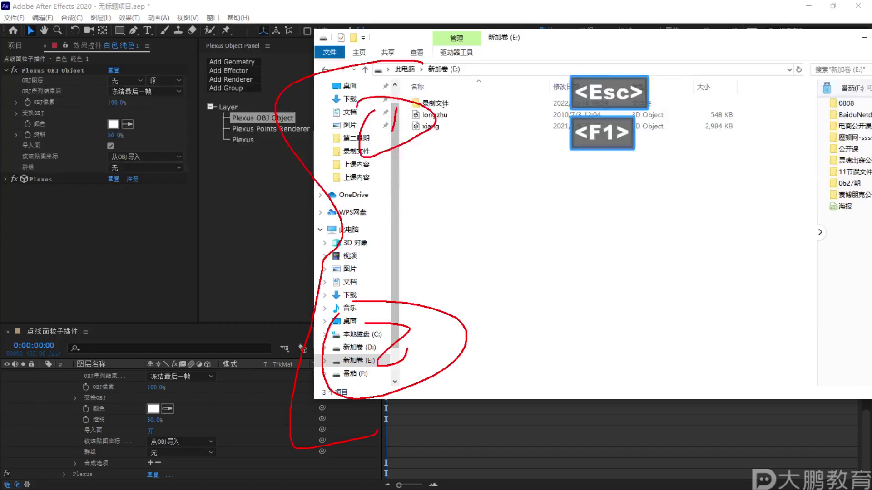
Drag the drive E: Explorer window with the longzhu and xiang OBJ files aside and return to After Effects
drag(372, 198, 834, 198)
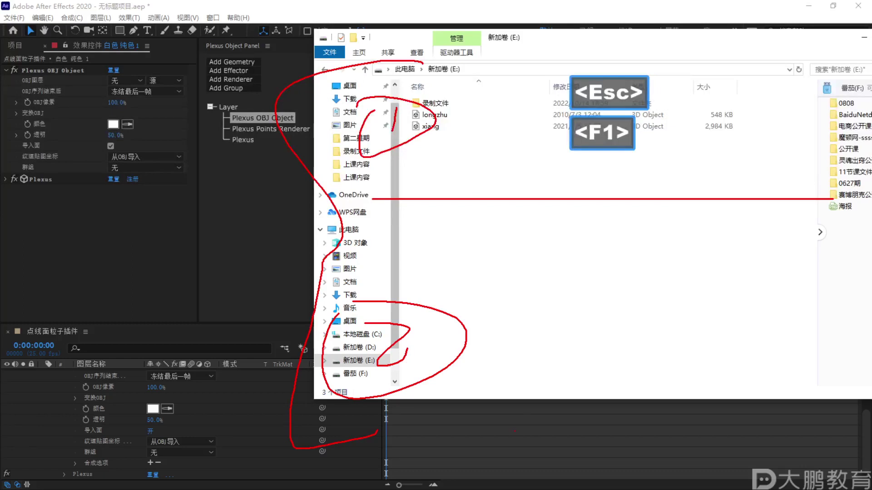
drag(414, 432, 871, 432)
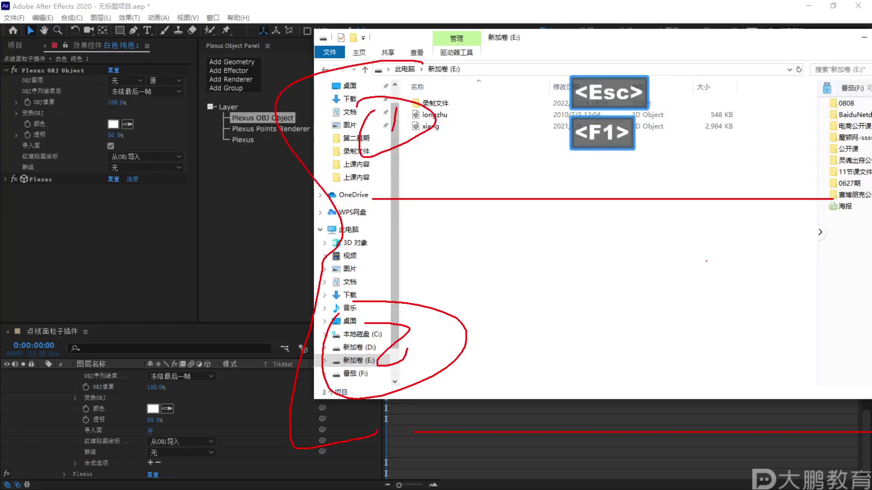
key(Escape)
drag(798, 43, 699, 61)
drag(439, 57, 481, 61)
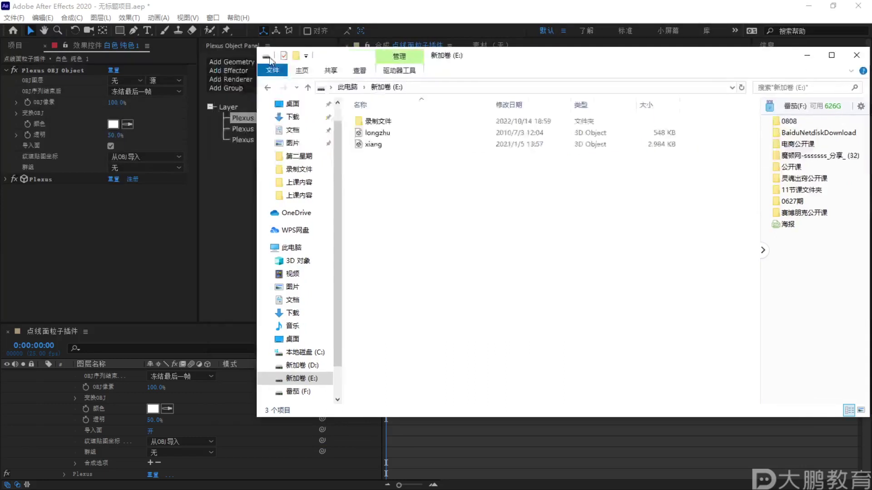
click(14, 47)
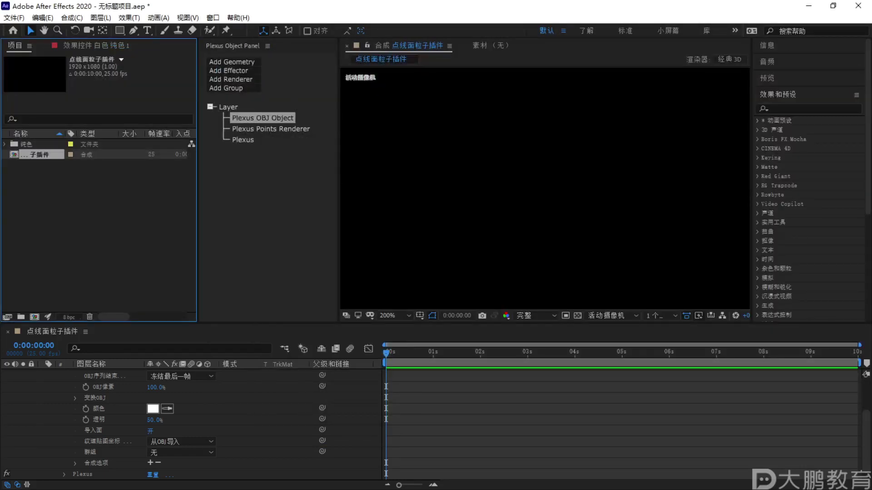
Add xiang.obj to the timeline and pre-compose it, moving all attributes into the new composition
key(alt+Tab)
key(alt+Tab)
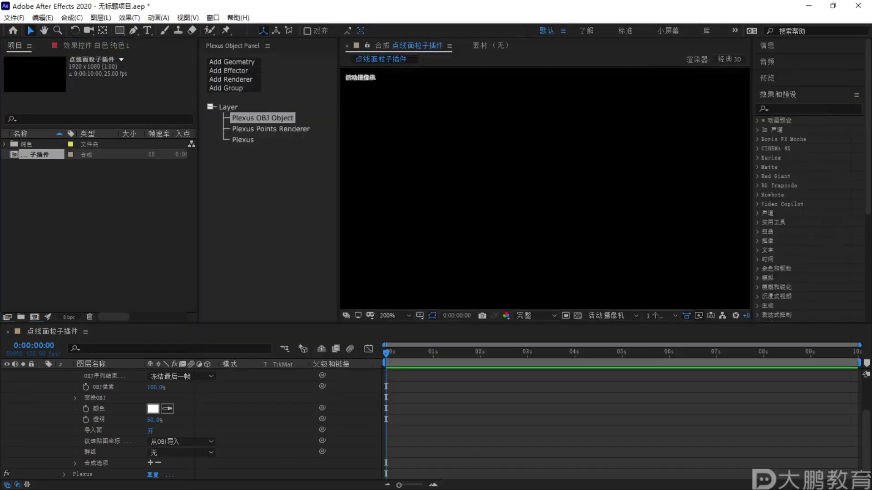
key(alt+Tab)
drag(407, 203, 121, 191)
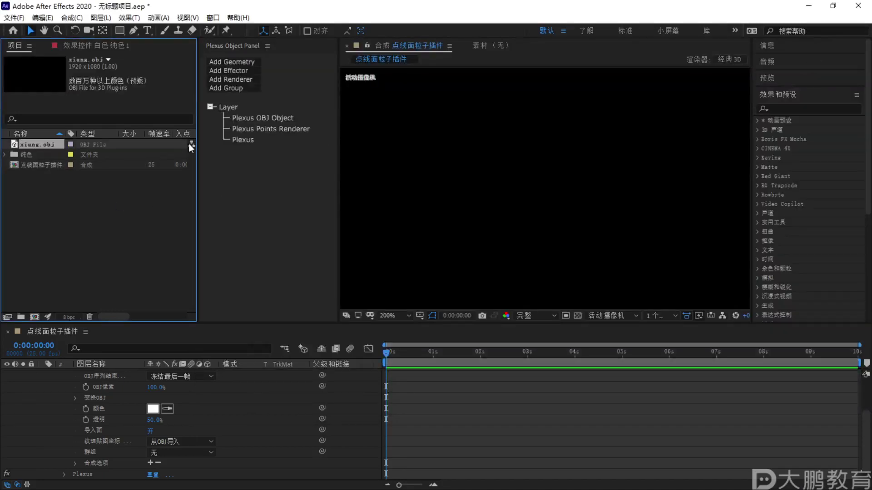
scroll(25, 378, up, 3)
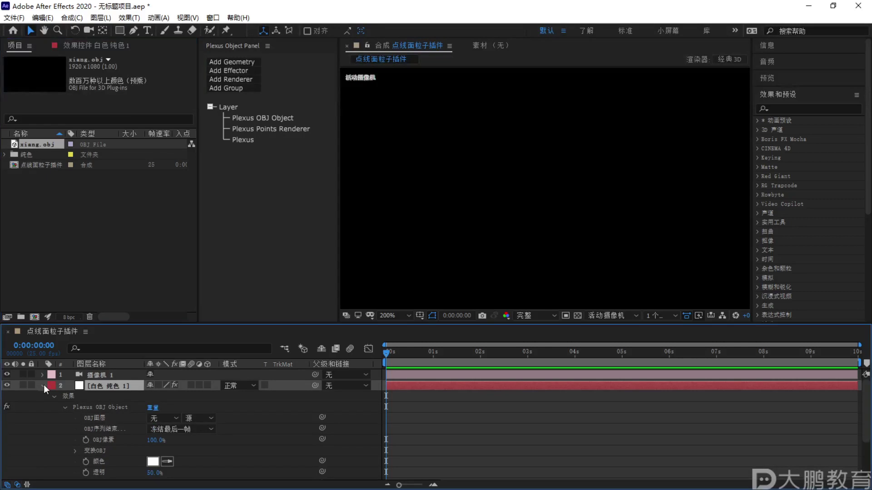
click(43, 386)
drag(47, 146, 116, 378)
right_click(112, 380)
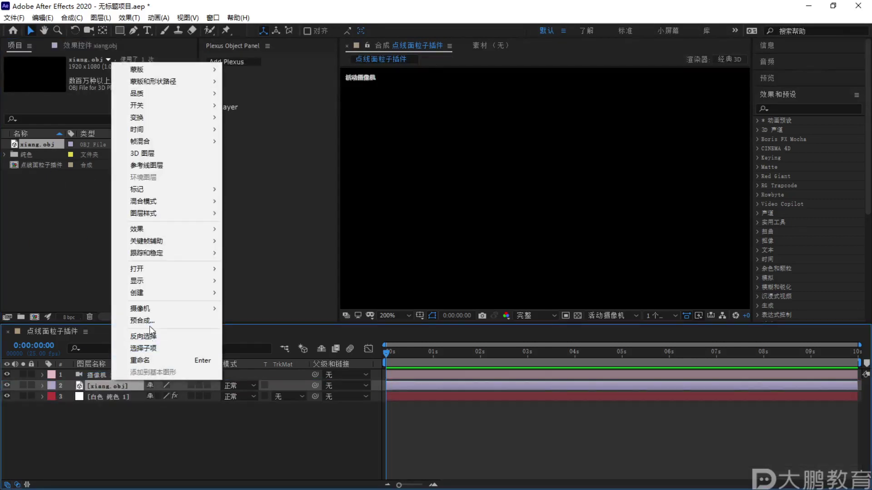
click(142, 321)
click(423, 251)
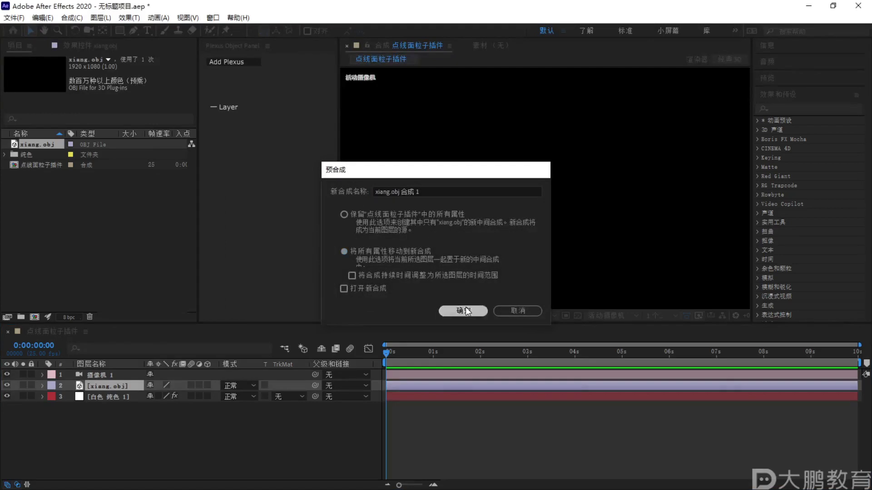
click(463, 312)
Set the white solid's Plexus OBJ Layer to the xiang.obj 合成 1 precomp
click(89, 399)
click(88, 43)
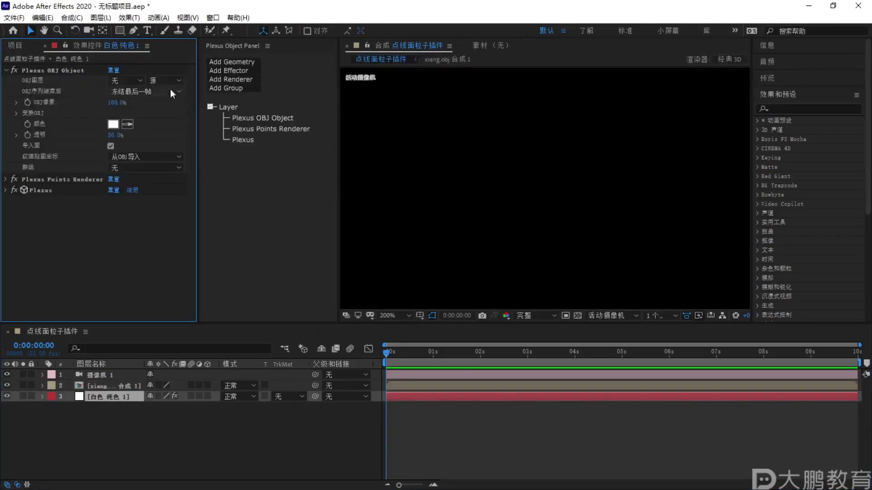
click(128, 80)
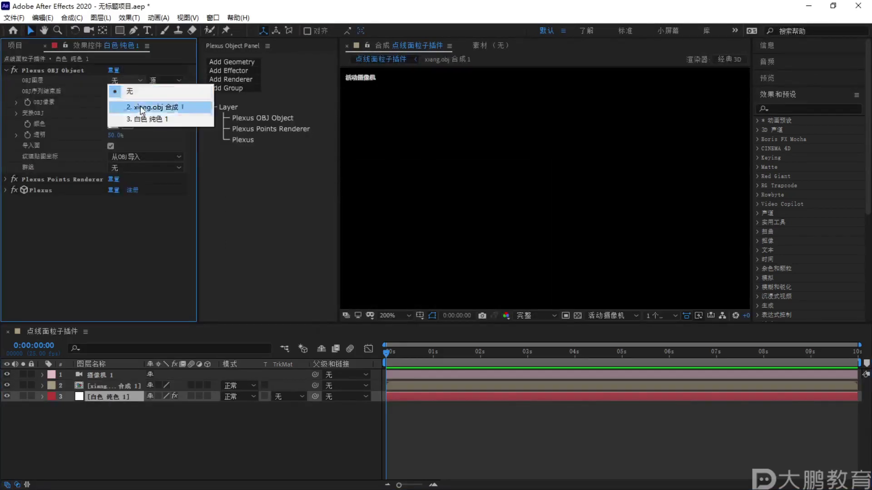
click(136, 105)
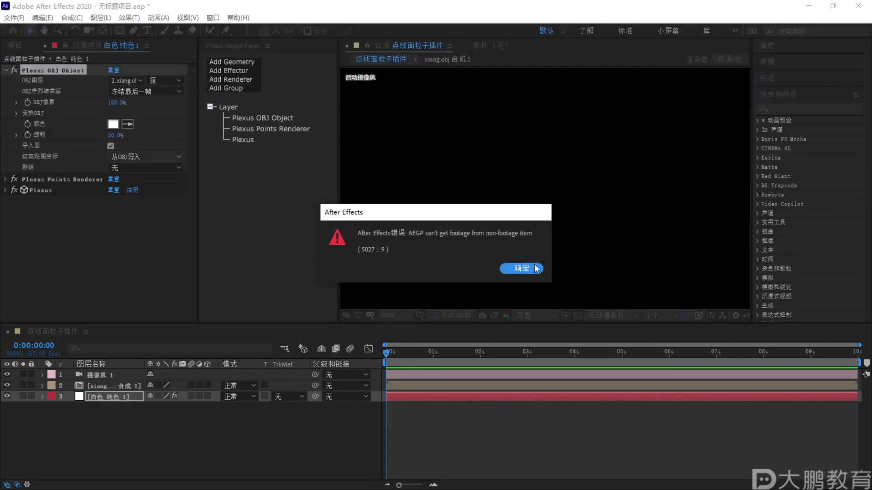
key(F2)
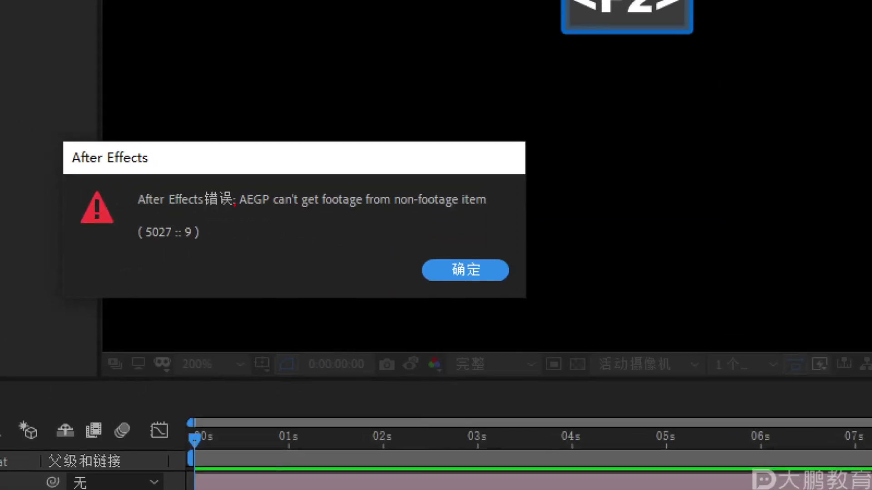
mouse_move(235, 206)
mouse_down()
mouse_move(541, 210)
mouse_move(402, 173)
mouse_move(280, 186)
mouse_up()
key(Escape)
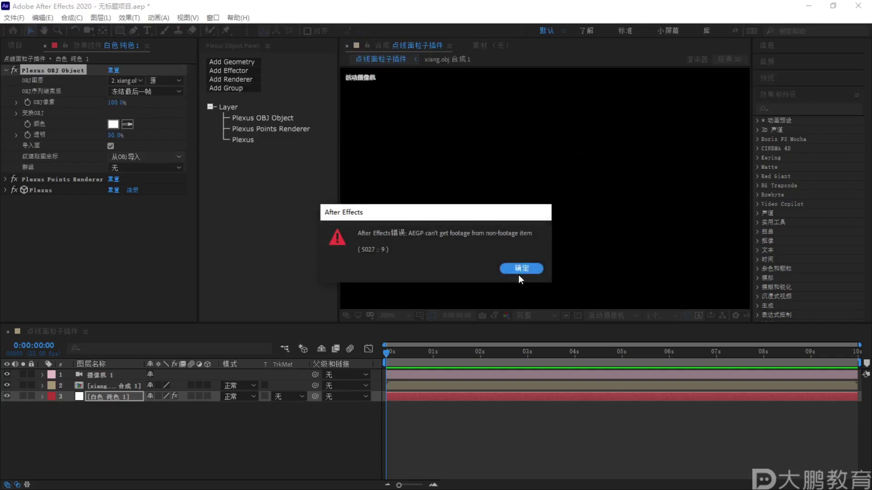
Dismiss the repeated AEGP error messages and select the xiang.obj 合成 1 precomp layer
click(528, 265)
click(529, 269)
click(529, 269)
click(529, 269)
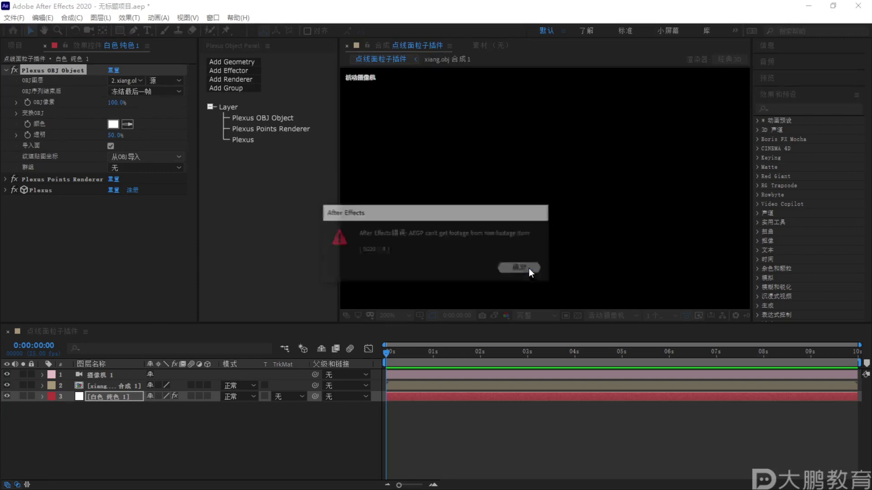
click(543, 270)
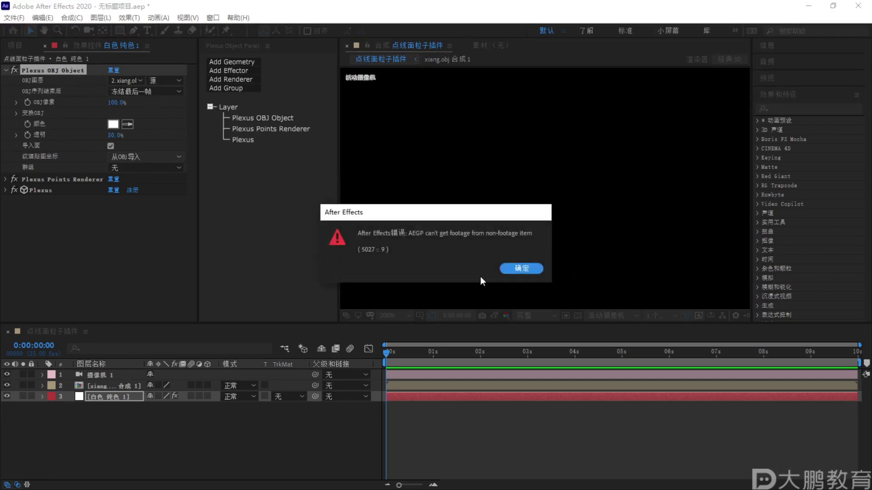
click(521, 268)
click(113, 382)
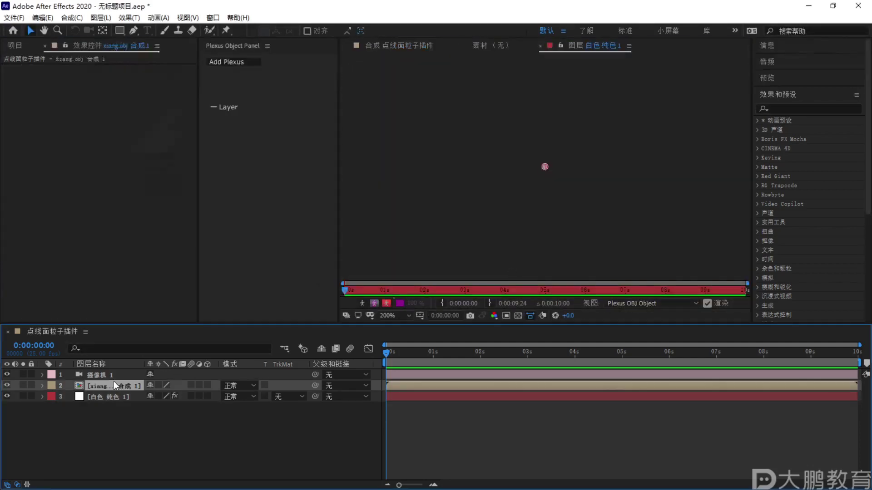
Delete the precomp layer and add the raw xiang.obj file to the timeline
key(Delete)
click(380, 45)
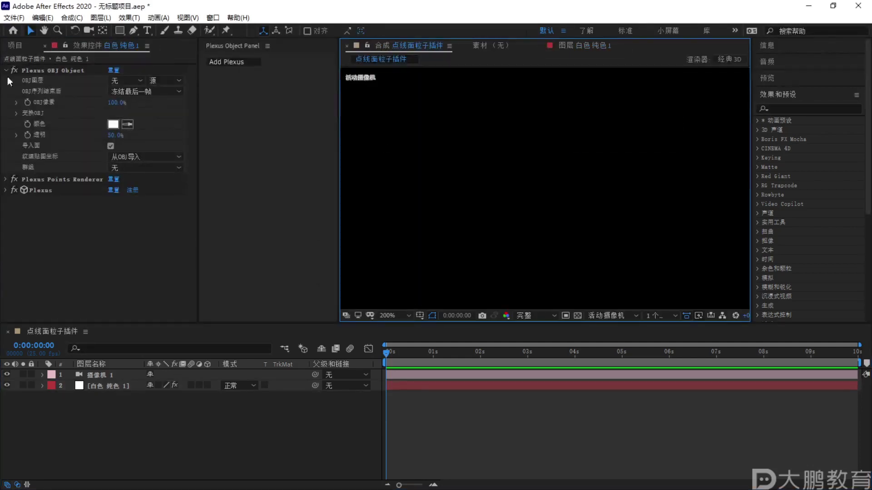
click(14, 45)
drag(44, 152, 92, 385)
Set the white solid's Plexus OBJ Layer to the xiang.obj layer
click(108, 396)
click(105, 47)
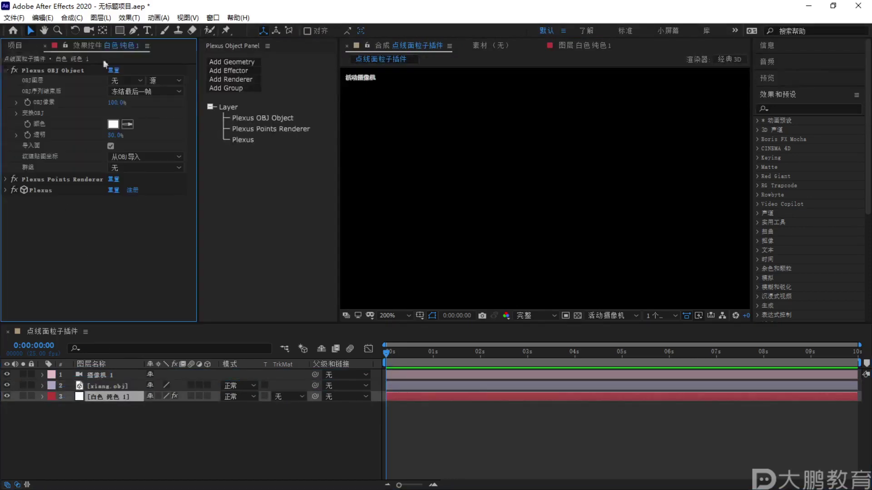
click(132, 80)
click(134, 106)
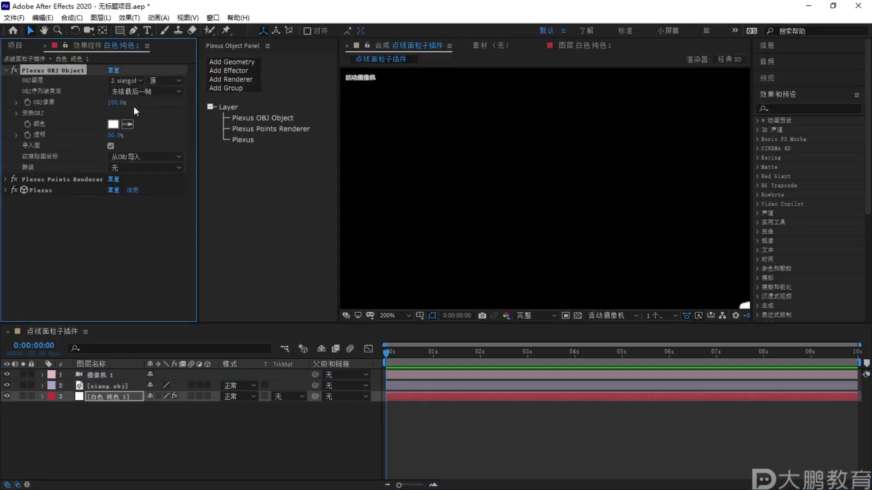
Frame the model in the viewer and lower OBJ Pixels to 28%
drag(605, 212, 512, 101)
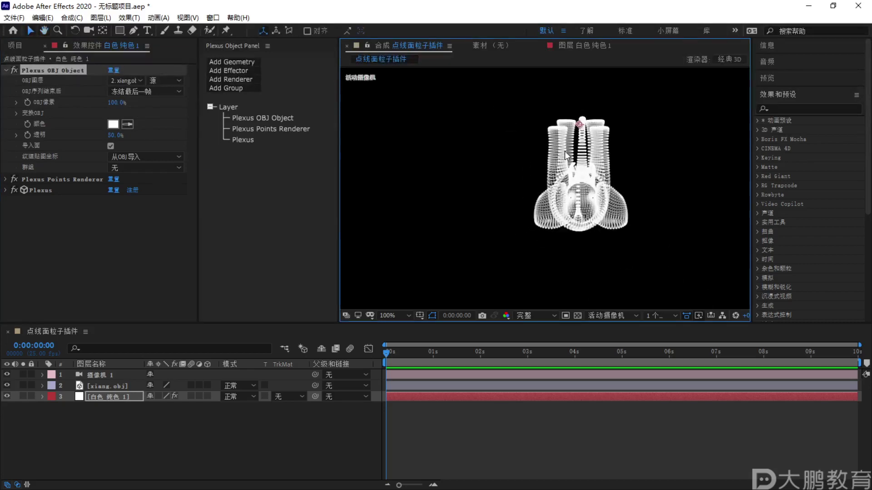
scroll(565, 152, down, 1)
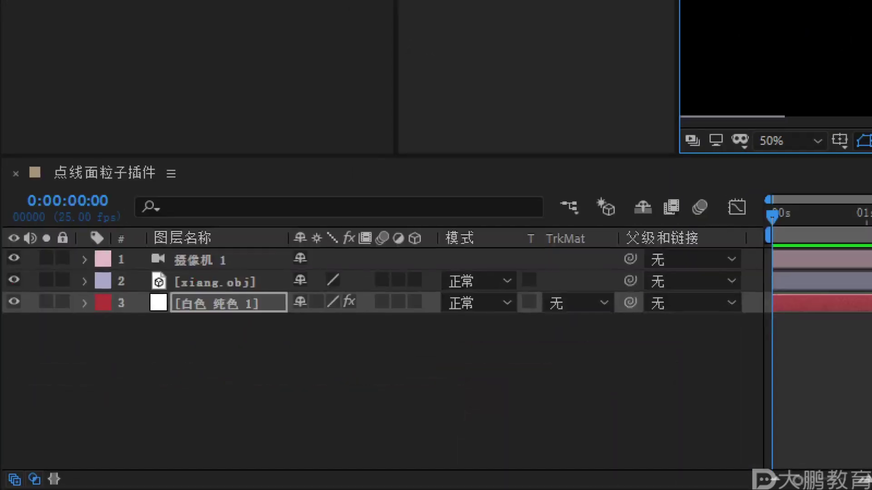
mouse_move(7, 289)
mouse_down()
mouse_move(322, 290)
mouse_move(103, 260)
mouse_move(6, 291)
mouse_up()
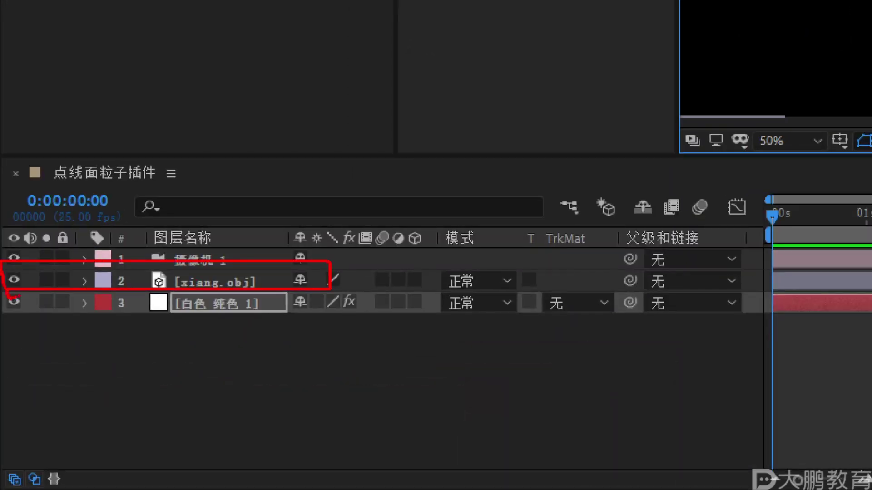
key(Escape)
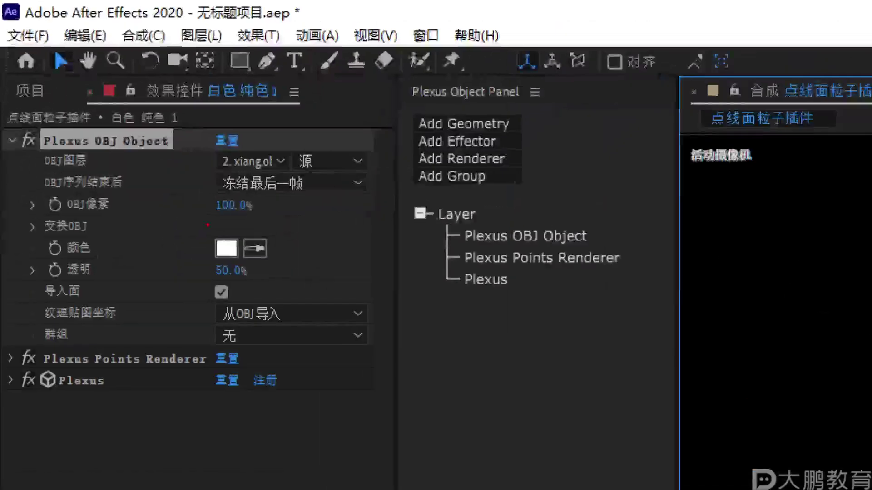
key(Escape)
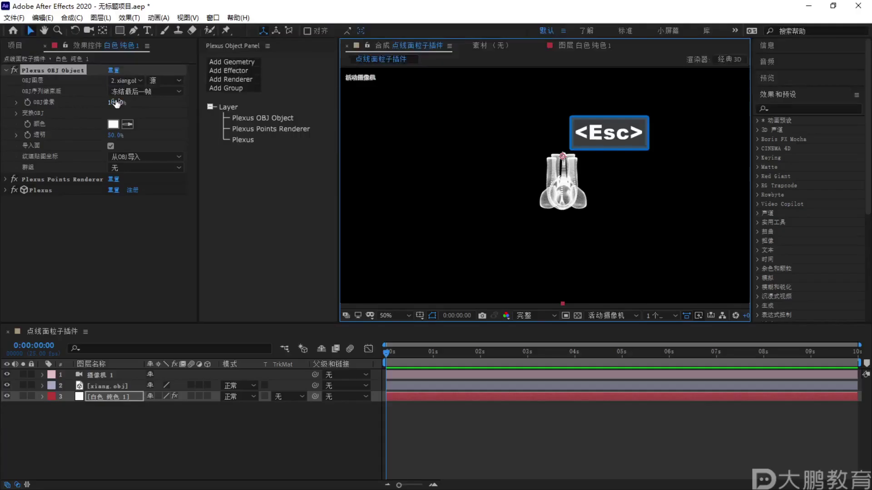
drag(117, 103, 84, 105)
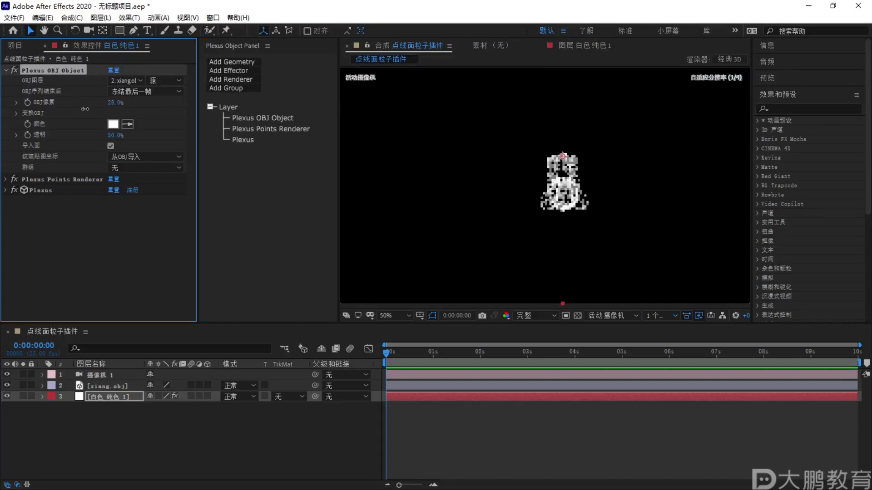
Set OBJ Pixels back to 100%
scroll(586, 196, up, 1)
key(F2)
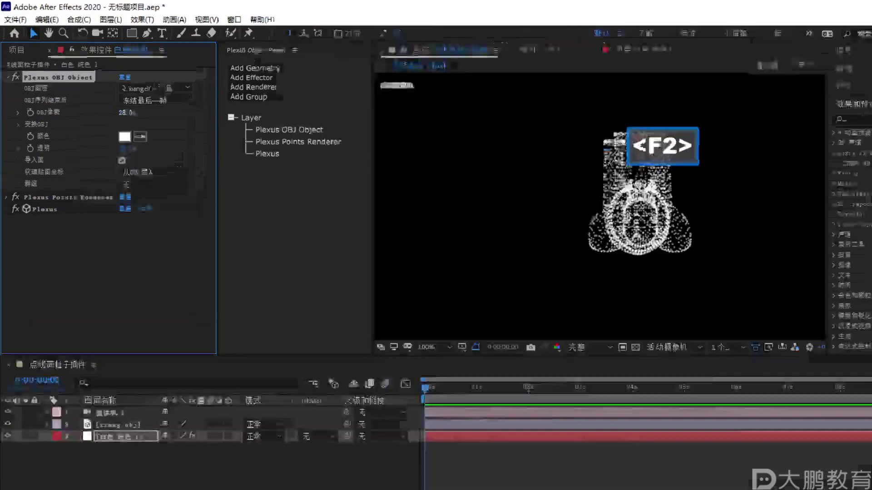
drag(145, 245, 99, 169)
key(Escape)
click(229, 205)
text(110)
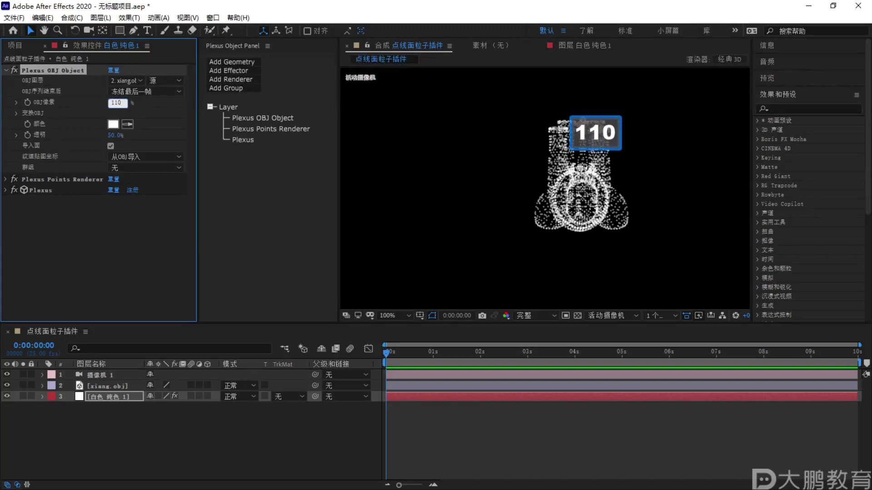
key(BackSpace)
key(BackSpace)
key(BackSpace)
text(100)
key(Return)
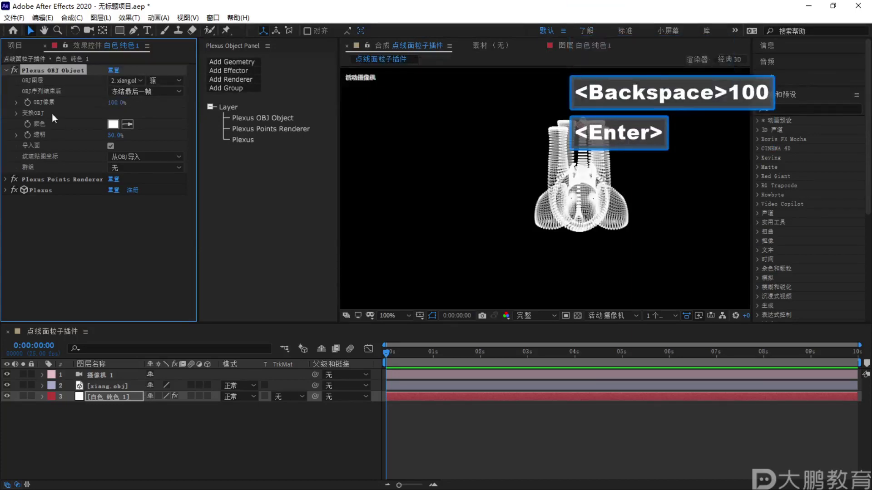
Expand Transform OBJ and shift the model right to OBJ XY Position X 988
click(16, 112)
key(F2)
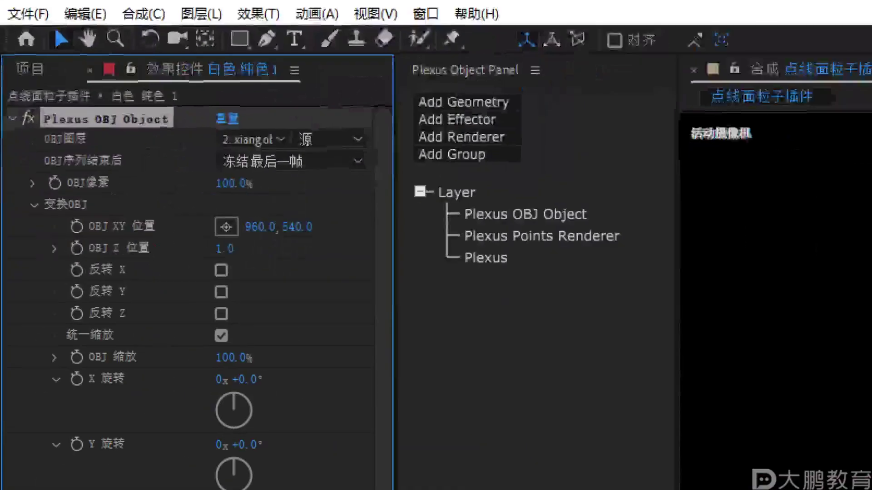
key(Escape)
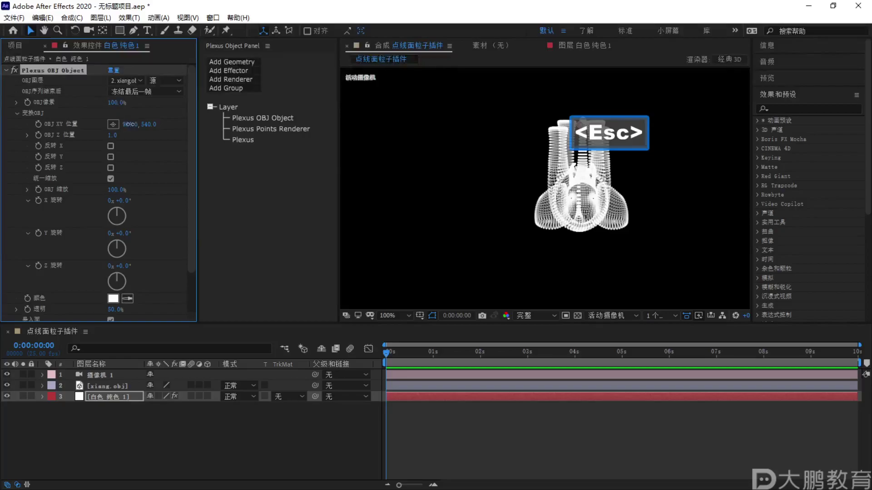
mouse_move(129, 124)
mouse_down()
mouse_move(156, 129)
mouse_move(131, 130)
mouse_move(27, 168)
mouse_move(55, 176)
mouse_move(129, 134)
mouse_up()
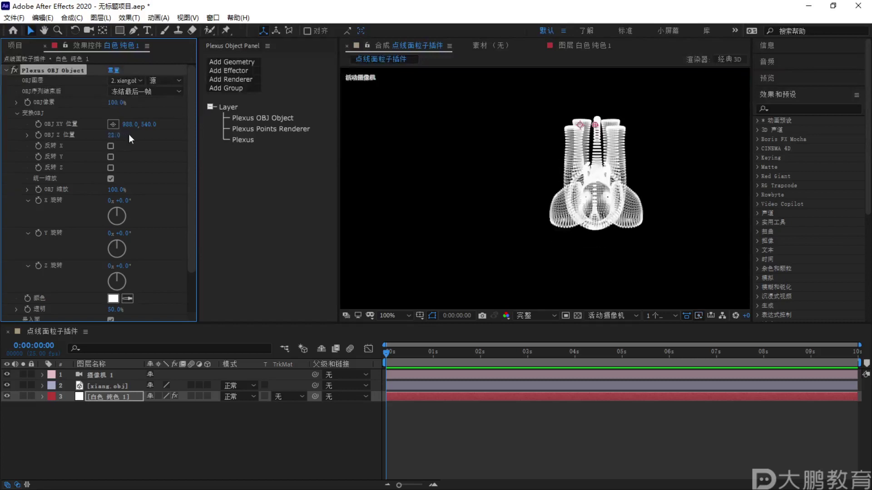
Check Flip Y and move the model lower to OBJ XY Position Y 639
click(110, 156)
scroll(526, 148, down, 1)
drag(541, 134, 541, 181)
scroll(595, 131, down, 2)
scroll(574, 173, up, 2)
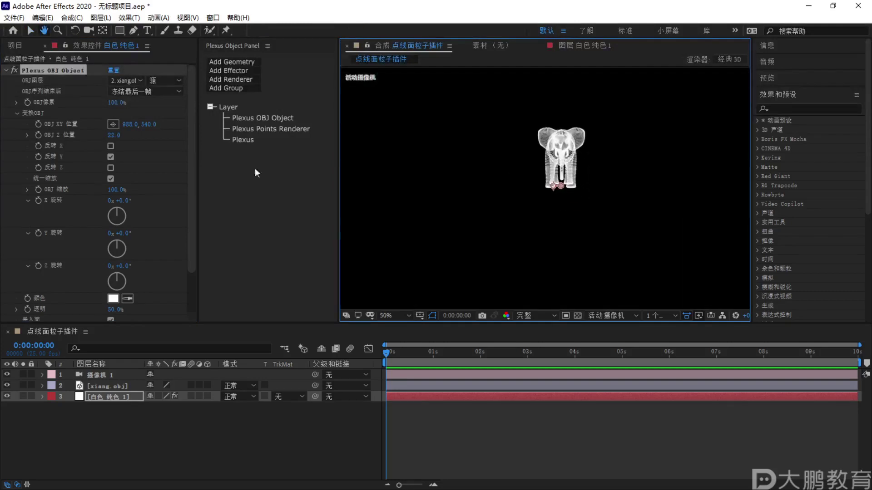
drag(149, 124, 206, 114)
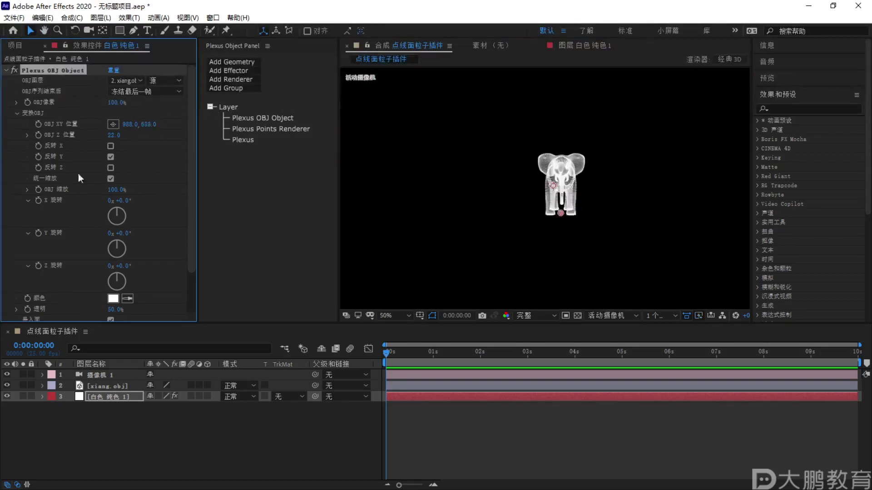
Scale the elephant model up to 280% OBJ Scale
drag(116, 197, 148, 196)
scroll(565, 158, down, 4)
click(557, 191)
scroll(557, 192, up, 2)
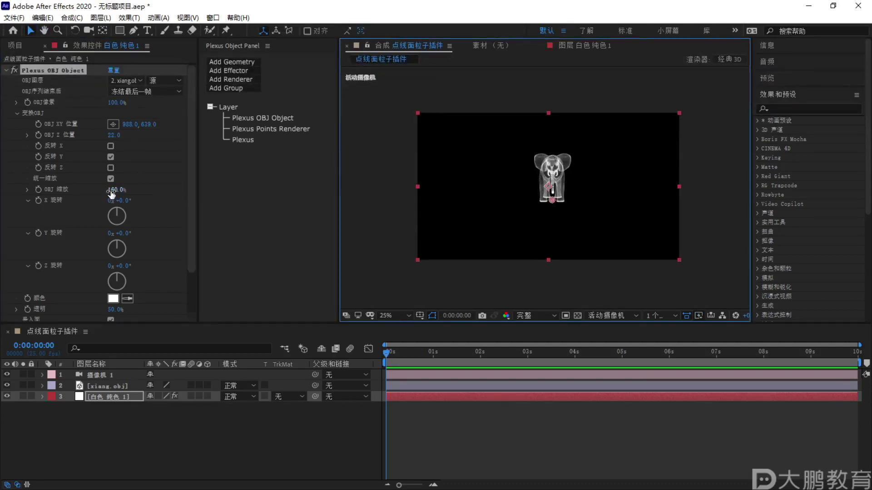
drag(111, 195, 144, 196)
drag(121, 189, 103, 194)
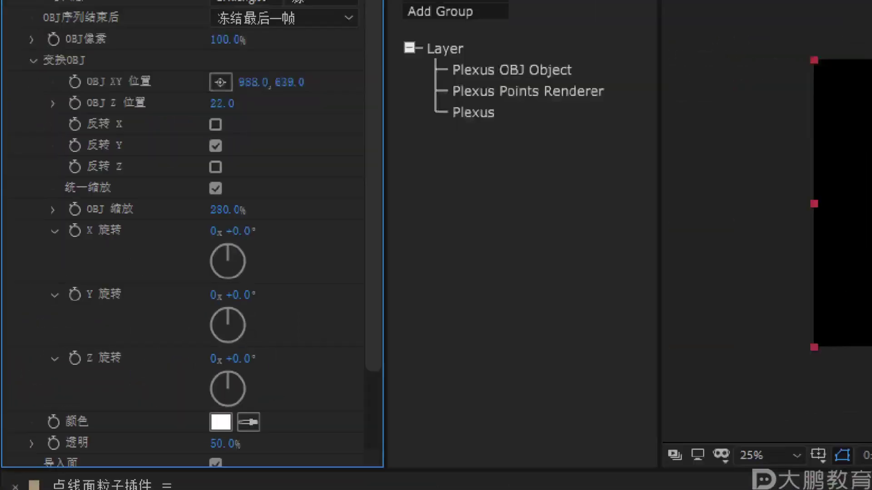
drag(271, 158, 174, 215)
drag(172, 180, 248, 224)
key(Escape)
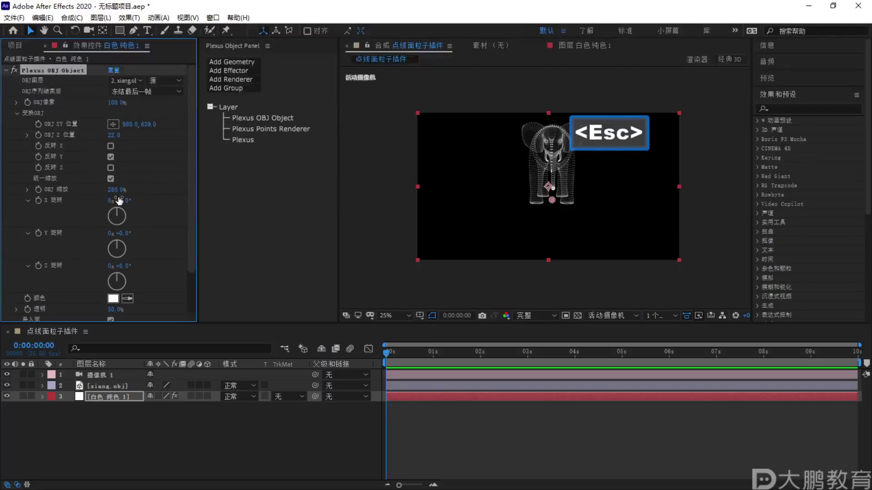
Turn the X and Y Rotation dials to show the elephant at a three-quarter angle
mouse_move(124, 214)
mouse_down()
mouse_move(124, 232)
mouse_move(71, 238)
mouse_move(117, 216)
mouse_up()
drag(122, 247, 126, 288)
scroll(109, 225, down, 1)
scroll(109, 224, down, 2)
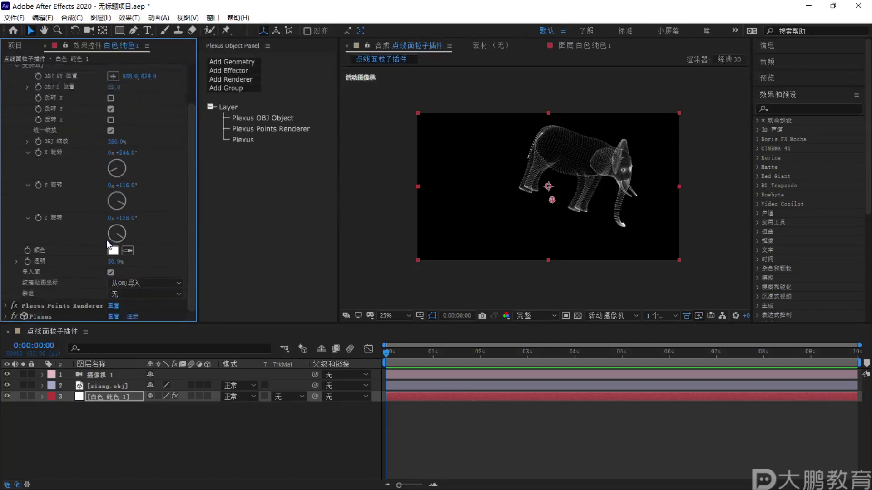
key(F2)
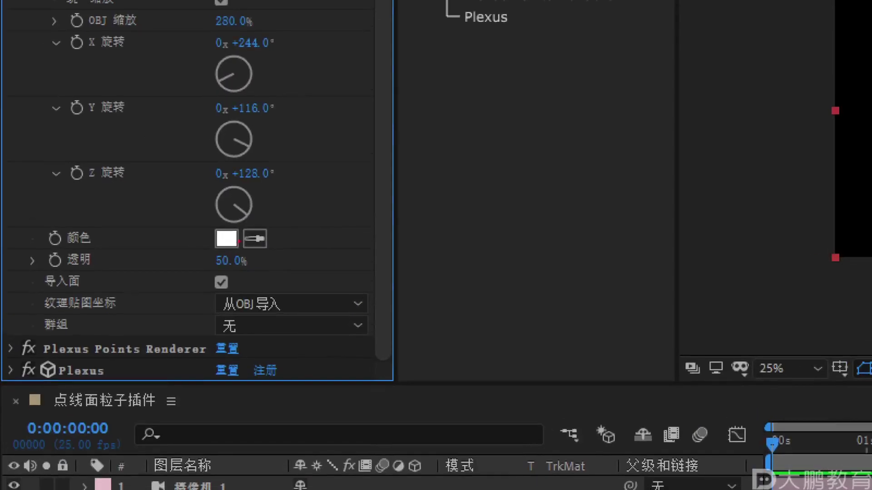
Set the Plexus OBJ Object colour swatch to green and collapse Transform OBJ
key(Escape)
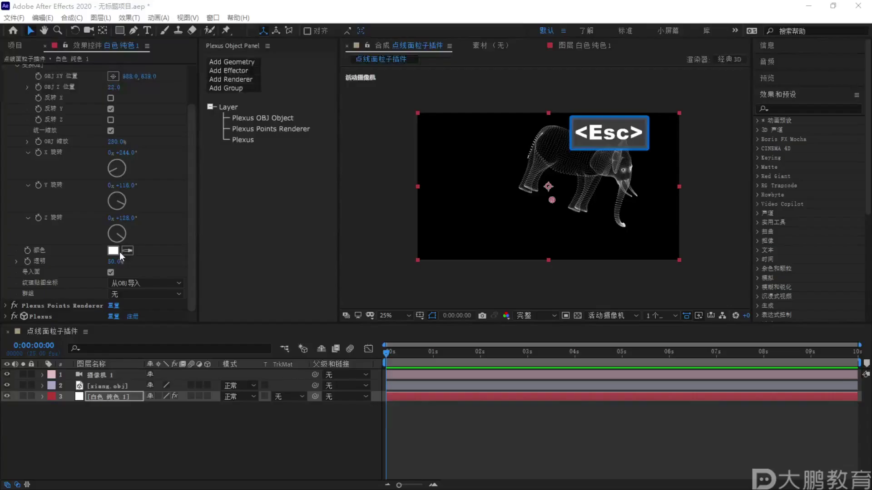
click(227, 239)
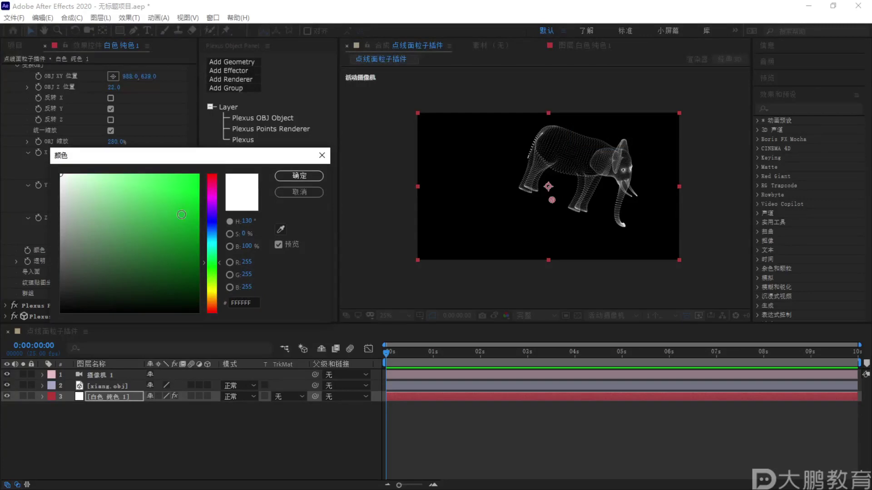
click(186, 228)
click(300, 177)
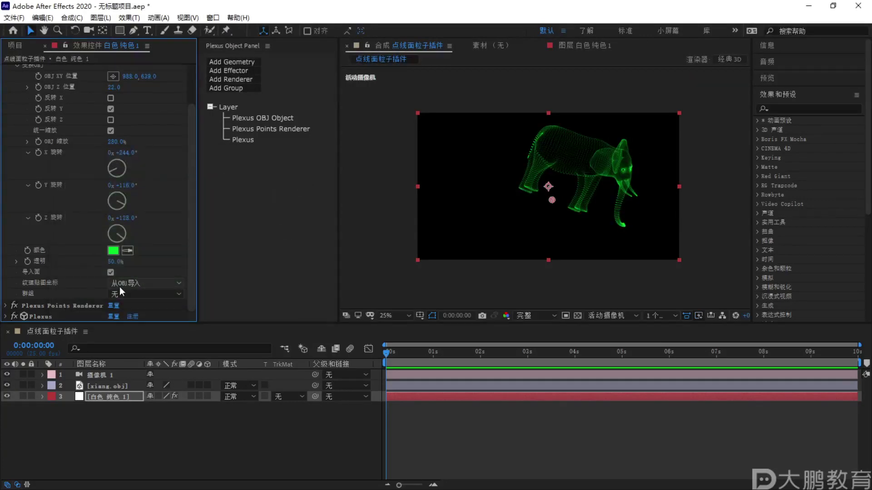
scroll(99, 226, up, 2)
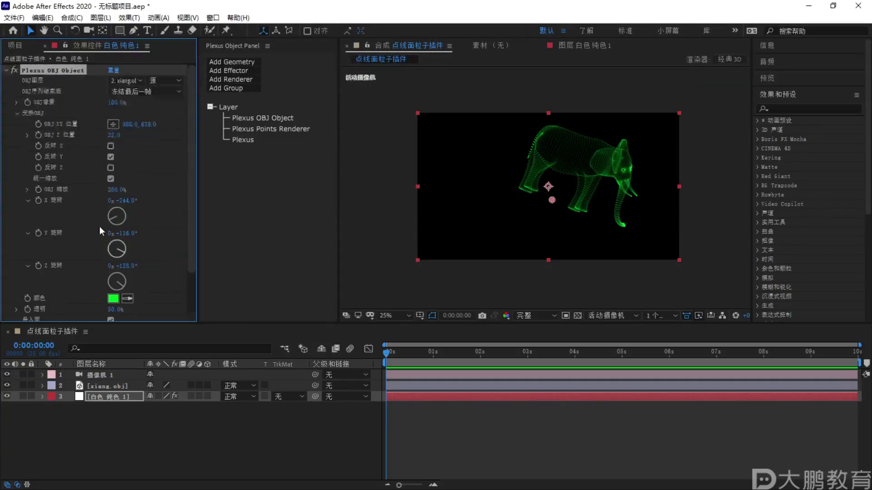
click(16, 113)
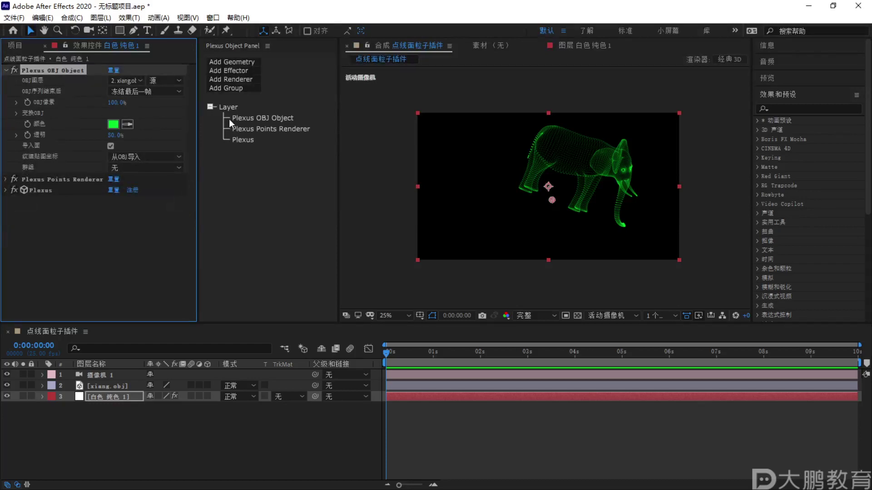
Set the Plexus Points Renderer point size to 3.30
click(266, 128)
scroll(636, 143, up, 4)
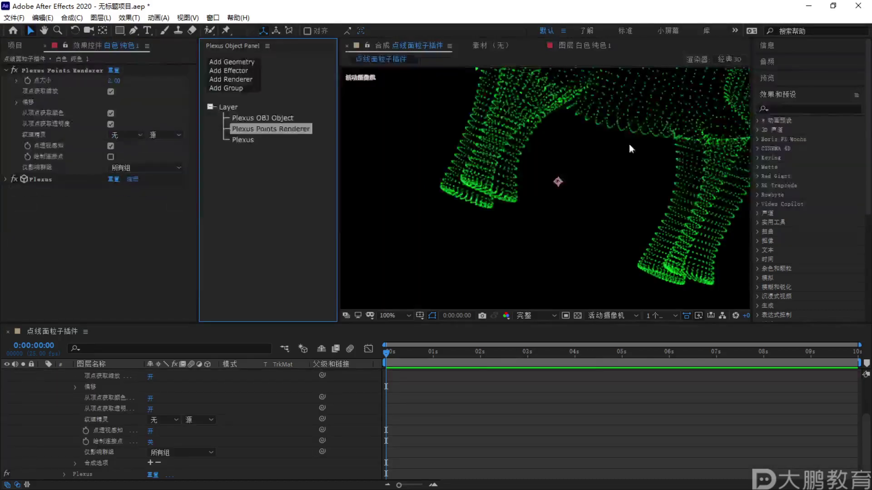
key(F2)
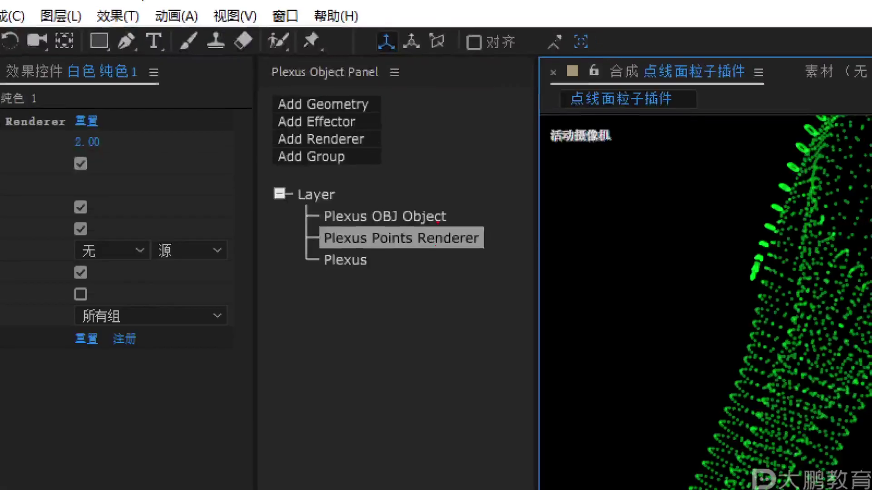
key(Escape)
drag(114, 82, 130, 82)
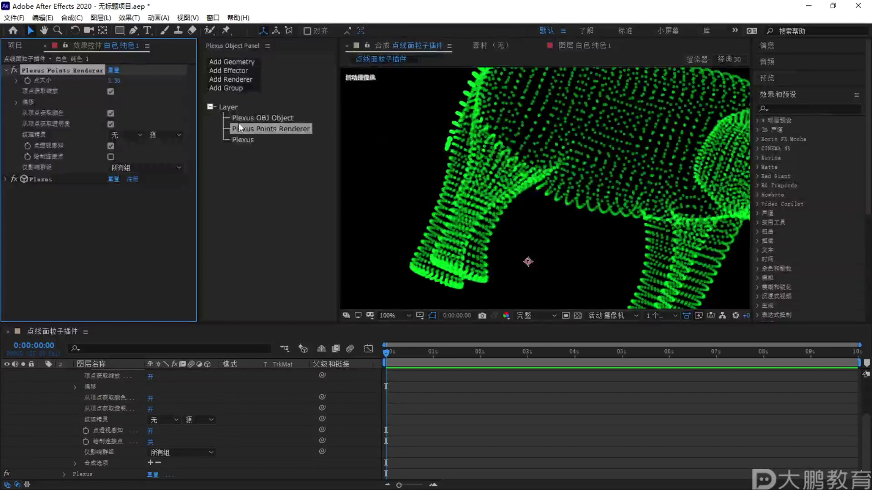
click(263, 119)
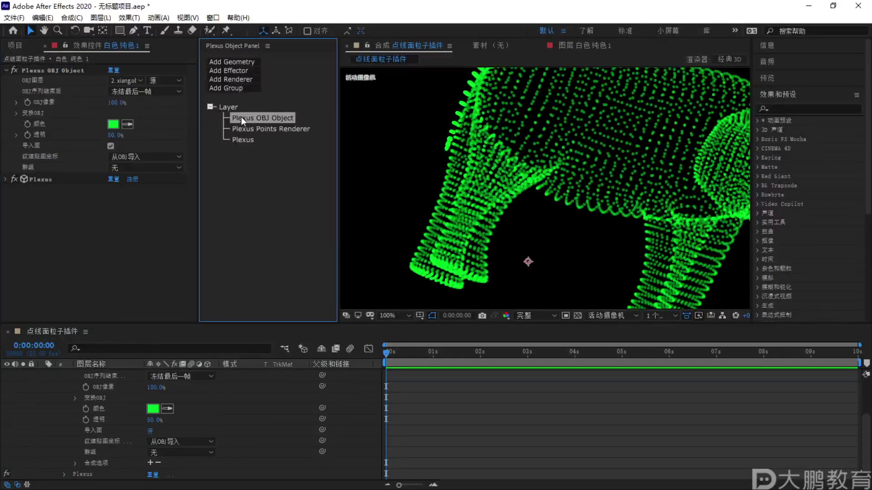
Test OBJ Pixels at a coarser density, restore 100%, and delete the Plexus OBJ Object
click(239, 129)
click(267, 119)
click(120, 106)
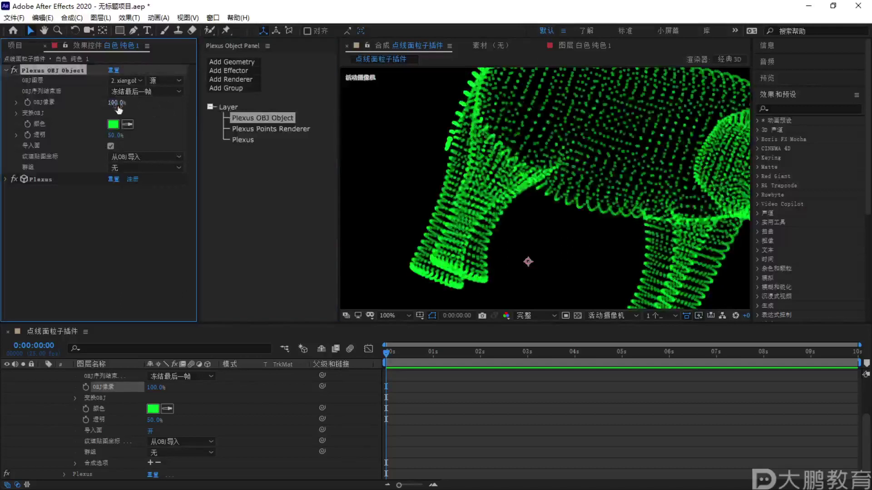
drag(119, 103, 159, 107)
click(254, 115)
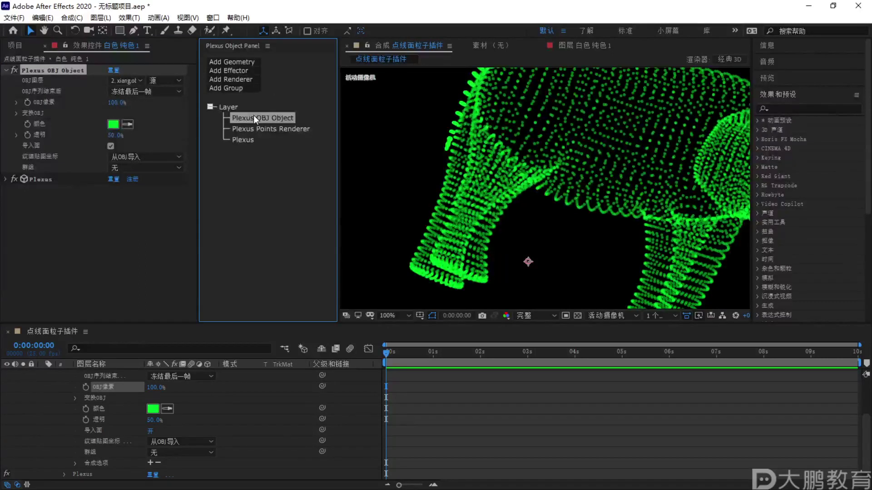
key(Delete)
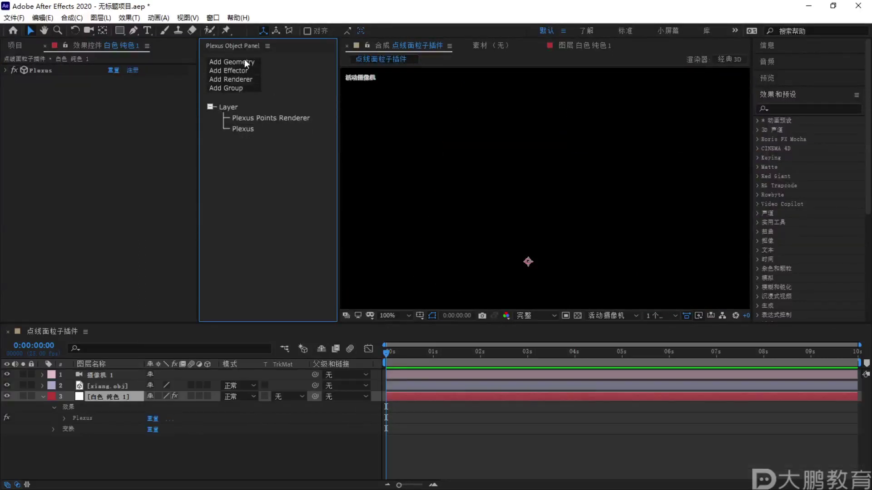
Add a Paths geometry object through the Plexus Object Panel's Add Geometry list
key(ctrl+1)
click(419, 81)
mouse_move(419, 82)
mouse_down()
mouse_move(411, 77)
mouse_move(382, 92)
mouse_move(314, 82)
mouse_up()
drag(336, 117, 339, 127)
click(346, 119)
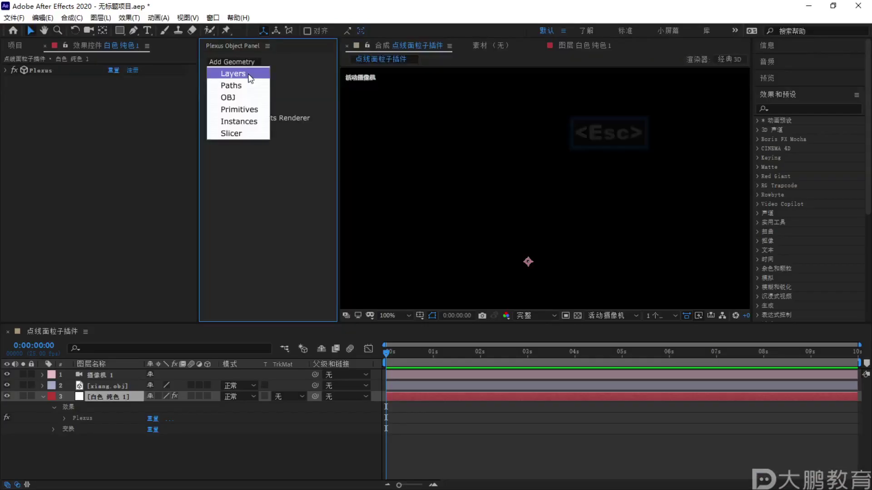
click(246, 85)
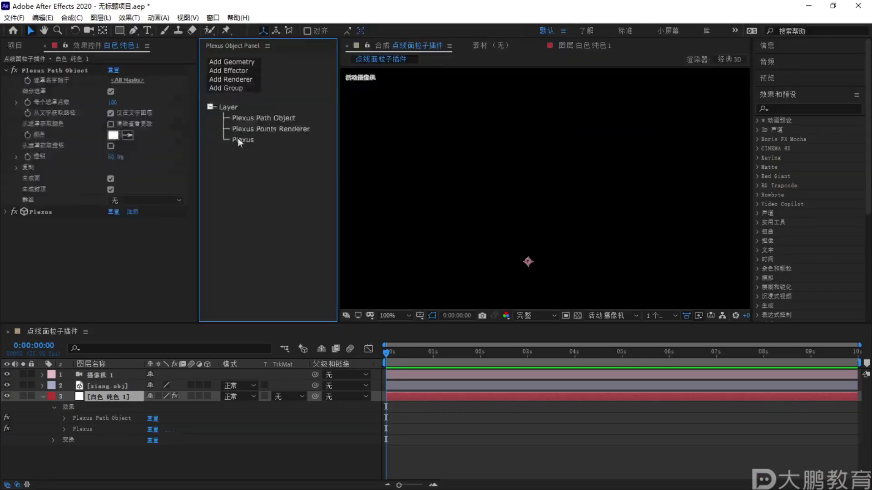
key(alt+Tab)
drag(451, 255, 451, 160)
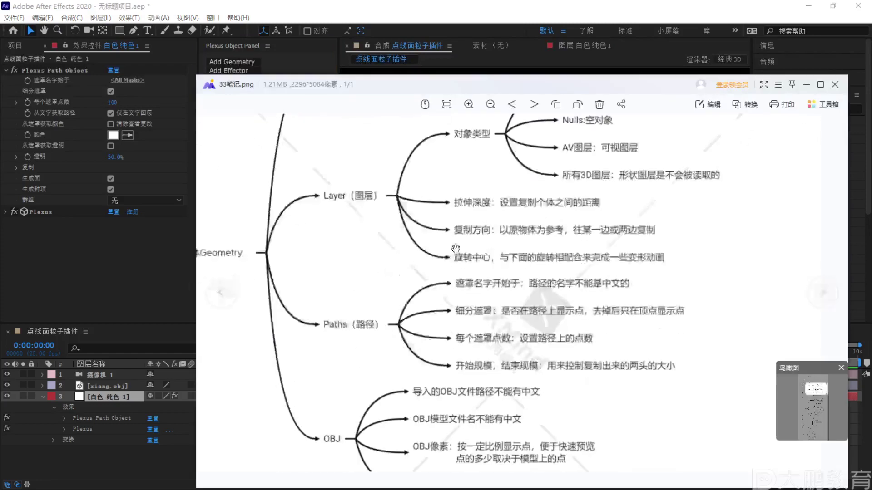
drag(436, 340, 432, 302)
scroll(431, 302, down, 3)
scroll(464, 280, up, 1)
key(F2)
key(Escape)
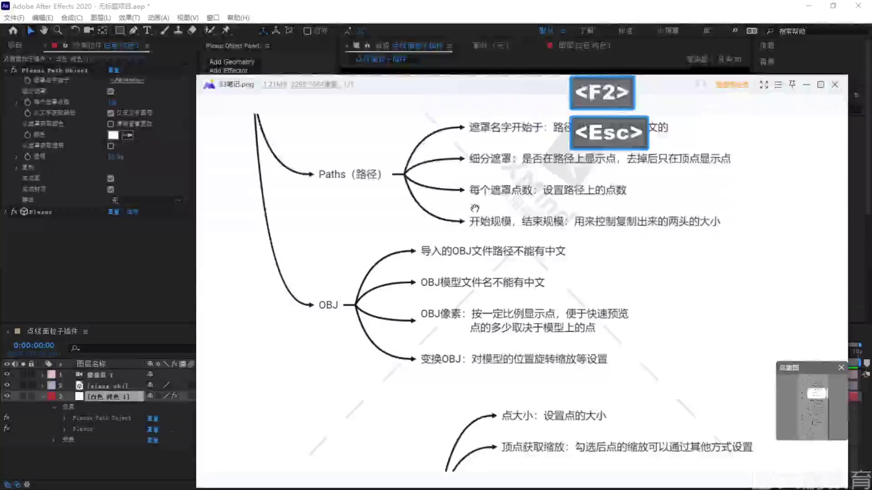
drag(518, 220, 504, 255)
key(F1)
mouse_move(380, 211)
mouse_down()
mouse_move(312, 201)
mouse_move(376, 241)
mouse_move(279, 210)
mouse_up()
key(Escape)
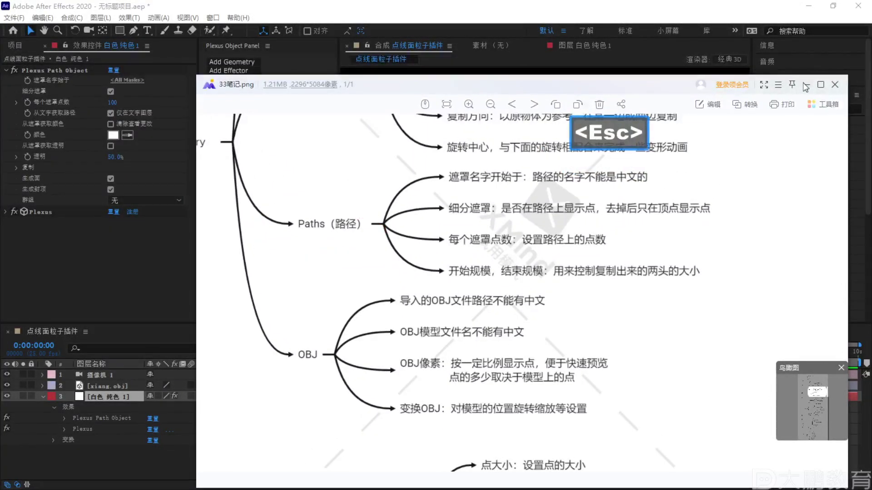
drag(512, 245, 542, 249)
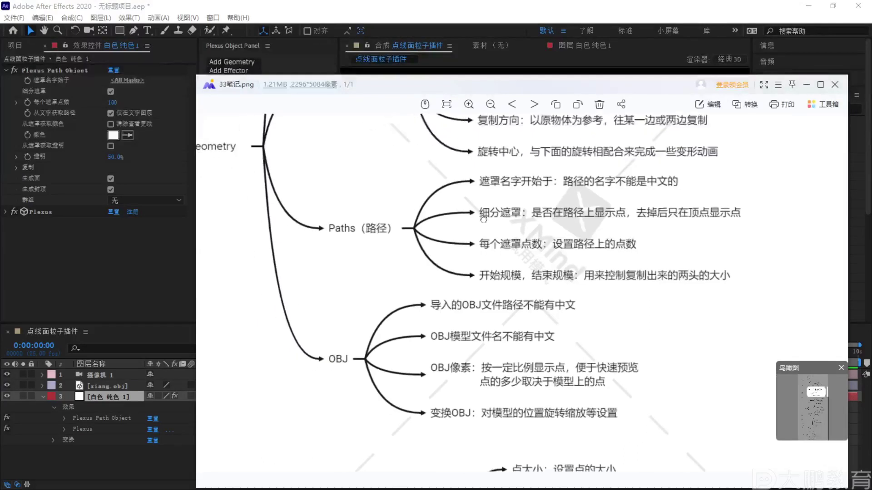
key(F1)
mouse_move(364, 324)
mouse_down()
mouse_move(277, 401)
mouse_move(657, 331)
mouse_move(395, 296)
mouse_up()
drag(645, 326, 527, 356)
key(Escape)
key(F1)
mouse_move(432, 203)
mouse_down()
mouse_move(306, 209)
mouse_move(485, 222)
mouse_up()
key(Escape)
key(Escape)
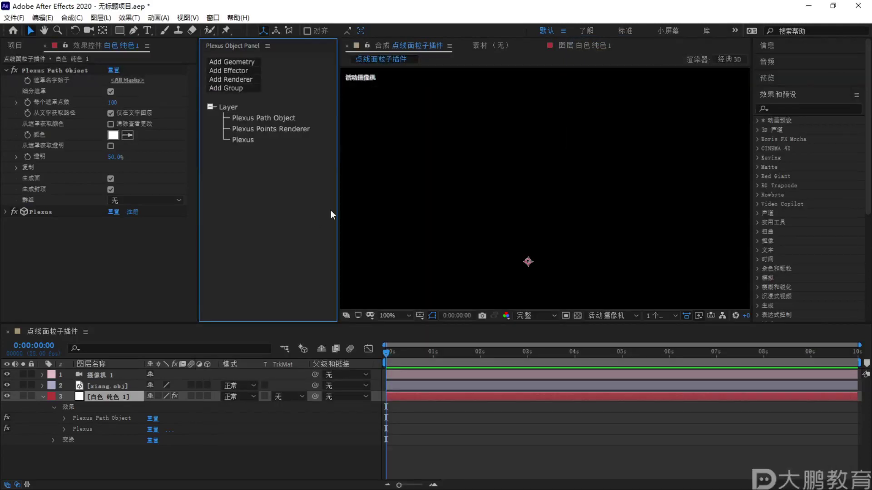
Show the Plexus Path Object properties and delete the xiang.obj layer
key(F1)
drag(288, 171, 294, 175)
drag(368, 134, 323, 293)
drag(380, 278, 375, 316)
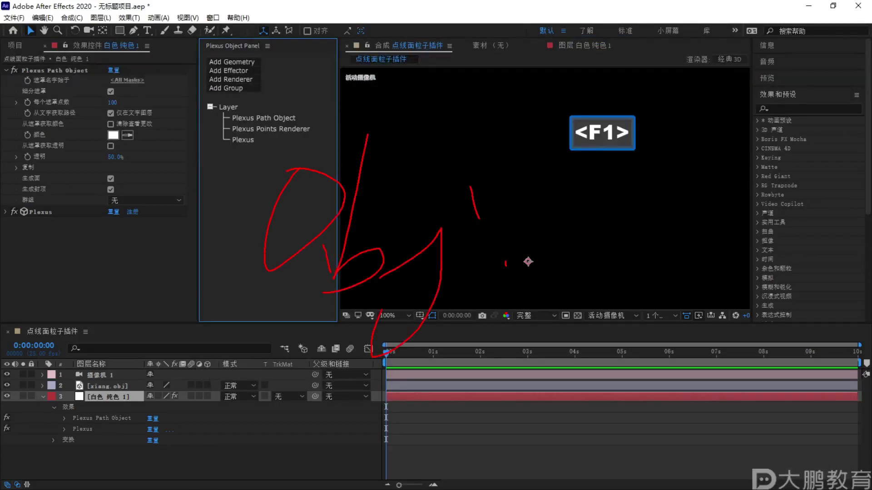
key(Escape)
click(282, 117)
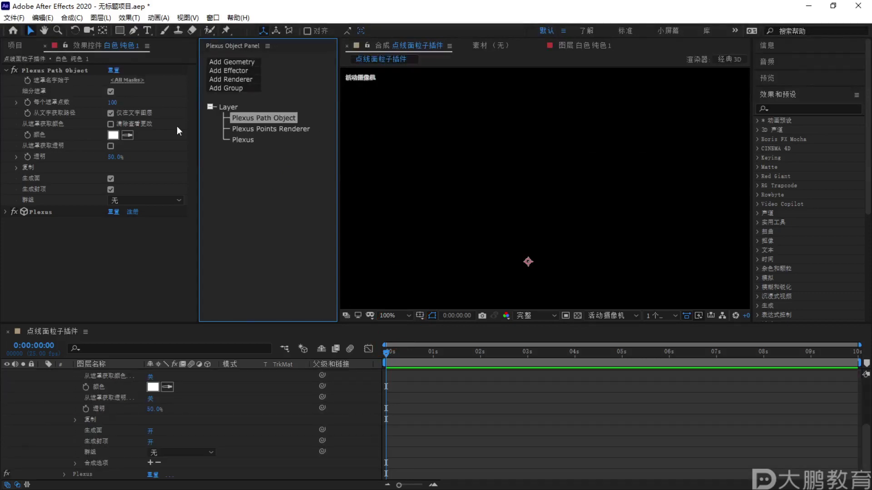
scroll(32, 421, up, 5)
click(43, 397)
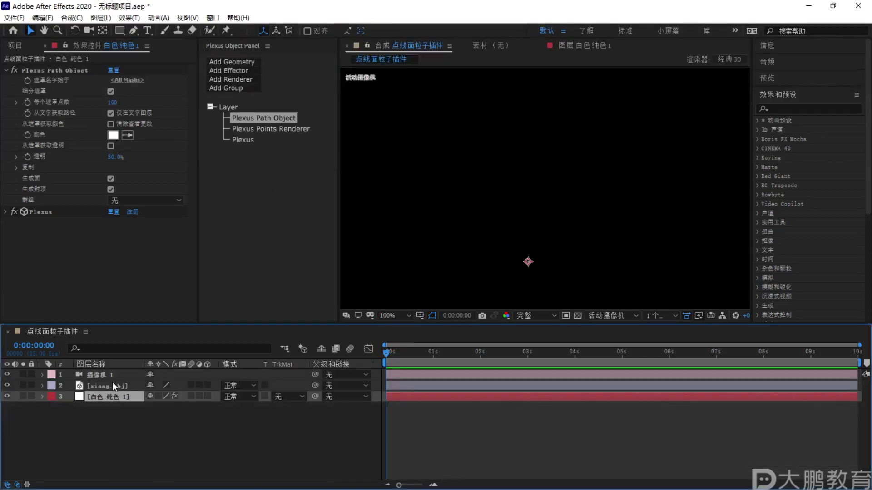
click(111, 386)
key(Delete)
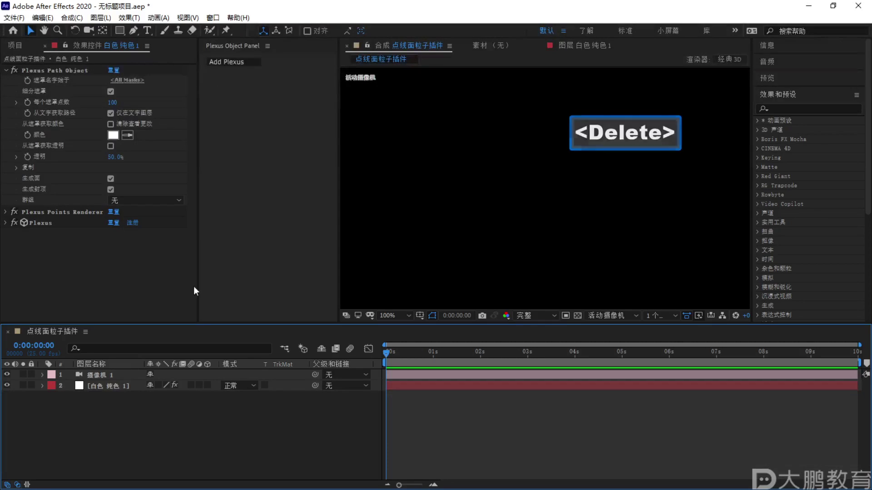
Inspect the camera and white solid layers, marking up the Plexus setup on screen
click(114, 376)
click(111, 386)
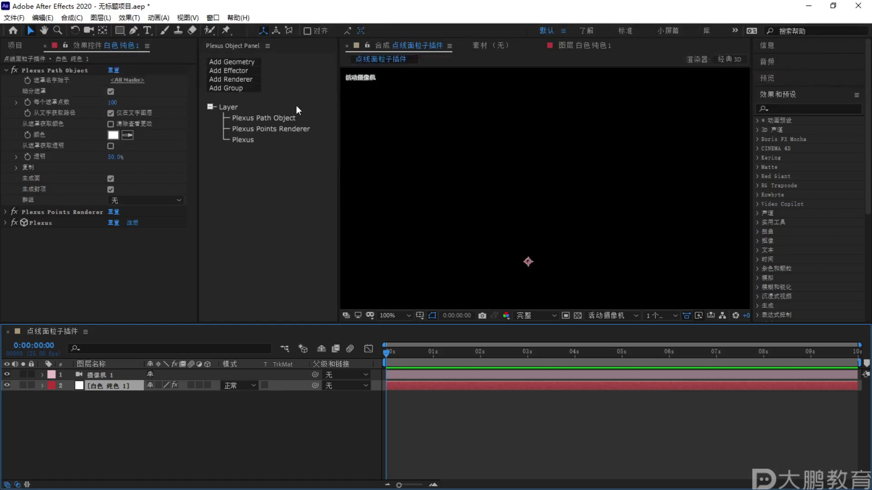
click(112, 413)
key(F1)
mouse_move(248, 127)
mouse_down()
mouse_move(225, 141)
mouse_move(267, 207)
mouse_up()
key(Escape)
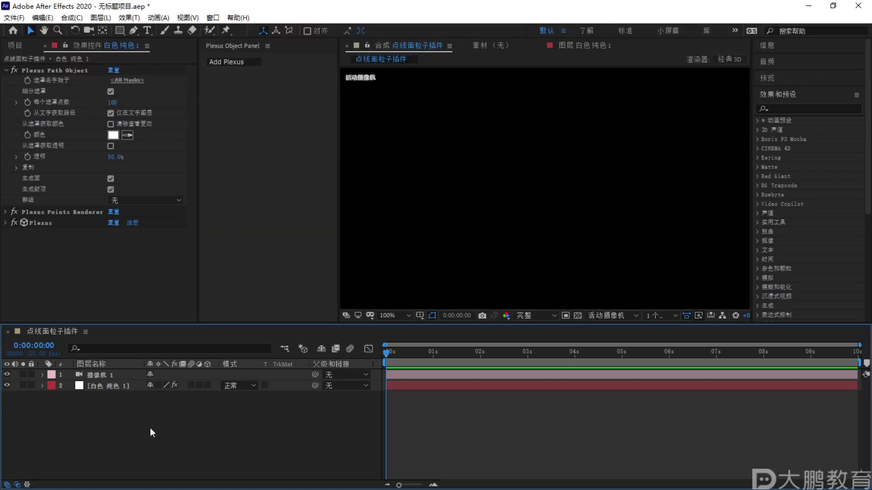
key(F1)
drag(253, 108, 257, 209)
drag(255, 71, 381, 182)
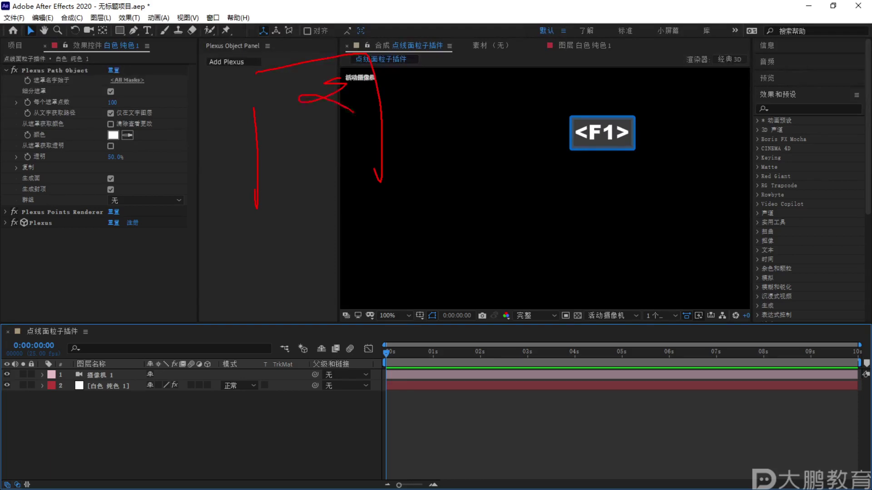
key(Escape)
mouse_move(277, 131)
mouse_down()
mouse_move(265, 168)
mouse_move(293, 112)
mouse_up()
drag(353, 96, 340, 179)
drag(416, 156, 388, 209)
drag(413, 118, 420, 133)
key(Escape)
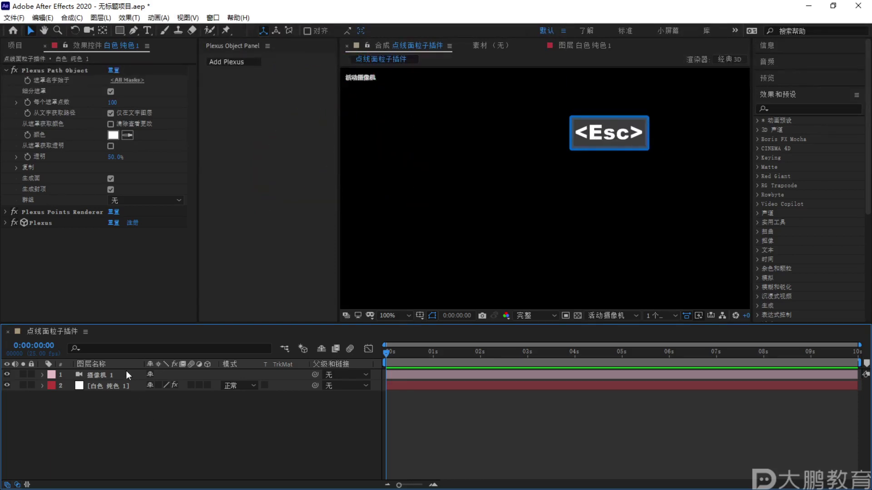
Reselect the white solid, pick its Plexus Path Object, and collapse the layer properties
click(103, 383)
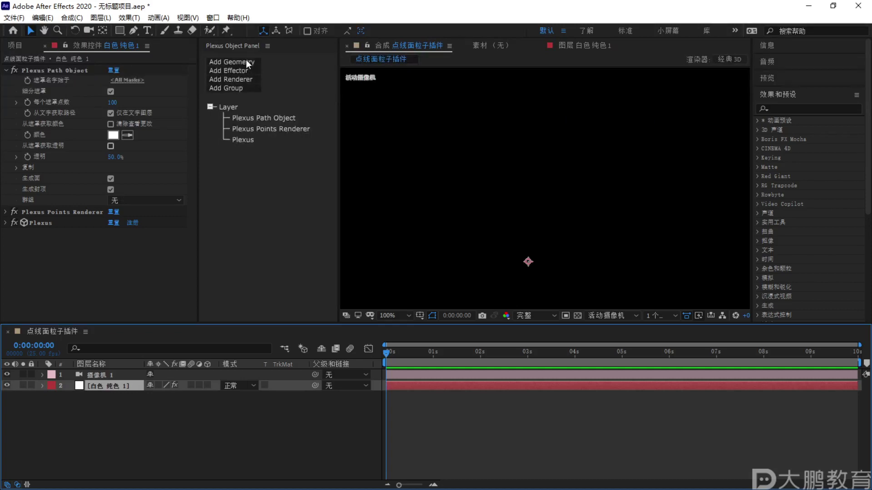
click(258, 114)
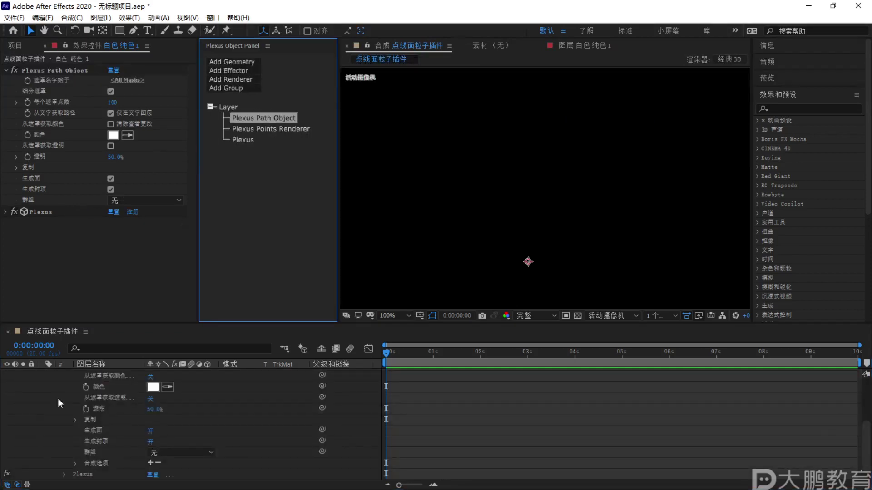
scroll(50, 399, up, 5)
click(42, 385)
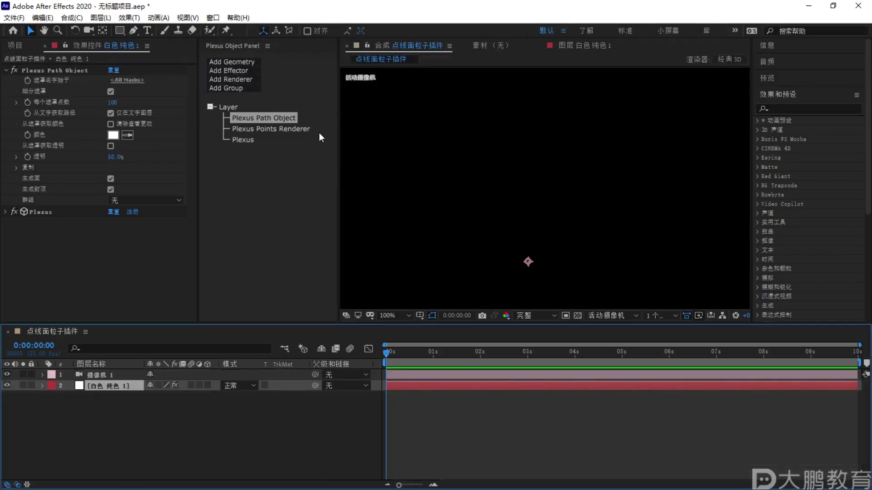
key(F1)
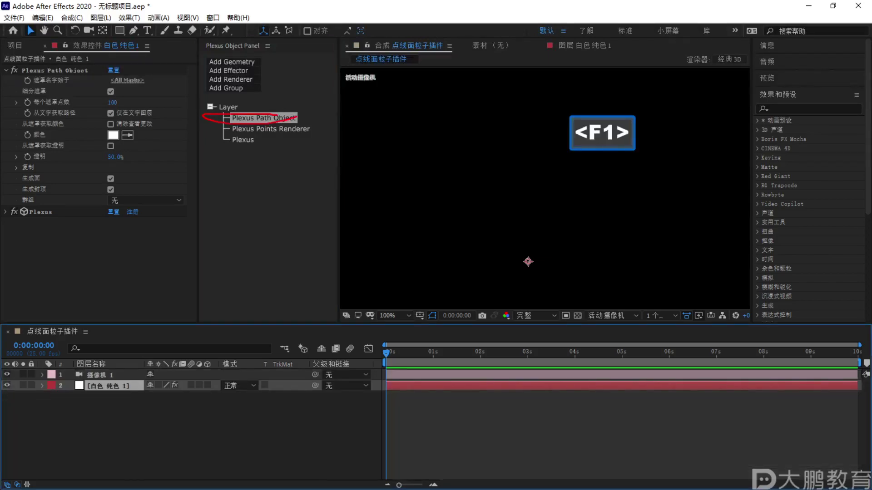
key(Escape)
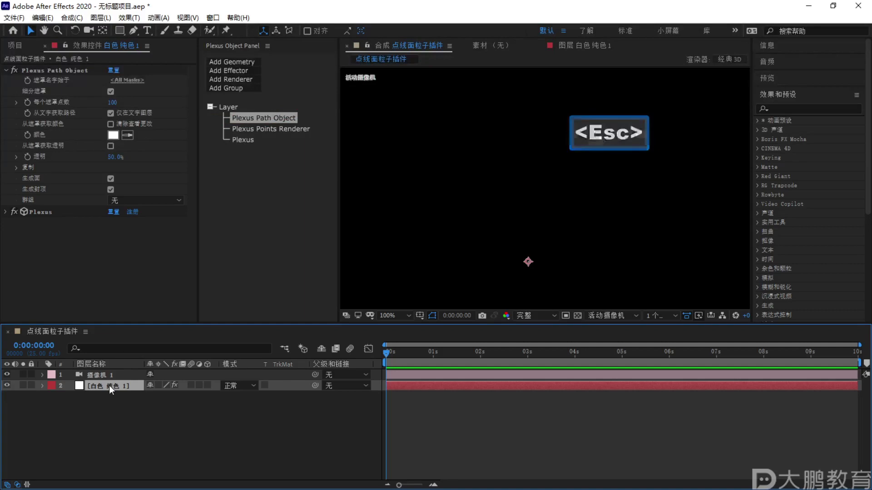
Draw a rectangular mask around the composition centre on the white solid
click(119, 30)
drag(440, 128, 643, 252)
click(301, 416)
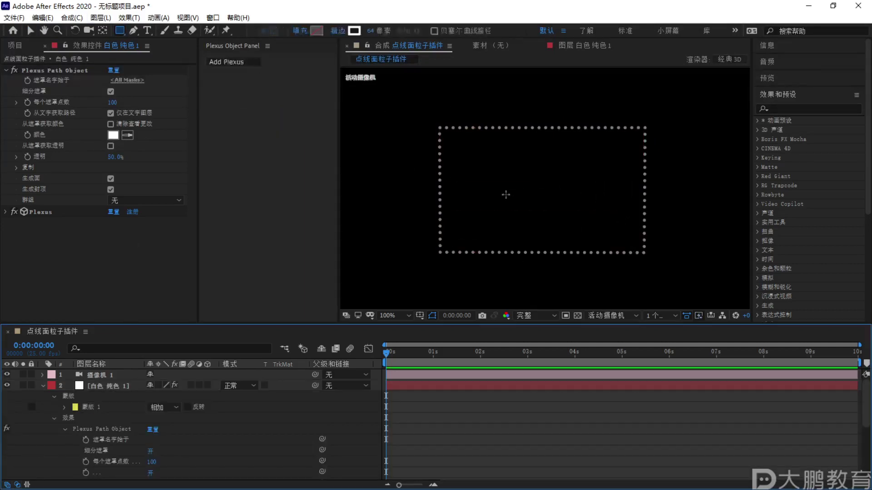
click(43, 386)
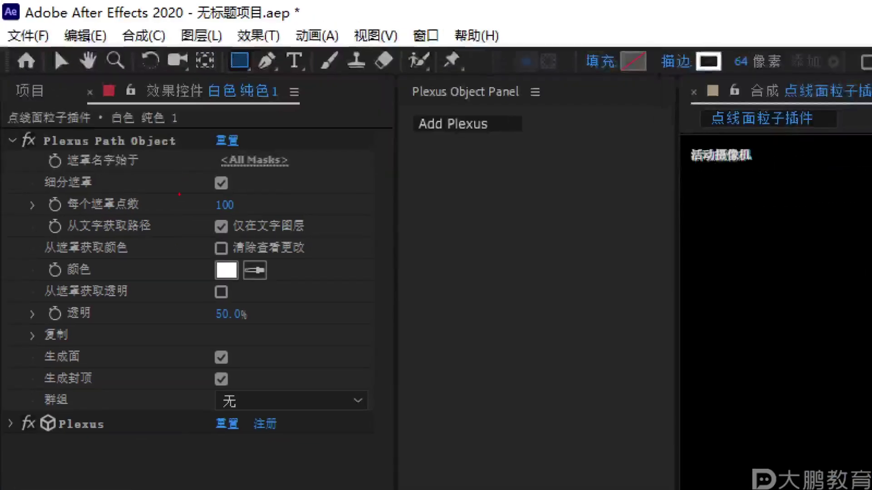
mouse_move(248, 194)
mouse_down()
mouse_move(156, 177)
mouse_move(871, 337)
mouse_up()
key(Escape)
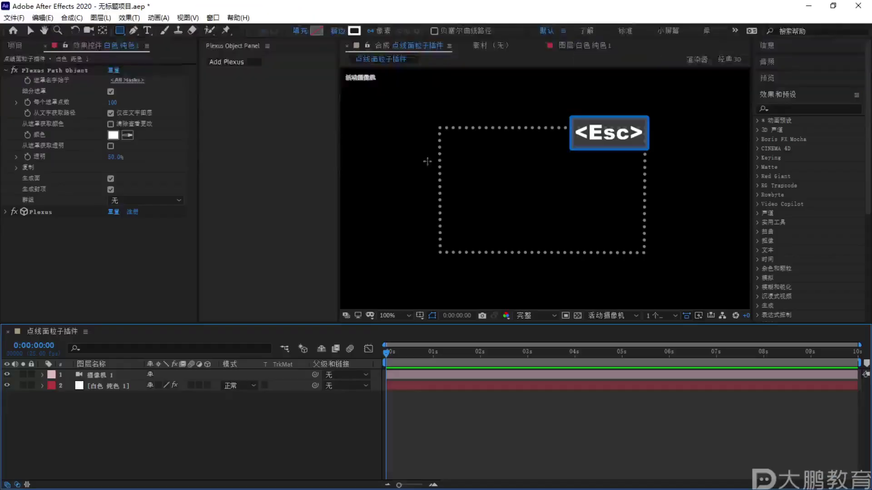
Raise Plexus Points Per Mask from 100 to 176
key(F1)
drag(434, 122, 433, 161)
mouse_move(472, 263)
mouse_down()
mouse_move(661, 140)
mouse_move(595, 111)
mouse_move(468, 111)
mouse_up()
key(Escape)
drag(112, 103, 147, 103)
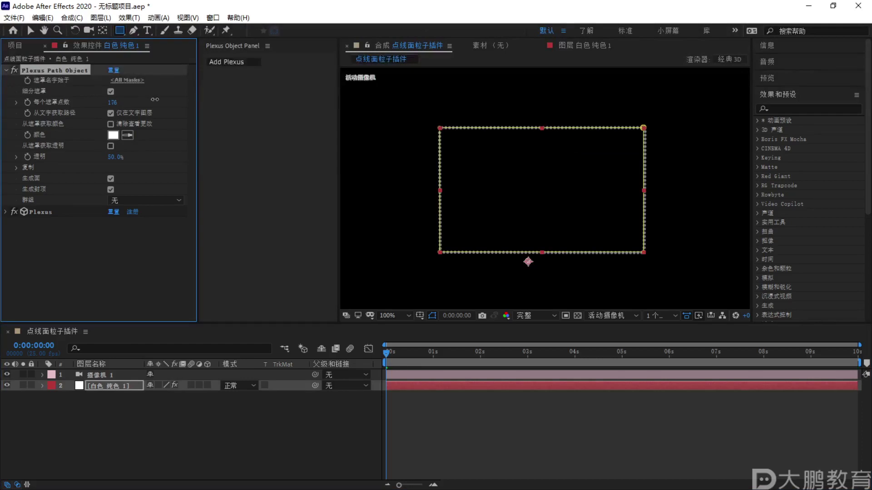
scroll(485, 141, up, 1)
Zoom to the rectangle's top-left corner and scrub Points Per Mask to 265, then down to 60
click(404, 423)
scroll(456, 131, down, 1)
scroll(454, 164, up, 1)
drag(459, 125, 485, 172)
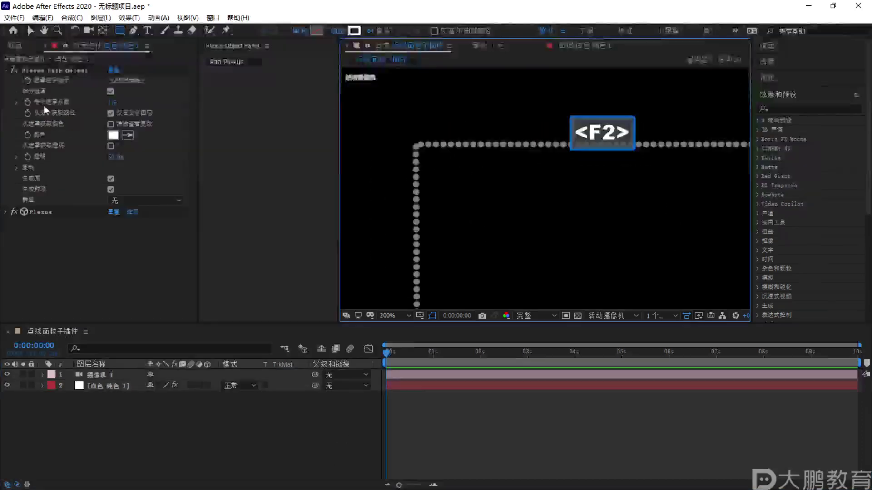
key(ctrl+1)
click(53, 226)
drag(48, 205, 227, 203)
key(Escape)
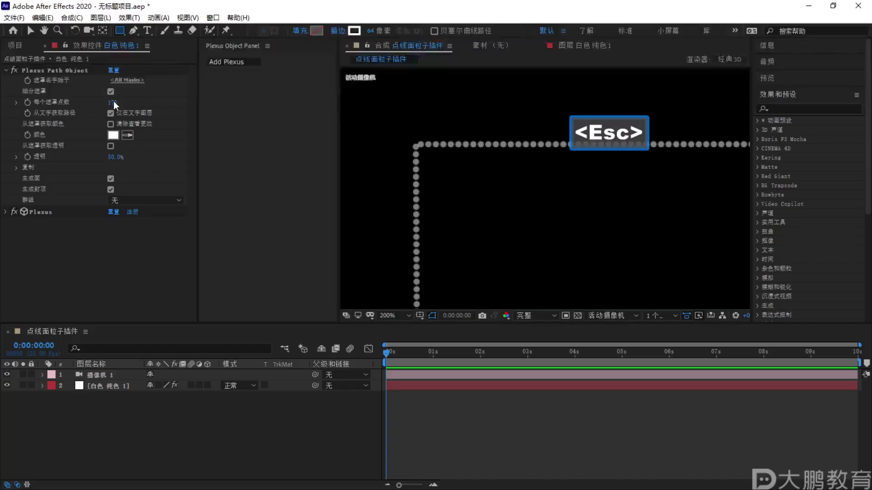
mouse_move(114, 101)
mouse_down()
mouse_move(143, 129)
mouse_move(55, 116)
mouse_move(21, 125)
mouse_up()
key(F1)
drag(449, 130, 412, 129)
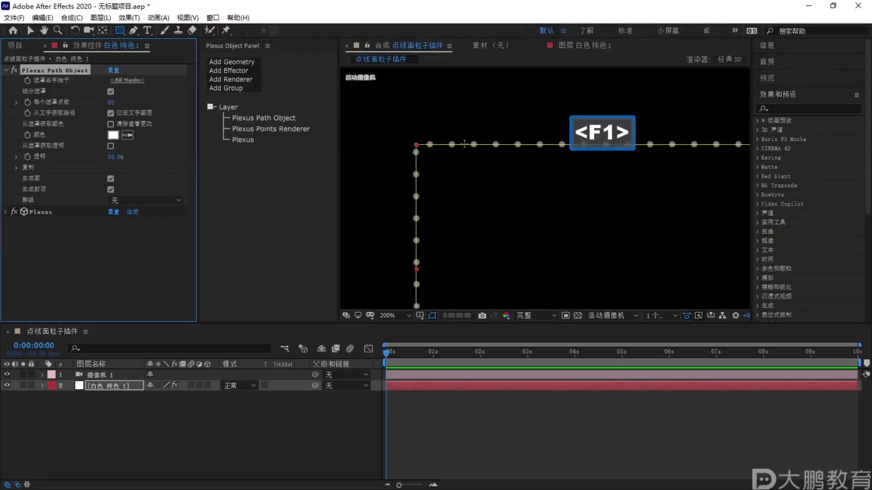
key(Escape)
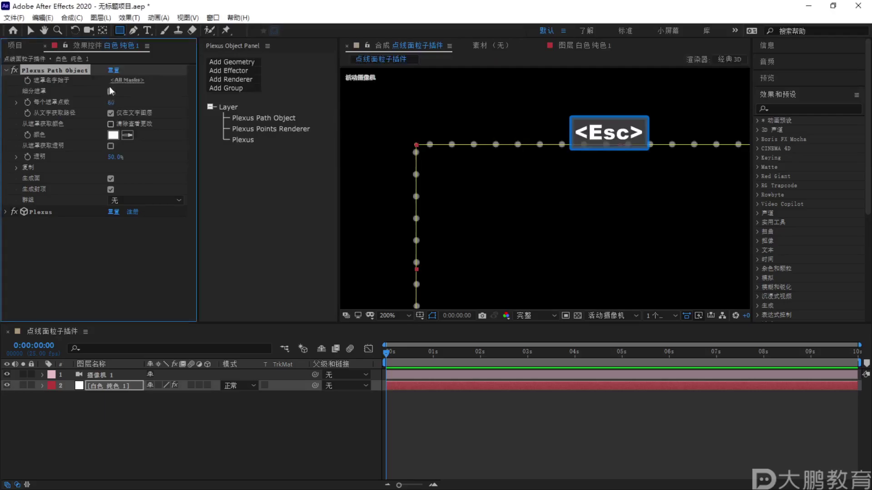
Turn off Subdivide Masks so only corner points remain, viewing the whole rectangle
click(221, 183)
click(255, 409)
scroll(502, 223, down, 1)
drag(520, 218, 451, 171)
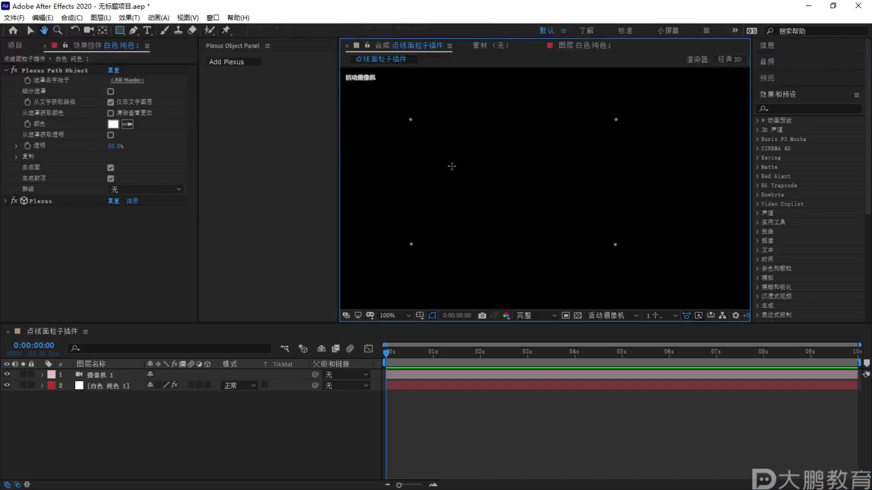
key(F1)
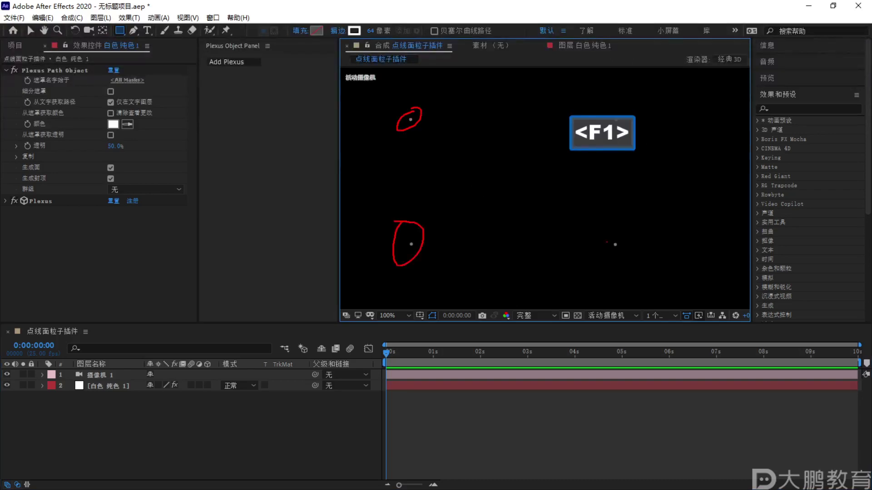
key(Escape)
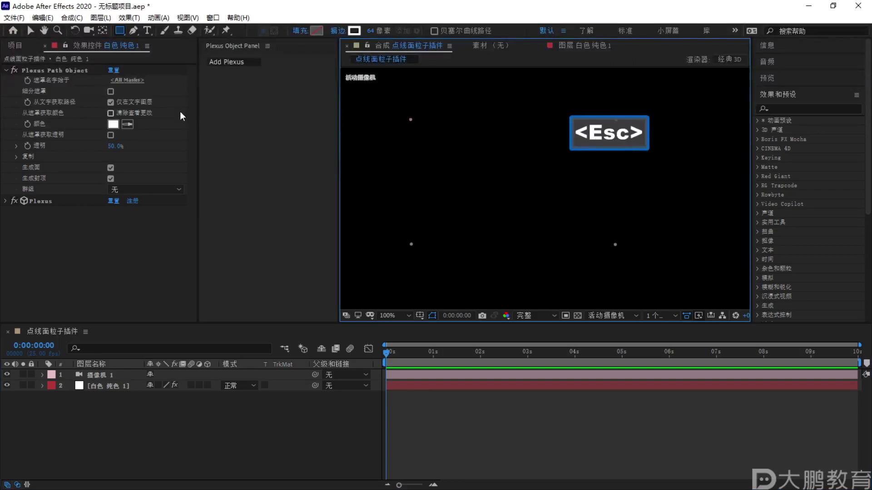
Re-enable Subdivide Masks and hide the mask outline in the viewer
click(113, 90)
click(110, 91)
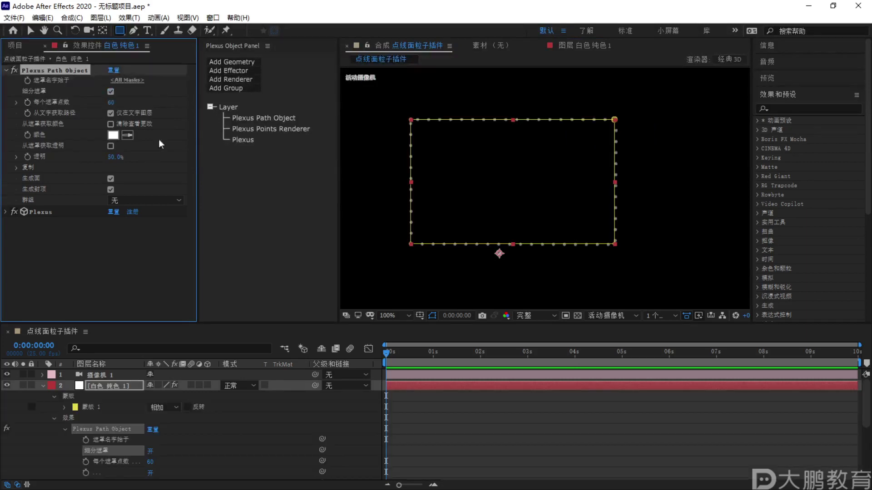
click(432, 315)
key(F1)
mouse_move(411, 121)
mouse_down()
mouse_move(494, 244)
mouse_move(457, 103)
mouse_up()
key(Escape)
key(F2)
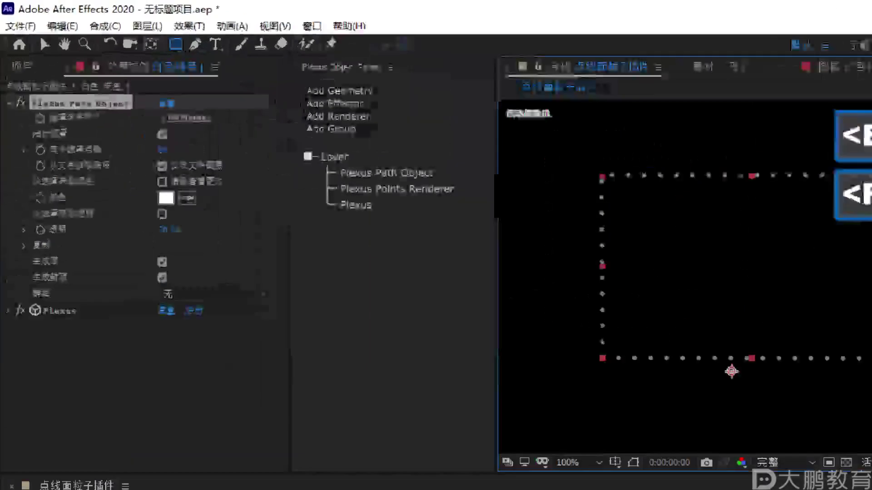
key(Escape)
Set the Plexus Path Object colour to pure red (F00000) and its opacity to 100%
click(227, 199)
click(198, 182)
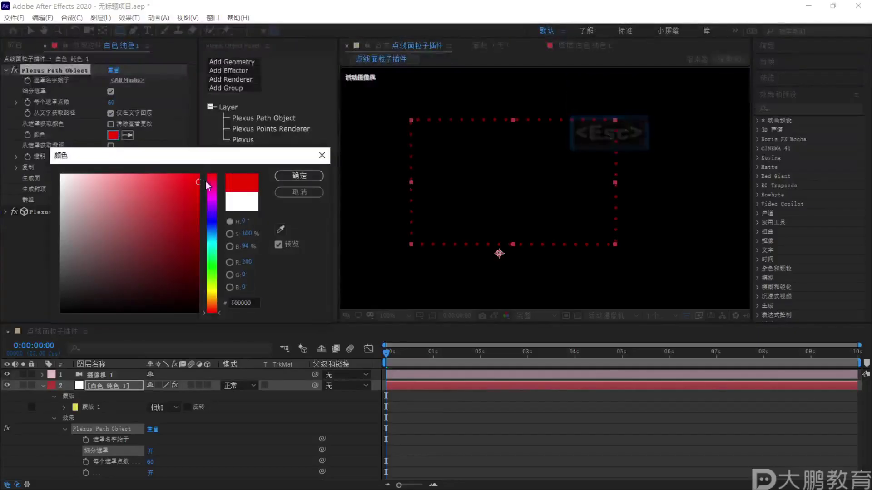
click(286, 178)
drag(112, 158, 97, 166)
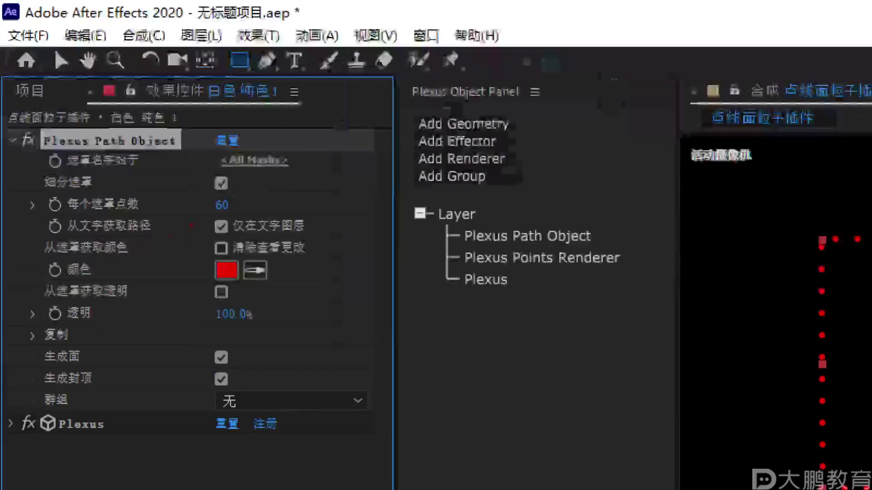
drag(67, 232, 175, 233)
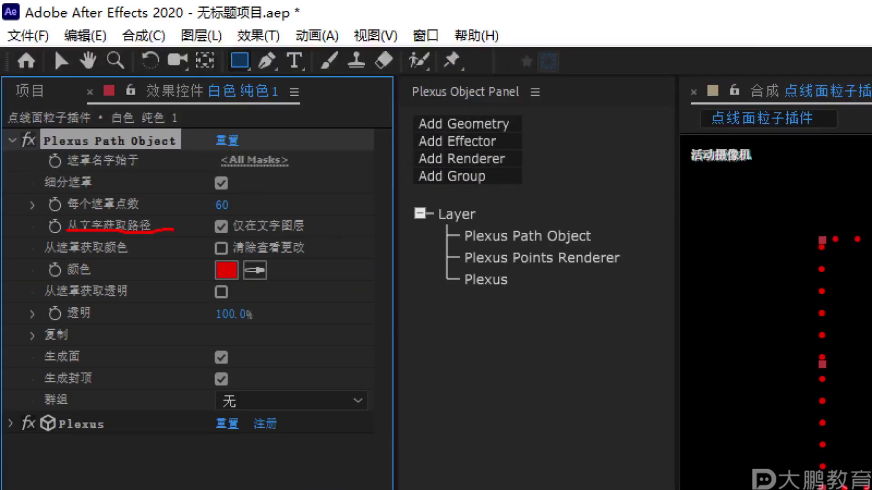
key(Escape)
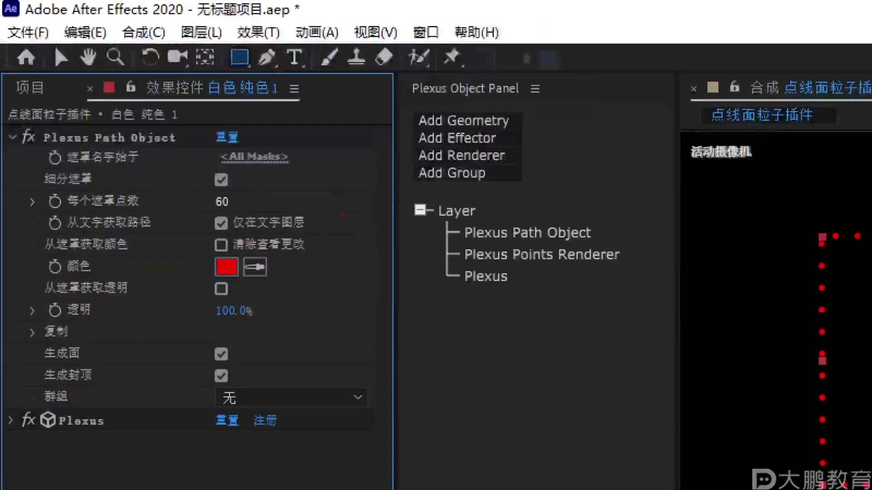
drag(172, 108, 102, 108)
mouse_move(204, 213)
mouse_down()
mouse_move(327, 211)
mouse_move(219, 228)
mouse_move(264, 232)
mouse_up()
key(Escape)
click(42, 386)
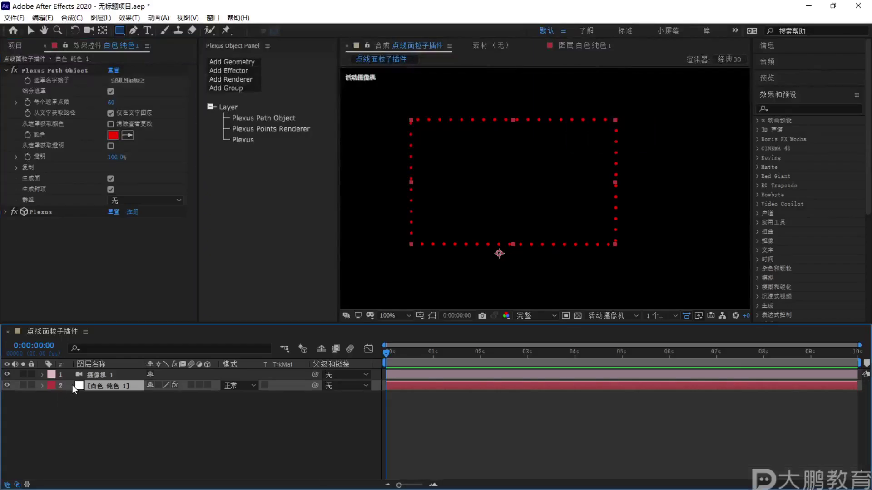
Start a text layer with the Type tool and try typing 番茄 using the Chinese input method
click(119, 402)
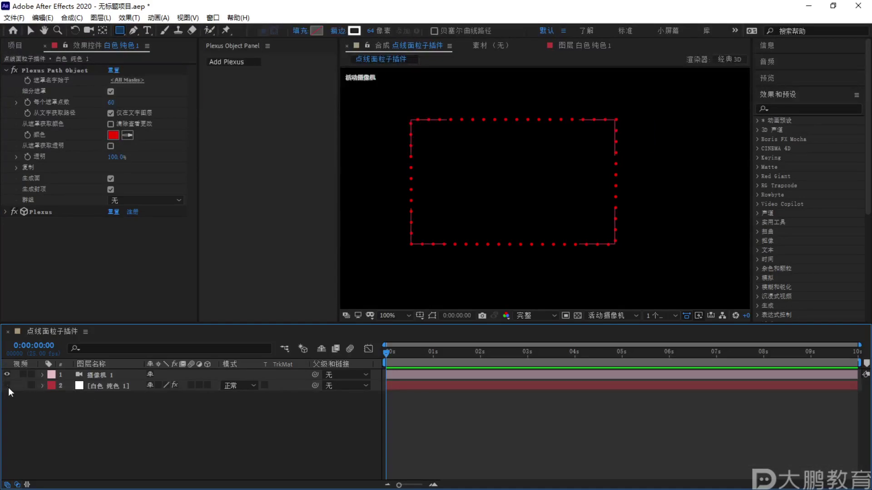
click(147, 30)
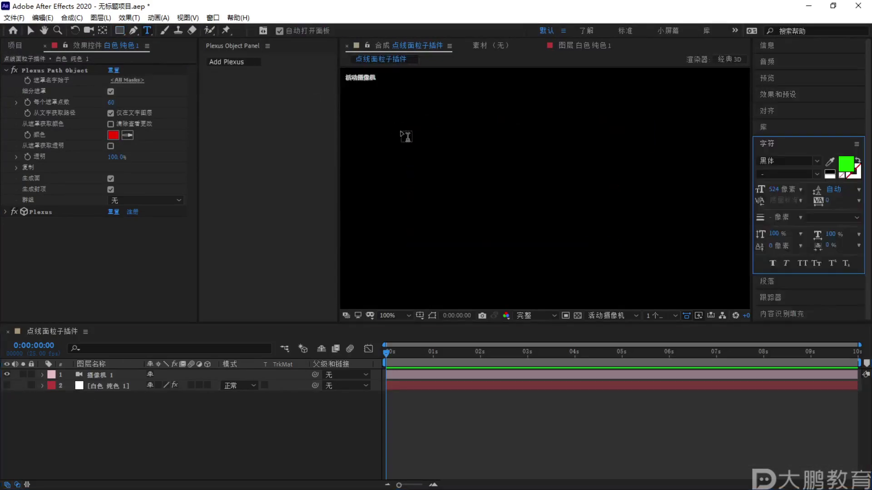
click(457, 174)
text(s)
key(BackSpace)
key(BackSpace)
text(s)
key(BackSpace)
key(BackSpace)
key(ctrl+shift)
text(fanqie)
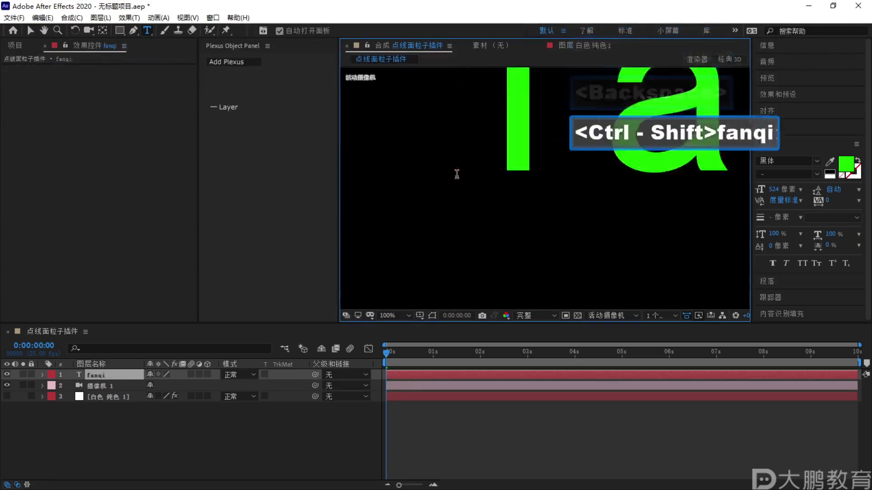
key(space)
key(BackSpace)
key(BackSpace)
key(BackSpace)
key(BackSpace)
key(BackSpace)
key(BackSpace)
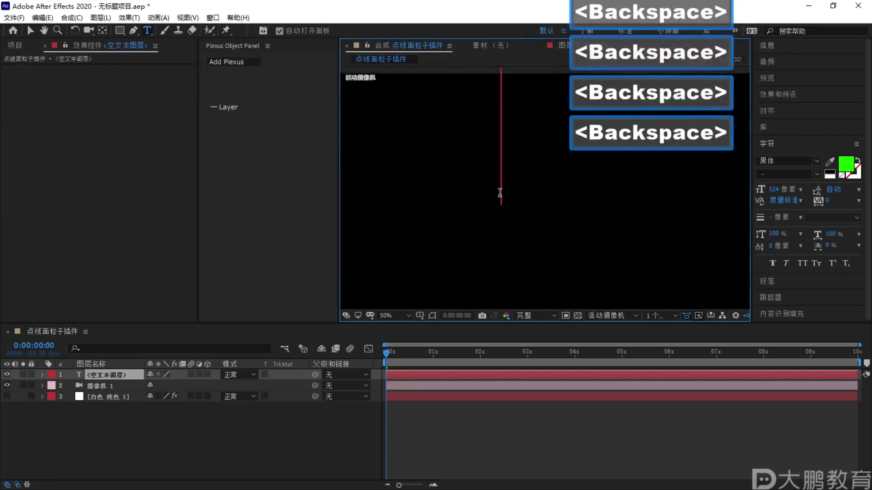
scroll(499, 193, down, 4)
Delete the empty text layers, type 番茄 in a fresh text layer, and centre its anchor and position
click(445, 228)
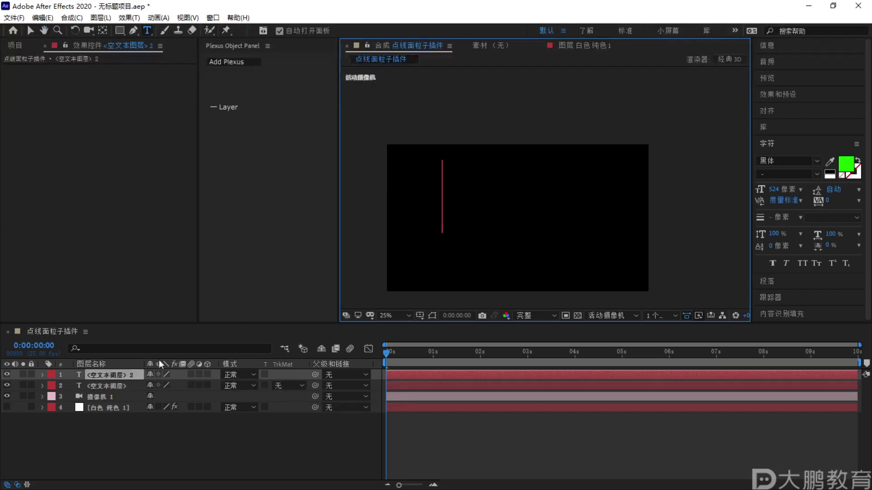
key(Delete)
key(Delete)
click(457, 209)
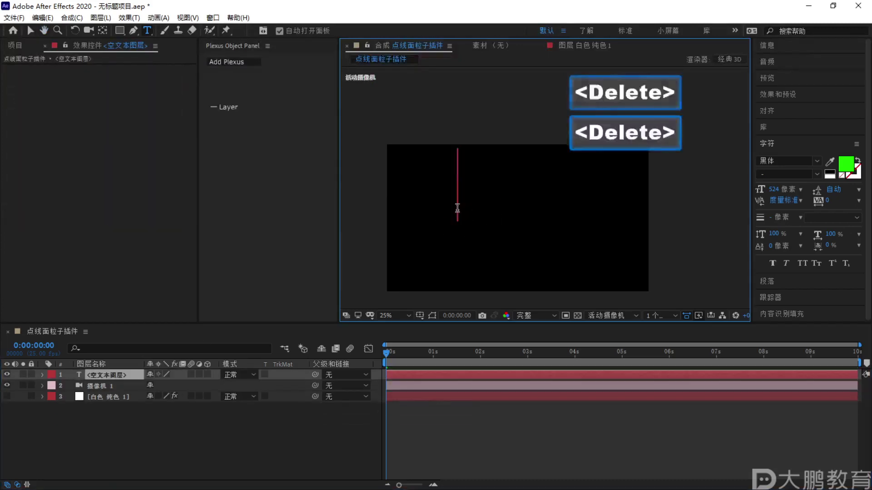
key(ctrl+space)
text(fanqie)
key(space)
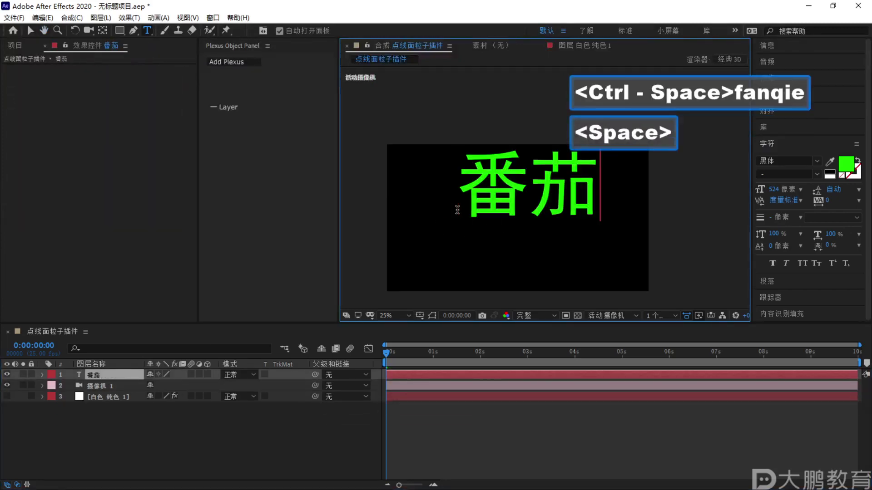
key(ctrl+alt+Home)
key(ctrl+Home)
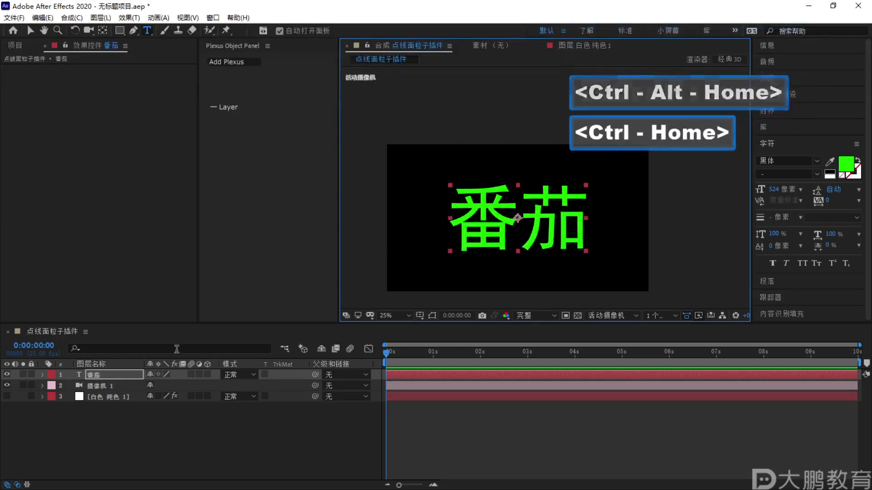
click(115, 376)
key(F2)
drag(285, 208, 165, 271)
key(Escape)
Apply Rowbyte Plexus to the 番茄 layer and add Paths geometry from its outlines
click(129, 17)
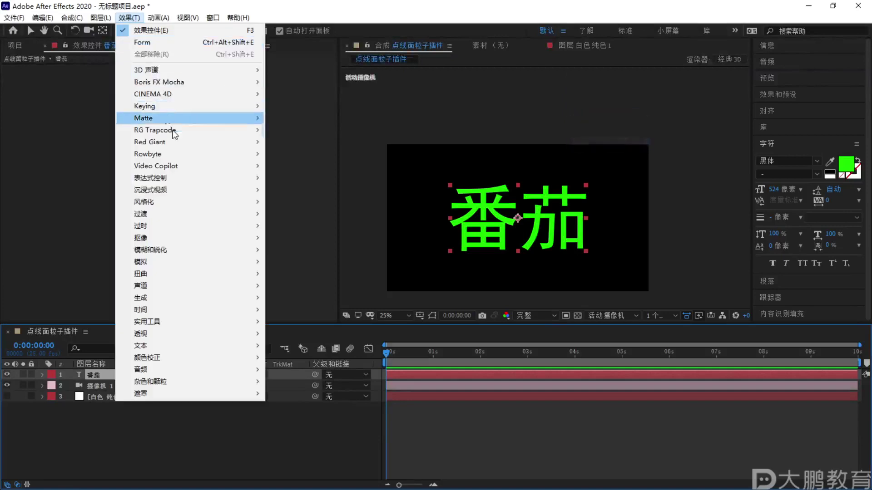
mouse_move(187, 153)
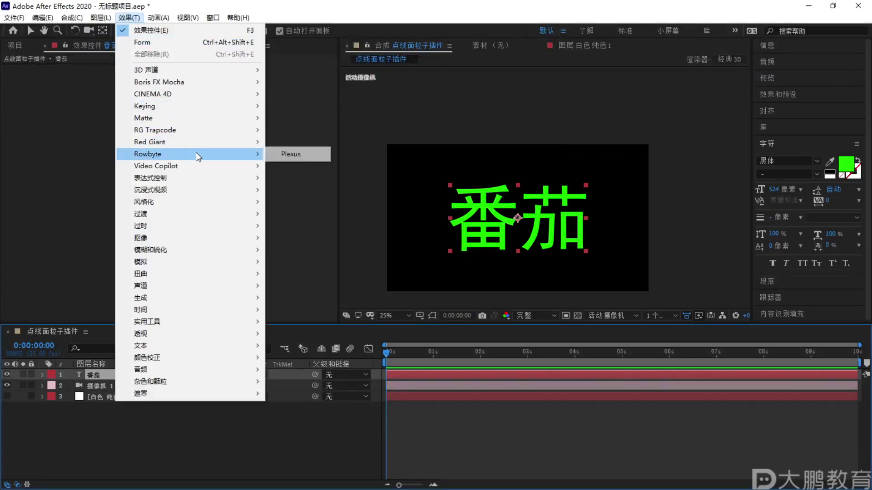
click(285, 155)
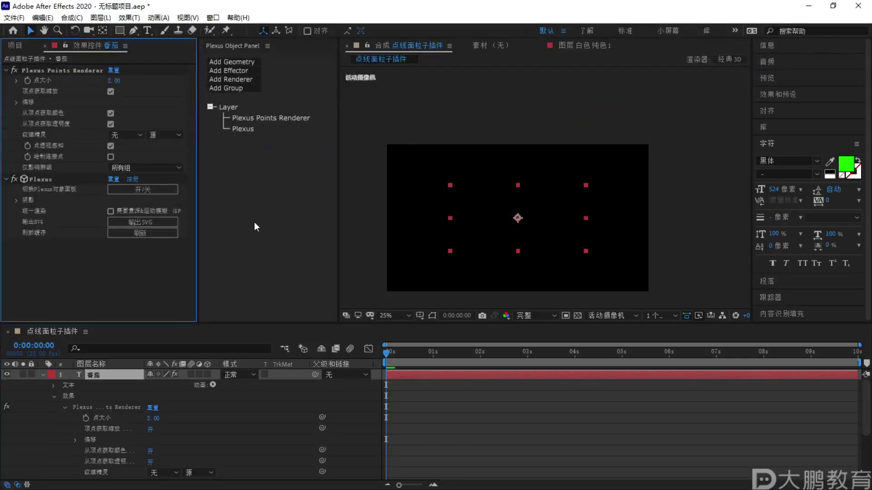
click(247, 64)
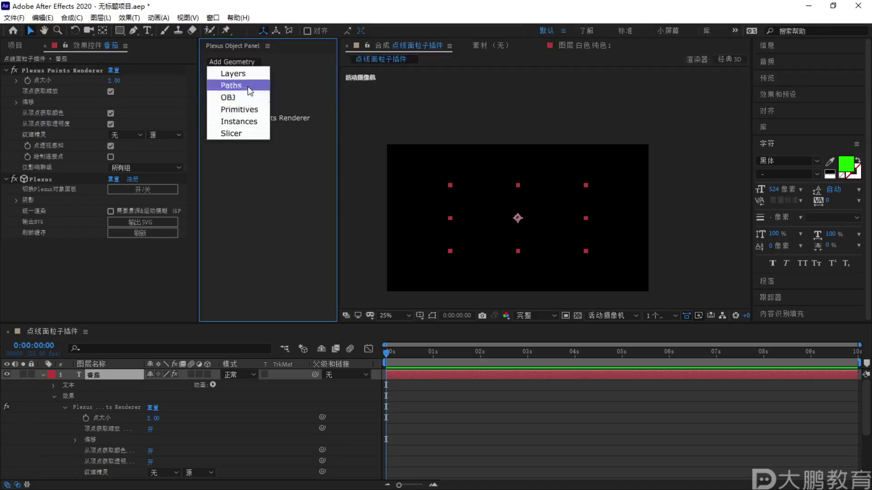
click(249, 86)
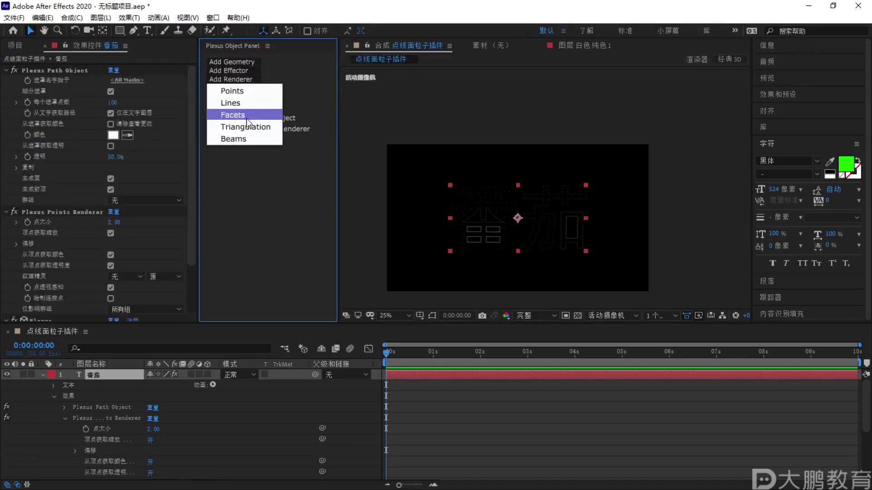
Delete the extra Plexus Points renderer, keeping the Path Object
click(232, 91)
scroll(484, 215, up, 2)
drag(476, 225, 492, 210)
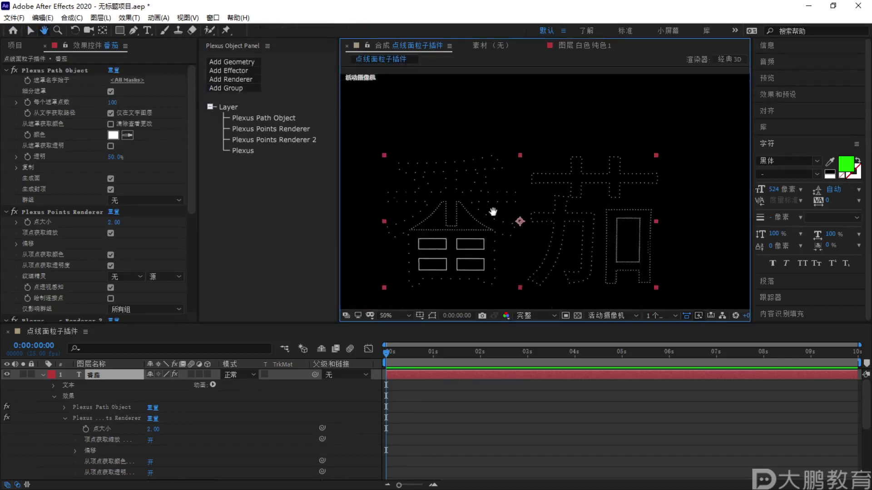
key(F1)
key(Escape)
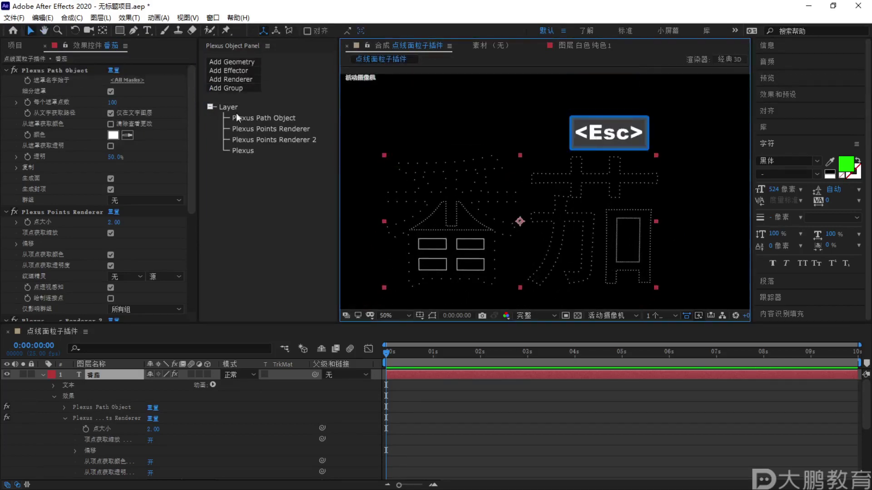
click(255, 118)
click(275, 139)
key(Delete)
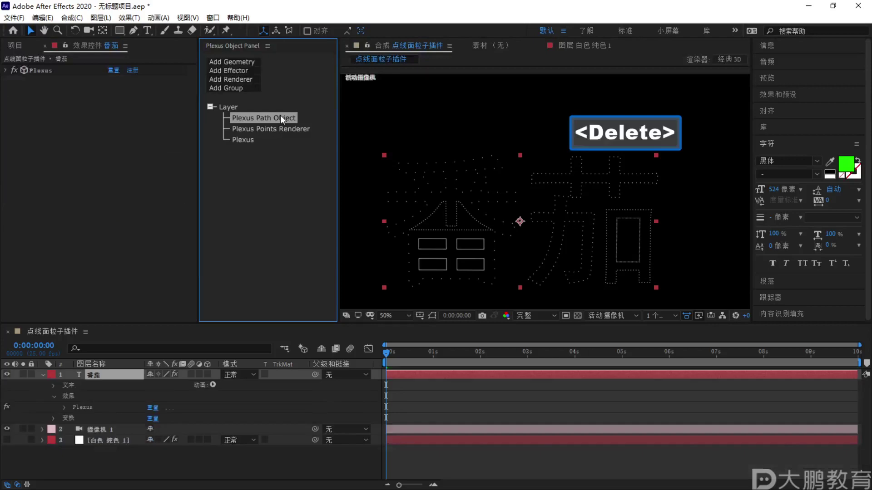
Increase Points Per Mask to 550 so the text is densely dotted
drag(112, 102, 320, 109)
key(F1)
key(Escape)
key(F2)
drag(225, 209, 367, 209)
key(Escape)
scroll(61, 385, up, 3)
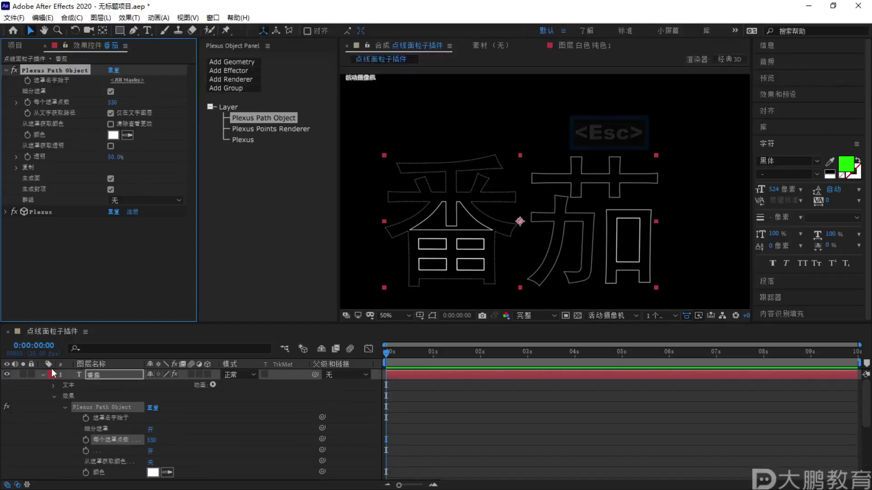
Collapse the 番茄 layer's properties and delete the text layer
click(54, 375)
key(F1)
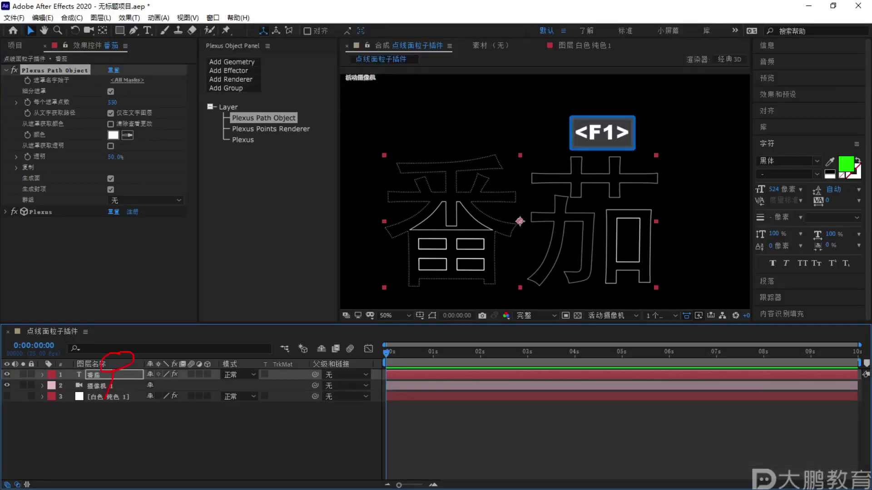
key(Escape)
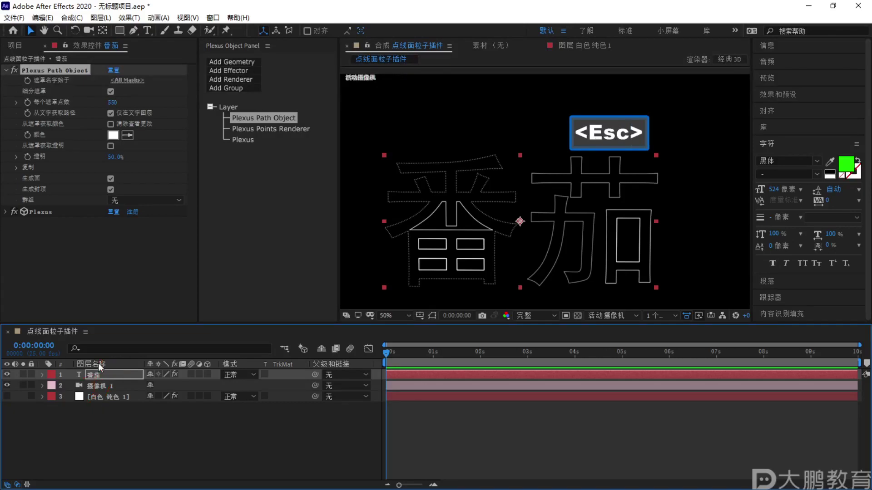
key(F2)
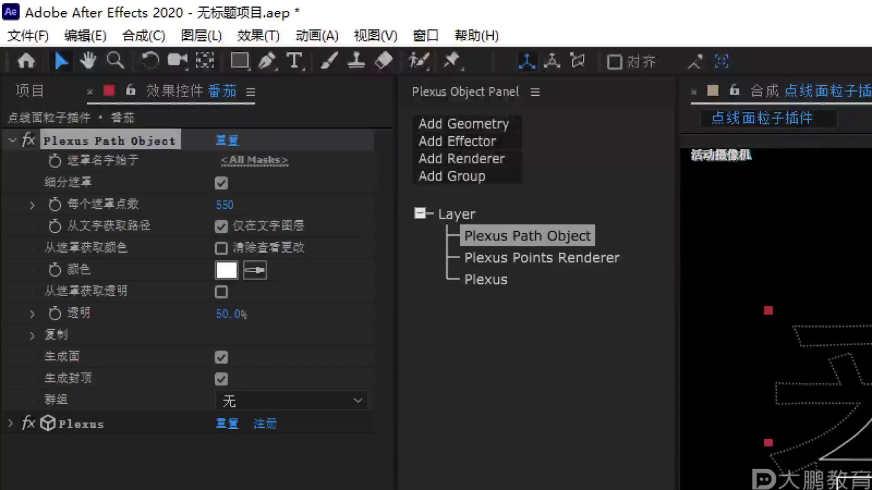
mouse_move(266, 207)
mouse_down()
mouse_move(246, 235)
mouse_move(259, 194)
mouse_move(213, 200)
mouse_up()
key(Escape)
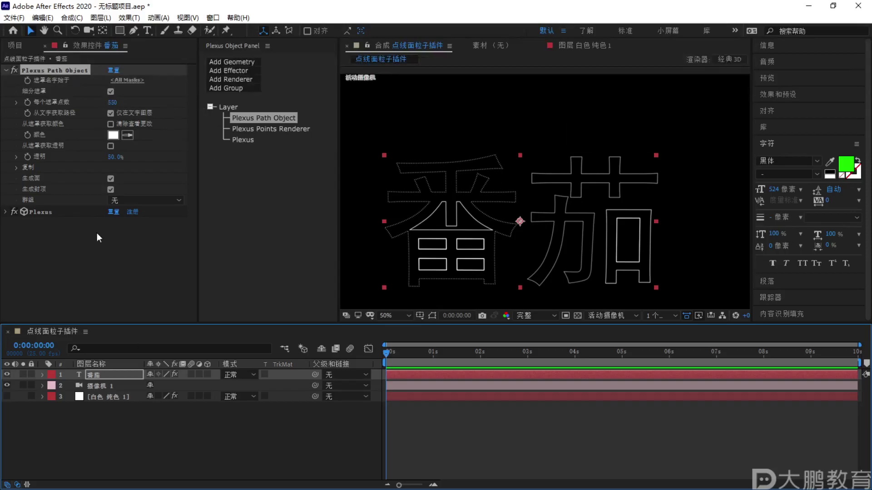
key(Delete)
Expand the path object's Replicate settings and make the white solid visible again
click(109, 386)
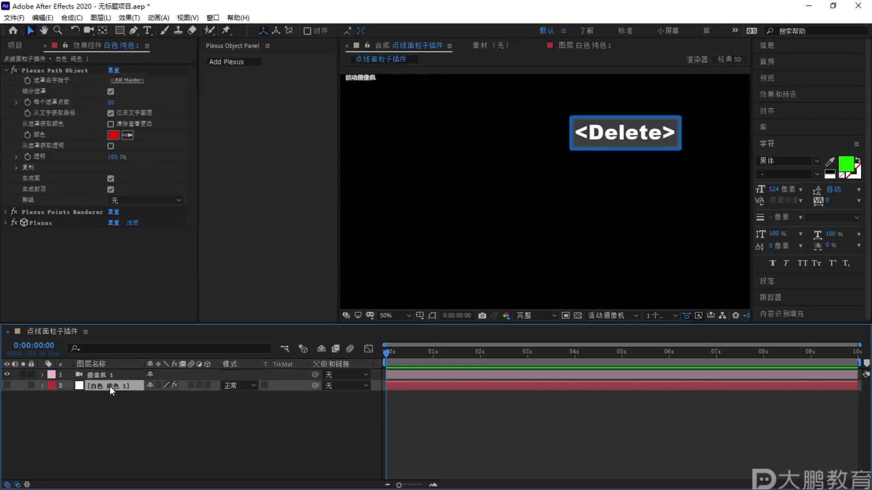
click(17, 168)
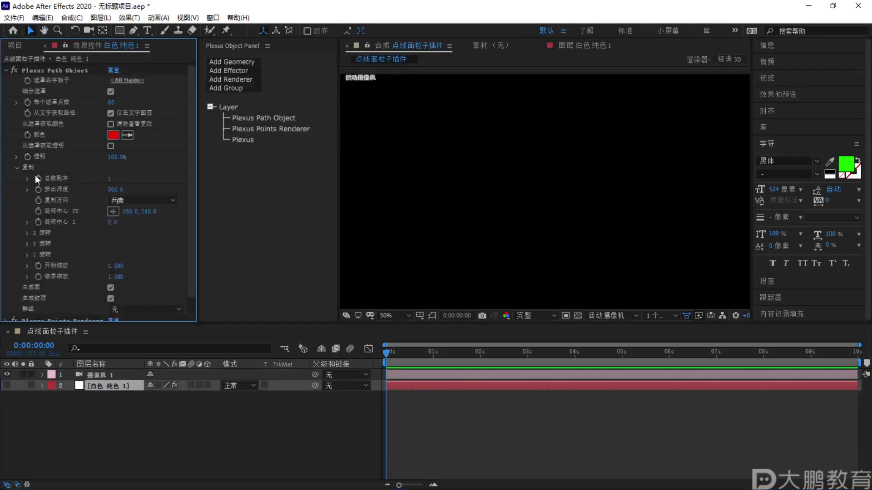
key(F2)
key(Escape)
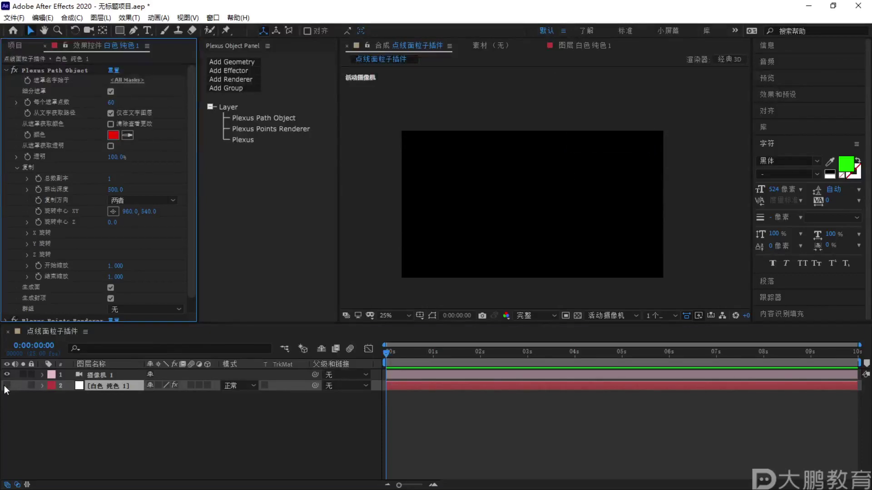
click(7, 385)
scroll(538, 189, up, 2)
click(508, 261)
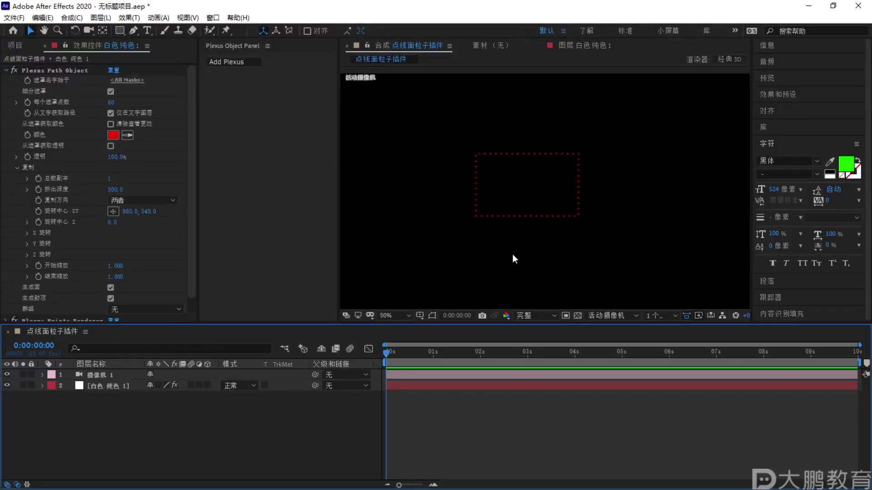
Change the Plexus Path Object dot colour from red to green
click(113, 135)
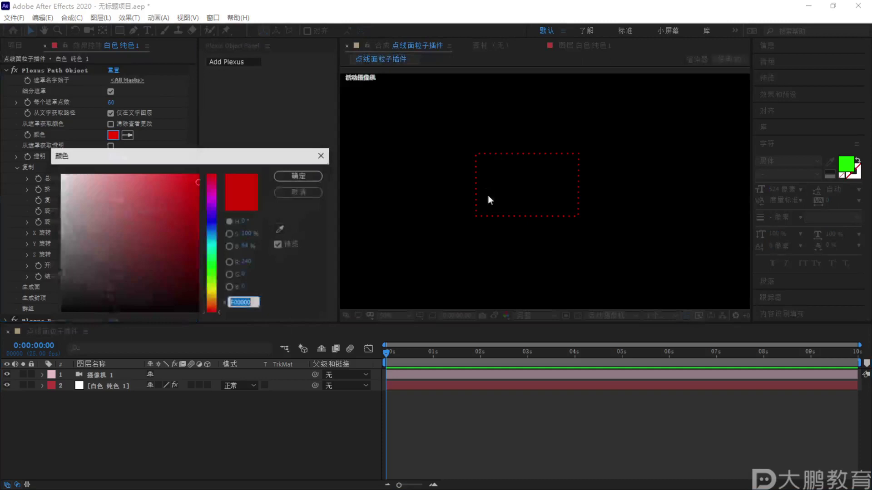
click(211, 263)
click(303, 179)
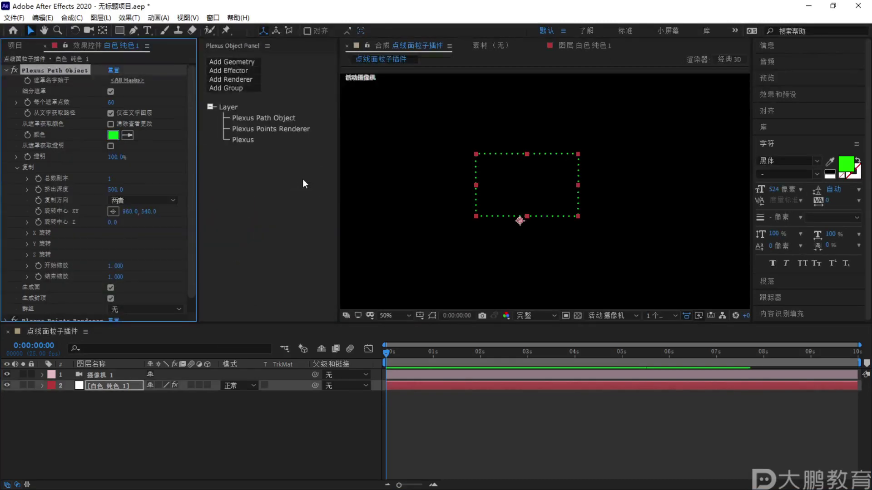
click(111, 394)
right_click(102, 403)
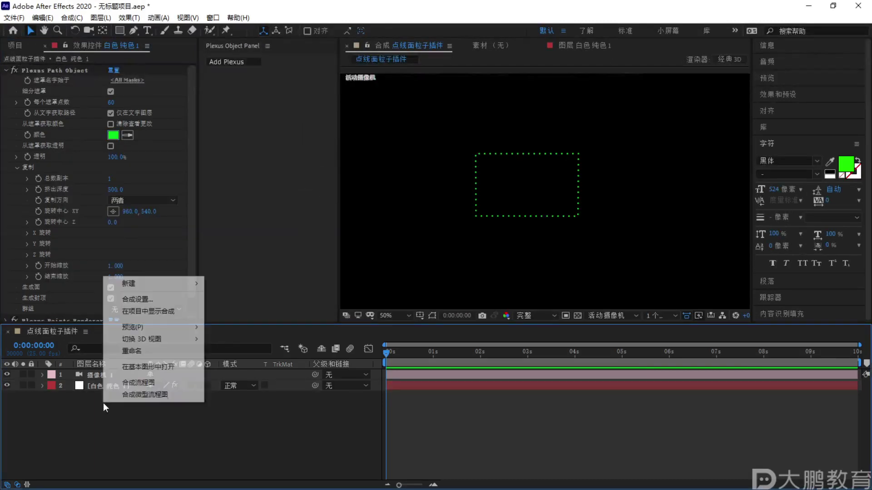
Hide the white solid and create a new shape layer with an ellipse and fill
click(7, 385)
right_click(86, 414)
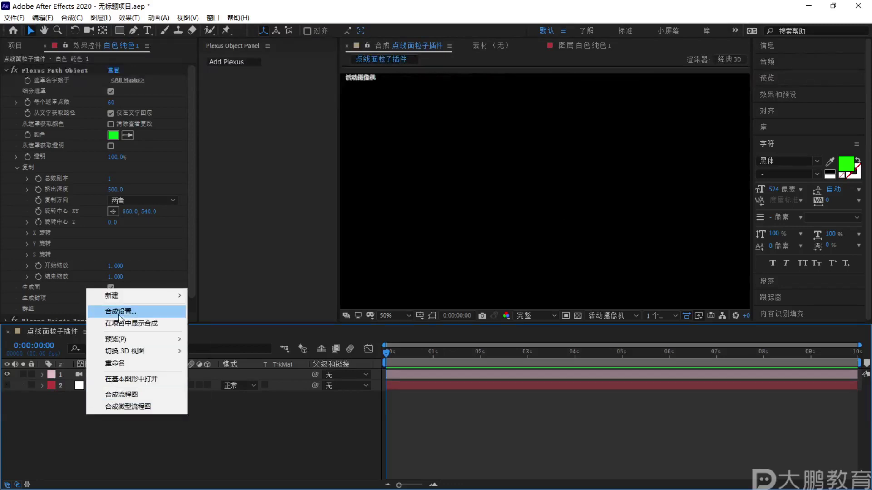
mouse_move(170, 296)
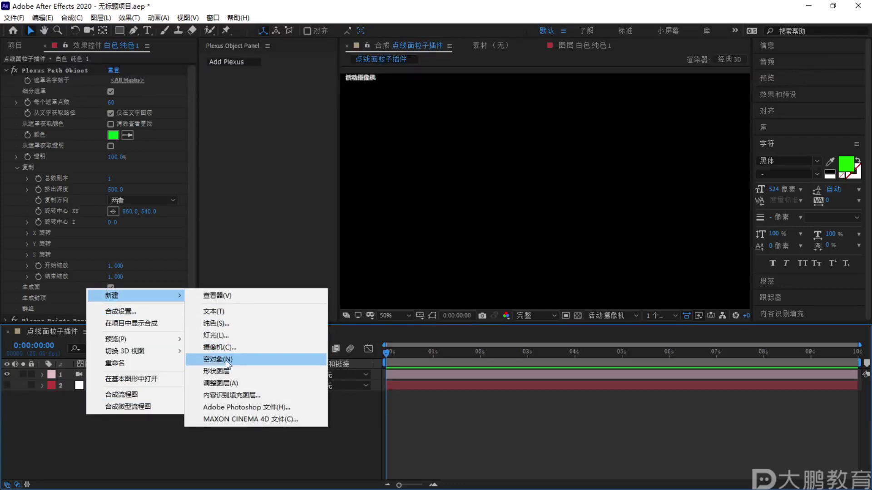
click(217, 371)
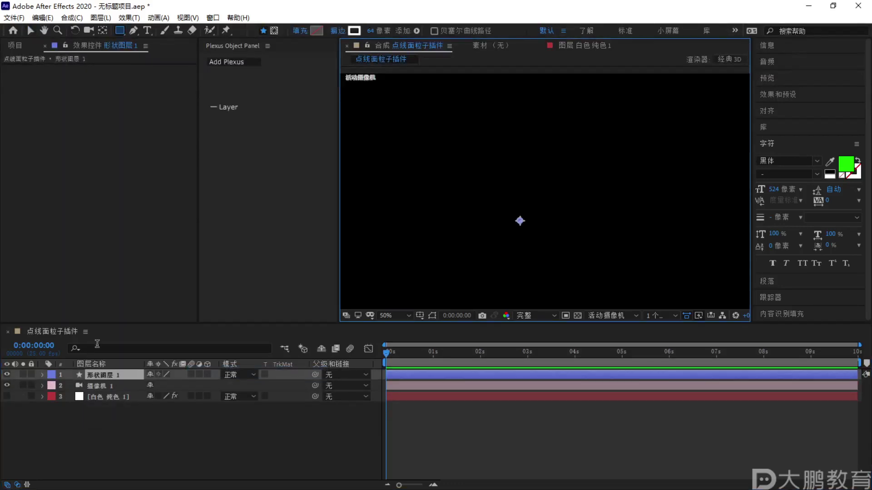
scroll(494, 186, down, 2)
click(42, 375)
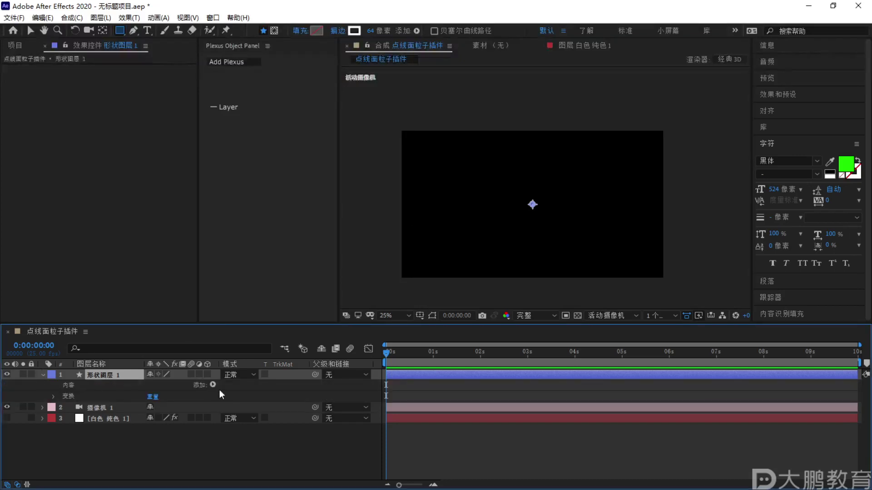
click(213, 385)
click(266, 172)
click(214, 385)
click(254, 215)
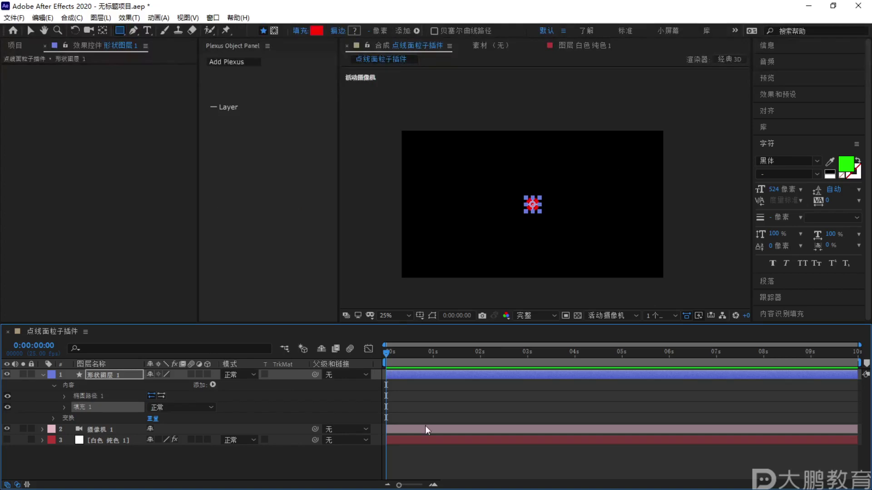
key(F1)
key(Escape)
Duplicate the red dot layer, shift a copy right, then delete both copies
click(119, 378)
key(ctrl+d)
click(30, 31)
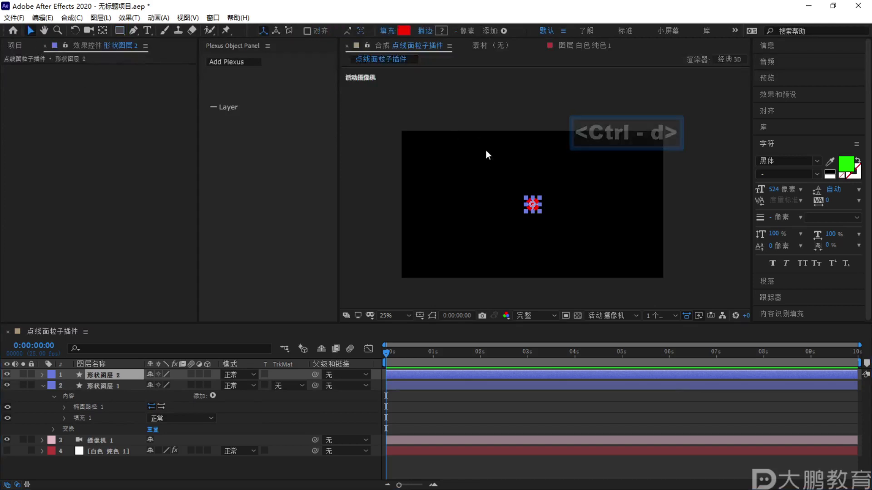
drag(533, 204, 597, 206)
key(ctrl+d)
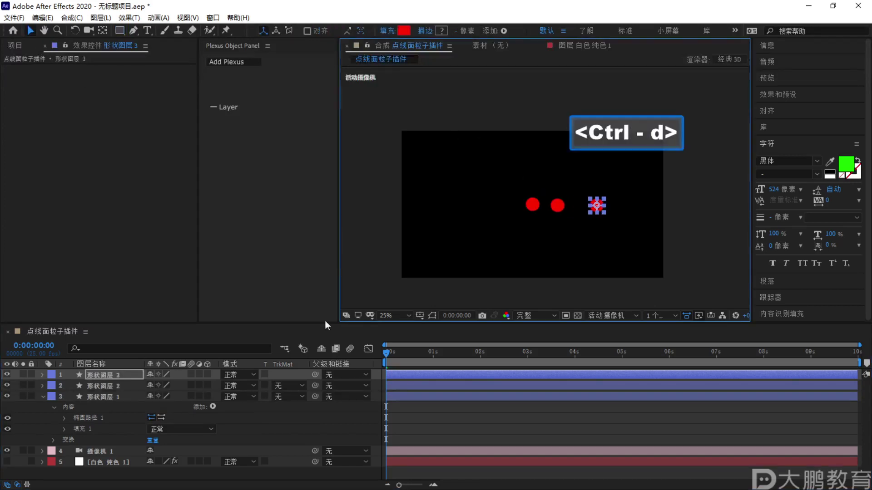
click(116, 379)
key(Delete)
click(116, 374)
key(Delete)
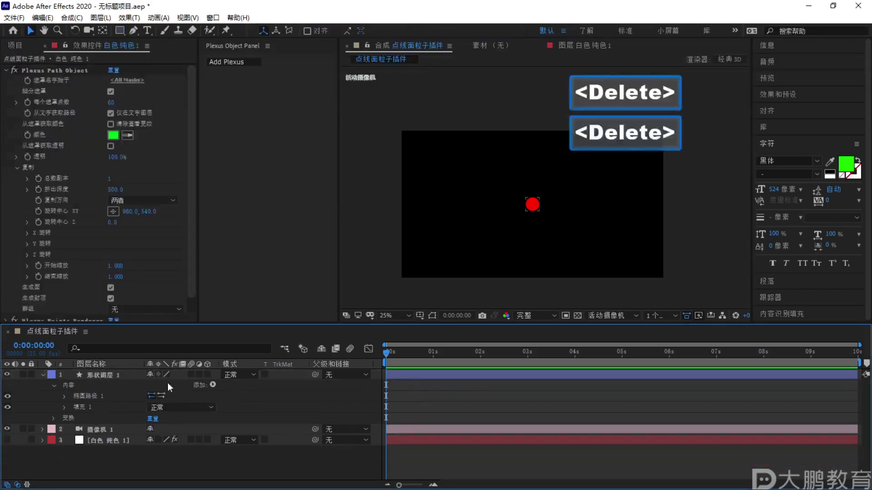
Add a Repeater with 20 copies of the dot, then delete the shape layer and select the white solid
click(214, 385)
click(257, 301)
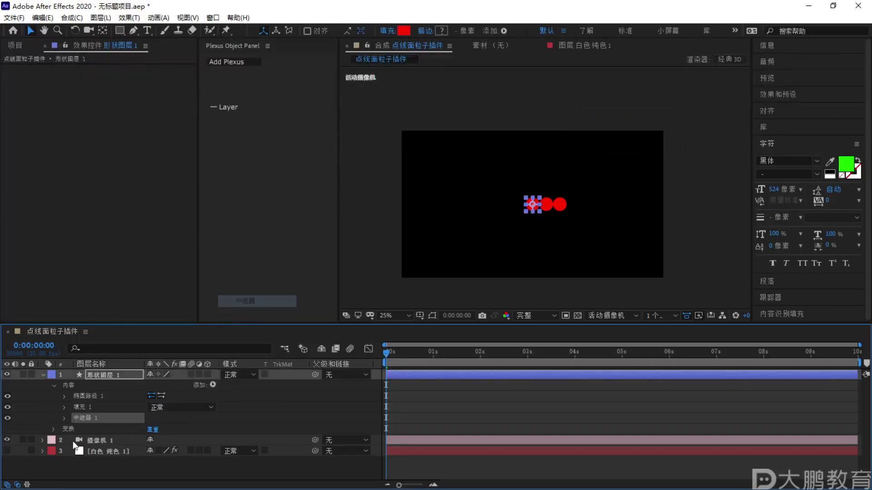
click(65, 418)
mouse_move(151, 430)
mouse_down()
mouse_move(176, 430)
mouse_move(145, 432)
mouse_move(159, 432)
mouse_up()
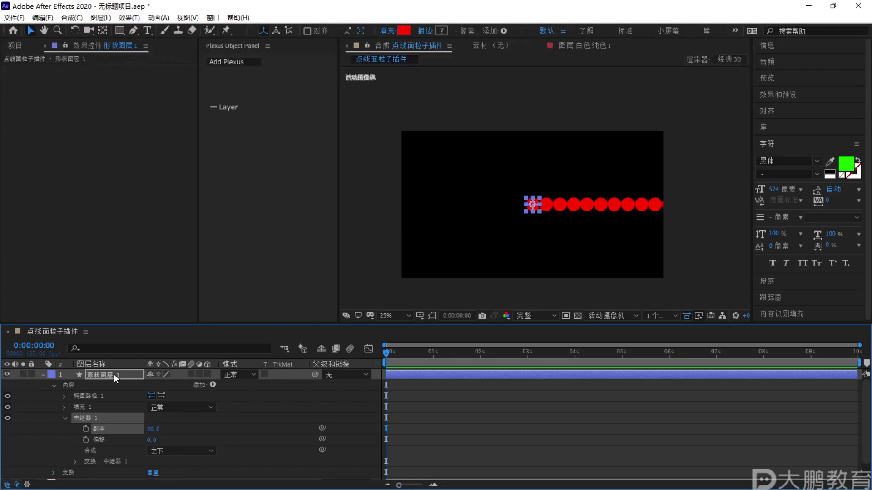
click(110, 375)
key(Delete)
click(105, 384)
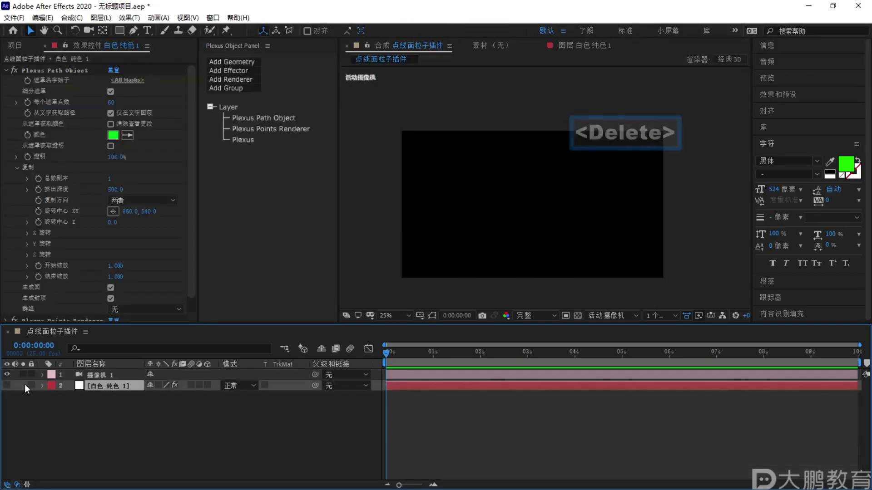
key(F2)
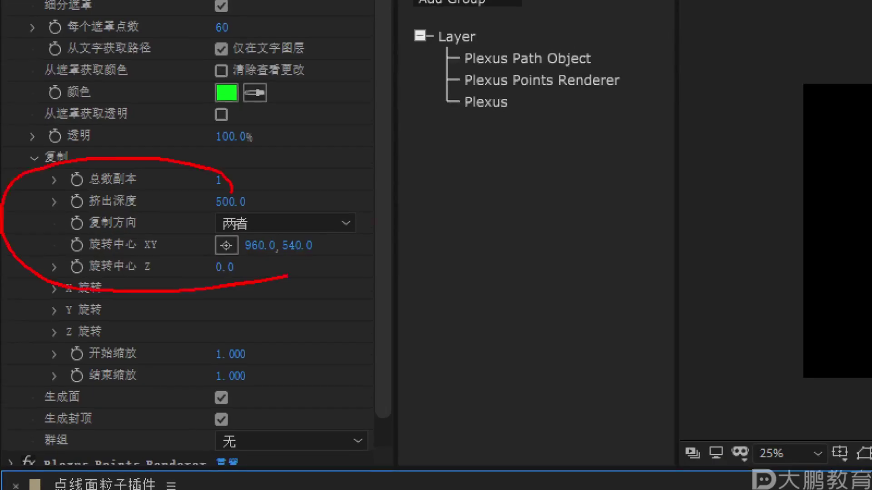
Zoom the view to 50% and set the Plexus path's Total Copies to 5
key(Escape)
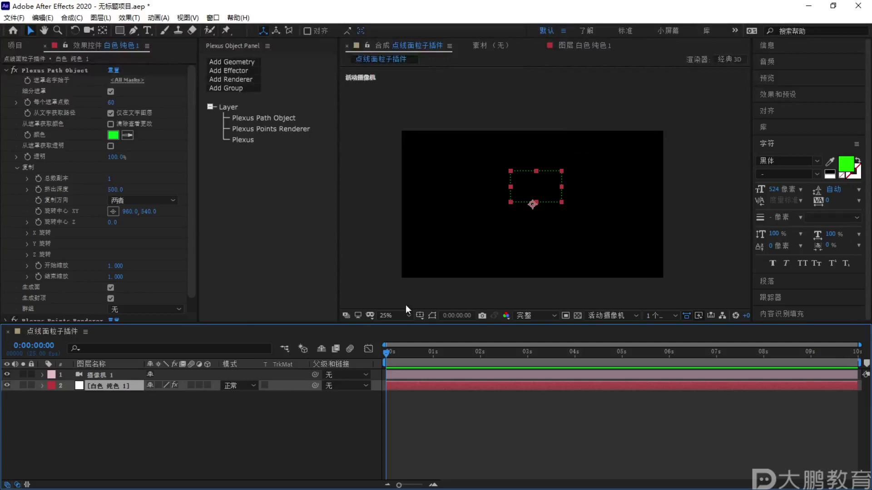
click(322, 415)
key(F1)
mouse_move(510, 162)
mouse_down()
mouse_move(512, 206)
mouse_move(526, 159)
mouse_move(498, 167)
mouse_up()
key(Escape)
key(period)
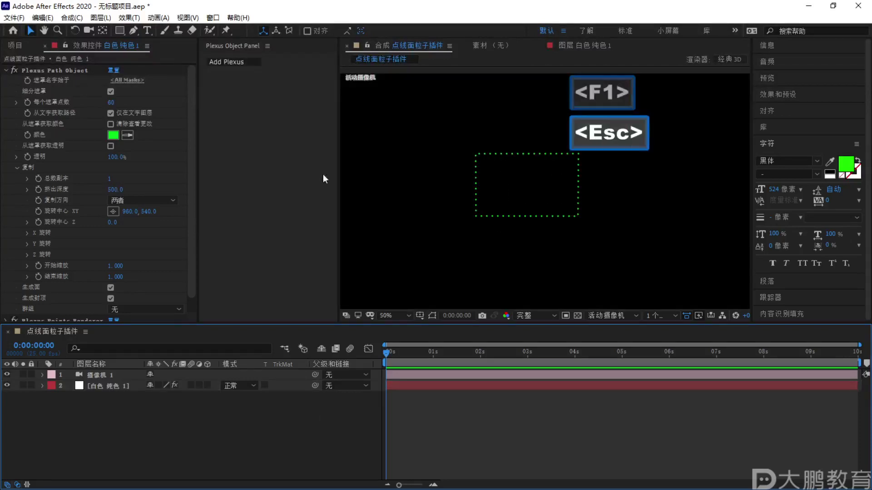
drag(113, 178, 126, 179)
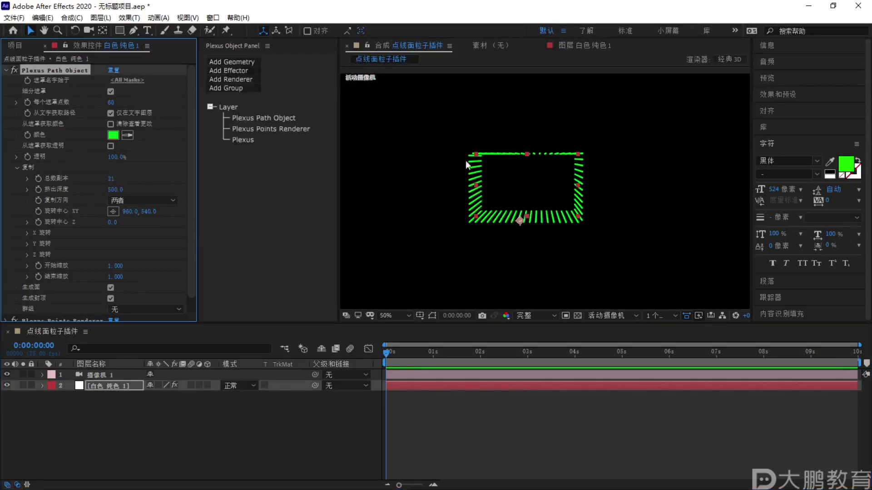
text(5)
key(Return)
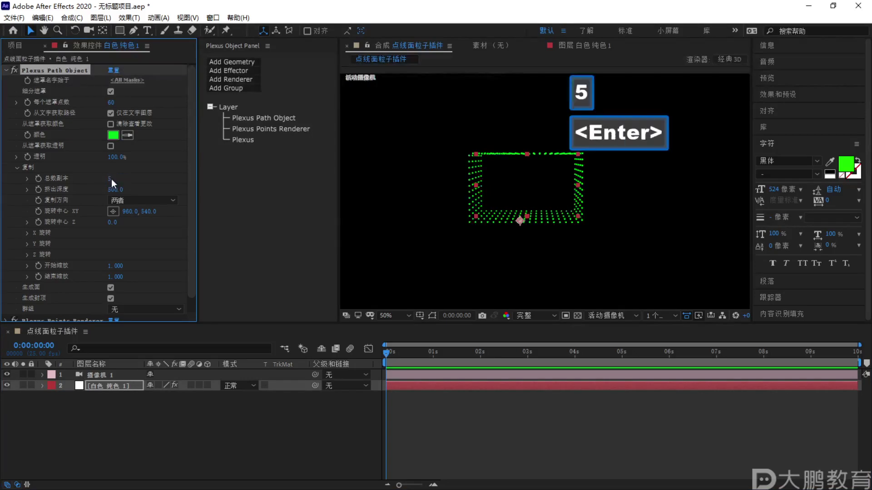
Orbit the camera to reveal the five green dotted copies stacked in depth
click(192, 418)
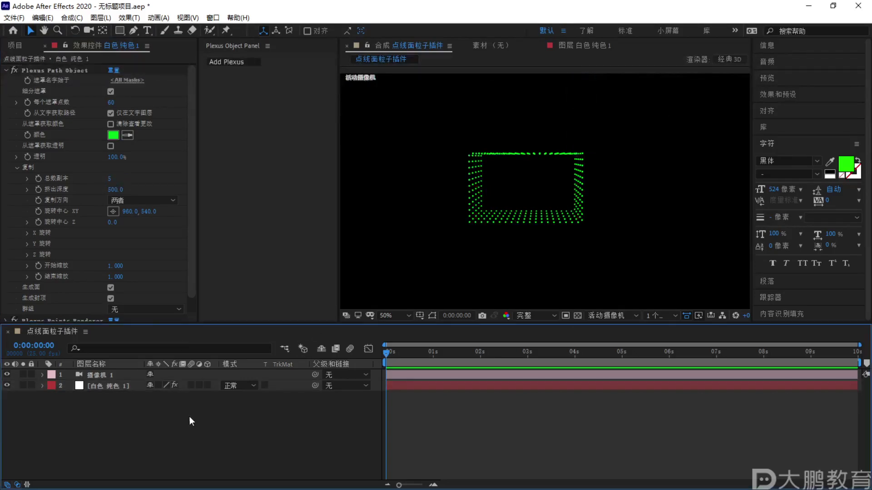
click(88, 30)
drag(540, 159, 499, 164)
key(F1)
drag(438, 156, 464, 195)
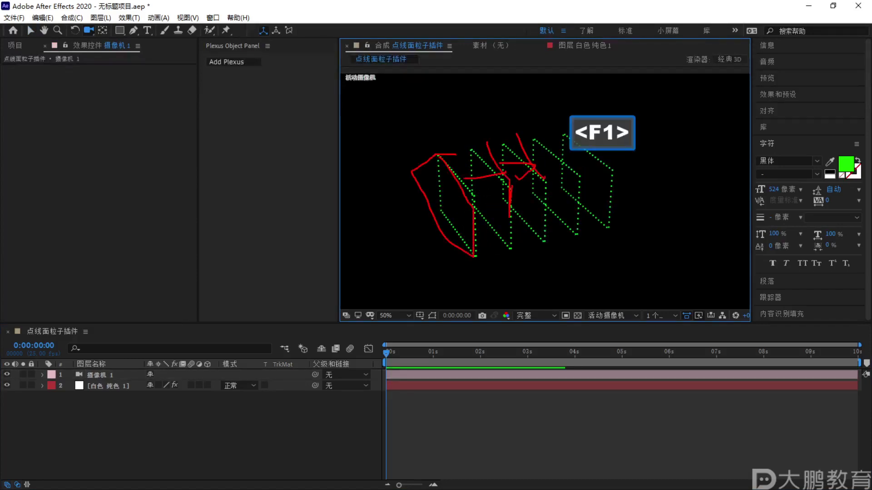
key(Escape)
key(F1)
drag(586, 120, 691, 134)
key(Escape)
Space the copies 850 apart with Extrude Depth and nudge the rotation centre X toward 920
click(111, 380)
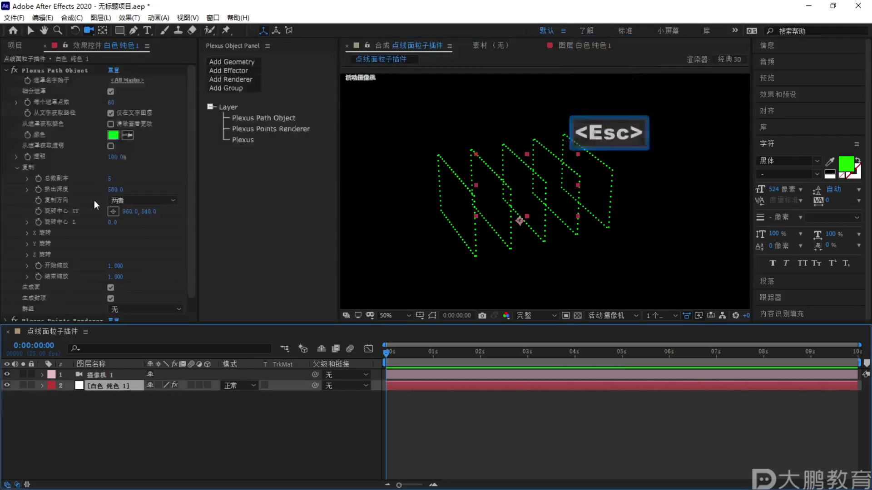
drag(117, 191, 212, 183)
key(F1)
drag(578, 171, 533, 210)
drag(469, 195, 574, 261)
drag(561, 212, 502, 254)
key(Escape)
mouse_move(126, 211)
mouse_down()
mouse_move(251, 211)
mouse_move(108, 223)
mouse_up()
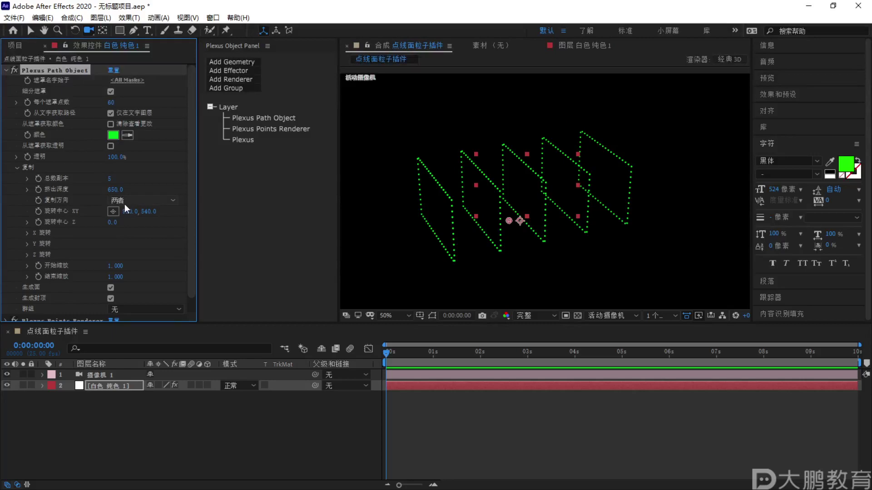
Try +Z and -Z as Replicate Direction and set Extrude Depth to 680
click(128, 203)
click(136, 212)
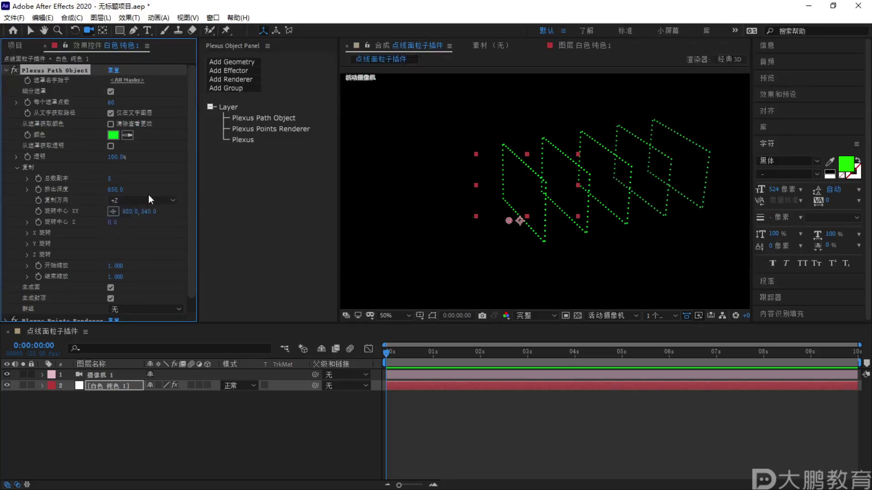
click(149, 200)
click(136, 223)
key(F1)
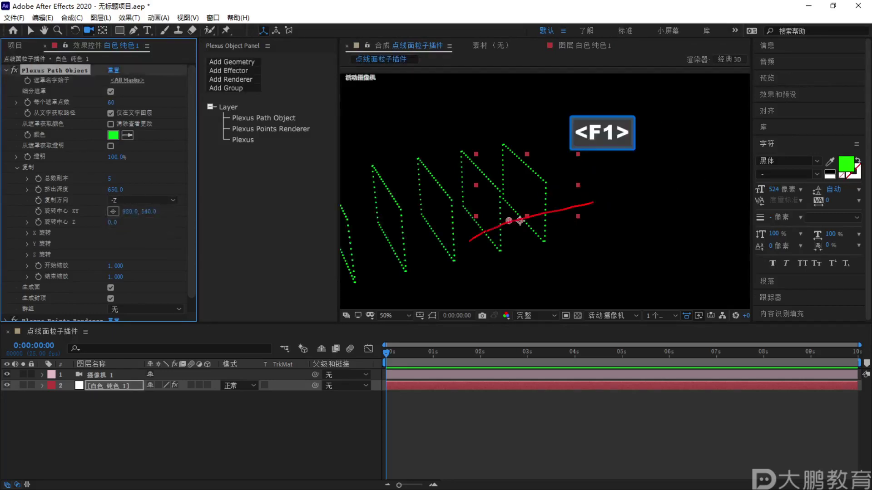
key(Escape)
mouse_move(115, 191)
mouse_down()
mouse_move(162, 188)
mouse_move(116, 195)
mouse_move(129, 194)
mouse_up()
key(F2)
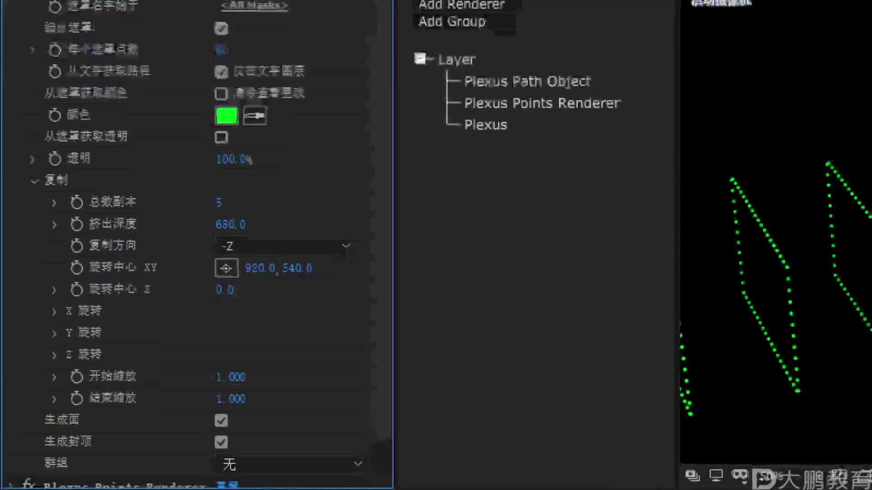
key(Escape)
key(F1)
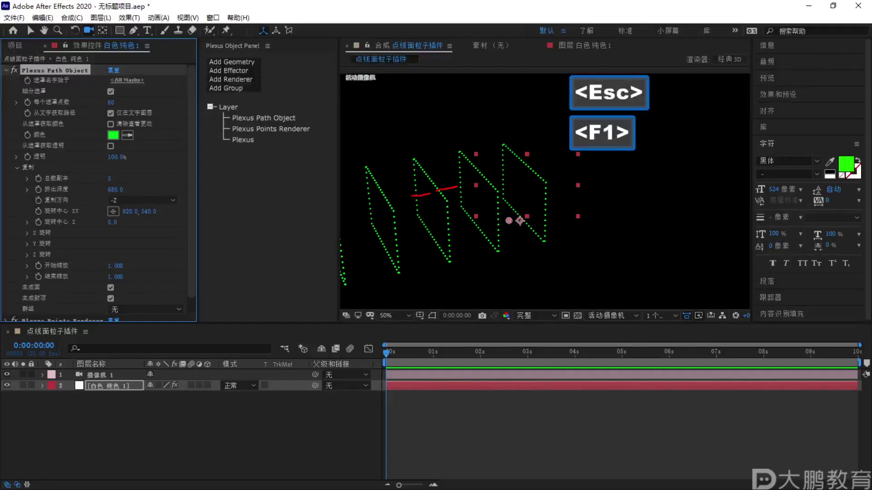
Compare +Z and -Z again, then settle the Replicate Direction on Both
click(147, 199)
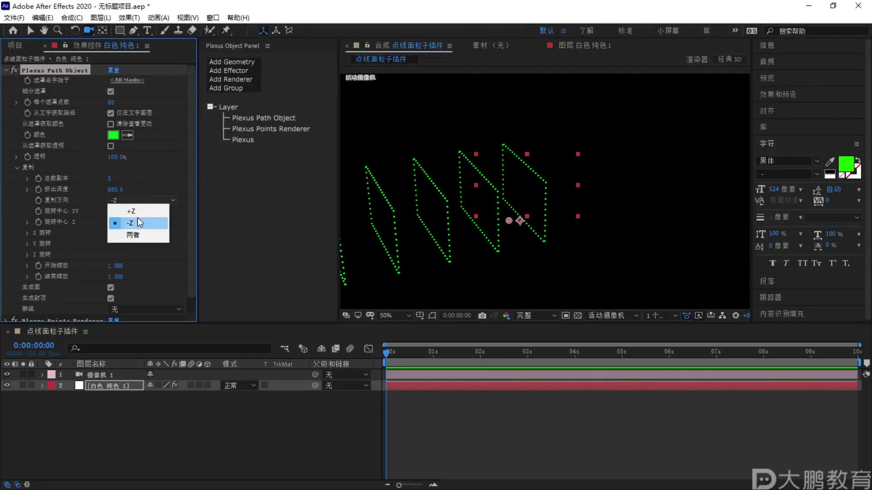
click(138, 211)
key(F1)
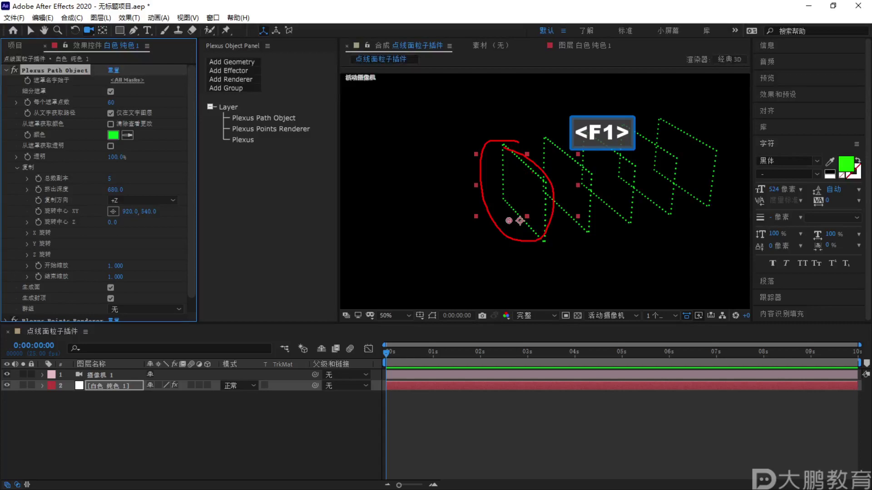
key(Escape)
click(147, 200)
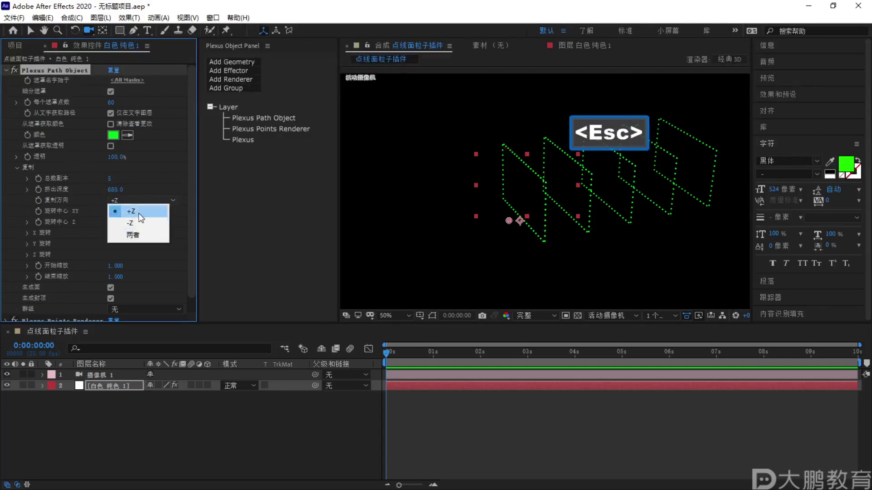
click(136, 220)
key(F1)
mouse_move(534, 143)
mouse_down()
mouse_move(567, 182)
mouse_move(415, 213)
mouse_up()
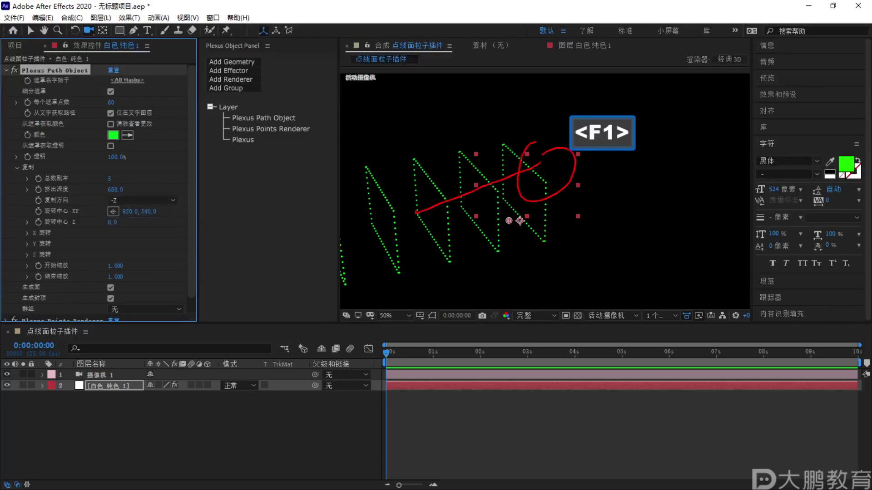
key(Escape)
click(146, 200)
click(136, 232)
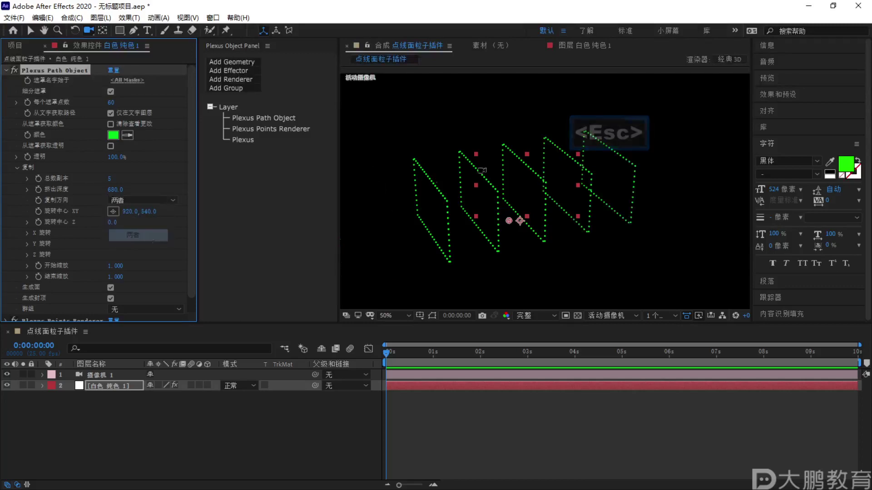
key(F1)
drag(514, 151, 528, 194)
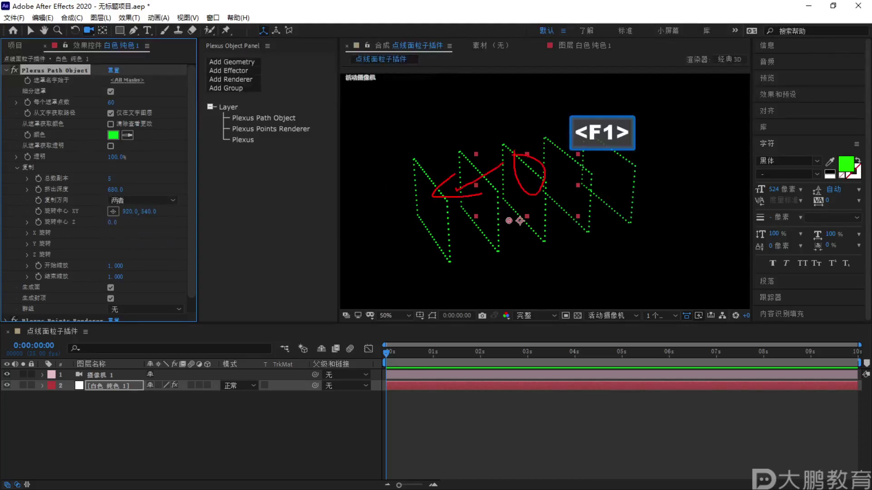
key(Escape)
Set the Rotation Center XY to 922, 540
key(F2)
mouse_move(355, 179)
mouse_down()
mouse_move(258, 196)
mouse_move(355, 177)
mouse_up()
key(Escape)
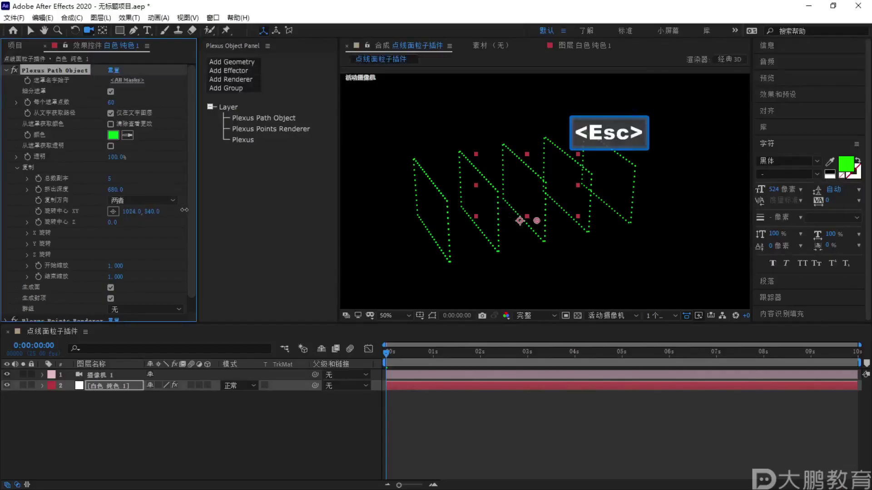
key(F2)
drag(71, 212, 106, 211)
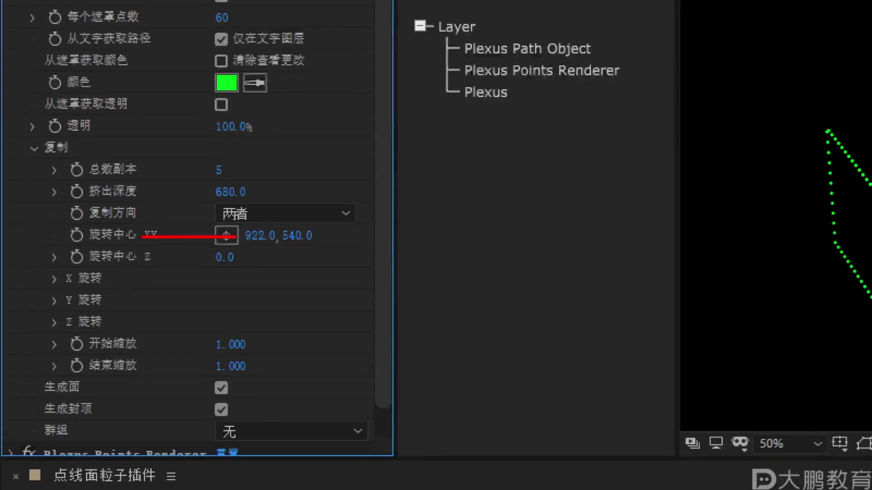
key(Escape)
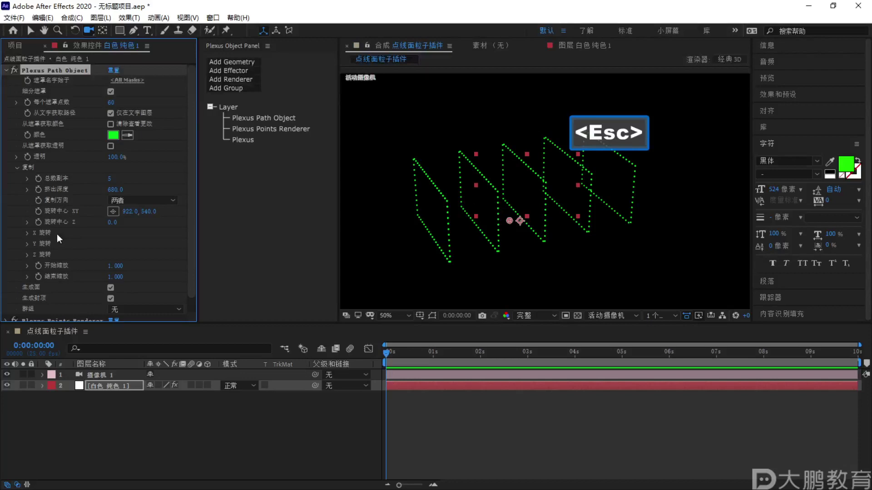
Fan the copies around X by adjusting the X Rotation start and end angles
click(25, 233)
drag(121, 245, 154, 244)
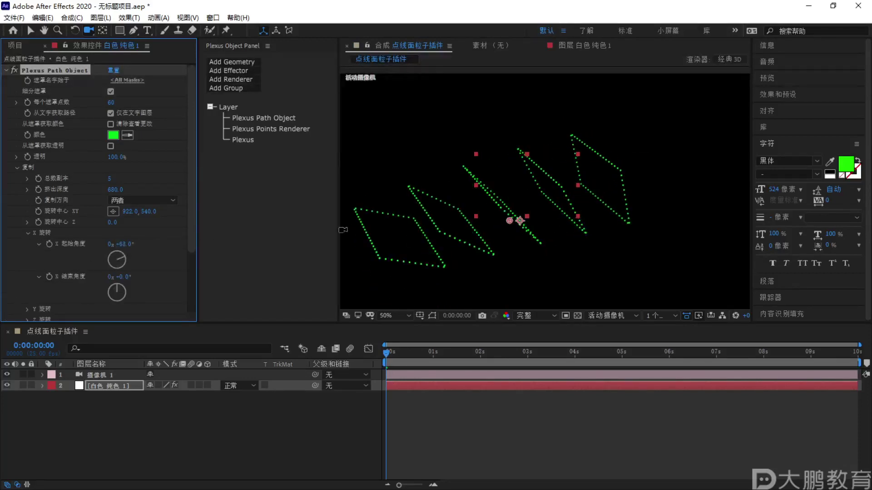
drag(468, 230, 495, 208)
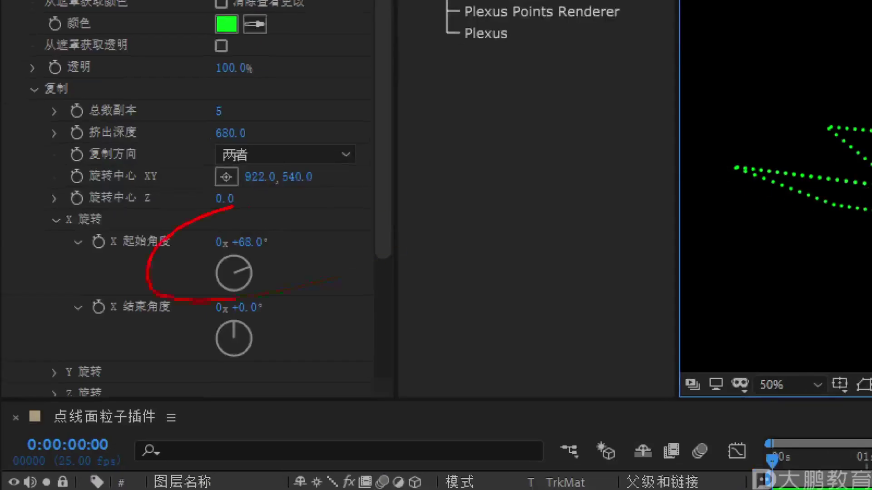
key(F2)
key(Escape)
drag(125, 244, 166, 244)
drag(119, 277, 174, 268)
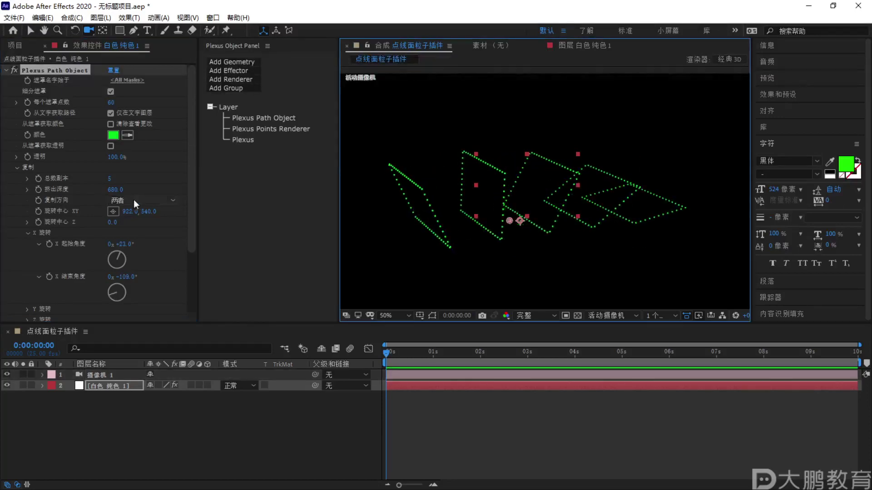
Move the Rotation Center to 896, 262 so the copies fan near the top
mouse_move(131, 213)
mouse_down()
mouse_move(72, 217)
mouse_move(393, 202)
mouse_move(359, 204)
mouse_up()
click(521, 213)
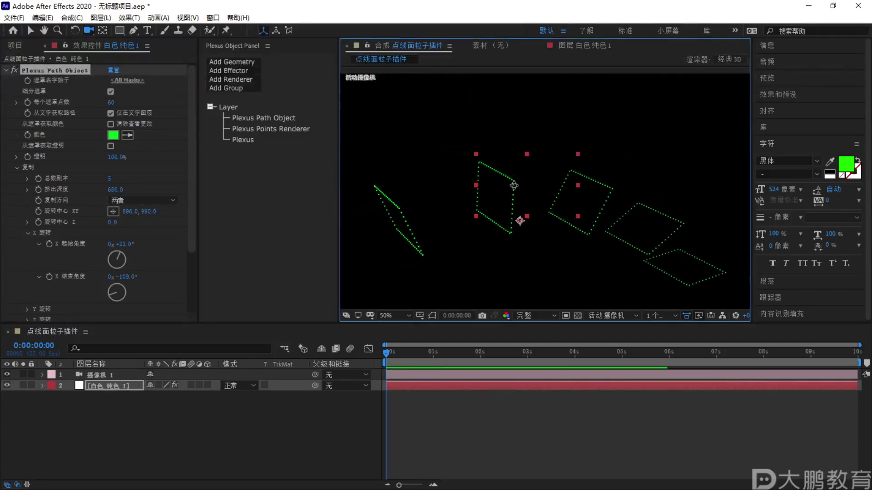
key(F1)
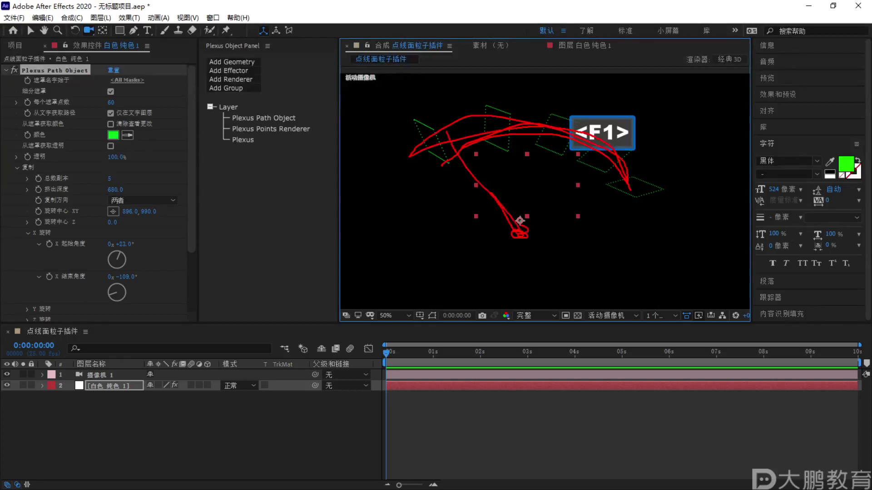
key(Escape)
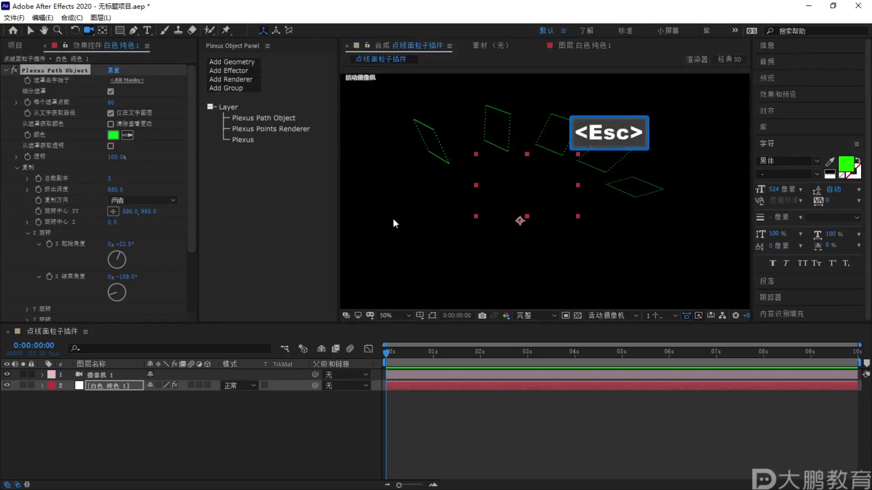
drag(144, 216, 113, 218)
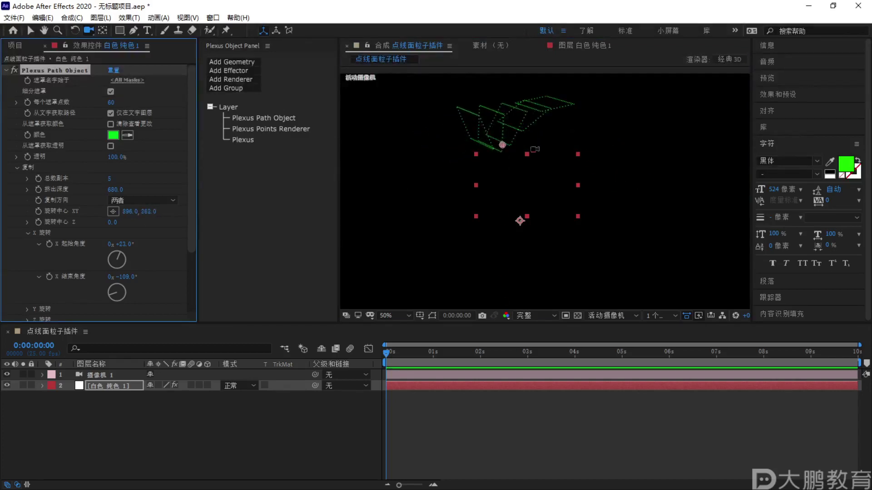
key(F1)
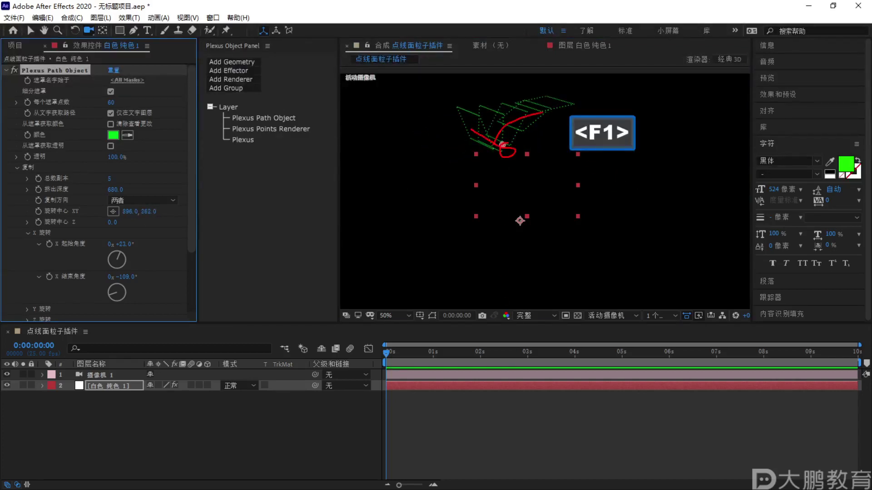
key(Escape)
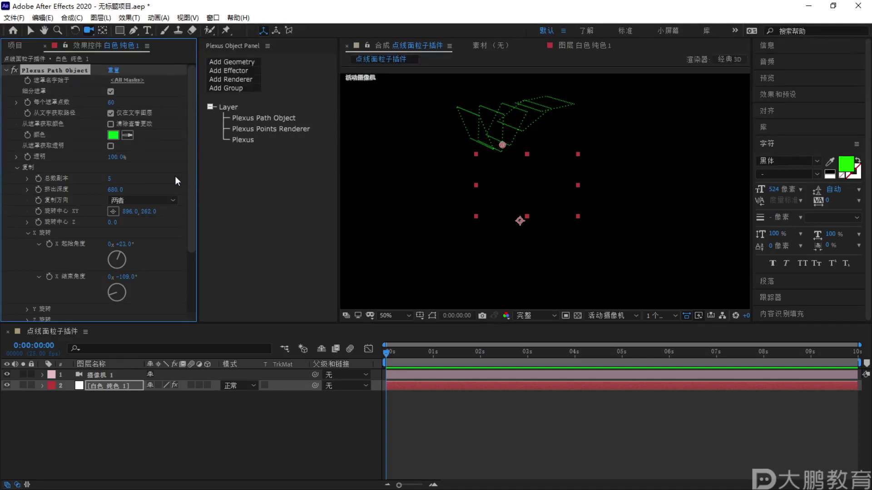
key(F1)
key(Escape)
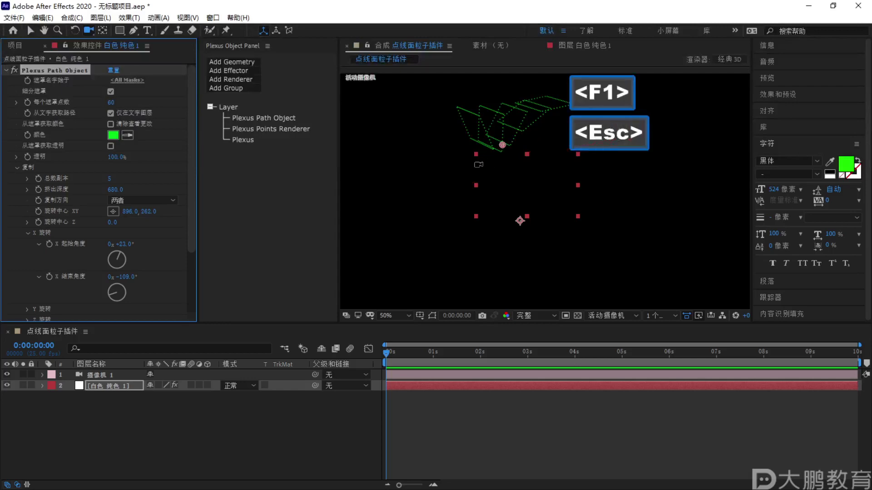
key(F1)
key(Escape)
key(F2)
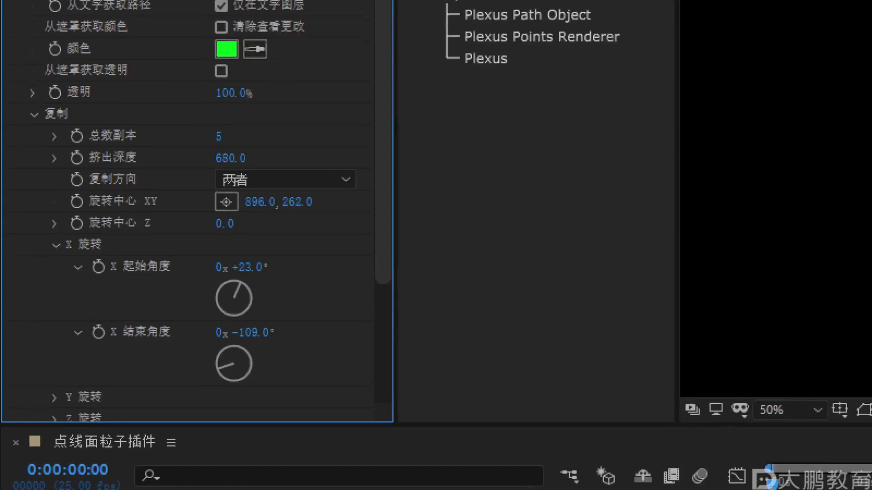
key(Escape)
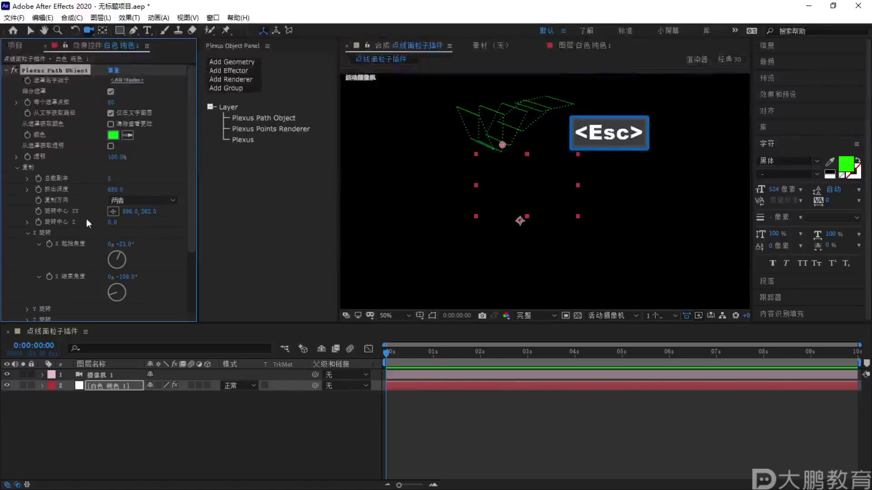
Try a 59° Z Rotation start angle, then undo it
click(27, 233)
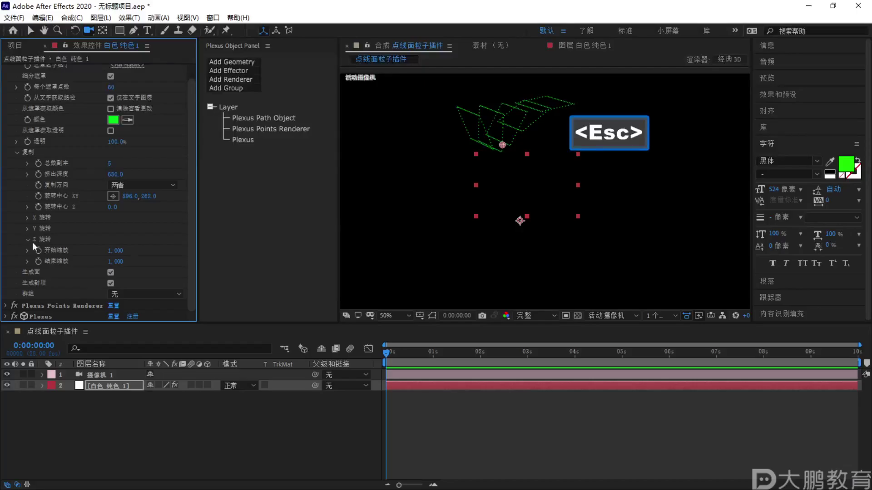
click(54, 253)
drag(122, 251, 97, 256)
key(ctrl+z)
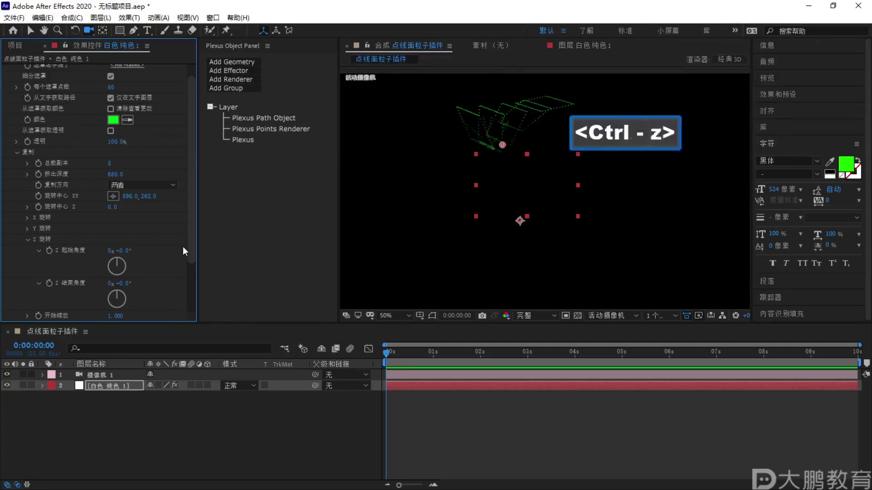
click(28, 239)
key(F2)
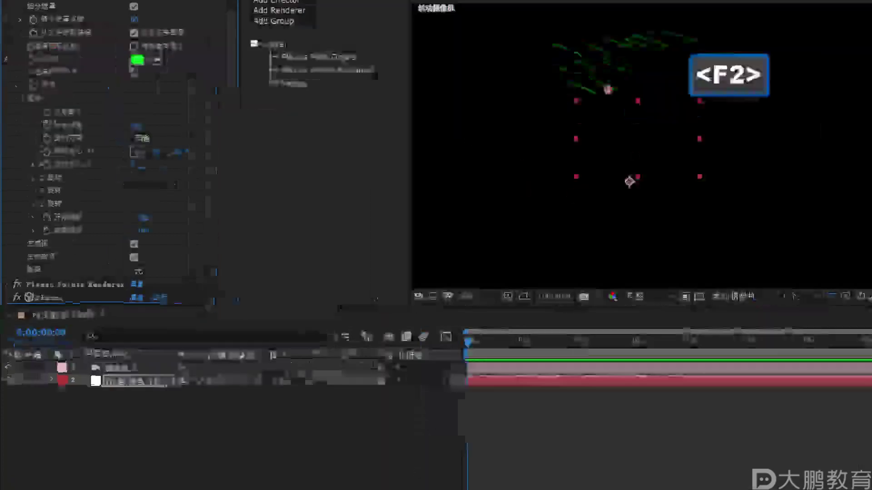
key(Escape)
Experiment with the copies' Start Scale, settling on 3.460
mouse_move(110, 253)
mouse_down()
mouse_move(216, 252)
mouse_move(149, 257)
mouse_move(173, 248)
mouse_up()
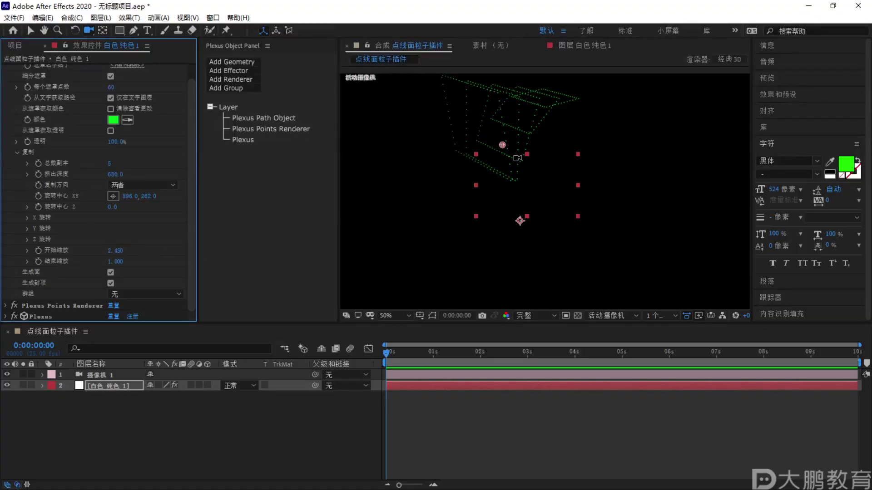
key(F1)
drag(460, 126, 472, 97)
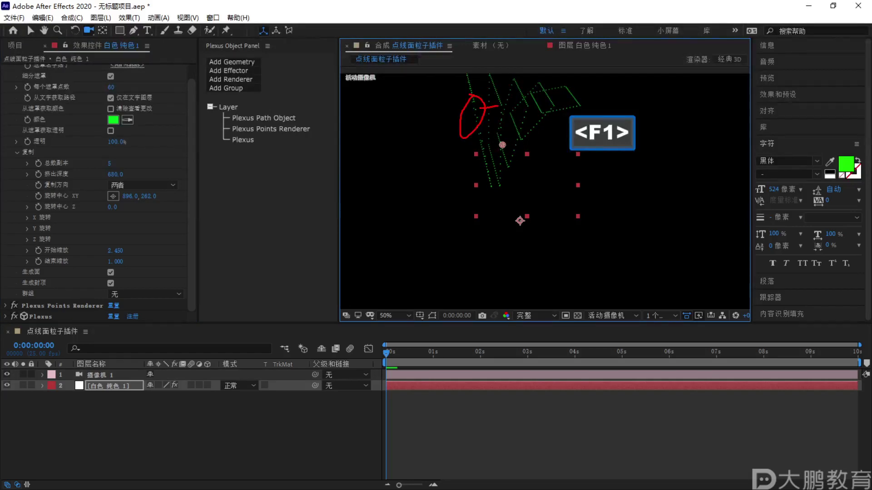
mouse_move(533, 107)
mouse_down()
mouse_move(573, 101)
mouse_move(542, 118)
mouse_up()
key(Escape)
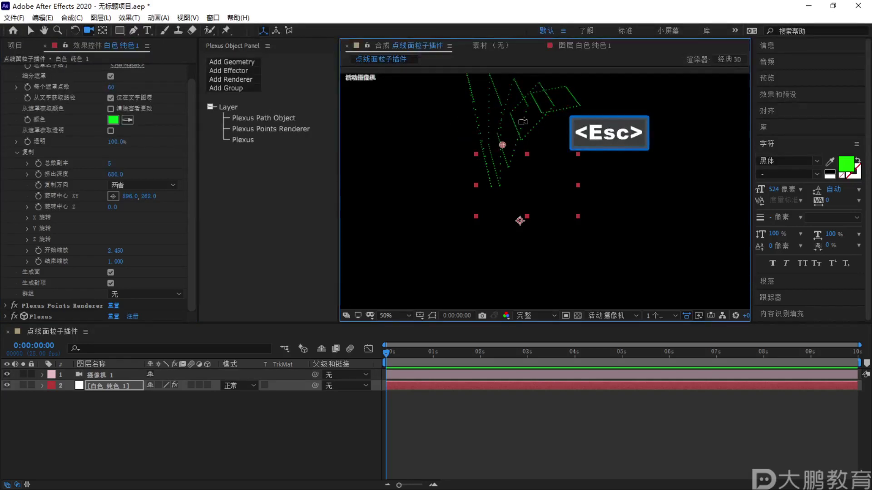
drag(116, 250, 0, 259)
key(F1)
mouse_move(555, 105)
mouse_down()
mouse_move(586, 130)
mouse_move(550, 108)
mouse_up()
drag(575, 114, 510, 123)
key(Escape)
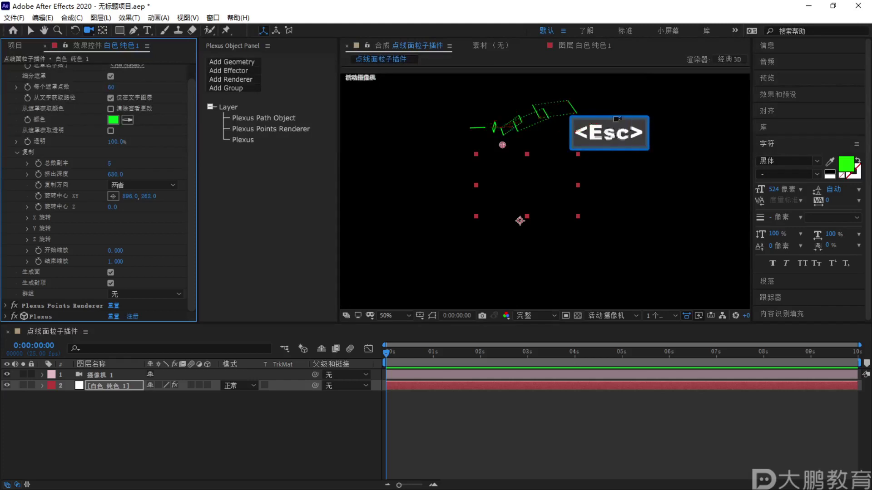
drag(585, 92, 502, 113)
key(Escape)
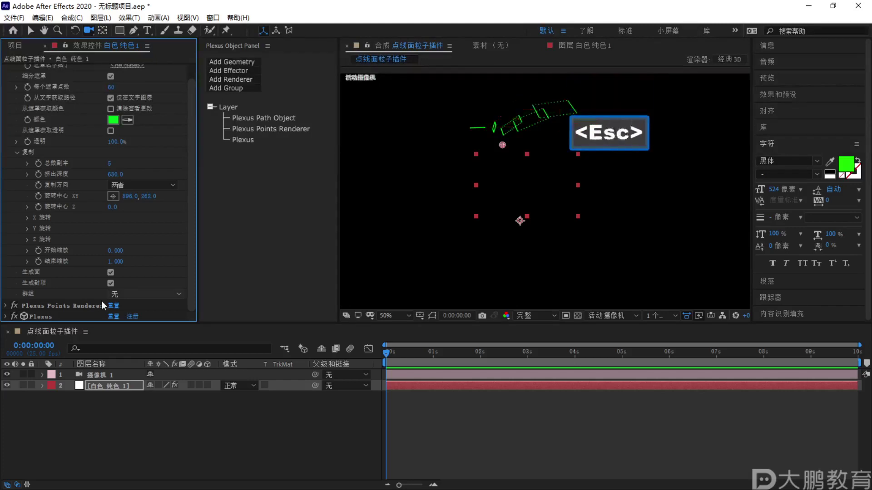
drag(121, 252, 150, 252)
key(F1)
mouse_move(573, 93)
mouse_down()
mouse_move(609, 100)
mouse_move(569, 100)
mouse_move(477, 132)
mouse_move(514, 142)
mouse_up()
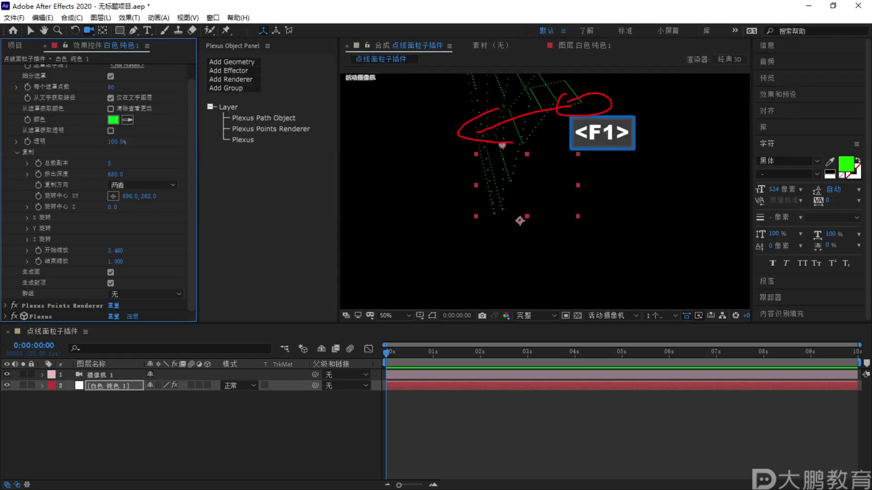
key(Escape)
Raise the copies' End Scale to 4.850
drag(116, 262, 131, 248)
key(F1)
mouse_move(472, 123)
mouse_down()
mouse_move(459, 154)
mouse_move(563, 112)
mouse_move(599, 111)
mouse_up()
key(Escape)
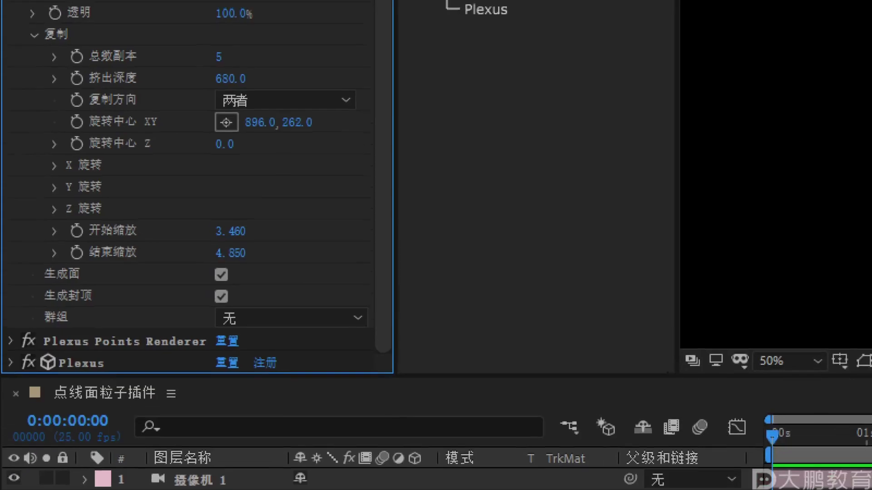
mouse_move(9, 231)
mouse_down()
mouse_move(74, 236)
mouse_move(320, 74)
mouse_move(12, 167)
mouse_up()
key(Escape)
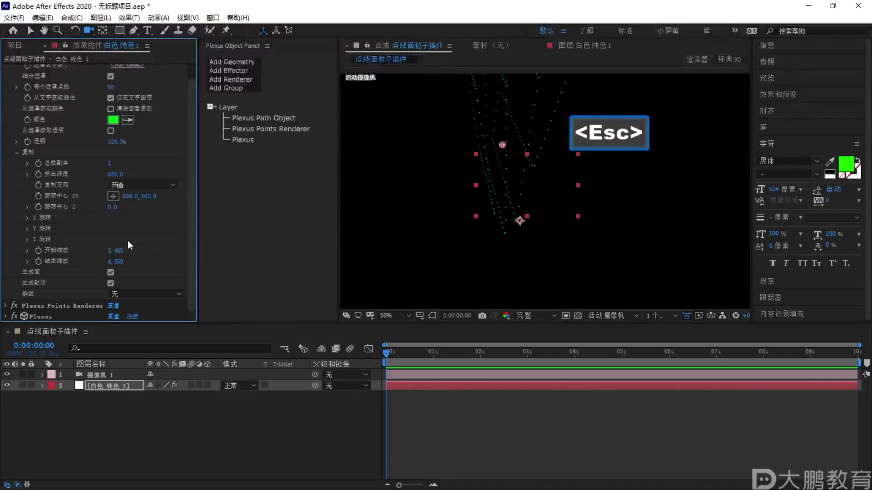
scroll(208, 152, up, 1)
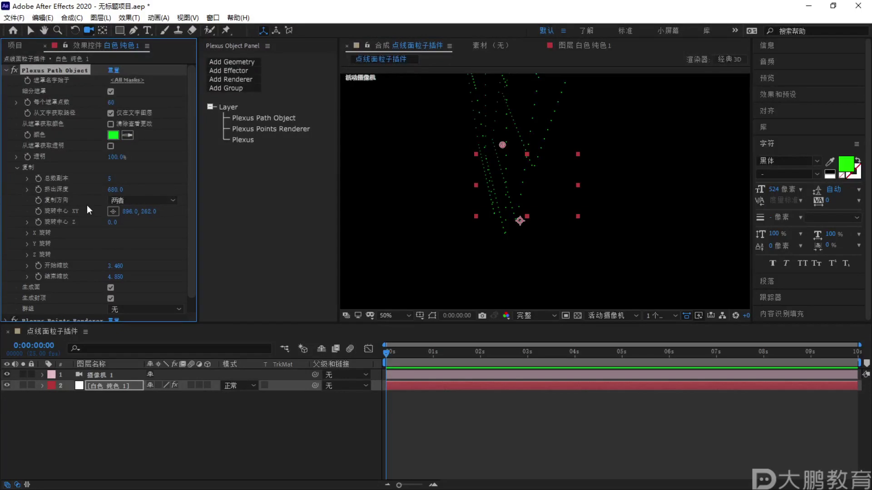
Check the Plexus Add Geometry list and close it without adding anything
click(249, 62)
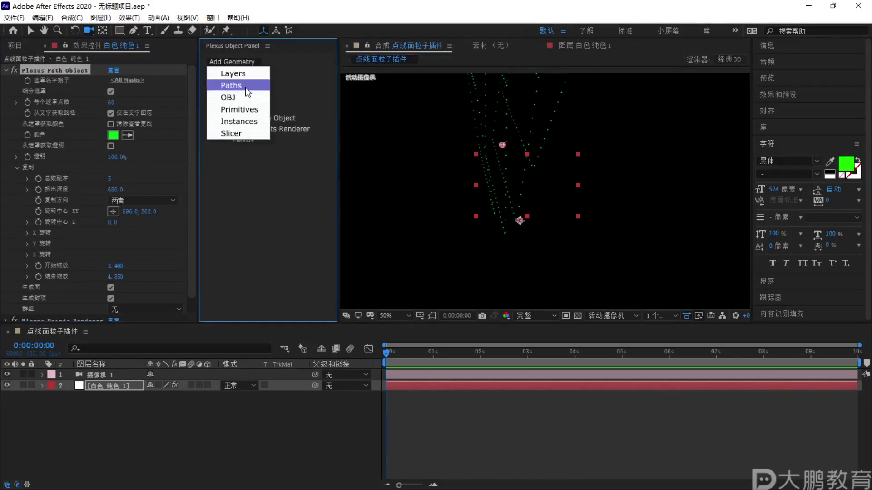
key(F1)
drag(470, 87, 590, 113)
key(Escape)
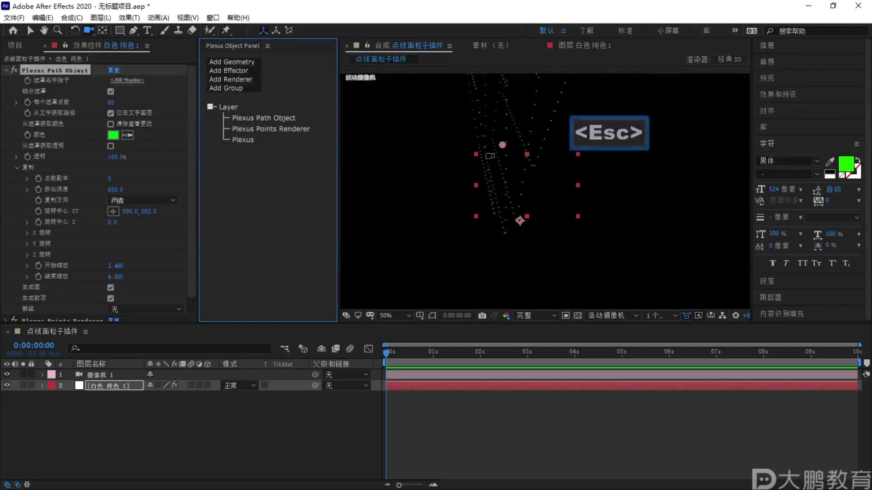
scroll(513, 155, up, 1)
Orbit the camera to frame the dotted fan from the front and preview it
drag(504, 146, 540, 147)
drag(527, 148, 427, 199)
key(space)
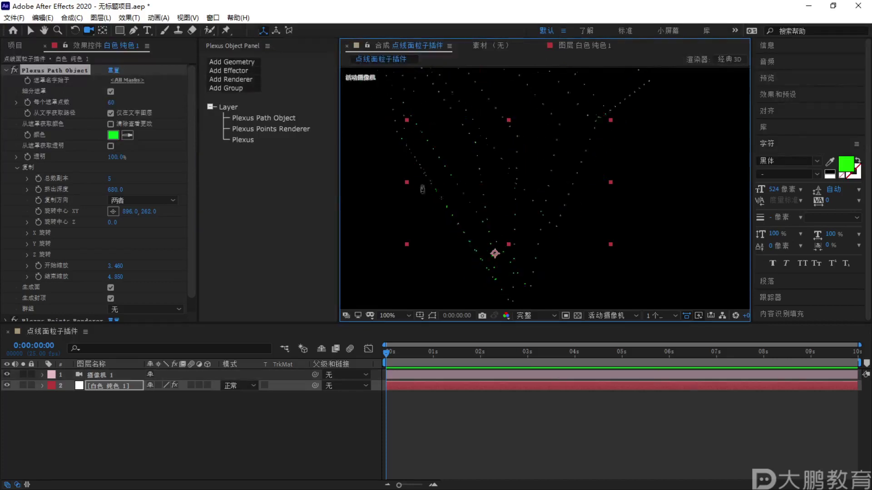
Check the Add Renderer list without adding one, then bring up the timeline context menu
click(230, 79)
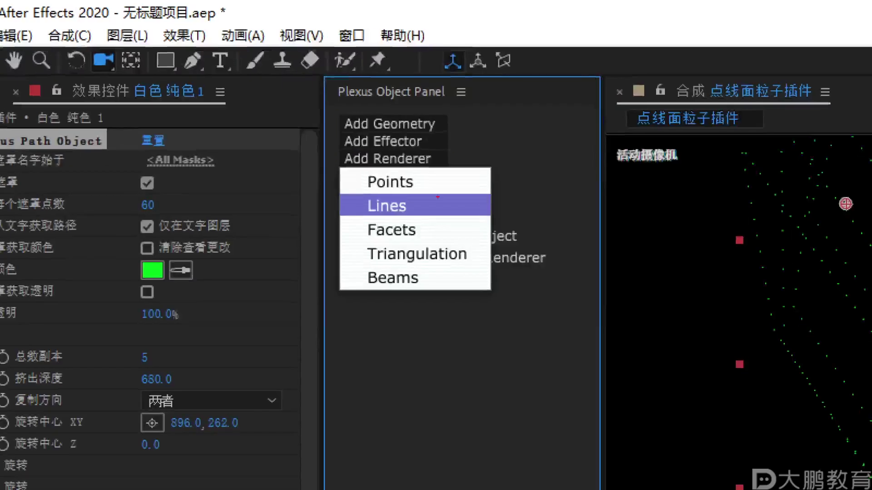
key(Escape)
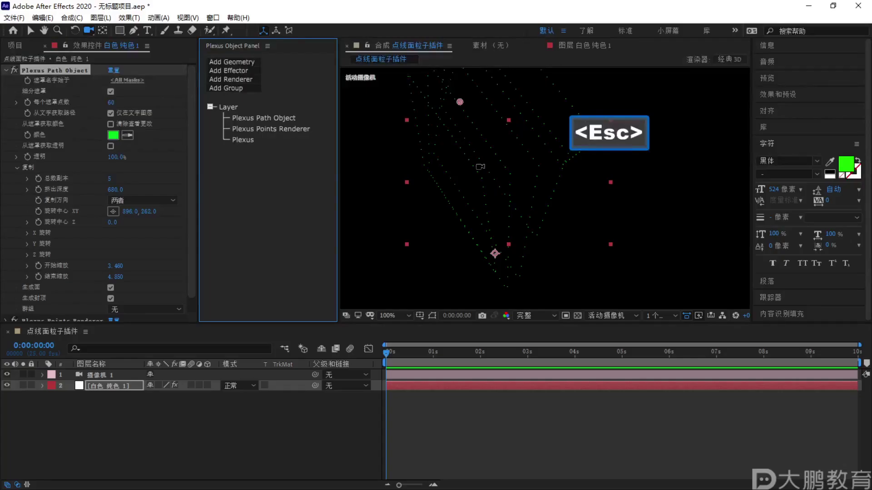
key(F1)
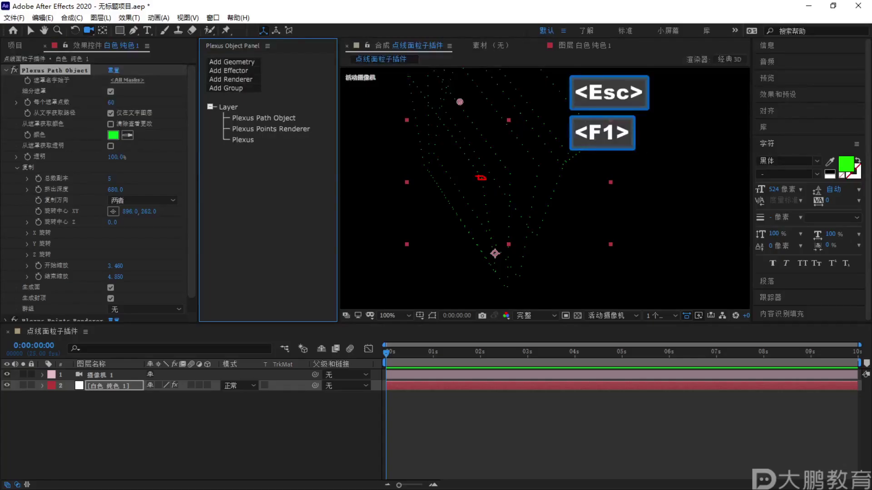
key(Escape)
key(F1)
mouse_move(410, 98)
mouse_down()
mouse_move(468, 185)
mouse_move(465, 231)
mouse_move(357, 102)
mouse_move(404, 88)
mouse_up()
key(Escape)
right_click(117, 419)
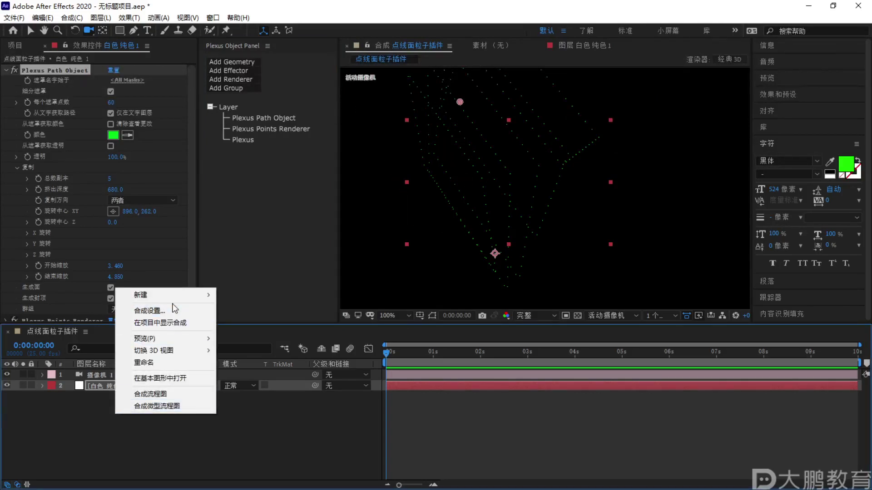
Select the white solid layer to show its Plexus tree and pick Plexus Path Object
click(98, 431)
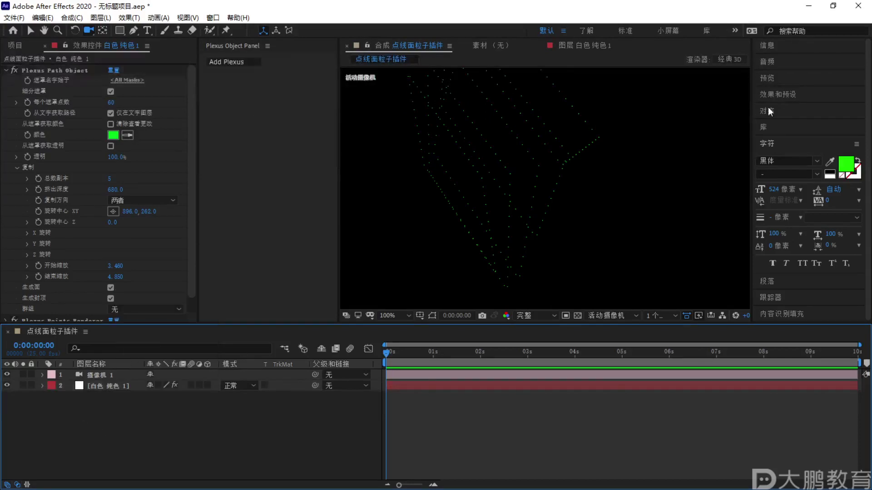
click(786, 96)
click(791, 93)
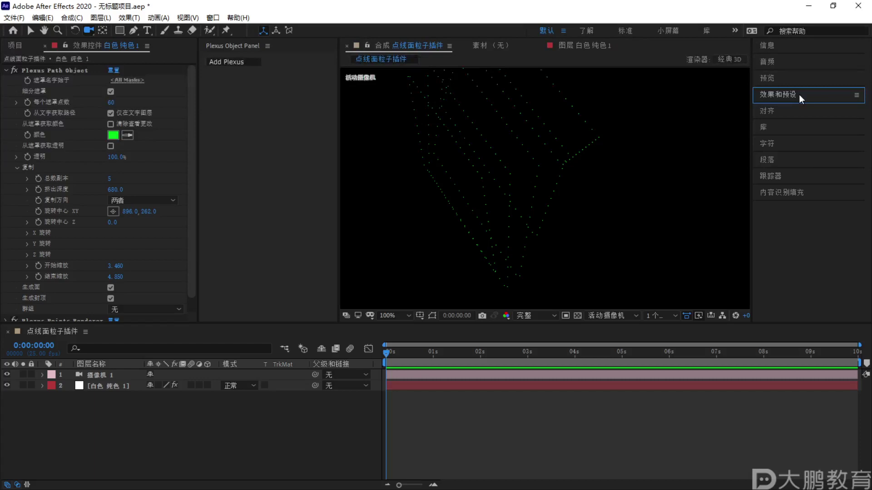
key(F1)
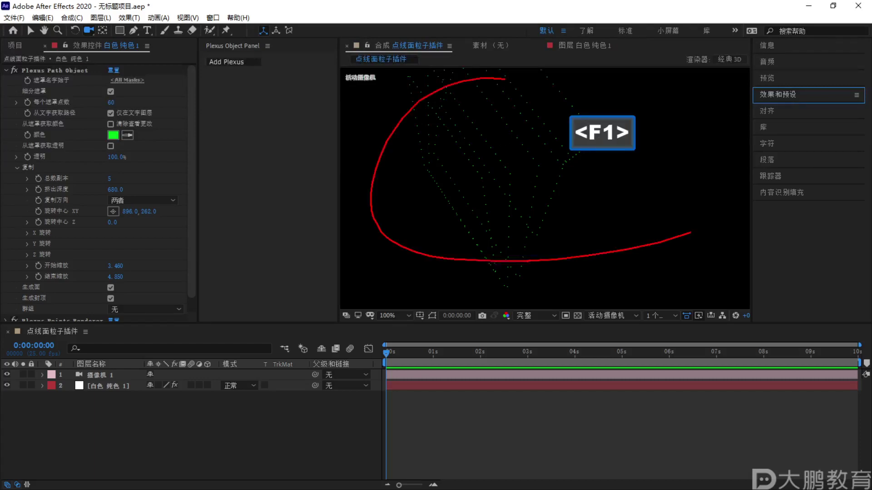
key(Escape)
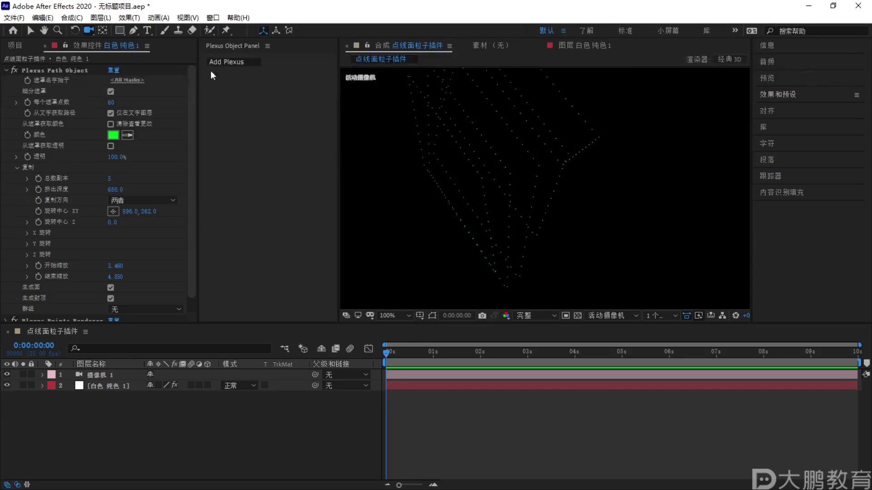
click(108, 384)
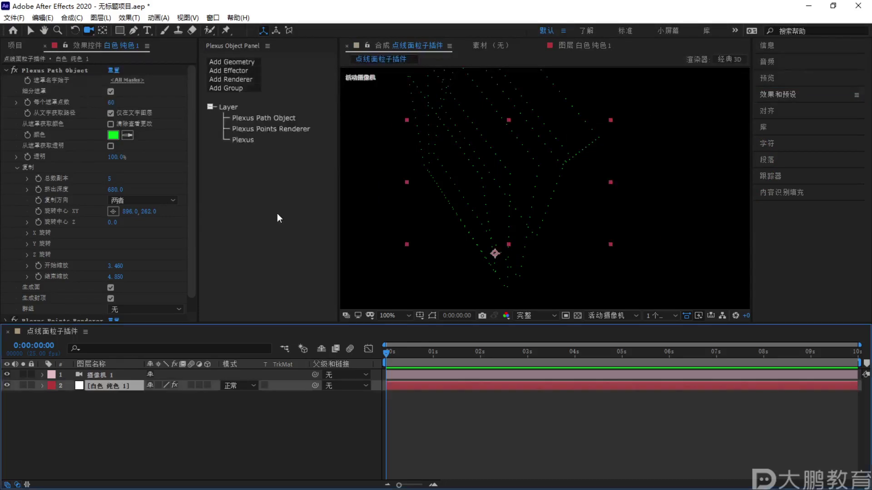
click(275, 117)
Delete the Plexus Path Object, add a Plexus Layers Object, and collapse the solid layer
key(Delete)
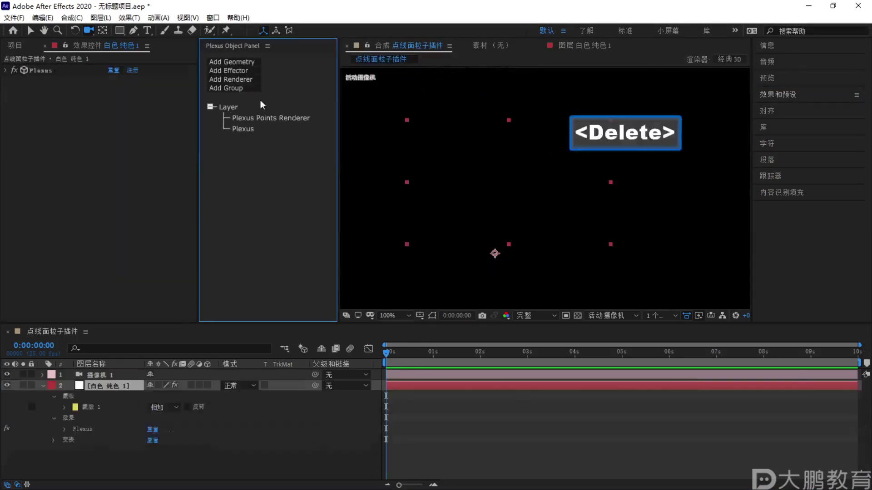
click(249, 62)
click(246, 77)
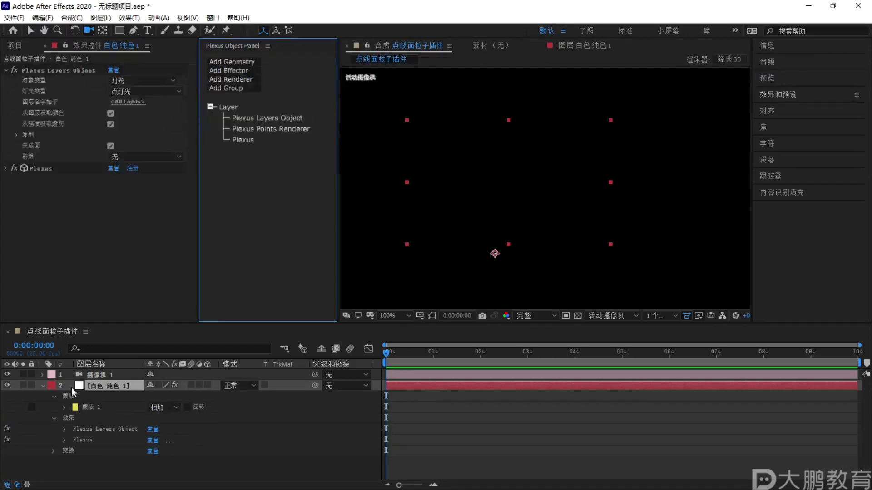
click(44, 389)
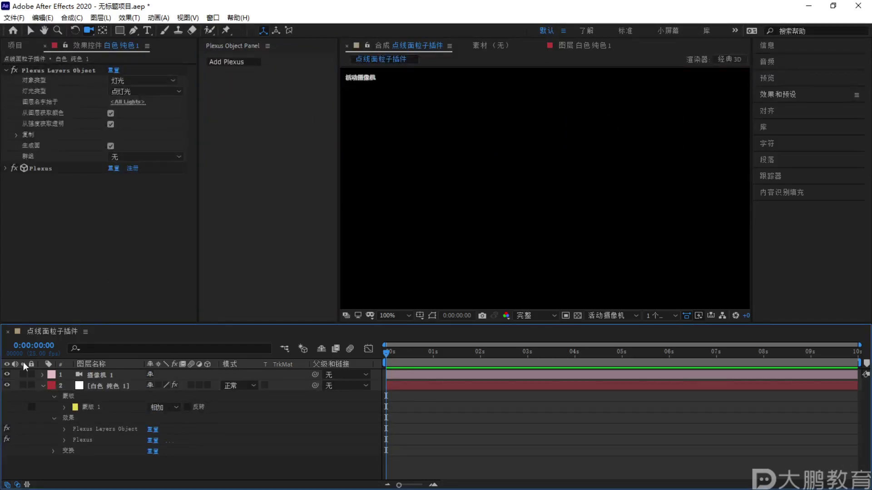
click(42, 385)
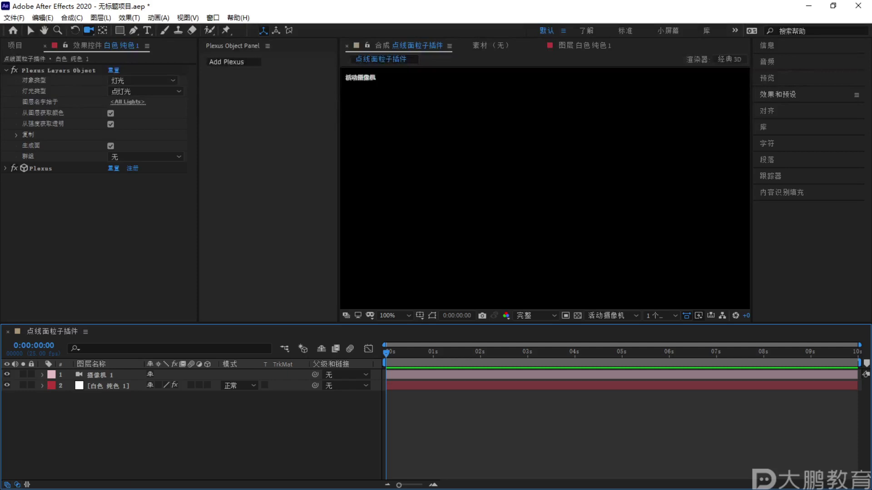
key(alt+Tab)
Pan the 33笔记.png notes to the Layer, primitives and lights branches, then minimize the viewer
drag(533, 201, 552, 326)
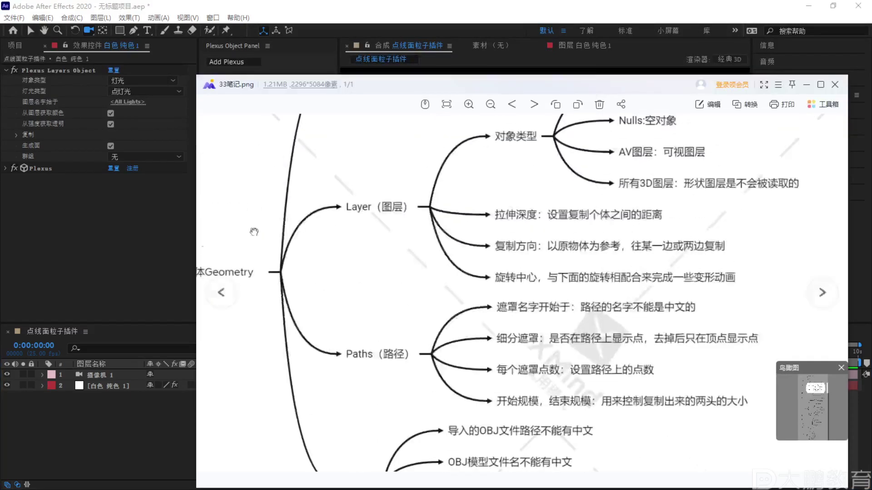
drag(513, 202, 472, 294)
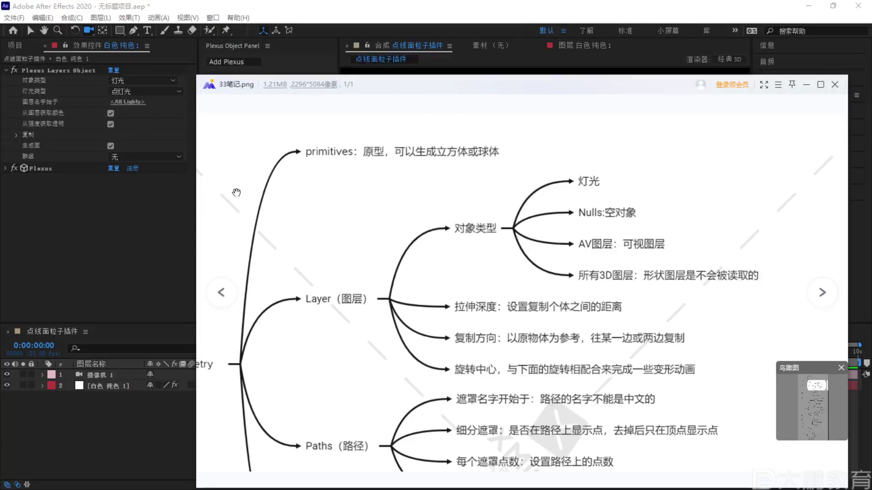
click(806, 85)
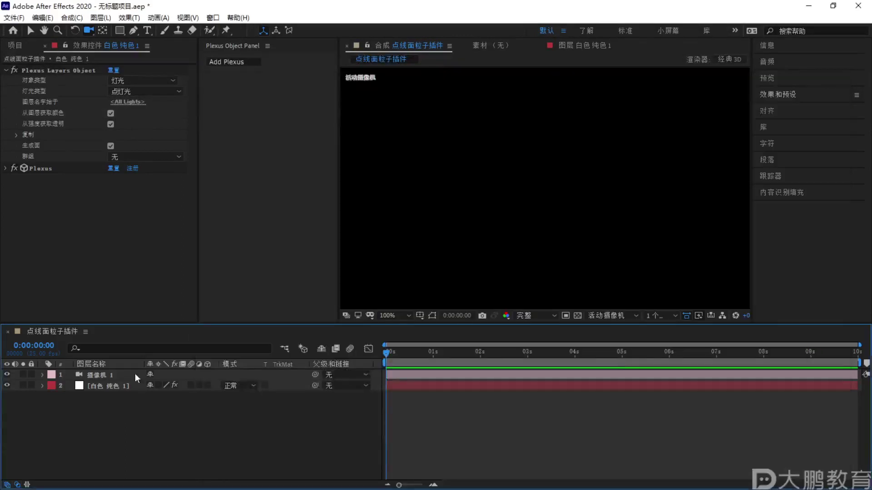
Inspect the white solid's Plexus Layers Object settings, then collapse the solid's properties
click(101, 387)
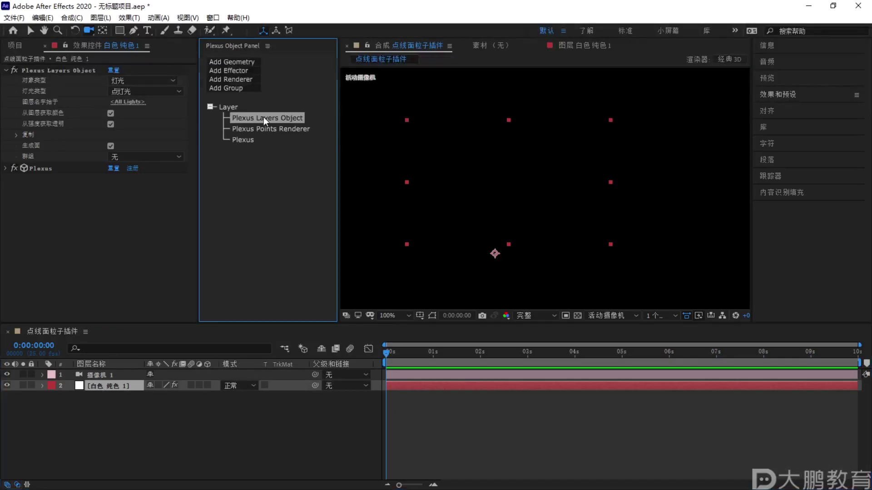
click(263, 118)
key(F2)
key(Escape)
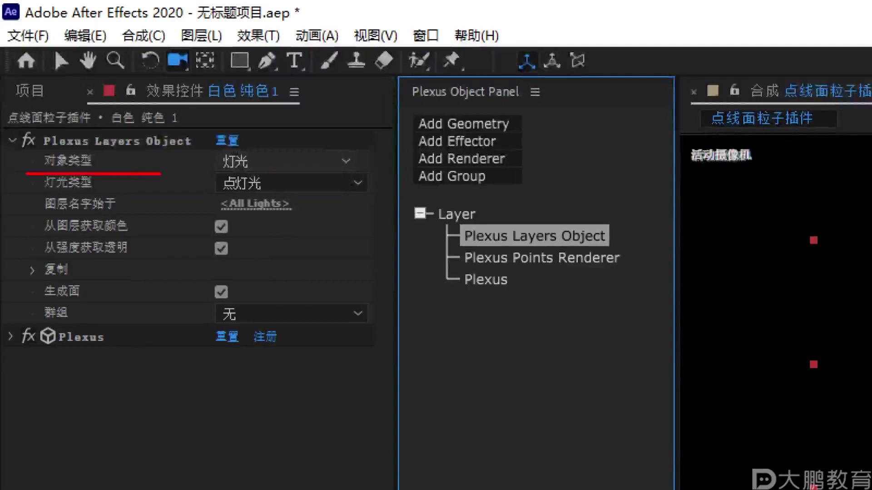
drag(342, 121, 381, 117)
key(Escape)
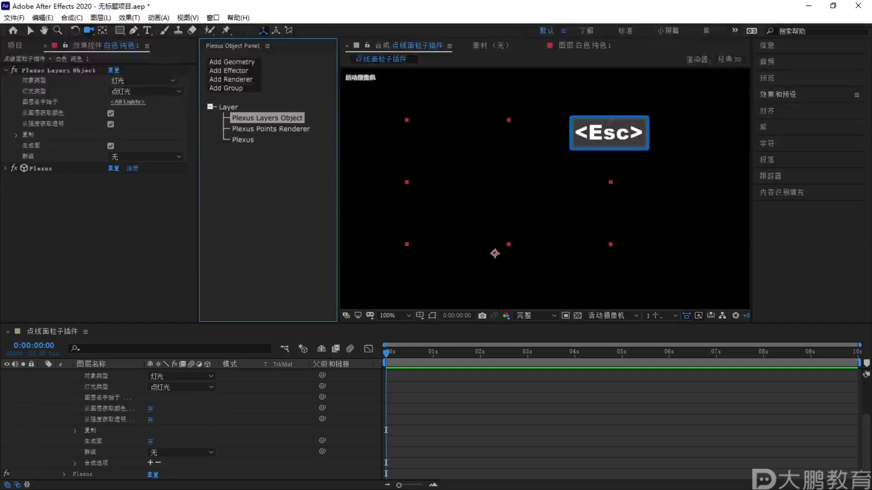
scroll(49, 383, up, 3)
click(40, 385)
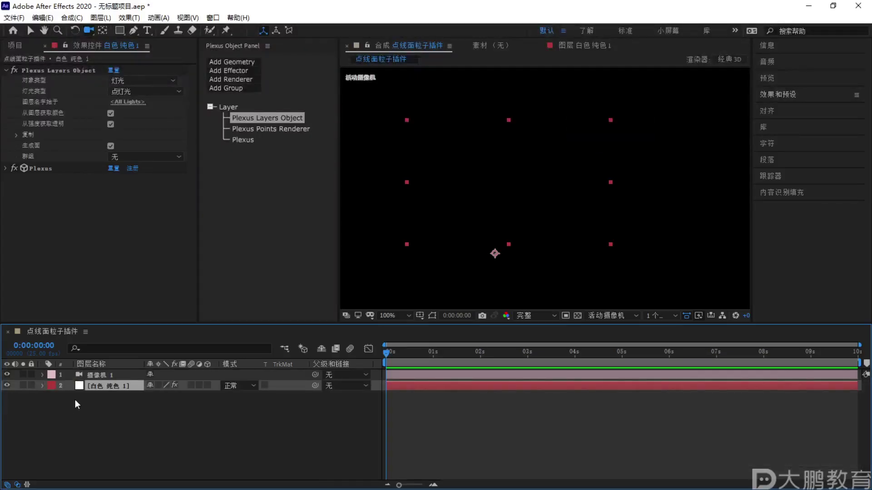
Add a new point light layer, 点光 1, with default light settings
right_click(110, 404)
mouse_move(159, 280)
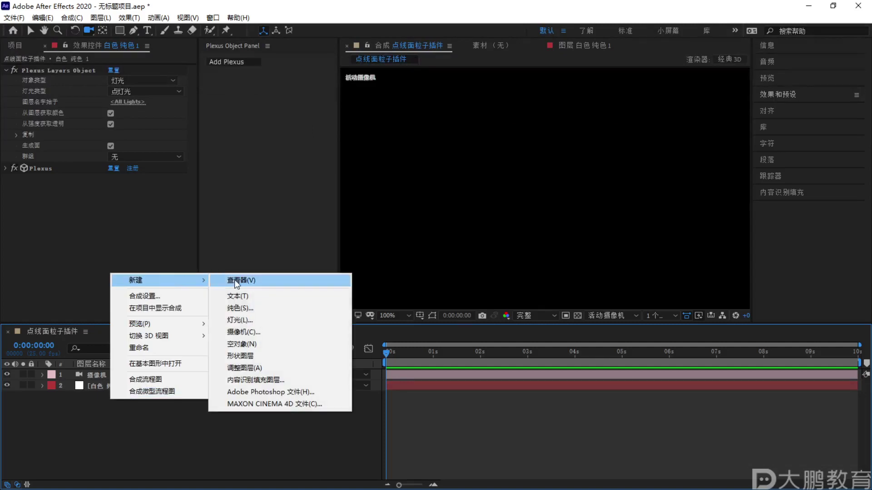
click(241, 320)
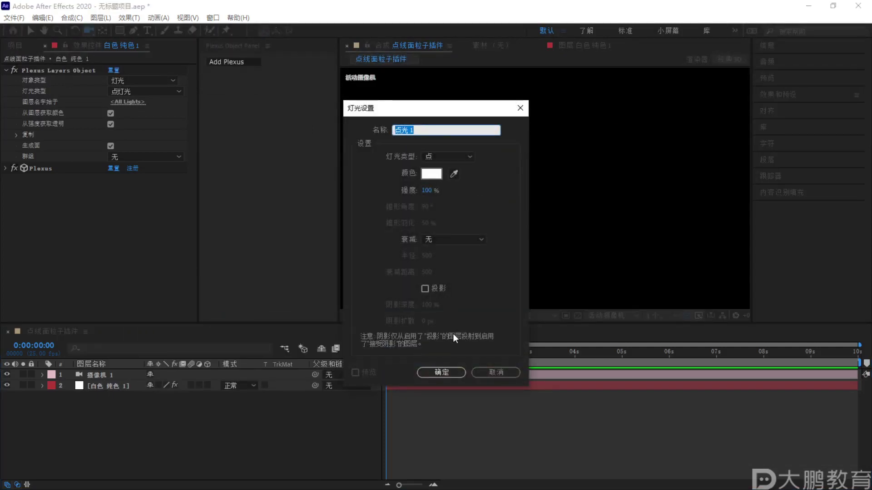
click(440, 372)
click(30, 31)
Delete the camera layer 摄像机 1 and reselect the white solid to view its Plexus tree
click(94, 386)
key(Delete)
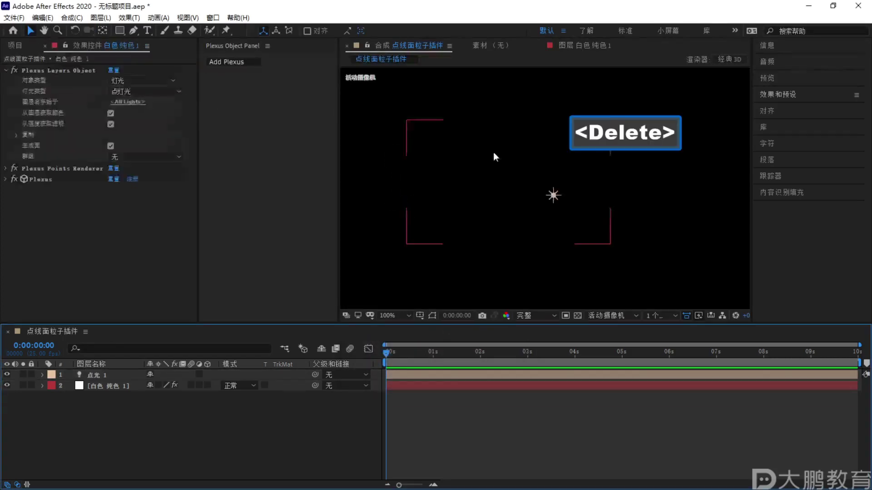
click(112, 384)
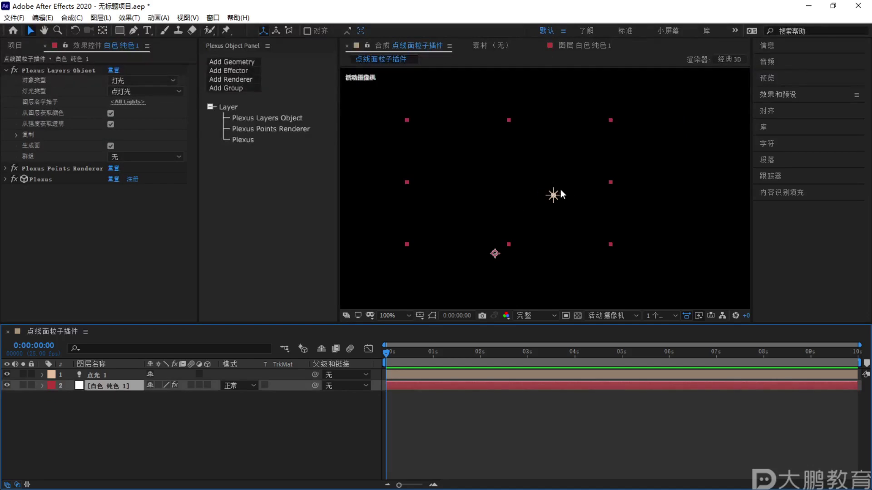
key(F2)
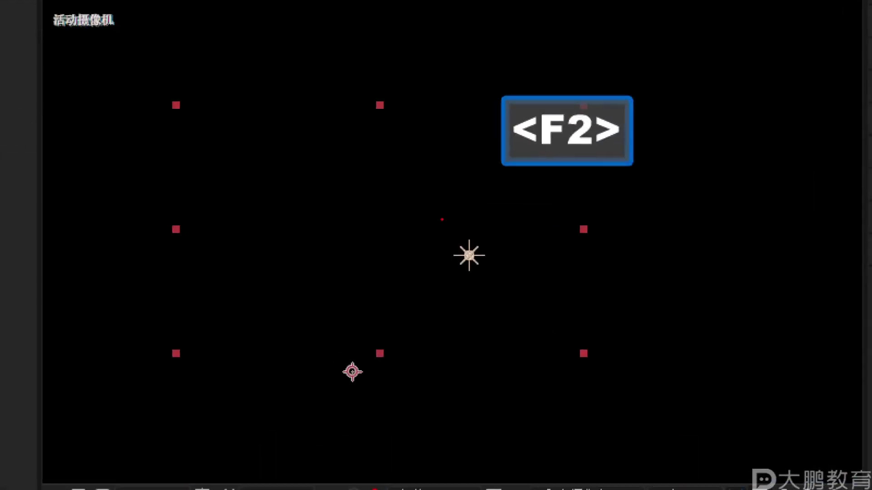
drag(442, 220, 418, 232)
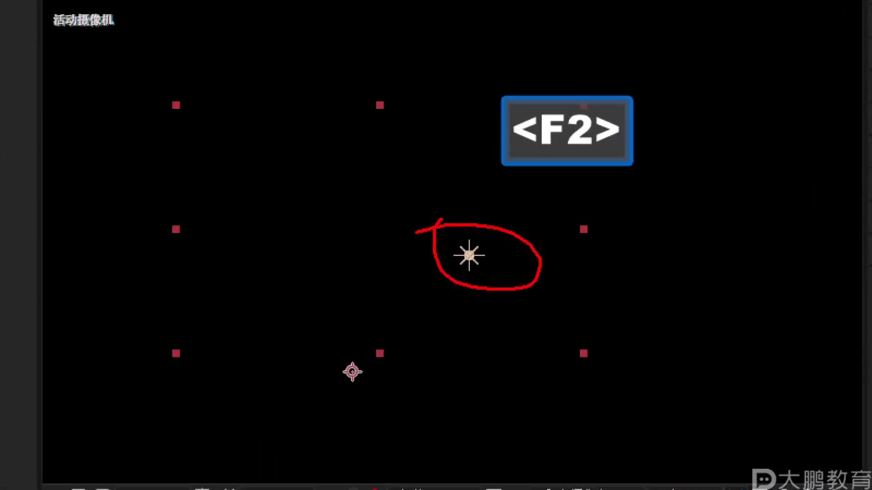
drag(474, 208, 466, 232)
key(Escape)
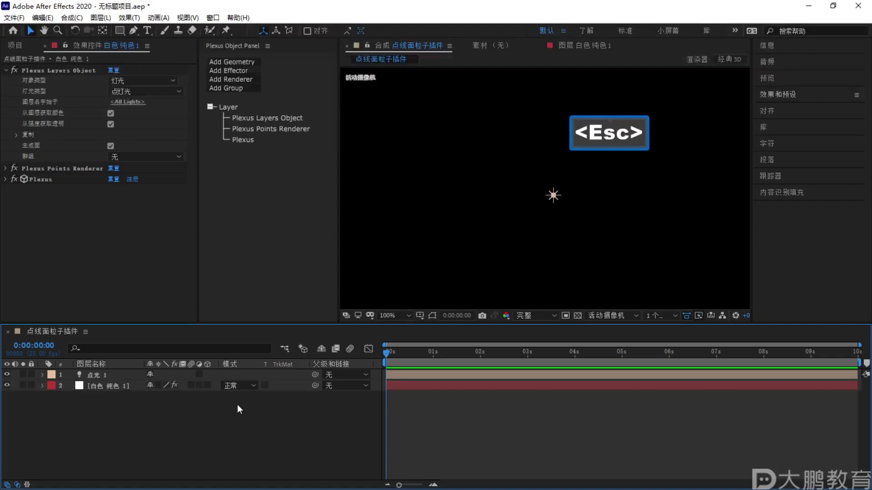
Hide the layer controls in the Composition viewer and look over the scene
click(188, 19)
click(213, 249)
scroll(570, 219, up, 4)
key(F1)
drag(586, 204, 603, 214)
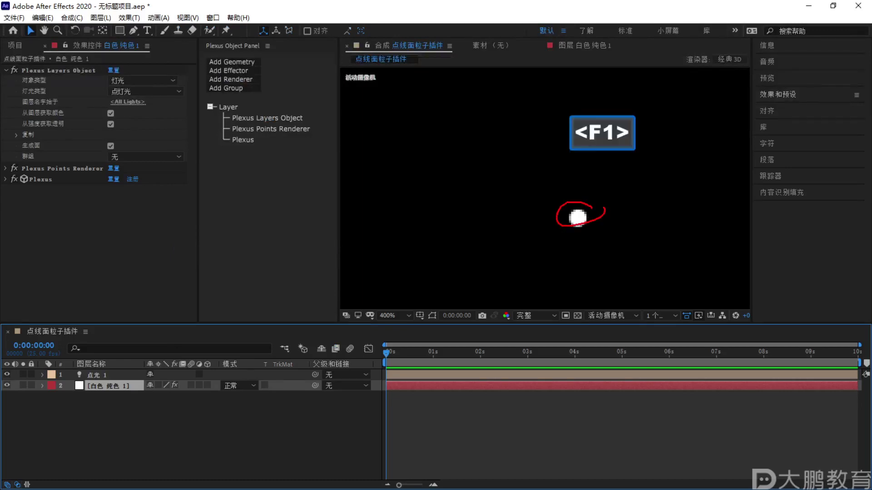
drag(630, 171, 603, 172)
key(Escape)
key(slash)
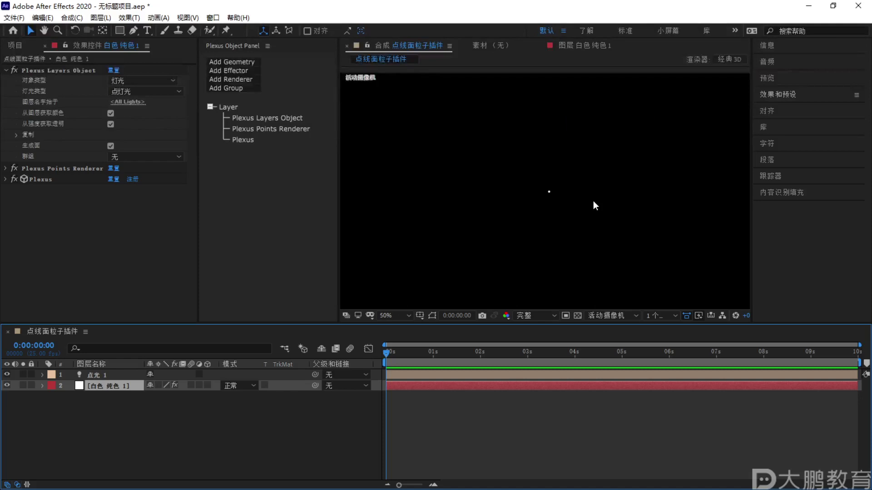
Keep 灯光 as the Plexus object type and show the viewer's layer controls again
click(123, 81)
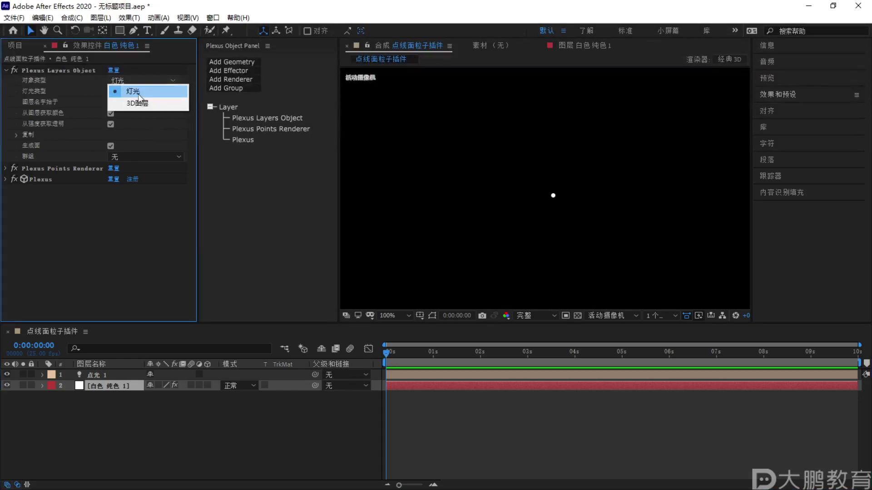
click(138, 94)
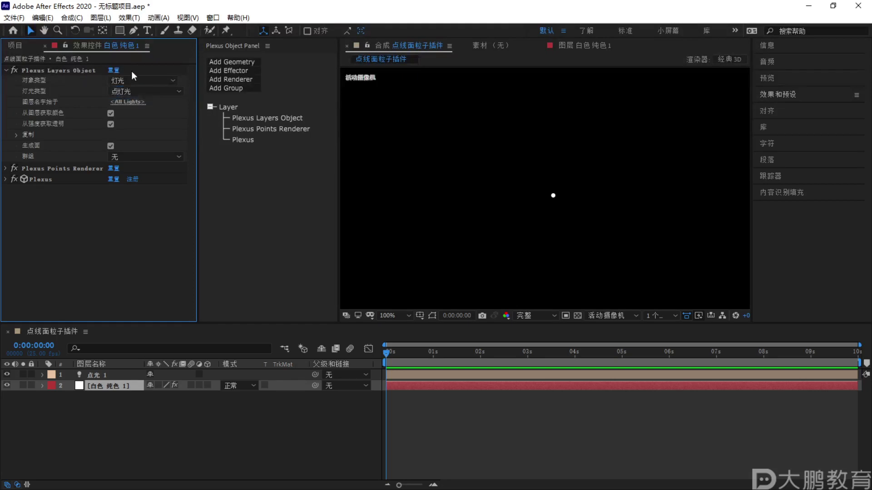
click(247, 63)
click(237, 39)
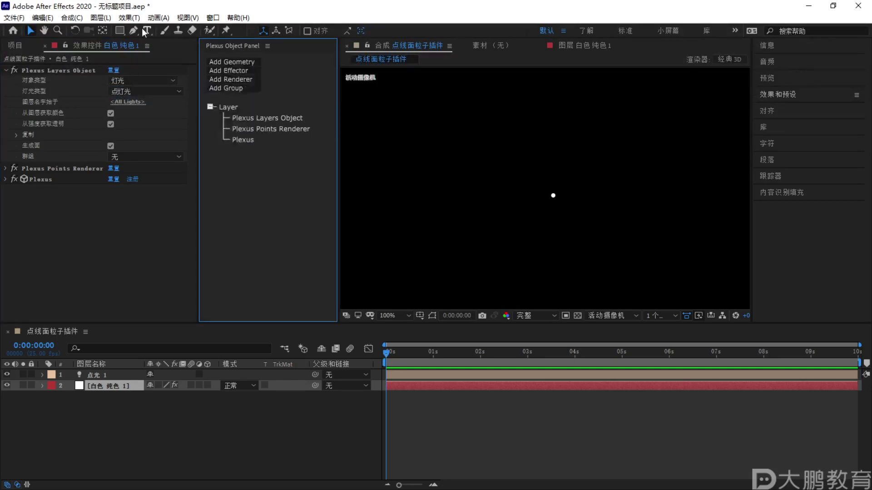
click(187, 17)
click(220, 249)
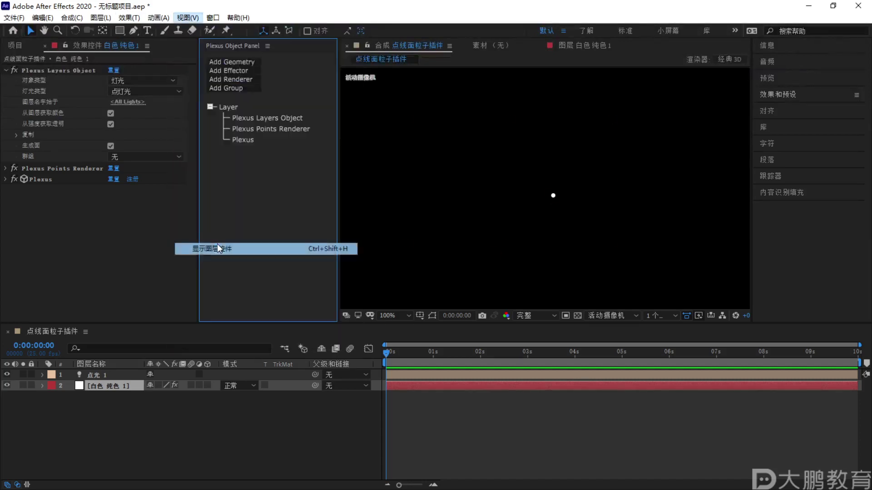
Set the Plexus Layers Object light type to spot lights
click(139, 81)
click(141, 234)
key(F2)
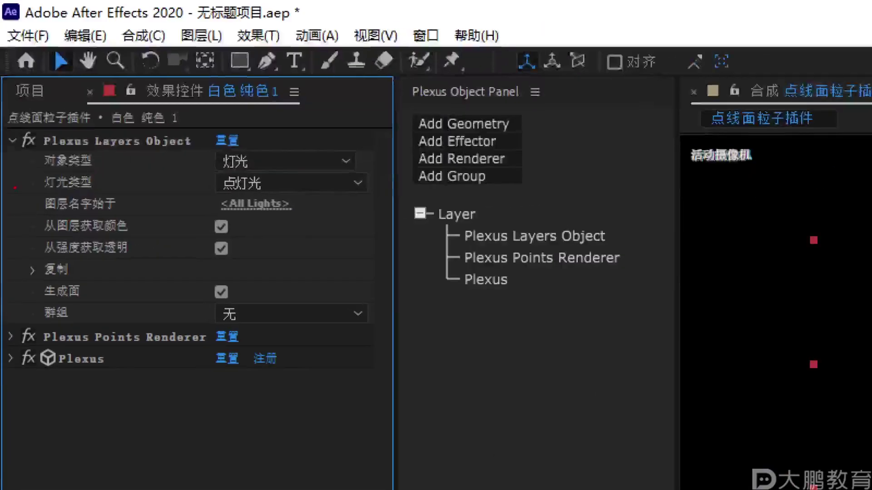
mouse_move(15, 187)
mouse_down()
mouse_move(326, 188)
mouse_move(272, 229)
mouse_move(267, 164)
mouse_up()
key(Escape)
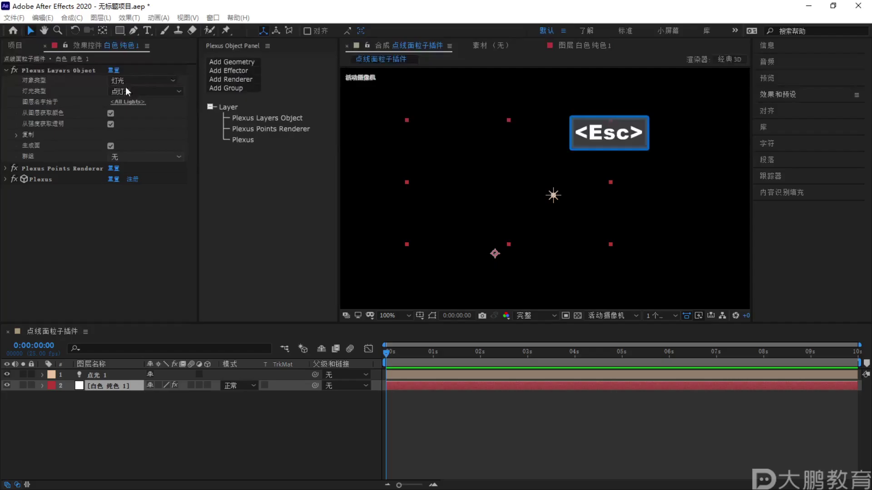
click(150, 89)
click(137, 113)
scroll(88, 386, up, 2)
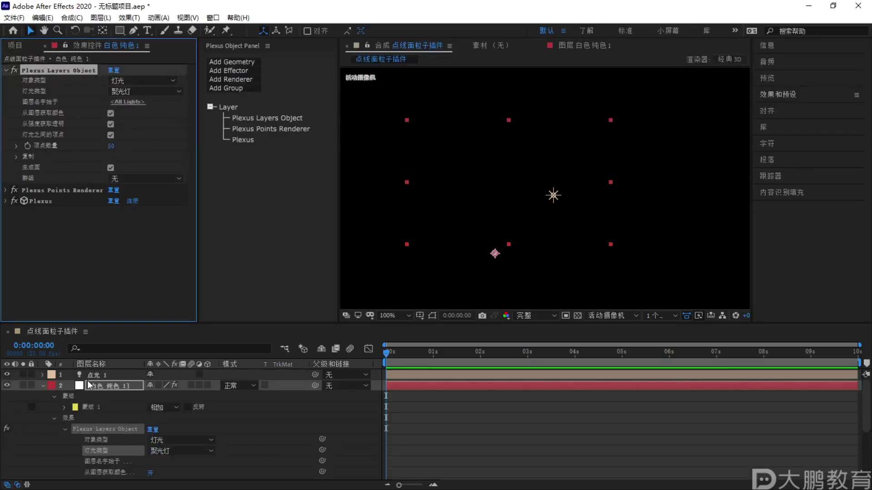
Change 点光 1 into a spot light in Light Settings
click(44, 386)
double_click(102, 374)
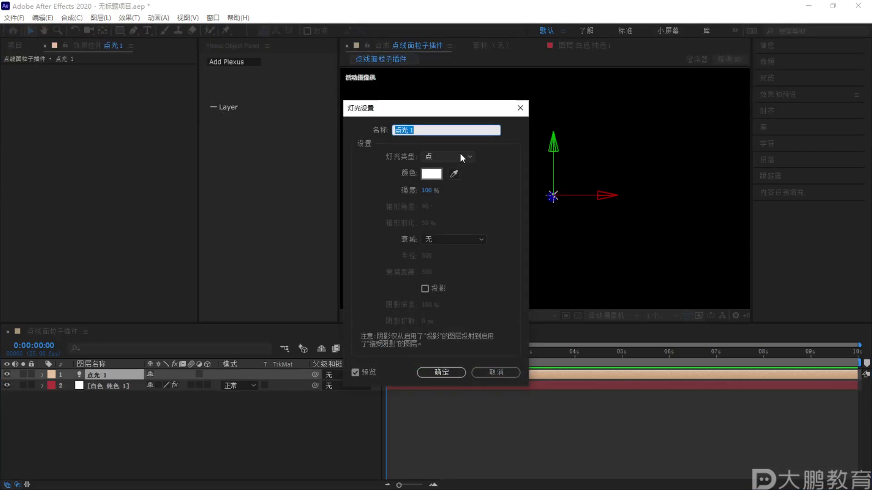
click(459, 158)
click(452, 179)
click(443, 376)
click(545, 227)
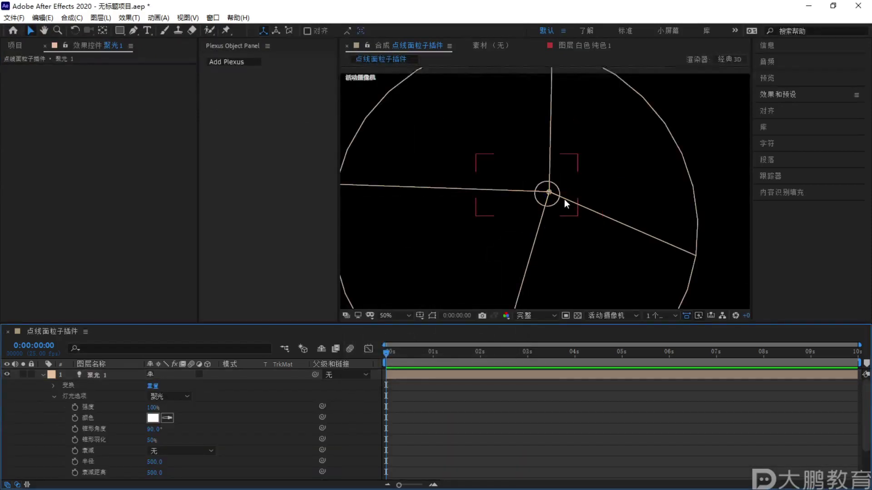
Zoom out to see the whole spotlight, collapse it, and select the white solid
key(comma)
key(F1)
drag(532, 160, 537, 173)
key(Escape)
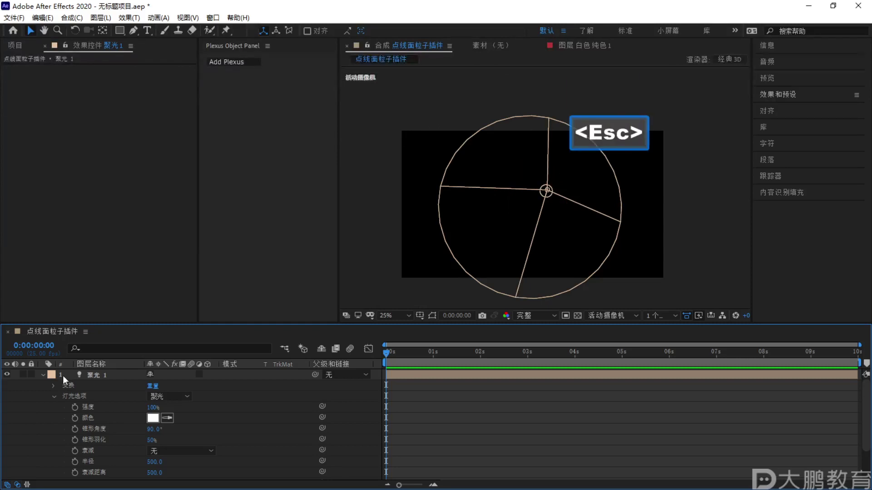
click(43, 376)
click(113, 386)
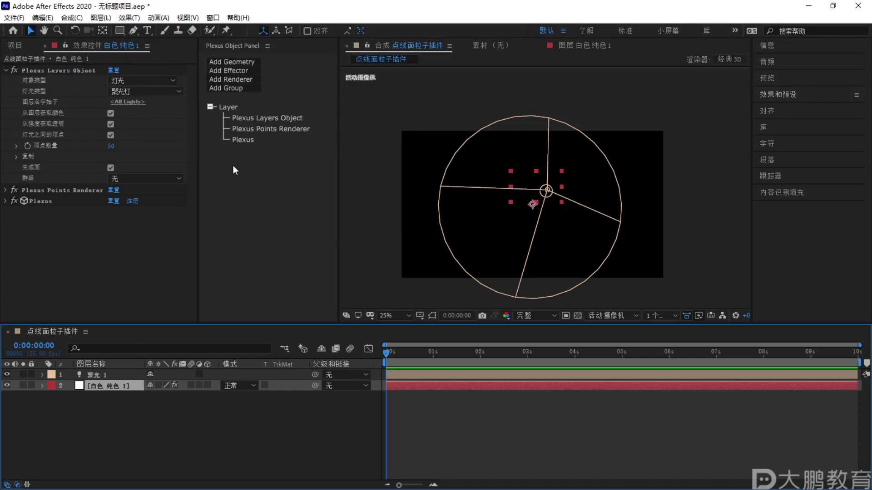
Duplicate the spotlight with Ctrl+D and drag the copy, 聚光 2, to the left
click(105, 375)
key(ctrl+d)
drag(546, 192, 503, 235)
Hide the lights' wireframes in the viewer and pan to centre the dotted curve
click(337, 409)
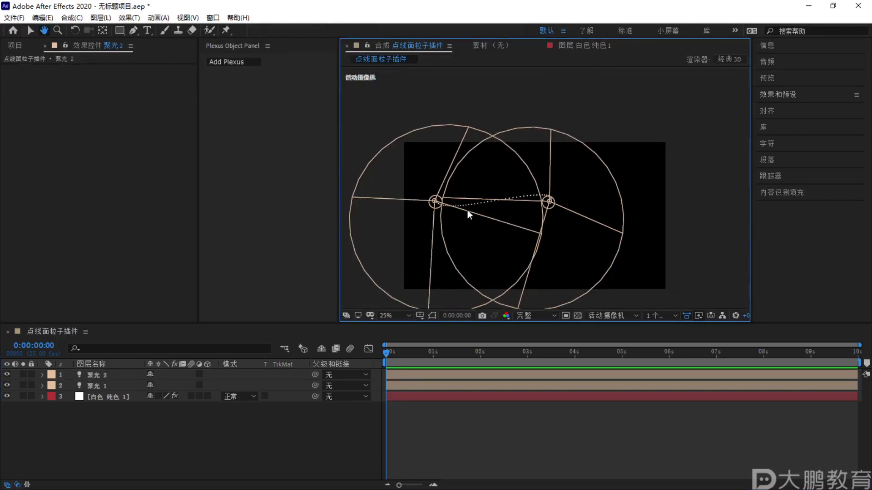
click(186, 18)
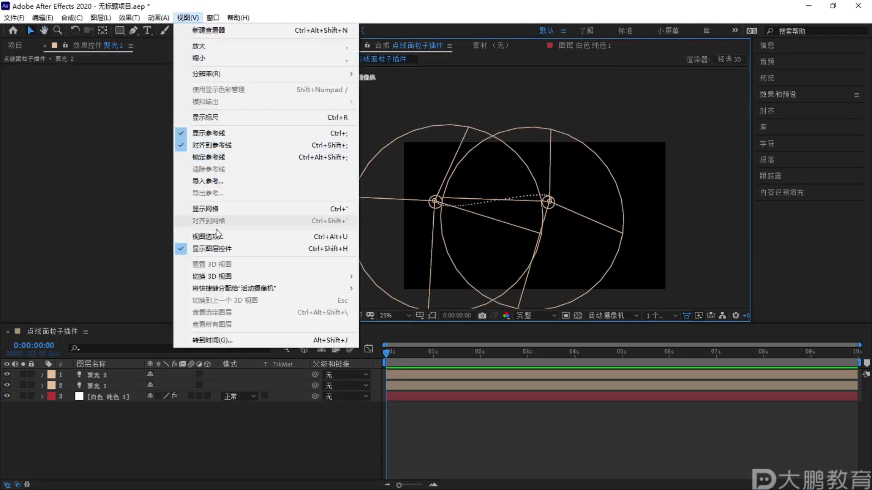
click(212, 247)
scroll(500, 193, up, 2)
drag(486, 218, 562, 216)
On the white solid, set the Plexus 灯光类型 to 点灯光
click(113, 397)
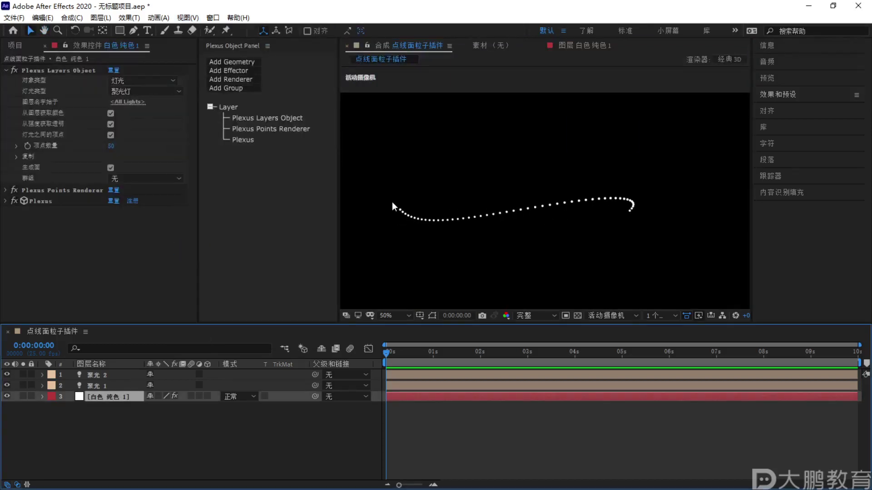
key(F1)
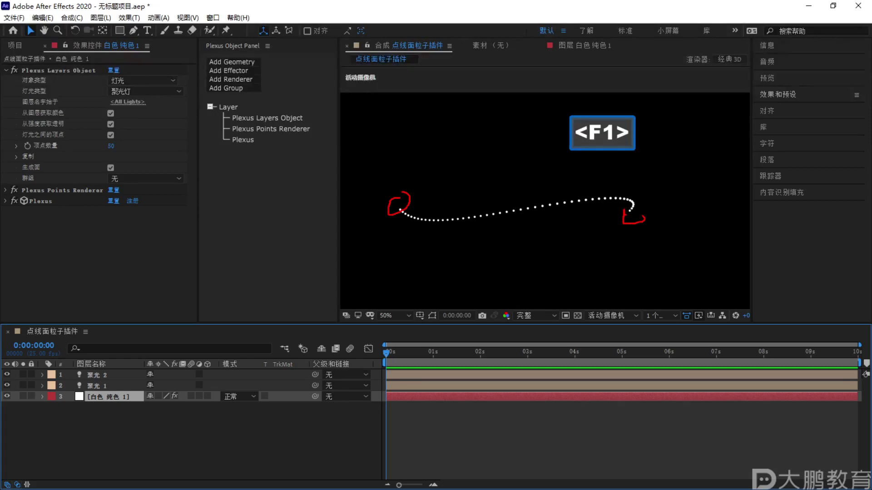
mouse_move(633, 193)
mouse_down()
mouse_move(608, 191)
mouse_move(465, 216)
mouse_up()
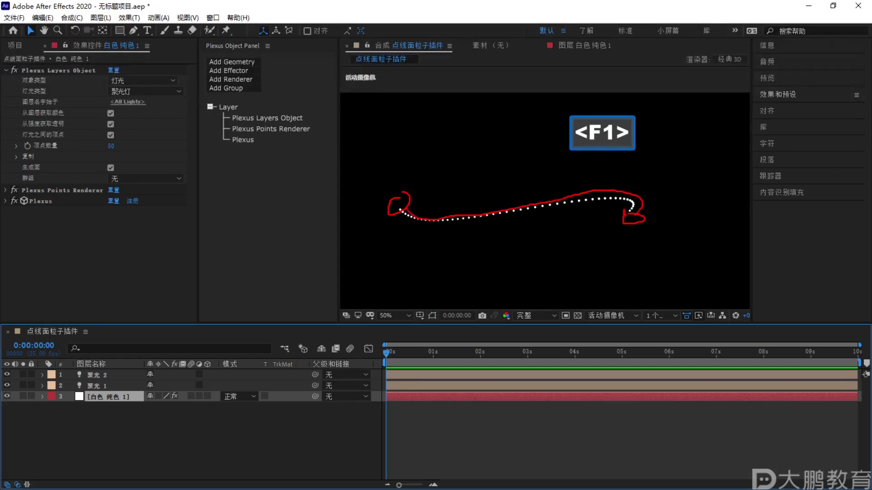
key(Escape)
click(137, 92)
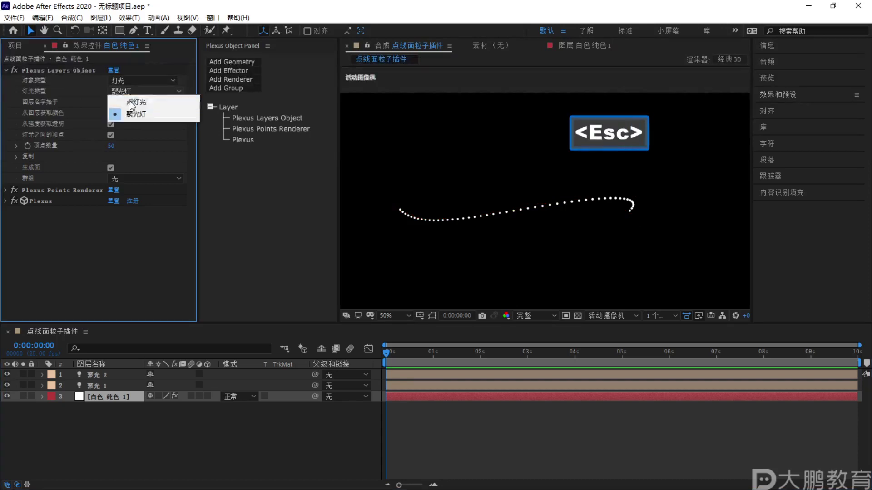
click(127, 101)
Change the second spotlight's Light Type to 点 (point) in Light Settings
double_click(105, 376)
click(431, 155)
click(437, 191)
click(427, 372)
click(42, 376)
Convert the remaining spotlight to a point light too, then select the white solid
key(ctrl+alt+shift+l)
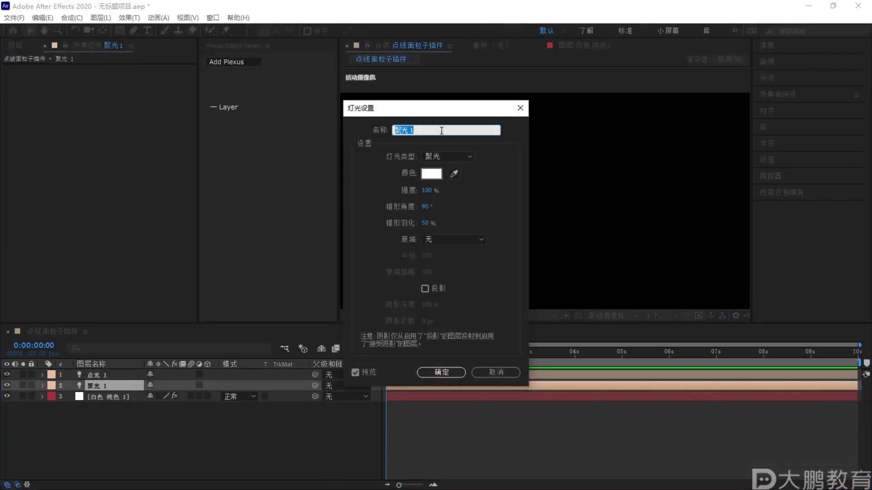
click(448, 157)
click(456, 195)
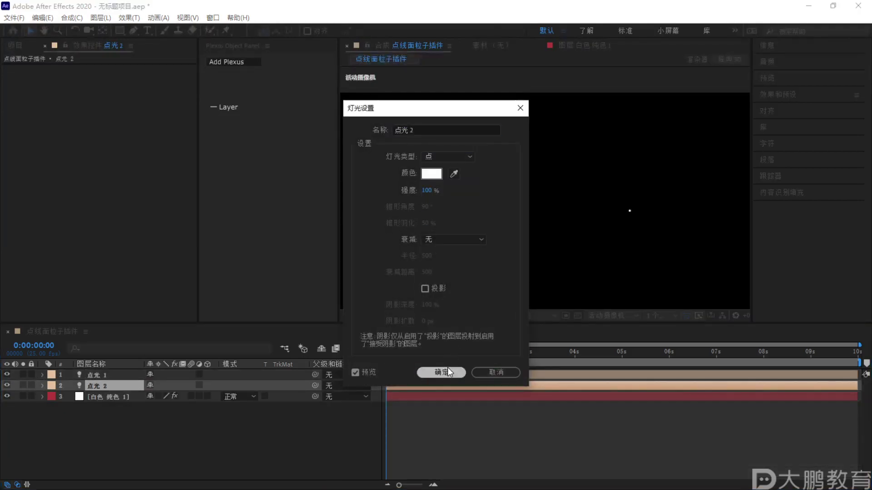
click(448, 373)
key(F1)
drag(405, 184, 380, 182)
mouse_move(597, 196)
mouse_down()
mouse_move(631, 233)
mouse_move(617, 196)
mouse_up()
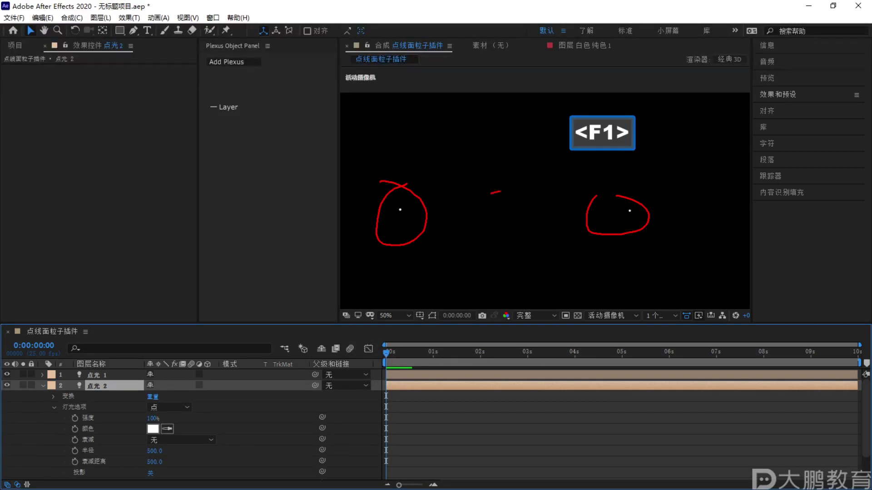
mouse_move(428, 212)
mouse_down()
mouse_move(518, 203)
mouse_move(606, 208)
mouse_up()
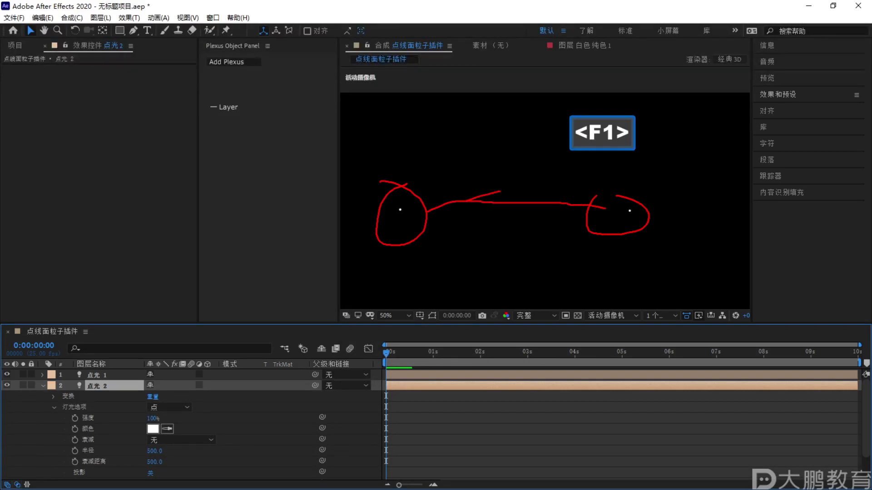
key(Escape)
click(43, 385)
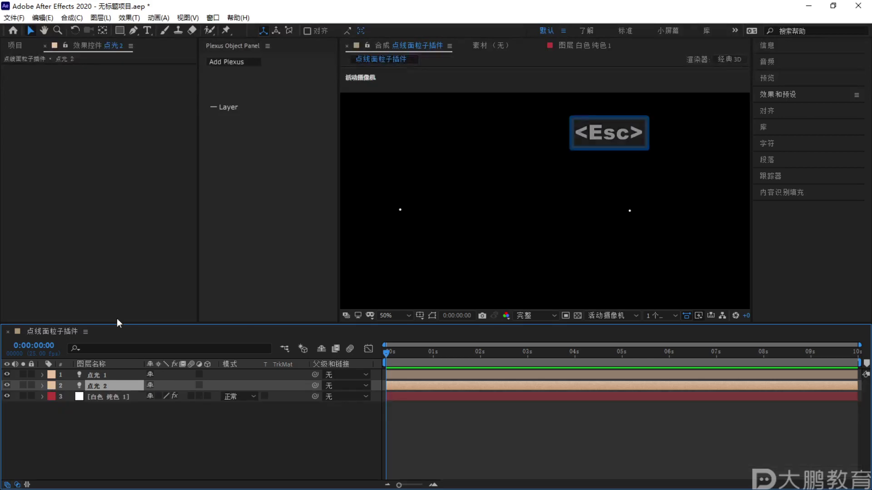
click(106, 397)
Try switching the Plexus 对象类型 to 3D图层
click(133, 92)
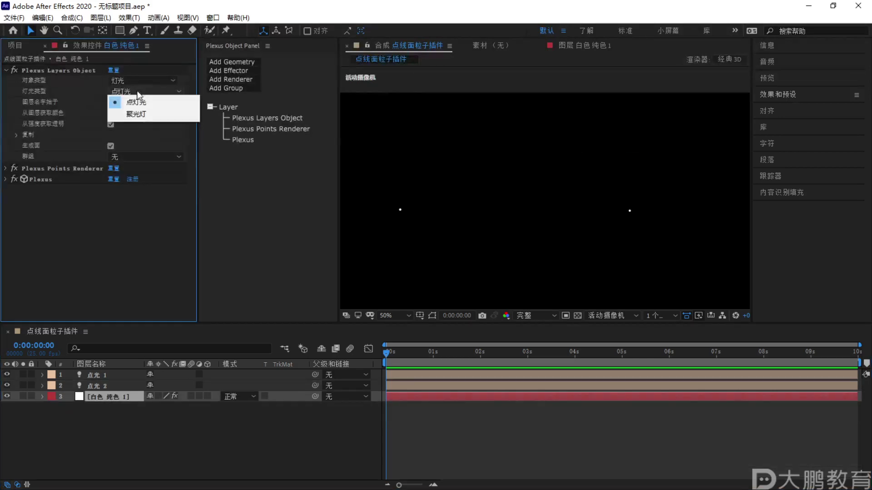
click(138, 138)
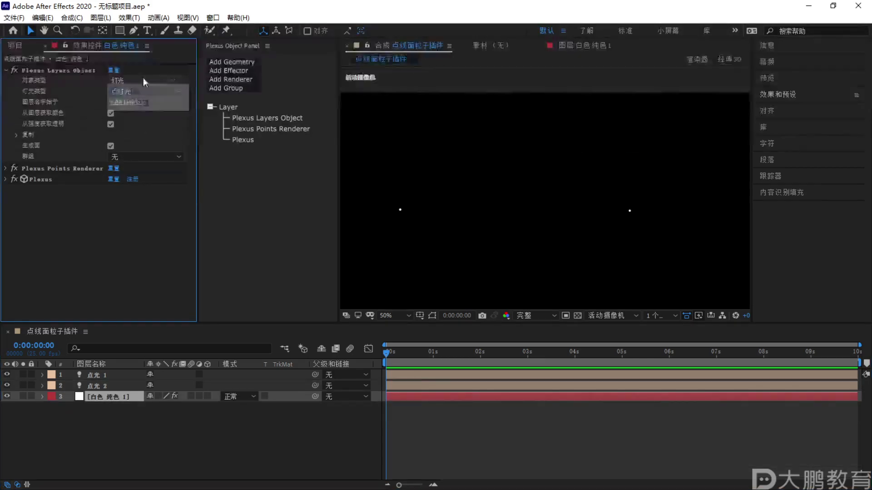
click(143, 79)
key(F2)
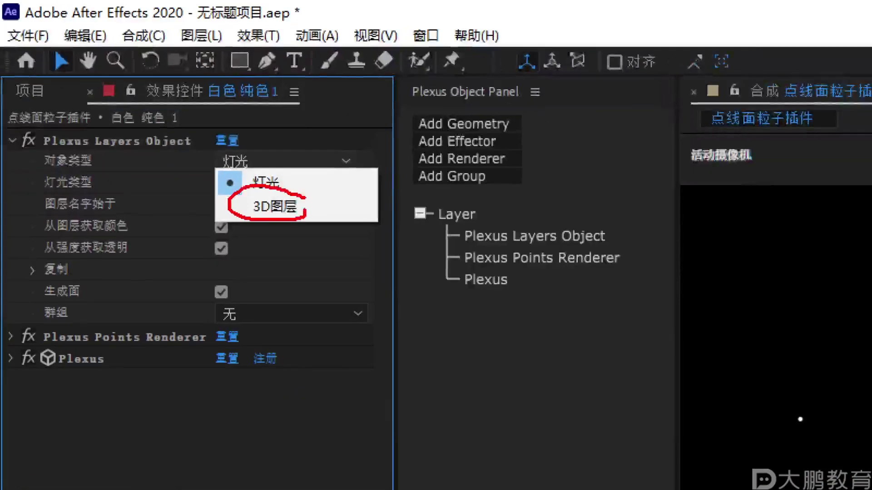
click(274, 206)
key(Escape)
Switch the object type back to 灯光 and open the 图层名字始于 <All Lights> prefix setting
click(135, 80)
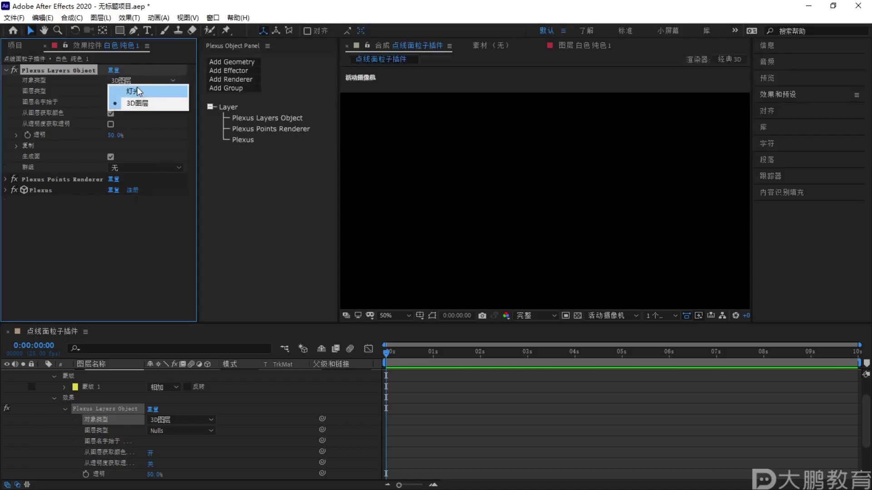
click(137, 86)
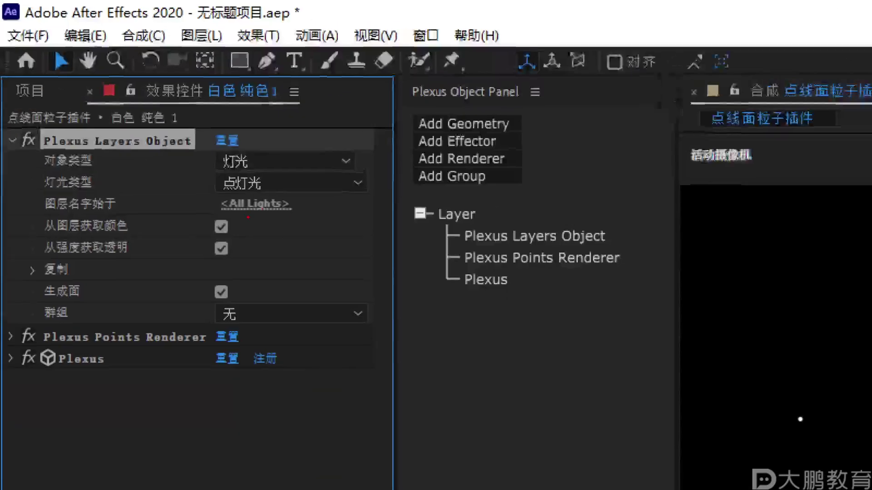
drag(14, 179, 259, 179)
key(Escape)
click(131, 104)
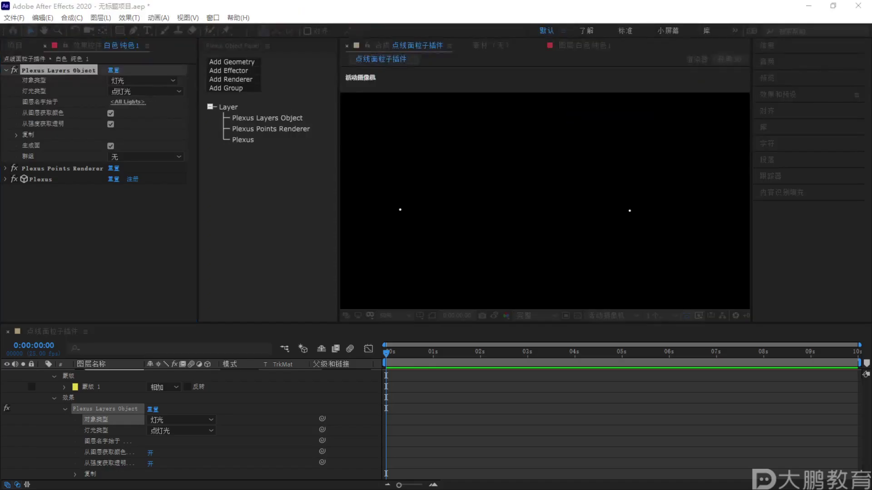
Enter A as the Plexus light layer-name prefix and collapse the solid
key(Caps_Lock)
text(A)
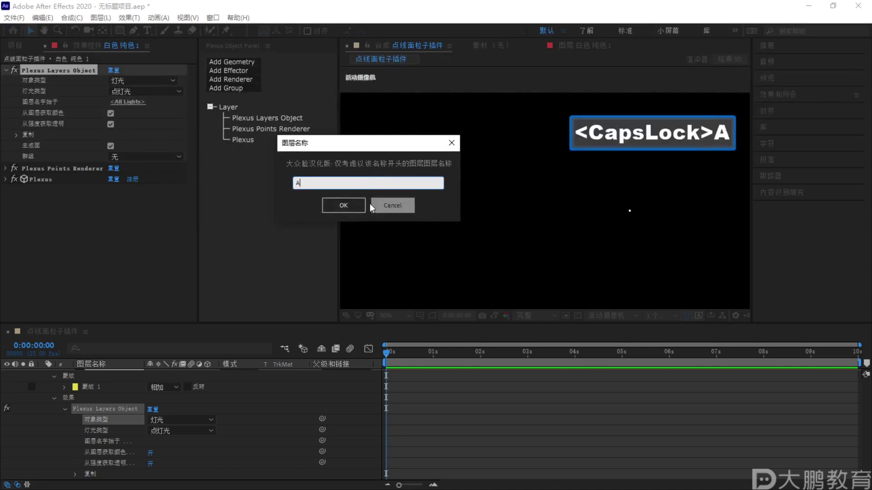
key(Caps_Lock)
click(344, 205)
scroll(44, 392, up, 2)
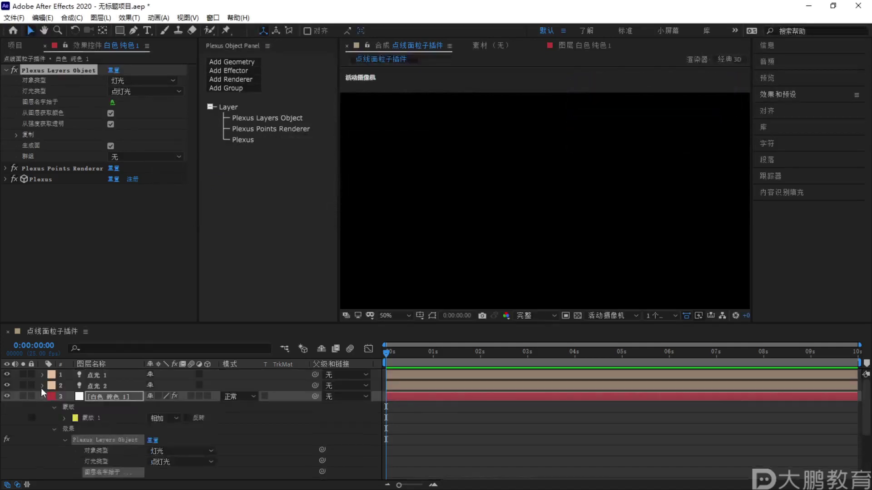
click(42, 396)
Rename the second point light 点光 2 to A in Light Settings
double_click(103, 386)
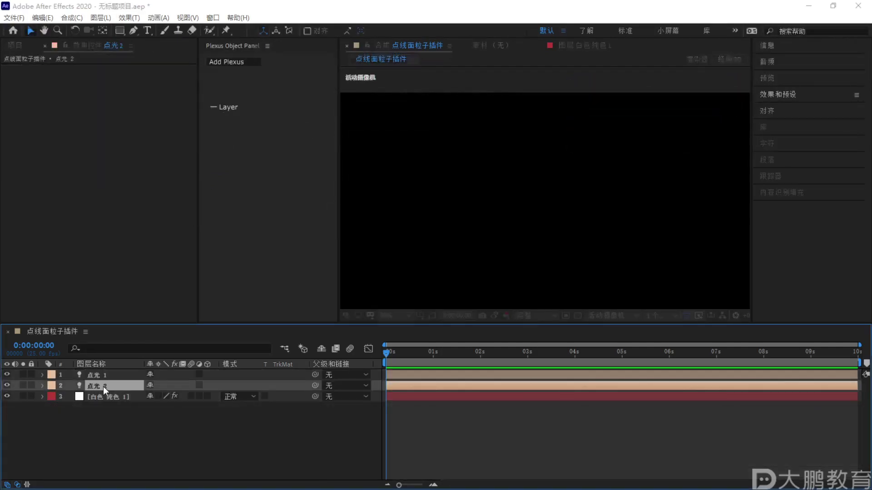
key(Caps_Lock)
text(A)
key(Caps_Lock)
click(447, 376)
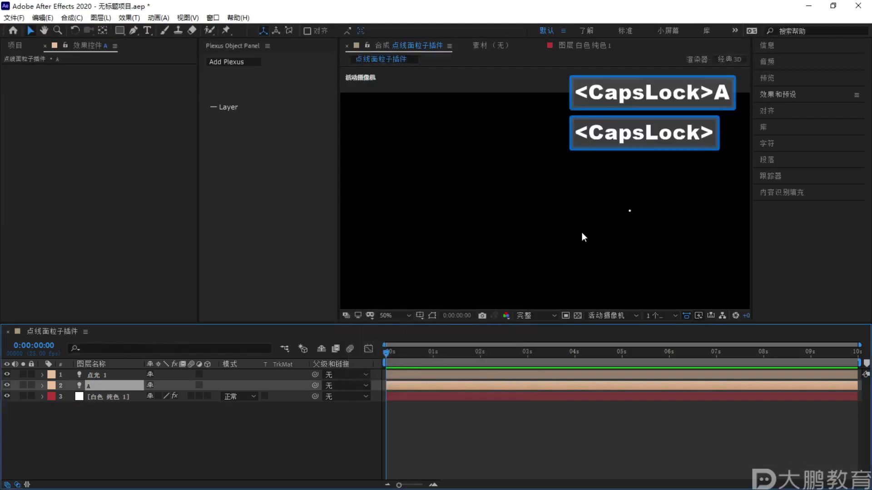
key(F1)
drag(625, 198, 599, 187)
key(Escape)
Clear the name prefix on the white solid back to <All Lights>
click(102, 397)
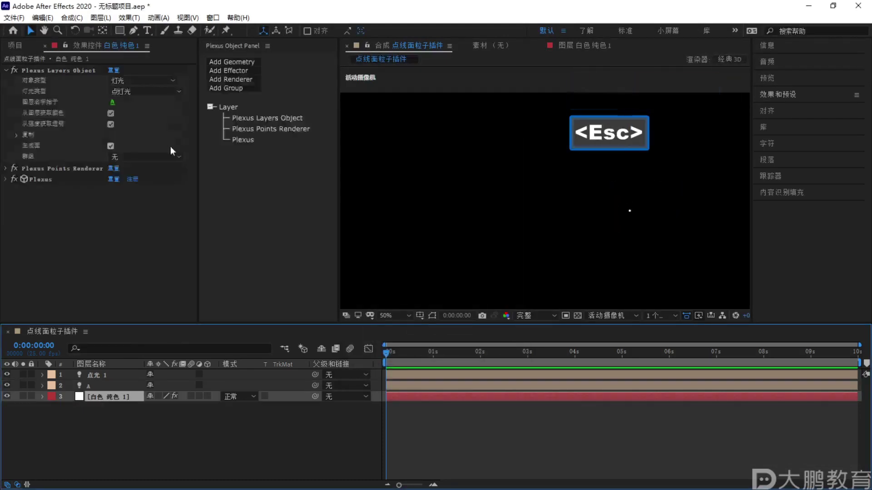
click(113, 102)
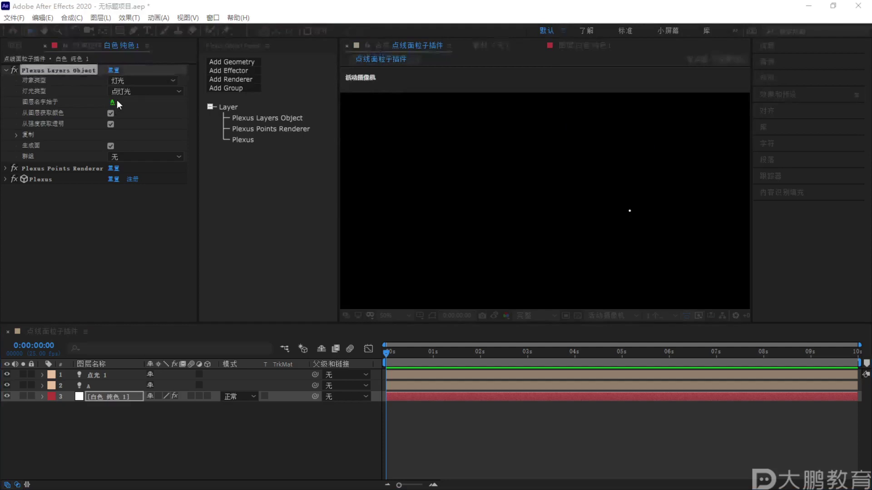
key(BackSpace)
click(123, 140)
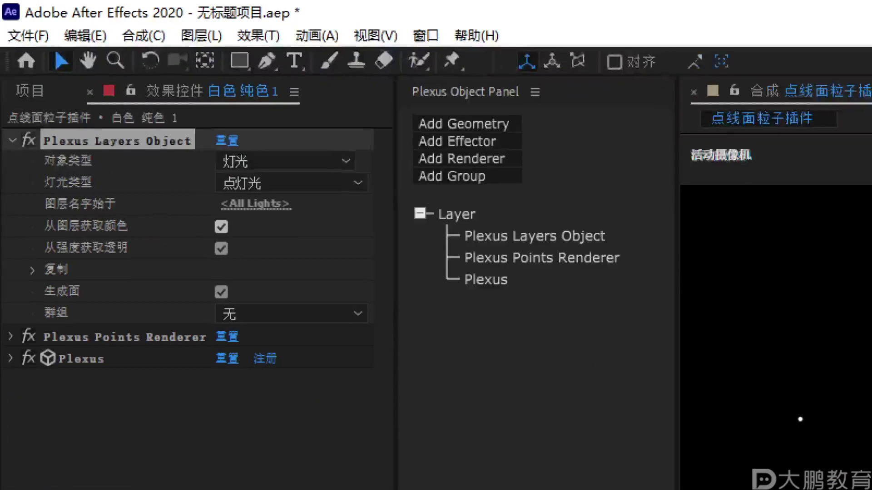
mouse_move(35, 236)
mouse_down()
mouse_move(274, 224)
mouse_move(233, 210)
mouse_up()
key(Escape)
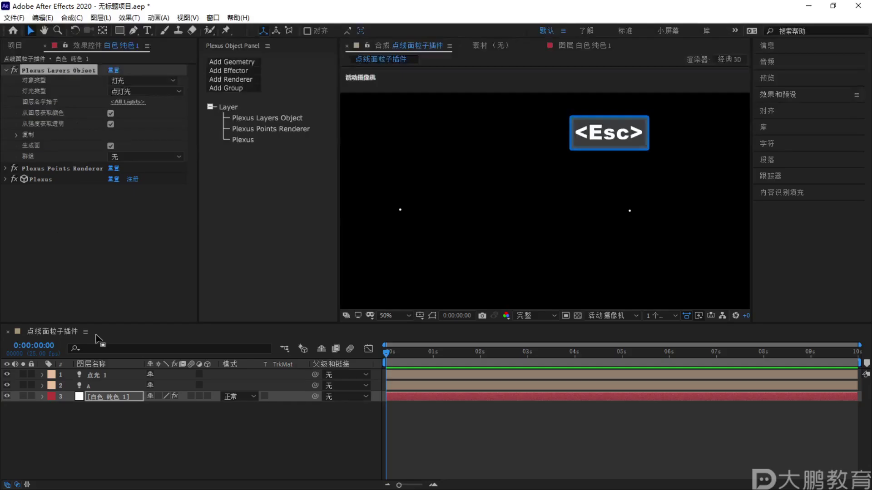
Make point light 点光 1 pure red in its Light Settings
double_click(108, 375)
click(427, 173)
click(198, 174)
click(299, 180)
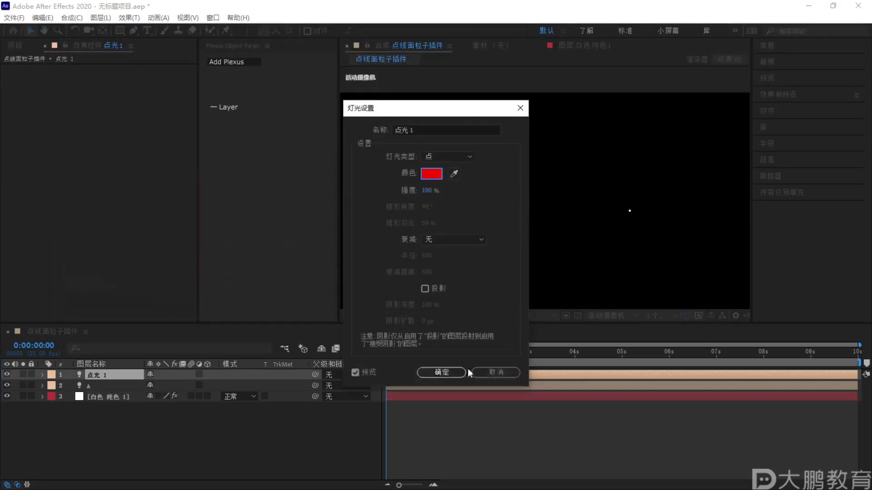
click(442, 372)
key(F1)
drag(404, 183, 384, 185)
key(Escape)
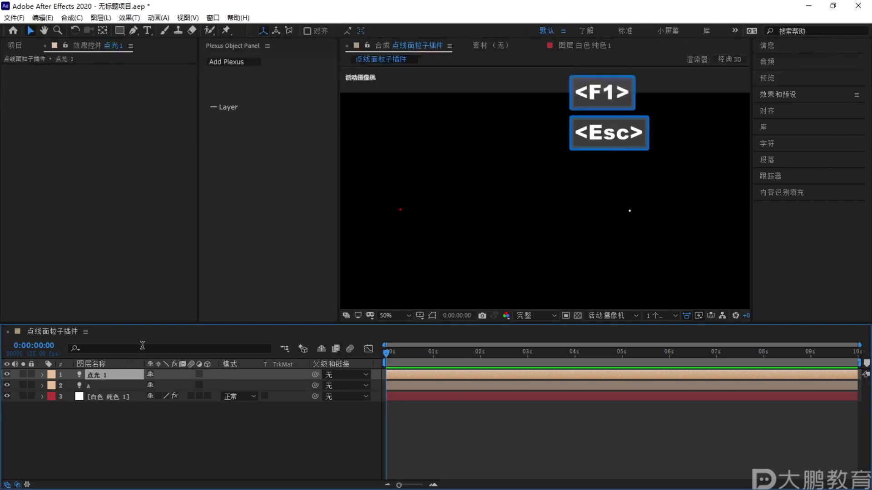
Turn off 从图层获取颜色 in the white solid's Plexus Layers Object
click(113, 397)
click(111, 114)
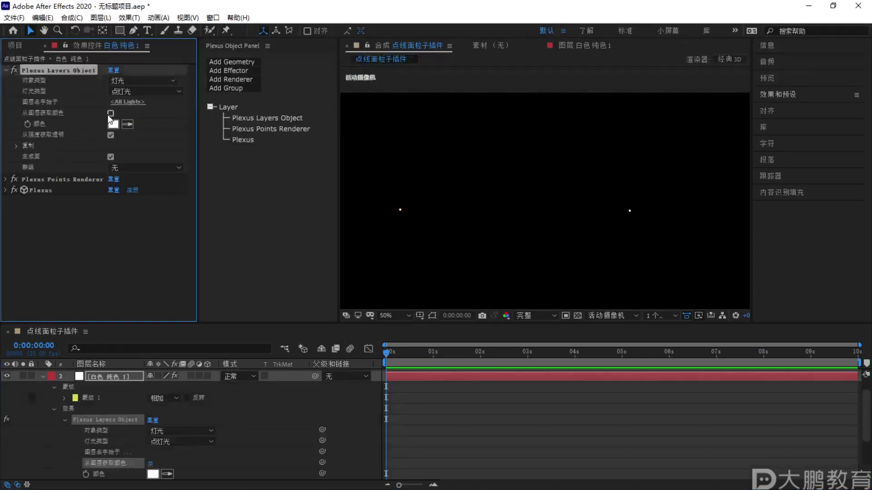
key(F1)
drag(167, 122, 105, 131)
key(Escape)
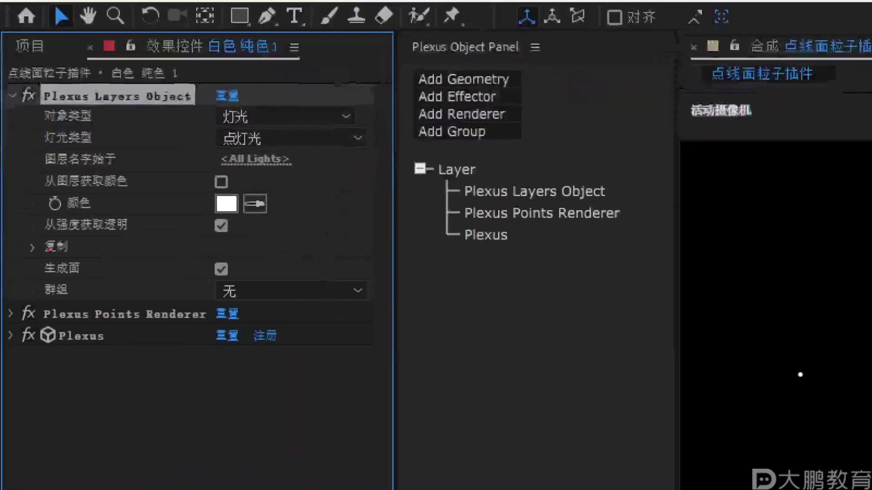
key(F2)
key(Escape)
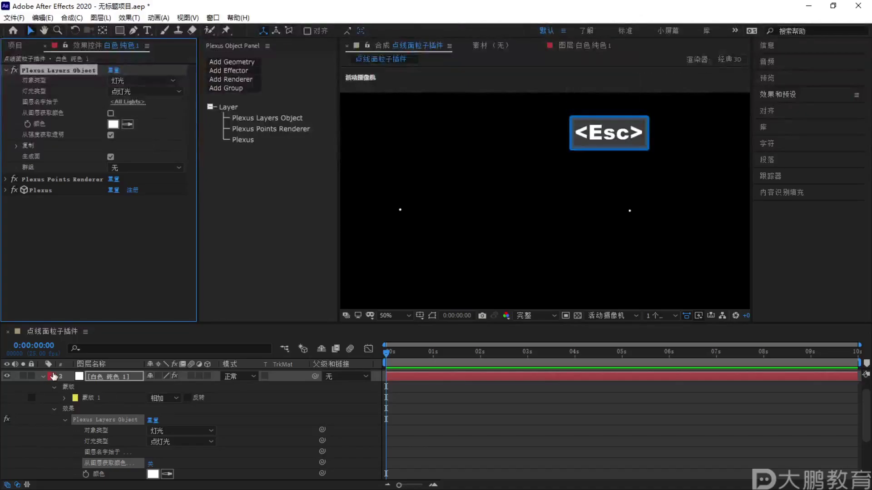
Scrub 点光 1's 灯光选项 intensity down to 50%
click(43, 377)
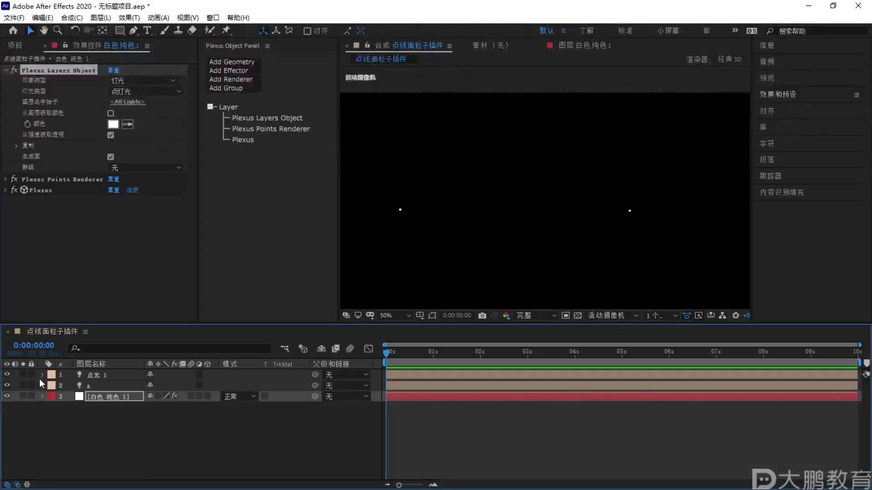
click(42, 375)
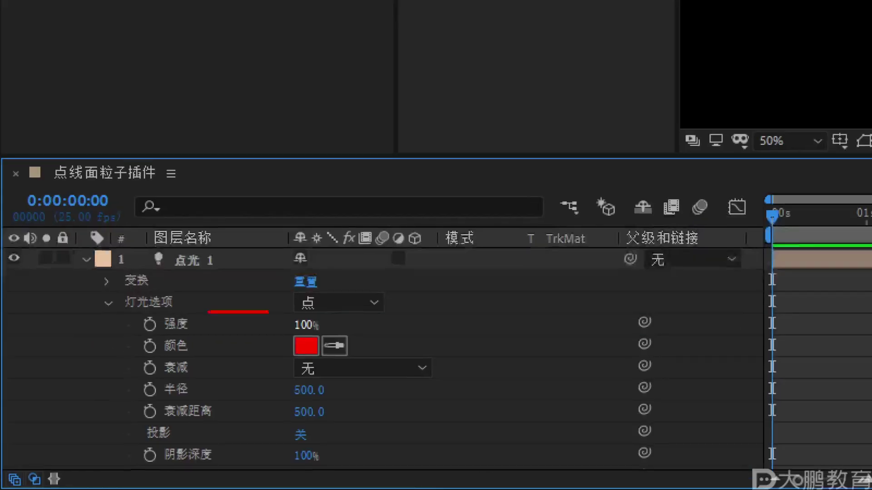
key(F2)
key(Escape)
drag(153, 409, 292, 409)
key(F1)
drag(386, 193, 378, 193)
key(Escape)
drag(152, 409, 25, 416)
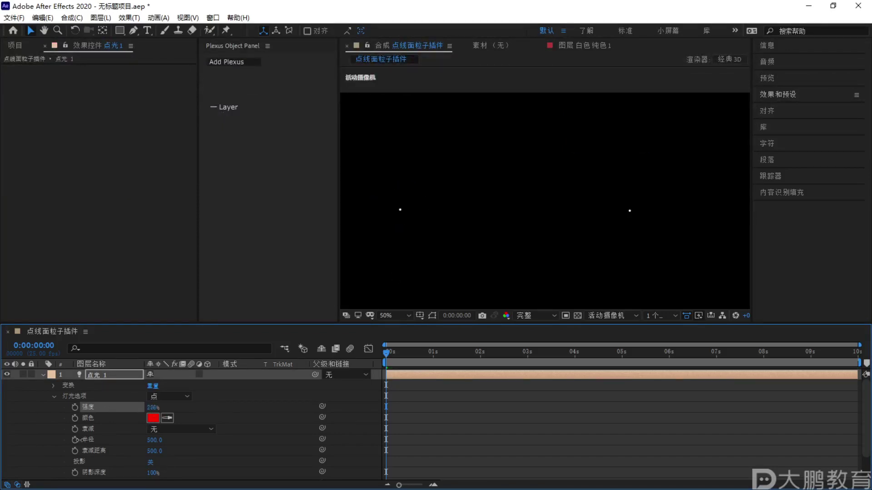
drag(6, 457, 5, 457)
key(F1)
mouse_move(418, 190)
mouse_down()
mouse_move(386, 246)
mouse_move(400, 157)
mouse_up()
key(Escape)
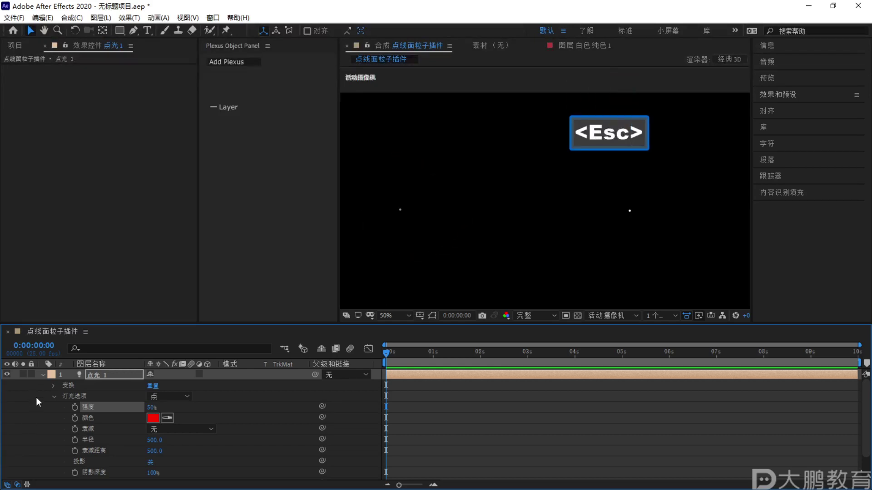
Re-enable 从图层获取颜色 on the white solid's Plexus Layers Object
click(44, 375)
click(109, 397)
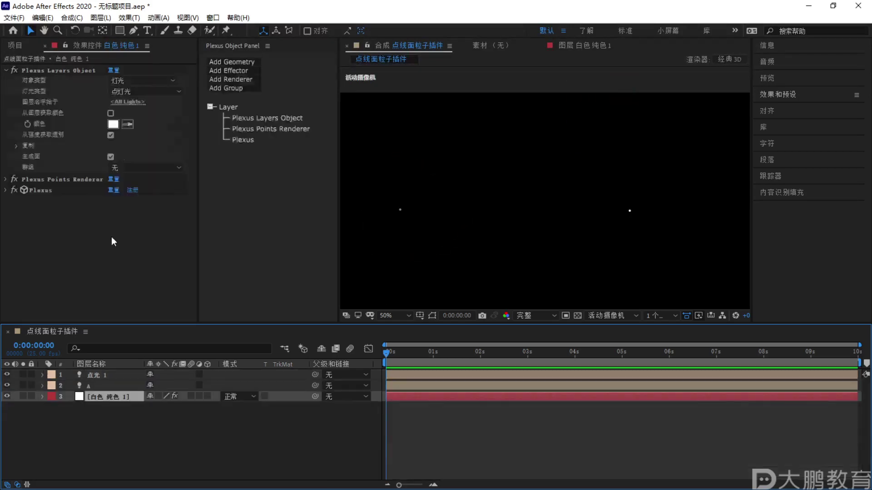
click(111, 113)
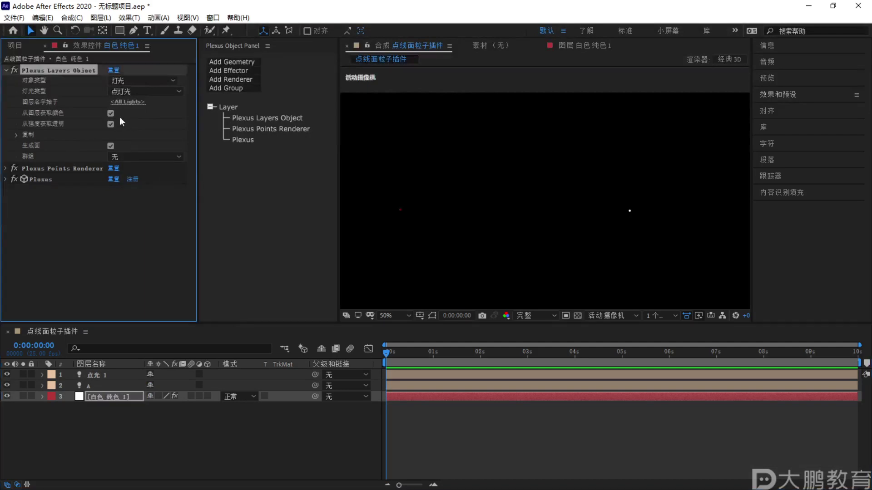
Expand the 复制 replication settings under Plexus Layers Object
click(17, 136)
key(Escape)
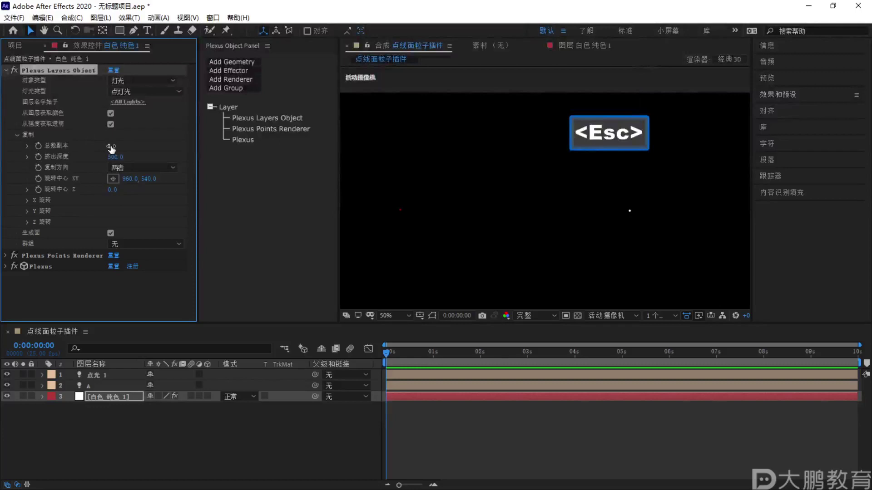
click(111, 147)
click(139, 194)
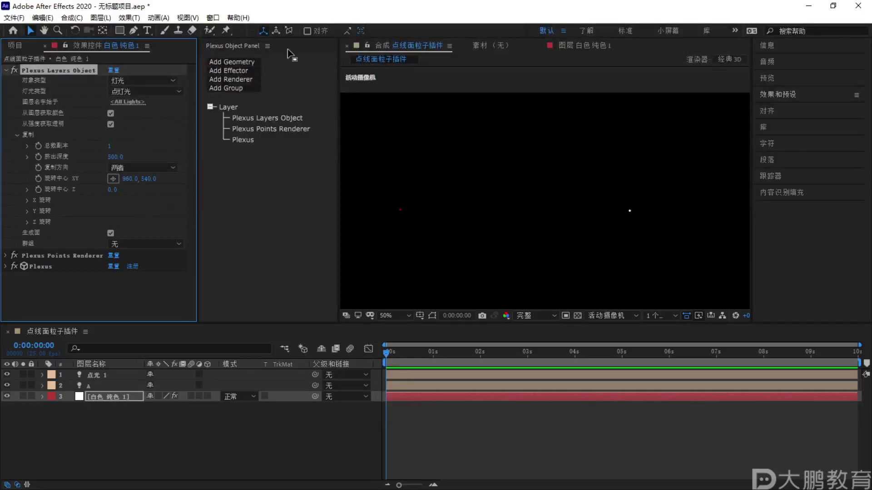
key(F1)
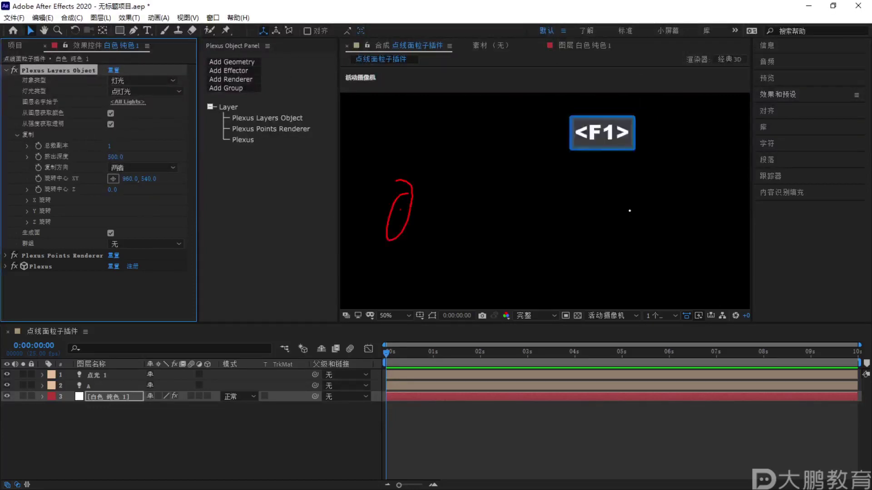
key(Escape)
Set 总数副本 to 5 for a row of five red dots
click(108, 146)
text(5)
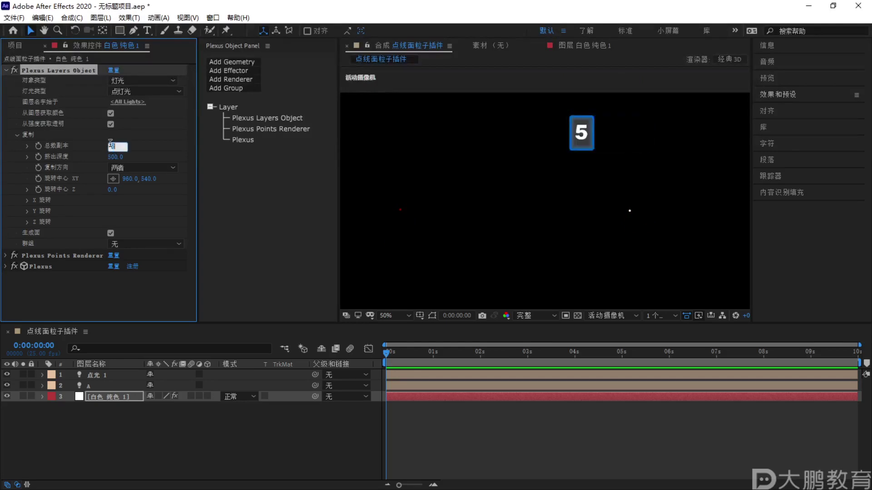
key(Return)
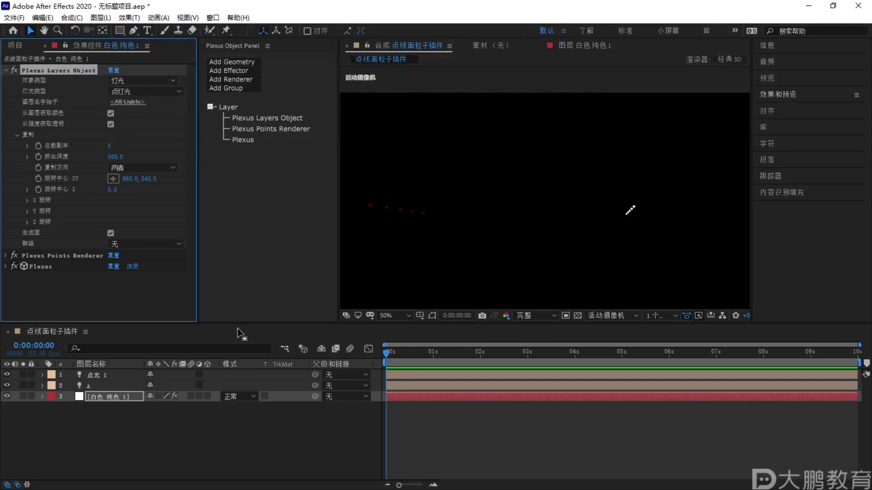
key(F1)
drag(433, 211, 392, 196)
drag(568, 225, 614, 200)
key(Escape)
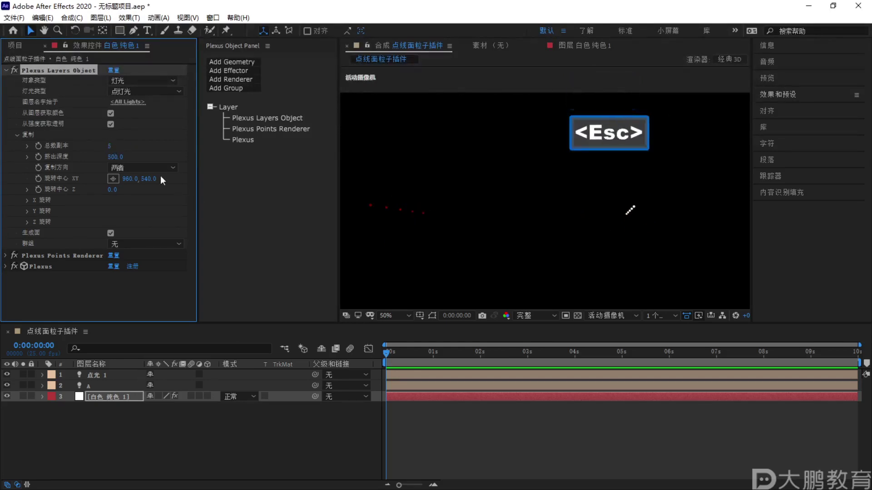
key(F1)
click(3, 126)
mouse_move(65, 104)
mouse_down()
mouse_move(178, 64)
mouse_move(134, 79)
mouse_up()
key(Escape)
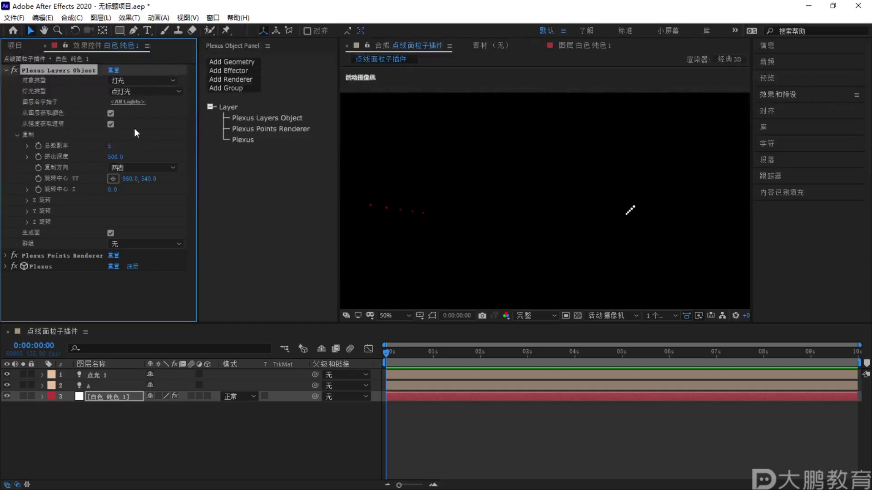
Set the Plexus Layers Object light type to 聚光灯
click(147, 92)
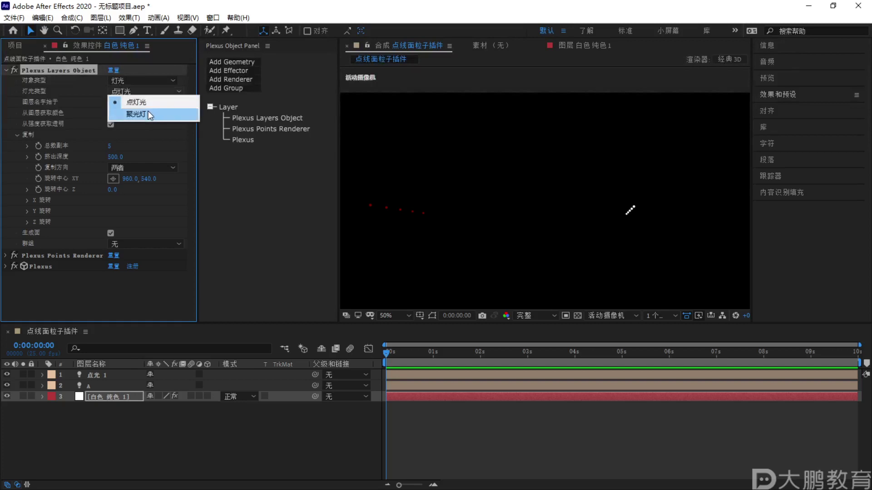
click(148, 110)
scroll(67, 394, up, 3)
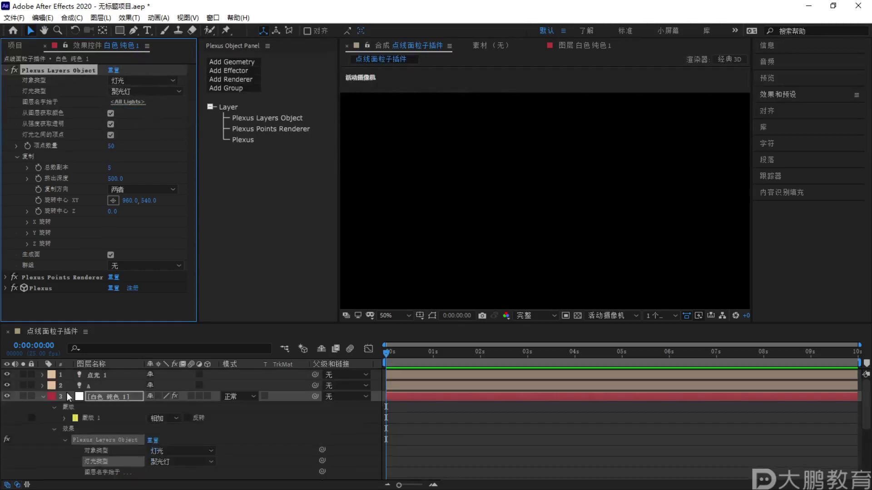
click(41, 396)
Change the red light 点光 1 to a spot light (聚光)
double_click(89, 376)
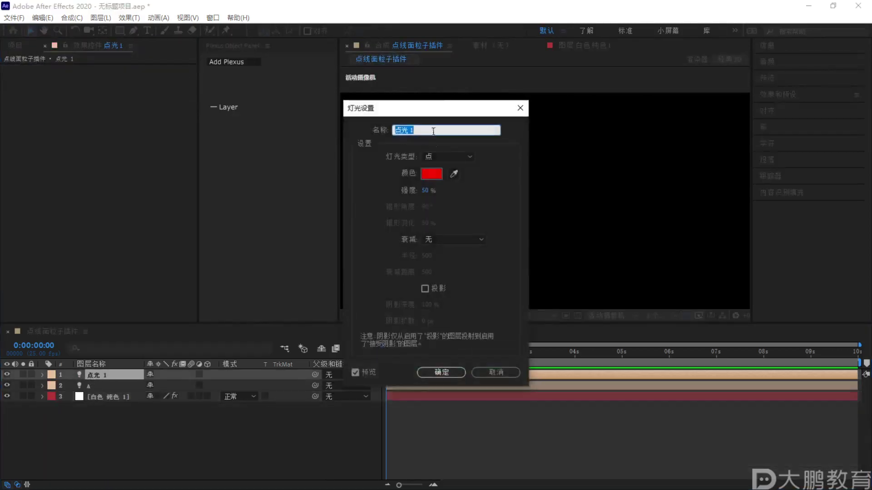
click(440, 160)
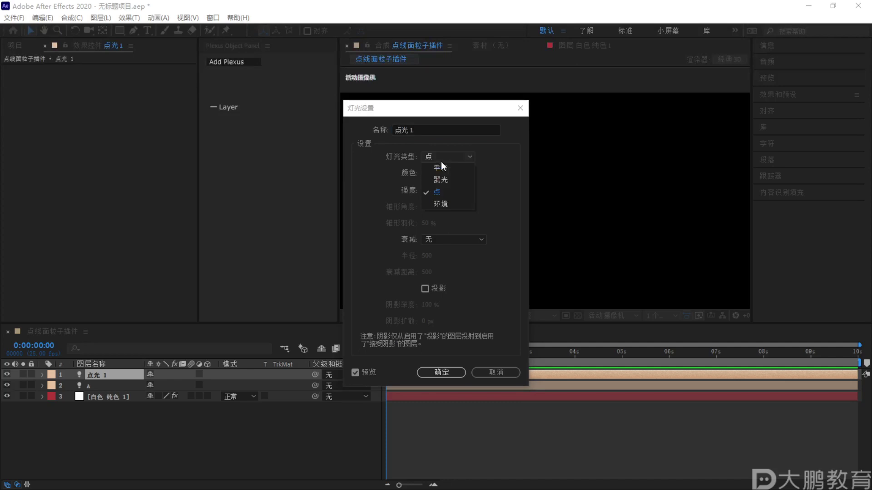
click(446, 187)
click(440, 372)
click(43, 375)
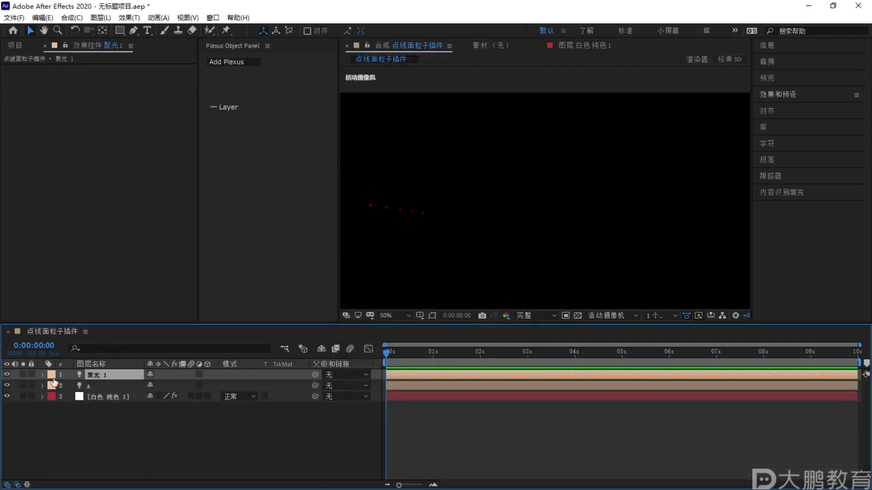
Change light A to a spot light as well
double_click(97, 386)
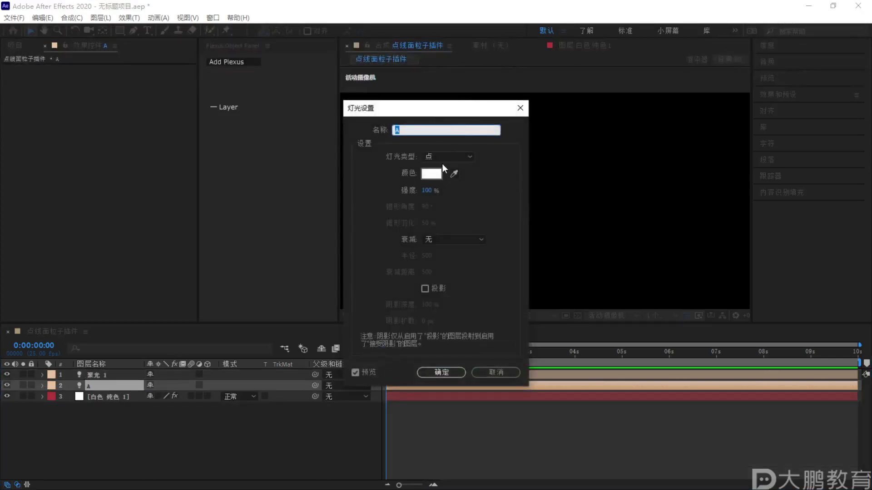
click(442, 159)
click(451, 186)
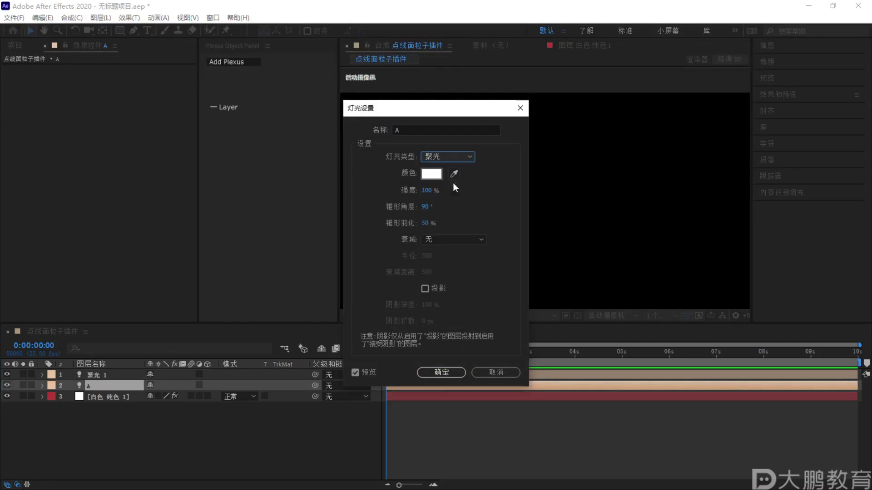
click(449, 371)
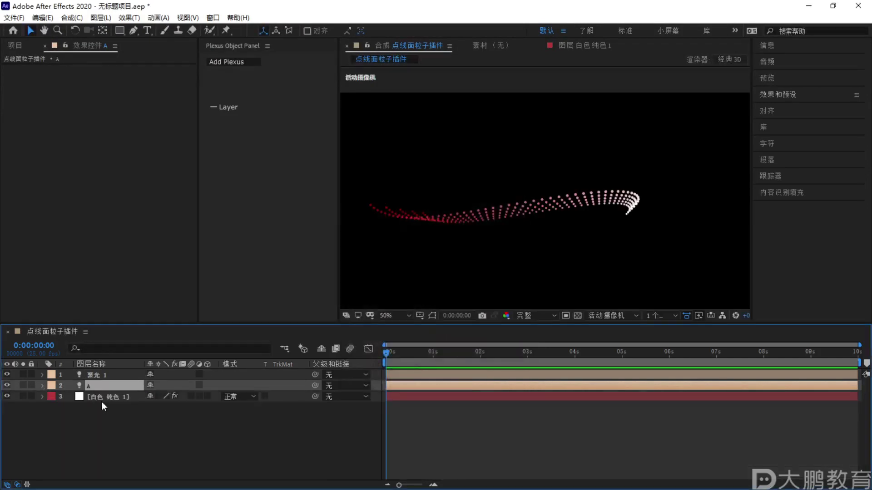
click(99, 398)
Reduce 总数副本 back to 1
click(110, 168)
text(1)
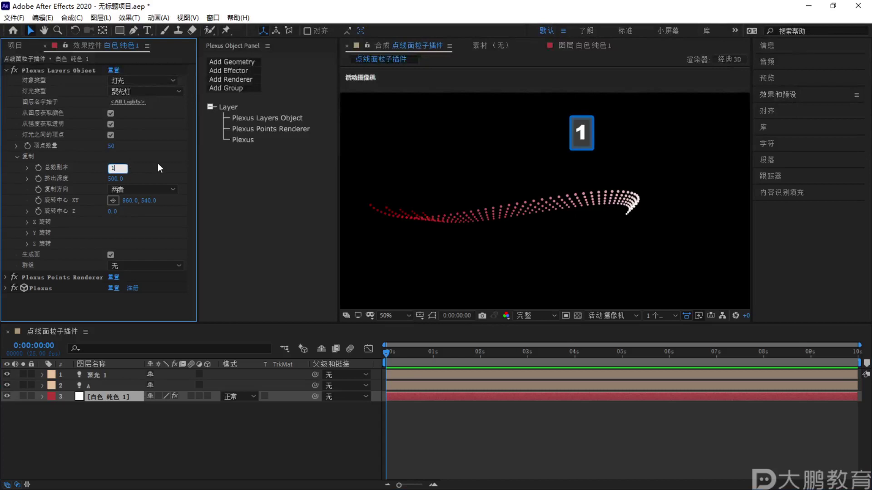
key(Return)
key(F2)
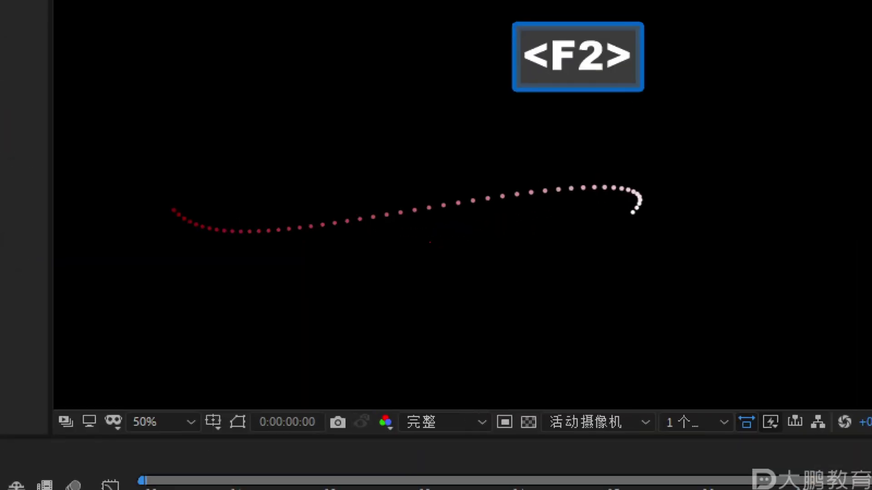
mouse_move(165, 198)
mouse_down()
mouse_move(235, 250)
mouse_move(364, 233)
mouse_move(627, 173)
mouse_move(680, 208)
mouse_move(645, 236)
mouse_move(668, 234)
mouse_up()
key(Escape)
key(F1)
drag(401, 207, 615, 210)
key(Escape)
Select Plexus Layers Object in the white solid's Plexus panel
click(97, 385)
click(99, 394)
key(F1)
mouse_move(403, 188)
mouse_down()
mouse_move(476, 210)
mouse_move(654, 191)
mouse_move(655, 217)
mouse_up()
key(Escape)
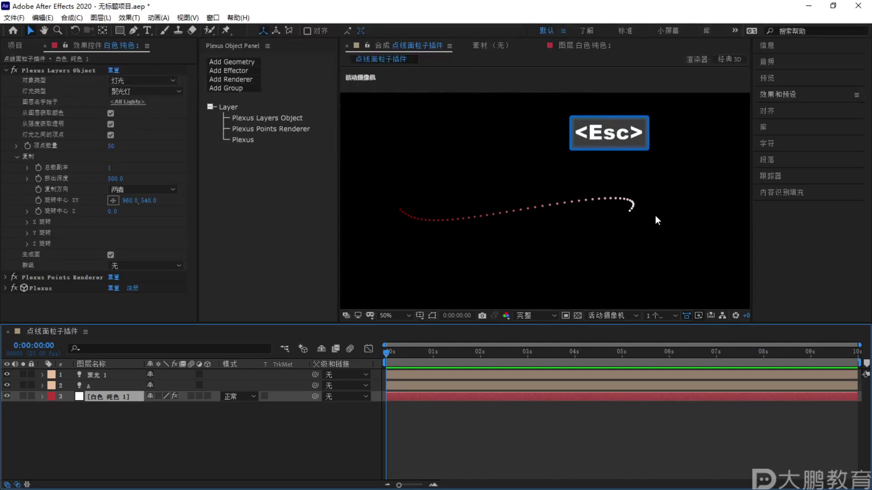
click(257, 122)
key(F2)
drag(109, 143, 113, 145)
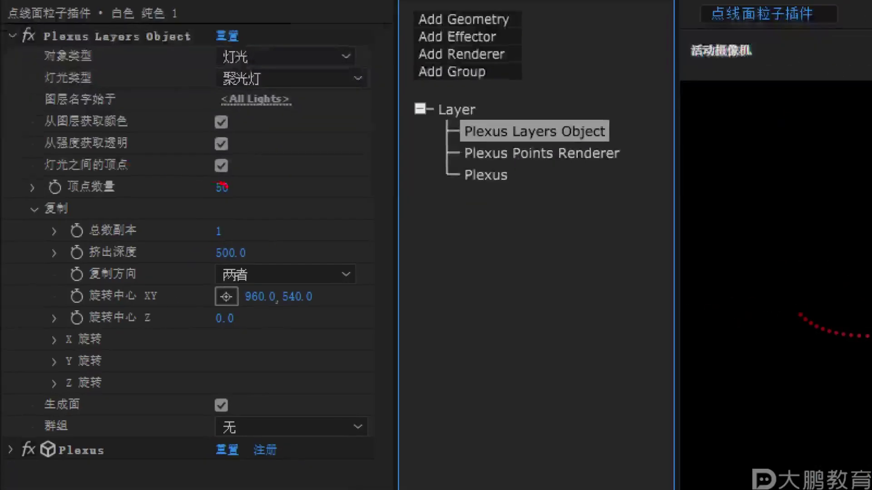
drag(222, 184, 272, 177)
key(Escape)
Try vertex counts of 1 and then 2 between the lights
click(224, 187)
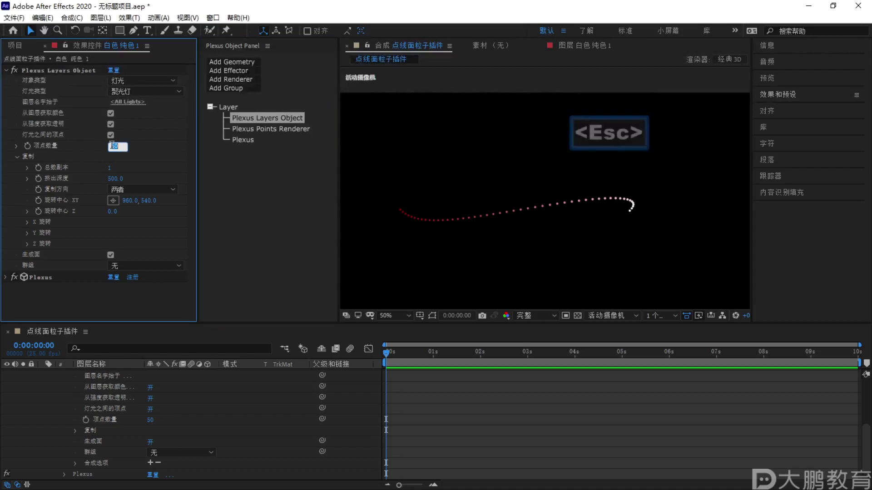
text(0)
key(Return)
key(F1)
mouse_move(421, 188)
mouse_down()
mouse_move(404, 235)
mouse_move(397, 213)
mouse_up()
key(Escape)
click(109, 145)
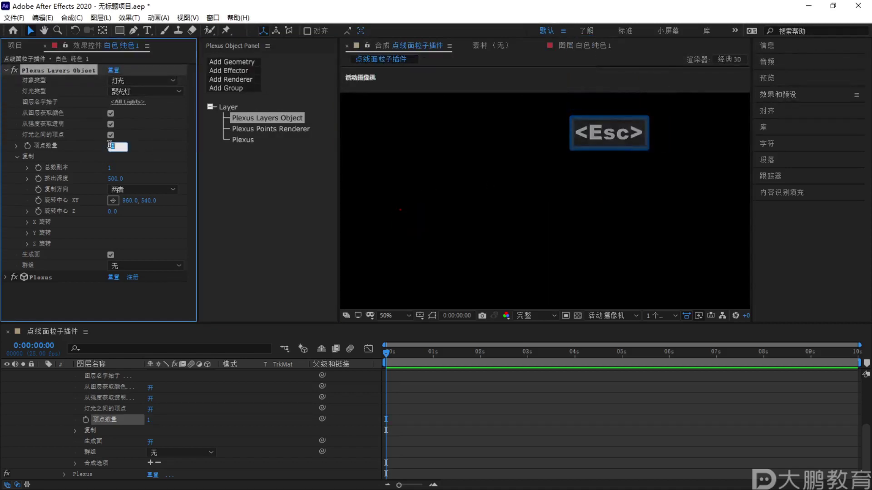
text(2)
key(Return)
key(F1)
mouse_move(413, 189)
mouse_down()
mouse_move(399, 230)
mouse_move(416, 186)
mouse_up()
mouse_move(603, 205)
mouse_down()
mouse_move(638, 185)
mouse_move(681, 230)
mouse_up()
key(Escape)
Scrub 顶点数量 up to 307 for a dense red-to-white curve
drag(107, 146, 277, 147)
key(F1)
drag(400, 200, 638, 223)
key(Escape)
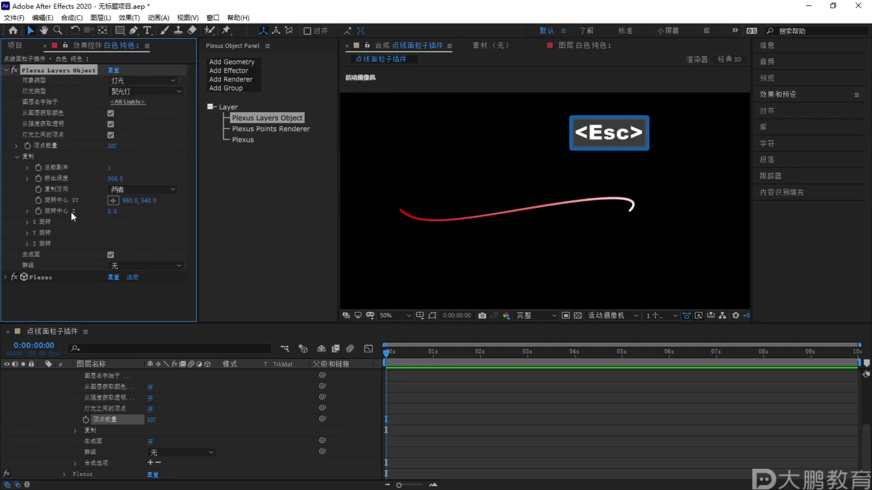
Raise copies to 27, X start angle to 94°, and rotation centre Y to 7.0
drag(109, 168, 366, 150)
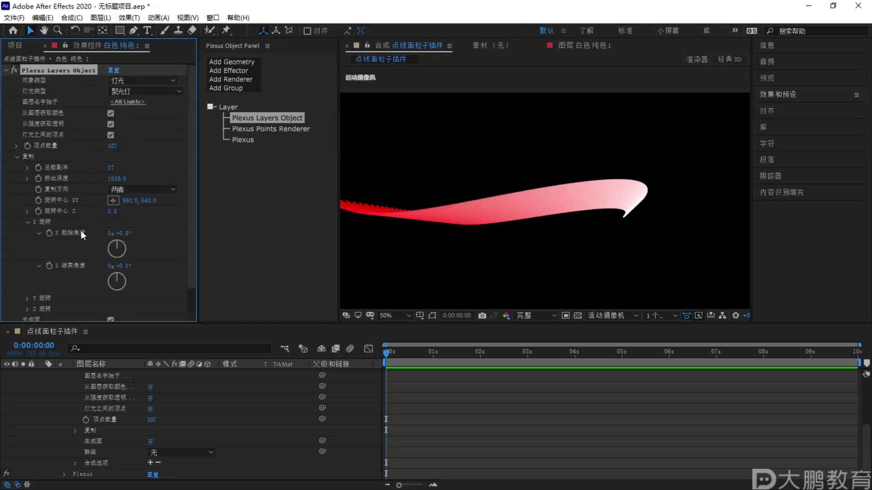
mouse_move(120, 238)
mouse_down()
mouse_move(129, 256)
mouse_move(122, 237)
mouse_move(131, 240)
mouse_up()
click(130, 200)
click(157, 207)
drag(151, 201, 2, 201)
scroll(507, 255, down, 3)
scroll(507, 254, up, 2)
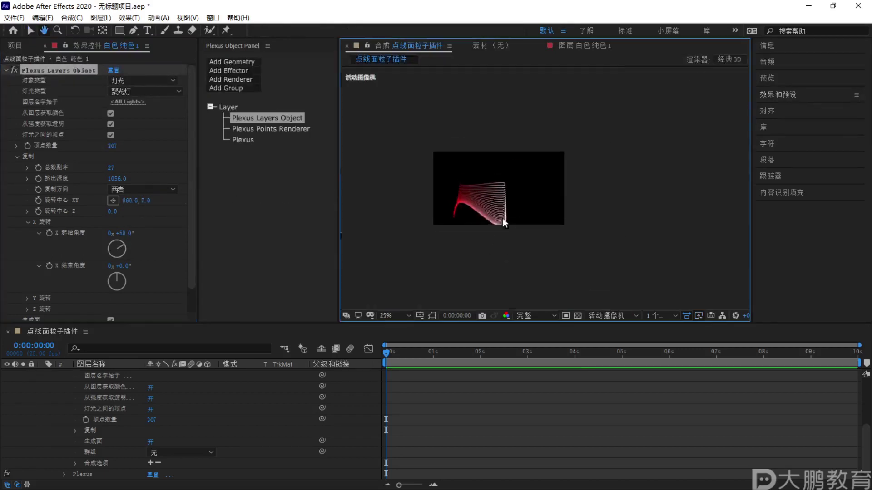
scroll(497, 211, down, 1)
scroll(502, 226, up, 1)
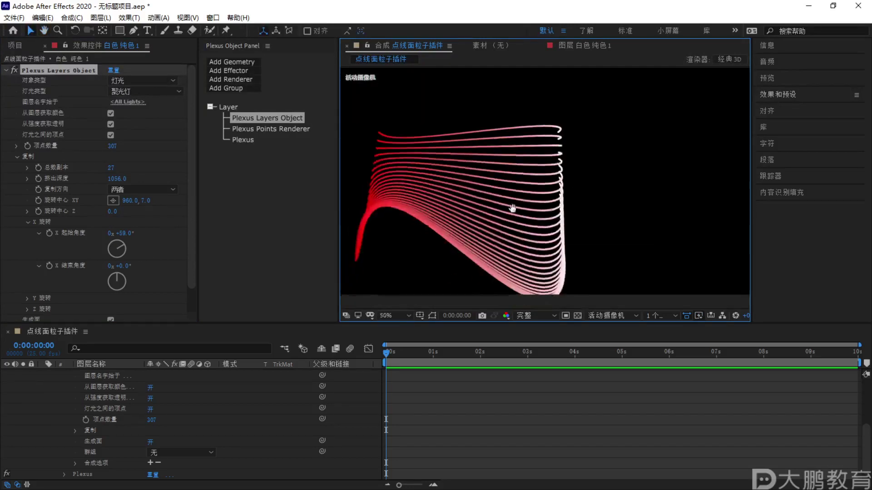
Zoom the viewer back to 50% to inspect the stacked ribbons
key(F1)
key(Escape)
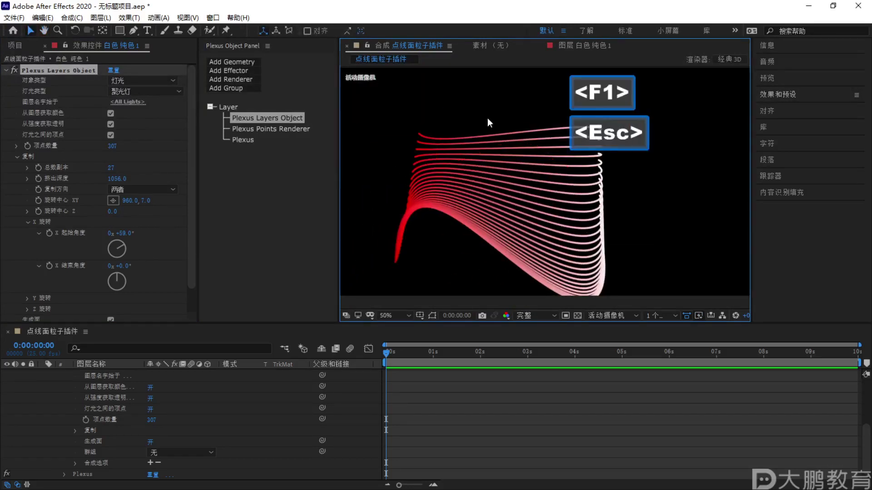
key(F1)
mouse_move(443, 87)
mouse_down()
mouse_move(463, 132)
mouse_move(555, 68)
mouse_move(490, 80)
mouse_move(570, 129)
mouse_up()
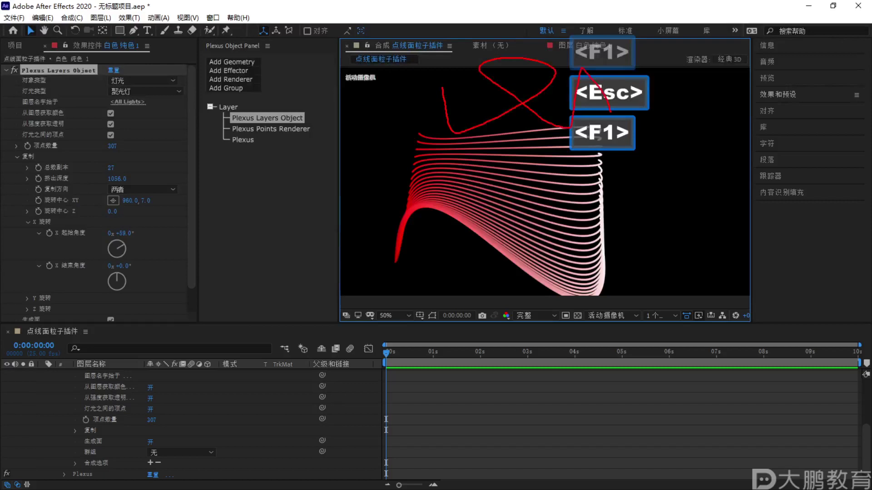
key(Escape)
key(F1)
mouse_move(423, 121)
mouse_down()
mouse_move(402, 227)
mouse_move(531, 125)
mouse_up()
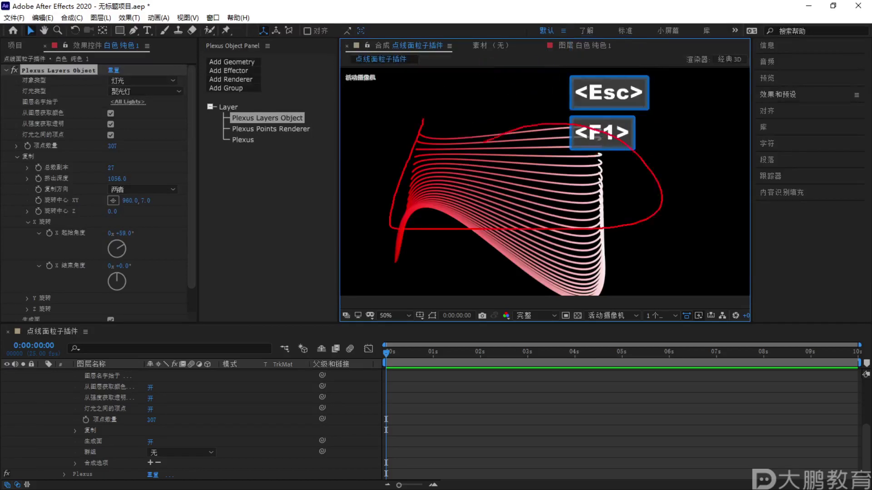
key(Escape)
key(F1)
drag(195, 78, 203, 120)
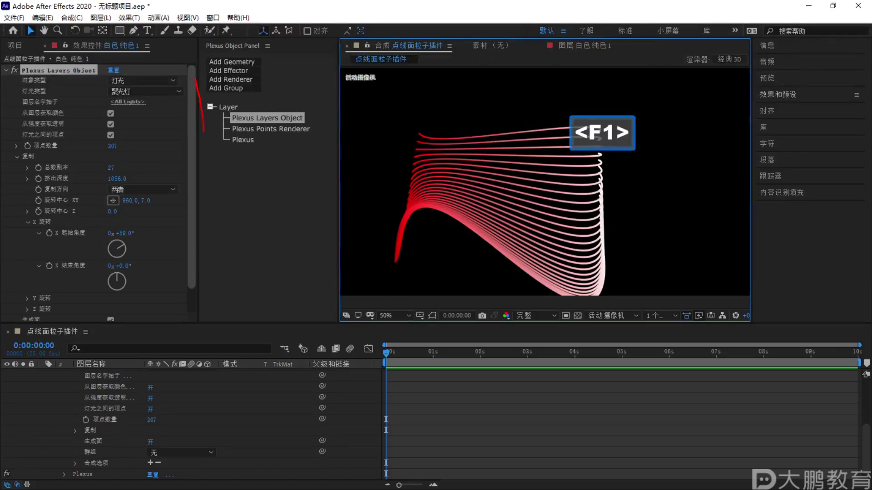
drag(203, 198, 210, 205)
drag(217, 190, 239, 190)
mouse_move(280, 129)
mouse_down()
mouse_move(332, 123)
mouse_move(259, 182)
mouse_up()
mouse_move(372, 153)
mouse_down()
mouse_move(393, 199)
mouse_move(296, 172)
mouse_up()
mouse_move(303, 159)
mouse_down()
mouse_move(324, 185)
mouse_move(334, 181)
mouse_up()
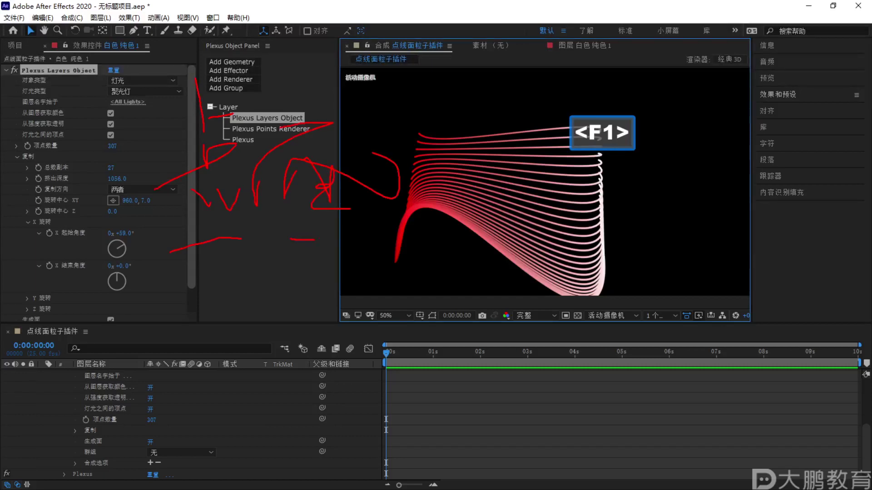
key(Escape)
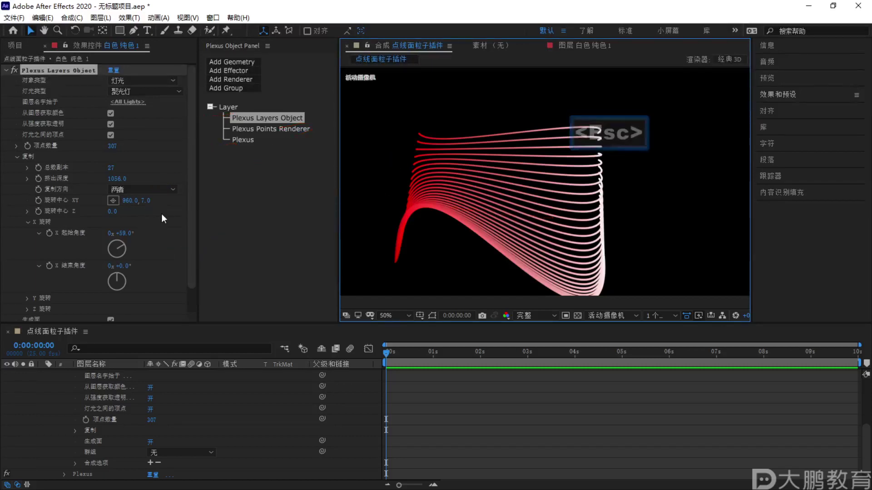
scroll(162, 214, down, 1)
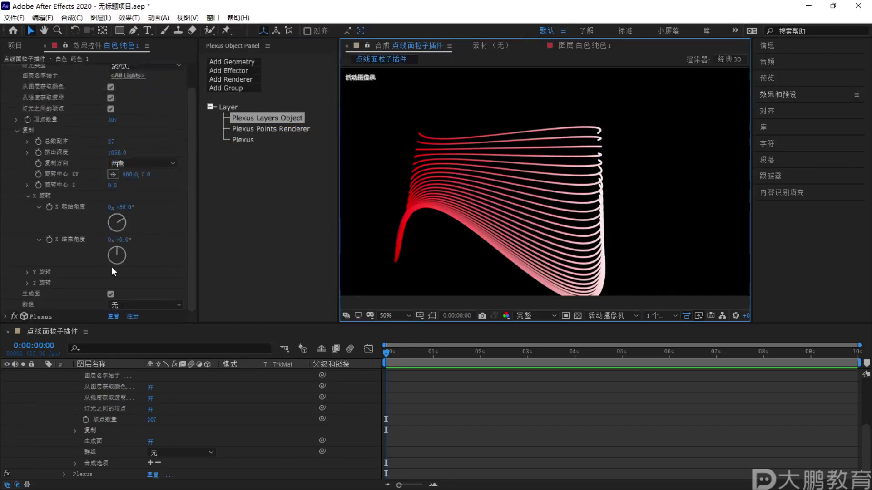
scroll(94, 129, up, 1)
Keep Object Type on Lights and review the Add Geometry source list
click(137, 80)
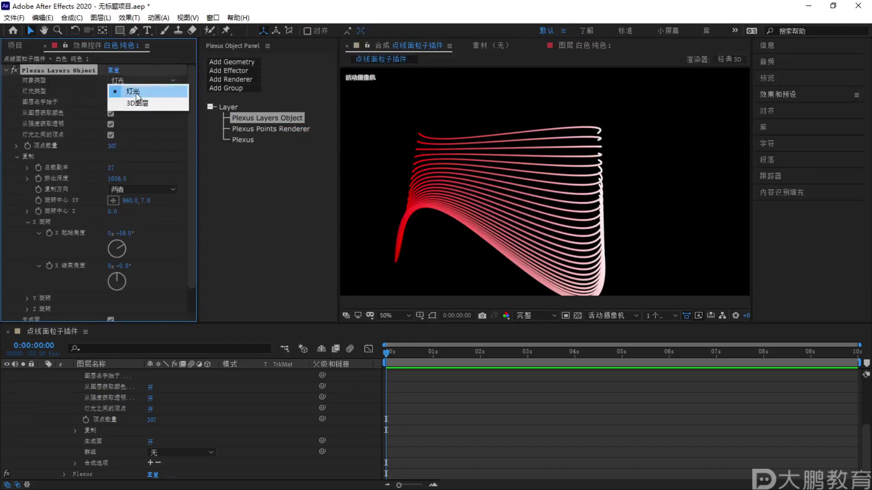
click(247, 164)
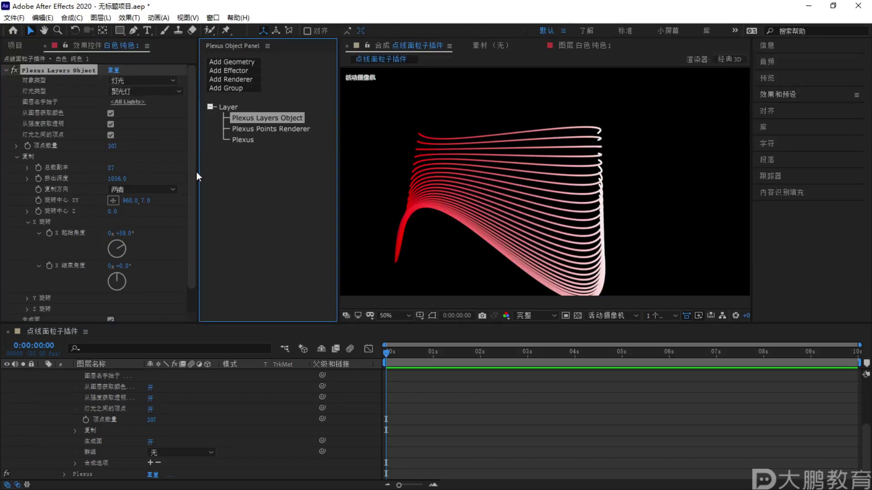
click(227, 61)
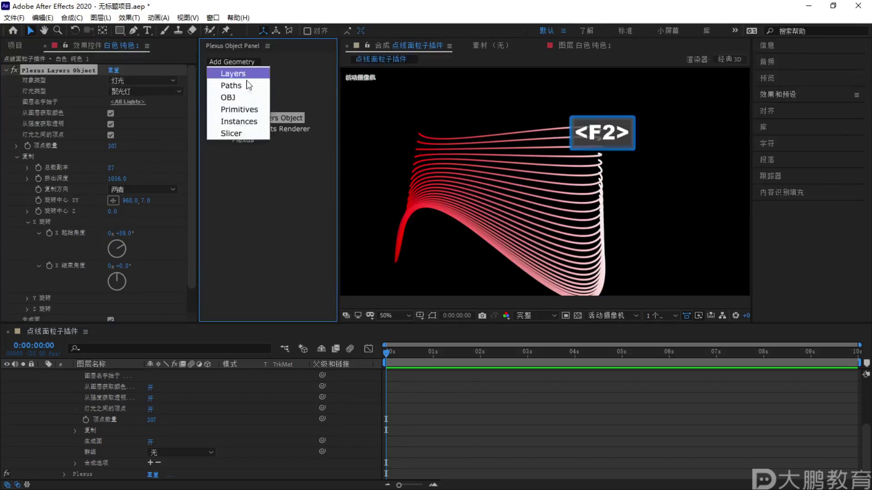
drag(341, 181, 448, 179)
mouse_move(346, 154)
mouse_down()
mouse_move(440, 159)
mouse_move(445, 139)
mouse_up()
drag(391, 138, 227, 153)
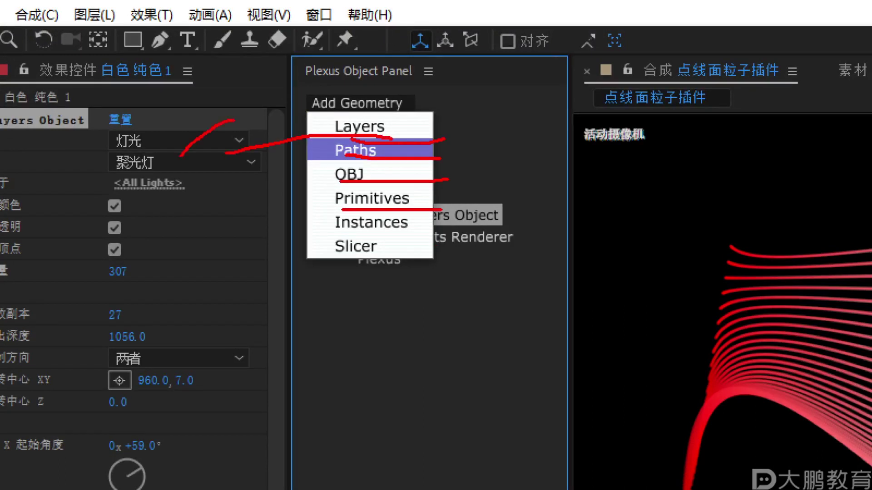
key(Escape)
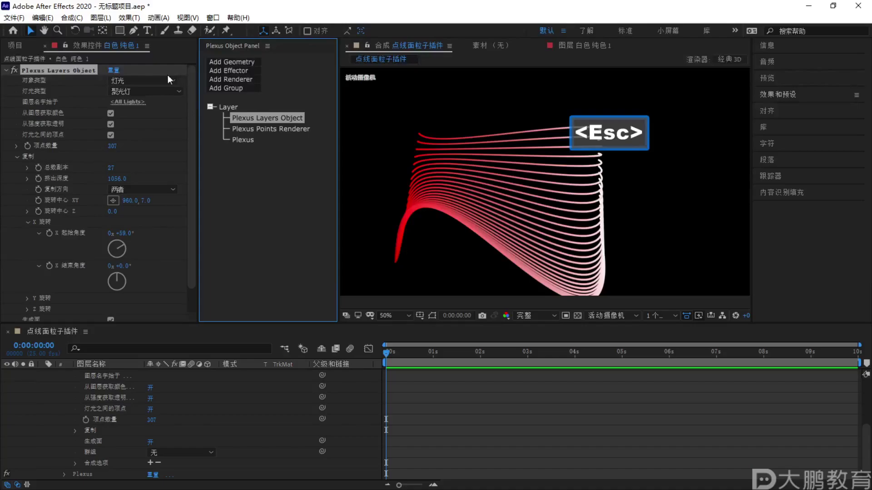
Reconfirm Lights and start raising the X start angle from +59.0°
click(167, 81)
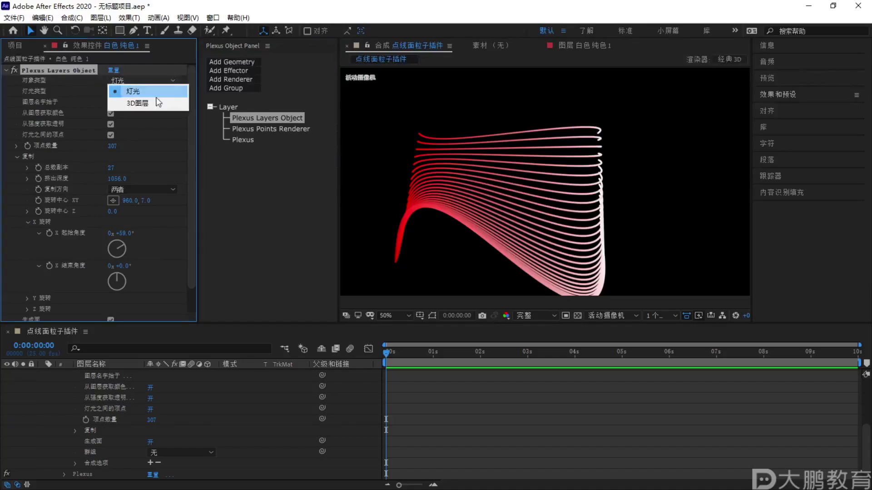
click(168, 61)
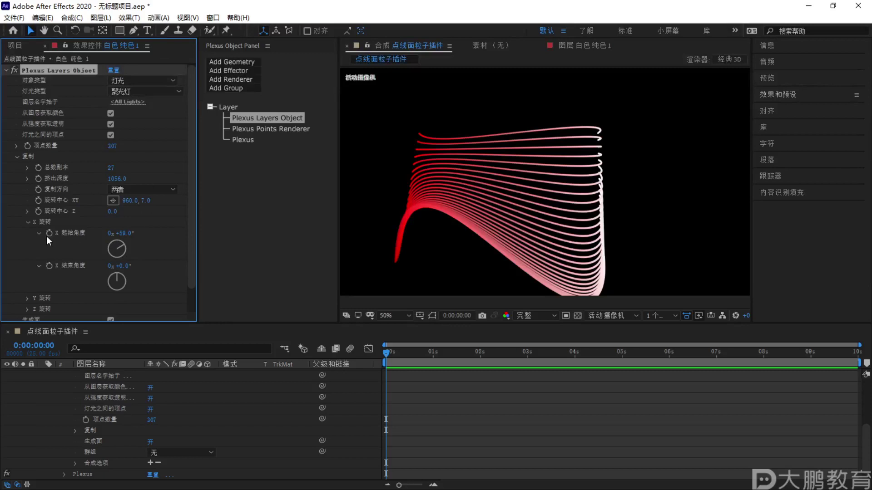
drag(123, 248, 135, 250)
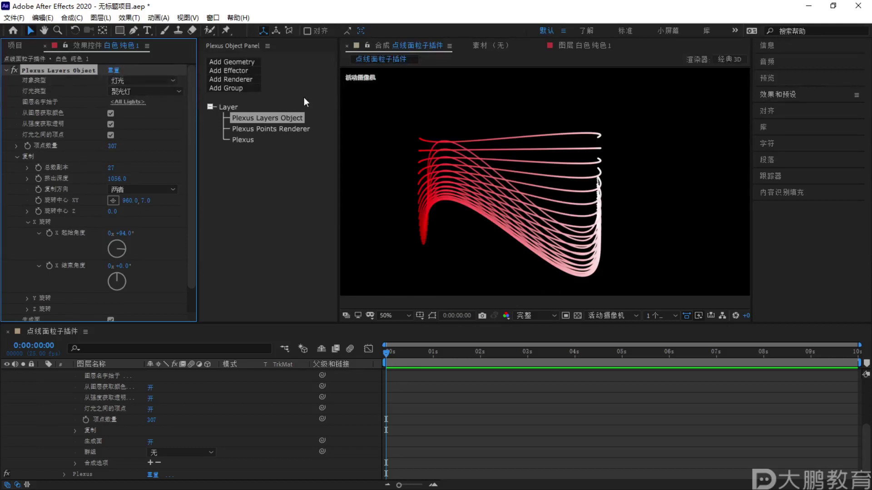
Finish the X start angle at 0x +94.0°, fanning the 27 light curves
key(F1)
mouse_move(390, 74)
mouse_down()
mouse_move(197, 105)
mouse_move(194, 88)
mouse_move(236, 116)
mouse_up()
mouse_move(264, 62)
mouse_down()
mouse_move(136, 95)
mouse_move(97, 67)
mouse_up()
key(Escape)
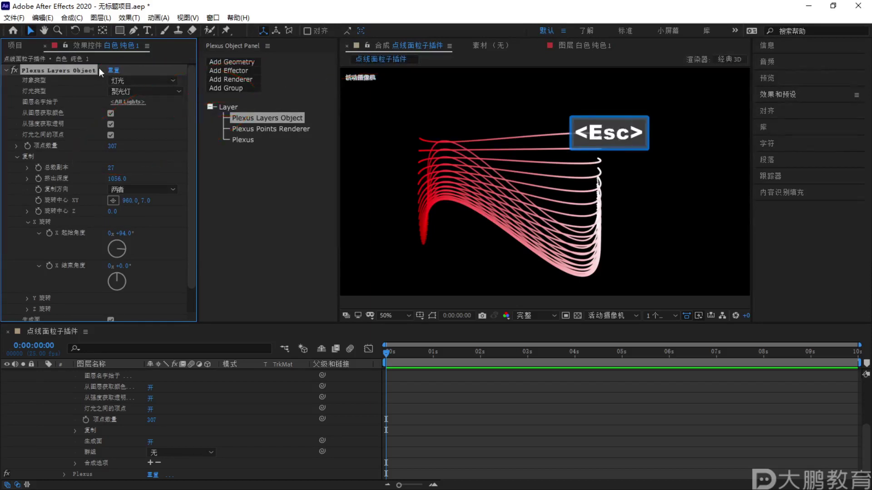
Set the Plexus Layers Object's Object Type to 3D图层 (3D layers)
click(140, 78)
click(139, 103)
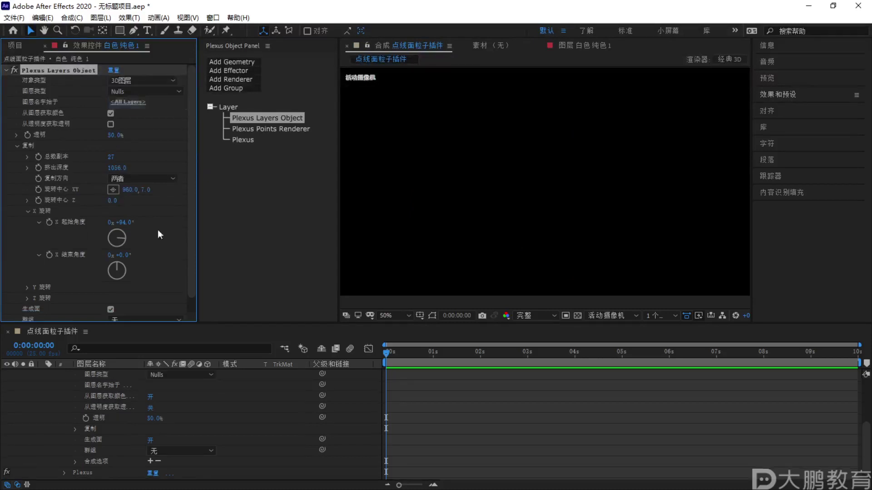
scroll(102, 391, up, 4)
Delete both text layers, leaving only the white solid, then collapse its properties
click(106, 374)
key(Delete)
click(103, 375)
key(Delete)
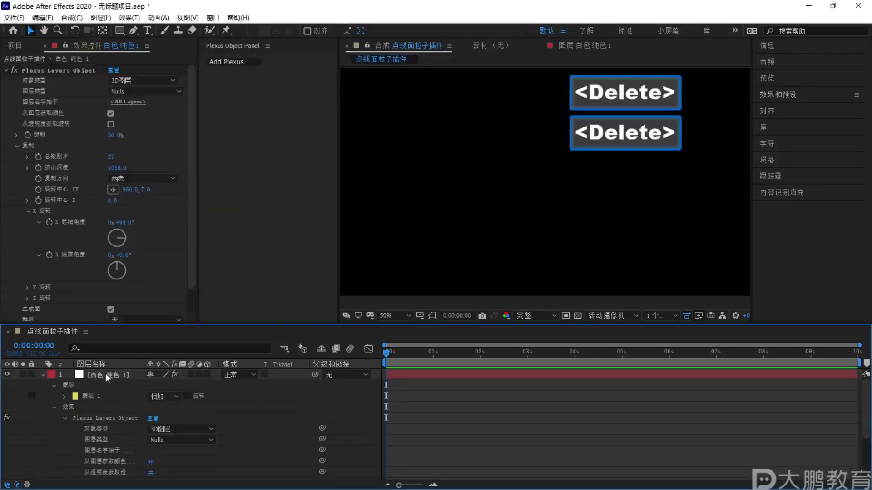
click(105, 373)
click(44, 375)
Recheck the Object Type dropdown, confirming 3D layers is still selected
click(132, 79)
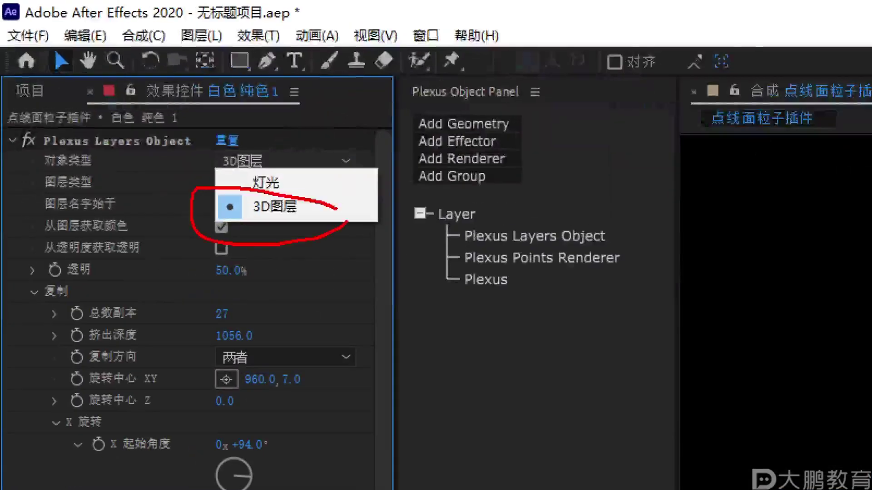
key(Escape)
click(135, 80)
click(132, 107)
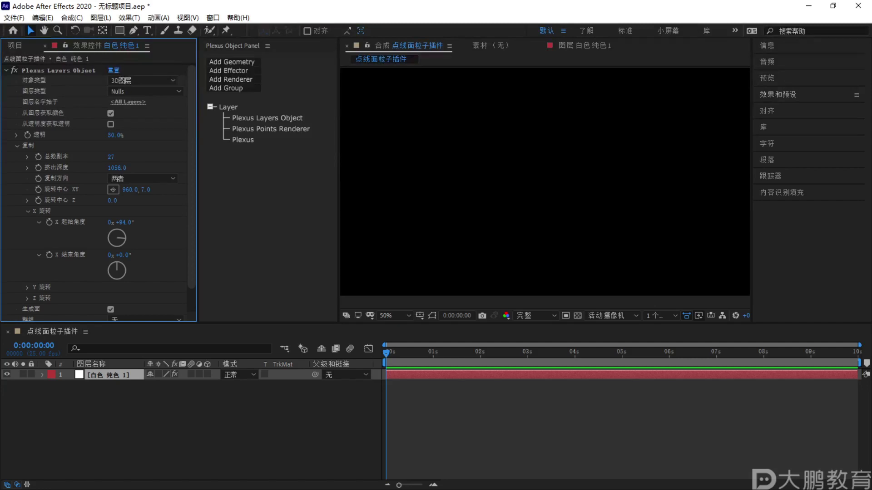
Add a test null layer to the composition and make it 3D
click(75, 403)
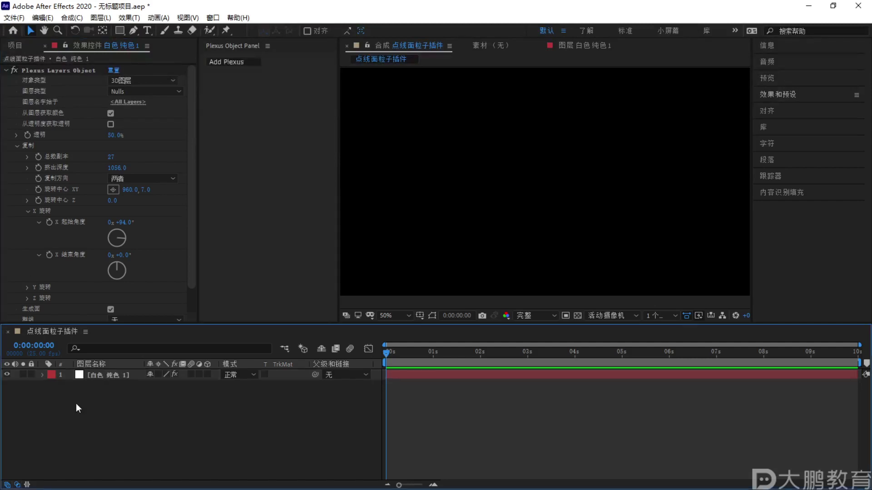
right_click(210, 411)
mouse_move(262, 296)
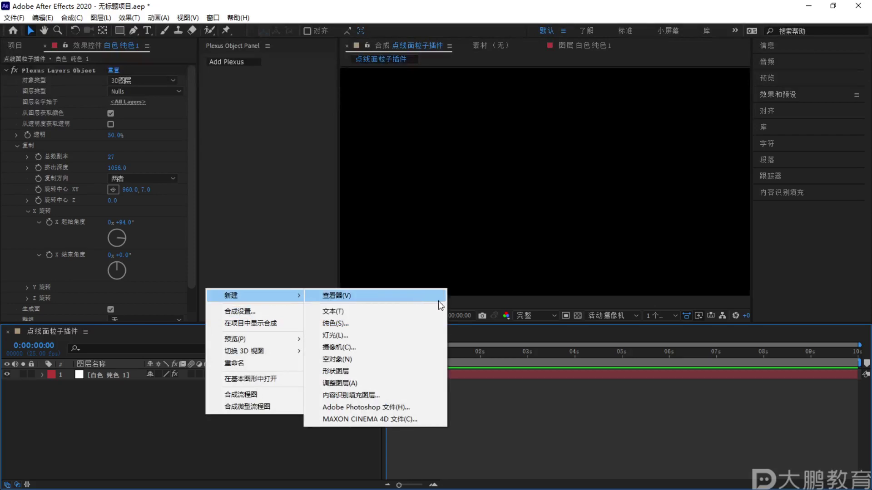
click(399, 359)
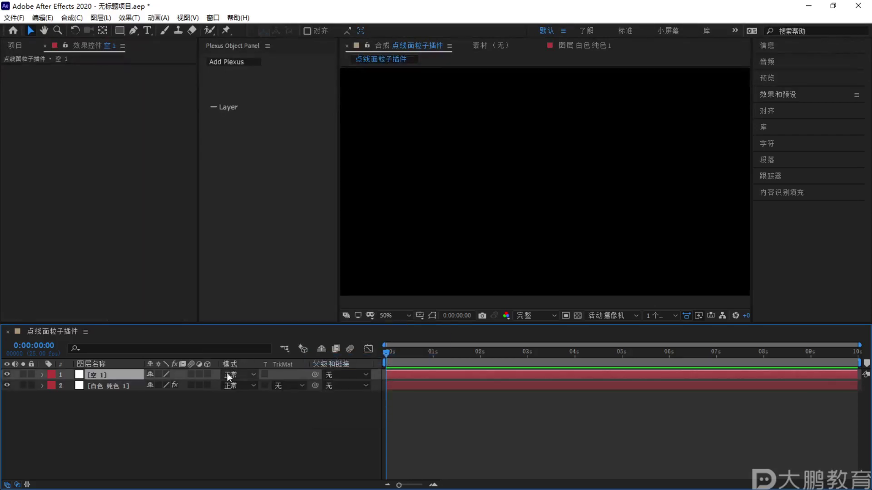
click(208, 375)
Add a test white solid layer and make it 3D
scroll(532, 148, down, 2)
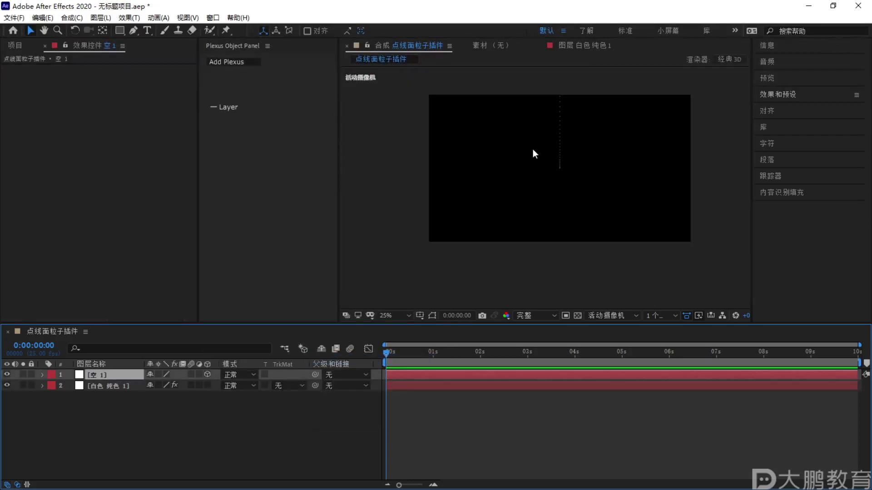
click(115, 386)
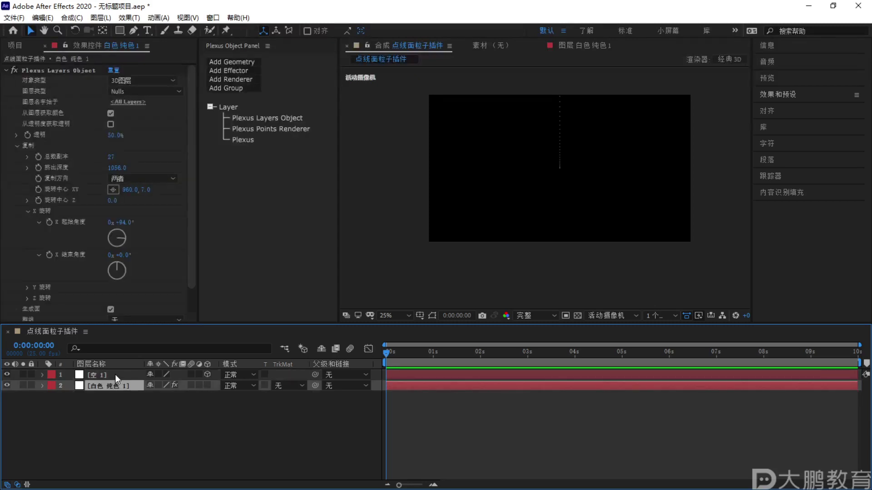
key(ctrl+y)
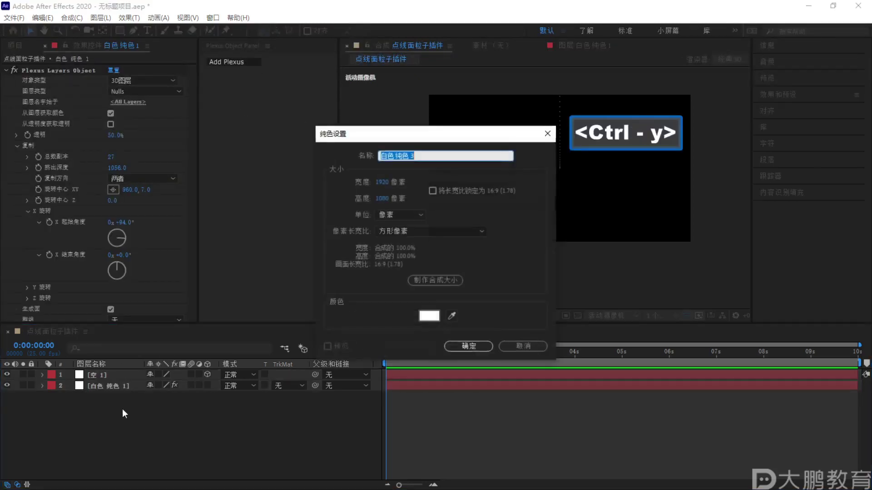
click(466, 346)
click(208, 375)
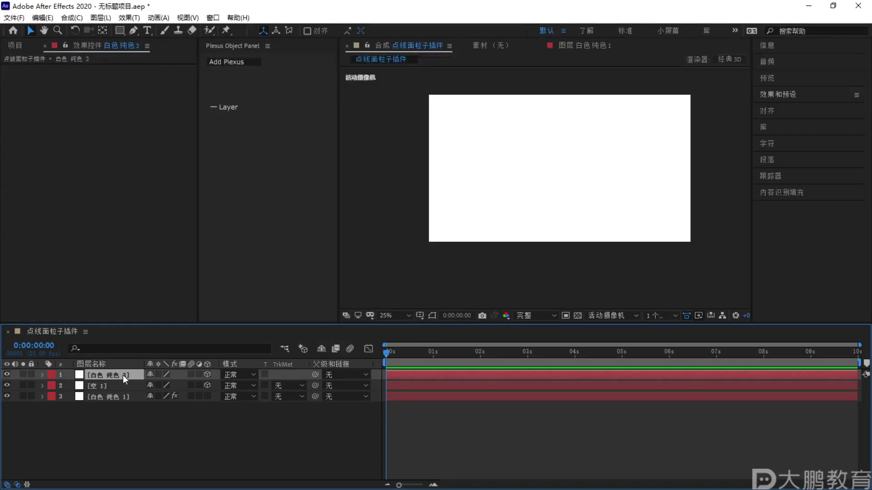
Delete the test solid and test null, then reselect the Plexus white solid
key(Delete)
click(108, 375)
key(Delete)
click(108, 375)
key(F1)
mouse_move(545, 86)
mouse_down()
mouse_move(528, 40)
mouse_move(598, 197)
mouse_move(292, 119)
mouse_up()
key(Escape)
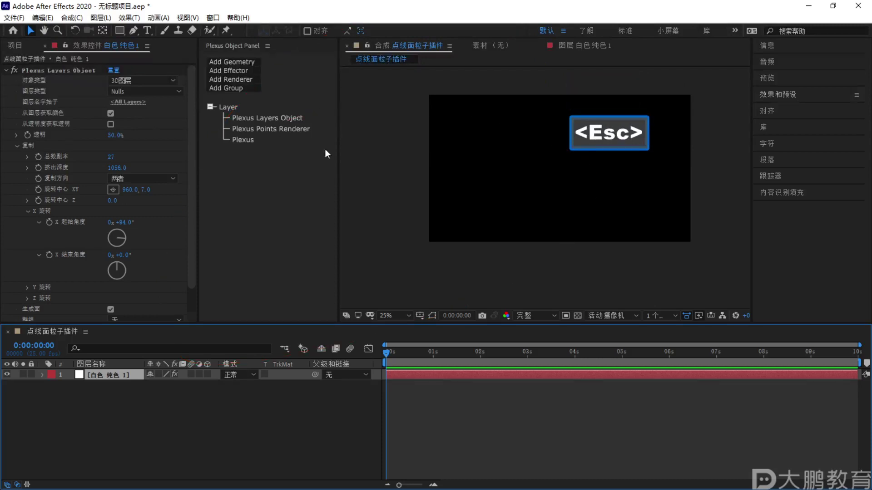
key(F1)
mouse_move(374, 134)
mouse_down()
mouse_move(140, 94)
mouse_move(168, 132)
mouse_up()
key(Escape)
Review the 图层类型 choices and keep Nulls as the Layers Object's layer type
click(144, 91)
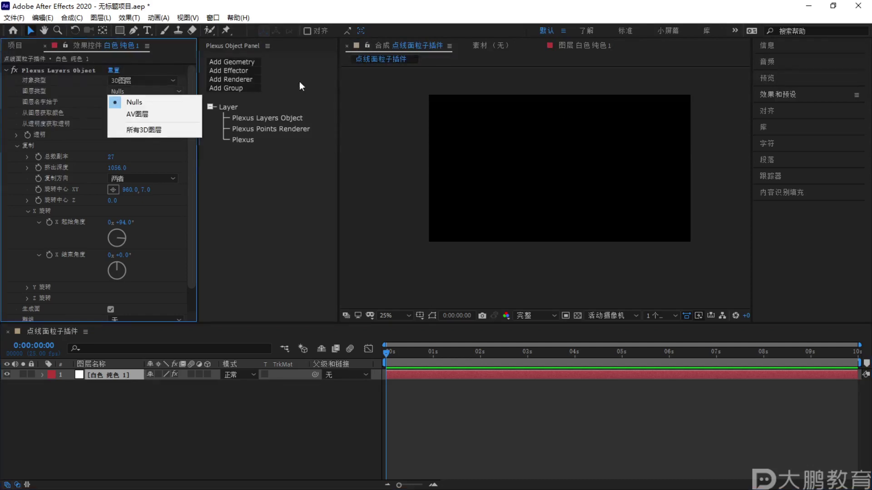
key(F2)
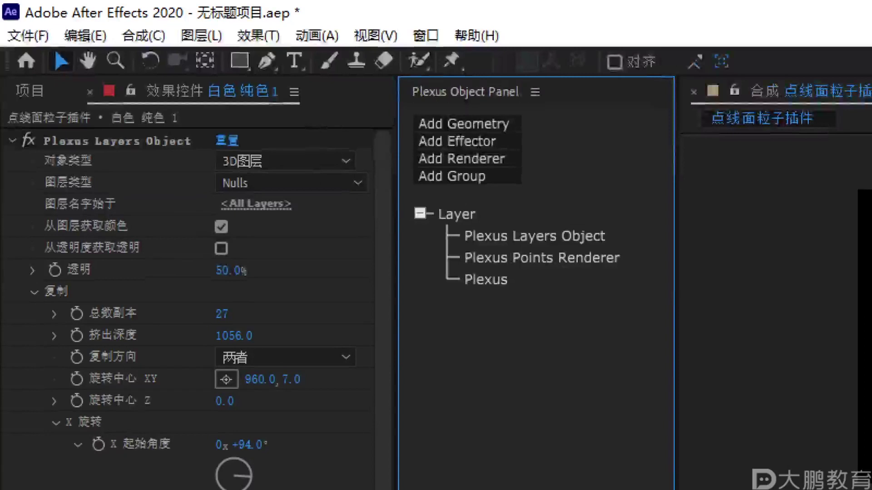
drag(295, 146, 141, 221)
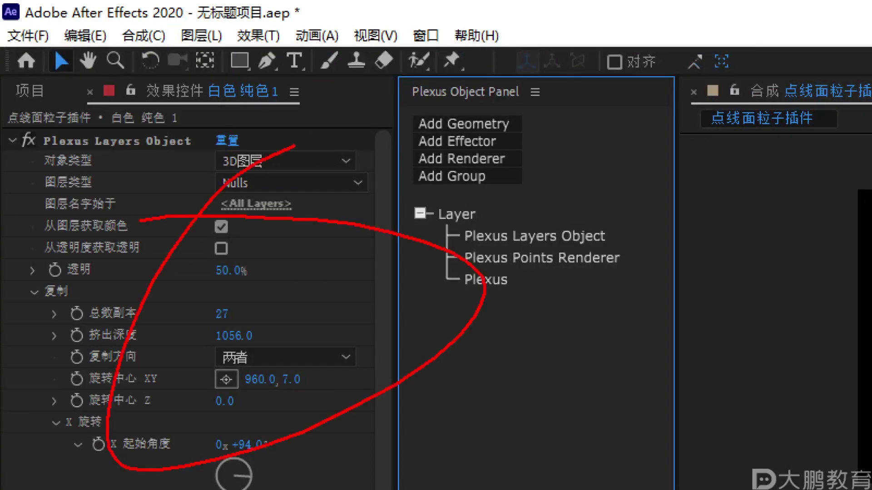
key(Escape)
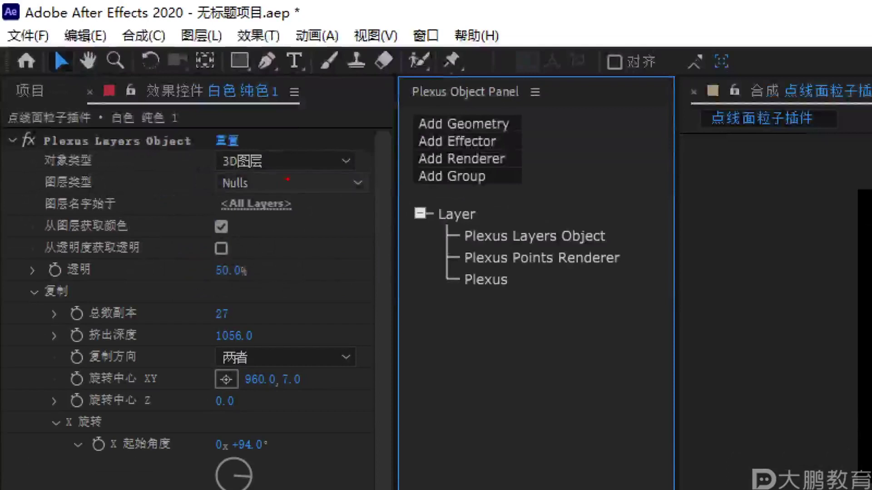
drag(288, 179, 293, 189)
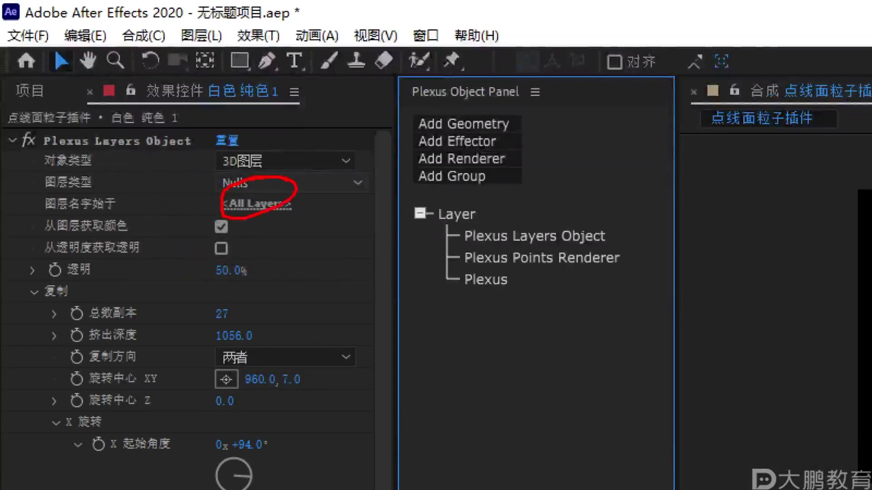
key(Escape)
click(124, 90)
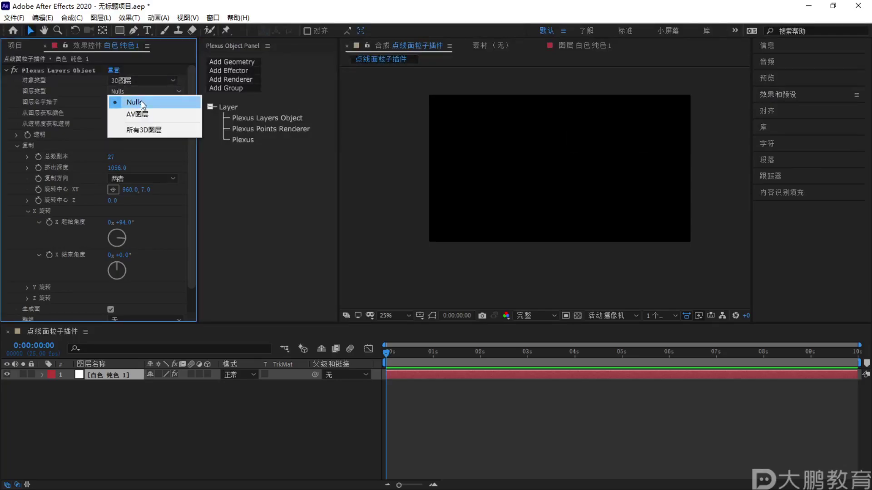
click(143, 103)
click(142, 91)
Consult the notes mind map on object types, then return to After Effects
key(ctrl+1)
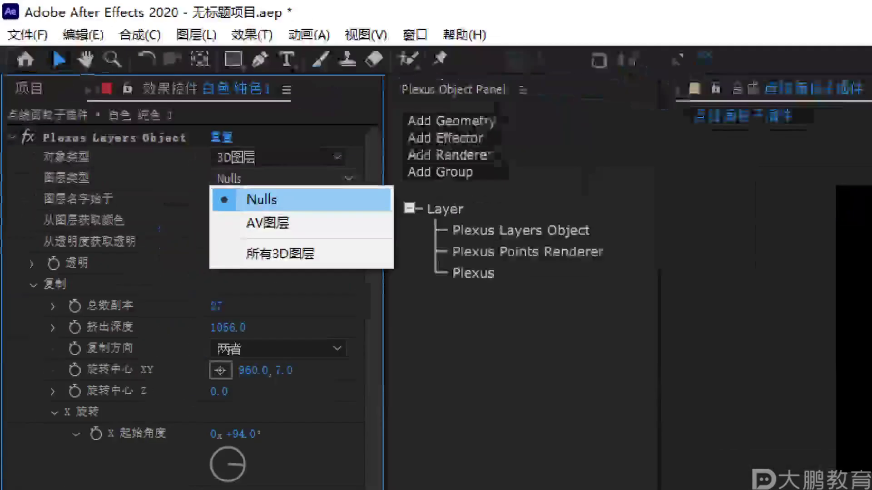
drag(182, 90, 184, 104)
mouse_move(197, 80)
mouse_down()
mouse_move(221, 80)
mouse_move(216, 72)
mouse_up()
drag(225, 82, 227, 89)
drag(391, 189, 442, 210)
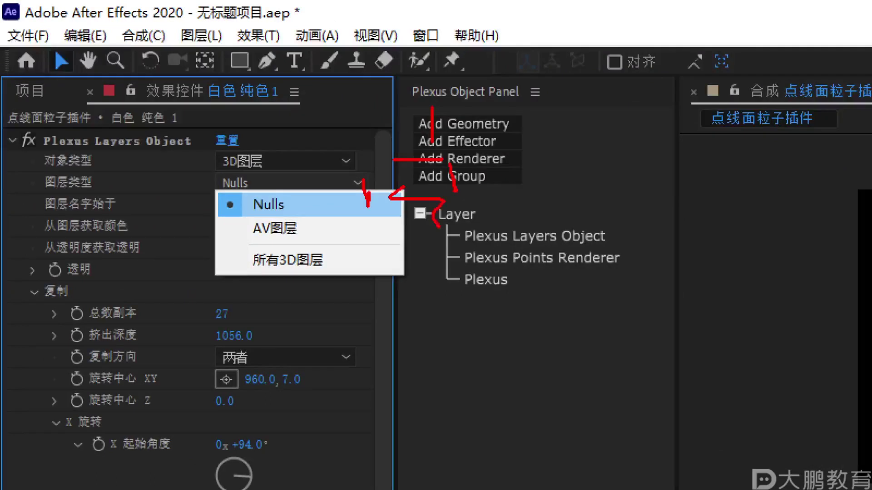
key(Escape)
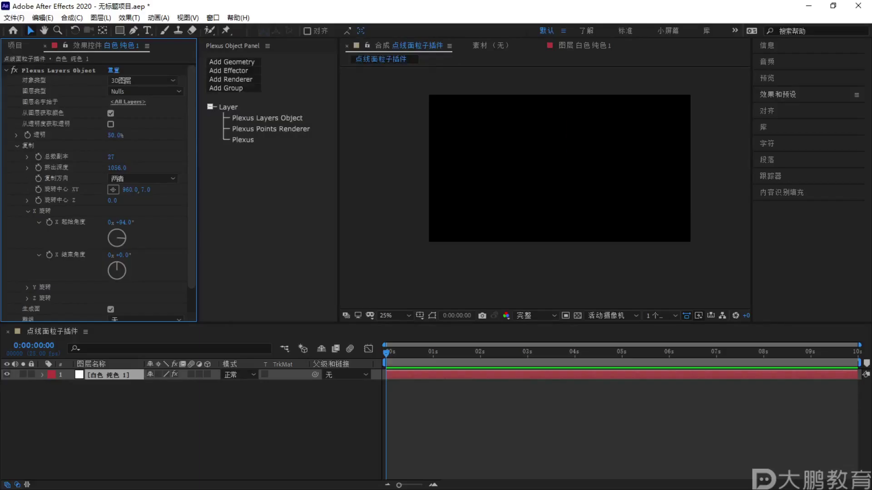
key(alt+Tab)
drag(537, 337, 424, 315)
mouse_move(475, 200)
mouse_down()
mouse_move(459, 233)
mouse_move(540, 235)
mouse_up()
scroll(472, 220, up, 1)
key(F1)
key(Escape)
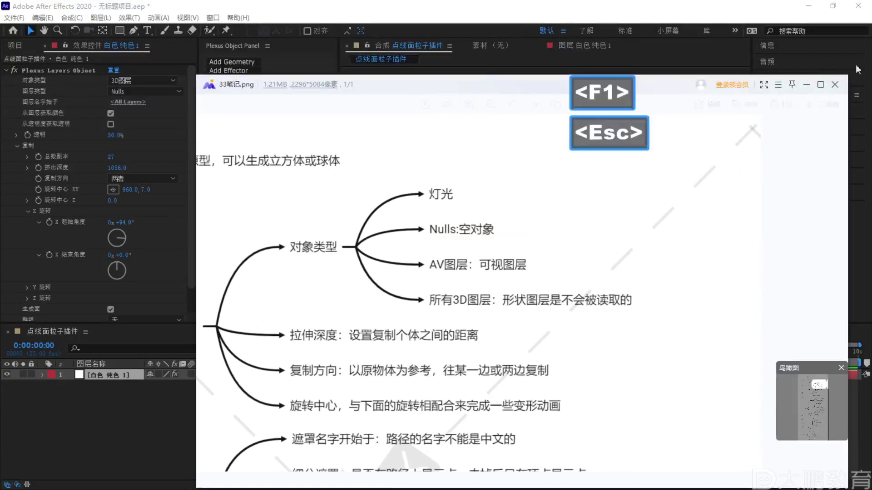
click(807, 85)
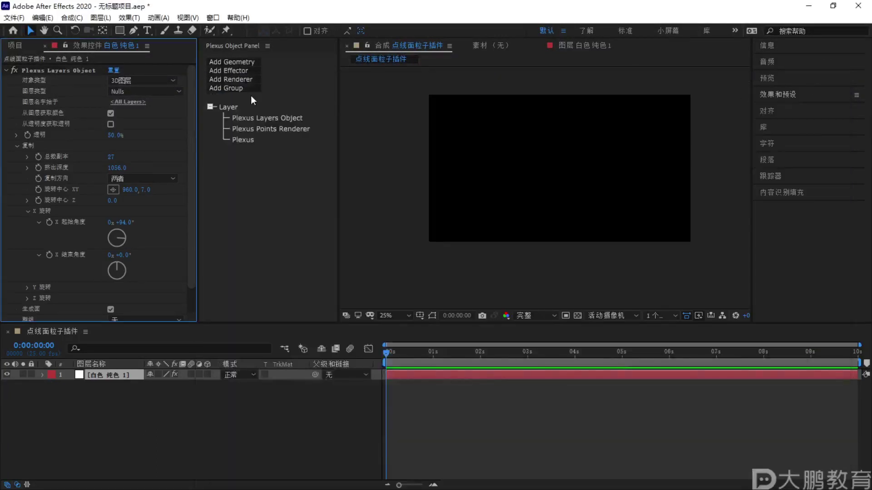
Add a new null layer, 空 2, and reselect the Plexus white solid
right_click(138, 410)
mouse_move(175, 287)
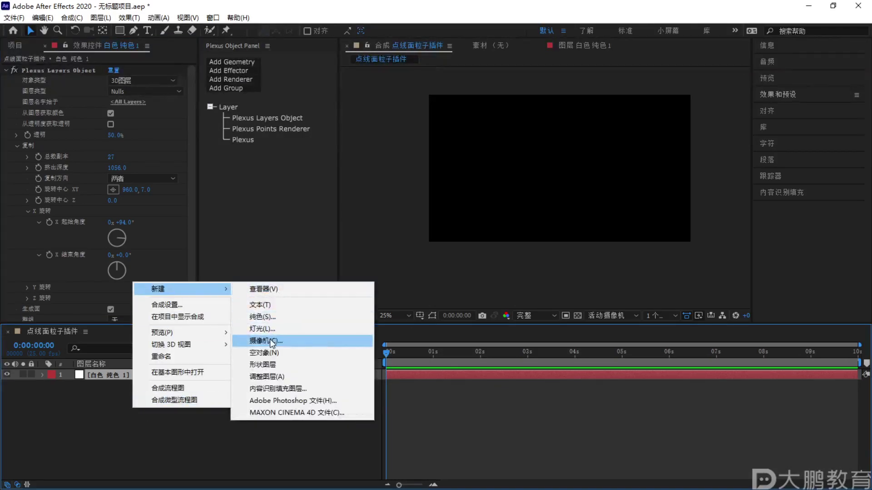
click(264, 353)
click(111, 386)
key(F1)
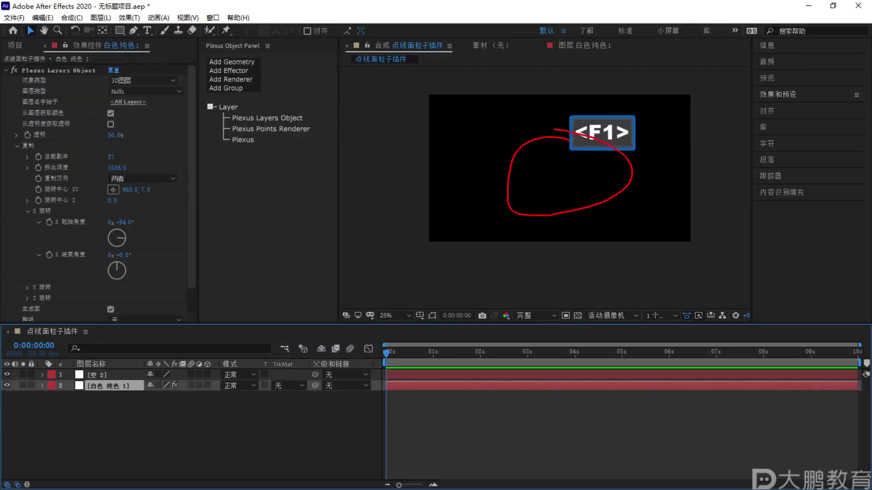
key(Escape)
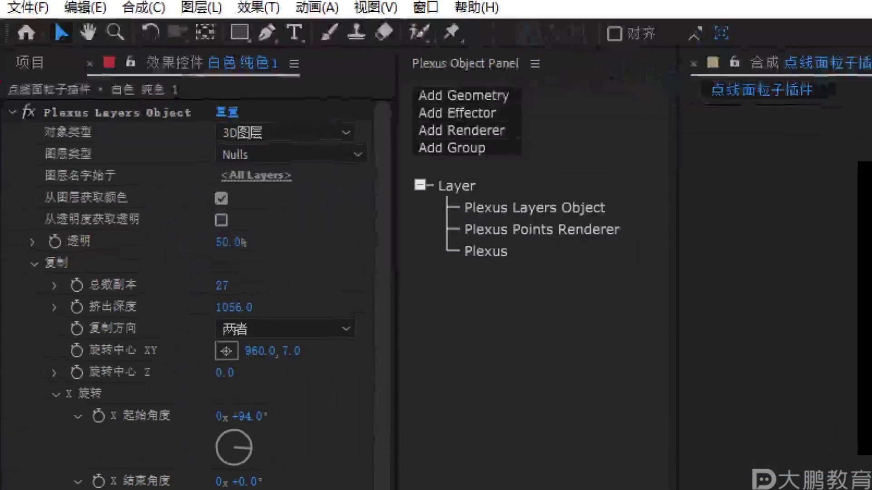
Make the new null layer 空 2 a 3D layer
key(ctrl)
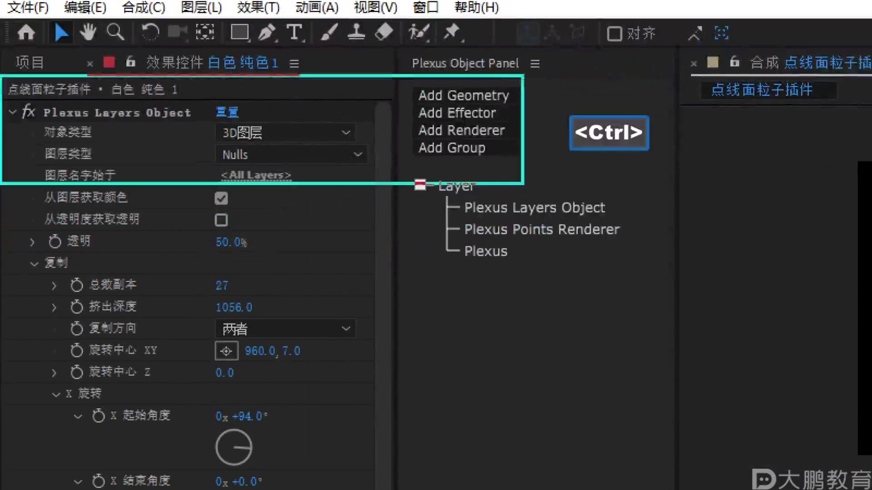
drag(365, 44, 403, 84)
mouse_move(416, 284)
mouse_down()
mouse_move(384, 216)
mouse_move(327, 206)
mouse_move(325, 183)
mouse_up()
drag(324, 160, 368, 170)
key(Escape)
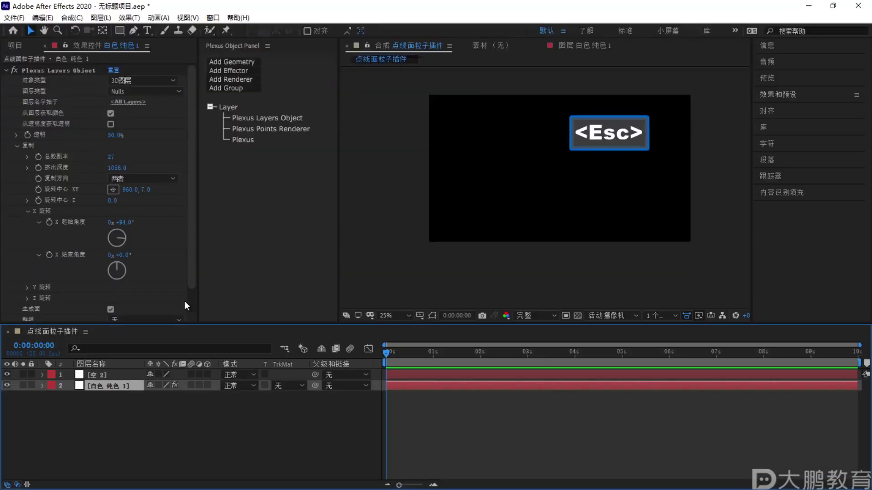
key(F1)
drag(200, 310, 140, 361)
mouse_move(532, 116)
mouse_down()
mouse_move(416, 260)
mouse_move(621, 135)
mouse_up()
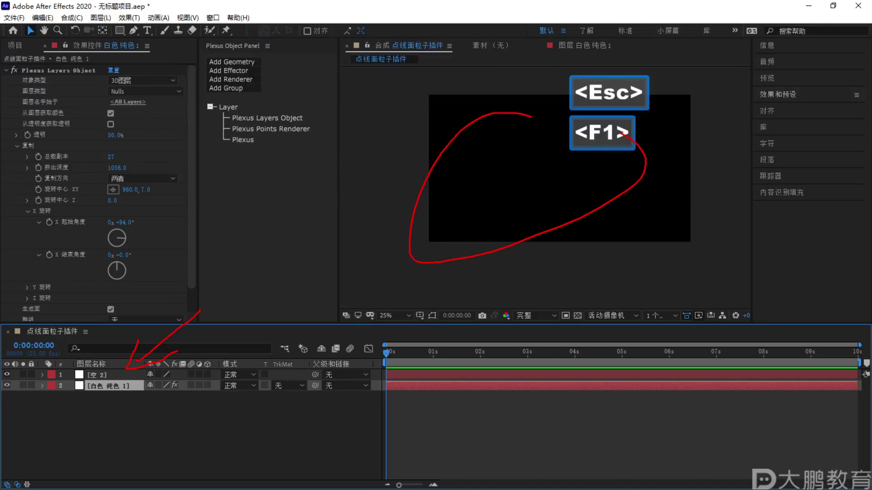
key(Escape)
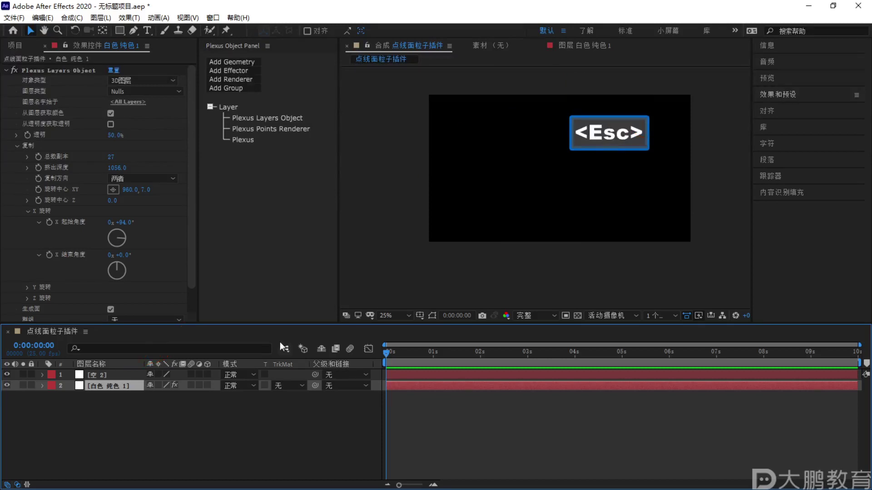
key(F2)
drag(265, 332, 201, 340)
key(Escape)
click(208, 374)
Zoom the view out and review the Points Renderer and Layers Object settings
scroll(575, 128, up, 2)
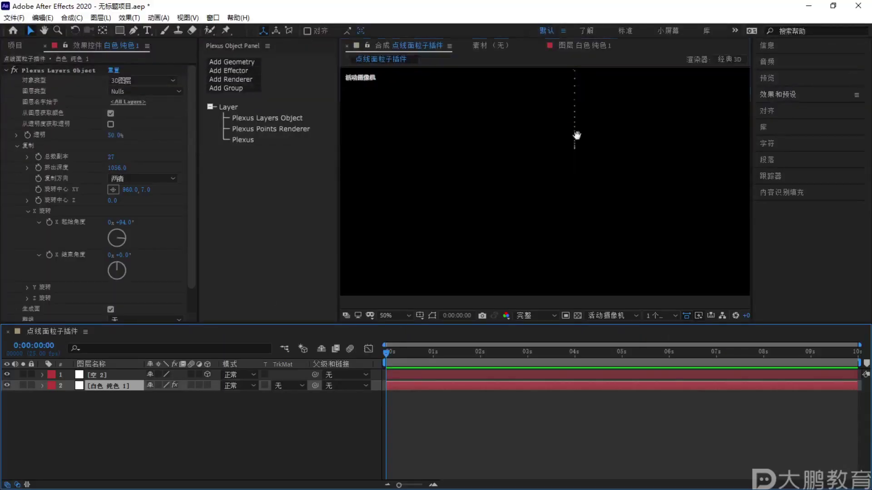
key(v)
key(comma)
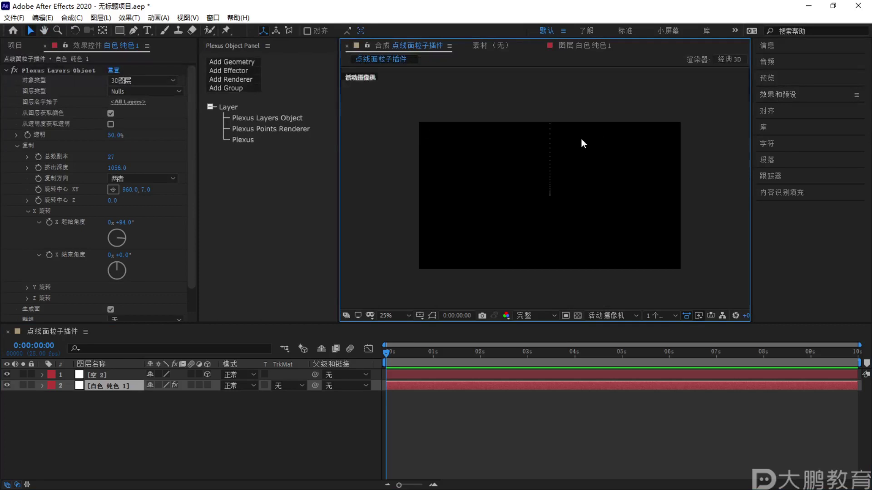
key(period)
key(F1)
key(Escape)
click(276, 129)
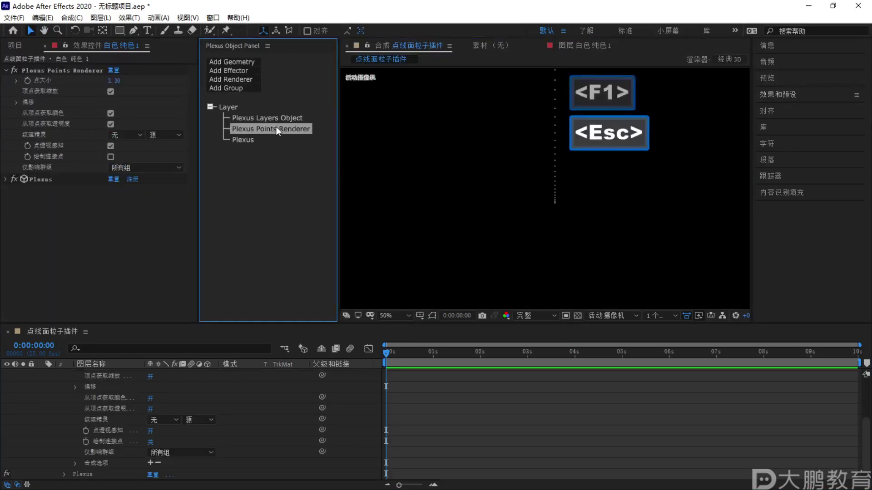
click(275, 117)
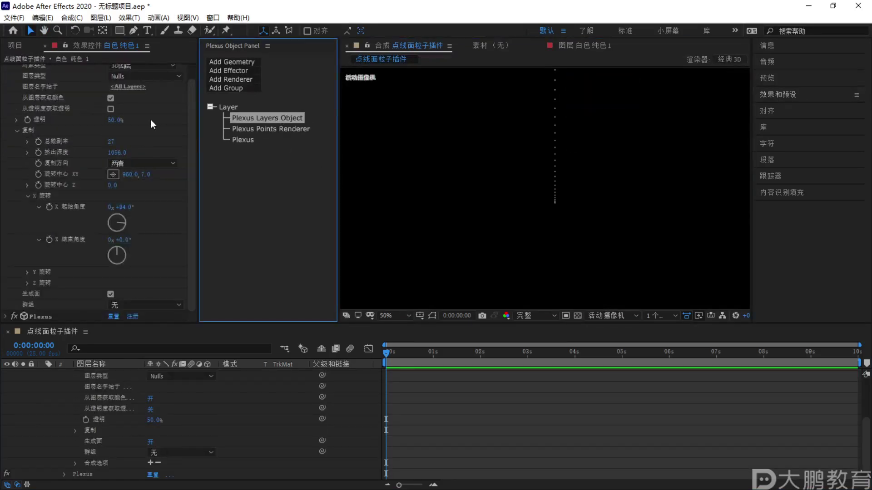
scroll(154, 122, up, 1)
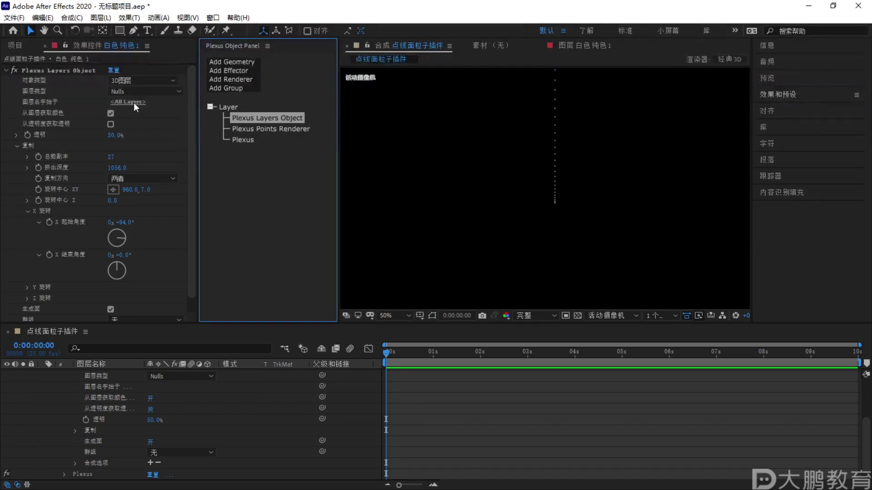
Deselect all layers, leaving 空 2 above 白色 纯色 1
key(F2)
mouse_move(9, 216)
mouse_down()
mouse_move(312, 217)
mouse_move(315, 208)
mouse_move(291, 196)
mouse_move(15, 192)
mouse_up()
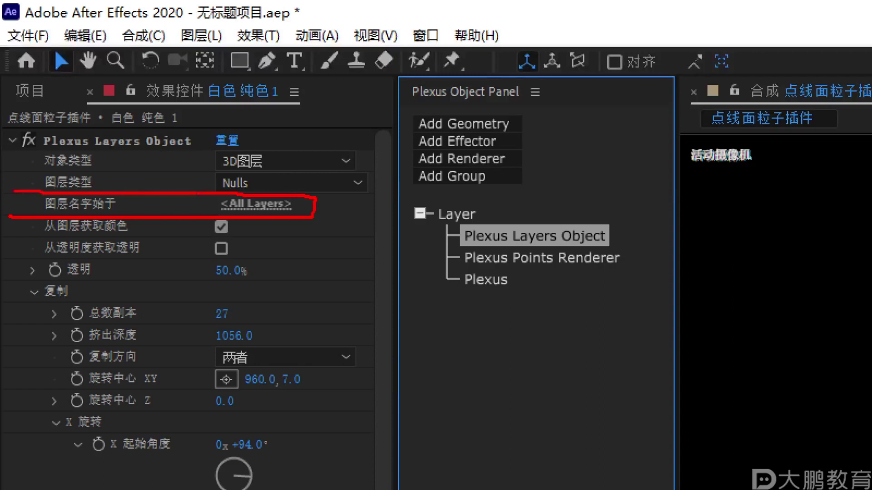
mouse_move(348, 242)
mouse_down()
mouse_move(318, 218)
mouse_move(312, 236)
mouse_move(361, 223)
mouse_up()
key(Escape)
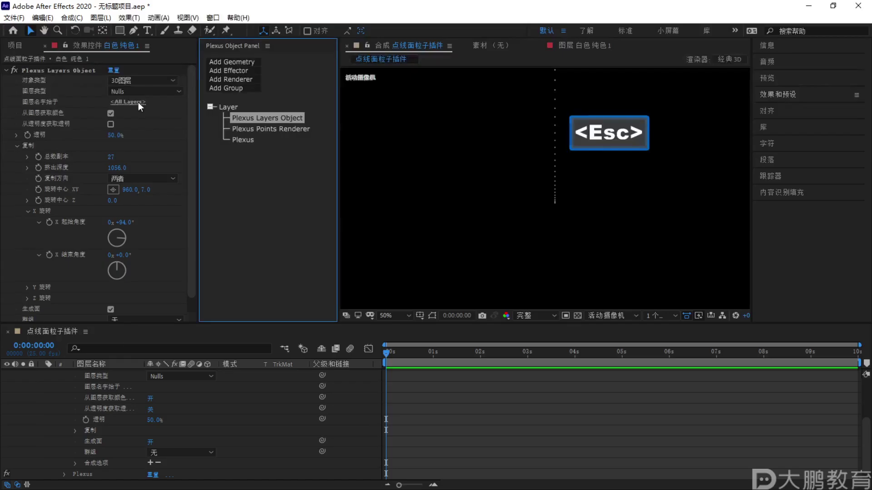
key(ctrl+alt+shift+y)
click(43, 385)
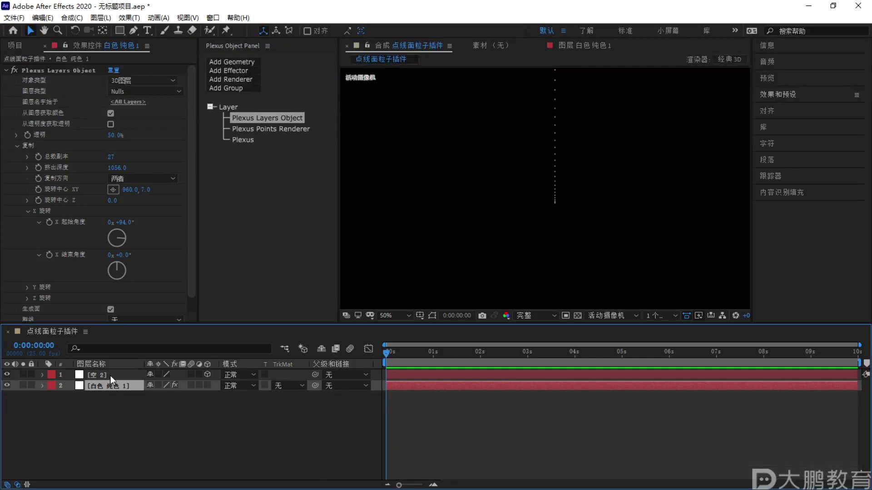
click(136, 103)
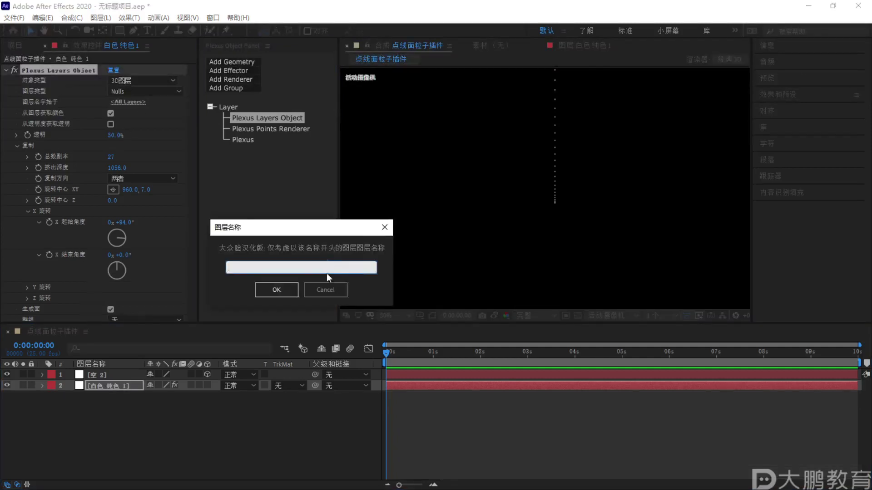
click(384, 228)
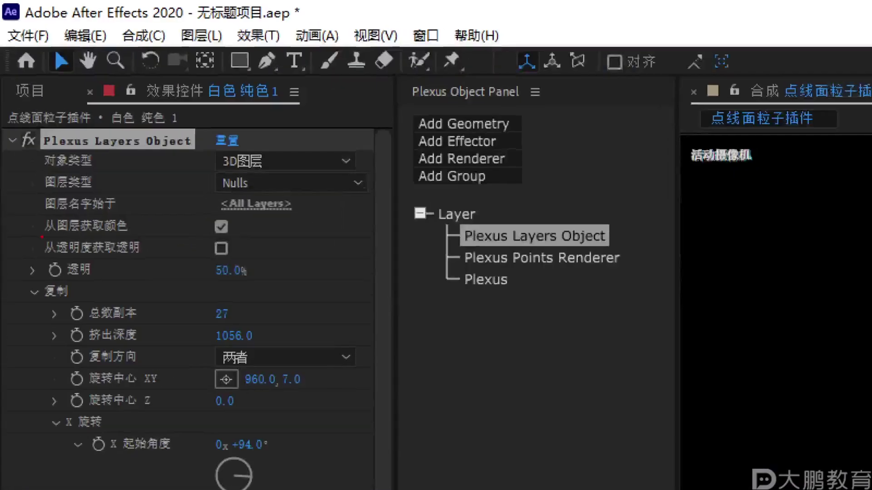
key(Escape)
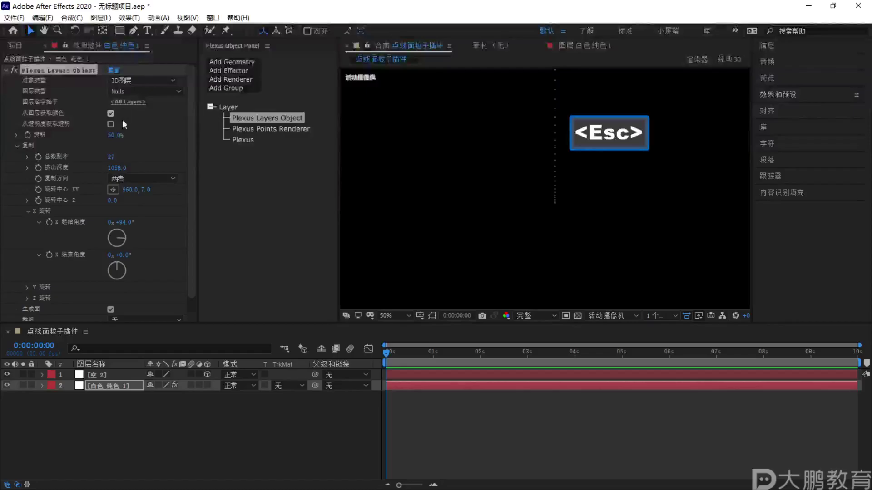
click(104, 375)
key(F1)
drag(526, 136, 560, 87)
key(Escape)
click(94, 386)
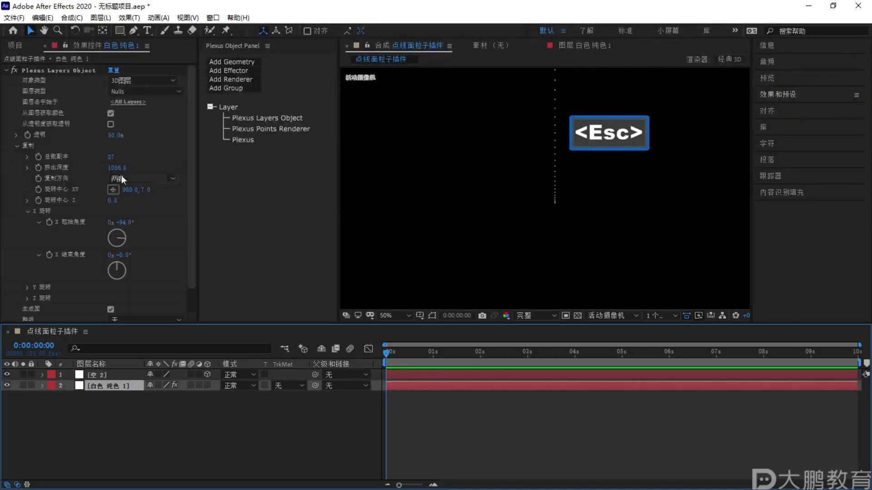
click(111, 113)
click(113, 124)
click(198, 175)
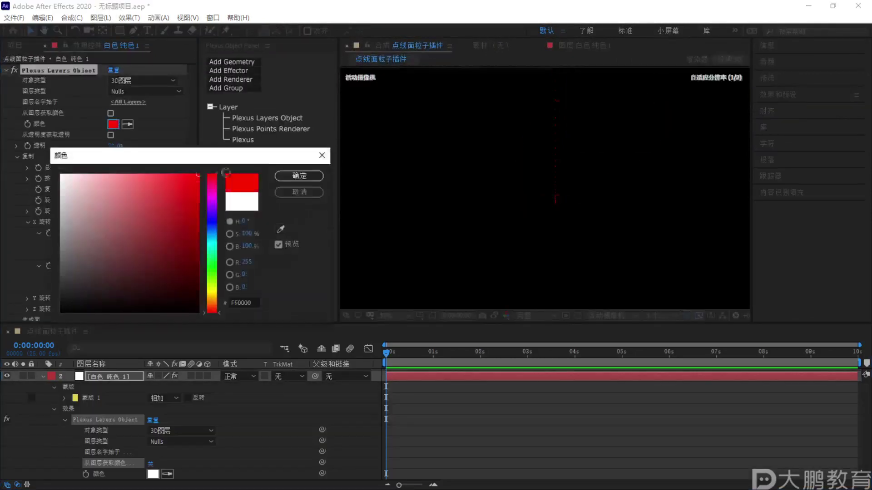
click(322, 155)
click(110, 113)
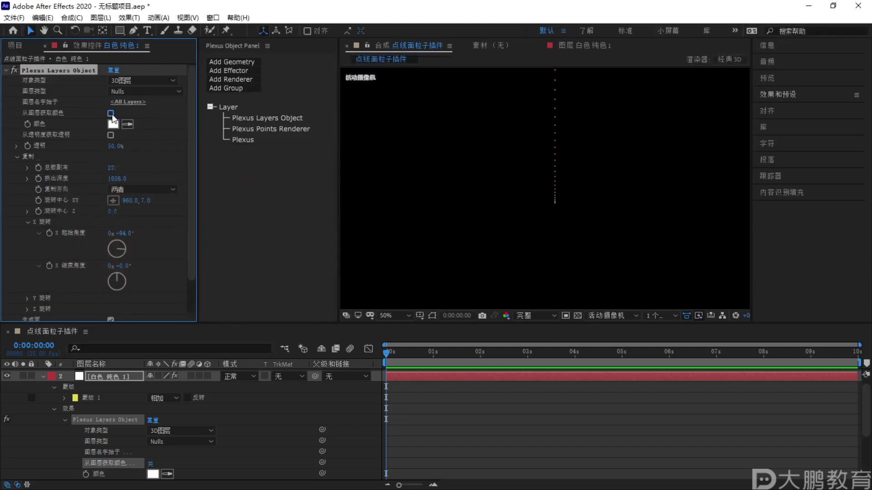
click(47, 377)
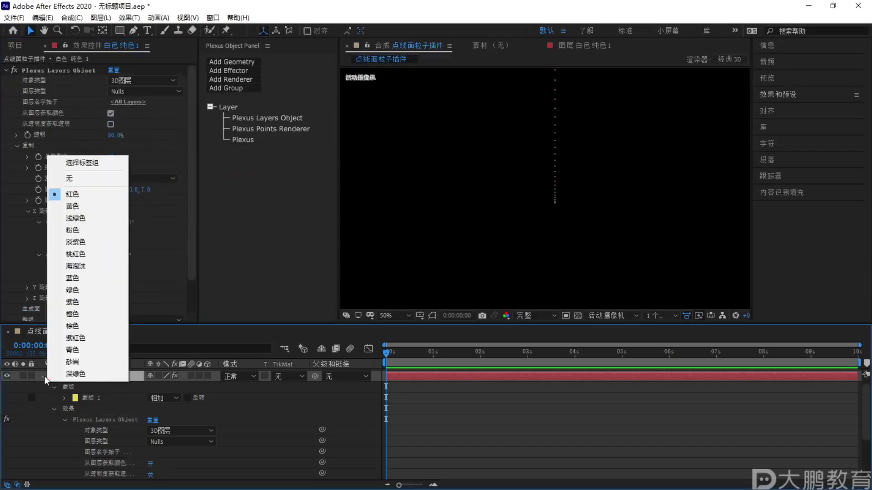
click(44, 377)
click(113, 376)
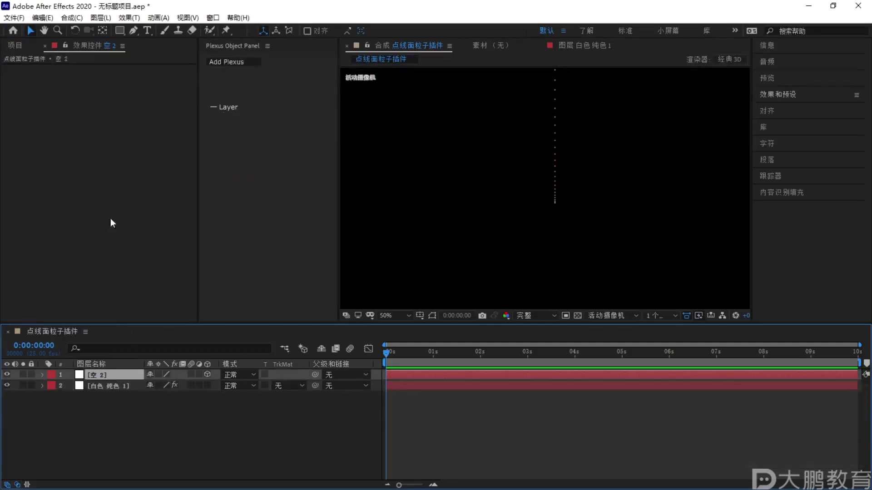
click(123, 385)
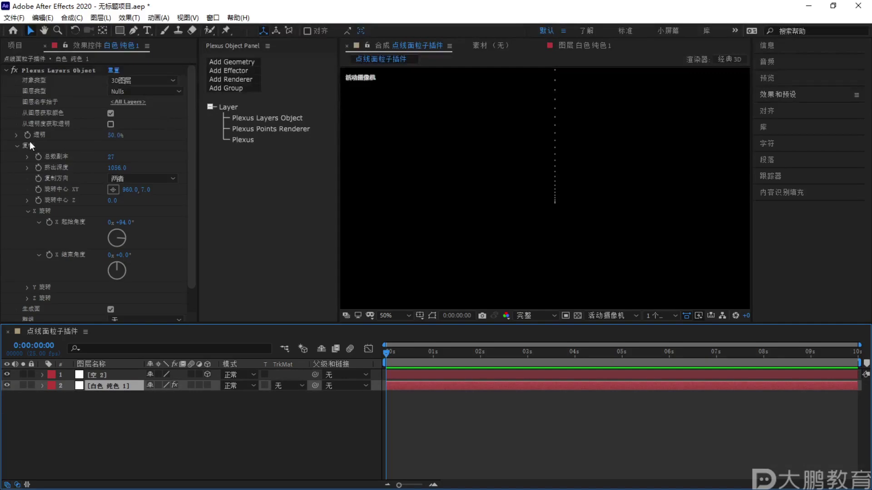
click(279, 119)
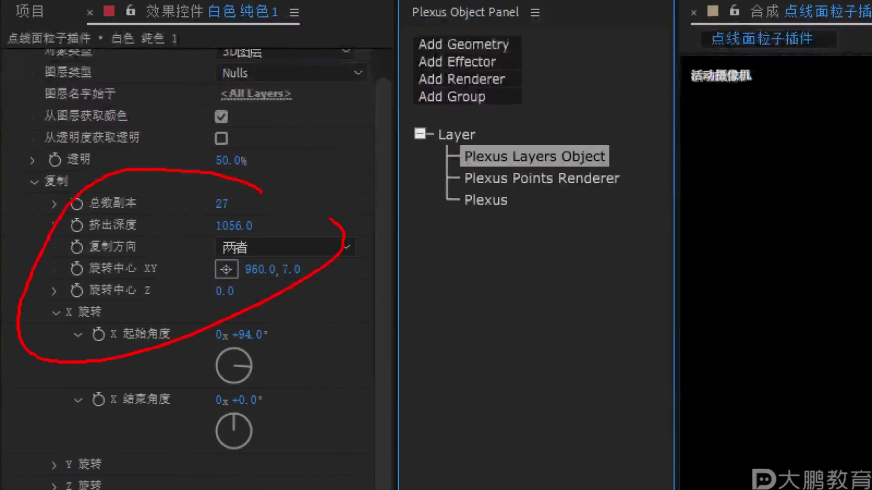
key(Escape)
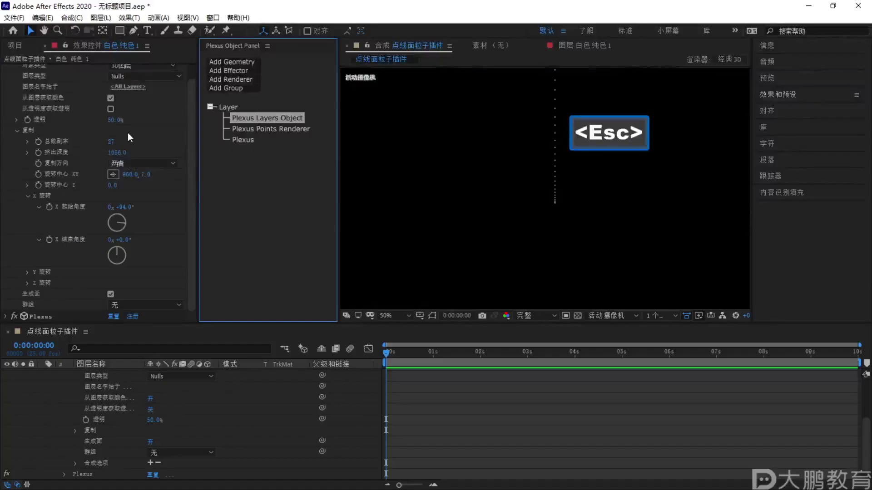
scroll(128, 134, up, 1)
scroll(89, 217, down, 2)
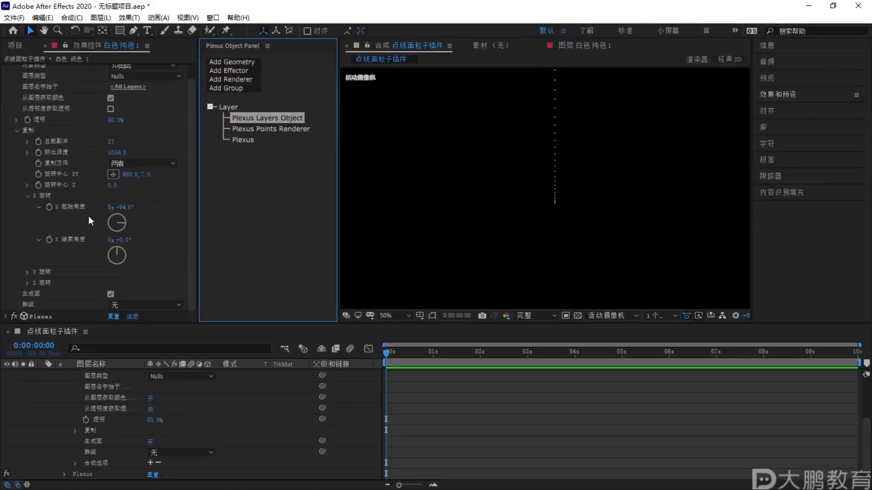
Replace the Points Renderer and Layers Object with a new Layers geometry and Points renderer
click(291, 128)
key(Delete)
key(Delete)
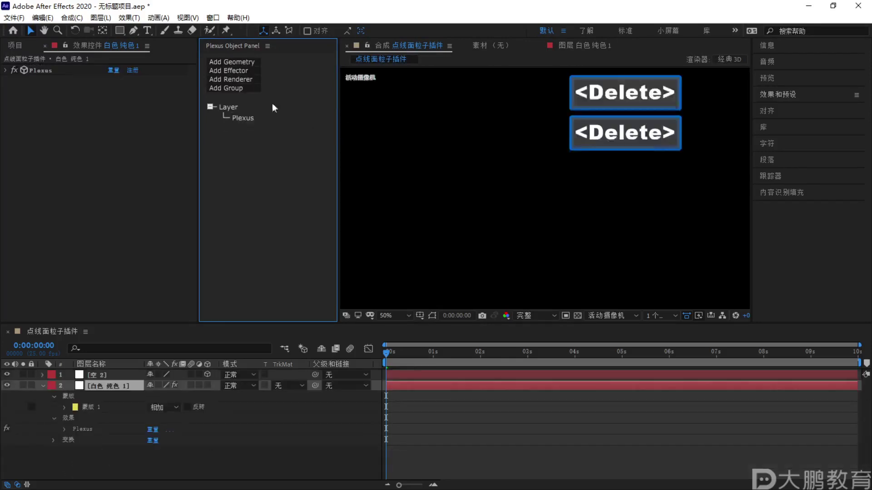
click(245, 61)
click(247, 73)
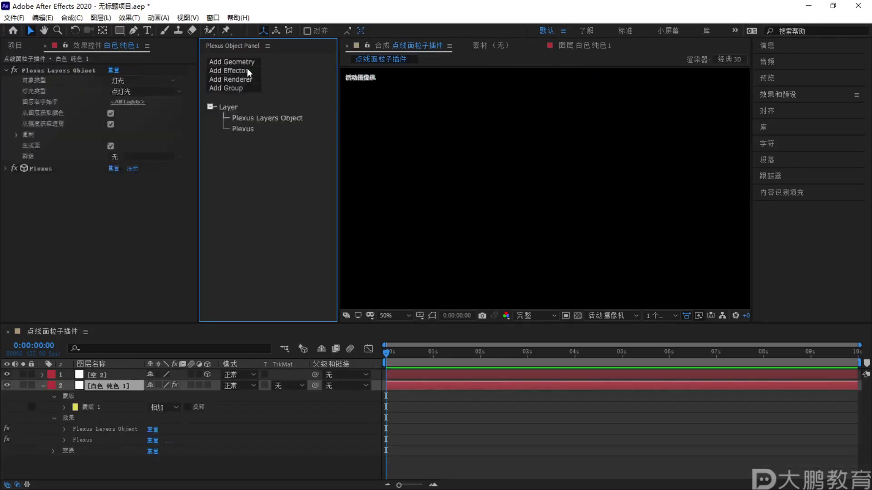
click(239, 79)
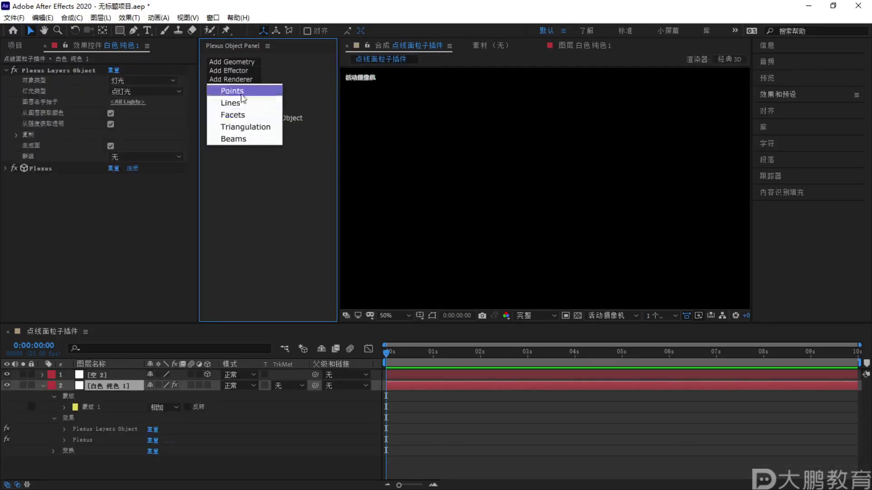
click(234, 92)
Set the new Layers Object to 对象类型 3D图层 and 图层类型 AV图层
click(258, 119)
click(144, 80)
click(136, 100)
click(138, 91)
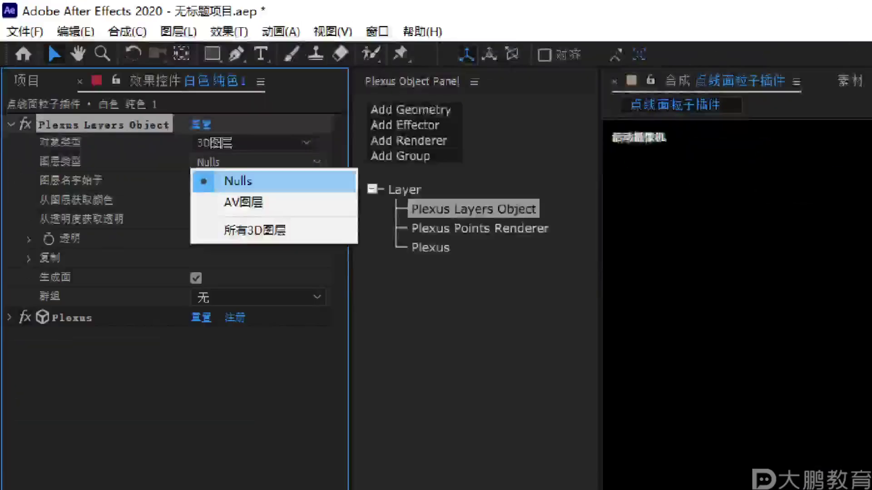
click(137, 114)
click(143, 89)
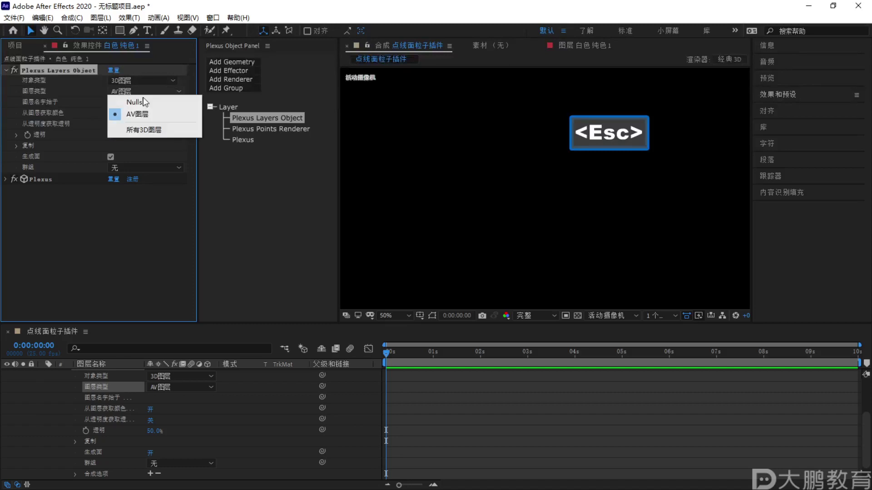
key(F1)
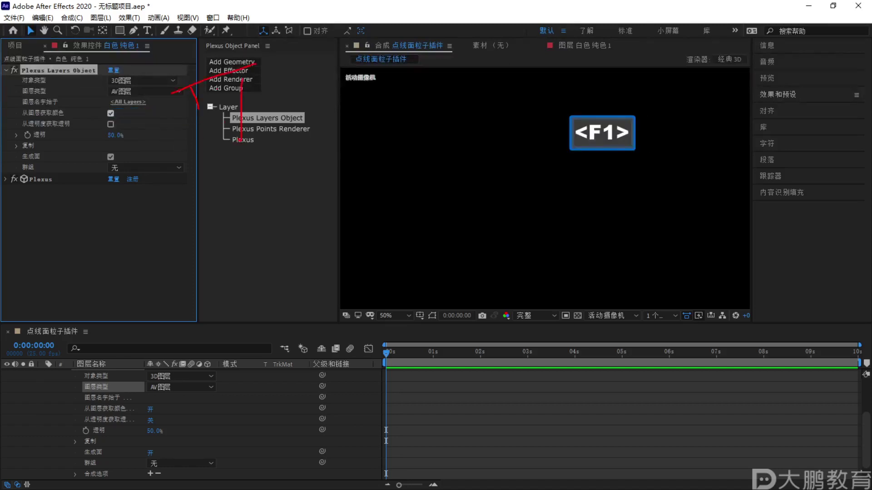
key(Escape)
Check the object type section of the 33笔记 notes, then return to the project
key(alt+Tab)
drag(462, 292, 435, 259)
scroll(435, 259, up, 2)
key(F1)
key(Escape)
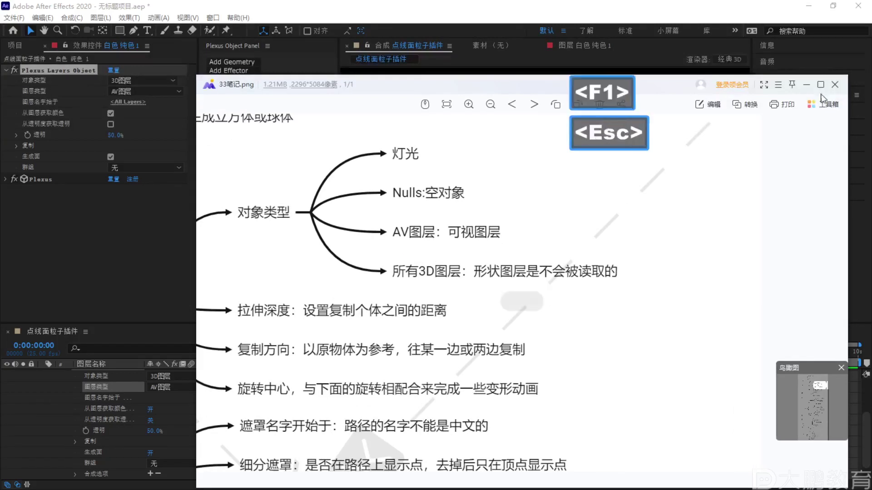
key(F1)
mouse_move(386, 207)
mouse_down()
mouse_move(437, 200)
mouse_move(411, 200)
mouse_up()
drag(523, 199, 476, 191)
mouse_move(483, 191)
mouse_down()
mouse_move(525, 184)
mouse_move(512, 215)
mouse_up()
key(Escape)
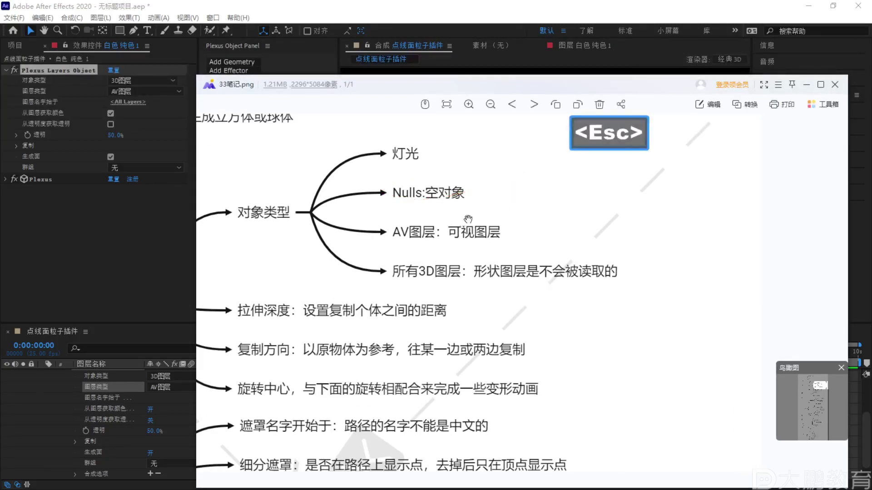
key(F1)
drag(405, 239, 516, 241)
key(Escape)
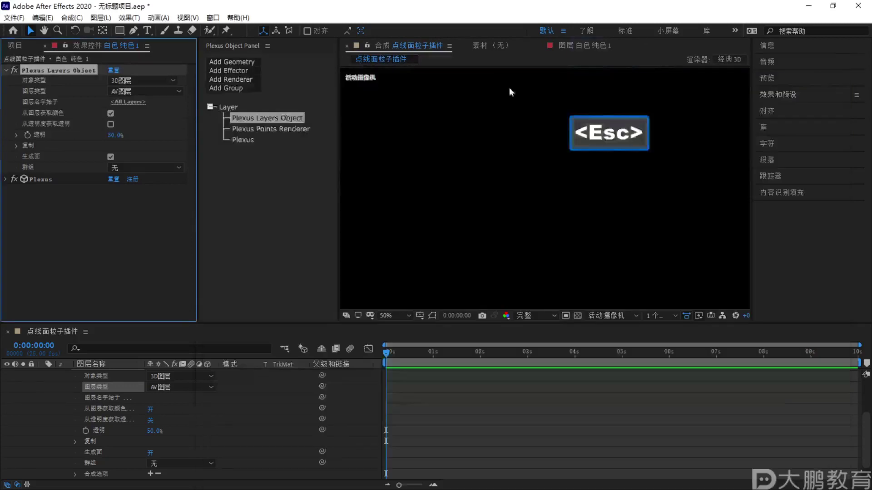
Collapse the white solid, deselect everything, and create a new solid layer
scroll(56, 377, up, 3)
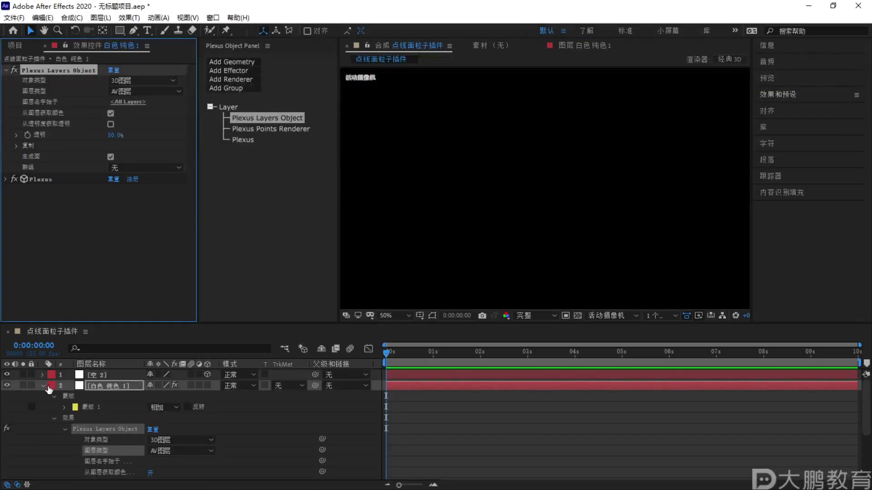
click(44, 386)
click(122, 418)
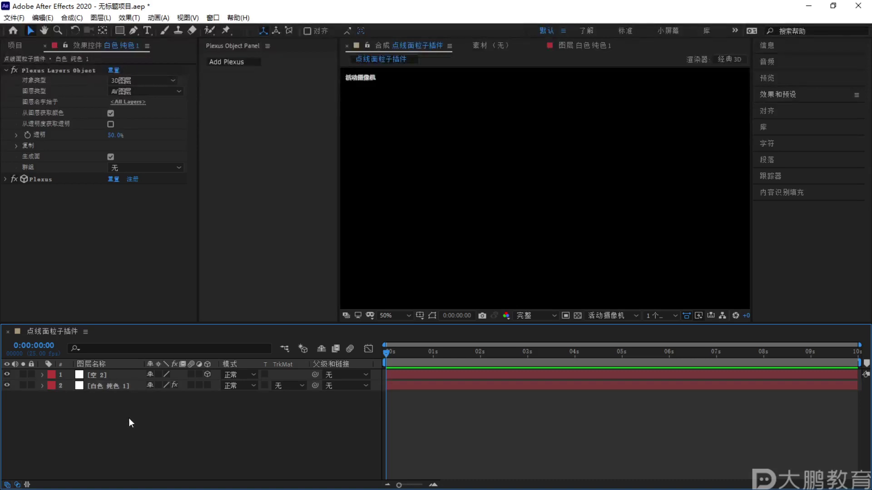
key(ctrl+y)
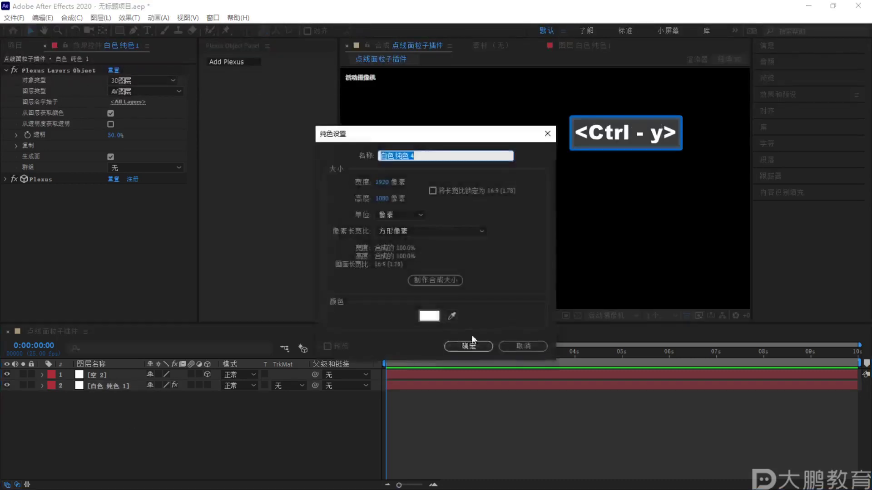
click(466, 288)
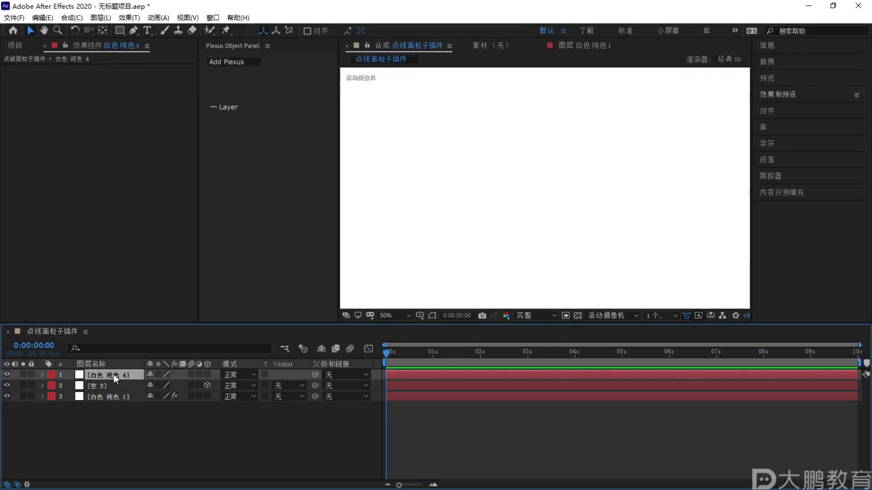
Change the new solid's colour to red
key(ctrl+shift+y)
click(435, 306)
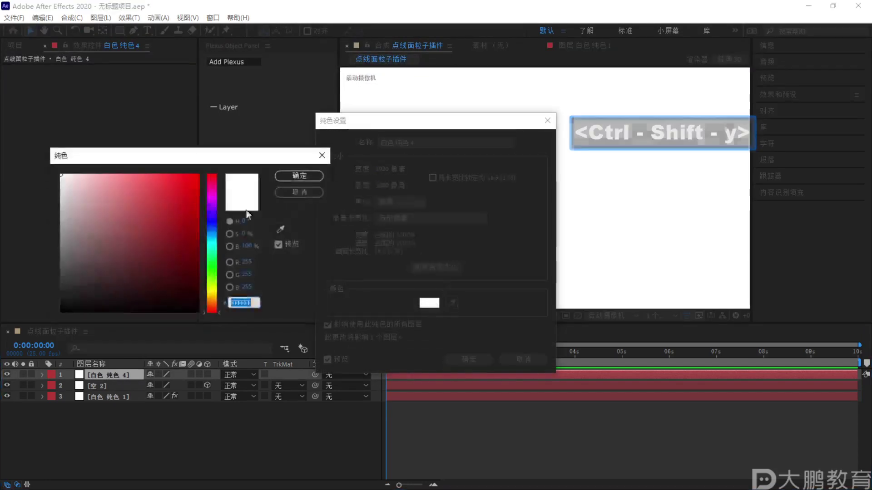
click(197, 178)
click(298, 173)
click(468, 359)
Scale the red solid to 30% and move it left of centre
key(s)
key(s)
drag(163, 386, 133, 389)
drag(537, 202, 418, 201)
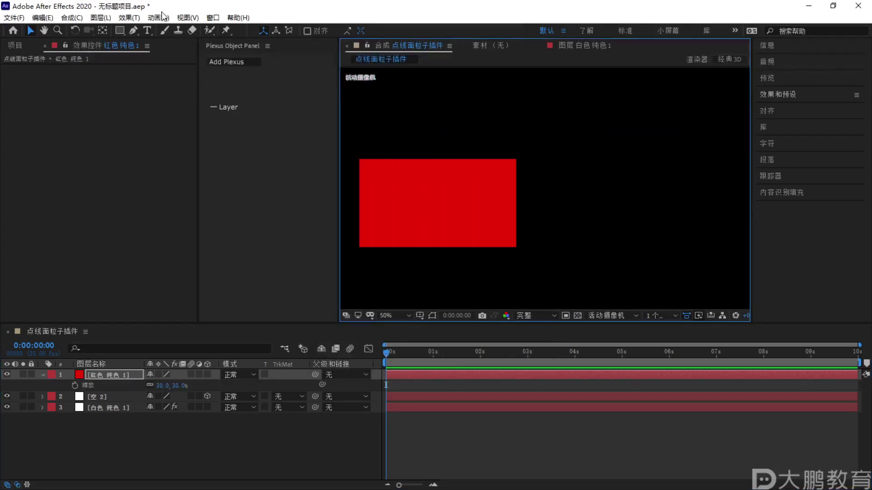
click(188, 17)
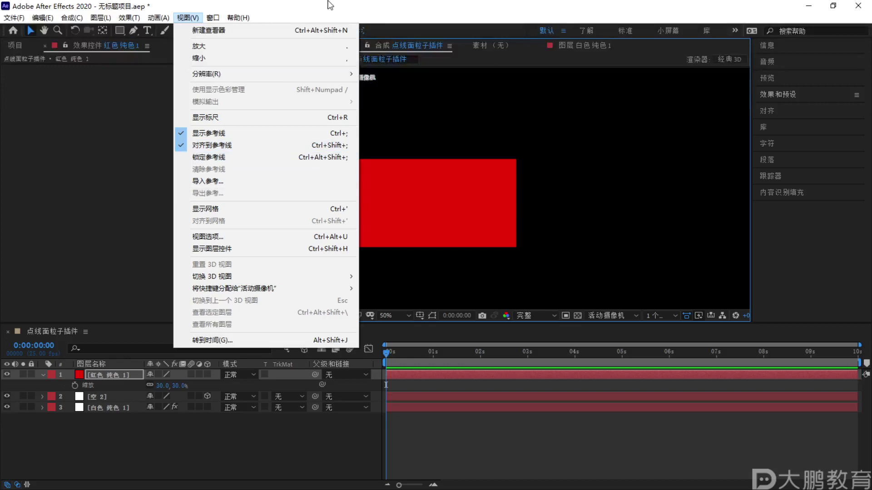
Add a new shape layer to the composition
click(331, 2)
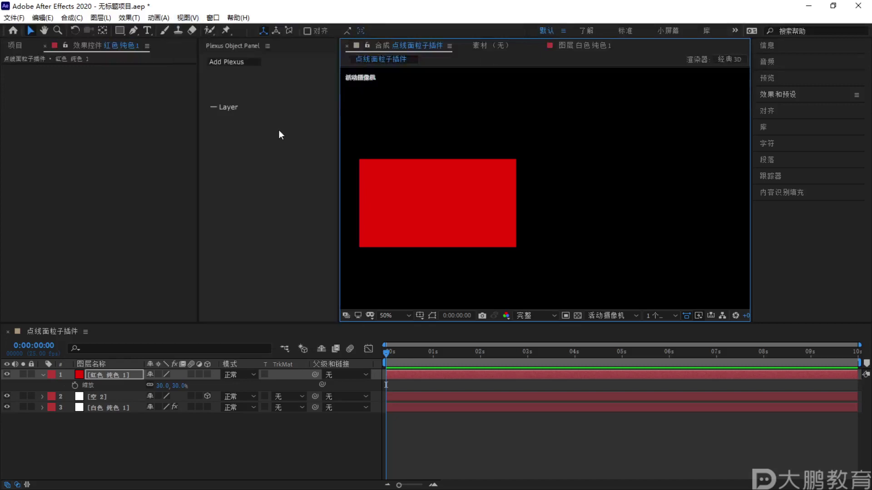
click(108, 402)
right_click(155, 438)
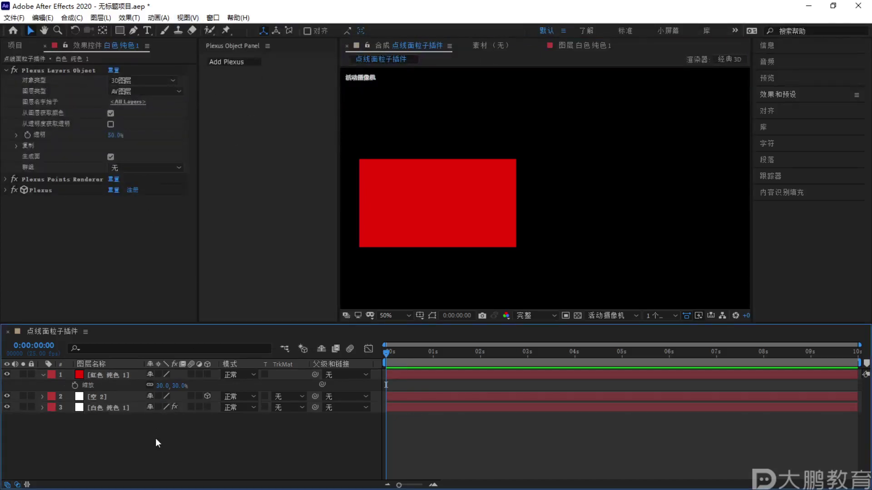
mouse_move(204, 318)
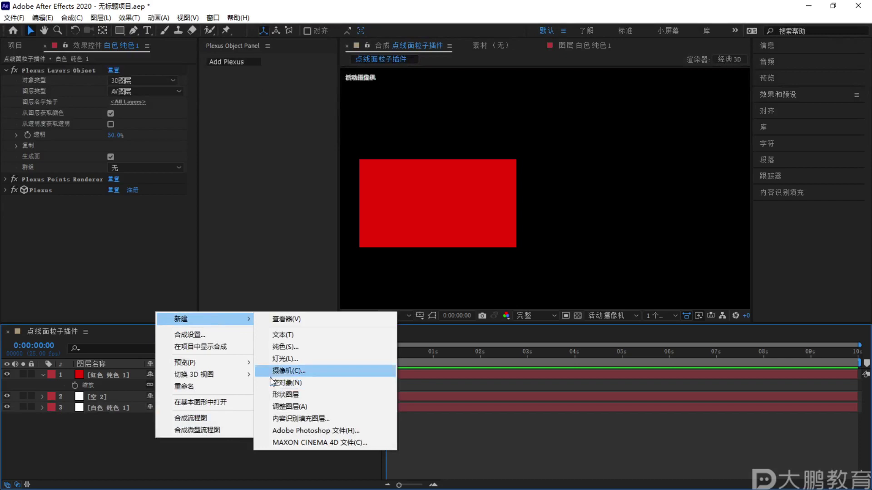
click(296, 394)
Give the shape layer a Rectangle path and a green #00FCA0 Fill
click(42, 376)
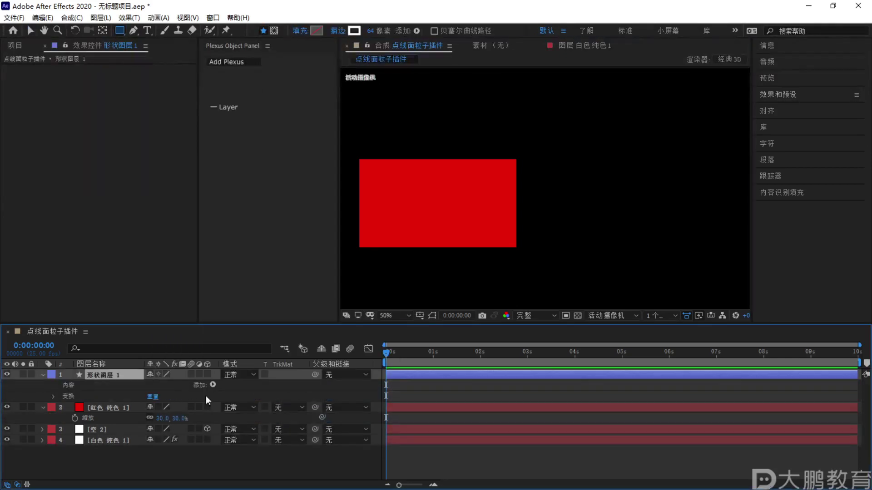
click(212, 385)
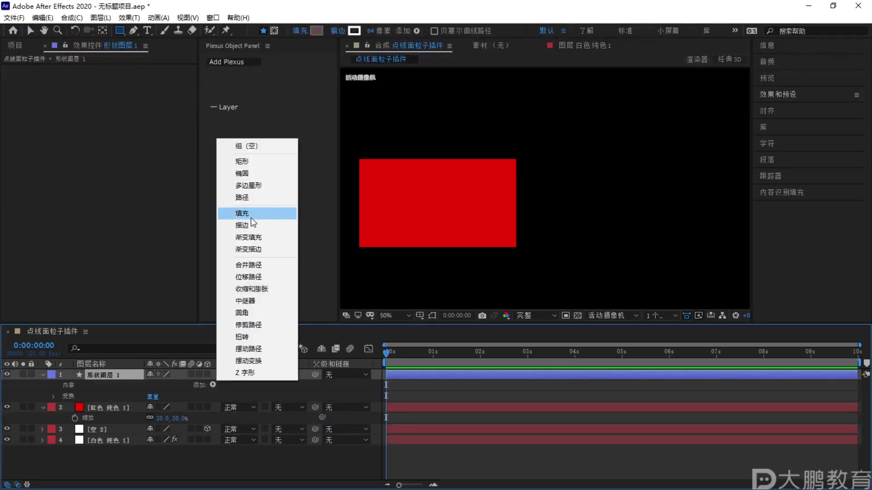
click(247, 213)
click(212, 385)
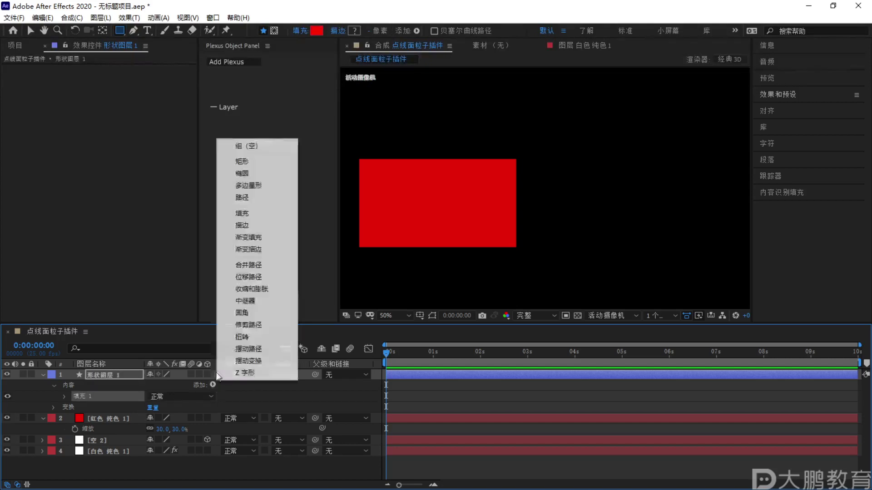
click(254, 162)
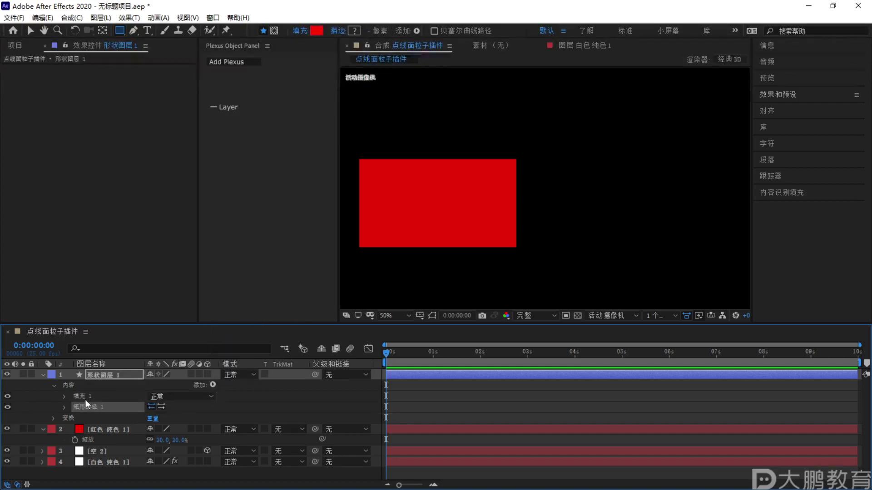
drag(85, 400, 87, 408)
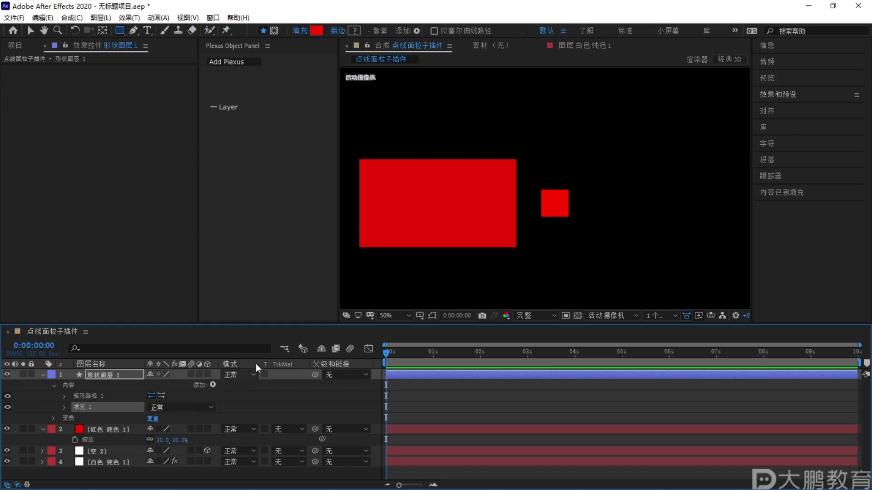
click(318, 30)
click(212, 252)
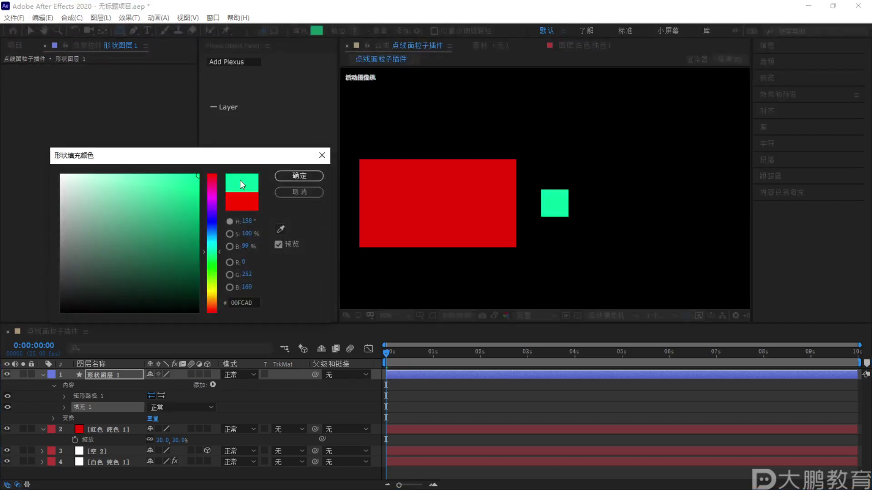
click(300, 177)
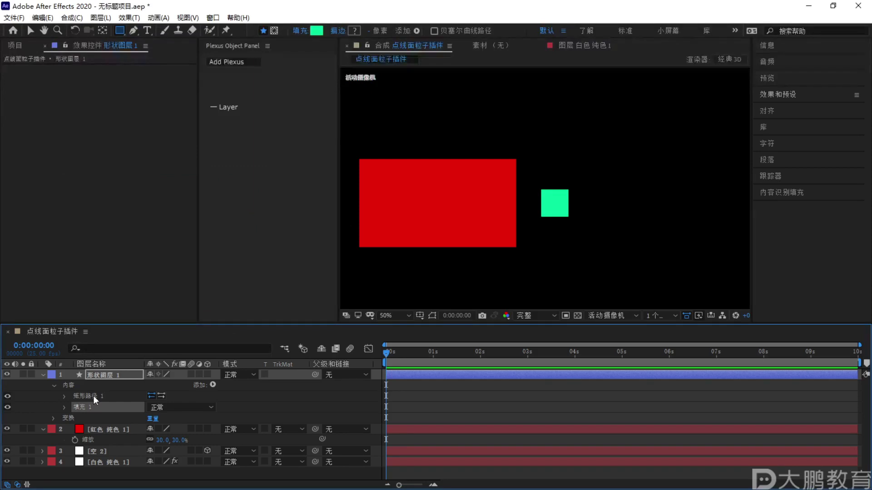
Scale the green square to 536%, place it right of the red solid, and make it 3D
click(58, 417)
click(54, 418)
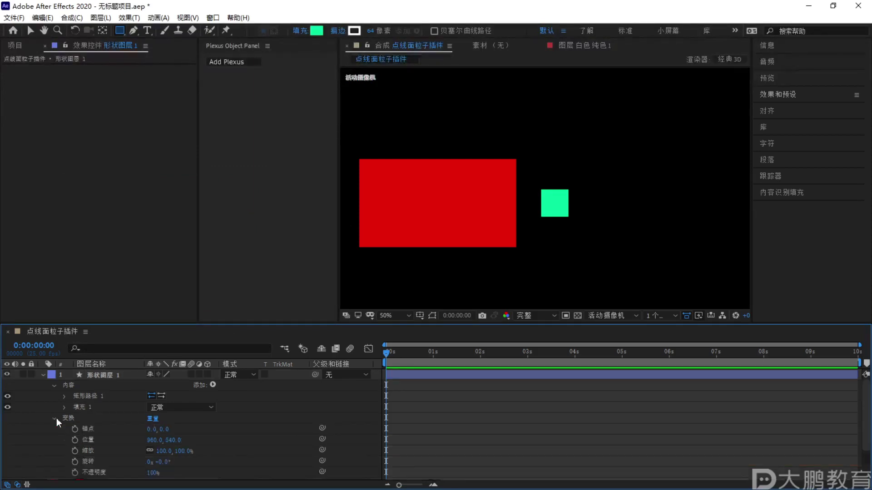
drag(162, 450, 399, 450)
click(29, 31)
drag(527, 201, 607, 198)
key(comma)
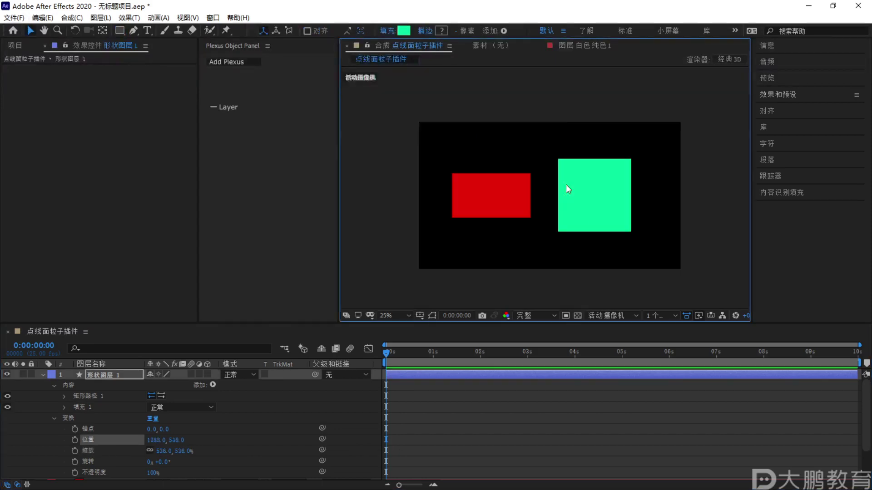
click(43, 374)
click(205, 375)
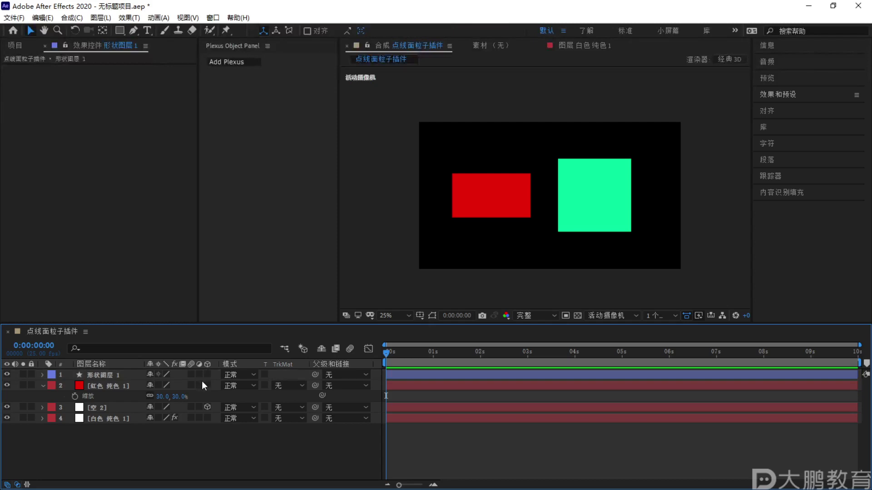
Make the red solid 3D, then raise the white solid's Plexus Points Size from 2 to 16.90
click(207, 385)
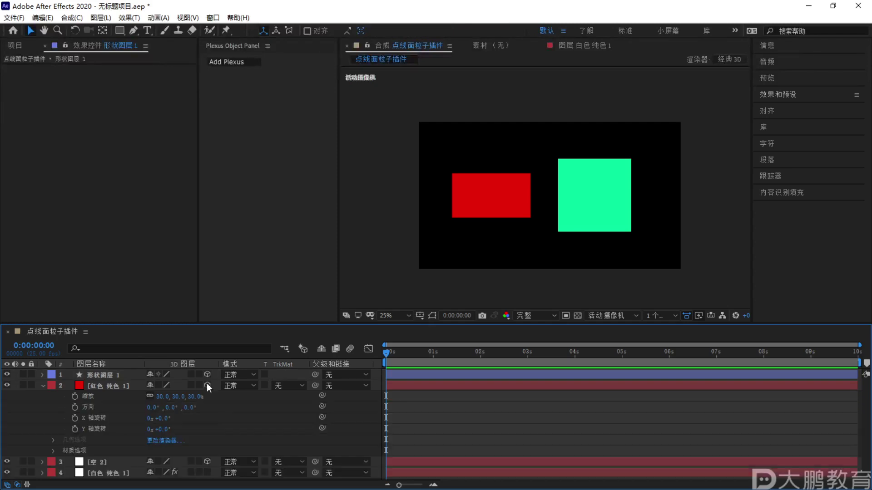
click(43, 386)
click(92, 408)
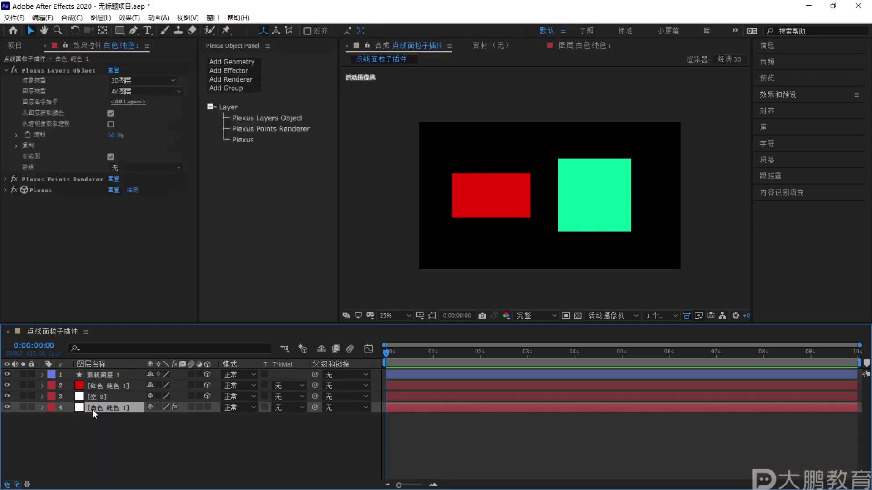
click(133, 91)
click(146, 112)
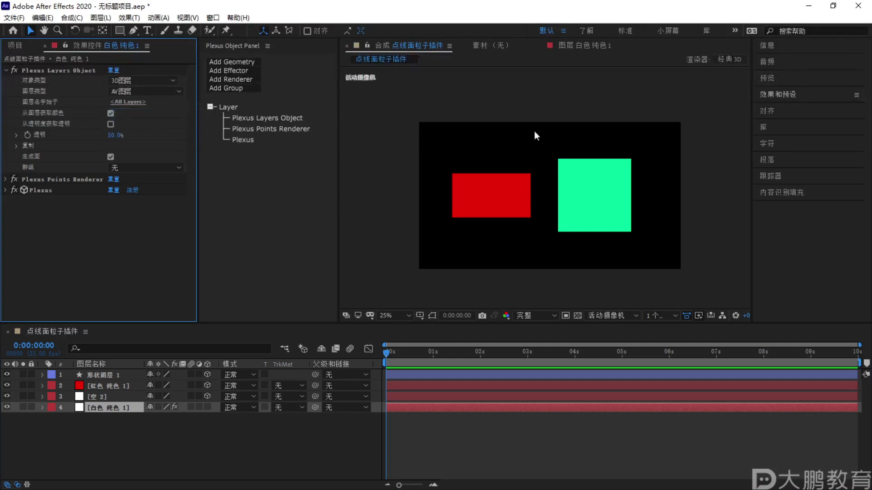
click(240, 130)
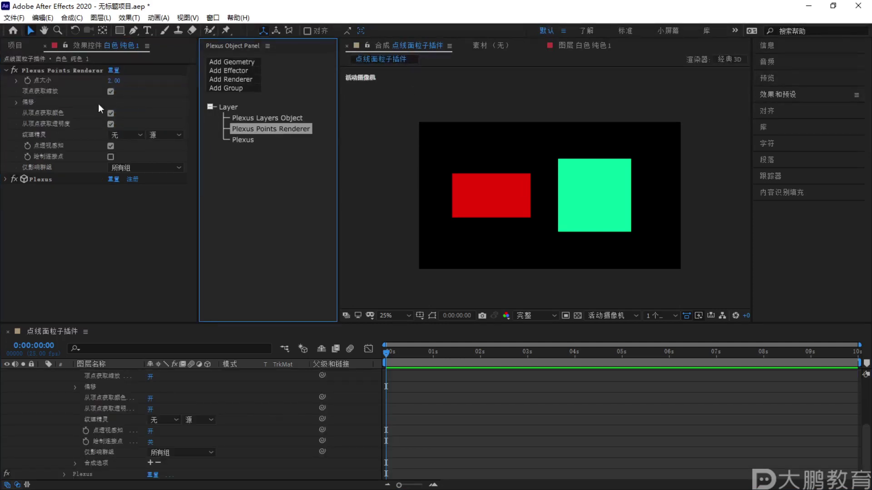
drag(110, 86, 249, 79)
drag(198, 89, 197, 89)
scroll(87, 387, up, 3)
click(43, 408)
key(F1)
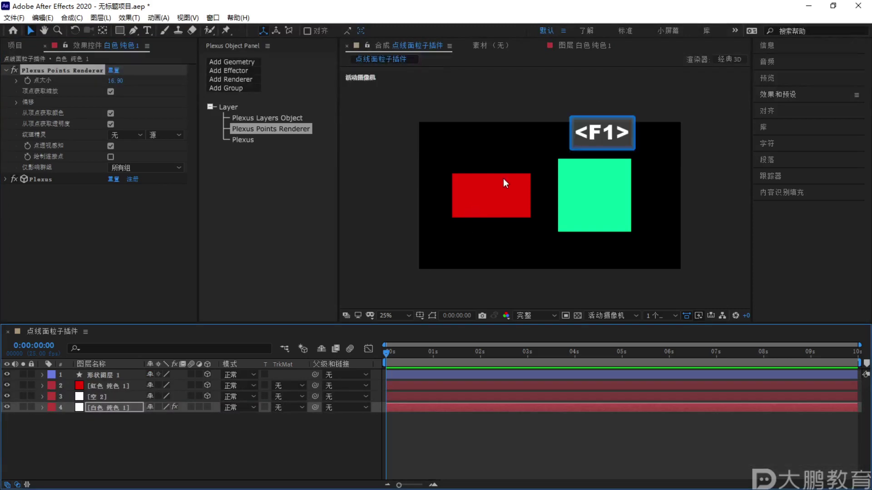
key(Escape)
Add a new camera layer with the default camera settings
right_click(263, 440)
mouse_move(336, 309)
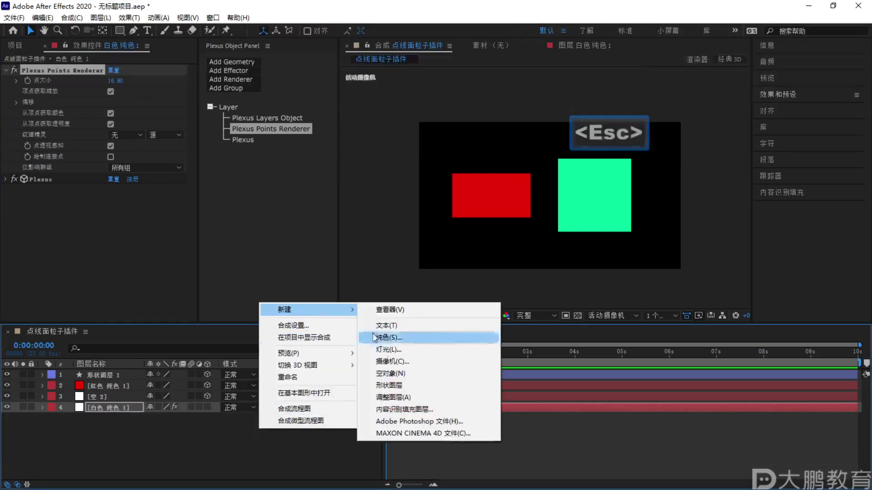
click(392, 362)
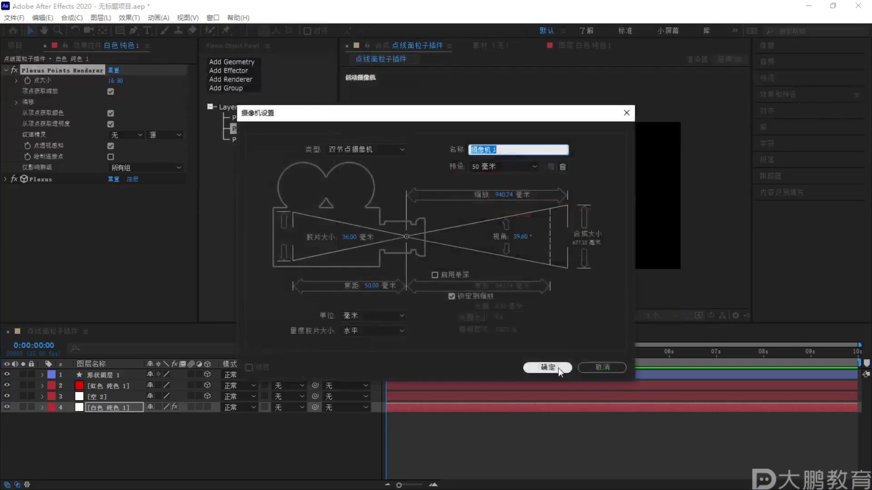
click(556, 368)
Orbit the camera so the solids appear in perspective
click(88, 29)
drag(502, 172, 577, 184)
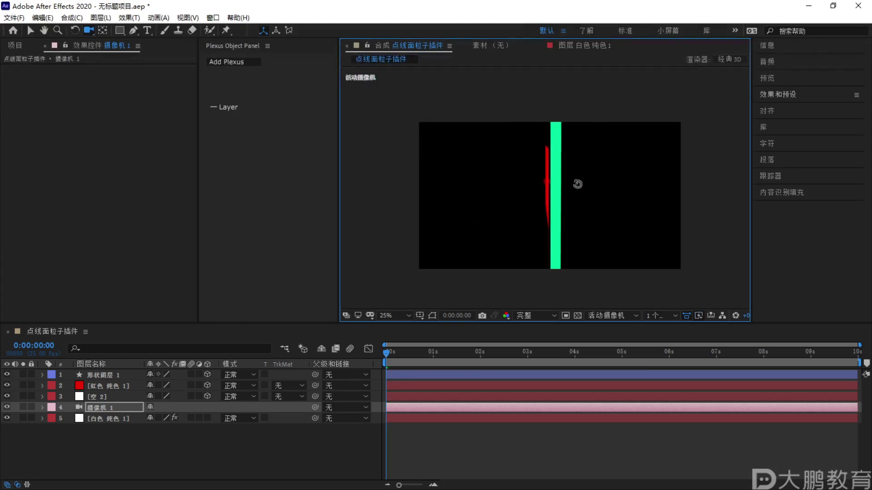
scroll(577, 184, up, 6)
key(F1)
drag(583, 97, 579, 117)
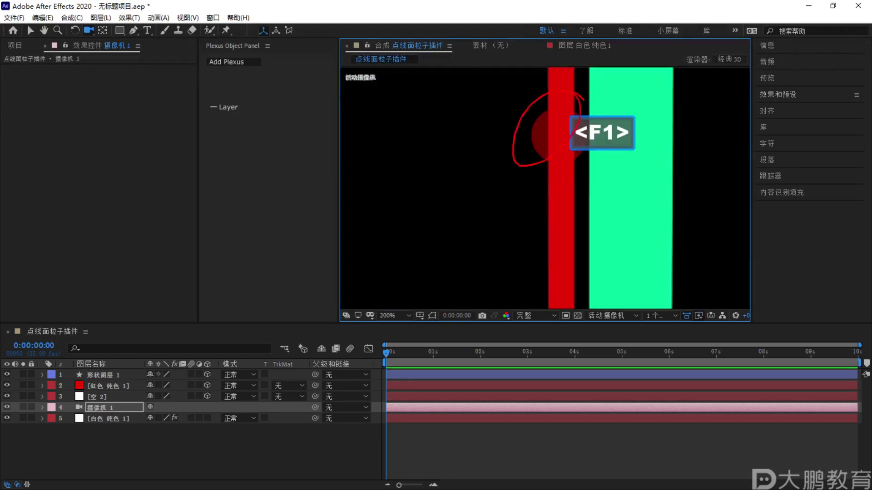
key(Escape)
click(121, 386)
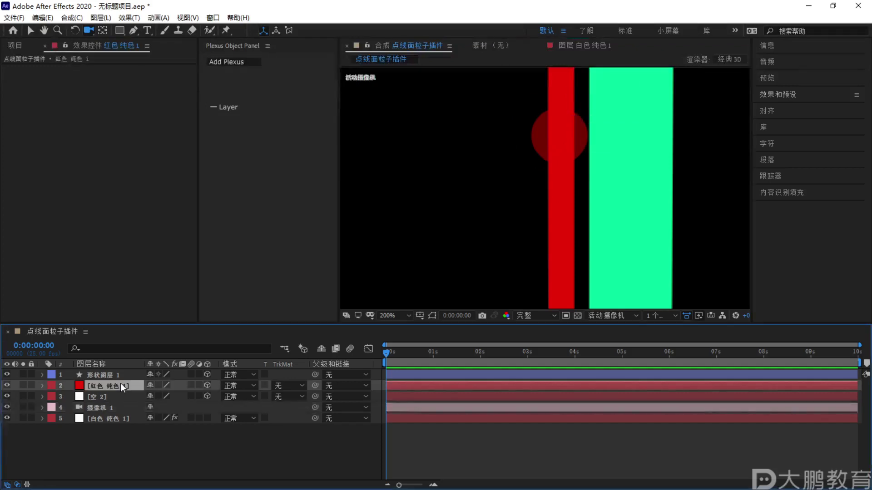
key(F1)
key(Escape)
scroll(648, 152, down, 4)
drag(629, 156, 589, 197)
key(F1)
drag(633, 137, 588, 195)
key(Escape)
Select the Plexus white solid, then delete the green shape layer
click(98, 418)
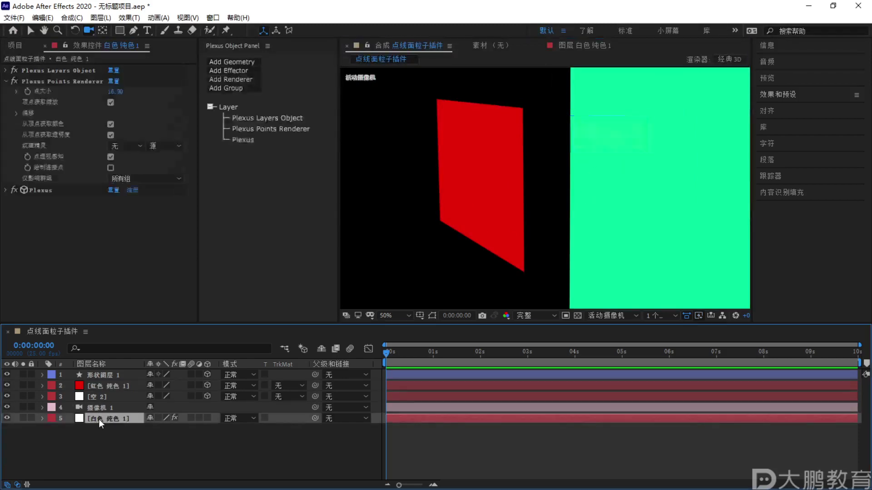
key(F1)
drag(303, 130, 437, 115)
drag(335, 163, 424, 144)
drag(291, 209, 416, 162)
drag(469, 108, 456, 207)
key(Escape)
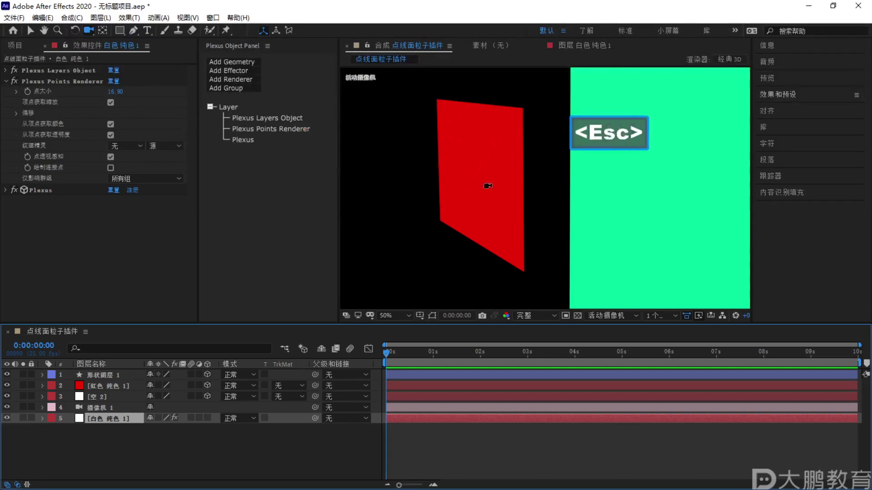
click(110, 375)
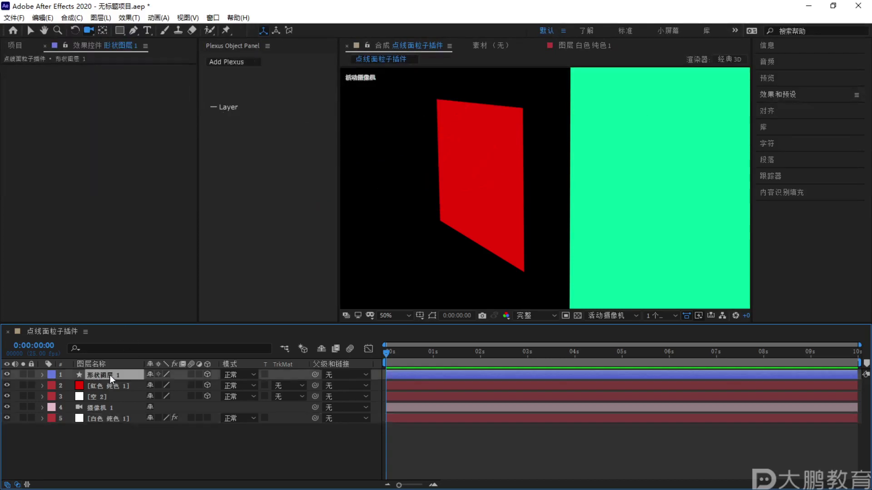
key(Delete)
Check the white solid's Plexus Layers Object layer type, leaving it at AV图层
click(108, 406)
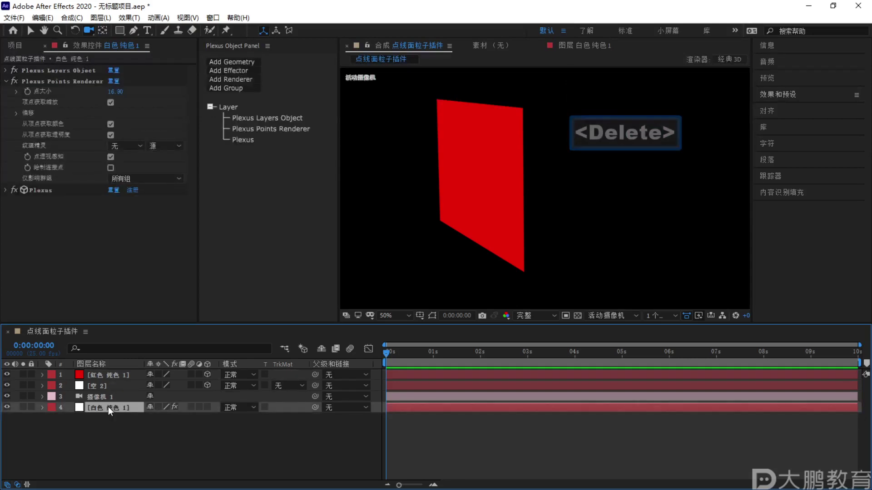
click(275, 119)
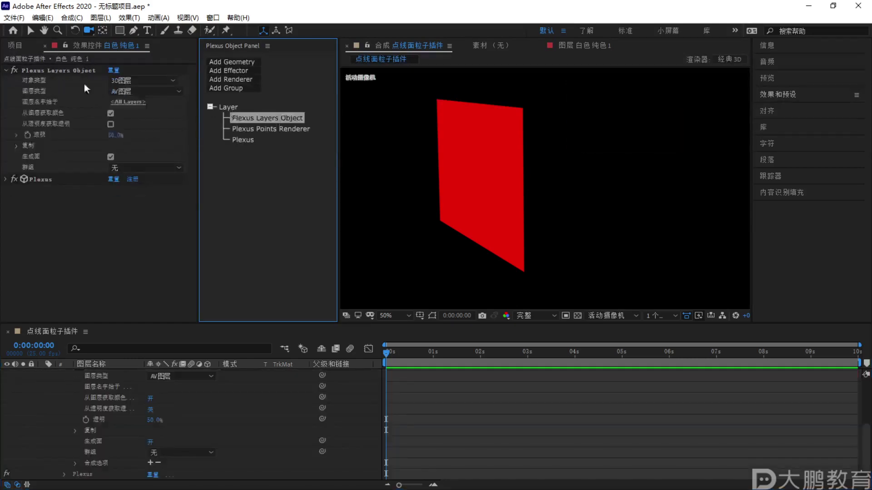
click(122, 91)
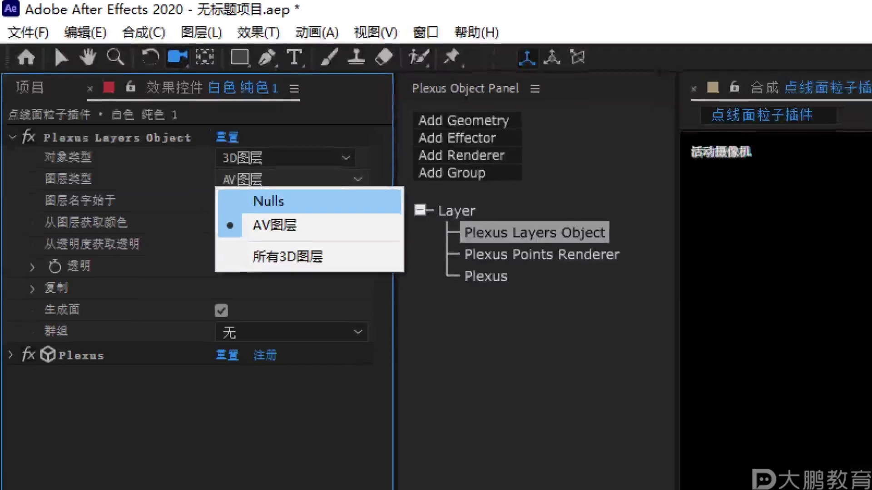
drag(142, 244, 360, 243)
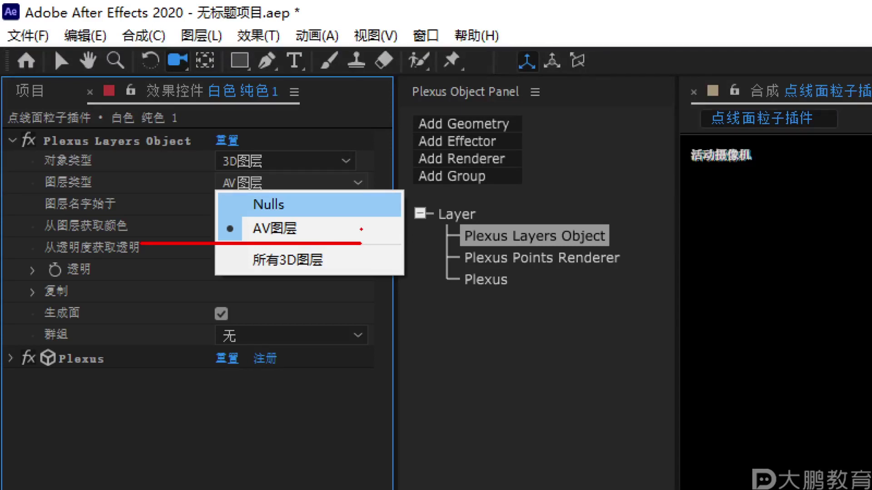
key(Escape)
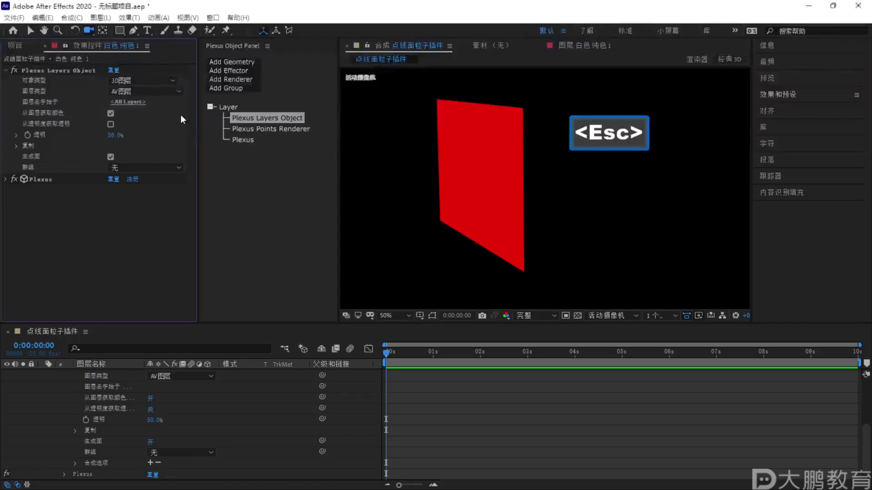
Switch to the Type tool with the Character panel showing a green fill
click(42, 407)
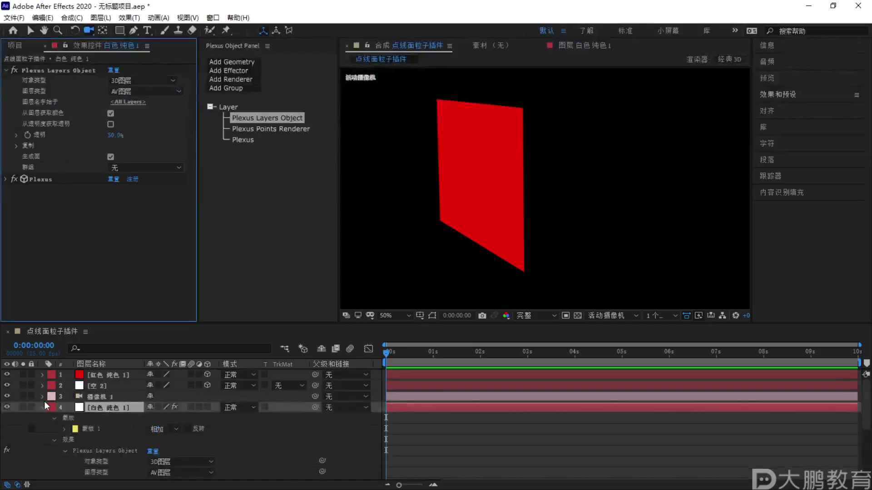
click(42, 408)
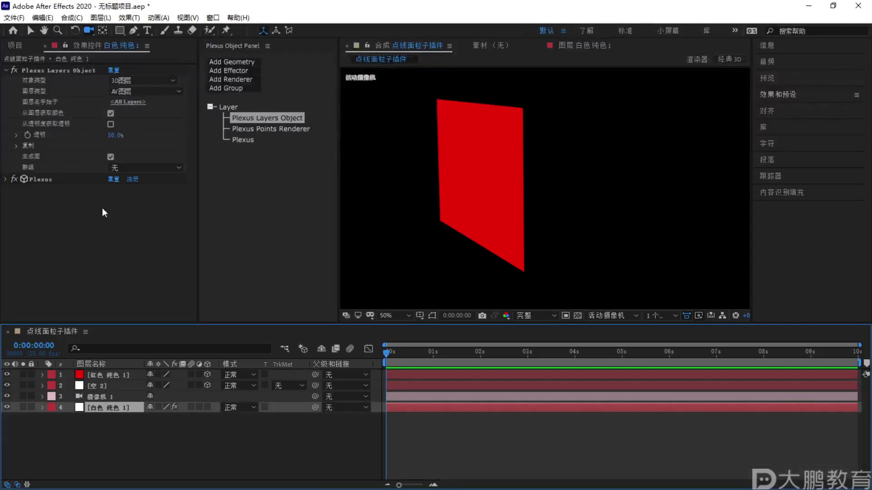
click(147, 30)
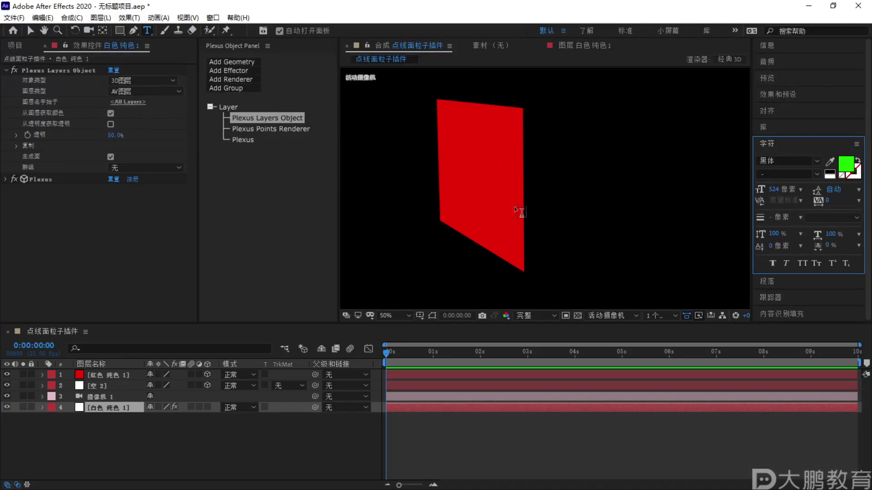
Create a text layer reading 0808, centred in the composition with a centred anchor
click(545, 193)
text(fanqie)
key(space)
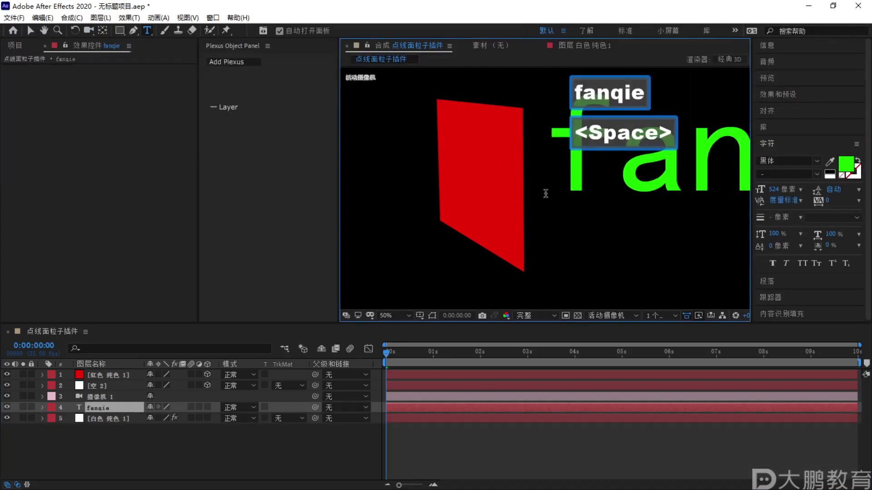
key(BackSpace)
key(BackSpace)
key(BackSpace)
key(BackSpace)
key(BackSpace)
key(BackSpace)
key(BackSpace)
key(ctrl+space)
text(s)
key(BackSpace)
key(BackSpace)
key(ctrl)
text(s)
key(BackSpace)
key(BackSpace)
key(ctrl+space)
text(s)
key(BackSpace)
text(0808)
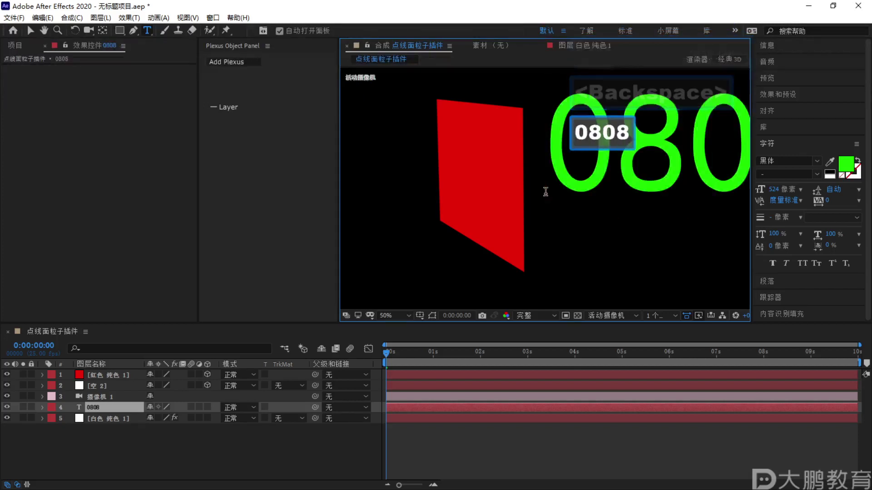
key(ctrl+alt+Home)
key(ctrl+Home)
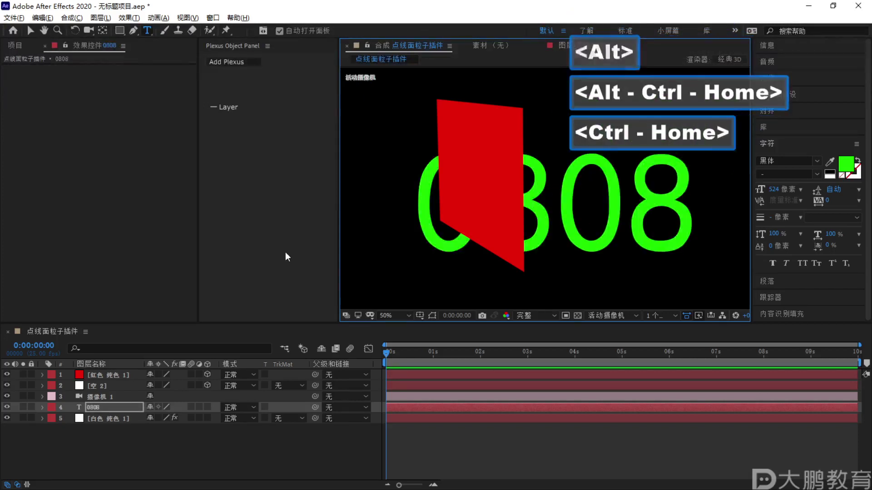
Delete the camera layer and scale the 0808 text down to 46%
click(89, 398)
key(Delete)
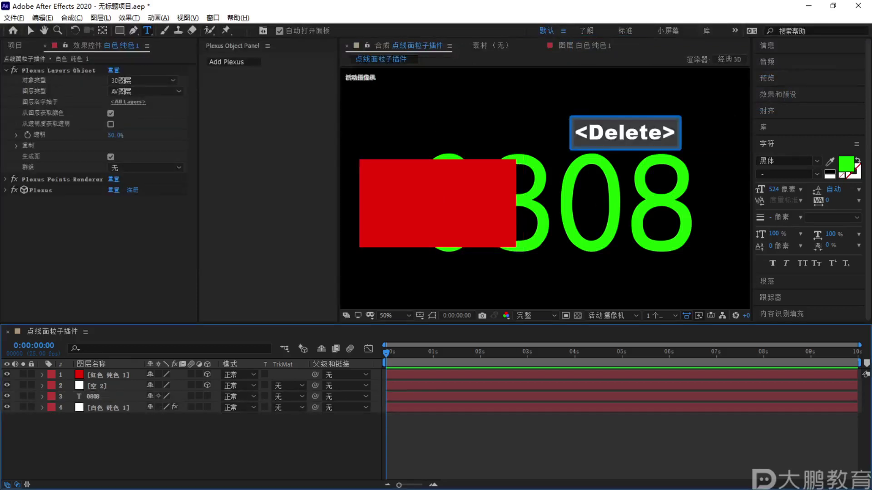
click(111, 398)
key(s)
drag(163, 407, 138, 407)
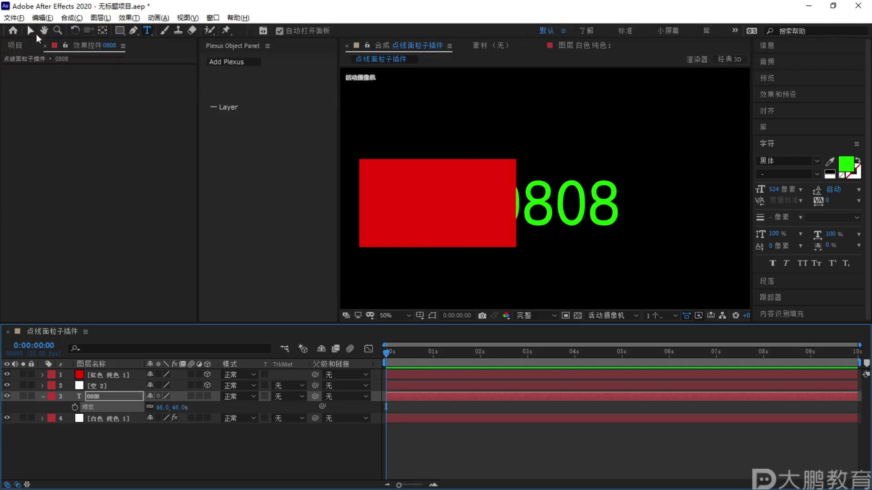
Move the 0808 text to the right of the red square and make it 3D
click(30, 31)
drag(581, 206, 635, 209)
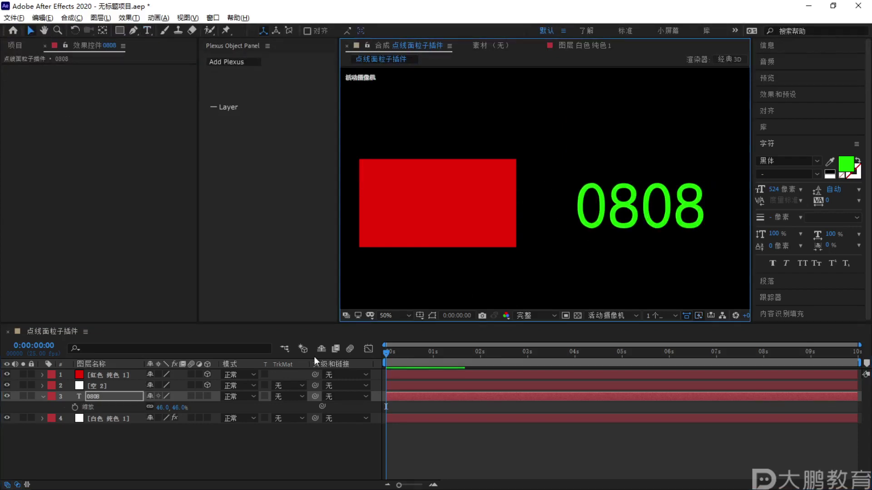
click(210, 397)
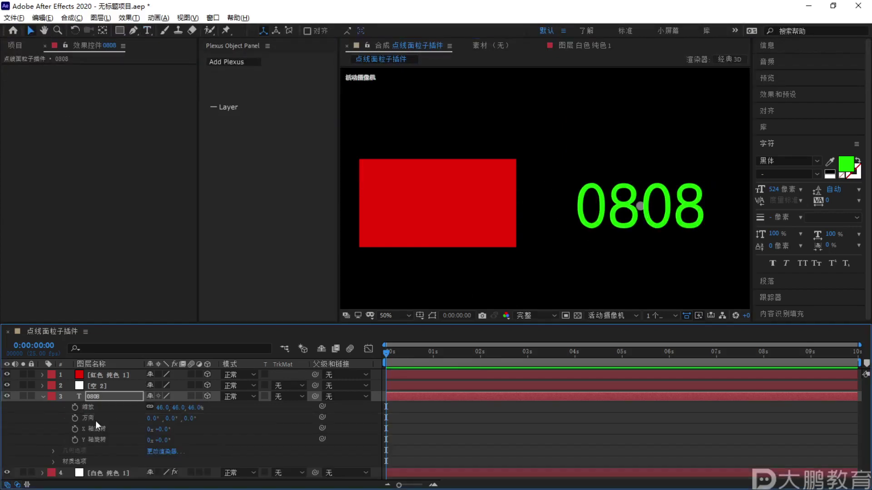
click(43, 397)
scroll(668, 212, up, 4)
key(F1)
mouse_move(513, 177)
mouse_down()
mouse_move(534, 207)
mouse_move(536, 190)
mouse_up()
key(Escape)
key(F1)
key(Escape)
scroll(545, 188, down, 4)
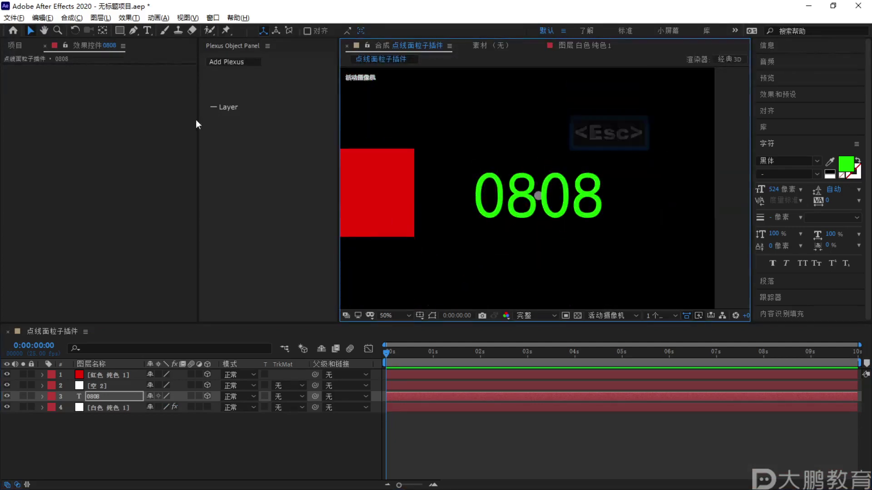
key(F1)
mouse_move(253, 28)
mouse_down()
mouse_move(228, 344)
mouse_move(230, 432)
mouse_up()
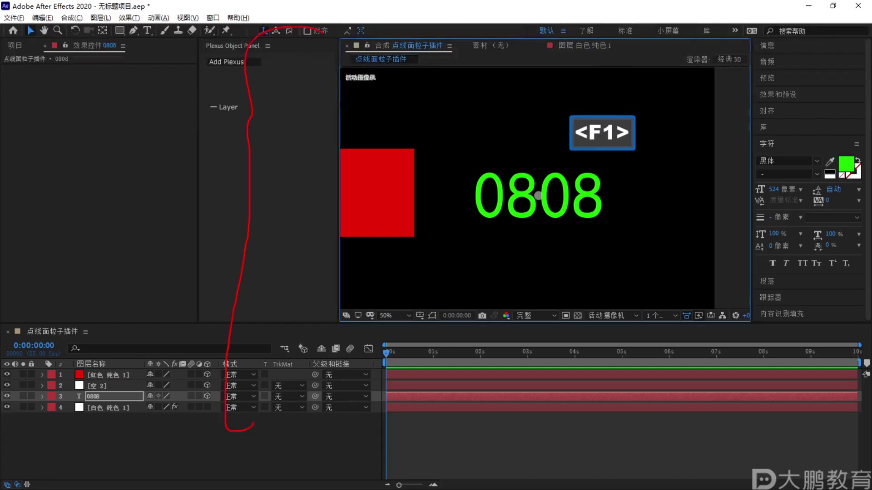
key(Escape)
Set the white solid's Plexus Layers Object layer type to AV图层
click(113, 408)
click(267, 117)
click(136, 92)
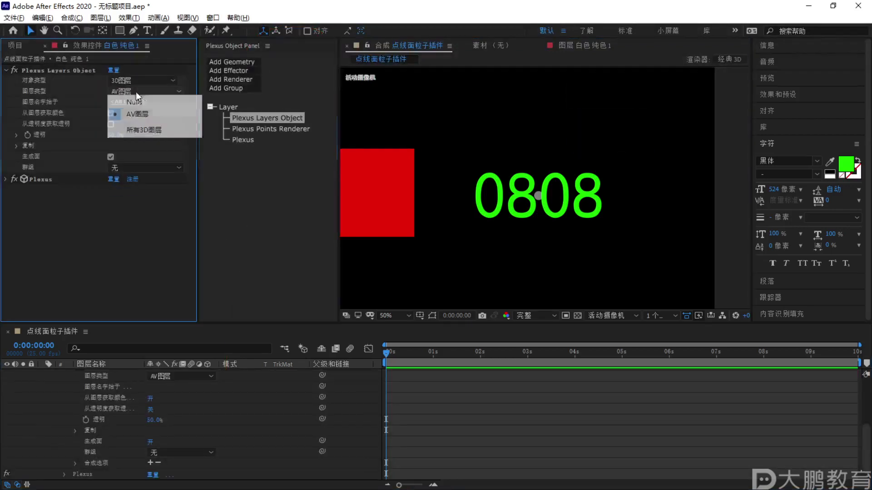
click(139, 114)
key(F1)
mouse_move(367, 40)
mouse_down()
mouse_move(261, 120)
mouse_move(295, 325)
mouse_up()
mouse_move(369, 16)
mouse_down()
mouse_move(366, 95)
mouse_move(395, 96)
mouse_up()
mouse_move(477, 35)
mouse_down()
mouse_move(454, 74)
mouse_move(498, 96)
mouse_up()
drag(493, 68, 511, 117)
drag(557, 77, 579, 96)
drag(543, 77, 565, 139)
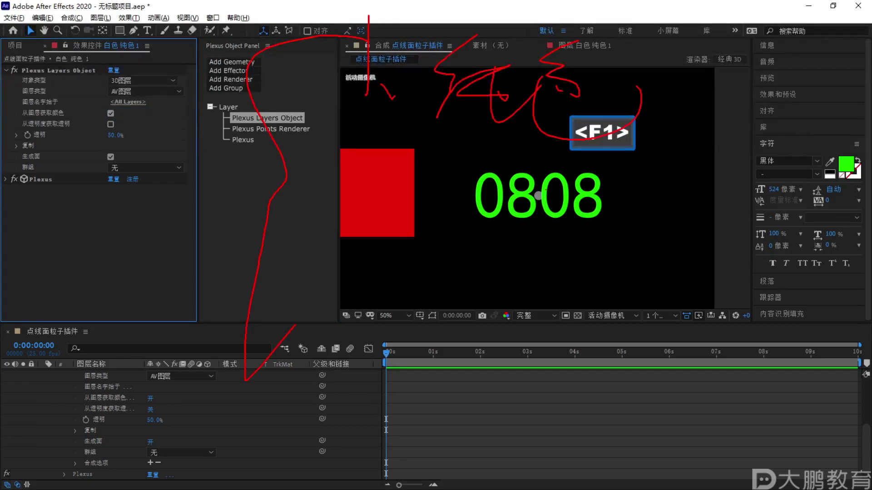
drag(447, 313, 408, 338)
drag(484, 313, 489, 336)
drag(500, 313, 518, 359)
drag(710, 44, 578, 445)
drag(621, 227, 637, 335)
drag(726, 244, 731, 334)
drag(812, 59, 752, 420)
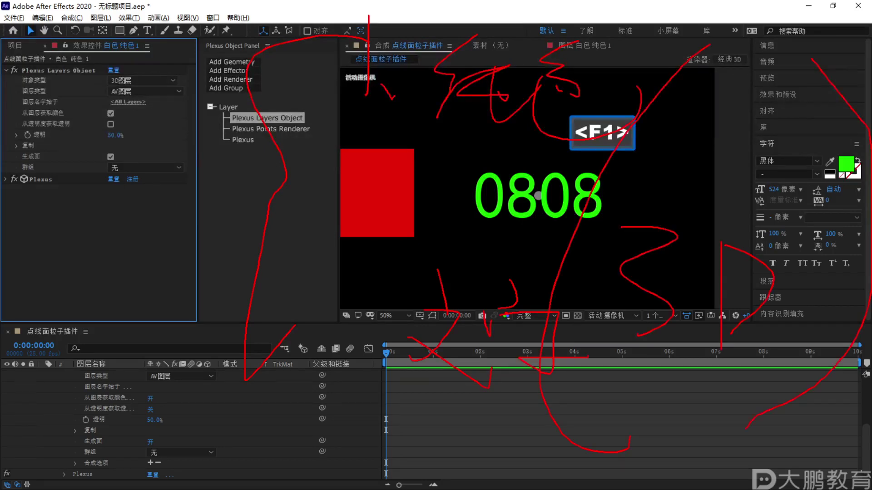
key(Escape)
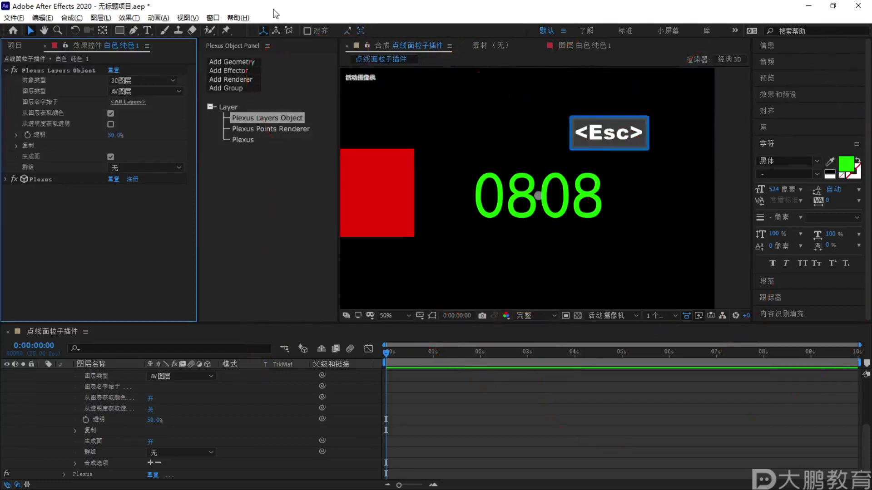
click(158, 91)
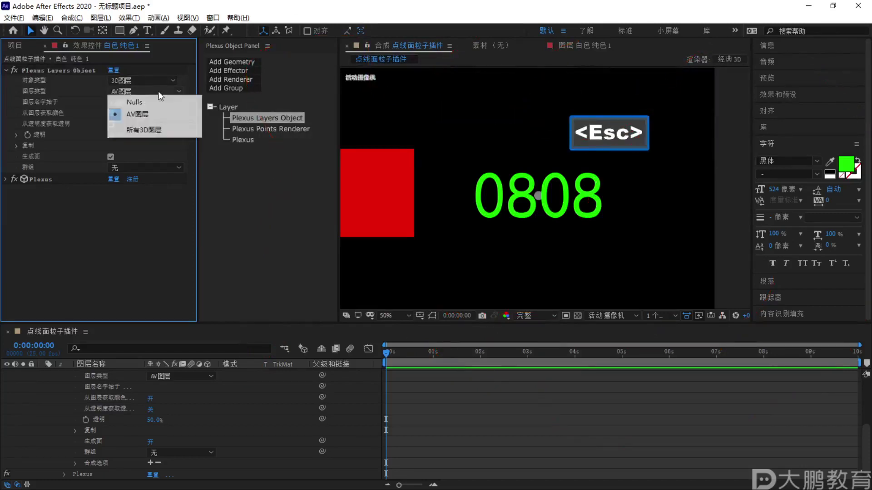
Set Plexus Layers Object layer type to 所有3D图层 so it draws from all 3D layers
click(154, 130)
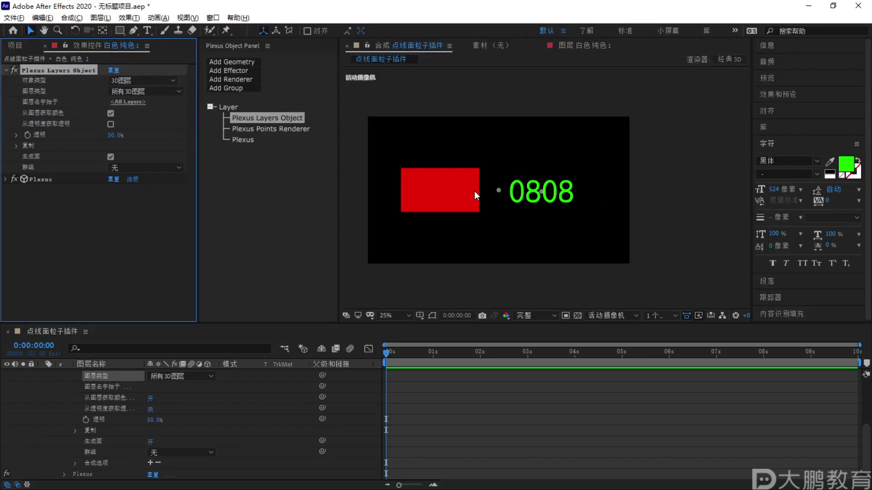
scroll(54, 398, up, 3)
scroll(50, 390, up, 2)
click(41, 406)
click(100, 396)
key(F1)
drag(590, 186, 552, 241)
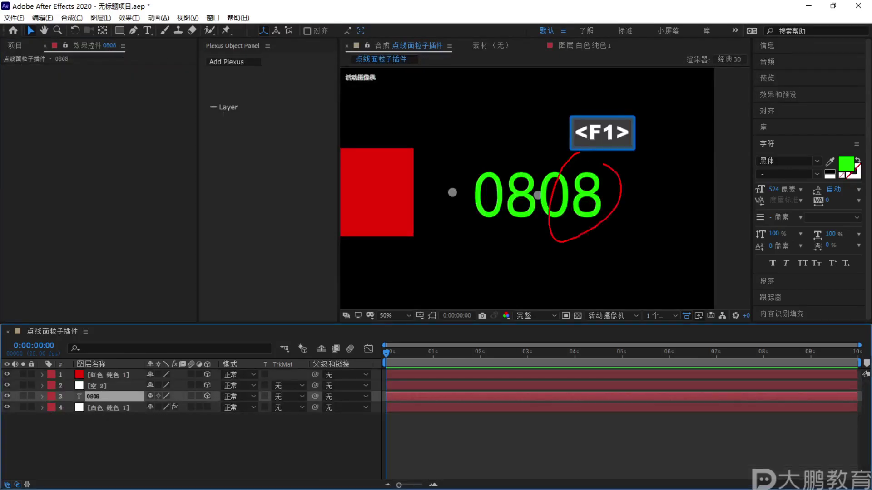
key(Escape)
key(F1)
drag(458, 174, 429, 221)
key(Escape)
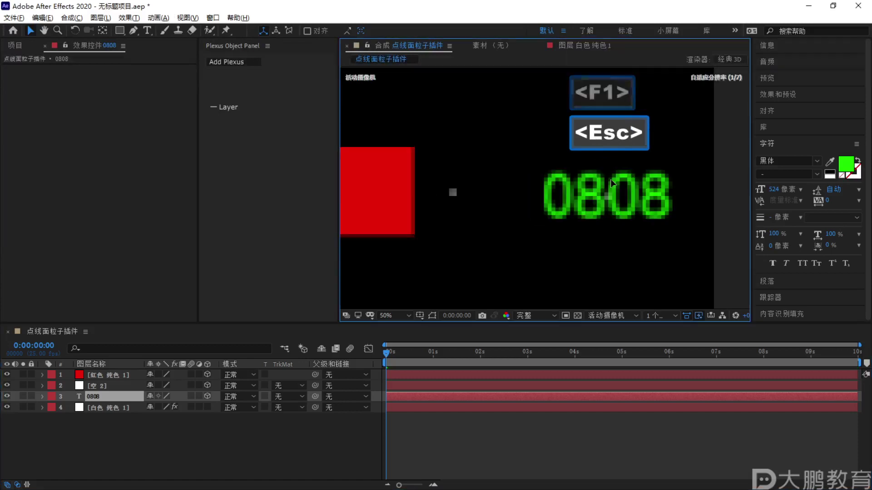
Turn on 显示图层控件 and nudge the null 空 2 slightly right
click(93, 386)
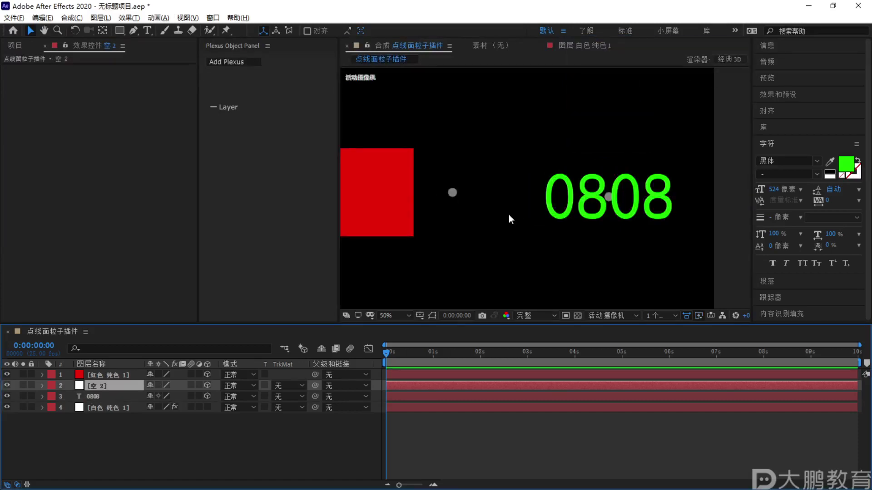
drag(461, 192, 489, 193)
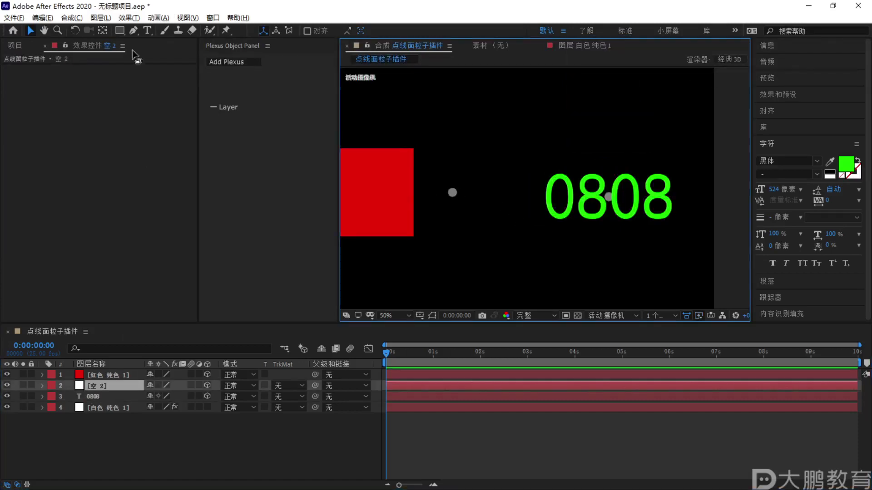
click(196, 19)
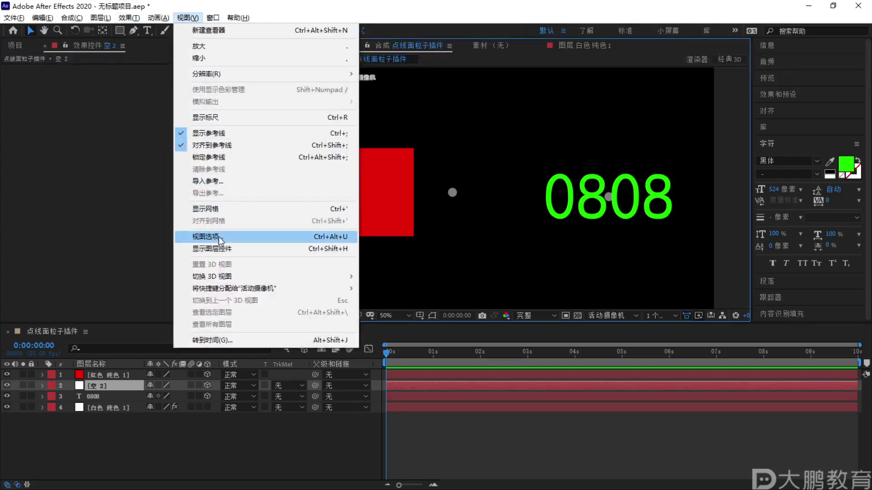
click(226, 248)
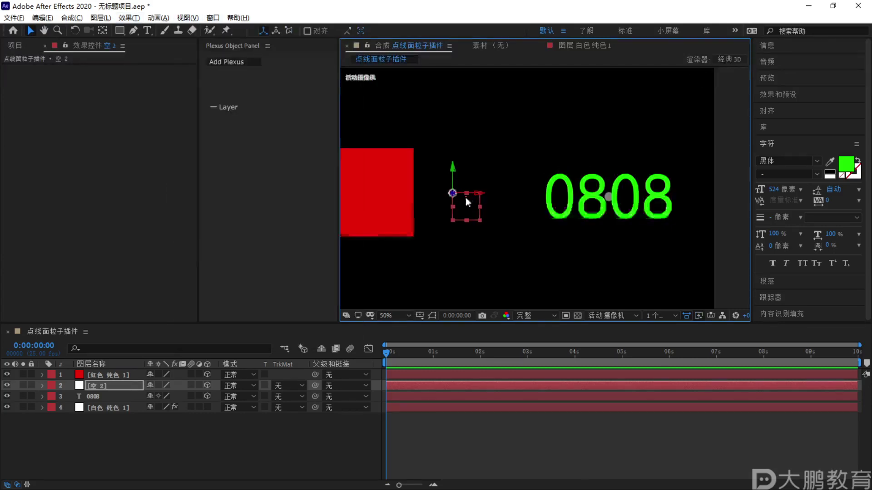
drag(476, 193, 472, 211)
scroll(460, 197, down, 2)
scroll(454, 201, up, 1)
key(F1)
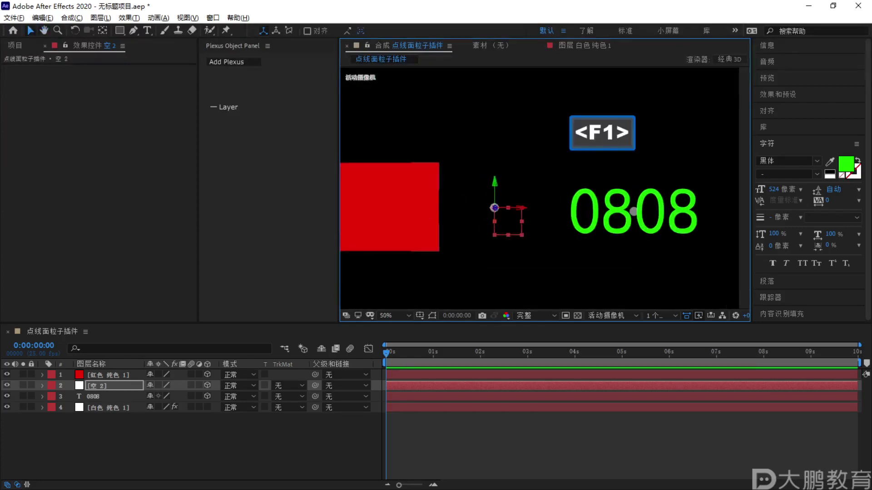
key(Escape)
click(121, 432)
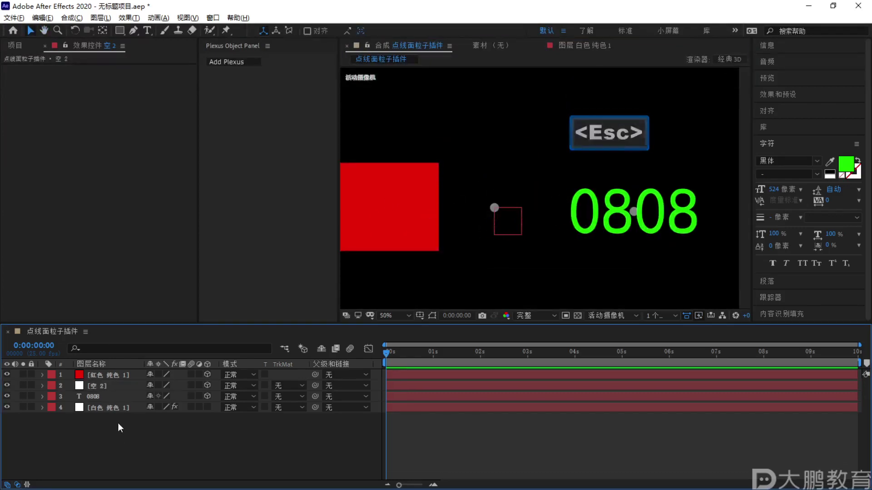
Create camera layer 摄像机 1 with the default camera settings
right_click(95, 433)
mouse_move(143, 312)
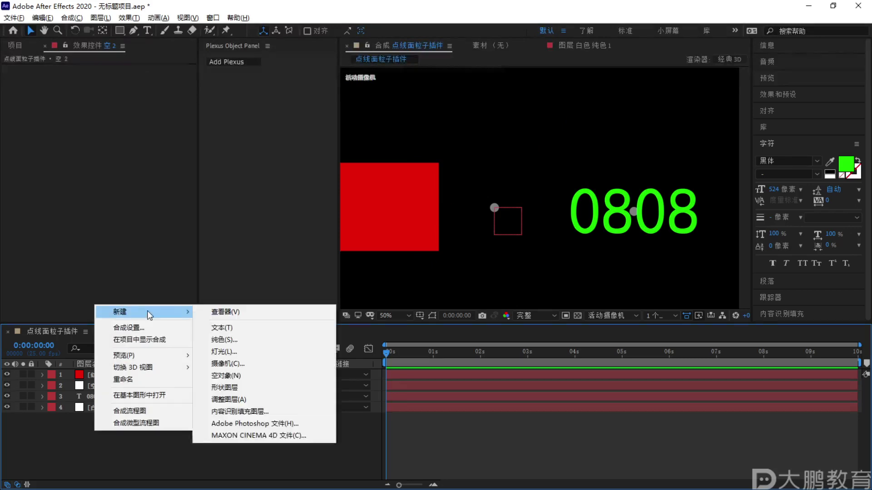
click(227, 363)
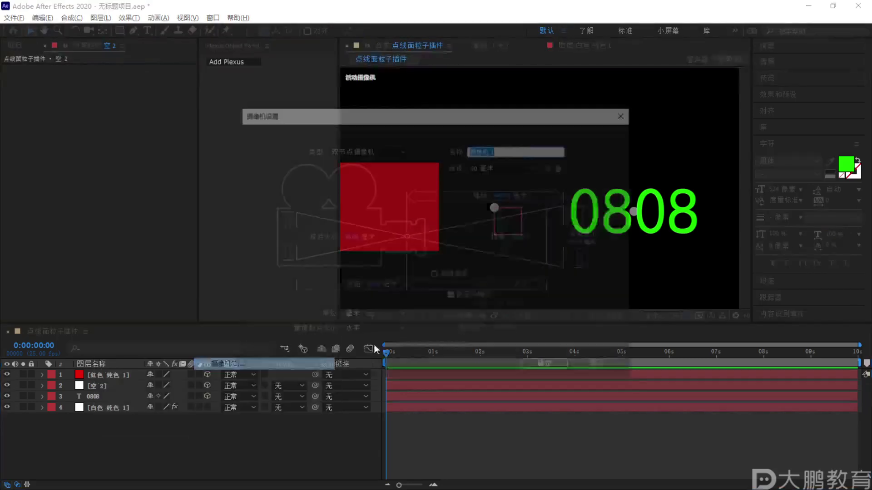
click(546, 368)
Orbit the camera to view the layers edge-on, then select the Plexus white solid
click(89, 31)
drag(523, 195, 461, 223)
scroll(495, 207, up, 1)
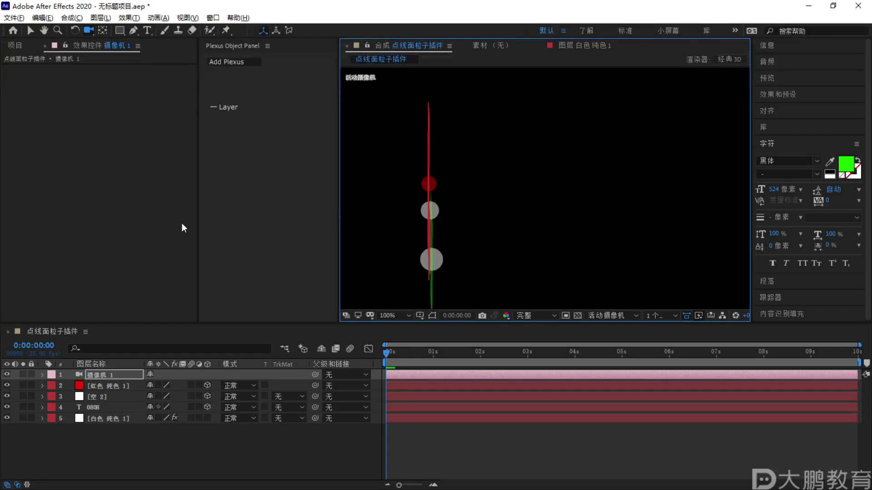
click(102, 387)
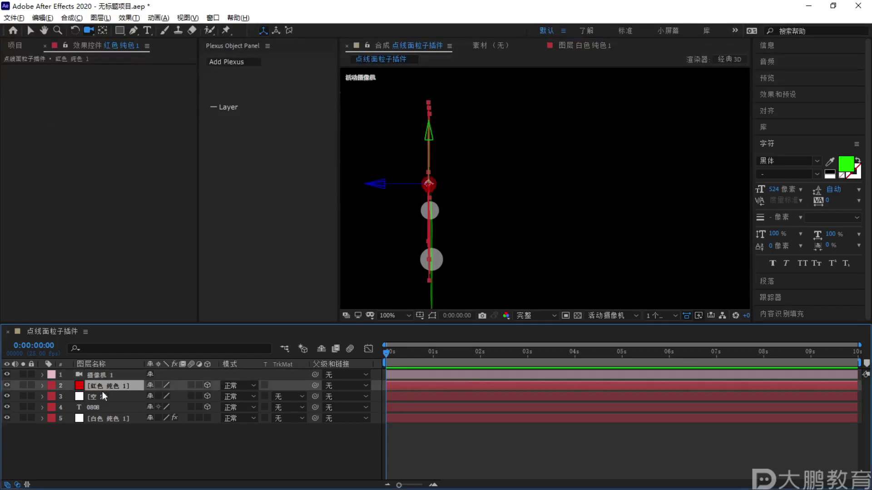
click(106, 417)
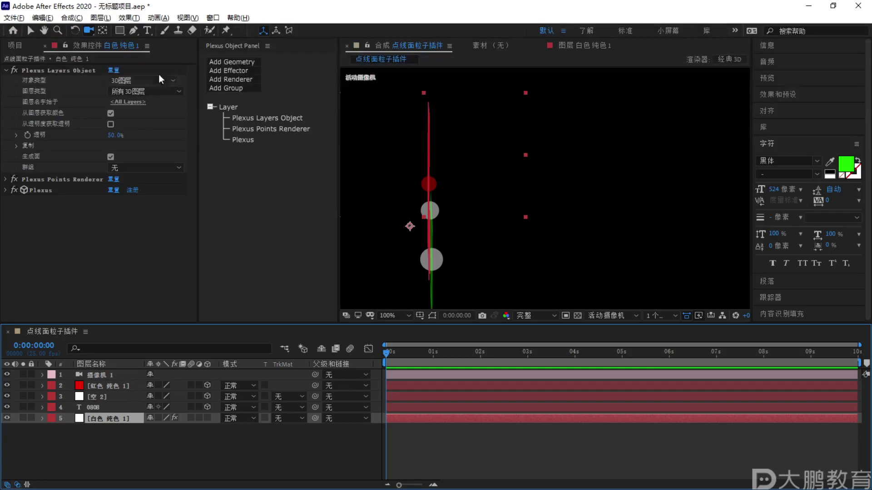
key(ctrl+1)
mouse_move(118, 68)
mouse_down()
mouse_move(308, 116)
mouse_move(359, 302)
mouse_move(282, 52)
mouse_up()
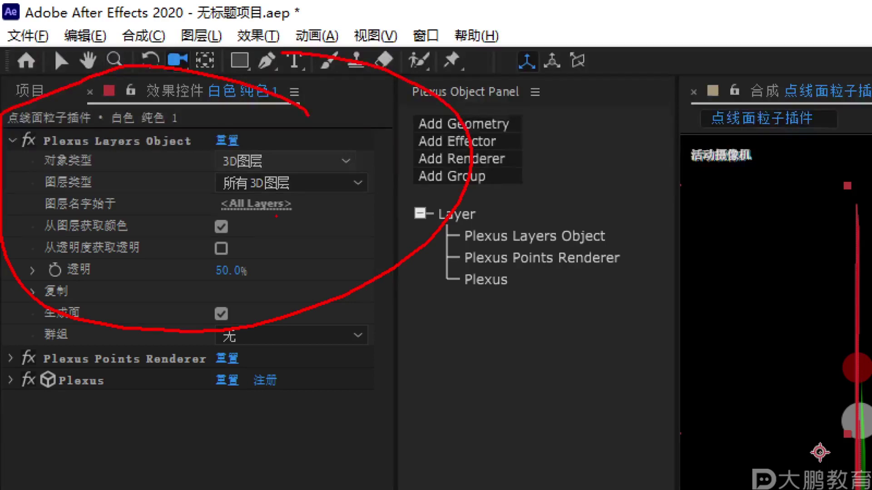
Check the Layers Object's 从图层获取颜色 option, then open and dismiss the Add Renderer list
key(Escape)
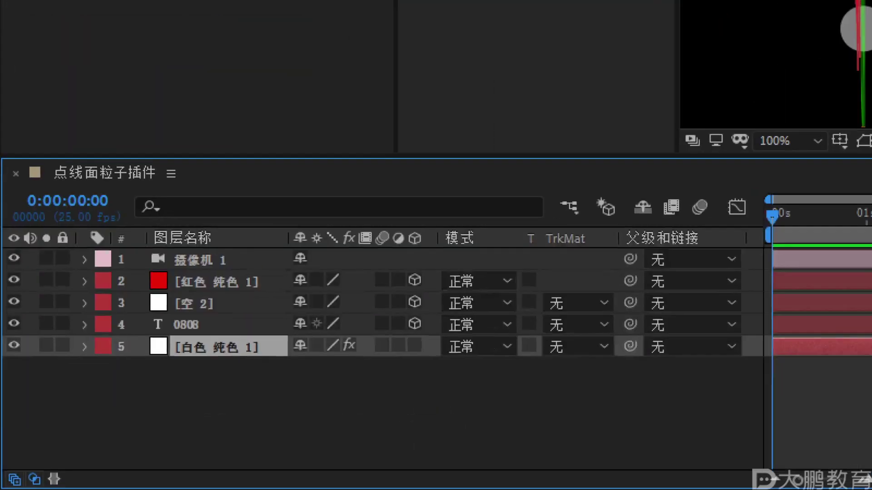
mouse_move(148, 300)
mouse_down()
mouse_move(271, 325)
mouse_move(148, 300)
mouse_up()
mouse_move(222, 311)
mouse_down()
mouse_move(308, 386)
mouse_move(336, 356)
mouse_move(272, 423)
mouse_up()
key(Escape)
key(F1)
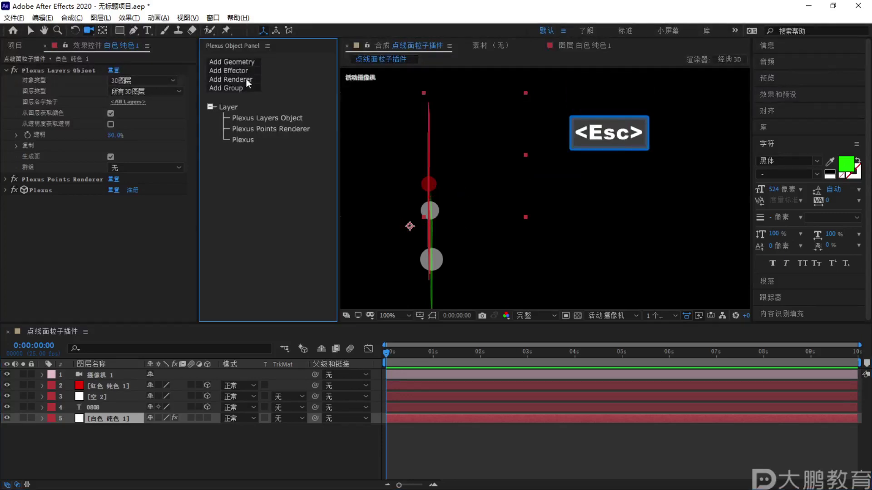
click(246, 79)
click(276, 234)
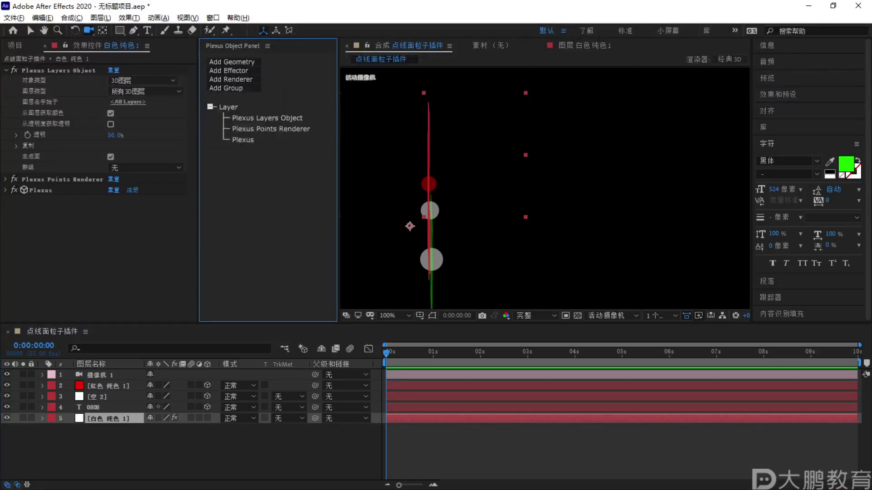
key(F1)
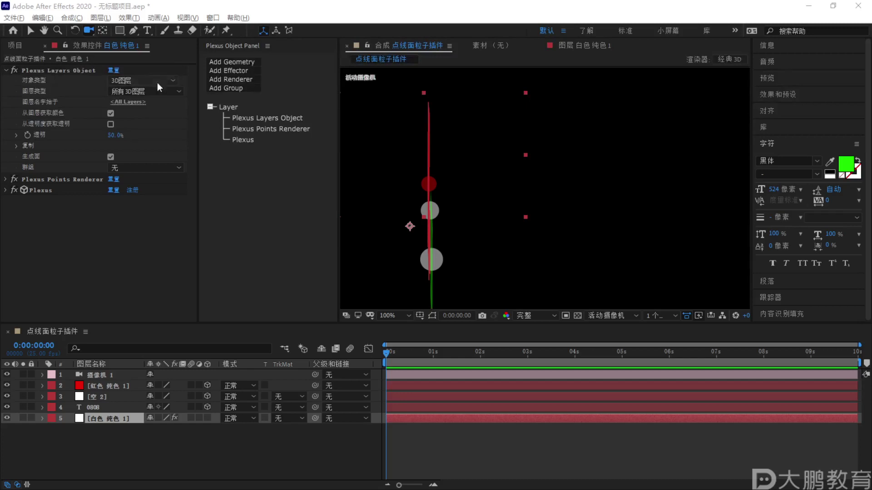
Orbit the camera until the red solid and 0808 text are nearly edge-on
key(F2)
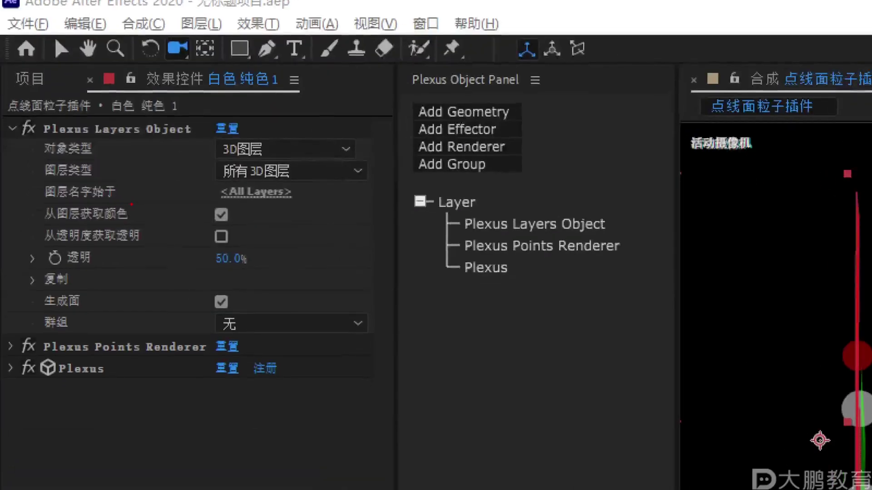
key(Escape)
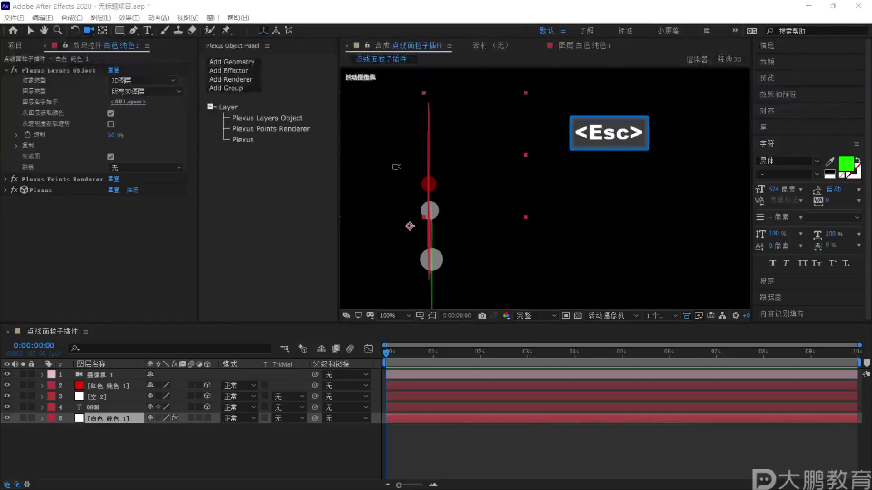
drag(434, 197, 471, 200)
drag(409, 226, 415, 228)
Select the red solid layer in the timeline
click(153, 385)
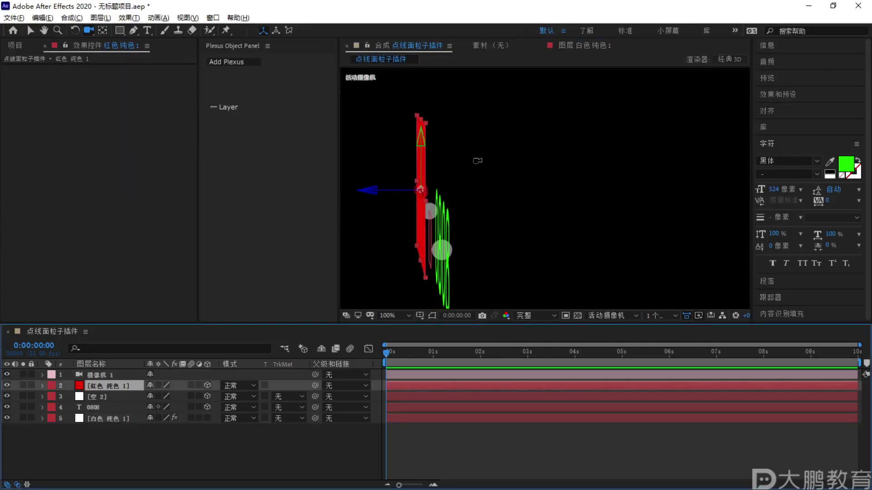
key(F1)
key(Escape)
key(F2)
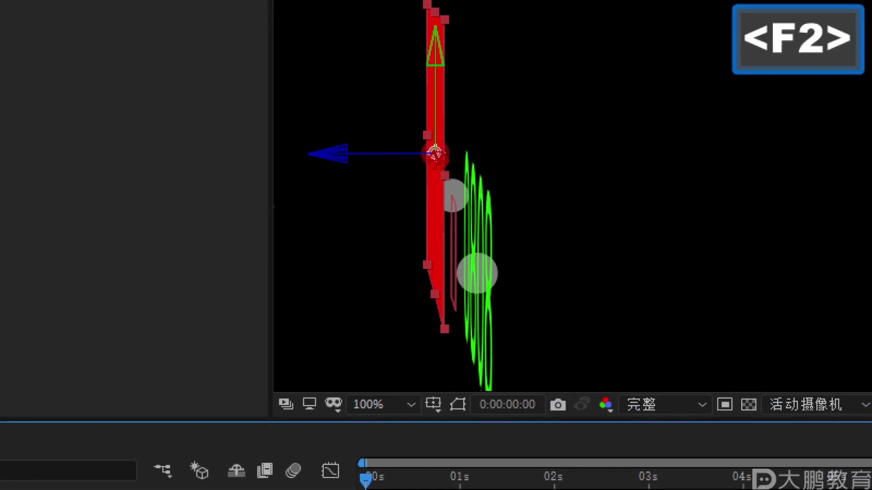
mouse_move(452, 137)
mouse_down()
mouse_move(403, 149)
mouse_move(462, 137)
mouse_up()
drag(491, 94, 444, 121)
key(Escape)
Orbit the camera around the red solid and the 0808 text
drag(425, 253, 458, 248)
key(F1)
mouse_move(462, 199)
mouse_down()
mouse_move(455, 198)
mouse_move(494, 207)
mouse_up()
mouse_move(492, 200)
mouse_down()
mouse_move(510, 200)
mouse_move(539, 241)
mouse_move(536, 214)
mouse_move(504, 212)
mouse_up()
drag(518, 217, 525, 201)
drag(504, 204, 533, 207)
key(Escape)
key(F1)
mouse_move(550, 169)
mouse_down()
mouse_move(625, 199)
mouse_move(553, 161)
mouse_up()
mouse_move(536, 220)
mouse_down()
mouse_move(568, 206)
mouse_move(522, 248)
mouse_move(501, 213)
mouse_up()
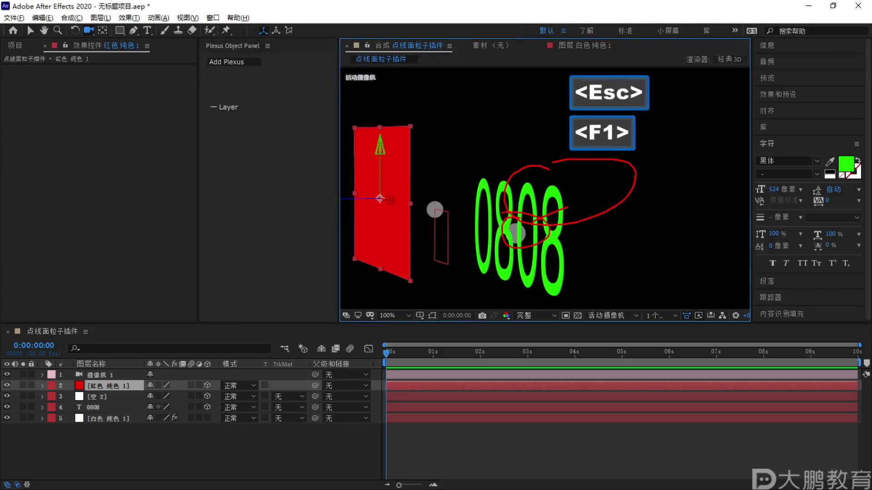
key(Escape)
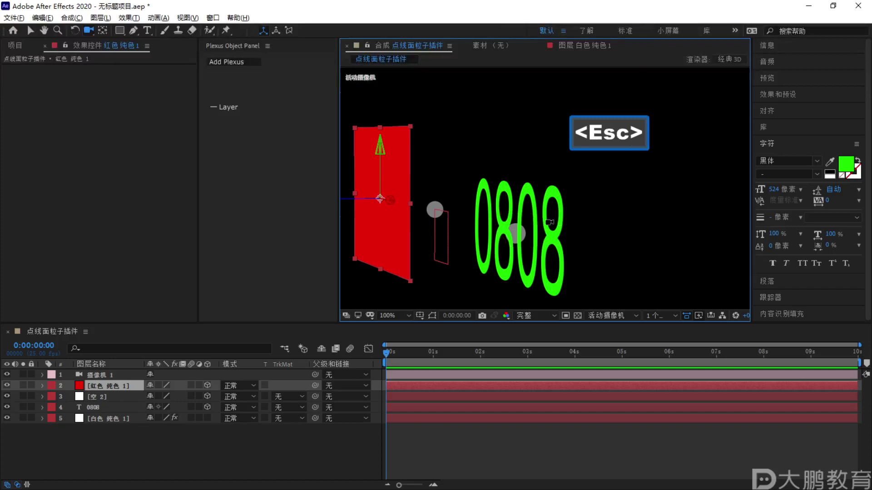
Recolour the red solid to blue 0048FF in Solid Settings (Ctrl+Shift+Y)
click(120, 388)
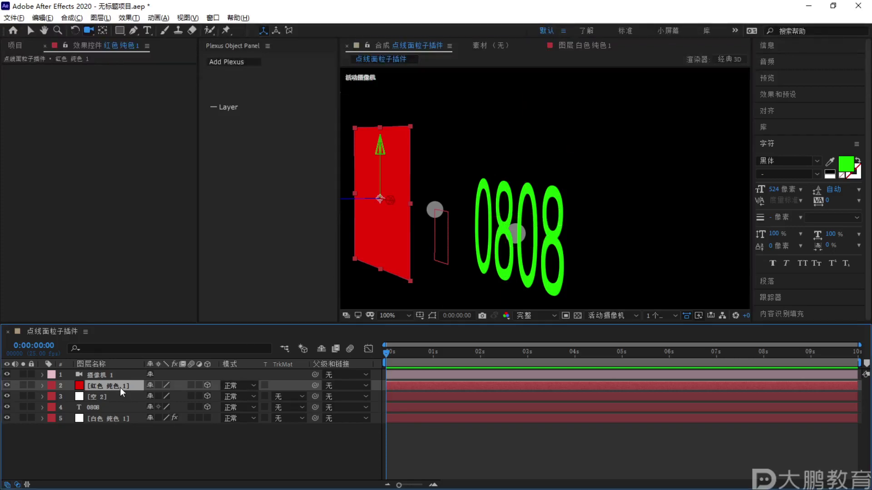
key(ctrl+shift+y)
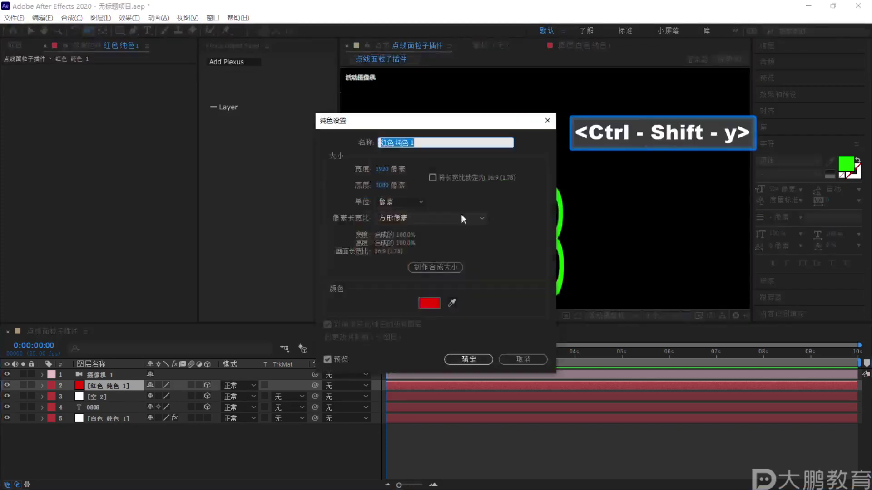
click(429, 302)
click(211, 227)
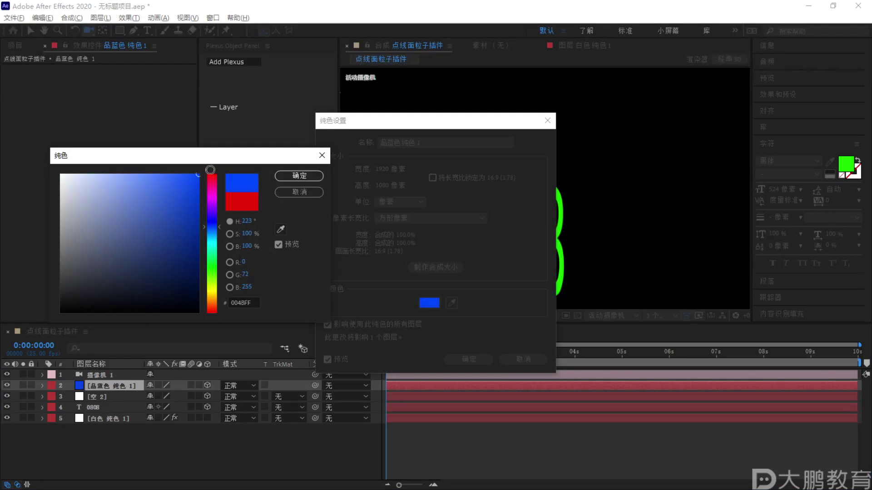
click(299, 182)
click(468, 359)
Orbit until the blue solid and 0808 face forward, then select the white Plexus solid
drag(450, 231, 373, 230)
key(F2)
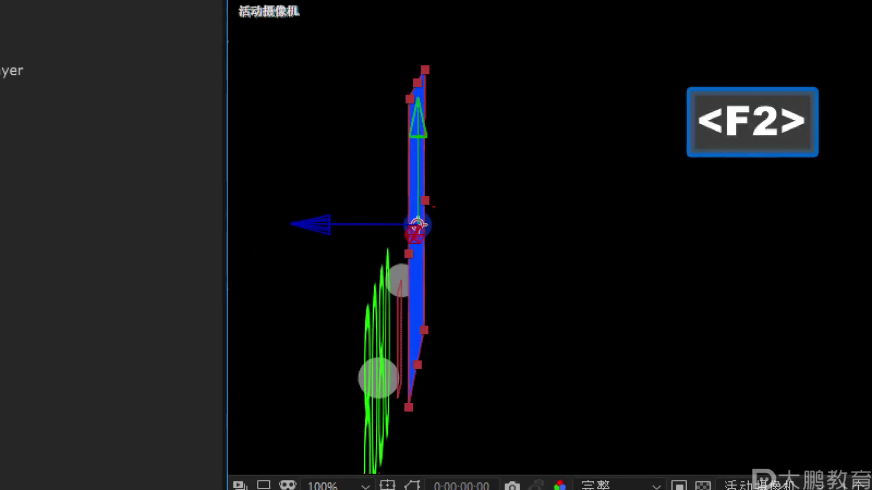
key(Escape)
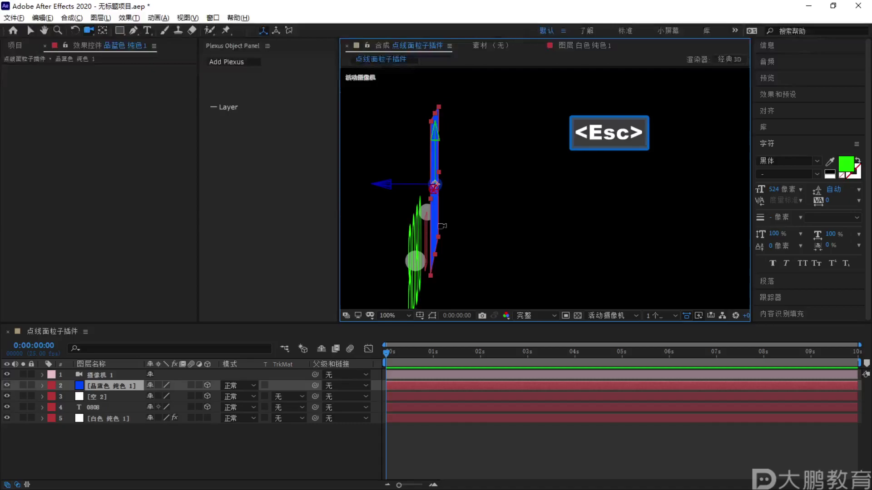
drag(470, 227, 447, 250)
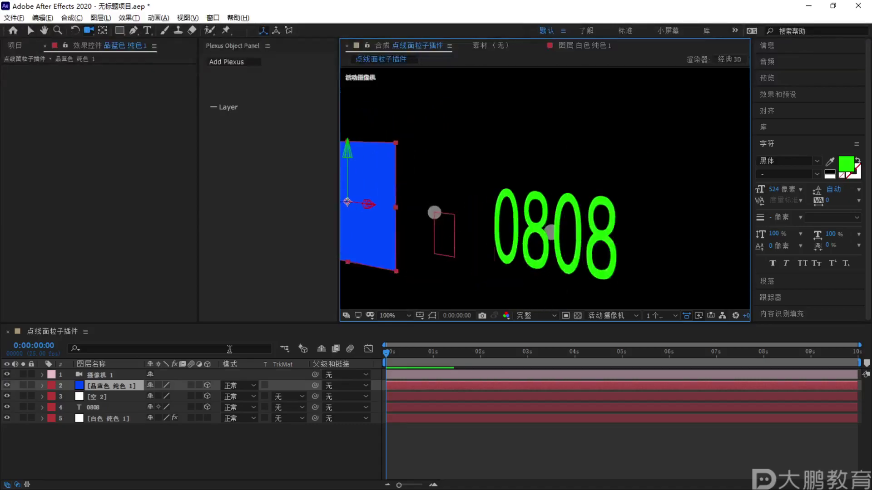
click(108, 418)
Inspect the Plexus Add Geometry list without adding anything, then bring up 33笔记.png
click(237, 63)
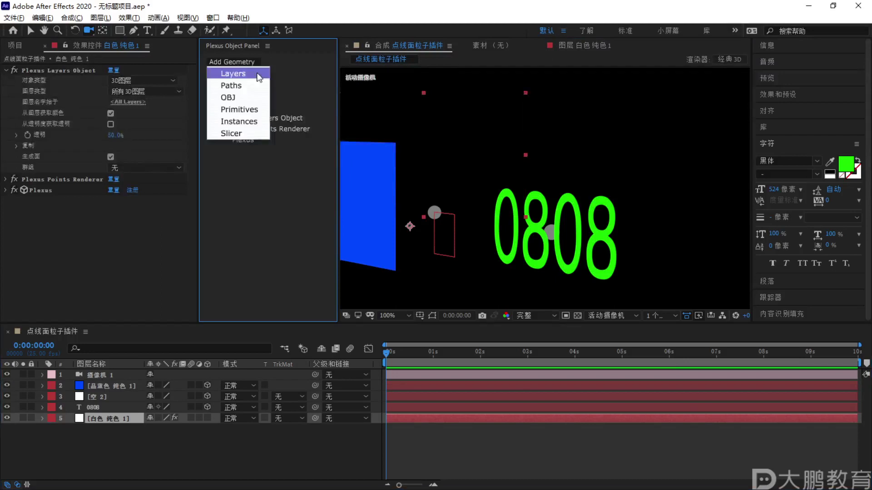
key(ctrl)
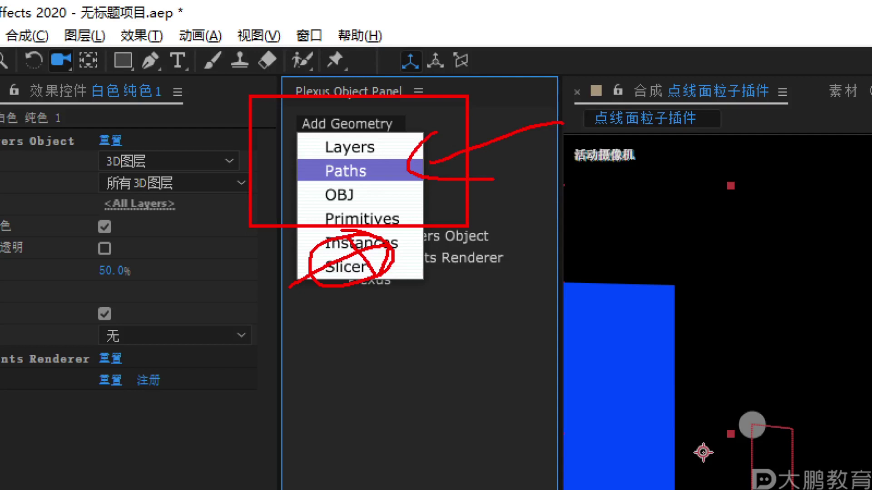
key(Escape)
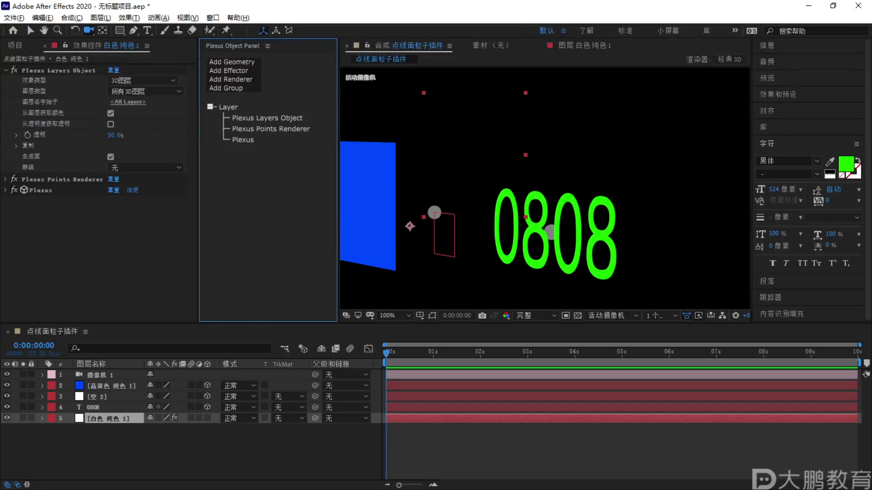
key(alt+Tab)
scroll(404, 276, down, 3)
Pan and zoom 33笔记.png to its geometry branches, then return to After Effects' geometry list
drag(371, 233, 423, 276)
scroll(423, 276, down, 5)
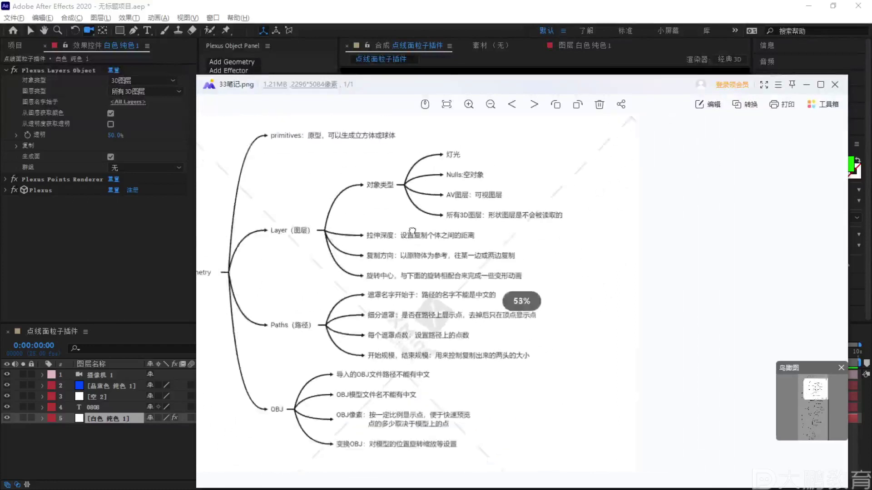
drag(421, 221, 448, 300)
scroll(450, 314, up, 2)
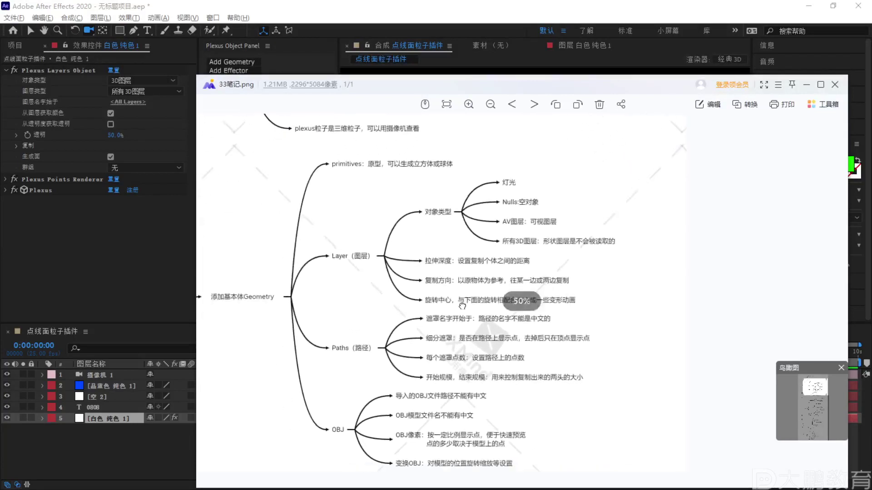
scroll(456, 304, down, 3)
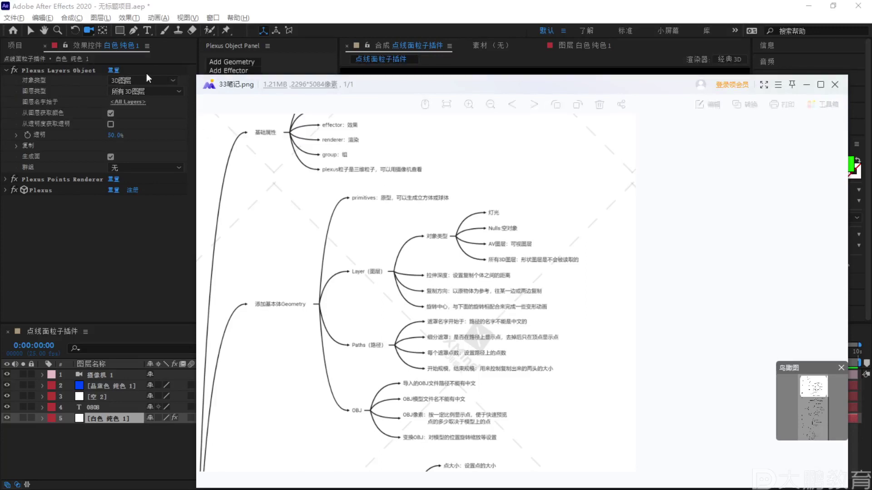
click(225, 61)
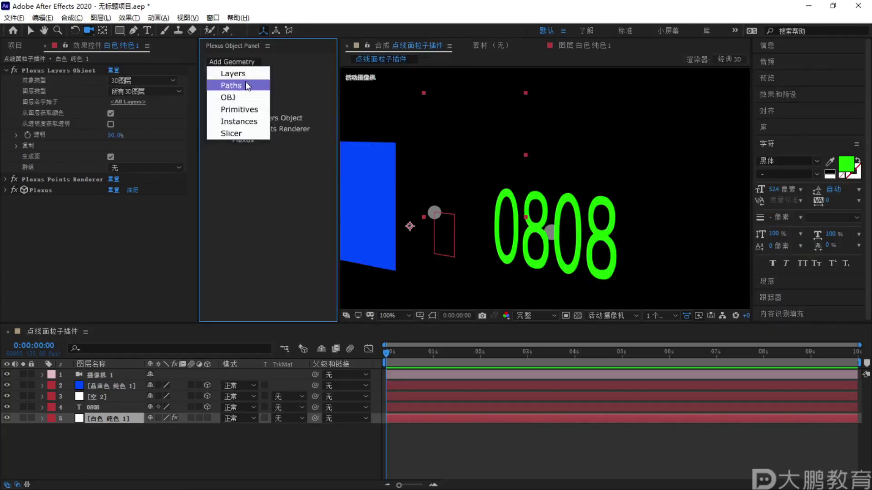
Close the geometry types list and look over the composition viewer
key(F1)
drag(214, 93, 245, 81)
key(Escape)
key(F1)
mouse_move(419, 109)
mouse_down()
mouse_move(544, 269)
mouse_move(702, 146)
mouse_move(409, 141)
mouse_up()
mouse_move(461, 129)
mouse_down()
mouse_move(447, 153)
mouse_move(451, 132)
mouse_up()
mouse_move(482, 142)
mouse_down()
mouse_move(493, 123)
mouse_move(529, 137)
mouse_up()
drag(639, 132, 666, 138)
drag(745, 144, 776, 201)
key(Escape)
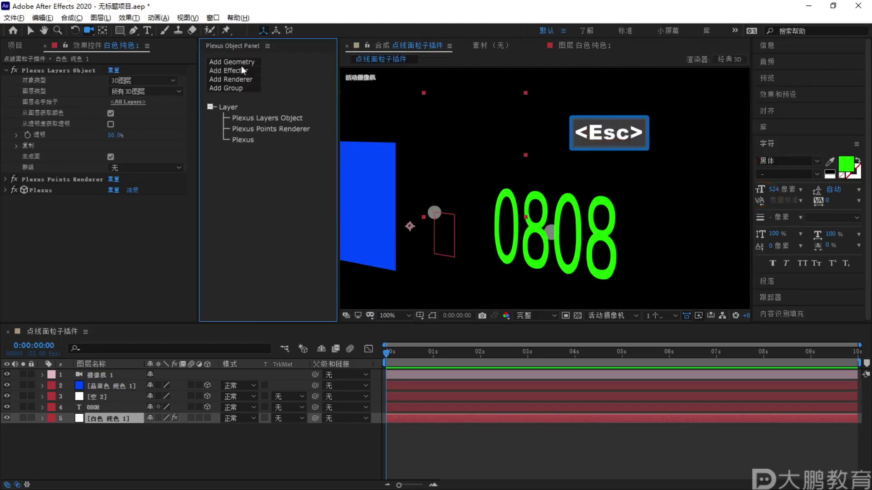
Add a Primitives geometry to the Plexus and change its shape from cube to 球体
click(234, 63)
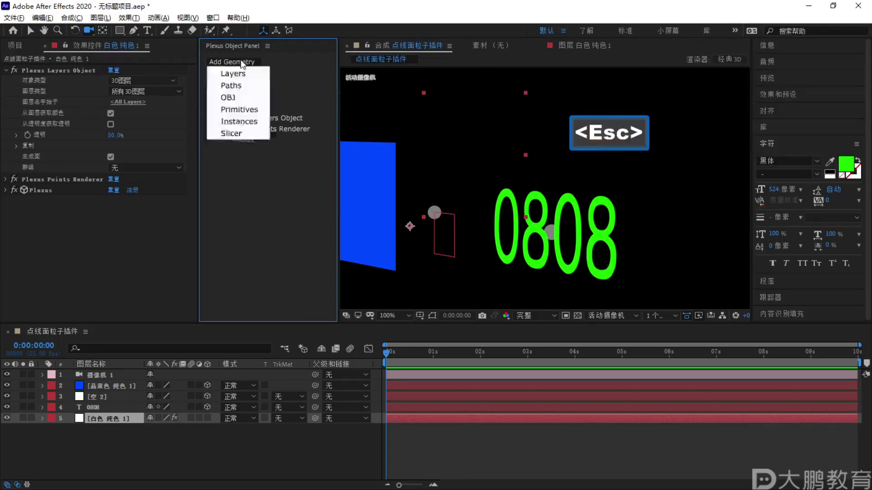
click(241, 111)
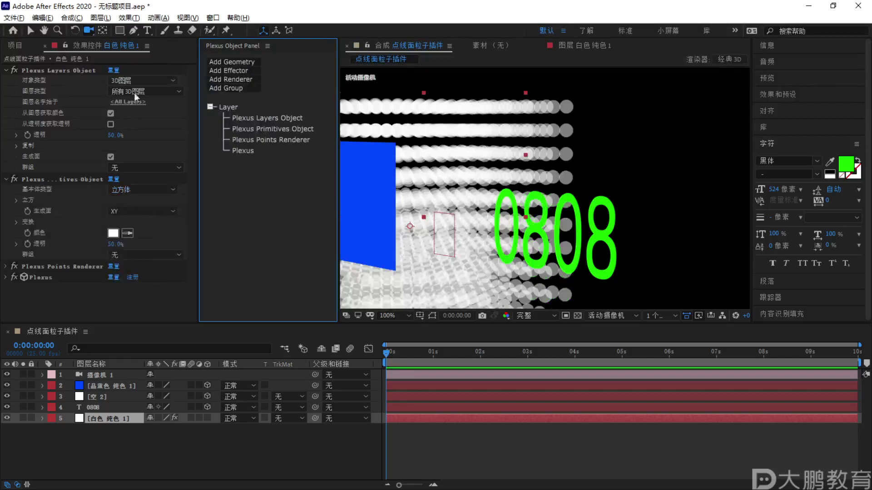
scroll(463, 187, down, 2)
scroll(517, 150, up, 2)
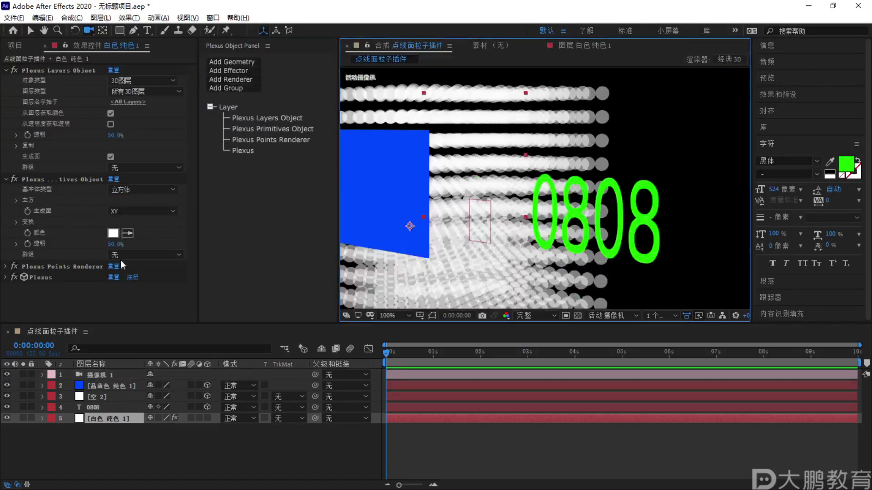
click(271, 128)
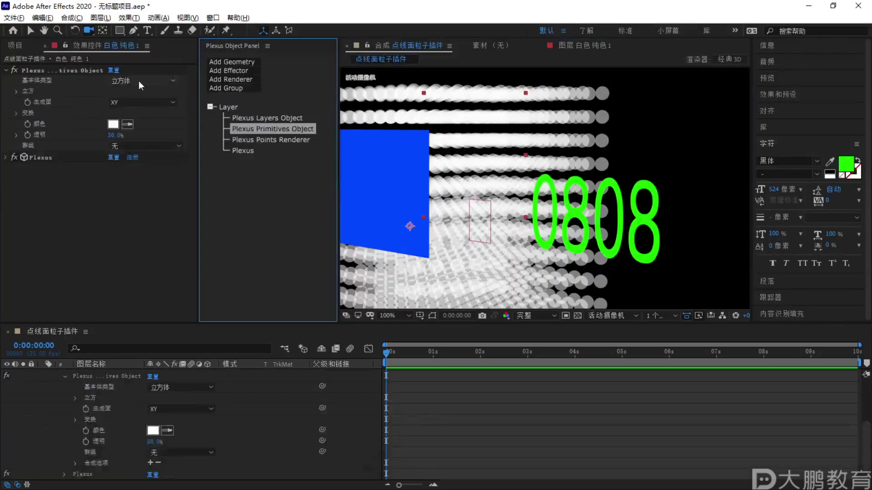
click(141, 82)
key(F2)
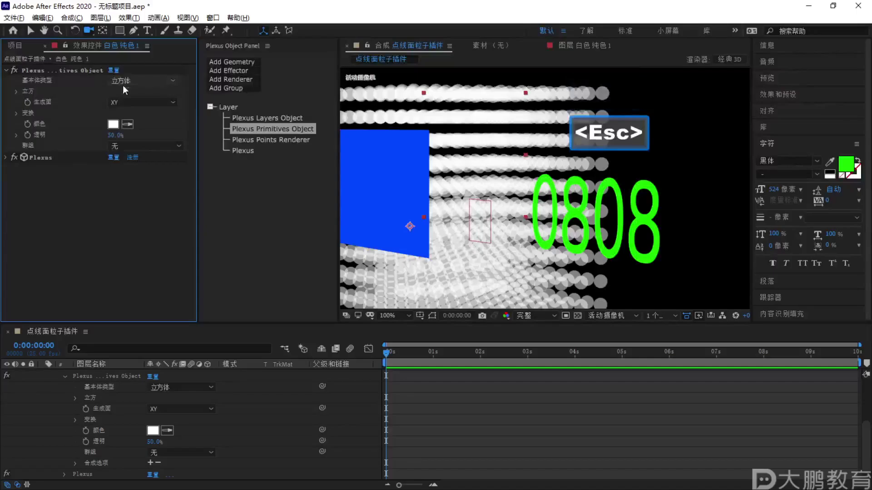
click(142, 105)
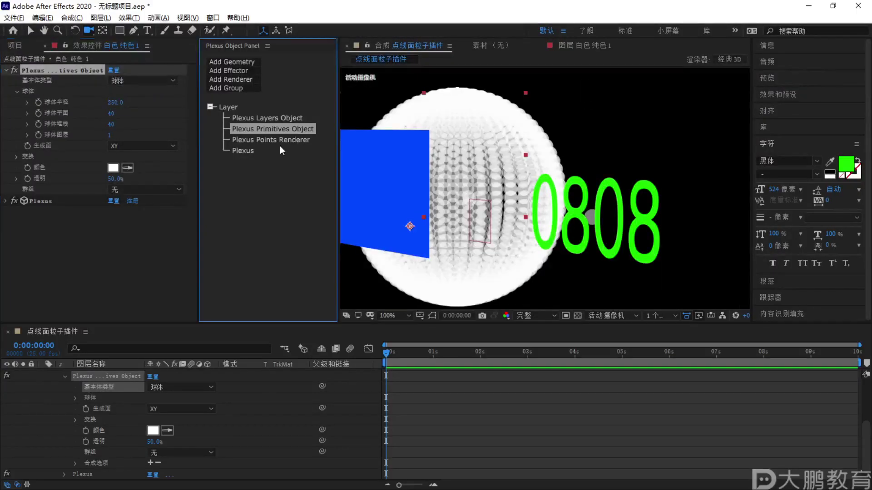
Delete the Plexus Layers Object and the Primitives Object from the panel
click(270, 119)
key(Delete)
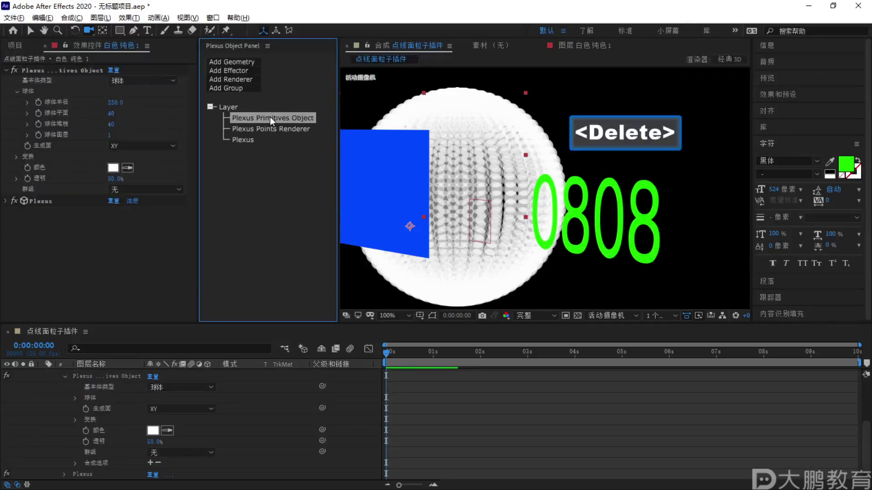
key(Delete)
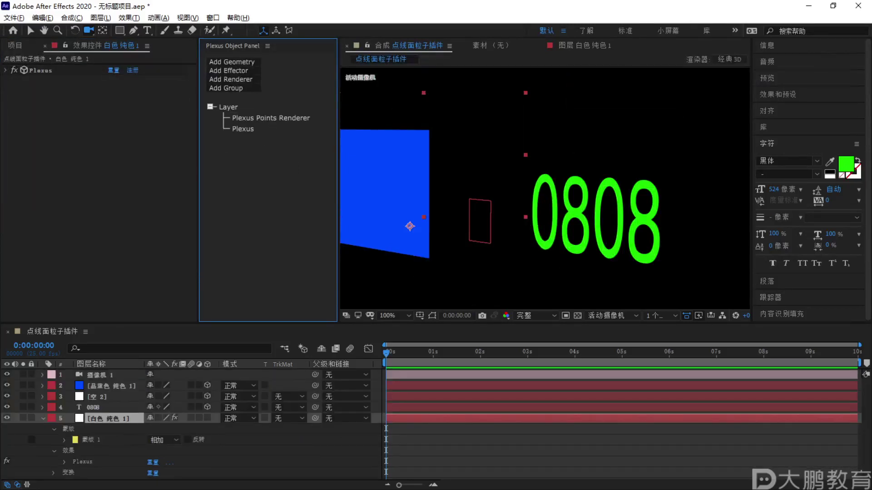
Pan 33笔记.png to its renderer section, then put the notes away
key(alt+Tab)
drag(537, 298, 524, 201)
drag(510, 347, 489, 360)
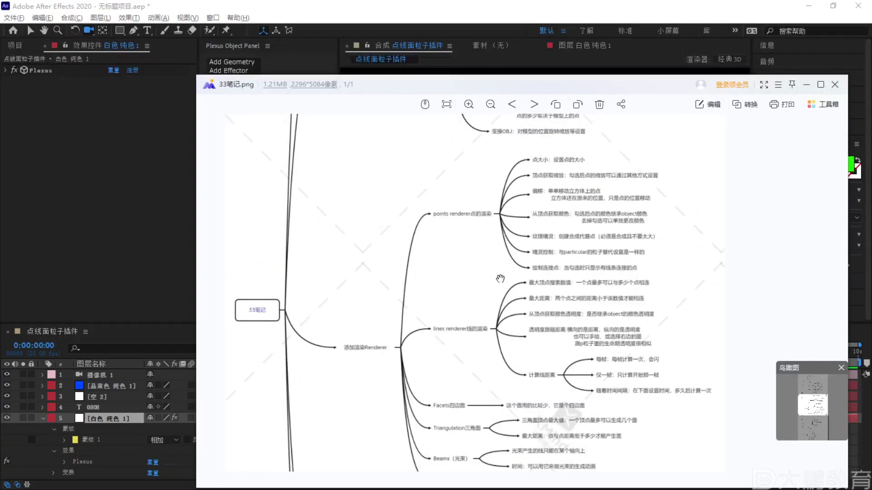
key(F1)
drag(386, 420, 669, 219)
key(Escape)
click(807, 85)
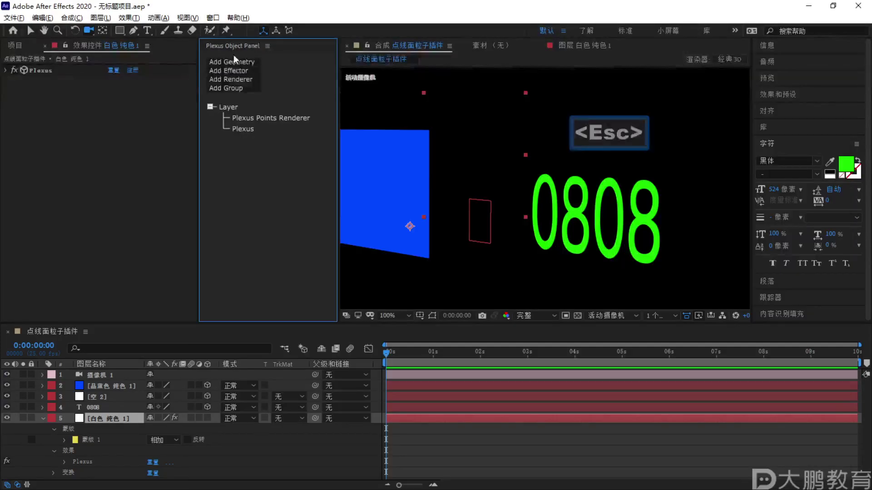
Browse the Plexus renderer types list and close it without choosing
key(F2)
mouse_move(303, 126)
mouse_down()
mouse_move(423, 123)
mouse_move(356, 115)
mouse_up()
mouse_move(407, 138)
mouse_down()
mouse_move(293, 168)
mouse_move(441, 166)
mouse_up()
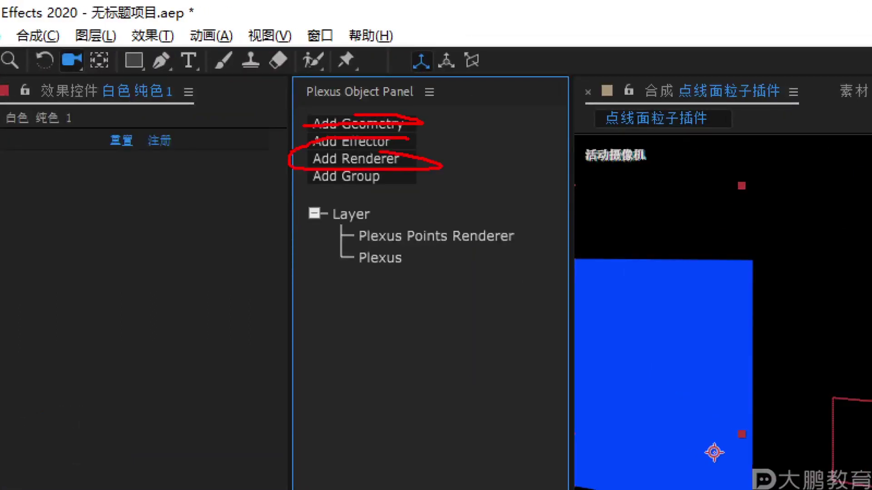
key(Escape)
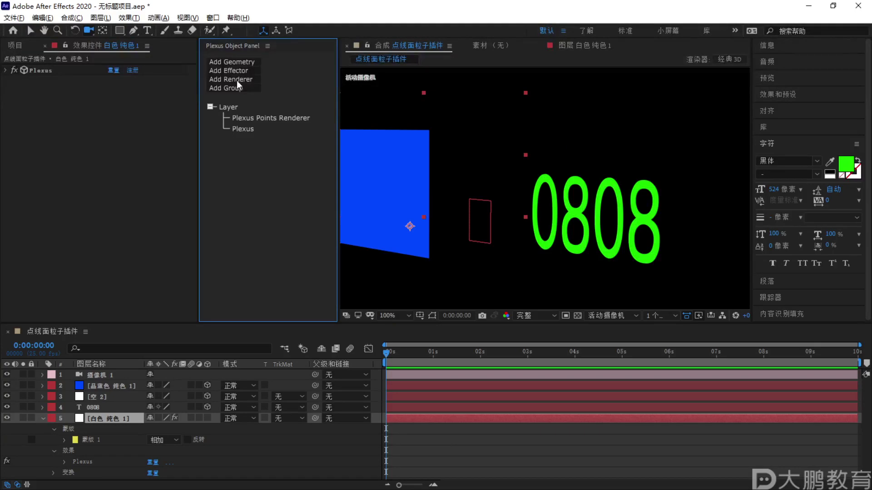
click(236, 81)
key(F2)
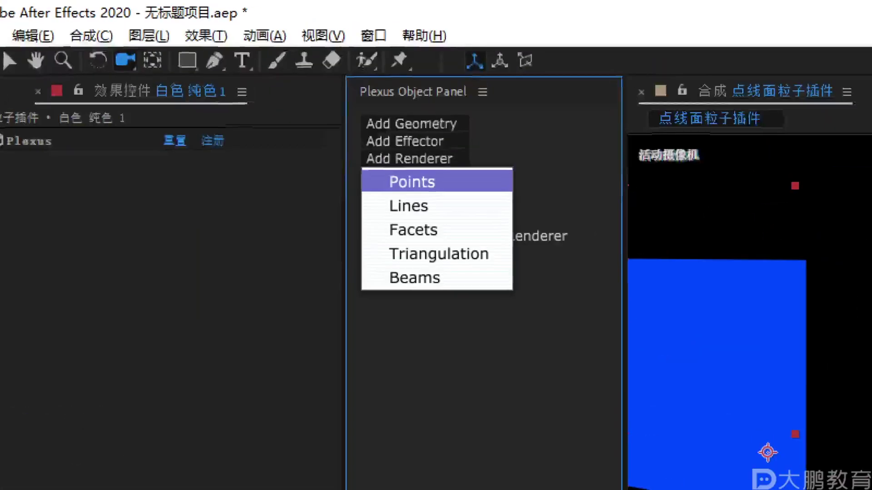
click(436, 181)
key(Escape)
Delete the blue solid layer and show the Plexus Points Renderer settings
click(113, 386)
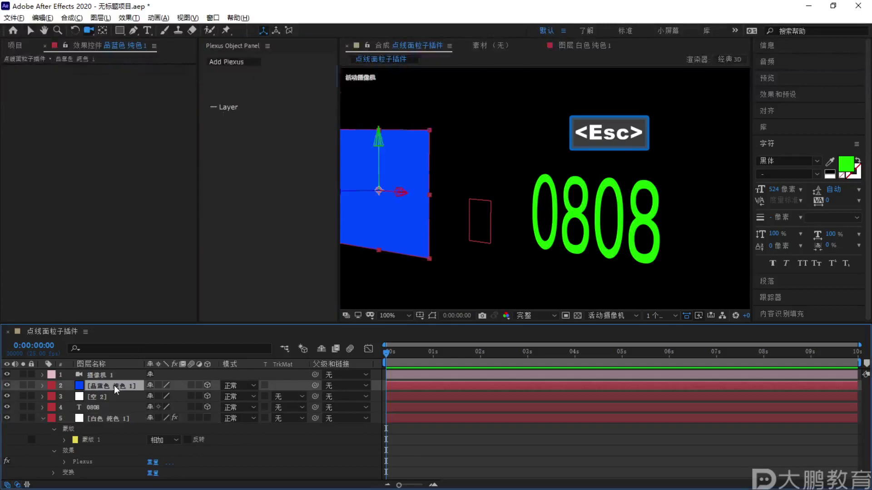
key(Delete)
key(Delete)
key(Delete)
key(Delete)
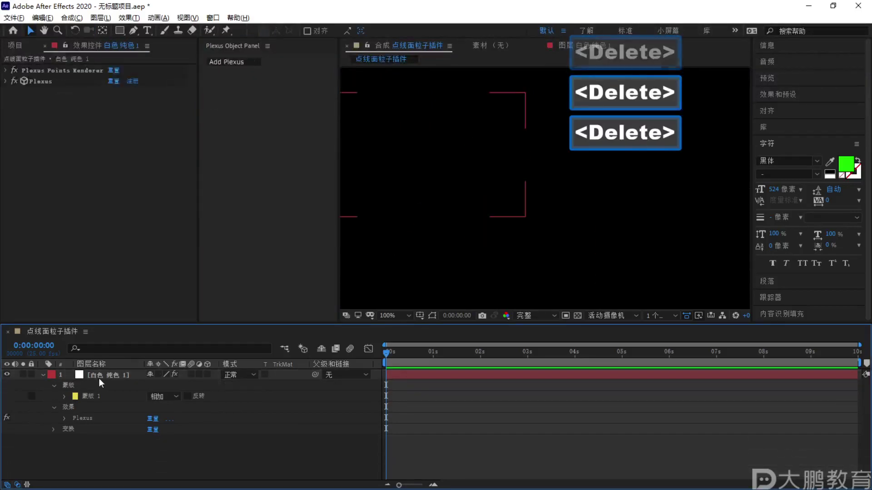
click(43, 374)
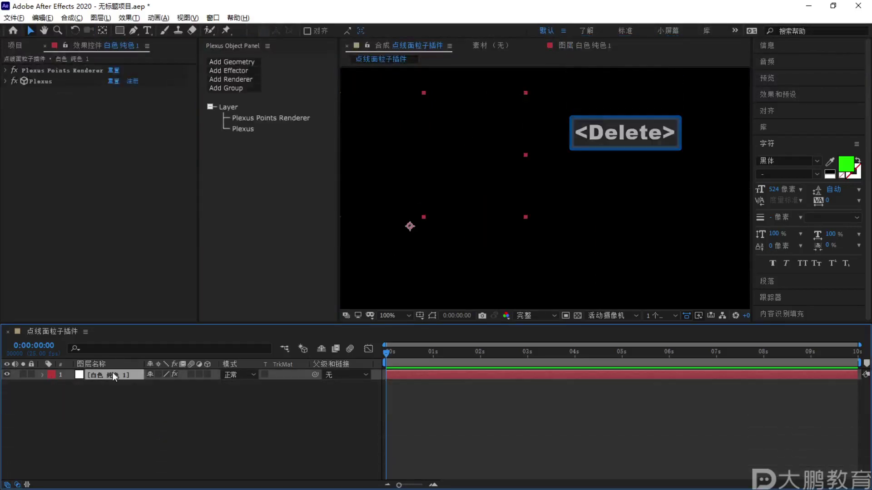
click(269, 118)
key(F2)
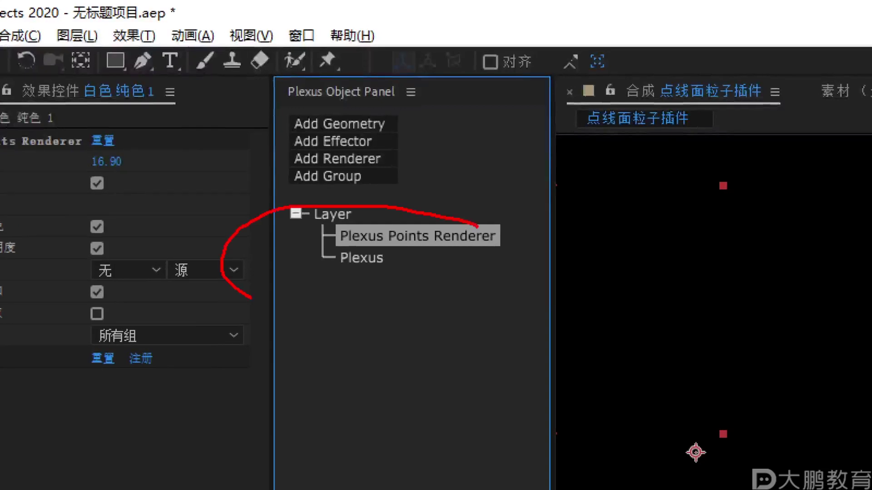
key(Escape)
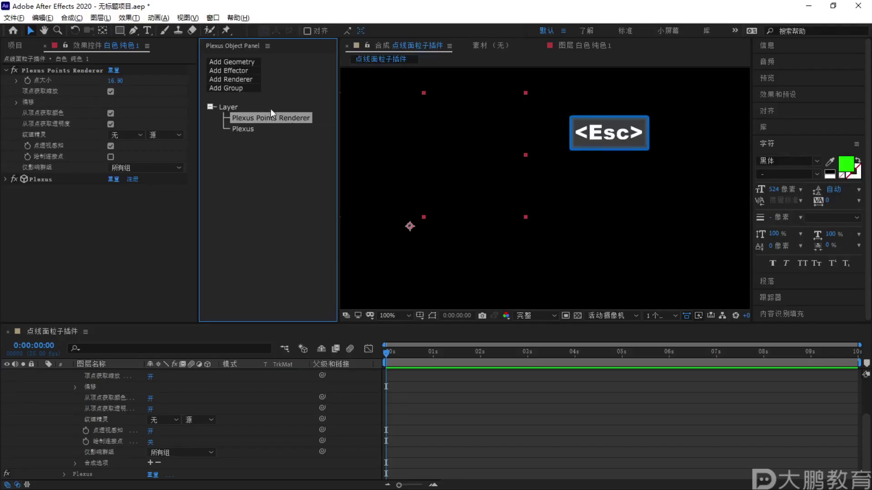
click(234, 61)
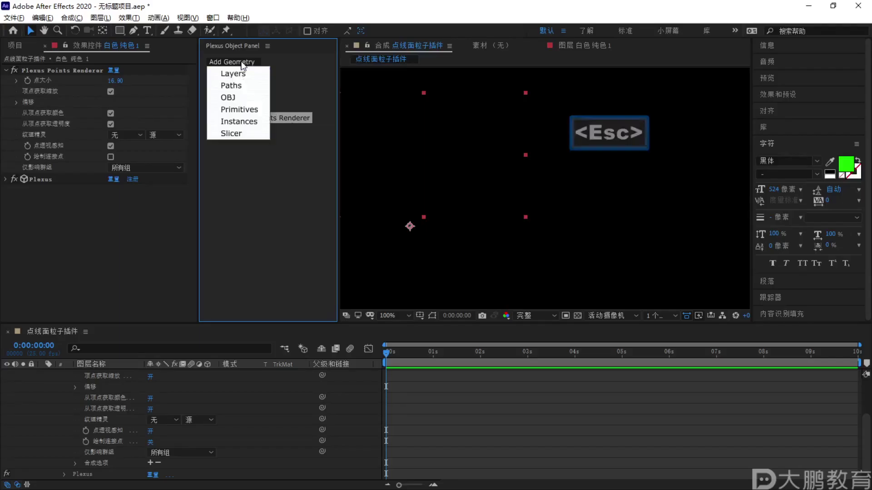
Add a Primitives cube as the Plexus geometry
click(244, 113)
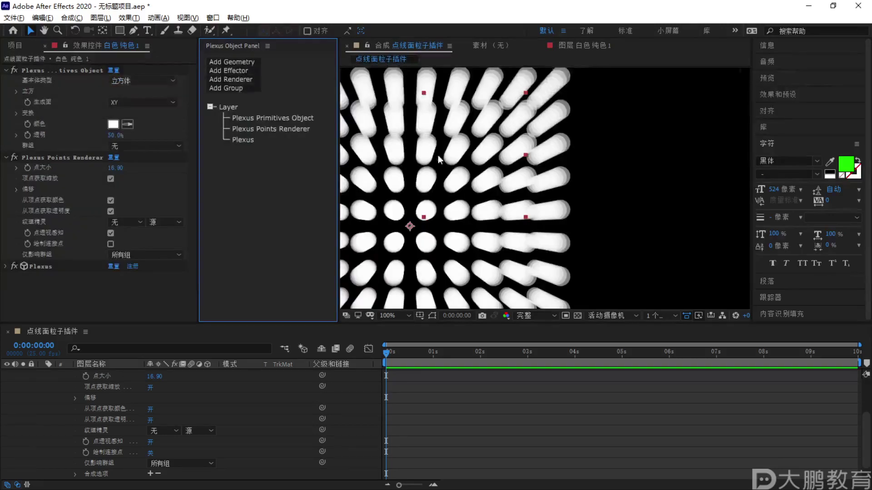
scroll(438, 155, down, 4)
drag(439, 156, 446, 157)
scroll(473, 175, up, 2)
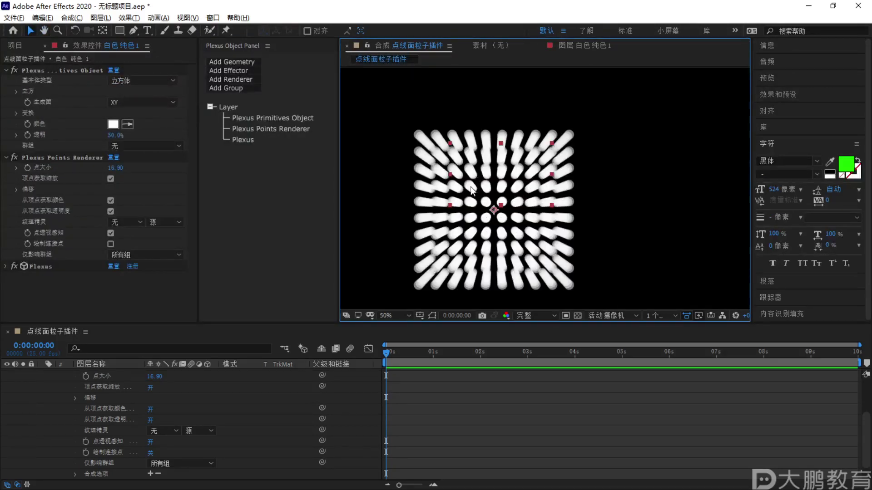
scroll(124, 396, up, 3)
Set the Points Renderer's 点大小 to 2
click(46, 377)
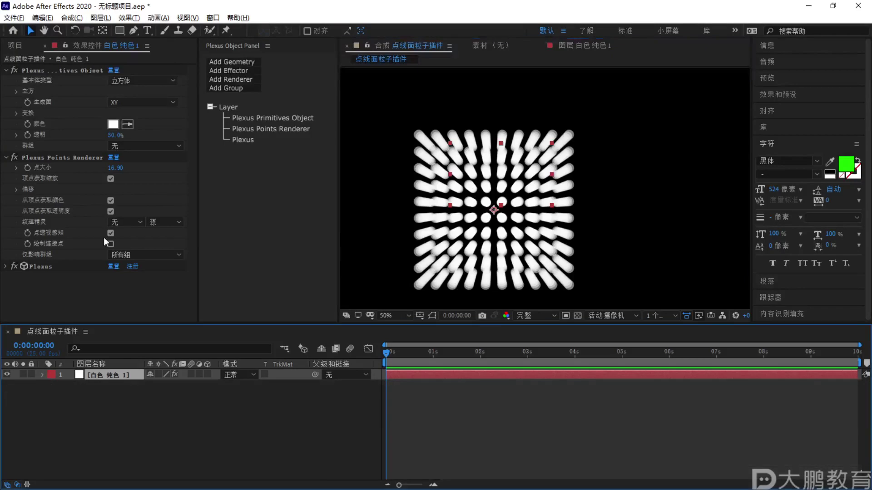
click(262, 129)
click(115, 81)
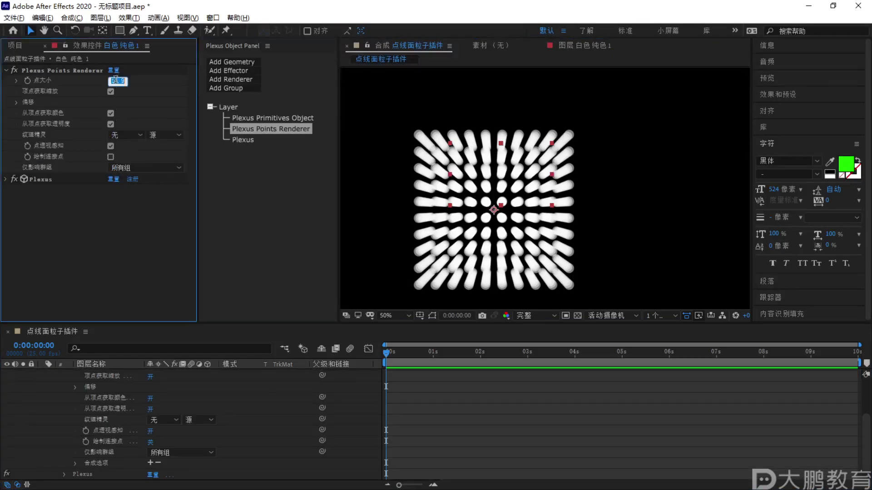
text(2)
key(Return)
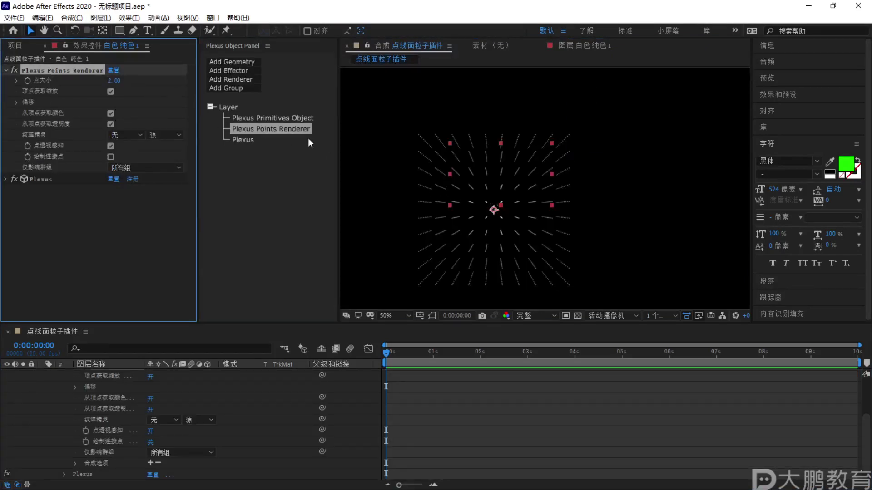
Show the Primitives Object settings and browse the renderer types list
click(276, 120)
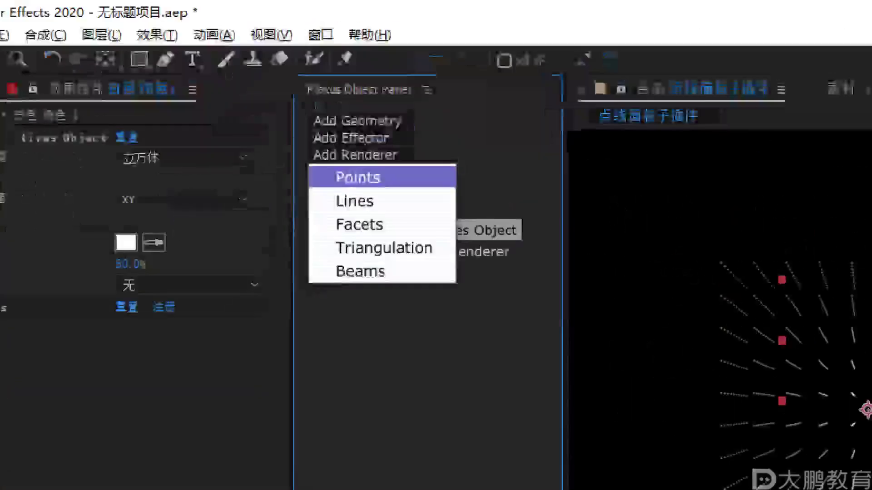
click(247, 93)
key(F2)
key(Escape)
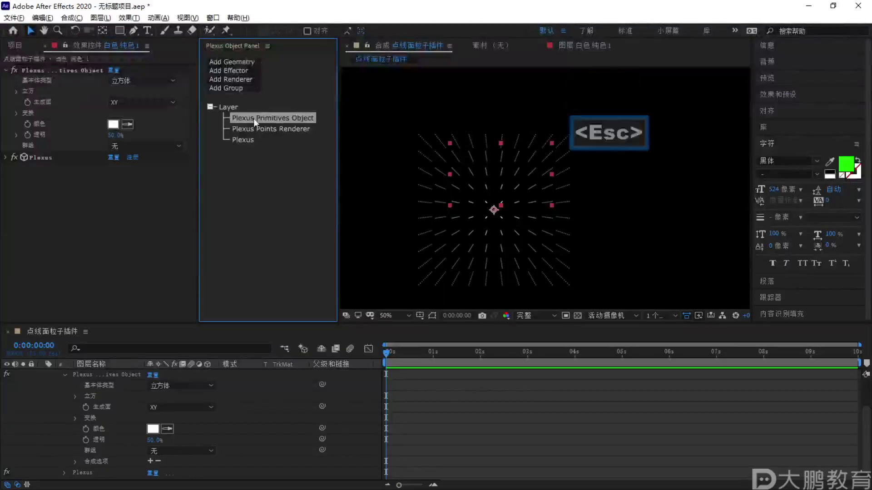
click(247, 79)
key(F2)
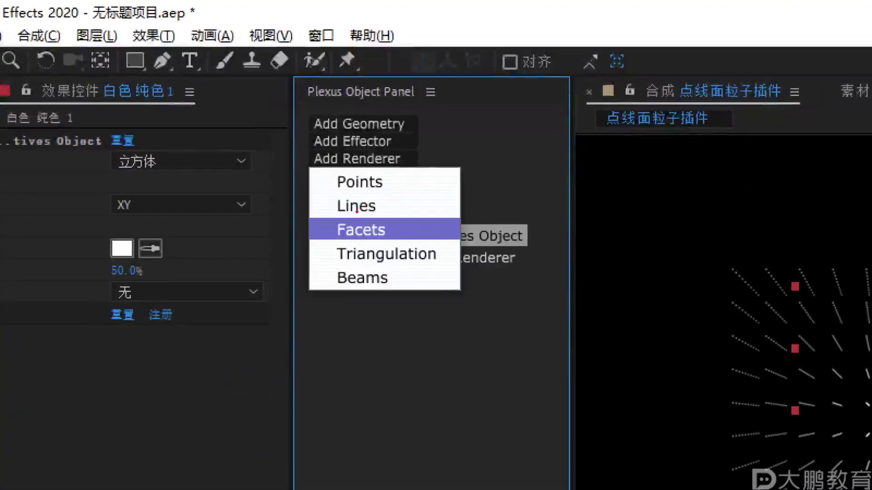
key(Escape)
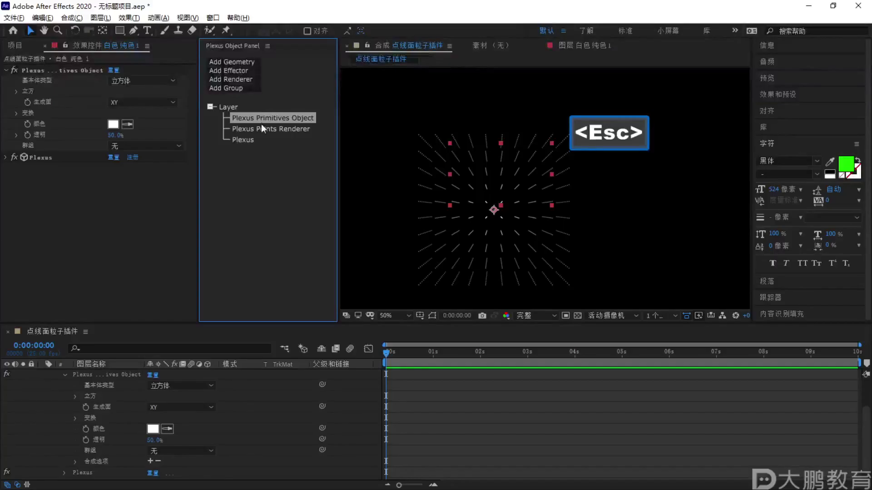
click(250, 78)
key(F2)
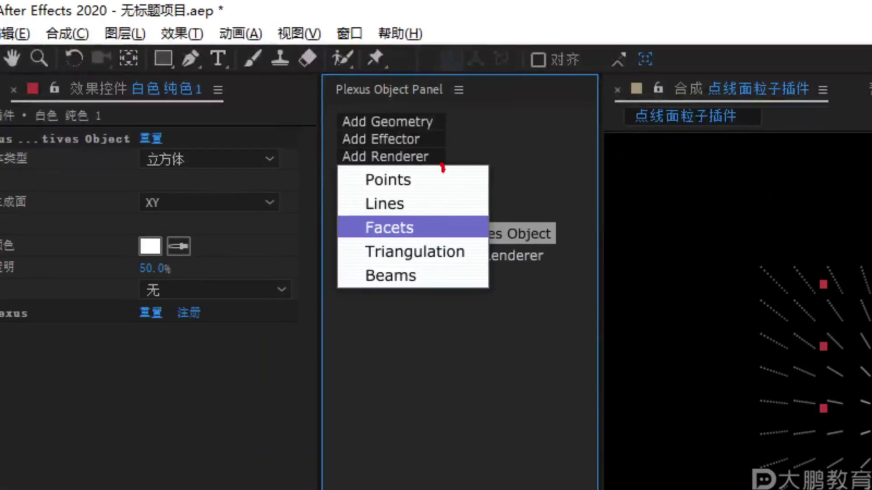
Review the thin point streaks and return to the Points Renderer settings
mouse_move(443, 169)
mouse_down()
mouse_move(444, 187)
mouse_move(455, 181)
mouse_move(441, 189)
mouse_move(453, 192)
mouse_move(411, 204)
mouse_move(408, 227)
mouse_up()
mouse_move(411, 215)
mouse_down()
mouse_move(436, 203)
mouse_move(439, 221)
mouse_up()
drag(403, 243, 427, 242)
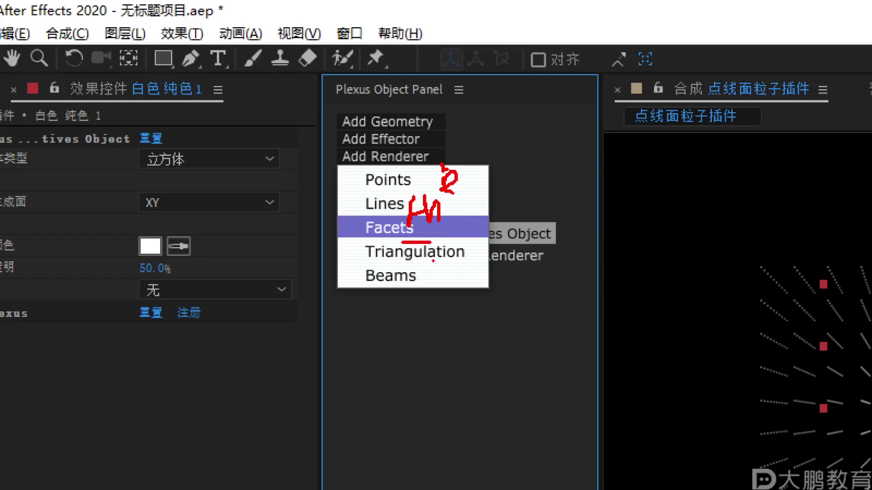
drag(358, 295, 451, 284)
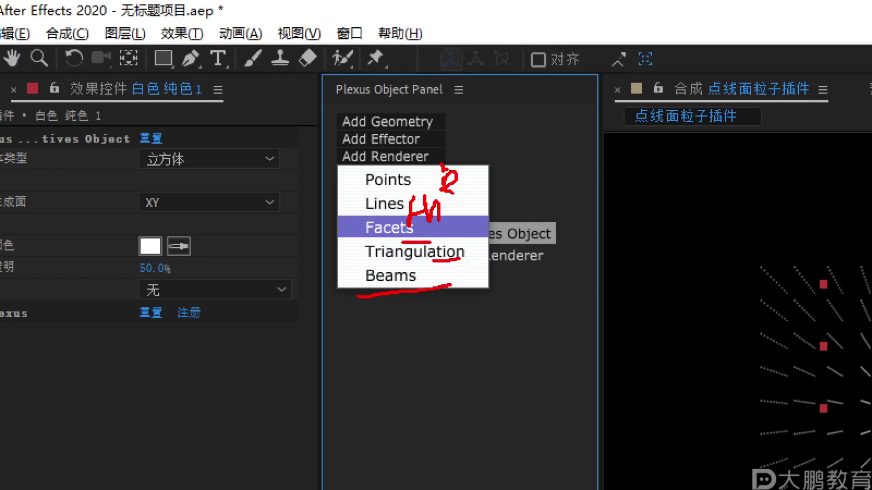
key(Escape)
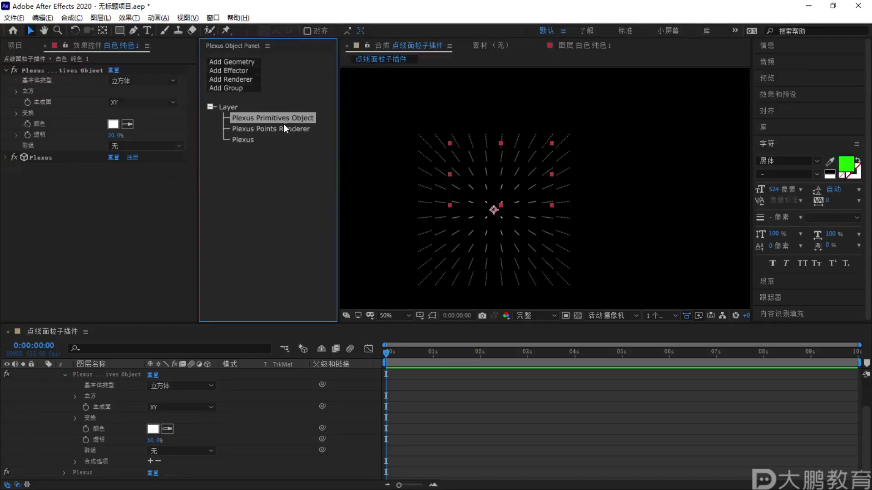
click(249, 129)
key(ctrl+1)
Fine-tune the Plexus Points Renderer's point size by scrubbing its value
drag(11, 86, 119, 89)
key(Escape)
scroll(419, 149, up, 4)
scroll(485, 193, down, 4)
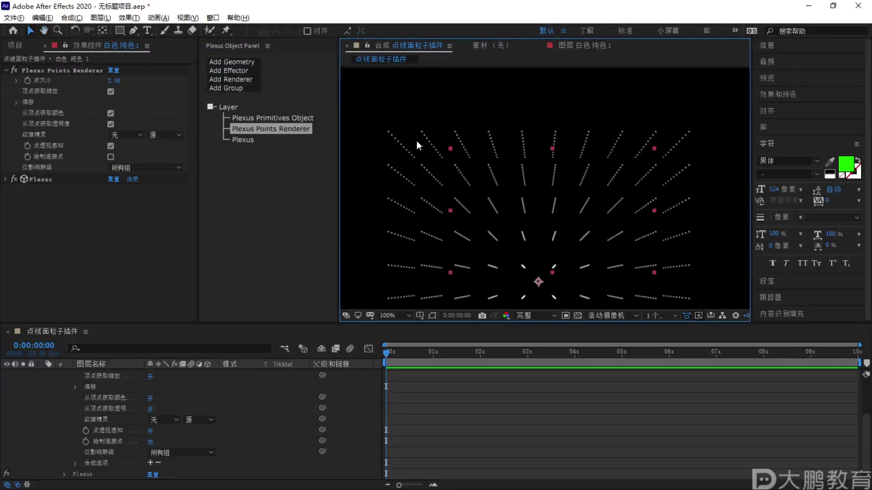
drag(118, 87, 123, 87)
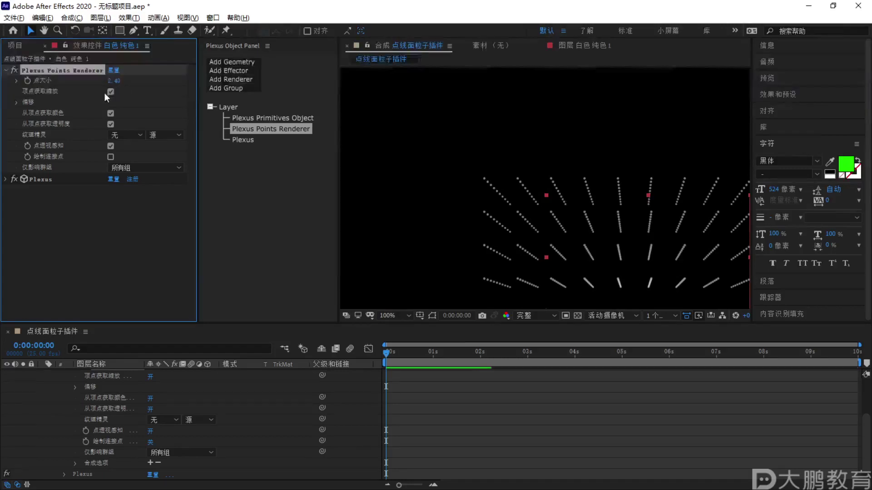
mouse_move(44, 193)
mouse_down()
mouse_move(155, 194)
mouse_move(109, 168)
mouse_move(213, 200)
mouse_up()
key(Escape)
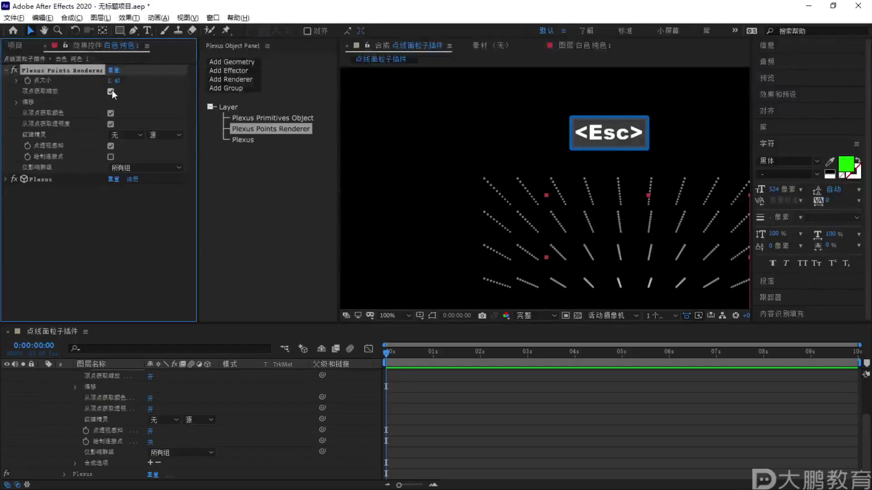
Turn off scale-from-vertices and widen the Primitives cube from 500 to 611
click(111, 91)
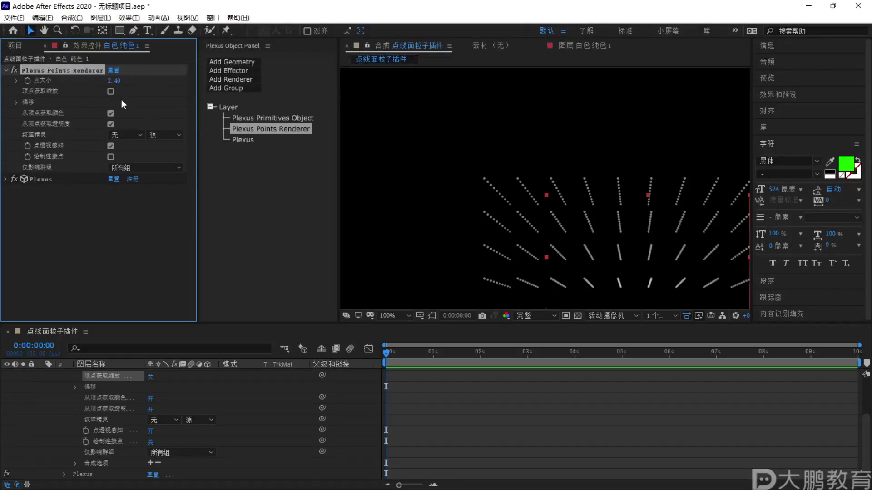
click(253, 117)
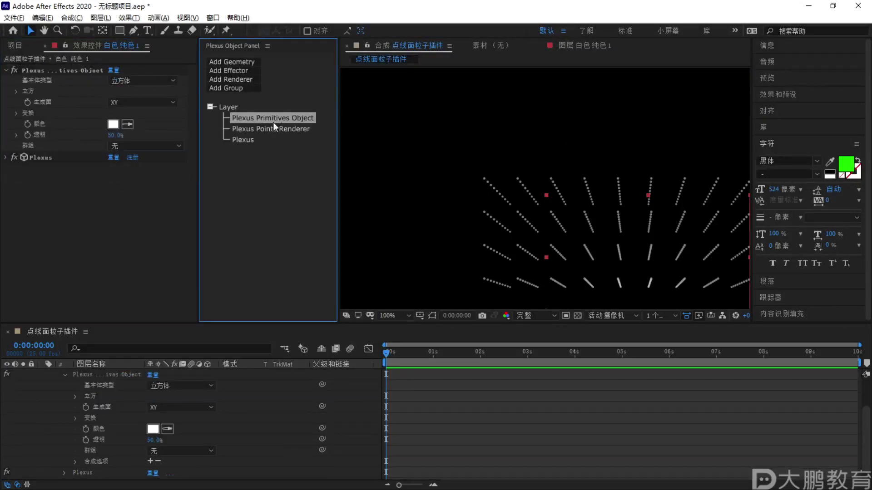
click(16, 113)
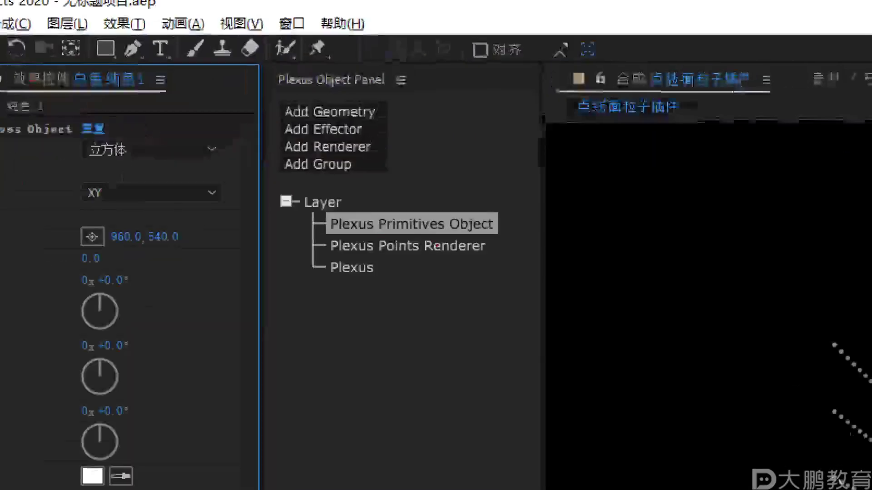
key(Escape)
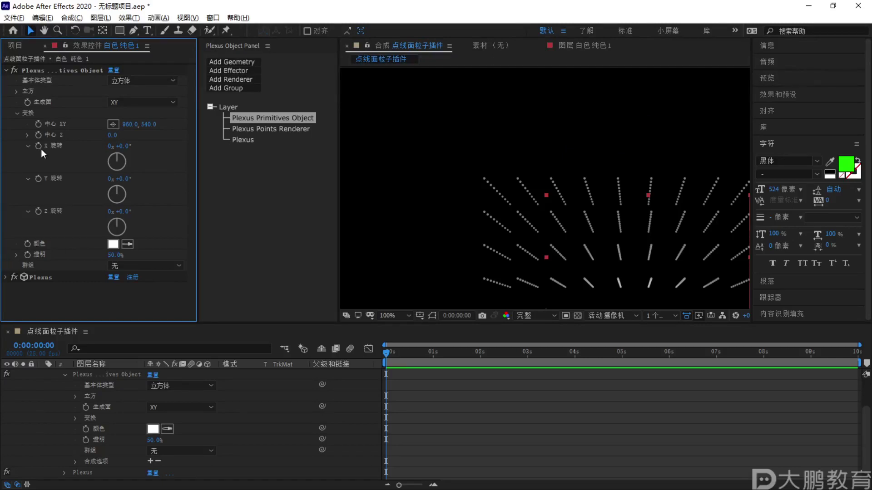
click(18, 111)
click(15, 91)
drag(116, 136, 133, 153)
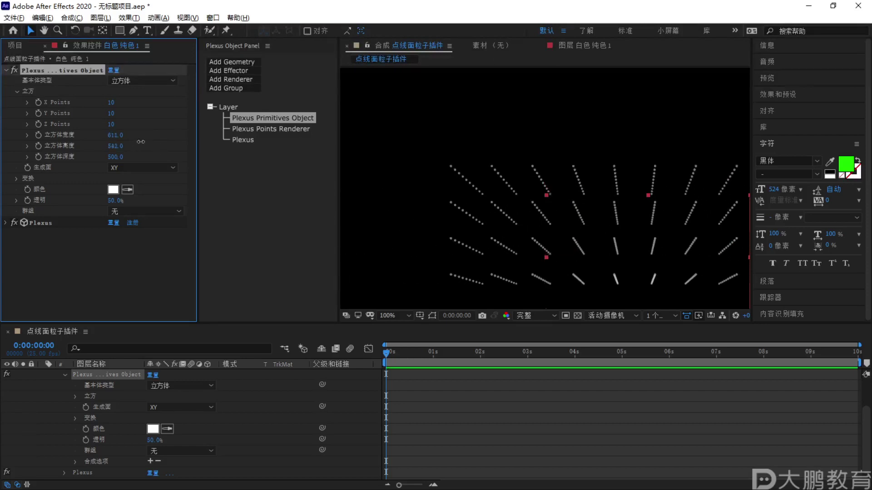
Switch 顶点获取缩放 back on in the Points Renderer, with point size at 2.40
click(280, 125)
key(F2)
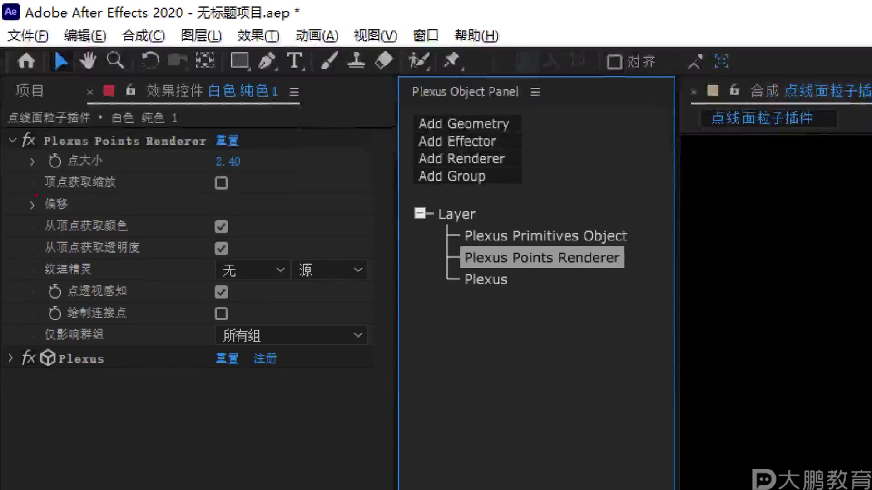
key(Escape)
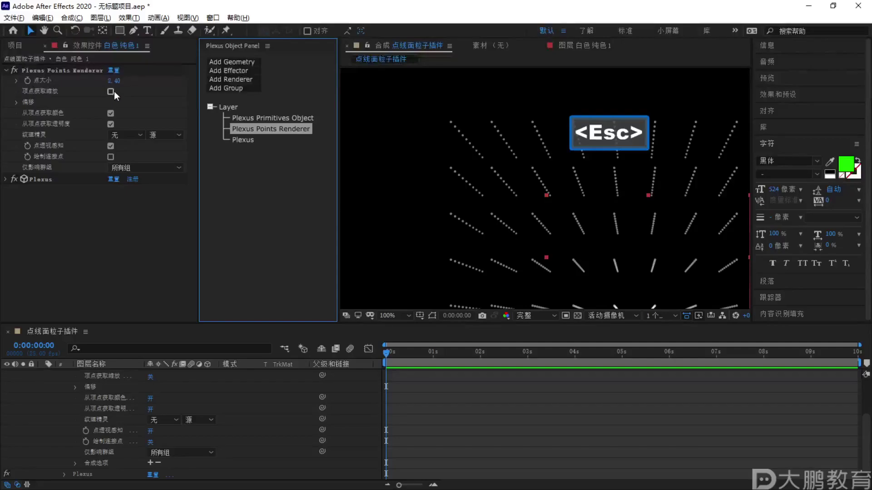
click(113, 91)
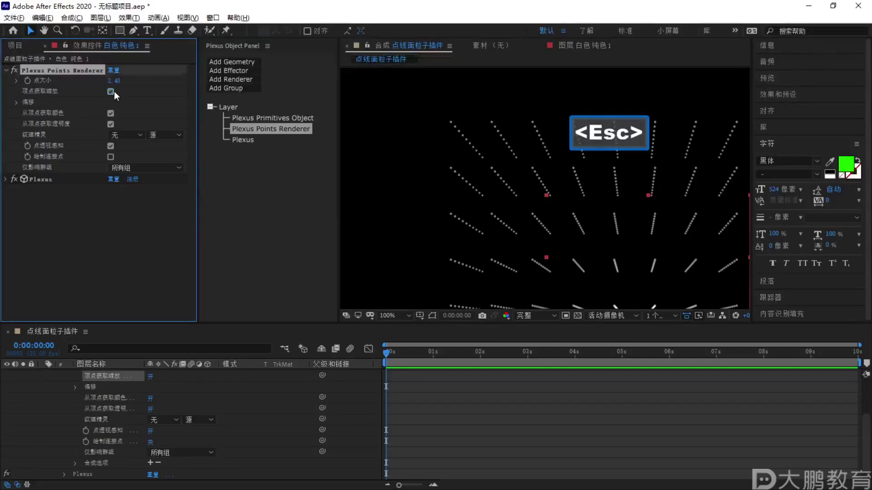
click(243, 133)
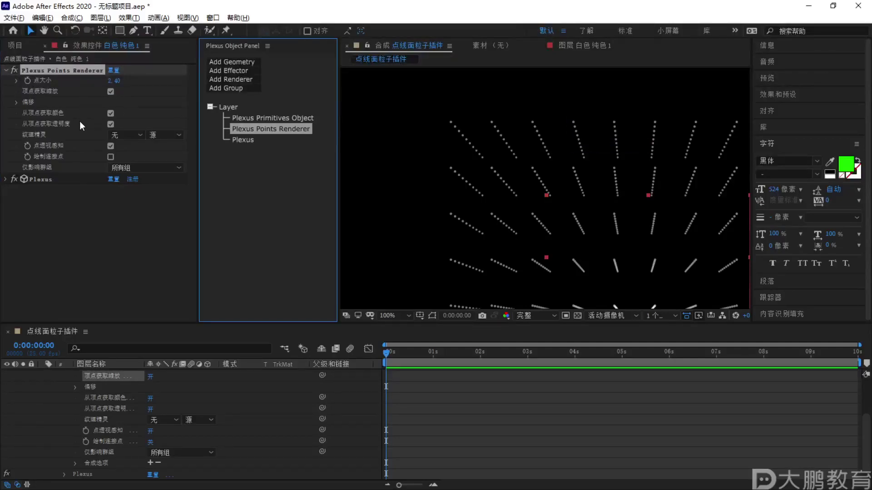
key(F1)
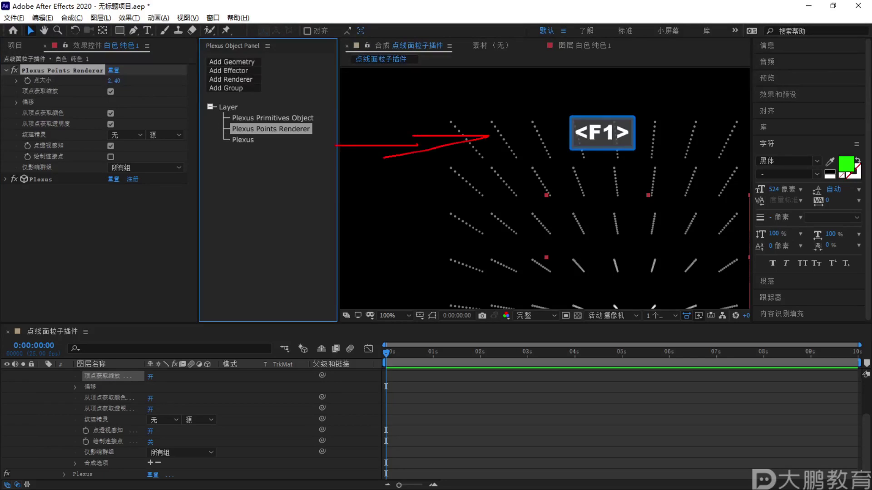
key(Escape)
key(F1)
key(Escape)
click(17, 103)
key(F2)
key(Escape)
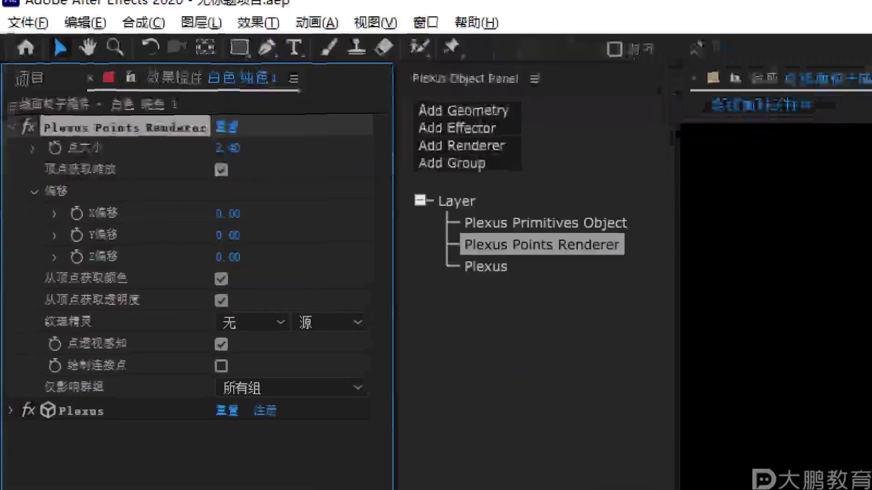
drag(108, 114, 99, 115)
key(ctrl+z)
scroll(512, 187, down, 2)
drag(547, 223, 575, 226)
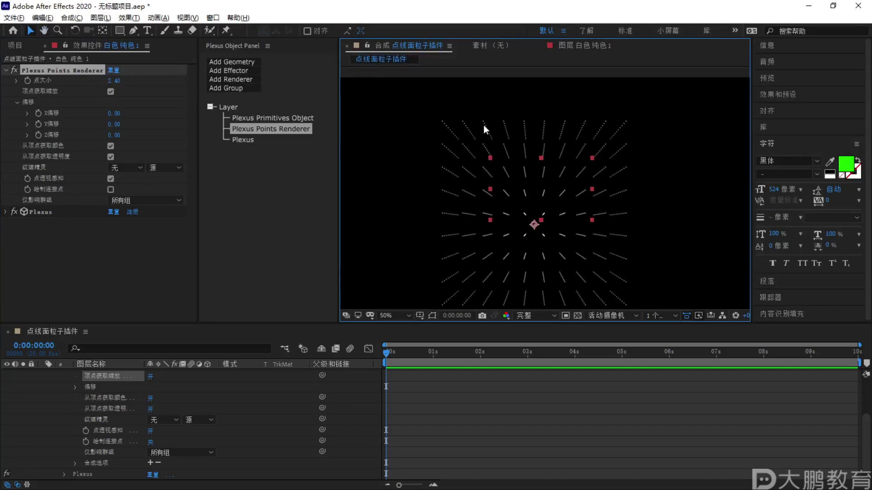
click(244, 79)
click(243, 99)
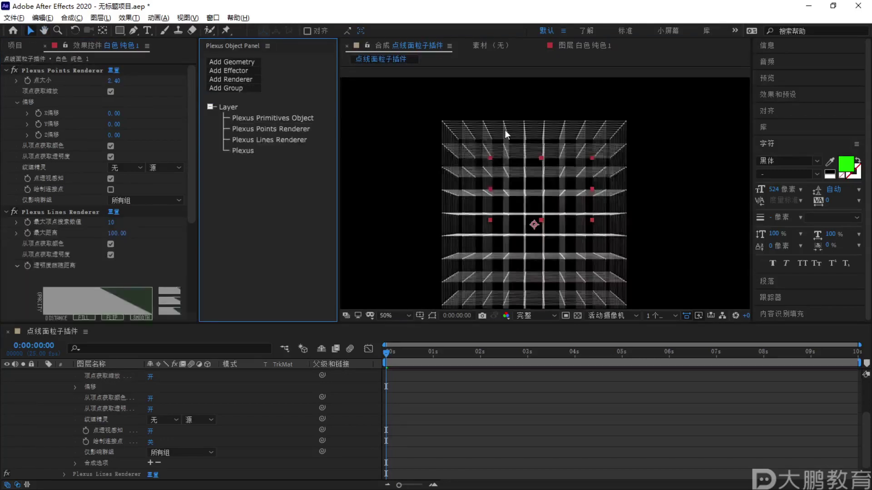
scroll(473, 139, up, 2)
scroll(452, 155, down, 2)
click(453, 191)
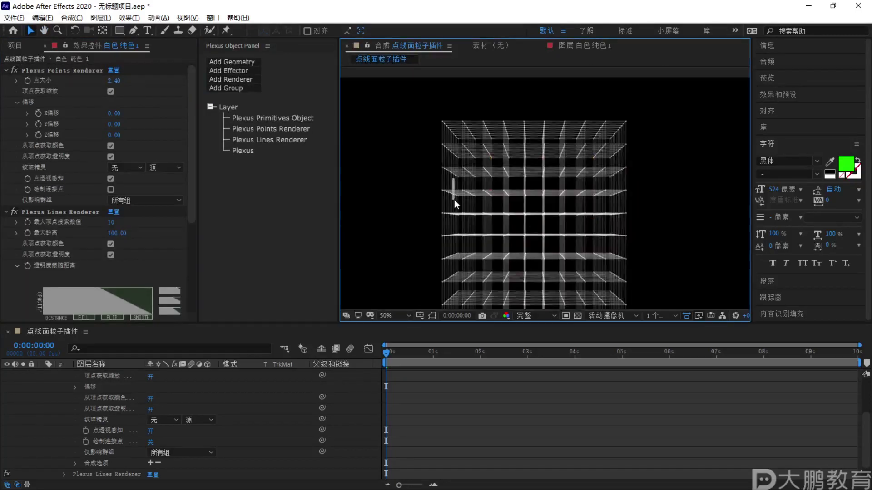
scroll(96, 389, up, 3)
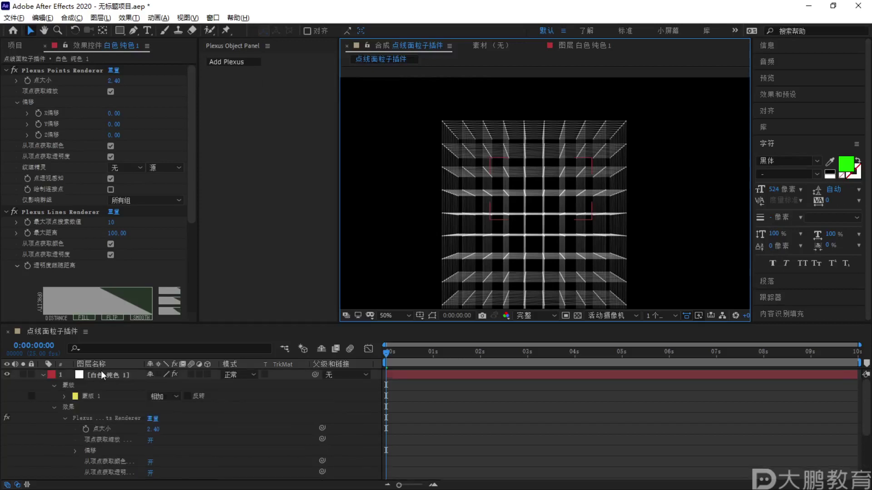
click(98, 376)
click(260, 131)
key(F2)
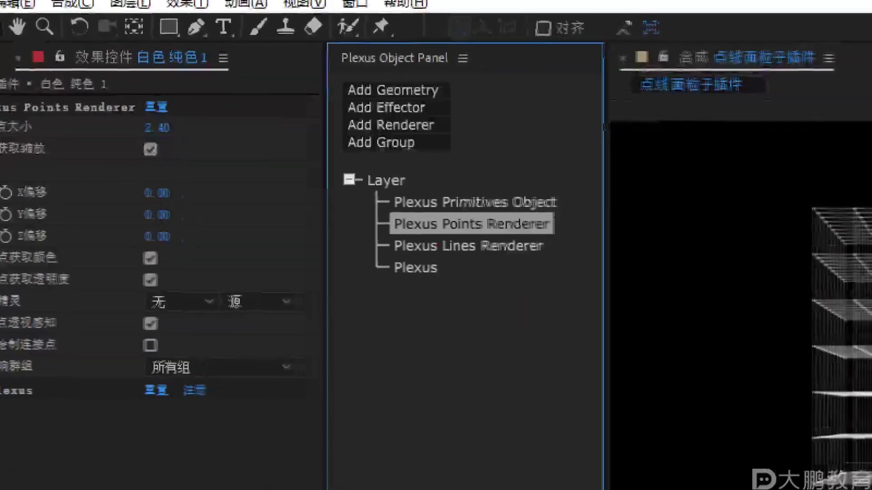
mouse_move(459, 219)
mouse_down()
mouse_move(492, 229)
mouse_move(475, 224)
mouse_up()
drag(461, 230, 110, 217)
drag(161, 192, 149, 239)
key(Escape)
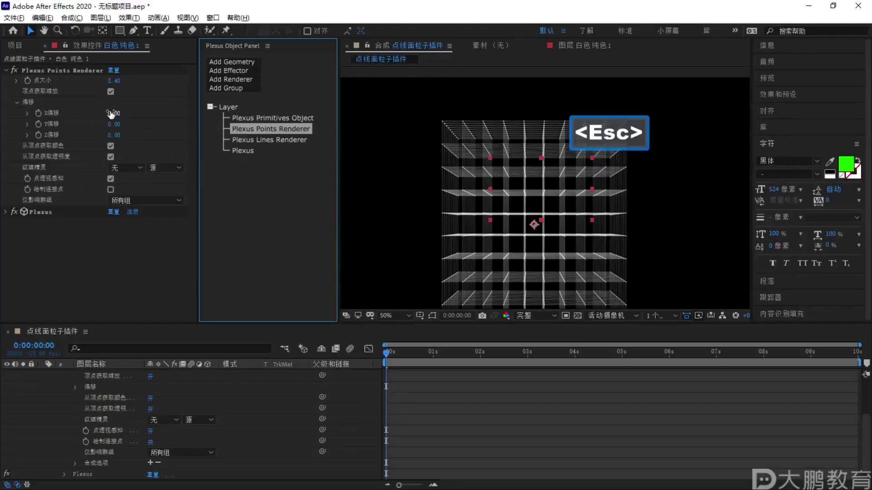
drag(111, 113, 4, 114)
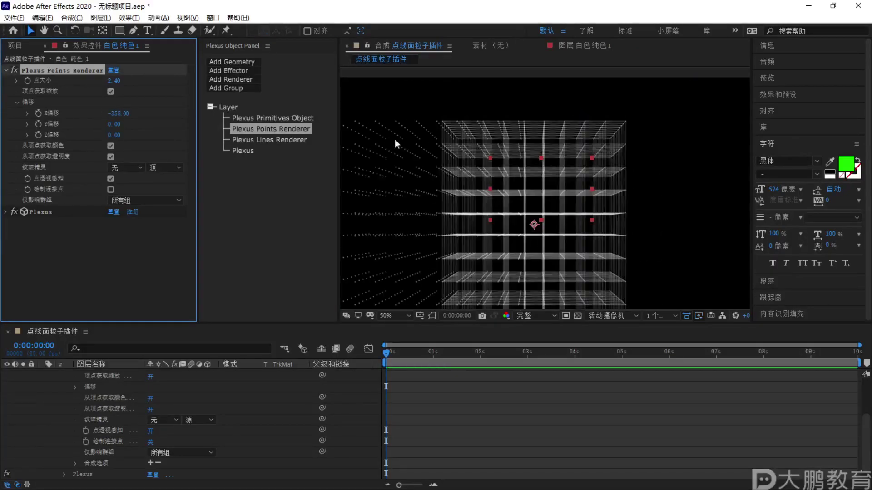
key(F1)
mouse_move(366, 139)
mouse_down()
mouse_move(390, 124)
mouse_move(361, 132)
mouse_move(367, 141)
mouse_up()
key(Escape)
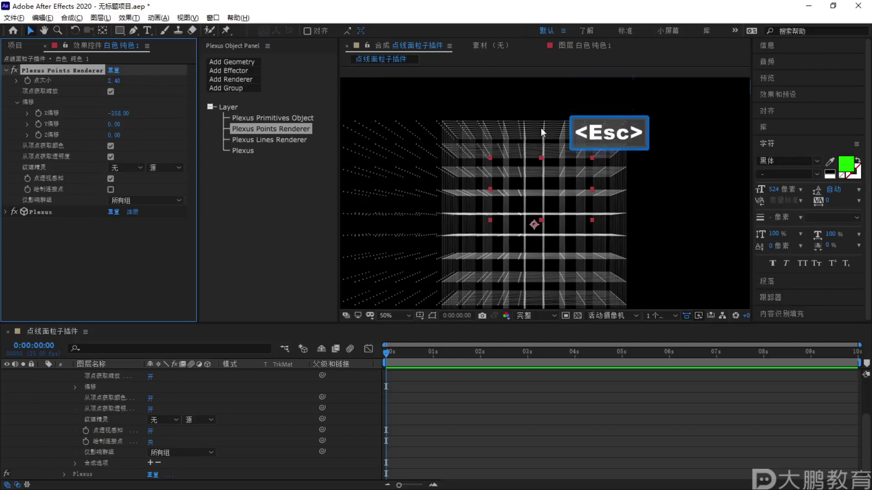
click(542, 131)
key(F1)
drag(582, 127, 625, 132)
key(Escape)
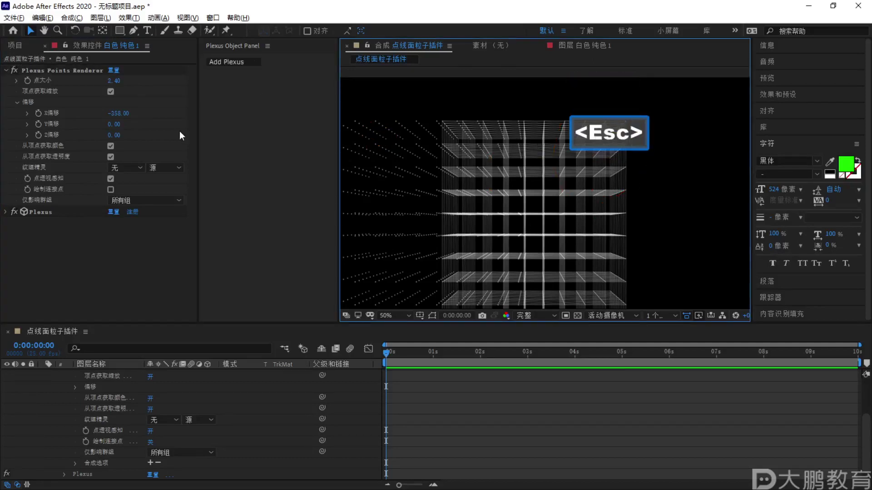
key(ctrl+z)
scroll(125, 379, up, 3)
click(110, 373)
click(271, 137)
key(Delete)
key(F2)
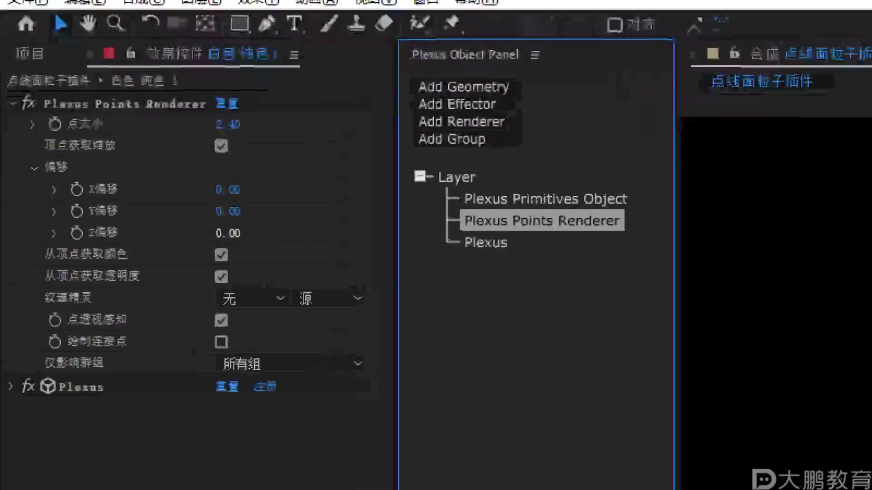
mouse_move(159, 155)
mouse_down()
mouse_move(66, 158)
mouse_move(54, 215)
mouse_move(176, 169)
mouse_up()
key(Escape)
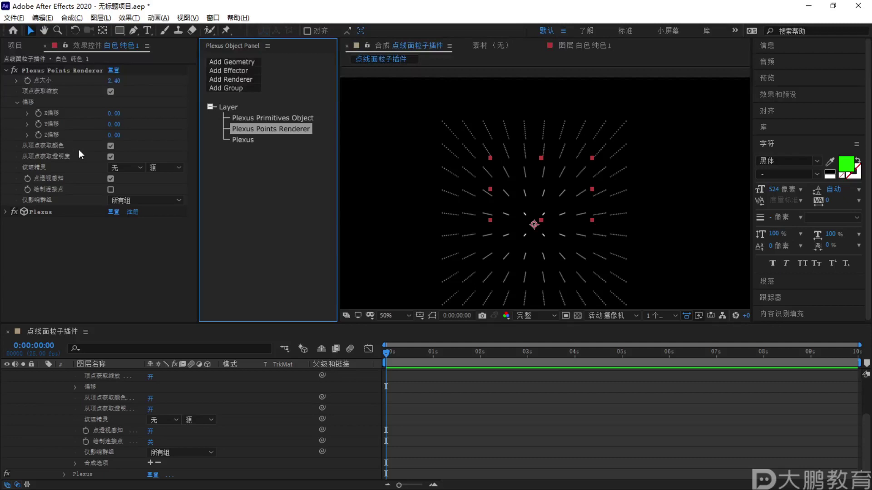
Check the 纹理精灵 dropdown choices and leave the texture sprite on 无
key(F2)
mouse_move(37, 146)
mouse_down()
mouse_move(180, 142)
mouse_move(66, 136)
mouse_up()
key(Escape)
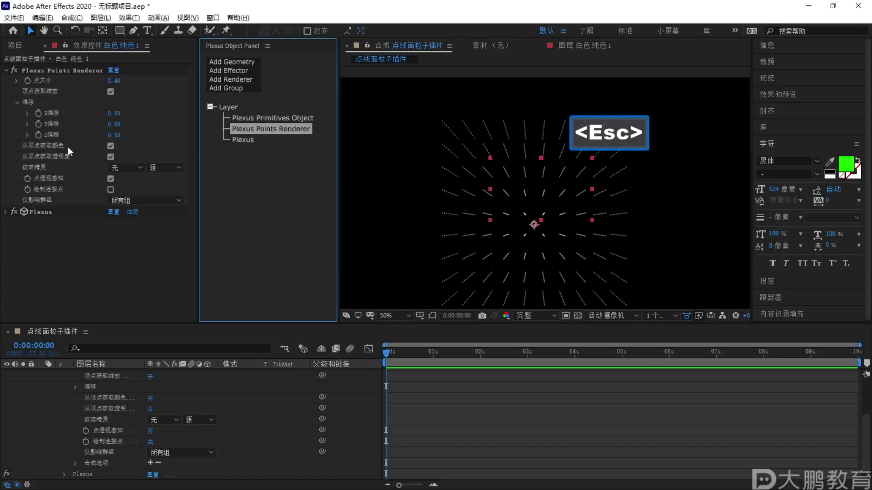
click(227, 264)
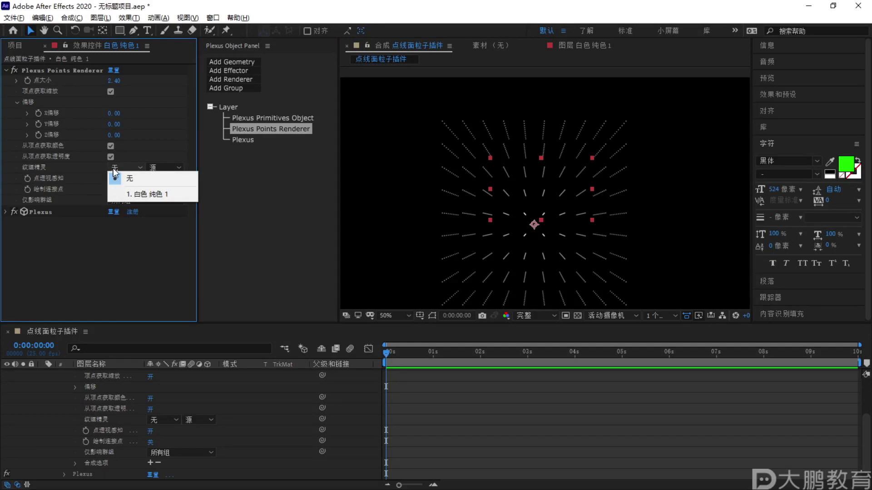
click(117, 178)
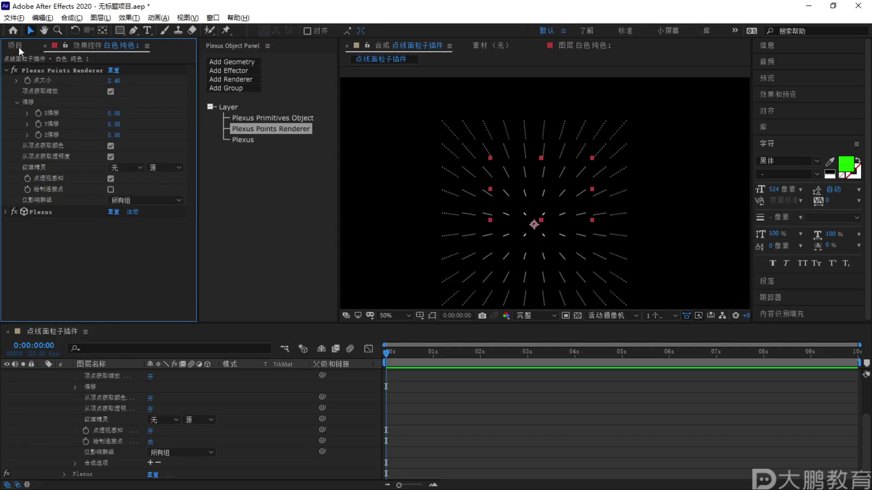
Show the Project panel listing xiang.obj and the comps, and collapse layer 1's properties
click(265, 128)
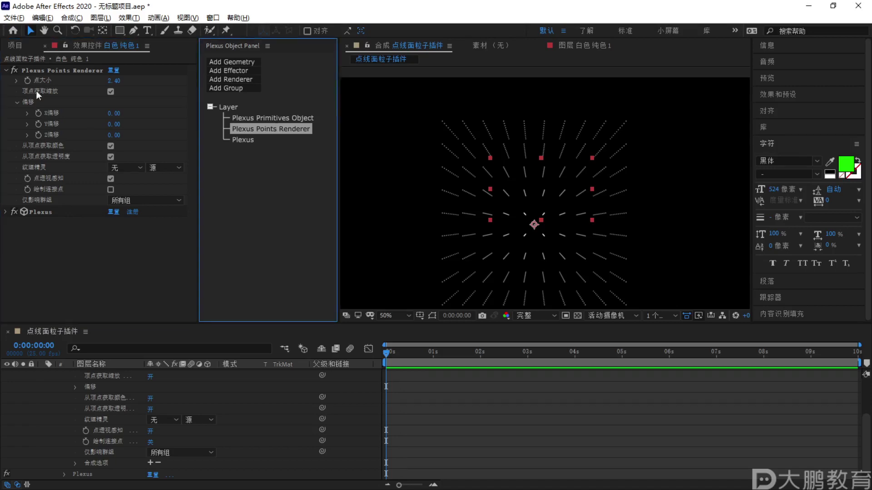
click(19, 49)
scroll(55, 407, up, 3)
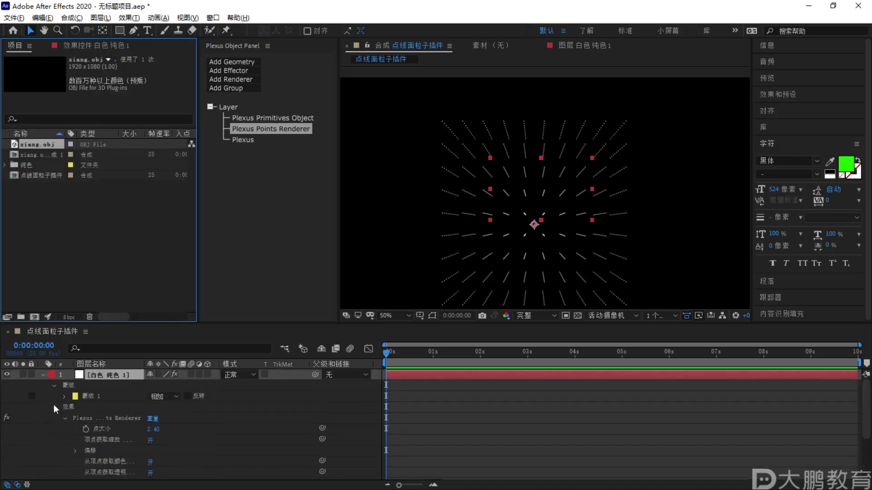
click(41, 375)
Tidy the timeline so only 白色 纯色 1's row shows, its properties folded away
key(F2)
key(Escape)
key(F1)
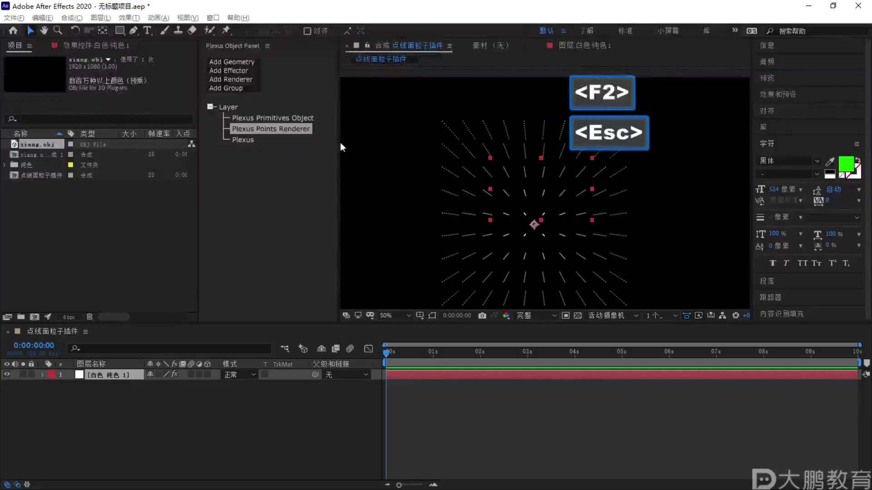
mouse_move(354, 96)
mouse_down()
mouse_move(275, 157)
mouse_move(284, 428)
mouse_move(373, 413)
mouse_up()
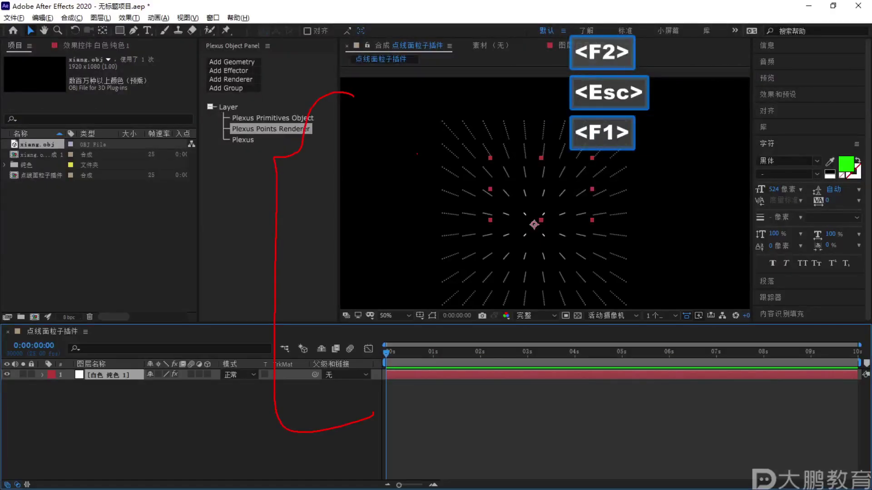
drag(389, 112, 392, 107)
drag(366, 328, 367, 354)
drag(398, 332, 390, 376)
drag(321, 335, 392, 381)
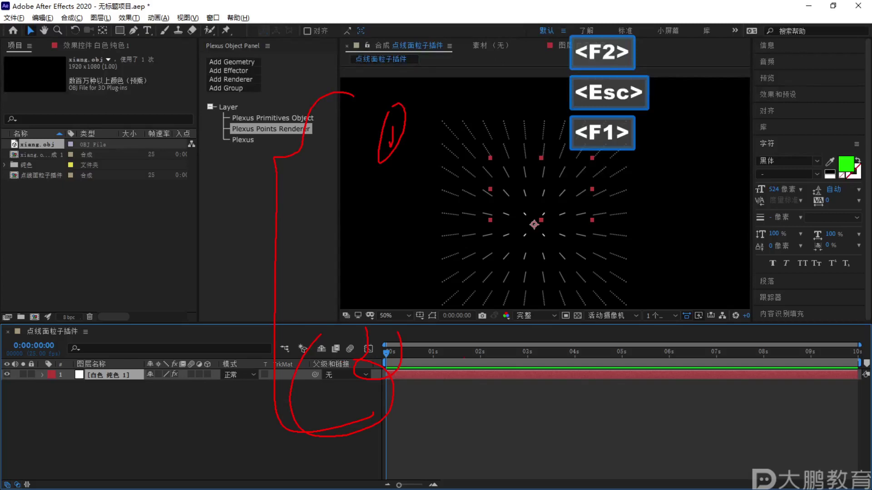
key(Escape)
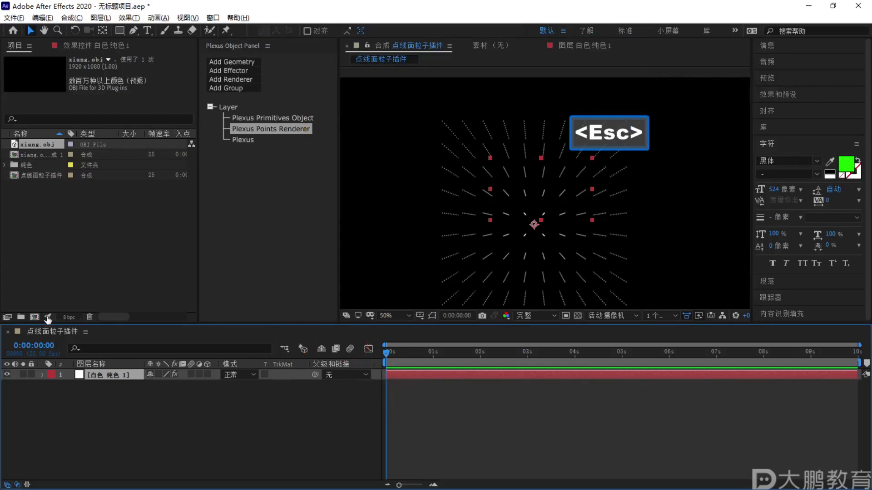
Create a new 100×100 composition named 精灵
click(36, 318)
click(340, 183)
text(100)
key(Tab)
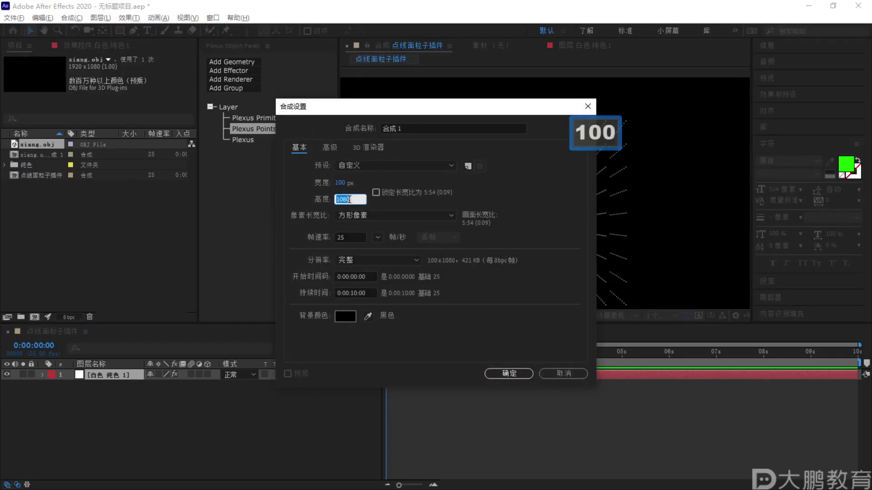
text(100)
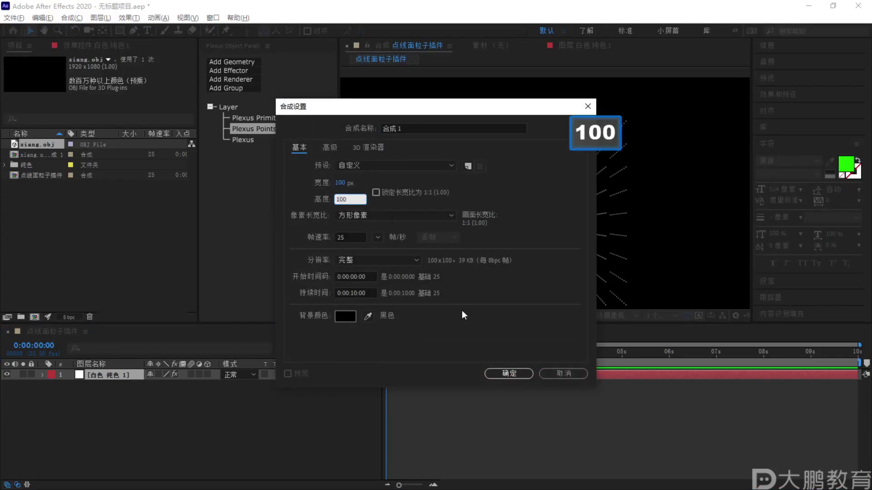
click(439, 128)
key(BackSpace)
key(BackSpace)
key(BackSpace)
key(BackSpace)
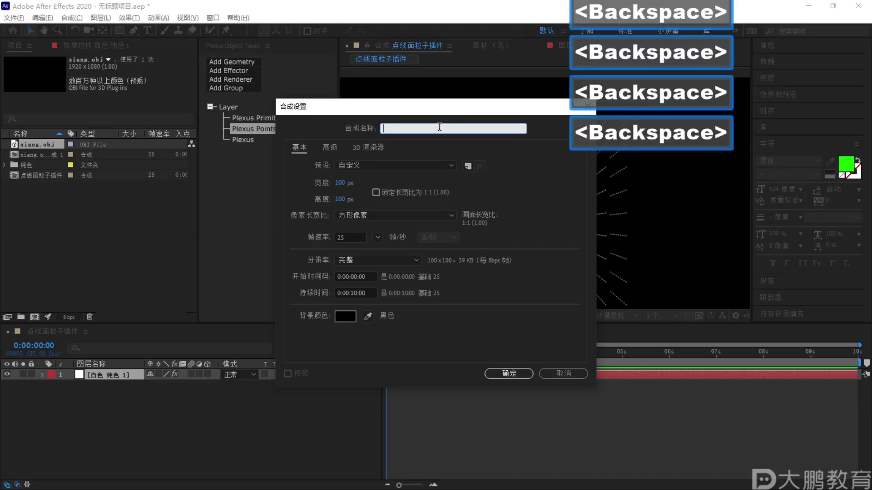
text(jingli)
key(BackSpace)
key(BackSpace)
key(BackSpace)
key(BackSpace)
key(BackSpace)
key(BackSpace)
text(jingling)
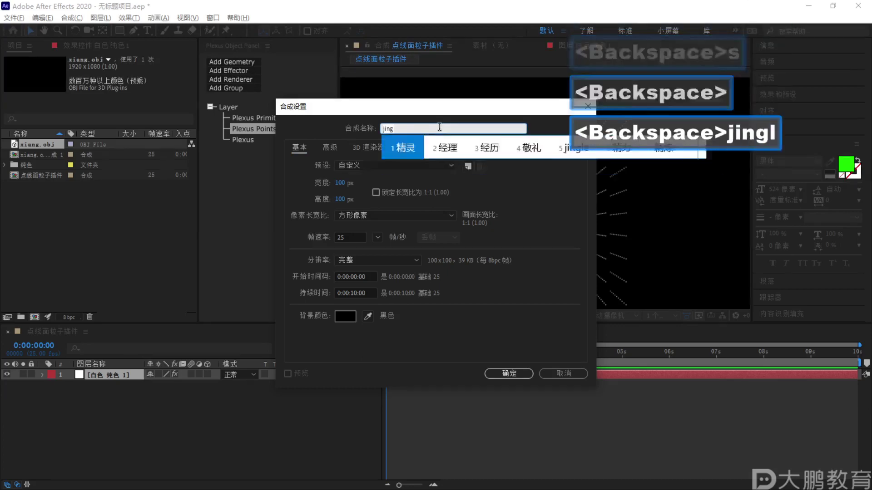
key(space)
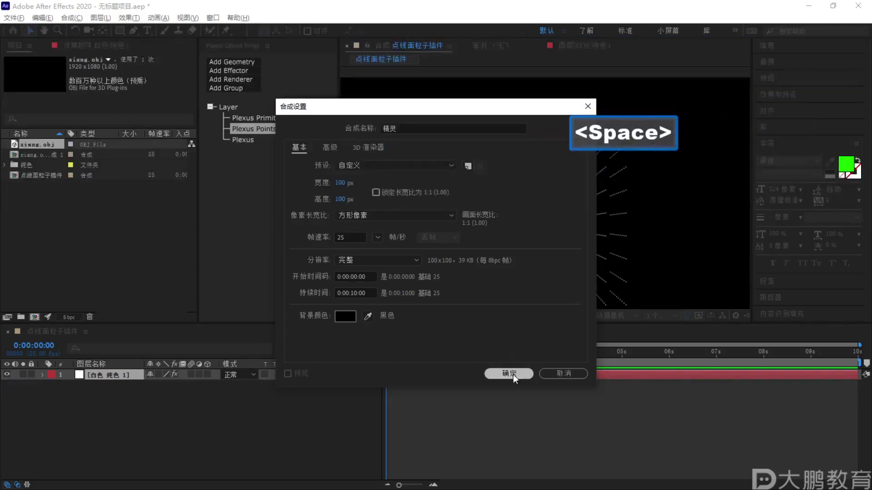
click(509, 374)
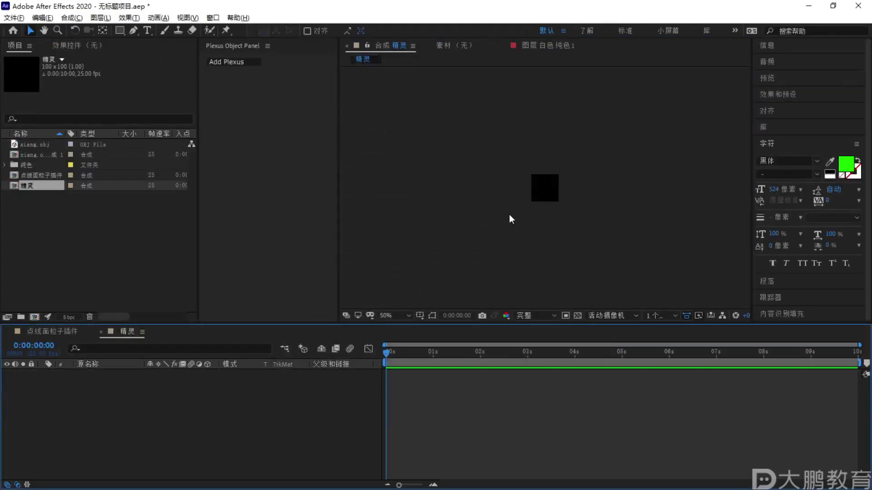
Centre the small 精灵 composition in the viewer
scroll(570, 196, up, 1)
drag(567, 174, 565, 158)
key(F1)
mouse_move(97, 360)
mouse_down()
mouse_move(170, 466)
mouse_move(350, 422)
mouse_up()
drag(323, 397, 246, 453)
key(Escape)
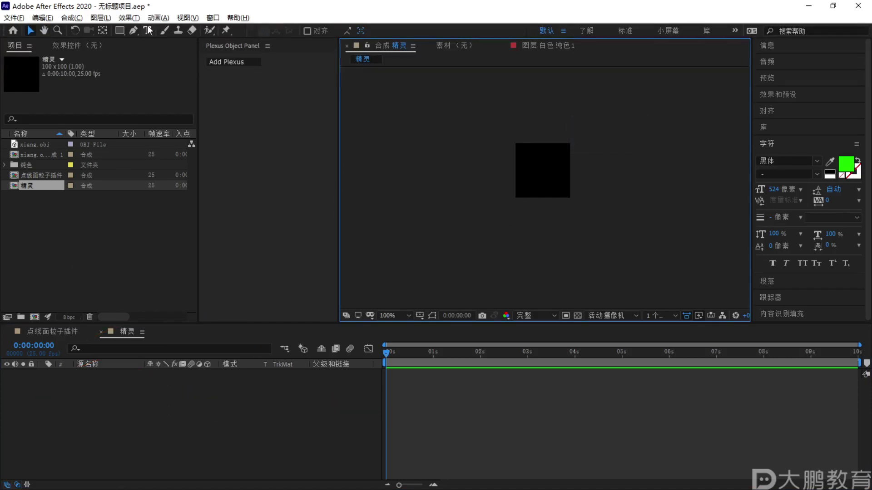
Change the 精灵 comp's duration in Composition Settings to 0:00:00:03
right_click(41, 187)
click(68, 196)
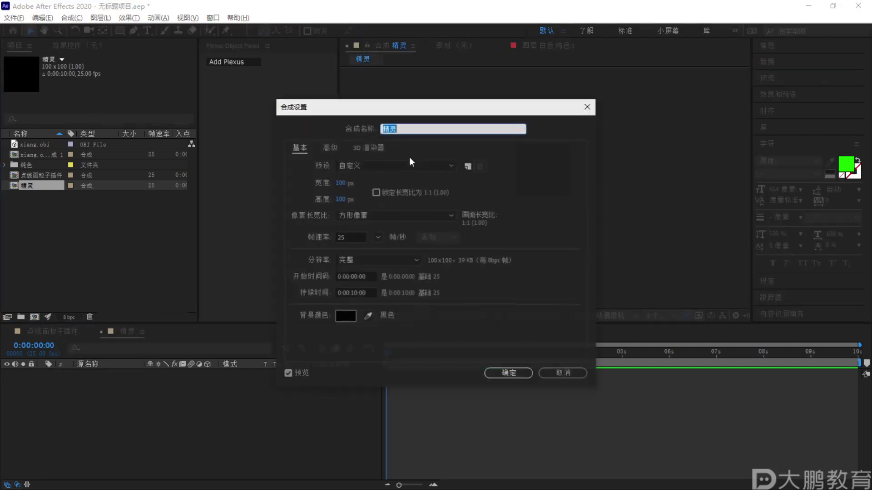
click(362, 293)
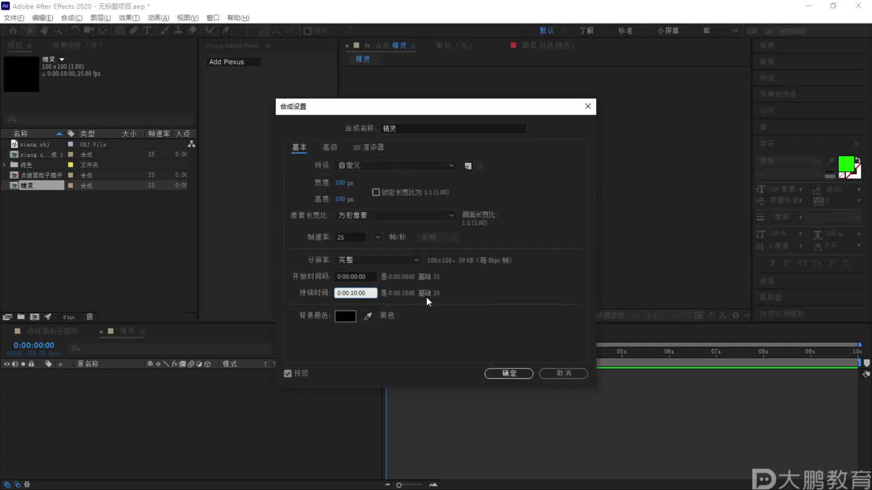
key(Left)
key(Left)
key(BackSpace)
key(BackSpace)
text(00)
key(Right)
key(Right)
key(Right)
key(BackSpace)
text(3)
key(Return)
key(alt)
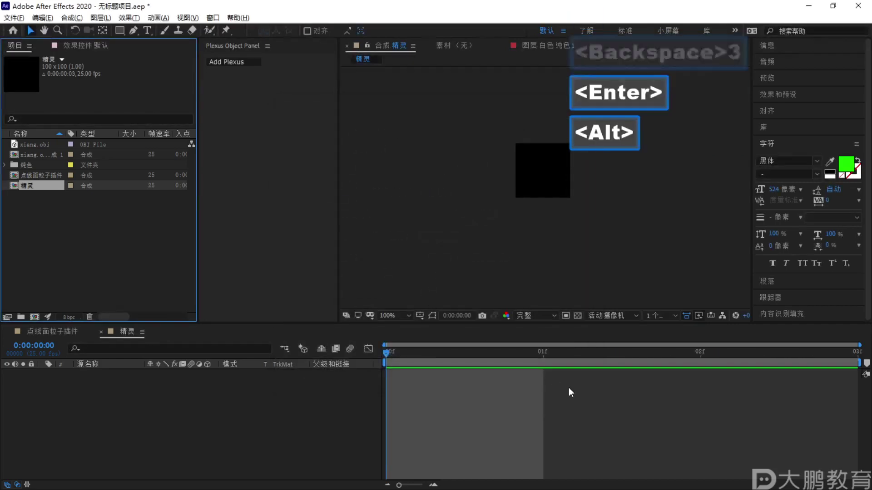
Create a text layer 'A' and centre its anchor point and position in the comp
click(149, 32)
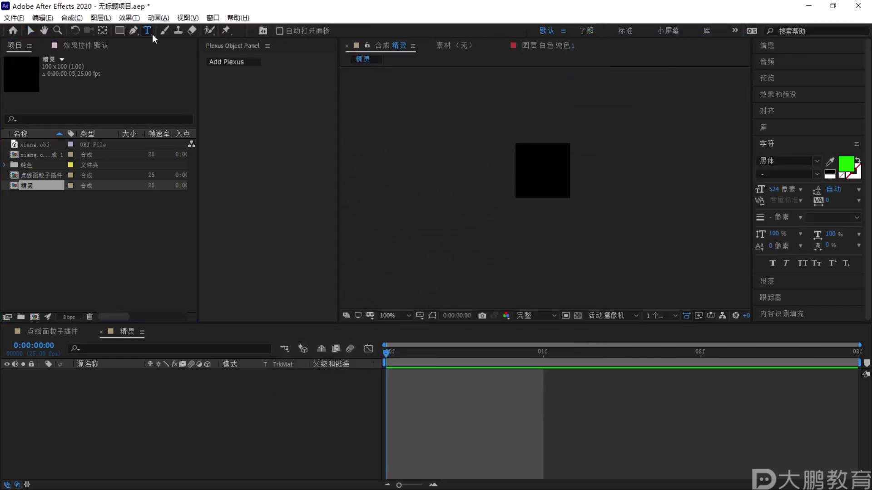
click(545, 156)
key(Caps_Lock)
text(A)
key(Caps_Lock)
click(110, 373)
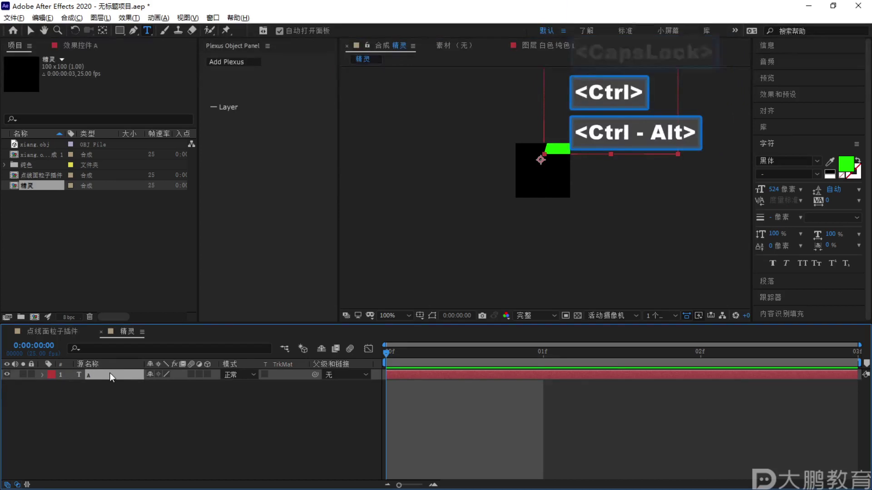
key(ctrl+alt+Home)
key(ctrl+Home)
Resize letter A's font, re-centring its anchor point and layer after each change
drag(778, 189, 643, 249)
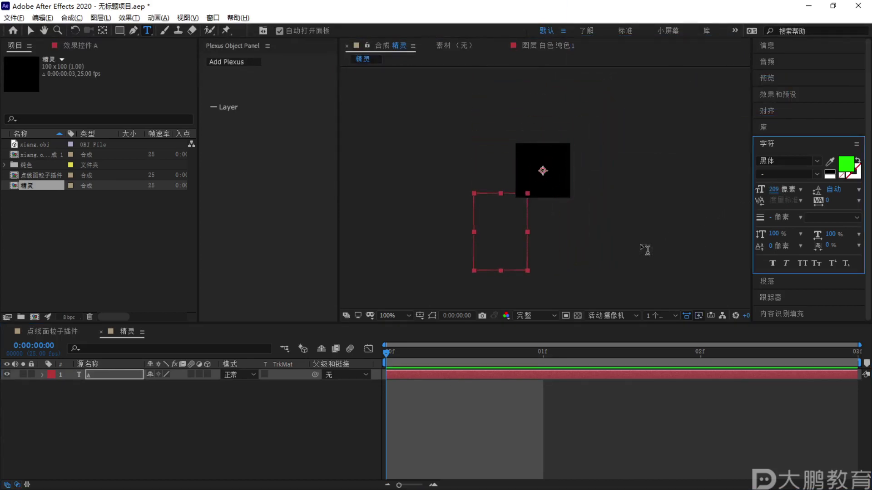
key(ctrl+alt+Home)
key(ctrl+Home)
drag(774, 189, 697, 210)
key(ctrl+alt+Home)
key(ctrl+Home)
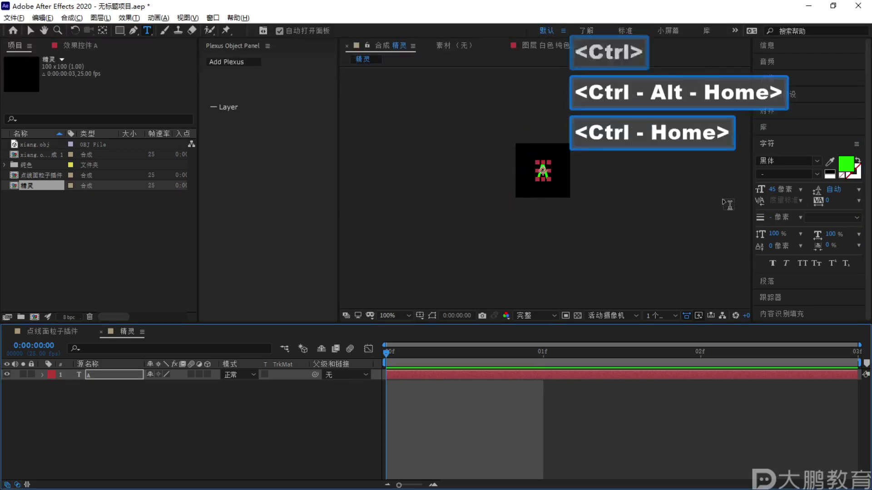
drag(773, 190, 793, 186)
key(ctrl+alt+Home)
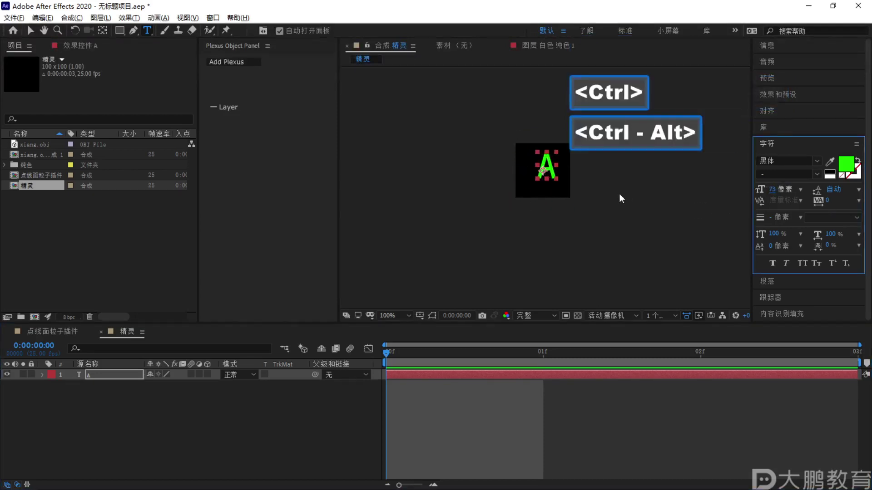
key(ctrl+Home)
Duplicate the layer into letters B and C, then trim all three layers to one frame
key(ctrl+d)
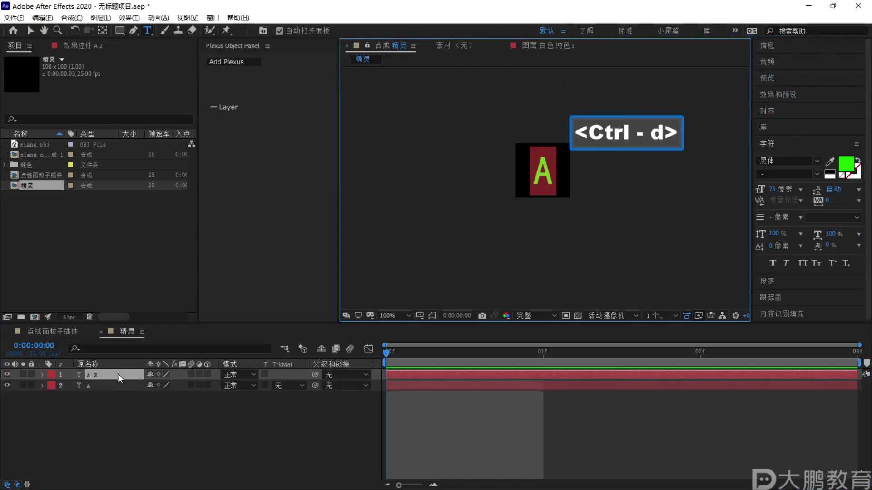
key(Caps_Lock)
text(B)
click(133, 417)
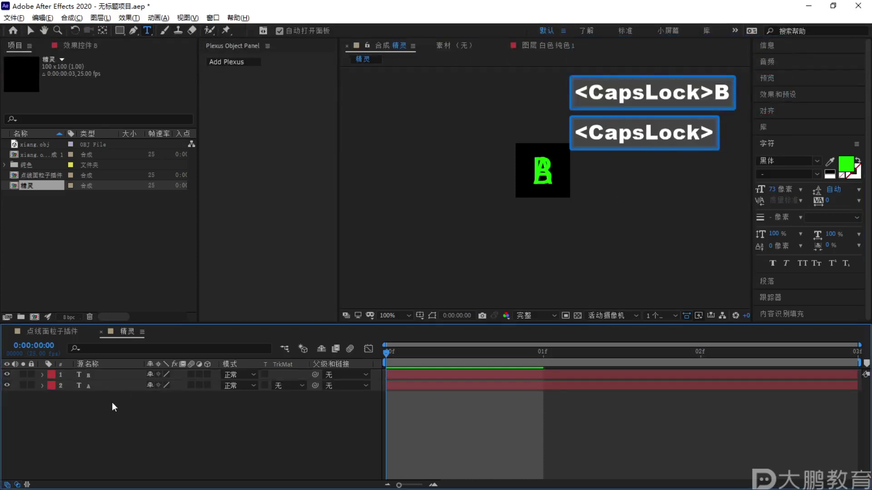
click(102, 374)
key(ctrl+d)
text(C)
key(Caps_Lock)
click(110, 417)
drag(140, 423, 68, 374)
drag(856, 375, 542, 376)
Sequence the C, B and A layers one frame apart with Sequence Layers, then scrub to verify
right_click(124, 387)
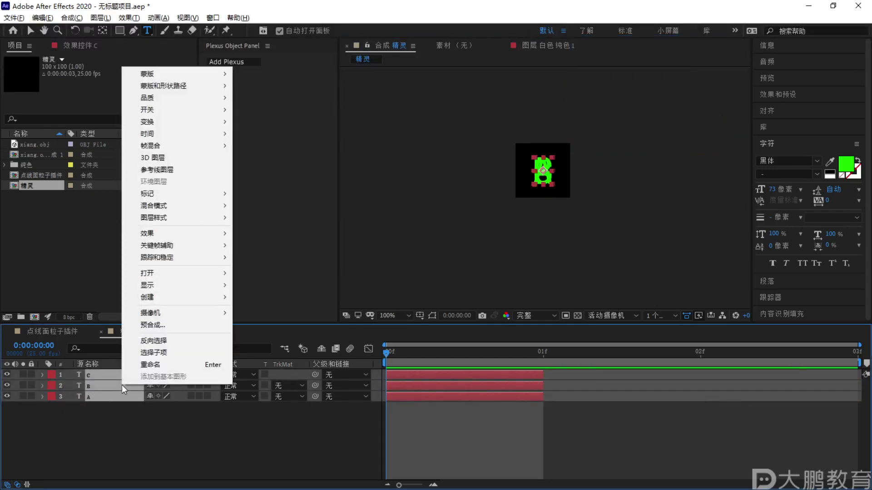
mouse_move(215, 247)
click(264, 293)
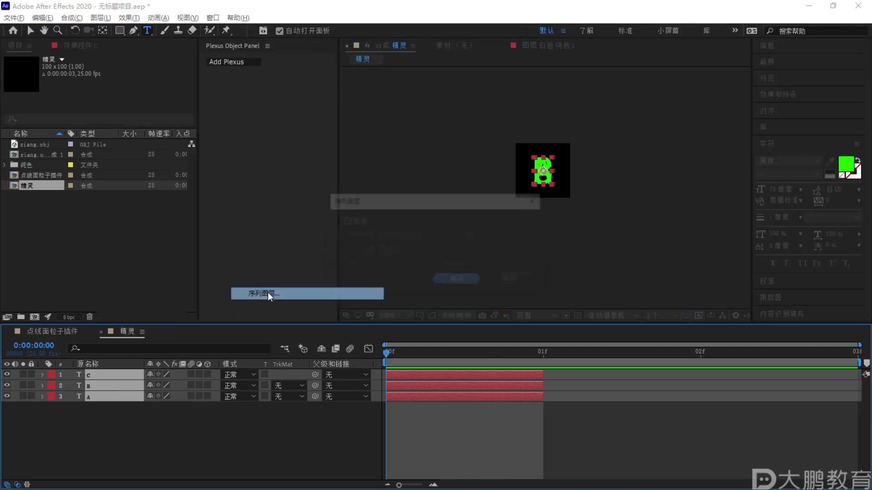
click(457, 279)
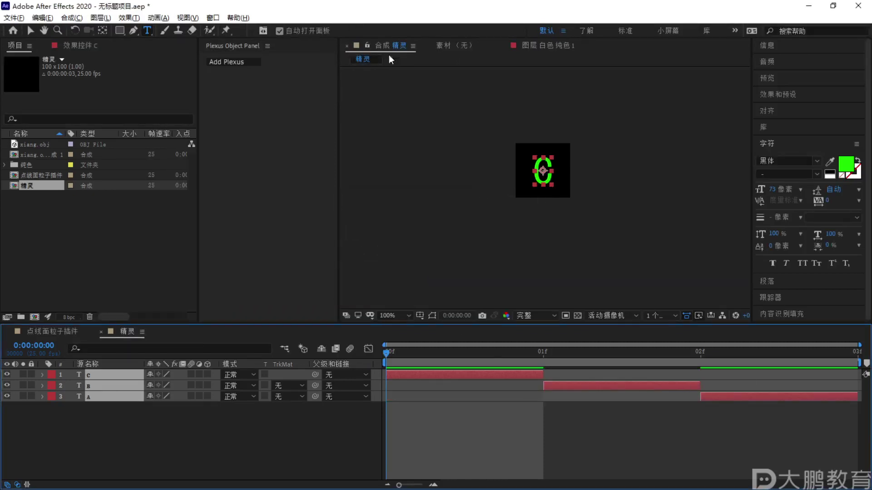
click(615, 364)
drag(614, 359, 737, 365)
Drop 精灵 into 点线面粒子插件 and set the Points Renderer's 纹理精灵 to 1. 精灵
click(50, 331)
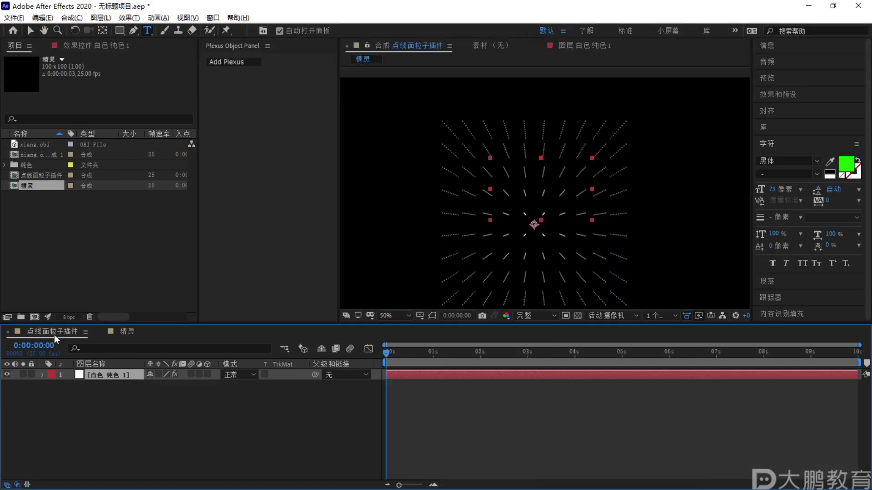
drag(42, 186, 105, 378)
click(105, 386)
click(96, 45)
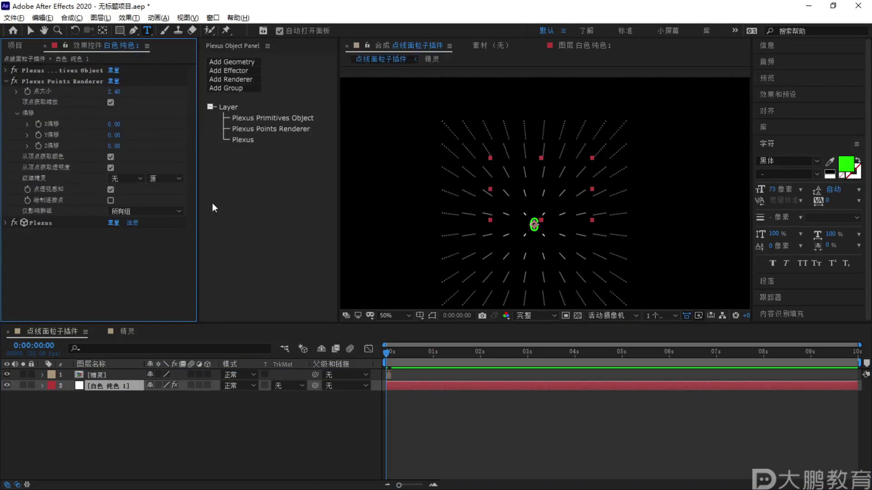
key(Escape)
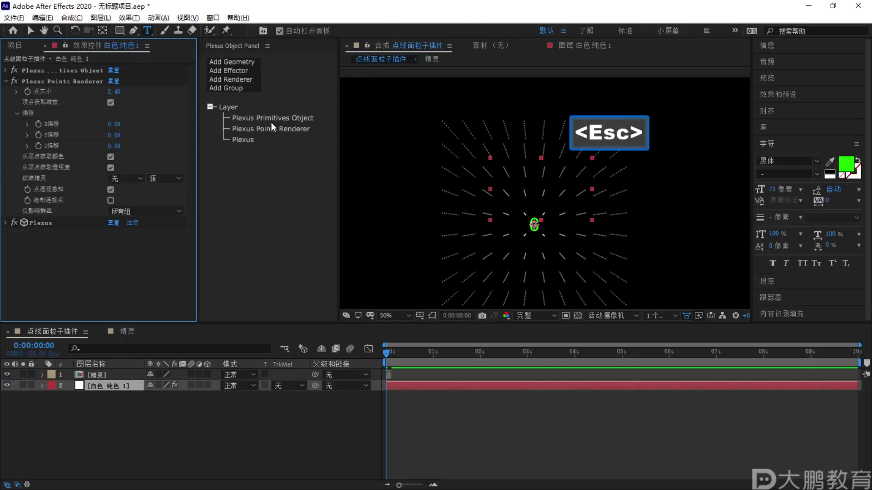
click(269, 129)
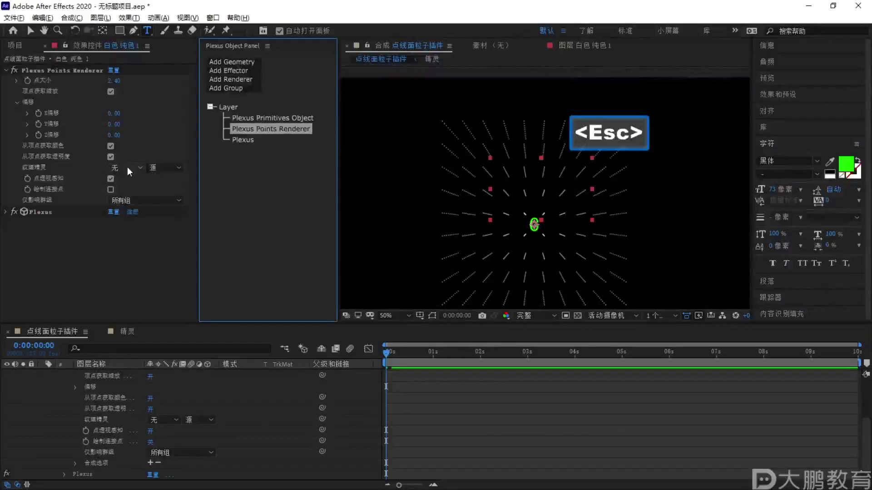
click(127, 167)
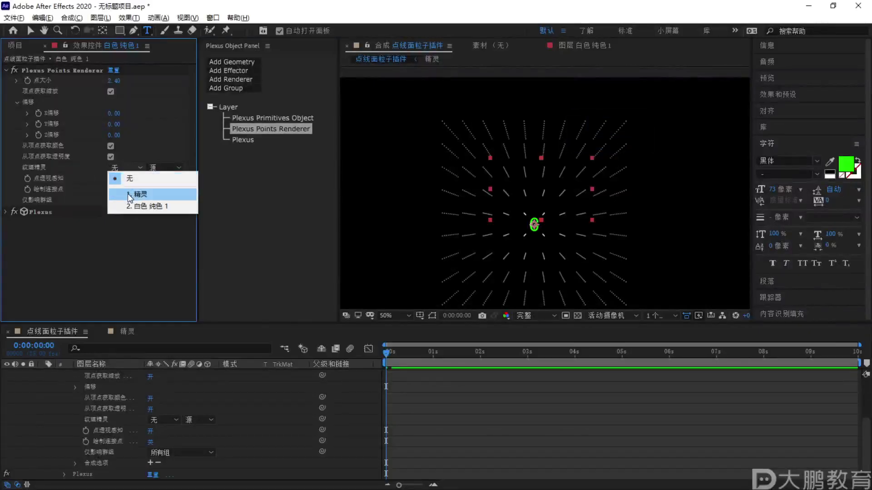
click(128, 194)
Collapse the solid layer's properties and hide the 精灵 layer
scroll(59, 429, up, 3)
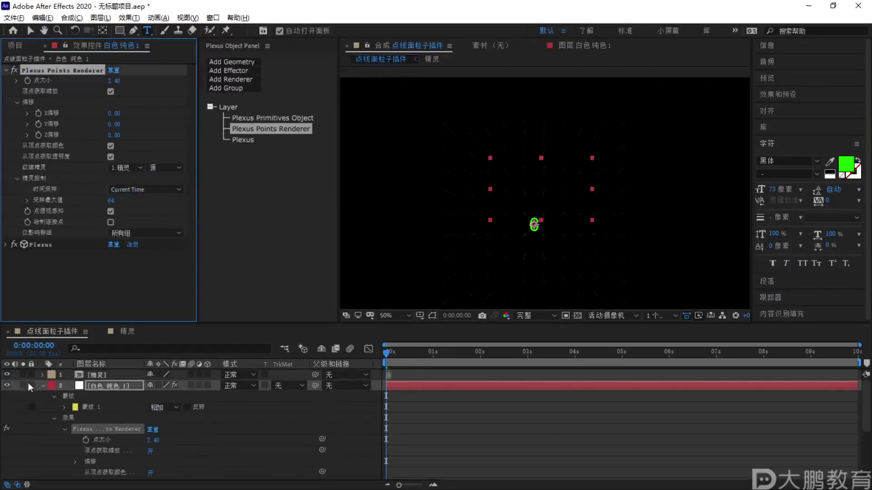
click(46, 386)
click(41, 386)
click(7, 375)
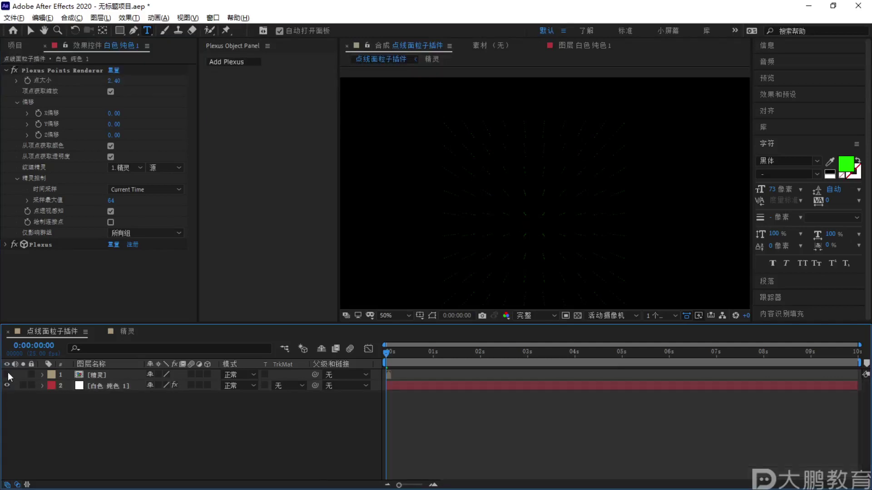
Scrub the Points Renderer's point size up to 28.30 so green letter sprites fill the cube
click(121, 384)
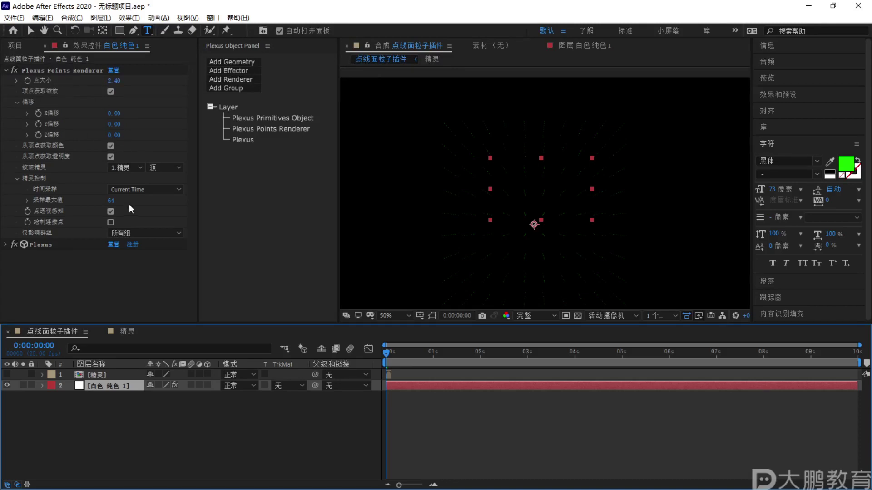
click(251, 130)
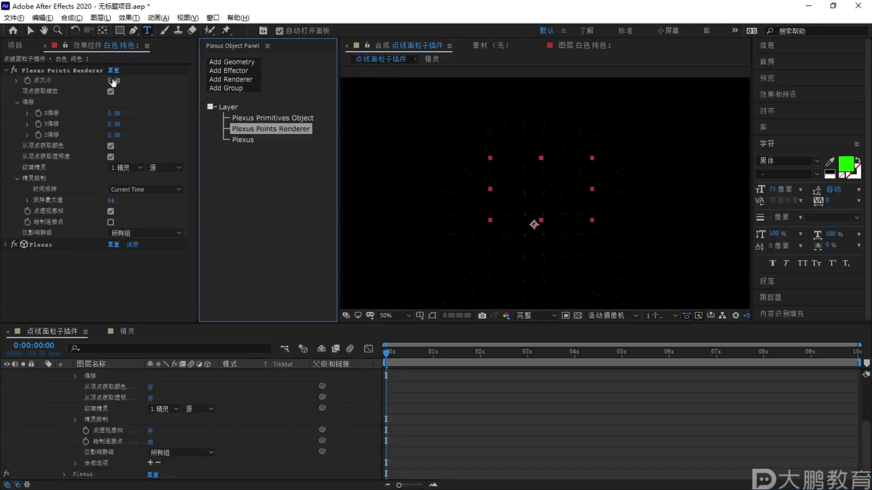
drag(119, 82, 137, 82)
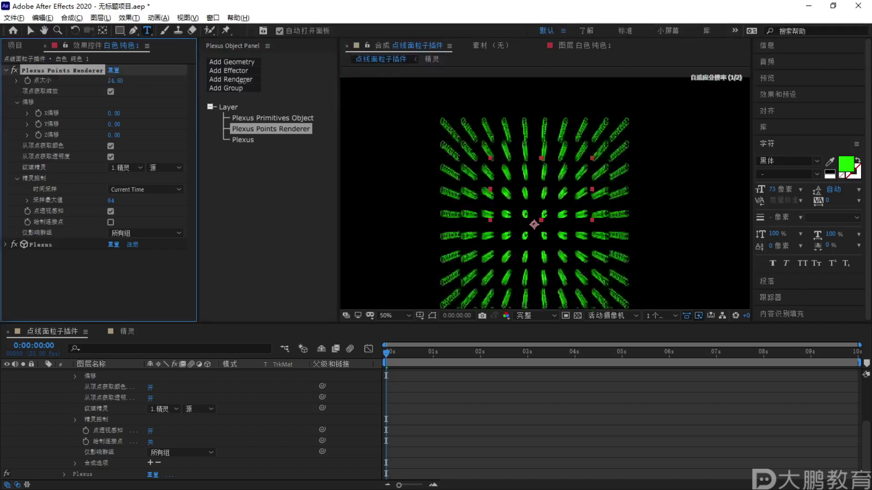
key(F2)
drag(396, 212, 423, 170)
key(Escape)
click(268, 116)
click(269, 129)
key(F2)
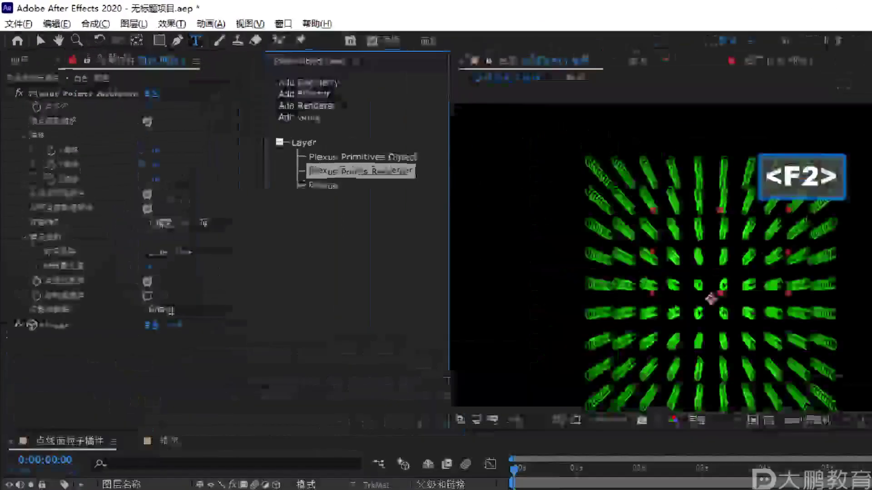
key(Escape)
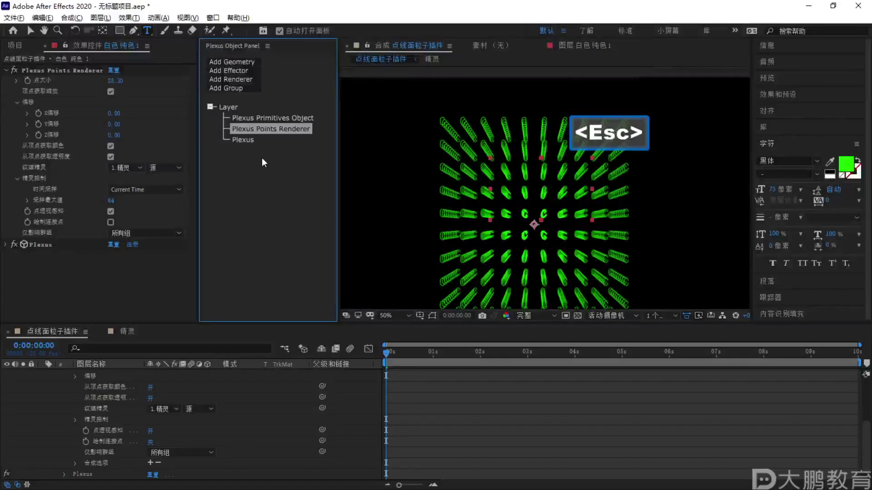
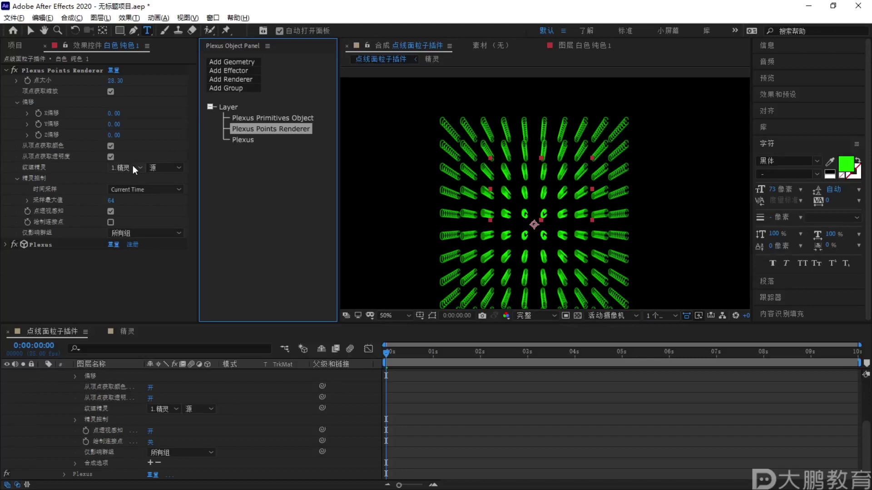
Check the Points Renderer's 时间采样 options, leaving sampling at Current Time for now
click(144, 187)
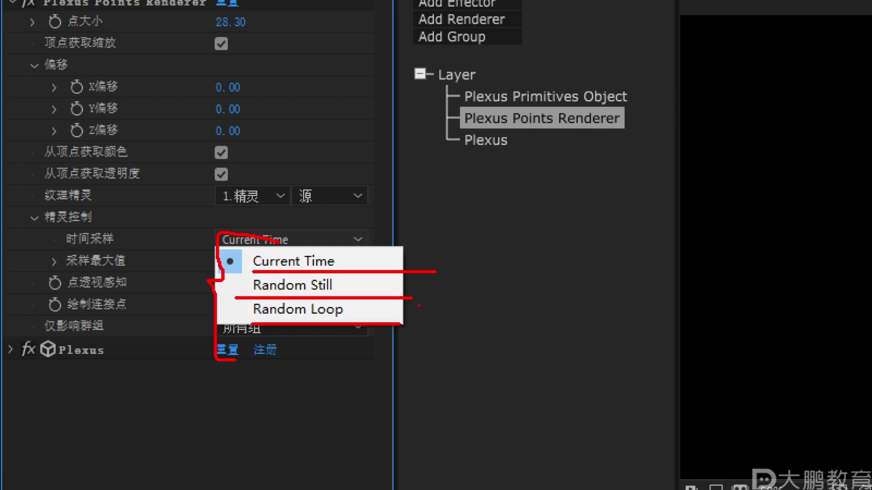
key(Escape)
click(150, 190)
click(155, 201)
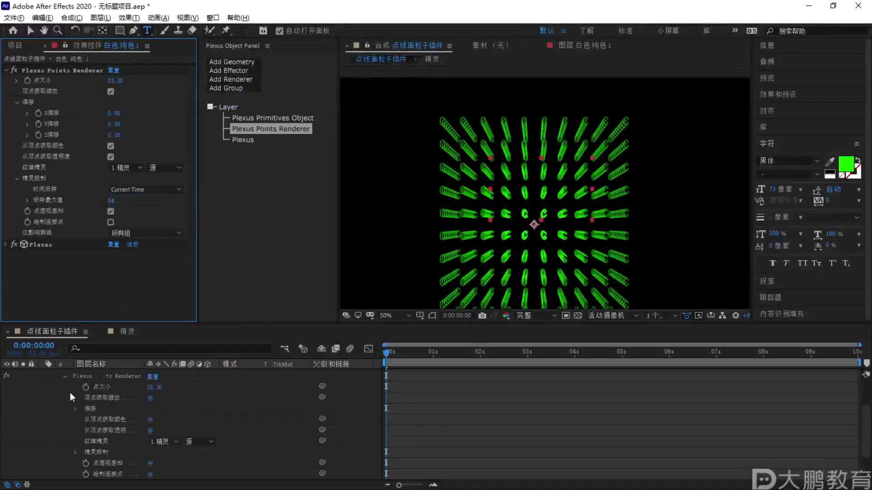
Step back and forth through the comp's first frames to preview the sprites
scroll(71, 388, up, 3)
drag(395, 352, 368, 356)
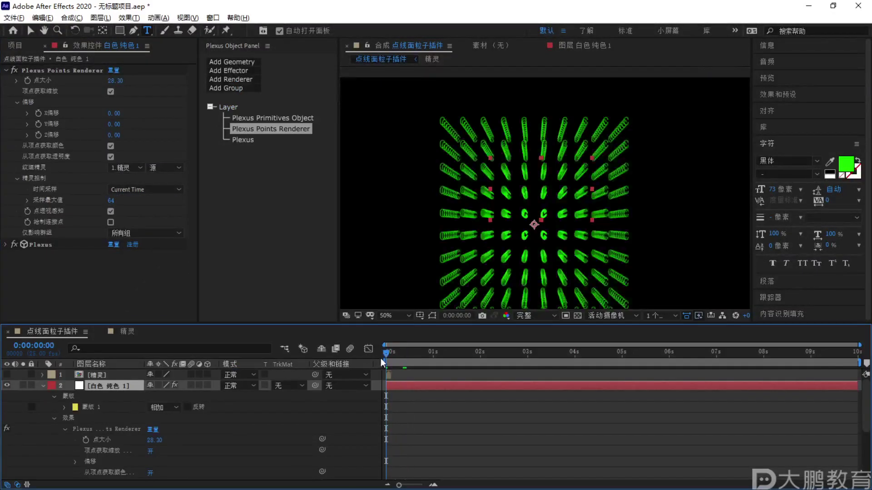
scroll(405, 384, up, 5)
drag(462, 481, 447, 481)
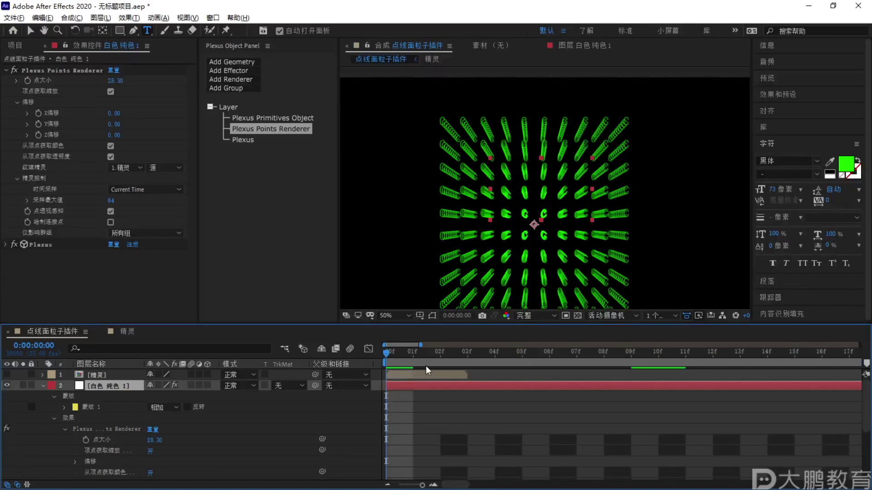
key(Page_Down)
key(Page_Up)
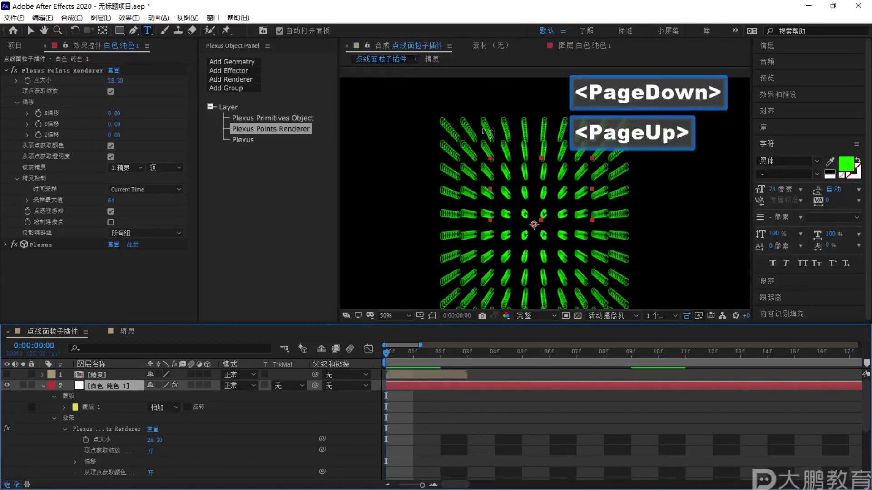
key(Page_Down)
key(Page_Down)
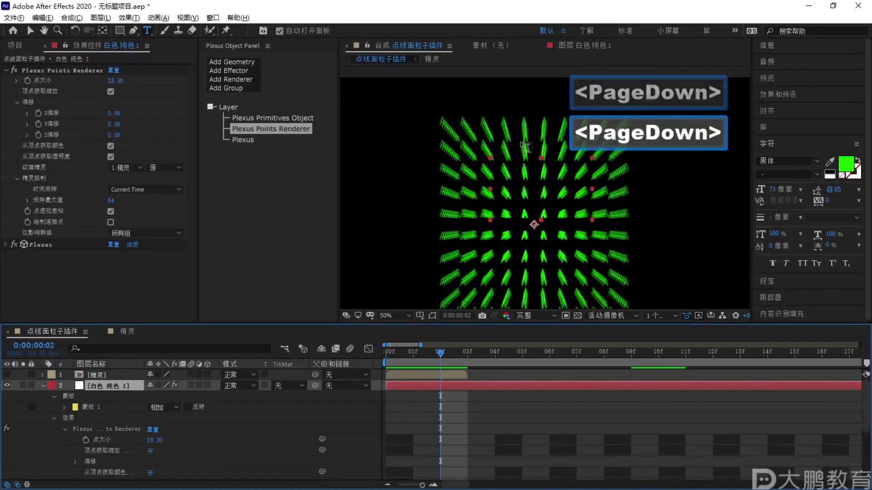
key(Page_Up)
key(Page_Up)
key(Page_Up)
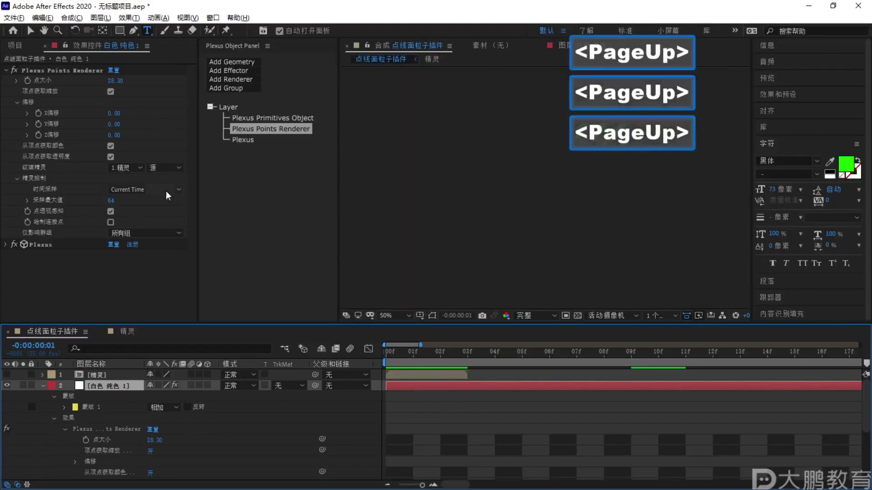
View frame 1 (letter B) inside the 精灵 precomp, then return to 点线面粒子插件
double_click(397, 372)
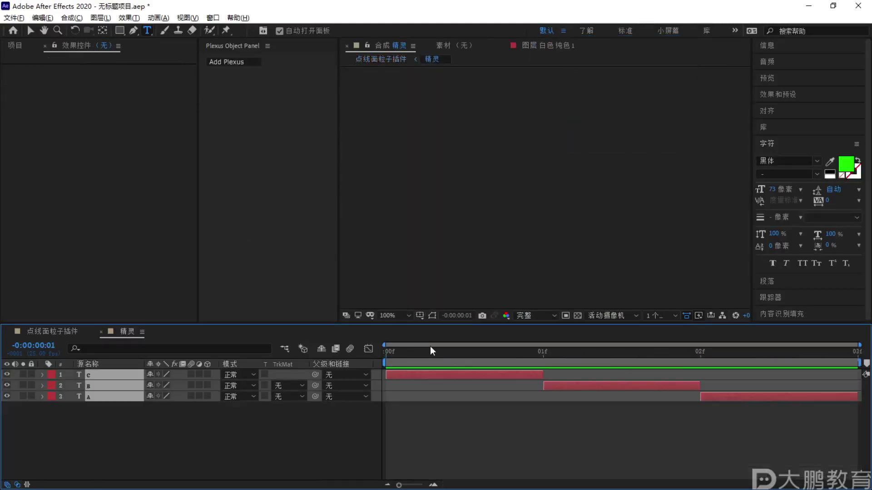
click(479, 352)
click(367, 60)
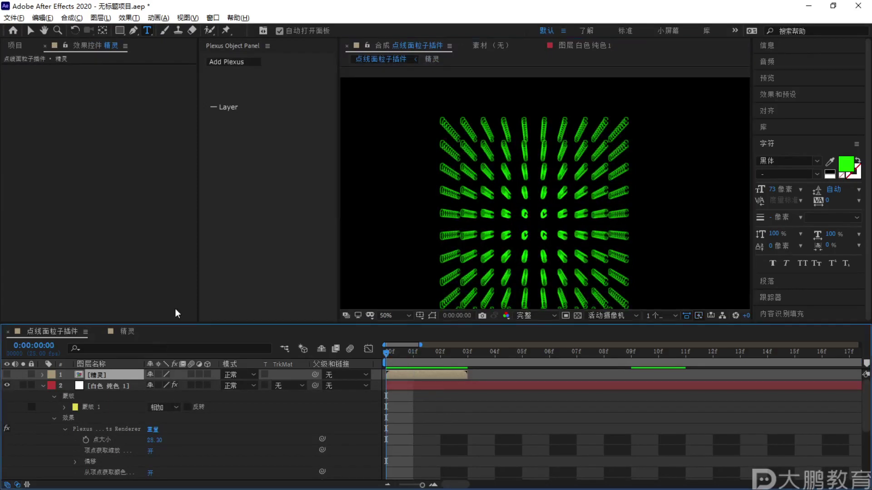
key(F1)
drag(279, 131, 294, 146)
mouse_move(308, 118)
mouse_down()
mouse_move(340, 150)
mouse_move(301, 167)
mouse_move(310, 188)
mouse_move(349, 187)
mouse_up()
key(Escape)
Switch layer 2's Points Renderer 时间采样 to Random Still and collapse its properties
click(43, 385)
click(105, 387)
click(131, 200)
click(168, 221)
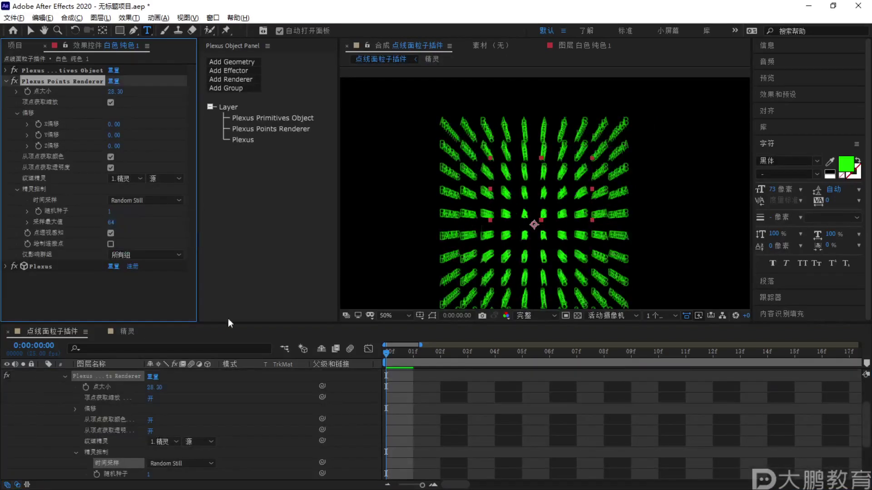
scroll(49, 380, up, 3)
click(42, 386)
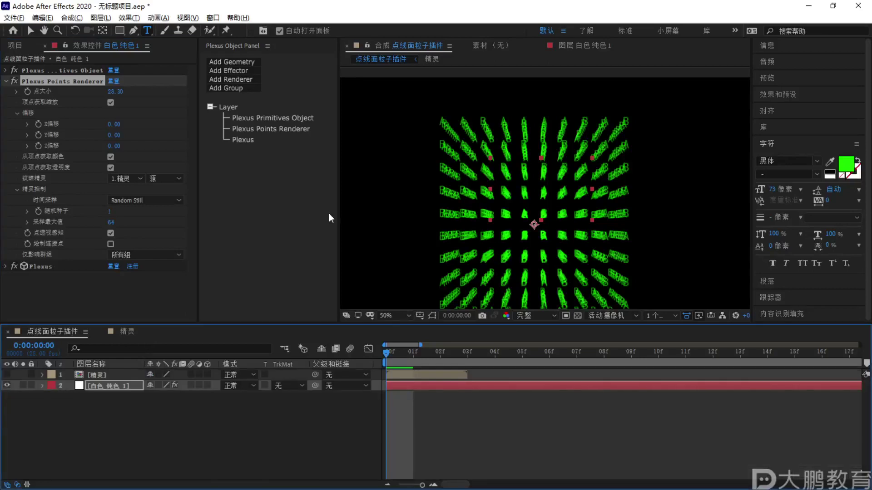
click(261, 128)
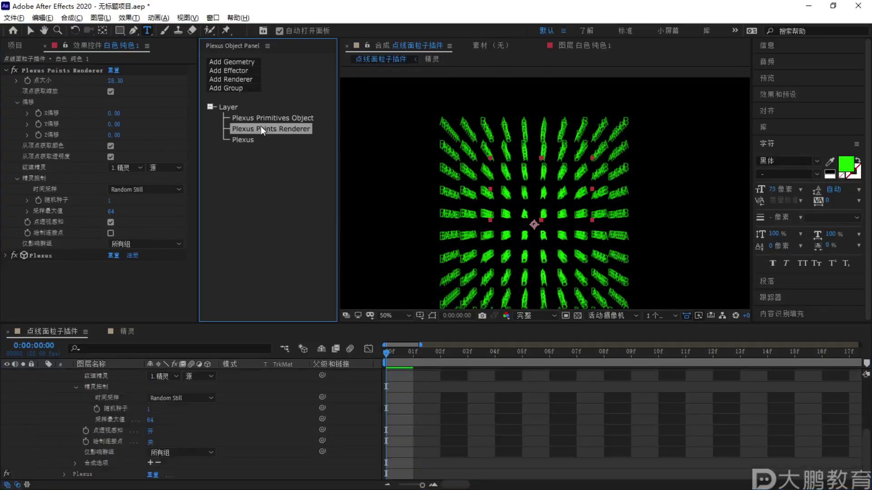
click(239, 117)
Set the Plexus Primitives Object's Z Points to 1
click(110, 103)
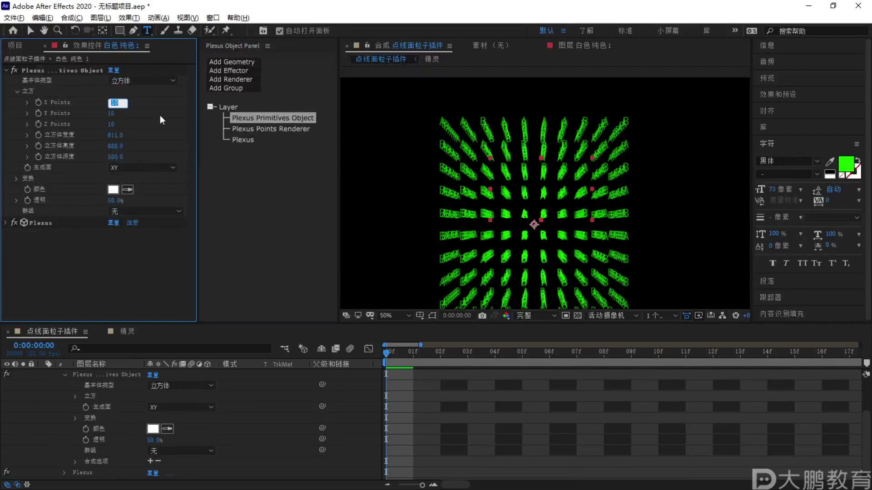
click(112, 124)
text(1)
key(Return)
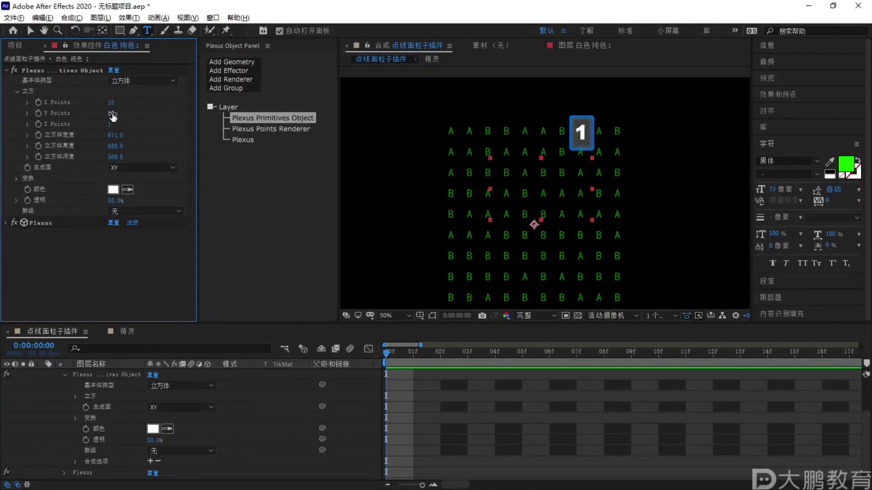
Confirm the Points Renderer's 时间采样 is still set to Random Still
scroll(557, 164, down, 1)
scroll(559, 169, up, 2)
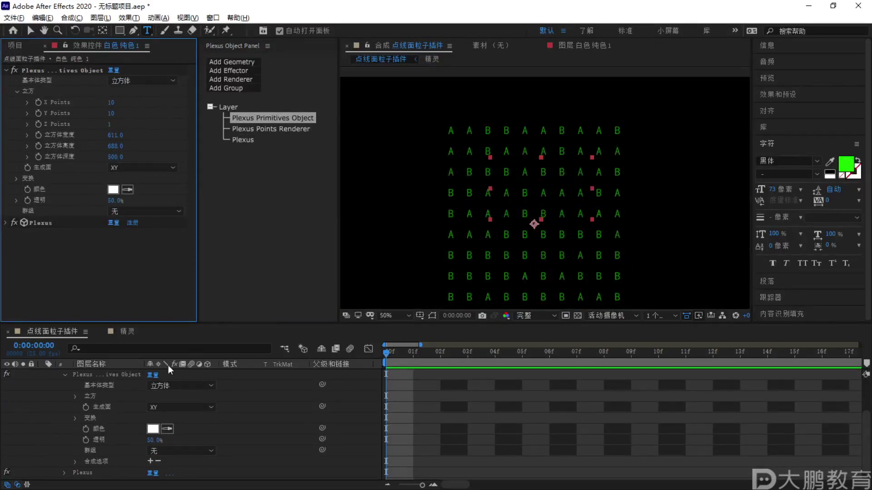
scroll(64, 402, up, 2)
click(44, 386)
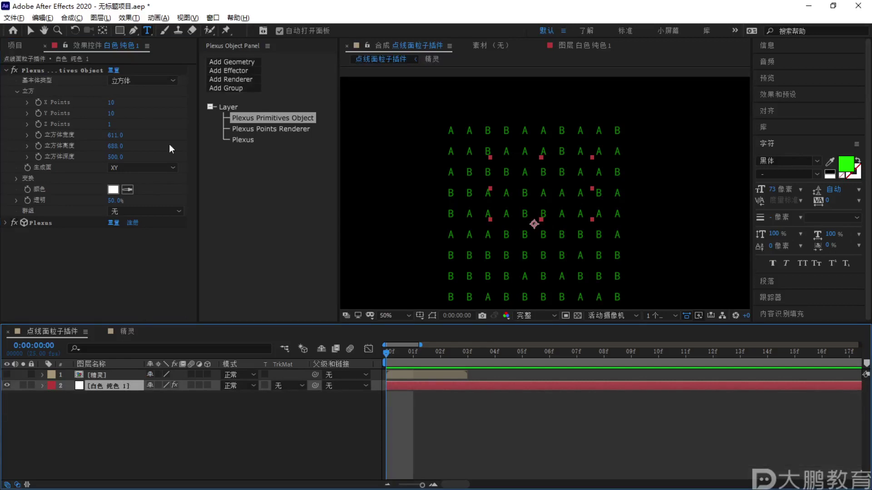
click(280, 131)
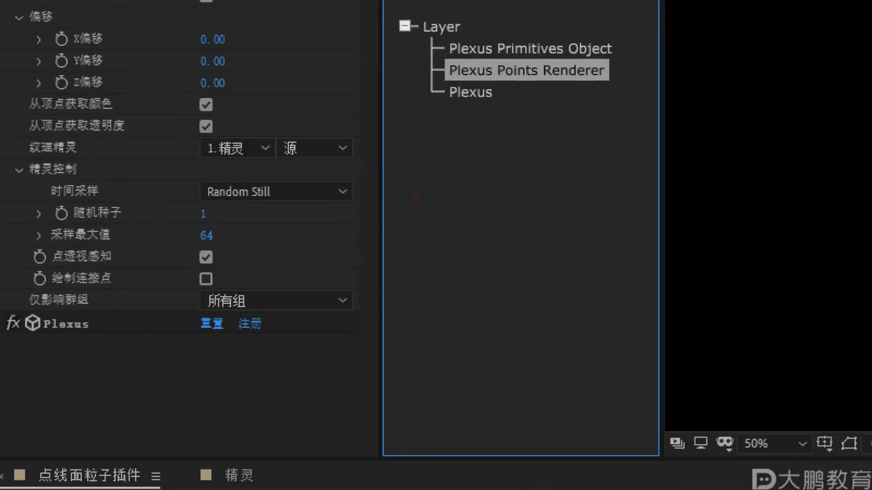
key(Escape)
key(F2)
click(147, 191)
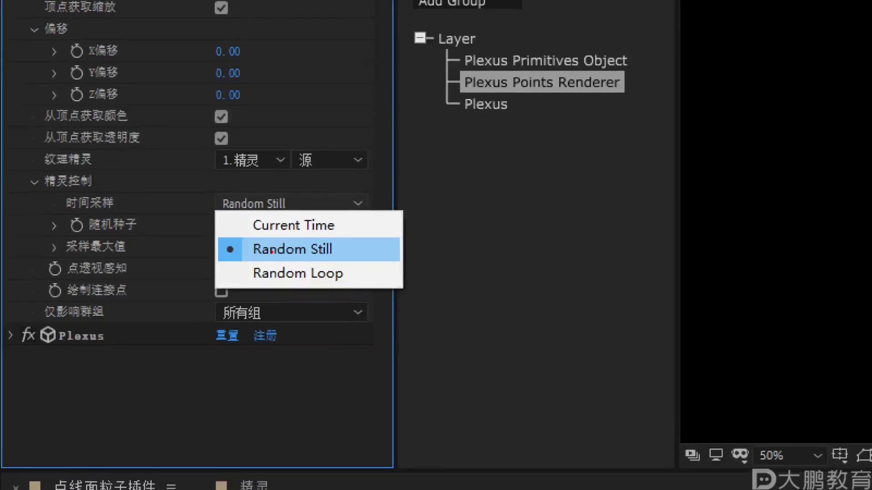
key(Escape)
click(139, 193)
click(142, 210)
Scrub the opening frames to preview the flat A/B sprite grid, then collapse layer 2
key(F1)
mouse_move(454, 113)
mouse_down()
mouse_move(481, 106)
mouse_move(452, 110)
mouse_move(464, 135)
mouse_up()
key(Escape)
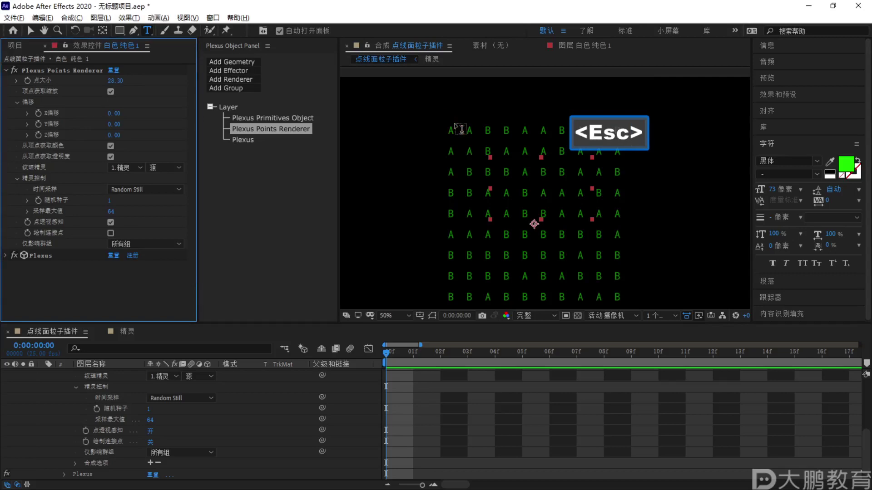
mouse_move(419, 354)
mouse_down()
mouse_move(785, 356)
mouse_move(415, 357)
mouse_up()
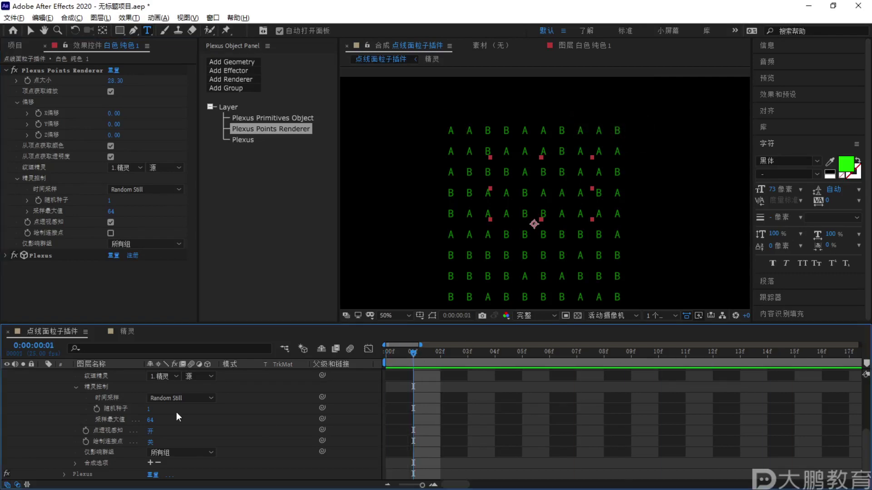
scroll(103, 405, up, 5)
click(43, 389)
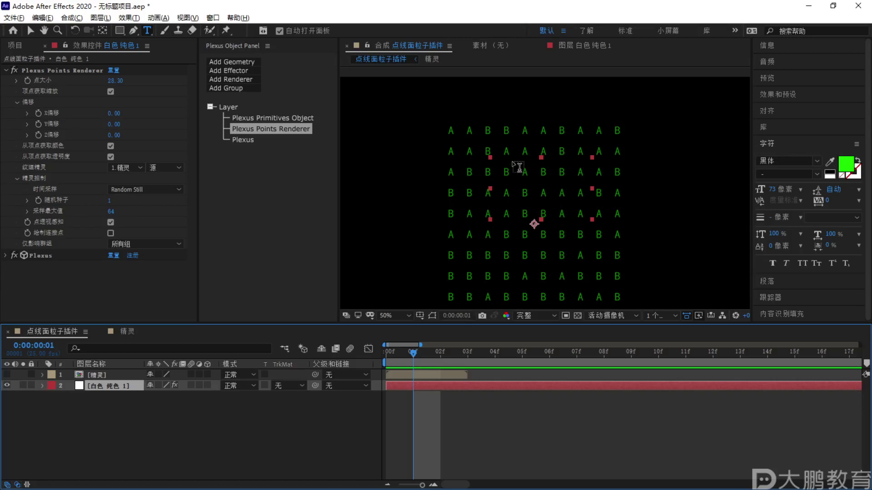
key(F1)
drag(462, 107, 436, 119)
key(Escape)
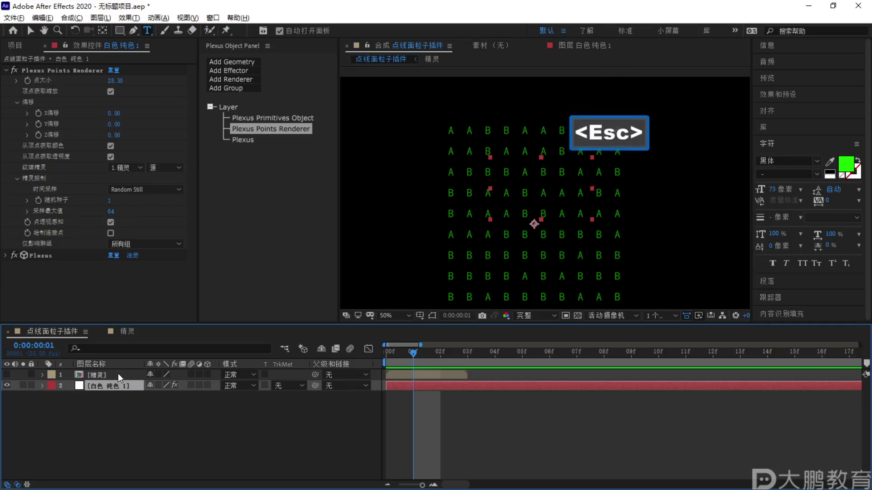
key(F1)
mouse_move(232, 144)
mouse_down()
mouse_move(223, 274)
mouse_move(284, 168)
mouse_move(232, 272)
mouse_up()
mouse_move(318, 191)
mouse_down()
mouse_move(372, 257)
mouse_move(442, 202)
mouse_up()
drag(490, 140, 559, 173)
key(Escape)
Inspect frame 0 (letter C) in the 精灵 precomp, then return to 点线面粒子插件
double_click(103, 377)
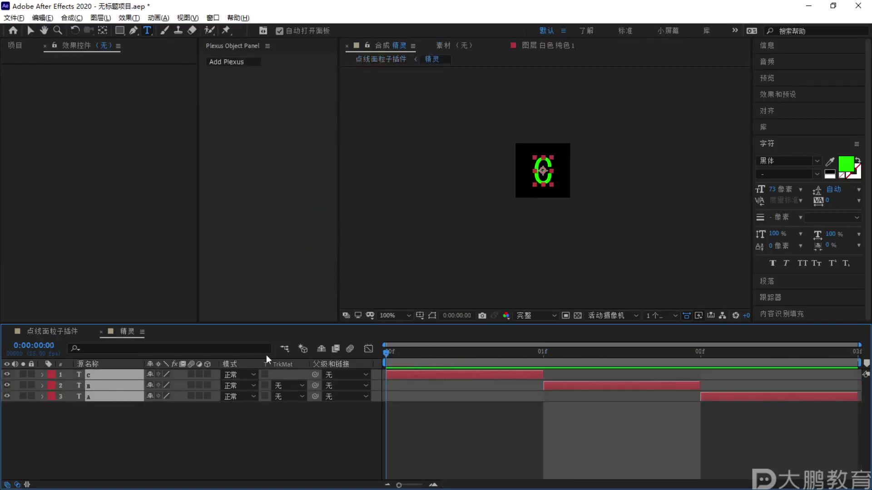
drag(506, 360, 439, 361)
key(F1)
mouse_move(406, 313)
mouse_down()
mouse_move(378, 416)
mouse_move(412, 316)
mouse_up()
drag(854, 329, 871, 381)
key(Escape)
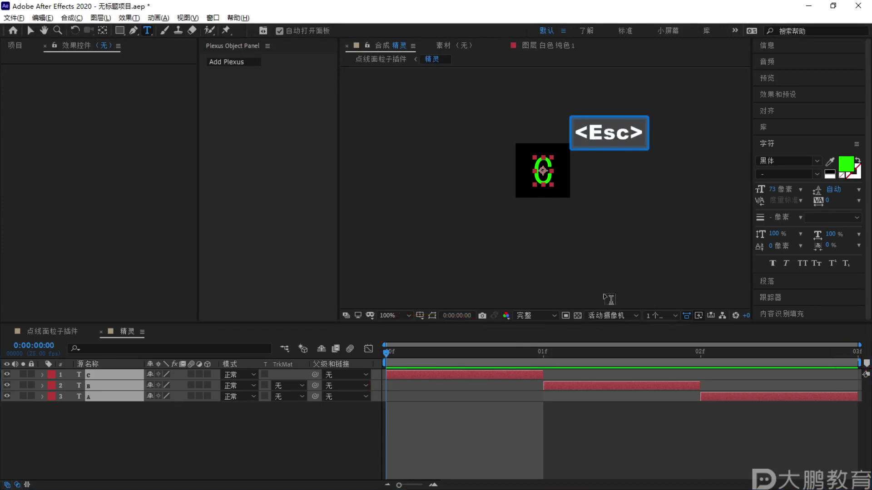
click(381, 63)
drag(564, 228, 537, 173)
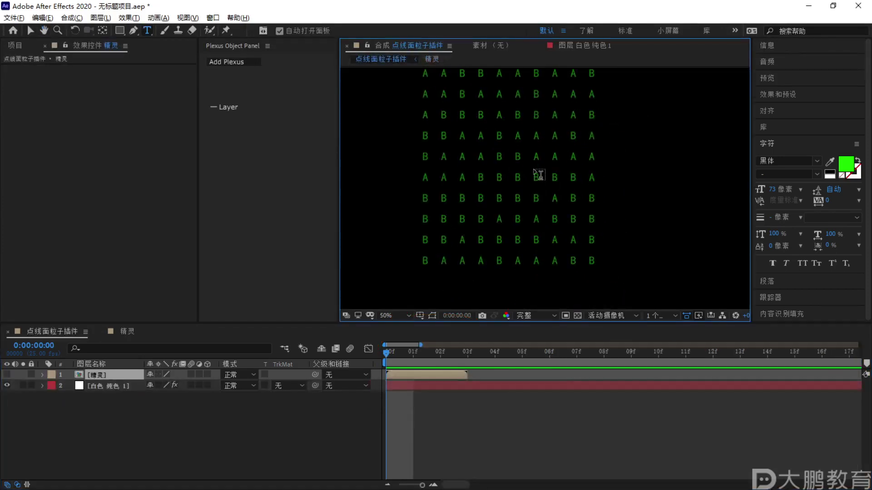
key(F1)
drag(513, 65, 522, 184)
key(Escape)
Set the 精灵 comp's duration to 4 frames in Composition Settings
click(132, 377)
double_click(124, 378)
right_click(154, 432)
mouse_move(190, 313)
click(122, 420)
click(20, 42)
right_click(32, 185)
click(50, 191)
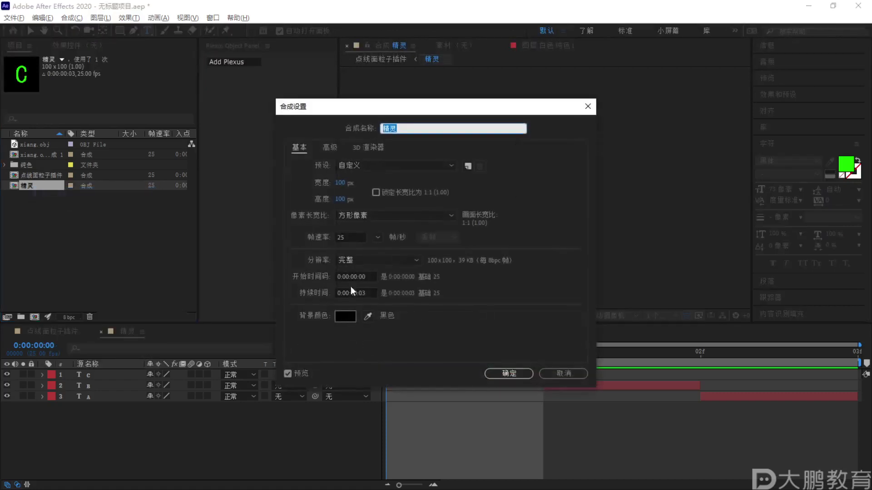
click(367, 293)
key(BackSpace)
text(4)
key(Return)
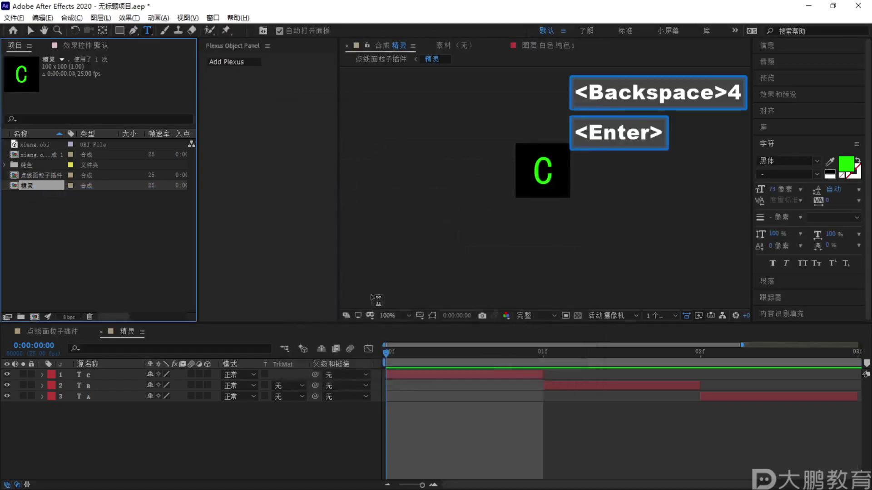
Duplicate layer C and slide the C 2 copy to start at frame 1
click(468, 373)
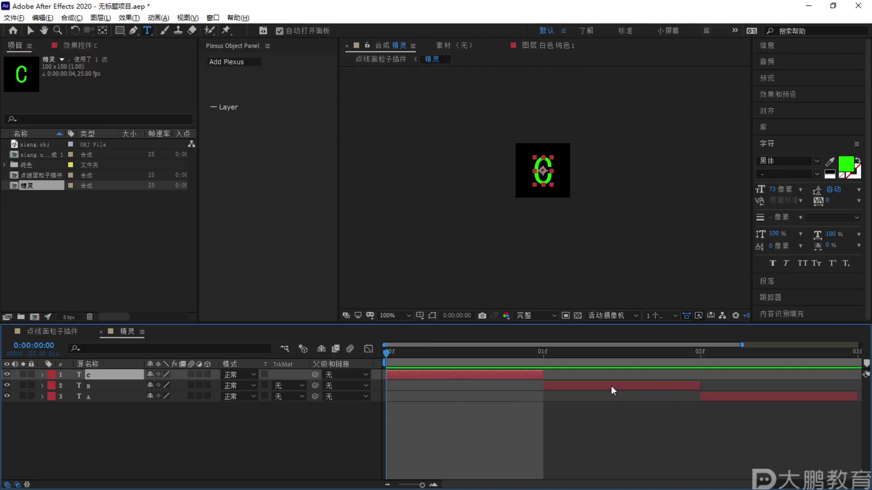
scroll(716, 417, down, 2)
drag(693, 423, 826, 394)
click(492, 372)
key(ctrl+d)
drag(489, 375, 604, 377)
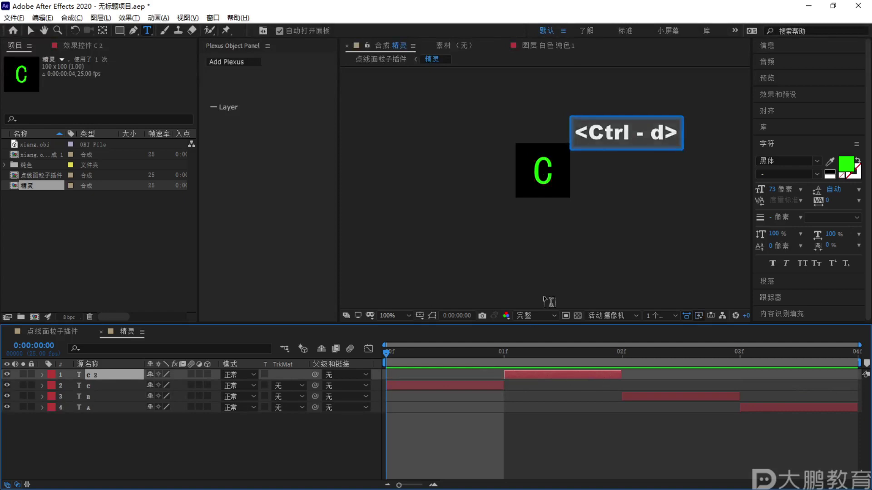
key(F1)
key(Escape)
drag(399, 354, 368, 363)
Return to the 点线面粒子插件 comp to review the B and C sprite grid
click(389, 61)
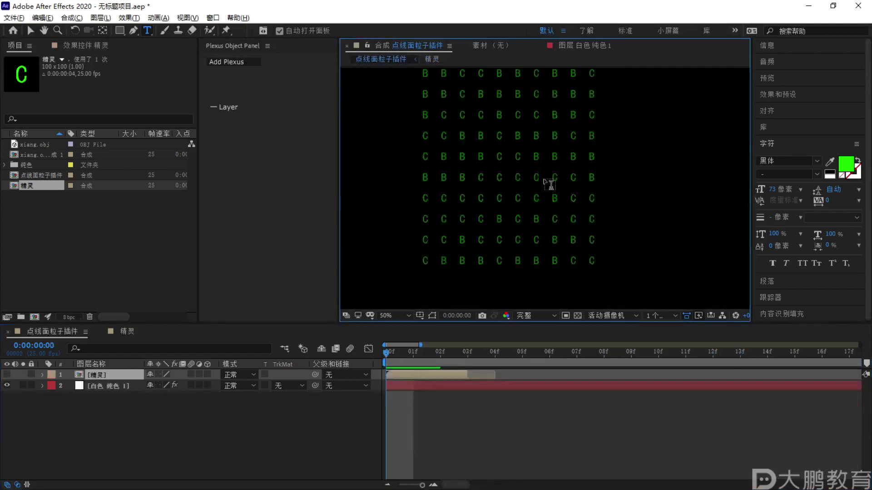
key(F1)
mouse_move(529, 152)
mouse_down()
mouse_move(483, 159)
mouse_move(499, 211)
mouse_up()
key(Escape)
key(F1)
key(Escape)
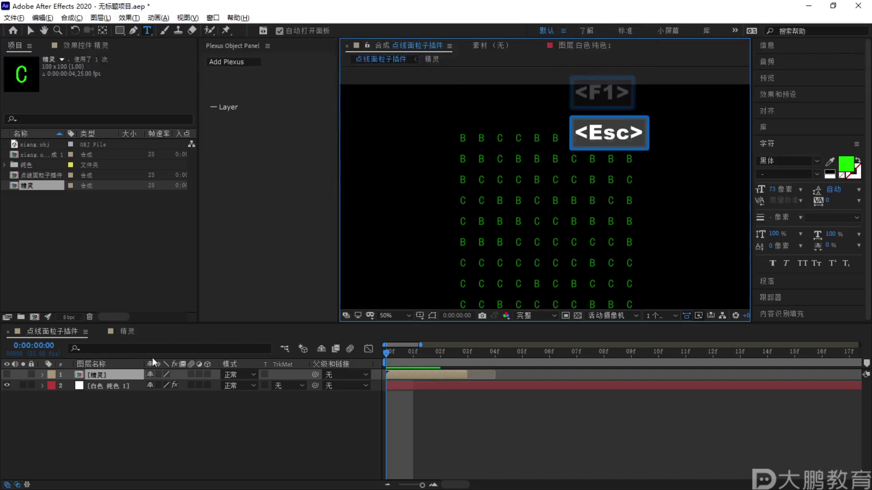
Extend the 精灵 comp's duration to 5 frames in Composition Settings
double_click(121, 373)
right_click(221, 433)
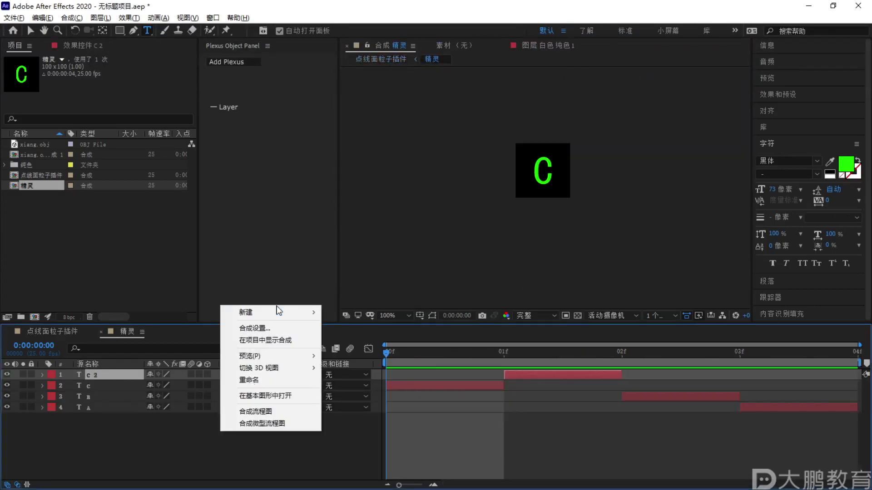
mouse_move(279, 312)
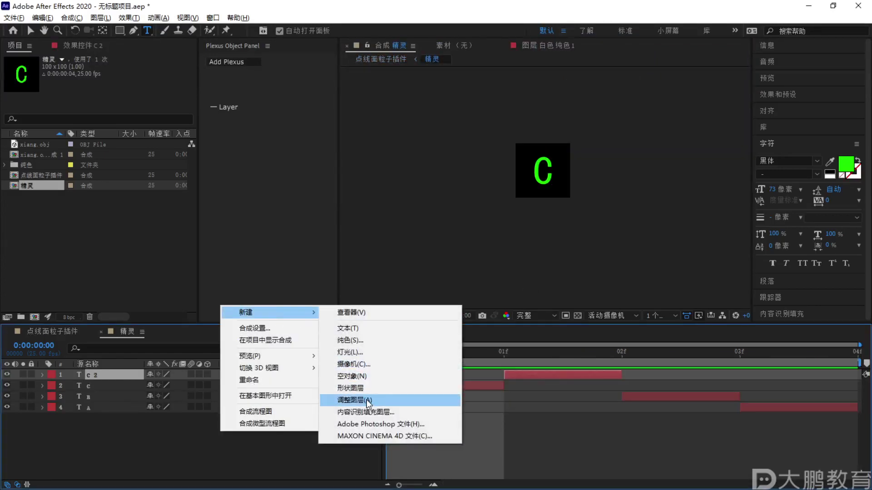
click(45, 187)
right_click(45, 187)
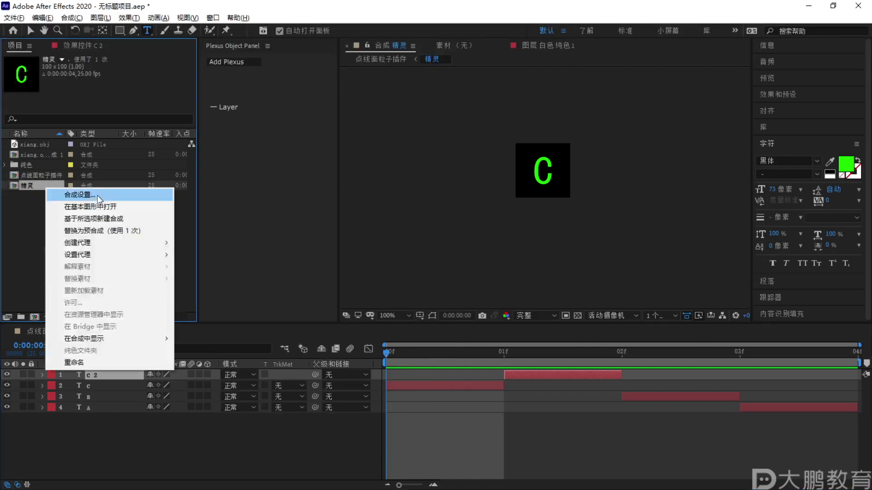
click(59, 192)
key(BackSpace)
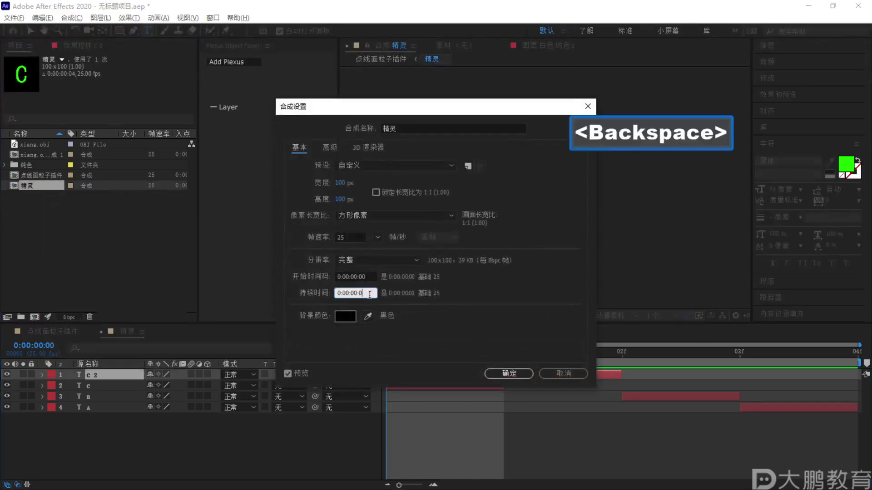
text(5)
click(522, 371)
Paste a copy of layer A as A 2 and move the original A to start after it
click(698, 407)
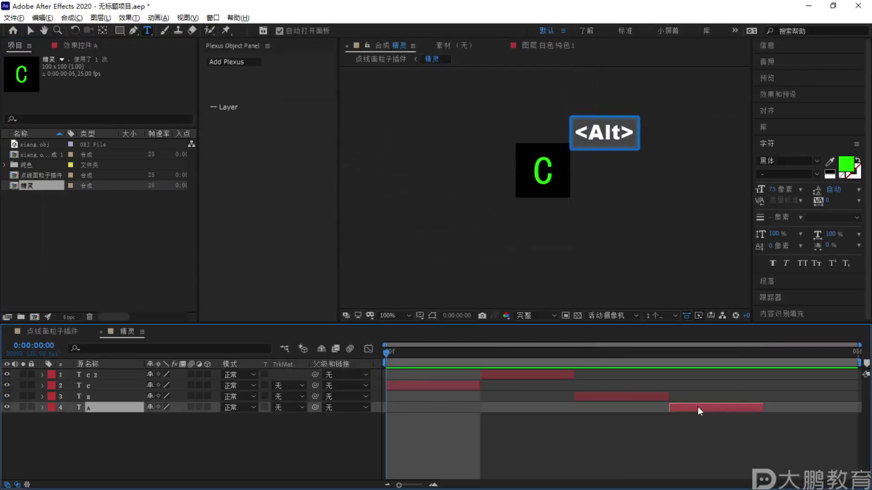
key(ctrl+v)
drag(732, 418, 826, 418)
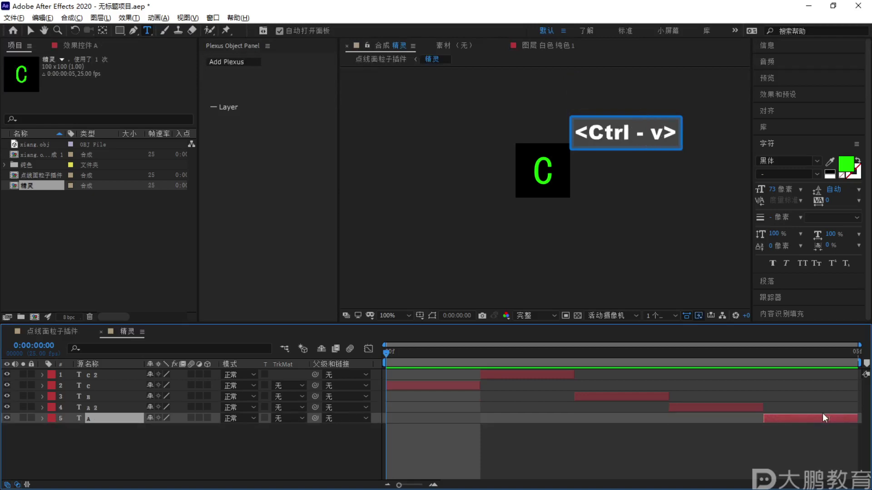
key(F1)
key(Escape)
drag(827, 425, 803, 350)
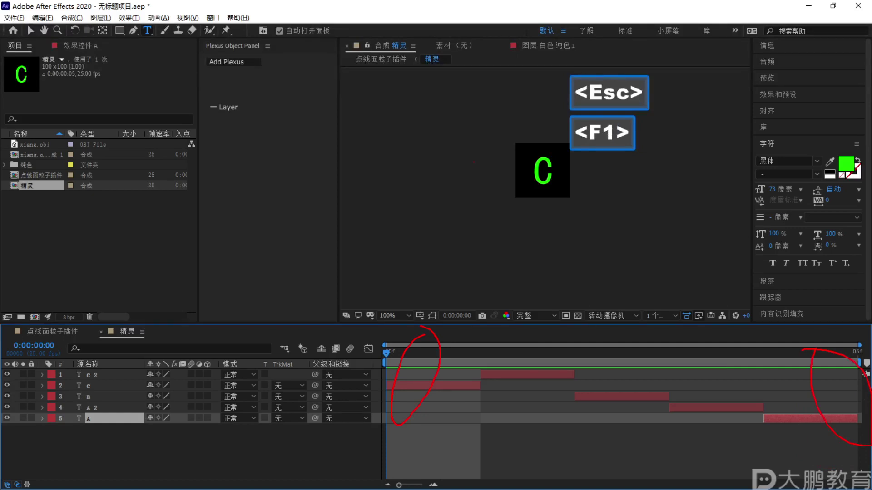
key(Escape)
key(F1)
mouse_move(692, 317)
mouse_down()
mouse_move(528, 476)
mouse_move(629, 339)
mouse_up()
Check the letter grid in 点线面粒子插件 across the first frames
key(Escape)
click(390, 60)
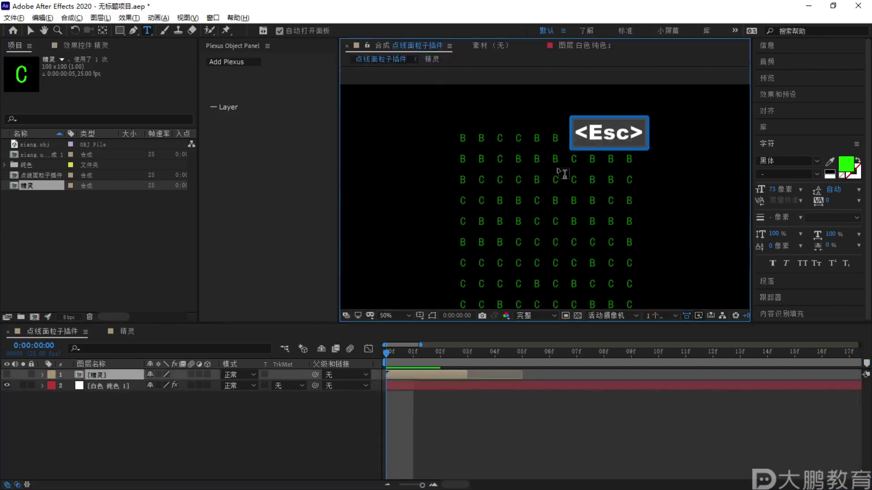
drag(556, 181, 575, 180)
mouse_move(386, 353)
mouse_down()
mouse_move(443, 355)
mouse_move(385, 355)
mouse_up()
key(F1)
drag(511, 150, 567, 252)
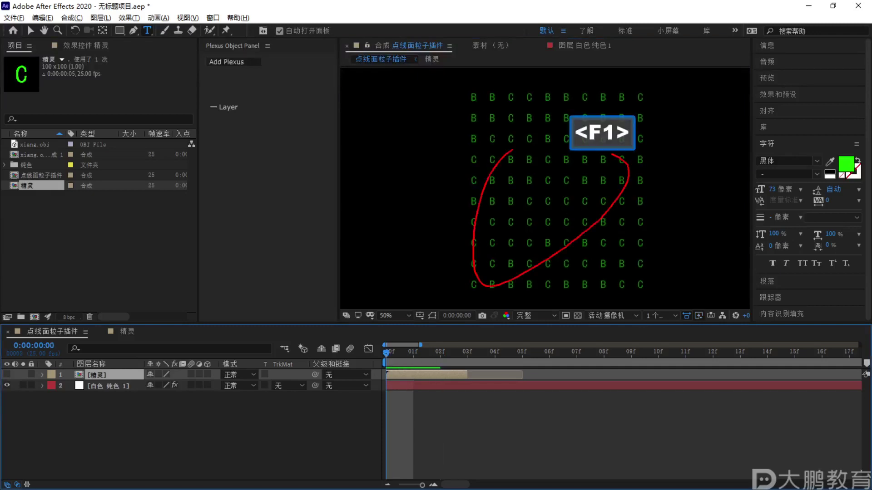
key(Escape)
click(105, 385)
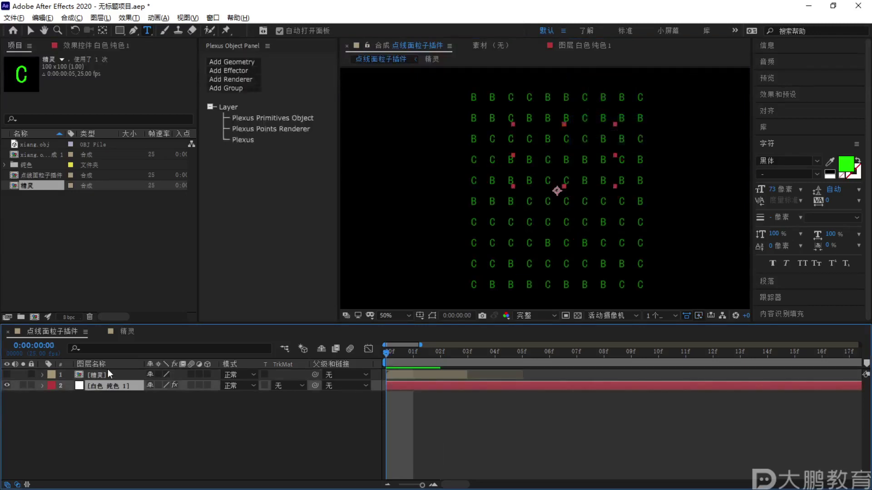
Extend the 精灵 comp's duration to 6 frames in Composition Settings
double_click(103, 375)
drag(618, 355, 837, 356)
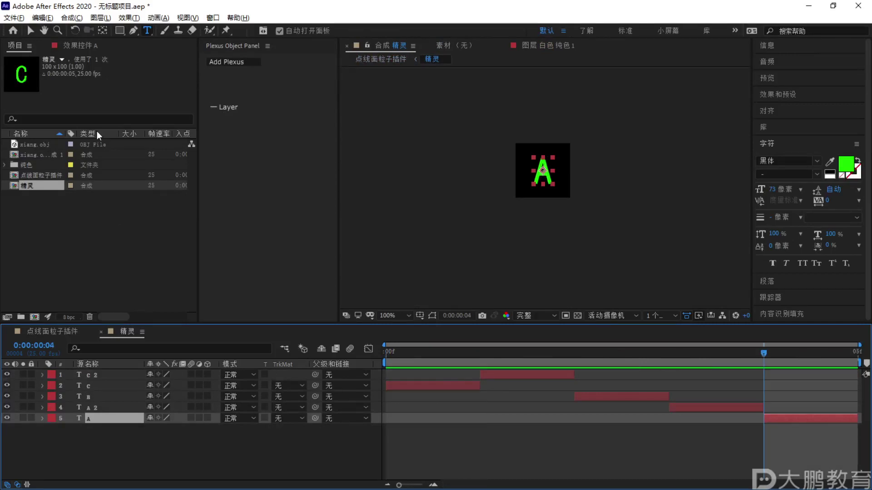
right_click(45, 186)
click(59, 193)
click(358, 293)
key(BackSpace)
text(6)
key(Return)
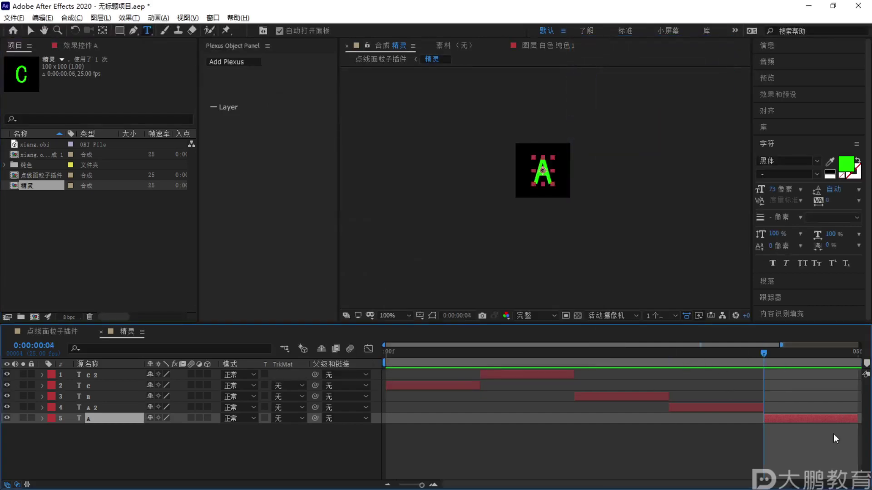
Duplicate layer A, place the copy at frame 5, and check the letters in the main comp
alt+scroll(773, 426, down, 2)
key(ctrl+d)
drag(772, 417, 844, 417)
click(359, 60)
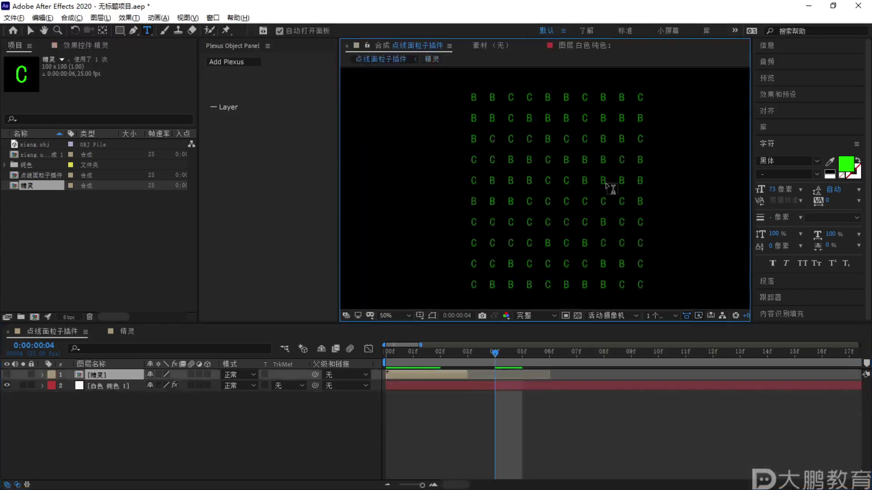
drag(495, 353, 550, 373)
drag(404, 359, 522, 359)
Bring up the white solid's Plexus effect settings and compare the letter grid across frames
click(116, 386)
click(92, 47)
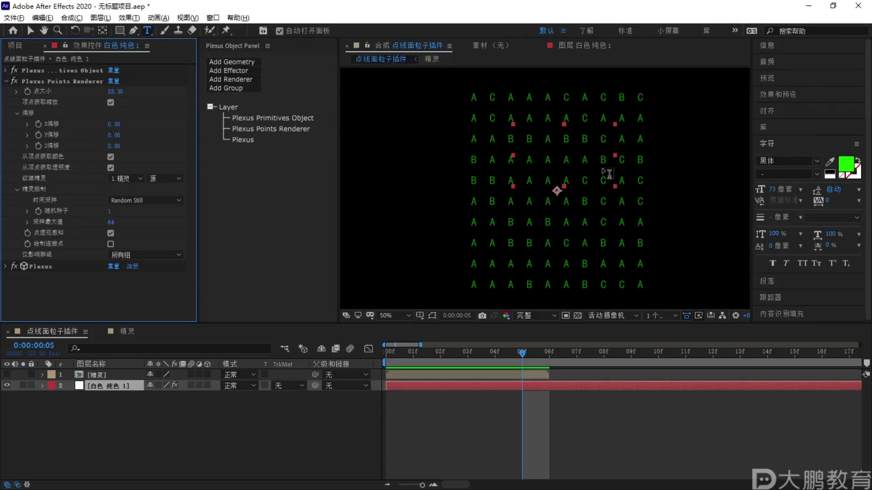
key(F2)
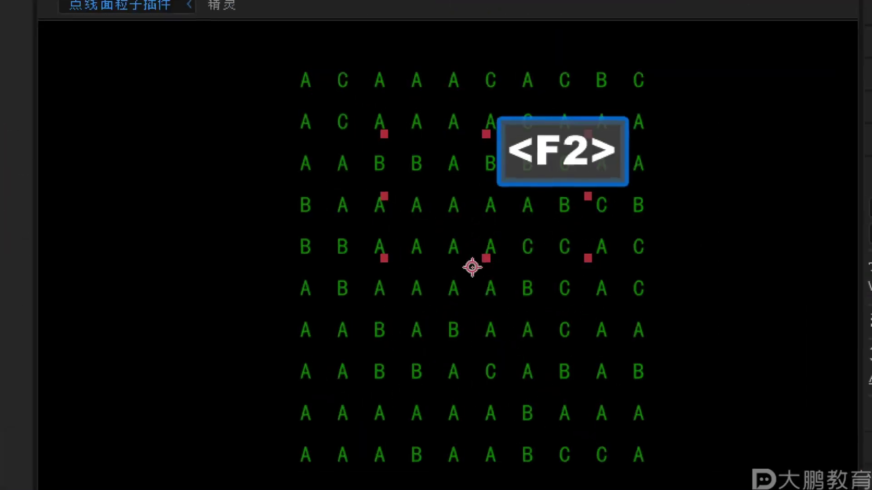
key(Escape)
drag(525, 354, 496, 363)
In the 精灵 comp, delete the A 3 layer, then undo the deletion
click(432, 60)
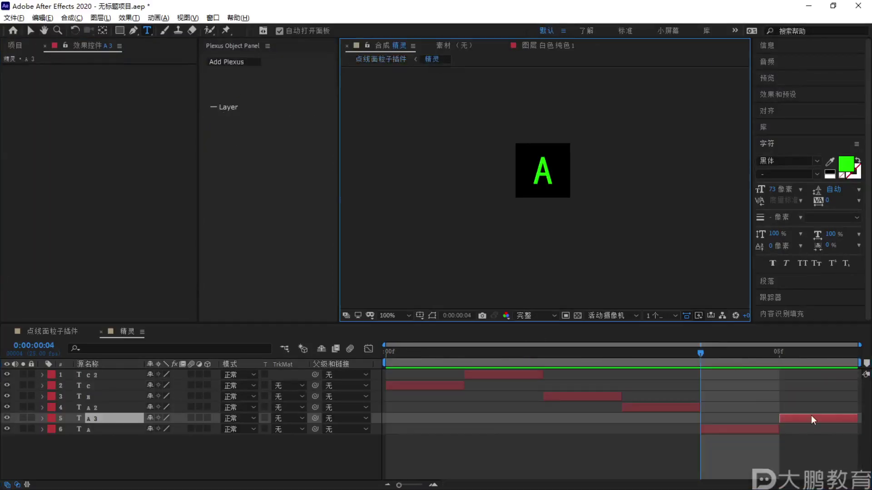
key(Delete)
key(F1)
key(Escape)
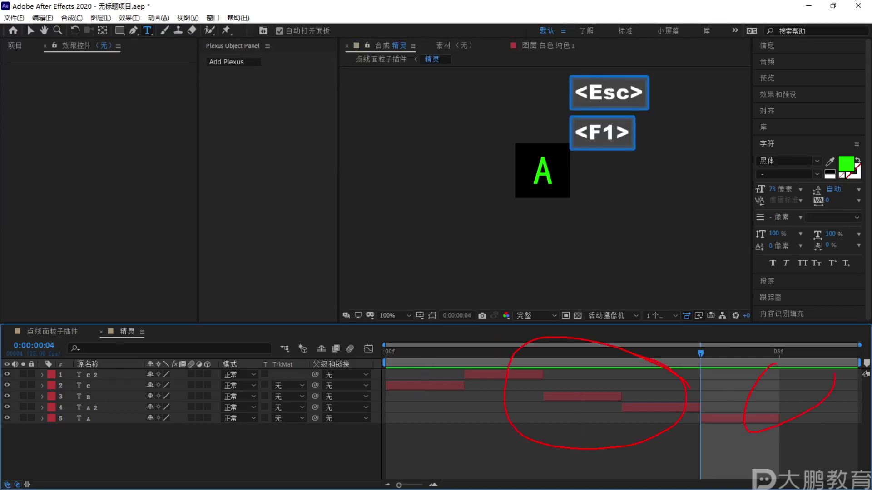
key(Escape)
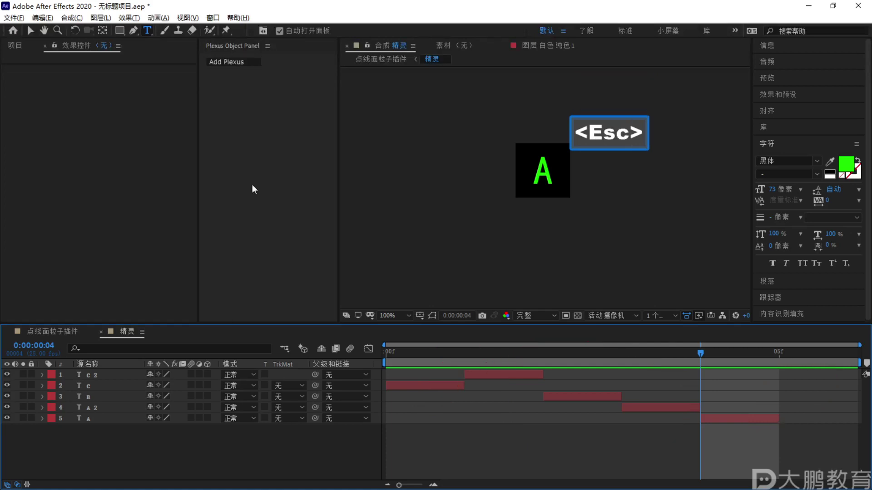
click(96, 415)
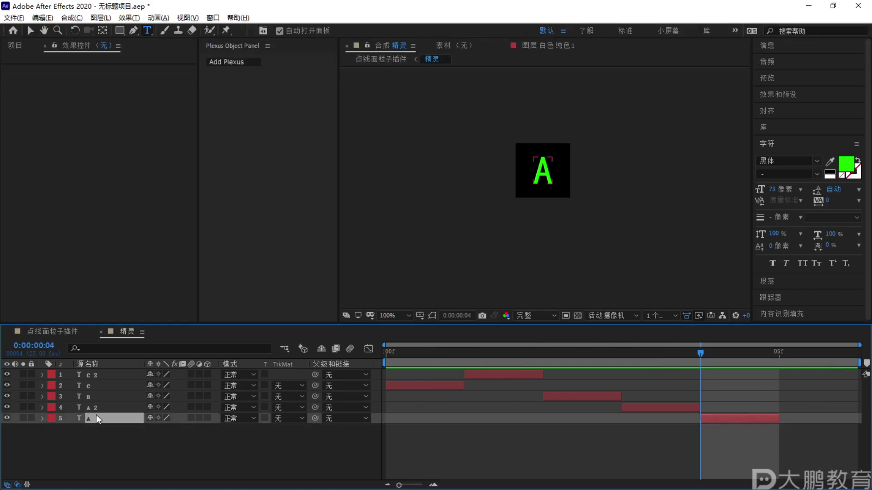
key(ctrl+z)
click(376, 59)
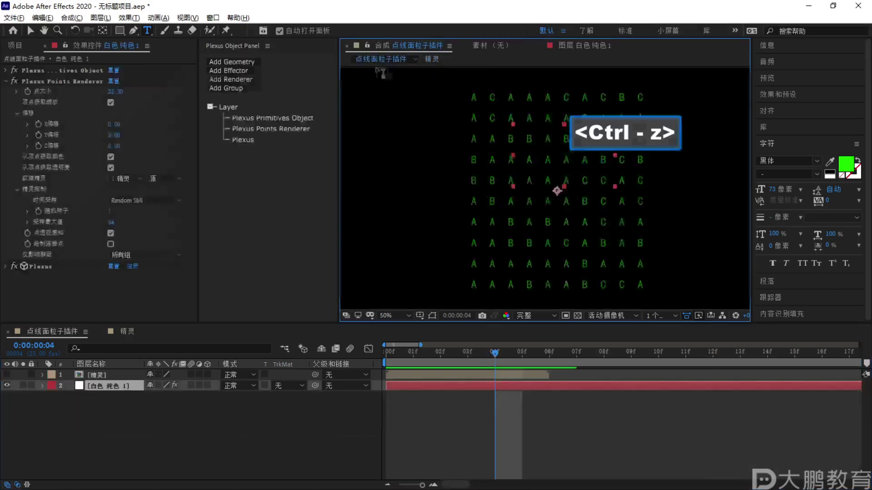
Set the Points Renderer sprite Time Sampling (时间采样) to Random Loop
click(140, 200)
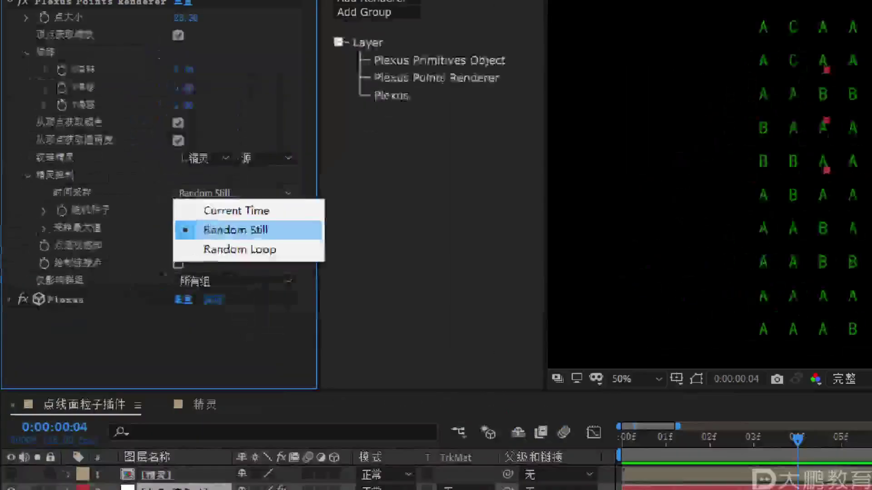
drag(345, 236, 345, 317)
key(Escape)
click(141, 199)
click(149, 232)
key(F1)
drag(568, 72, 352, 157)
key(Escape)
scroll(65, 417, up, 2)
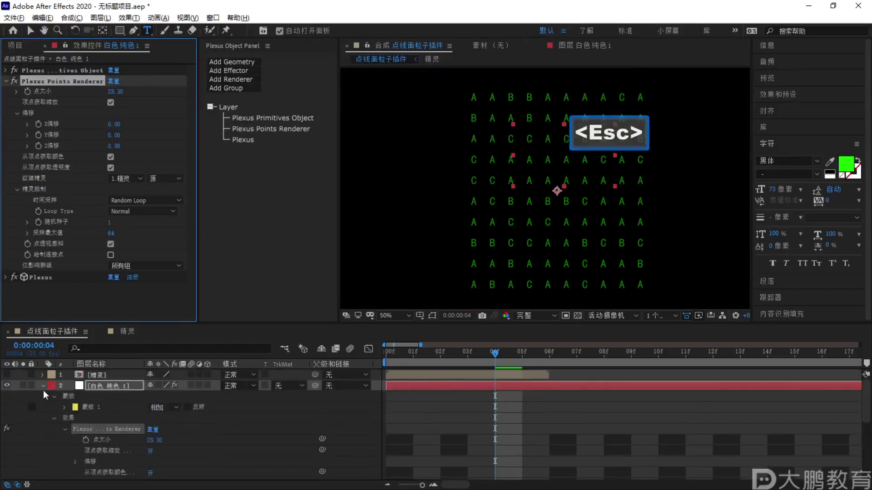
Check the 精灵 comp again, then reselect the white solid in 点线面粒子插件
double_click(100, 375)
key(F1)
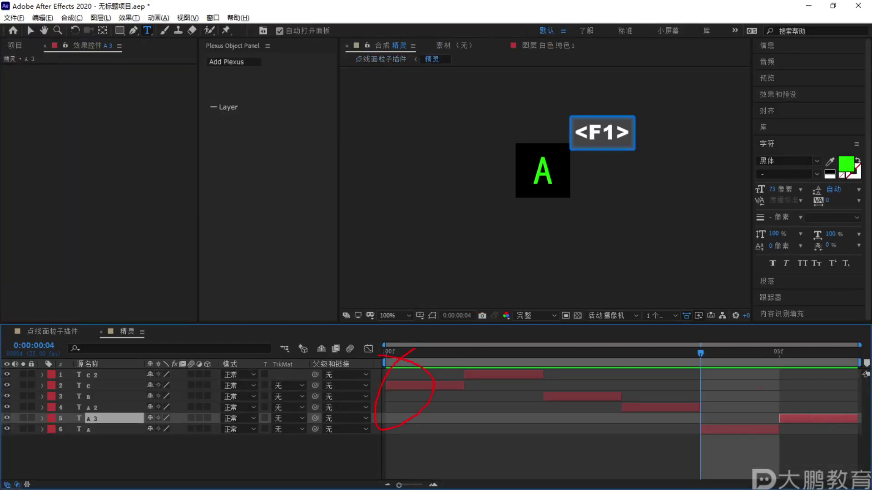
key(Escape)
key(F1)
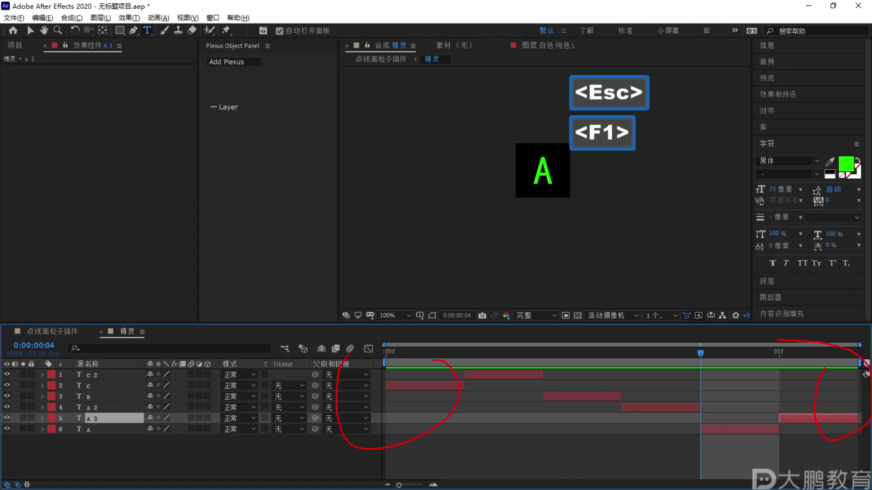
key(Escape)
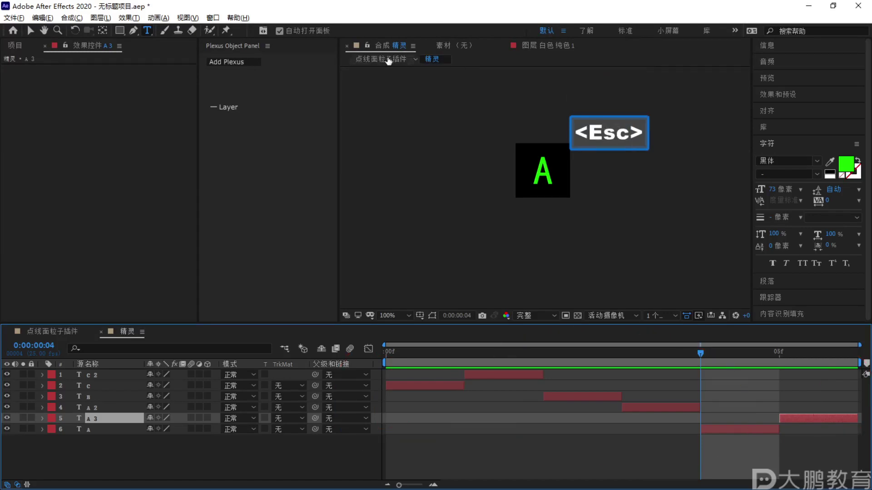
click(384, 59)
click(113, 387)
Preview the sprite letters with Loop Type Normal, then with Ping-Pong
click(131, 211)
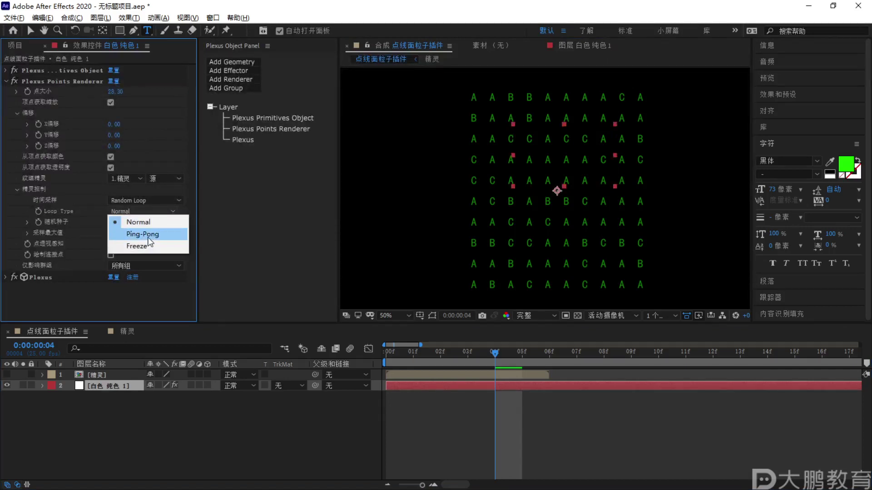
click(146, 223)
drag(484, 351, 434, 364)
key(space)
key(space)
click(138, 211)
click(151, 234)
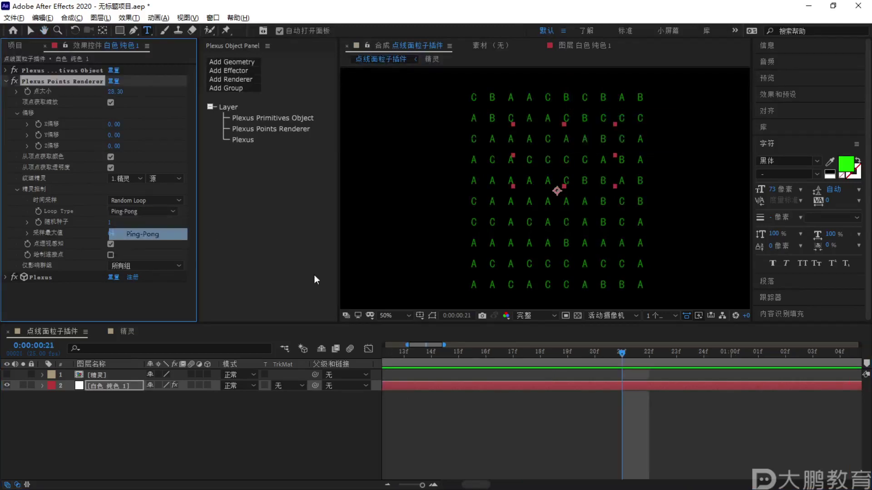
key(space)
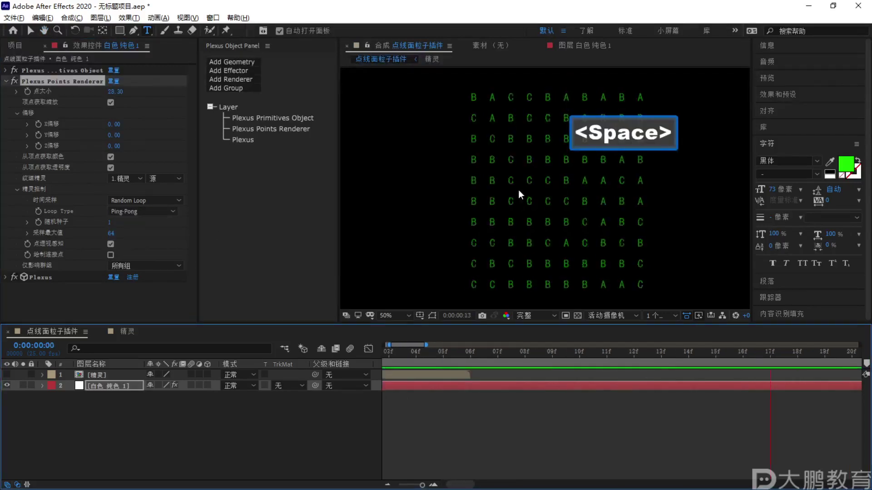
key(space)
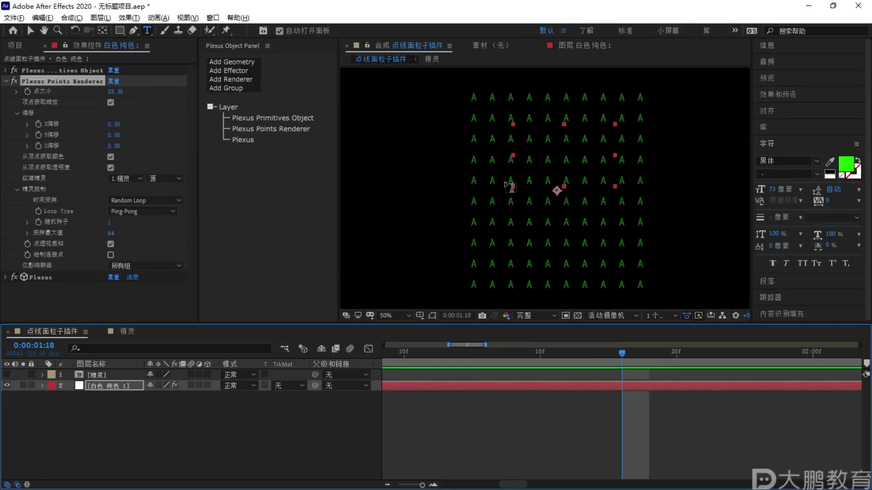
Switch Loop Type to Freeze and preview from the start, scrubbing frames
click(149, 211)
click(147, 245)
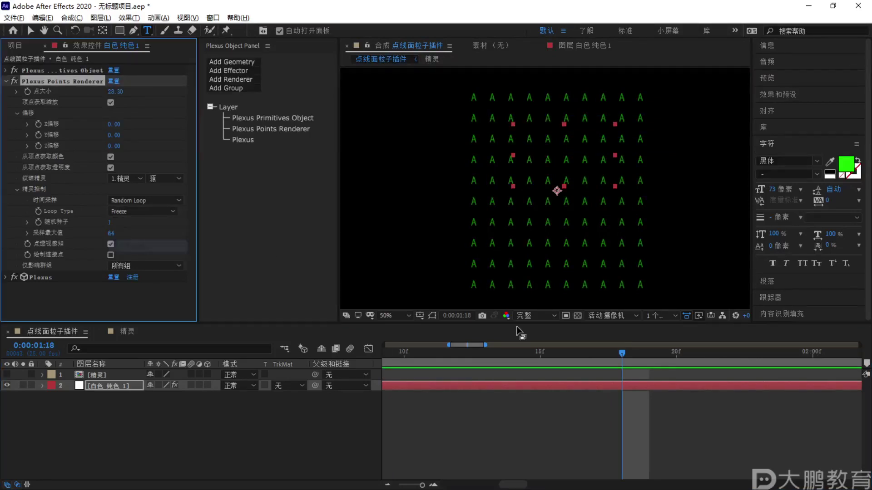
click(300, 362)
key(space)
key(space)
scroll(477, 368, down, 3)
drag(434, 354, 356, 358)
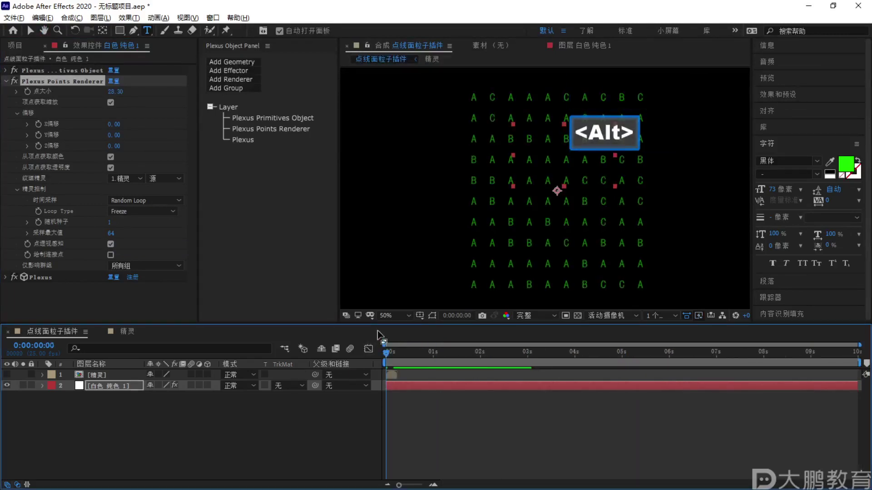
key(space)
key(space)
drag(460, 360, 301, 372)
key(space)
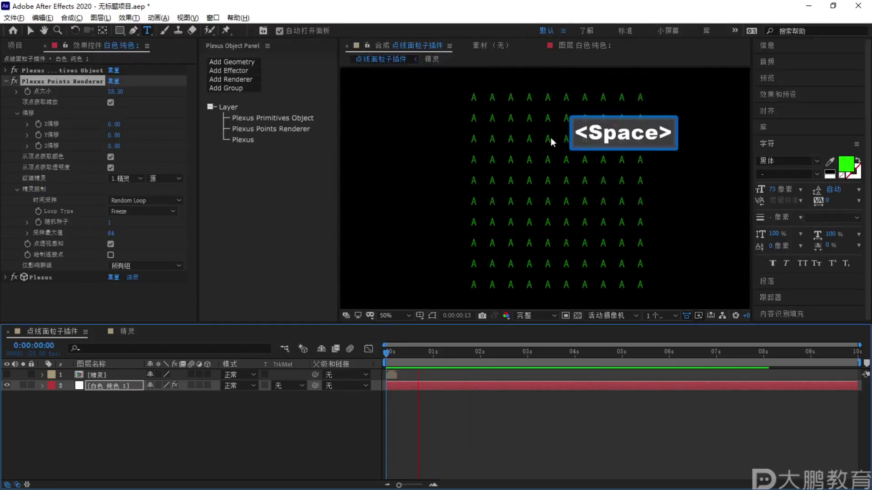
drag(516, 352, 472, 352)
Raise the Random Seed to 73 with Loop Type Freeze and replay the preview
click(152, 211)
click(149, 221)
key(F2)
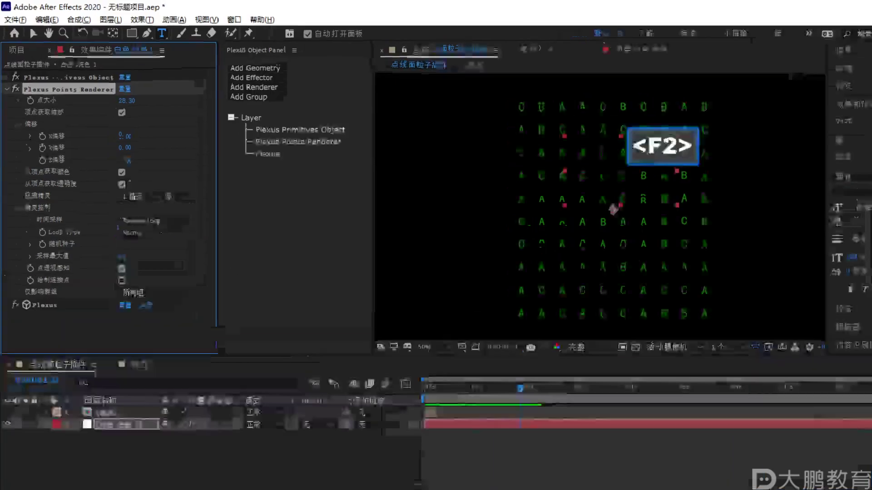
key(Escape)
click(138, 211)
click(132, 246)
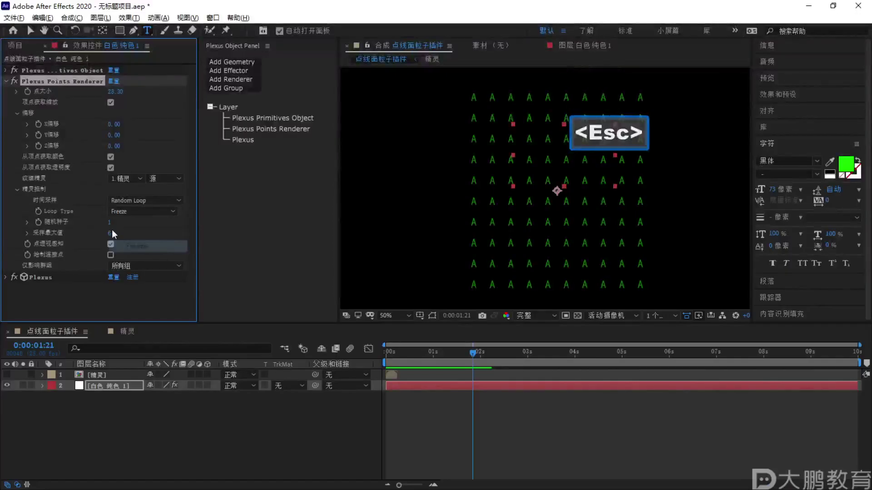
drag(110, 222, 149, 223)
click(486, 376)
key(Home)
key(space)
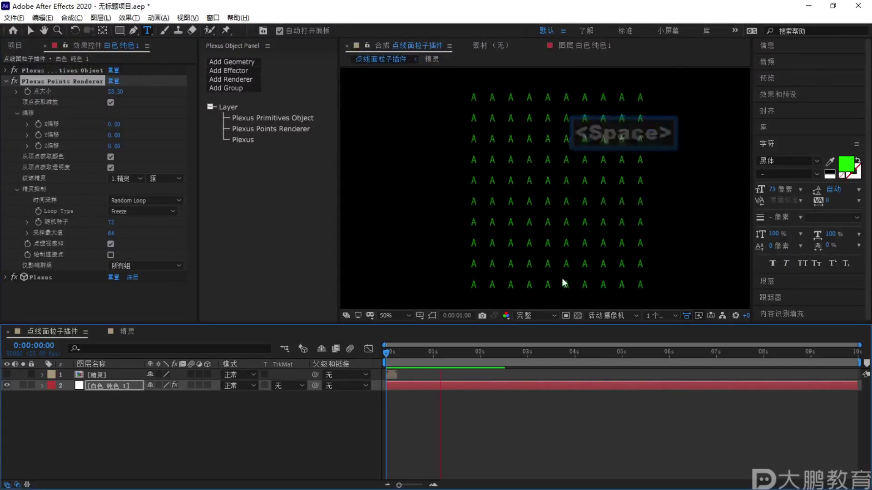
Try Ping-Pong, then settle the sprite Loop Type on Normal
key(F1)
drag(330, 217, 514, 125)
mouse_move(549, 196)
mouse_down()
mouse_move(647, 201)
mouse_move(603, 254)
mouse_up()
key(Escape)
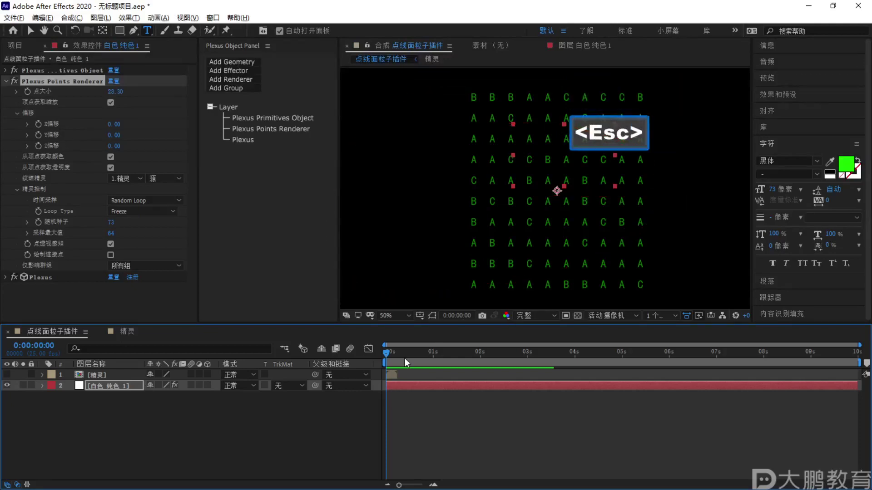
click(142, 212)
key(F2)
click(136, 235)
key(Escape)
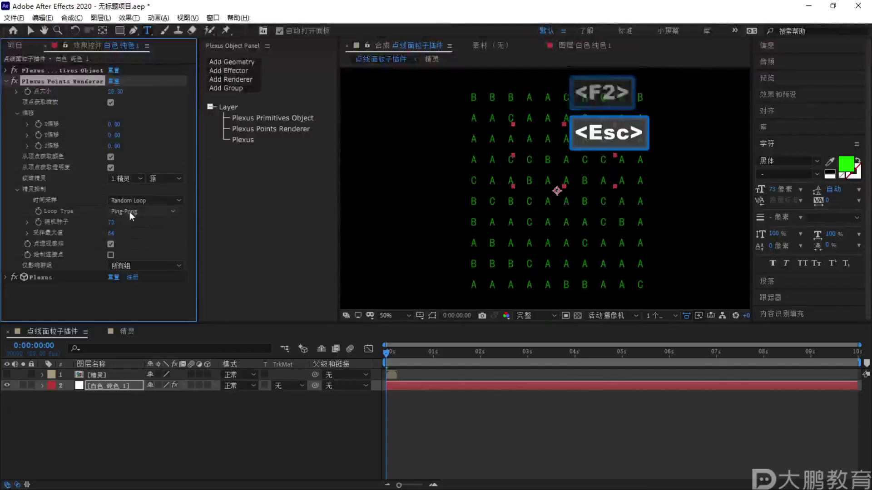
click(129, 212)
click(132, 219)
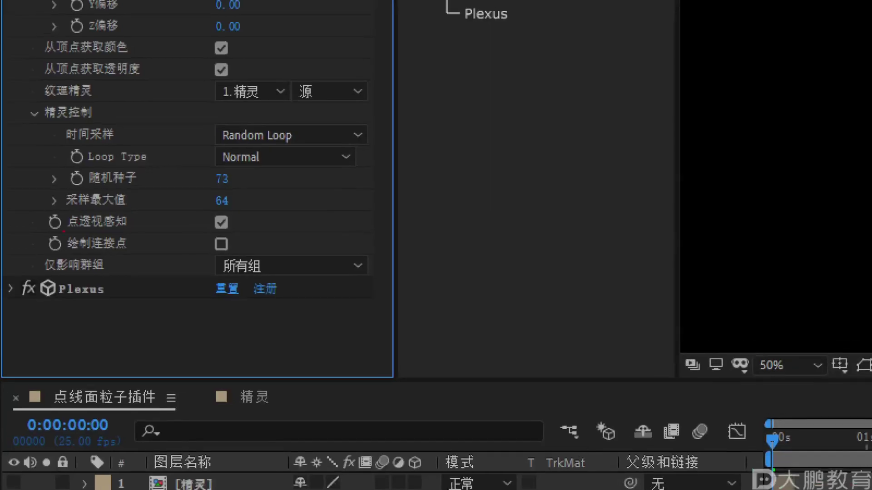
drag(63, 234, 289, 234)
key(Escape)
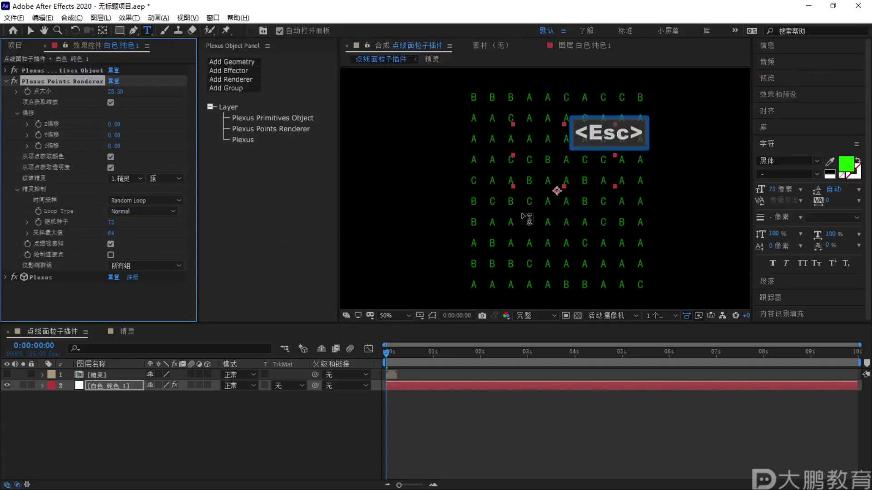
On the Plexus solid, set the Primitives Object cube's Z Points to 5
right_click(153, 394)
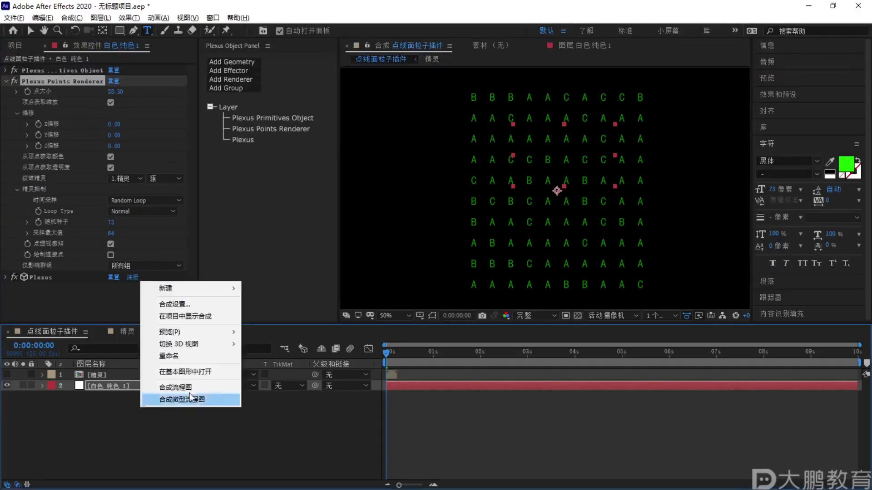
key(Escape)
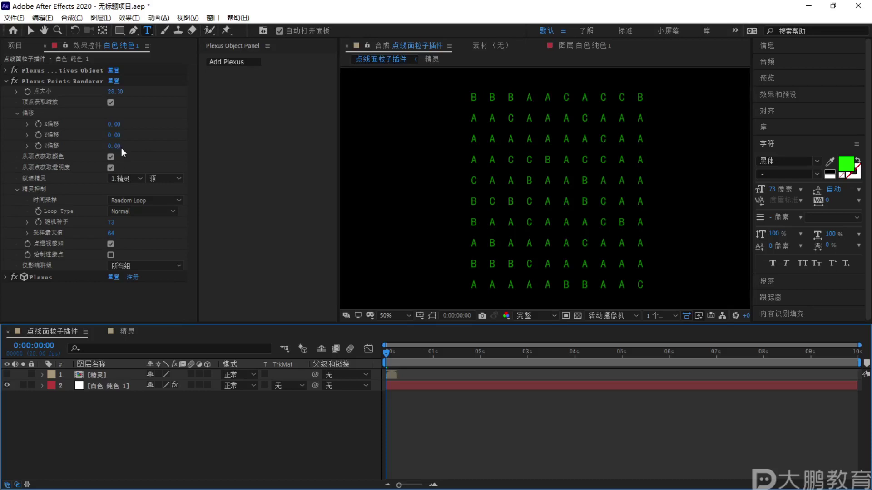
click(100, 384)
click(257, 120)
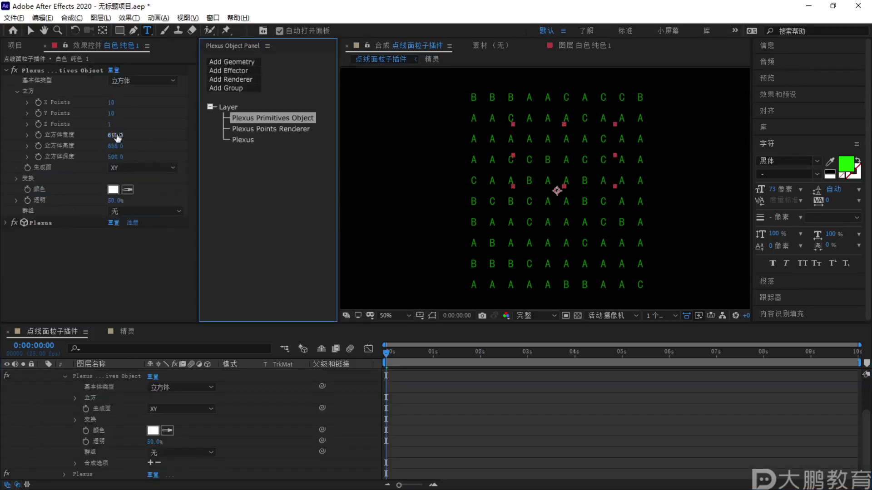
mouse_move(110, 124)
mouse_down()
mouse_move(136, 125)
mouse_move(125, 127)
mouse_up()
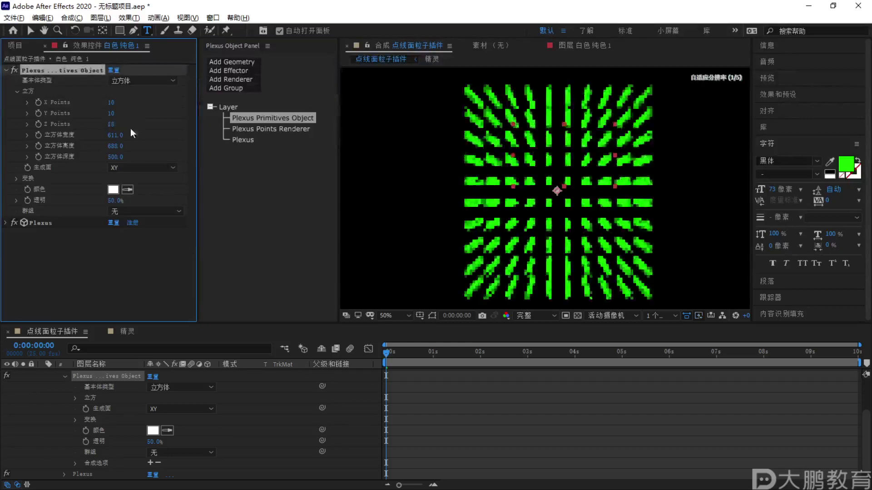
scroll(569, 136, up, 1)
scroll(546, 150, down, 1)
click(112, 125)
text(5)
key(Return)
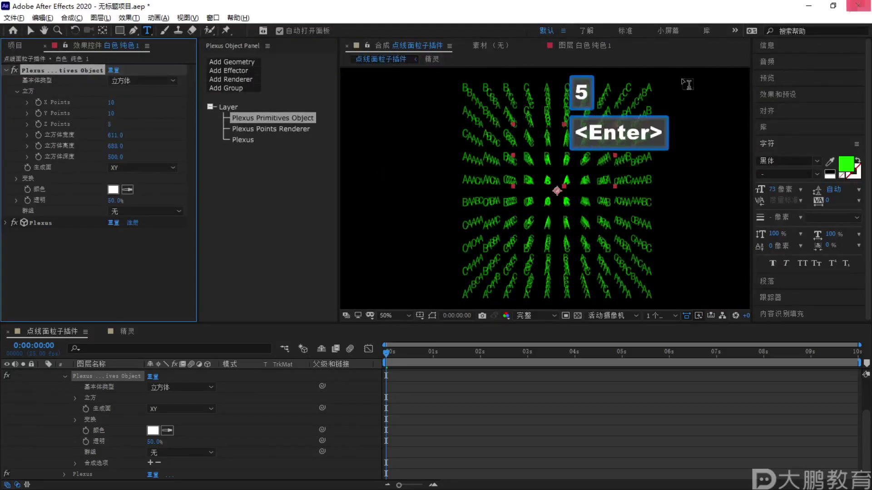
Inspect the deeper letter grid in the viewer
scroll(541, 152, up, 2)
scroll(542, 152, down, 3)
scroll(563, 178, up, 2)
key(F1)
drag(603, 138, 651, 118)
key(Escape)
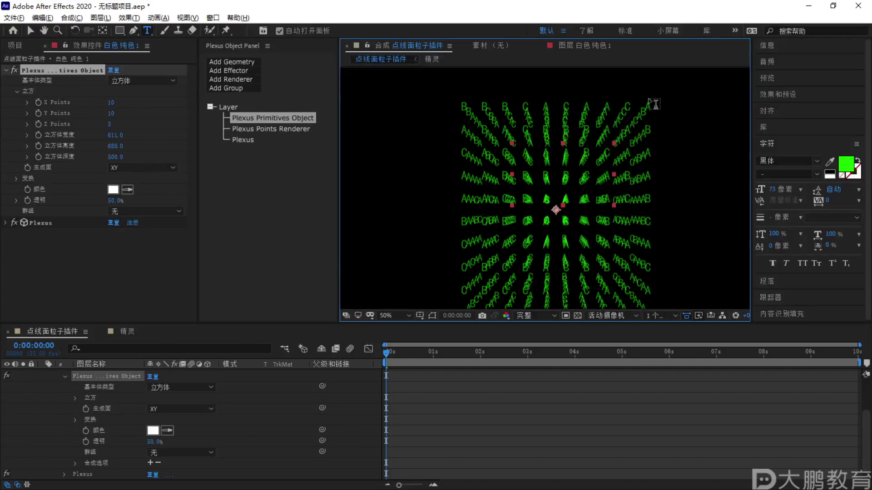
key(F1)
key(Escape)
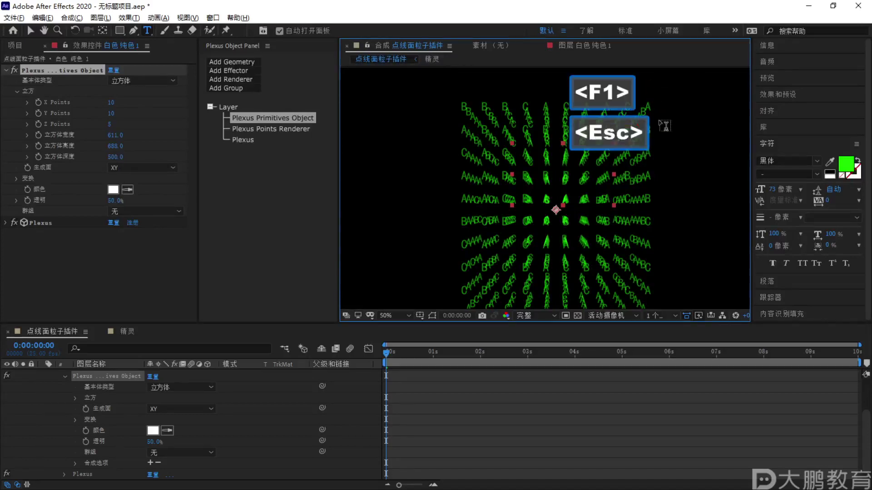
click(275, 127)
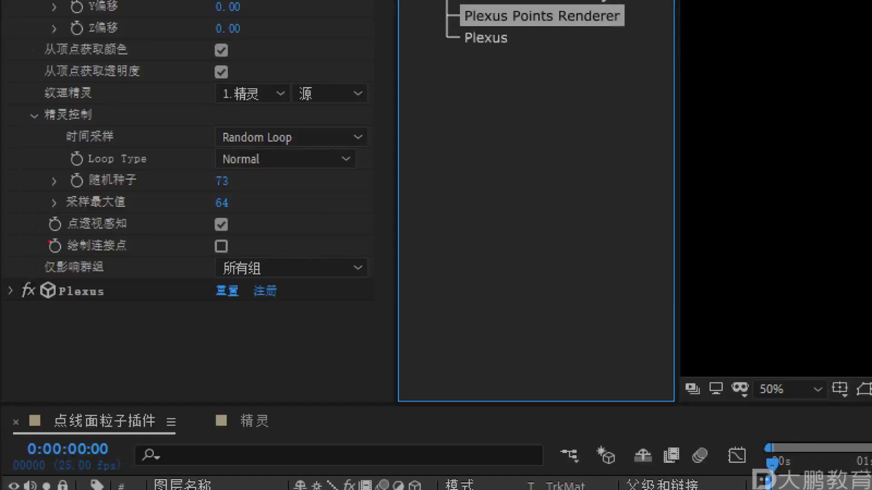
Pan and zoom the viewer to recentre the letter grid
key(Escape)
scroll(576, 154, up, 1)
mouse_move(677, 109)
mouse_down()
mouse_move(463, 168)
mouse_move(548, 192)
mouse_up()
scroll(475, 158, up, 1)
key(F1)
drag(530, 98, 581, 132)
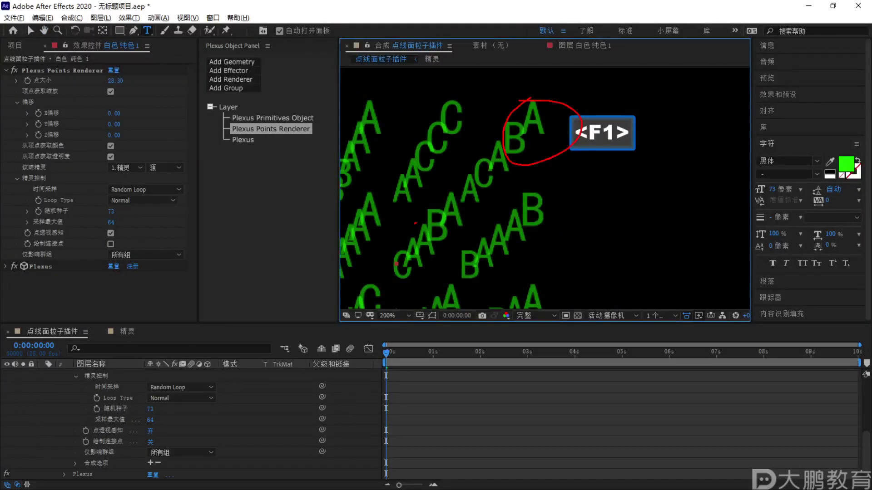
mouse_move(531, 151)
mouse_down()
mouse_move(418, 242)
mouse_move(414, 224)
mouse_move(400, 249)
mouse_move(504, 195)
mouse_up()
key(Escape)
scroll(475, 218, down, 2)
mouse_move(516, 227)
mouse_down()
mouse_move(507, 187)
mouse_move(505, 201)
mouse_up()
key(F1)
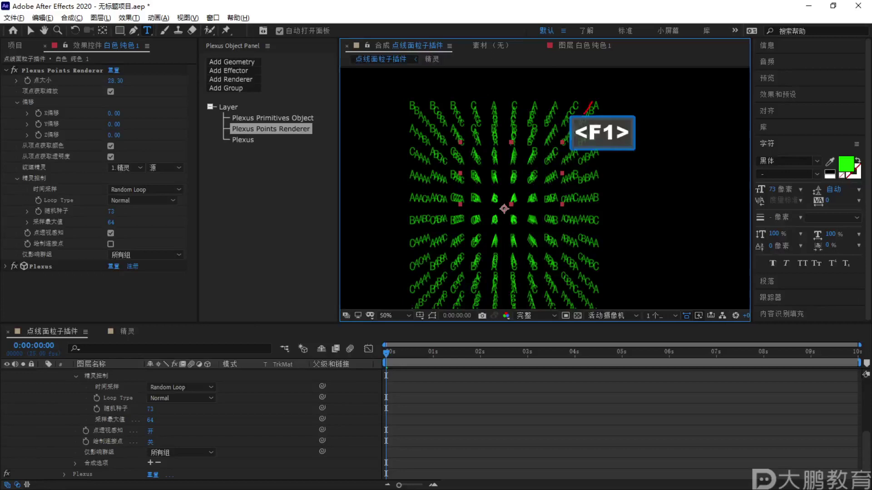
key(Escape)
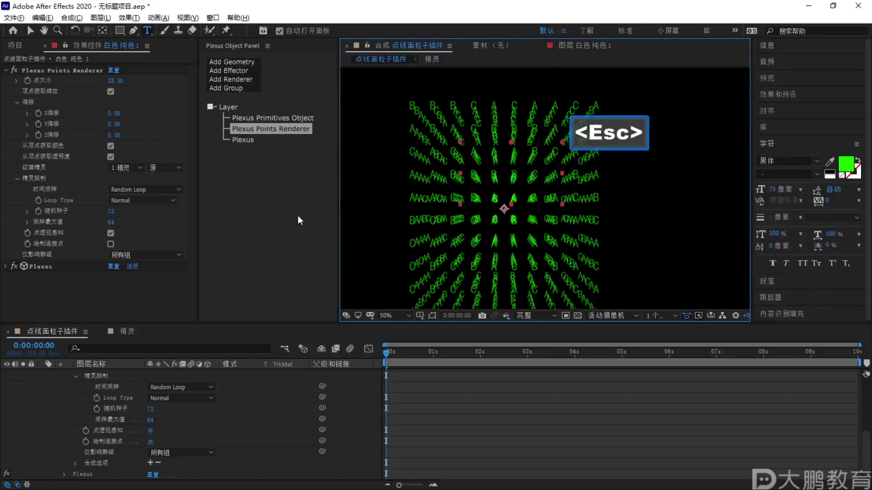
scroll(44, 383, up, 5)
click(41, 384)
Add a new camera layer and orbit it around the letter cube
right_click(163, 404)
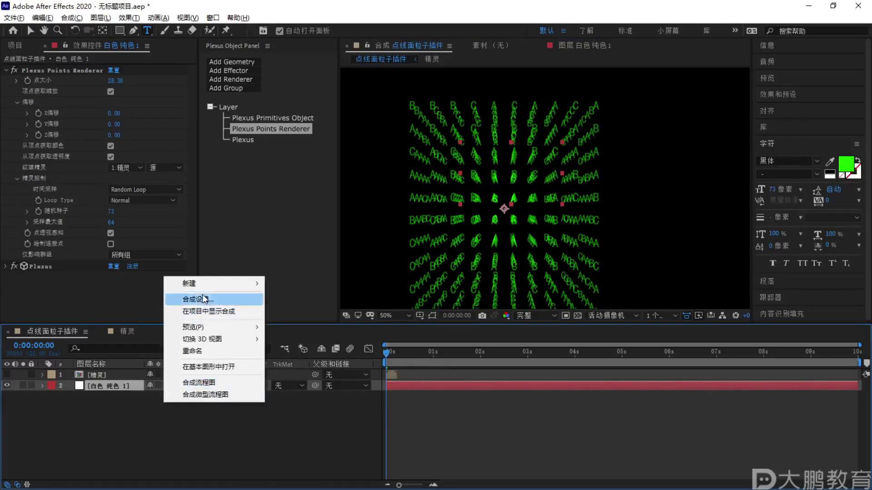
mouse_move(213, 283)
click(295, 336)
click(538, 369)
click(89, 30)
mouse_move(481, 181)
mouse_down()
mouse_move(513, 200)
mouse_move(497, 193)
mouse_up()
key(F1)
drag(495, 193, 588, 173)
drag(569, 168, 550, 211)
Select the Plexus solid and check the geometry source list in the Plexus Object Panel
key(Escape)
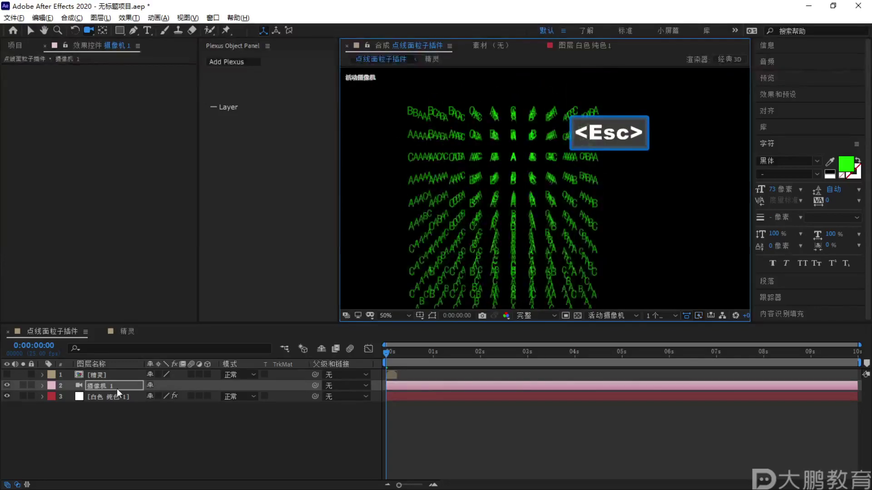
click(109, 397)
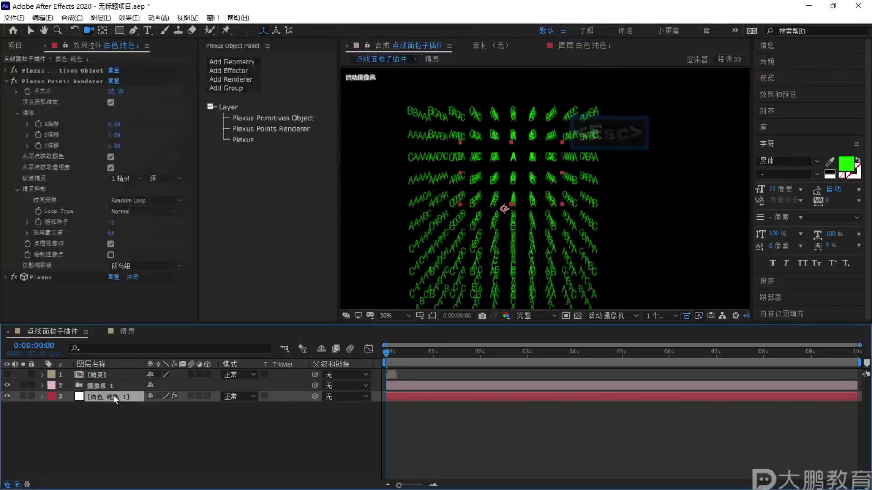
click(241, 62)
click(272, 204)
key(F1)
mouse_move(248, 47)
mouse_down()
mouse_move(273, 55)
mouse_move(248, 44)
mouse_up()
key(Escape)
Add a Lines renderer from the Plexus renderer list
click(230, 79)
key(F1)
drag(259, 79, 243, 94)
key(Escape)
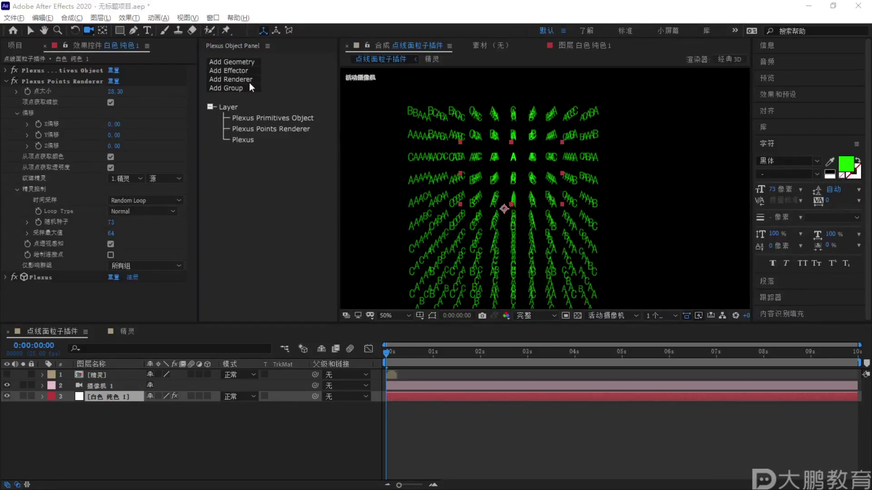
click(250, 80)
key(F1)
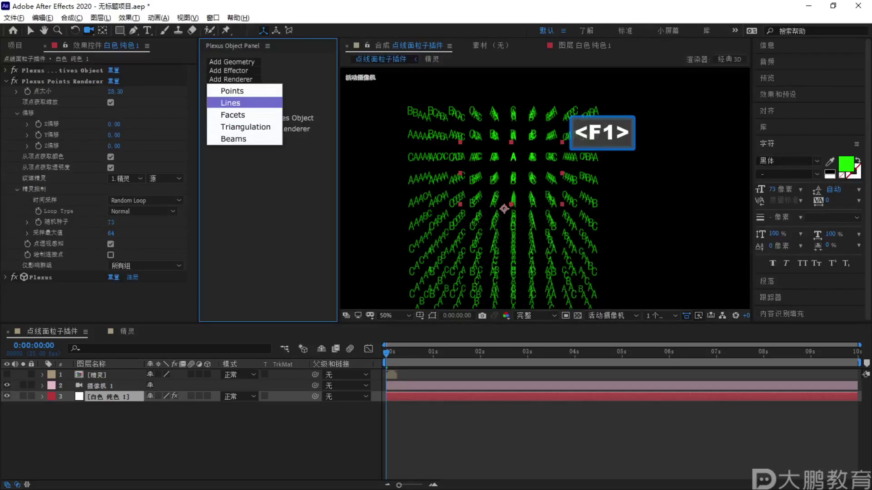
key(Escape)
click(231, 79)
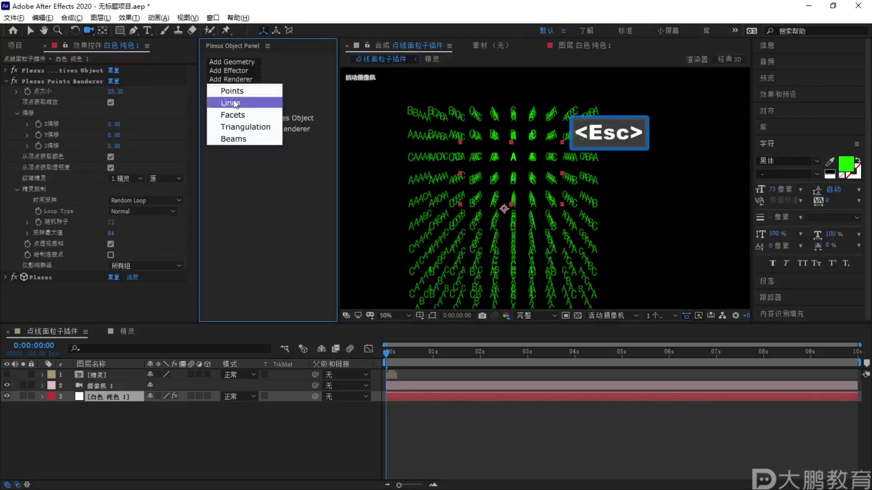
click(230, 102)
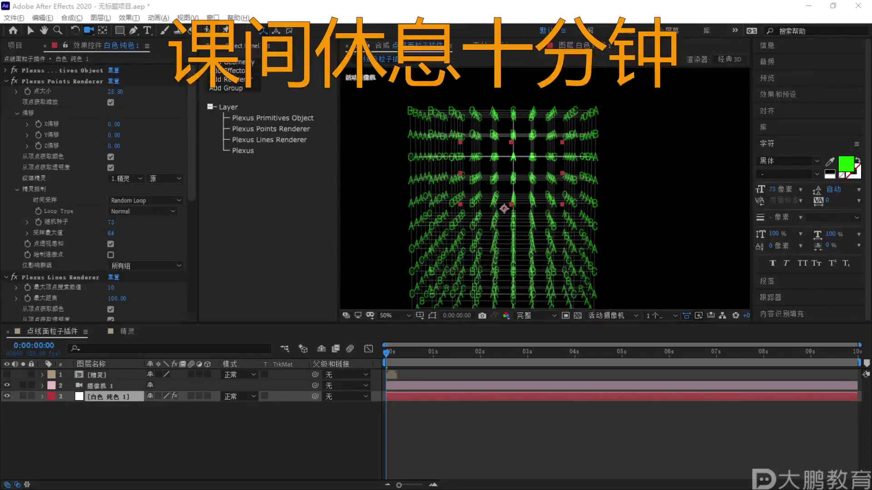
Play the song 形容 from QQ Music search history, then close the player
key(alt+Tab)
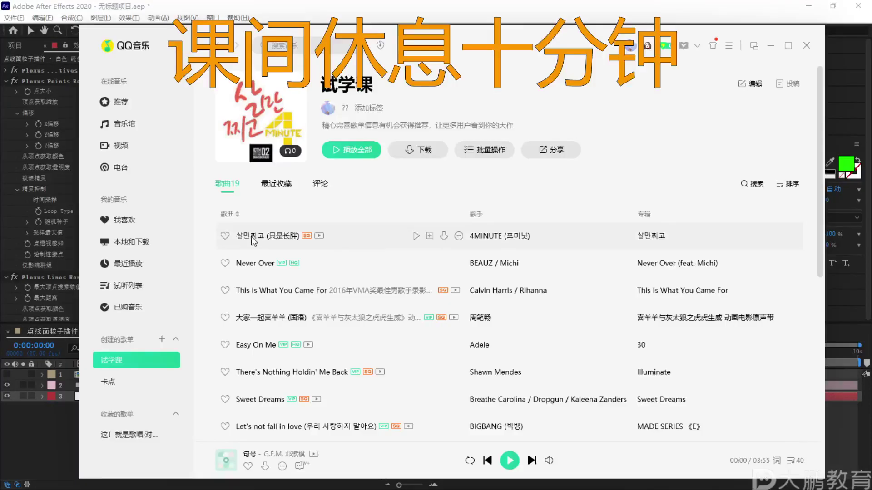
click(300, 45)
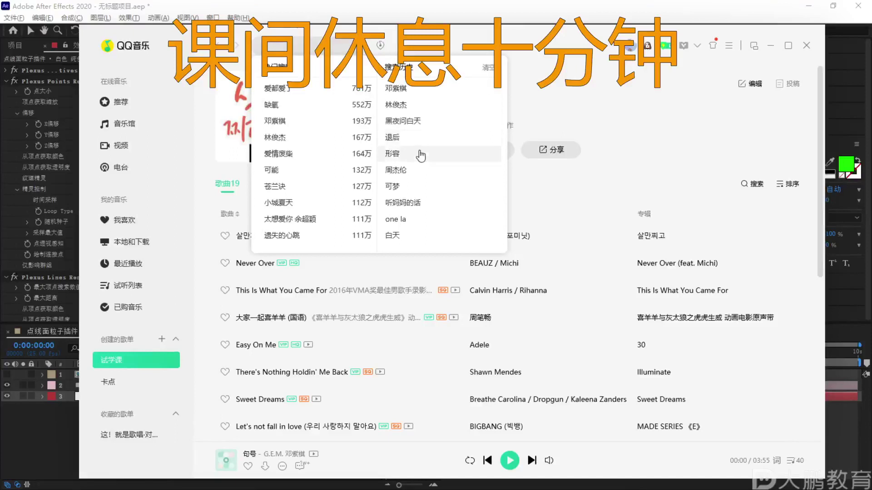
click(421, 153)
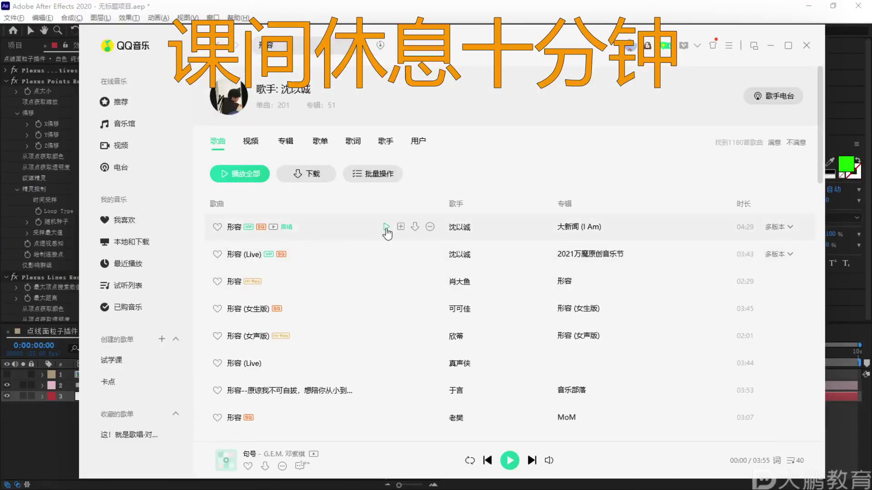
click(387, 227)
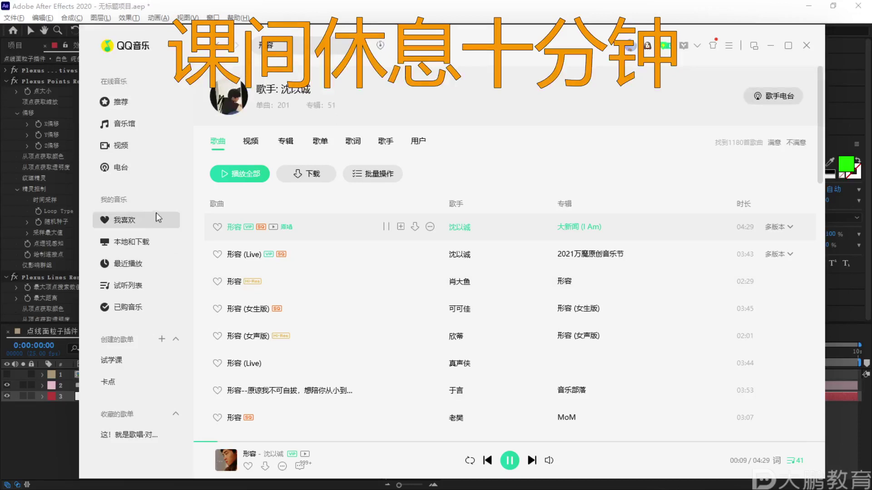
click(806, 46)
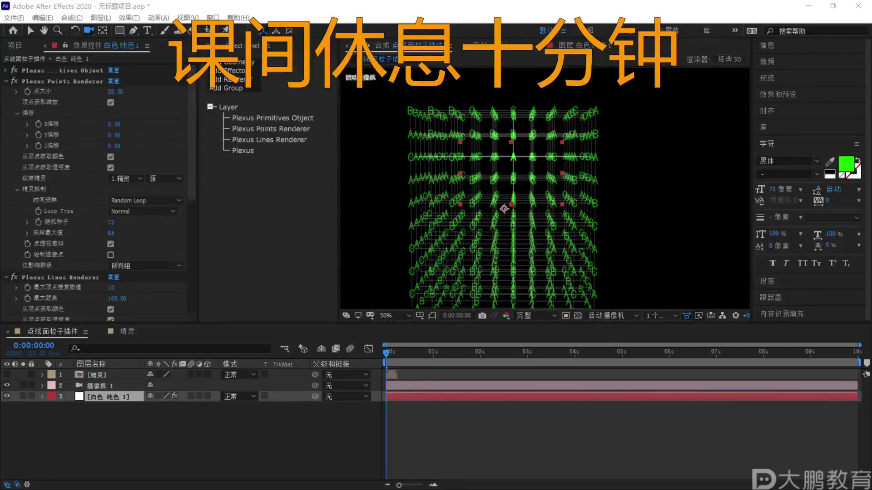
Search 'maohelaoshu' to bring up the Tom and Jerry episode 39 page on bilibili
text(maohelaoshu)
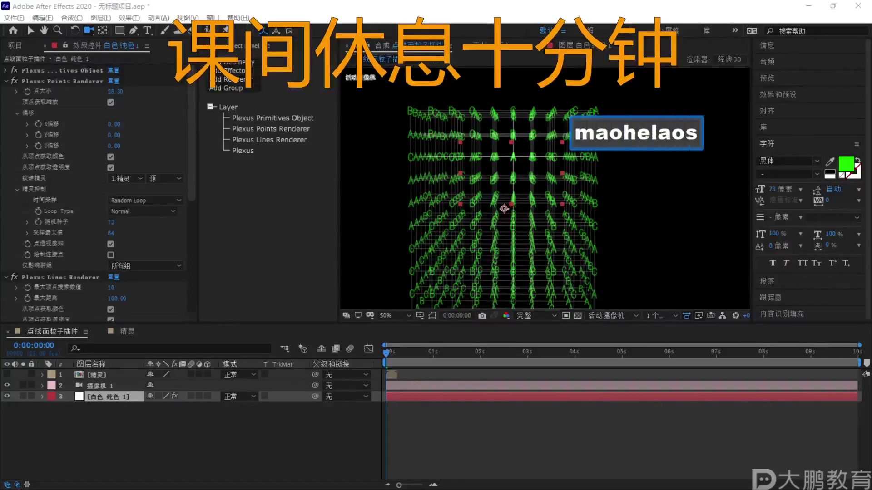
key(space)
key(Return)
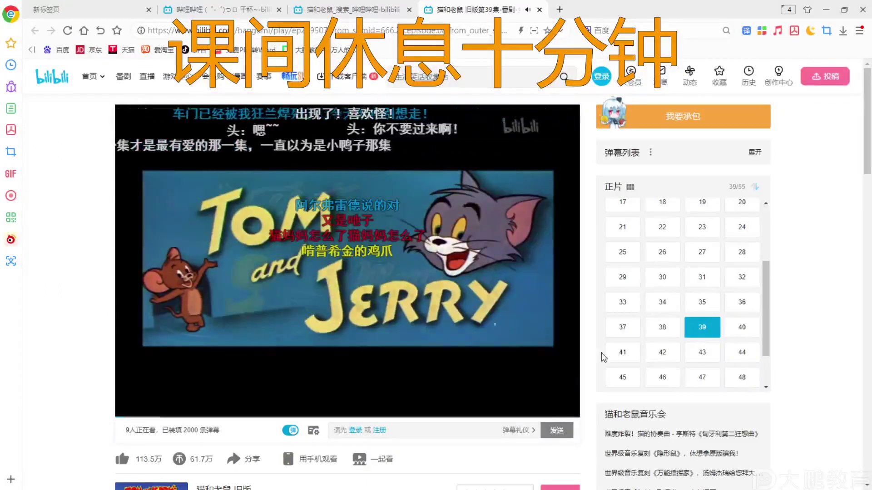
mouse_move(374, 329)
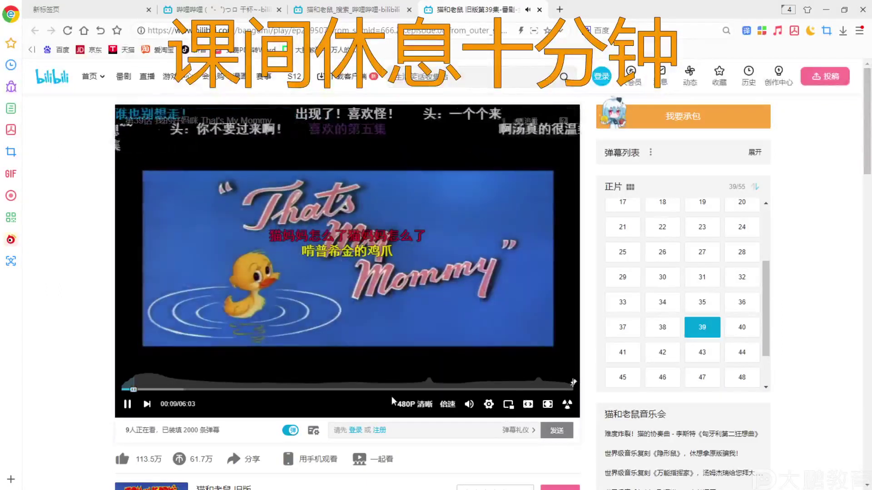
Watch the duckling episode fullscreen, seeking to the egg scene at 00:47, the credits, 00:18 and 00:30
key(f)
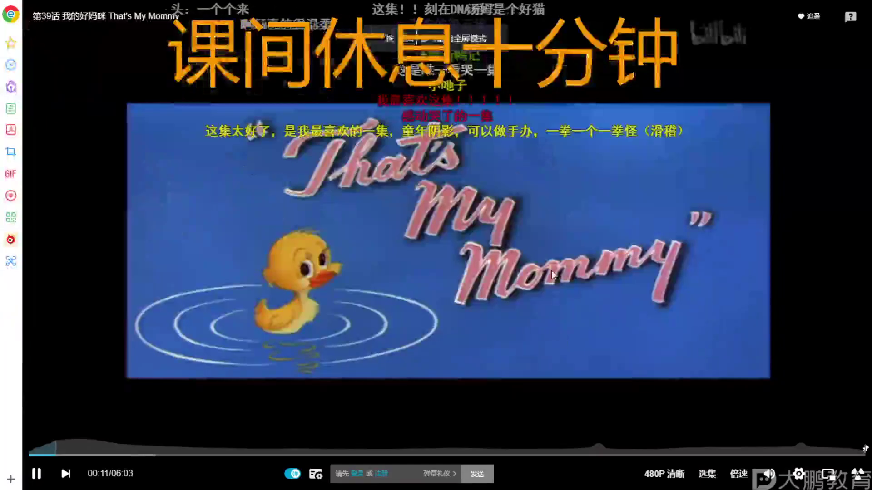
click(134, 454)
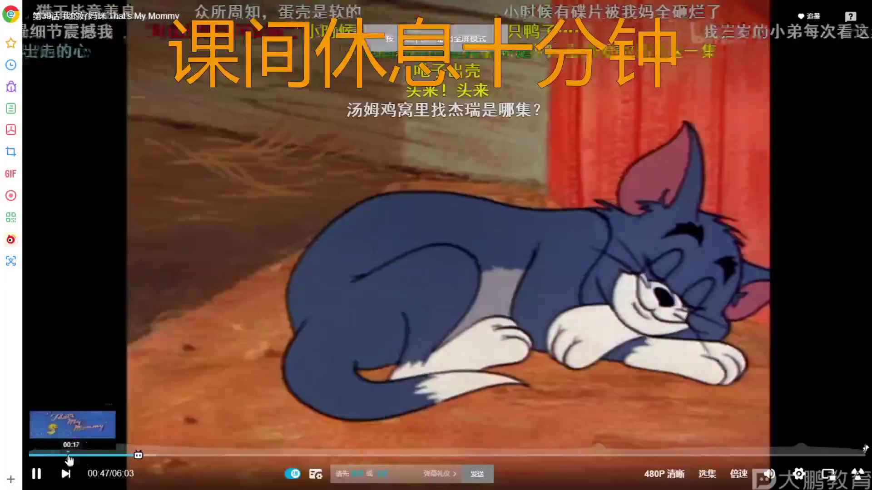
click(59, 457)
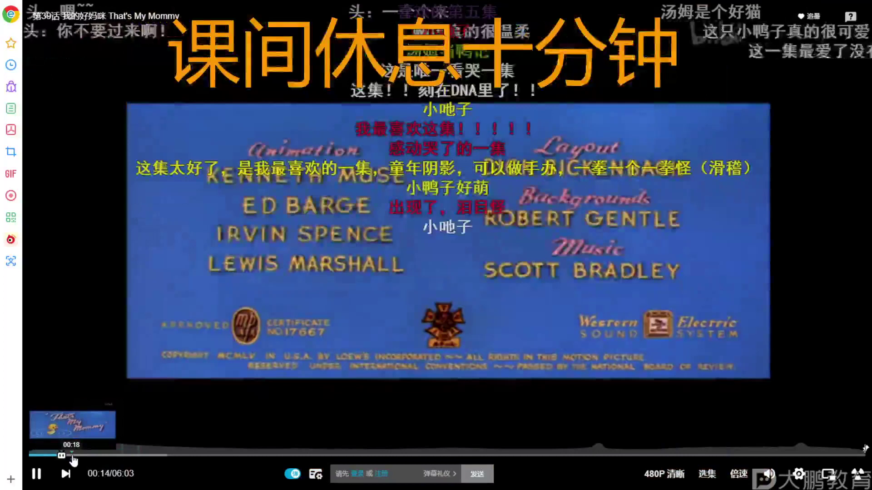
click(71, 456)
click(98, 454)
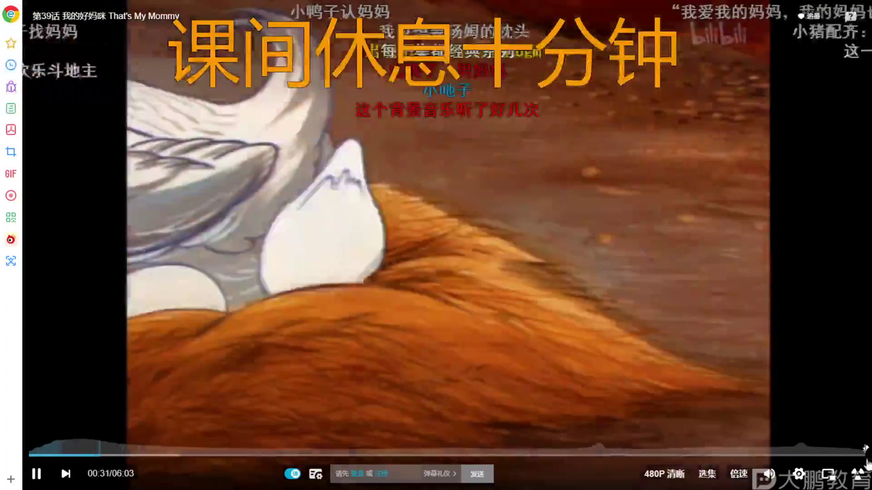
Start the Jerry's Cousin episode from the episode list, then return to the windowed page
click(858, 475)
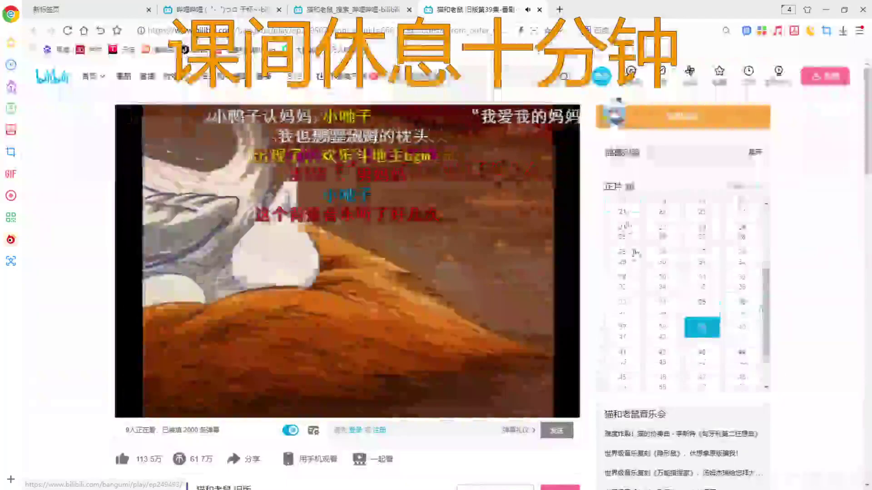
click(700, 342)
double_click(473, 327)
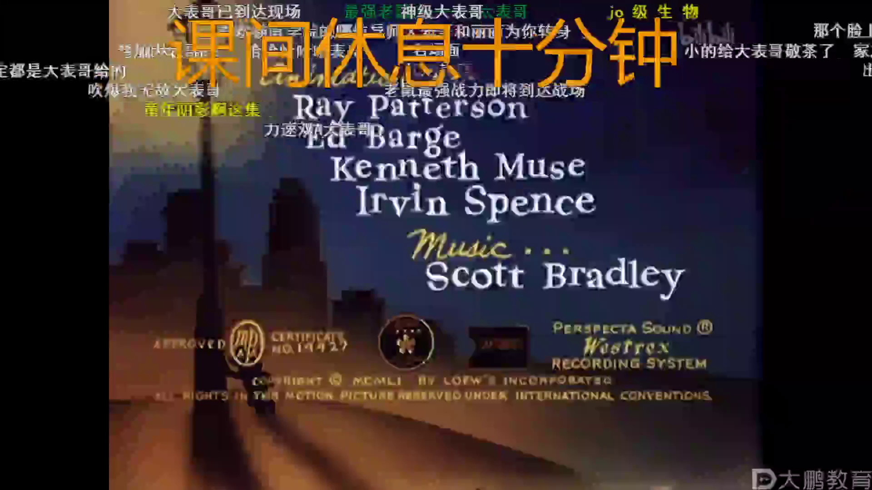
scroll(549, 332, down, 1)
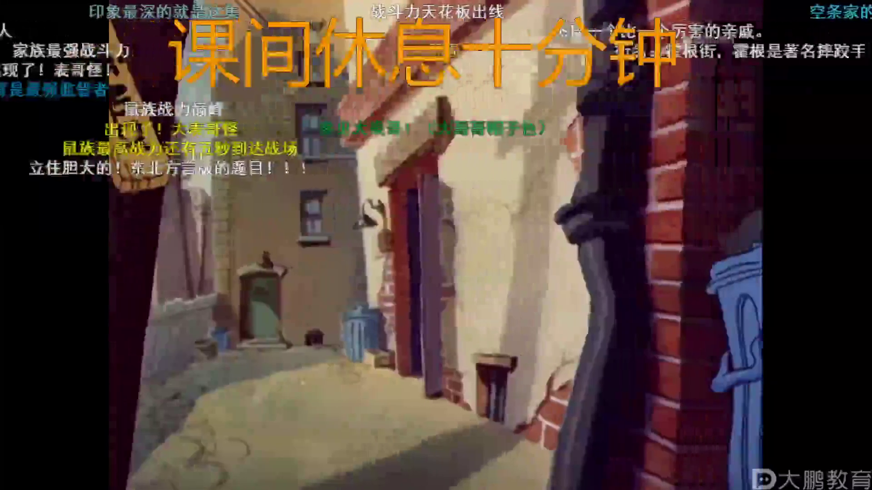
mouse_move(433, 305)
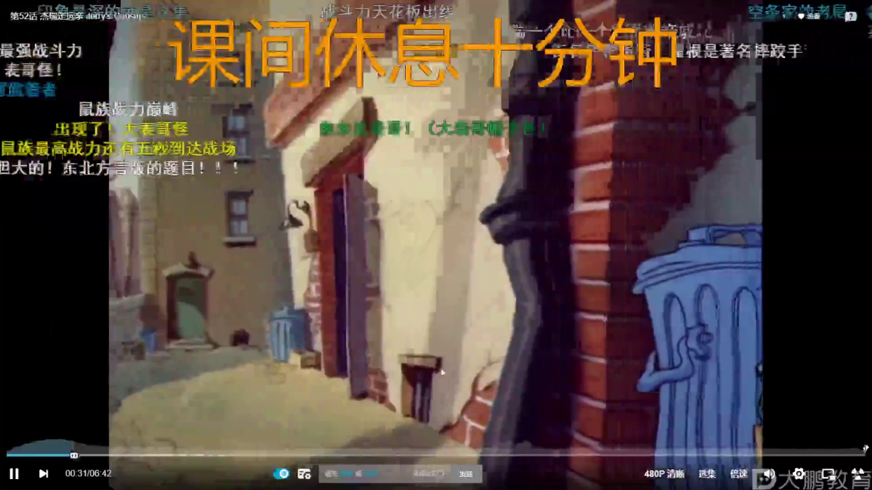
key(Escape)
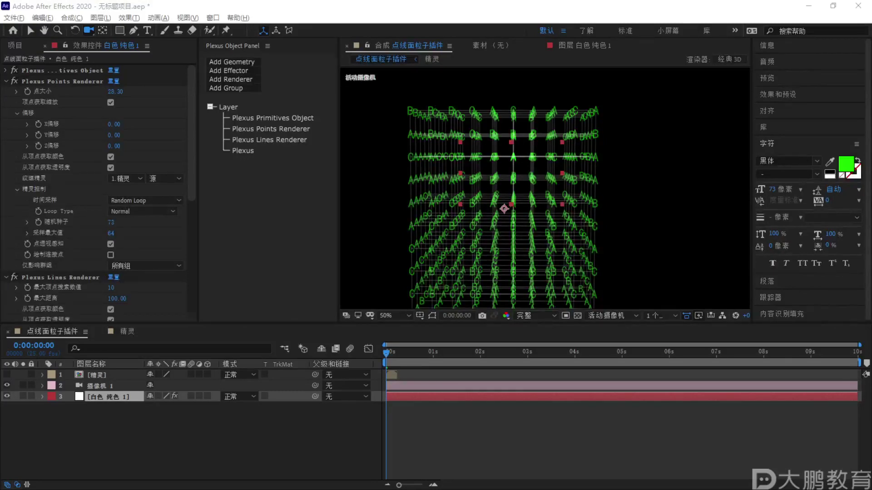
Delete the Plexus renderers and the Primitives Object from the Plexus Object Panel
click(246, 142)
key(Delete)
click(261, 128)
key(Delete)
click(266, 117)
key(Delete)
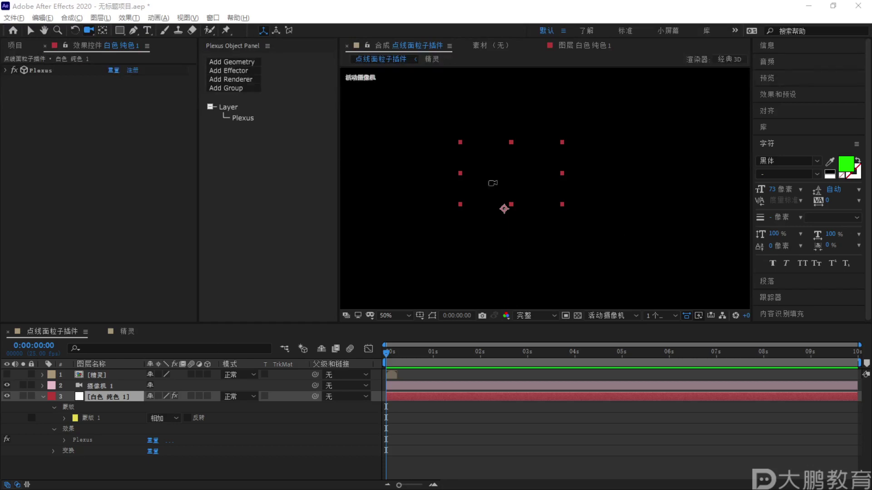
Delete the [精灵] precomp and camera layers, leaving the white solid selected
click(31, 30)
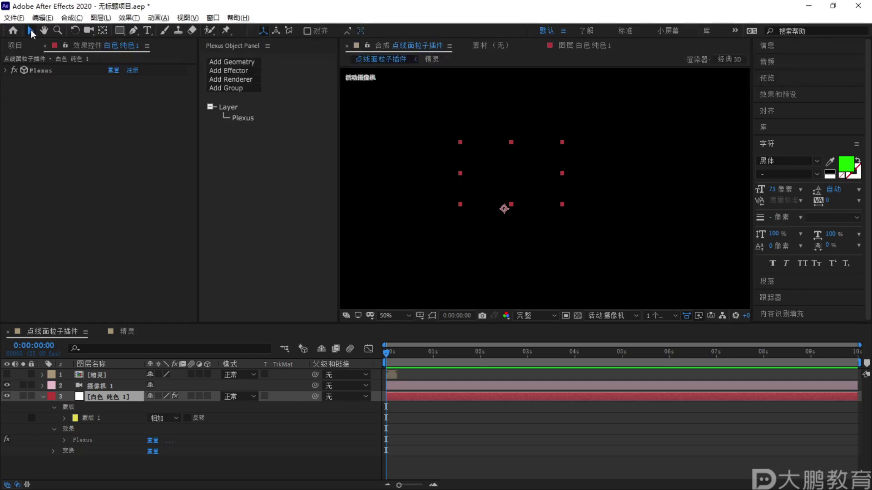
click(42, 397)
click(110, 376)
key(Delete)
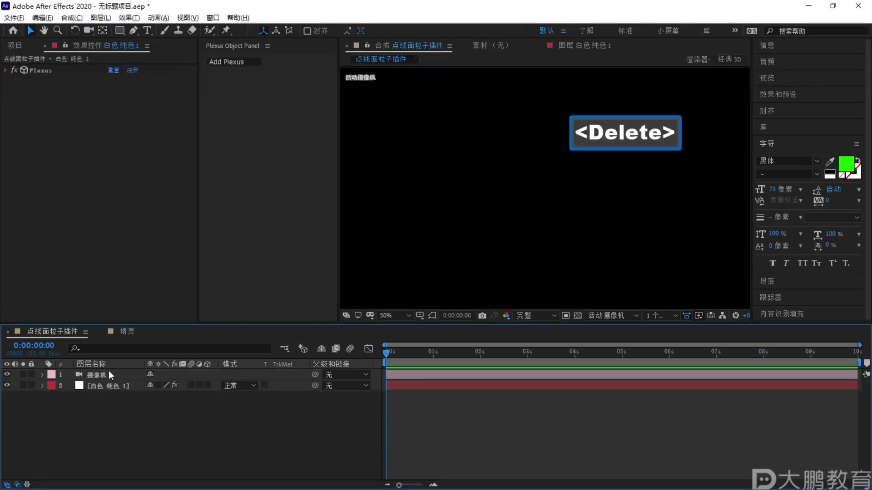
click(106, 375)
key(Delete)
click(108, 377)
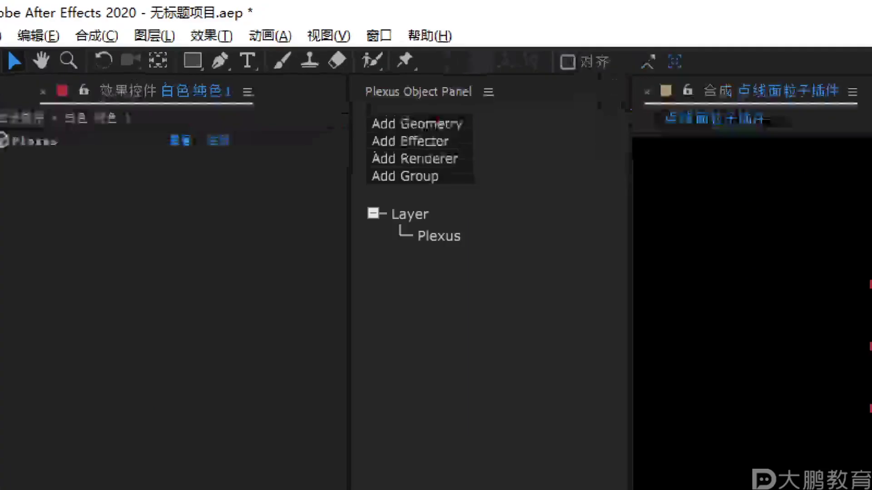
Add Primitives cube geometry to the Plexus effect
key(Escape)
click(436, 127)
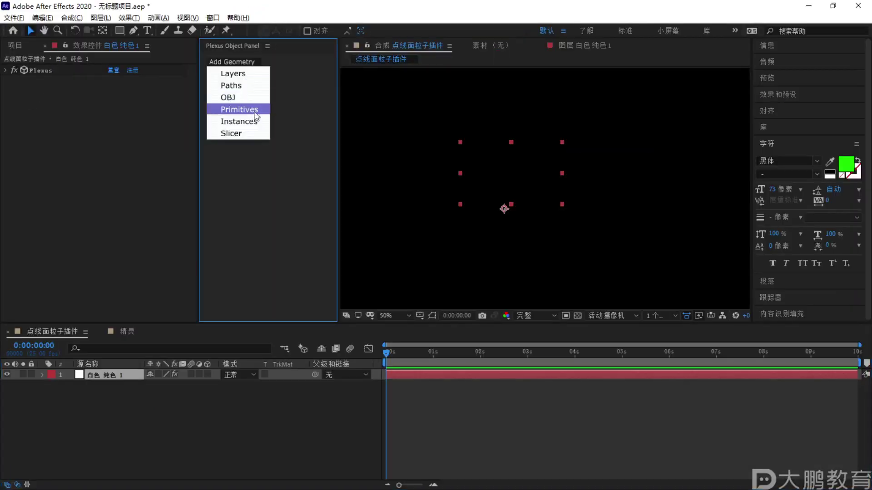
click(255, 115)
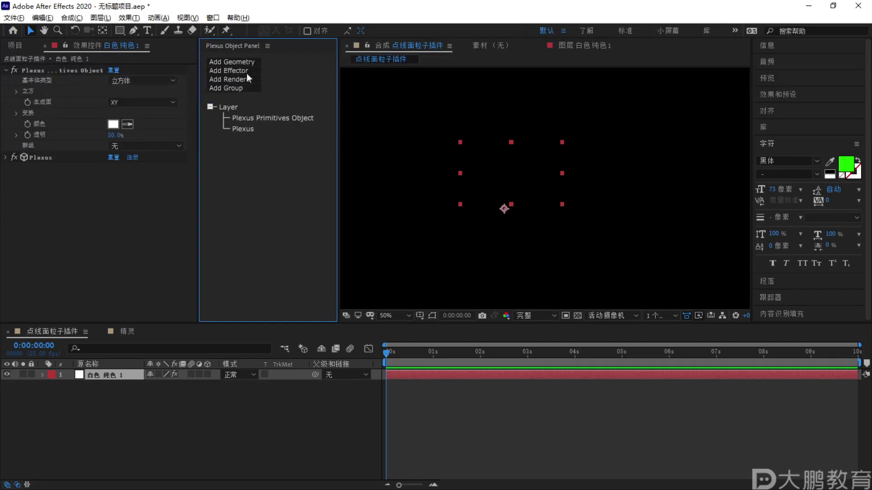
key(Escape)
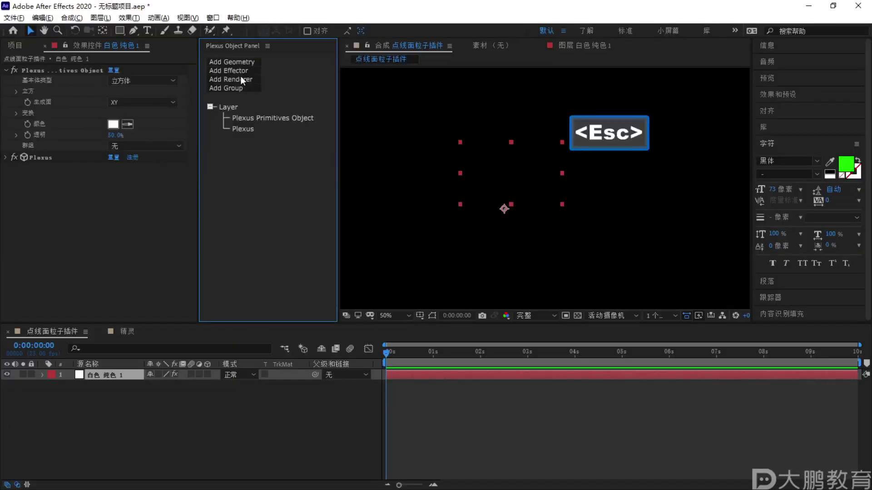
Add a Plexus Points renderer to draw the cube's vertices
click(242, 80)
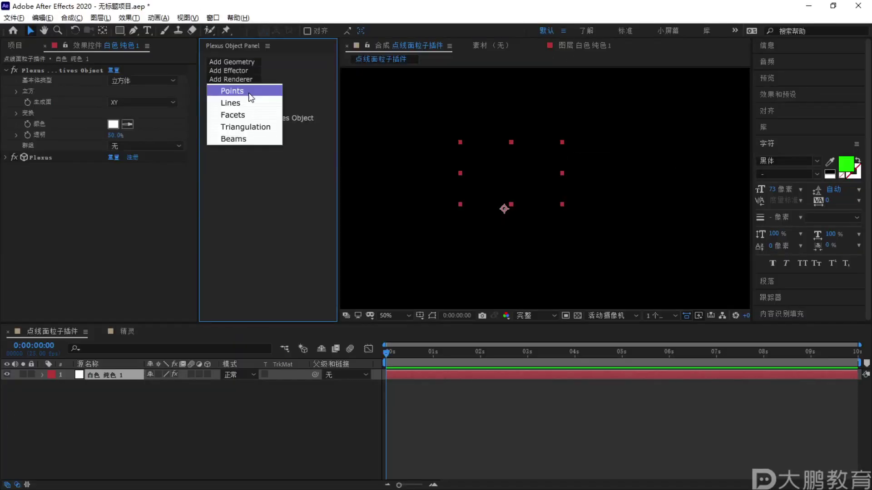
click(251, 93)
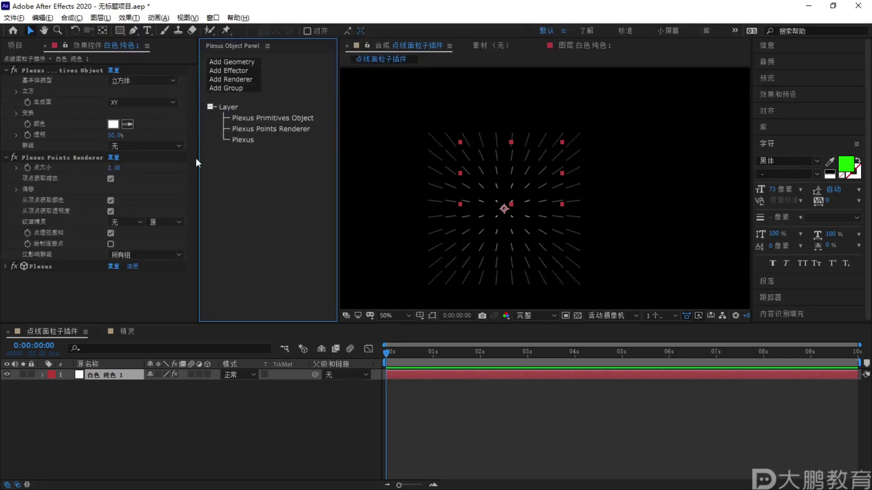
click(247, 80)
key(F2)
key(Escape)
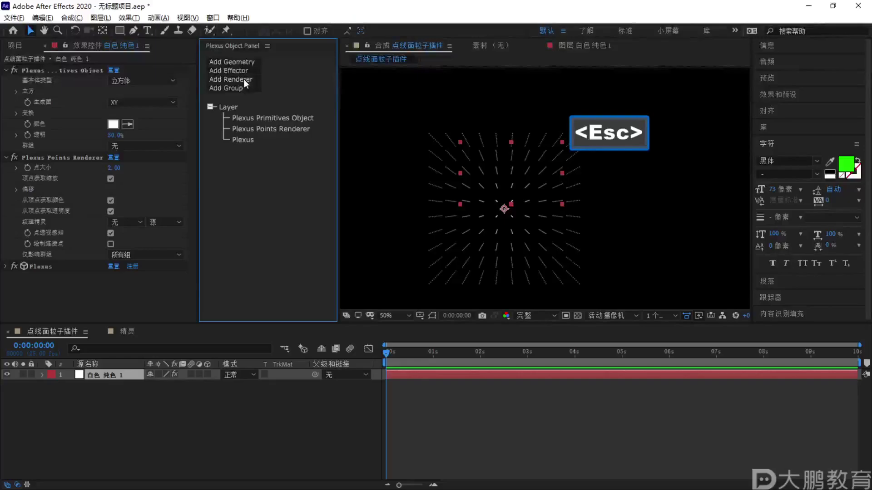
Add a Plexus Lines renderer connecting the points
click(352, 133)
click(250, 101)
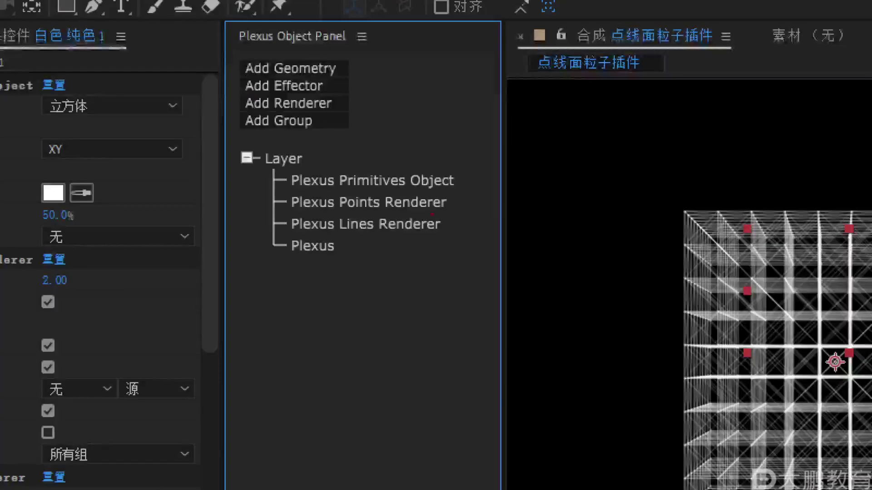
mouse_move(394, 201)
mouse_down()
mouse_move(325, 193)
mouse_move(371, 200)
mouse_move(371, 217)
mouse_move(334, 211)
mouse_up()
drag(438, 145, 336, 156)
key(Escape)
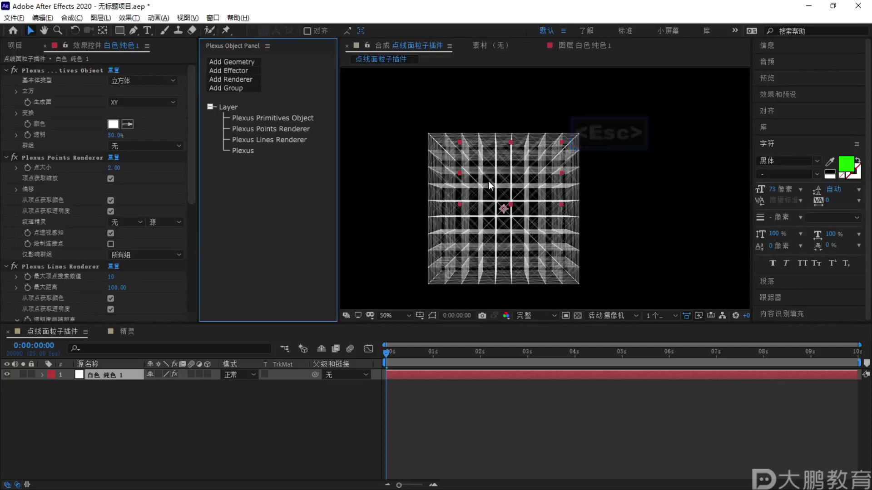
Centre the cube in the composition view and show the Plexus Lines Renderer settings
drag(489, 181, 521, 177)
key(F1)
drag(520, 110, 451, 127)
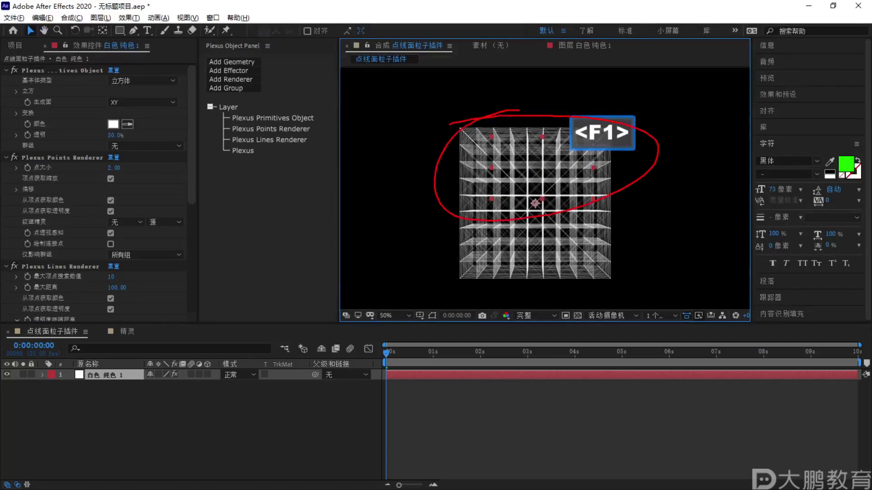
key(Escape)
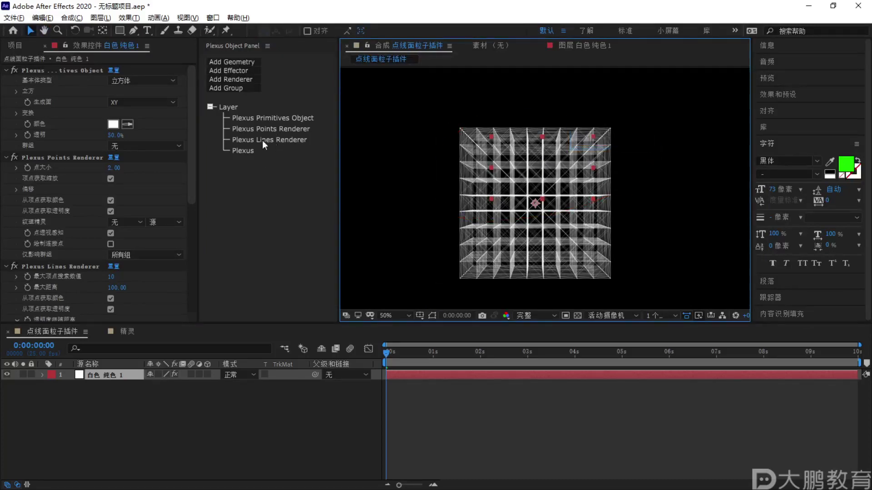
click(263, 141)
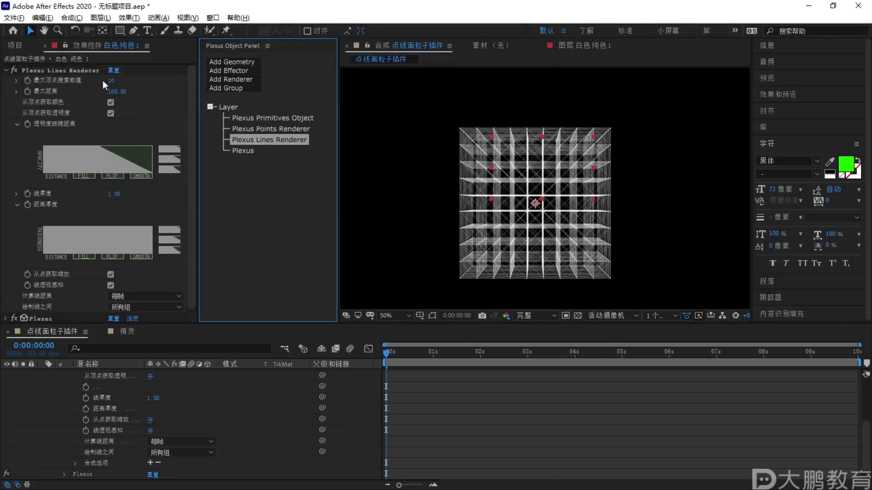
key(F2)
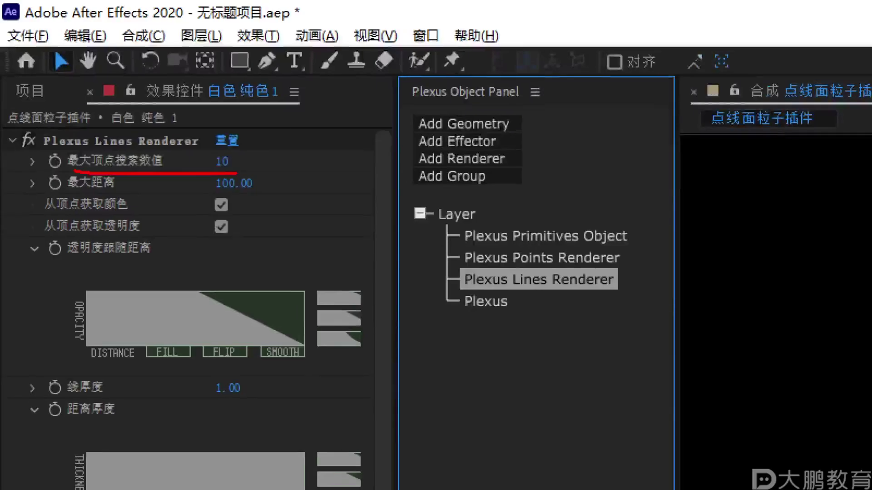
key(Escape)
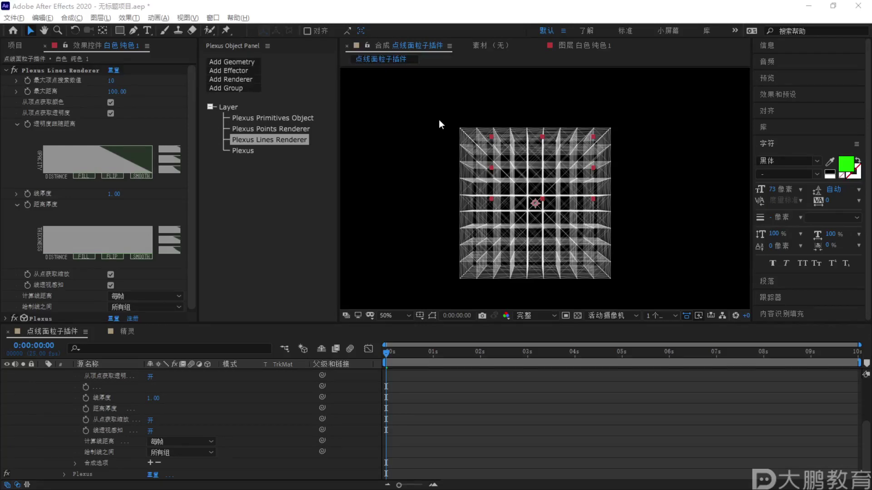
key(F2)
key(Escape)
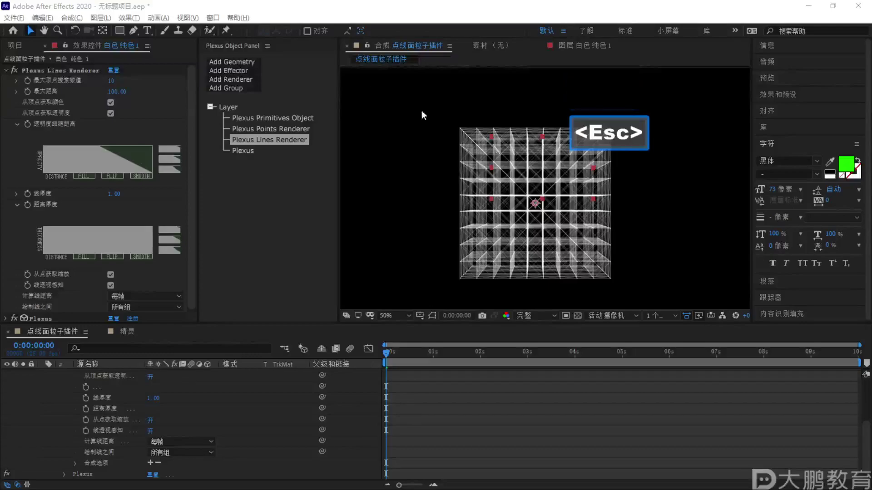
scroll(151, 371, up, 4)
click(45, 376)
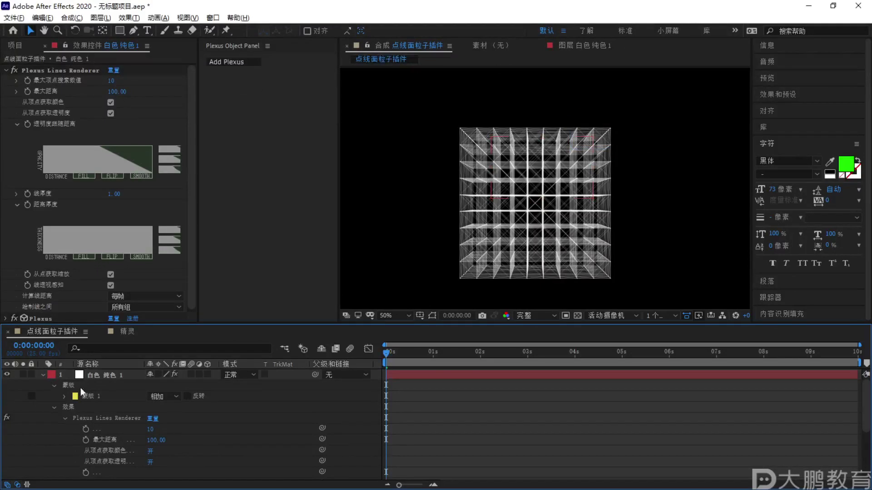
Add a camera layer with default settings and orbit to a tilted view of the cube
right_click(138, 411)
mouse_move(181, 293)
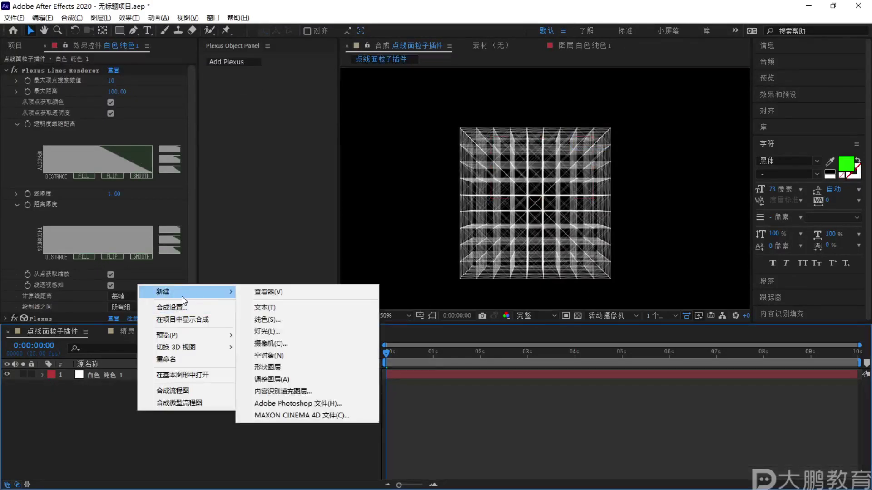
click(281, 346)
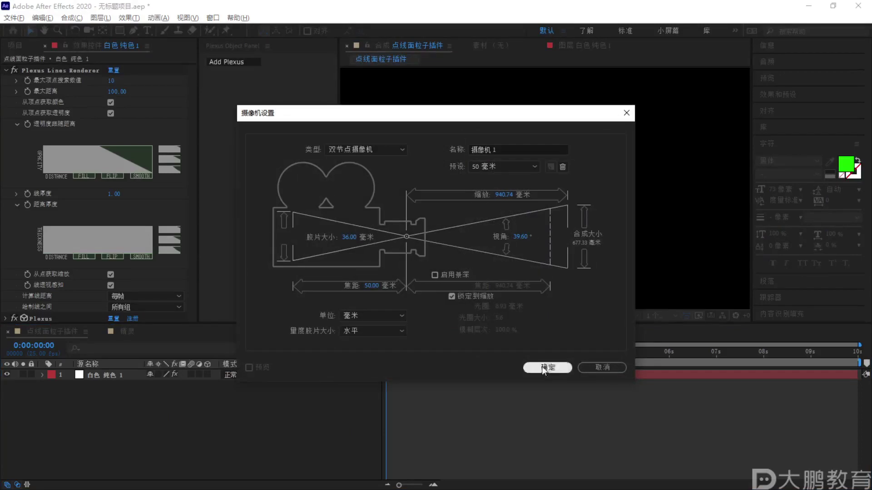
click(545, 311)
drag(526, 222, 509, 276)
key(F2)
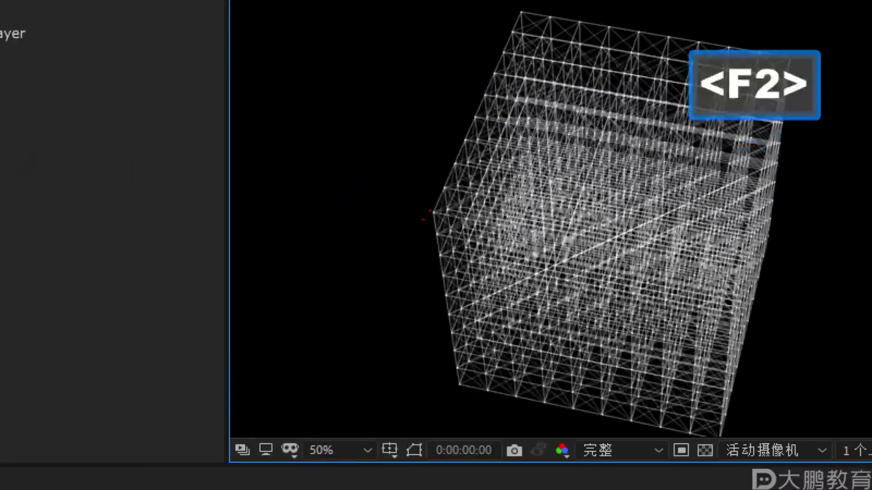
mouse_move(435, 224)
mouse_down()
mouse_move(450, 204)
mouse_move(440, 197)
mouse_move(446, 182)
mouse_move(455, 185)
mouse_move(429, 209)
mouse_up()
mouse_move(450, 147)
mouse_down()
mouse_move(449, 169)
mouse_move(417, 227)
mouse_up()
key(Escape)
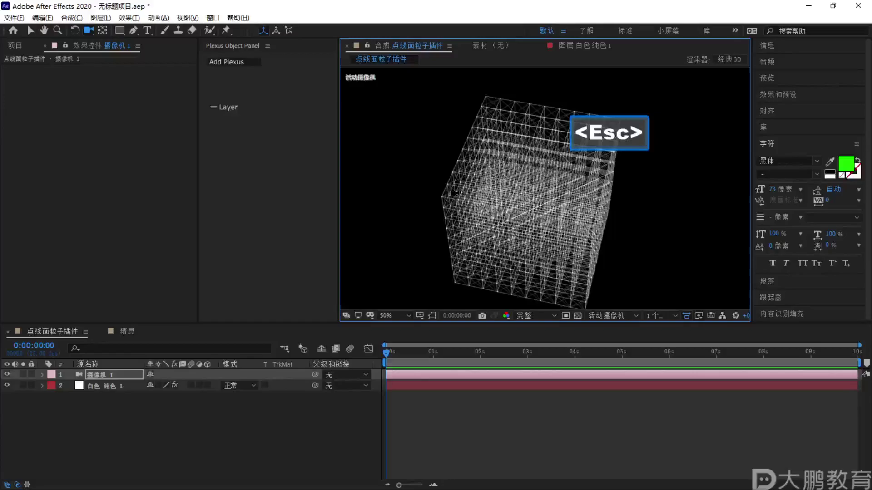
key(F2)
mouse_move(443, 206)
mouse_down()
mouse_move(451, 204)
mouse_move(402, 235)
mouse_move(412, 221)
mouse_move(453, 207)
mouse_up()
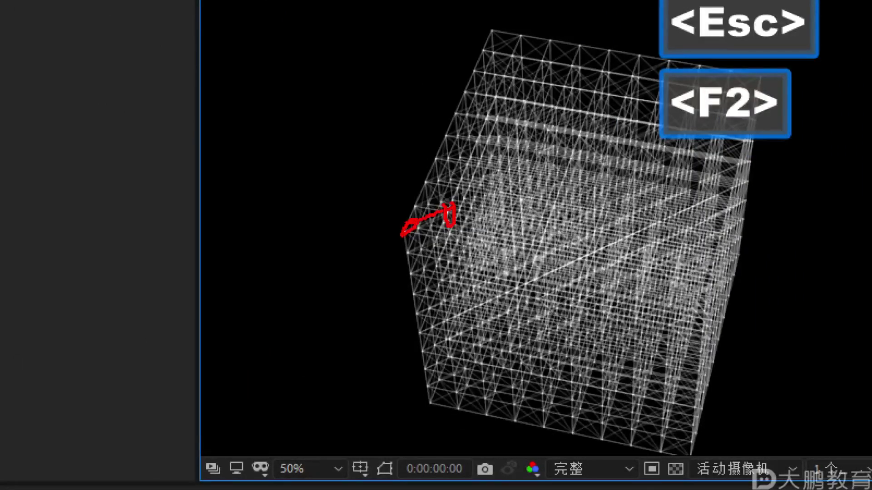
key(Escape)
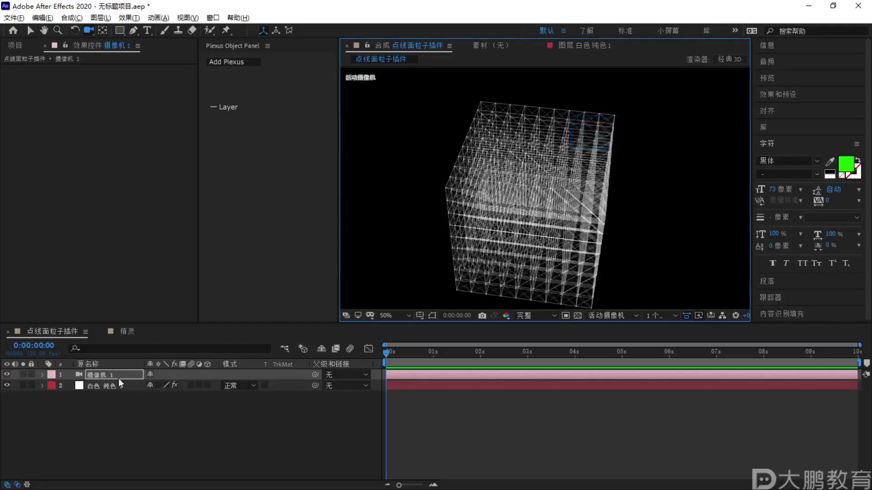
Select the white solid (白色 纯色 1) and show its Plexus Lines Renderer settings
click(113, 386)
key(F2)
key(Escape)
click(269, 140)
key(F2)
mouse_move(71, 165)
mouse_down()
mouse_move(288, 162)
mouse_move(57, 135)
mouse_move(68, 172)
mouse_up()
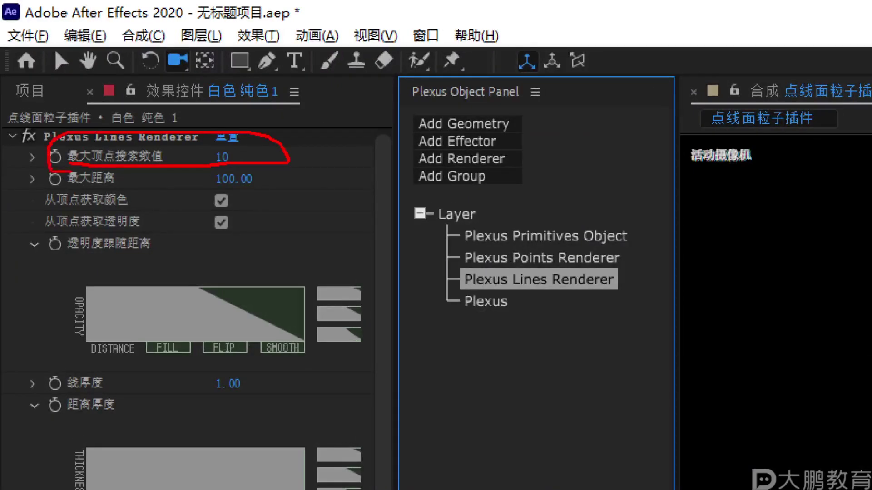
Orbit and pan around the wireframe cube to inspect it from several angles
key(Escape)
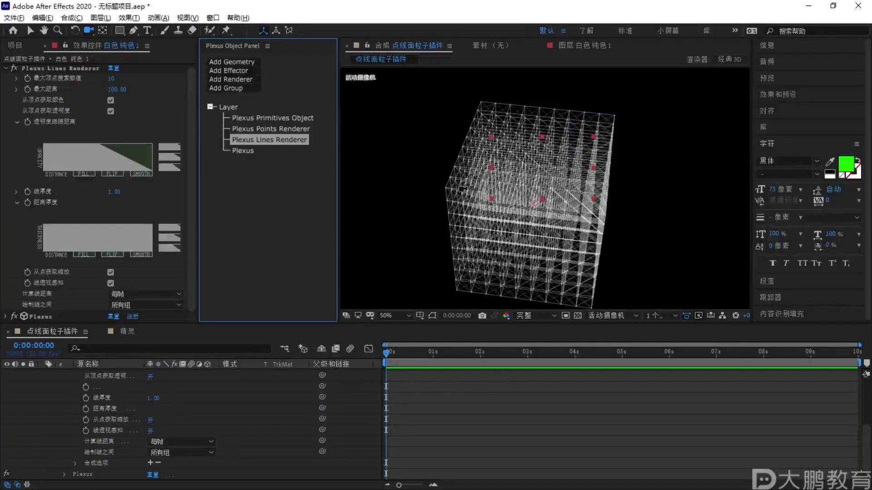
key(F1)
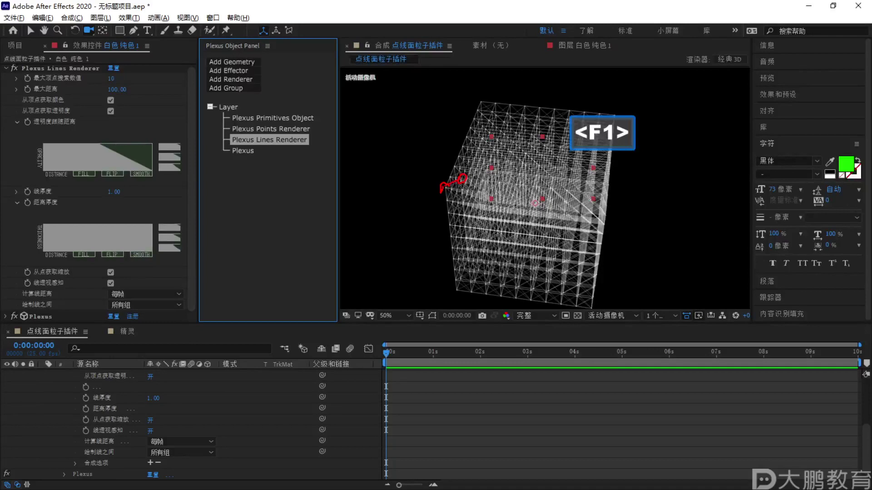
key(Escape)
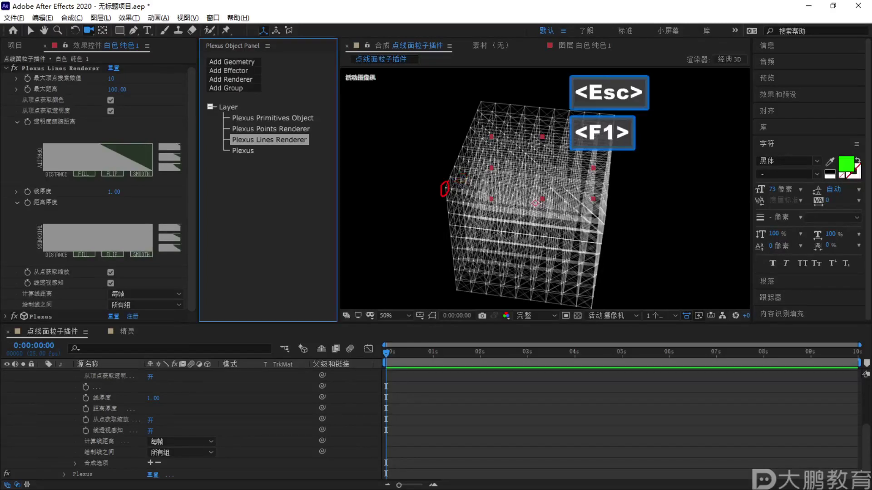
drag(613, 117, 456, 179)
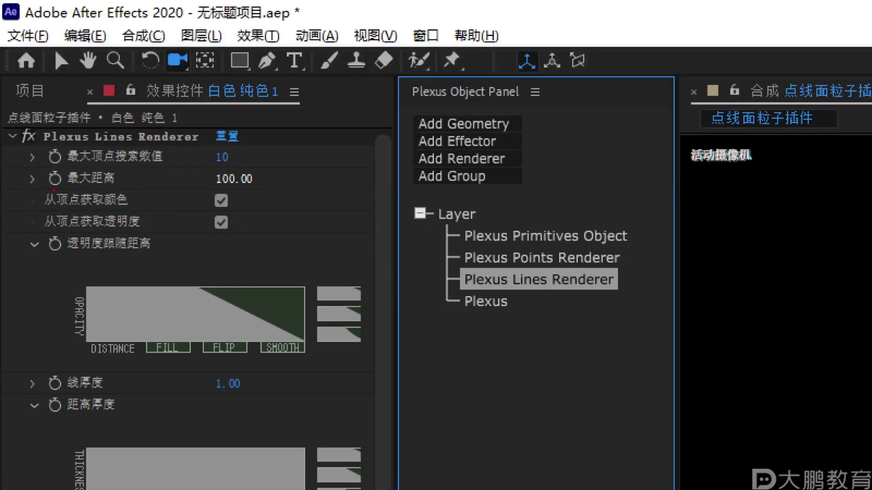
key(Escape)
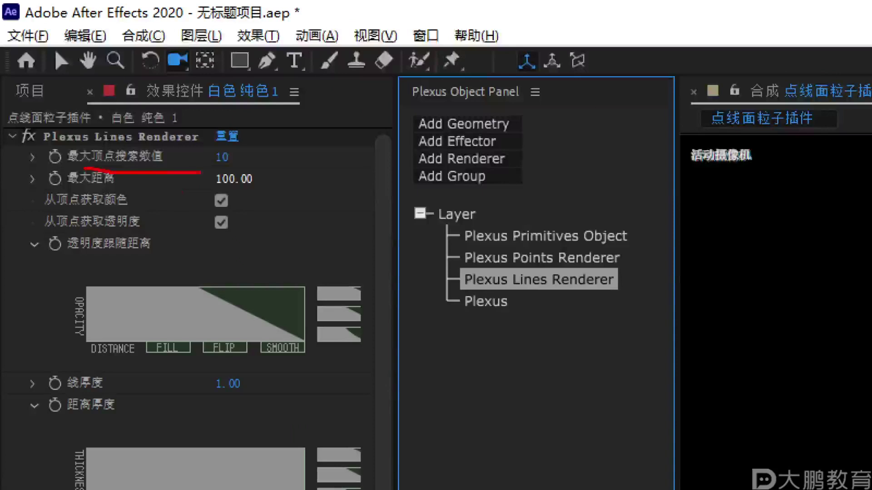
key(Escape)
key(F1)
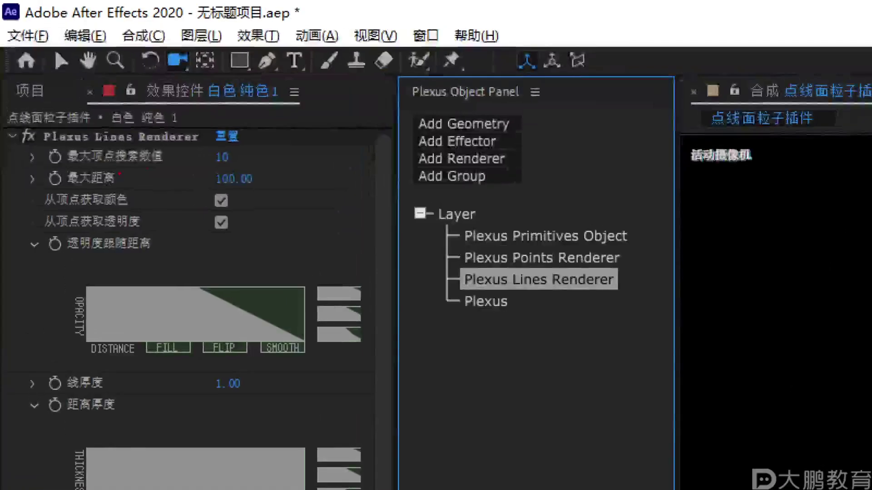
key(ctrl)
drag(17, 115, 376, 193)
drag(66, 167, 185, 169)
key(Escape)
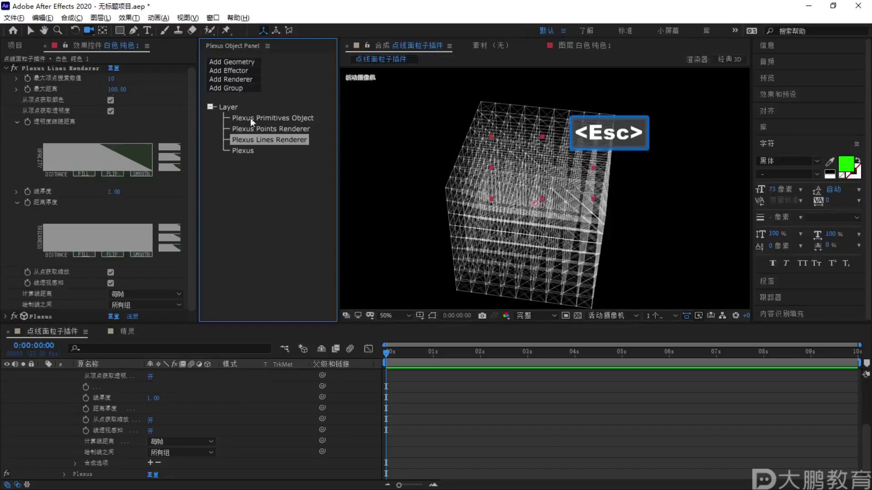
key(F1)
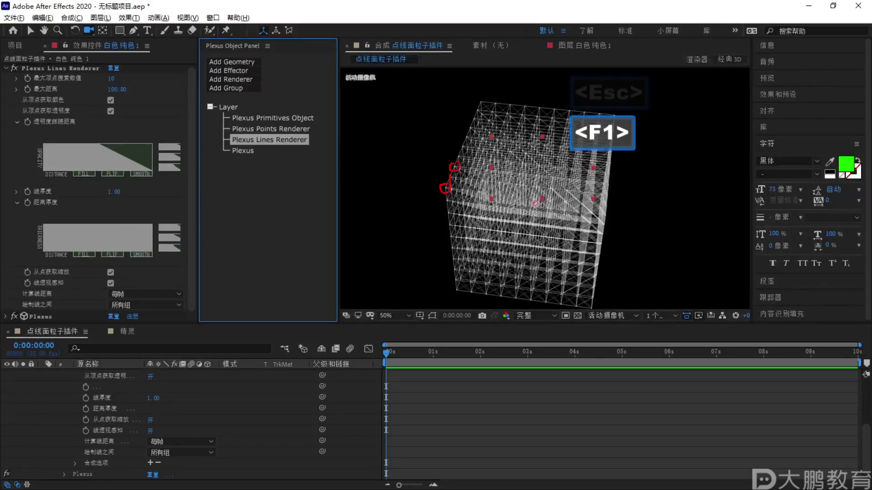
mouse_move(444, 196)
mouse_down()
mouse_move(461, 216)
mouse_move(492, 210)
mouse_up()
key(Escape)
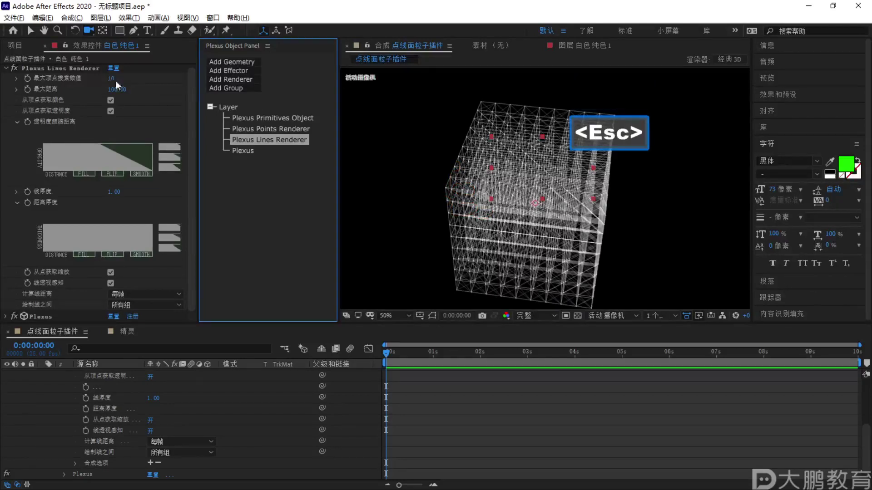
Raise the maximum vertex search count to 61 and orbit to inspect the result
drag(113, 78, 137, 78)
key(F1)
mouse_move(441, 183)
mouse_down()
mouse_move(574, 187)
mouse_move(567, 207)
mouse_up()
drag(491, 177, 535, 157)
key(Escape)
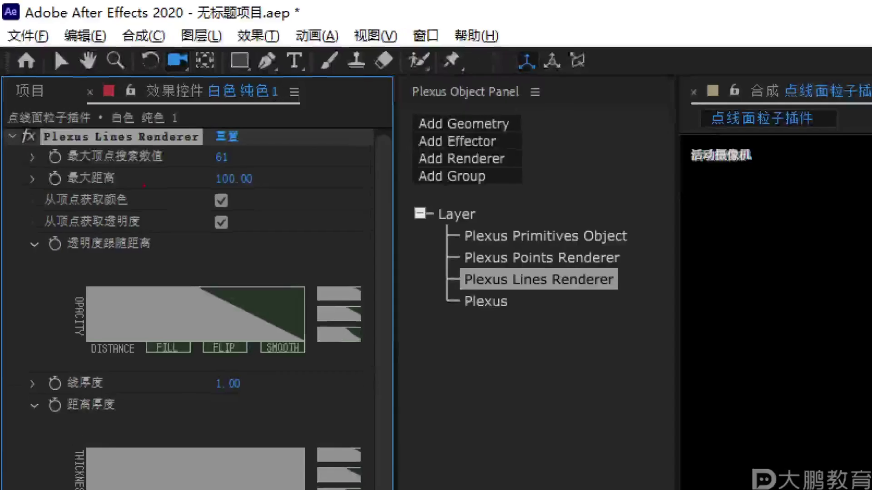
key(Escape)
key(F1)
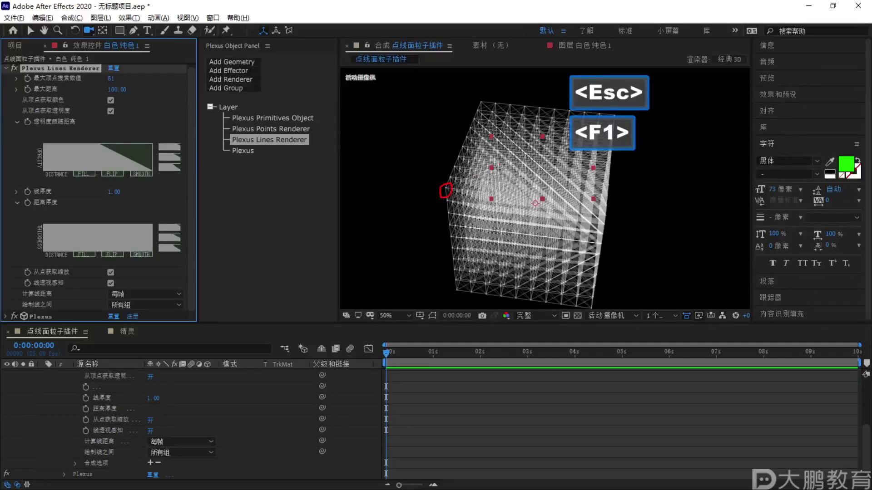
drag(490, 179, 451, 145)
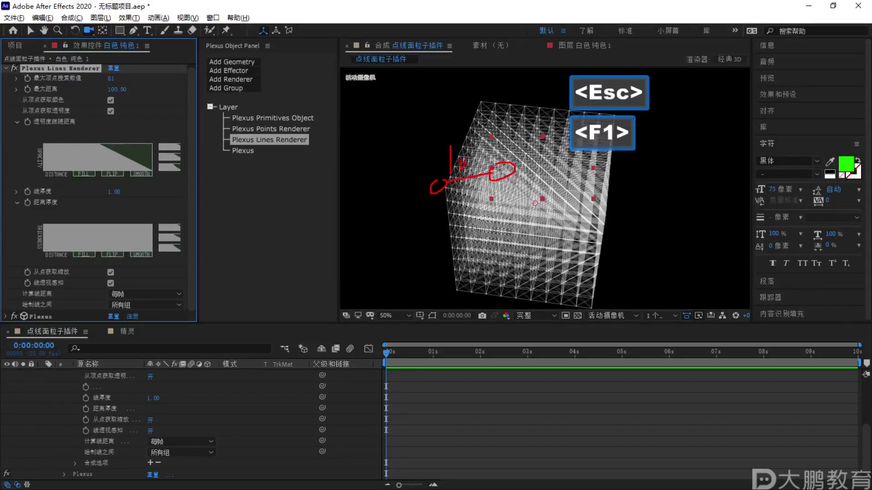
key(Escape)
drag(452, 178, 454, 176)
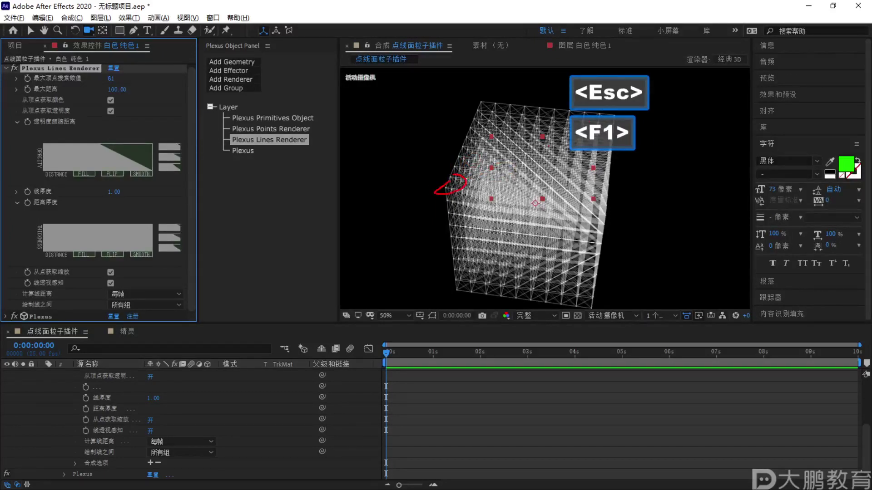
Set the maximum vertex search count to 1 and inspect the sparse point grid
click(113, 79)
text(1)
key(Return)
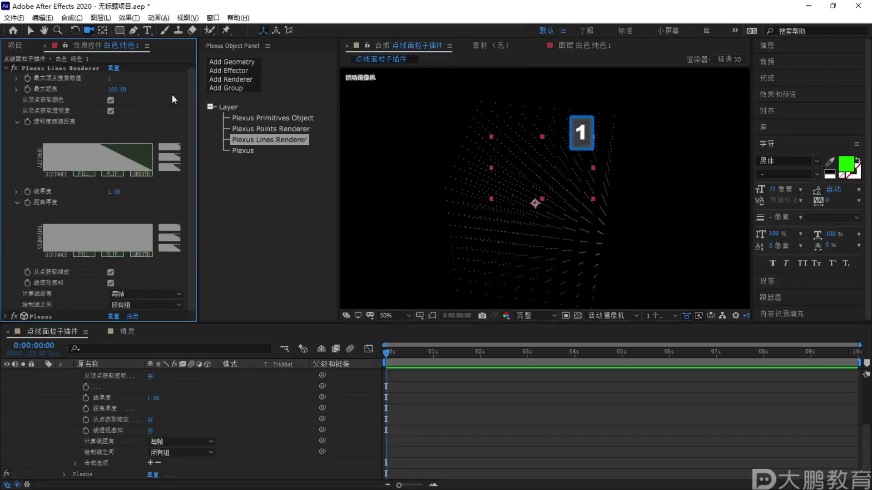
scroll(552, 174, up, 2)
mouse_move(490, 173)
mouse_down()
mouse_move(591, 186)
mouse_move(623, 211)
mouse_move(576, 190)
mouse_move(469, 219)
mouse_move(438, 243)
mouse_move(472, 211)
mouse_move(554, 184)
mouse_move(483, 165)
mouse_up()
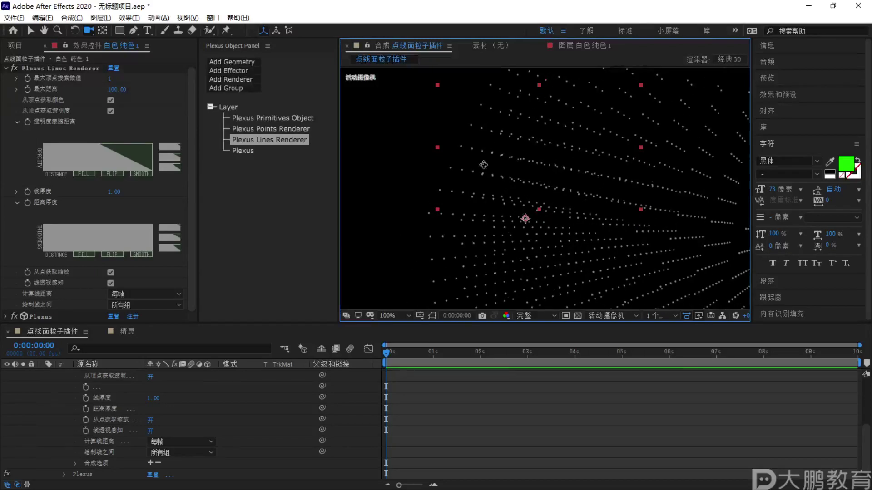
scroll(554, 166, down, 4)
scroll(544, 173, up, 2)
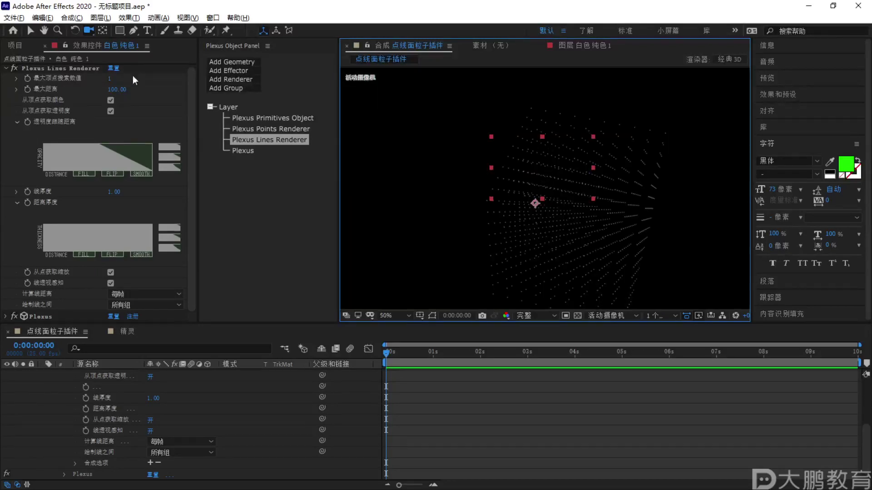
Set the maximum vertex search count to 2 and orbit the view
click(110, 78)
text(2)
key(Return)
scroll(524, 135, up, 2)
scroll(525, 135, up, 2)
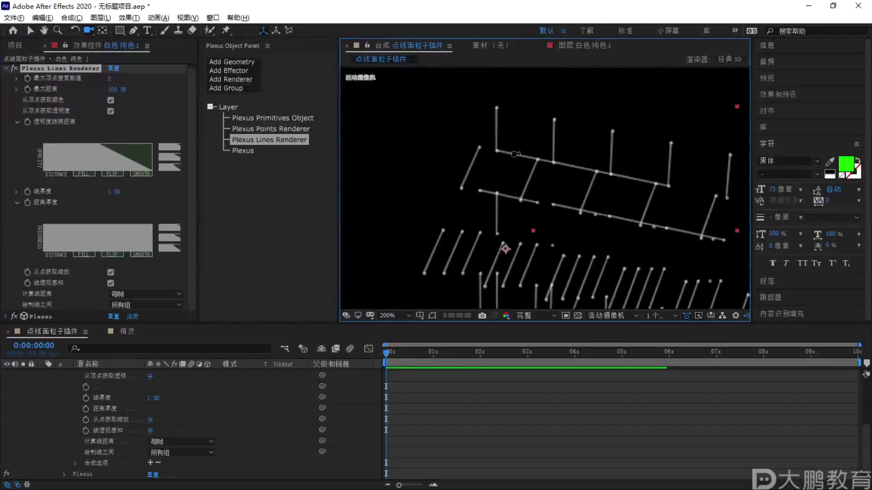
key(F1)
mouse_move(497, 105)
mouse_down()
mouse_move(504, 98)
mouse_move(496, 150)
mouse_up()
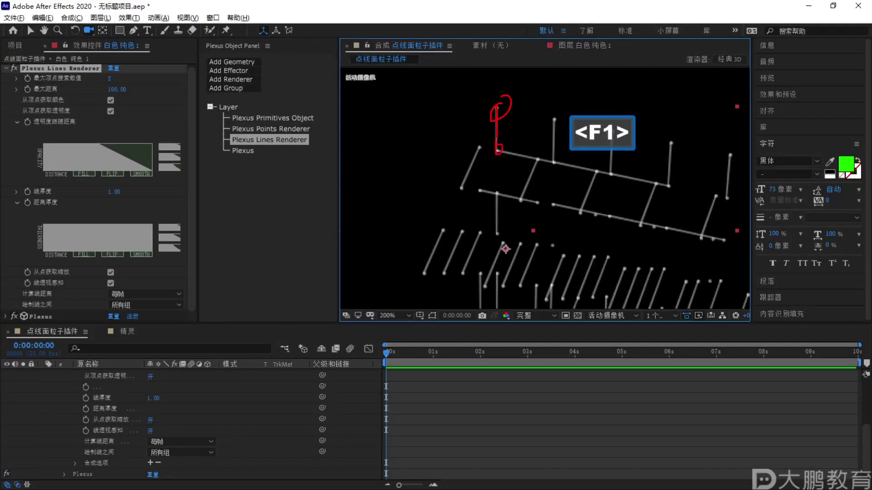
key(Escape)
Lower the maximum line distance below 100 and view the composition at 100%
drag(121, 90, 99, 93)
scroll(500, 179, down, 4)
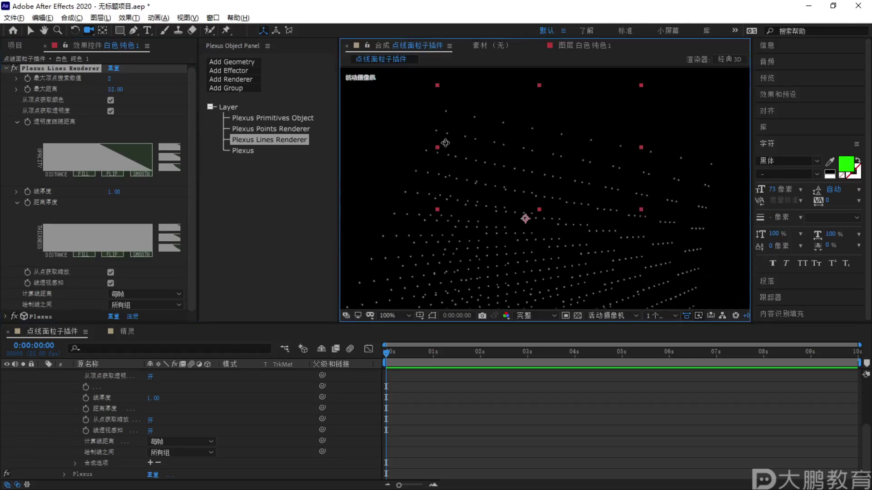
key(/)
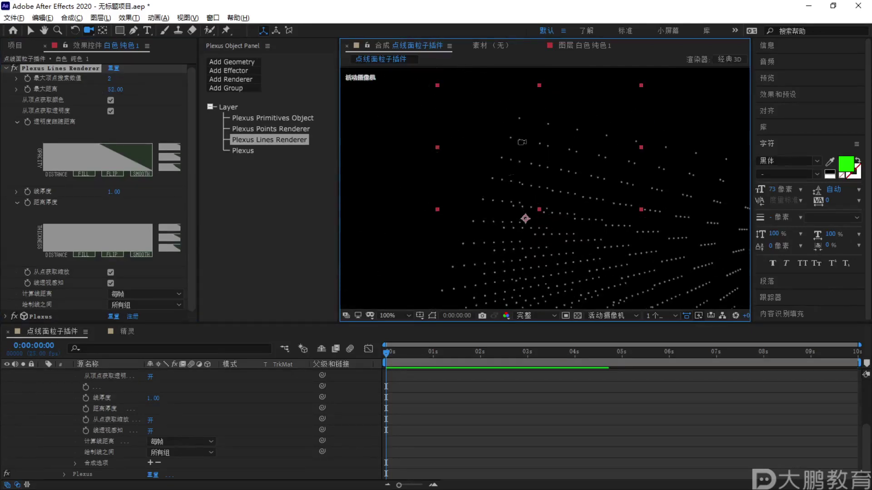
key(F1)
key(Escape)
key(F1)
mouse_move(512, 129)
mouse_down()
mouse_move(521, 110)
mouse_move(499, 133)
mouse_move(518, 140)
mouse_up()
key(Escape)
Raise the maximum distance so lines reappear and centre the particle cube
drag(115, 90, 694, 93)
key(F1)
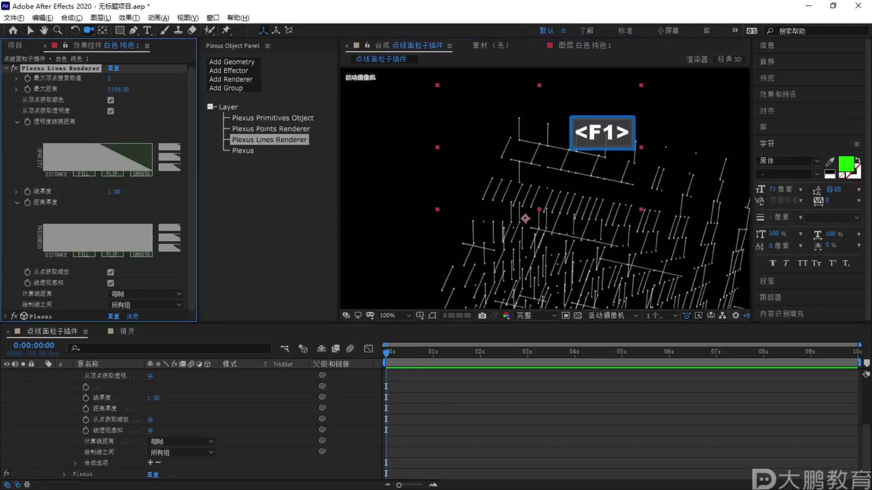
mouse_move(526, 120)
mouse_down()
mouse_move(537, 148)
mouse_move(518, 137)
mouse_up()
key(Escape)
scroll(549, 154, down, 4)
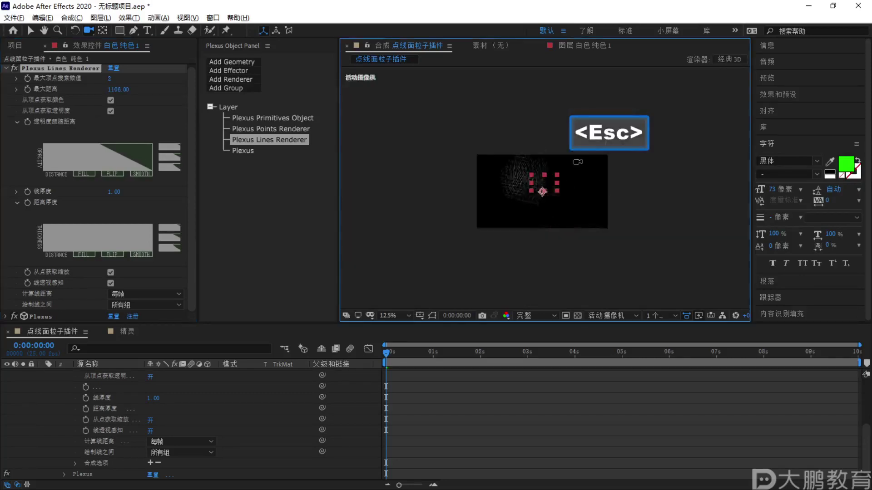
scroll(518, 138, up, 3)
drag(472, 175, 558, 198)
Push the maximum distance to 2492 and raise the vertex search count to about 12
drag(116, 90, 844, 93)
key(F1)
mouse_move(506, 71)
mouse_down()
mouse_move(500, 80)
mouse_move(511, 72)
mouse_up()
mouse_move(595, 288)
mouse_down()
mouse_move(597, 300)
mouse_move(547, 114)
mouse_move(518, 80)
mouse_up()
key(Escape)
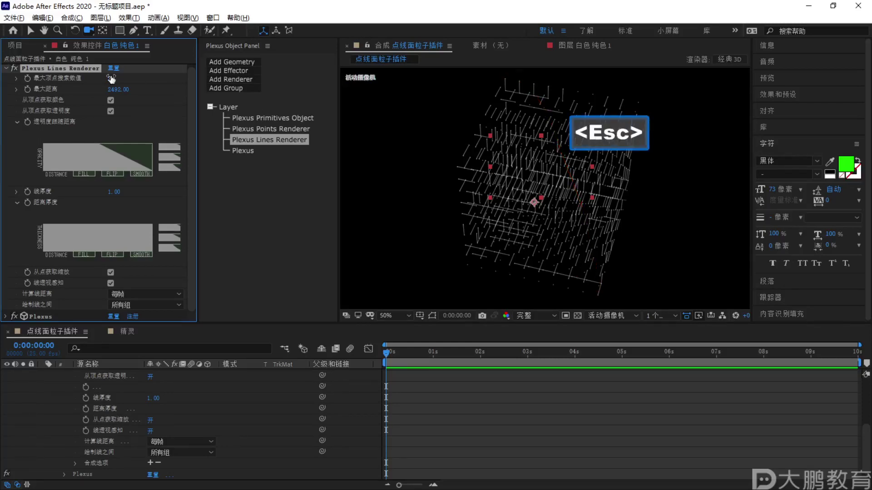
drag(111, 79, 115, 77)
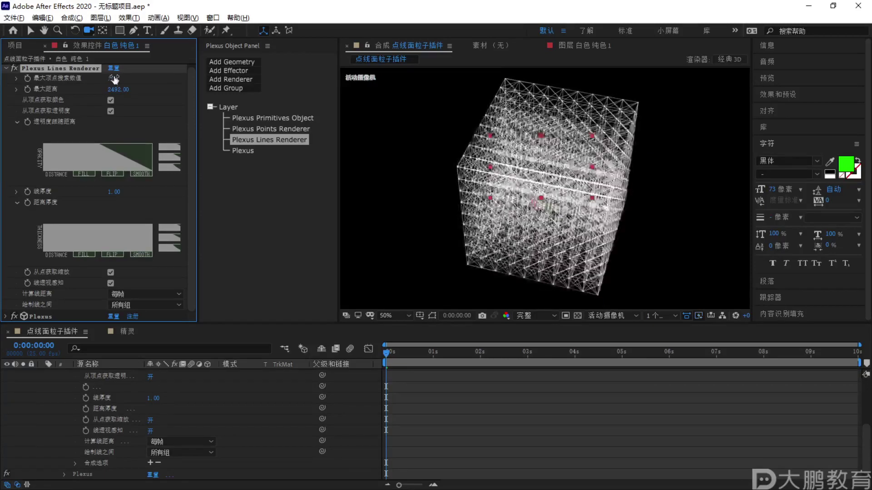
Reset the vertex search count to 10 and the maximum distance to 100
click(109, 79)
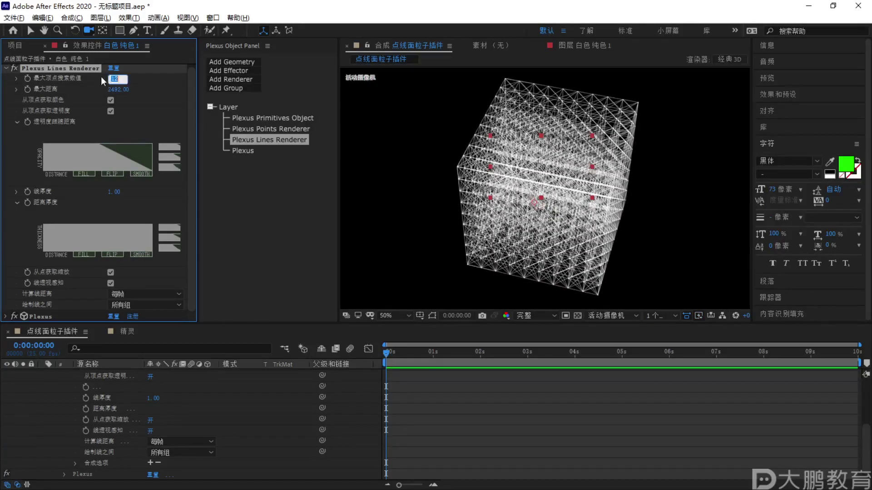
right_click(62, 78)
click(91, 164)
right_click(58, 88)
click(77, 93)
Set the Plexus cube's X, Y and Z point counts to 2 each
click(264, 119)
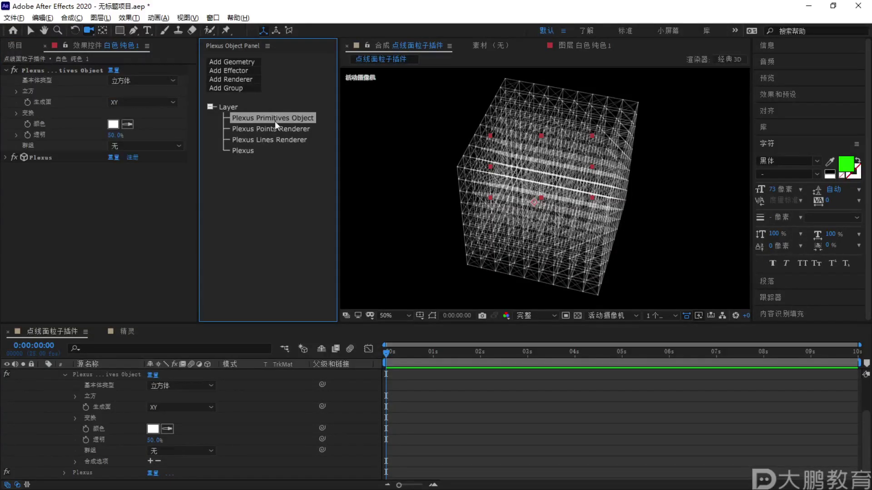
click(17, 92)
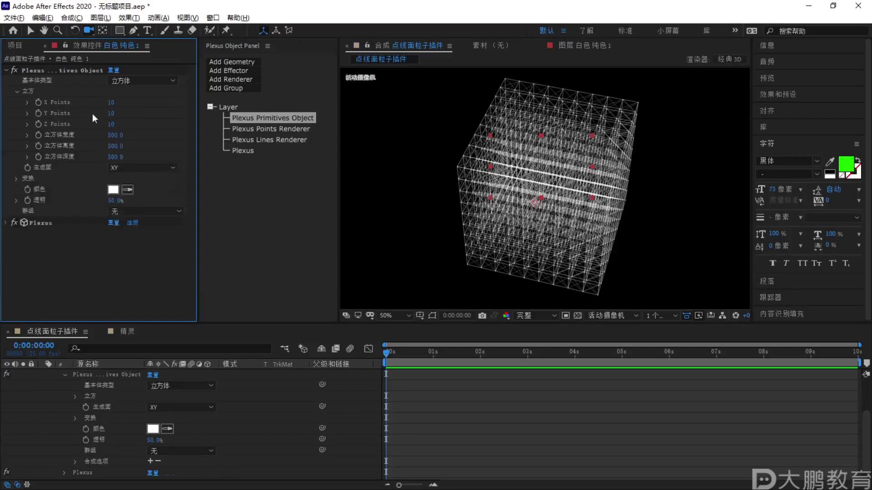
click(111, 124)
text(2)
click(111, 114)
text(2)
click(153, 107)
click(111, 103)
text(2)
click(158, 107)
Raise the Plexus Points Renderer point size from 2 to about 25
scroll(569, 171, down, 2)
key(period)
key(F1)
key(Escape)
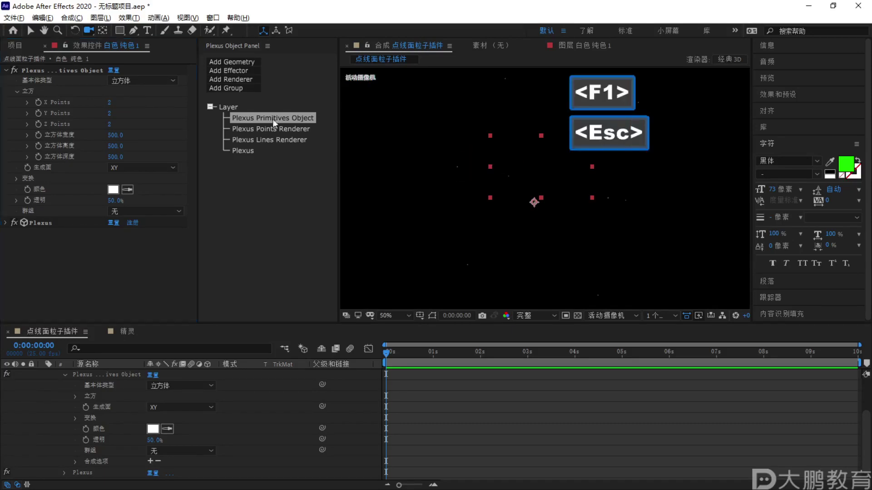
click(266, 129)
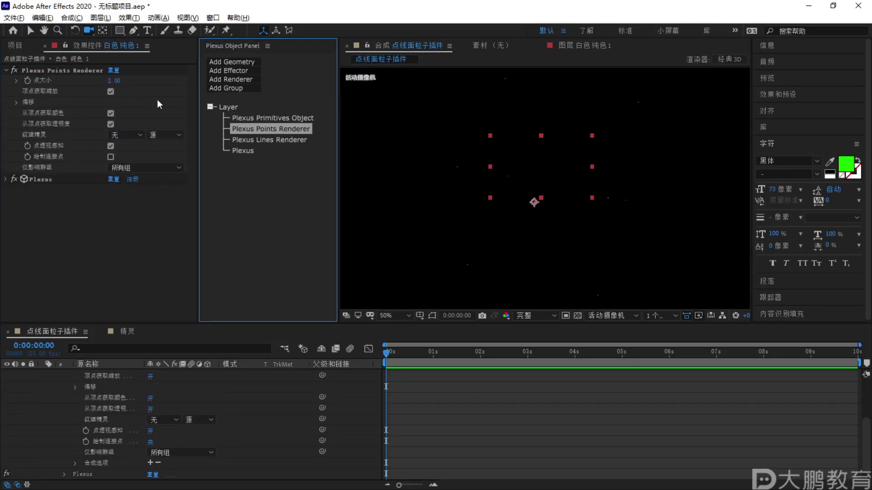
drag(114, 82, 145, 83)
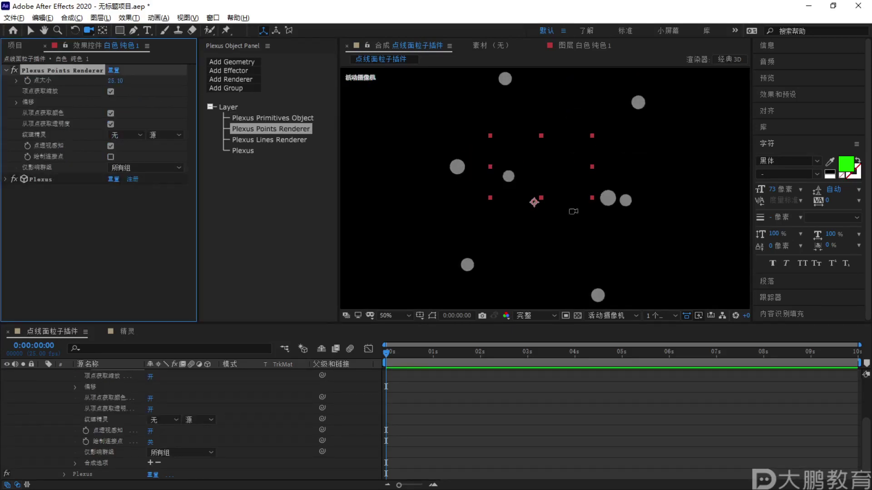
key(period)
Pan the camera view to look at the enlarged grey points
click(262, 139)
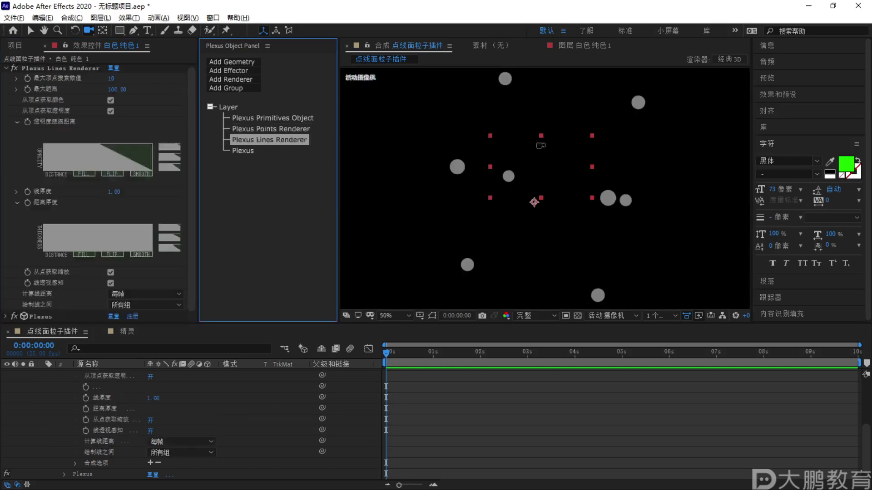
key(F1)
key(Escape)
key(comma)
drag(541, 205, 518, 207)
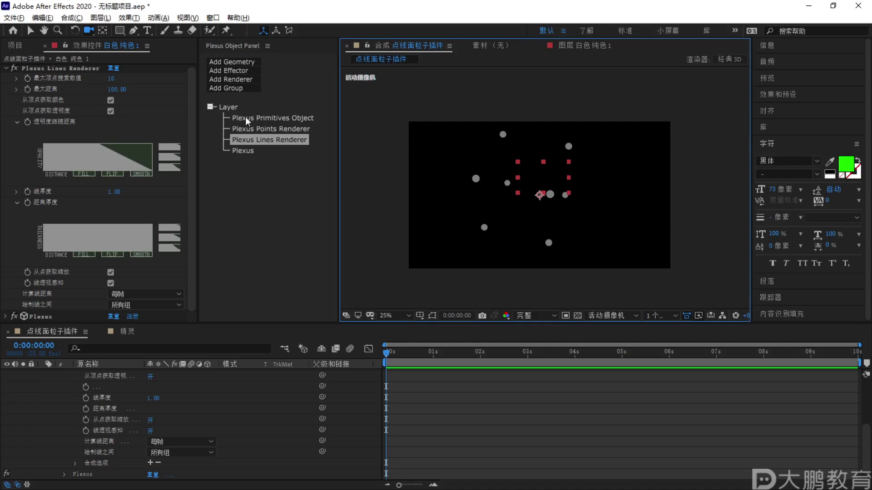
click(267, 118)
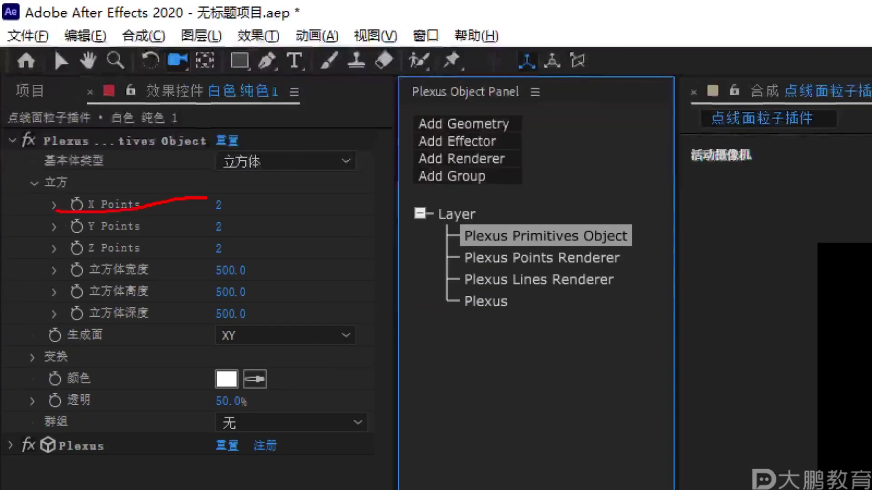
Select Plexus Lines Renderer and orbit the camera around the cube's points
key(Escape)
click(538, 279)
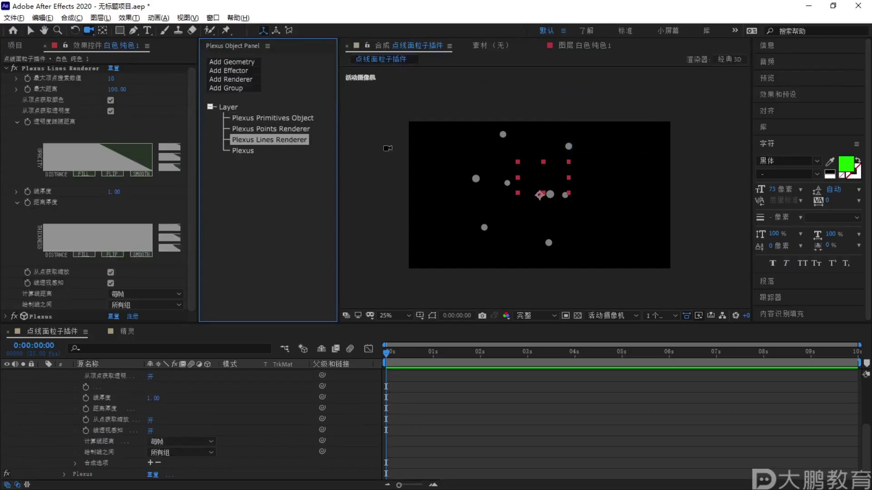
key(F1)
drag(478, 180, 502, 139)
key(Escape)
key(F2)
mouse_move(1, 50)
mouse_down()
mouse_move(1, 67)
mouse_move(168, 107)
mouse_move(9, 45)
mouse_up()
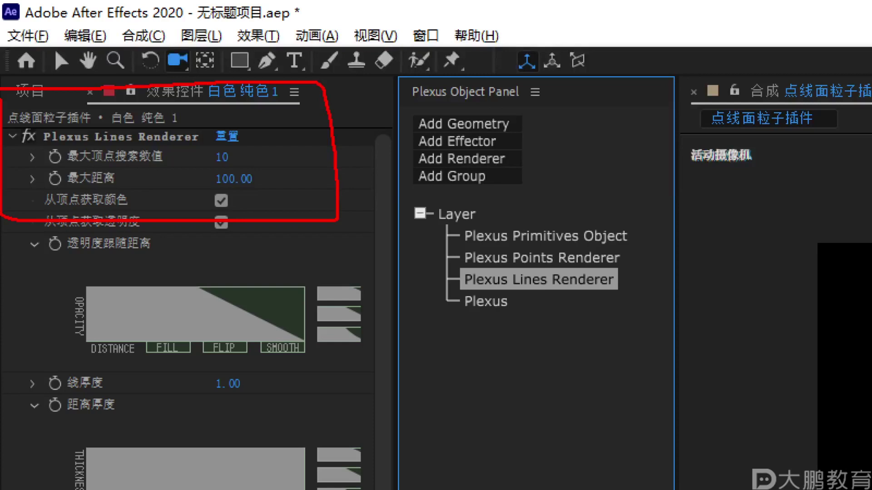
key(Escape)
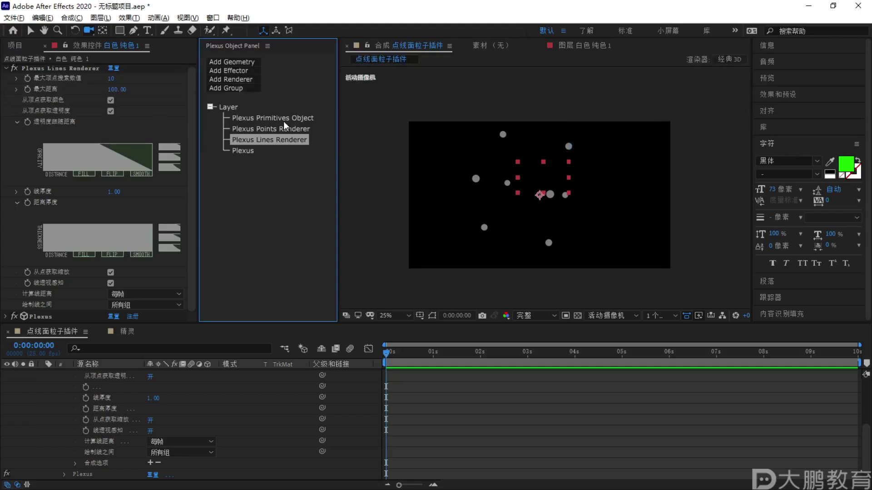
key(F1)
mouse_move(479, 163)
mouse_down()
mouse_move(605, 188)
mouse_move(546, 167)
mouse_move(576, 172)
mouse_up()
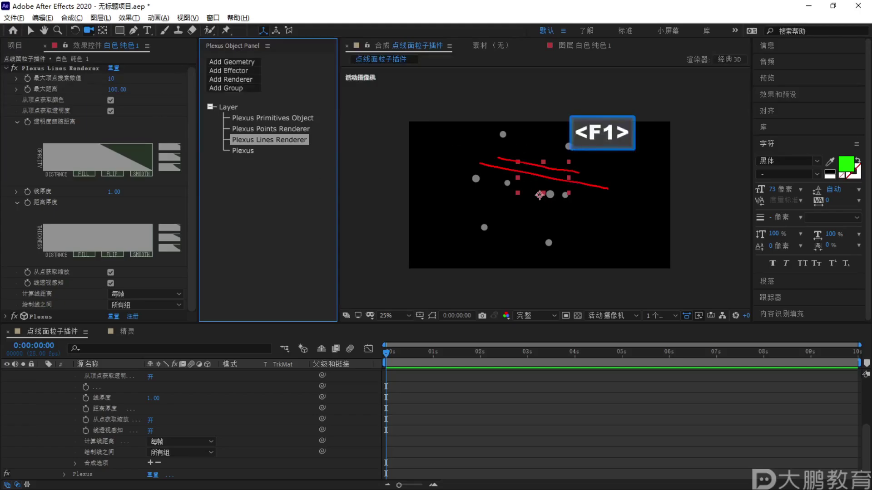
key(Escape)
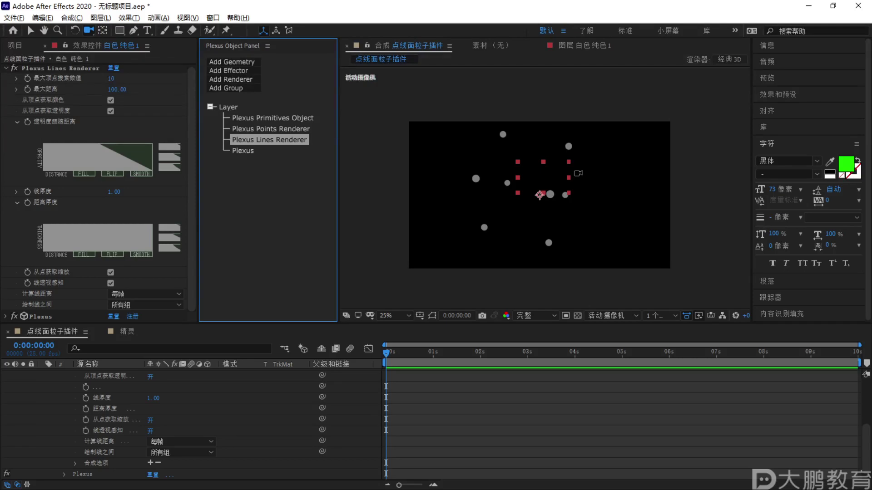
Scrub the lines' Max Distance up to 1198, then to 1984
drag(181, 90, 705, 78)
drag(122, 90, 540, 83)
key(F2)
drag(493, 128, 545, 144)
key(Escape)
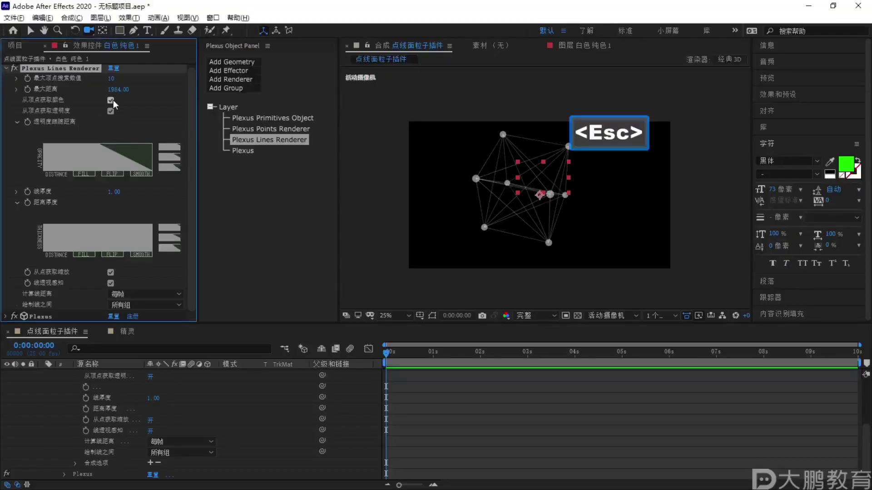
click(224, 181)
click(116, 114)
click(199, 175)
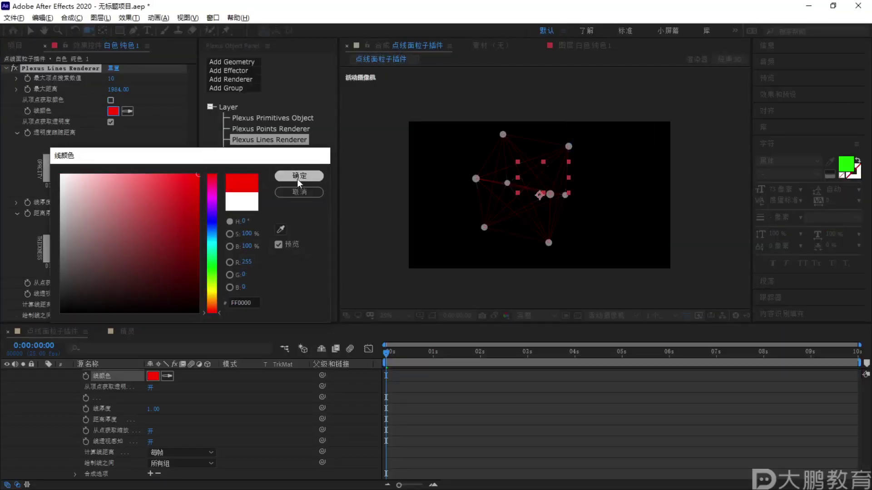
click(298, 181)
click(110, 99)
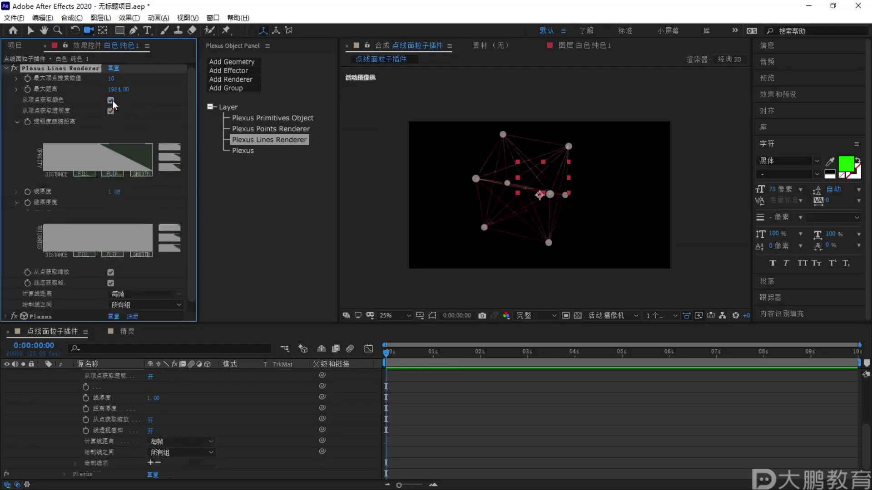
click(269, 117)
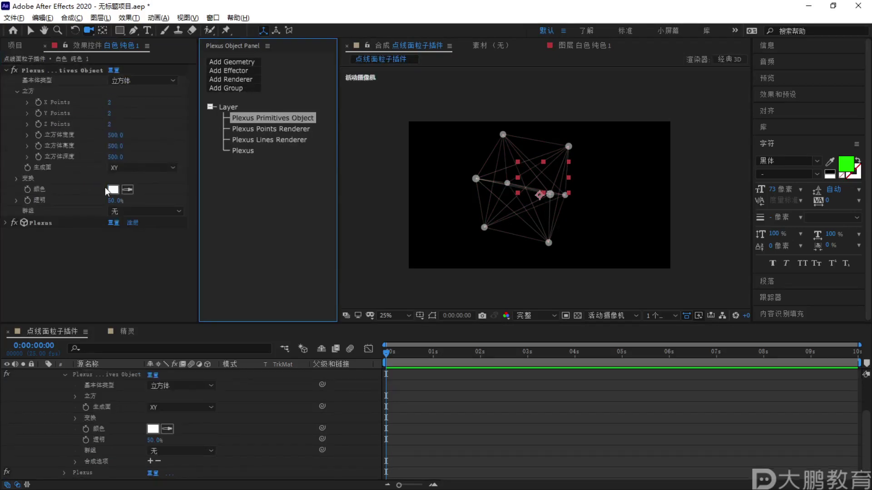
click(113, 190)
click(216, 250)
click(198, 178)
click(329, 157)
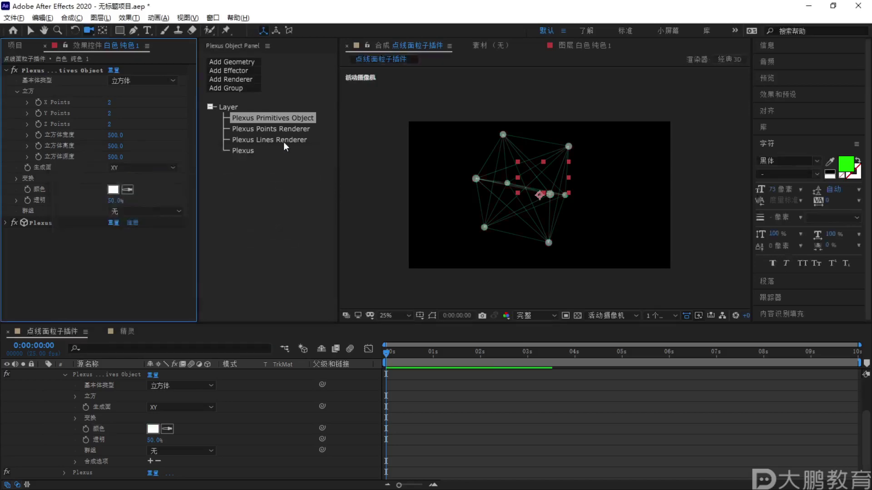
click(279, 139)
key(F2)
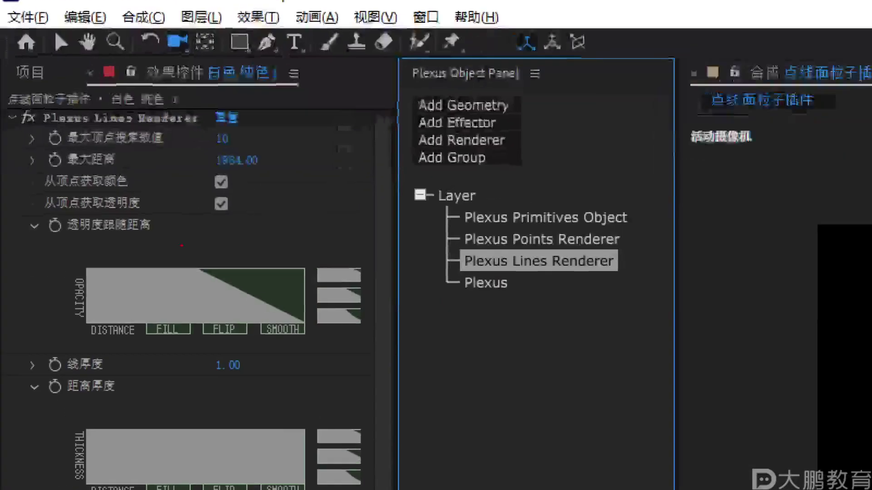
key(Escape)
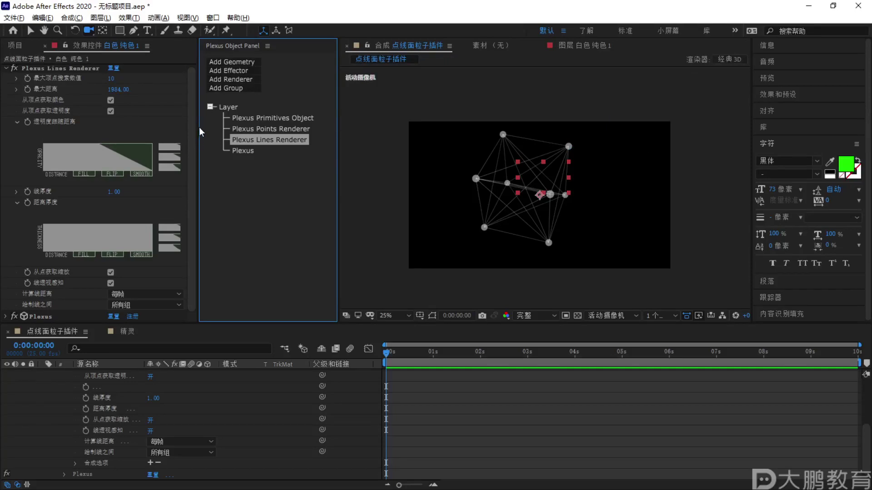
Drag the Effect Controls divider right for more width, then select Plexus Primitives Object
drag(199, 130, 266, 129)
key(F2)
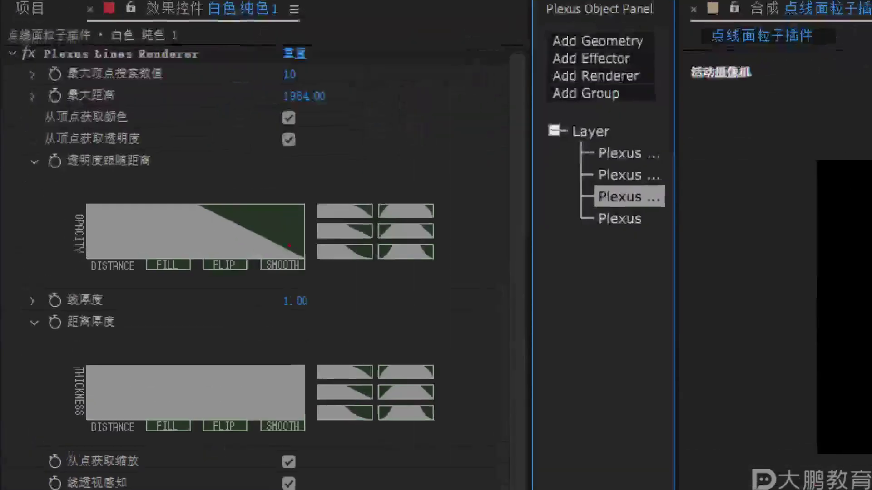
key(ctrl)
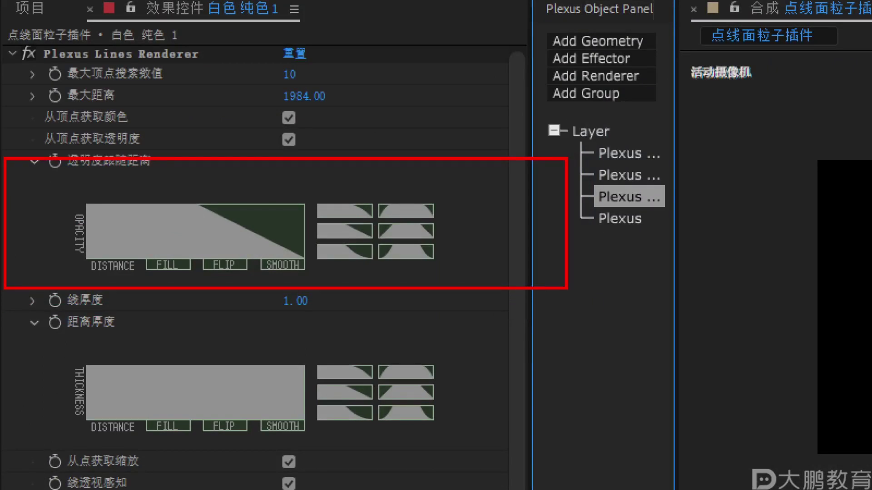
key(Escape)
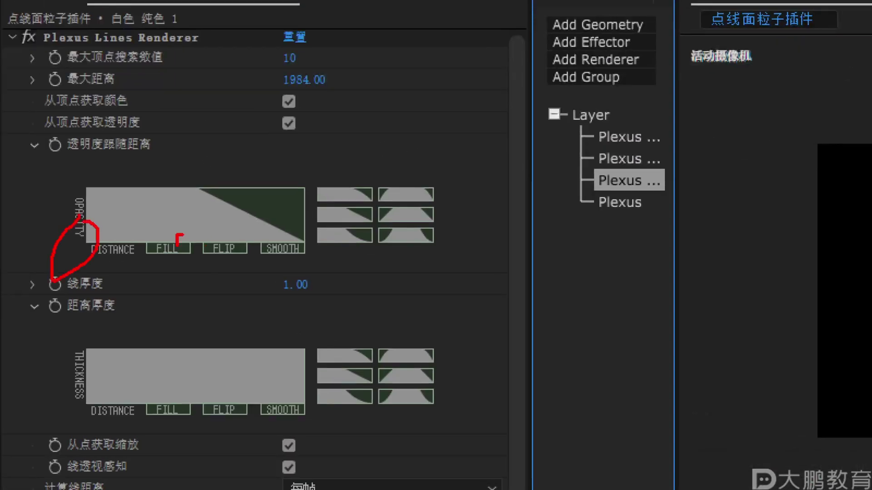
key(Escape)
key(F1)
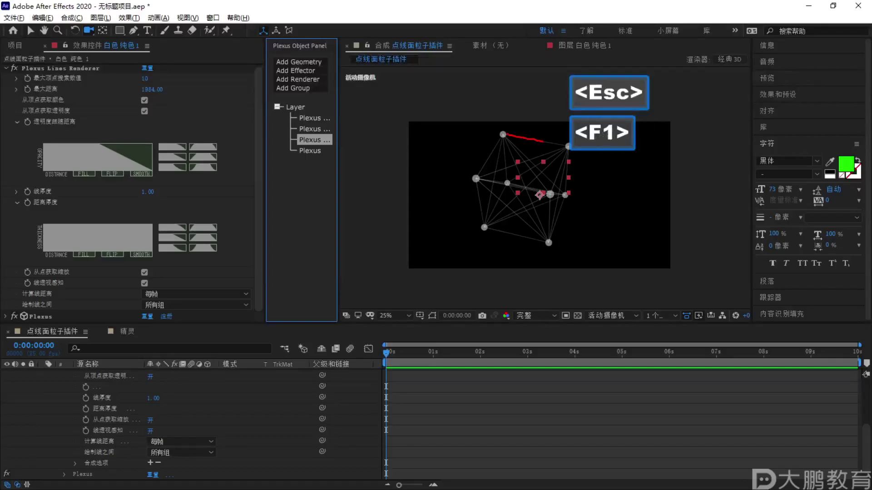
key(Escape)
key(F1)
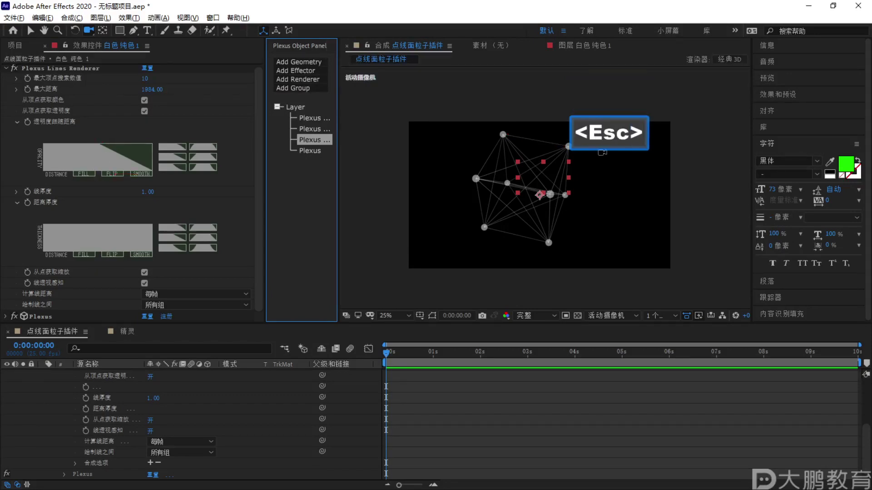
click(311, 119)
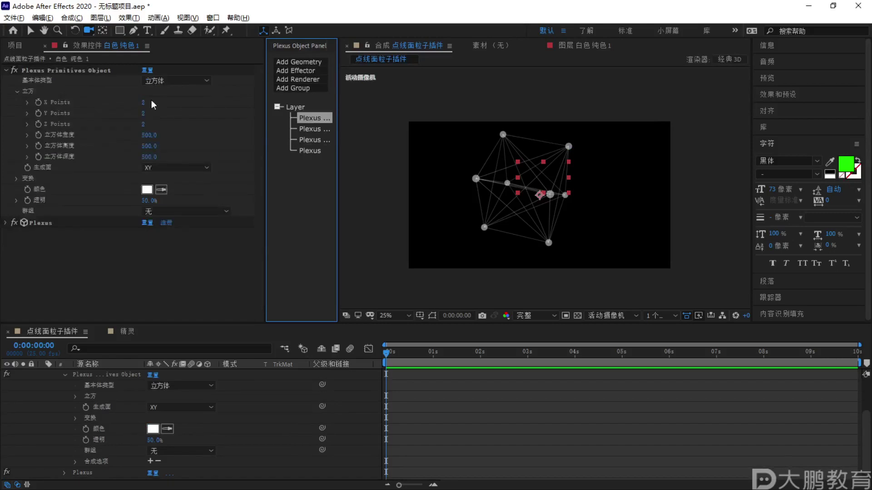
Widen the Plexus cube to 1416
drag(147, 135, 663, 148)
scroll(623, 164, up, 3)
scroll(624, 163, down, 1)
drag(606, 172, 612, 195)
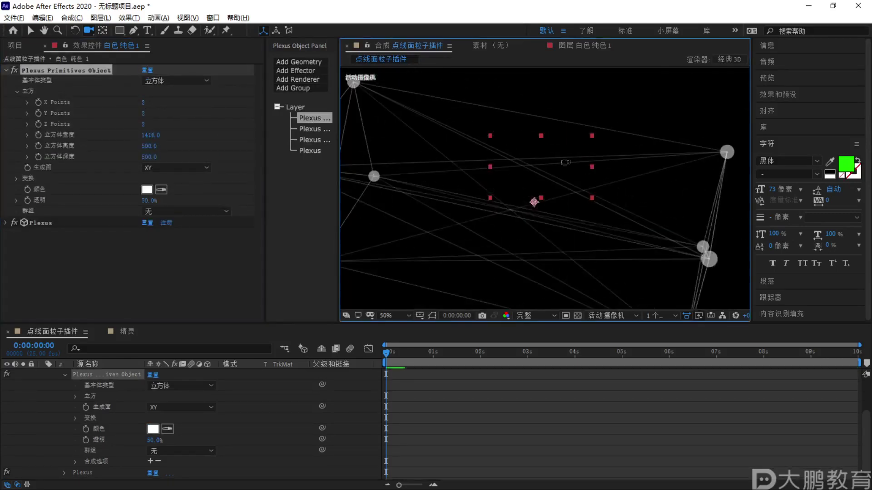
key(F1)
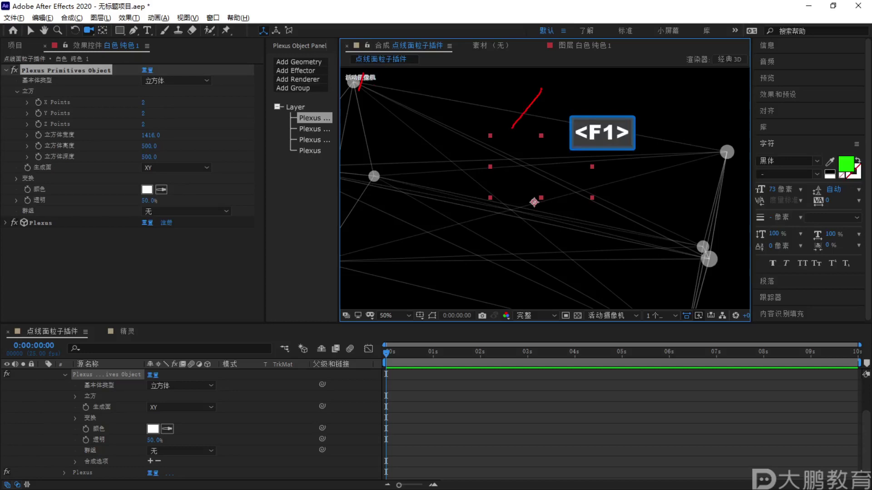
key(Escape)
Select Plexus Lines Renderer and orbit the camera around the line web
click(309, 140)
key(F1)
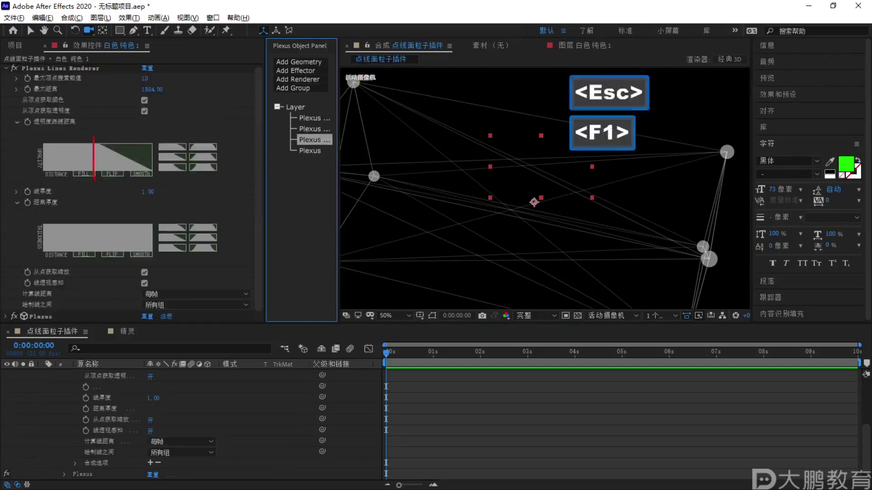
drag(359, 85, 530, 117)
mouse_move(502, 91)
mouse_down()
mouse_move(494, 112)
mouse_move(465, 86)
mouse_up()
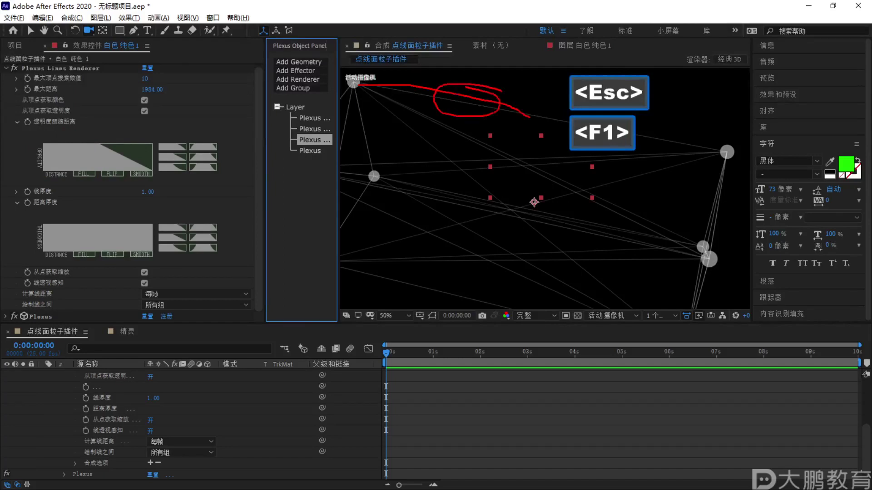
drag(490, 114, 706, 152)
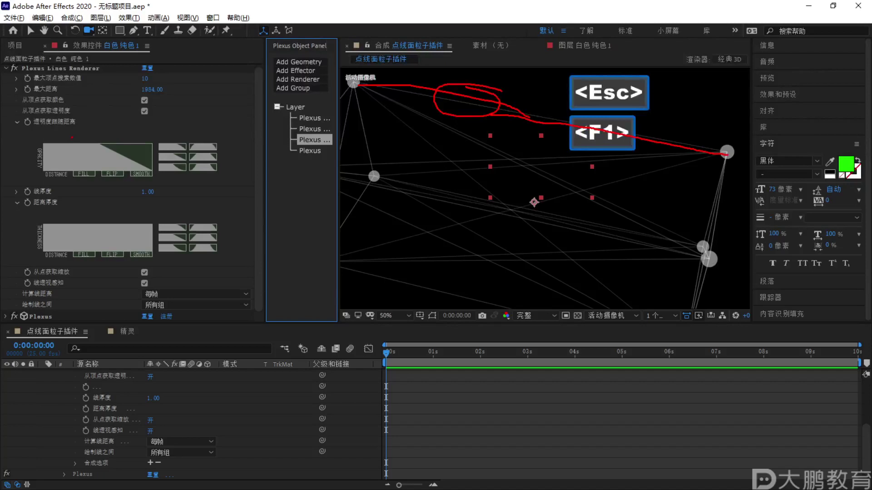
mouse_move(150, 173)
mouse_down()
mouse_move(166, 146)
mouse_move(105, 133)
mouse_up()
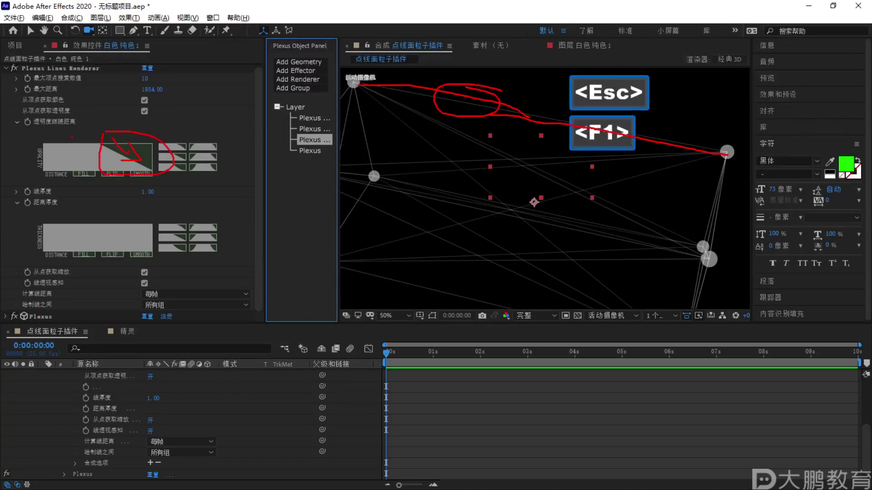
key(Escape)
key(F1)
drag(358, 79, 706, 148)
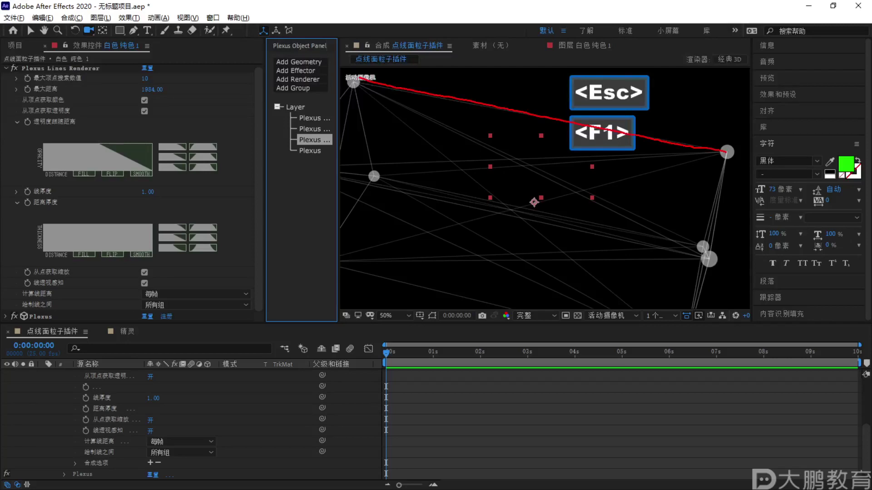
key(Escape)
key(F2)
mouse_move(170, 116)
mouse_down()
mouse_move(41, 121)
mouse_move(65, 112)
mouse_up()
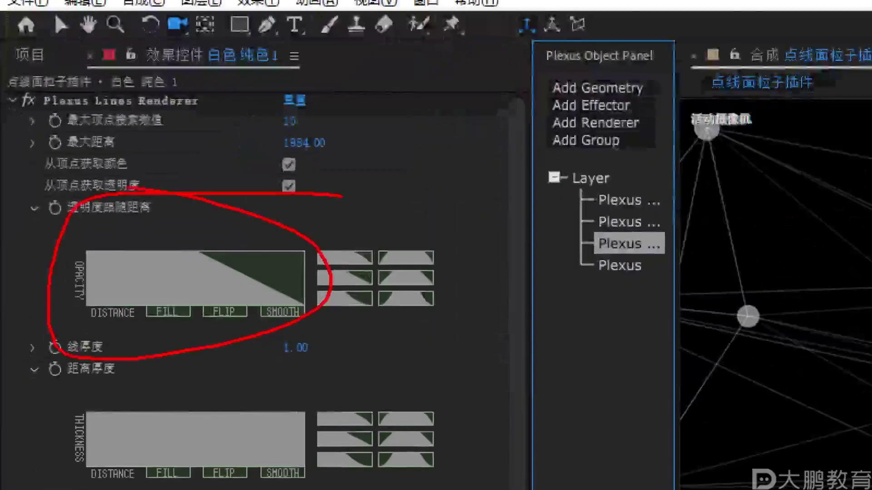
key(Escape)
Apply the trapezoid preset to the lines' Opacity over Distance curve
click(176, 147)
key(F1)
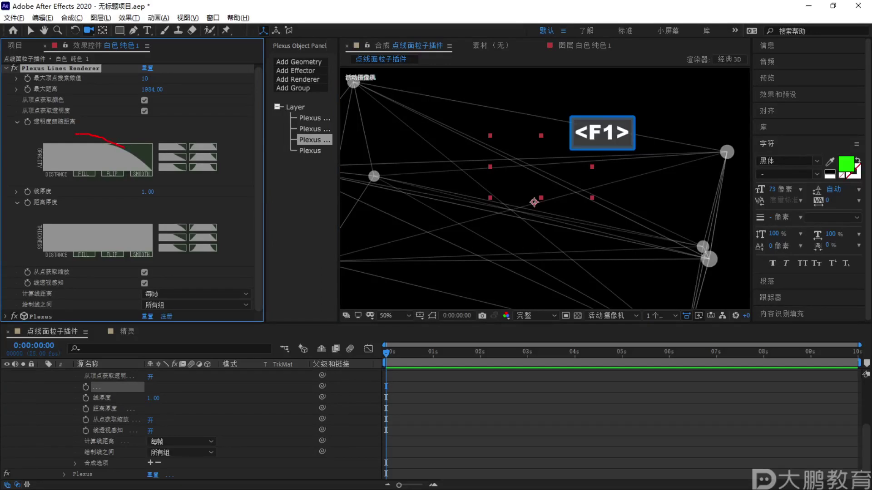
key(Escape)
click(176, 168)
key(F1)
mouse_move(675, 202)
mouse_down()
mouse_move(692, 192)
mouse_move(665, 245)
mouse_up()
key(Escape)
click(209, 158)
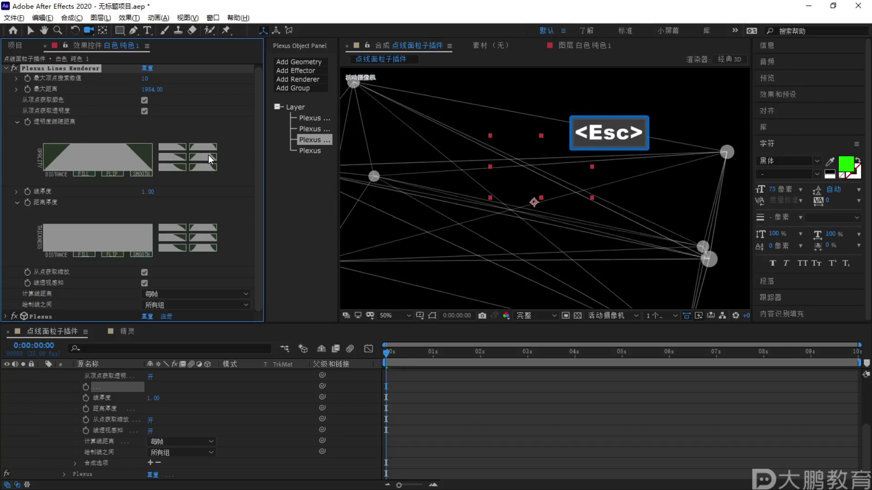
key(F1)
drag(661, 212, 698, 239)
Fill the opacity curve so all lines are fully opaque
drag(310, 175, 381, 154)
mouse_move(417, 178)
mouse_down()
mouse_move(489, 174)
mouse_move(488, 214)
mouse_move(541, 224)
mouse_up()
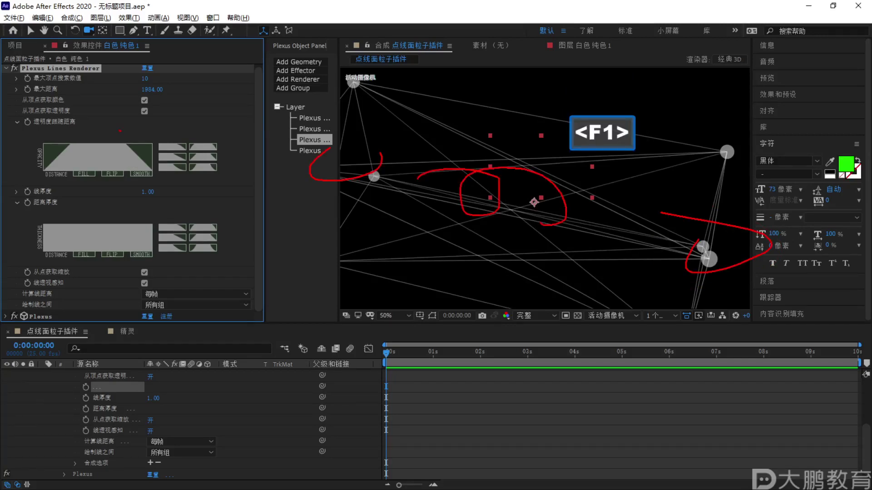
key(Escape)
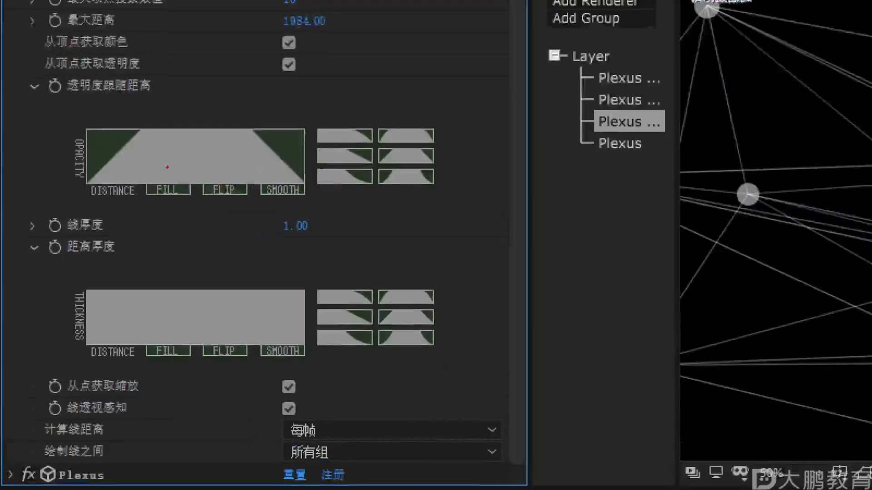
key(Escape)
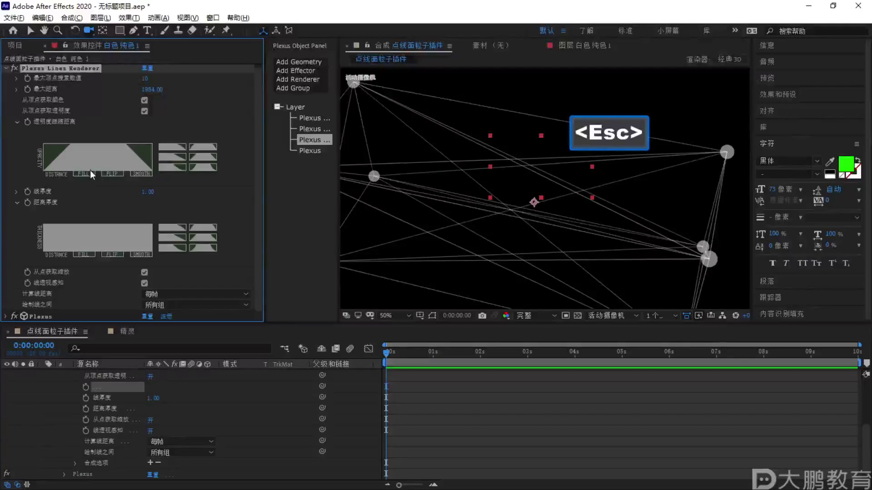
click(87, 175)
key(F1)
mouse_move(135, 117)
mouse_down()
mouse_move(118, 175)
mouse_move(94, 139)
mouse_up()
key(Escape)
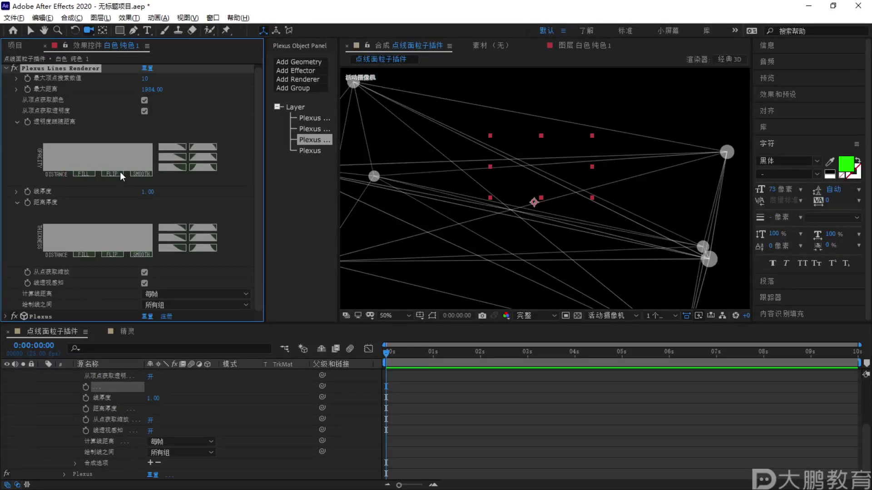
Apply a linear falloff to the opacity curve, then flip it to rise with distance
click(165, 157)
key(F1)
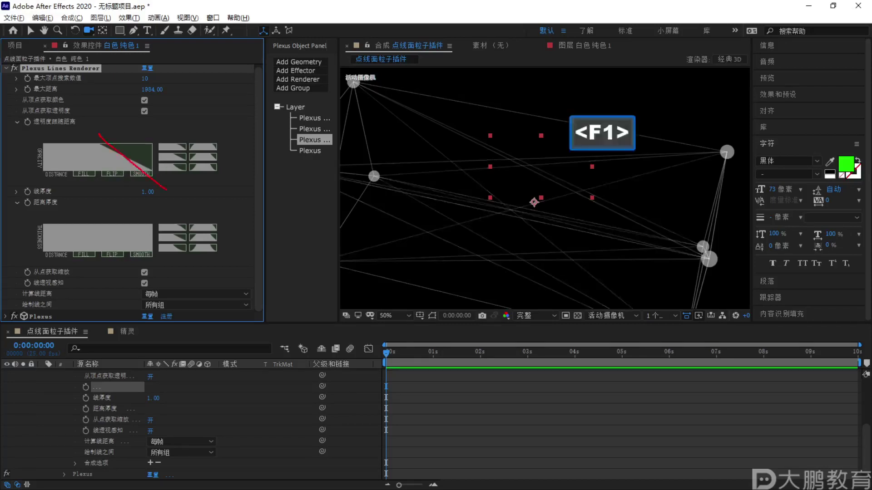
drag(102, 139, 150, 177)
key(Escape)
click(116, 174)
key(F1)
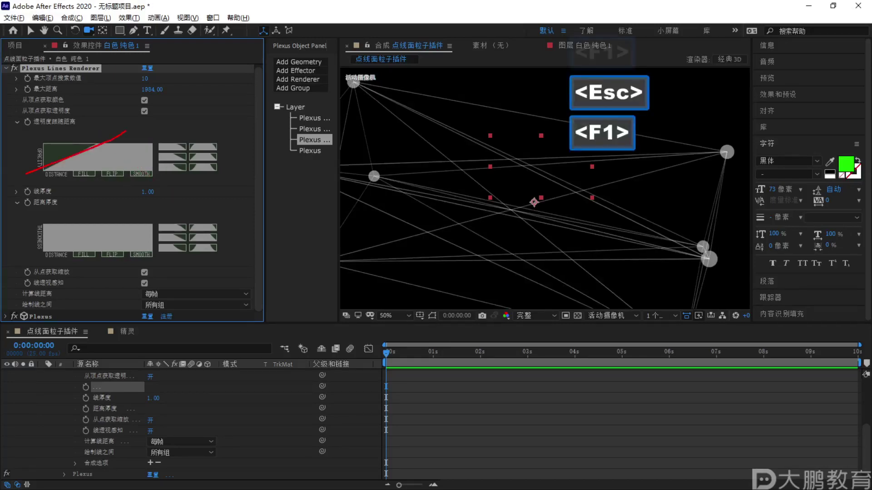
key(Escape)
key(F2)
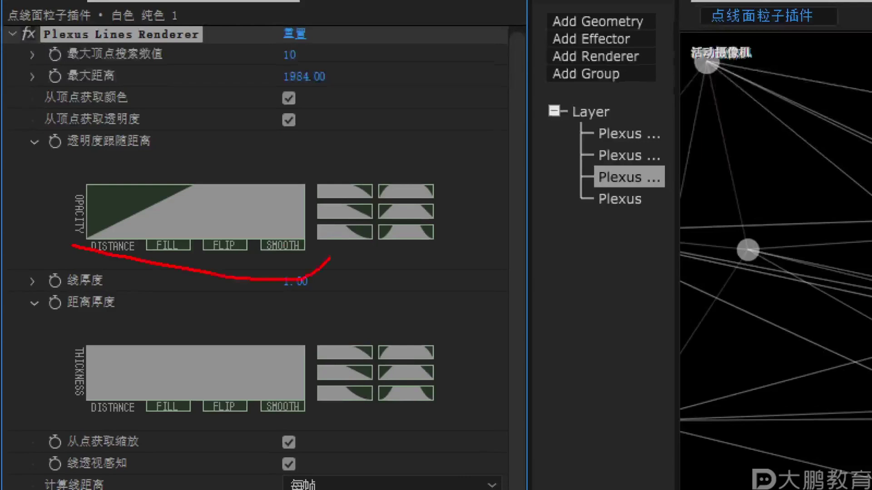
key(Escape)
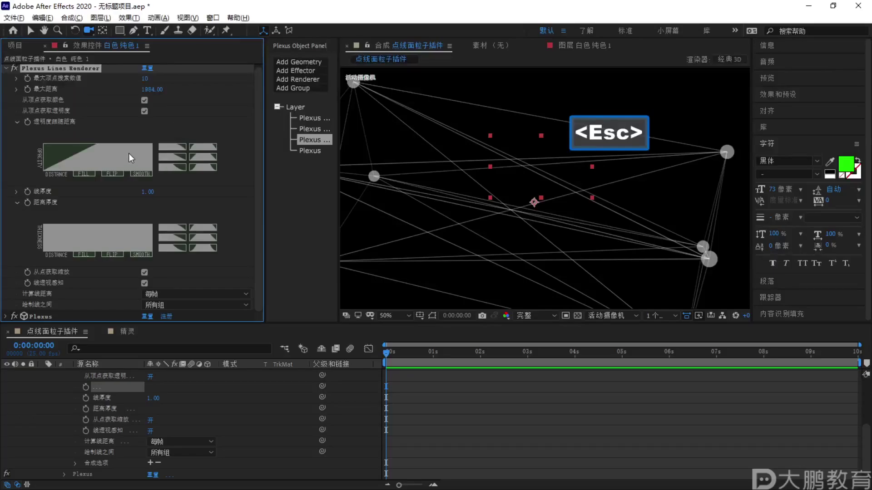
Hand-draw a jagged opacity curve, smooth it, then Reset it to default
click(114, 163)
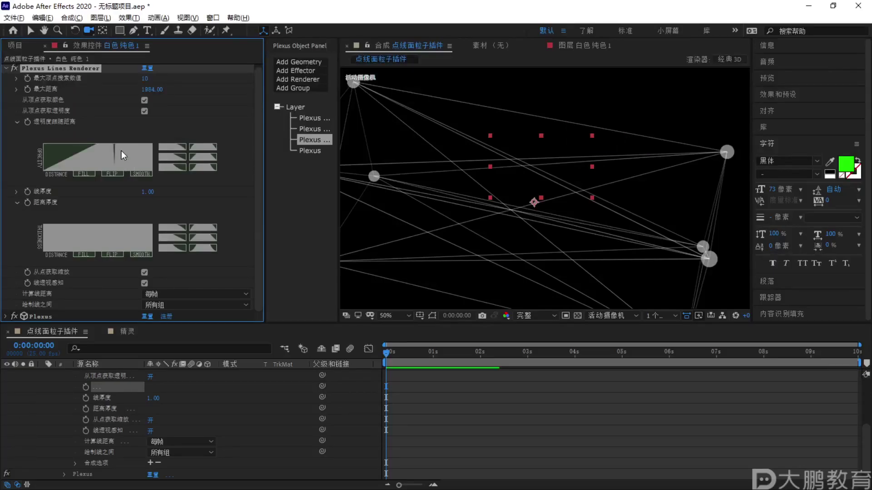
mouse_move(89, 160)
mouse_down()
mouse_move(114, 151)
mouse_move(141, 160)
mouse_move(151, 178)
mouse_up()
key(F1)
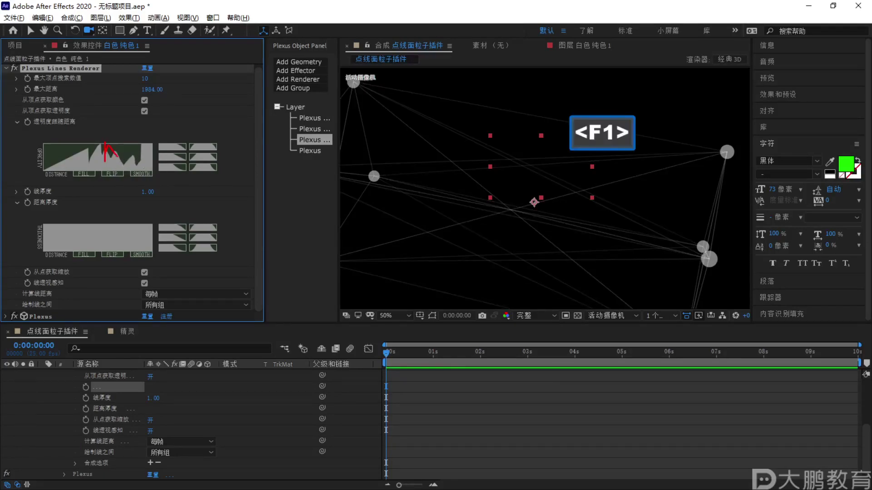
key(Escape)
click(143, 173)
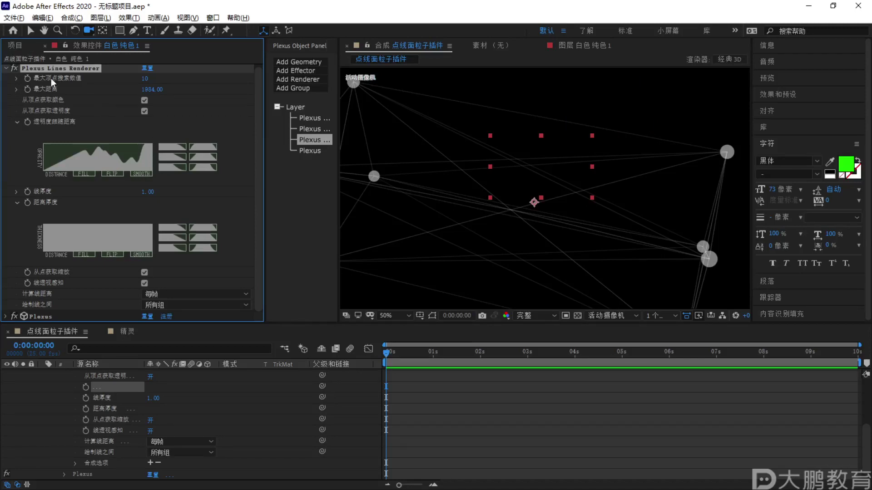
right_click(39, 121)
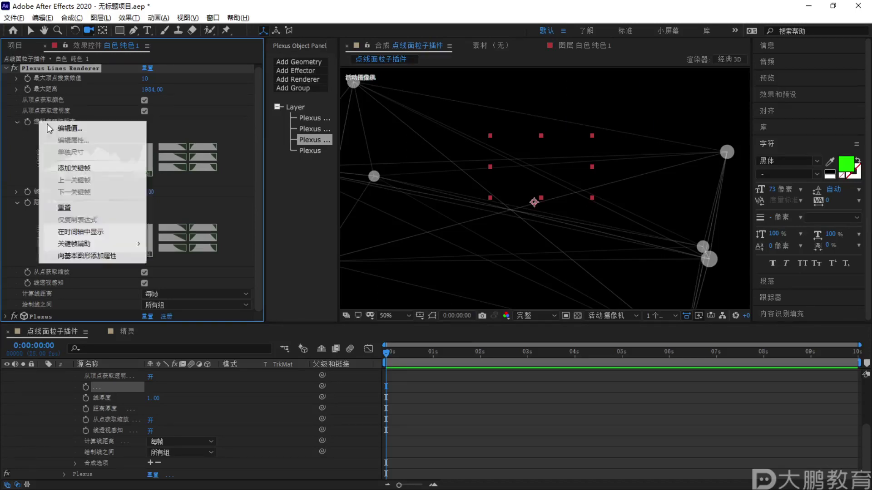
click(50, 204)
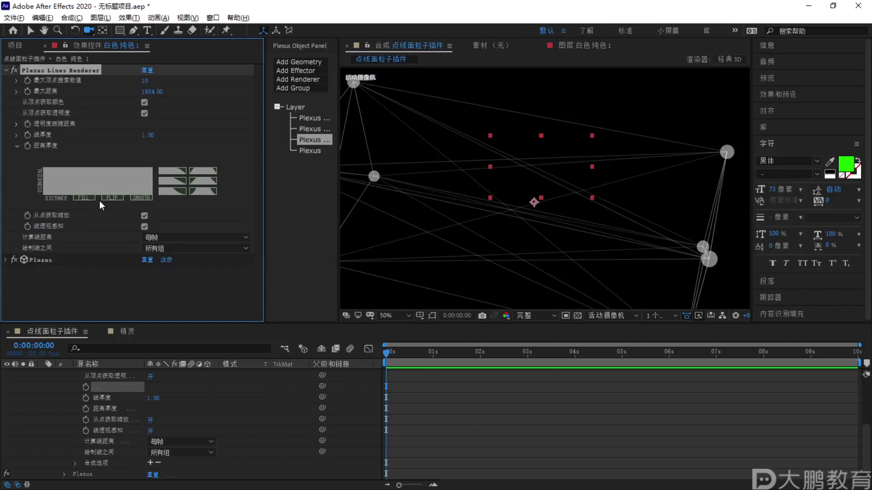
Drag the Plexus Object Panel divider right to show full object names
key(ctrl+1)
mouse_move(249, 227)
mouse_down()
mouse_move(516, 304)
mouse_move(246, 225)
mouse_move(213, 224)
mouse_up()
key(Escape)
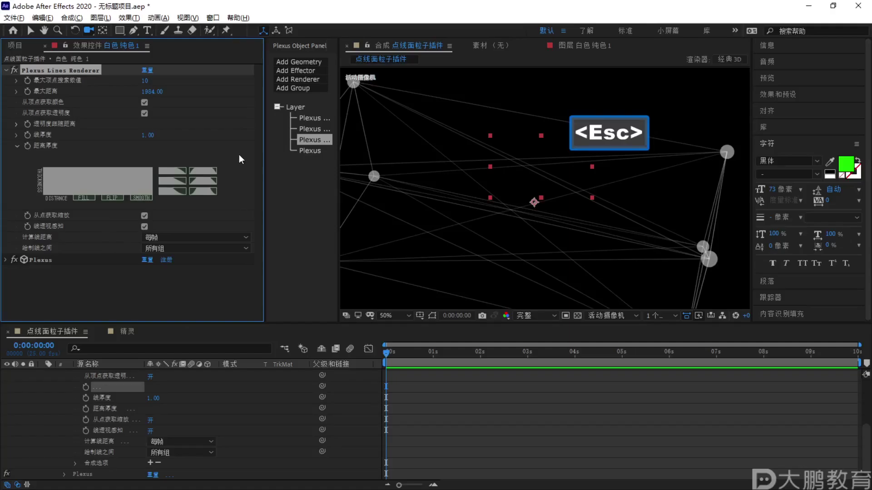
drag(338, 96, 425, 111)
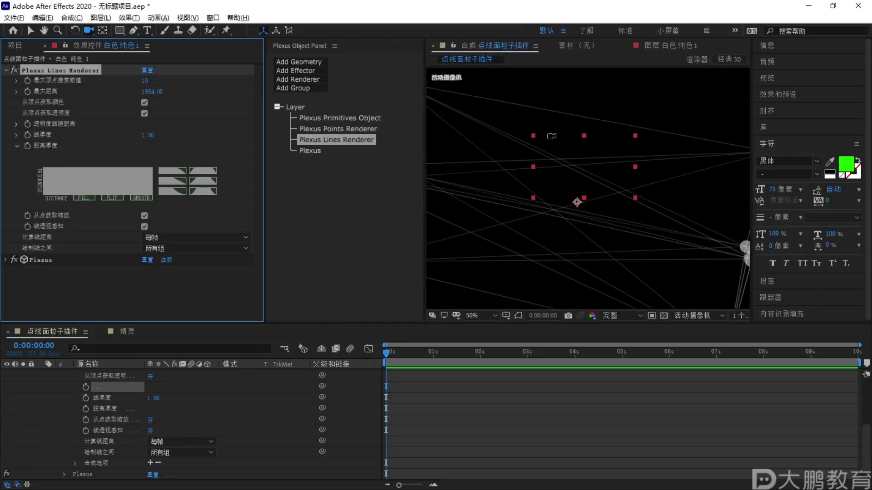
Select Plexus Primitives Object and orbit the camera around the wide cube
scroll(550, 135, down, 2)
click(542, 196)
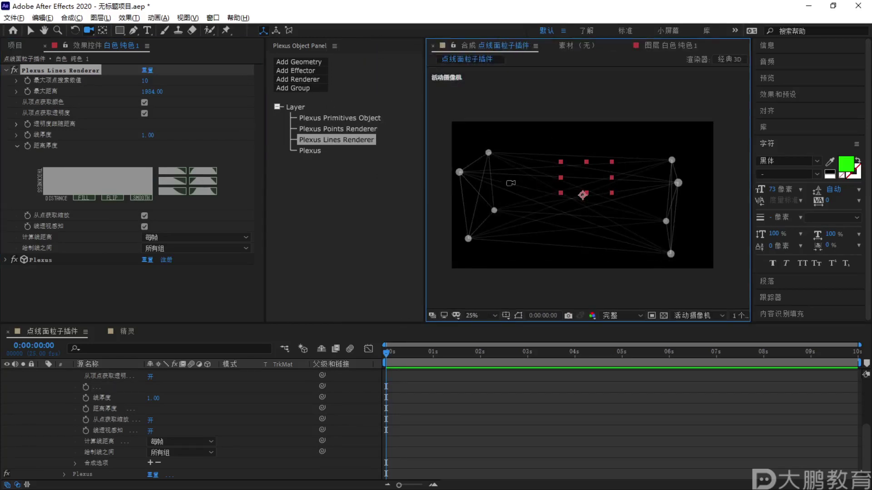
click(347, 118)
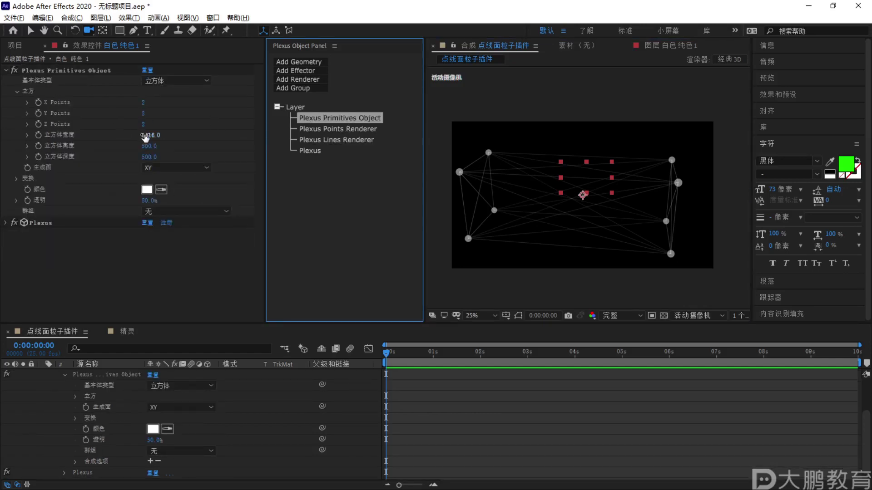
key(F1)
mouse_move(493, 140)
mouse_down()
mouse_move(539, 163)
mouse_move(663, 163)
mouse_up()
key(Escape)
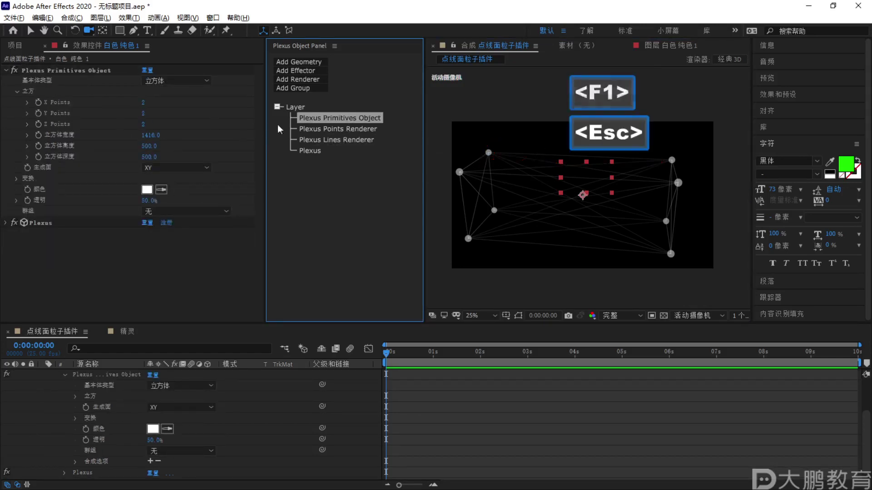
key(F1)
drag(504, 129, 796, 200)
key(Escape)
Pan the view in a series of drags to inspect the cube
key(F2)
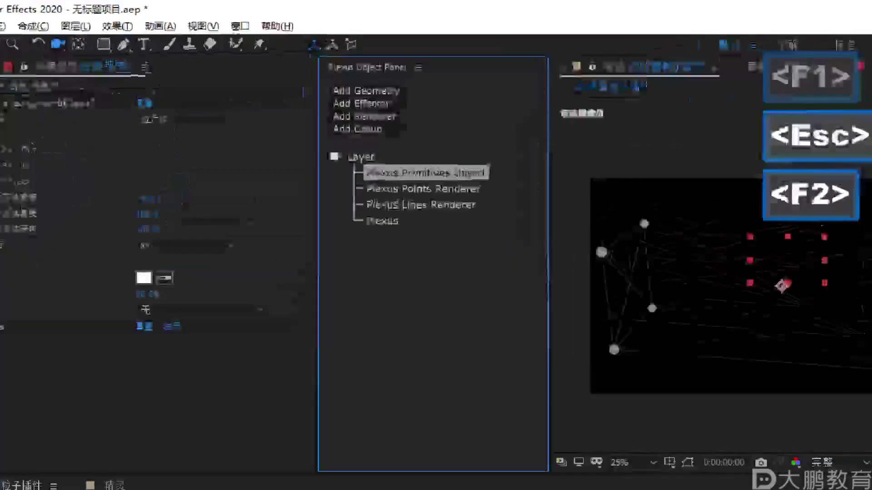
drag(298, 105, 348, 107)
drag(330, 211, 430, 196)
mouse_move(450, 220)
mouse_down()
mouse_move(384, 236)
mouse_move(431, 240)
mouse_up()
mouse_move(414, 248)
mouse_down()
mouse_move(459, 260)
mouse_move(441, 248)
mouse_up()
drag(461, 200, 539, 200)
drag(541, 172, 531, 236)
drag(599, 173, 586, 302)
key(Escape)
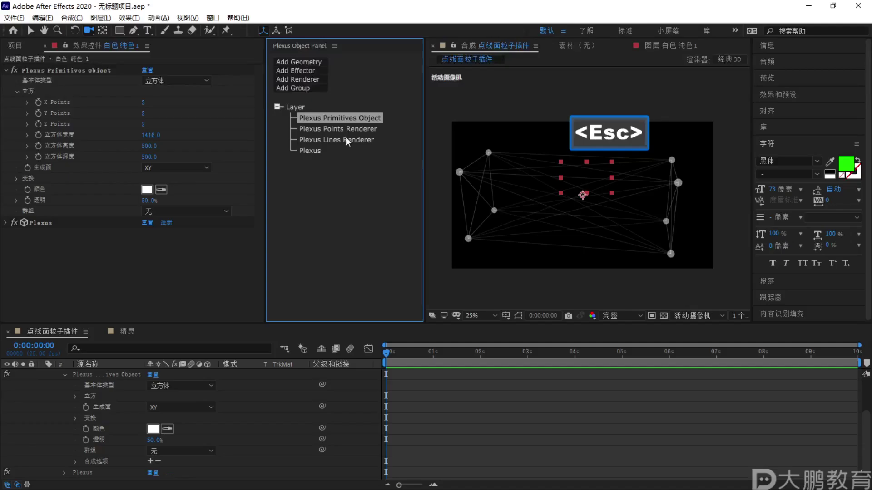
Select Plexus Lines Renderer and nudge the camera view slightly
click(344, 139)
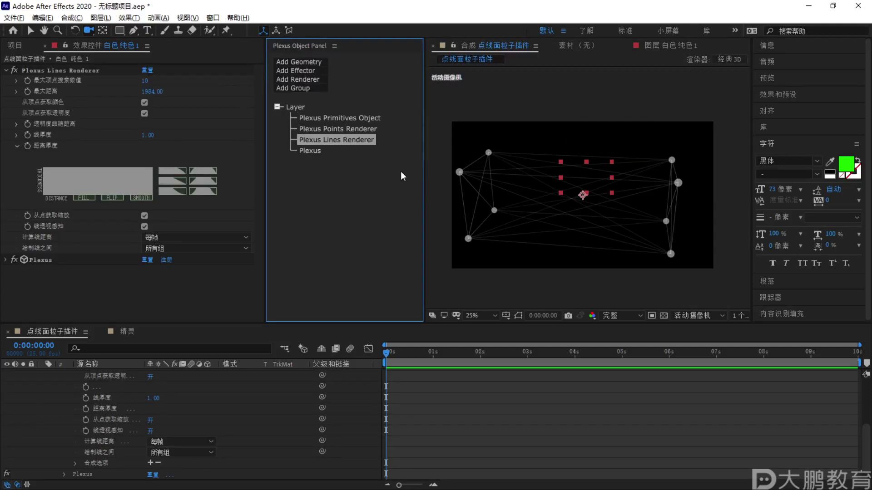
key(F1)
mouse_move(472, 119)
mouse_down()
mouse_move(623, 259)
mouse_move(470, 132)
mouse_up()
key(Escape)
Scrub Cube Width down from 1416 through 536 to 529
click(358, 118)
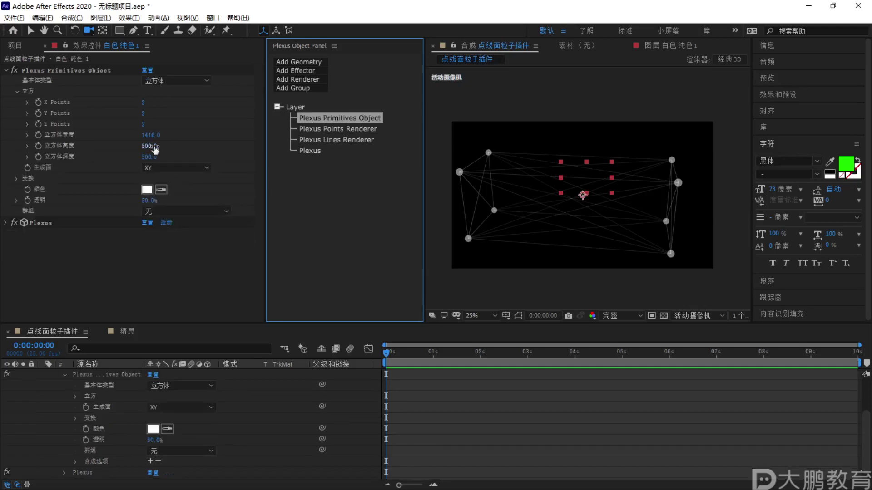
key(F1)
drag(363, 341, 51, 97)
key(Escape)
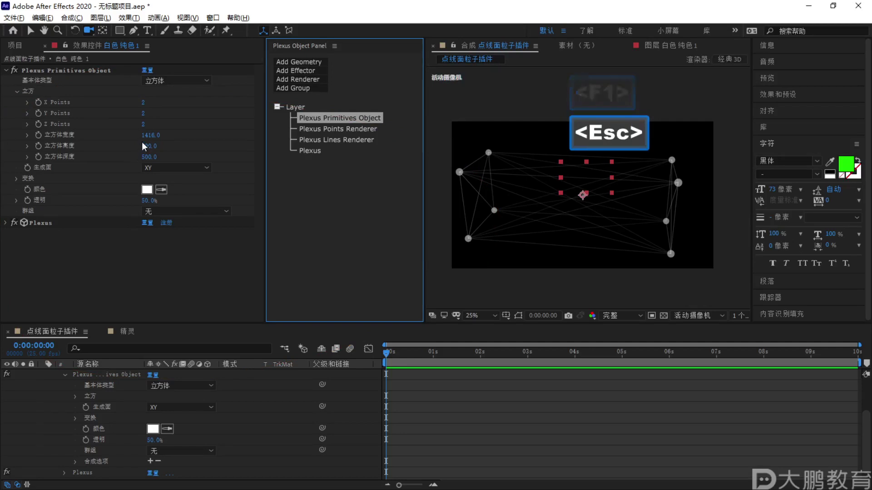
drag(148, 135, 32, 154)
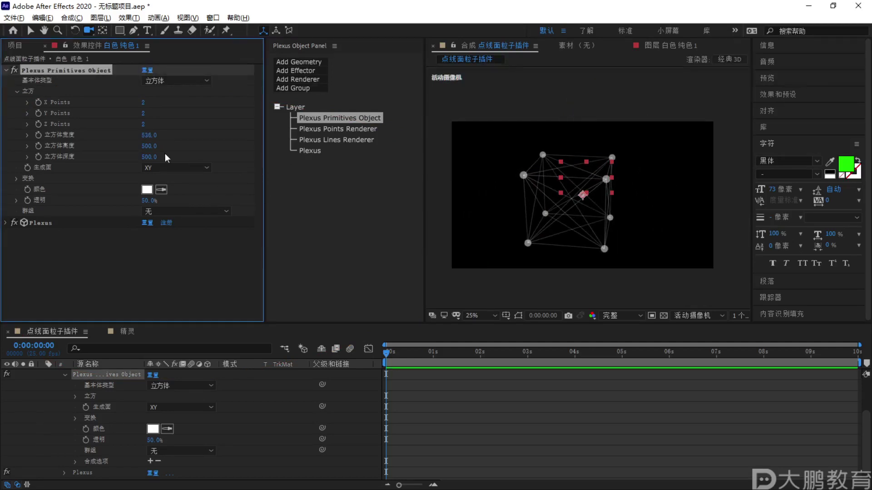
drag(149, 136, 146, 138)
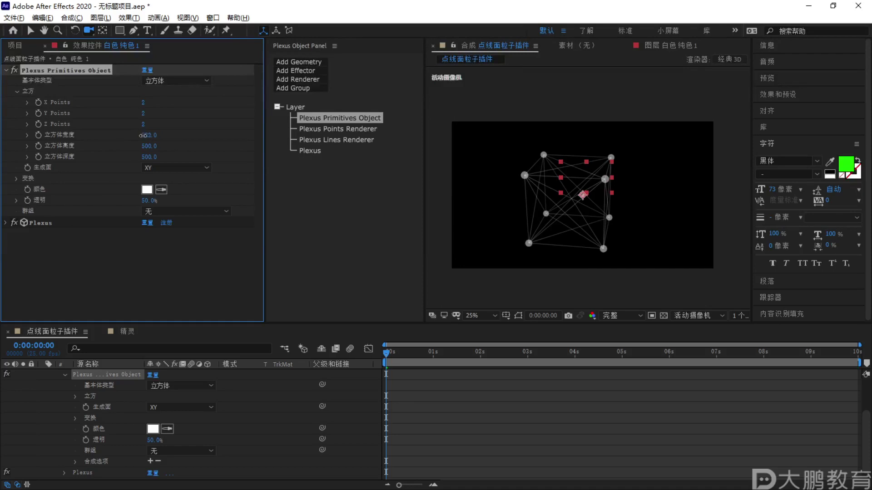
click(341, 139)
Add a Facets renderer to the Plexus layer from the Add Renderer list
key(F2)
click(297, 80)
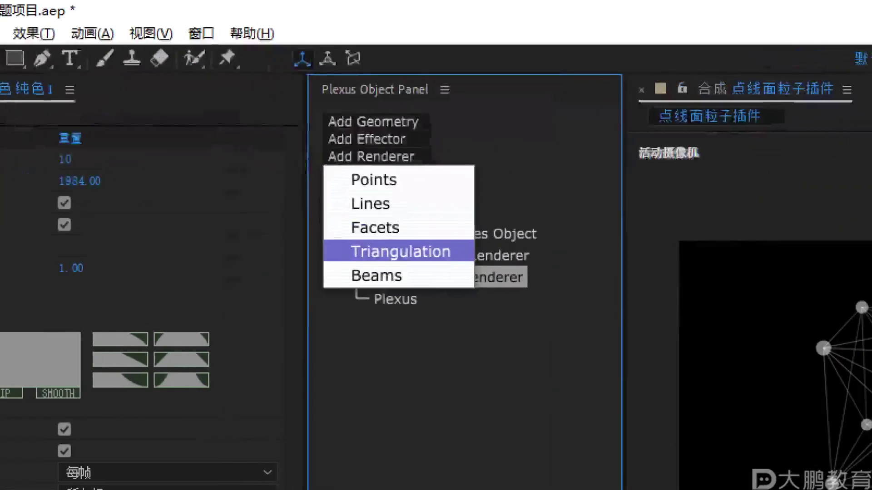
key(Escape)
click(414, 160)
click(423, 236)
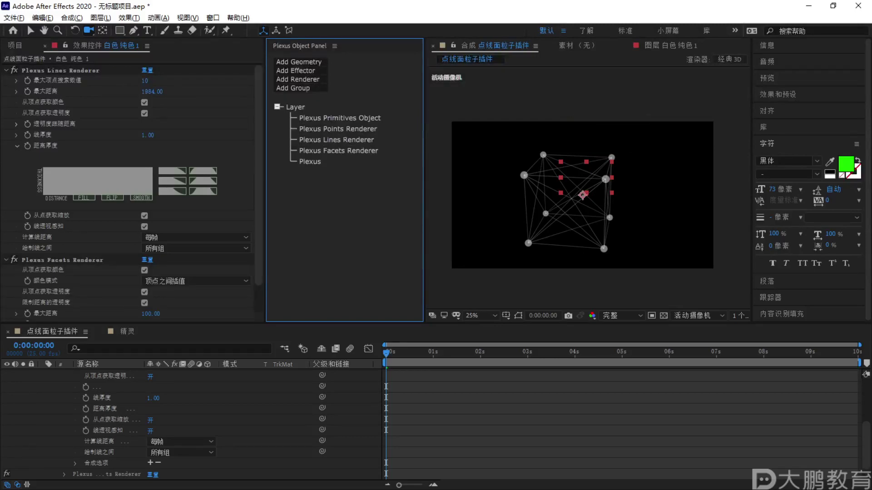
Review the renderer, Facets and Triangulation notes in the 33笔记.png image, then close it
key(alt+Tab)
drag(582, 310, 457, 335)
scroll(555, 297, up, 1)
scroll(555, 298, up, 3)
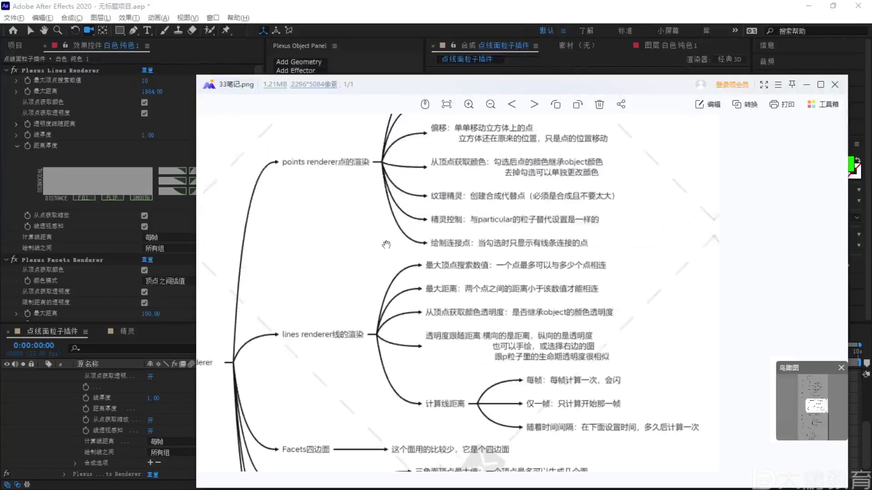
key(F1)
drag(275, 181, 386, 163)
drag(268, 326, 384, 330)
key(Escape)
drag(350, 423, 384, 255)
scroll(383, 254, up, 2)
key(F1)
drag(280, 306, 436, 285)
key(Escape)
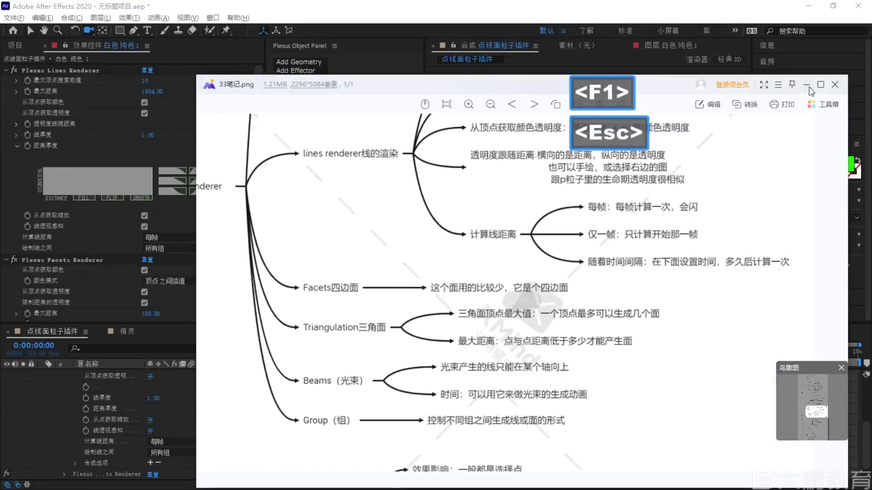
click(807, 85)
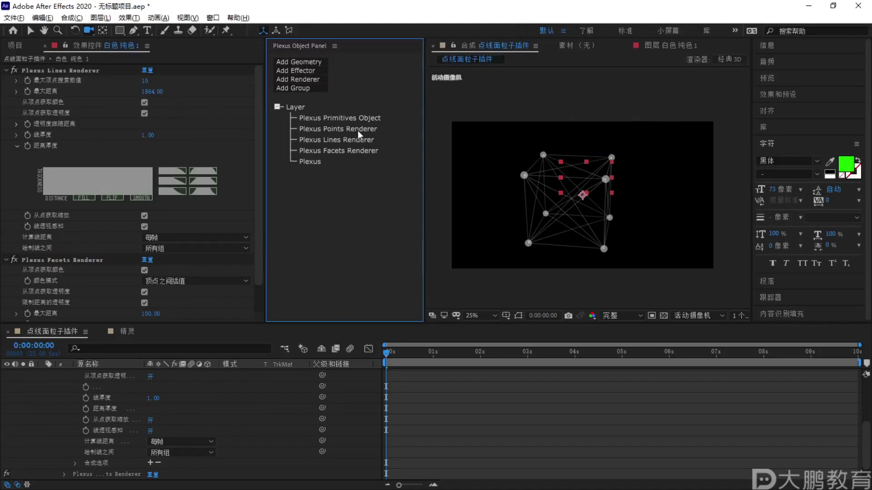
Scrub the Facets renderer's maximum distance from 100 up to 1073 so grey faces fill the cube
click(341, 151)
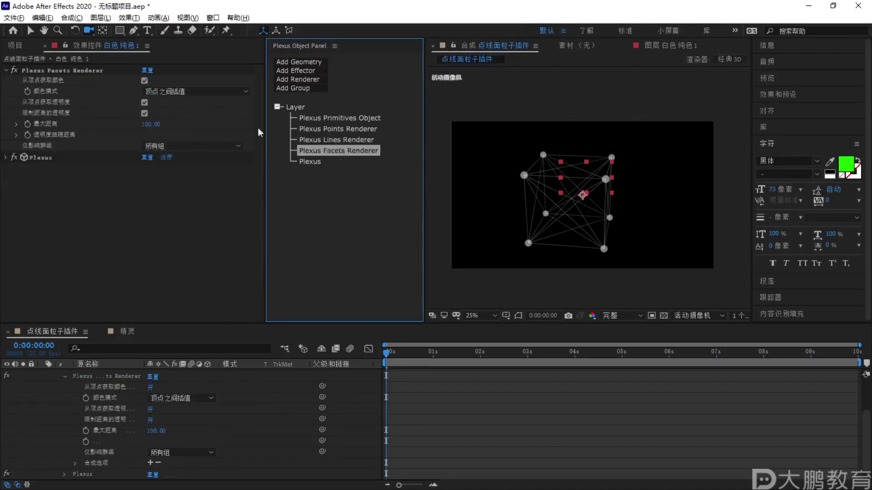
drag(149, 124, 102, 157)
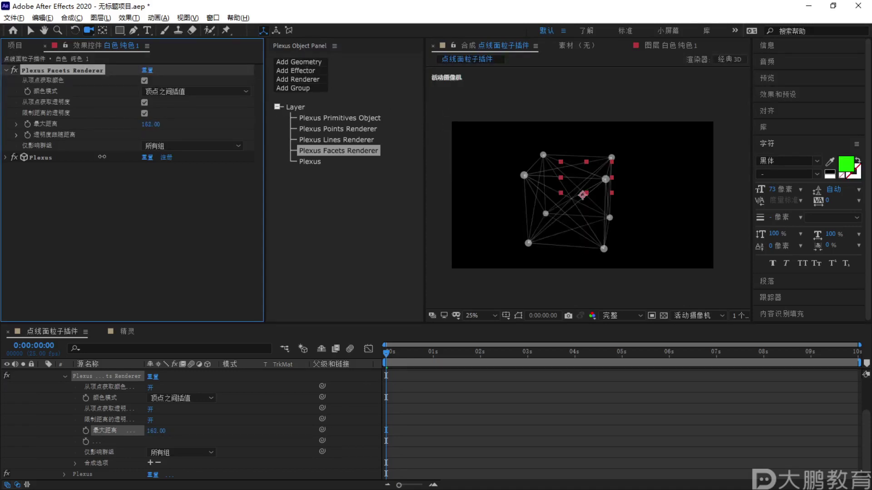
drag(295, 139, 576, 131)
key(F1)
mouse_move(436, 71)
mouse_down()
mouse_move(313, 37)
mouse_move(247, 250)
mouse_move(280, 52)
mouse_up()
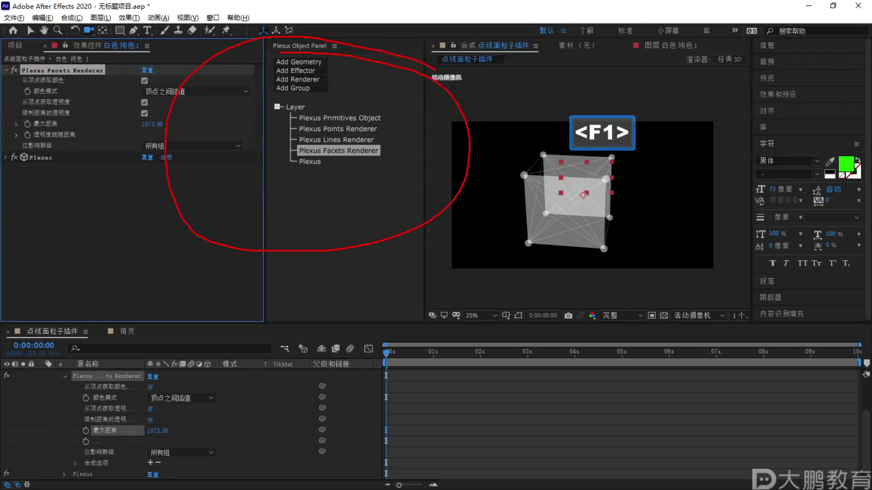
key(Escape)
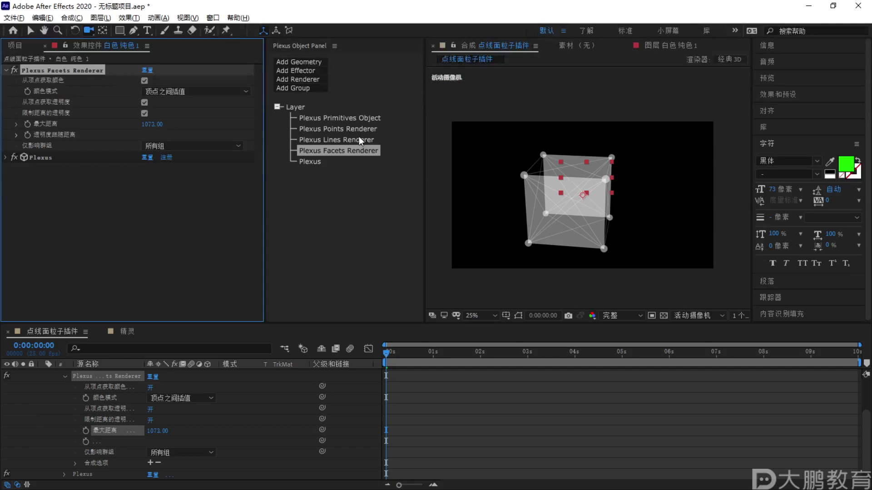
Orbit the camera to see the faced cube from another angle
key(F1)
mouse_move(432, 35)
mouse_down()
mouse_move(50, 317)
mouse_move(299, 61)
mouse_up()
drag(278, 146, 383, 147)
drag(370, 133, 404, 139)
key(Escape)
drag(576, 193, 548, 196)
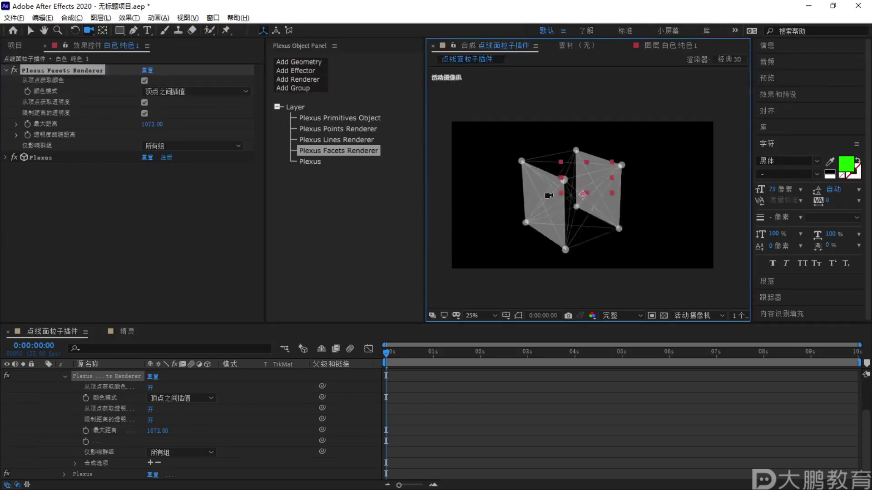
Magnify the composition preview and orbit the camera around the cube
key(period)
key(F1)
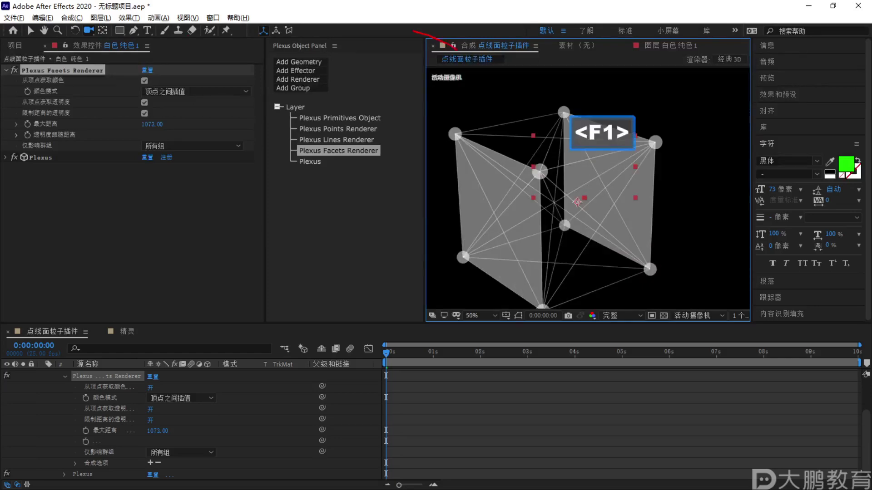
key(Escape)
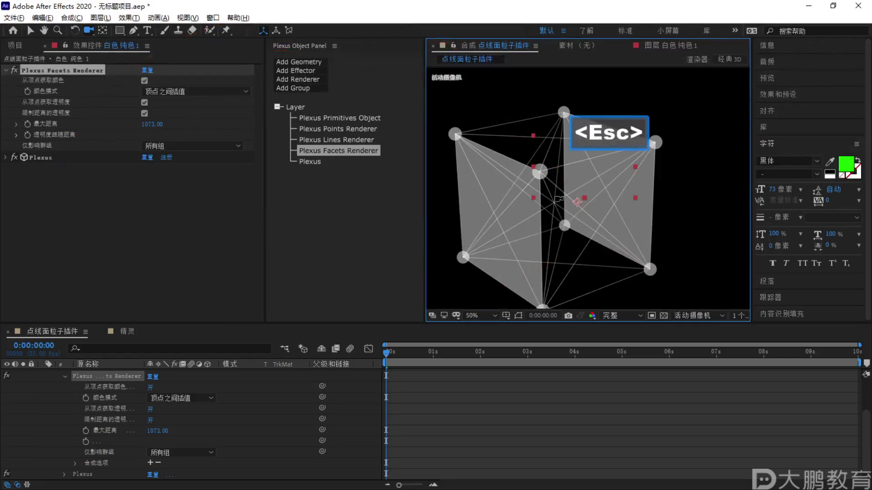
drag(561, 196, 610, 173)
key(F2)
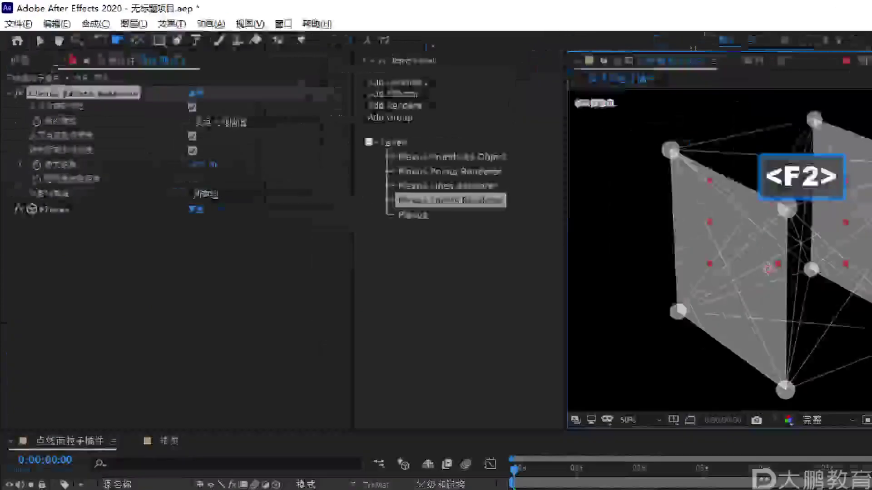
mouse_move(154, 71)
mouse_down()
mouse_move(79, 72)
mouse_move(278, 86)
mouse_up()
key(Escape)
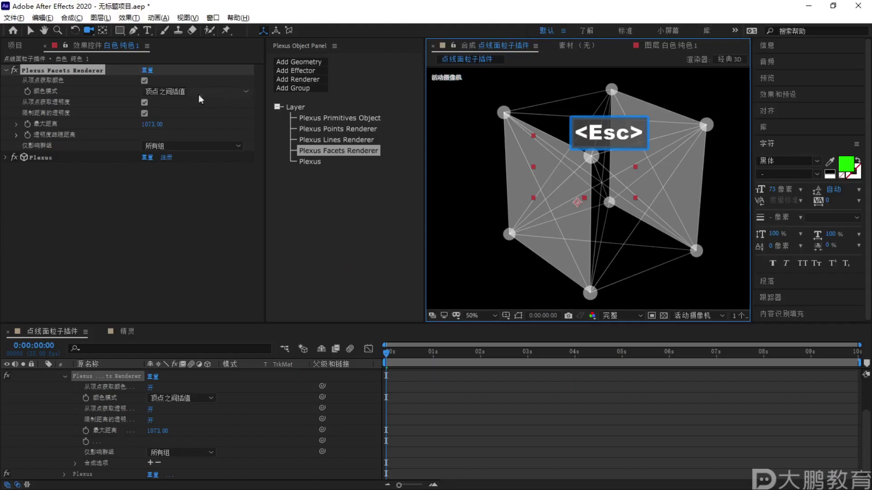
key(F2)
drag(89, 167, 195, 166)
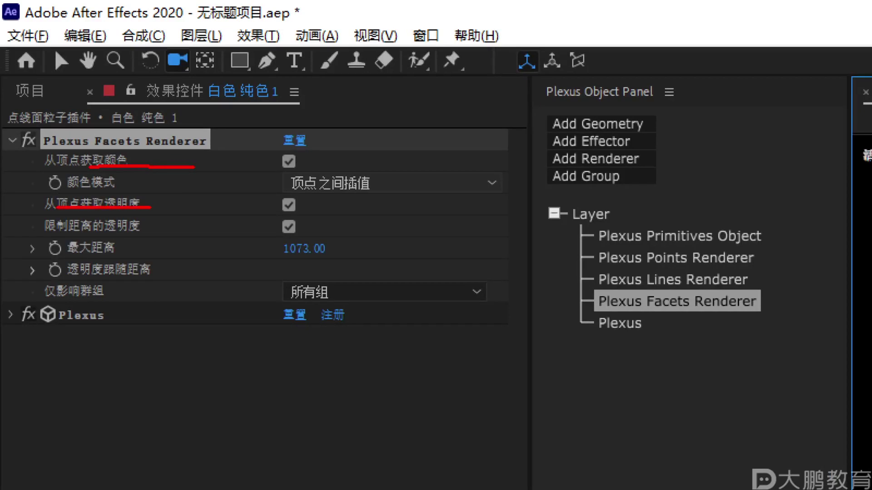
drag(104, 234, 219, 234)
key(Escape)
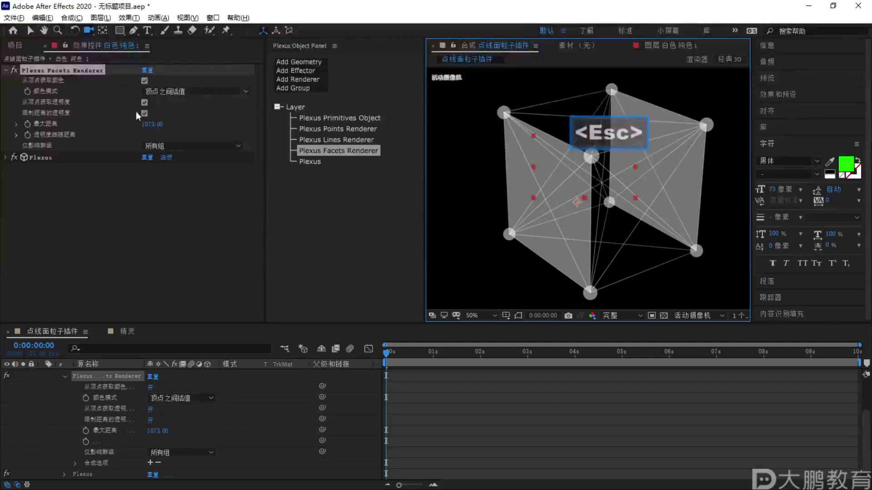
Compare against the Lines renderer's settings, then raise the Facets maximum distance to 1200
click(327, 138)
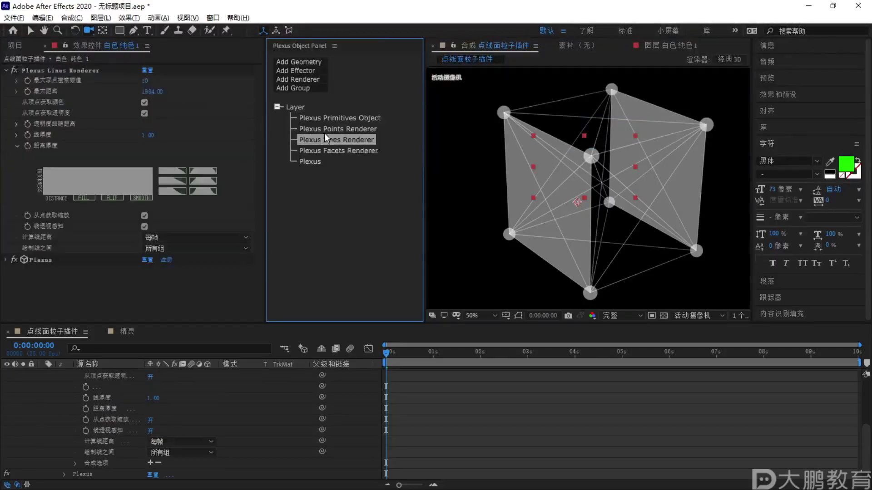
key(F1)
drag(176, 71, 36, 73)
key(Escape)
click(350, 151)
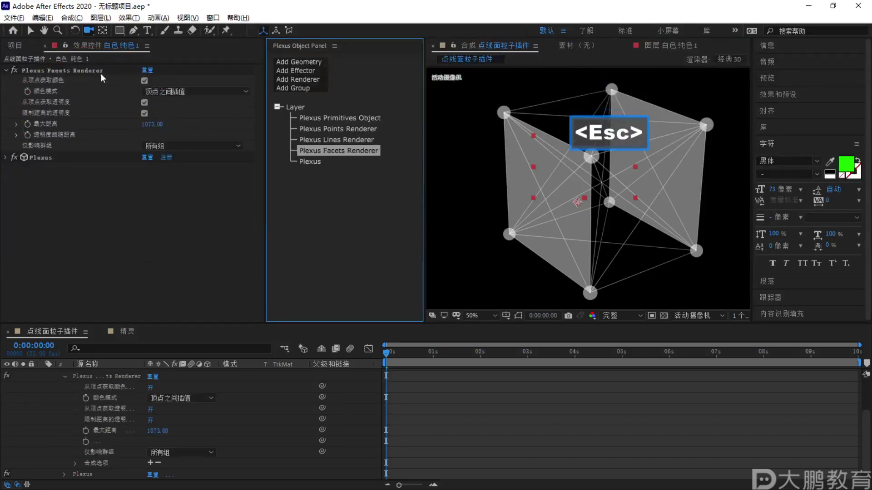
drag(143, 129, 801, 122)
key(F1)
mouse_move(536, 138)
mouse_down()
mouse_move(583, 157)
mouse_move(515, 186)
mouse_move(536, 138)
mouse_up()
key(Escape)
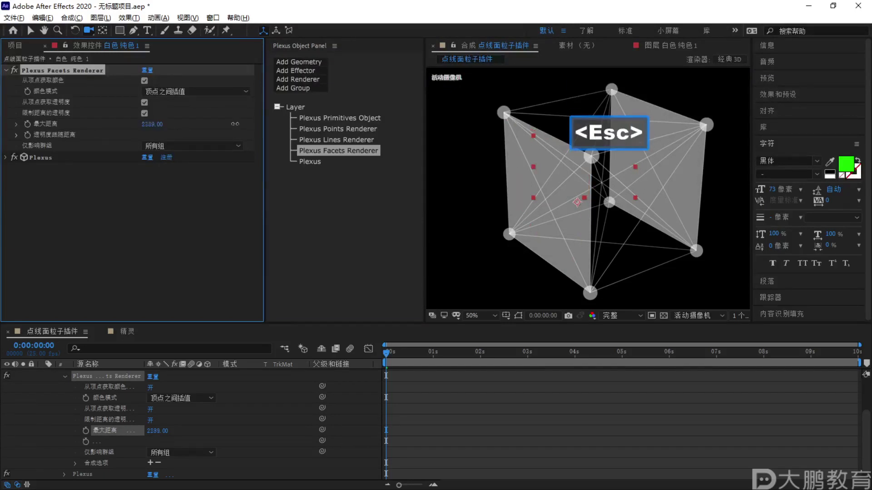
Push the Facets renderer's maximum distance further, up to 3614
drag(152, 124, 868, 123)
key(F2)
key(Escape)
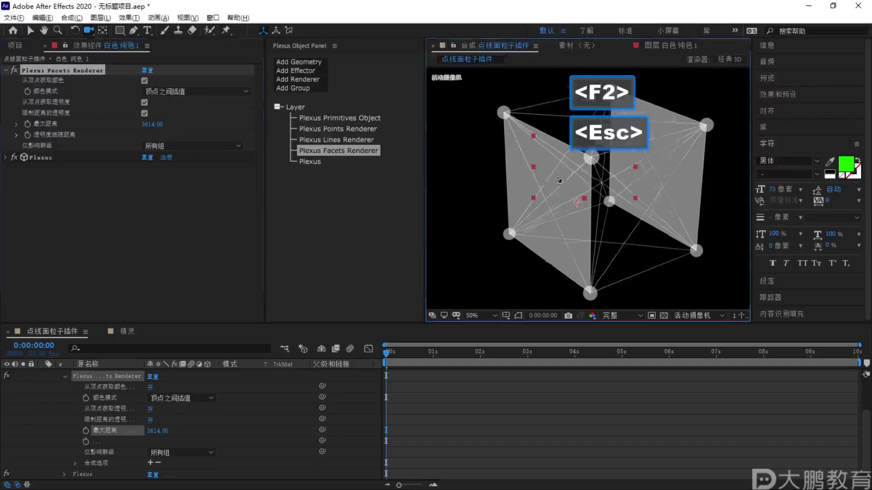
key(F1)
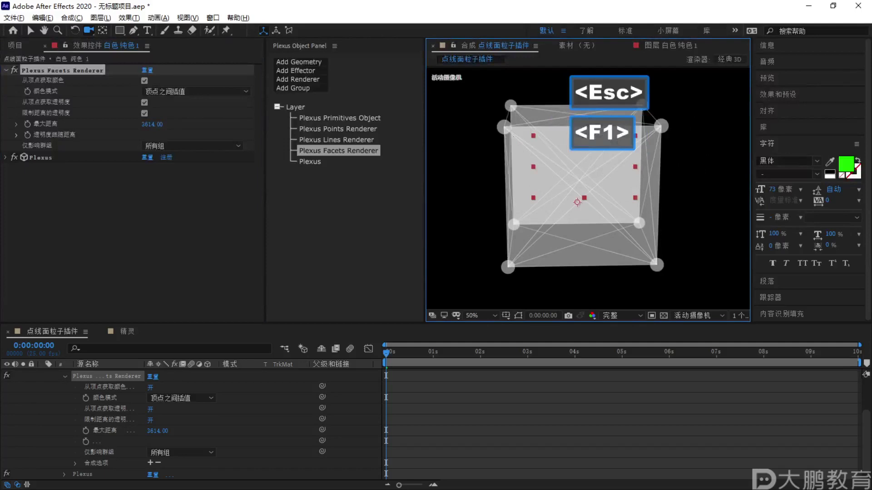
mouse_move(506, 130)
mouse_down()
mouse_move(510, 261)
mouse_move(552, 275)
mouse_move(634, 273)
mouse_move(657, 151)
mouse_move(482, 148)
mouse_up()
key(Escape)
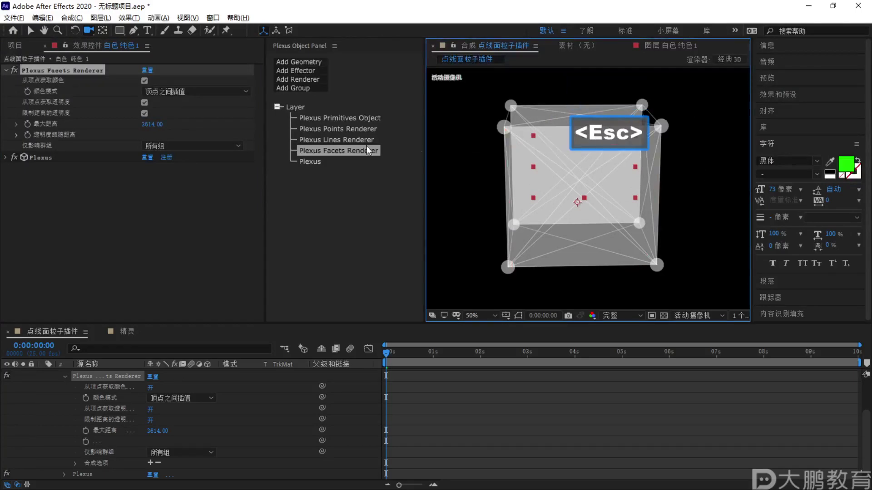
Orbit the cube, then delete the Facets renderer and add a Group 1 to the layer
drag(552, 189, 521, 204)
click(327, 152)
key(Delete)
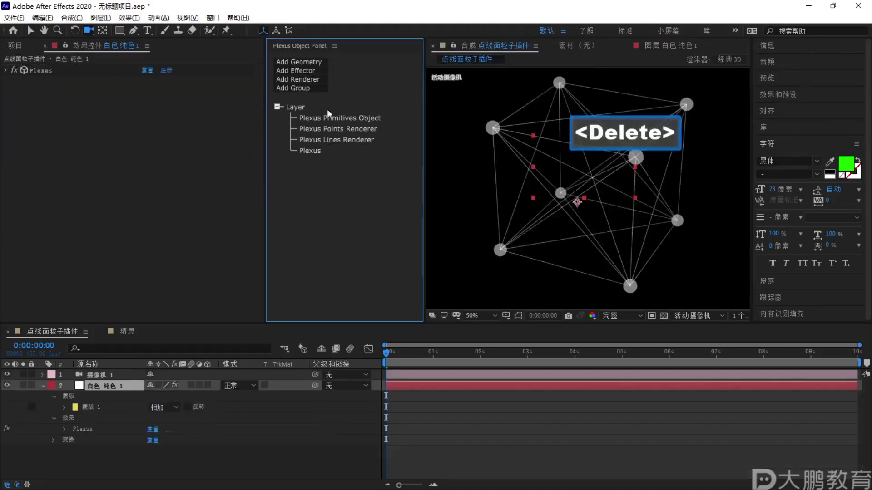
click(310, 87)
click(313, 80)
Undo the deletion to restore the Facets renderer on the Plexus layer
click(356, 170)
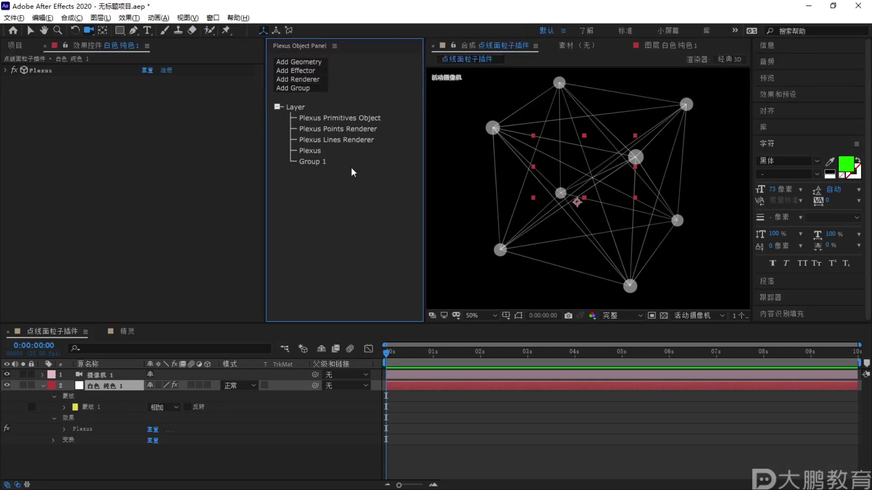
key(ctrl+z)
key(ctrl+z)
click(308, 78)
key(F2)
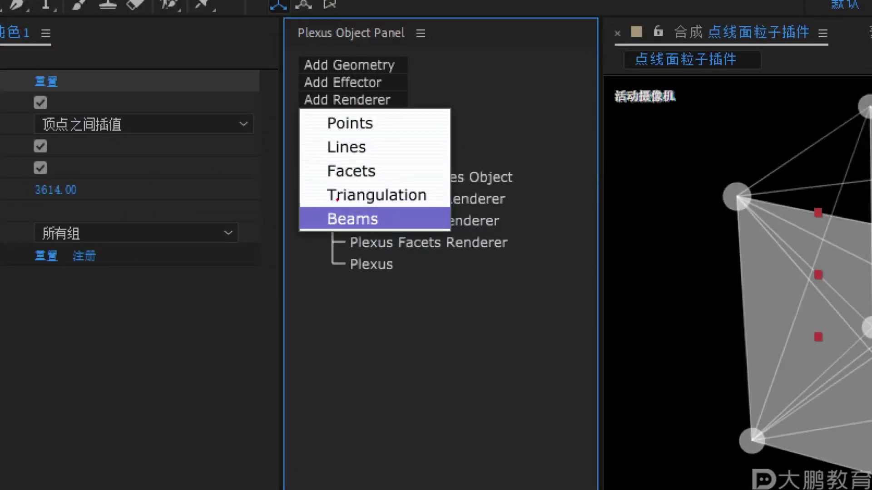
key(Escape)
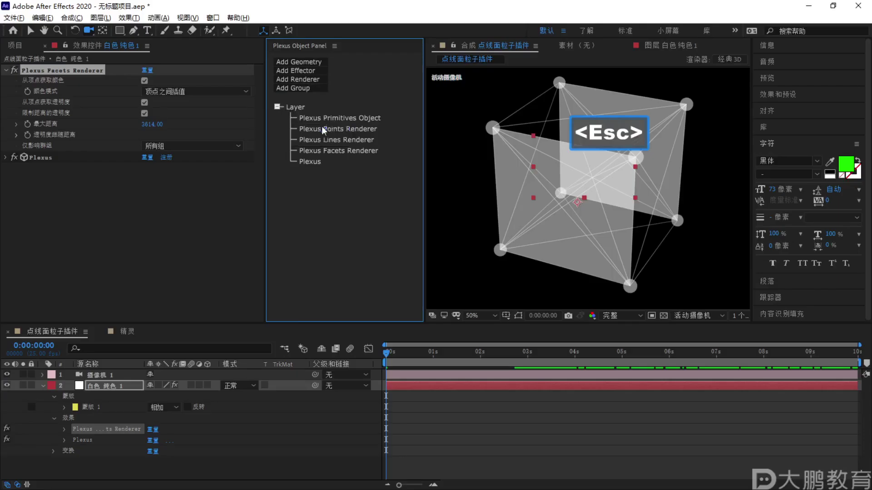
Check the Triangulation notes in the mind-map image, then minimize the viewer
key(alt+Tab)
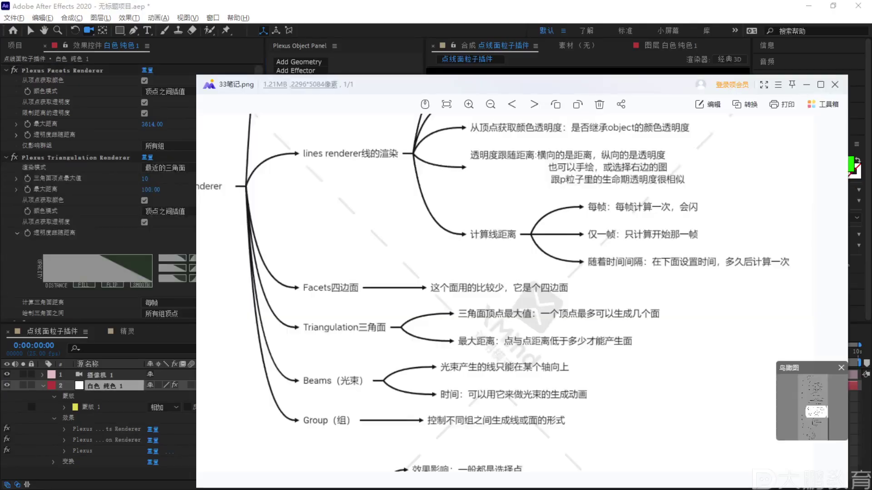
drag(471, 344, 487, 264)
scroll(382, 283, up, 2)
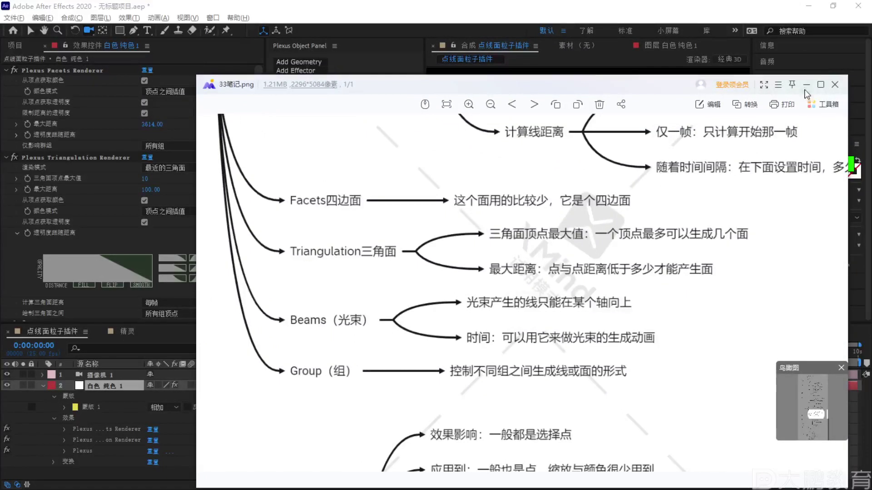
click(806, 84)
Delete the Facets renderer, leaving the Triangulation renderer at 10 vertices and 100.00 maximum distance
click(348, 163)
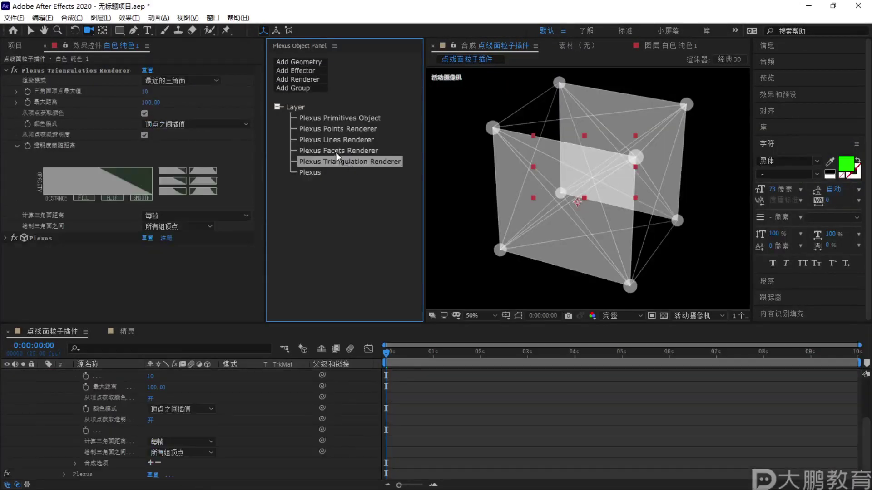
click(336, 150)
key(Delete)
click(346, 149)
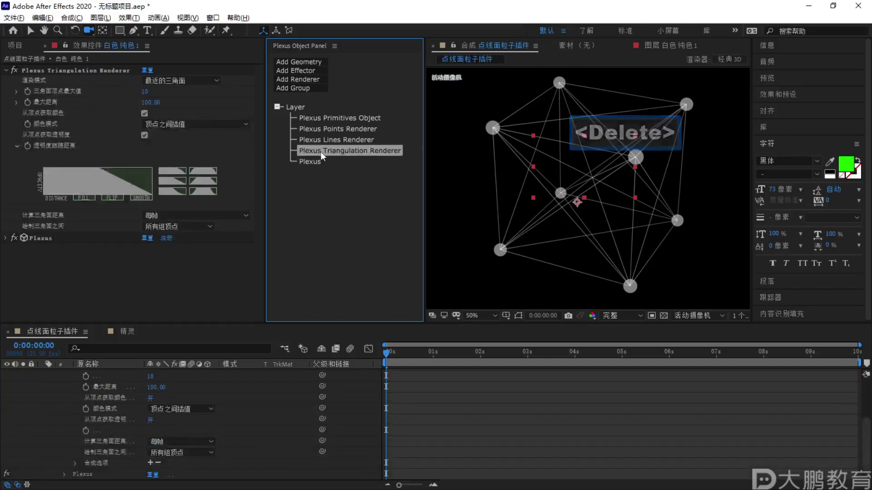
key(F1)
mouse_move(522, 124)
mouse_down()
mouse_move(468, 264)
mouse_move(659, 150)
mouse_up()
key(Escape)
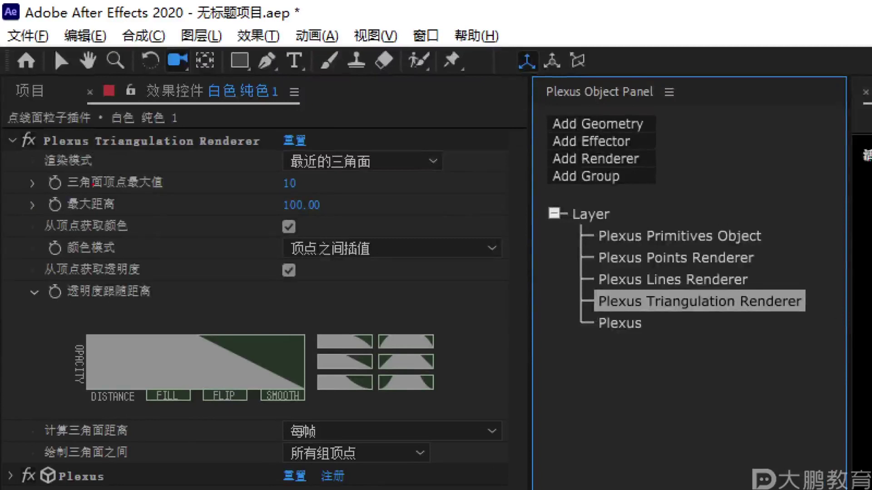
Orbit the camera around the cube to view it from several angles
drag(93, 184, 309, 190)
key(Escape)
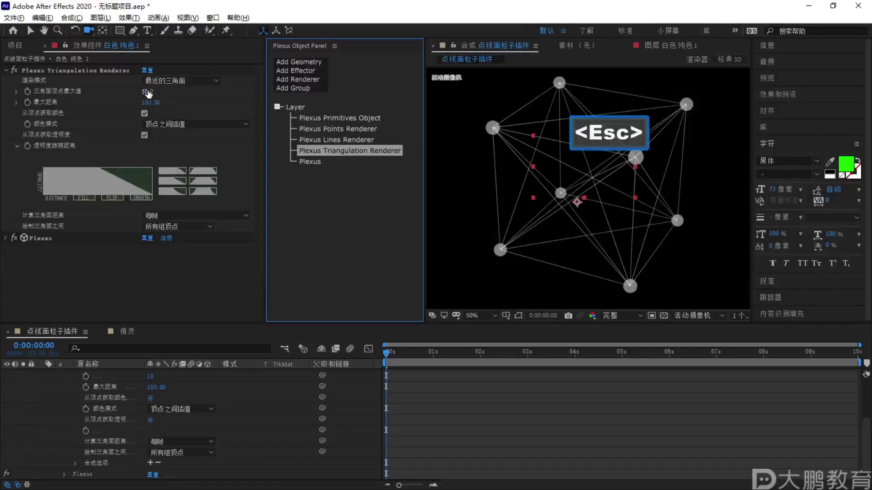
key(F1)
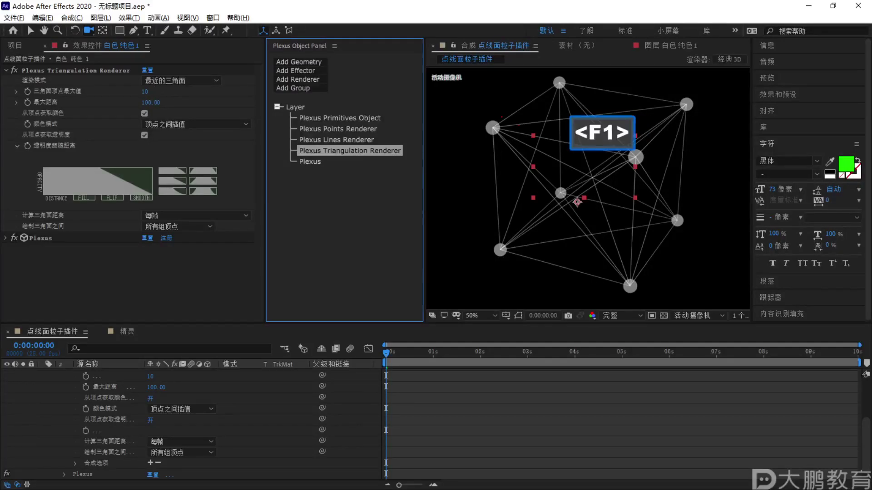
mouse_move(621, 172)
mouse_down()
mouse_move(638, 267)
mouse_move(627, 305)
mouse_move(641, 284)
mouse_move(634, 163)
mouse_move(467, 133)
mouse_move(506, 154)
mouse_move(664, 284)
mouse_up()
key(Escape)
mouse_move(603, 206)
mouse_down()
mouse_move(599, 218)
mouse_move(608, 207)
mouse_move(597, 197)
mouse_up()
key(F1)
drag(627, 129, 517, 129)
mouse_move(603, 190)
mouse_down()
mouse_move(582, 195)
mouse_move(530, 132)
mouse_move(509, 261)
mouse_move(558, 243)
mouse_move(563, 186)
mouse_move(478, 144)
mouse_up()
mouse_move(613, 227)
mouse_down()
mouse_move(548, 300)
mouse_move(600, 229)
mouse_up()
mouse_move(658, 179)
mouse_down()
mouse_move(628, 196)
mouse_move(628, 263)
mouse_up()
key(Escape)
mouse_move(607, 209)
mouse_down()
mouse_move(584, 265)
mouse_move(557, 208)
mouse_move(400, 181)
mouse_up()
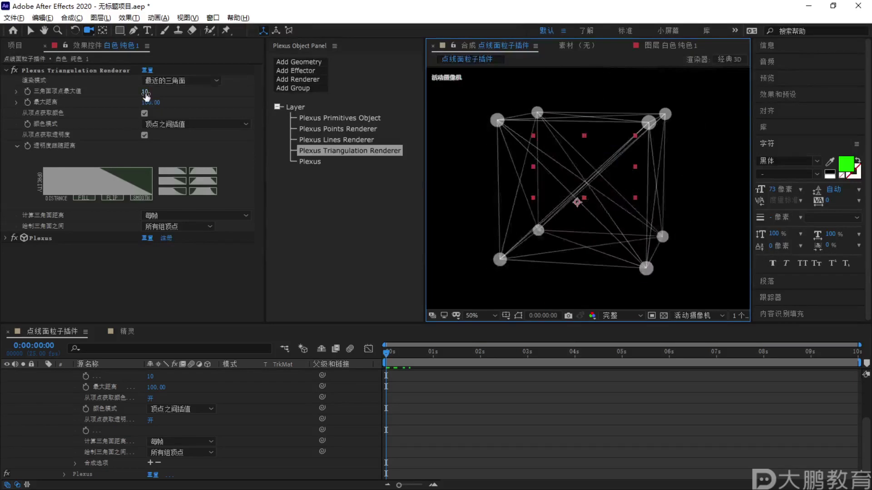
Set the triangle vertex maximum to 10 and widen the Triangulation maximum distance to 852
drag(146, 96, 155, 94)
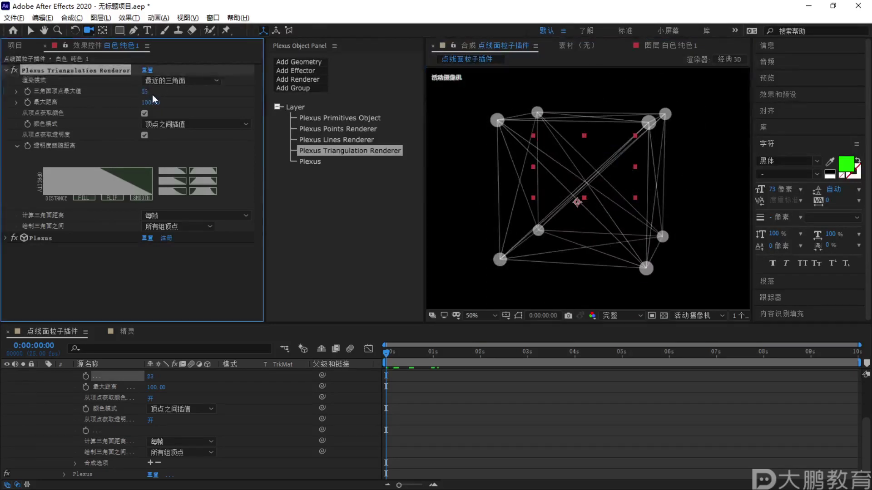
click(146, 92)
text(10)
click(208, 104)
drag(145, 104, 600, 113)
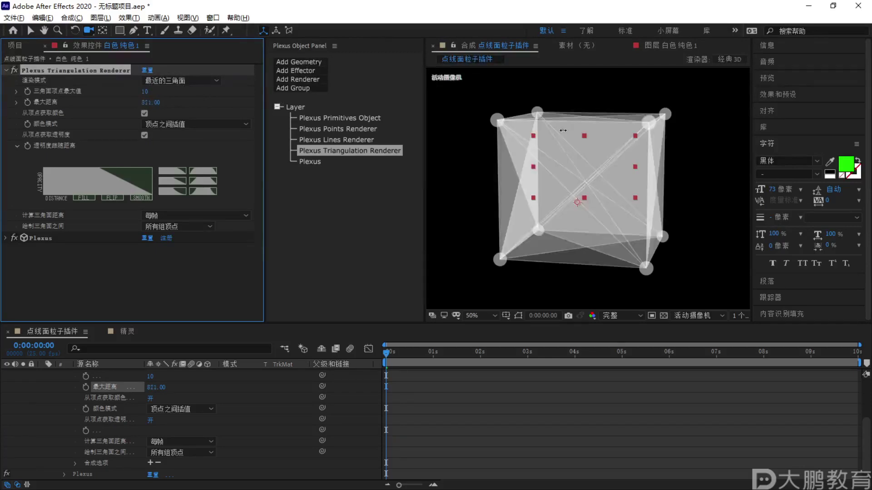
drag(583, 150, 617, 258)
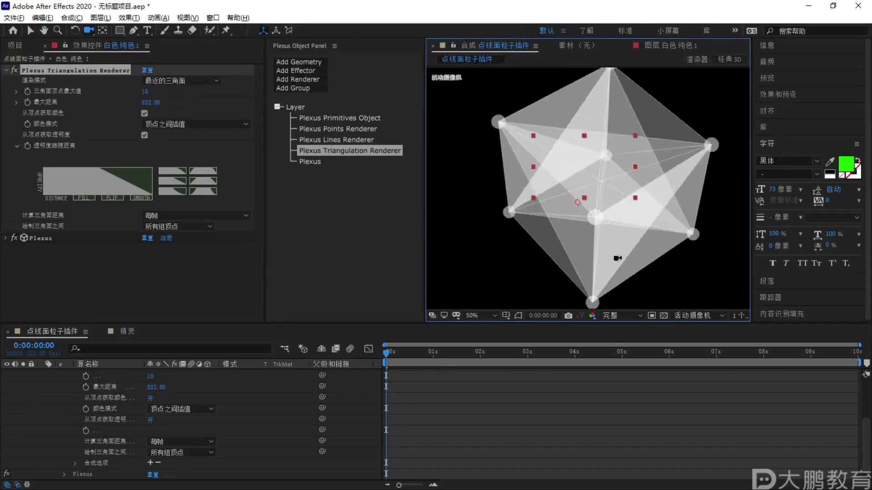
Turn the cube to a new angle and bring up the Plexus Lines Renderer's settings
key(F1)
mouse_move(504, 128)
mouse_down()
mouse_move(593, 206)
mouse_move(453, 131)
mouse_up()
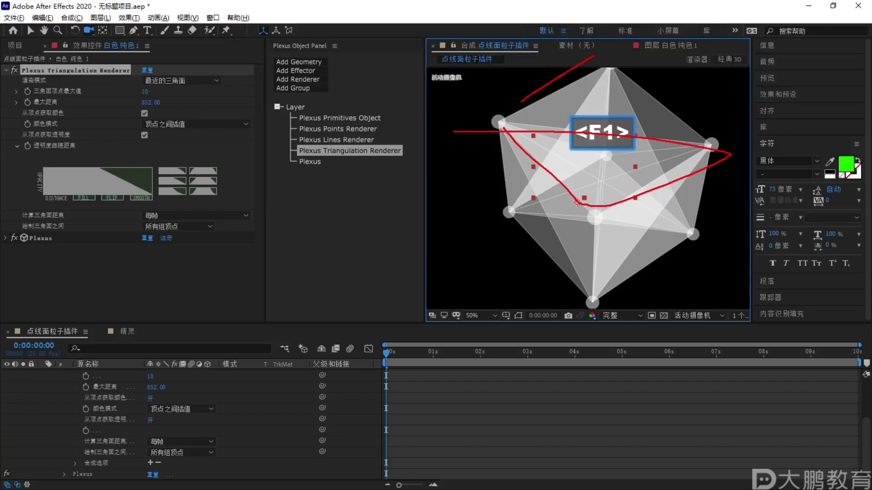
drag(578, 66, 510, 131)
key(Escape)
mouse_move(587, 180)
mouse_down()
mouse_move(634, 168)
mouse_move(599, 243)
mouse_move(550, 247)
mouse_move(627, 144)
mouse_move(697, 149)
mouse_move(699, 157)
mouse_up()
key(F1)
drag(565, 136, 652, 259)
drag(672, 166, 506, 100)
key(Escape)
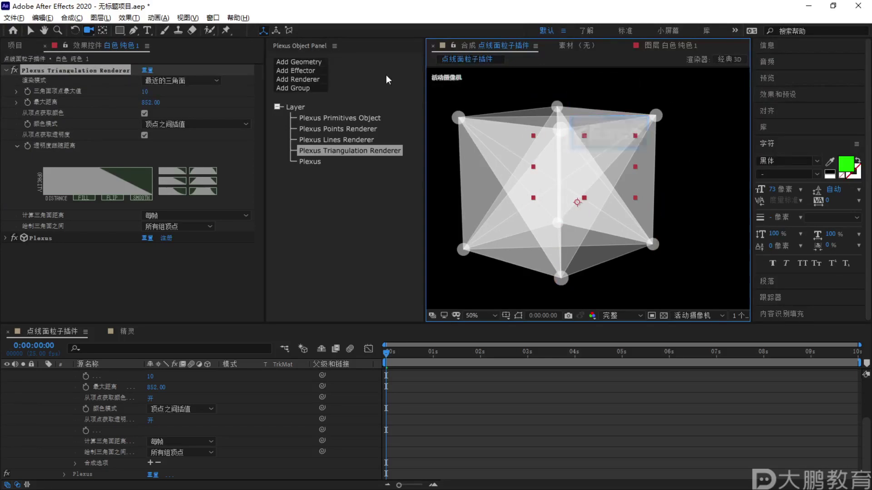
key(F2)
mouse_move(438, 159)
mouse_down()
mouse_move(365, 224)
mouse_move(339, 189)
mouse_up()
key(Escape)
click(353, 140)
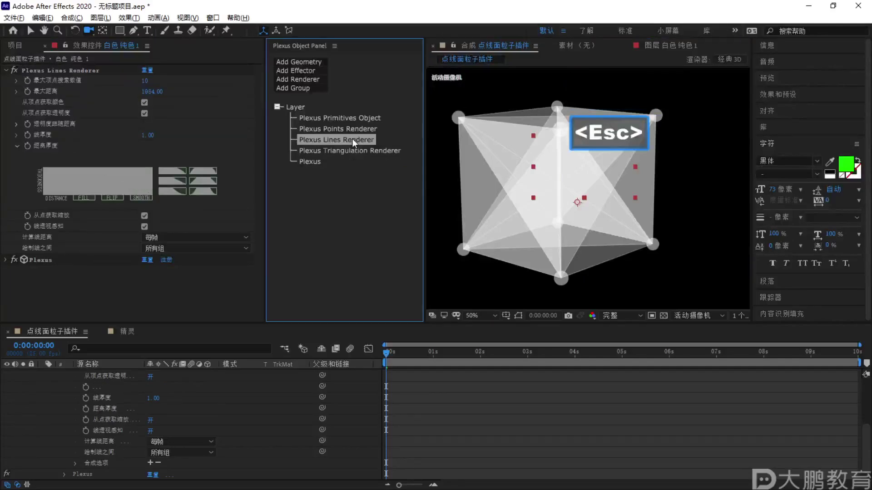
Delete the Lines and Points renderers, then undo each deletion to keep them
key(Delete)
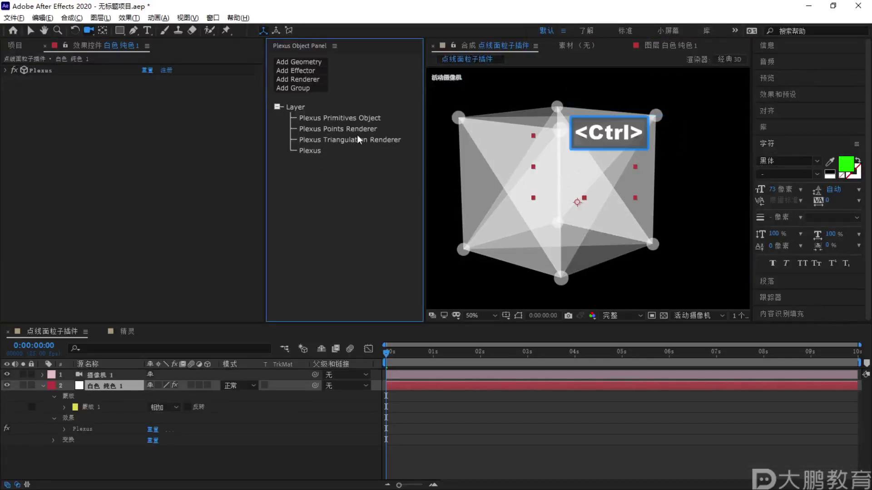
key(ctrl+z)
click(343, 130)
key(Delete)
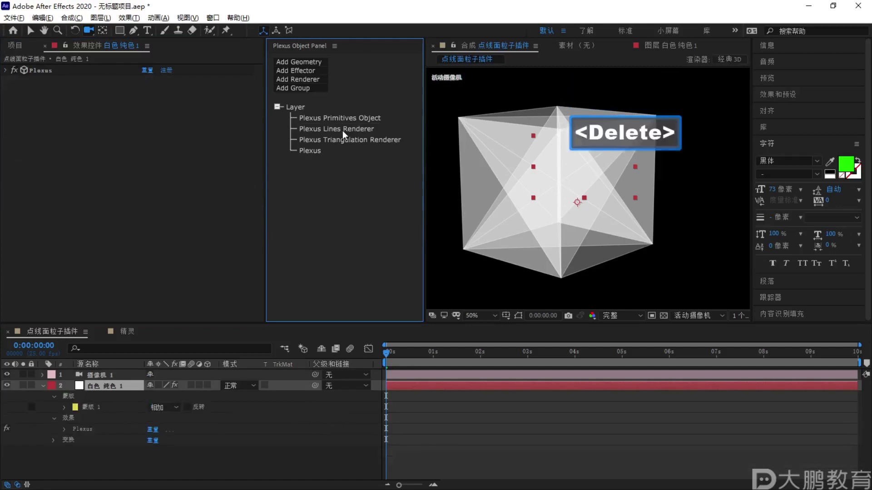
key(ctrl+z)
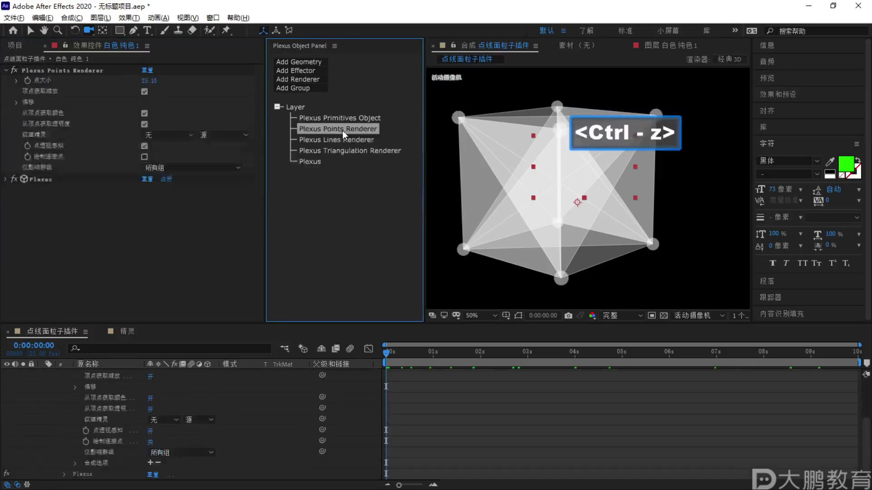
Show the Triangulation renderer's settings: 10 triangle vertices and 852.00 maximum distance
key(F1)
mouse_move(280, 115)
mouse_down()
mouse_move(258, 234)
mouse_move(177, 319)
mouse_up()
drag(276, 293, 295, 252)
mouse_move(503, 86)
mouse_down()
mouse_move(503, 256)
mouse_move(567, 224)
mouse_move(660, 266)
mouse_up()
key(Escape)
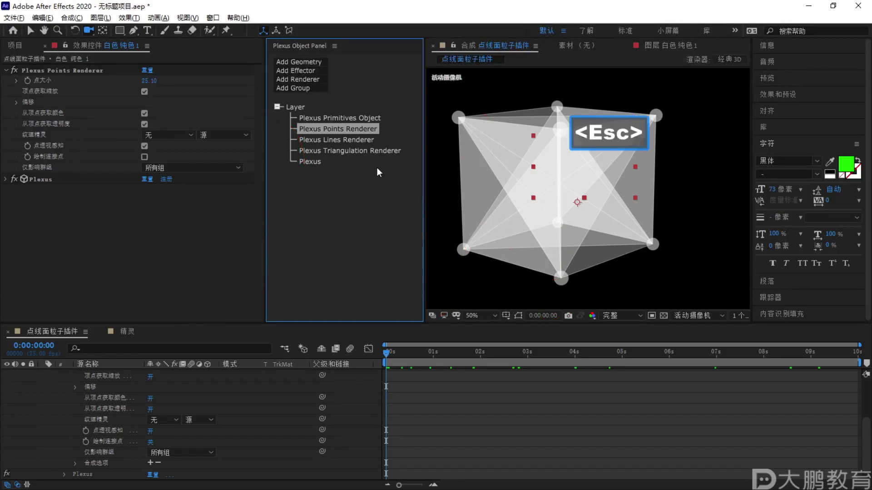
key(F2)
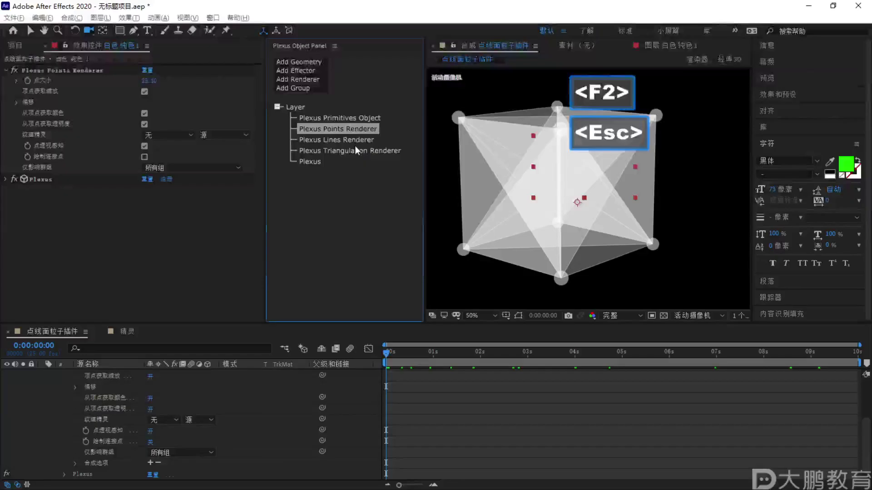
click(353, 152)
key(F1)
mouse_move(68, 46)
mouse_down()
mouse_move(37, 184)
mouse_move(45, 50)
mouse_up()
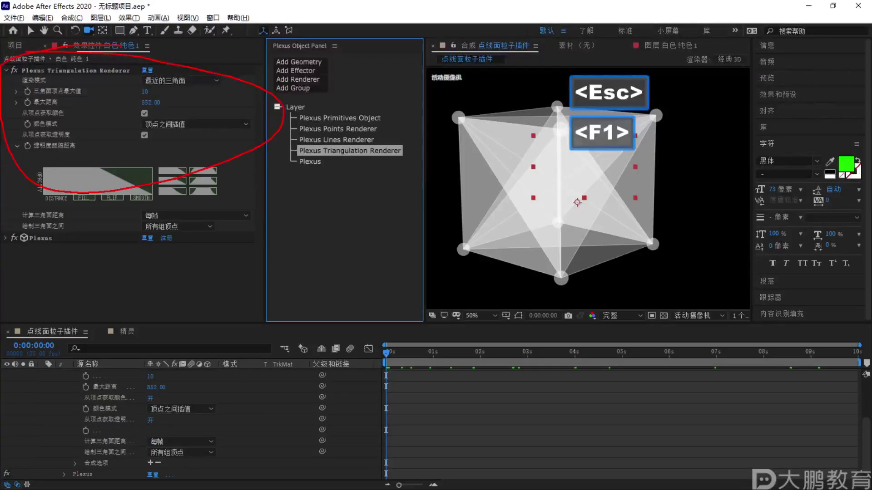
drag(191, 123, 313, 157)
key(Escape)
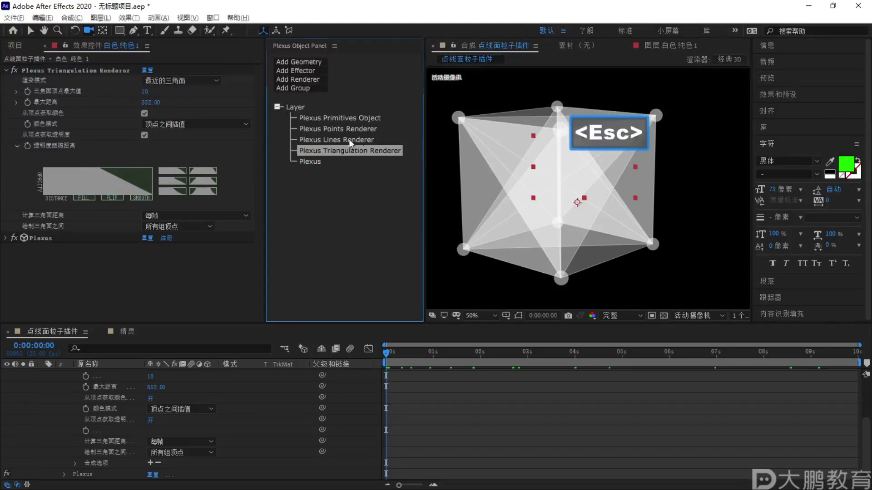
Compare with the Plexus Lines Renderer's settings
click(344, 139)
key(F1)
drag(108, 80, 4, 218)
drag(81, 80, 64, 99)
drag(111, 168, 306, 168)
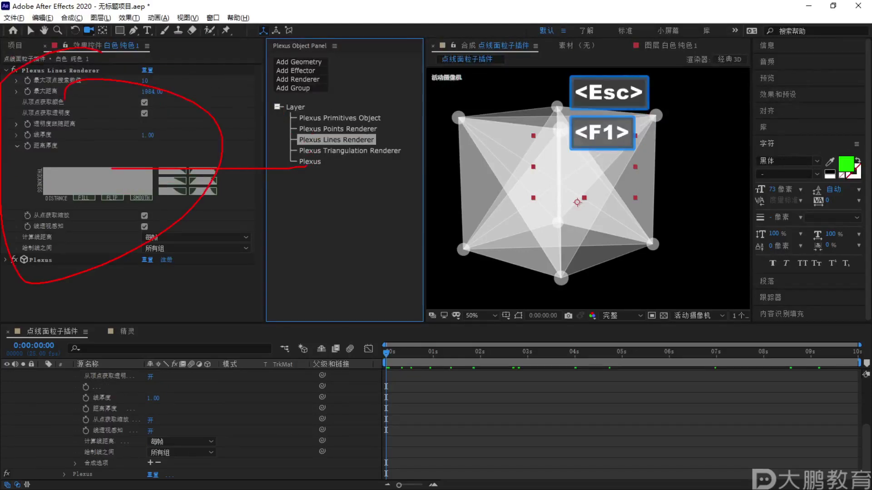
key(Escape)
Return to the Plexus Triangulation Renderer's settings
click(347, 150)
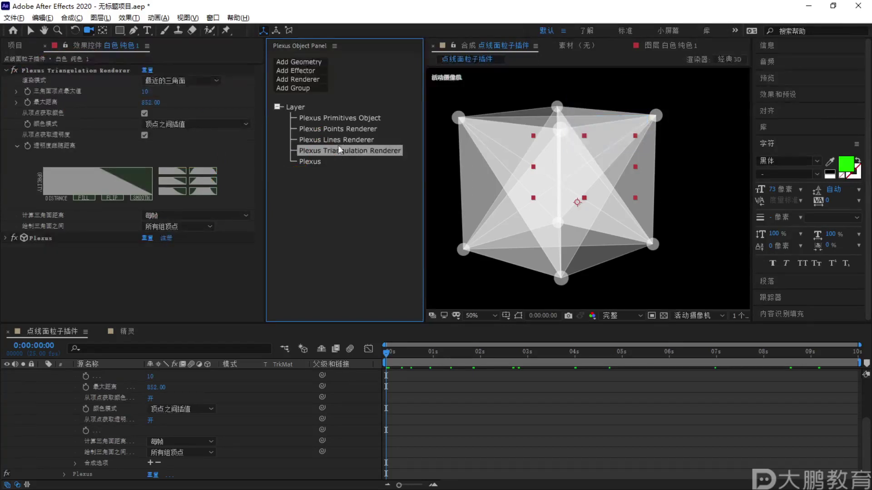
key(F2)
mouse_move(298, 105)
mouse_down()
mouse_move(23, 106)
mouse_move(25, 135)
mouse_move(128, 145)
mouse_move(344, 144)
mouse_move(320, 101)
mouse_up()
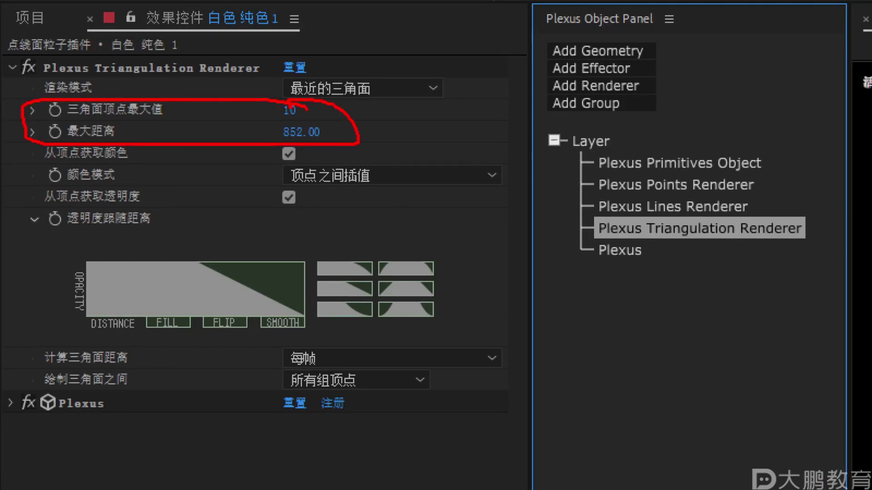
drag(337, 133, 414, 119)
key(Escape)
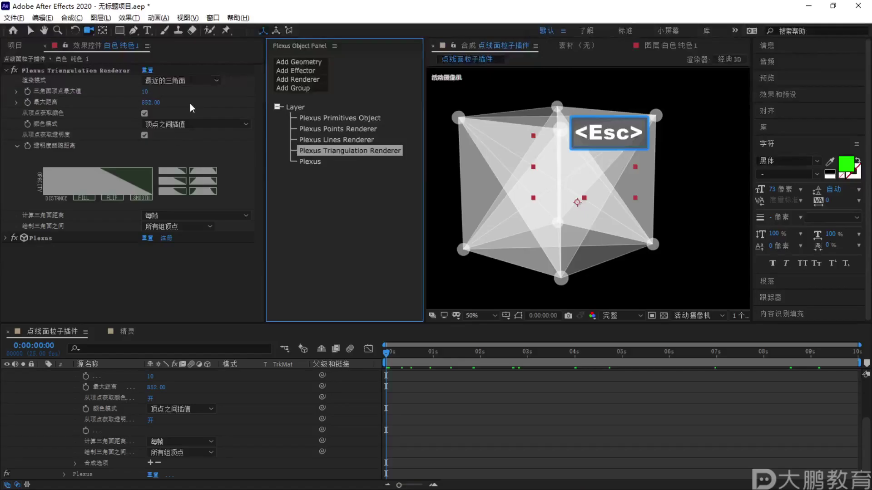
Turn the Triangulation Renderer's 从顶点获取颜色 off, then back on so triangles take vertex colours
click(172, 119)
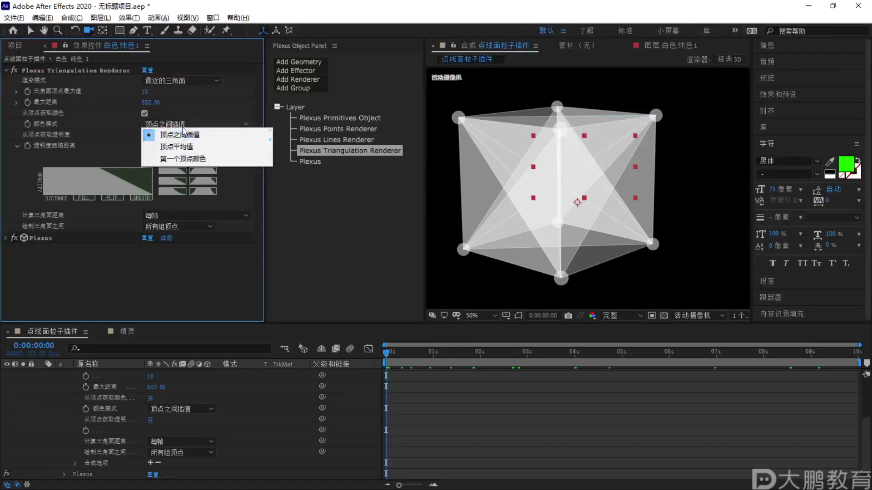
click(175, 157)
key(F2)
key(Escape)
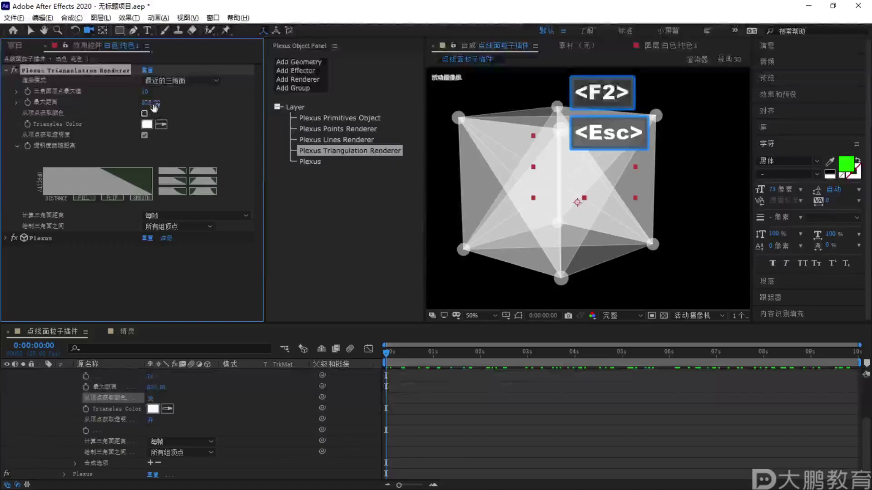
click(144, 113)
key(F2)
Orbit the cube with the camera to a near front-on view
drag(32, 120, 87, 120)
drag(132, 306, 204, 312)
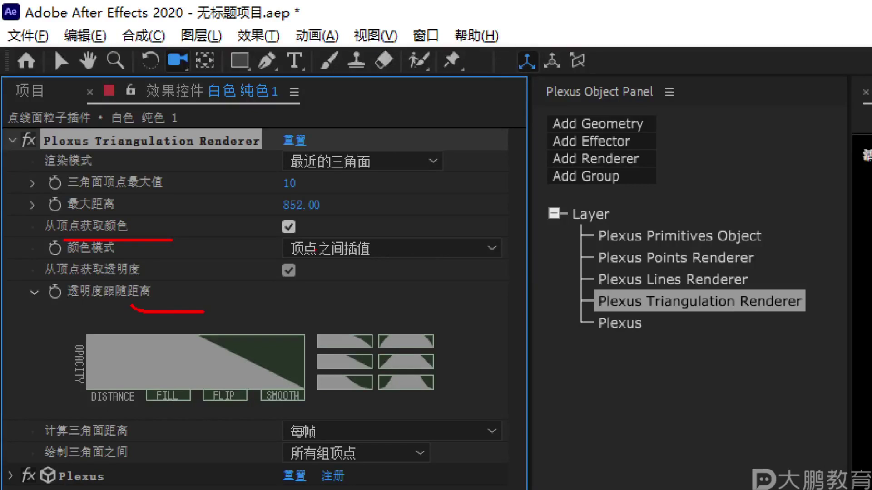
drag(264, 329, 204, 379)
key(Escape)
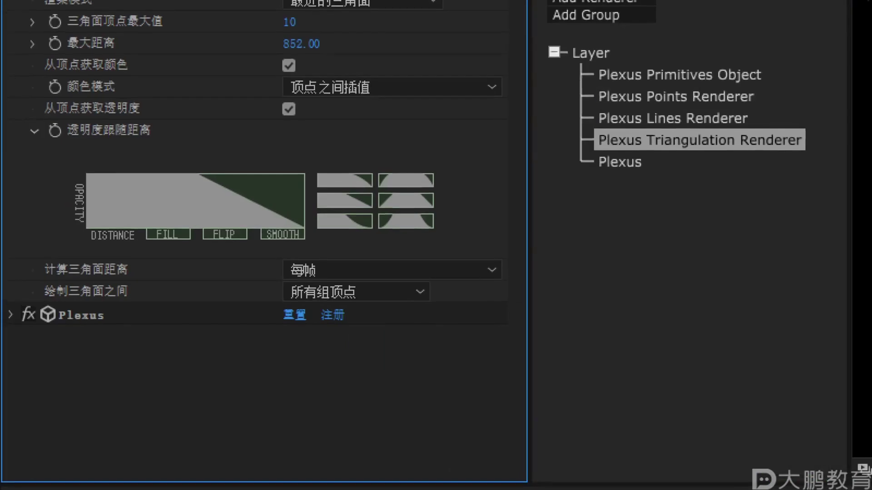
drag(66, 158, 66, 255)
drag(176, 149, 180, 260)
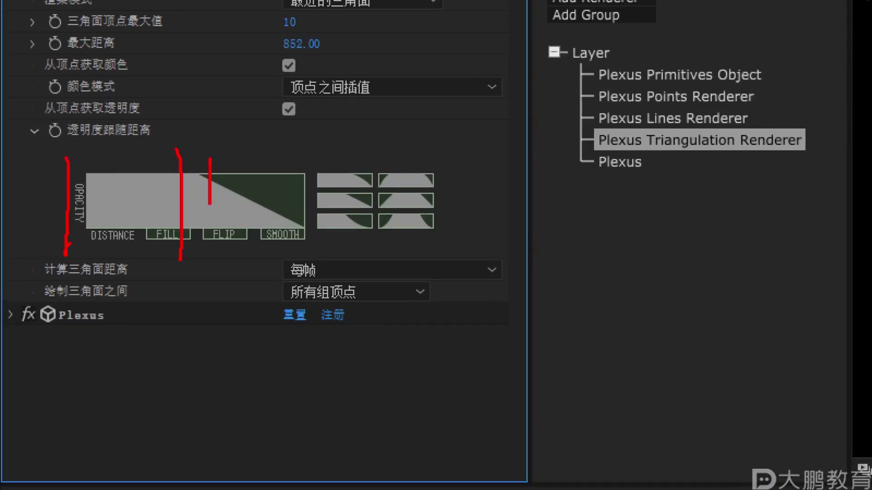
drag(197, 228, 335, 237)
key(Escape)
mouse_move(537, 142)
mouse_down()
mouse_move(553, 202)
mouse_move(560, 169)
mouse_up()
key(F1)
mouse_move(472, 134)
mouse_down()
mouse_move(610, 153)
mouse_move(534, 174)
mouse_up()
key(Escape)
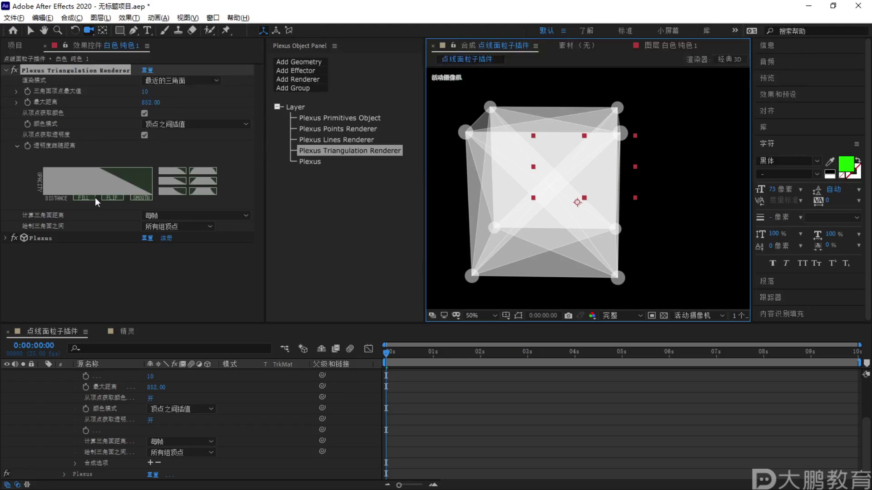
Apply the arch-shaped preset to the 透明度跟随距离 curve and orbit to inspect the brighter faces
click(182, 191)
click(210, 191)
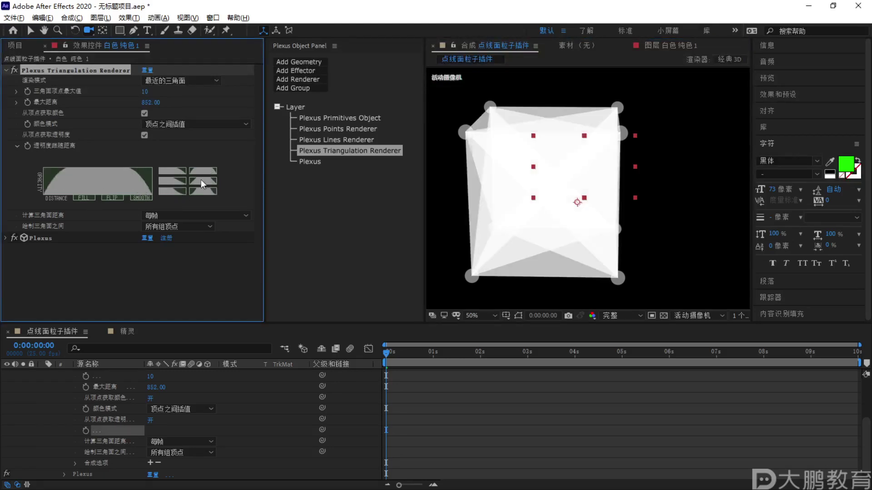
drag(621, 182, 676, 175)
key(F1)
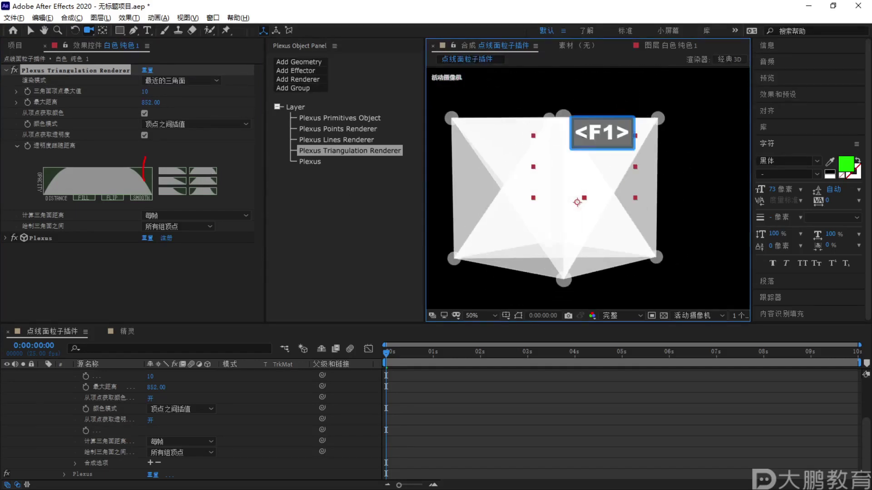
key(Escape)
key(F1)
mouse_move(53, 158)
mouse_down()
mouse_move(25, 174)
mouse_move(37, 157)
mouse_move(139, 209)
mouse_up()
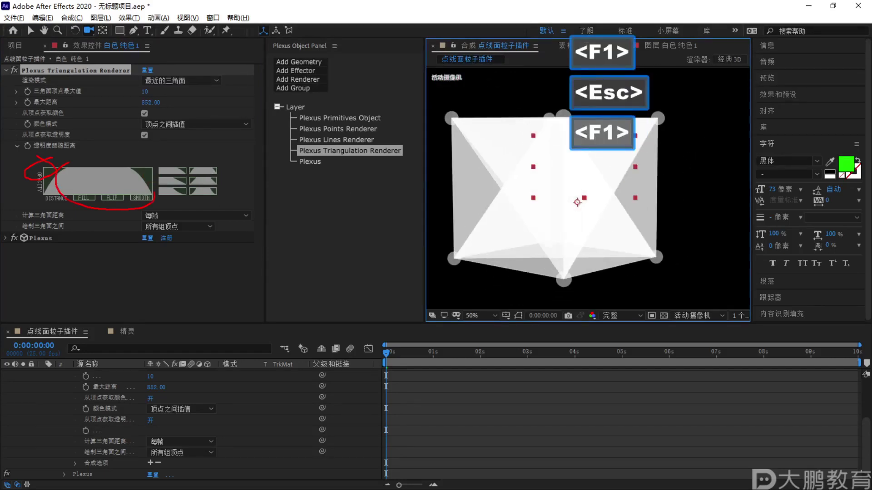
key(Escape)
key(F1)
key(Escape)
Orbit the cube through several angles to inspect the opaque triangle faces
mouse_move(545, 185)
mouse_down()
mouse_move(603, 212)
mouse_move(604, 189)
mouse_move(529, 245)
mouse_move(555, 253)
mouse_move(628, 239)
mouse_up()
drag(656, 223, 619, 230)
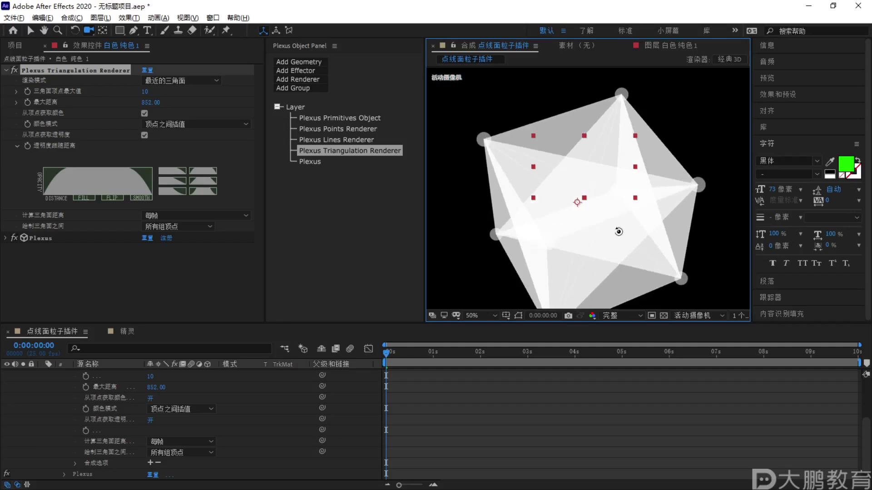
key(F1)
key(Escape)
key(F1)
mouse_move(620, 93)
mouse_down()
mouse_move(493, 119)
mouse_move(521, 237)
mouse_move(612, 114)
mouse_up()
drag(490, 113, 496, 131)
drag(593, 91, 628, 93)
drag(485, 135, 490, 147)
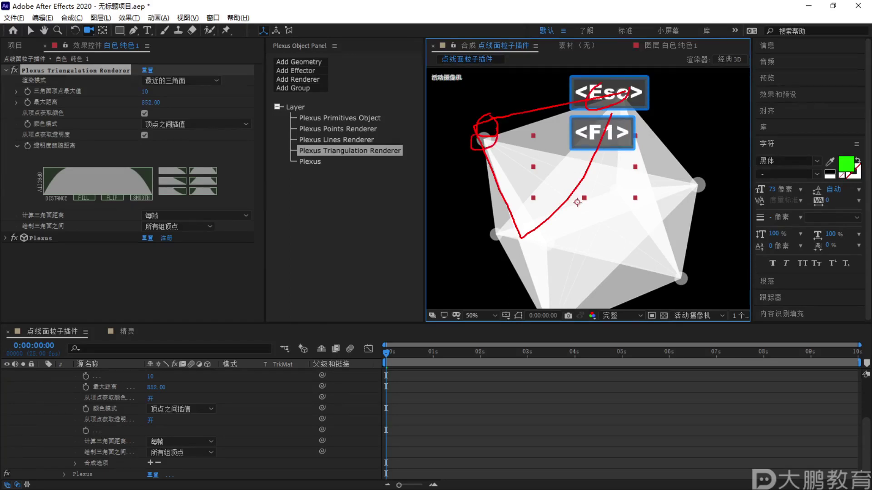
drag(551, 112, 601, 113)
key(Escape)
mouse_move(607, 178)
mouse_down()
mouse_move(536, 138)
mouse_move(576, 178)
mouse_move(625, 159)
mouse_up()
key(F2)
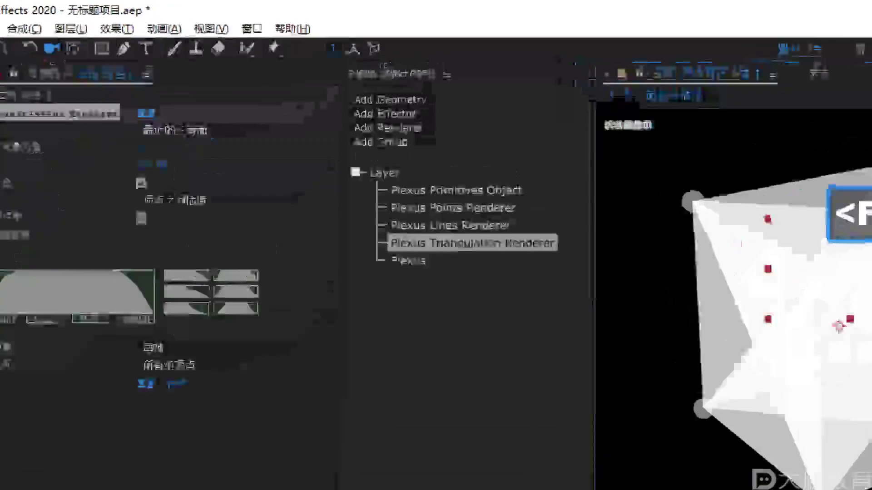
mouse_move(320, 148)
mouse_down()
mouse_move(387, 157)
mouse_move(314, 136)
mouse_up()
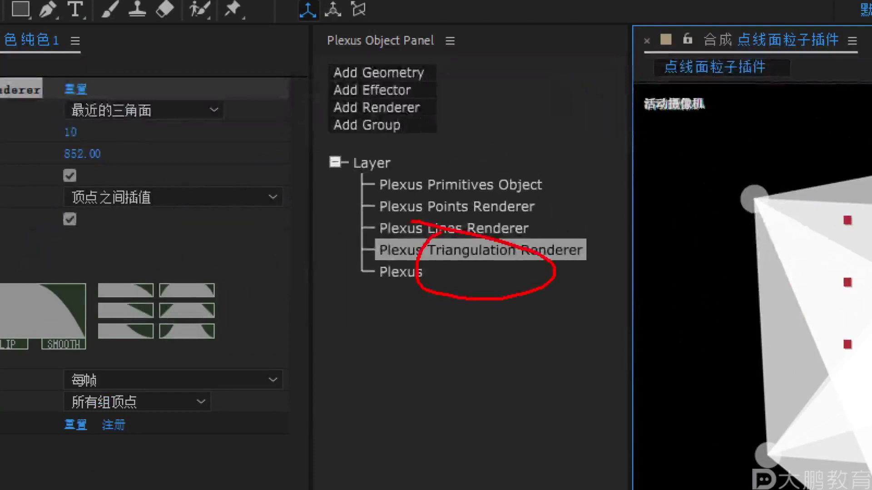
mouse_move(544, 217)
mouse_down()
mouse_move(359, 186)
mouse_move(631, 255)
mouse_up()
key(Escape)
Browse the Add Renderer list and dismiss it without adding a renderer
click(314, 82)
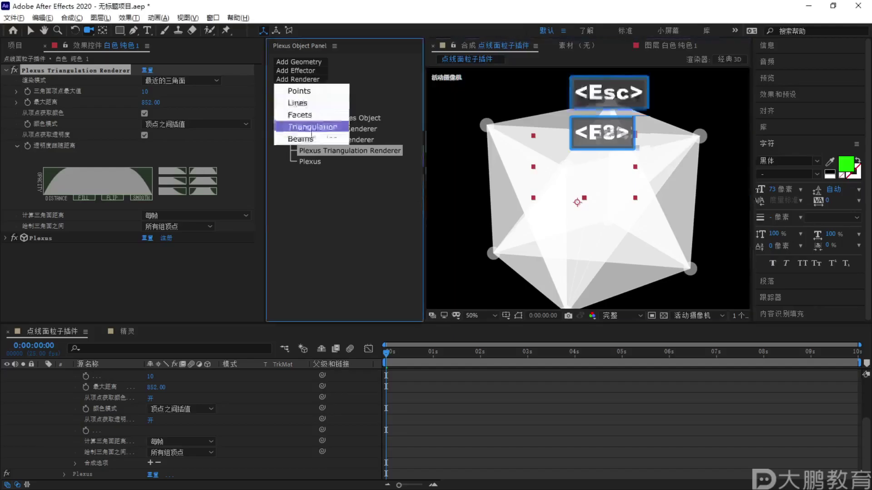
drag(284, 119, 338, 119)
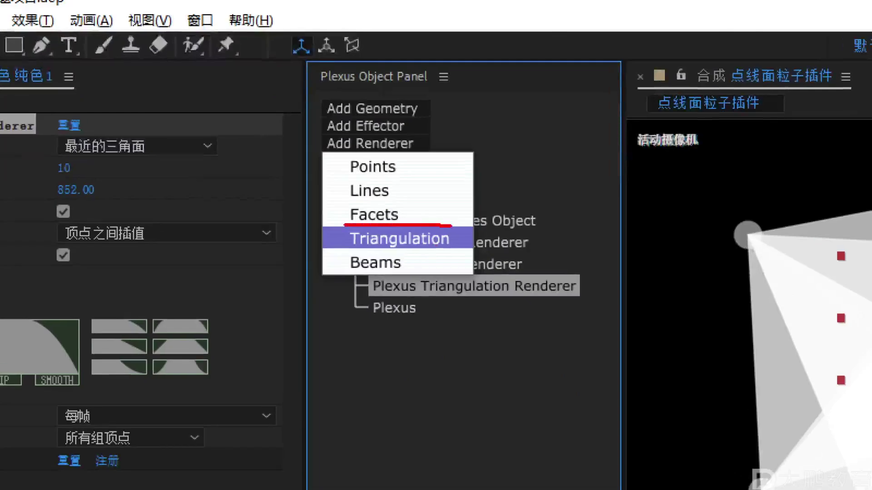
key(Escape)
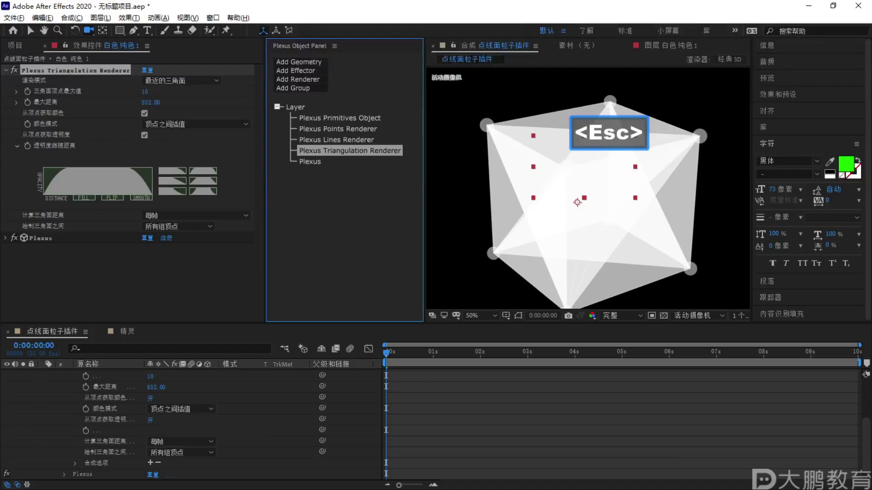
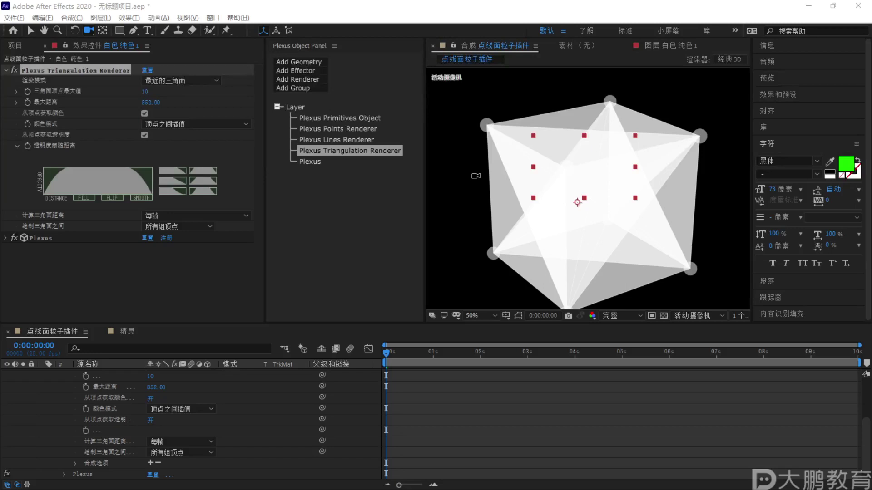
Delete the Triangulation and Lines renderers and add a Plexus Beams Renderer in their place
click(344, 146)
key(Delete)
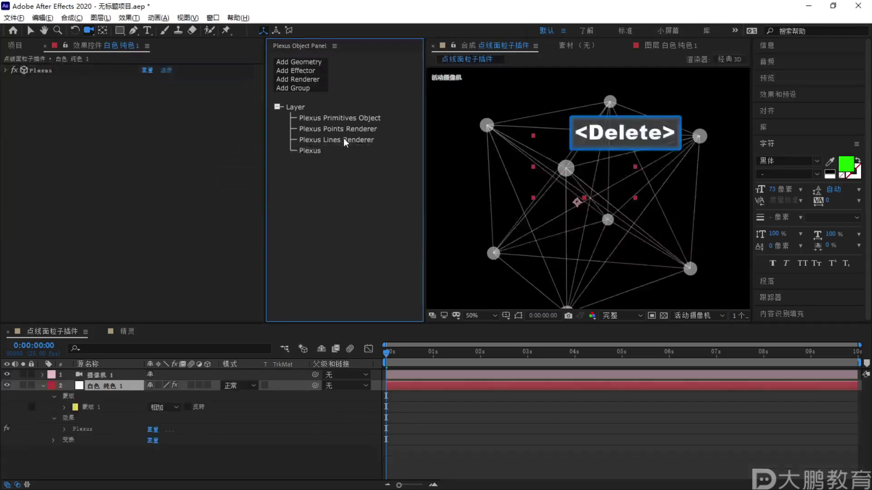
click(343, 139)
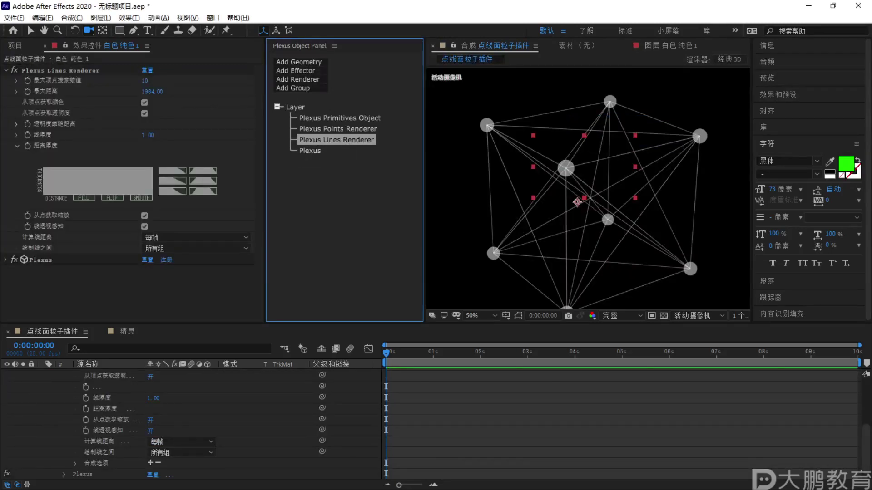
key(Delete)
click(320, 80)
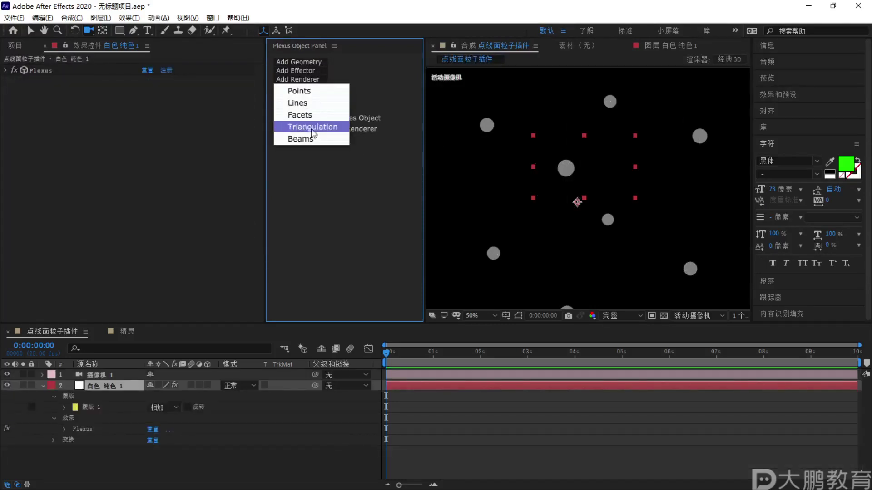
click(309, 141)
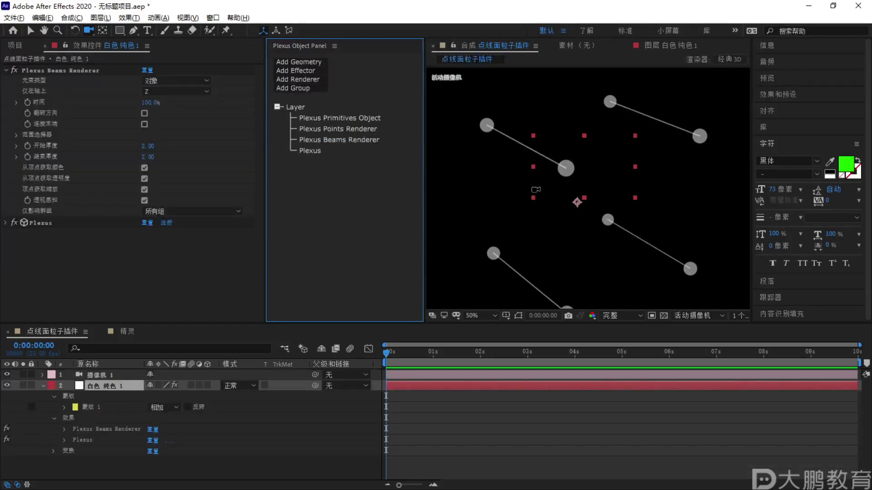
Select the Beams Renderer and mark in the viewer the point pairs each beam connects
click(339, 140)
key(F2)
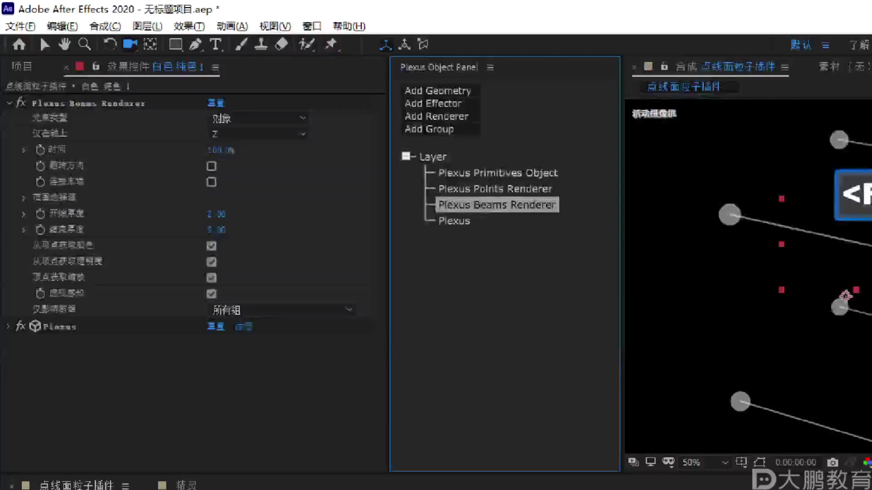
key(Escape)
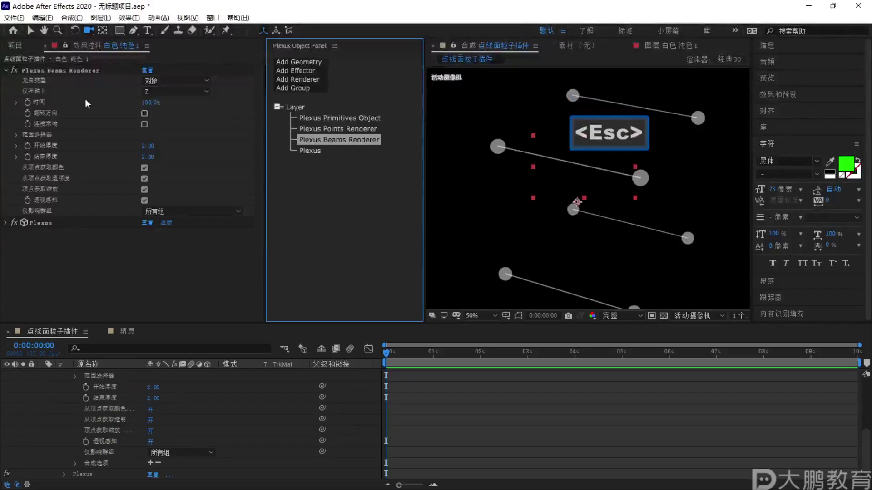
key(F1)
drag(503, 130, 502, 123)
drag(645, 157, 665, 159)
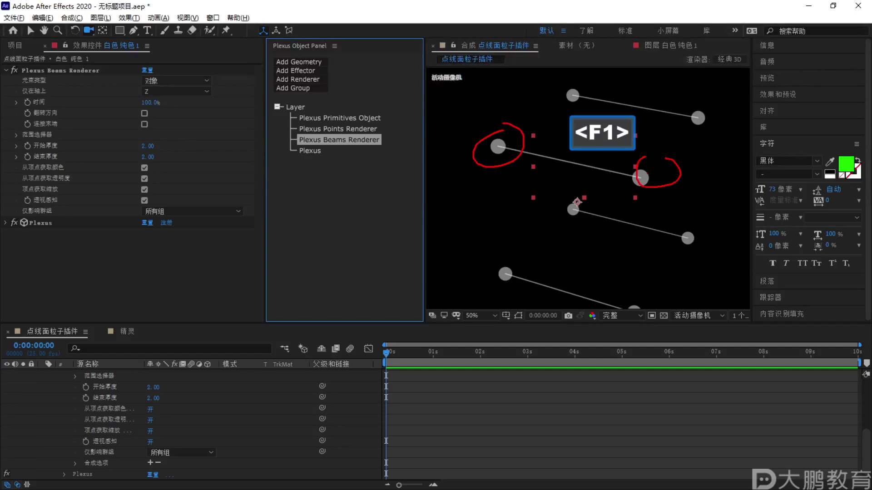
key(Escape)
key(F1)
mouse_move(495, 129)
mouse_down()
mouse_move(470, 147)
mouse_move(525, 134)
mouse_move(491, 129)
mouse_move(576, 92)
mouse_up()
mouse_move(514, 148)
mouse_down()
mouse_move(774, 132)
mouse_move(659, 119)
mouse_move(726, 194)
mouse_move(691, 169)
mouse_up()
key(Escape)
key(F1)
drag(494, 133, 508, 126)
drag(644, 158, 682, 135)
drag(533, 152, 668, 177)
key(Escape)
key(F1)
mouse_move(557, 71)
mouse_down()
mouse_move(536, 101)
mouse_move(579, 90)
mouse_up()
drag(697, 117, 727, 113)
drag(619, 110, 712, 142)
key(Escape)
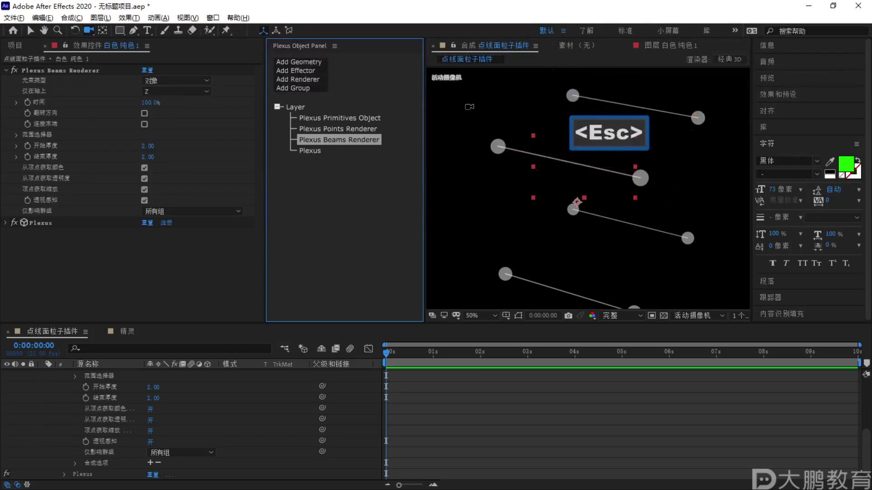
key(F2)
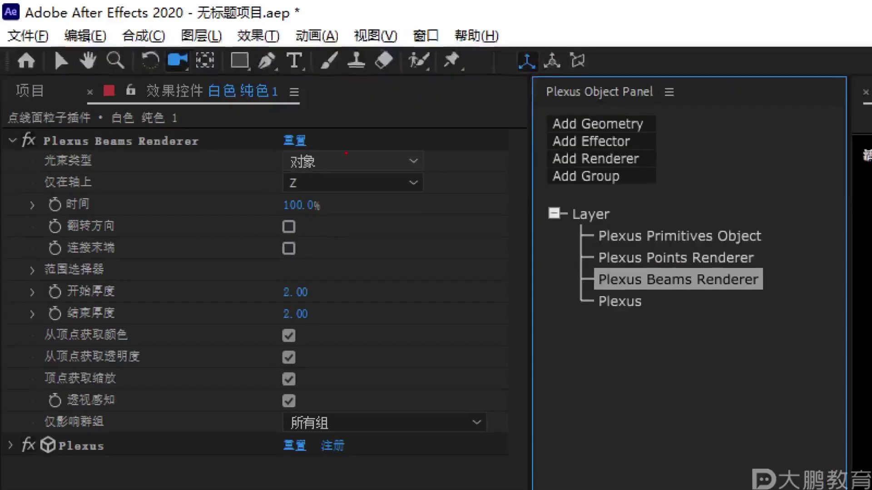
key(Escape)
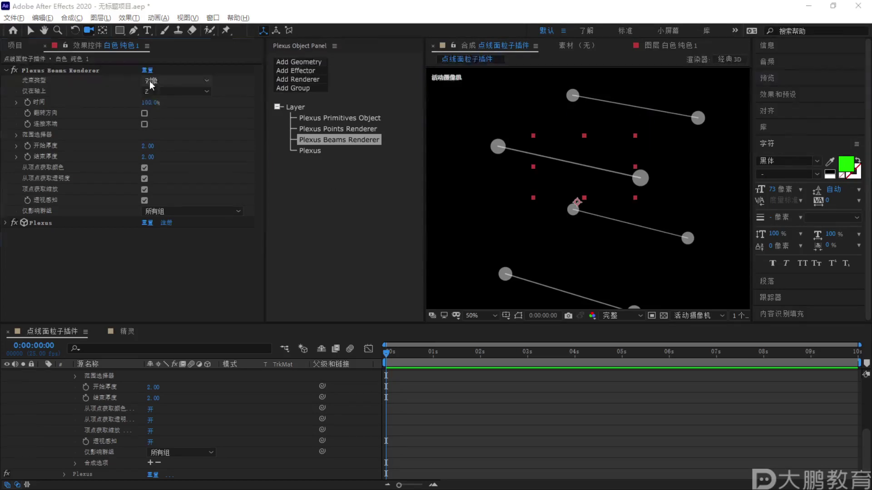
Set the beam type (光束类型) to 对象
click(175, 80)
key(F2)
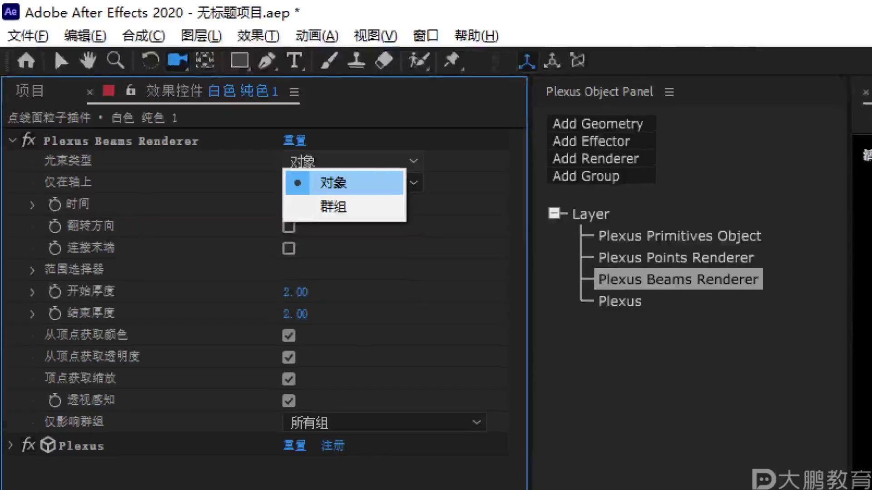
key(Escape)
click(349, 161)
click(343, 183)
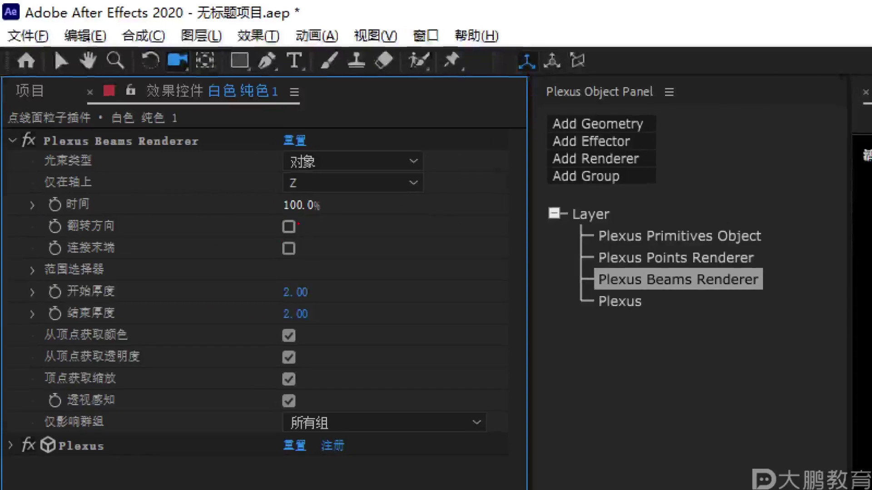
key(Escape)
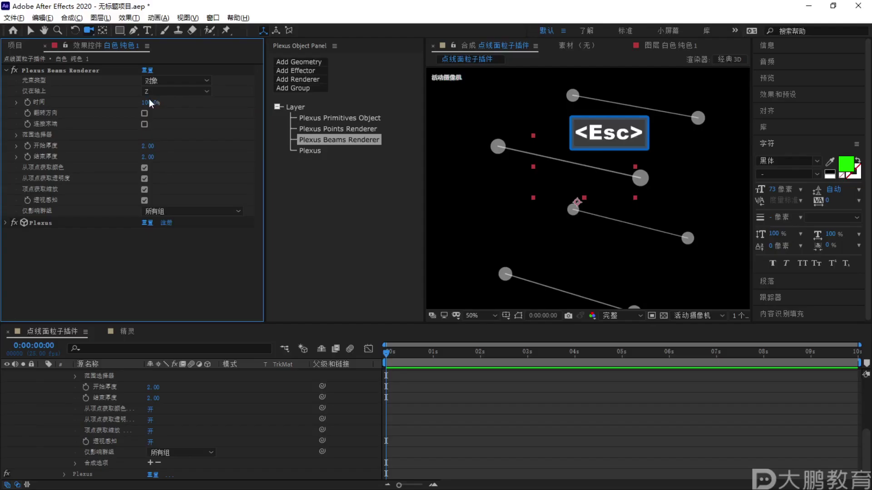
Tick 翻转方向 to reverse beam growth, scrubbing 时间 down and back to 100%
mouse_move(152, 104)
mouse_down()
mouse_move(129, 108)
mouse_move(159, 111)
mouse_move(133, 119)
mouse_move(159, 120)
mouse_move(129, 119)
mouse_move(185, 118)
mouse_move(124, 113)
mouse_move(147, 112)
mouse_up()
click(144, 113)
key(F1)
mouse_move(502, 123)
mouse_down()
mouse_move(470, 142)
mouse_move(498, 115)
mouse_move(601, 169)
mouse_up()
mouse_move(601, 162)
mouse_down()
mouse_move(589, 194)
mouse_move(633, 206)
mouse_move(664, 162)
mouse_move(548, 148)
mouse_up()
key(Escape)
key(F1)
key(Escape)
drag(150, 103, 174, 126)
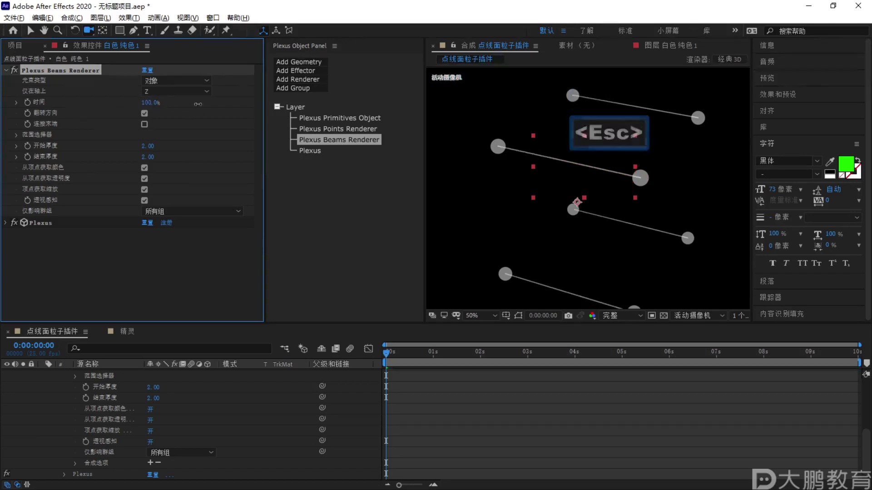
Turn on 连接末端 and lower 时间 to show the shortened connected beams
click(144, 124)
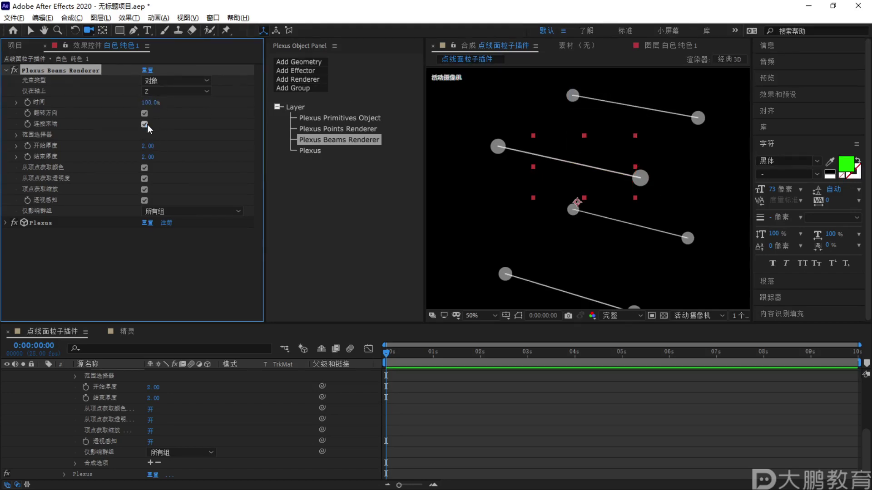
drag(147, 102, 119, 115)
key(F1)
mouse_move(509, 119)
mouse_down()
mouse_move(547, 146)
mouse_move(495, 127)
mouse_move(494, 150)
mouse_move(634, 181)
mouse_move(649, 165)
mouse_up()
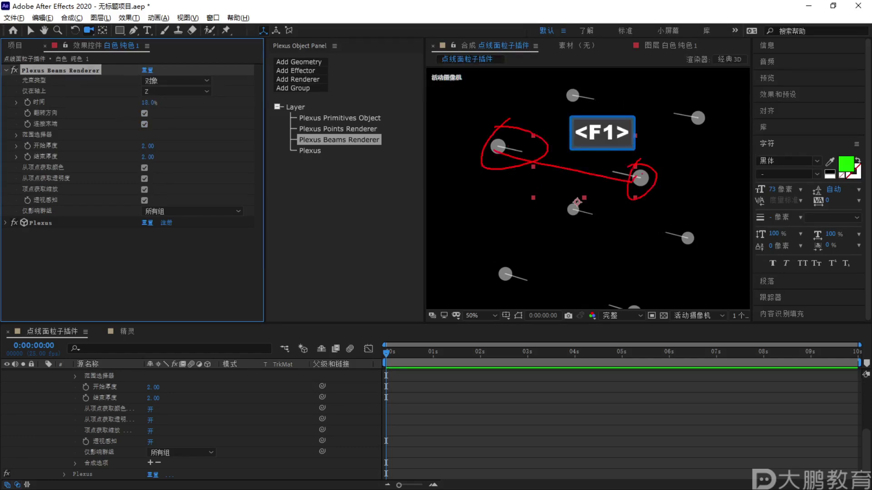
key(Escape)
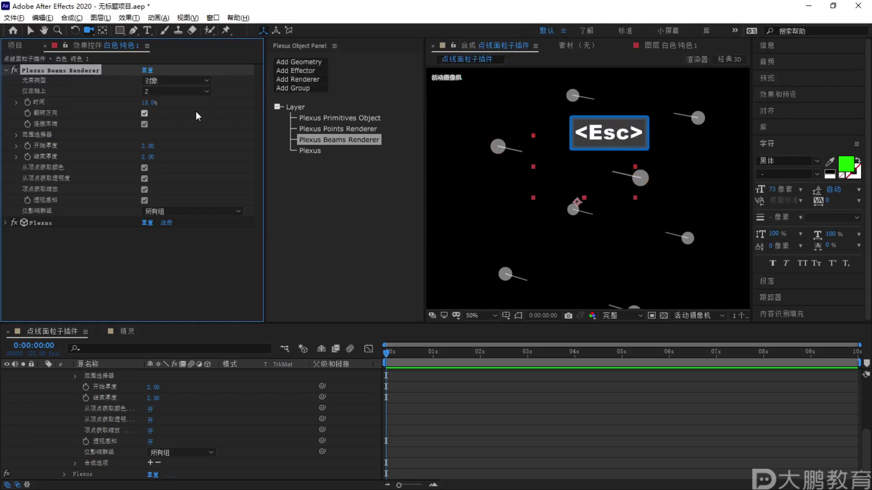
key(F1)
mouse_move(479, 129)
mouse_down()
mouse_move(454, 147)
mouse_move(635, 179)
mouse_up()
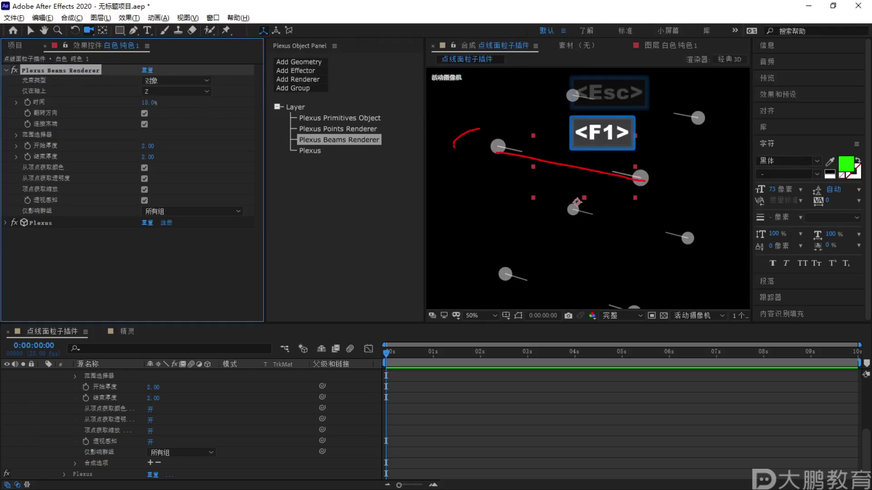
key(Escape)
Turn 连接末端 off, raise 开始厚度 to 24, and restore 时间 to 100%
click(145, 125)
key(F2)
mouse_move(116, 193)
mouse_down()
mouse_move(267, 201)
mouse_move(119, 186)
mouse_up()
key(Escape)
drag(148, 146, 198, 152)
drag(149, 103, 214, 109)
key(F1)
mouse_move(640, 150)
mouse_down()
mouse_move(663, 207)
mouse_move(649, 153)
mouse_up()
mouse_move(489, 112)
mouse_down()
mouse_move(515, 163)
mouse_move(563, 132)
mouse_move(509, 180)
mouse_move(533, 135)
mouse_up()
key(Escape)
Untick 翻转方向 and increase 结束厚度 to 74 for tapered beams
click(143, 113)
key(F1)
drag(611, 152, 636, 151)
key(Escape)
key(F1)
mouse_move(450, 164)
mouse_down()
mouse_move(523, 132)
mouse_move(513, 149)
mouse_up()
key(Escape)
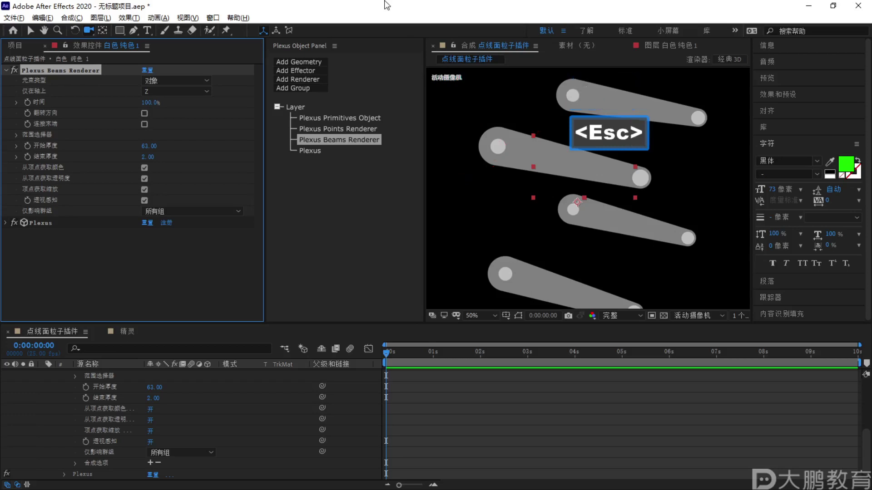
mouse_move(148, 157)
mouse_down()
mouse_move(207, 160)
mouse_move(131, 147)
mouse_move(140, 160)
mouse_up()
key(F2)
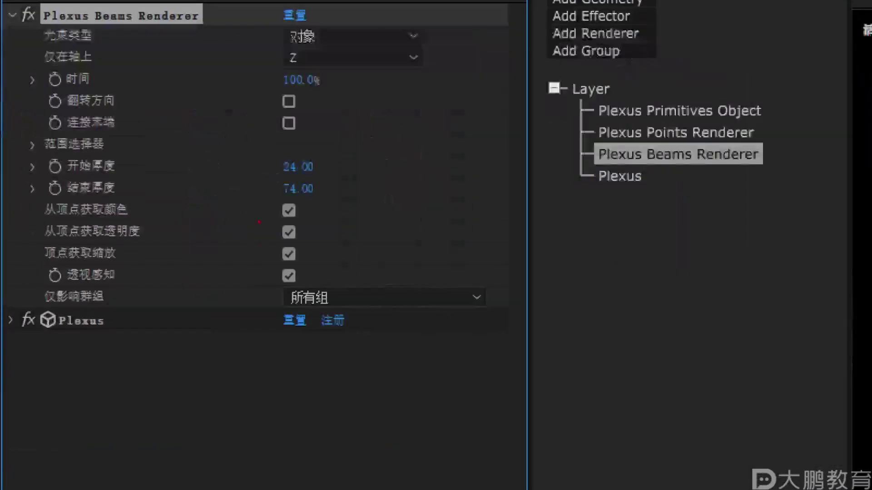
key(Escape)
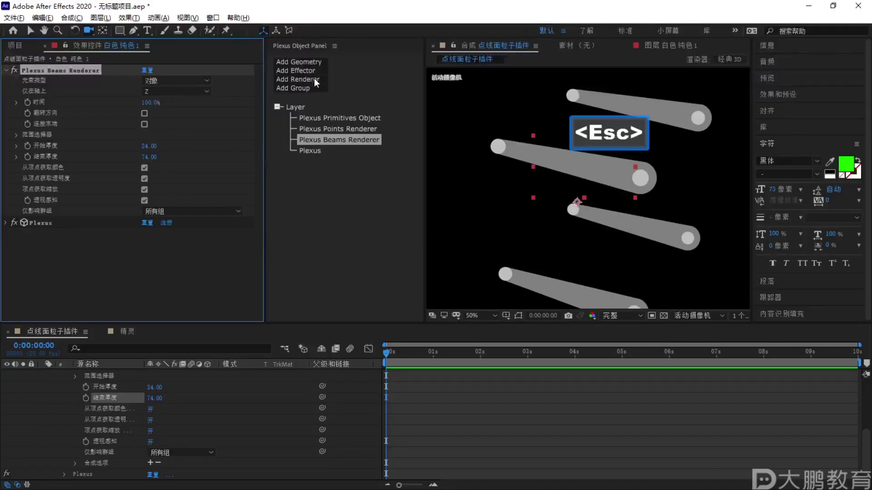
click(316, 80)
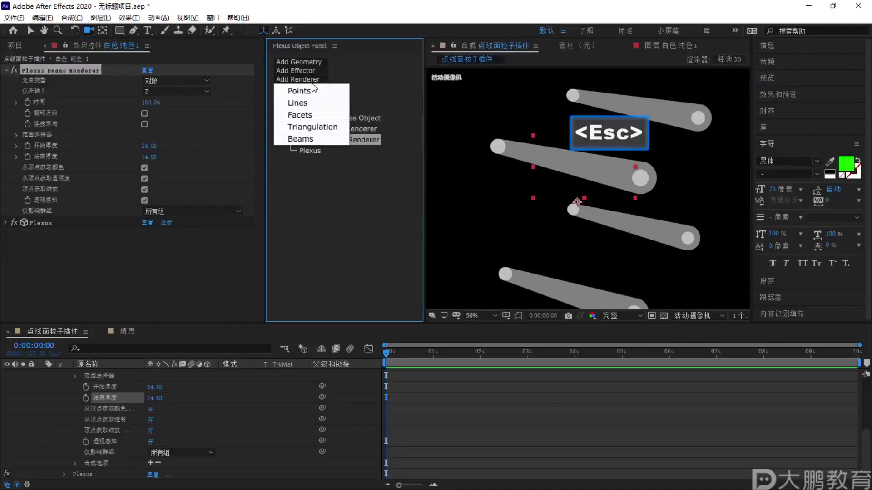
Highlight the Lines and Beams renderer types in the Add Renderer list
key(F2)
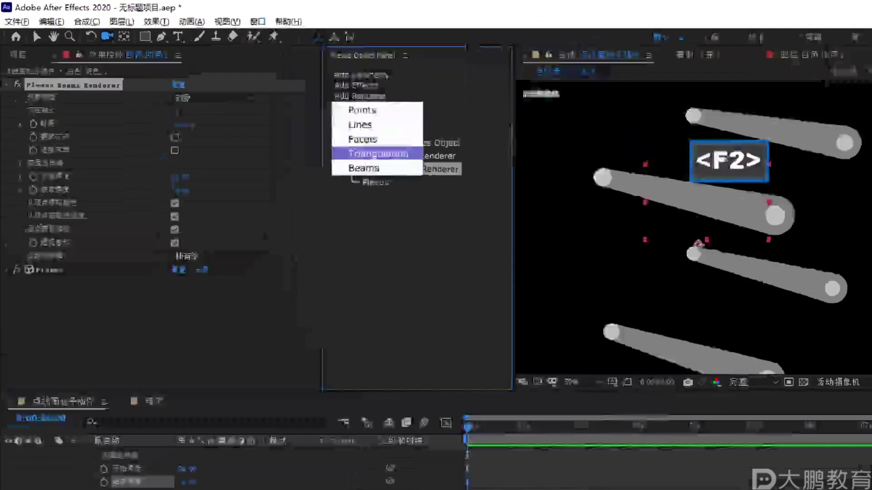
drag(282, 110, 349, 112)
drag(366, 270, 484, 271)
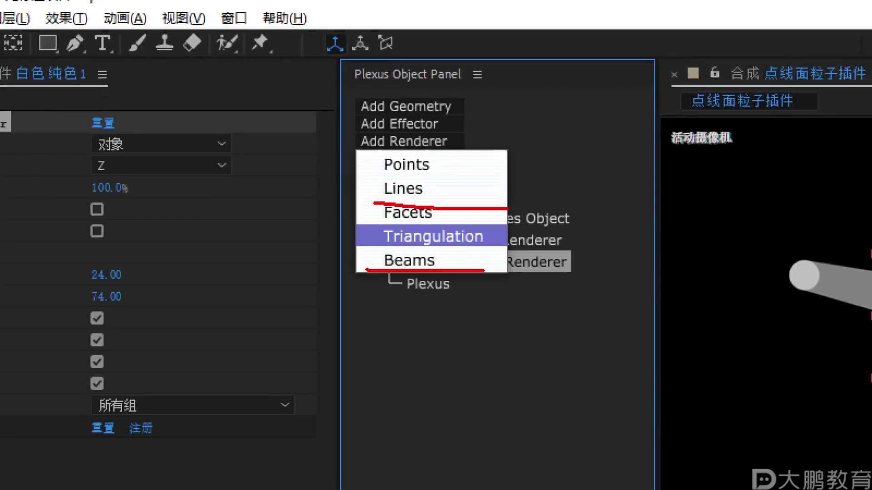
mouse_move(375, 193)
mouse_down()
mouse_move(326, 232)
mouse_move(376, 284)
mouse_up()
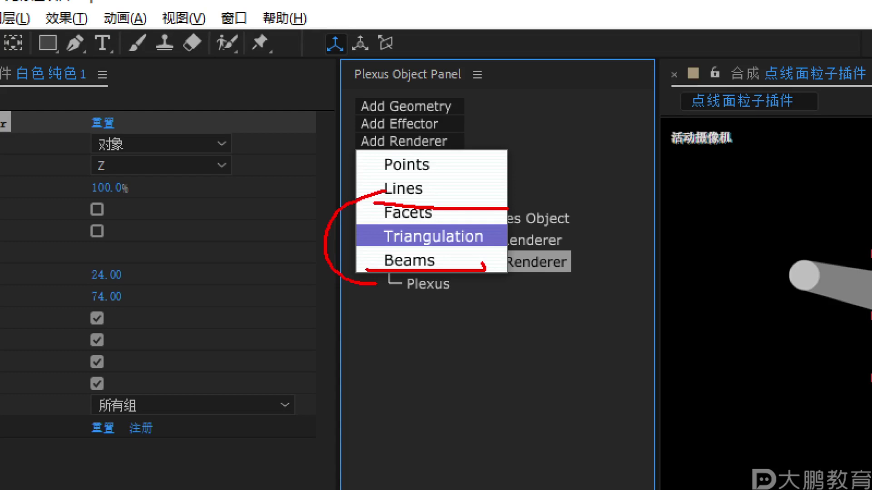
key(Escape)
Sketch annotations over the thick tapered beams in the viewer
key(F1)
mouse_move(467, 110)
mouse_down()
mouse_move(450, 149)
mouse_move(473, 87)
mouse_up()
drag(527, 119, 579, 104)
drag(638, 159, 685, 135)
mouse_move(484, 203)
mouse_down()
mouse_move(538, 245)
mouse_move(512, 192)
mouse_up()
mouse_move(670, 263)
mouse_down()
mouse_move(726, 300)
mouse_move(759, 247)
mouse_up()
drag(496, 114, 566, 134)
drag(535, 205, 714, 282)
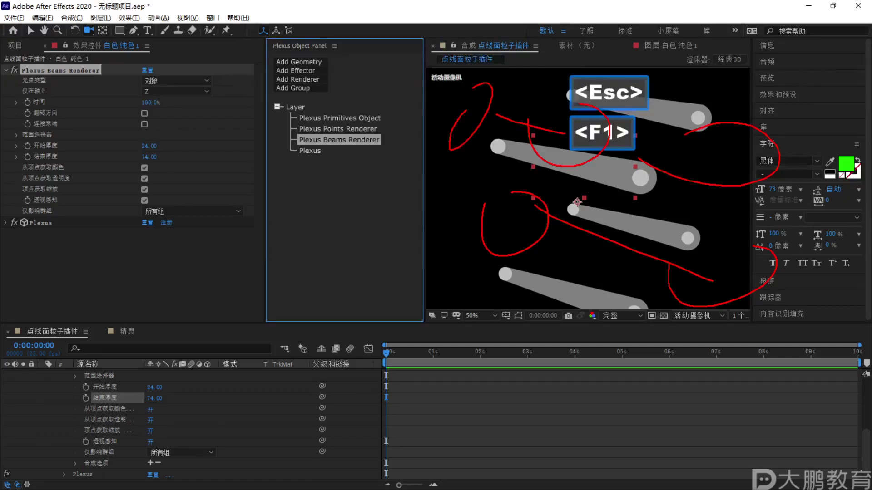
key(Escape)
Reopen the renderer list to compare the Lines and Beams types again
click(316, 80)
key(F2)
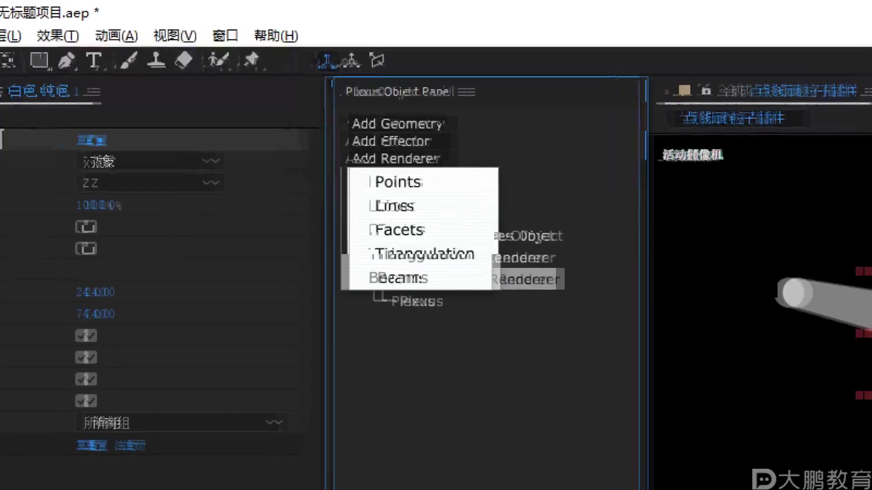
drag(383, 222, 489, 225)
drag(353, 297, 477, 296)
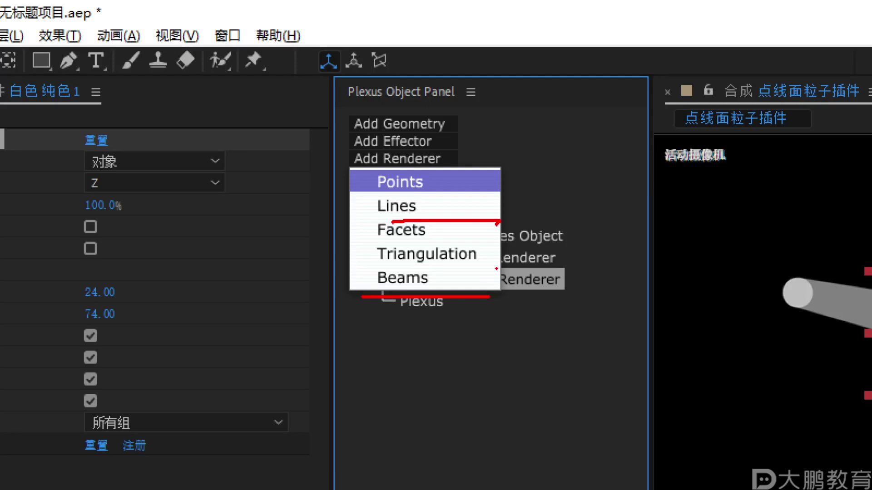
key(Escape)
Draw strokes along and across the beams to illustrate their tapered shapes
key(F1)
drag(507, 141, 672, 89)
drag(504, 171, 621, 149)
drag(512, 143, 672, 213)
mouse_move(542, 188)
mouse_down()
mouse_move(657, 236)
mouse_move(536, 269)
mouse_up()
drag(490, 155, 631, 99)
mouse_move(665, 136)
mouse_down()
mouse_move(464, 215)
mouse_move(691, 126)
mouse_up()
key(Escape)
key(F1)
drag(498, 137, 602, 92)
drag(507, 170, 654, 171)
drag(526, 249, 700, 226)
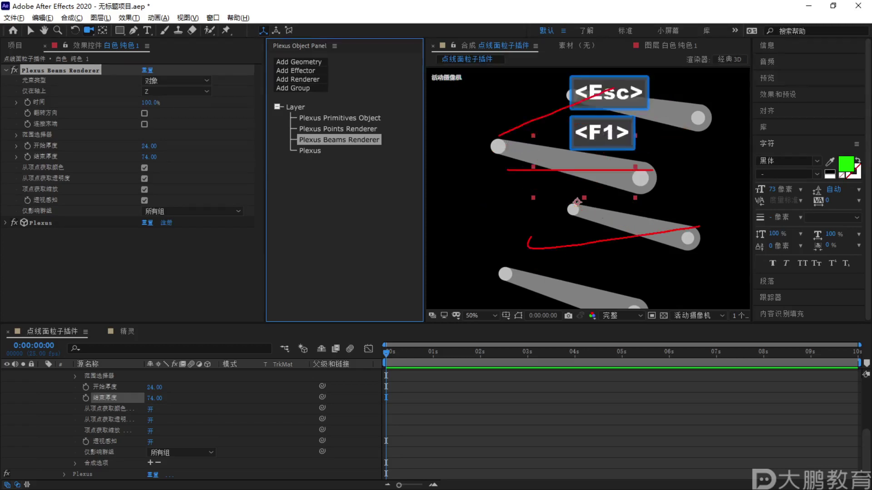
drag(578, 271, 708, 255)
key(Escape)
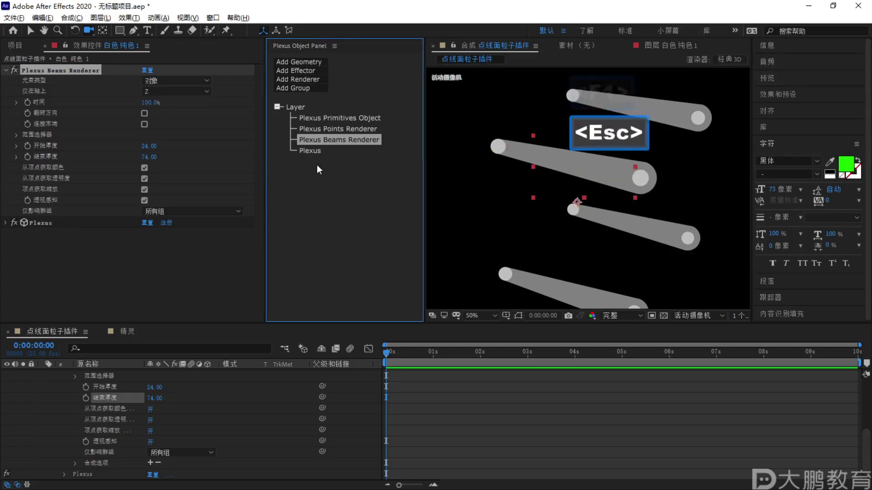
Close the renderer list without adding, then delete the beams, points and primitives objects
click(307, 78)
key(F2)
drag(290, 113, 298, 111)
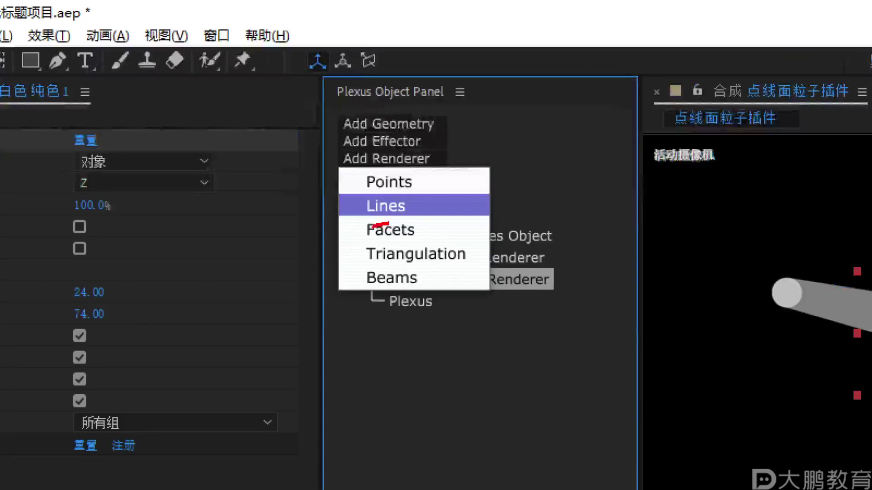
drag(389, 223, 497, 218)
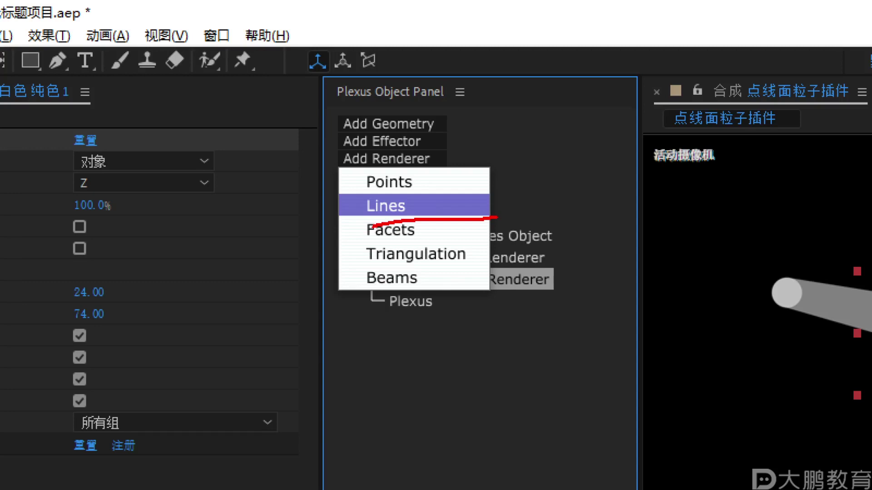
key(Escape)
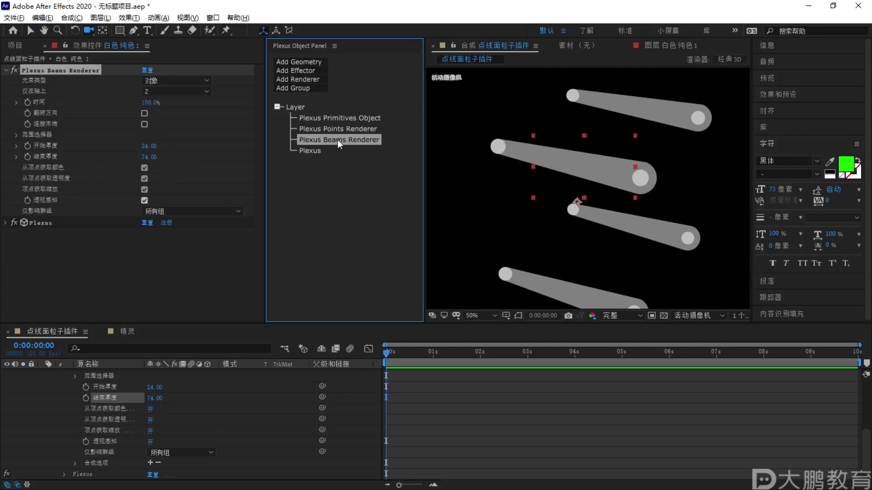
key(Delete)
key(Delete)
key(Delete)
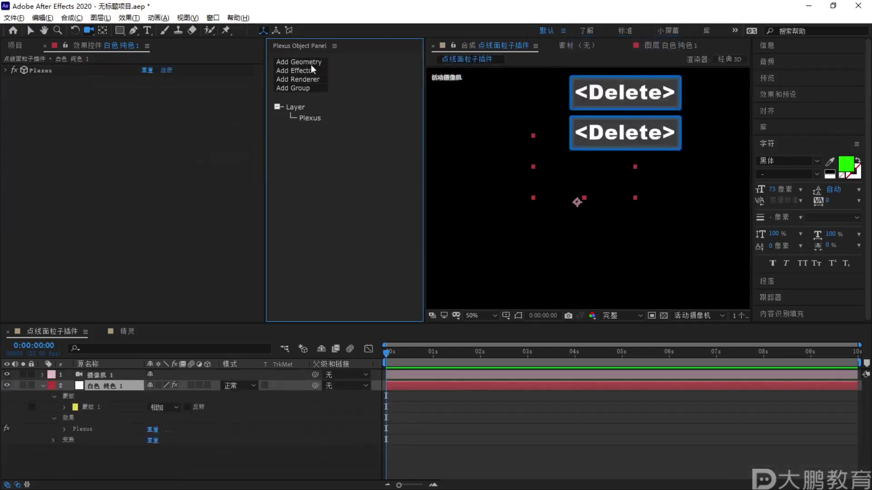
key(F2)
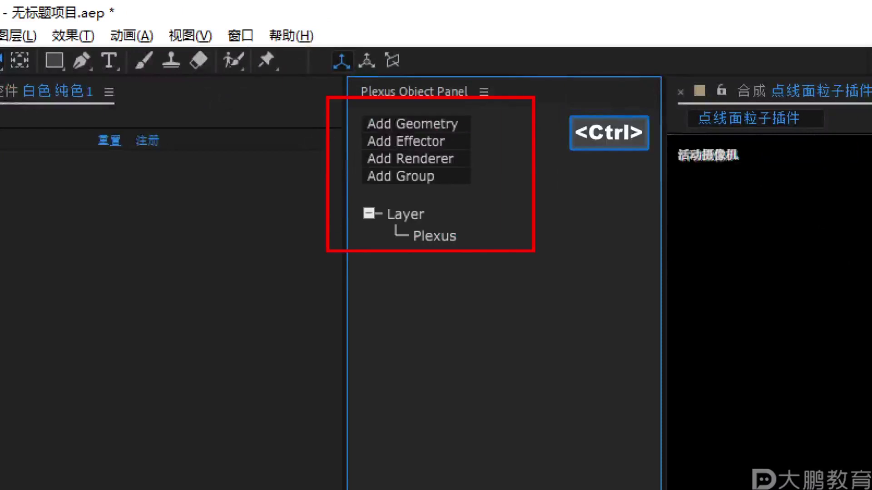
drag(514, 60, 510, 104)
mouse_move(473, 77)
mouse_down()
mouse_move(505, 32)
mouse_move(450, 55)
mouse_up()
drag(320, 126, 493, 125)
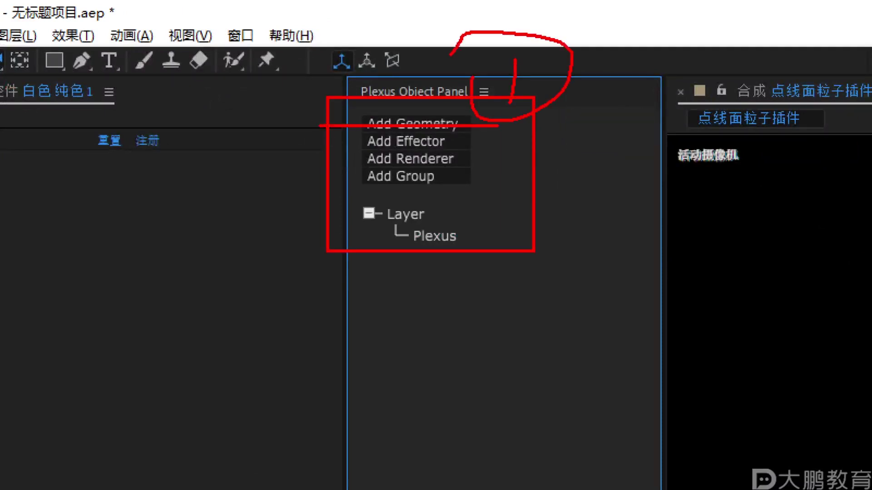
mouse_move(344, 170)
mouse_down()
mouse_move(517, 159)
mouse_move(566, 171)
mouse_up()
mouse_move(533, 141)
mouse_down()
mouse_move(591, 131)
mouse_move(549, 132)
mouse_up()
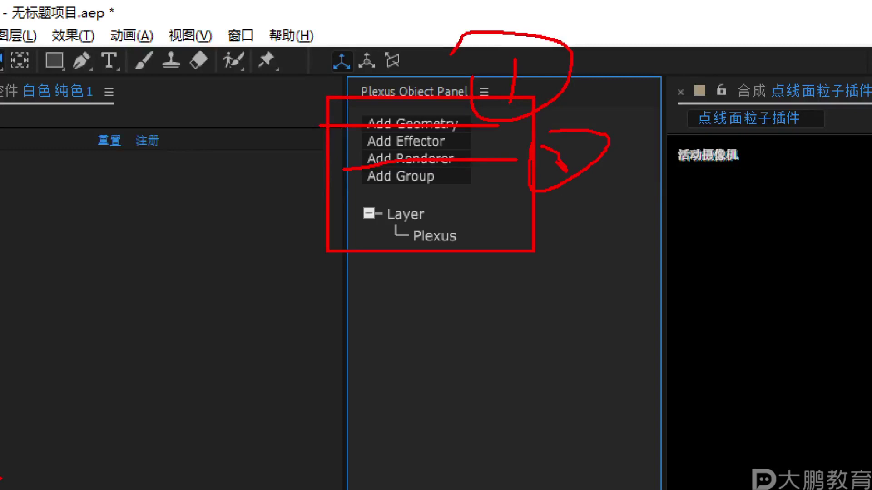
key(Escape)
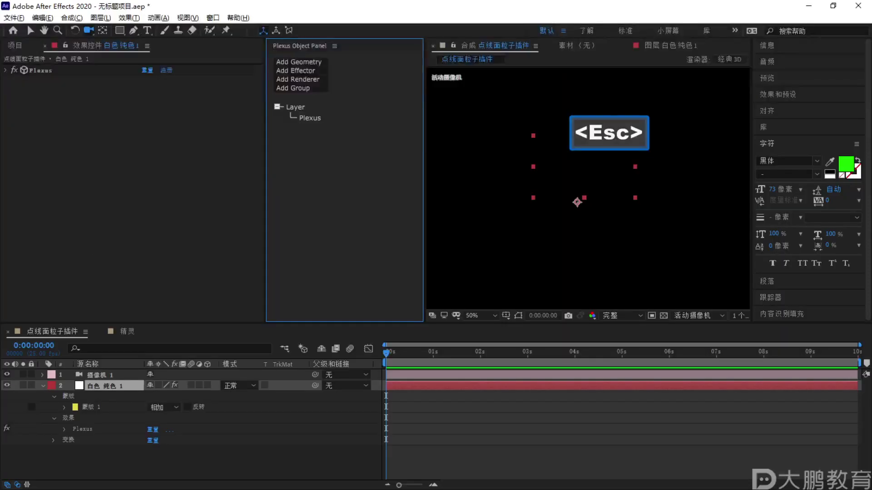
key(alt+Tab)
scroll(364, 301, down, 4)
drag(387, 239, 460, 338)
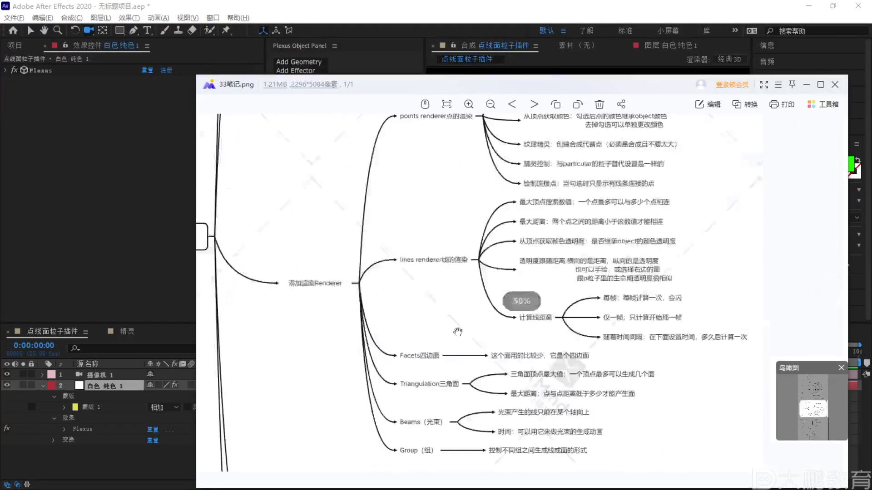
scroll(407, 291, down, 8)
drag(402, 206, 401, 296)
scroll(399, 248, up, 6)
drag(388, 182, 380, 233)
key(F1)
drag(309, 209, 442, 208)
key(Escape)
drag(433, 336, 468, 109)
mouse_move(479, 291)
mouse_down()
mouse_move(451, 230)
mouse_move(440, 245)
mouse_move(491, 203)
mouse_up()
scroll(451, 230, up, 2)
key(F1)
mouse_move(488, 252)
mouse_down()
mouse_move(488, 296)
mouse_move(512, 251)
mouse_up()
drag(454, 411, 484, 419)
key(Escape)
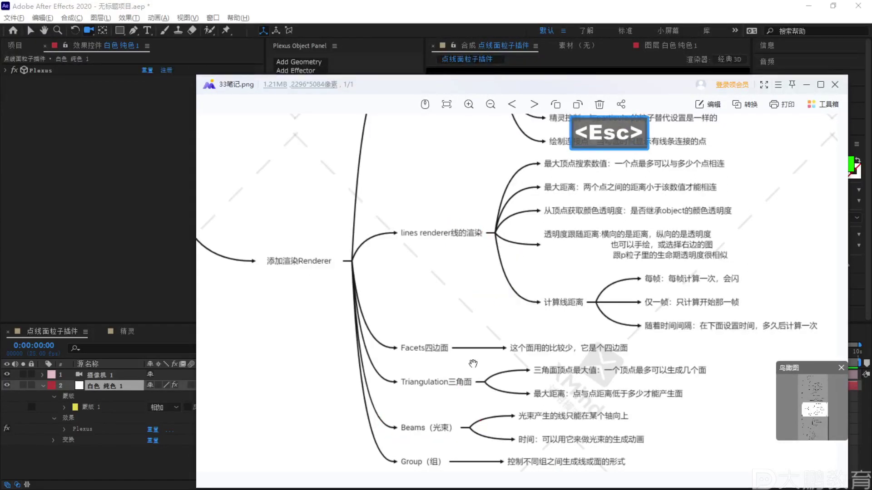
scroll(441, 240, down, 4)
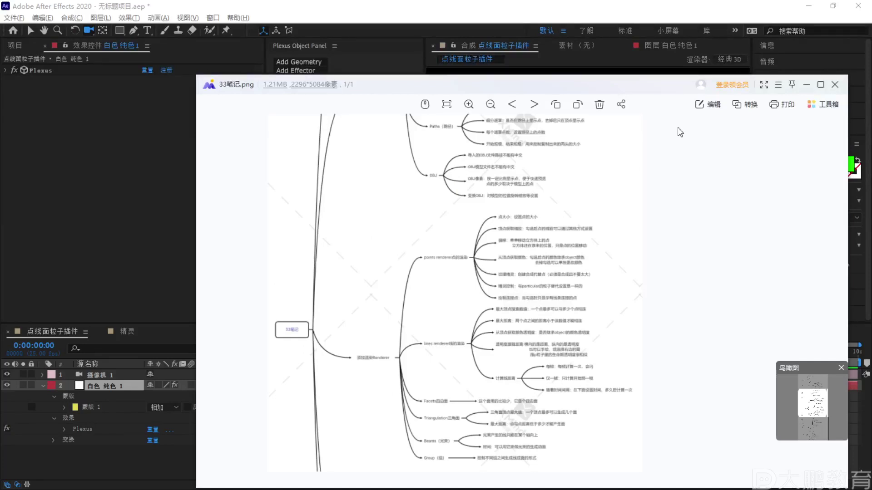
click(806, 85)
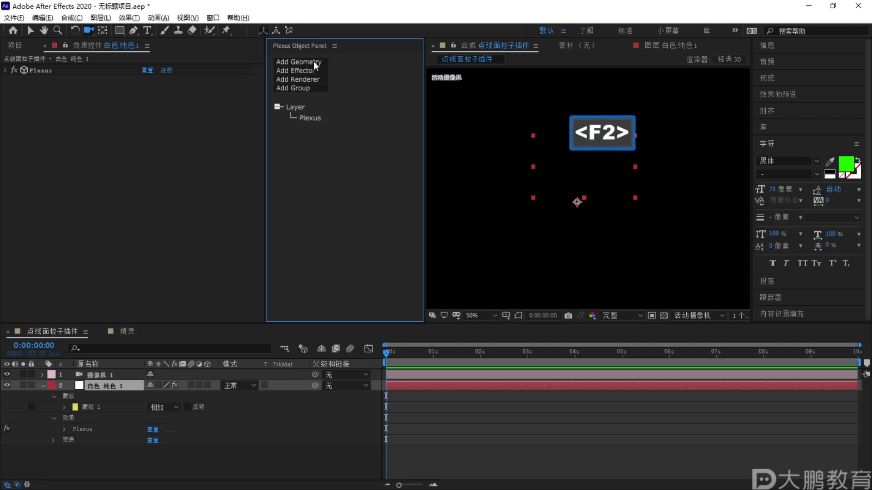
Add a Plexus Layers Object via Add Geometry > Layers and highlight its properties
key(F2)
ctrl+drag(266, 57, 584, 322)
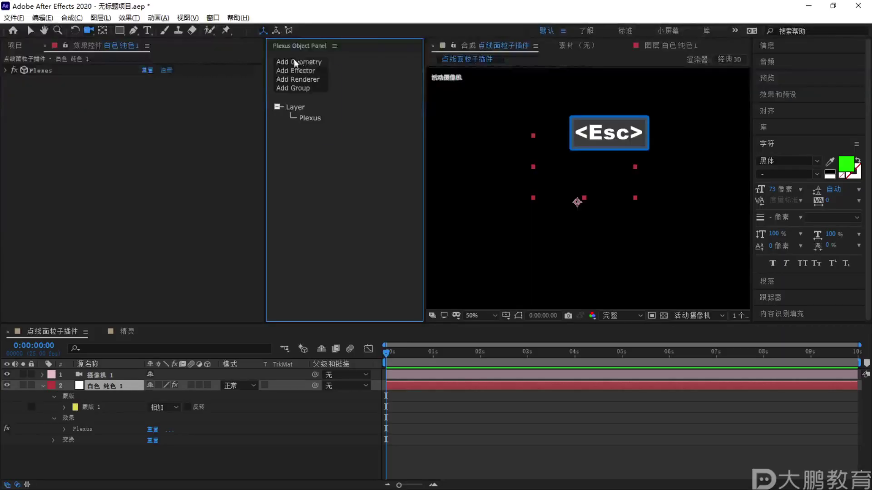
click(396, 119)
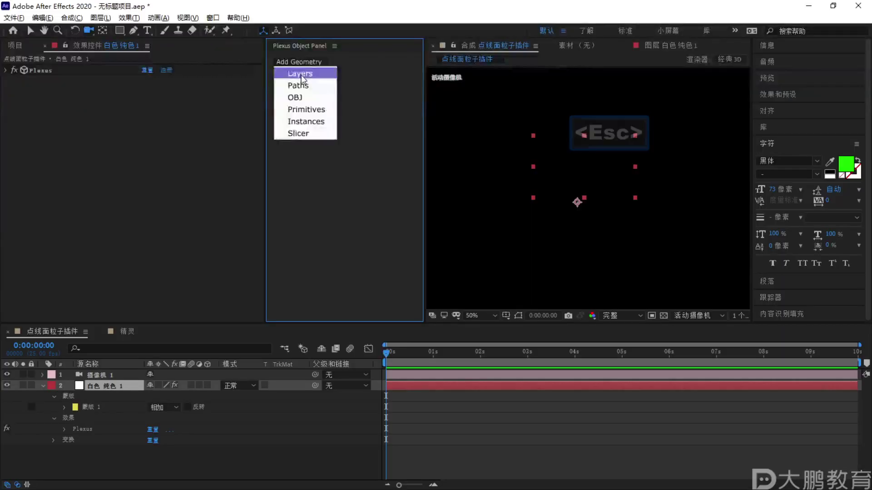
click(302, 78)
key(F1)
drag(27, 76, 98, 80)
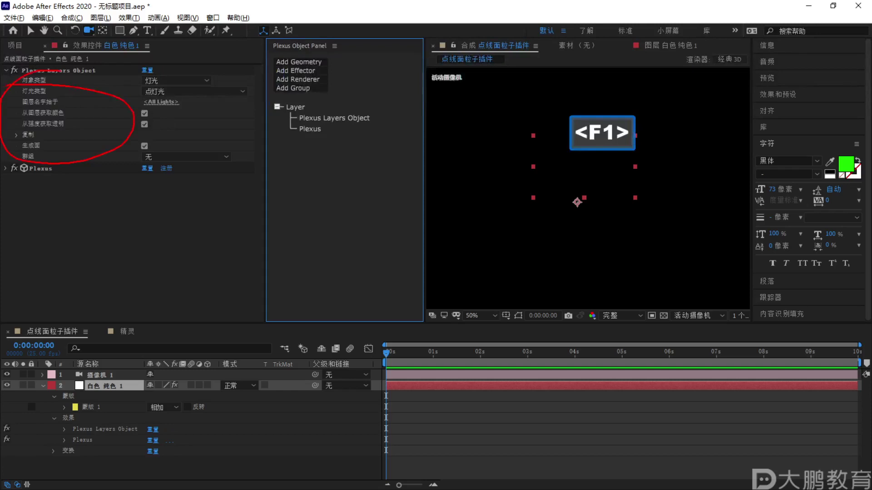
key(Escape)
Delete the Plexus Layers Object and browse the Add Geometry list without adding anything
click(341, 118)
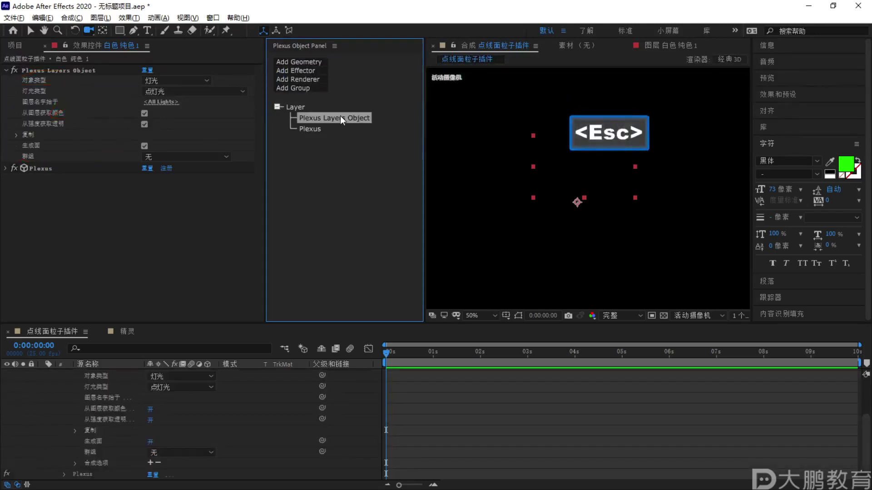
key(Delete)
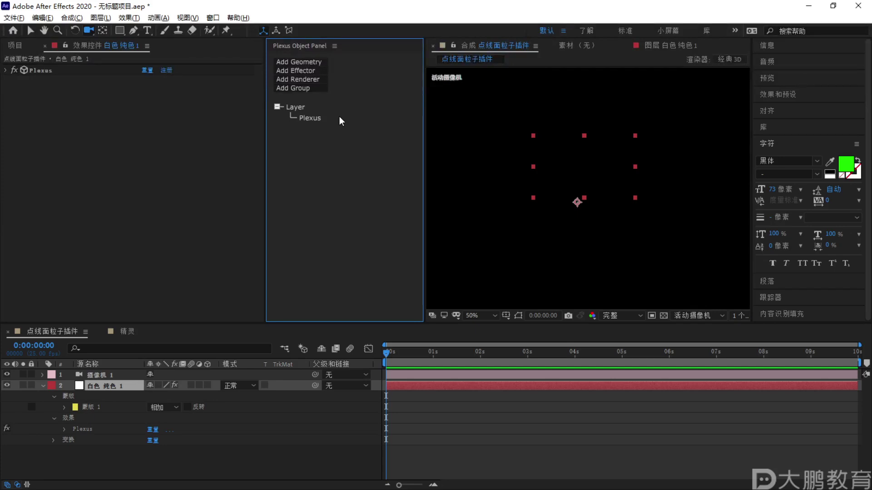
click(311, 62)
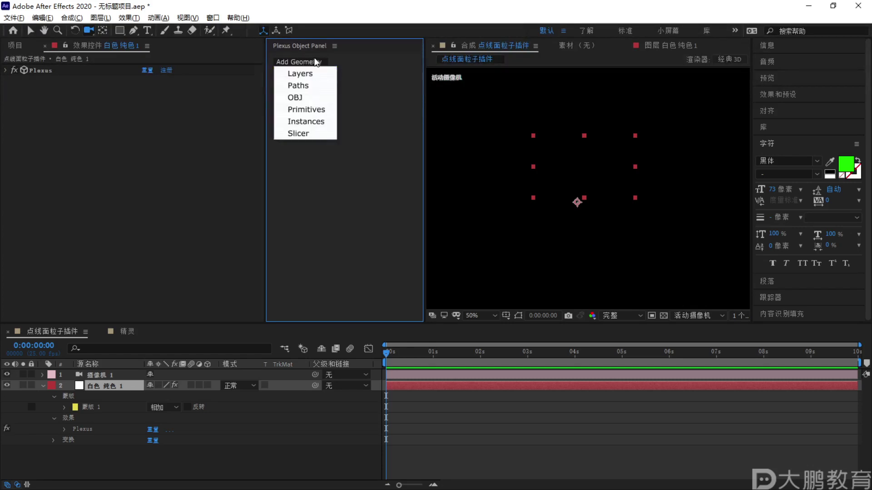
click(312, 53)
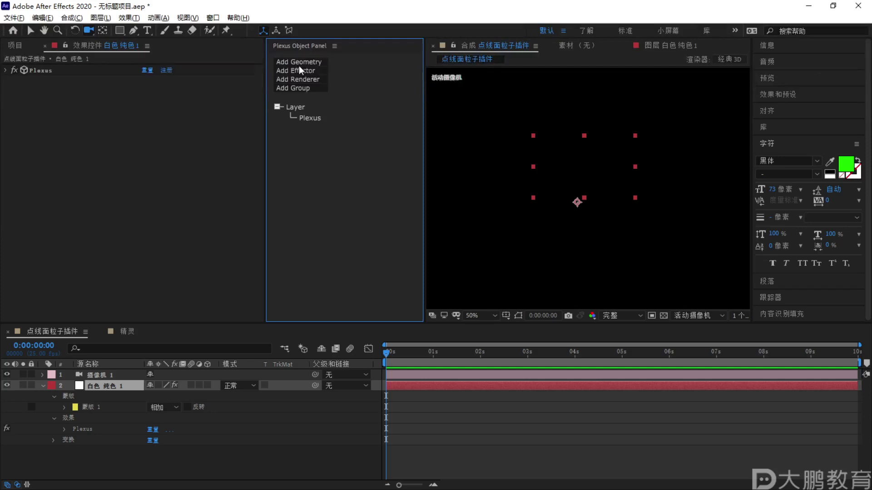
click(299, 66)
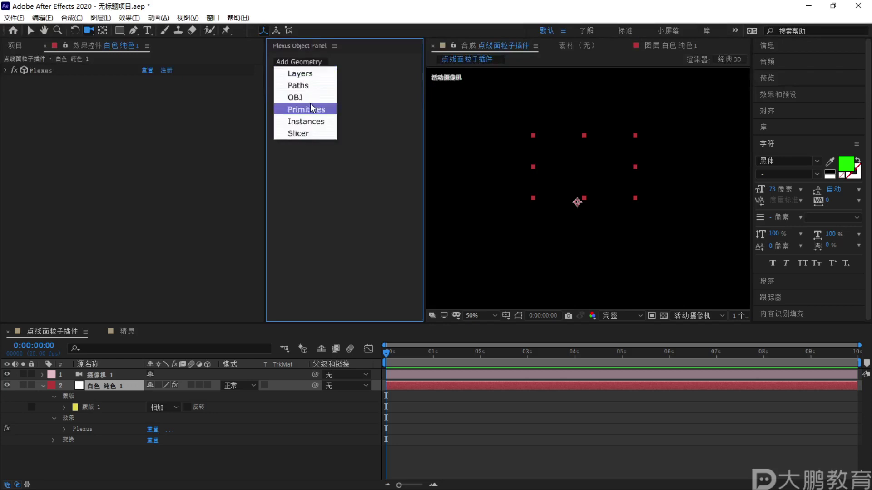
click(328, 220)
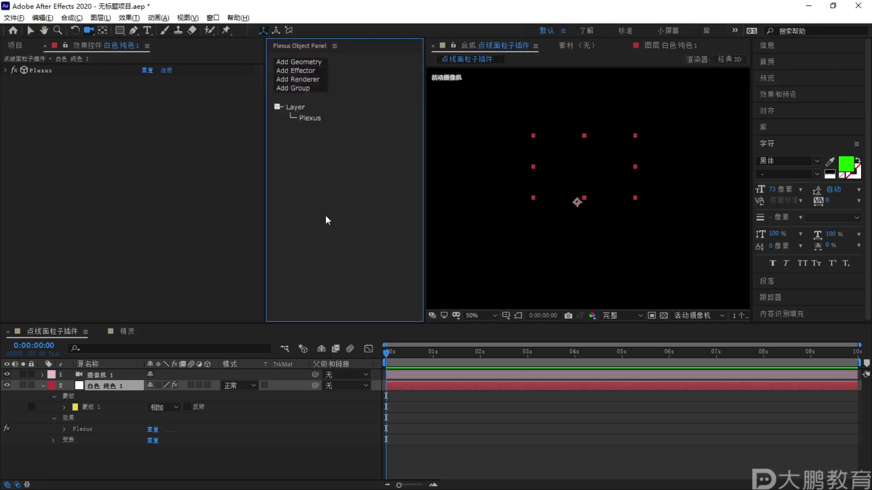
click(307, 79)
click(308, 80)
key(F2)
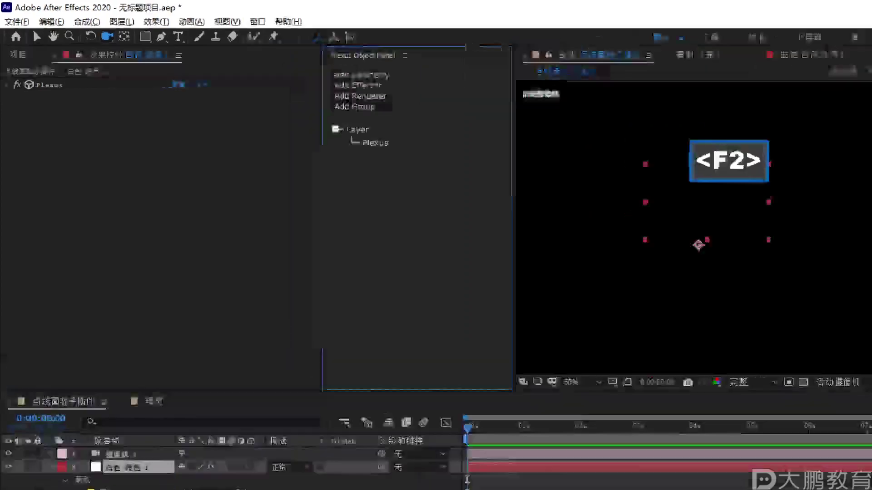
key(F2)
key(ctrl)
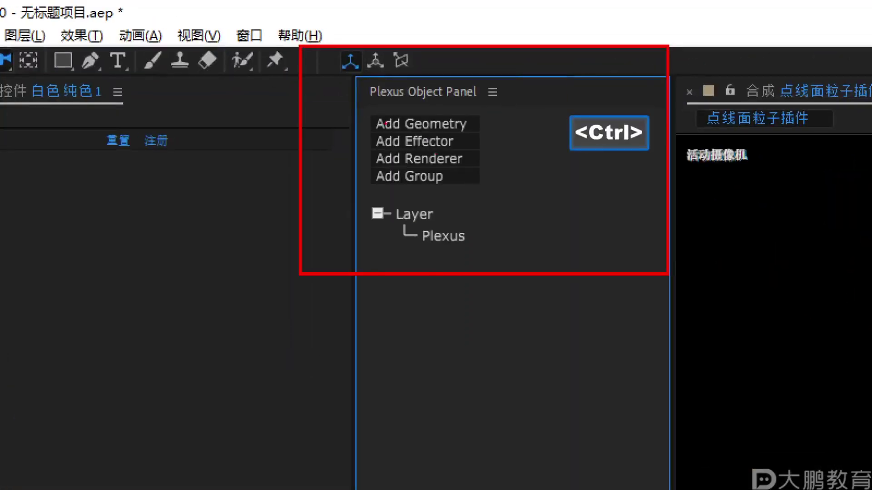
drag(361, 134, 492, 125)
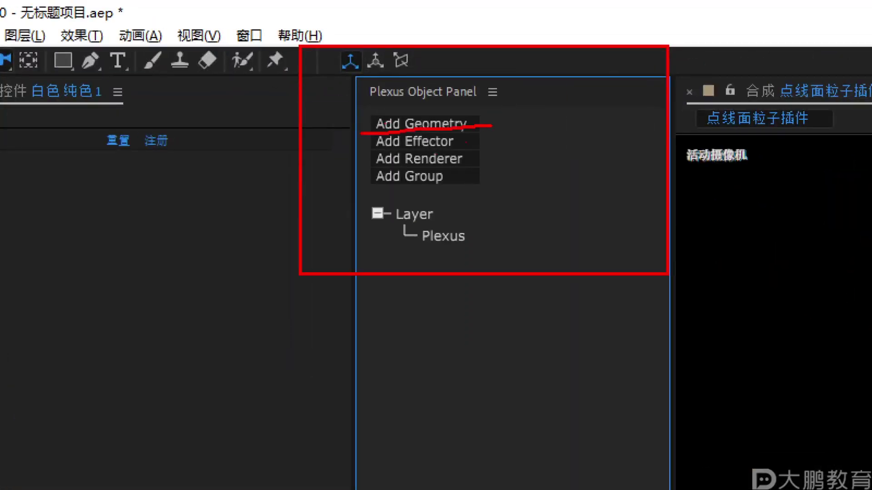
drag(373, 163, 527, 166)
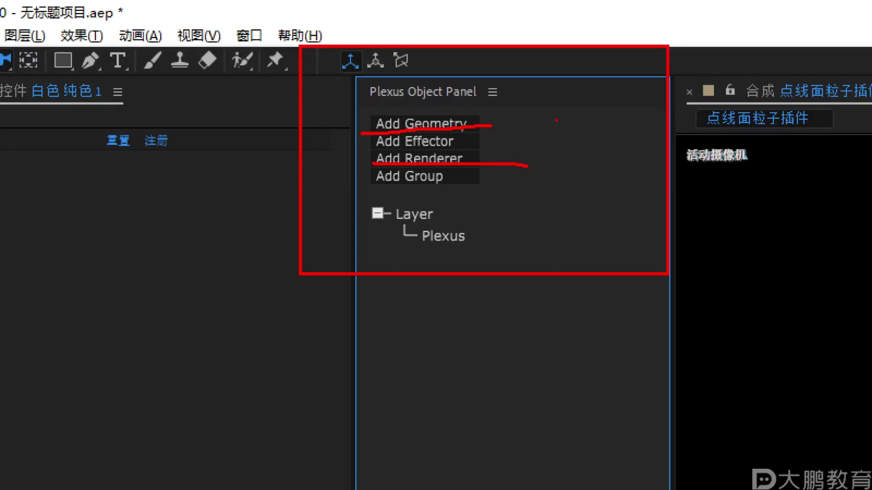
drag(559, 51, 440, 142)
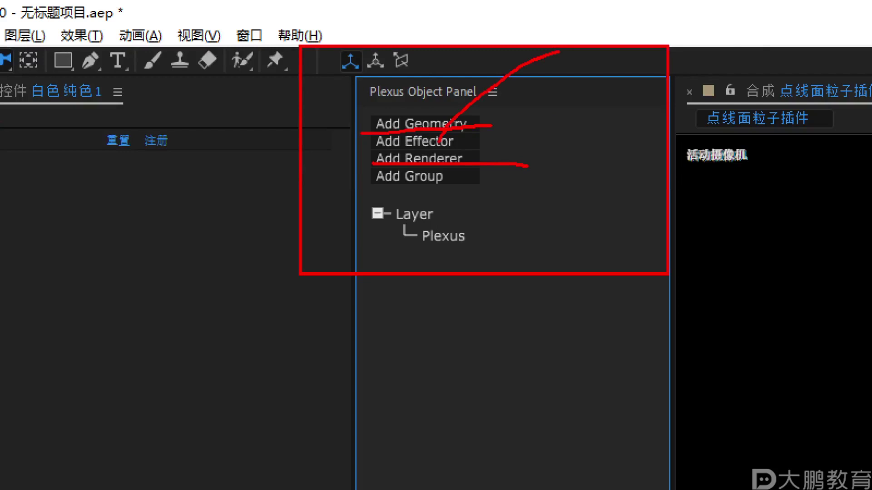
key(Escape)
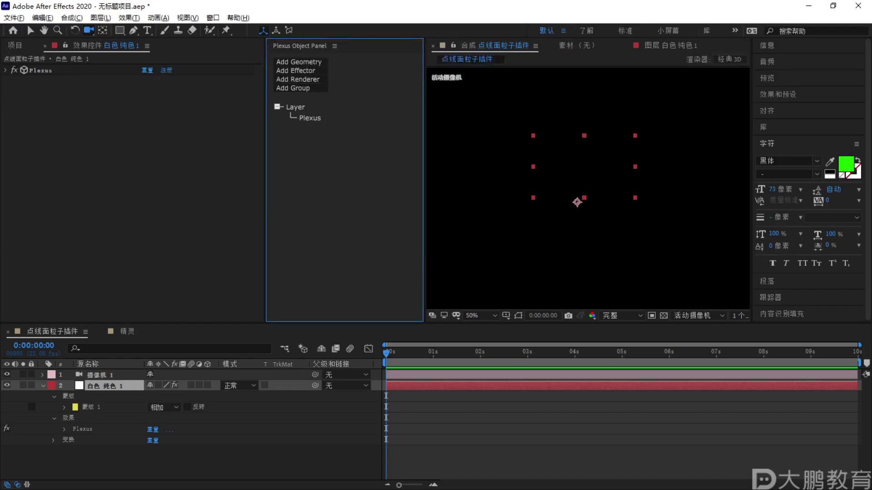
key(alt+Tab)
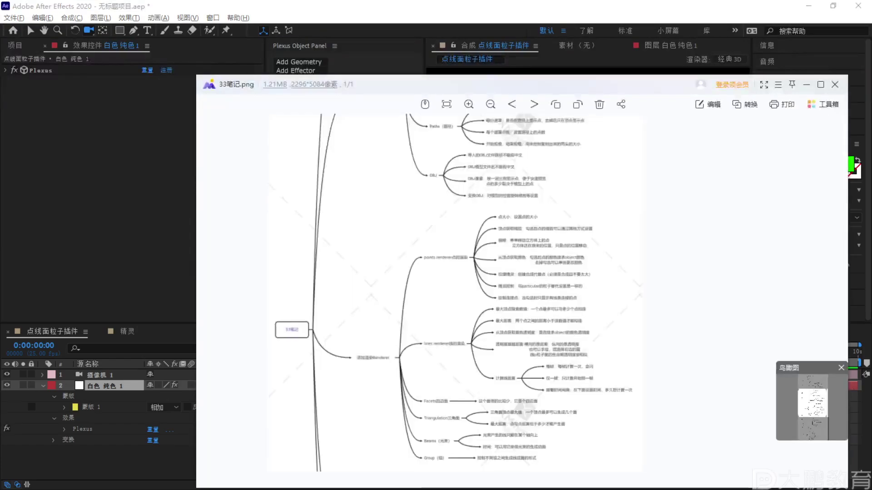
key(alt+Tab)
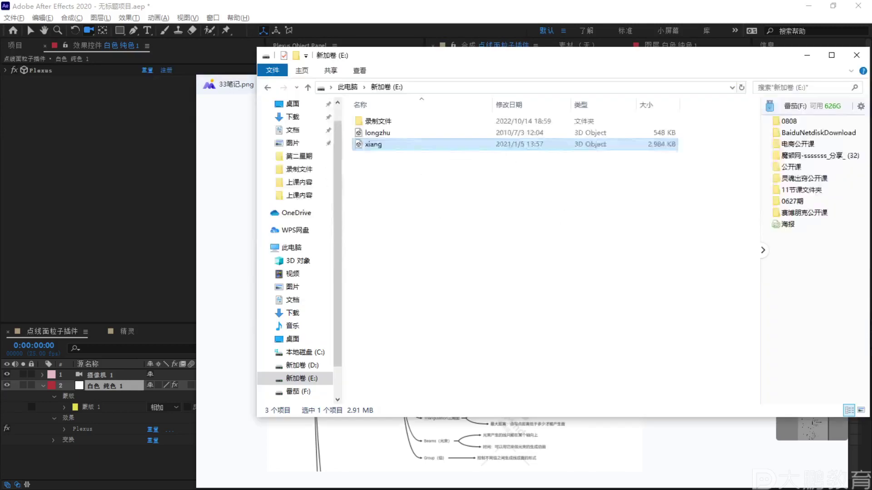
drag(391, 66, 0, 94)
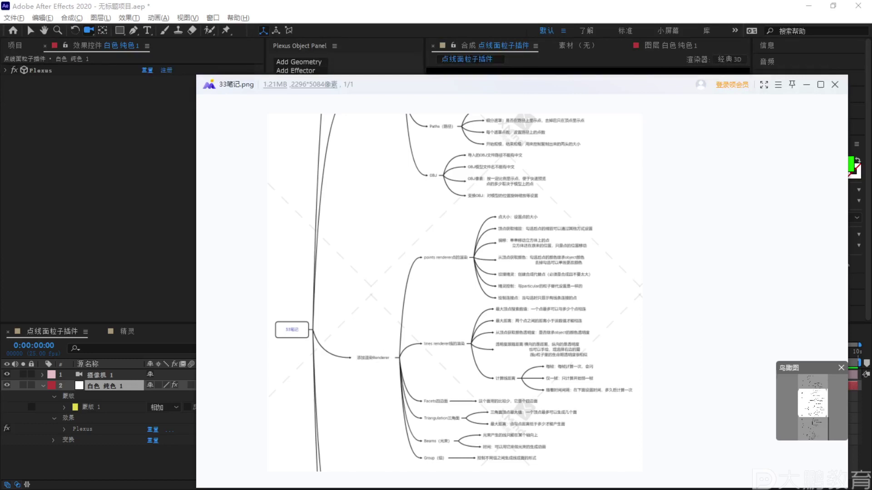
click(40, 328)
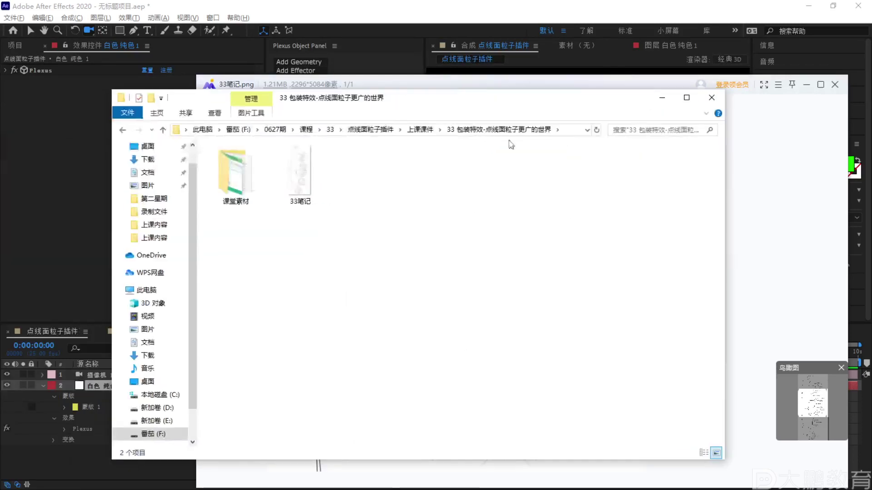
key(F1)
mouse_move(436, 108)
mouse_down()
mouse_move(397, 139)
mouse_move(434, 105)
mouse_move(297, 206)
mouse_up()
key(Escape)
key(F1)
mouse_move(305, 179)
mouse_down()
mouse_move(272, 222)
mouse_move(384, 217)
mouse_up()
key(Escape)
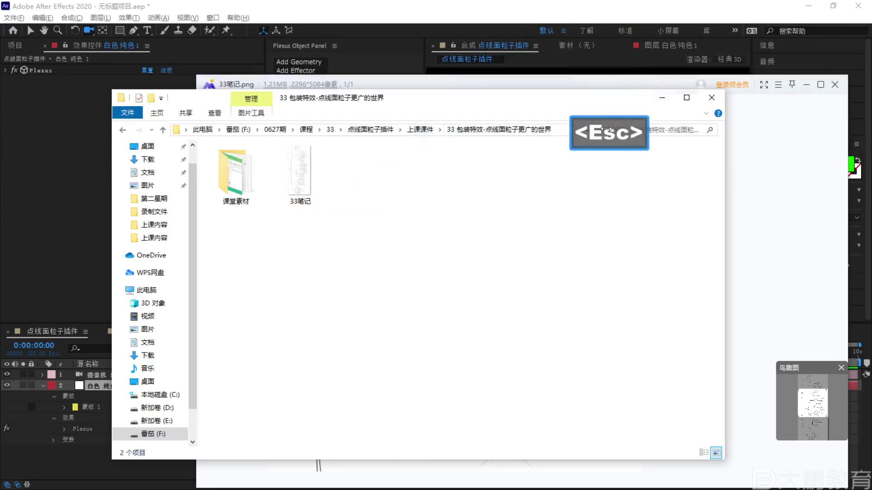
click(662, 97)
drag(551, 189, 556, 273)
scroll(532, 227, up, 5)
drag(507, 135, 496, 284)
drag(512, 226, 483, 146)
key(F1)
mouse_move(639, 187)
mouse_down()
mouse_move(409, 138)
mouse_move(645, 227)
mouse_move(523, 220)
mouse_move(398, 283)
mouse_move(540, 257)
mouse_up()
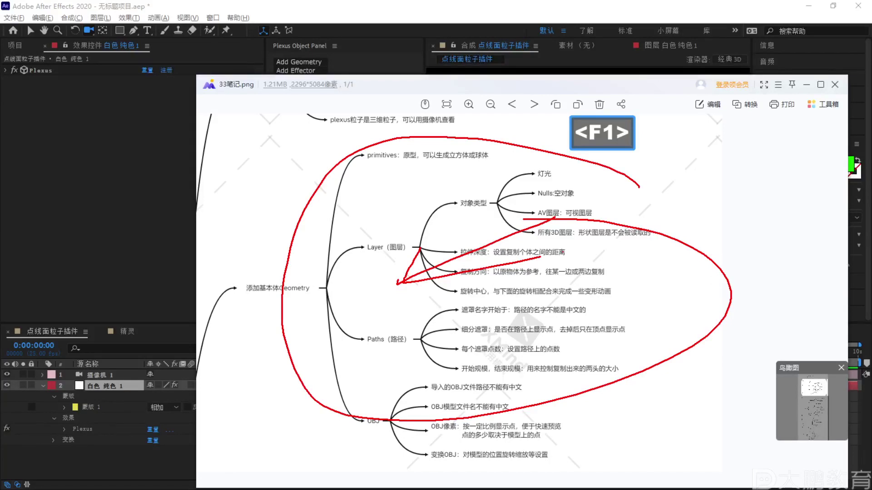
key(Escape)
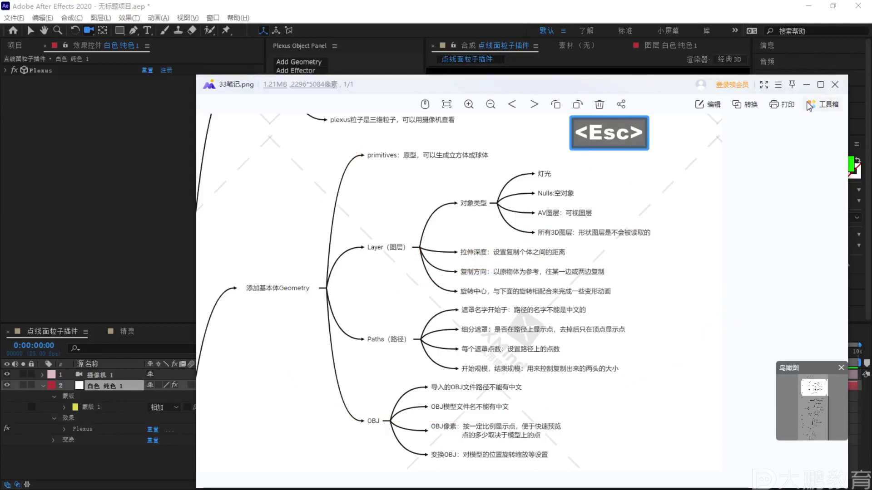
click(806, 85)
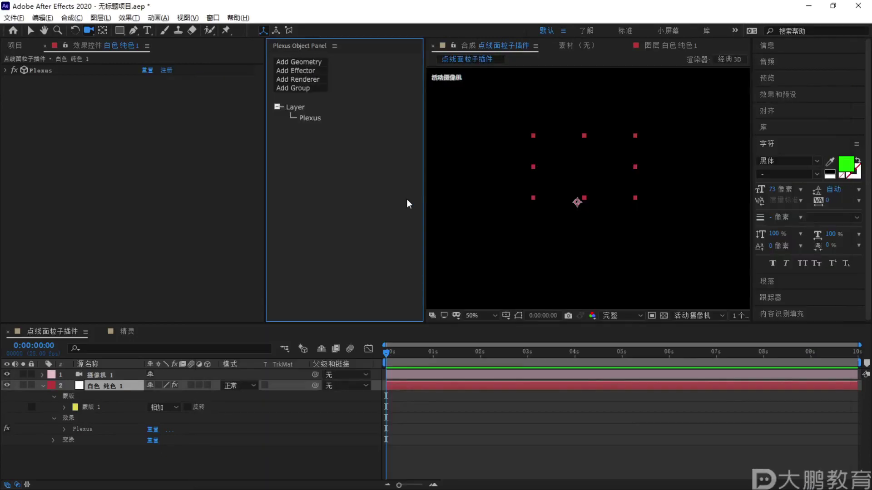
Draw red emphasis strokes around the panels with the annotation pen, then clear them
key(F1)
mouse_move(228, 82)
mouse_down()
mouse_move(291, 109)
mouse_move(172, 107)
mouse_up()
mouse_move(395, 238)
mouse_down()
mouse_move(581, 239)
mouse_move(586, 266)
mouse_up()
drag(235, 249, 398, 273)
key(Escape)
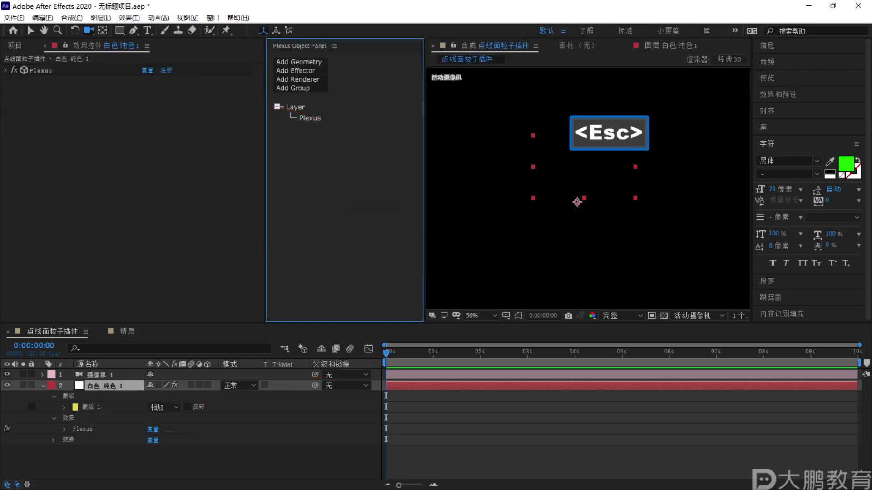
Pan the notes mind map to its top 基础属性 branch and magnify it
key(alt+Tab)
drag(498, 216, 480, 287)
drag(402, 233, 448, 338)
key(F2)
key(Escape)
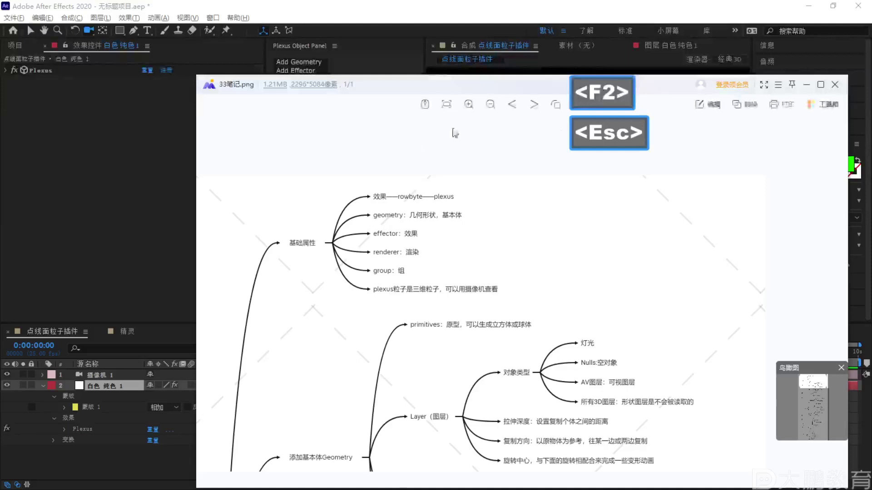
Minimize the notes viewer and review the Add Geometry list, closing it without adding anything
click(807, 85)
click(282, 64)
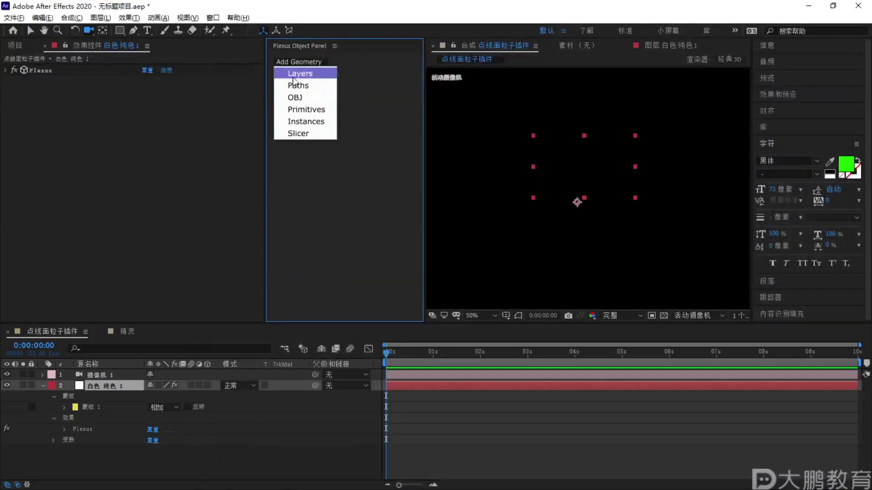
key(F1)
drag(287, 78, 333, 76)
mouse_move(284, 89)
mouse_down()
mouse_move(309, 88)
mouse_move(322, 101)
mouse_up()
key(Escape)
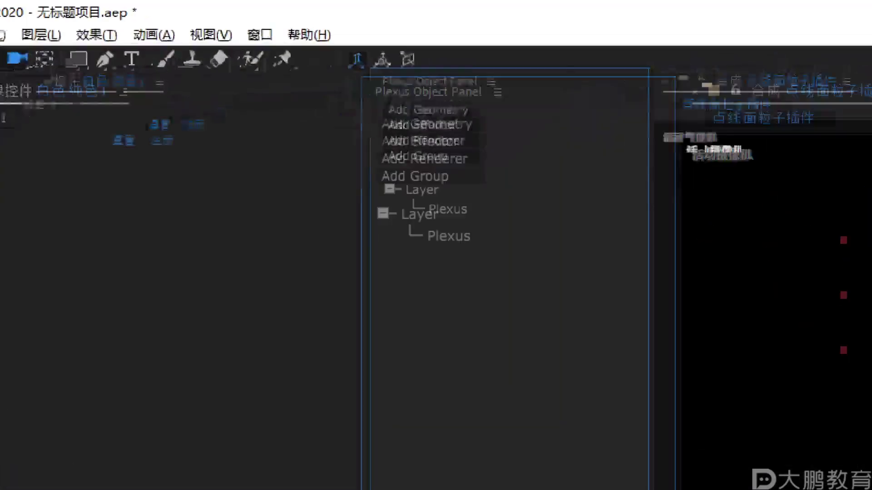
Magnify and mark up the Plexus panel and composition on screen, then clear the marks
key(F2)
key(ctrl)
drag(346, 46, 582, 288)
drag(652, 110, 500, 162)
mouse_move(542, 99)
mouse_down()
mouse_move(500, 205)
mouse_move(581, 207)
mouse_up()
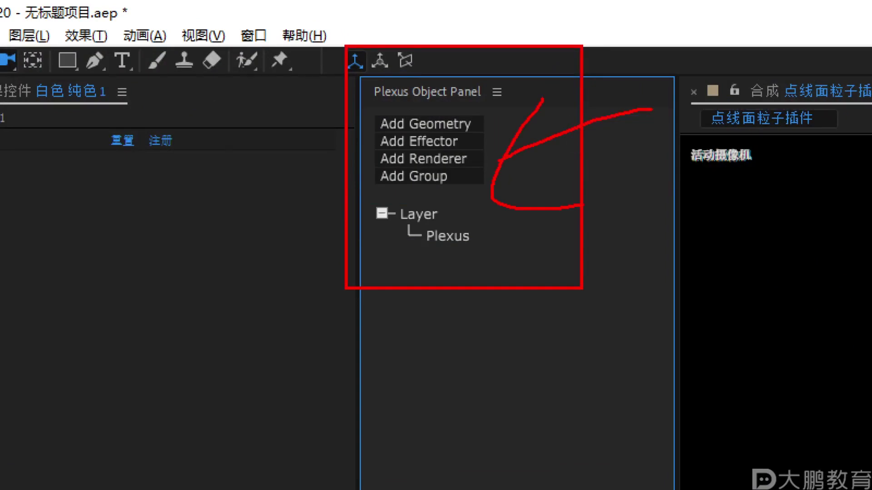
drag(402, 132, 516, 131)
key(Escape)
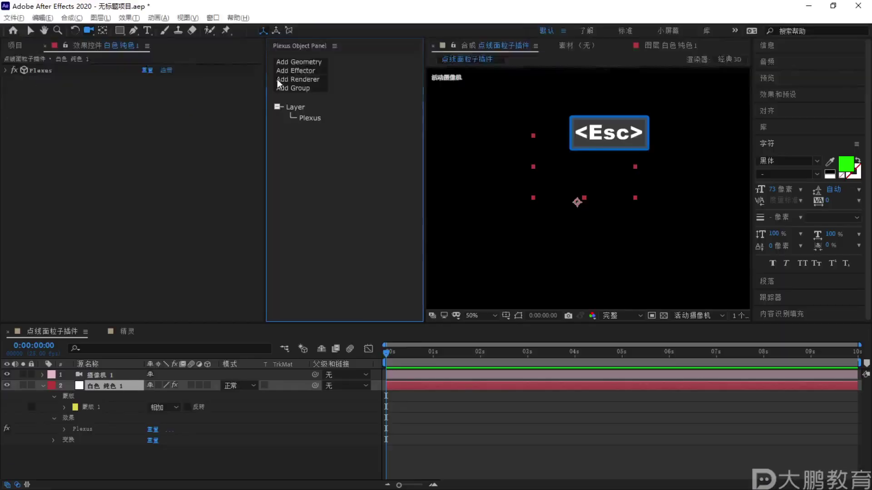
Review the Renderer and Effector notes, then view the Add Effector list without adding one
key(alt+Tab)
drag(300, 348, 372, 229)
scroll(380, 226, down, 2)
drag(480, 343, 474, 201)
scroll(475, 202, down, 10)
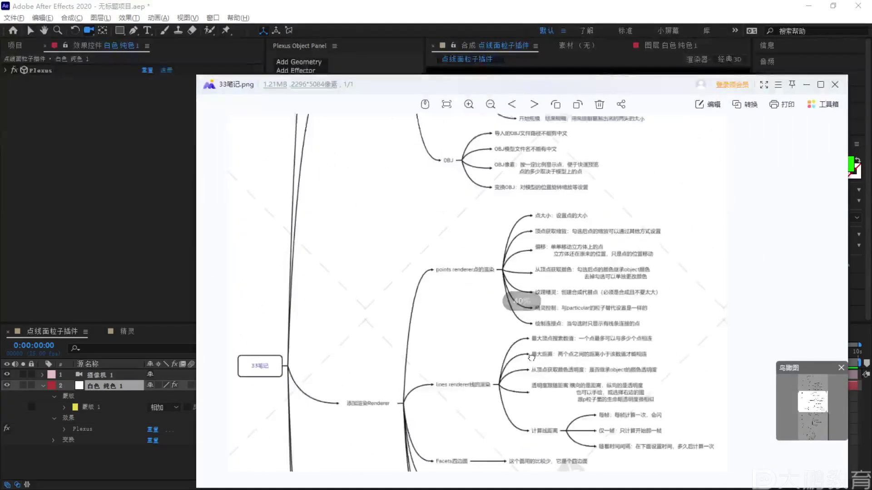
scroll(520, 281, down, 2)
click(806, 84)
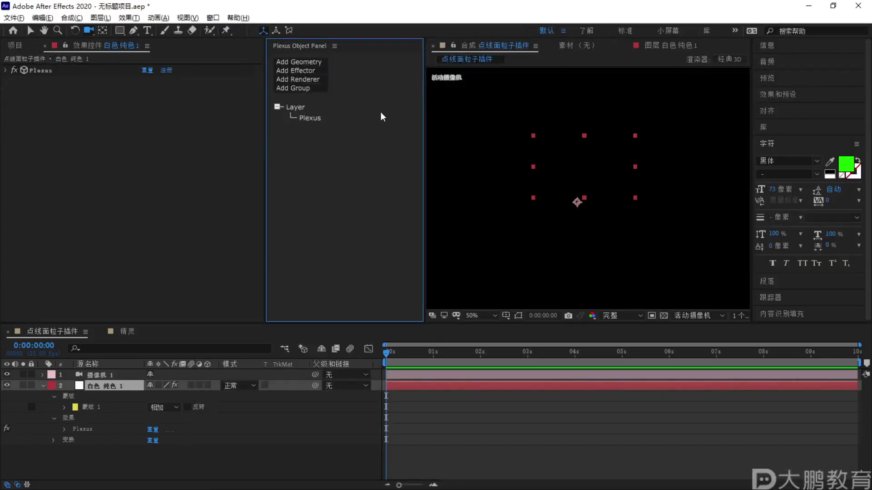
click(318, 71)
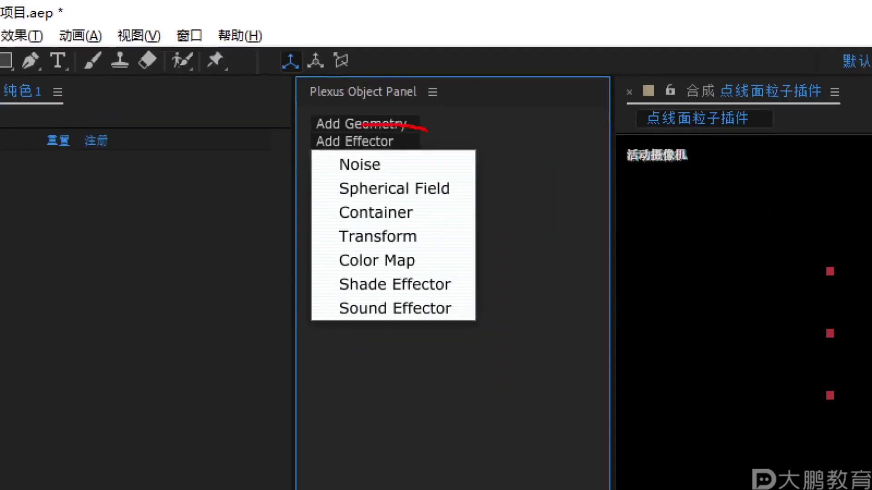
key(Escape)
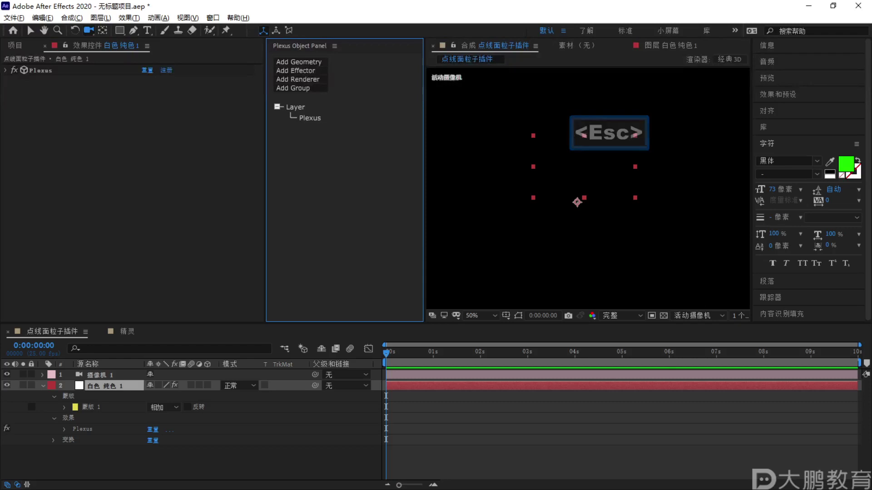
Add a Points renderer and a Primitives geometry object to the Plexus layer
click(300, 80)
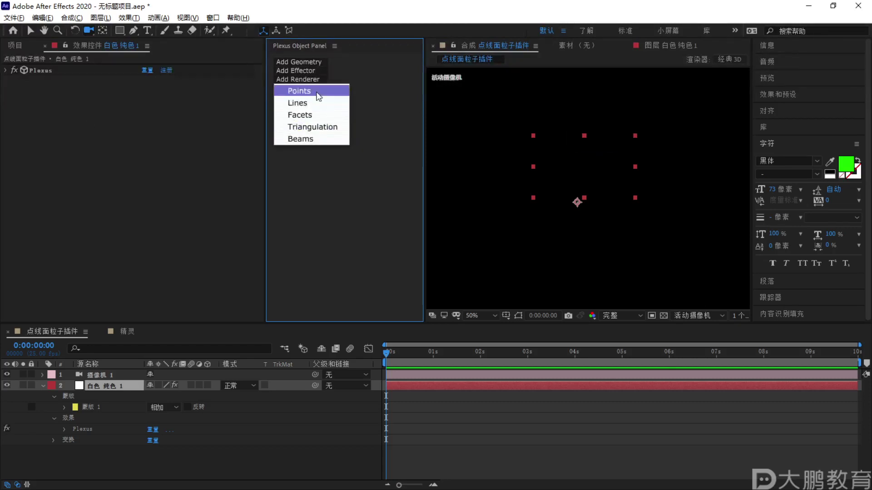
click(316, 91)
click(313, 63)
click(317, 114)
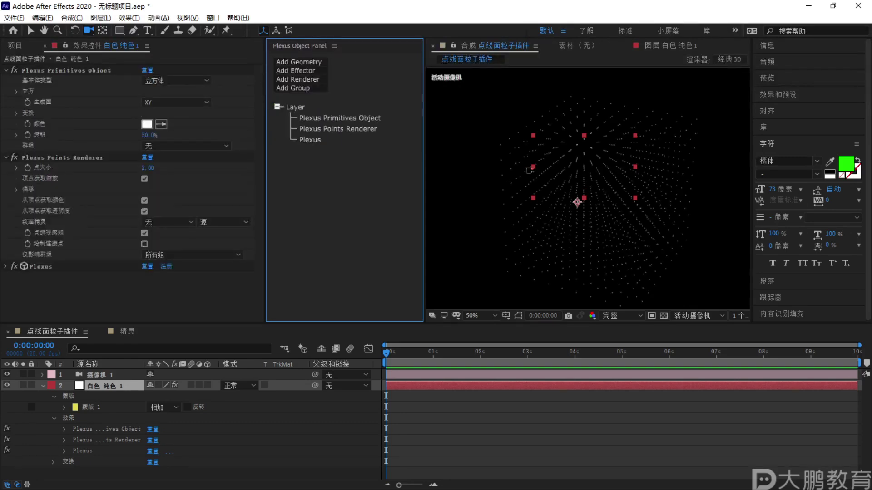
click(345, 119)
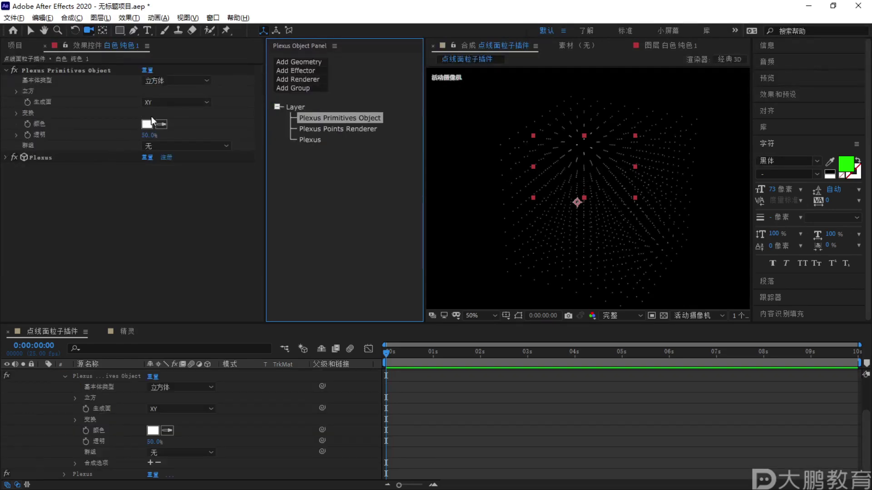
Expand the 立方 cube settings and set X, Y and Z Points each to 5
click(11, 90)
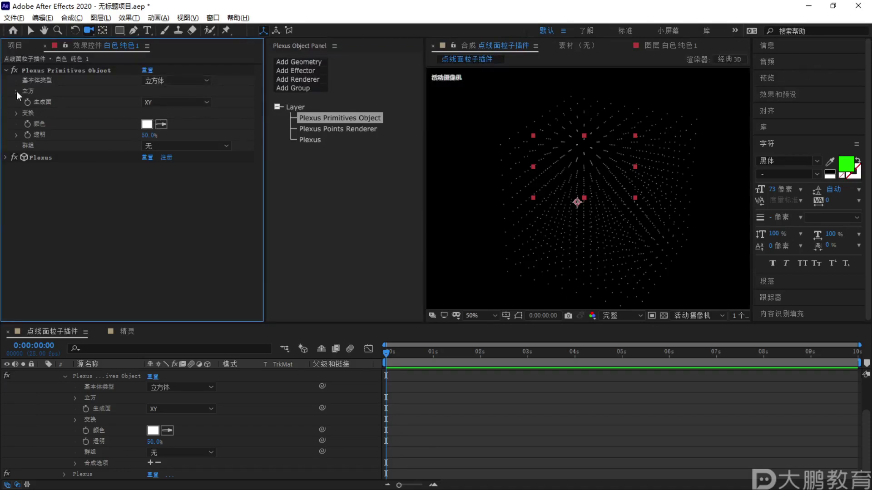
click(17, 91)
click(145, 113)
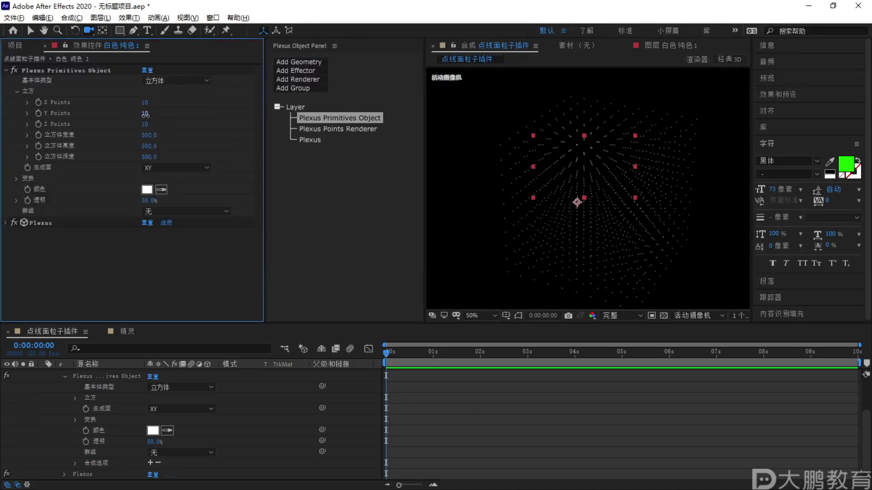
text(5)
click(183, 117)
click(144, 124)
text(5)
click(217, 118)
drag(631, 170, 655, 194)
click(145, 104)
text(5)
key(Return)
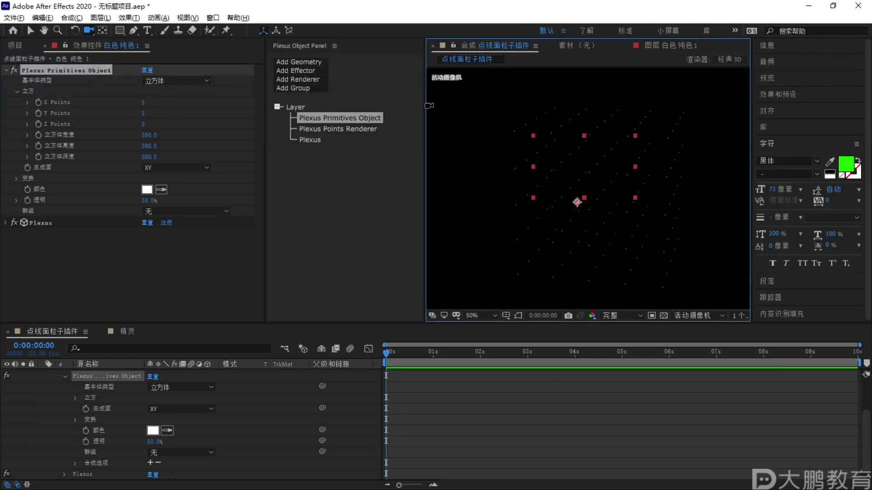
drag(424, 109, 384, 117)
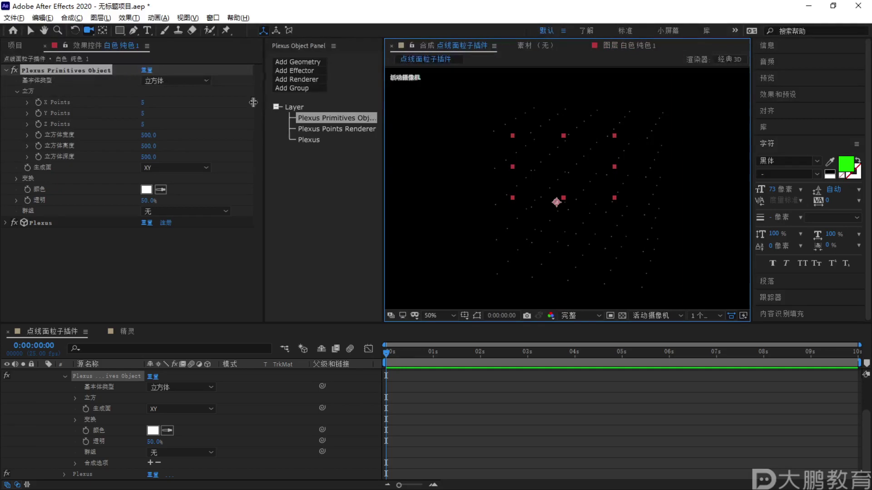
Add a Plexus Lines Renderer above Plexus and scrub 最大距离 to 343
drag(266, 99, 228, 99)
click(279, 80)
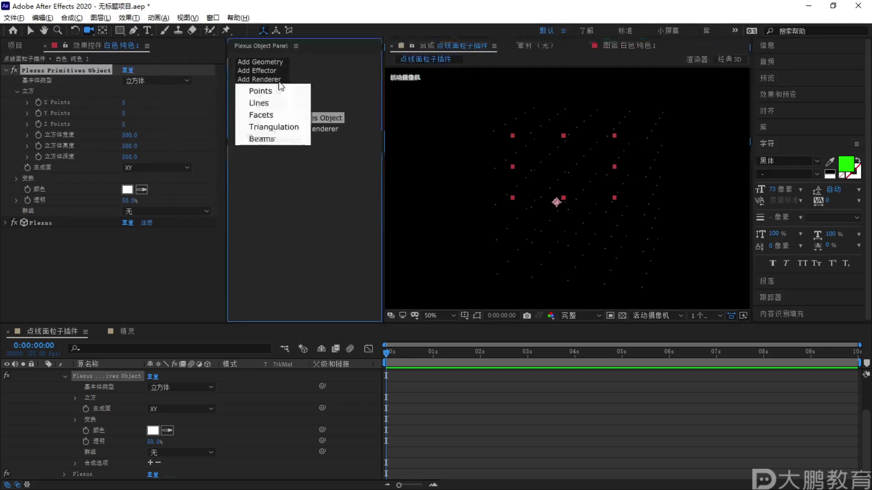
click(270, 103)
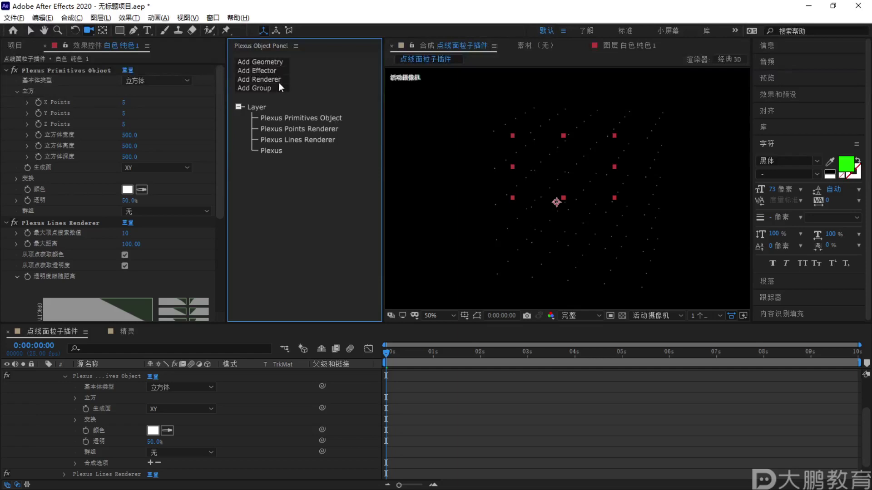
key(ctrl+z)
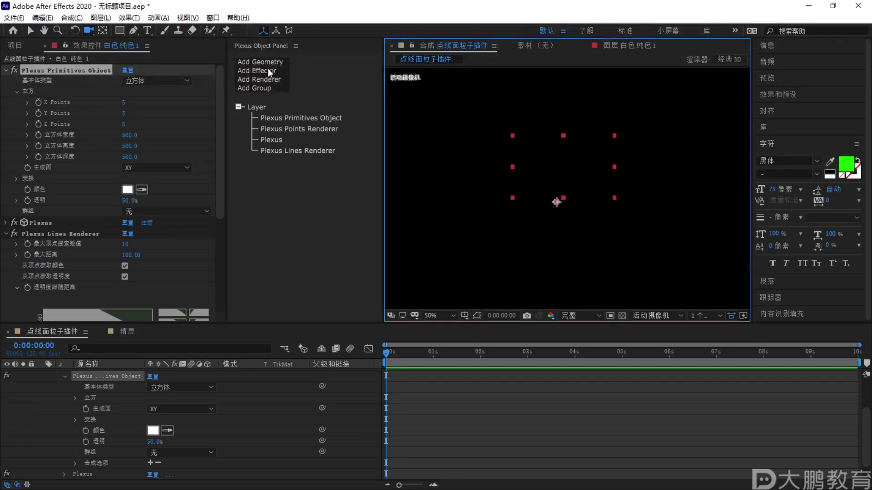
mouse_move(291, 149)
mouse_down()
mouse_move(291, 133)
mouse_move(284, 138)
mouse_up()
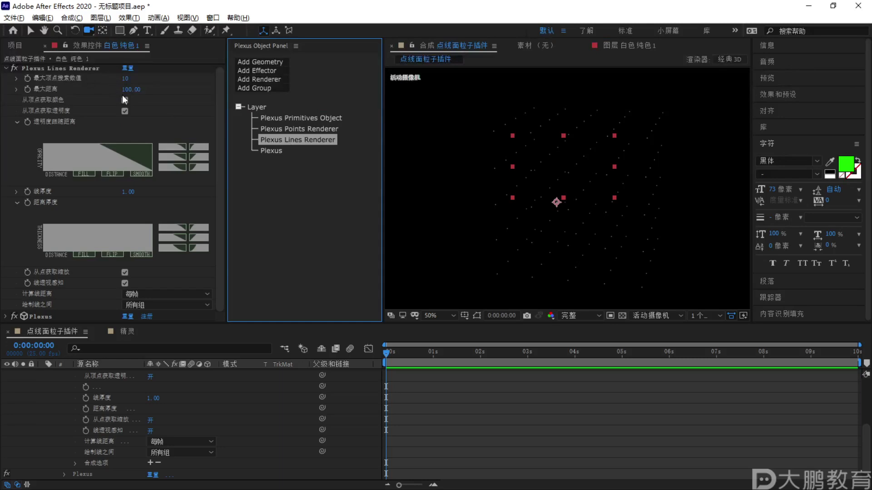
drag(132, 90, 267, 98)
mouse_move(578, 180)
mouse_down()
mouse_move(558, 193)
mouse_move(568, 194)
mouse_move(544, 173)
mouse_move(547, 200)
mouse_move(558, 206)
mouse_move(574, 196)
mouse_up()
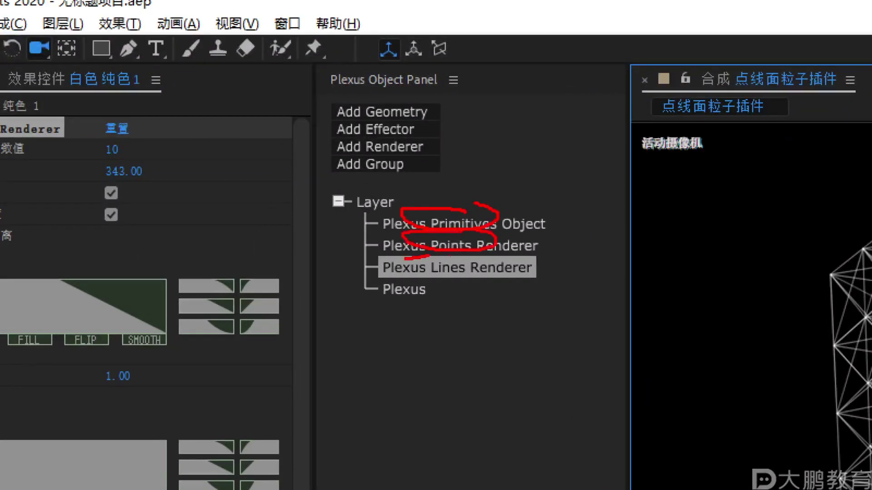
key(Escape)
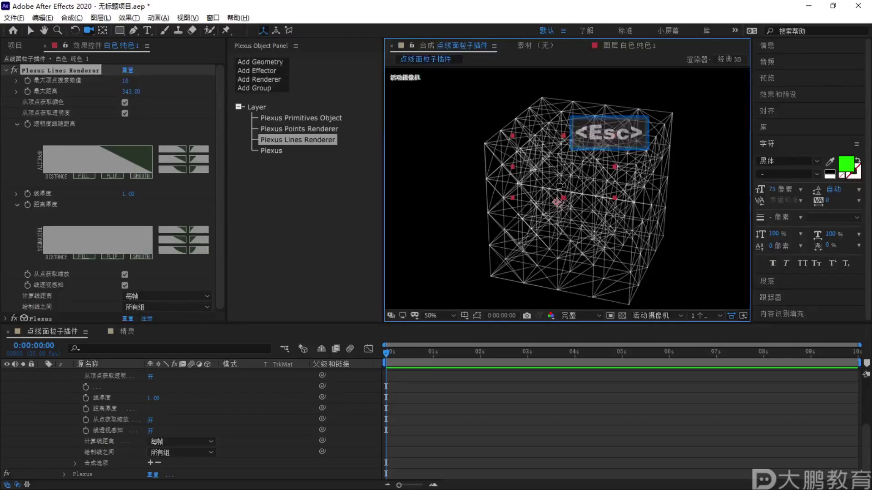
key(F1)
mouse_move(500, 142)
mouse_down()
mouse_move(567, 209)
mouse_move(500, 140)
mouse_move(714, 278)
mouse_move(667, 140)
mouse_up()
key(Escape)
key(F1)
key(Escape)
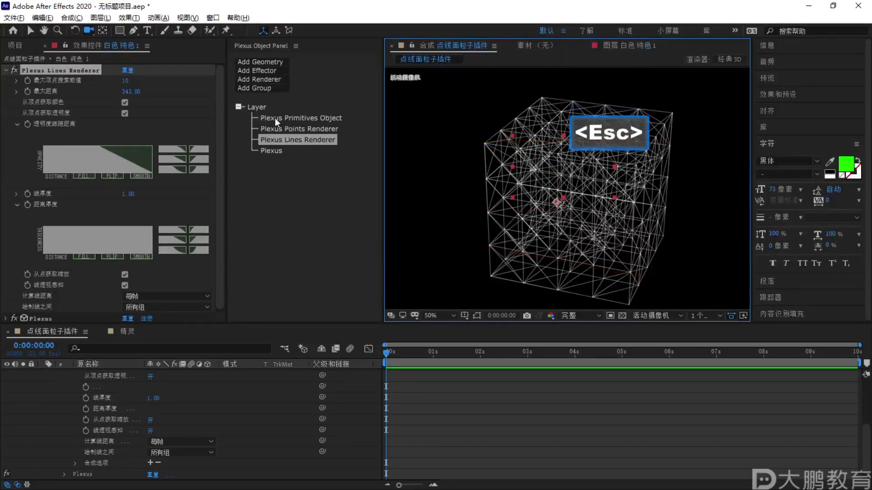
click(267, 72)
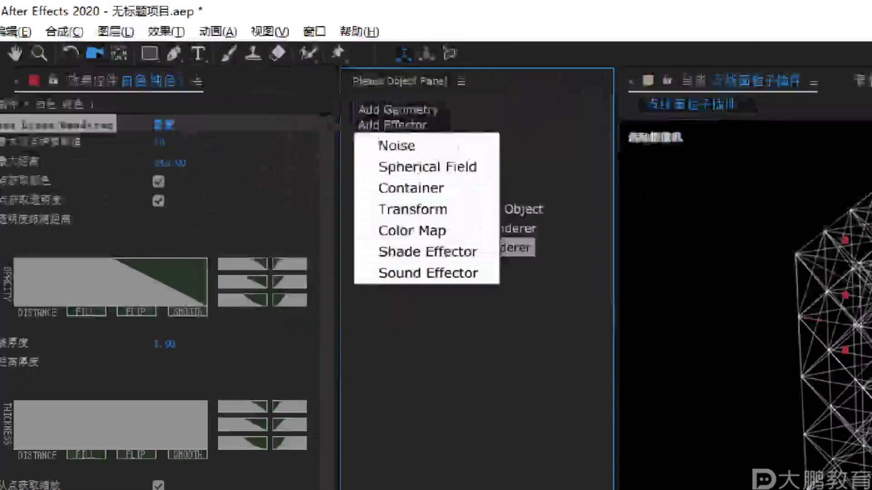
drag(339, 173, 486, 174)
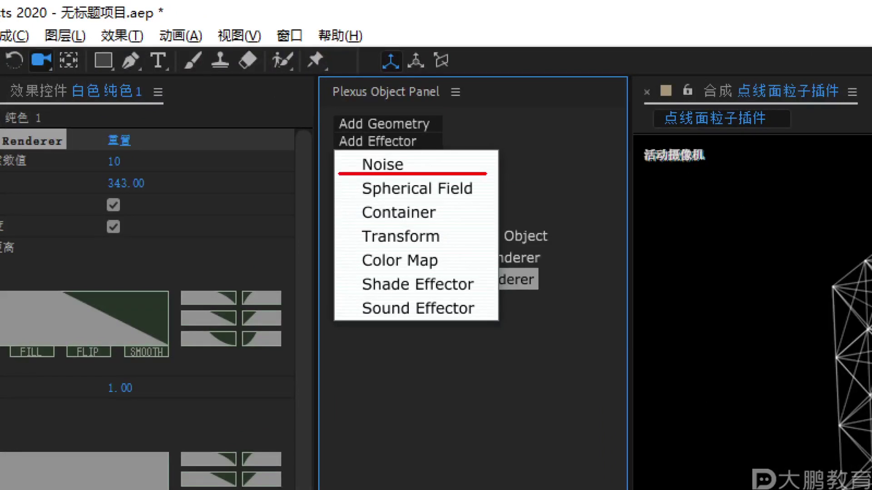
mouse_move(541, 119)
mouse_down()
mouse_move(548, 155)
mouse_move(586, 146)
mouse_move(556, 178)
mouse_move(631, 152)
mouse_up()
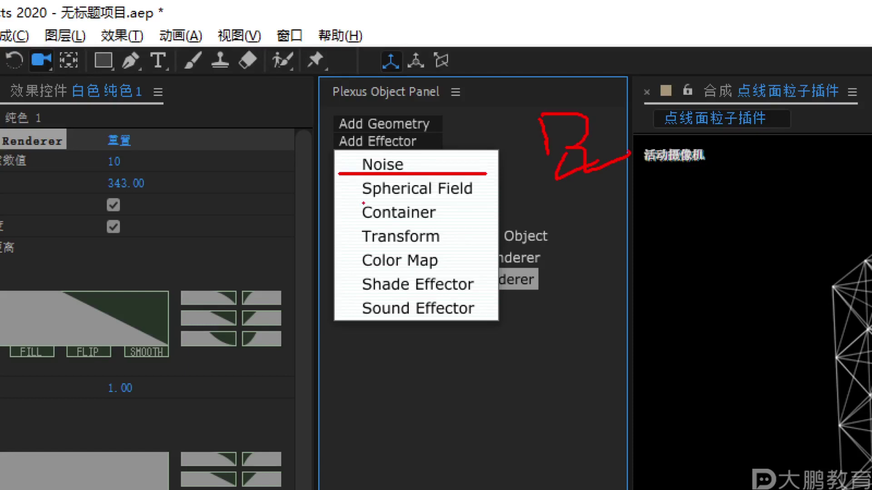
drag(363, 224, 475, 224)
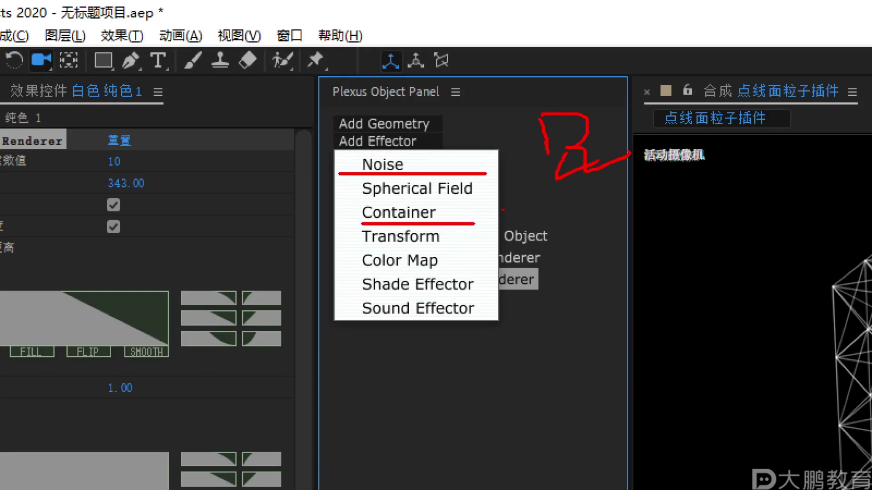
drag(547, 230, 557, 263)
mouse_move(336, 196)
mouse_down()
mouse_move(478, 203)
mouse_move(366, 193)
mouse_move(443, 199)
mouse_move(377, 195)
mouse_up()
drag(357, 245, 457, 244)
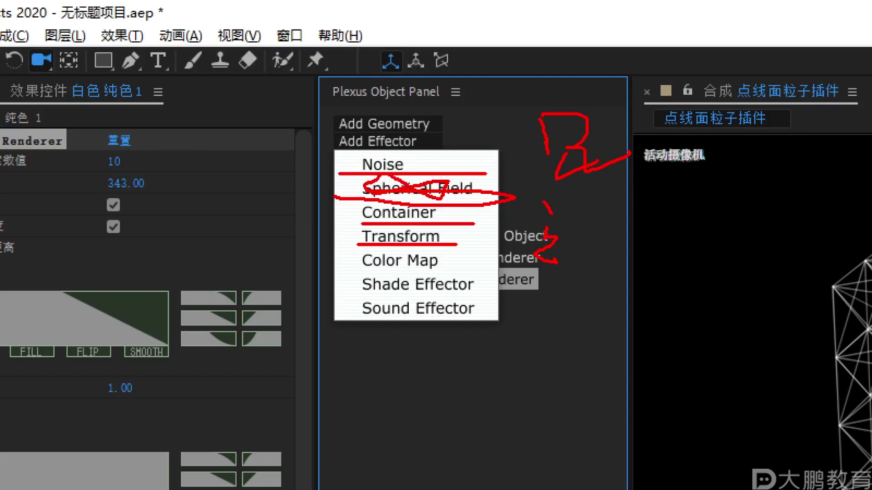
drag(346, 269, 474, 269)
drag(341, 301, 489, 297)
drag(357, 324, 504, 324)
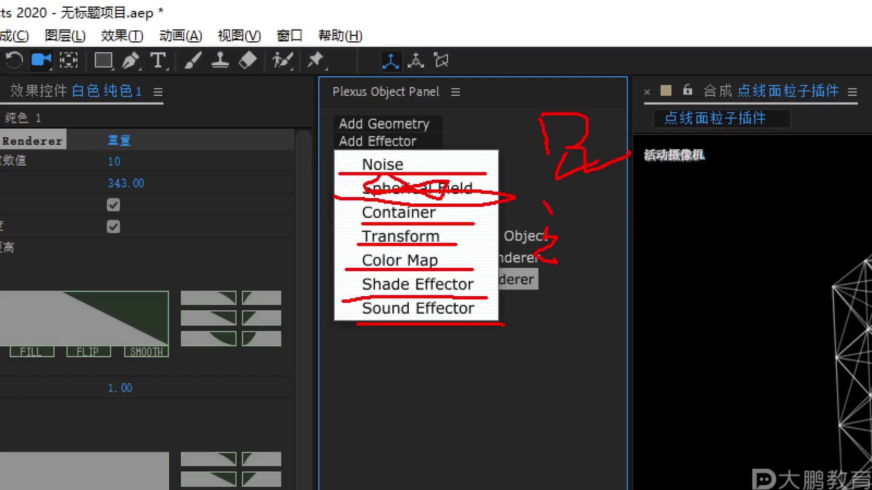
key(Escape)
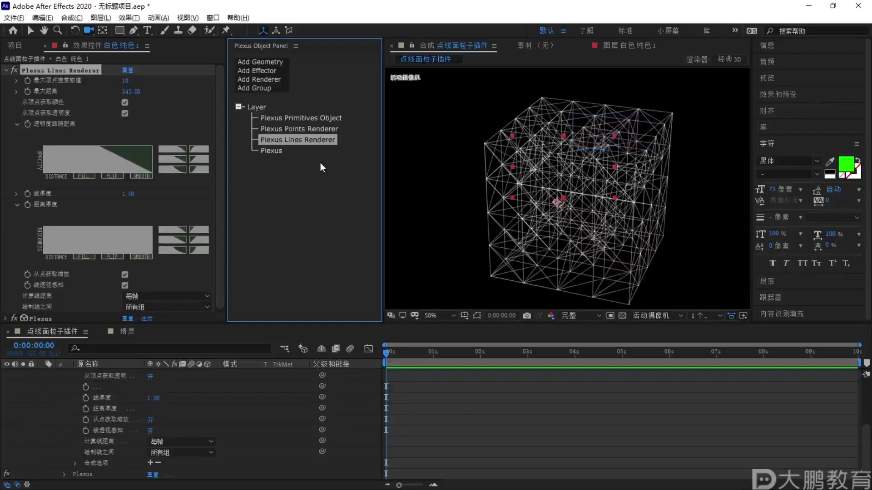
Choose Noise from Add Effector so a Plexus Noise Effector joins the object tree
drag(483, 8, 578, 159)
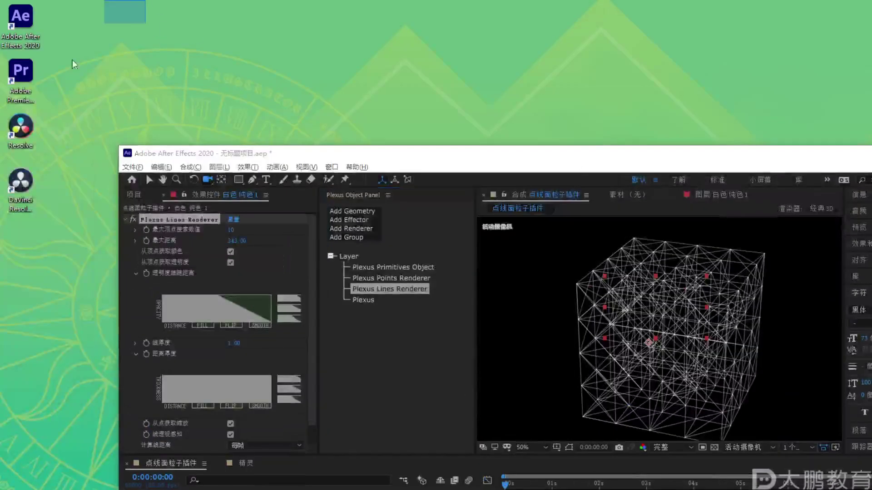
double_click(607, 164)
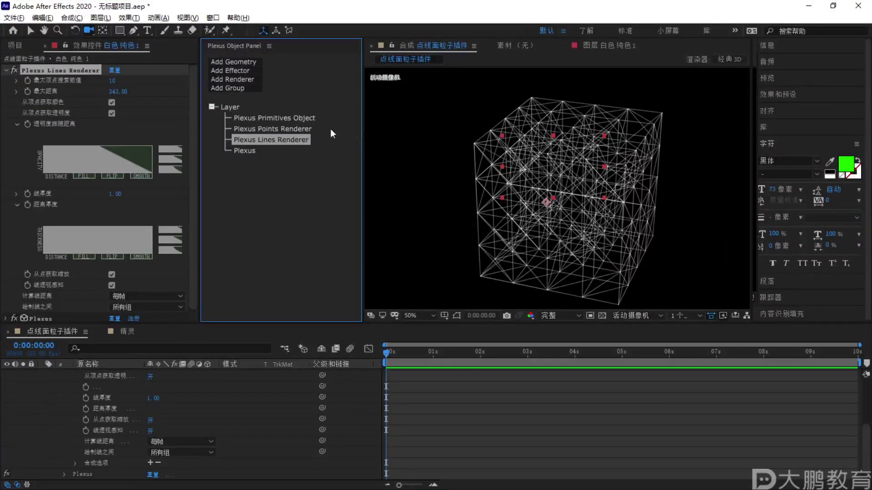
drag(557, 181, 589, 169)
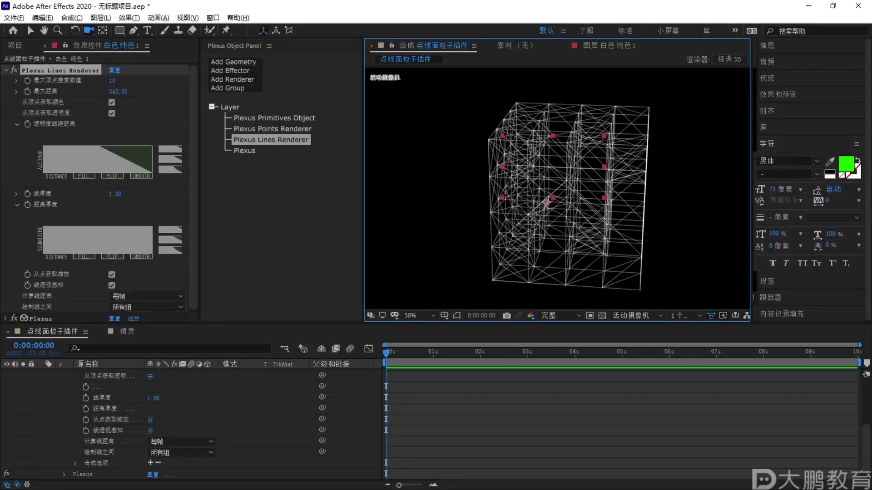
click(252, 71)
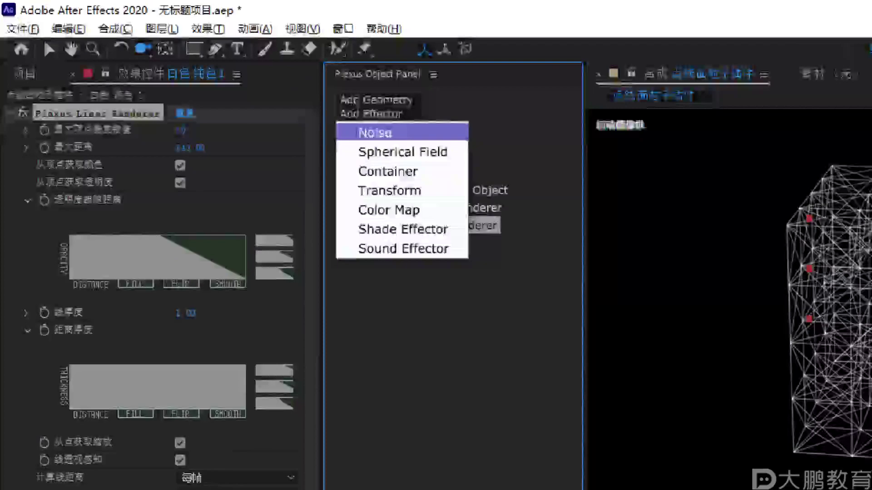
key(Escape)
click(411, 143)
key(Escape)
scroll(59, 388, up, 3)
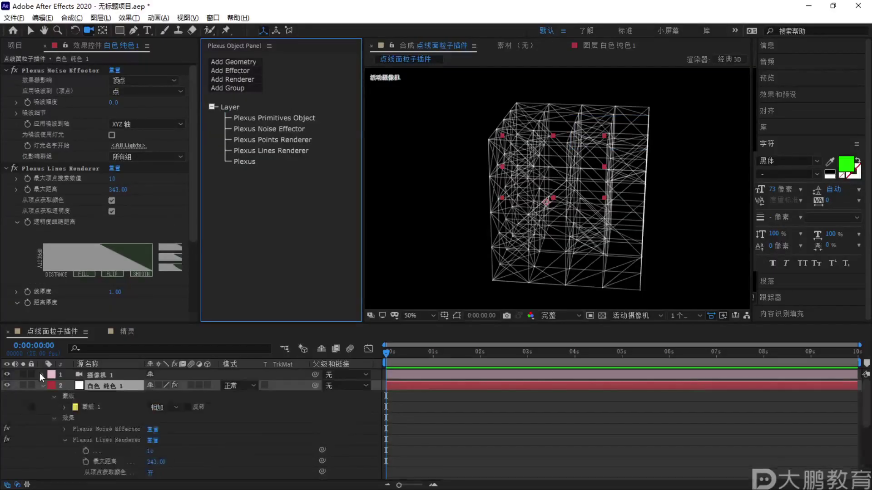
Create a new blue solid layer on top of the composition
click(40, 387)
right_click(54, 406)
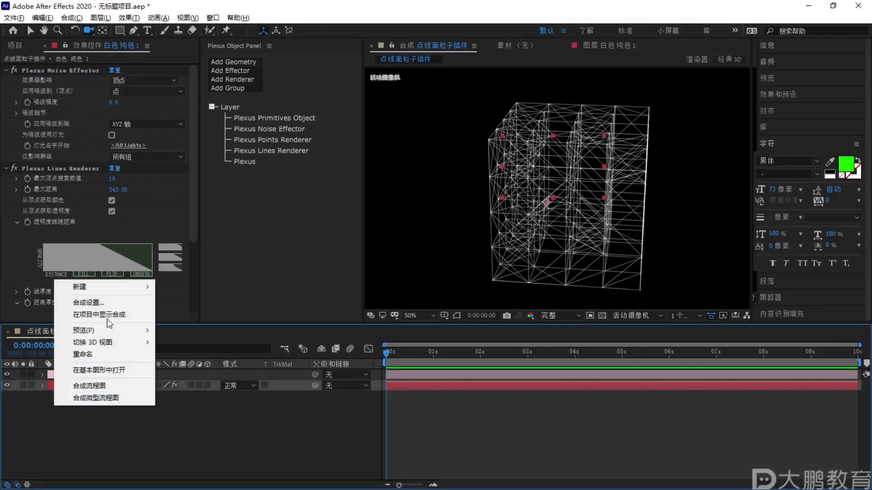
mouse_move(102, 293)
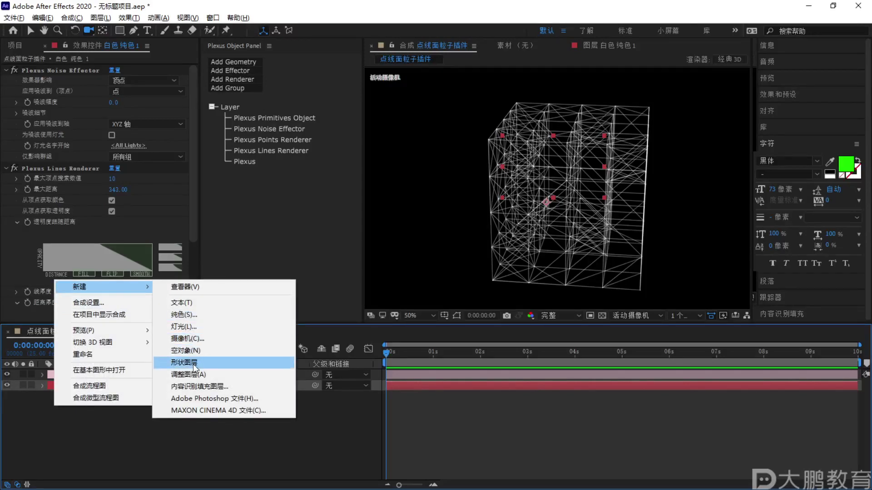
click(133, 452)
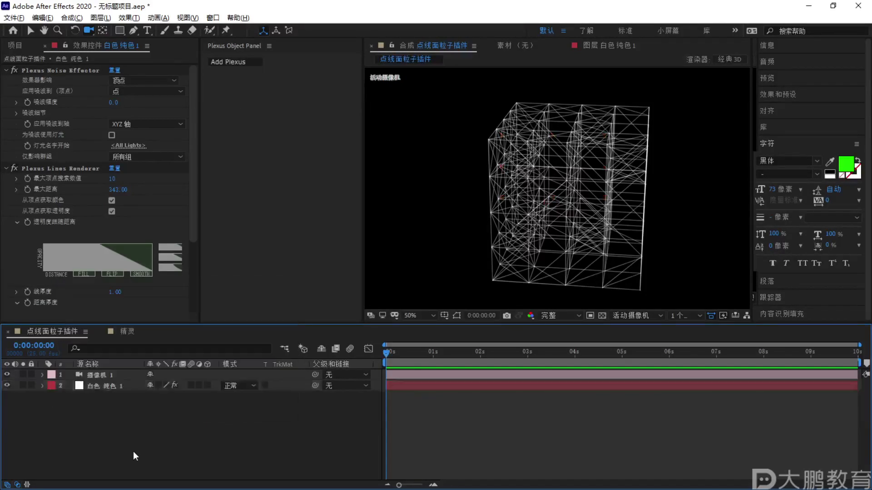
key(ctrl+y)
click(483, 287)
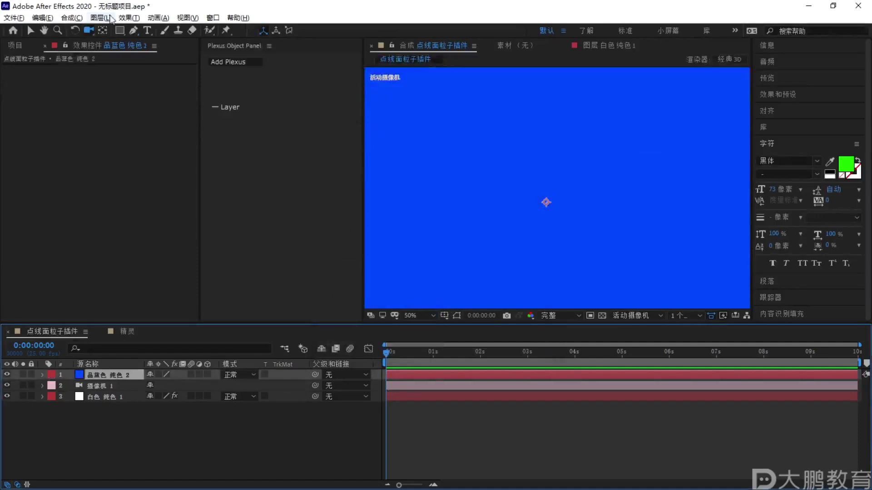
Apply RG Trapcode Form to the blue solid and hide the white Plexus cube layer
click(129, 18)
mouse_move(154, 131)
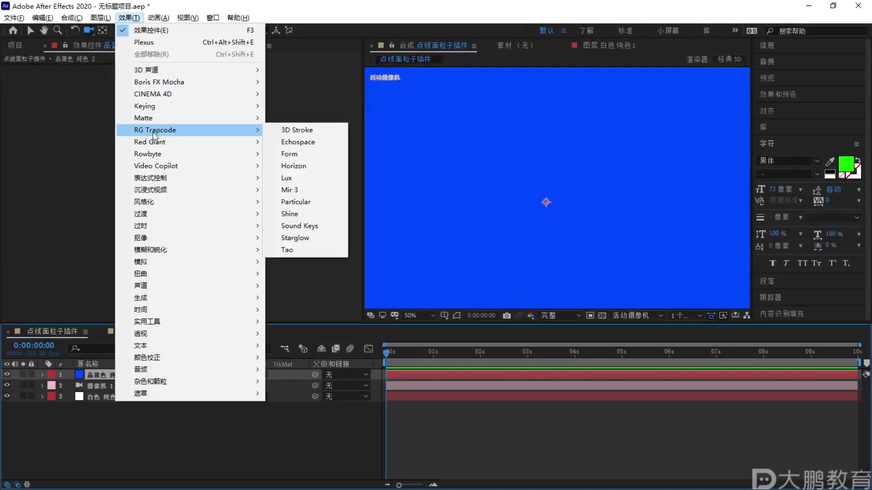
click(306, 163)
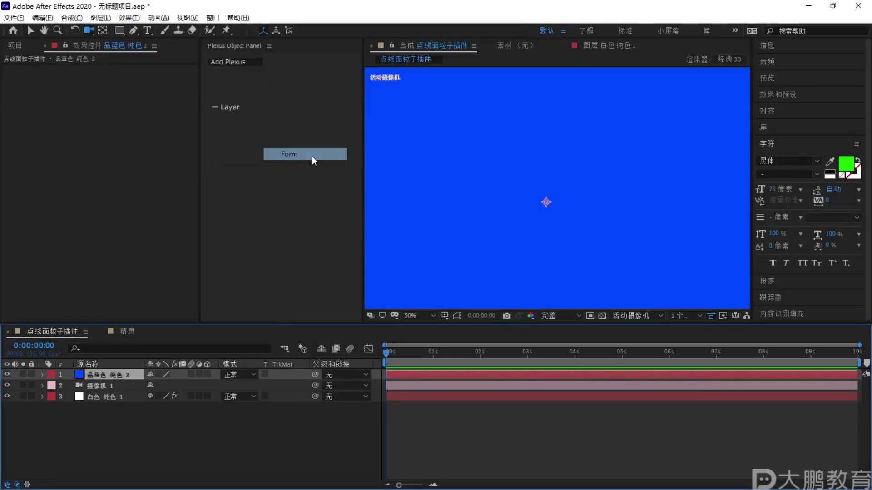
click(6, 397)
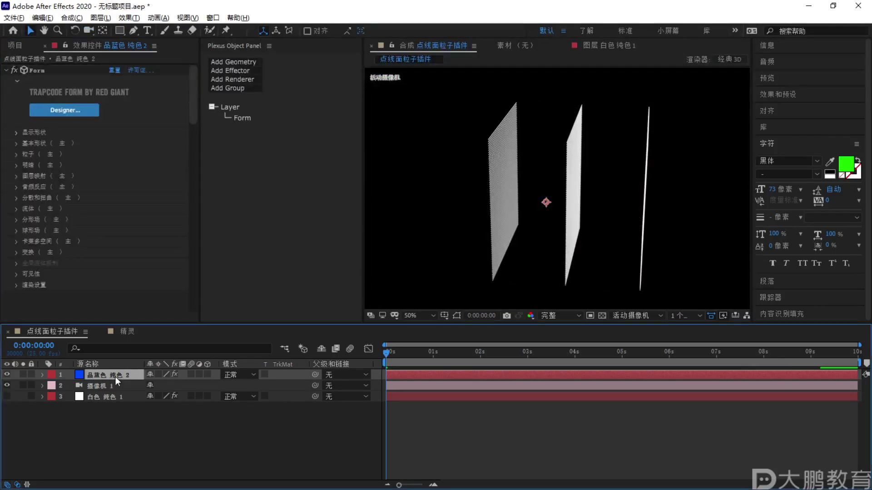
Magnify and annotate Form's flat particle planes on screen
key(F2)
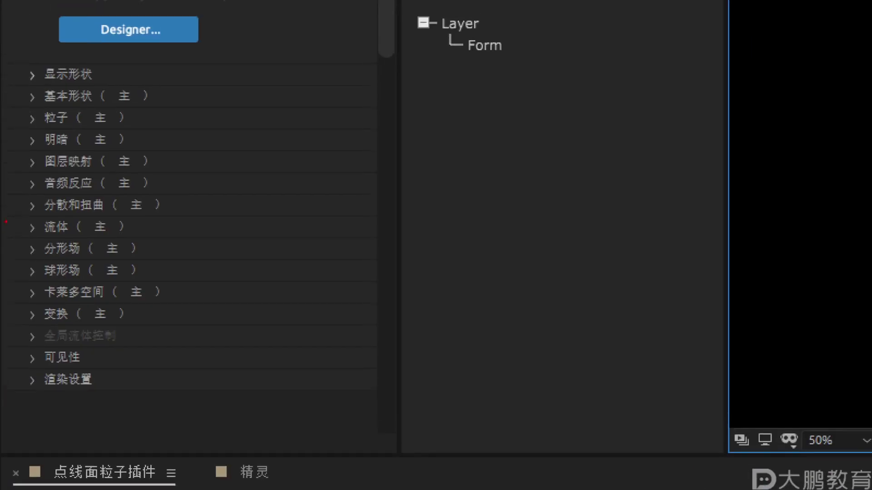
key(ctrl)
mouse_move(2, 191)
mouse_down()
mouse_move(87, 253)
mouse_move(445, 371)
mouse_up()
mouse_move(112, 216)
mouse_down()
mouse_move(131, 226)
mouse_move(27, 259)
mouse_move(172, 241)
mouse_move(129, 238)
mouse_move(248, 220)
mouse_up()
drag(164, 256, 160, 256)
drag(160, 224, 185, 267)
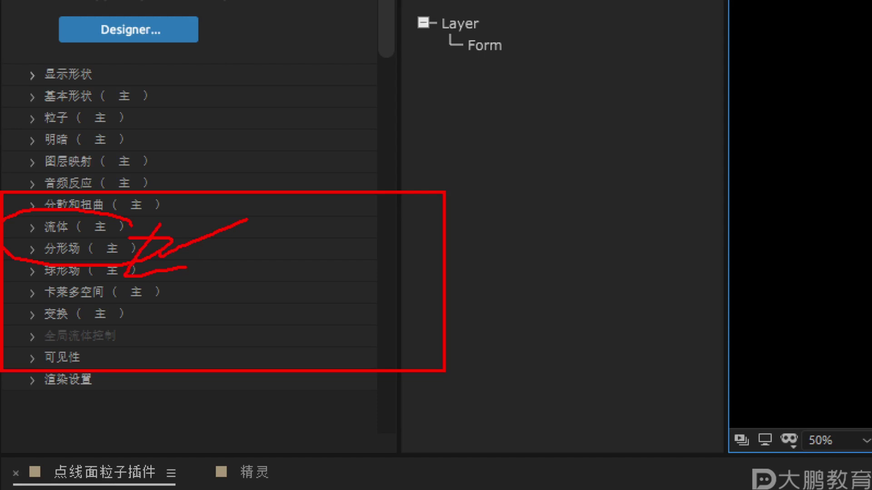
key(Escape)
Inspect Form's Fractal Field settings, then delete the Form effect from the solid
click(35, 252)
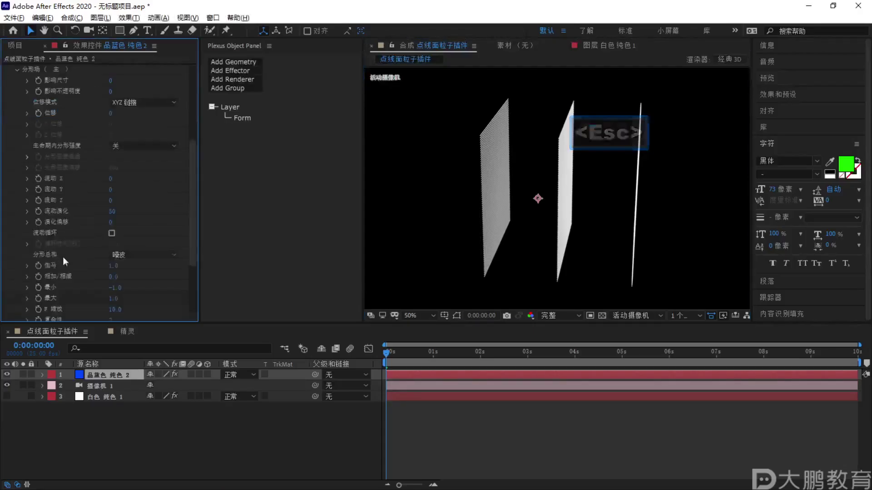
scroll(49, 223, up, 2)
scroll(46, 213, down, 4)
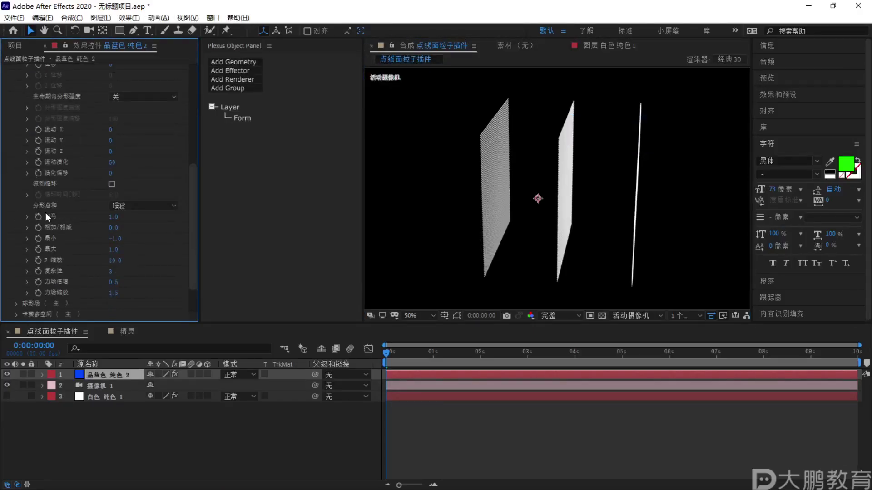
scroll(46, 212, up, 3)
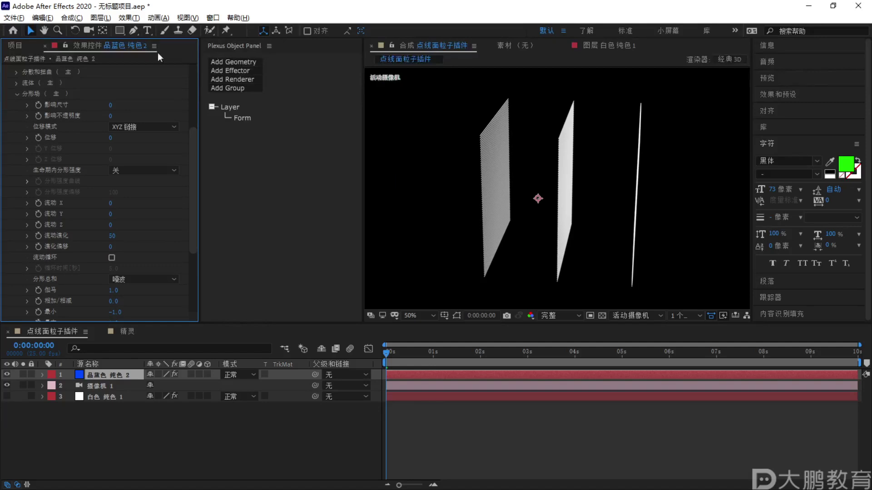
scroll(48, 73, up, 5)
click(42, 71)
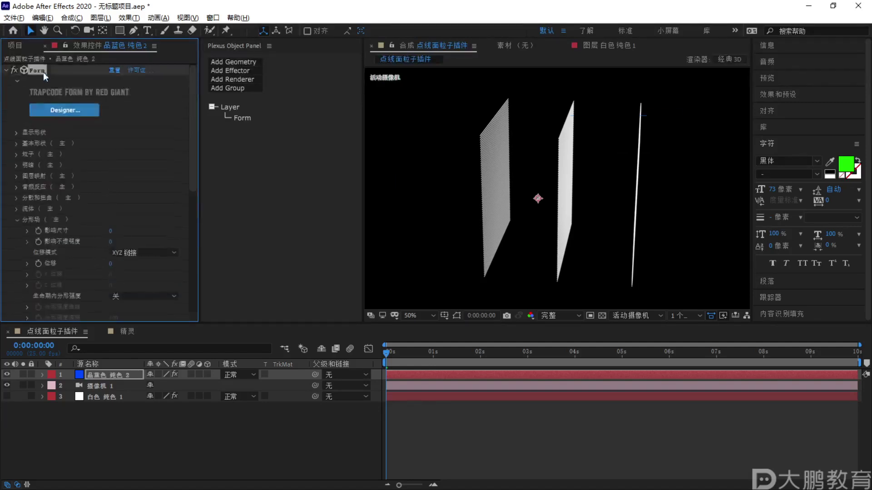
key(Delete)
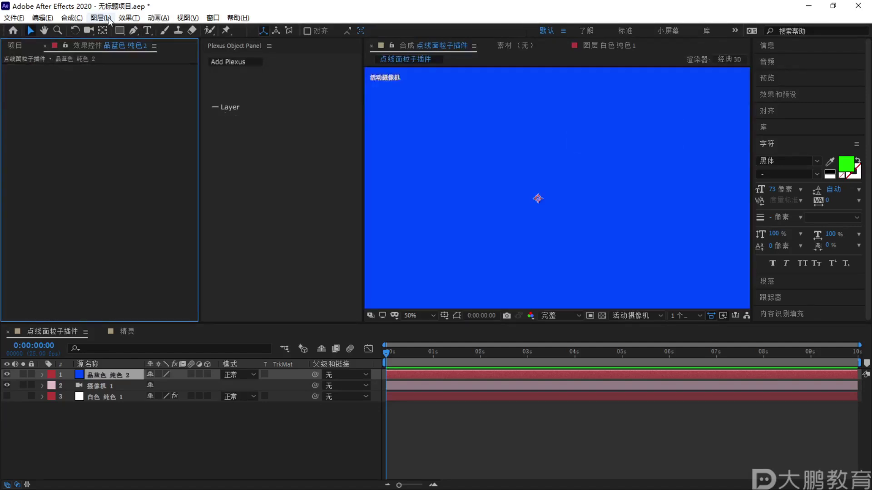
Apply RG Trapcode Particular to the blue solid and expand its Physics settings
click(129, 18)
mouse_move(187, 129)
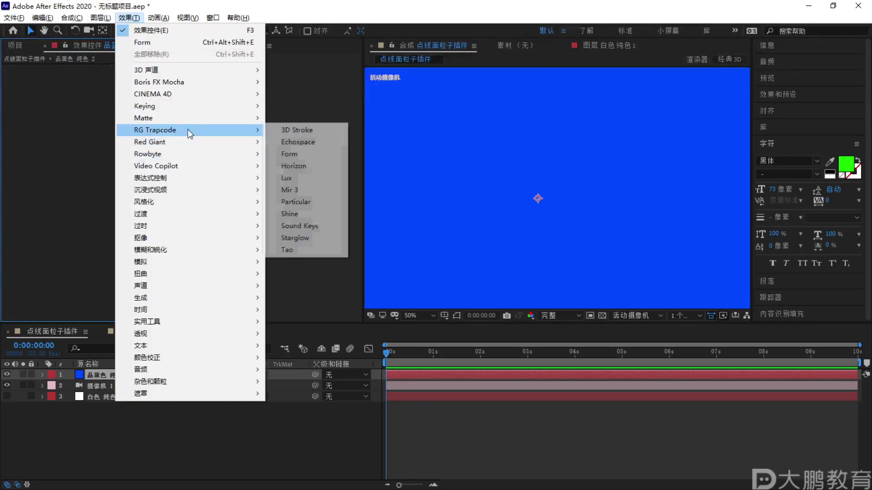
click(293, 203)
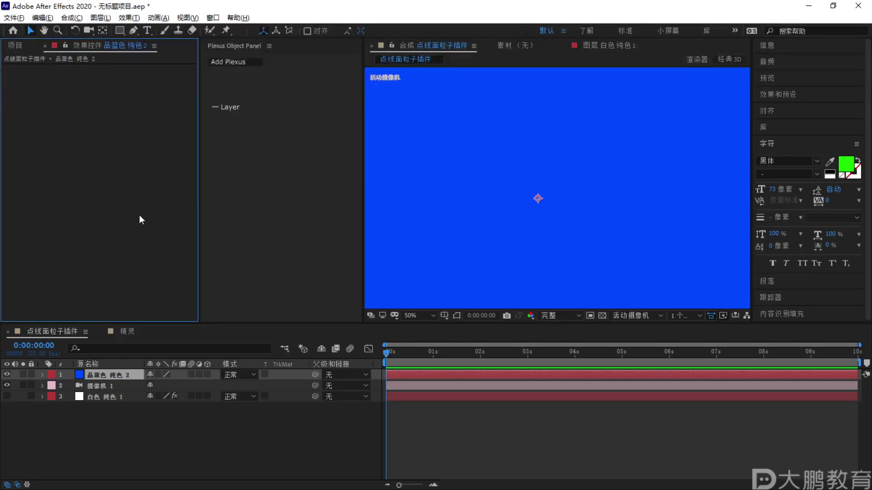
click(16, 176)
key(F2)
drag(20, 247, 68, 237)
key(Escape)
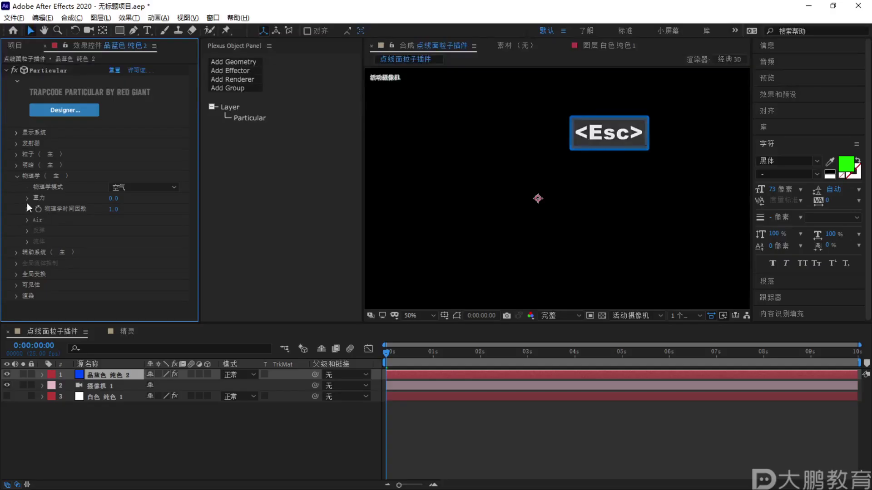
Inspect the Physics > Air settings, then delete the blue solid layer
click(27, 220)
scroll(98, 250, down, 2)
key(F2)
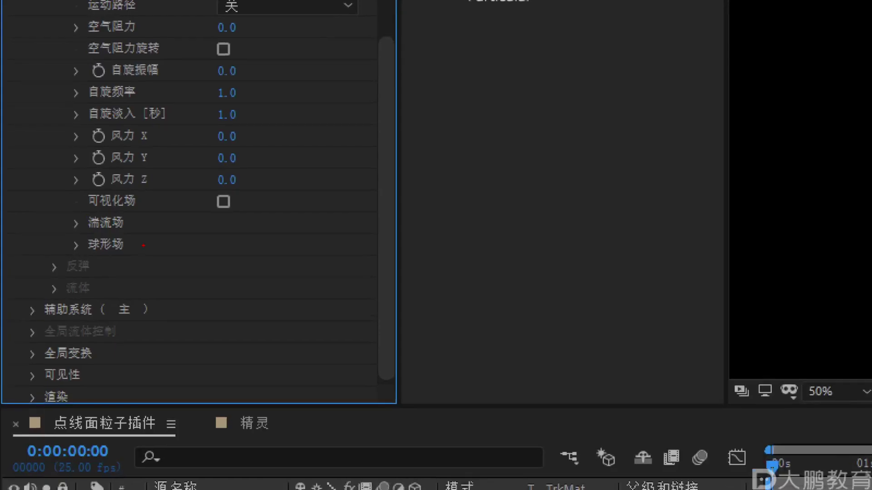
drag(87, 233, 145, 231)
key(Escape)
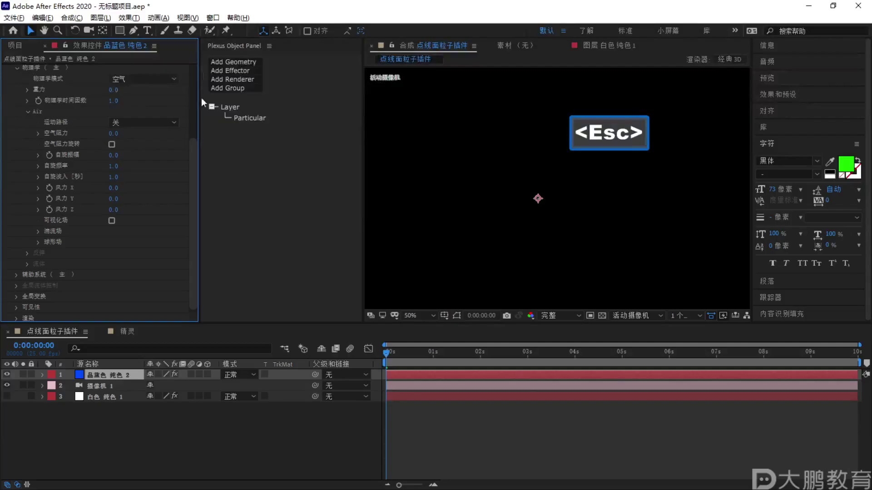
click(249, 70)
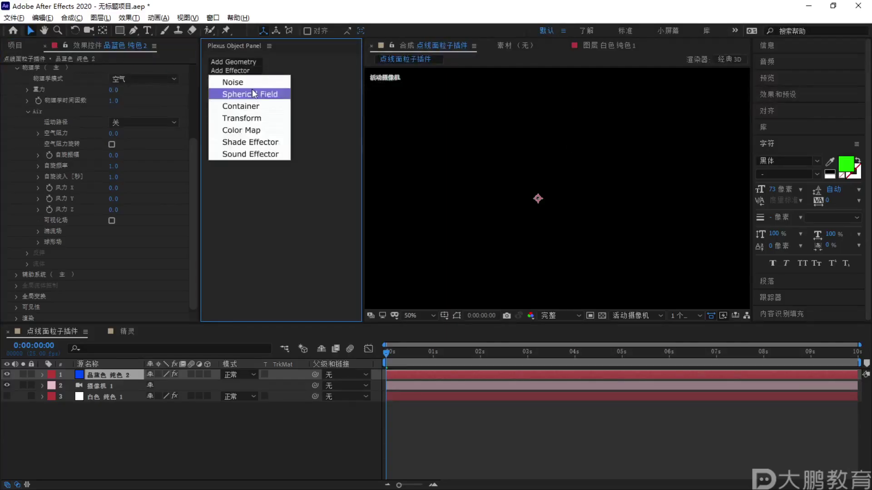
key(Delete)
key(Delete)
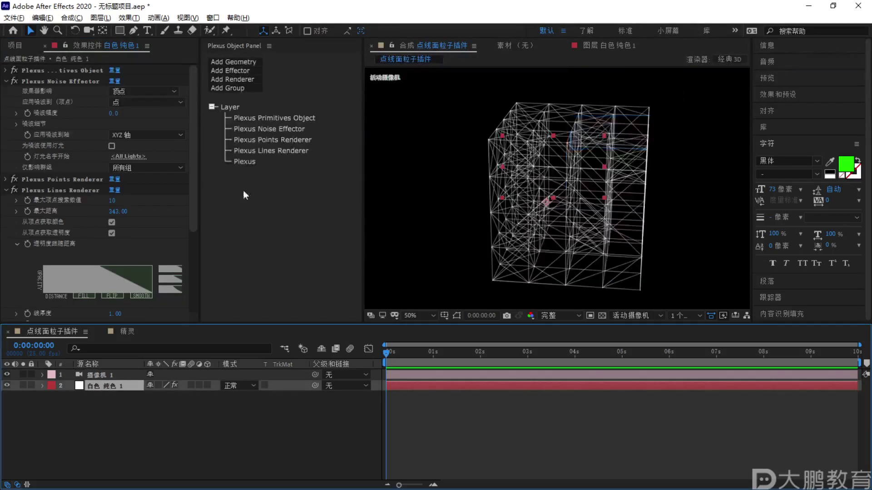
Review the Noise Effector's Apply Noise To options, keeping noise on point positions (点)
click(269, 129)
click(132, 88)
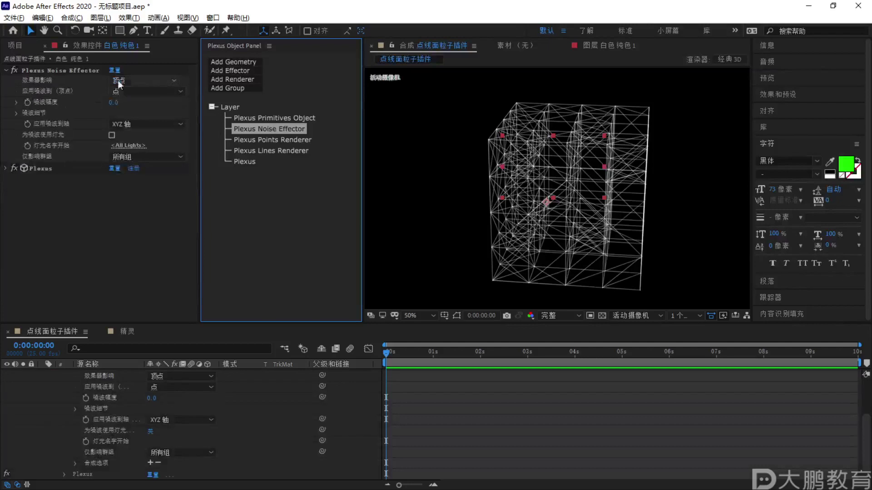
click(72, 92)
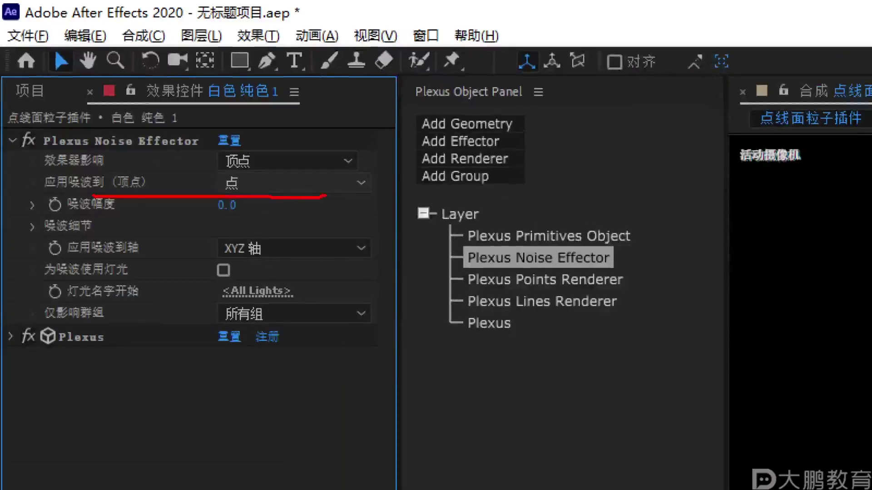
key(Escape)
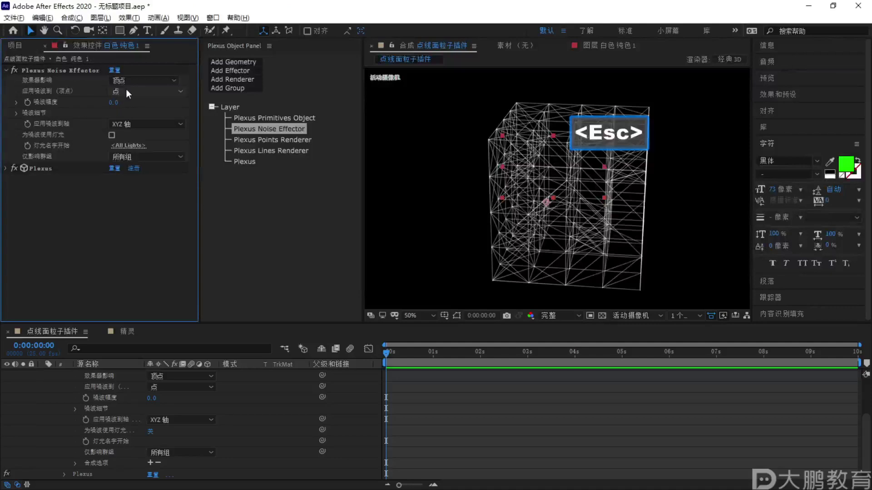
click(125, 80)
click(81, 90)
click(132, 92)
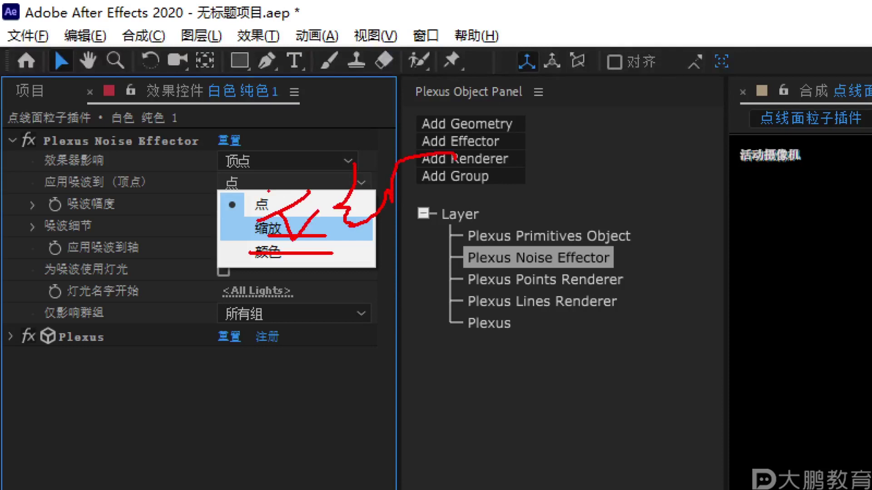
key(Escape)
click(146, 91)
click(151, 99)
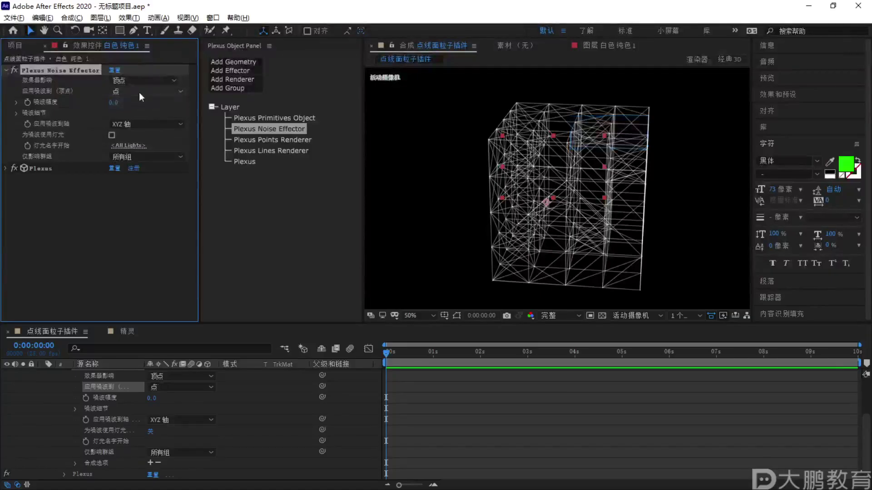
Scrub Noise Amplitude through 47 and 331 up to 1092, previewing the distorted mesh
drag(114, 103, 418, 104)
key(space)
key(space)
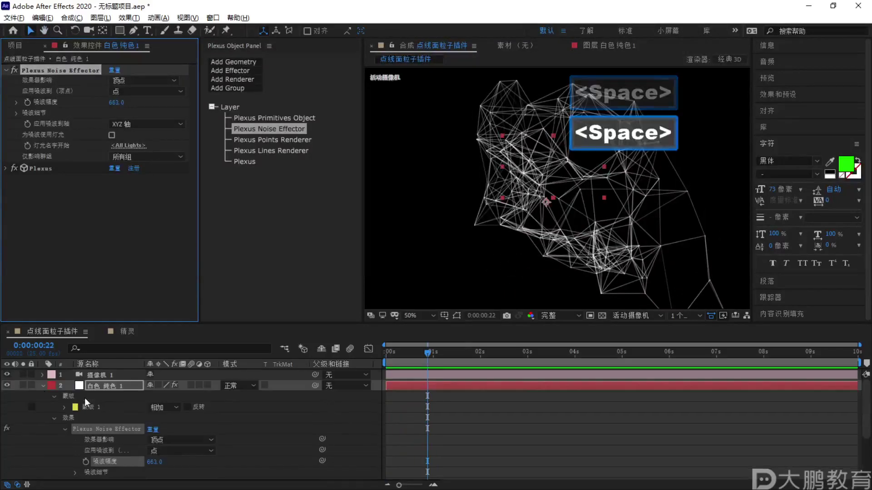
click(41, 386)
drag(119, 102, 563, 118)
drag(428, 353, 342, 364)
key(v)
key(space)
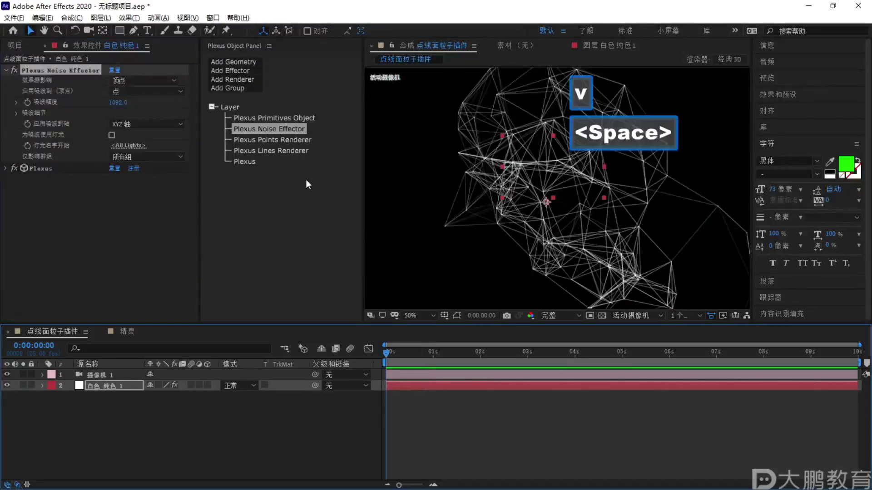
key(space)
key(space)
Reset the noise amplitude to 0, apply the noise to scale, then raise the amplitude to 596
key(F2)
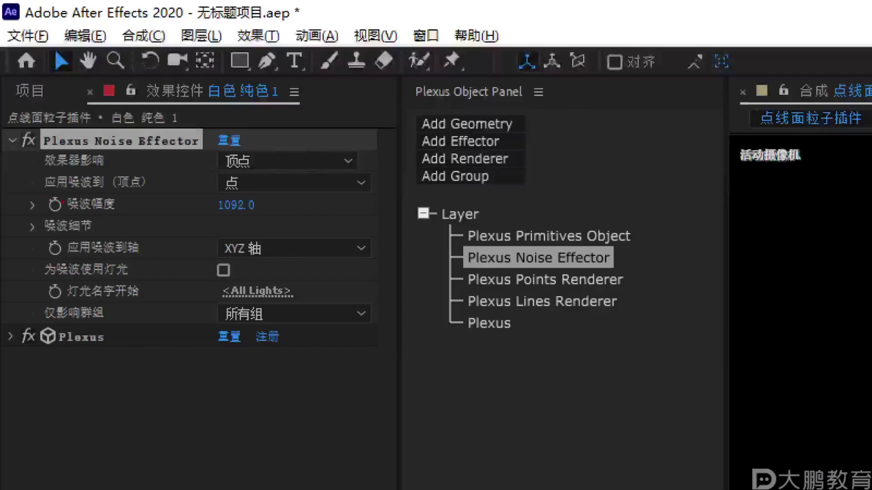
key(Escape)
click(234, 205)
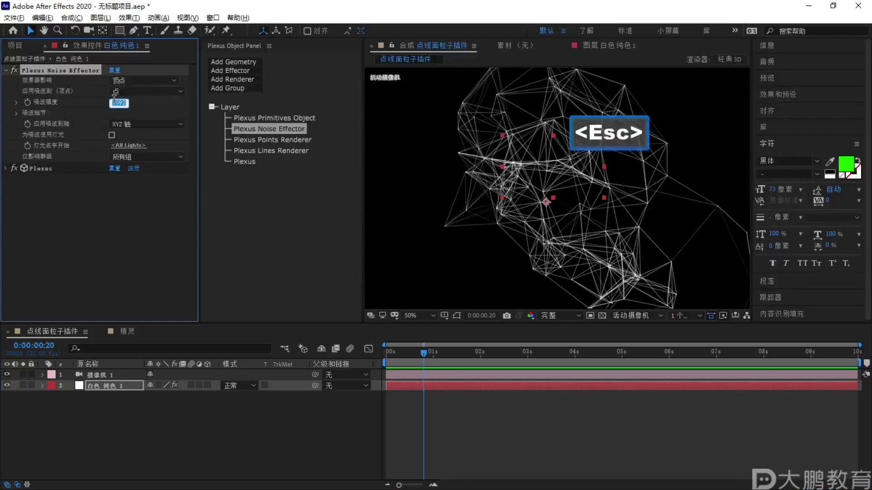
text(0)
key(Return)
click(136, 92)
click(119, 104)
drag(150, 106, 659, 154)
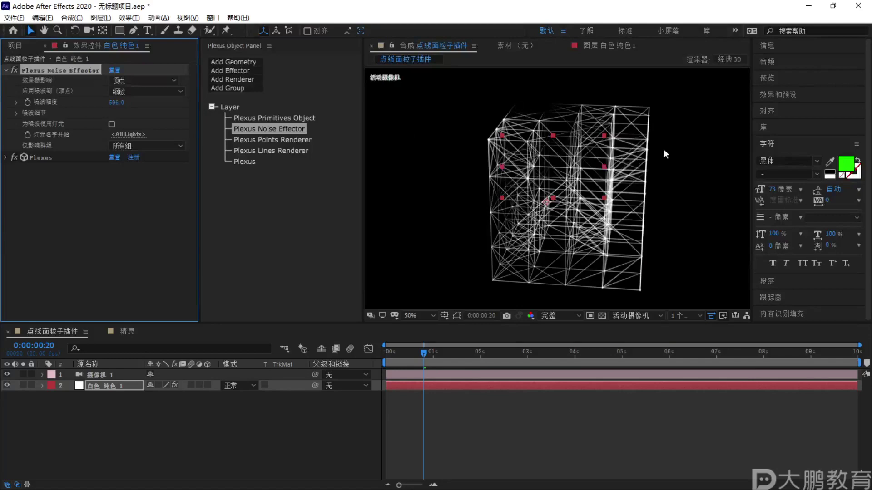
Pan across the wireframe cube and lower the noise amplitude to calm the mesh
scroll(623, 160, up, 1)
drag(548, 171, 516, 208)
scroll(503, 191, down, 1)
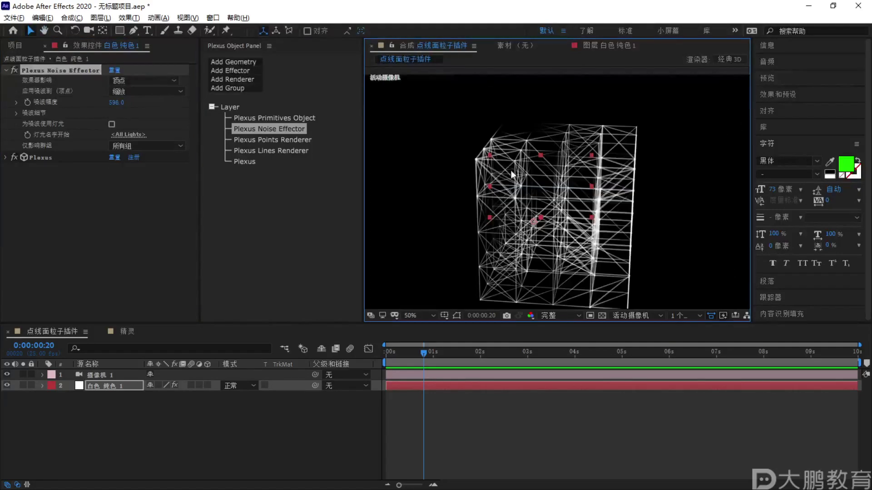
drag(119, 104, 0, 106)
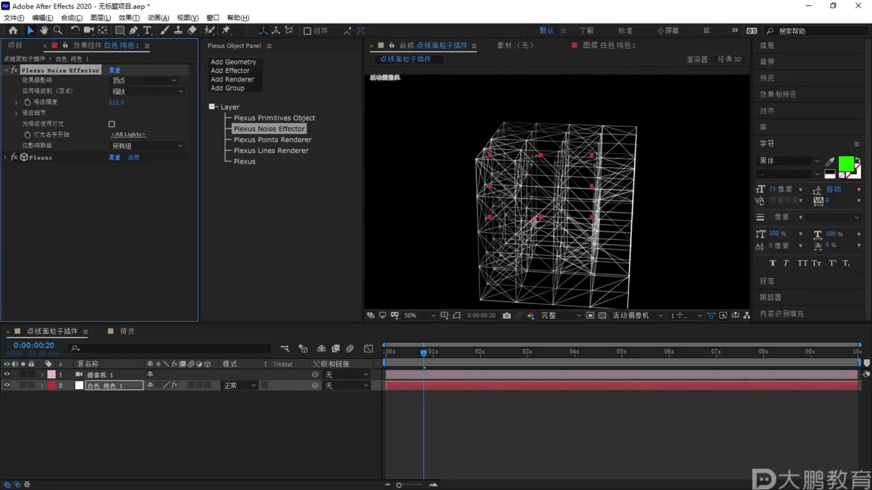
scroll(531, 134, up, 1)
drag(528, 168, 534, 198)
key(F1)
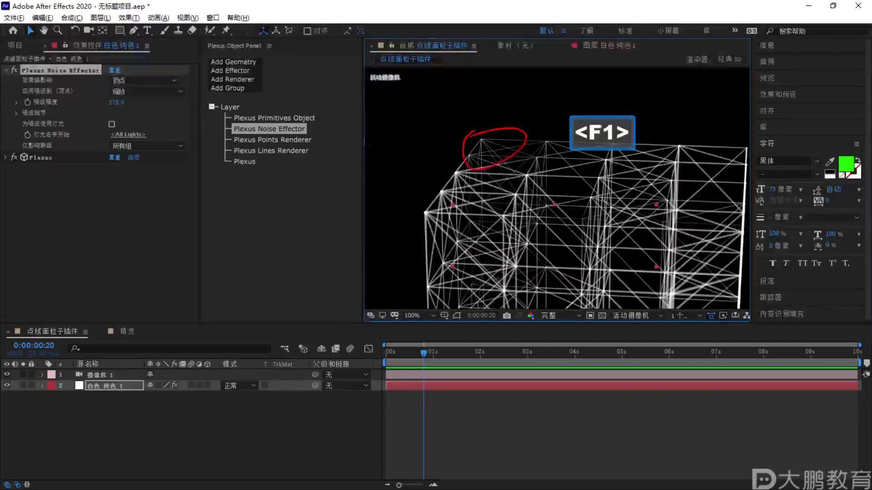
key(Escape)
Switch the noise to drive vertex colour (RGB) and scrub the amplitude up to 410
mouse_move(117, 103)
mouse_down()
mouse_move(412, 102)
mouse_move(124, 133)
mouse_move(200, 102)
mouse_up()
scroll(574, 205, down, 2)
key(F1)
mouse_move(454, 96)
mouse_down()
mouse_move(423, 224)
mouse_move(748, 291)
mouse_move(462, 90)
mouse_up()
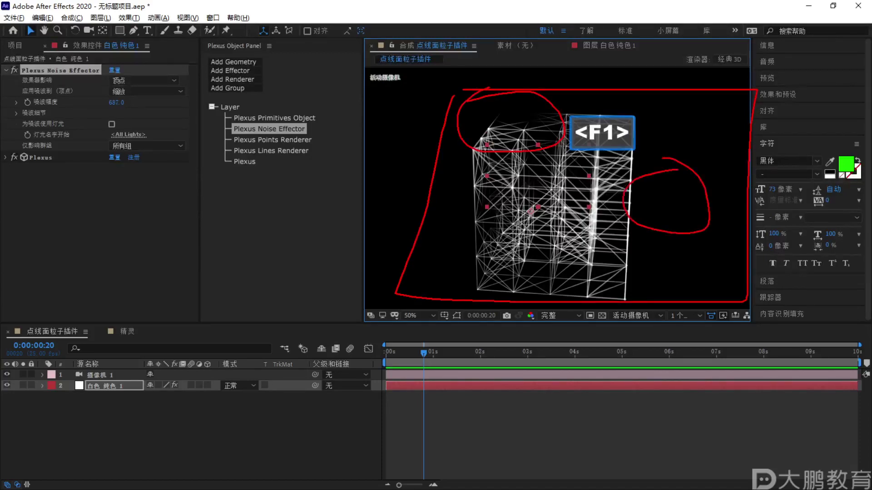
drag(531, 212, 531, 209)
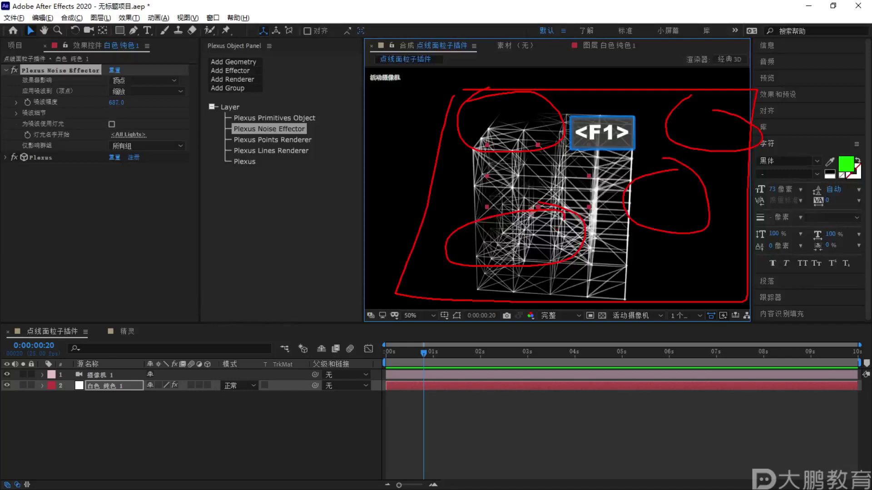
key(Escape)
click(182, 92)
click(141, 124)
drag(116, 113, 1, 119)
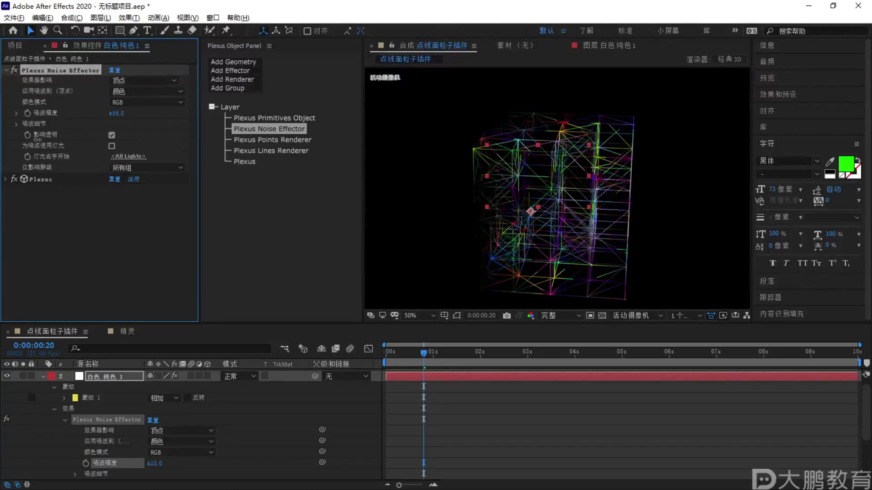
Undo the last amplitude change and try the red, then green, colour modes
key(ctrl+z)
click(132, 100)
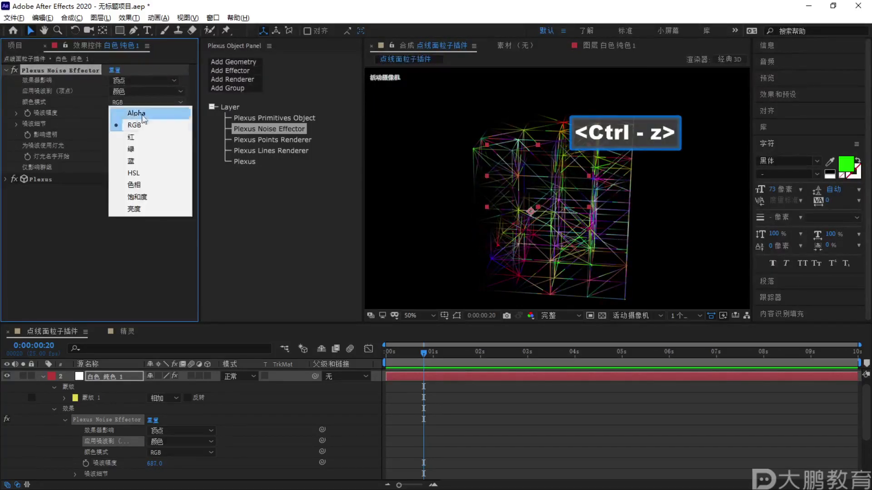
click(136, 135)
click(136, 102)
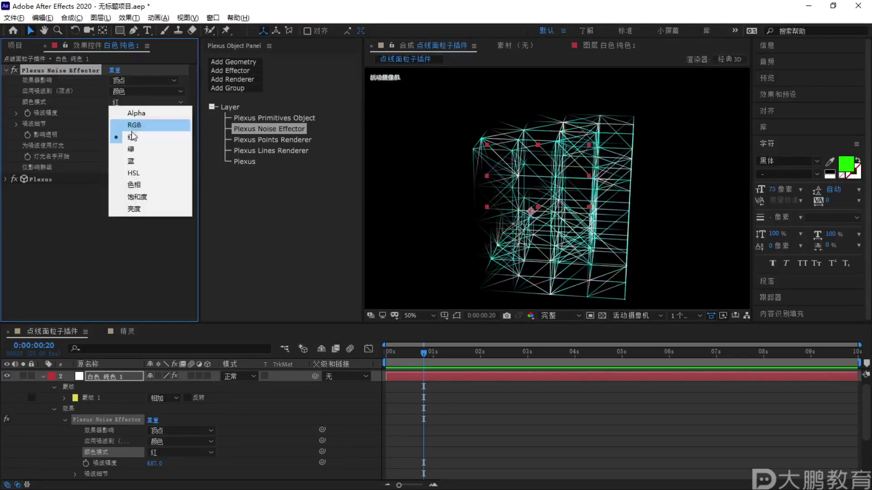
click(136, 157)
Apply the noise to points with a noise amplitude of 0
click(145, 91)
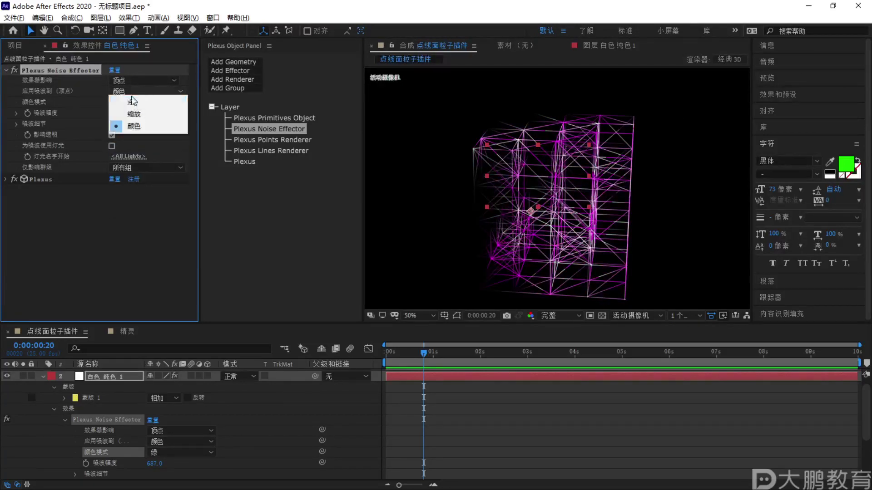
click(136, 102)
click(117, 102)
text(0)
key(Return)
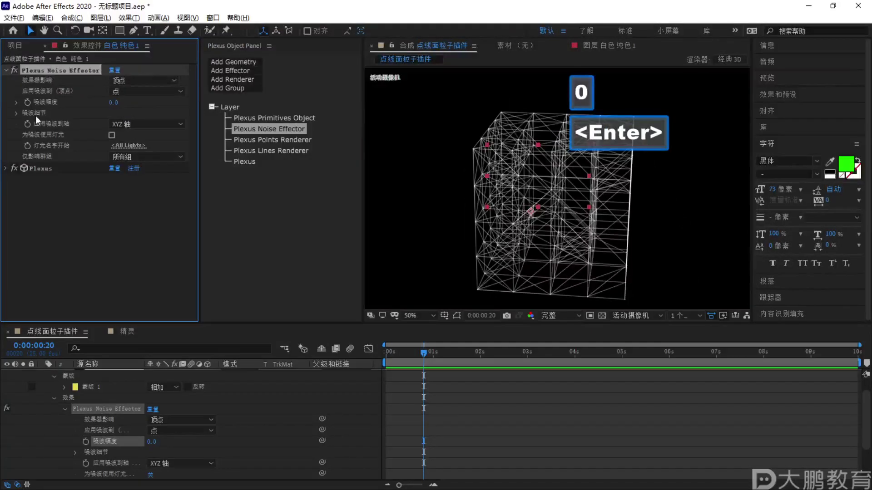
Expand the noise detail settings, raise the amplitude to 414, and zoom the view to 100%
click(16, 112)
drag(111, 98, 299, 99)
key(slash)
scroll(510, 132, down, 2)
Stretch the noise X scale to about 1.260, then collapse the noise effector
drag(117, 120, 180, 129)
key(F1)
mouse_move(407, 122)
mouse_down()
mouse_move(720, 284)
mouse_move(506, 114)
mouse_up()
key(Escape)
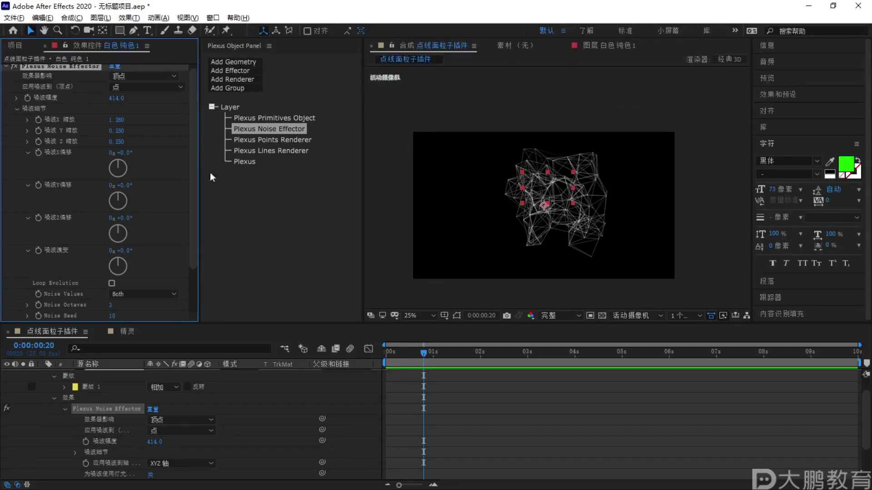
key(F1)
mouse_move(90, 112)
mouse_down()
mouse_move(27, 123)
mouse_move(125, 128)
mouse_up()
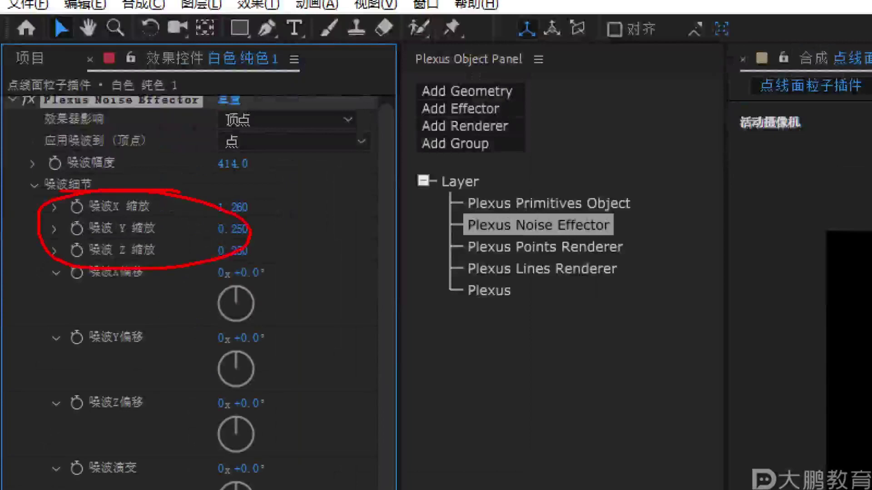
key(Escape)
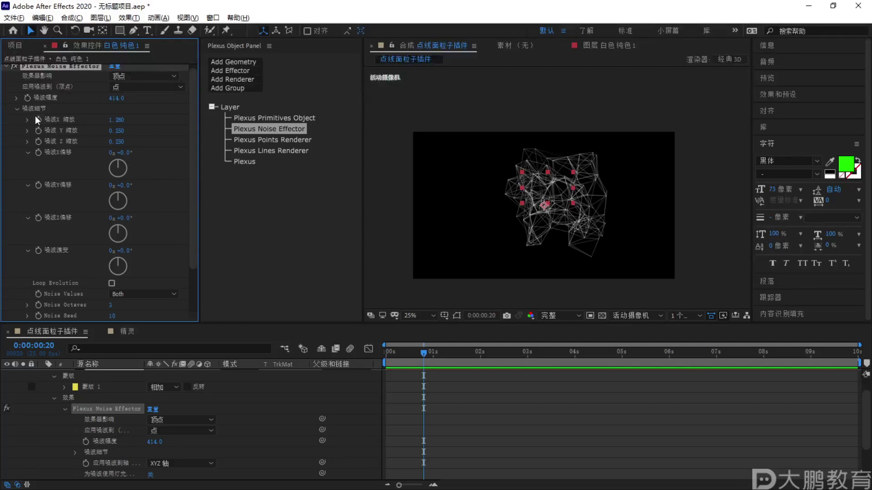
scroll(36, 117, up, 1)
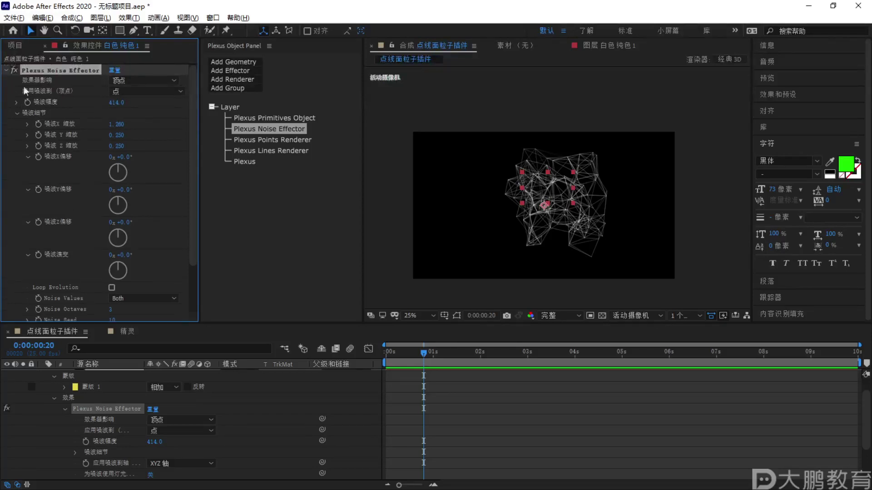
click(5, 71)
scroll(86, 412, up, 2)
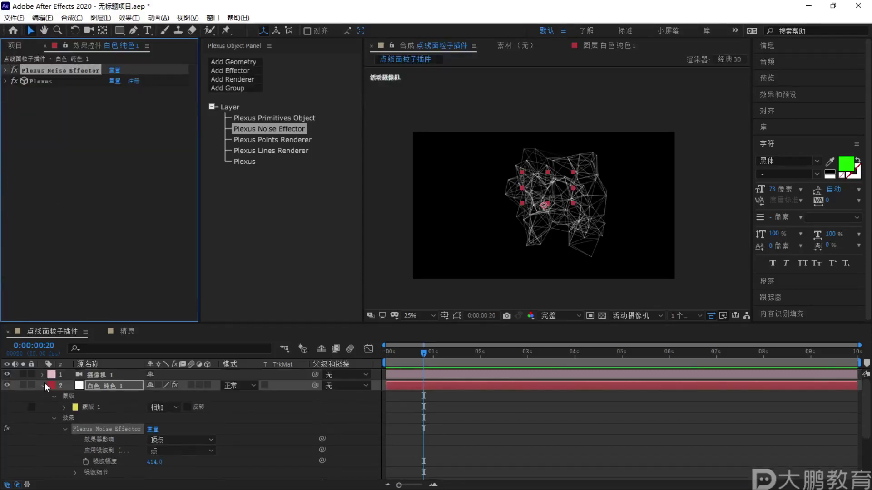
Create a new blue solid layer with Ctrl+Y
click(43, 385)
click(116, 417)
key(ctrl+y)
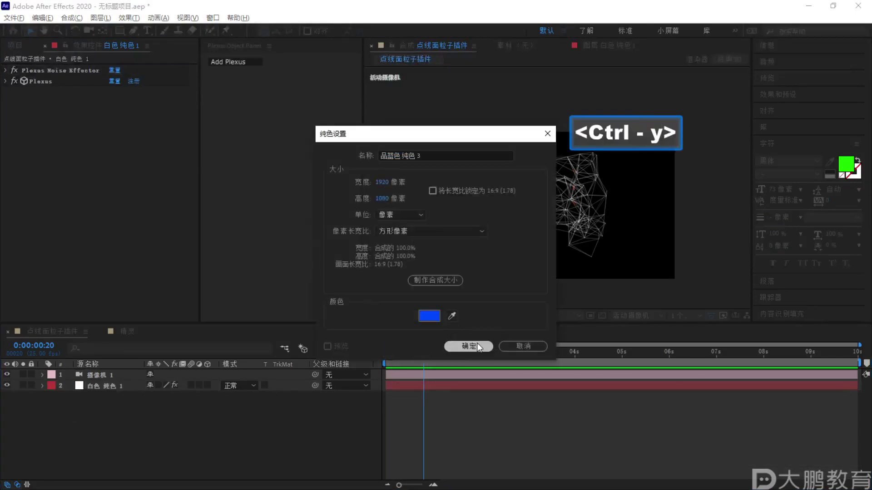
click(469, 346)
Apply RG Trapcode Form to the blue solid, undoing an accidental Horizon effect
click(159, 17)
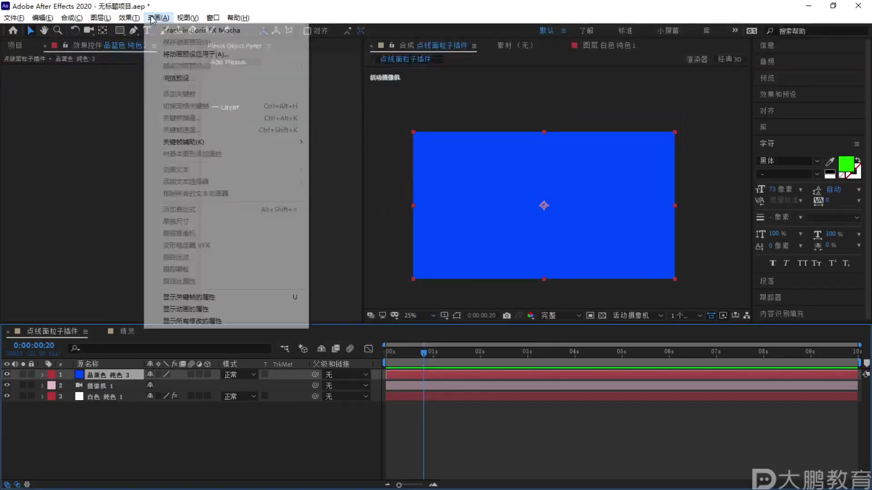
mouse_move(133, 19)
mouse_move(186, 132)
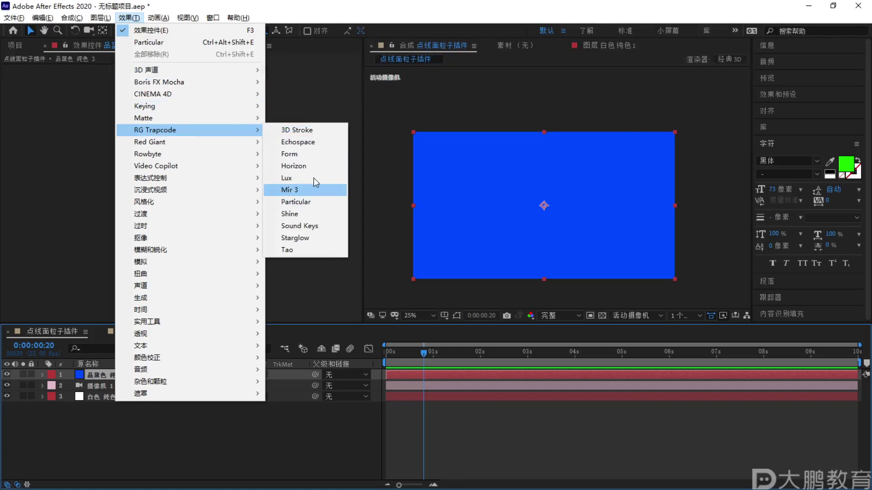
click(314, 165)
key(ctrl+z)
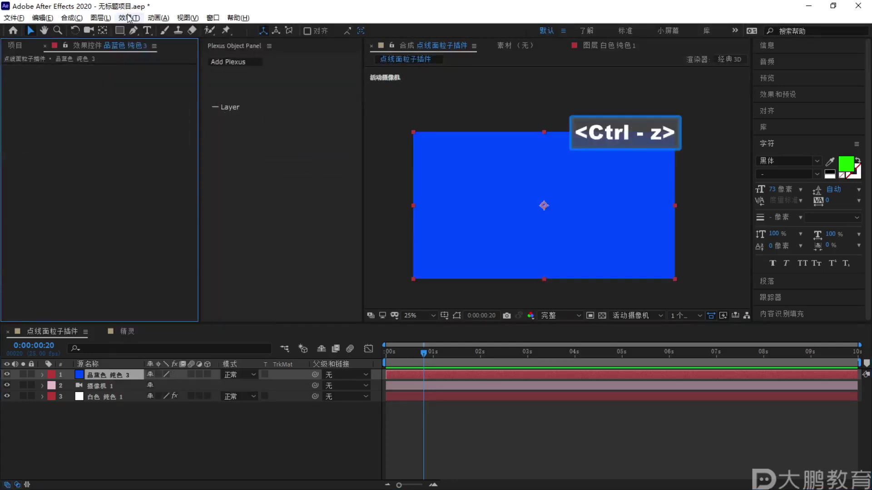
click(129, 17)
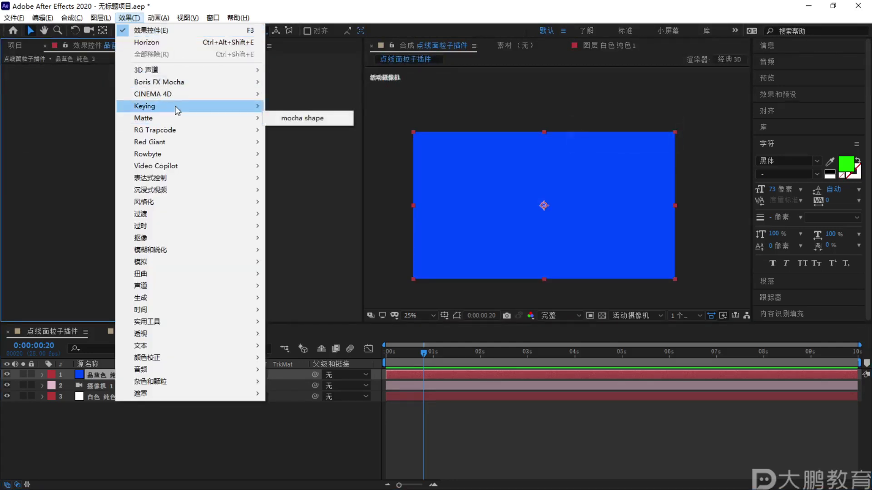
mouse_move(191, 130)
click(310, 153)
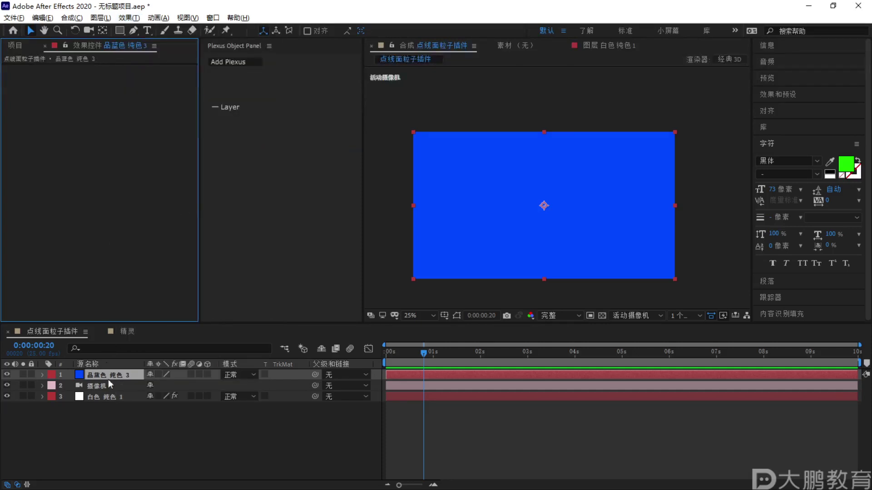
Review the Plexus Noise Effector settings, then reselect the blue Form solid
click(112, 398)
click(282, 130)
key(F2)
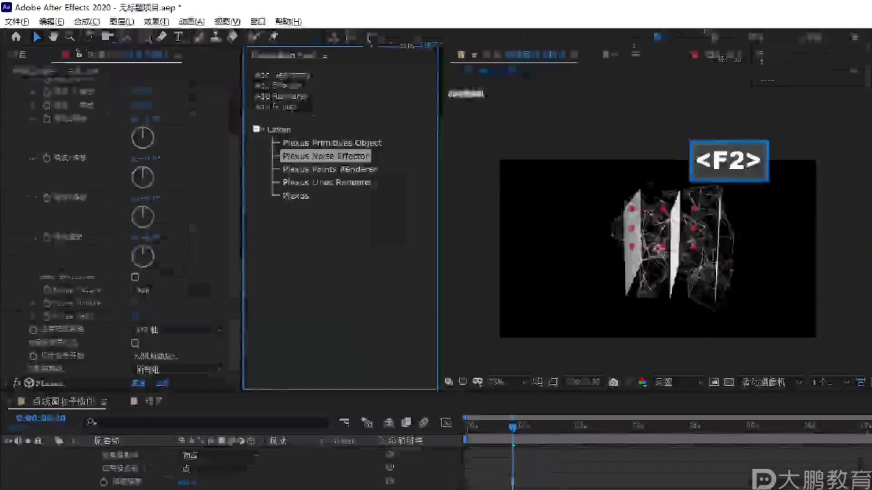
key(Escape)
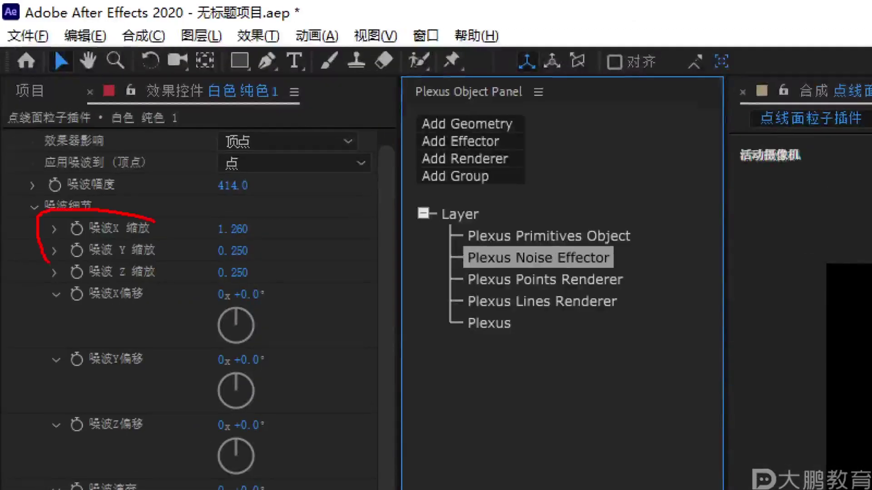
mouse_move(49, 262)
mouse_down()
mouse_move(182, 284)
mouse_move(177, 210)
mouse_move(125, 210)
mouse_up()
key(Escape)
scroll(128, 404, up, 3)
click(108, 377)
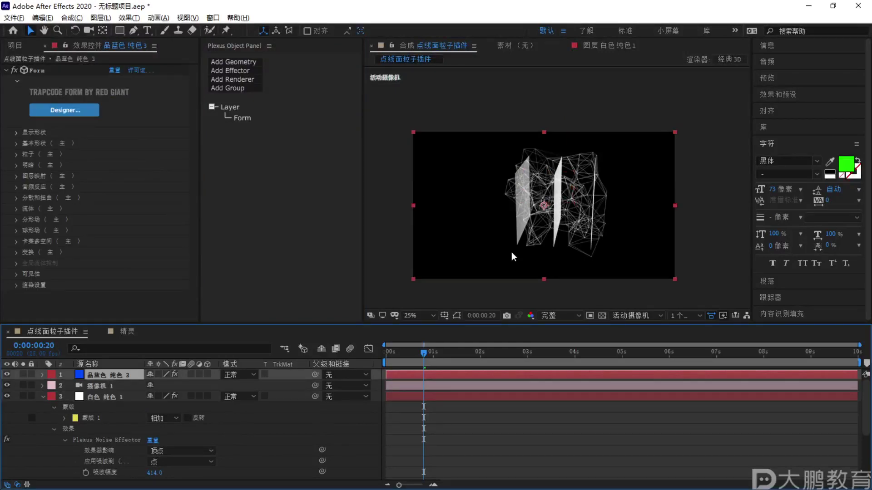
Move the Form layer left, tilt its base shape 84° on X, and set Particles in Z to 1
drag(516, 207, 469, 217)
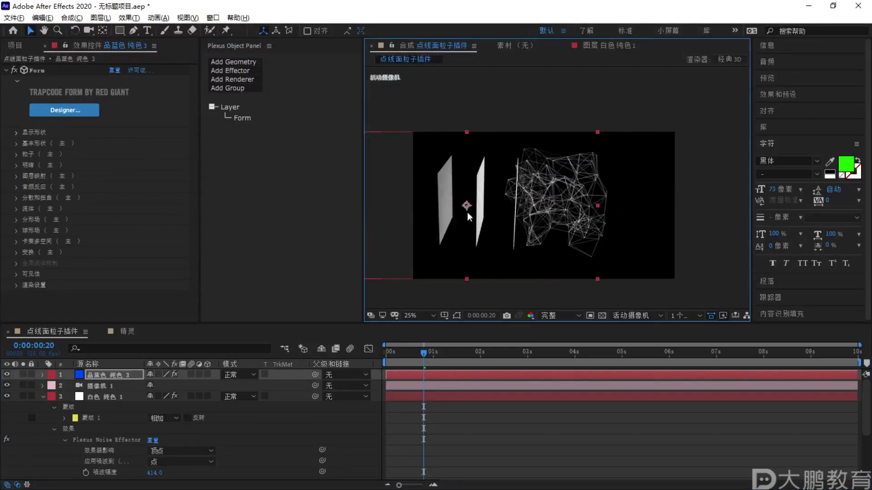
click(17, 145)
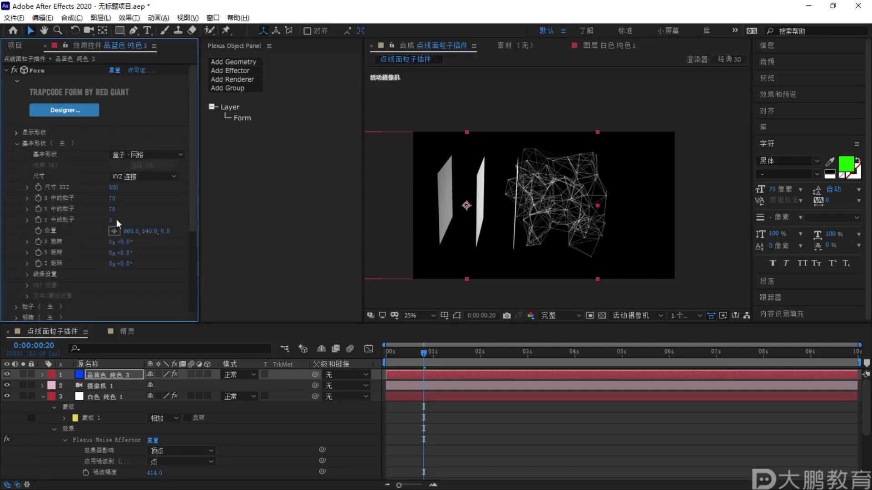
drag(126, 245, 176, 250)
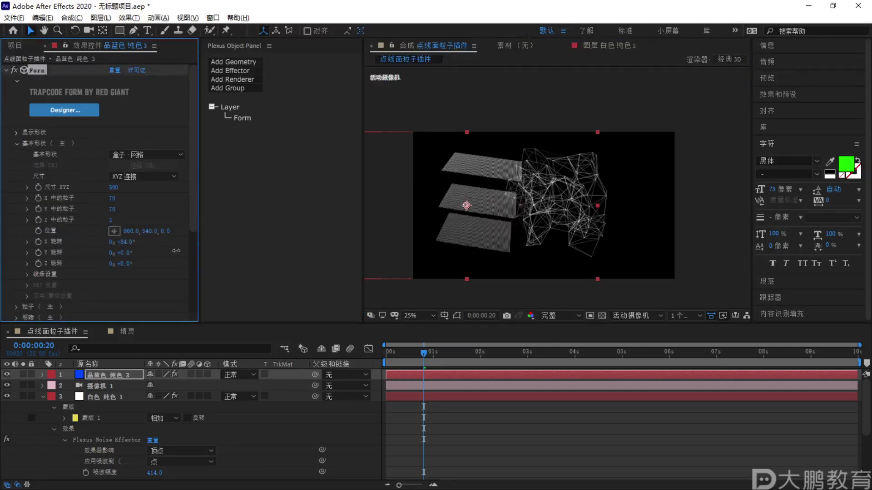
text(1)
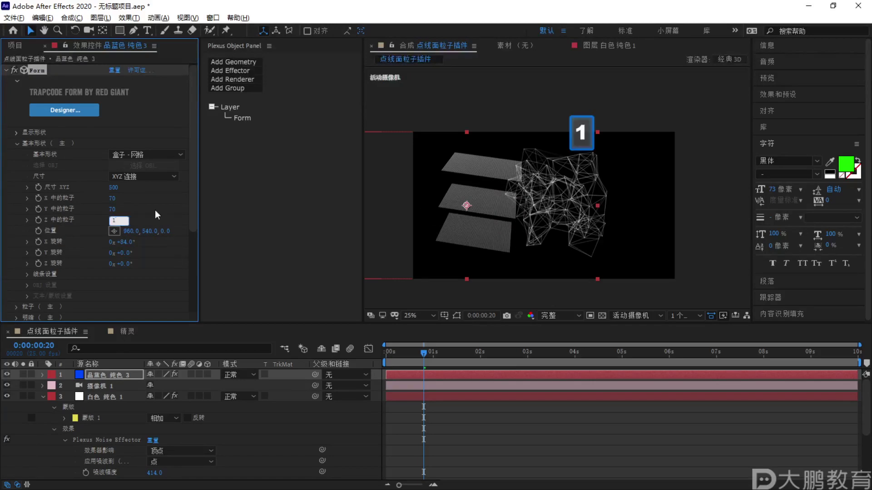
key(Return)
scroll(555, 229, up, 2)
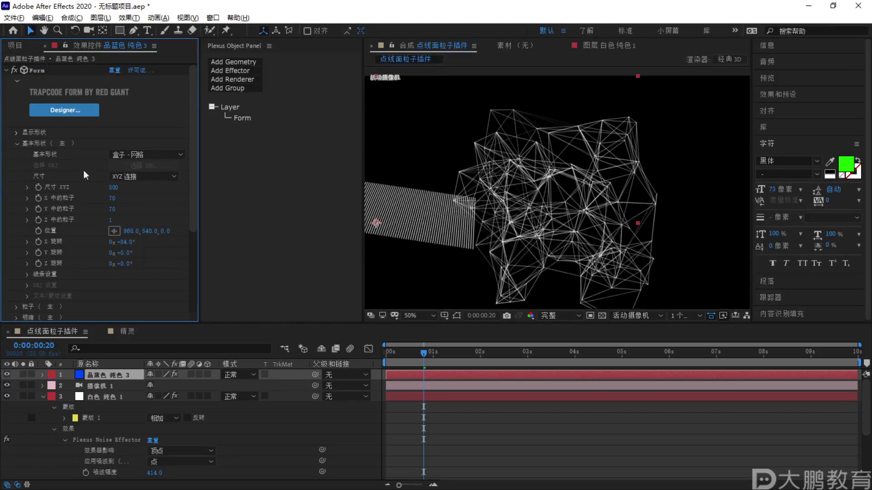
click(17, 144)
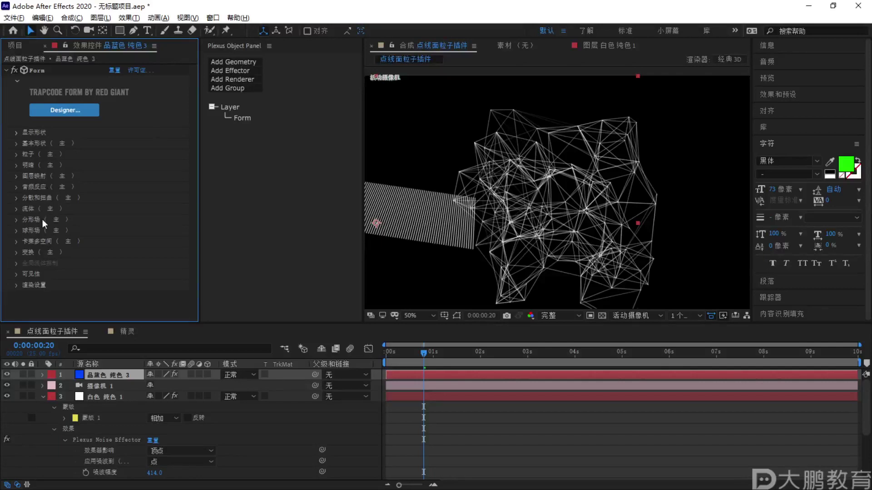
Expand Form's Fractal Field and raise Affect Size to 5
click(17, 220)
scroll(19, 223, down, 5)
scroll(107, 194, up, 2)
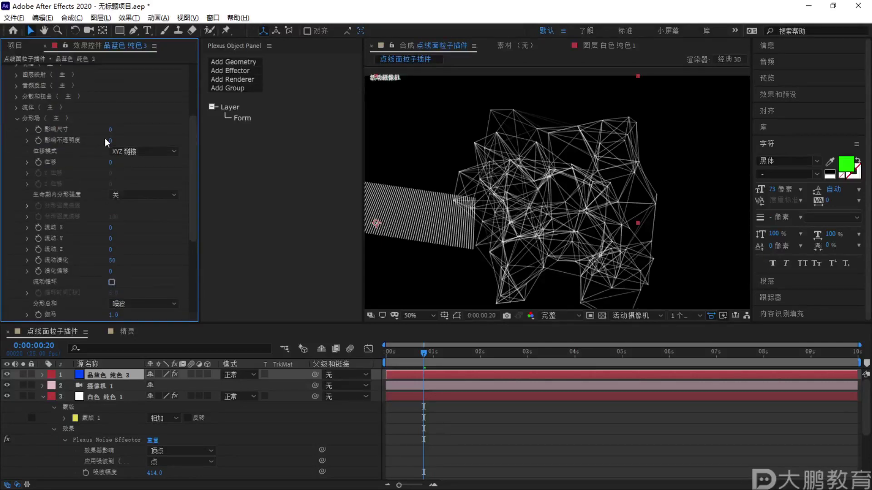
drag(110, 129, 133, 136)
scroll(426, 200, up, 1)
drag(409, 202, 528, 224)
scroll(573, 216, down, 1)
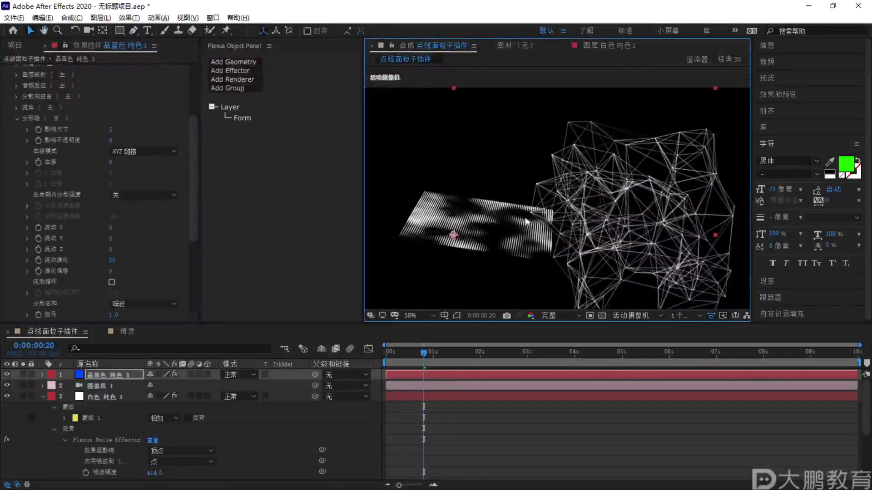
Set the Plexus Noise Effector's Apply Noise To option to Scale
click(100, 397)
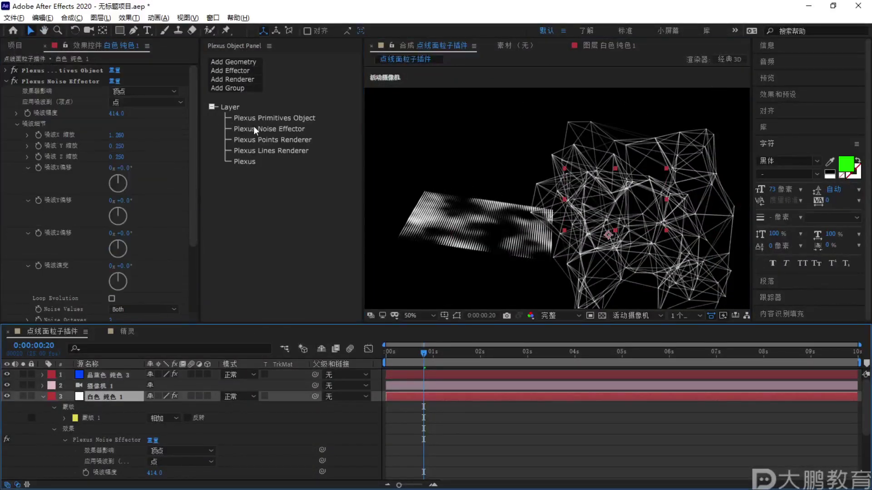
click(253, 128)
click(130, 91)
click(135, 115)
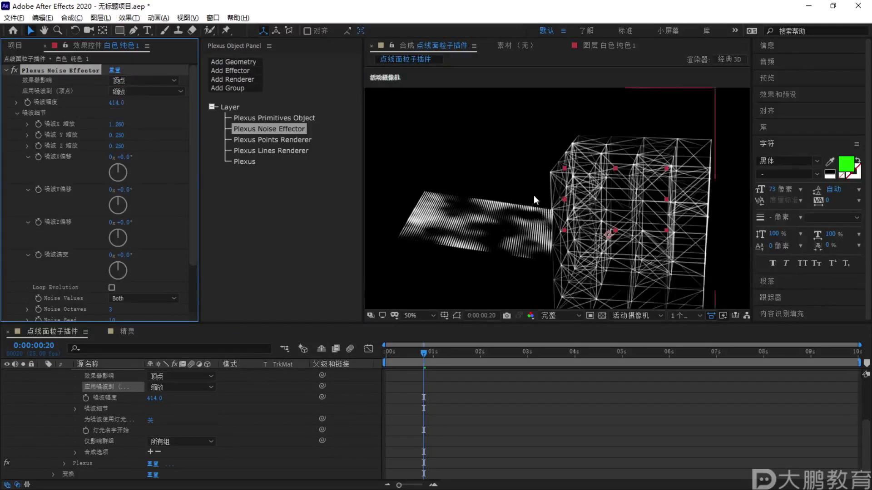
Circle the scaled wireframe mesh with an on-screen annotation
key(F1)
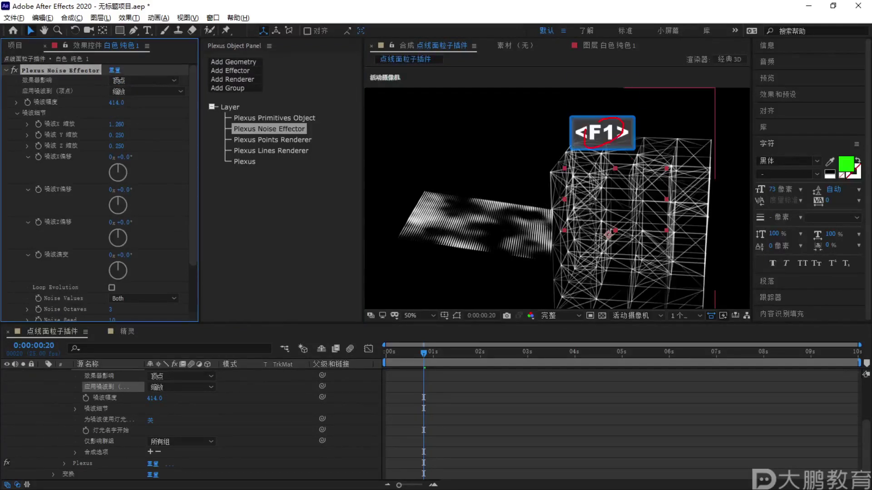
key(Escape)
key(F1)
drag(608, 124, 747, 183)
key(Escape)
key(F1)
mouse_move(485, 196)
mouse_down()
mouse_move(438, 195)
mouse_move(472, 193)
mouse_up()
key(Escape)
scroll(125, 409, up, 1)
scroll(124, 414, up, 2)
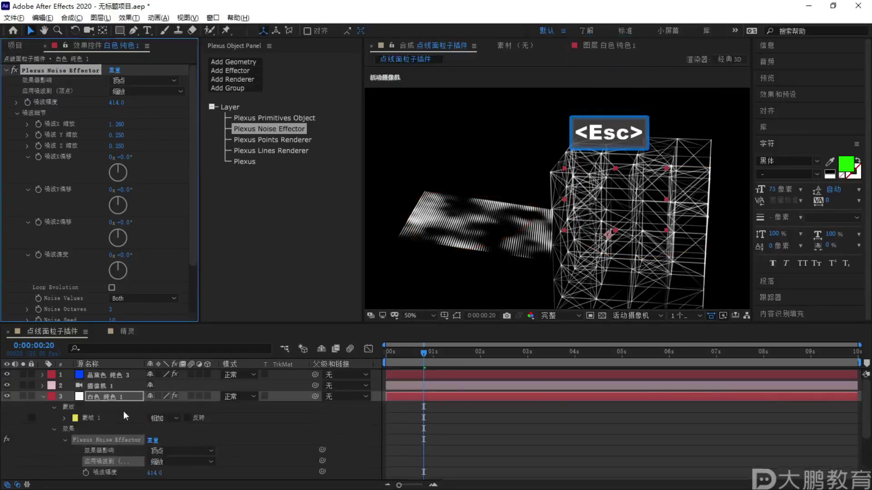
Raise Form's fractal Displacement to 106 and lower F Scale for noisier particles
click(112, 376)
scroll(84, 234, down, 5)
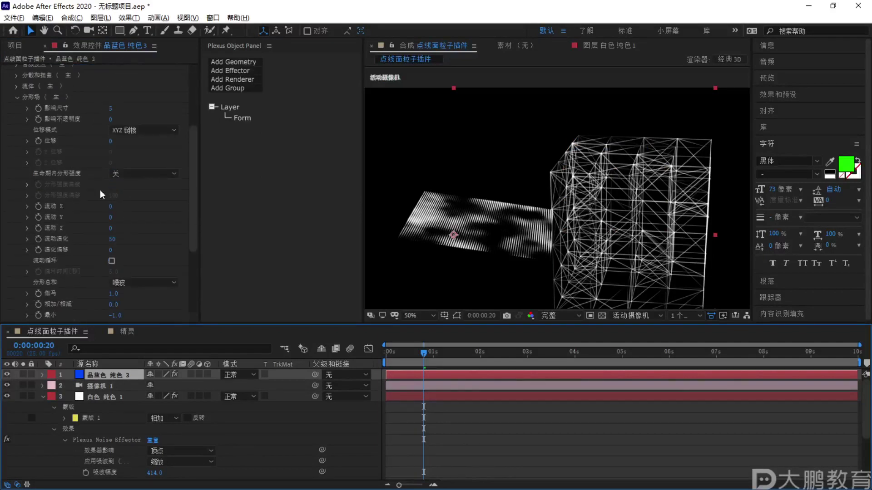
drag(110, 141, 163, 141)
scroll(451, 235, up, 1)
key(space)
drag(451, 234, 512, 198)
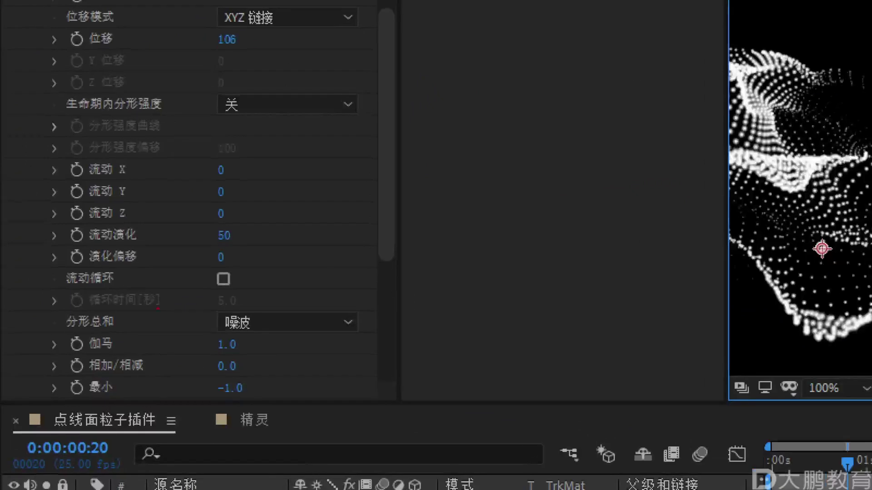
key(Escape)
scroll(160, 350, down, 2)
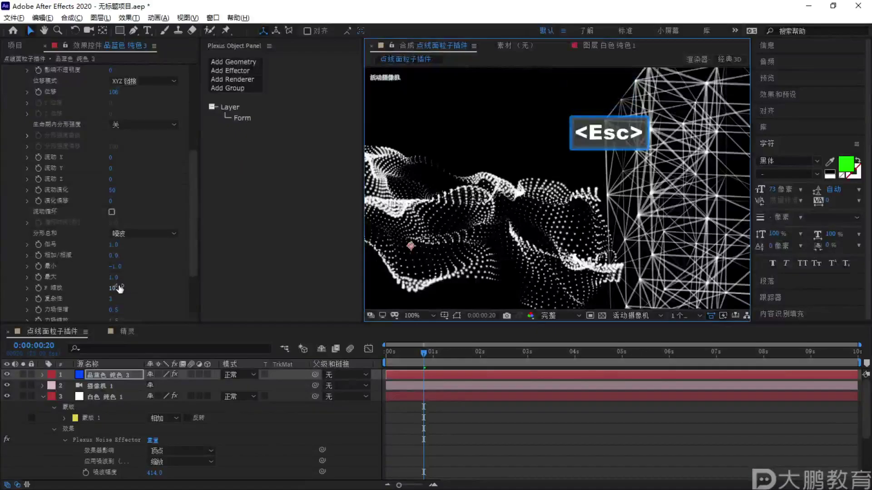
mouse_move(120, 287)
mouse_down()
mouse_move(102, 288)
mouse_move(116, 292)
mouse_up()
Delete the Form layer and set the Plexus noise back to affecting Points
scroll(114, 245, up, 7)
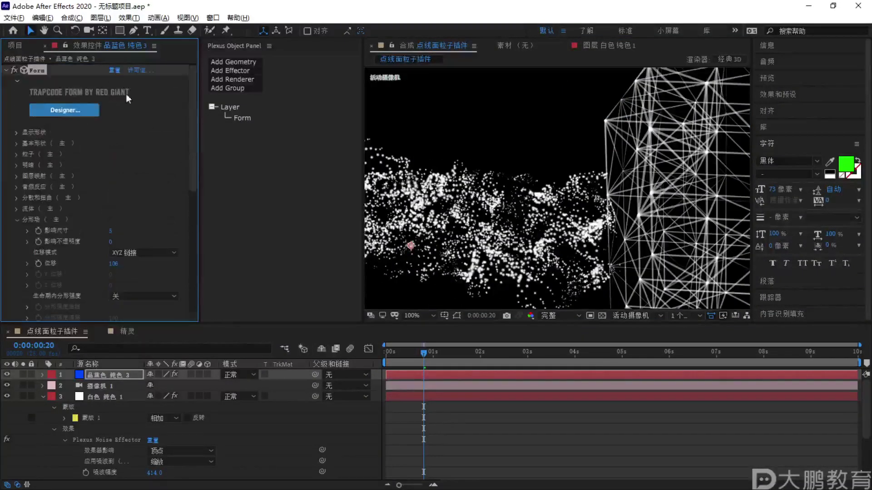
key(Delete)
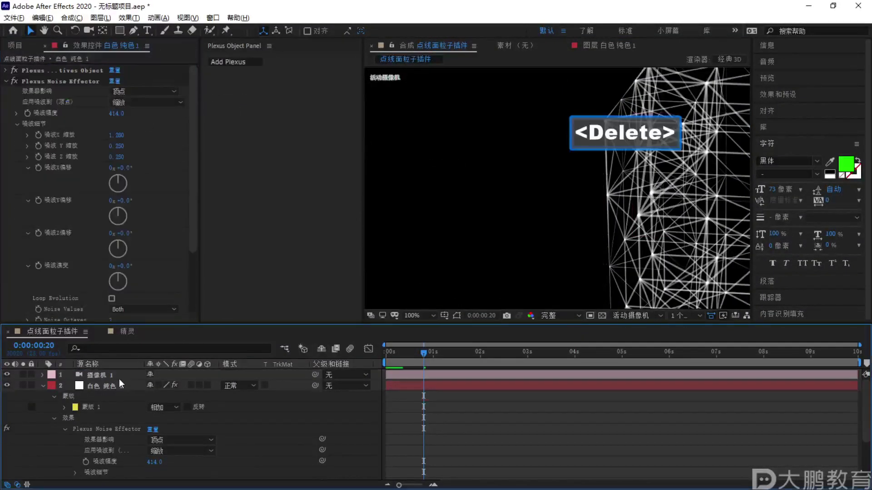
click(104, 386)
click(131, 103)
click(131, 114)
Set the noise X scale to 1.420 and stretch the Y scale to 2.450
drag(591, 143, 346, 143)
scroll(448, 166, down, 1)
drag(114, 114, 126, 114)
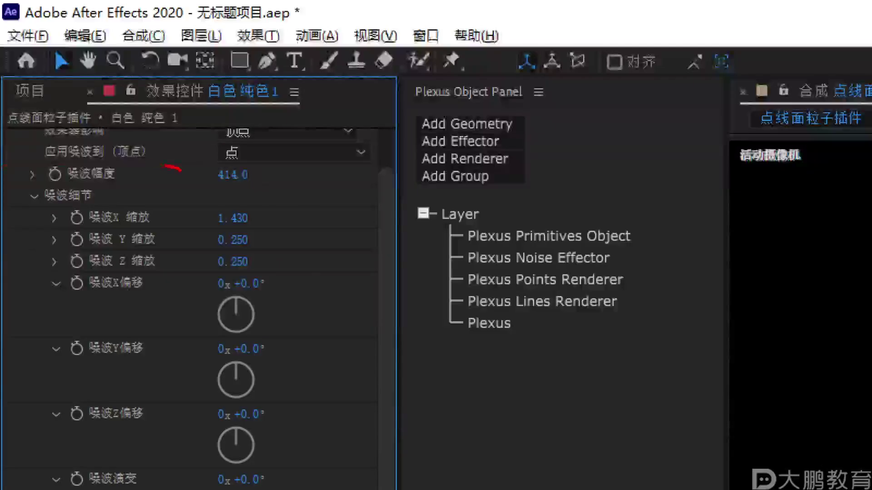
key(Escape)
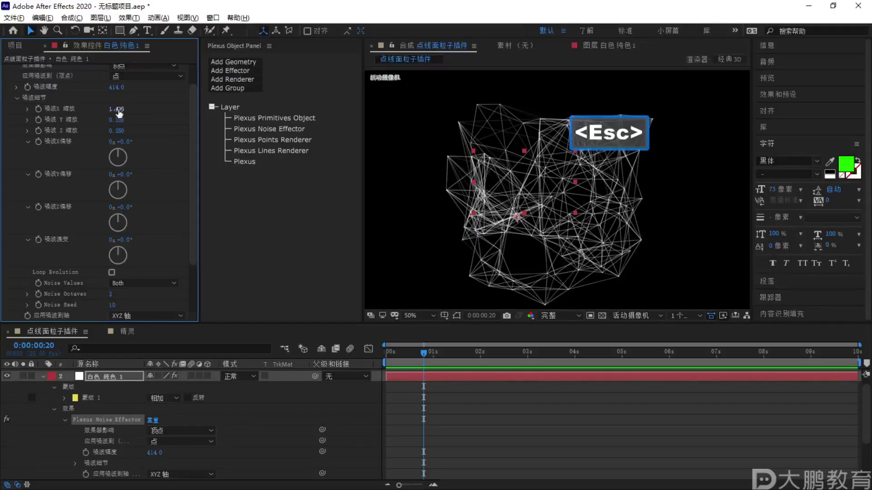
mouse_move(119, 113)
mouse_down()
mouse_move(155, 113)
mouse_move(120, 114)
mouse_move(94, 126)
mouse_move(135, 134)
mouse_move(123, 155)
mouse_move(125, 131)
mouse_up()
Turn the noise X, Y and Z offset dials
key(ctrl+1)
click(151, 143)
key(Escape)
drag(241, 217, 263, 248)
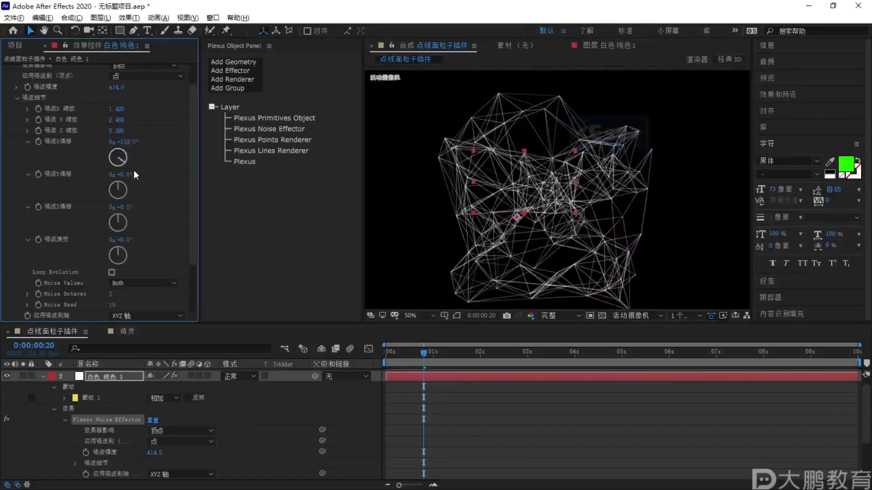
mouse_move(119, 186)
mouse_down()
mouse_move(129, 193)
mouse_move(128, 183)
mouse_up()
drag(121, 217, 127, 260)
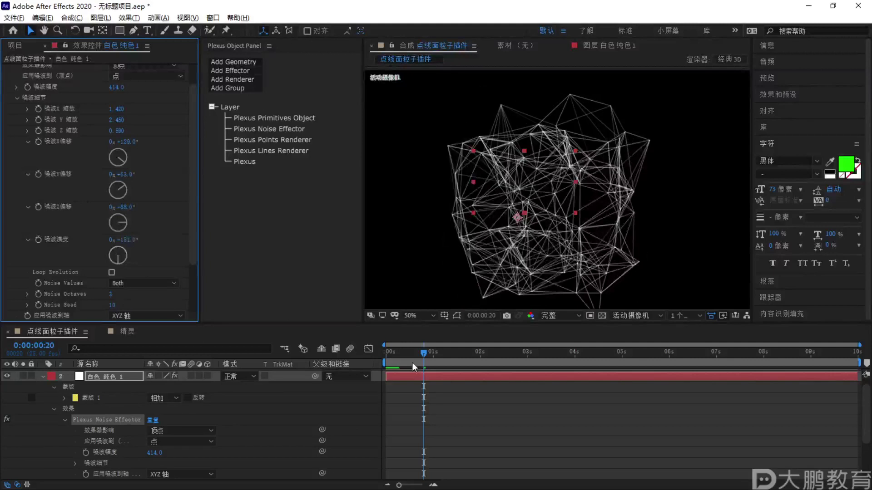
Preview the animation and turn the noise evolution to 80°
key(space)
key(space)
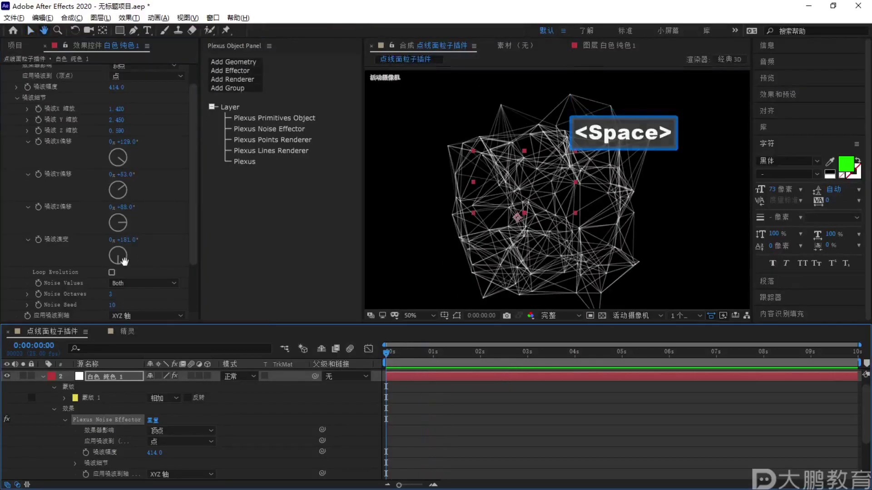
scroll(125, 260, down, 1)
scroll(122, 239, down, 1)
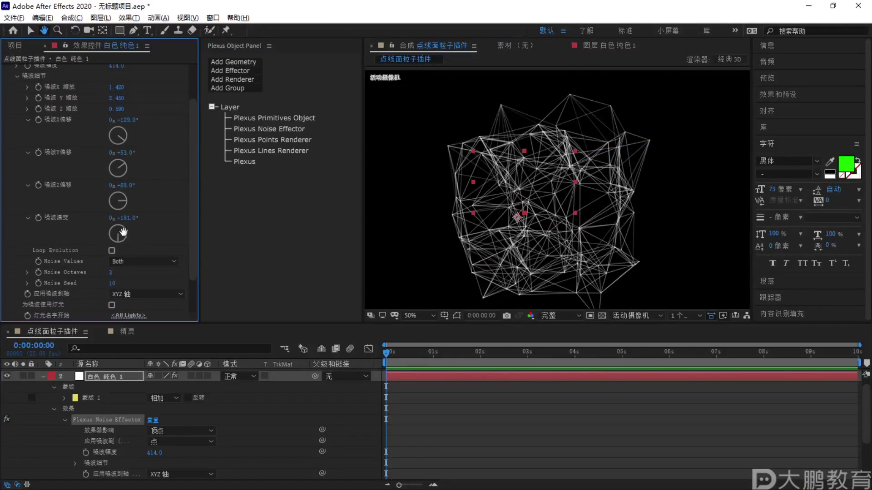
click(30, 30)
drag(115, 252, 161, 226)
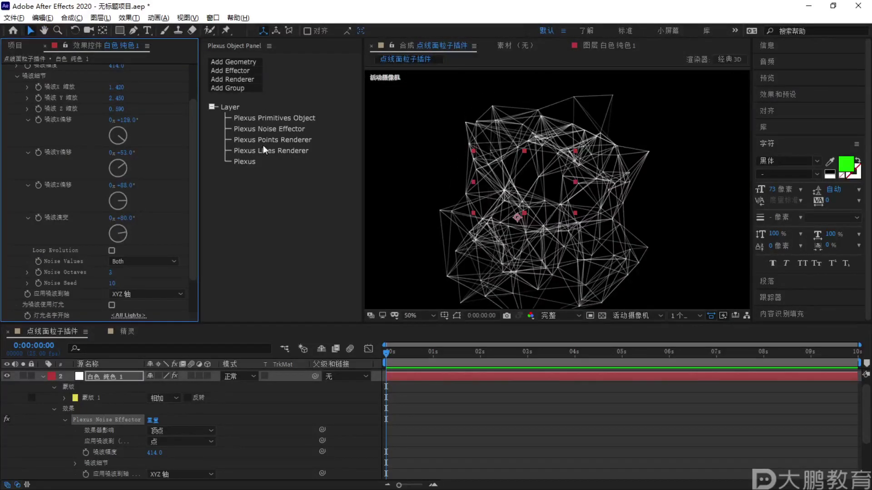
scroll(64, 263, down, 2)
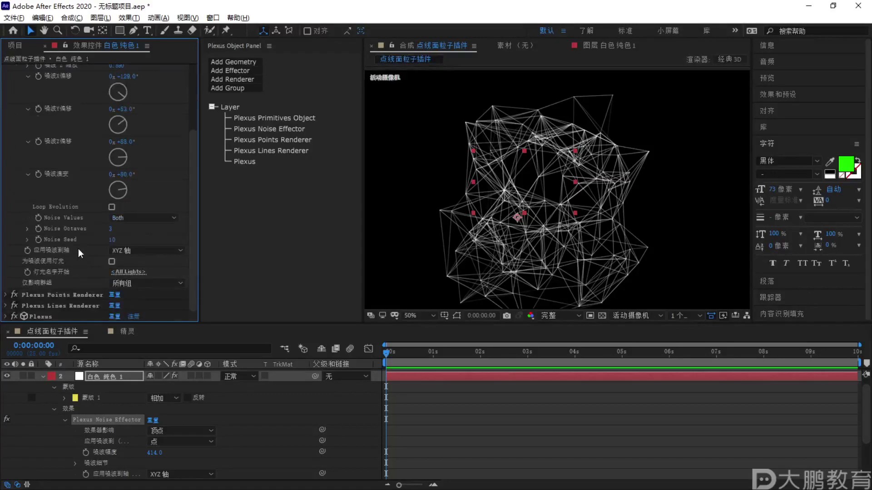
click(286, 129)
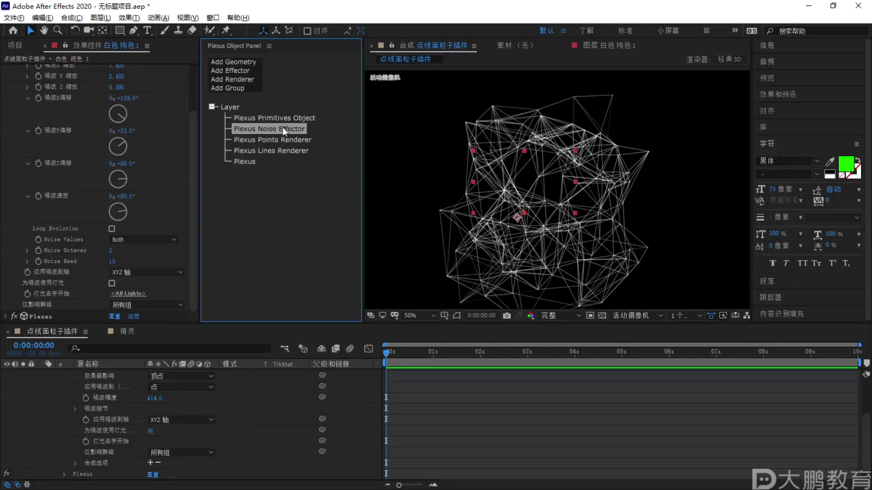
scroll(125, 174, up, 3)
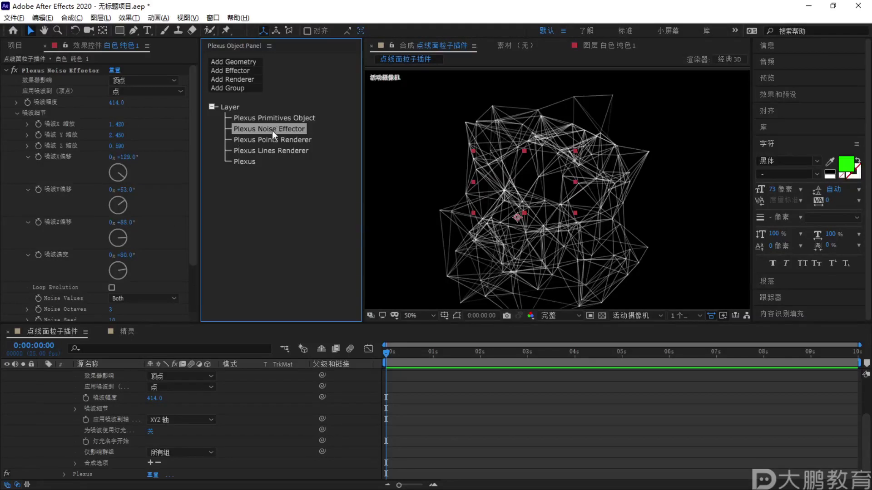
Replace the Plexus Noise Effector with a Plexus Transform effector
key(Delete)
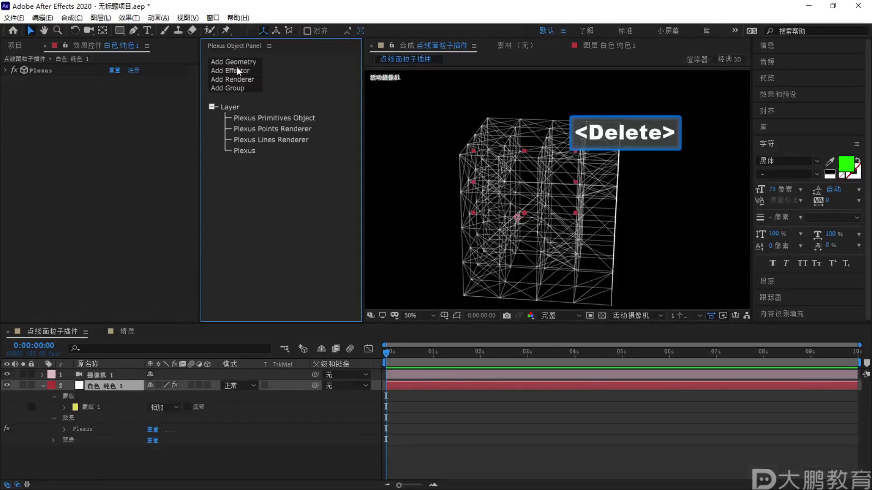
click(237, 70)
key(F2)
drag(263, 111, 217, 119)
drag(366, 240, 466, 230)
key(Escape)
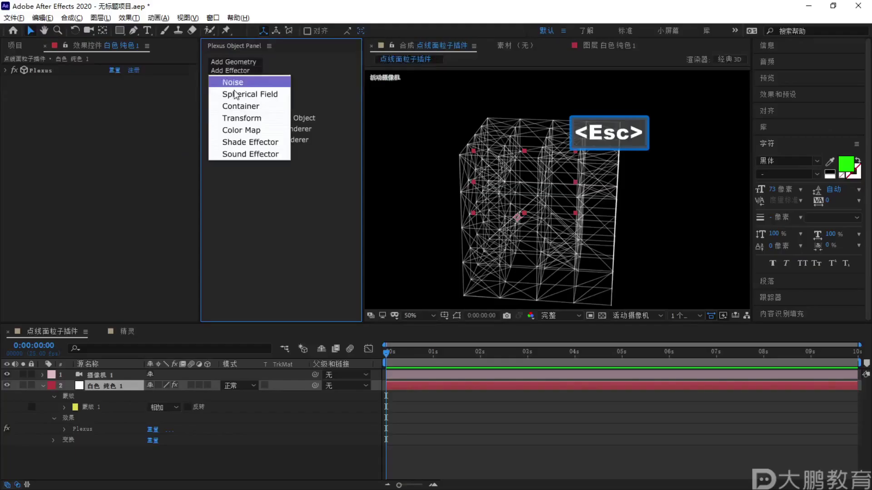
click(247, 121)
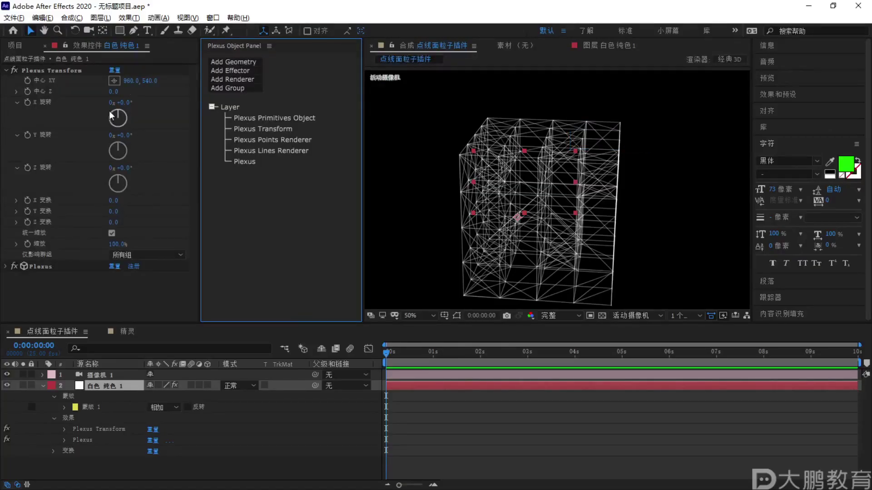
Set the Transform centre X to 941 and tilt the cube to X rotation +105°
mouse_move(132, 81)
mouse_down()
mouse_move(135, 91)
mouse_move(19, 127)
mouse_move(119, 110)
mouse_move(139, 122)
mouse_move(116, 107)
mouse_move(139, 125)
mouse_up()
key(ctrl+1)
key(Escape)
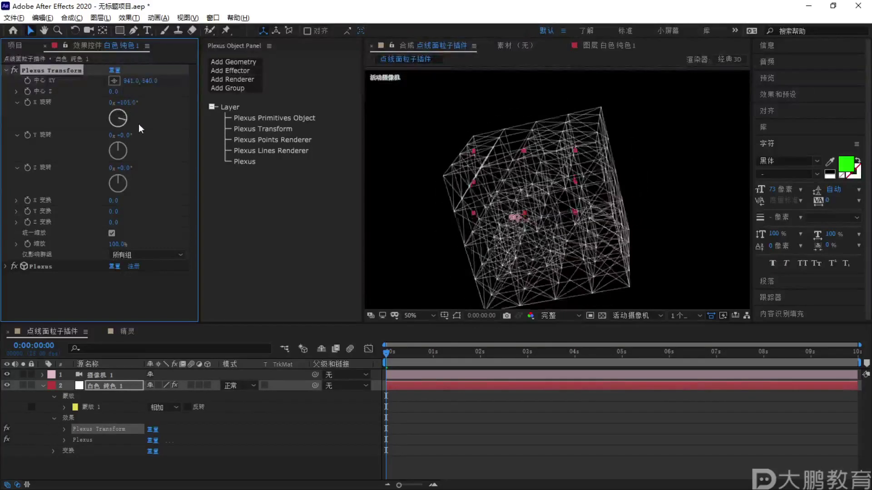
scroll(530, 182, down, 2)
drag(528, 190, 531, 175)
scroll(533, 178, up, 2)
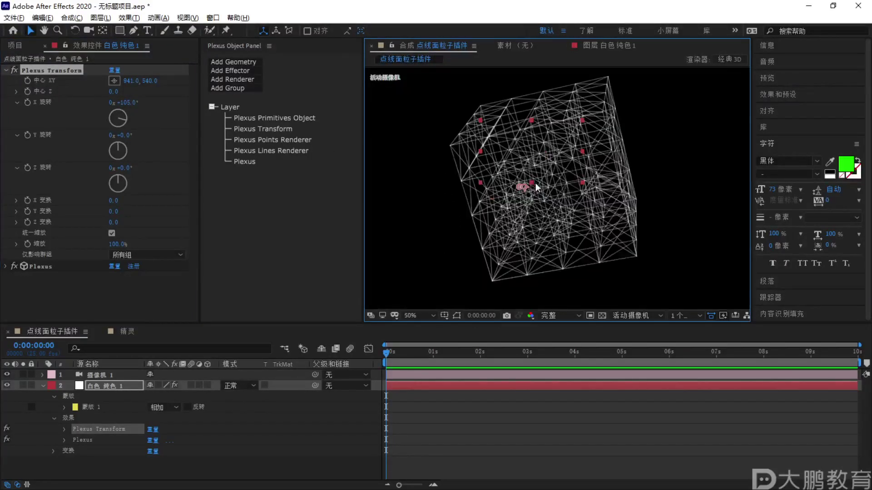
Open the Plexus Points Renderer settings, try an X offset of 534, then undo it
click(270, 140)
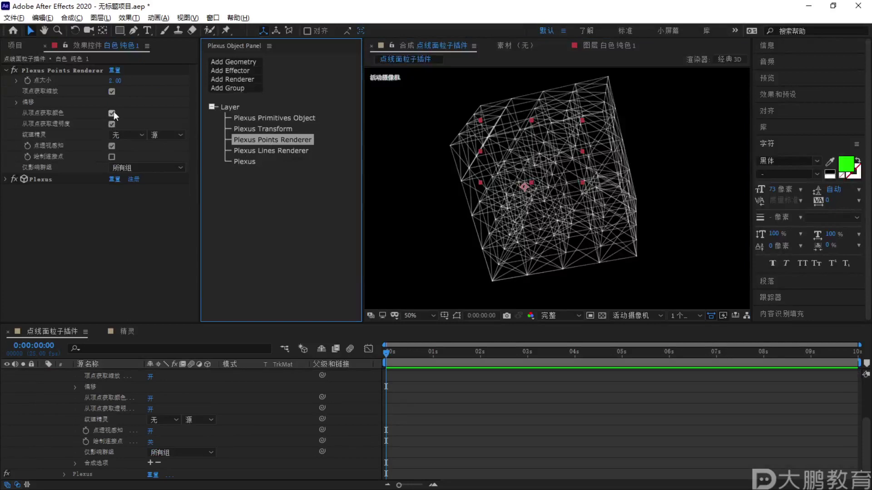
click(16, 101)
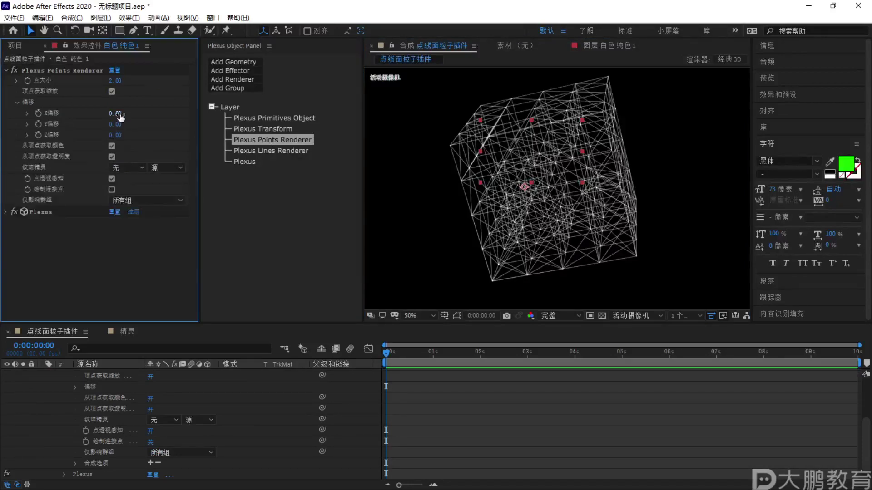
drag(120, 117, 303, 117)
key(ctrl)
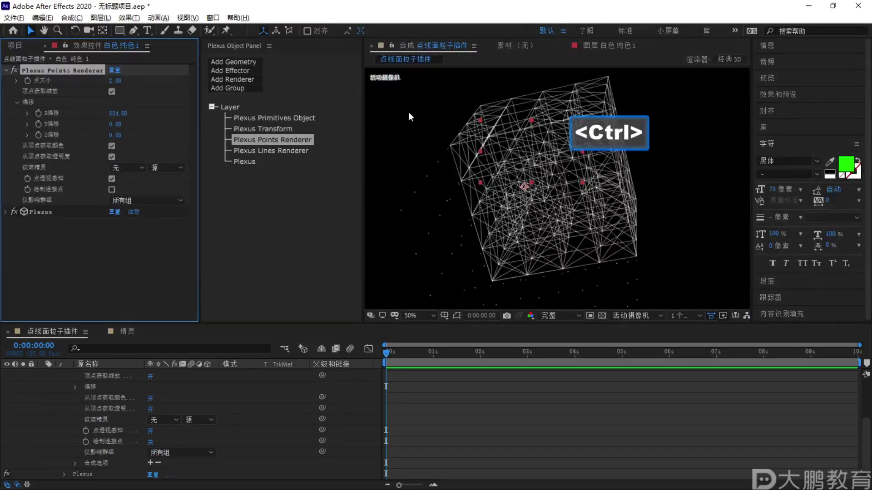
key(ctrl+z)
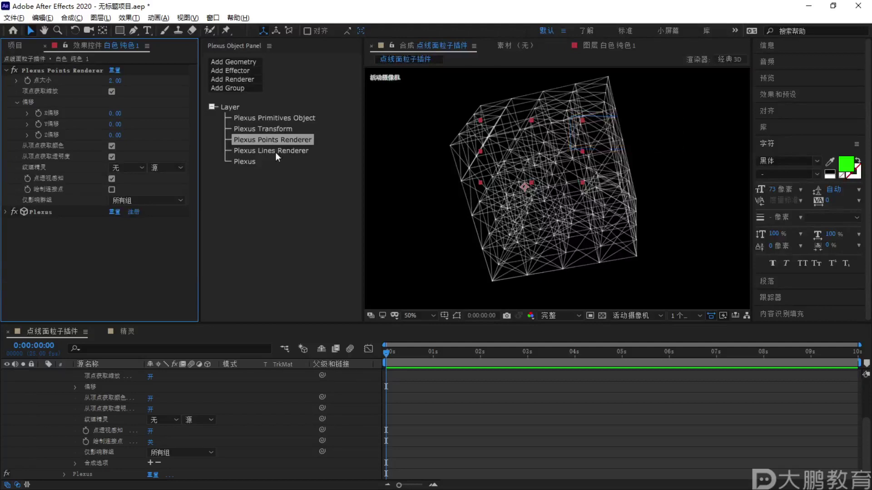
scroll(79, 391, up, 3)
Try rotating the Plexus white solid layer, then undo the rotation
click(89, 376)
key(r)
key(r)
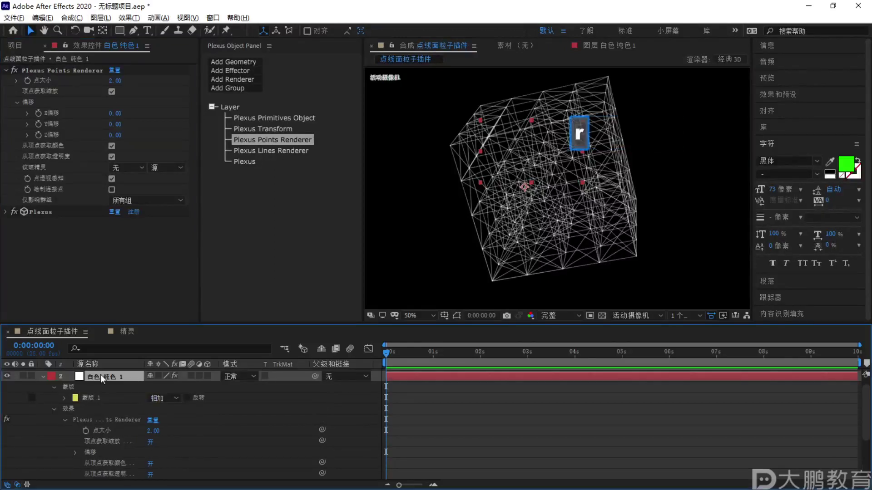
drag(163, 400, 167, 391)
key(ctrl+z)
Annotate the timeline layers and the wireframe cube on screen
key(F1)
mouse_move(214, 275)
mouse_down()
mouse_move(0, 323)
mouse_move(89, 290)
mouse_up()
drag(164, 279, 207, 285)
key(Escape)
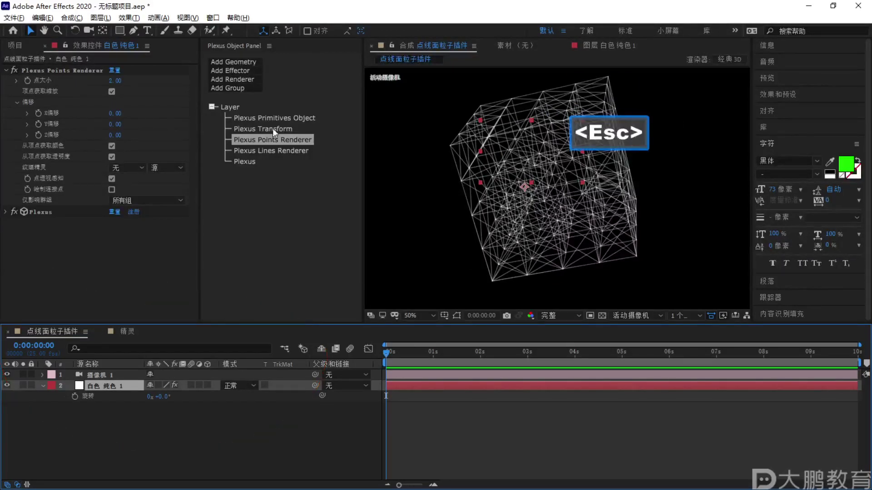
key(F1)
mouse_move(463, 200)
mouse_down()
mouse_move(577, 82)
mouse_move(690, 181)
mouse_move(499, 273)
mouse_up()
key(Escape)
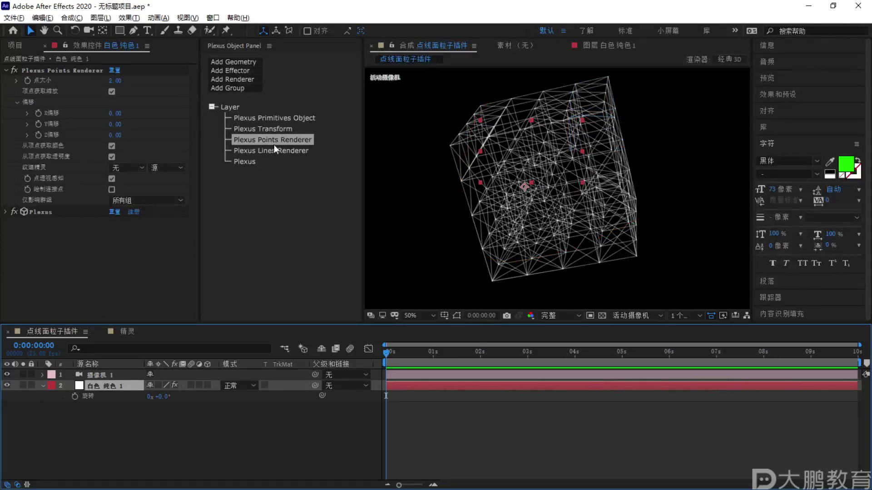
In Plexus Transform, rotate the cube to Y −64° and Z +91° and set offsets -372, -10, -22
click(275, 130)
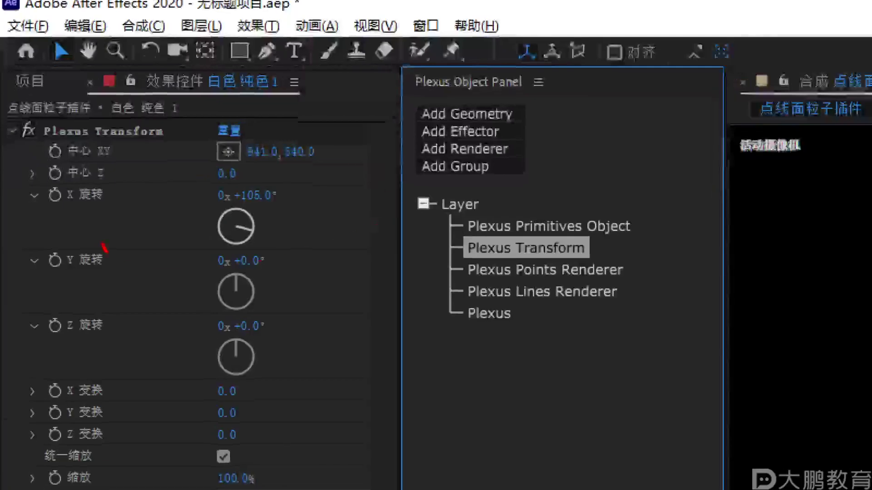
drag(105, 249, 399, 186)
key(Escape)
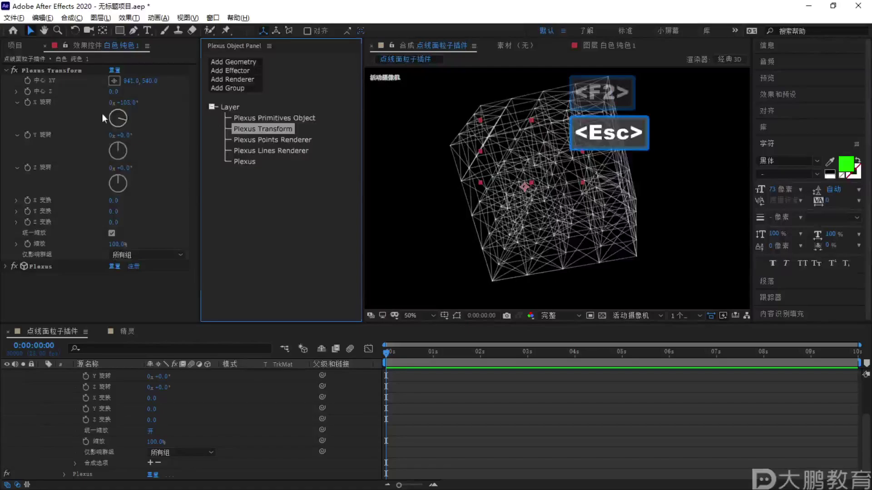
drag(232, 287, 246, 294)
mouse_move(123, 152)
mouse_down()
mouse_move(119, 145)
mouse_move(107, 158)
mouse_move(128, 156)
mouse_move(126, 147)
mouse_up()
drag(121, 178, 3, 211)
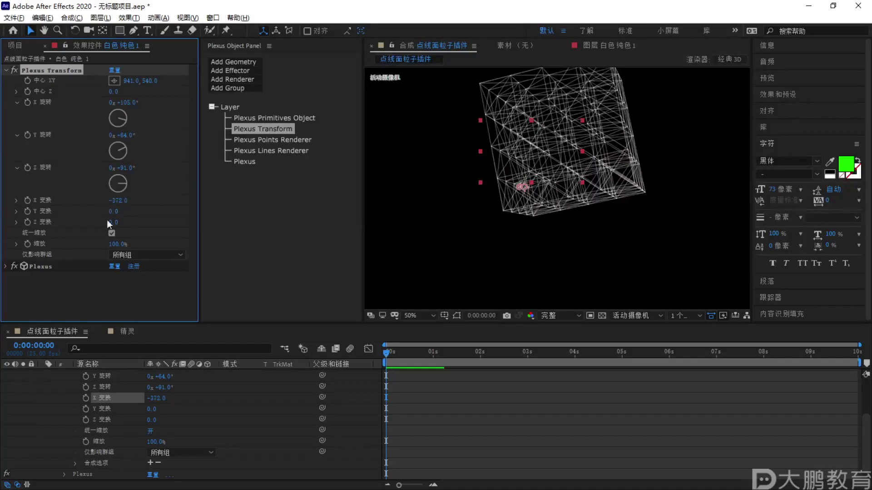
drag(114, 213, 84, 248)
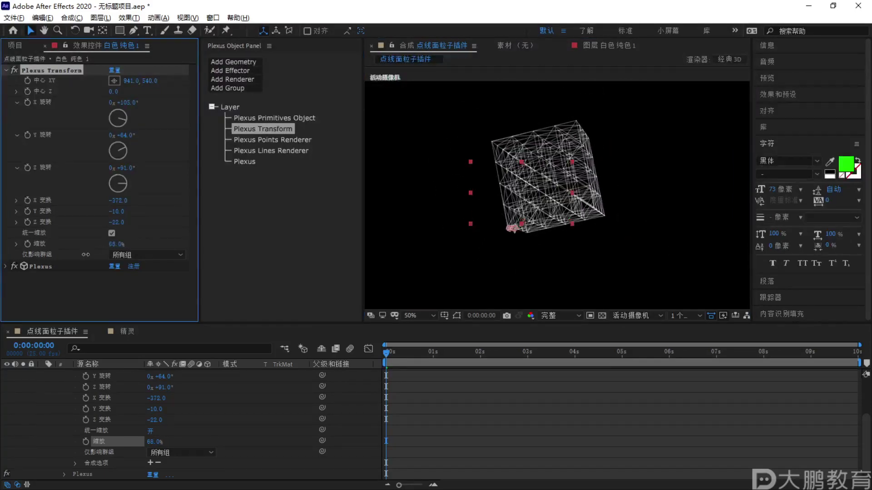
Set the cube's Plexus Transform scale to 113%
mouse_move(563, 108)
mouse_down()
mouse_move(594, 109)
mouse_move(544, 98)
mouse_up()
drag(474, 109, 554, 139)
key(Escape)
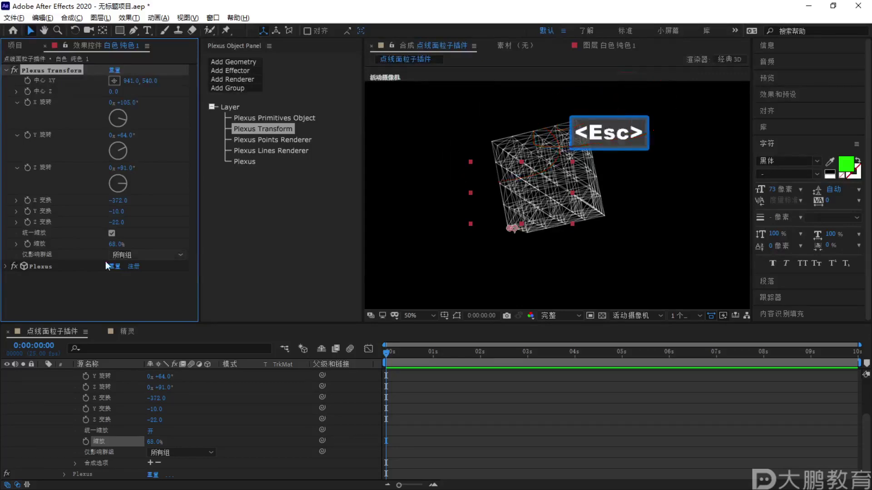
mouse_move(112, 244)
mouse_down()
mouse_move(278, 233)
mouse_move(173, 239)
mouse_move(233, 239)
mouse_move(214, 244)
mouse_move(128, 244)
mouse_move(345, 228)
mouse_up()
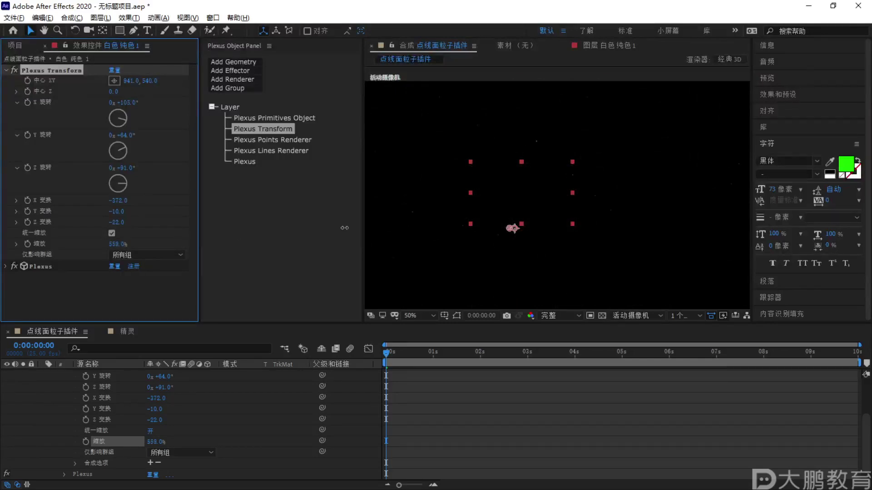
key(comma)
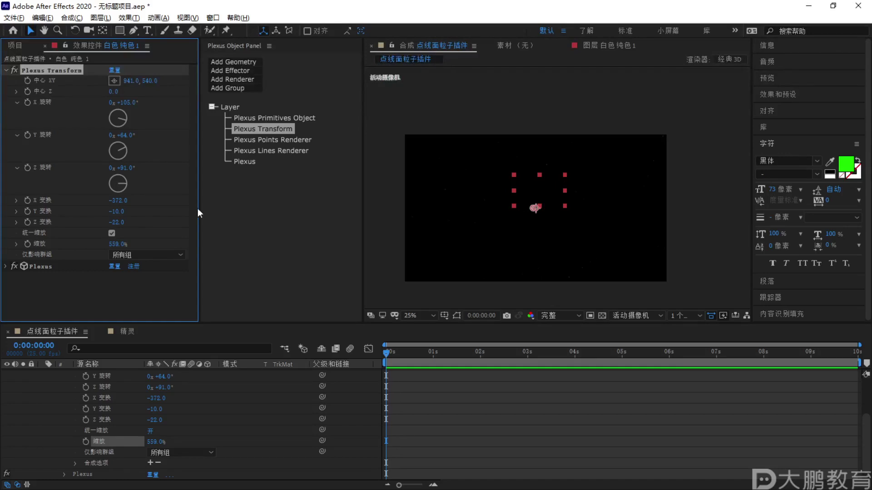
drag(114, 245, 54, 245)
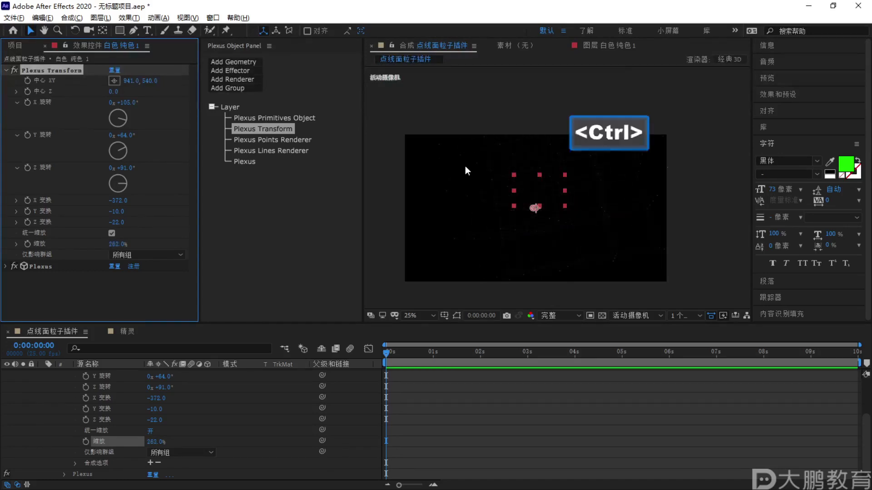
key(ctrl+z)
key(ctrl+z)
scroll(552, 183, up, 2)
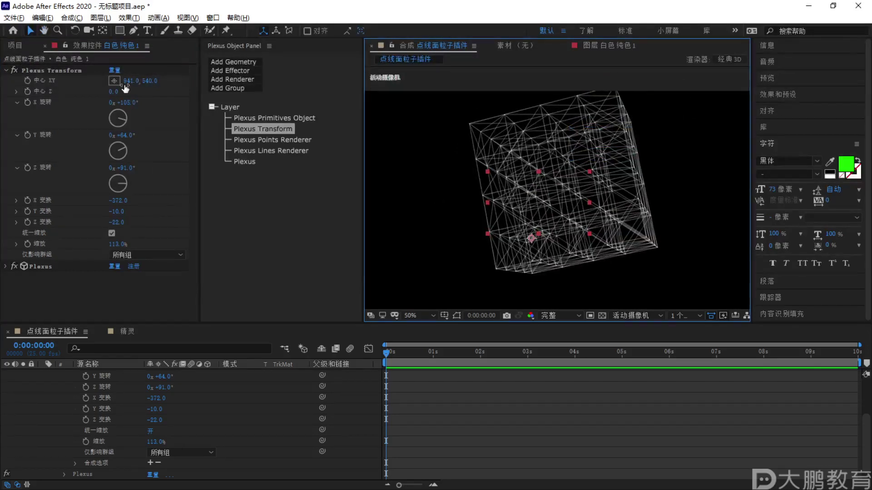
Move the cube's centre to 941, 605 and collapse the layer properties
drag(149, 81, 191, 82)
scroll(498, 168, down, 2)
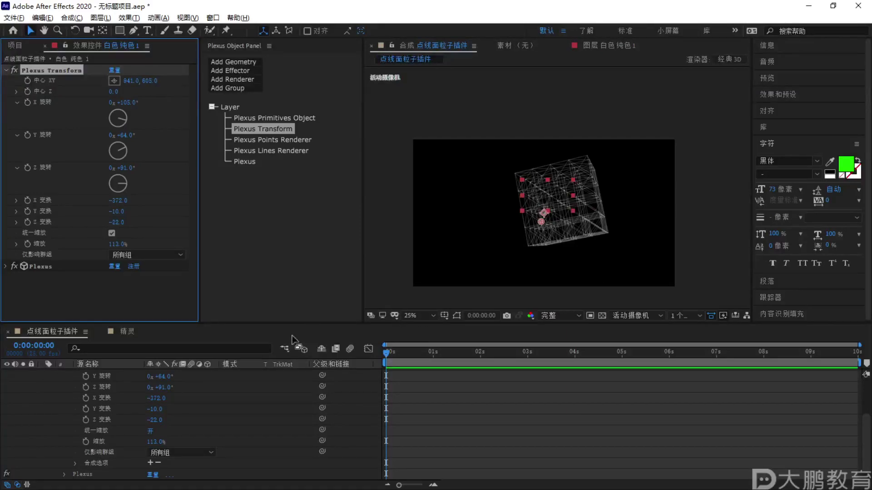
scroll(96, 372, up, 5)
click(42, 386)
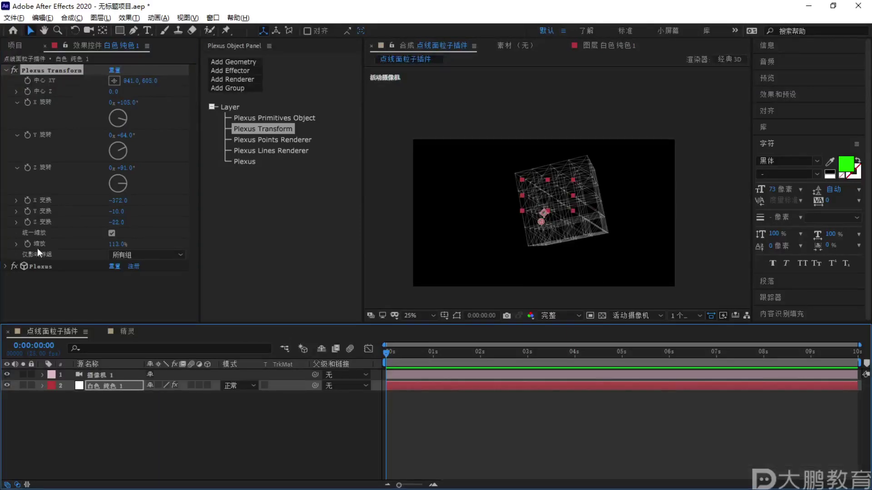
Keyframe the cube's scale at 113% at 0s and 619% at about 3s
click(25, 244)
drag(410, 352, 525, 366)
drag(114, 244, 375, 245)
drag(491, 353, 466, 359)
Preview the scale animation, then open the Primitives Object colour picker
key(Home)
scroll(558, 240, up, 1)
key(space)
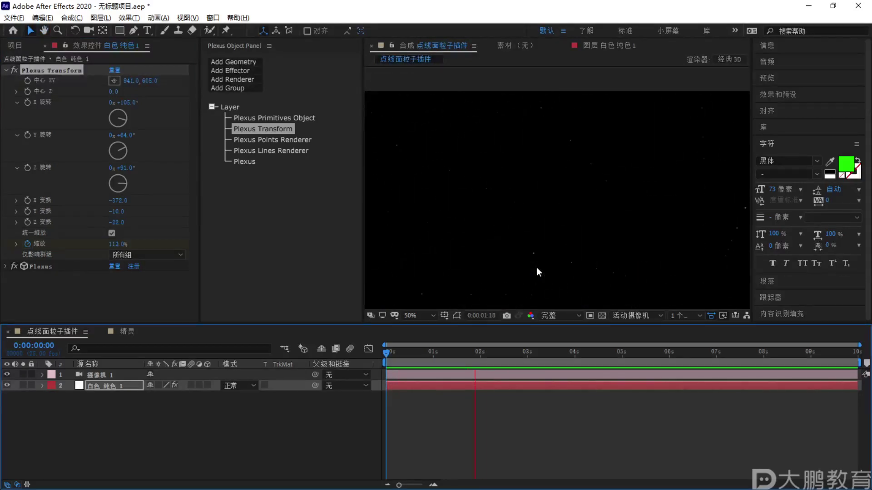
key(space)
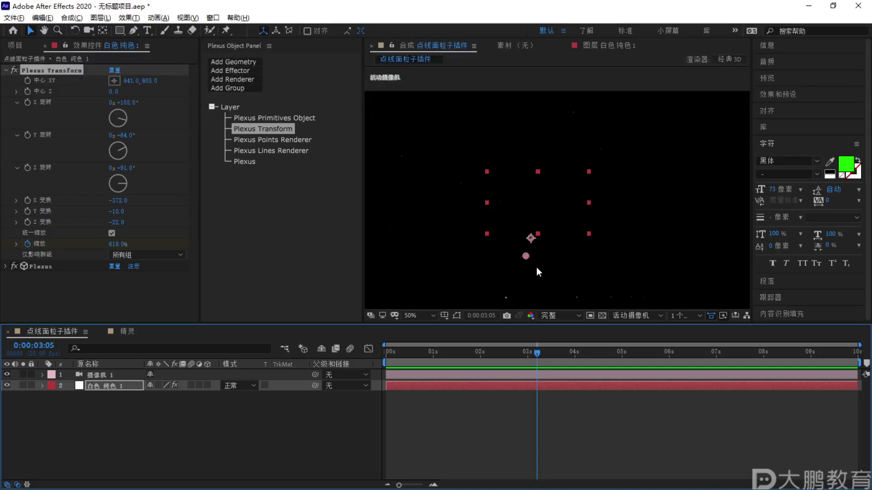
key(Home)
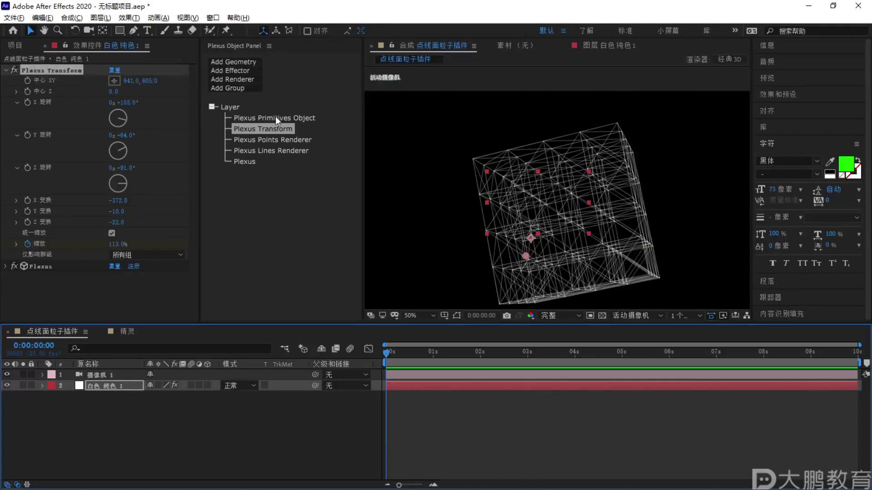
click(274, 118)
click(112, 190)
Set the cube's wireframe colour to blue 007EBF
click(213, 247)
mouse_move(192, 197)
mouse_down()
mouse_move(198, 178)
mouse_move(184, 208)
mouse_move(202, 262)
mouse_move(198, 209)
mouse_up()
mouse_move(217, 246)
mouse_down()
mouse_move(218, 222)
mouse_move(222, 255)
mouse_move(223, 235)
mouse_up()
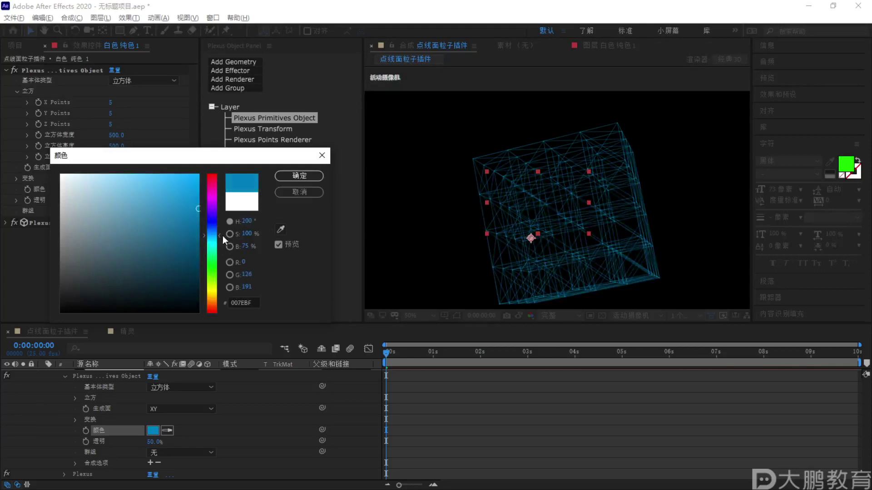
click(316, 177)
Search Effects & Presets for 发光, apply Glow to the white solid and preview it
click(782, 94)
click(793, 108)
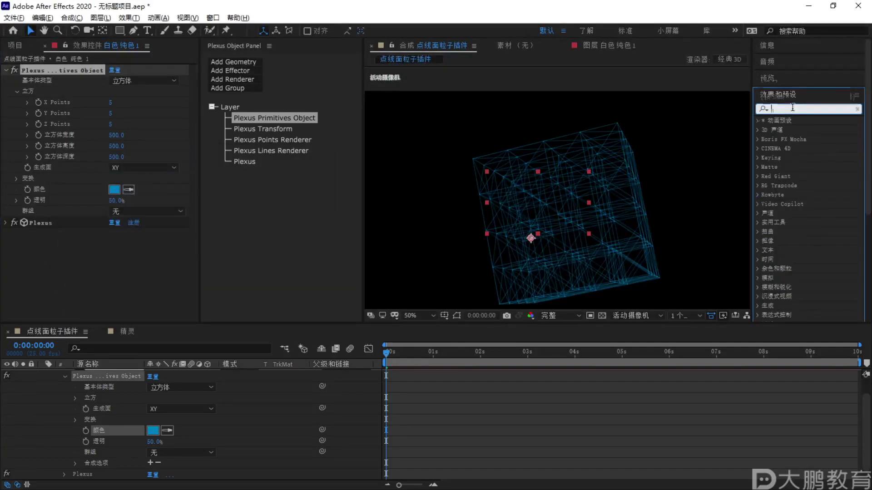
text(fa)
key(BackSpace)
key(BackSpace)
key(BackSpace)
text(faguang)
key(space)
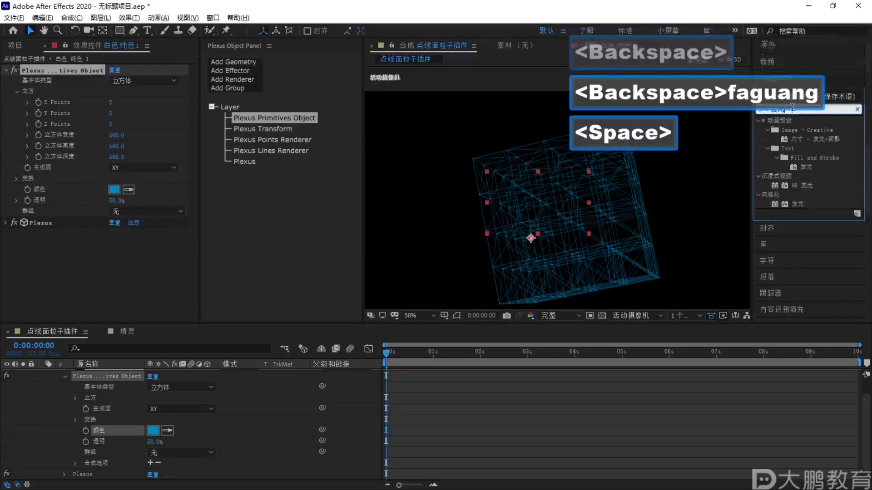
drag(800, 204, 98, 387)
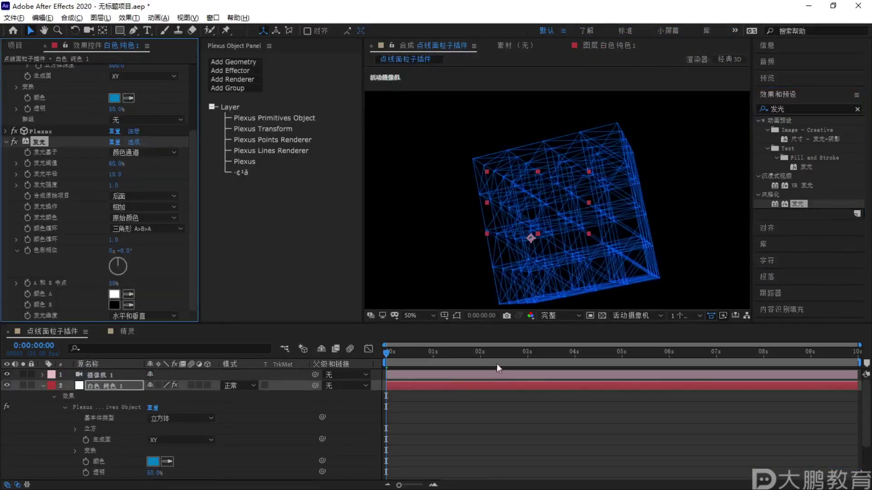
key(space)
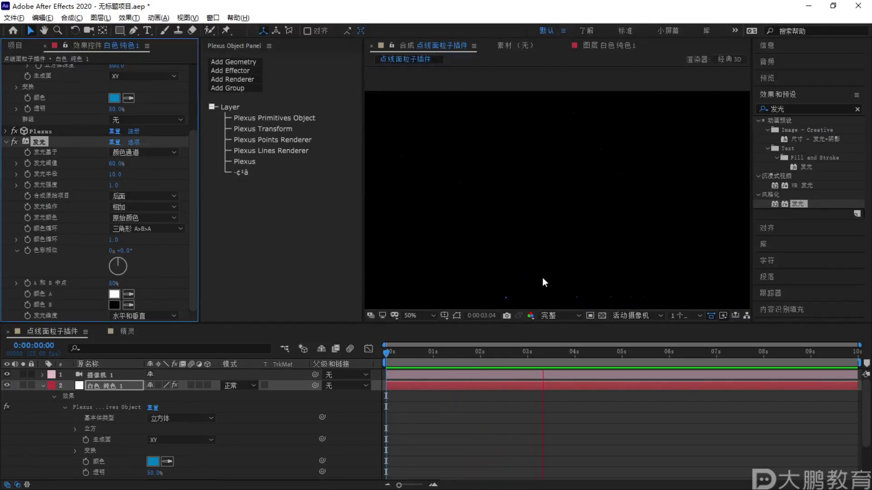
key(space)
Return to the first frame and delete the Glow effect from the layer
click(43, 386)
drag(511, 356, 461, 380)
drag(435, 386, 380, 400)
key(F1)
mouse_move(539, 168)
mouse_down()
mouse_move(477, 293)
mouse_move(527, 175)
mouse_up()
key(Escape)
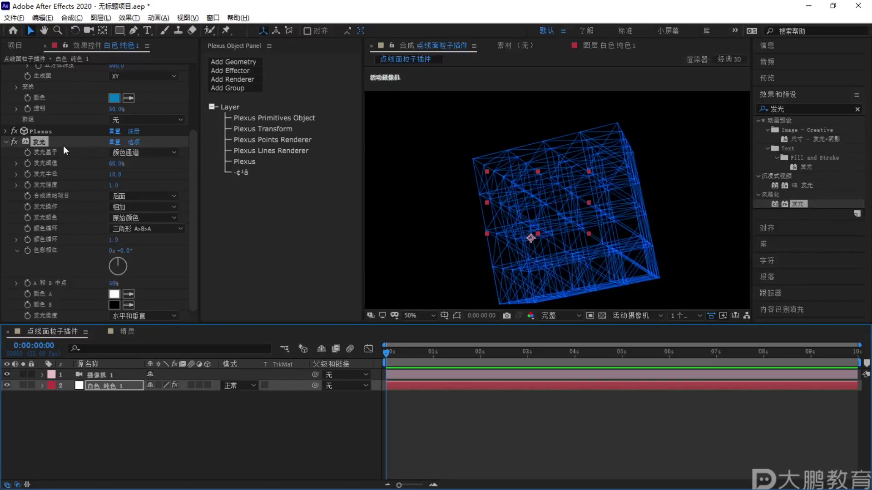
click(45, 143)
key(Delete)
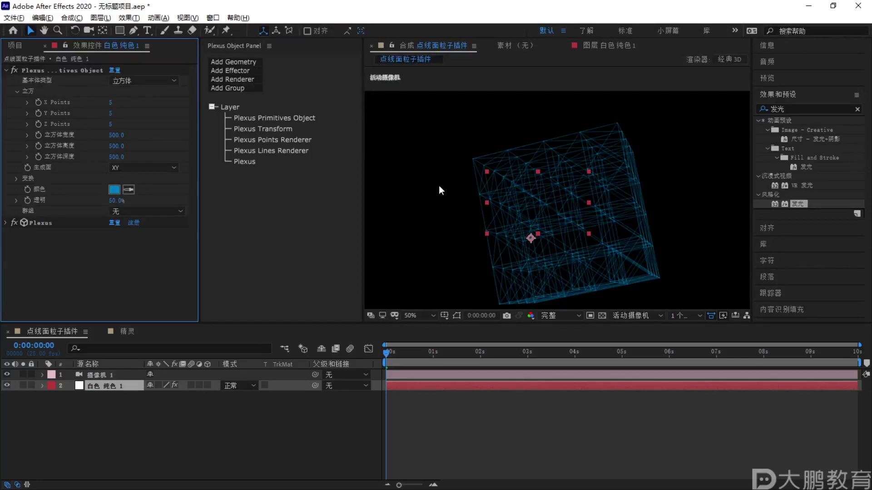
Delete the Plexus Transform scale keyframes, set scale to 100 and disable Uniform Scale
click(279, 140)
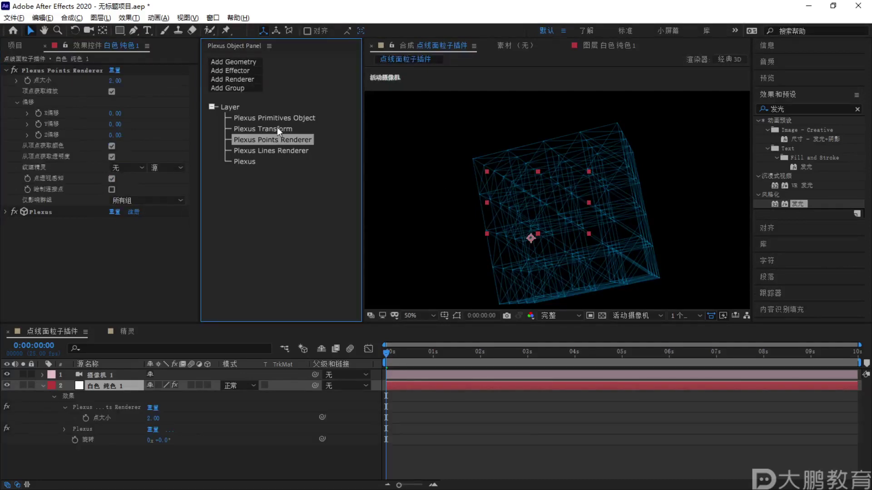
click(277, 129)
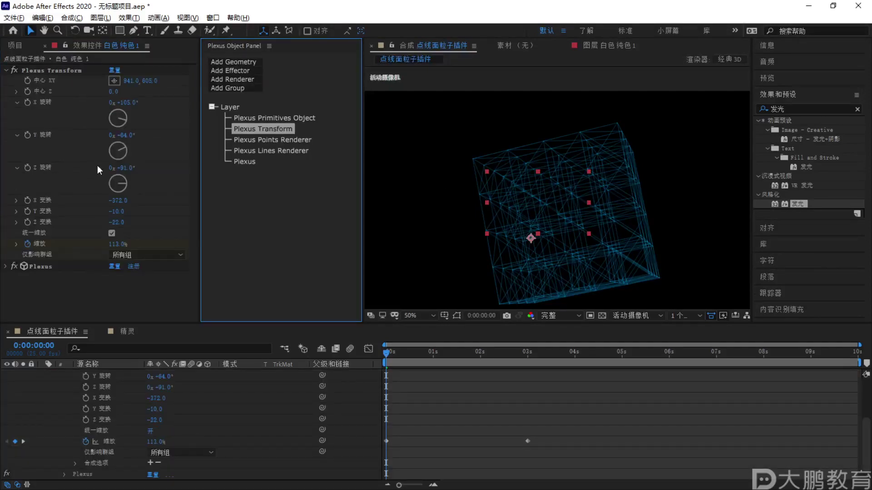
click(27, 244)
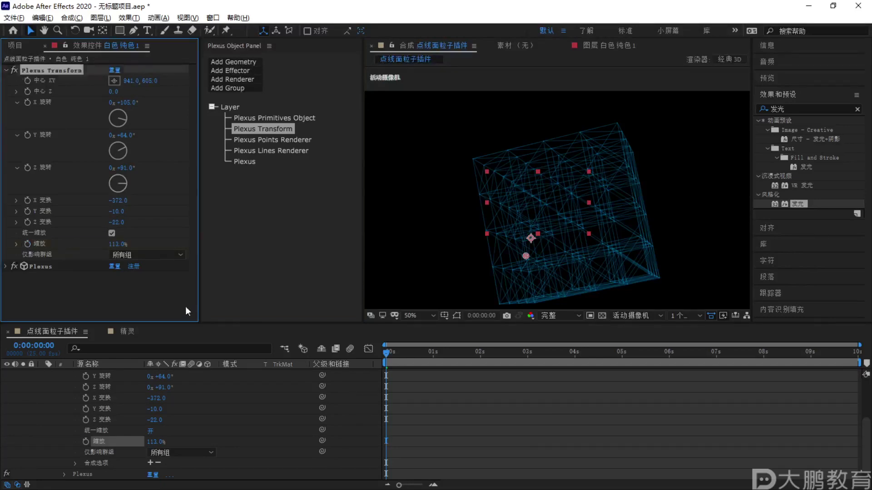
click(117, 242)
text(100)
click(177, 232)
scroll(41, 432, up, 3)
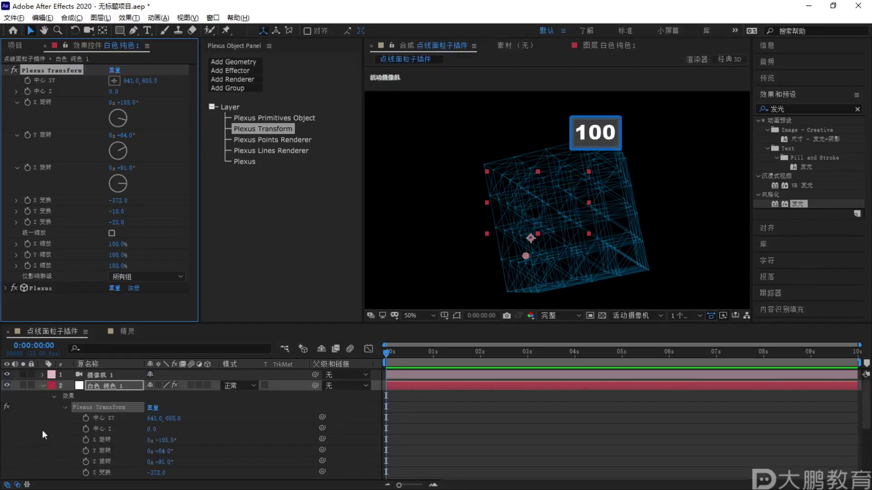
click(41, 386)
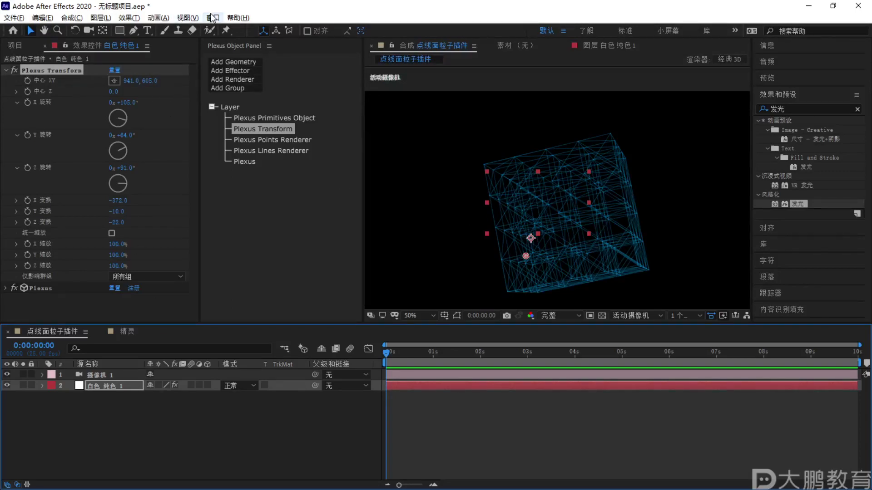
key(F1)
mouse_move(153, 59)
mouse_down()
mouse_move(145, 136)
mouse_move(111, 235)
mouse_up()
mouse_move(203, 88)
mouse_down()
mouse_move(182, 182)
mouse_move(224, 162)
mouse_up()
mouse_move(249, 22)
mouse_down()
mouse_move(293, 191)
mouse_move(284, 220)
mouse_up()
mouse_move(319, 132)
mouse_down()
mouse_move(335, 243)
mouse_move(388, 157)
mouse_up()
drag(5, 333, 871, 344)
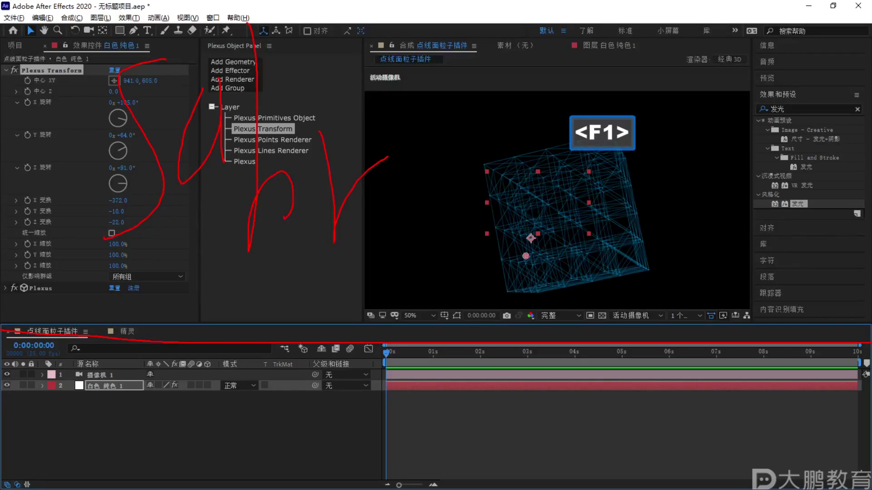
drag(435, 121, 494, 123)
key(Escape)
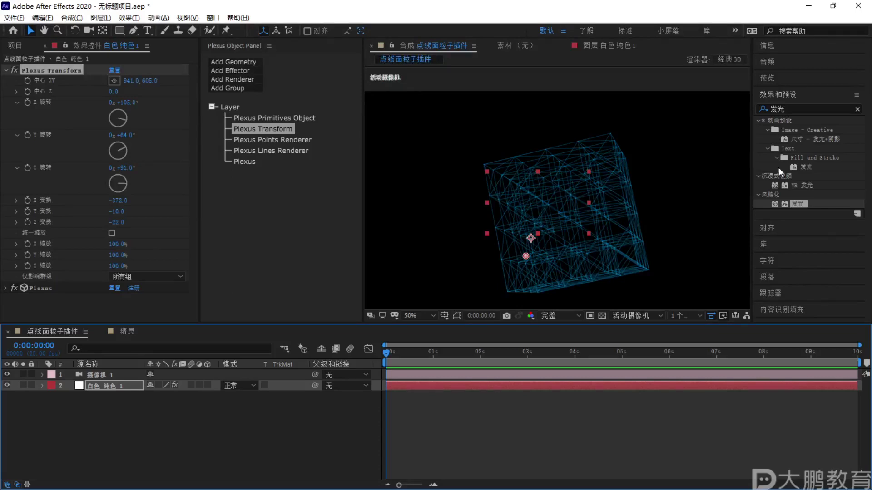
click(789, 108)
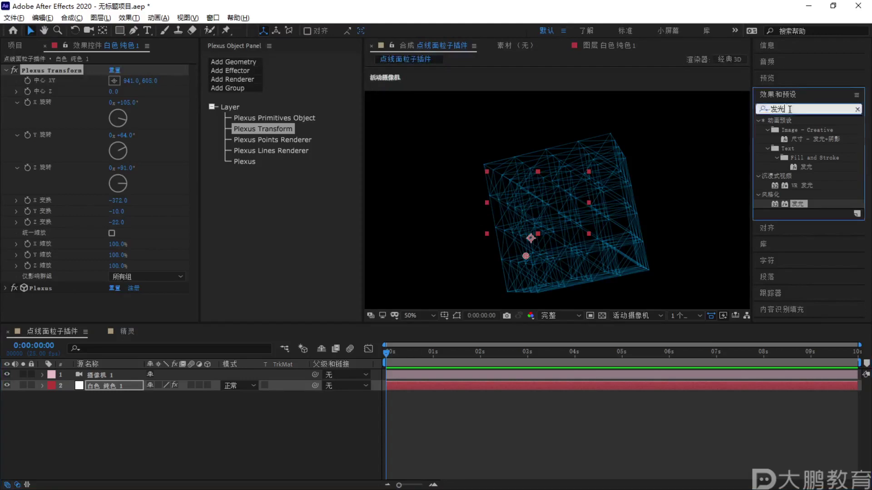
key(BackSpace)
key(BackSpace)
key(BackSpace)
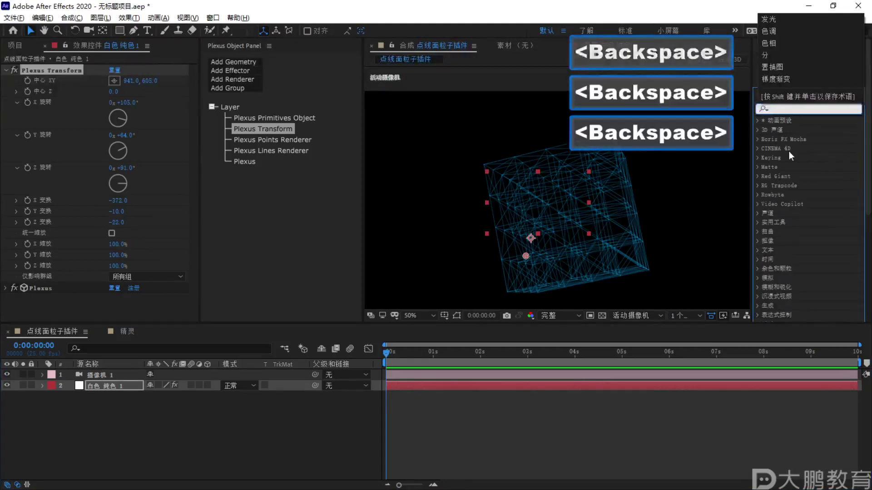
scroll(808, 125, up, 3)
click(798, 97)
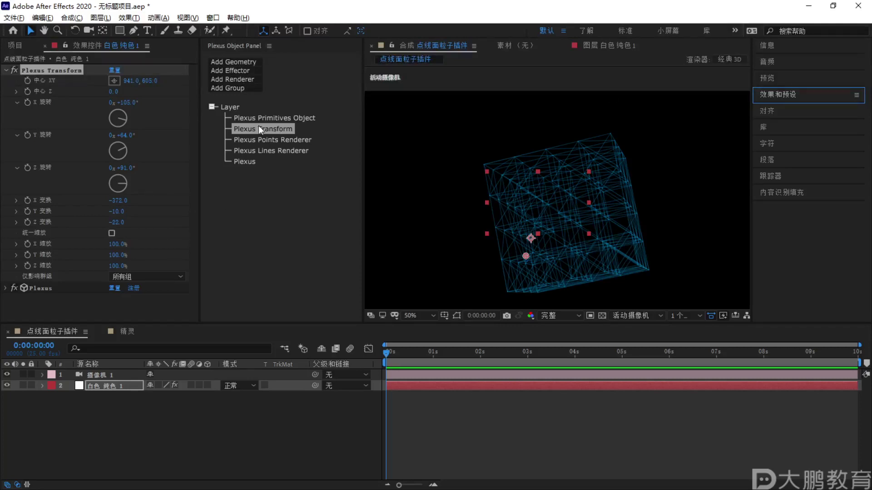
key(F2)
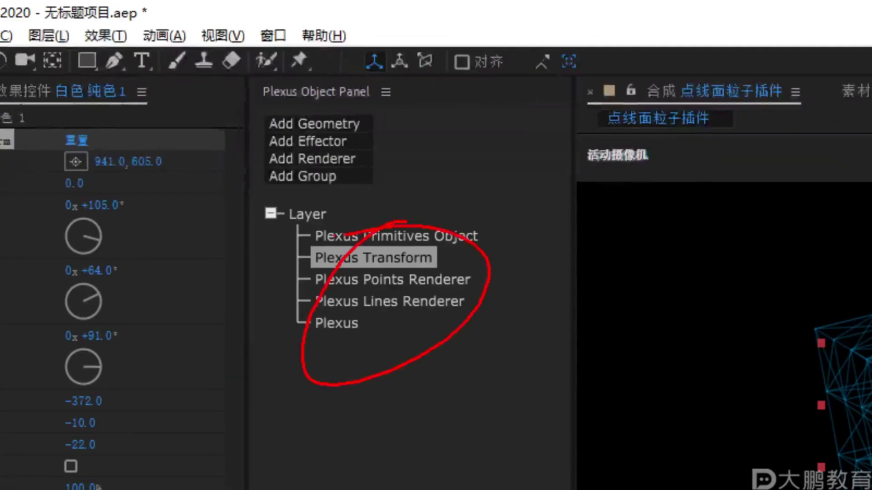
key(Escape)
click(307, 141)
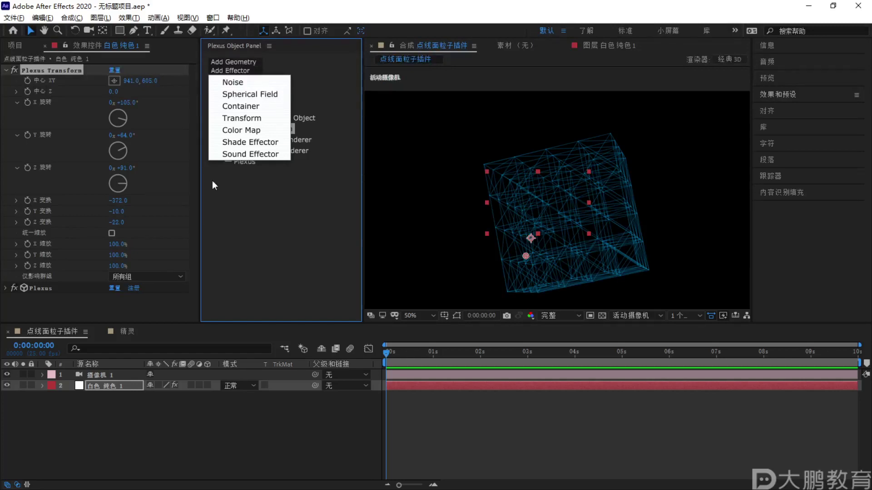
click(272, 191)
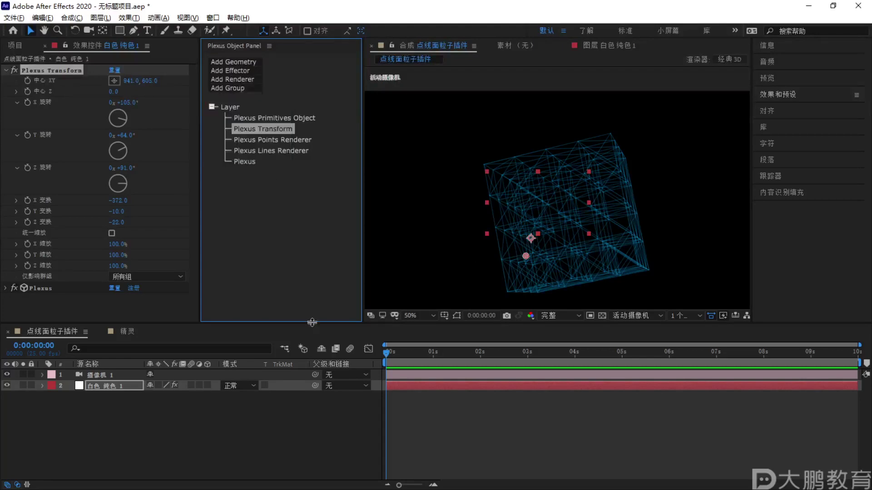
Delete Primitives Object, Transform, Points Renderer and Lines Renderer from the Plexus tree
click(94, 384)
key(Delete)
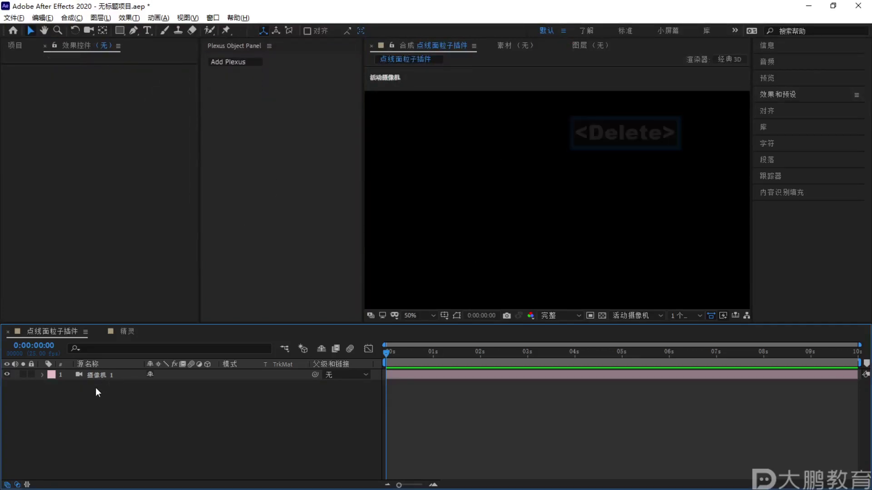
key(ctrl+z)
click(252, 119)
key(Delete)
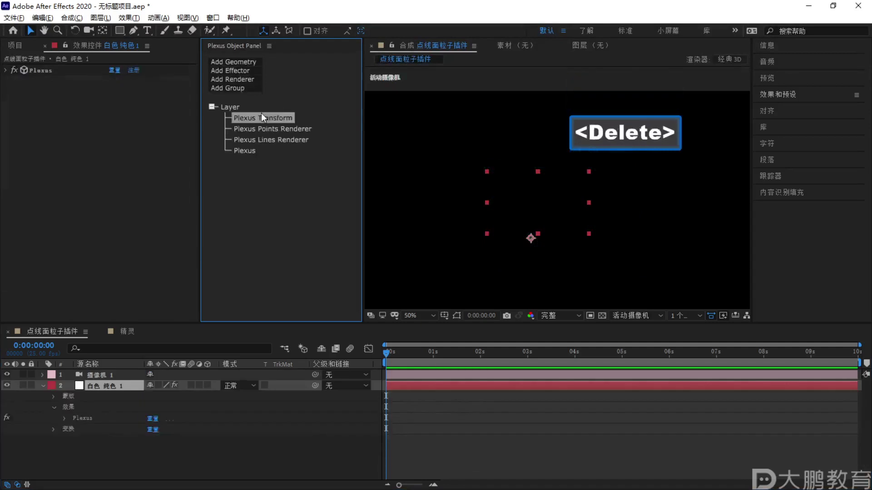
click(262, 118)
key(Delete)
click(263, 118)
key(Delete)
click(263, 118)
key(Delete)
Browse the Plexus effector list without choosing, then the renderer list
click(251, 71)
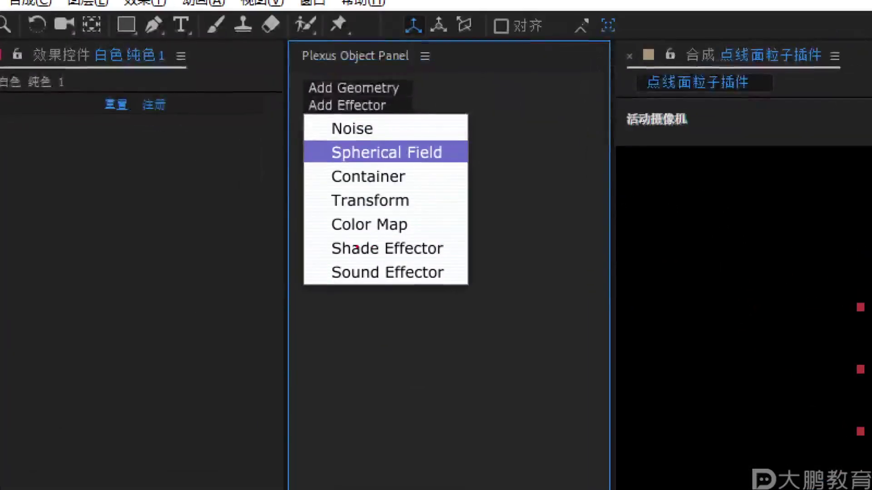
drag(331, 205, 425, 199)
drag(399, 150, 540, 137)
drag(309, 294, 476, 297)
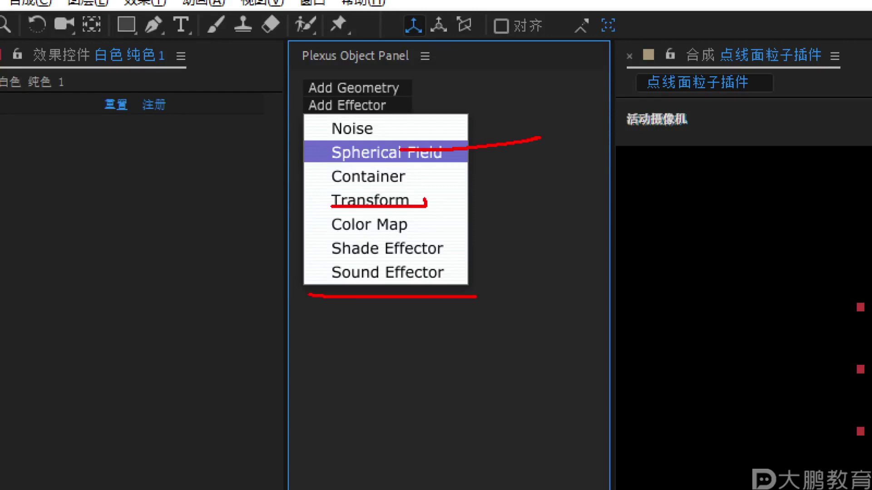
mouse_move(463, 224)
mouse_down()
mouse_move(403, 226)
mouse_move(454, 236)
mouse_up()
key(Escape)
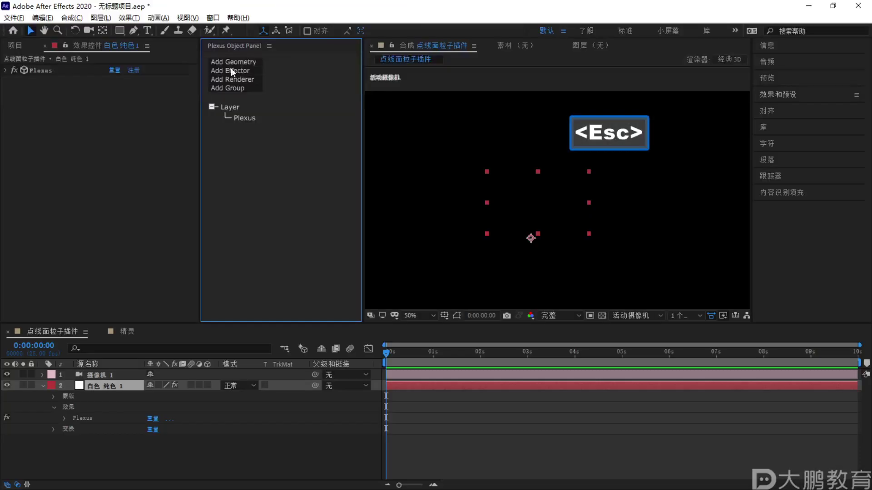
click(239, 79)
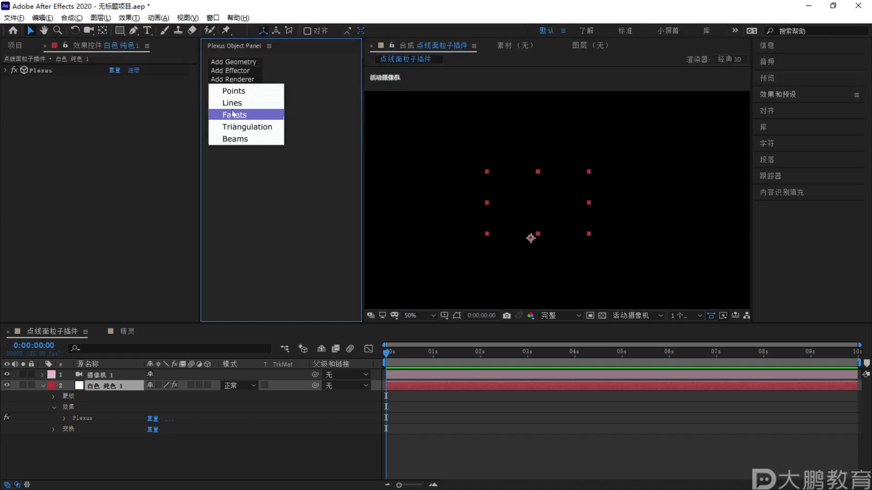
Add a Points renderer and Primitives geometry to the Plexus layer
click(247, 92)
click(239, 69)
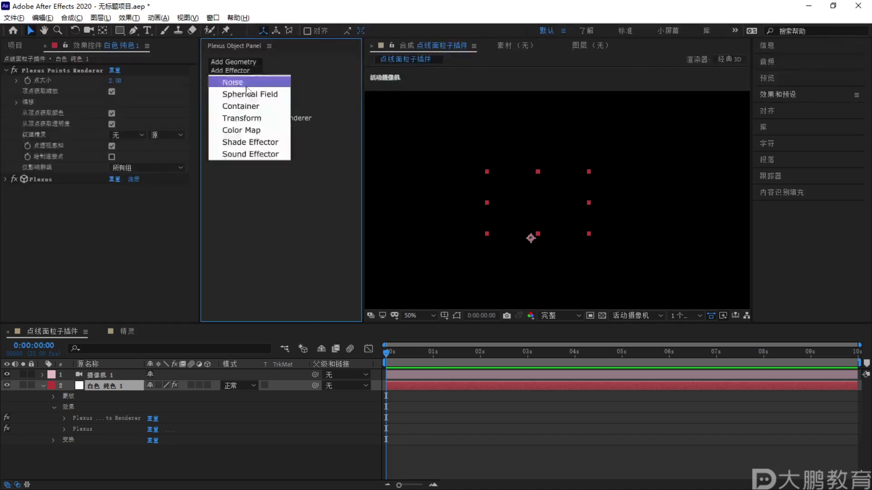
click(242, 61)
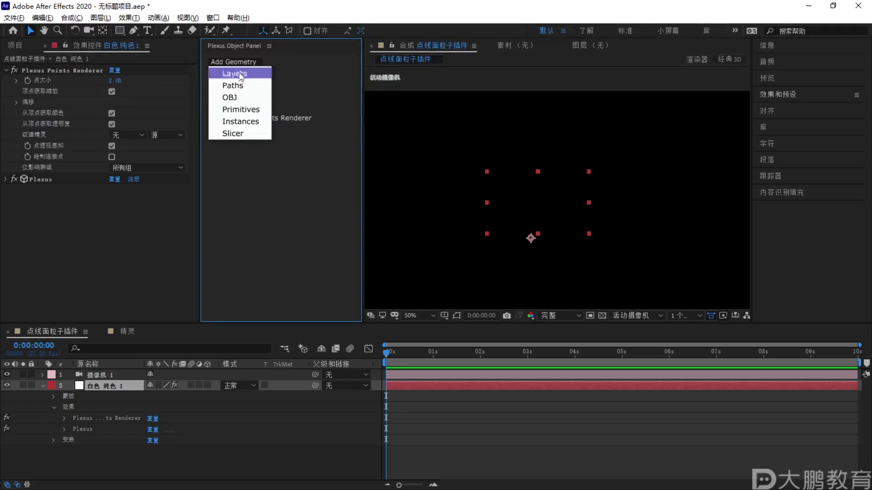
click(241, 107)
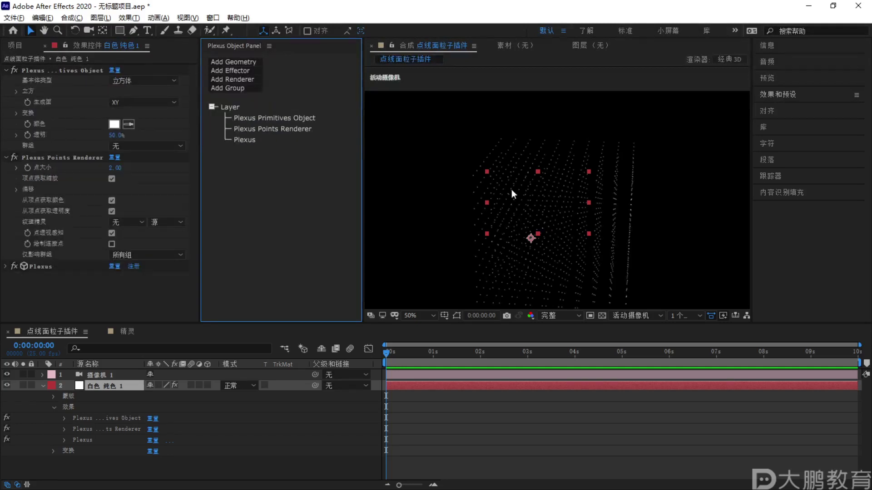
click(282, 119)
scroll(539, 190, down, 2)
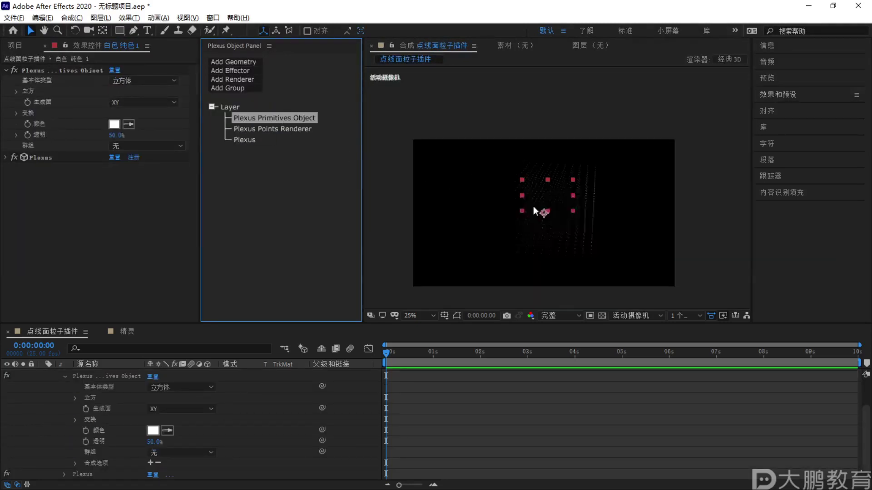
key(F1)
mouse_move(409, 128)
mouse_down()
mouse_move(412, 230)
mouse_move(745, 181)
mouse_move(462, 136)
mouse_up()
key(Escape)
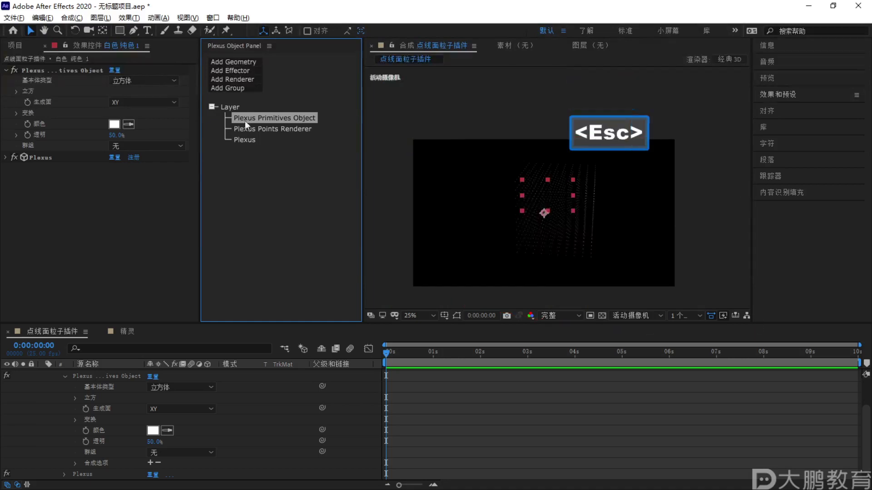
Make a flat point grid: Z points 1, X points 155, Y points 115
click(15, 91)
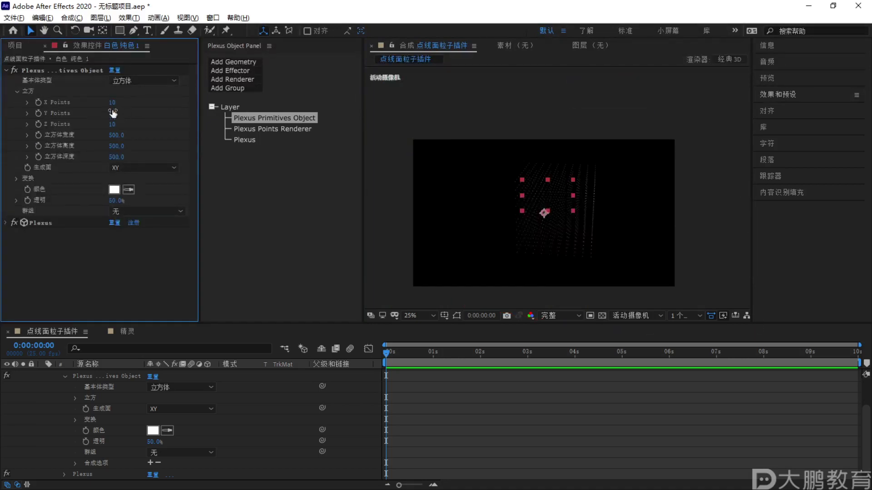
click(115, 123)
text(1)
click(112, 113)
text(1)
drag(114, 104, 187, 97)
drag(111, 113, 173, 110)
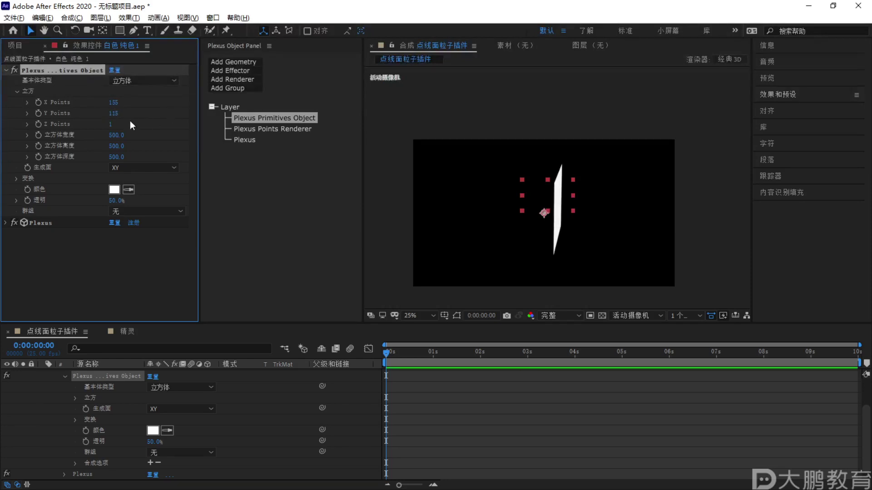
drag(111, 125, 147, 127)
key(ctrl+z)
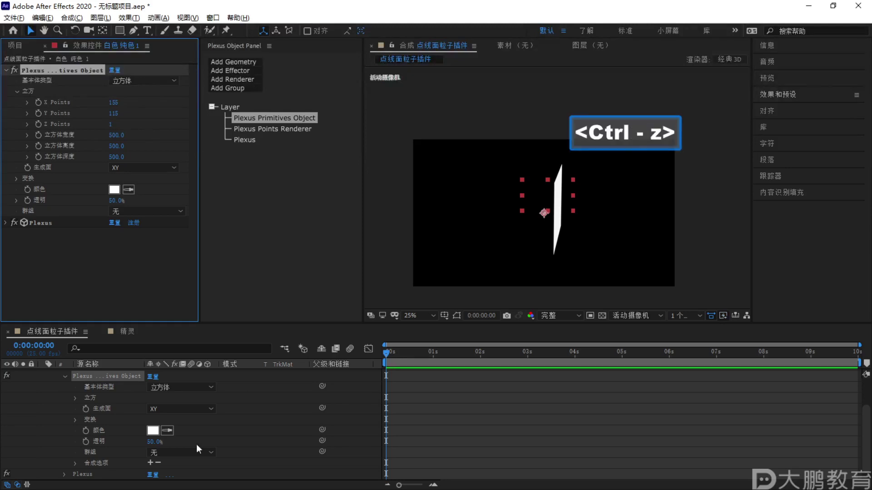
Delete the camera layer and move to the last frame
scroll(252, 394, up, 3)
key(Delete)
key(End)
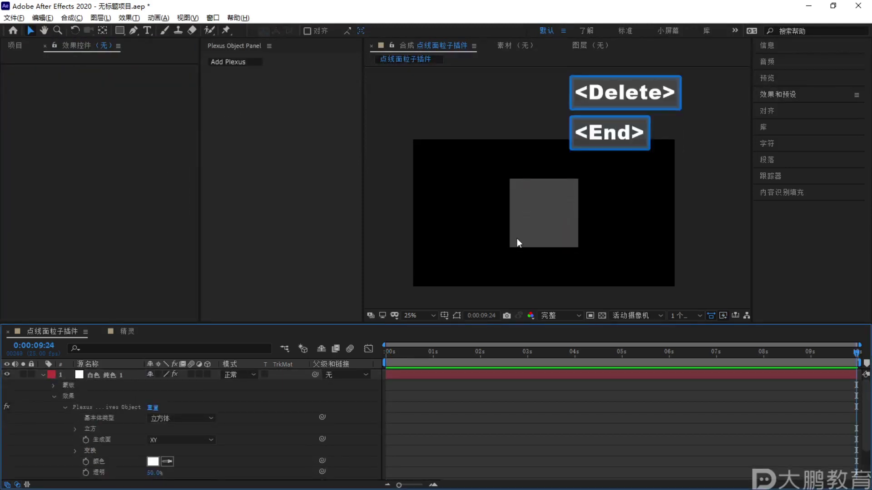
Widen the Plexus solid's cube grid to 2019 wide and 1238 tall
scroll(517, 238, up, 1)
click(110, 373)
drag(119, 138, 670, 129)
scroll(562, 184, down, 2)
drag(115, 140, 281, 137)
drag(114, 139, 508, 142)
Raise the grid's point counts to 597 X Points and 683 Y Points
scroll(575, 215, up, 1)
click(560, 203)
drag(112, 103, 189, 117)
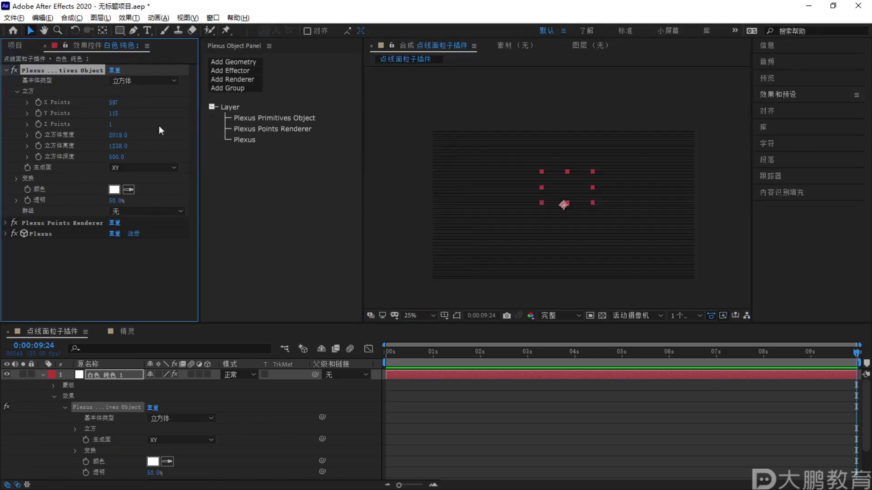
drag(113, 113, 150, 114)
scroll(574, 188, down, 1)
scroll(573, 188, up, 1)
Deselect the layer and browse the Plexus renderers and effectors lists
key(F1)
mouse_move(653, 120)
mouse_down()
mouse_move(516, 111)
mouse_move(725, 114)
mouse_up()
key(Escape)
key(F2)
mouse_move(298, 111)
mouse_down()
mouse_move(257, 114)
mouse_move(293, 99)
mouse_up()
drag(350, 236, 470, 232)
key(Escape)
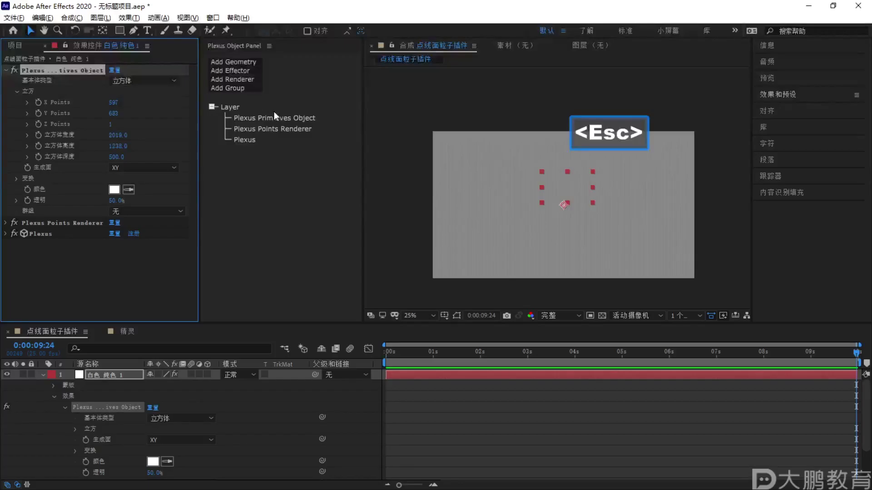
click(328, 160)
click(245, 71)
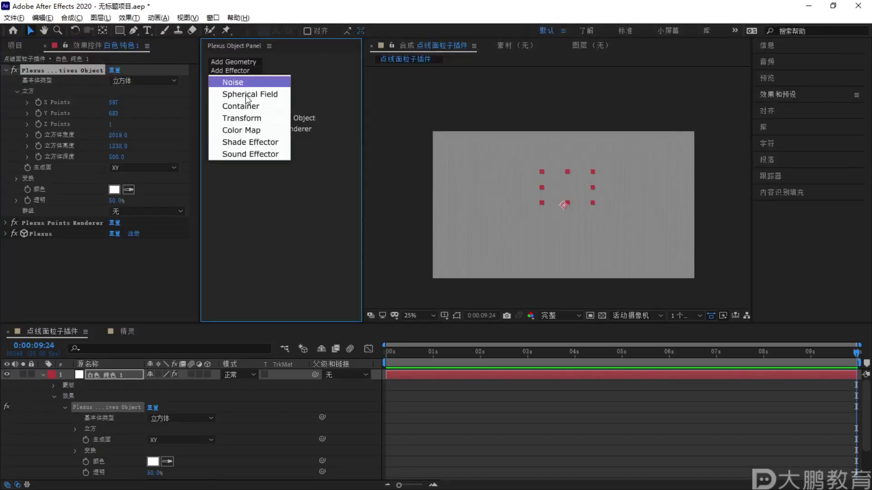
Add a Plexus Color Map effector and keep Apply Map To set to colour
click(250, 132)
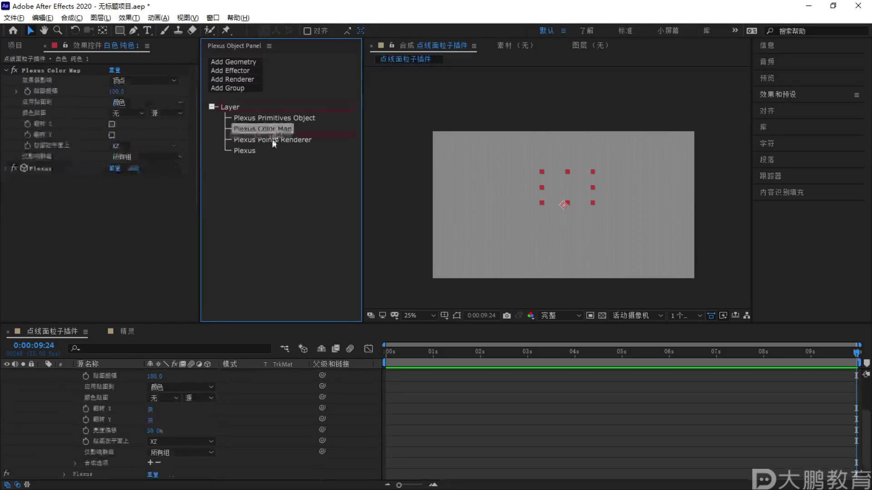
click(275, 140)
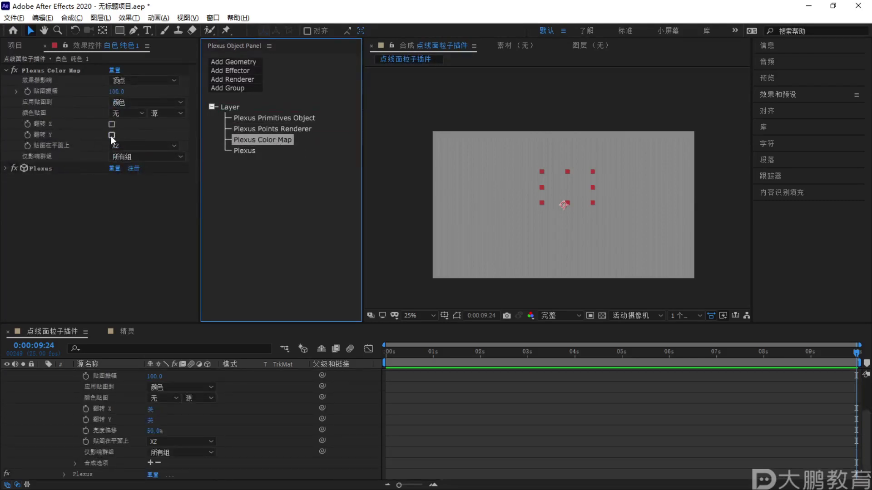
click(127, 103)
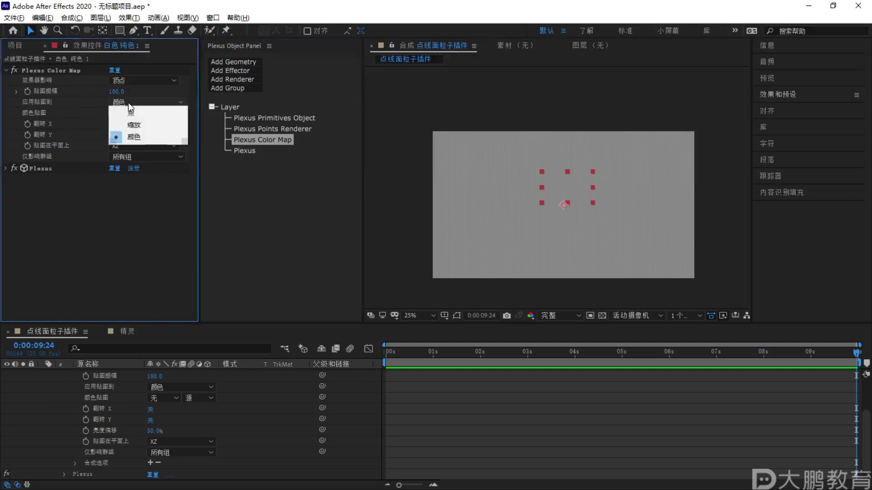
click(119, 136)
Try the solid as Color Map source layer, then reset the source to None
click(122, 112)
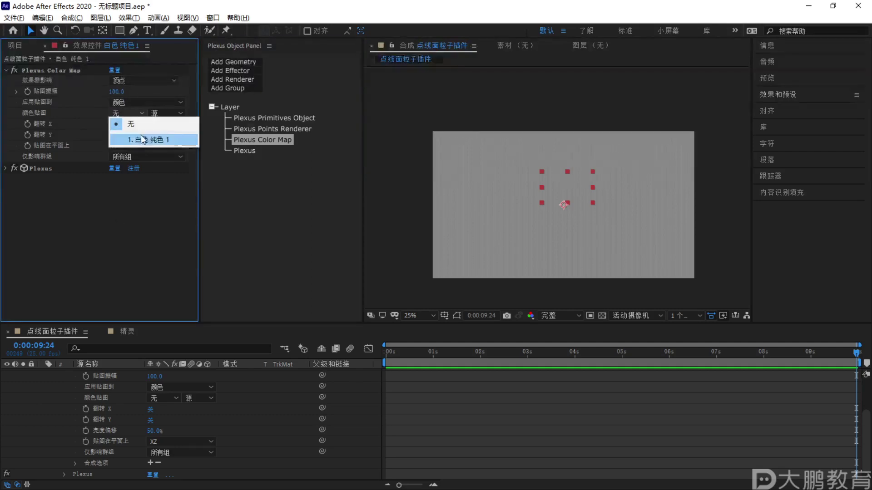
click(263, 247)
key(F2)
key(Escape)
click(216, 202)
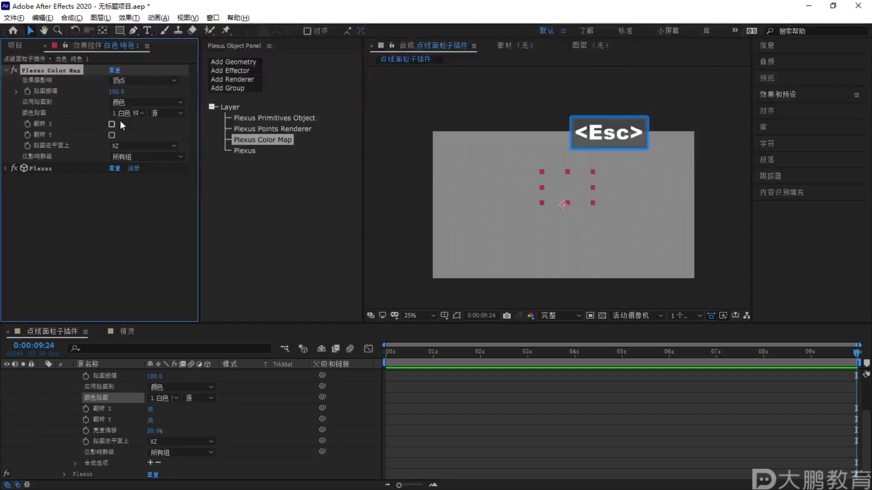
click(128, 123)
Collapse the layer's timeline properties and move the folder window out of view
click(43, 375)
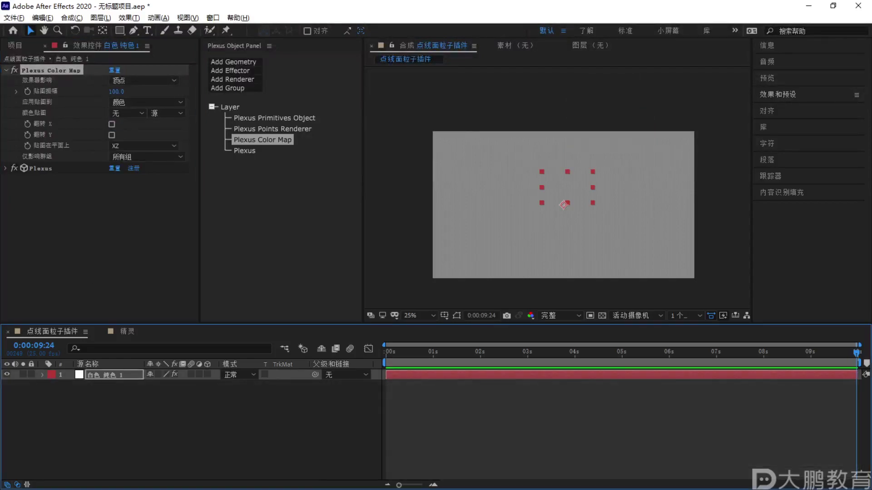
key(alt+Tab)
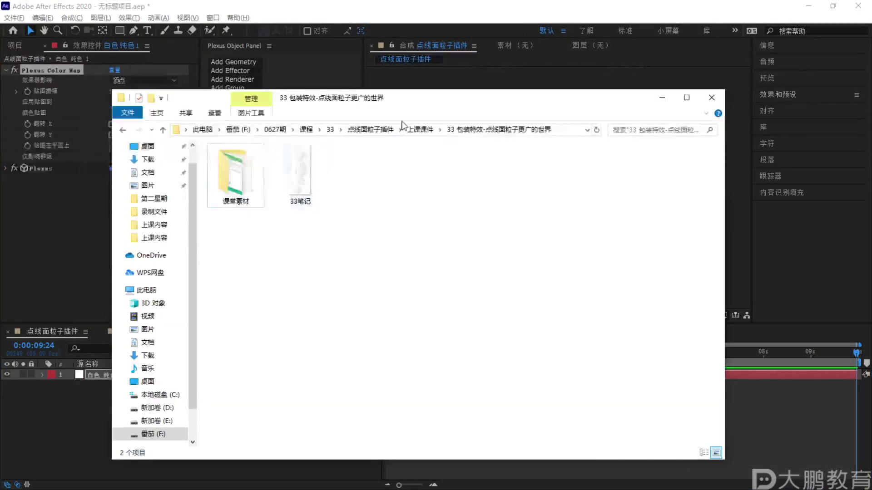
drag(429, 102, 0, 182)
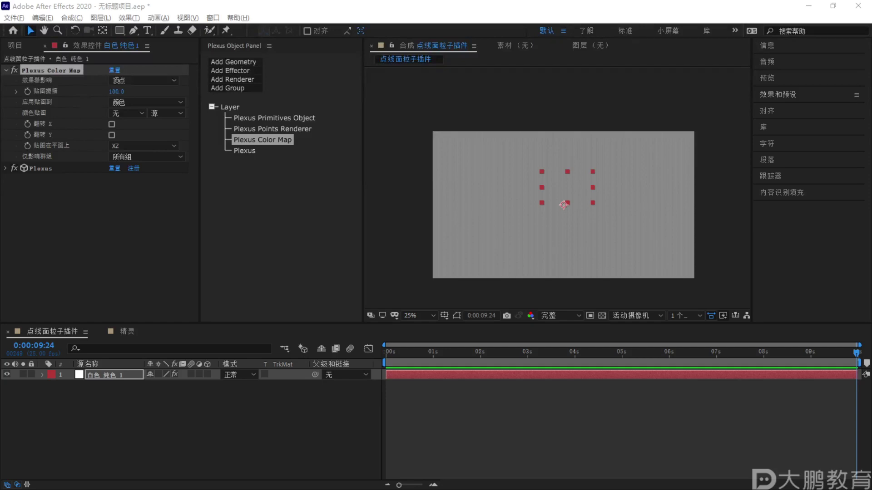
Drag 背景.jpg from the Project panel into the composition as layer 1
click(15, 46)
click(58, 253)
click(41, 165)
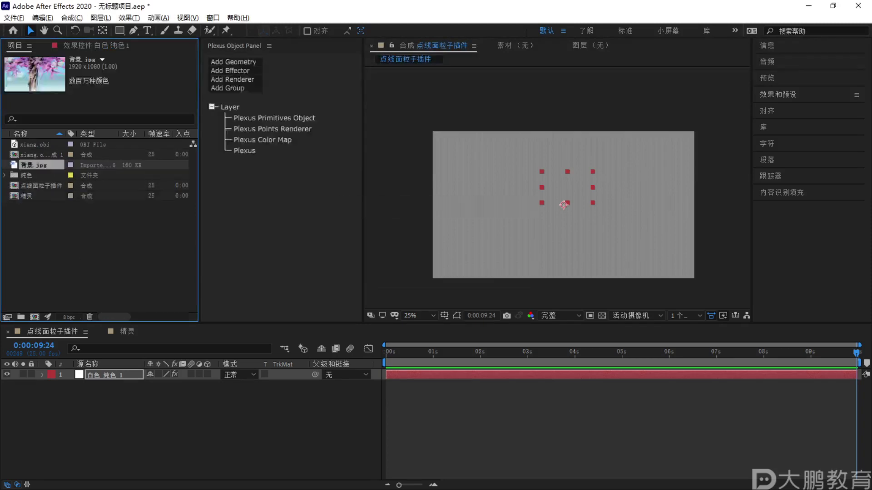
drag(48, 166, 50, 372)
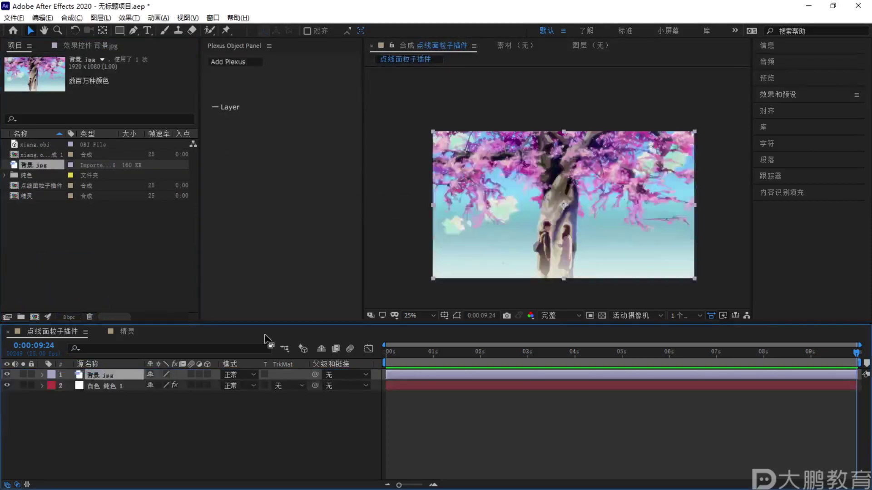
Precompose the image as 背景.jpg 合成 1, then select the white Plexus solid's effect settings
right_click(86, 376)
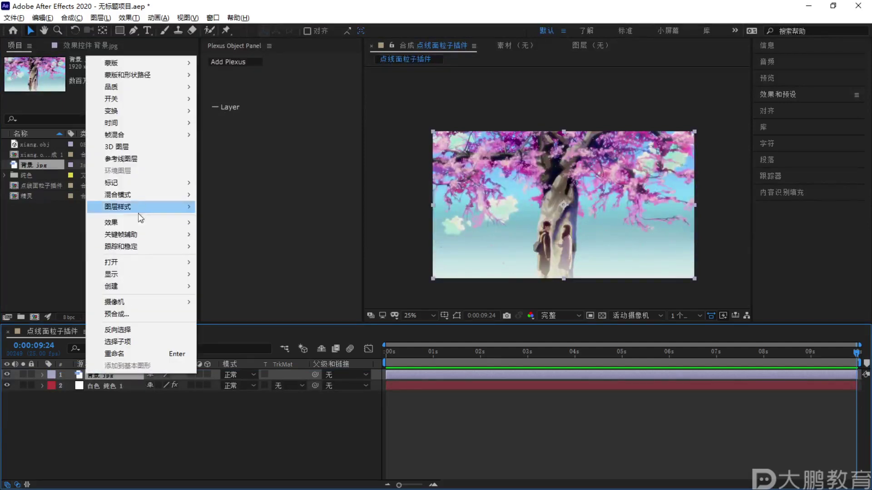
click(148, 313)
click(459, 311)
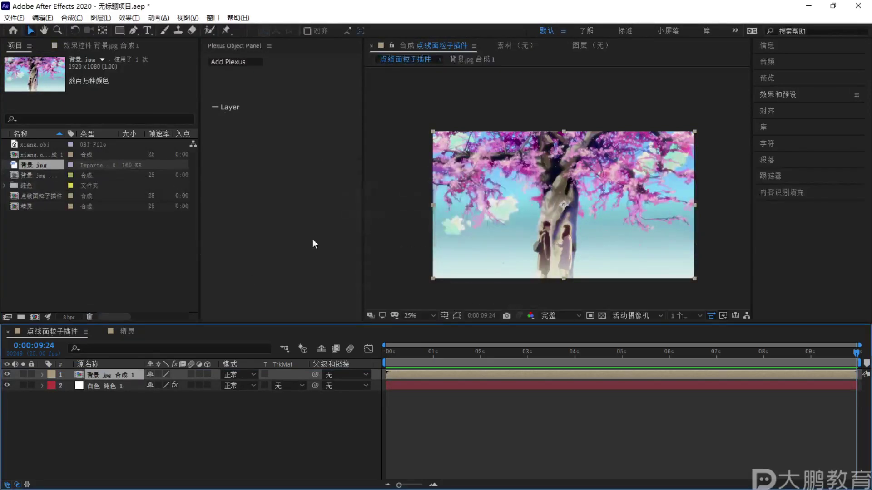
click(121, 384)
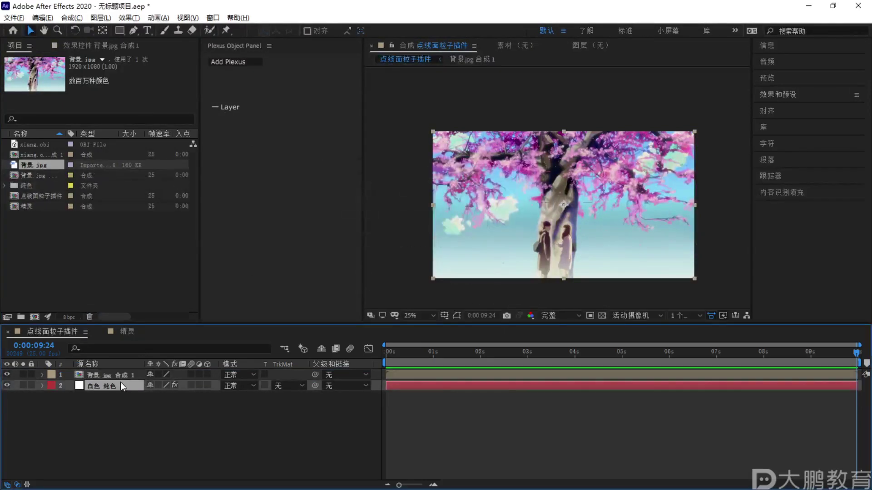
click(107, 46)
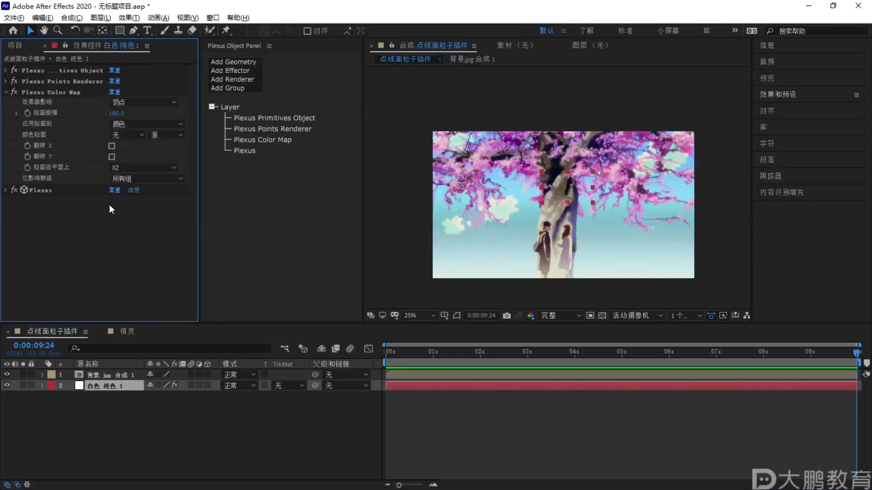
Set the Color Map source to 背景.jpg 合成 1 and hide that precomp layer
click(275, 137)
click(128, 113)
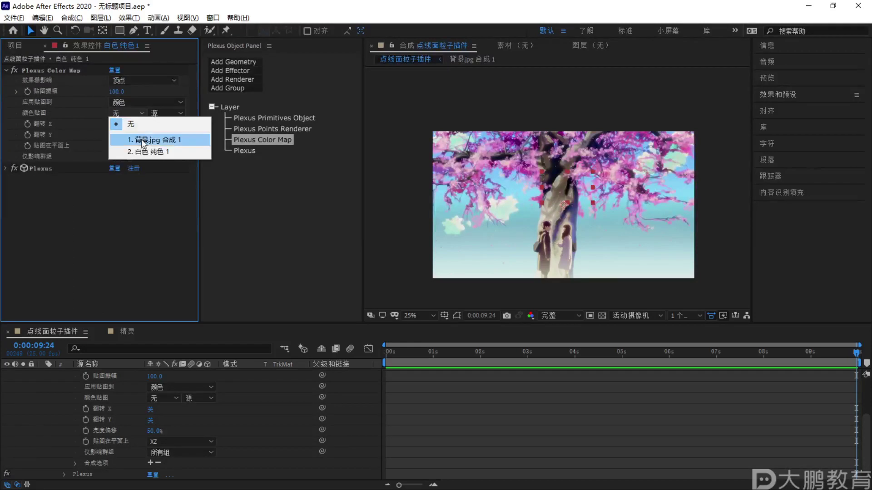
click(149, 140)
scroll(88, 401, up, 3)
click(43, 386)
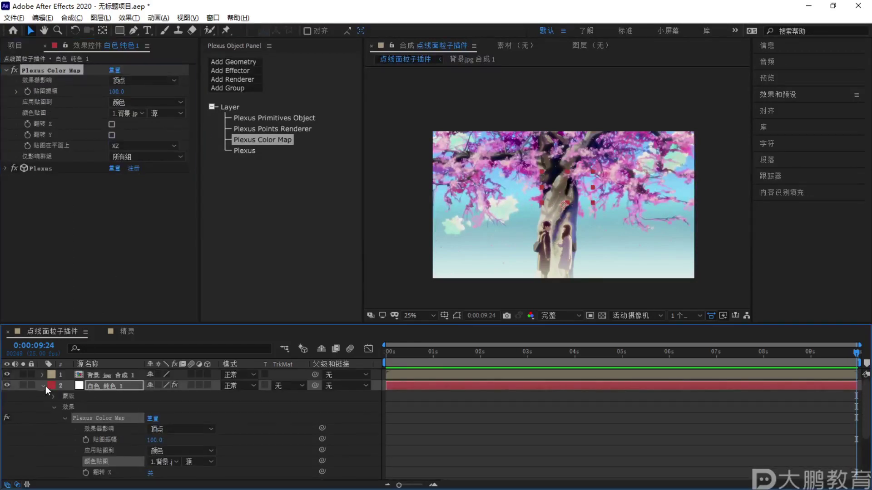
click(7, 375)
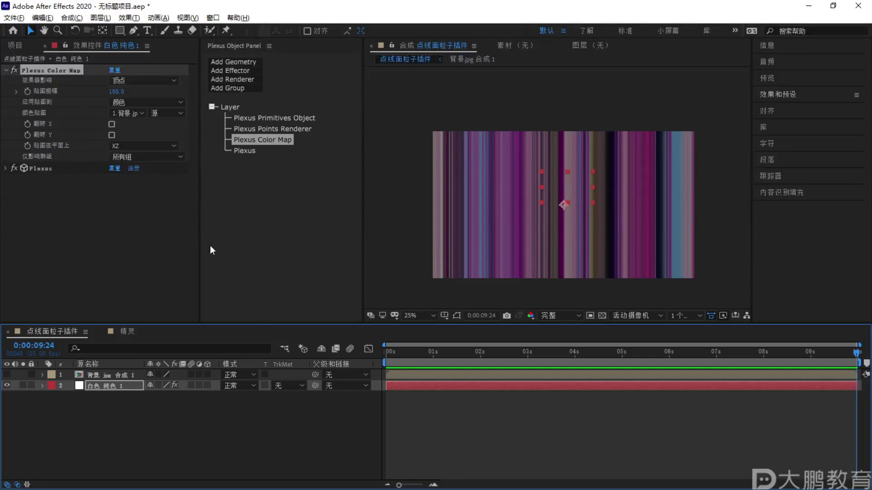
Show the Color Map's map-plane options and mark up the settings on screen
click(144, 145)
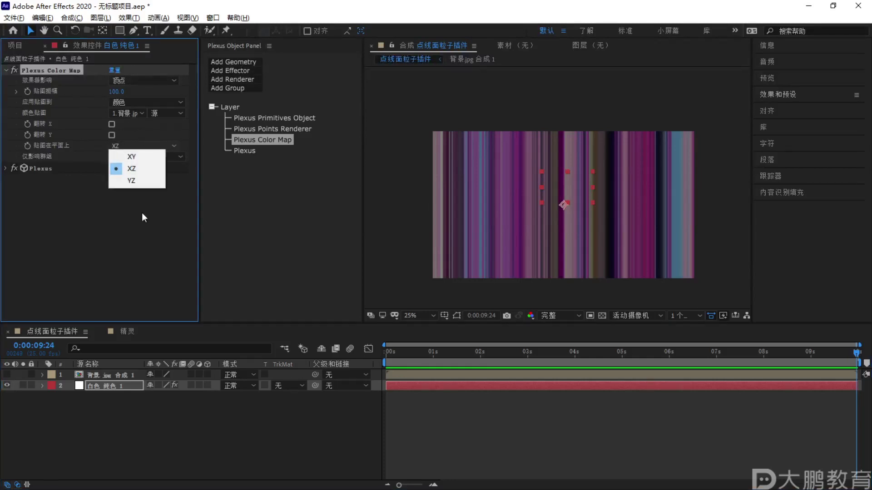
key(F2)
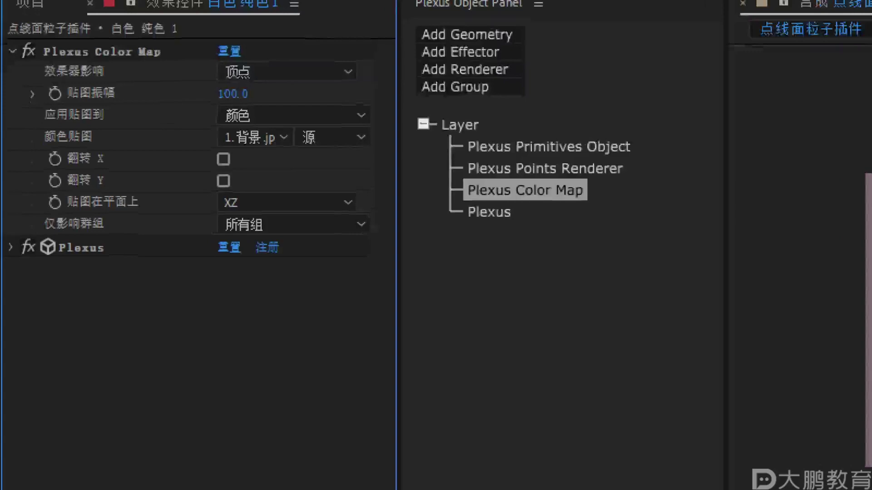
key(ctrl)
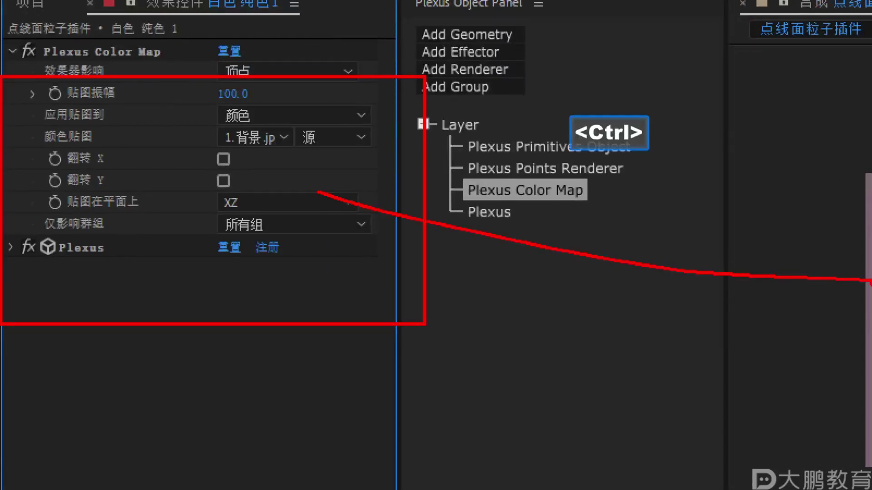
key(Escape)
key(F1)
key(Escape)
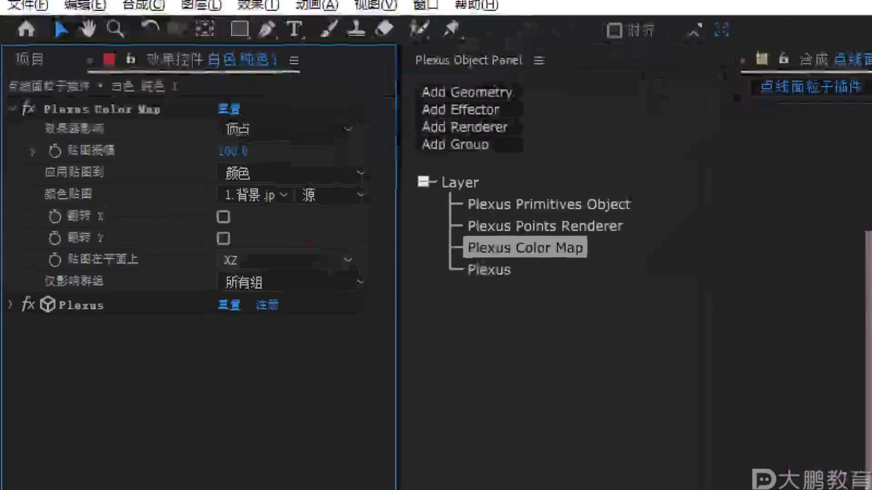
key(F2)
key(ctrl)
drag(9, 133, 381, 343)
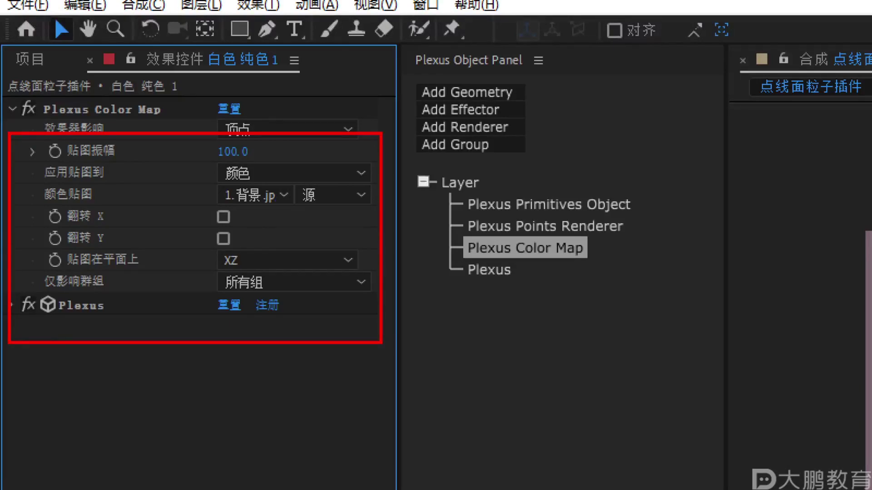
key(Escape)
Set the Color Map to apply on the XY plane
key(F1)
drag(528, 86, 570, 157)
mouse_move(574, 105)
mouse_down()
mouse_move(533, 134)
mouse_move(574, 171)
mouse_up()
mouse_move(699, 156)
mouse_down()
mouse_move(728, 166)
mouse_move(674, 290)
mouse_up()
key(Escape)
key(F2)
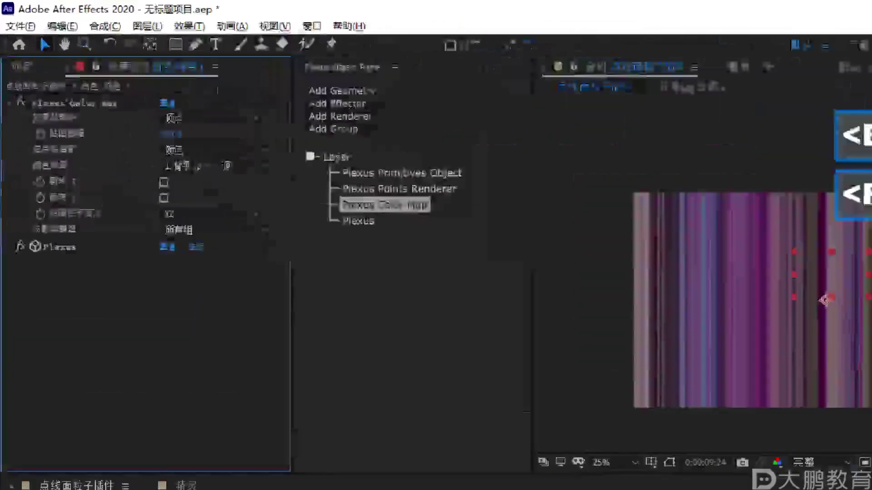
mouse_move(137, 132)
mouse_down()
mouse_move(88, 138)
mouse_move(101, 132)
mouse_up()
key(Escape)
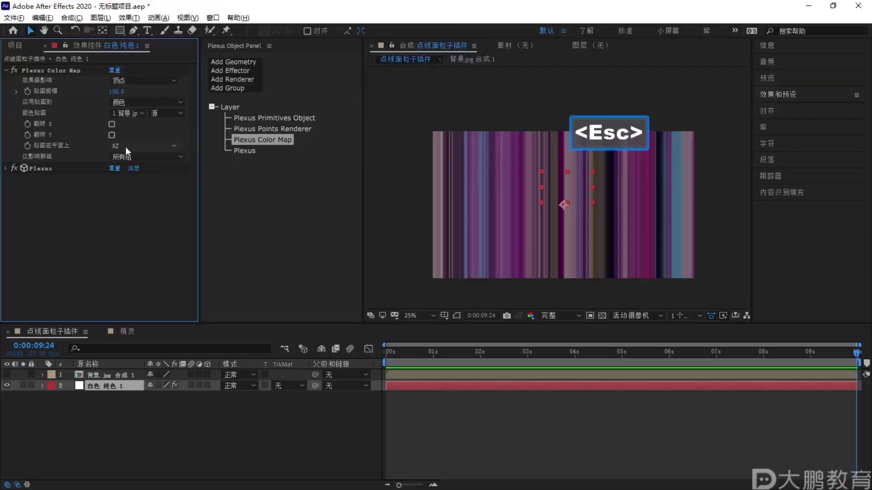
click(249, 256)
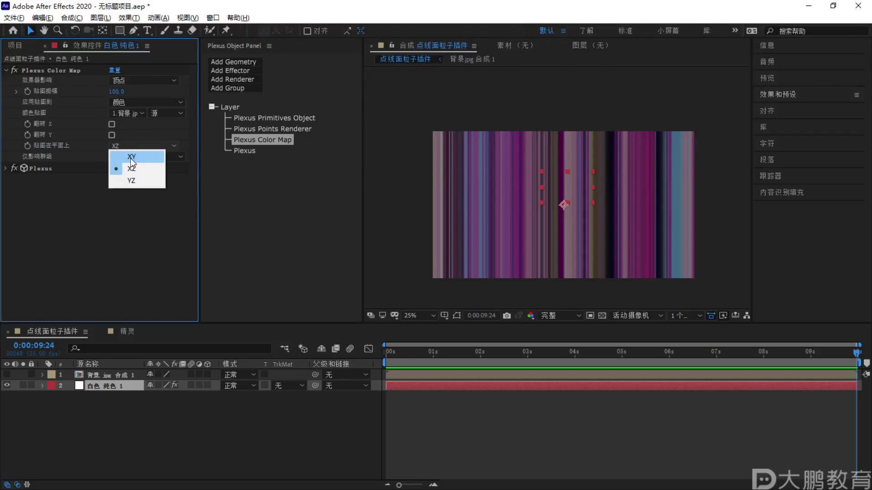
click(130, 157)
Raise the colour-map amplitude to 931
key(F1)
mouse_move(552, 166)
mouse_down()
mouse_move(555, 267)
mouse_move(704, 184)
mouse_up()
key(Escape)
click(262, 140)
drag(117, 92, 294, 139)
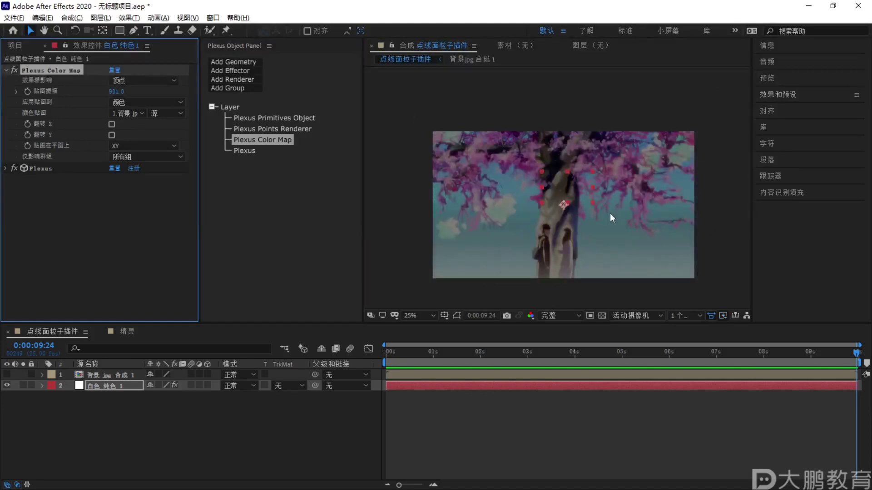
Increase the Plexus Primitives Object Y Points to 2069
scroll(609, 214, up, 2)
click(263, 129)
click(263, 119)
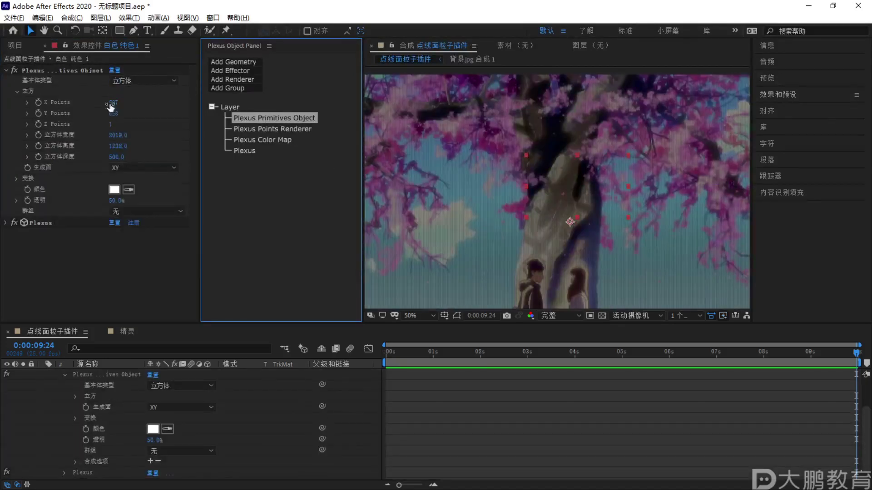
click(116, 108)
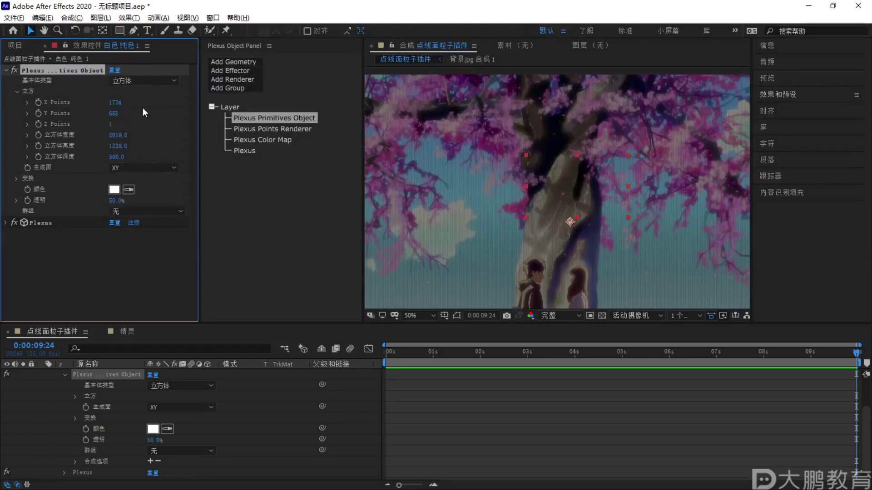
drag(115, 113, 535, 193)
scroll(494, 168, down, 1)
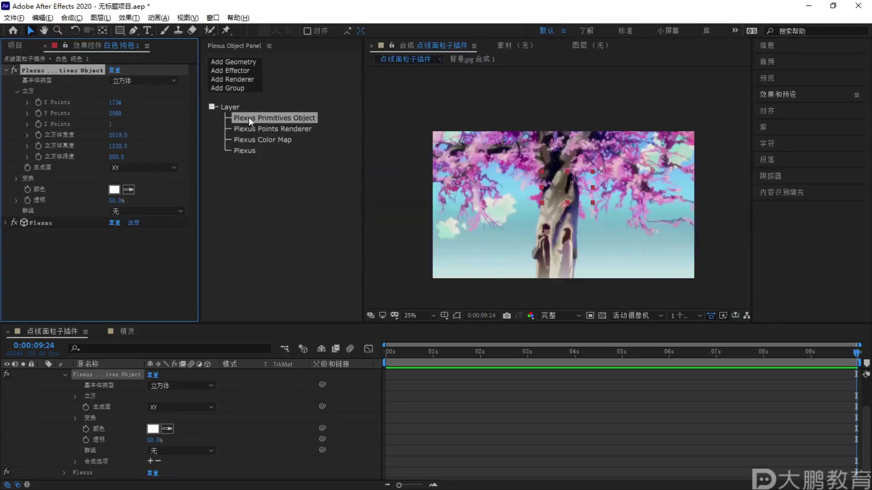
Browse the Add Geometry and Add Effector menus without adding anything
click(242, 59)
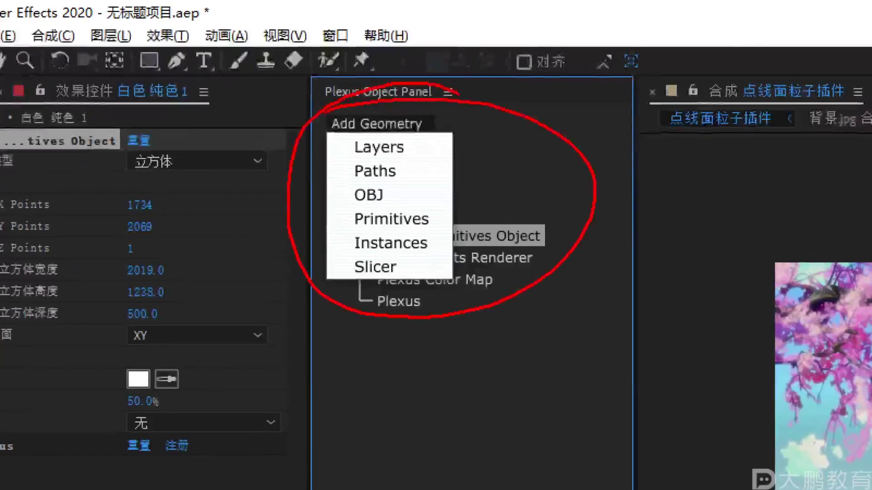
key(Escape)
click(241, 70)
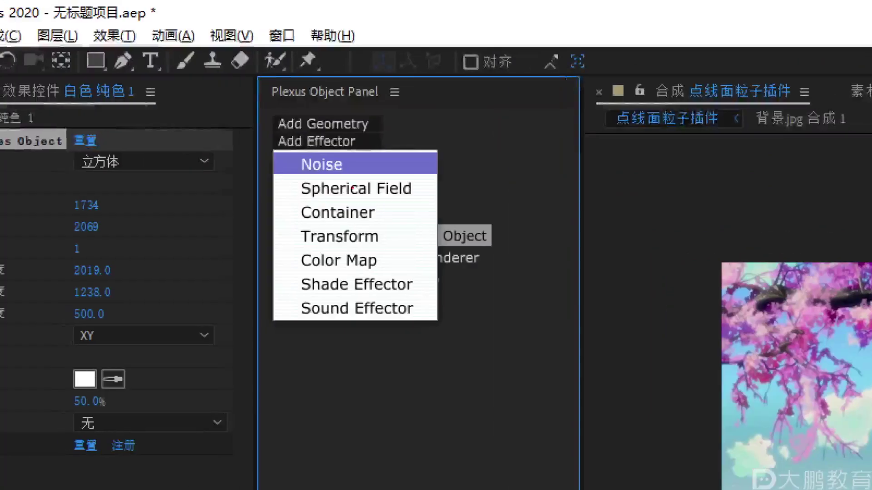
drag(278, 175, 446, 172)
drag(303, 243, 436, 245)
drag(268, 280, 445, 279)
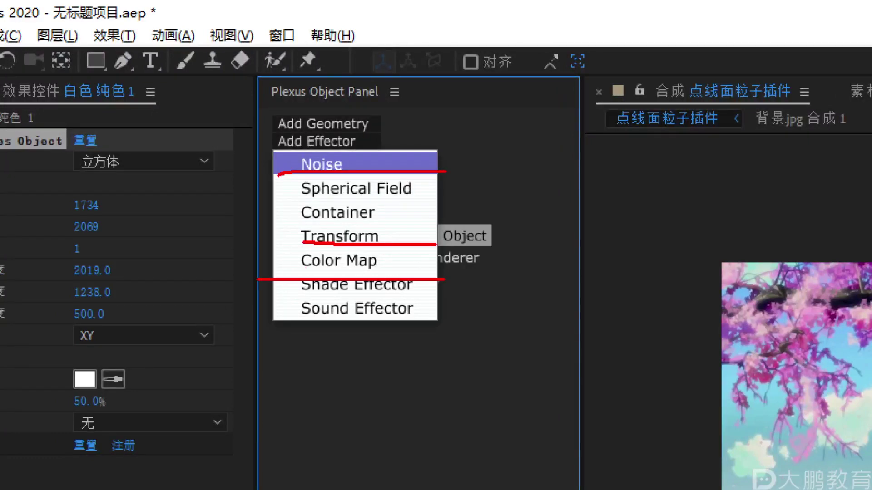
mouse_move(372, 181)
mouse_down()
mouse_move(422, 227)
mouse_move(373, 225)
mouse_up()
drag(391, 314, 431, 300)
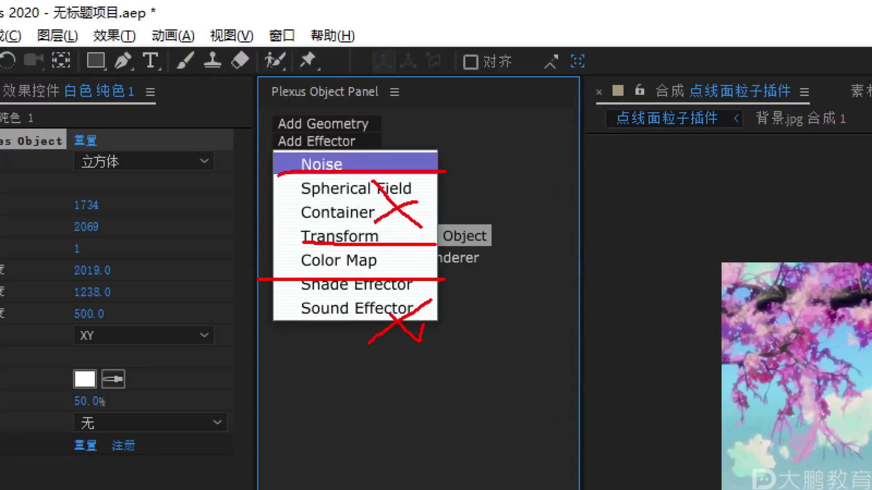
key(Escape)
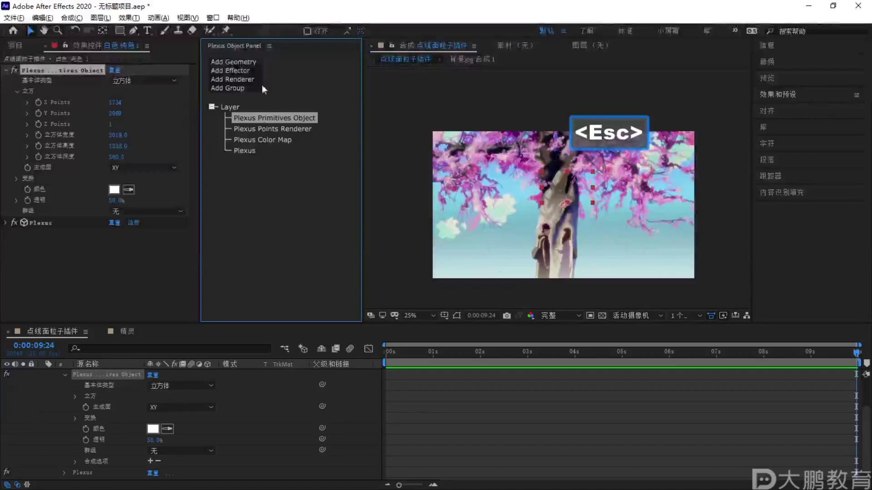
Browse the Add Renderer menu, then delete the primitives, points renderer and colour map objects
click(237, 80)
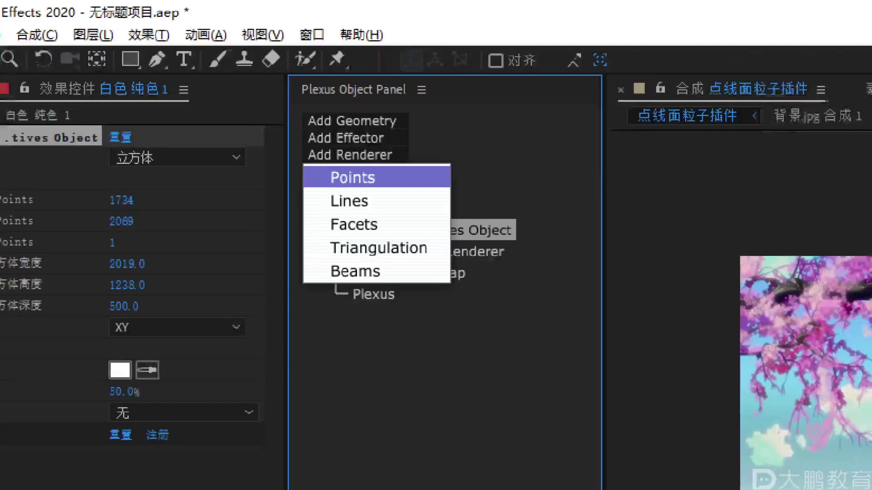
mouse_move(336, 167)
mouse_down()
mouse_move(493, 283)
mouse_move(334, 166)
mouse_up()
drag(351, 217, 378, 218)
mouse_move(373, 235)
mouse_down()
mouse_move(413, 237)
mouse_move(444, 259)
mouse_up()
drag(343, 286, 420, 282)
key(Escape)
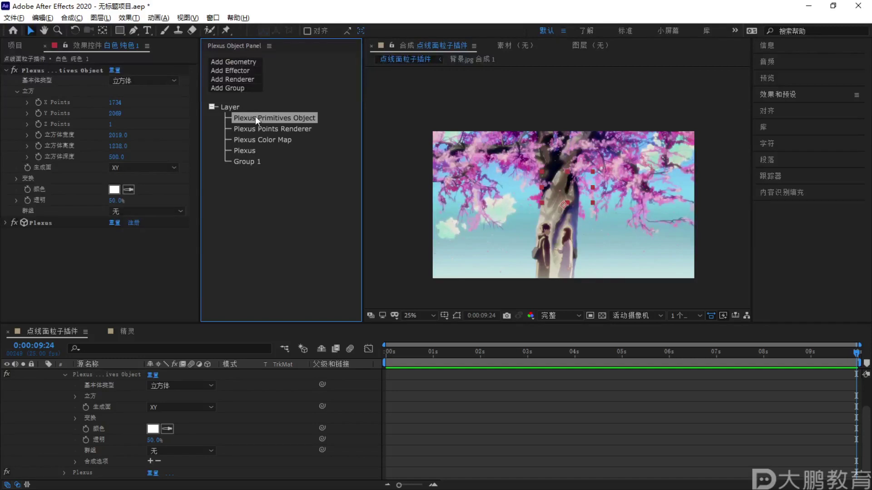
key(Delete)
key(Delete)
key(Delete)
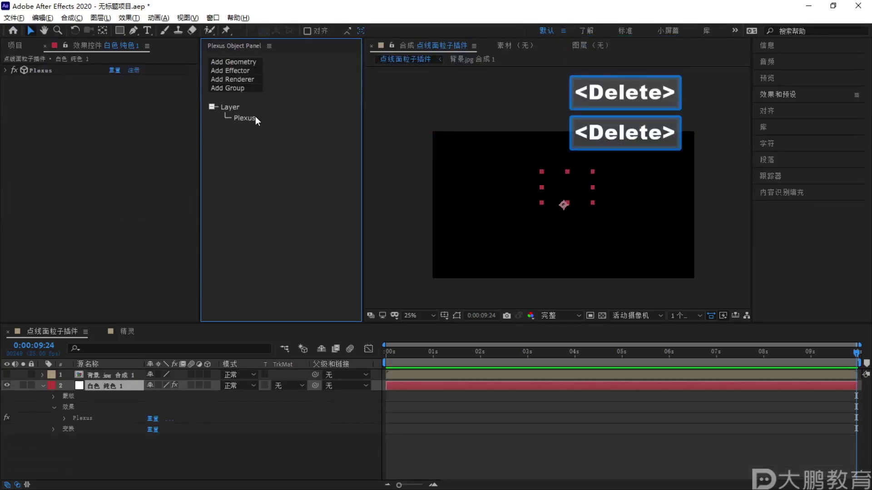
Add a Plexus Points Renderer and show its settings
click(41, 385)
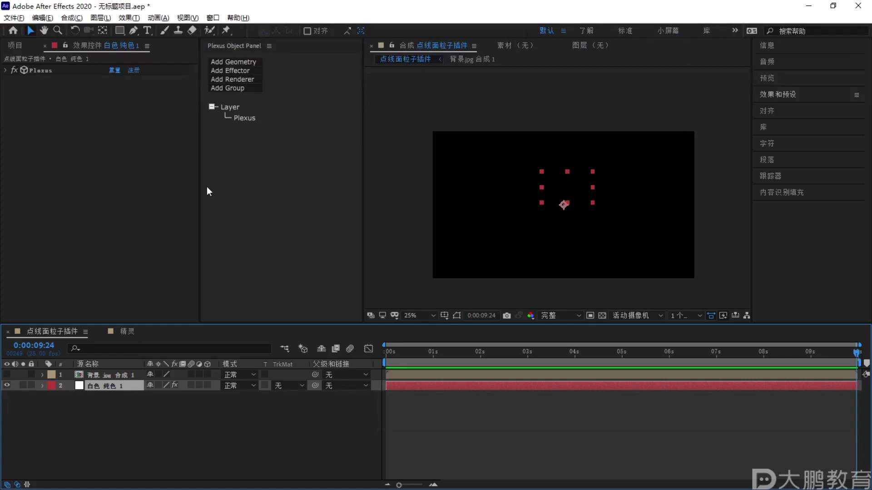
click(242, 81)
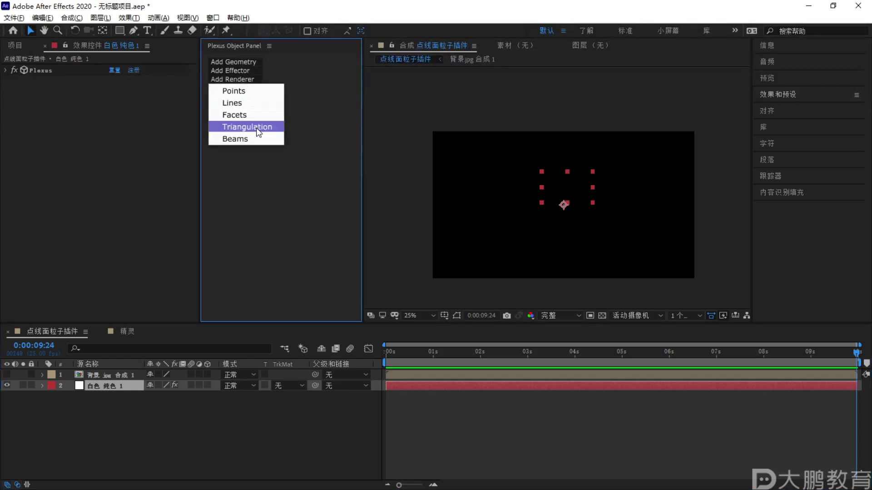
click(234, 91)
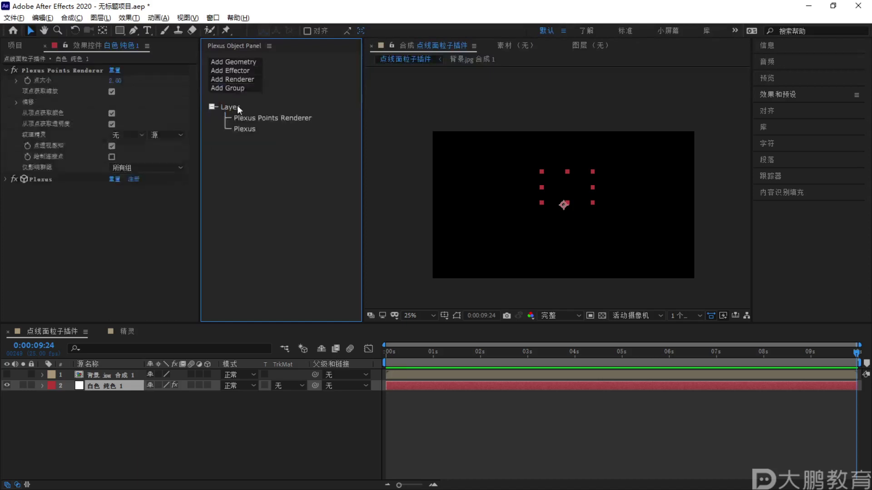
click(278, 119)
Mark up the points renderer settings on screen and bring up the Add Geometry list
key(F1)
drag(275, 122, 250, 122)
key(Escape)
key(F2)
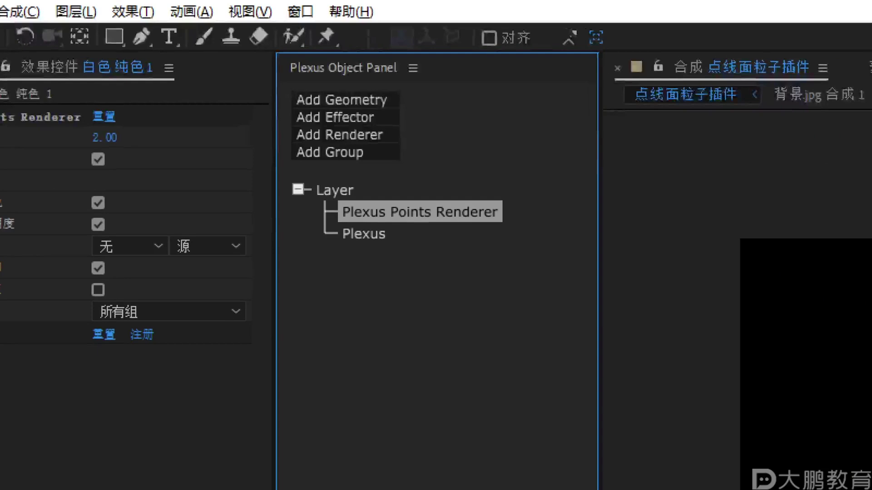
key(Escape)
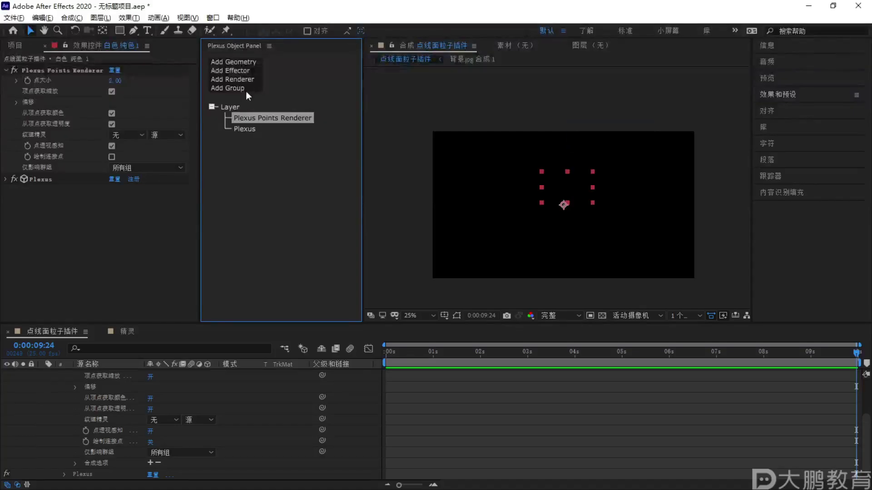
key(F2)
mouse_move(320, 126)
mouse_down()
mouse_move(314, 107)
mouse_move(259, 145)
mouse_up()
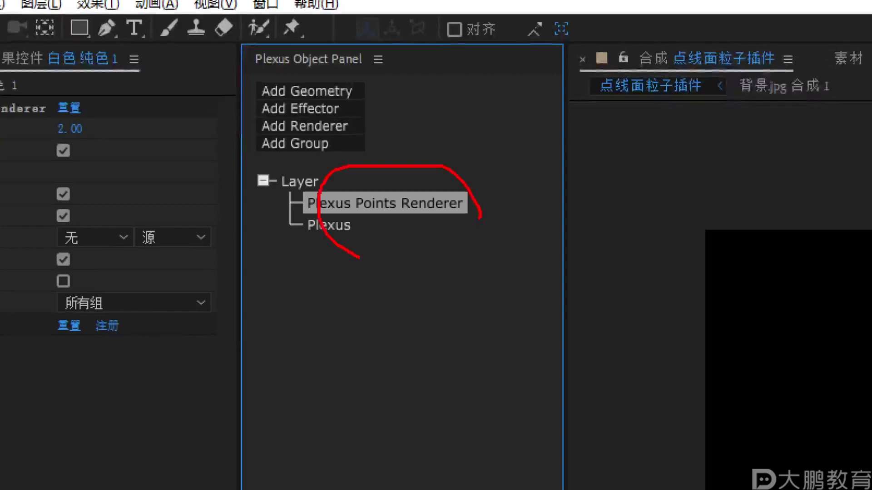
key(Escape)
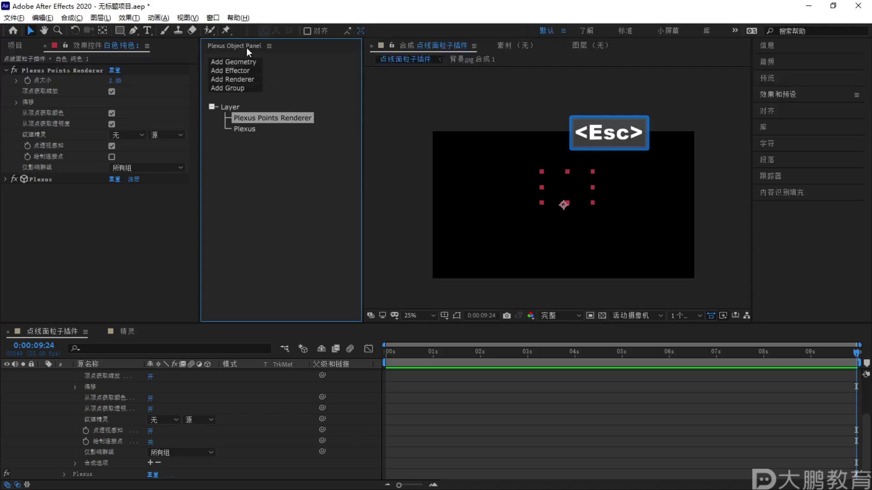
click(247, 67)
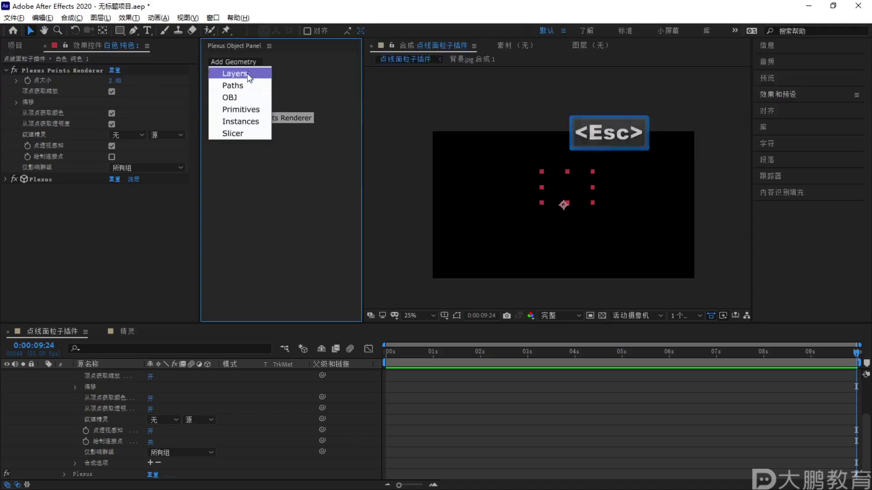
Add two Primitives geometry objects and make the first one a sphere
click(250, 108)
click(153, 81)
click(141, 90)
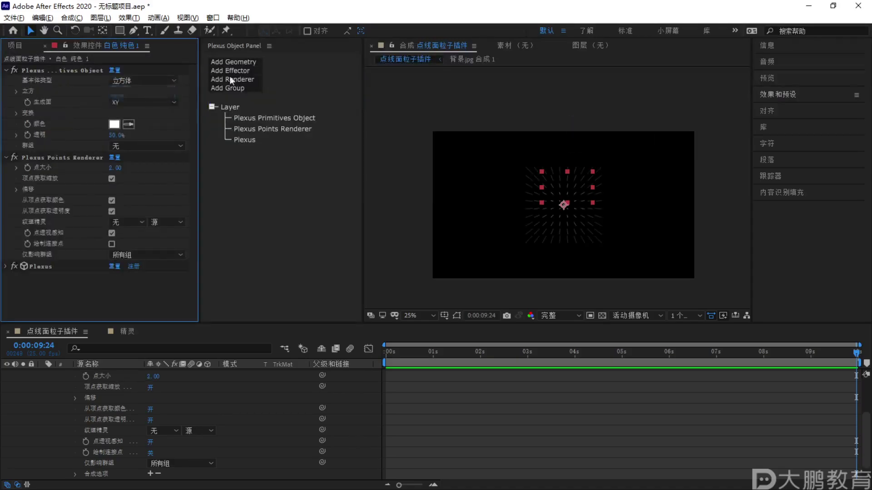
click(247, 67)
click(250, 109)
click(158, 81)
click(151, 108)
scroll(537, 202, up, 2)
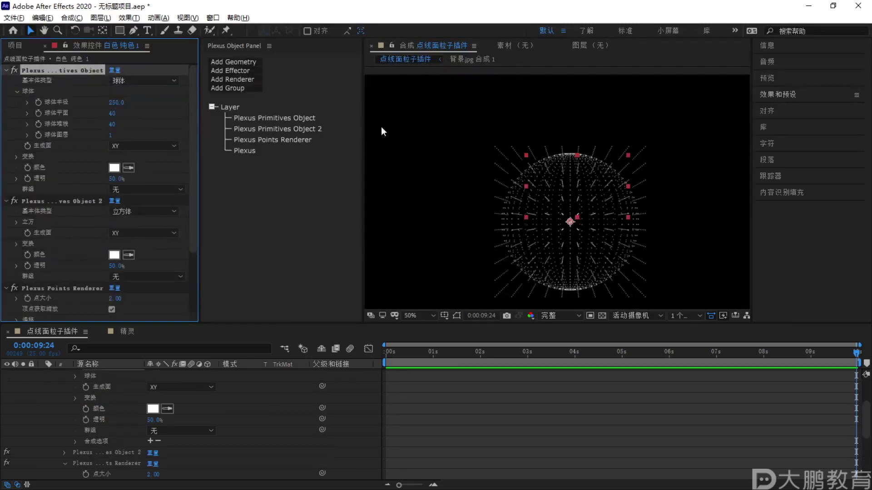
Mark up the dotted sphere on screen and reopen the first primitive object's settings
key(F1)
mouse_move(282, 136)
mouse_down()
mouse_move(265, 142)
mouse_move(287, 146)
mouse_move(340, 103)
mouse_move(236, 100)
mouse_move(255, 130)
mouse_move(340, 134)
mouse_up()
key(Escape)
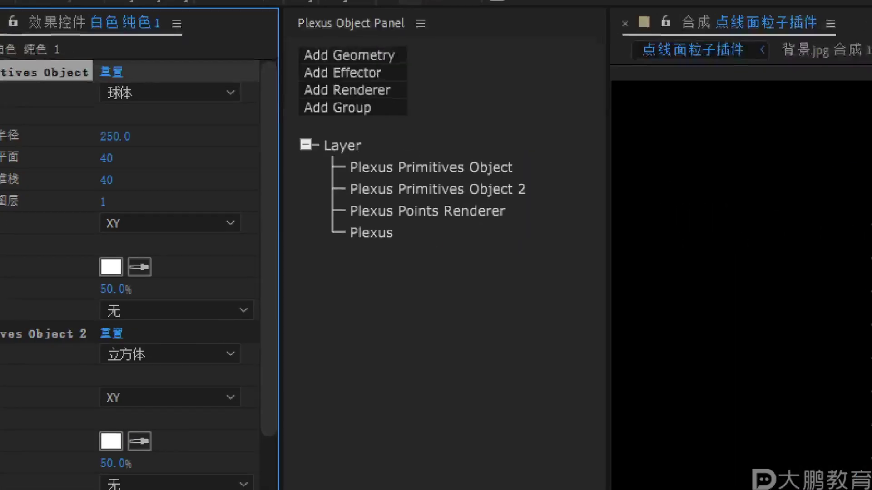
drag(238, 145, 319, 150)
mouse_move(521, 232)
mouse_down()
mouse_move(370, 204)
mouse_move(358, 230)
mouse_up()
mouse_move(514, 204)
mouse_down()
mouse_move(341, 111)
mouse_move(376, 218)
mouse_move(522, 208)
mouse_up()
key(Escape)
key(F2)
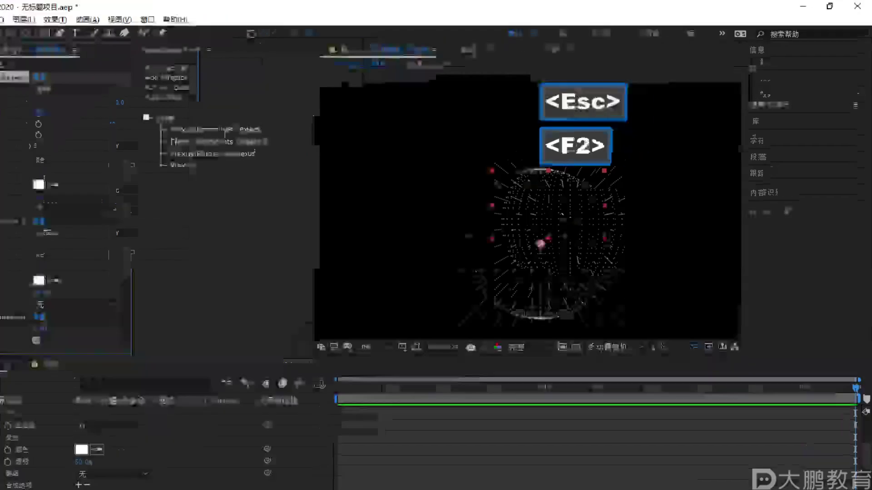
drag(544, 151, 534, 153)
key(Escape)
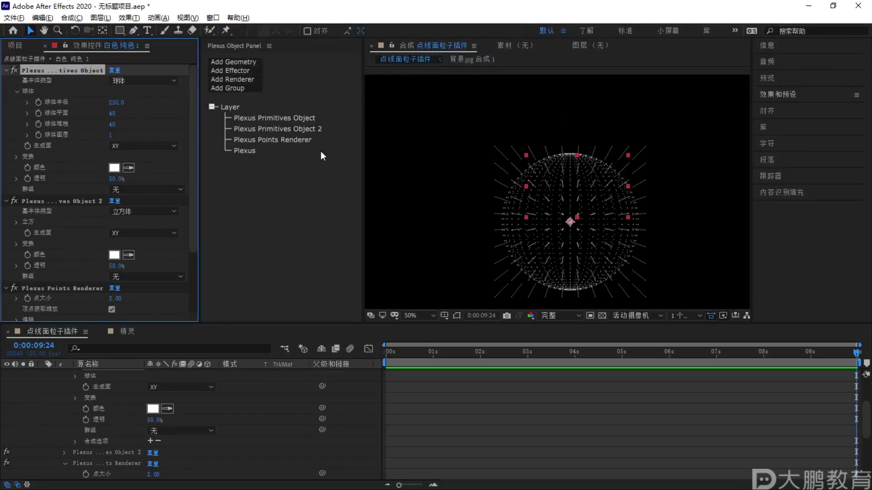
key(F1)
mouse_move(314, 143)
mouse_down()
mouse_move(262, 134)
mouse_move(284, 151)
mouse_move(305, 144)
mouse_up()
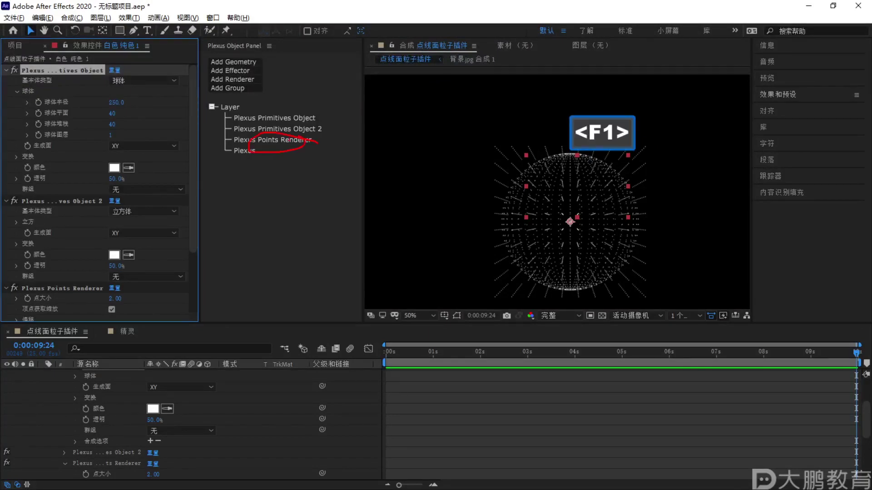
key(Escape)
click(287, 119)
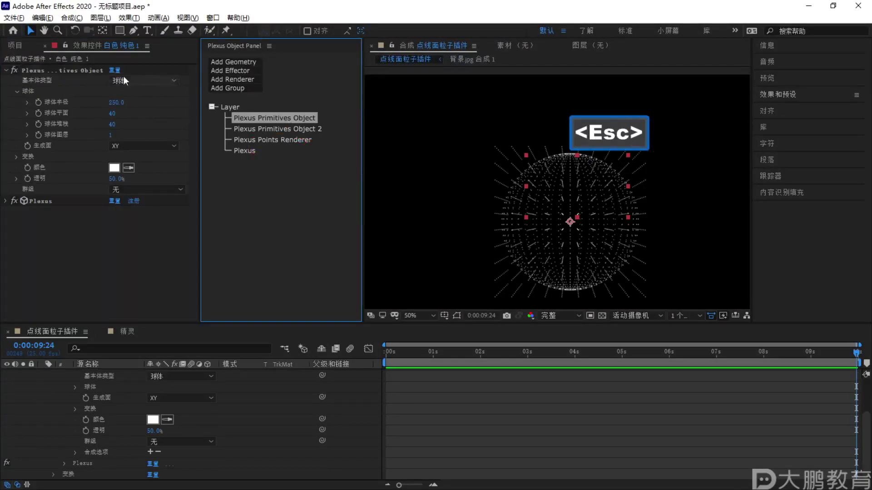
Limit the Plexus Points Renderer to affect only Group 1
key(F1)
mouse_move(287, 135)
mouse_down()
mouse_move(275, 122)
mouse_move(297, 117)
mouse_up()
key(Escape)
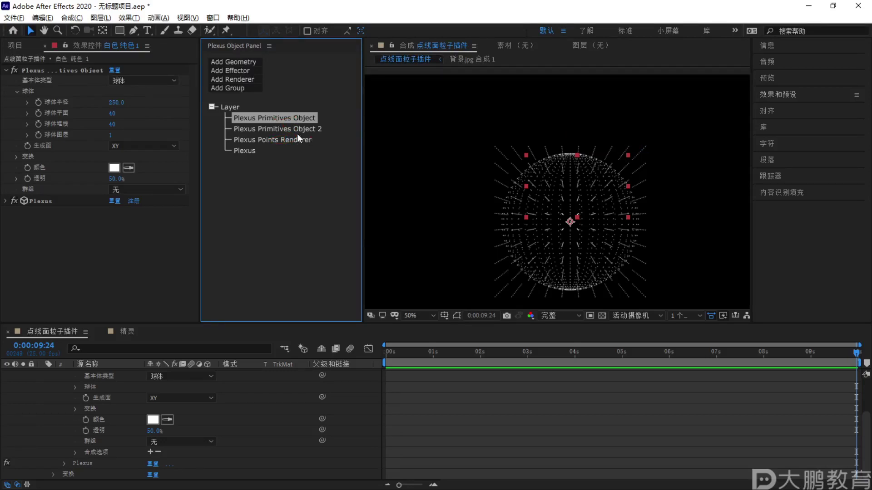
click(269, 137)
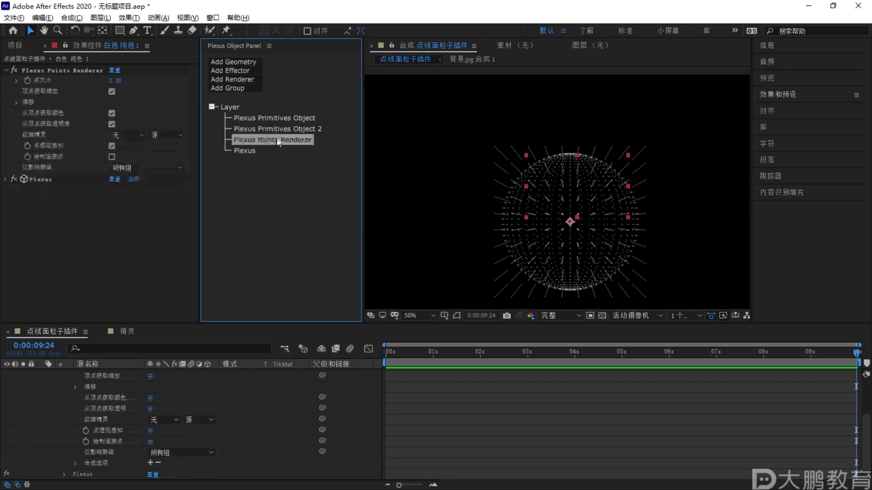
click(161, 168)
click(295, 143)
click(155, 170)
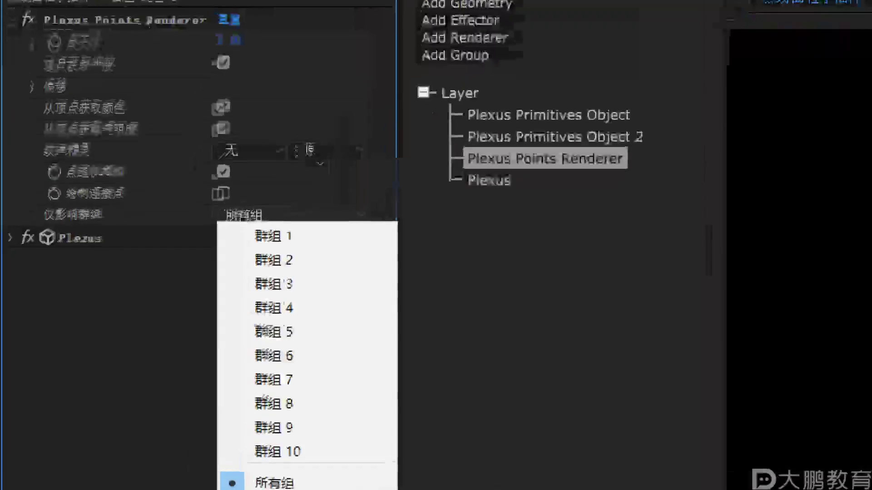
key(Escape)
click(278, 221)
click(259, 244)
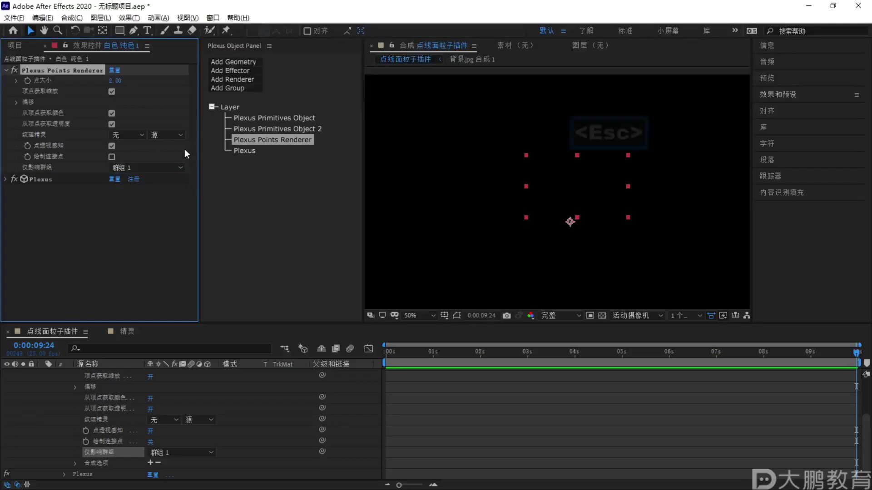
Assign the sphere Primitives Object to Group 1
click(266, 118)
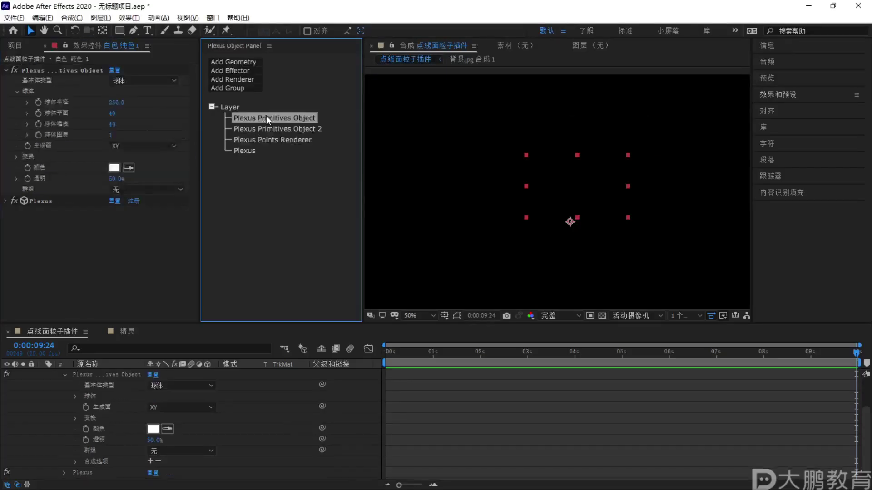
click(138, 187)
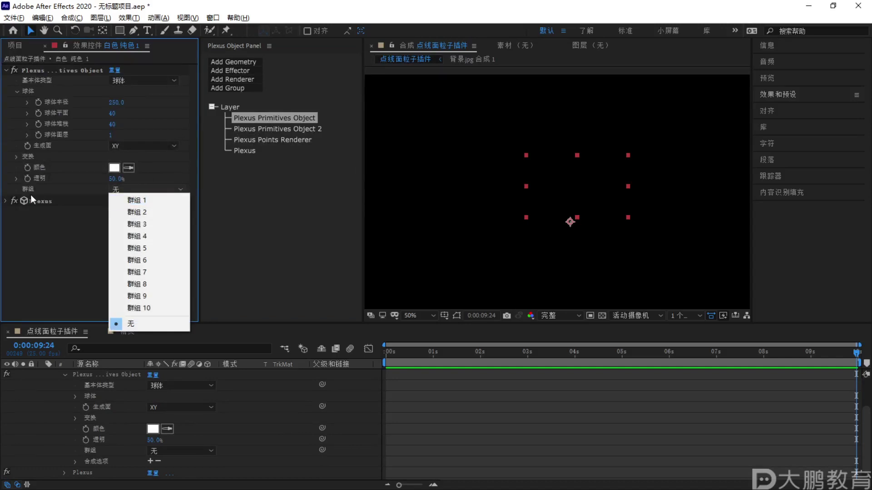
click(138, 201)
click(267, 211)
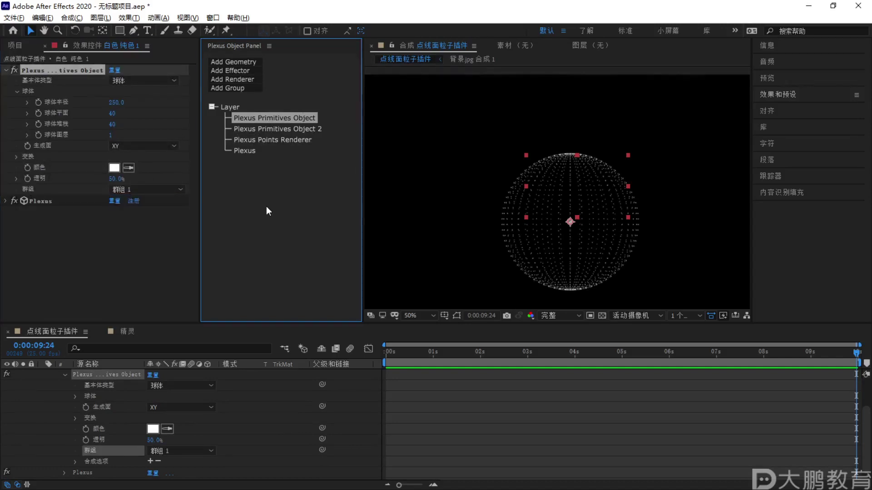
click(155, 260)
click(225, 383)
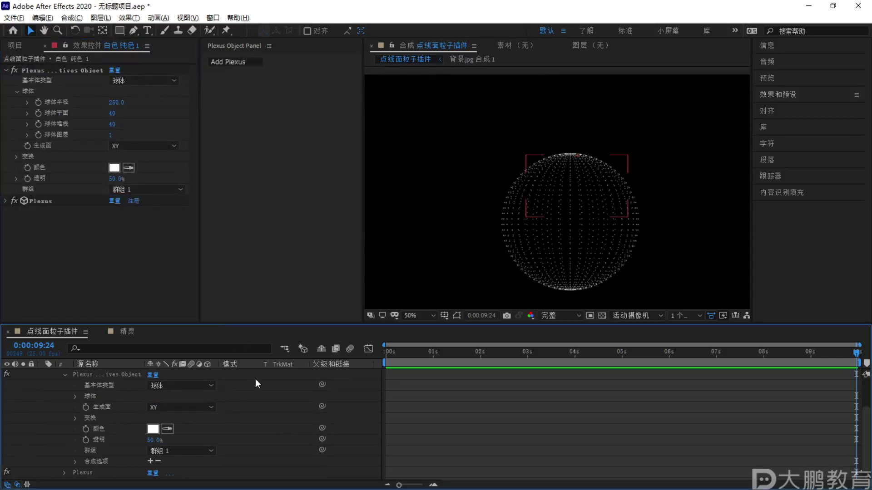
scroll(91, 377, up, 3)
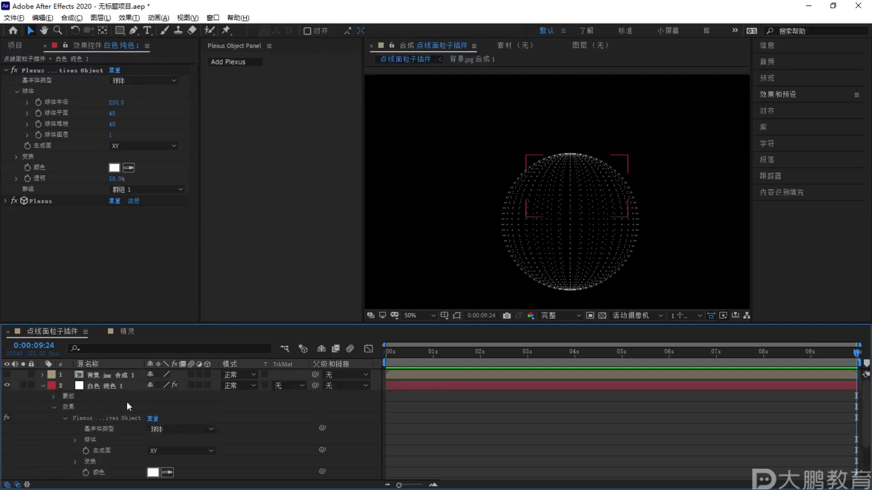
Expand Group 1 to check its members, then show Primitives Object 2's settings
click(103, 386)
click(224, 117)
key(F2)
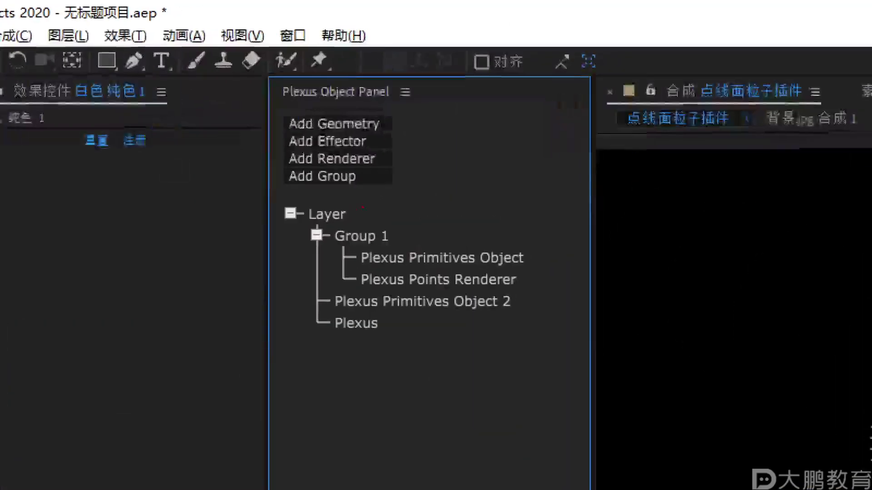
key(Escape)
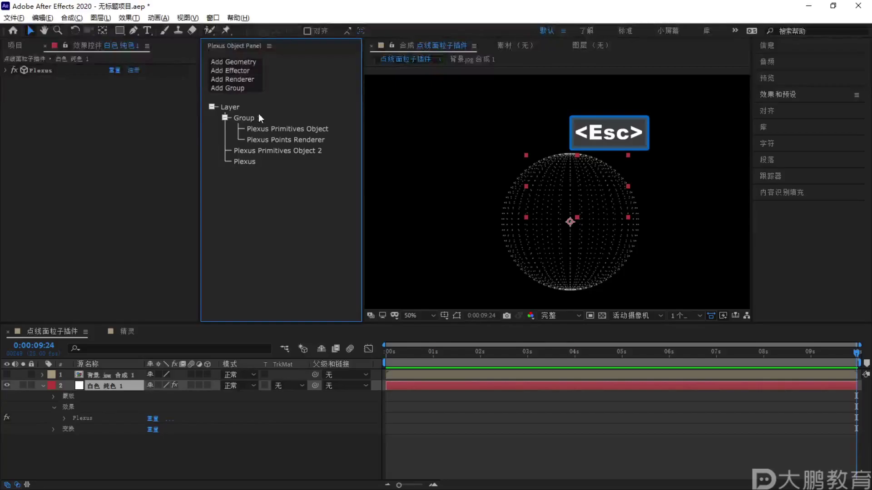
key(F1)
mouse_move(278, 132)
mouse_down()
mouse_move(349, 132)
mouse_move(497, 197)
mouse_move(469, 207)
mouse_up()
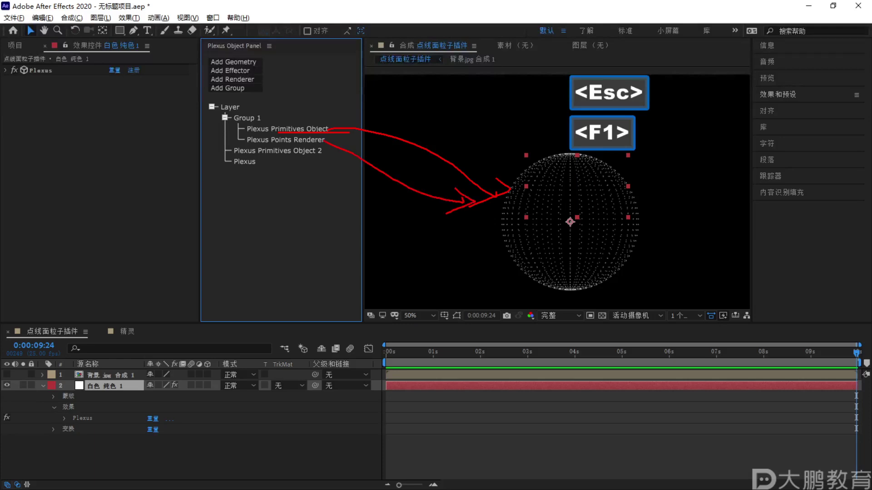
key(Escape)
click(281, 150)
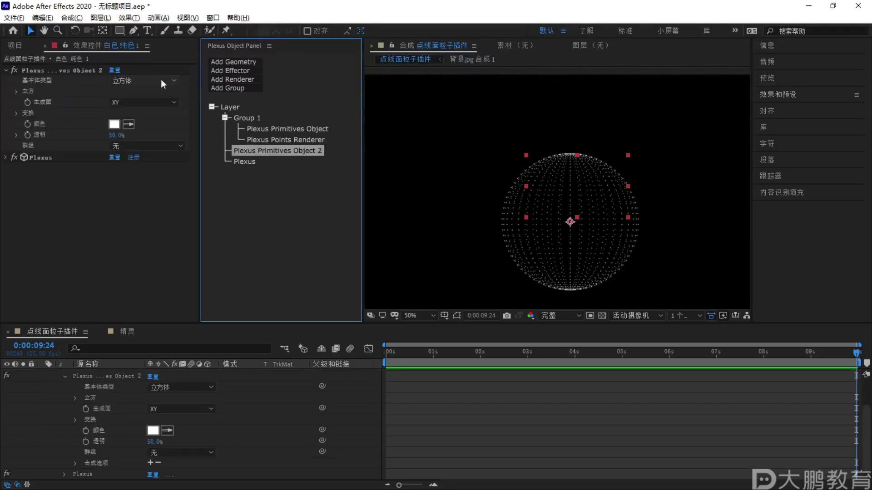
Add a second Points Renderer and assign it and Primitives Object 2 to 群组 2
click(243, 78)
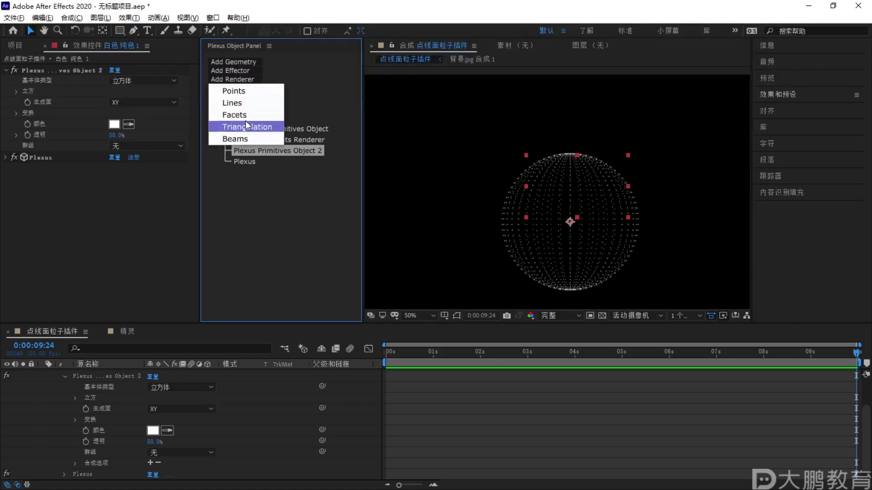
click(247, 94)
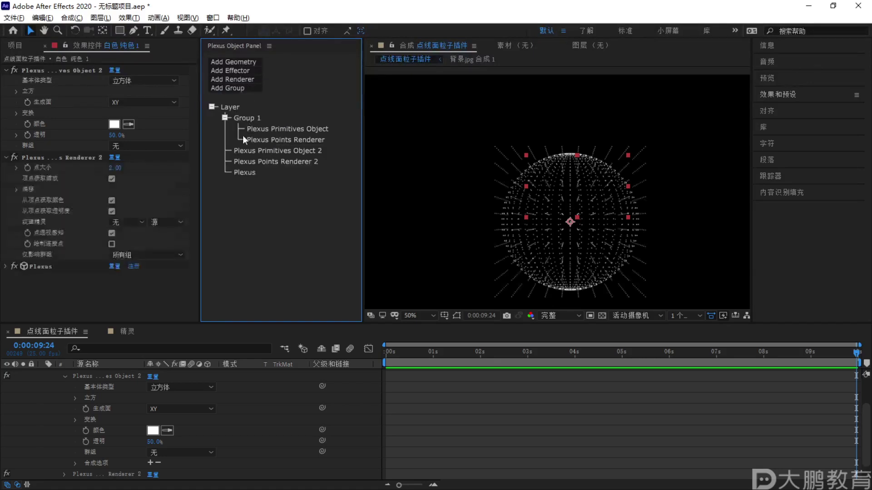
click(252, 149)
click(158, 145)
click(136, 169)
click(255, 162)
click(142, 166)
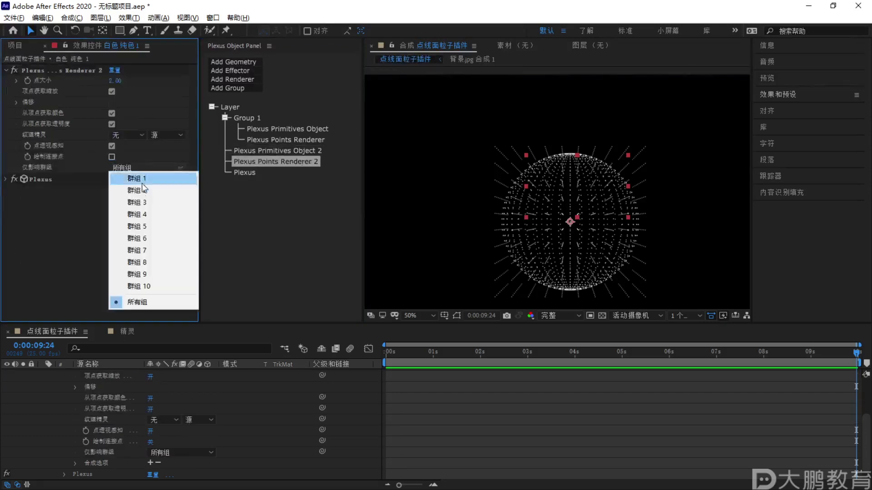
click(137, 190)
Refresh the Plexus tree to confirm Group 2's members, then show the Project panel
click(227, 397)
scroll(140, 378, up, 3)
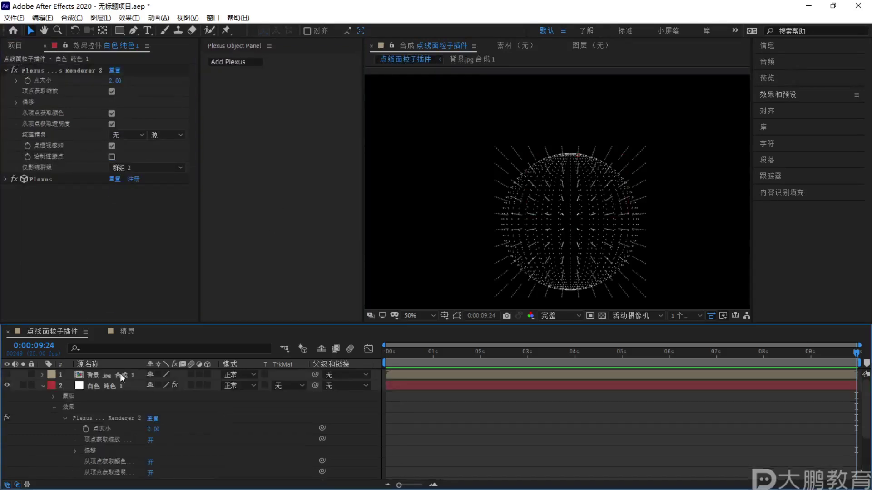
click(105, 382)
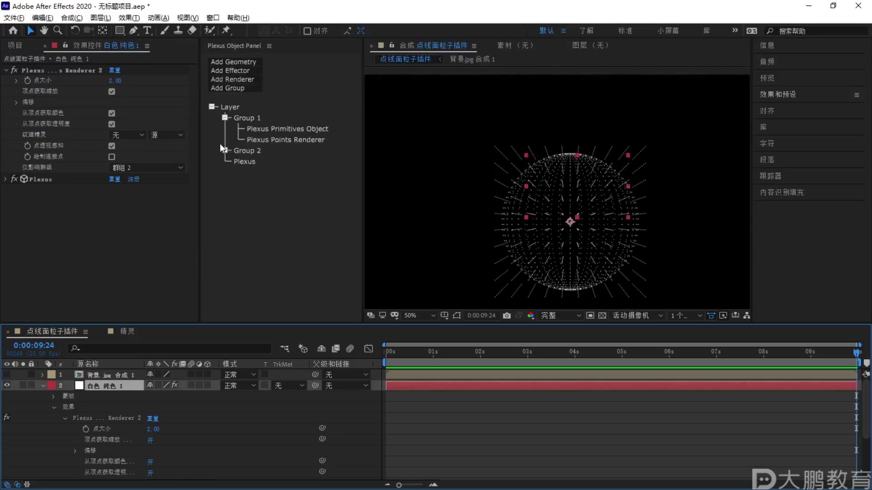
click(224, 150)
mouse_move(469, 206)
mouse_down()
mouse_move(293, 186)
mouse_move(399, 169)
mouse_up()
drag(381, 201, 406, 192)
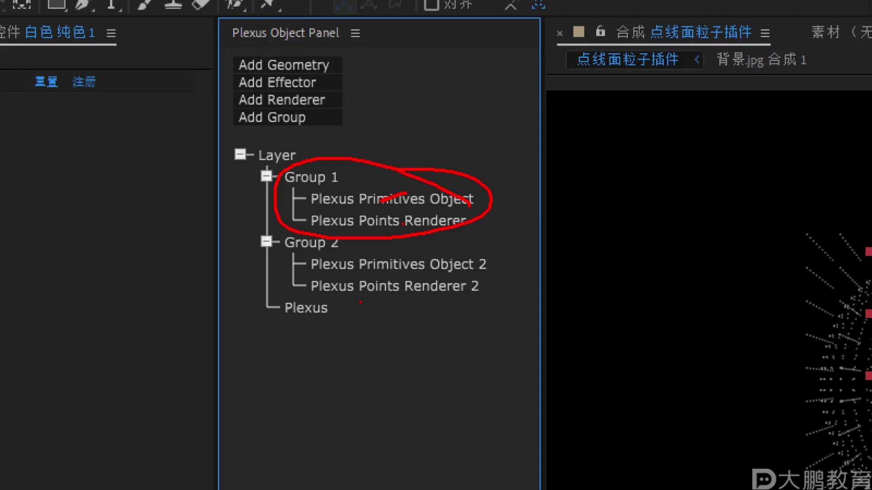
key(Escape)
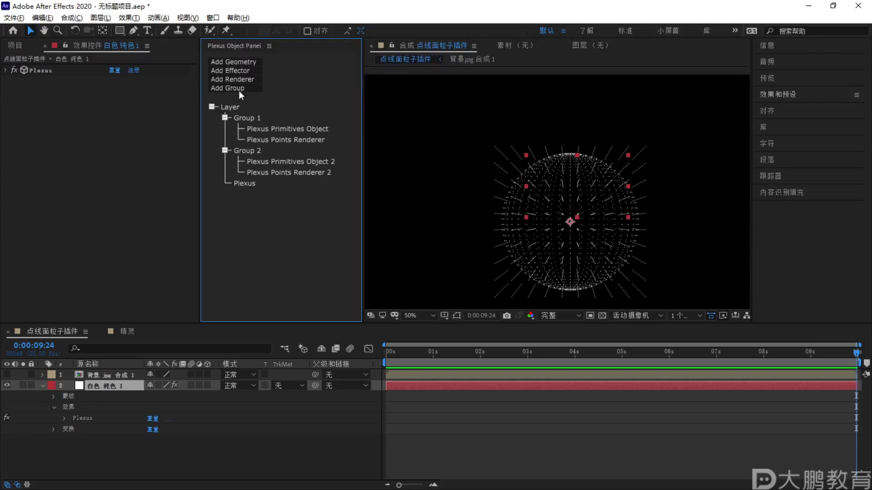
key(F1)
drag(253, 86, 209, 105)
key(Escape)
click(17, 45)
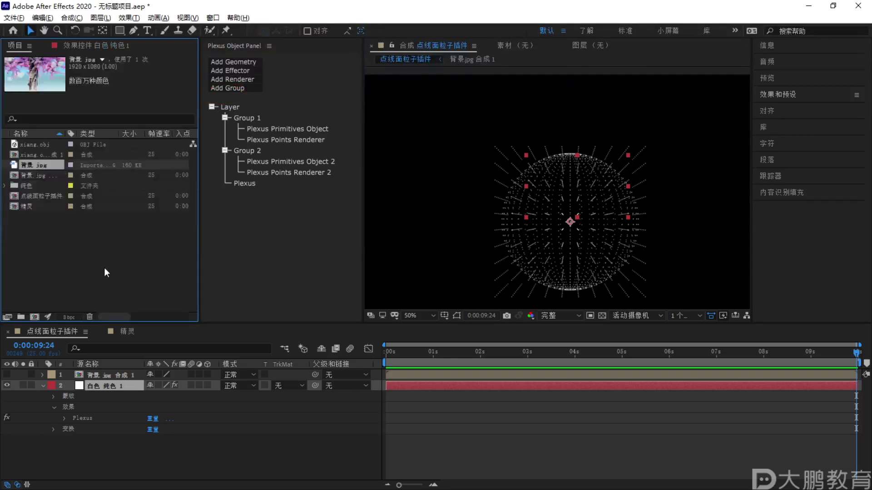
Delete the Plexus solid and background comp layers and create a new shape layer
click(96, 388)
key(Delete)
click(110, 377)
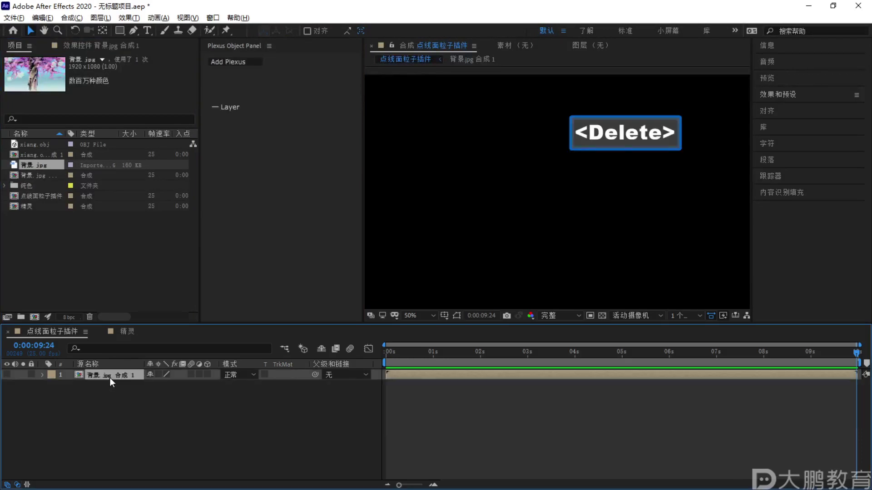
key(Delete)
right_click(110, 378)
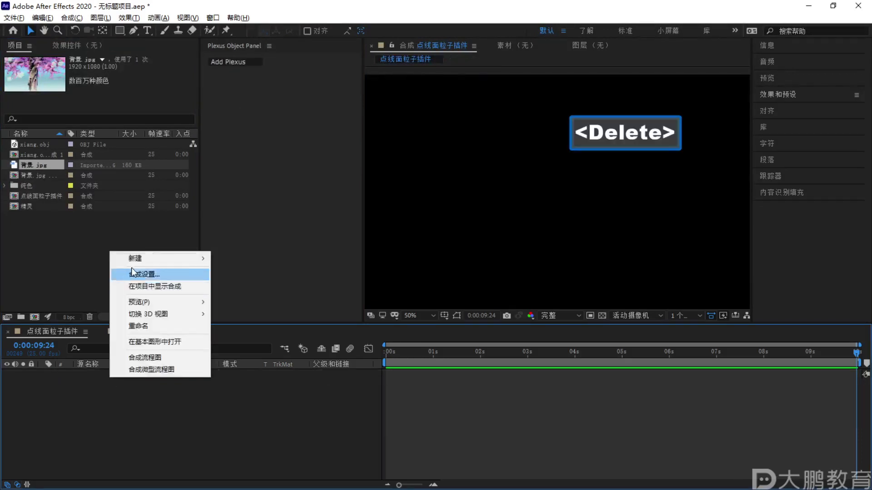
mouse_move(154, 259)
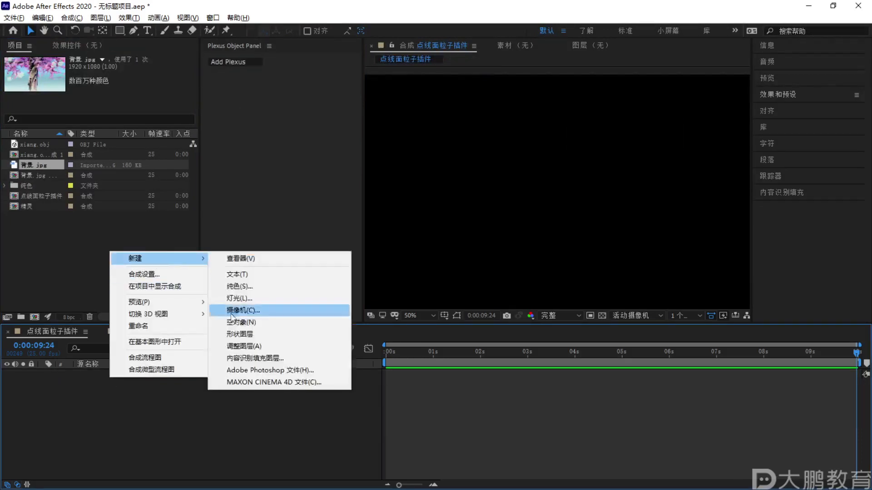
click(252, 330)
Add a rectangle path, an ellipse path and a fill to the shape layer
click(42, 375)
click(212, 385)
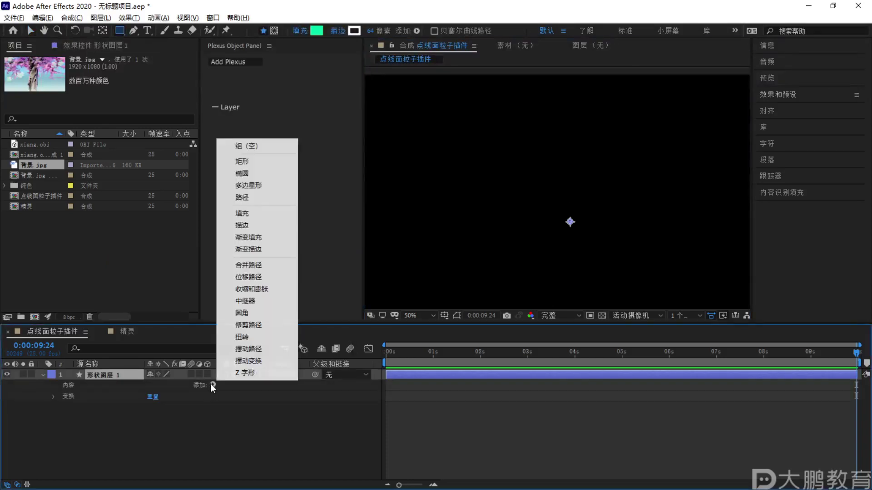
click(245, 162)
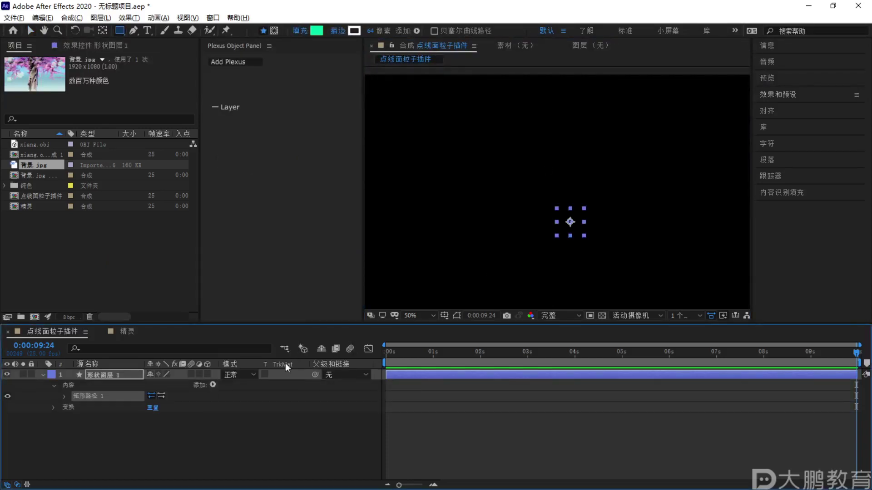
click(212, 384)
click(254, 173)
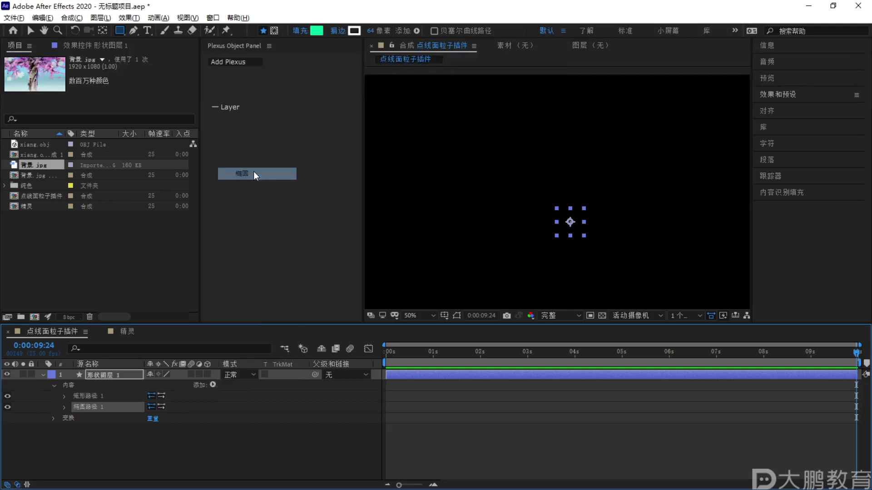
click(213, 384)
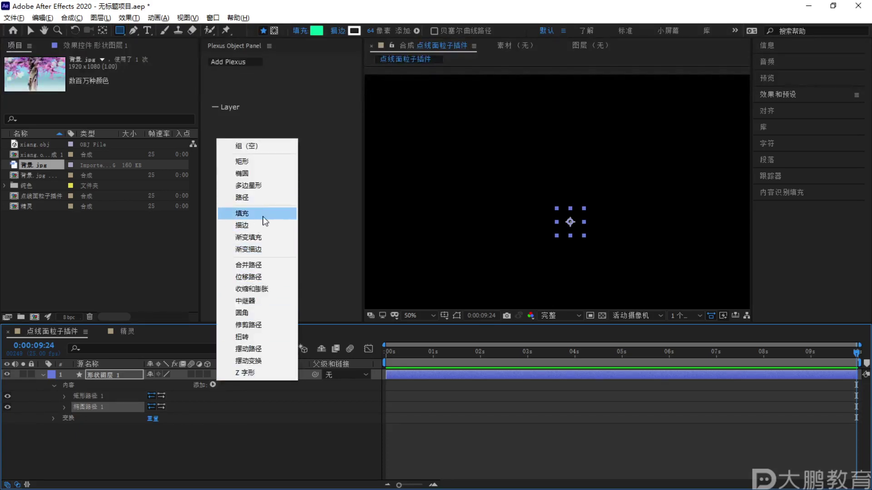
click(263, 217)
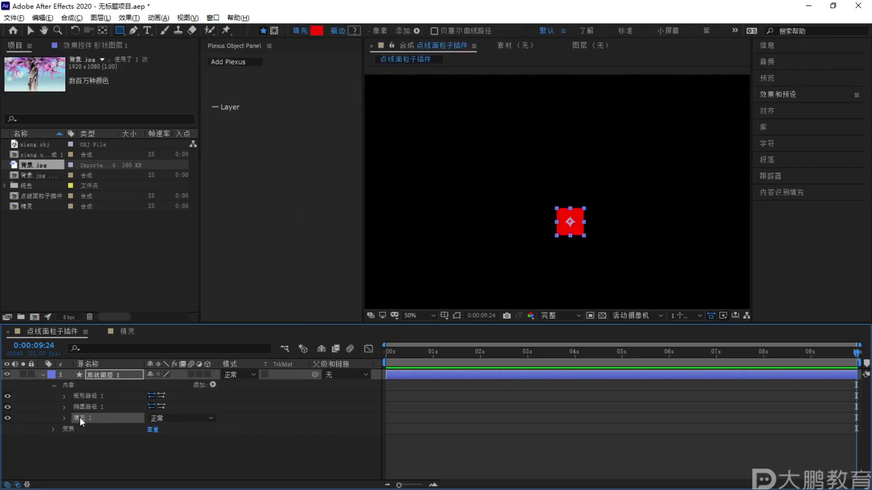
Move the ellipse path to Position X -217, placing the red circle left of the square
key(v)
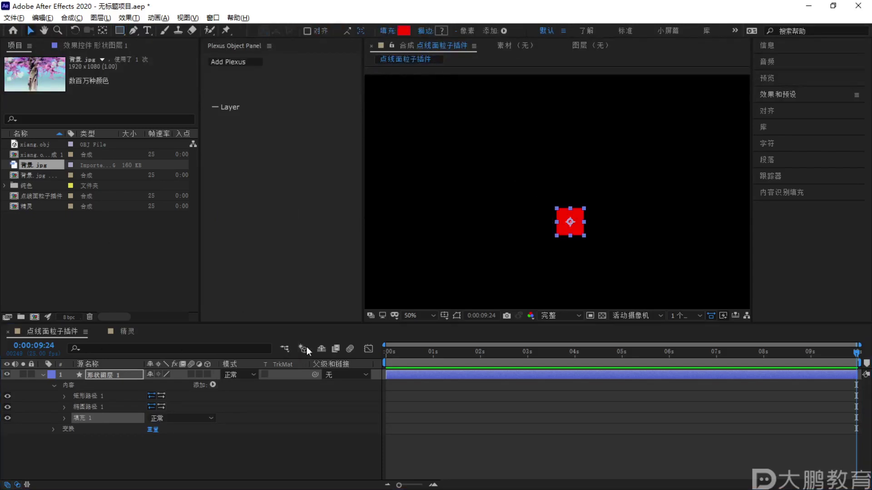
click(102, 395)
click(94, 405)
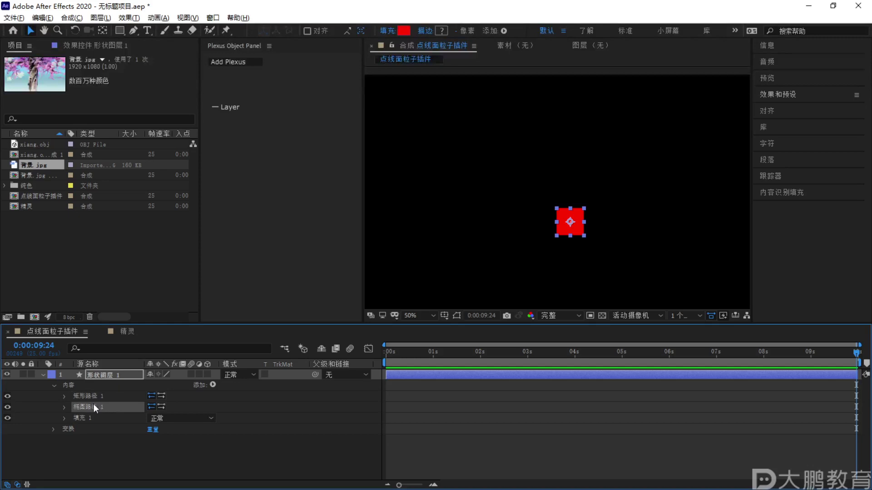
click(64, 407)
drag(160, 420, 208, 422)
key(ctrl+z)
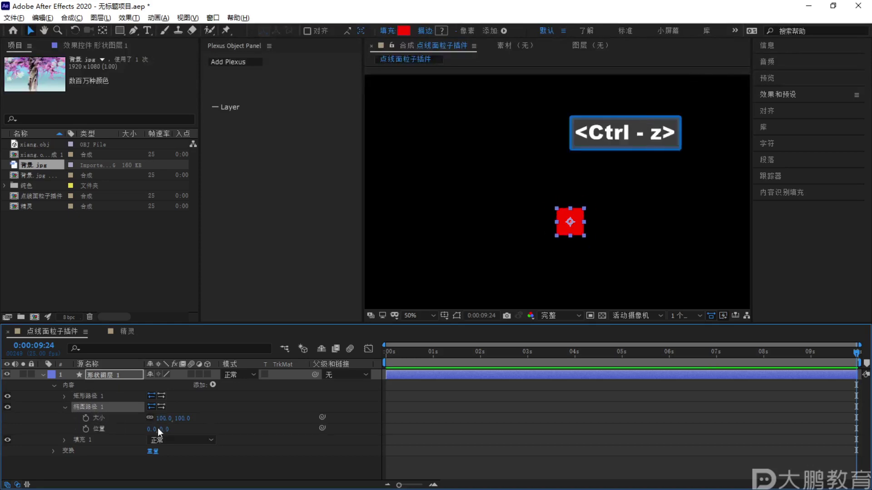
key(ctrl+z)
drag(154, 430, 56, 430)
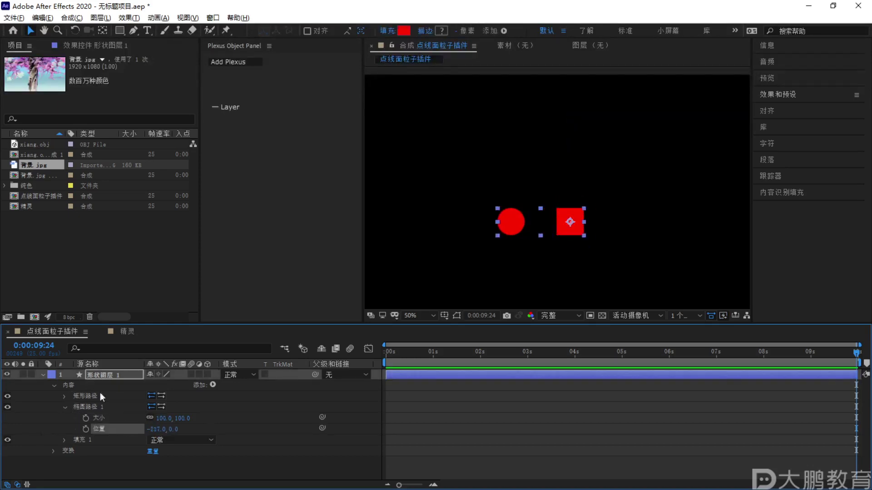
click(65, 407)
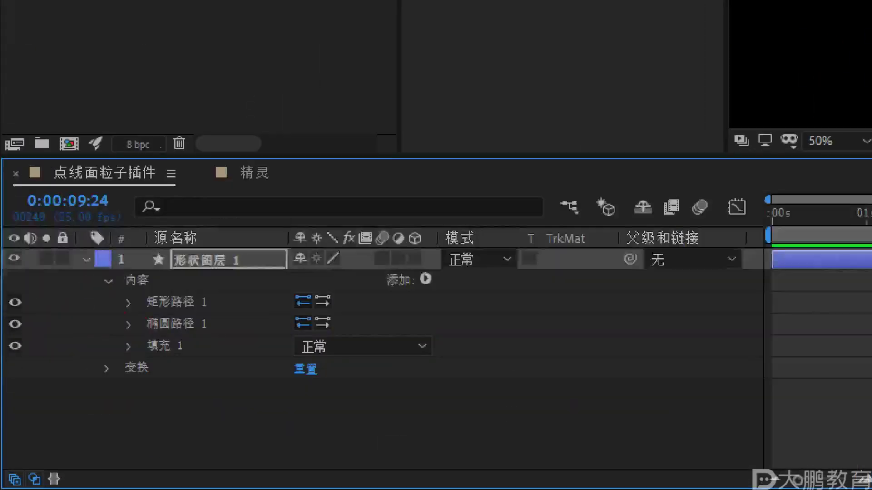
mouse_move(125, 313)
mouse_down()
mouse_move(275, 311)
mouse_move(124, 282)
mouse_move(114, 283)
mouse_move(149, 335)
mouse_move(240, 311)
mouse_move(117, 308)
mouse_up()
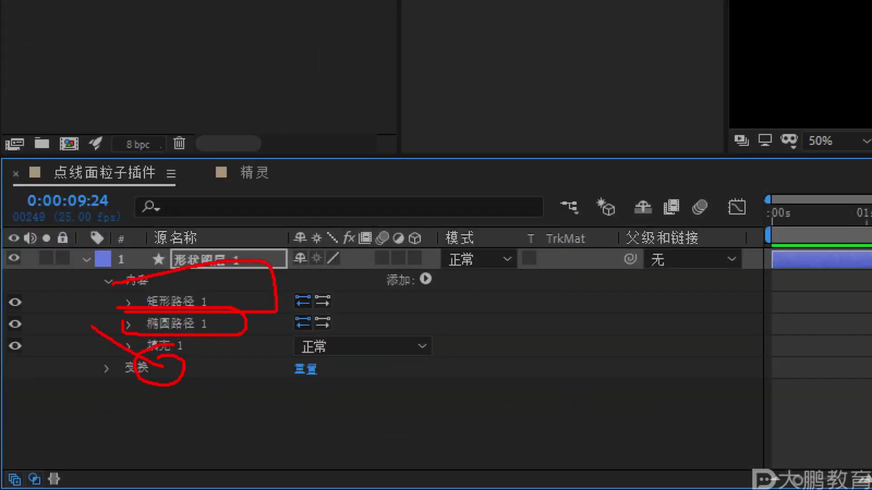
key(Escape)
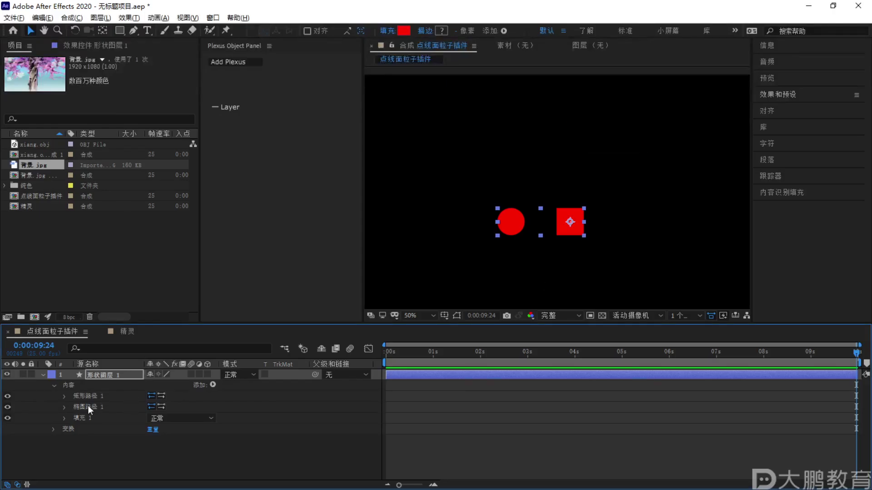
Group the rectangle path and 填充 1 together into 组 1 with Ctrl+G
click(86, 414)
ctrl+click(85, 420)
key(ctrl+F1)
mouse_move(78, 418)
mouse_down()
mouse_move(63, 413)
mouse_move(78, 394)
mouse_move(89, 415)
mouse_move(93, 402)
mouse_up()
key(Escape)
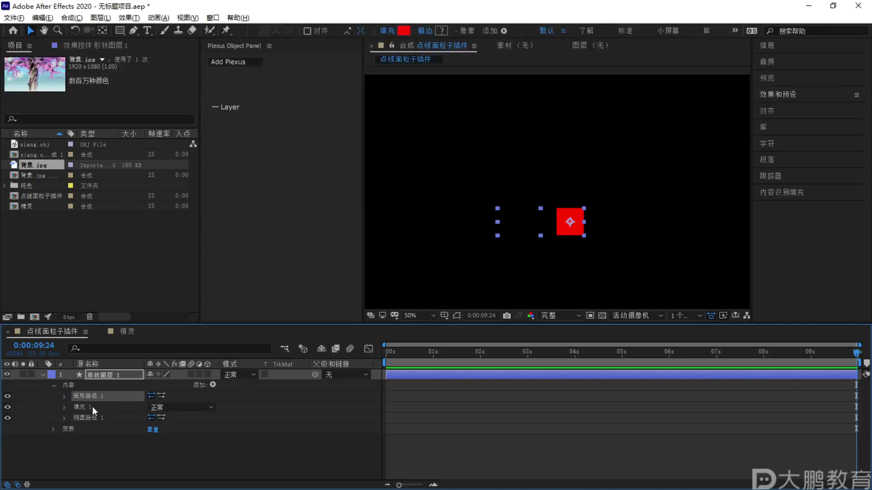
shift+click(92, 407)
right_click(95, 399)
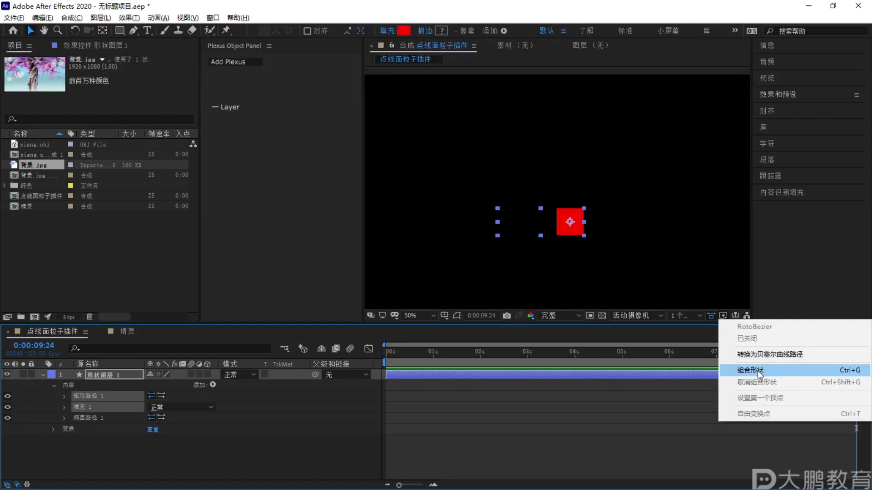
click(108, 402)
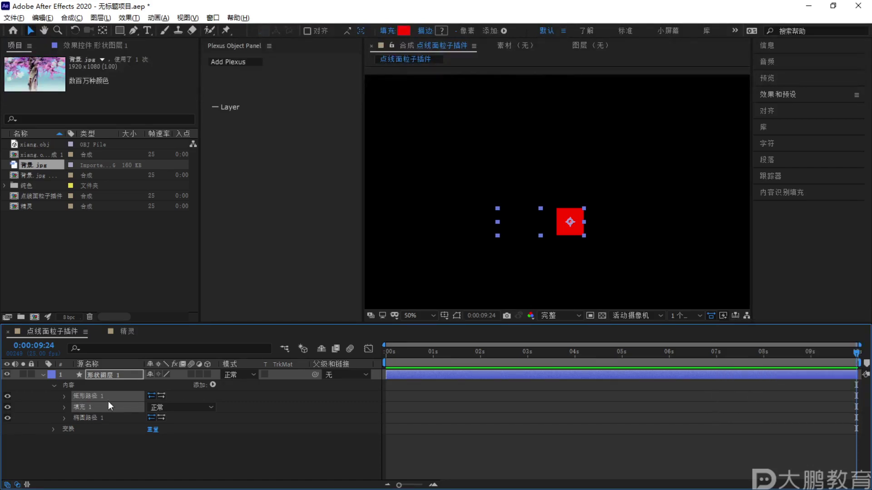
key(alt+g)
key(ctrl+g)
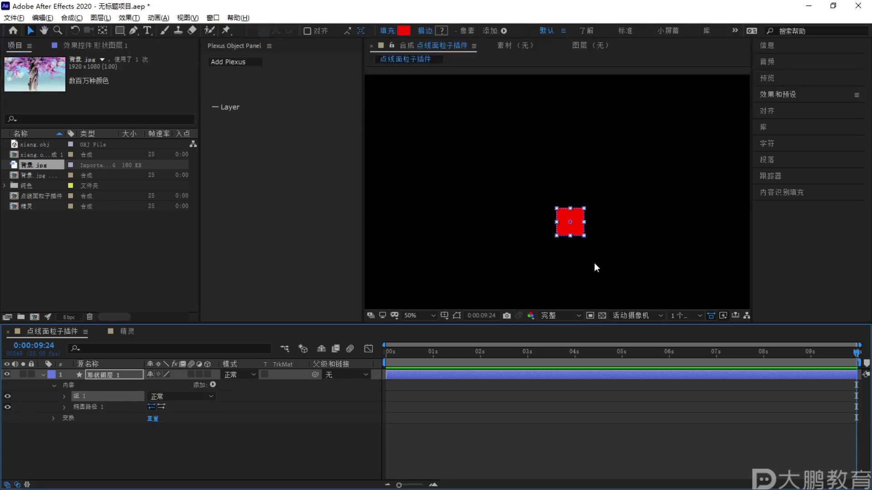
click(64, 396)
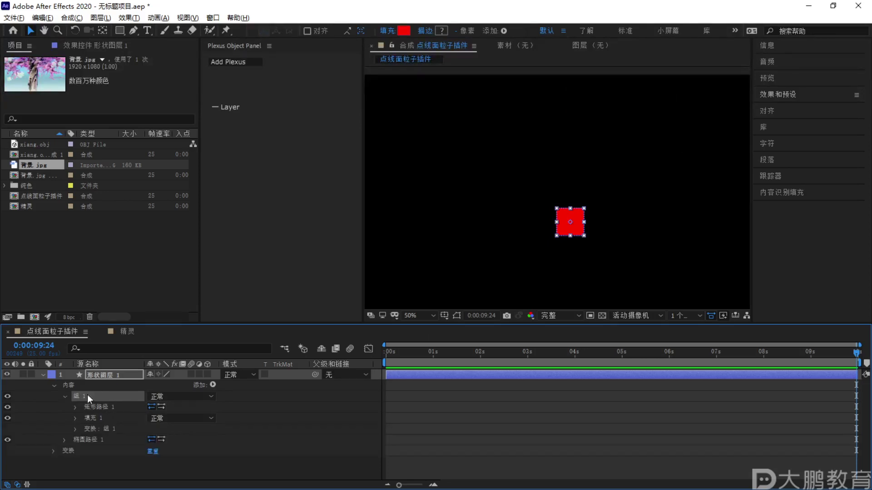
key(F2)
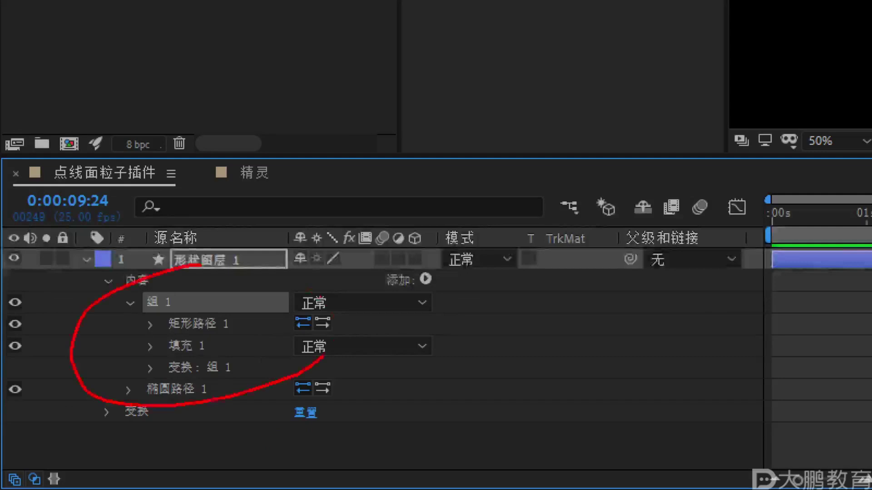
key(Escape)
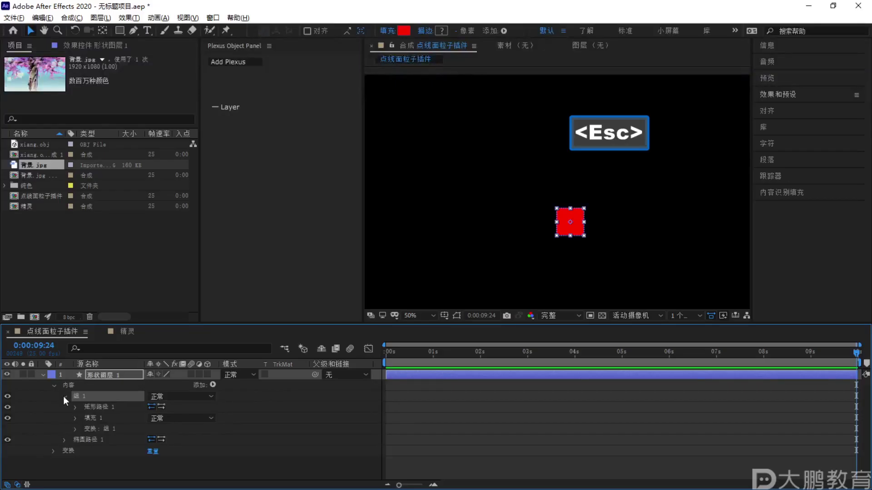
click(64, 396)
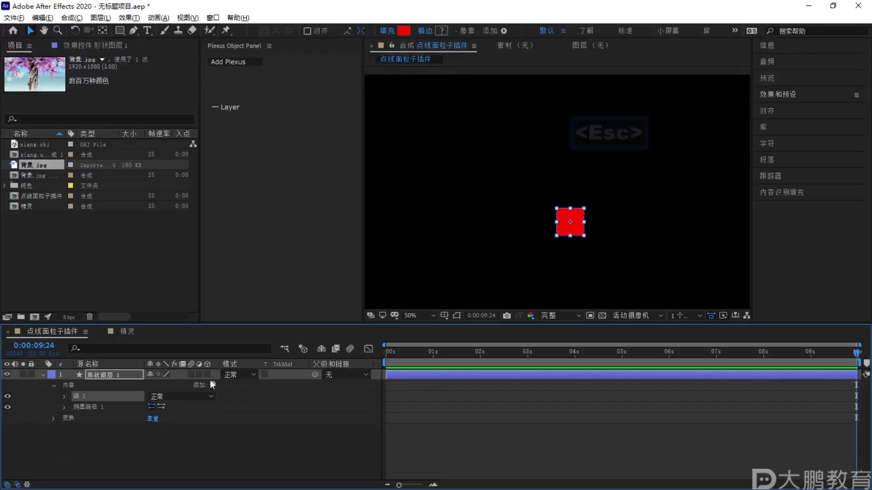
Add a stroke below the ellipse path and group the two into 组 2
click(213, 385)
click(249, 226)
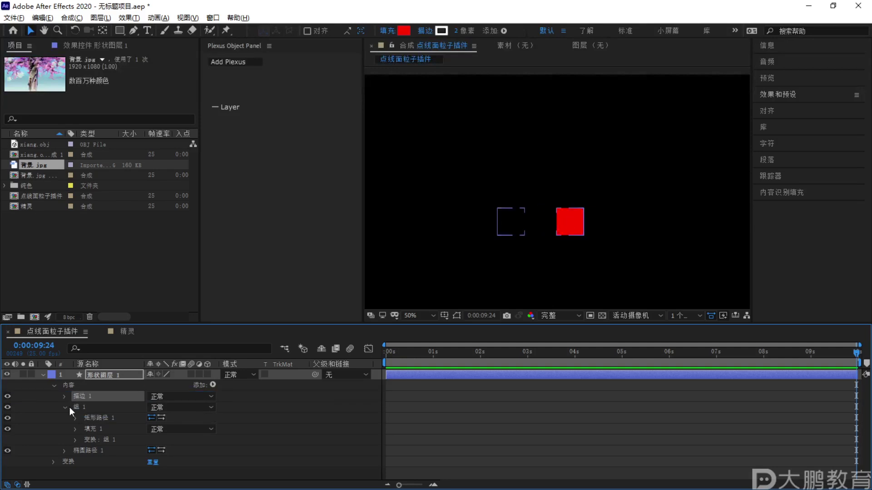
click(65, 407)
drag(87, 396, 87, 419)
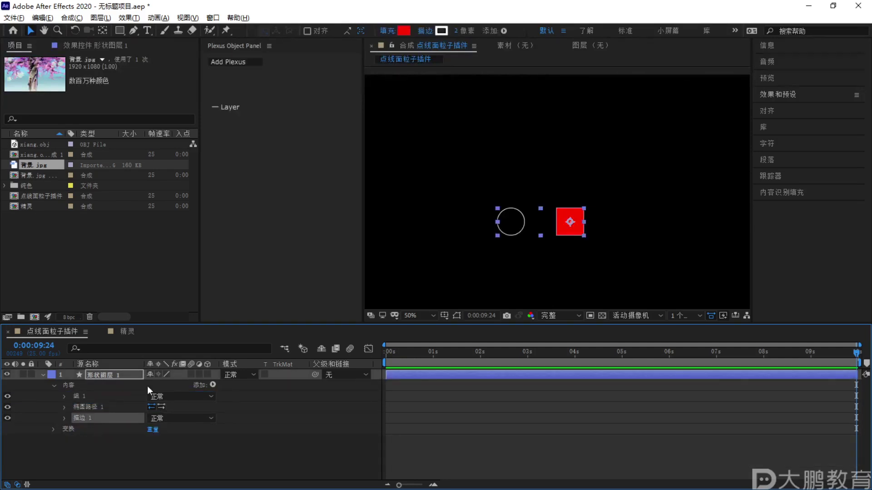
shift+click(92, 408)
right_click(87, 408)
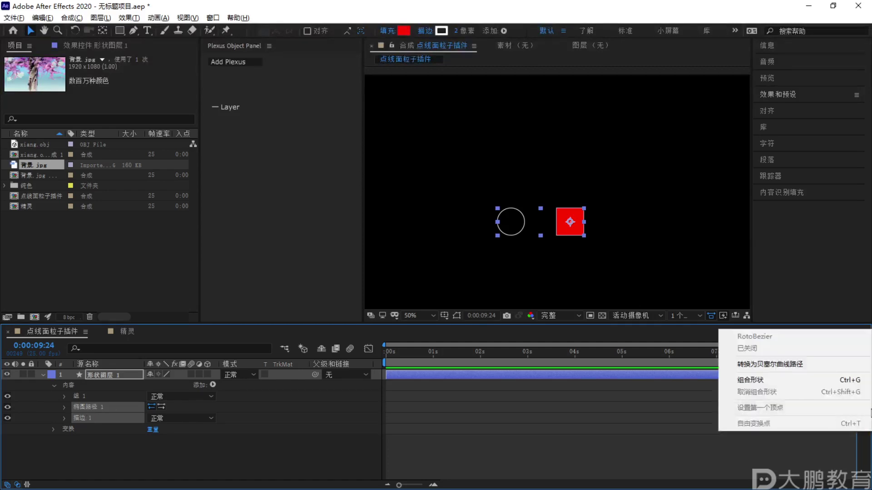
click(777, 381)
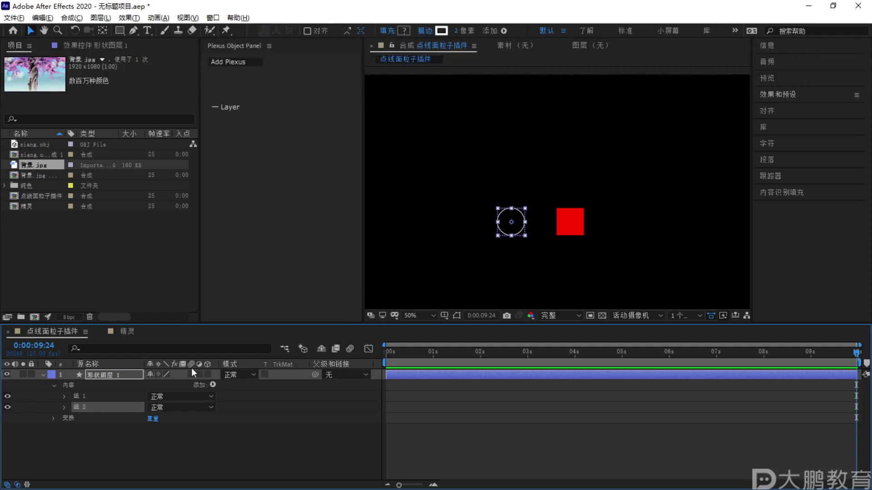
key(F2)
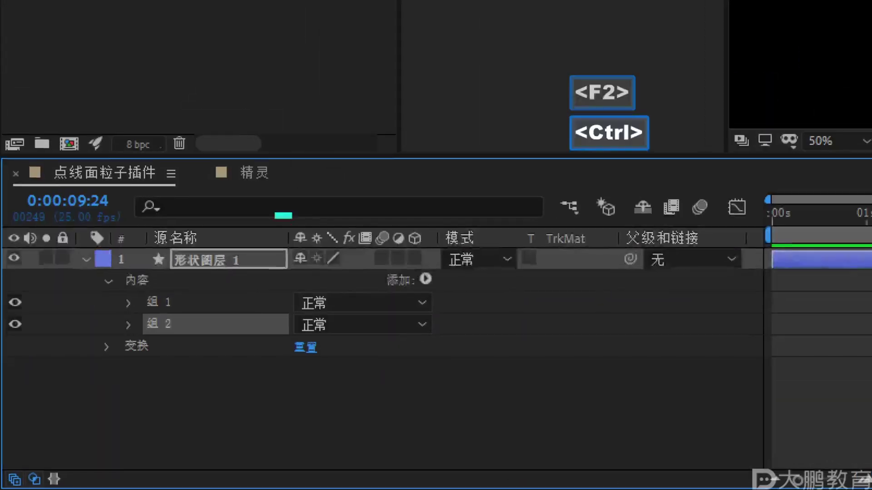
key(Escape)
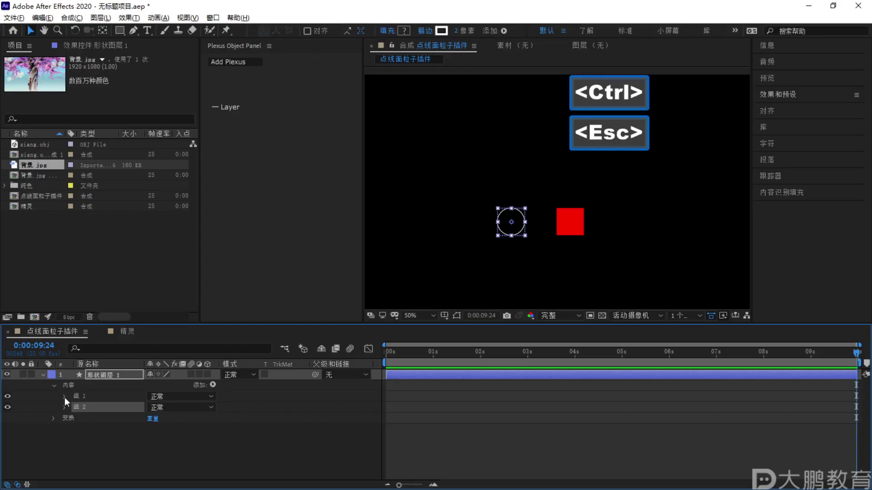
Expand 组 1 and 组 2 to check their contents, then collapse both
click(65, 396)
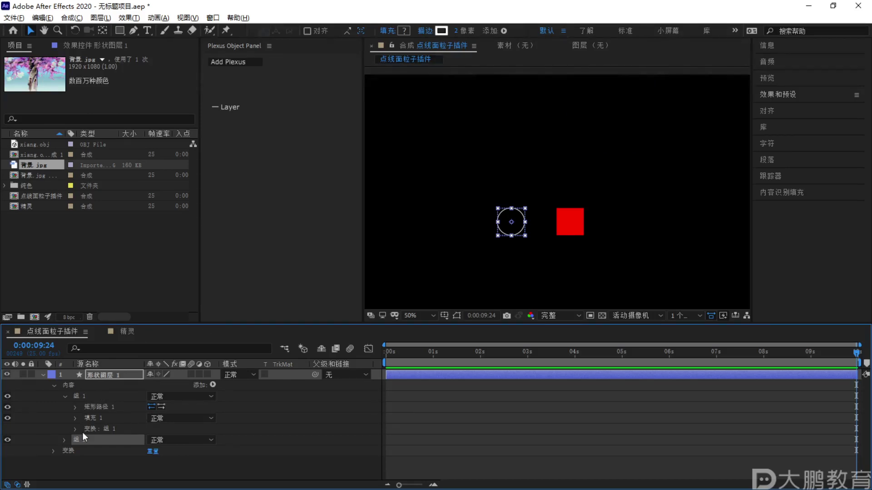
click(64, 440)
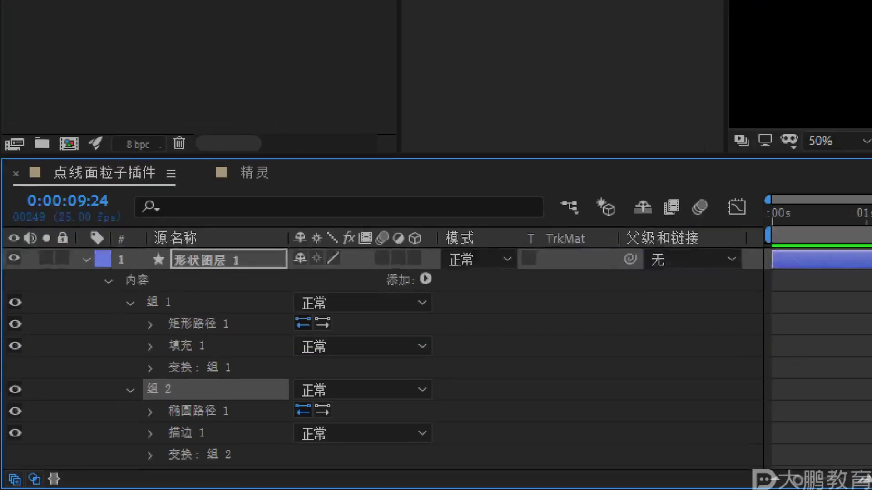
key(Escape)
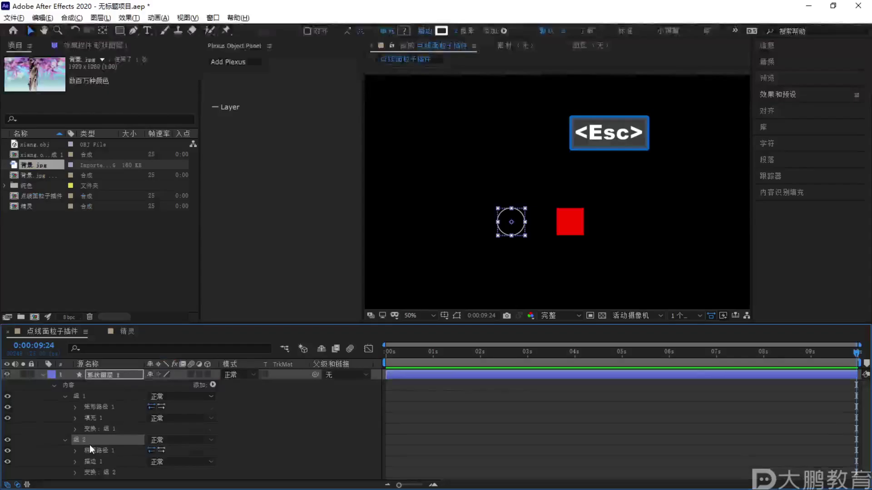
scroll(182, 398, down, 1)
key(F1)
drag(222, 372, 225, 375)
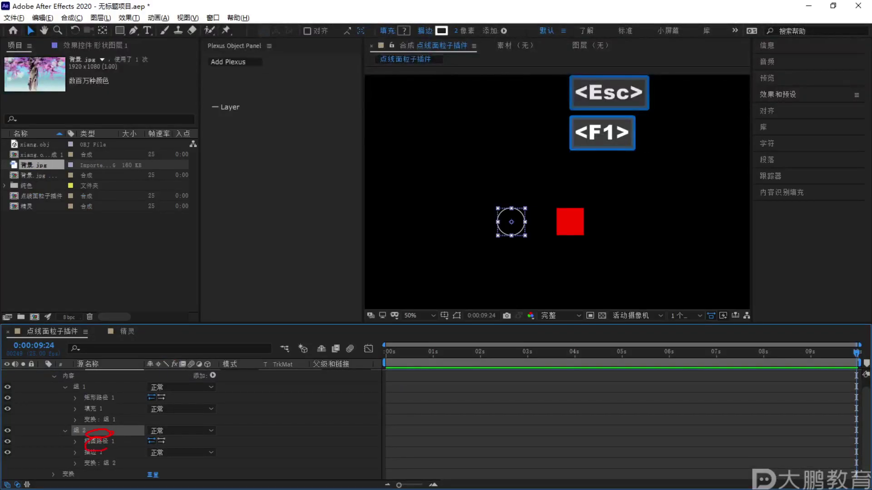
key(Escape)
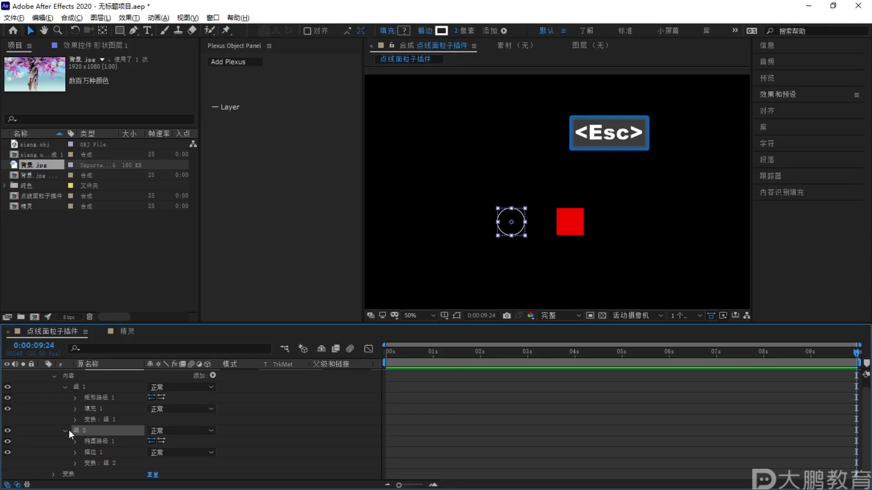
click(69, 430)
click(66, 388)
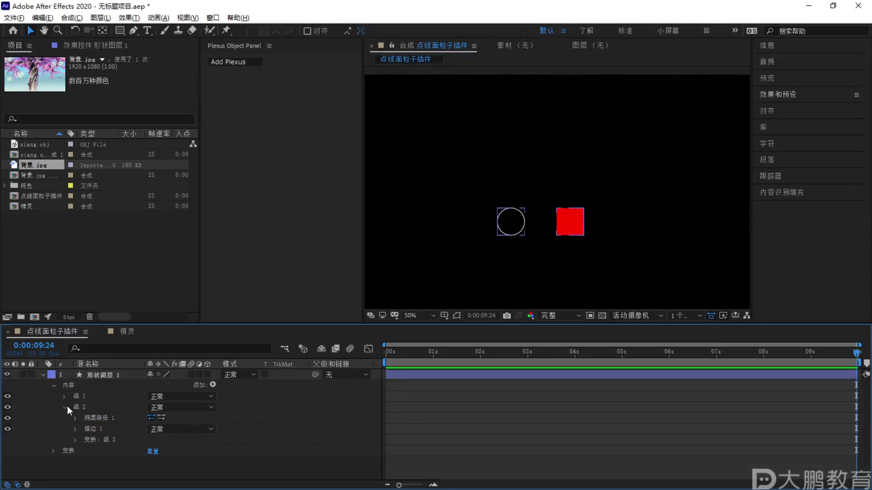
click(66, 407)
Delete the shape layer and start a new solid layer with Ctrl+Y
mouse_move(100, 429)
mouse_down()
mouse_move(57, 388)
mouse_move(72, 367)
mouse_up()
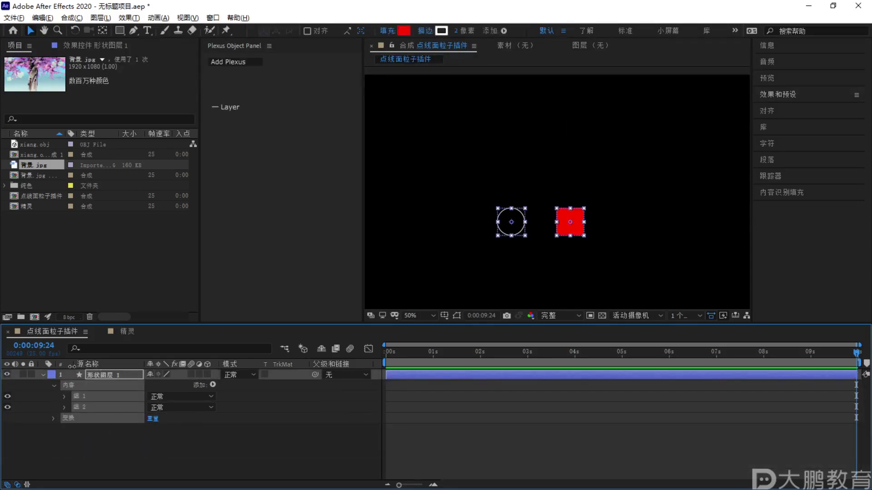
key(Delete)
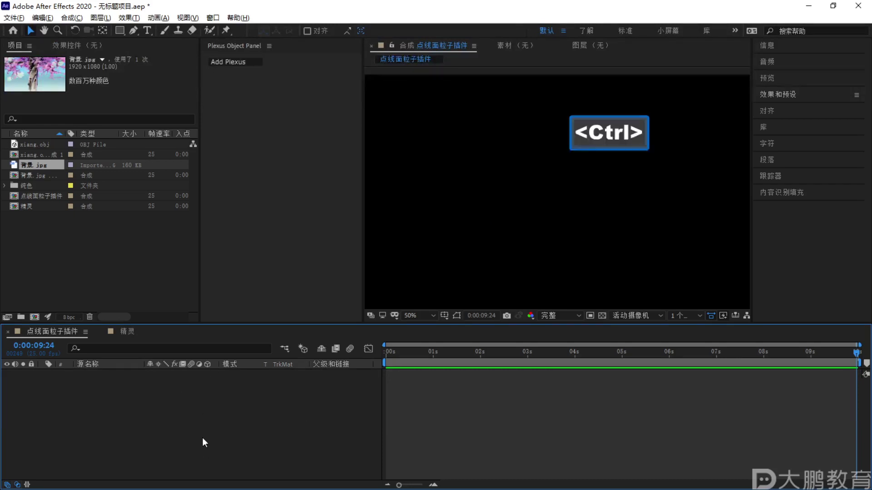
key(ctrl+y)
Create the solid 白色 纯色 4 in near-white F6F6F6
click(429, 316)
drag(167, 222, 47, 179)
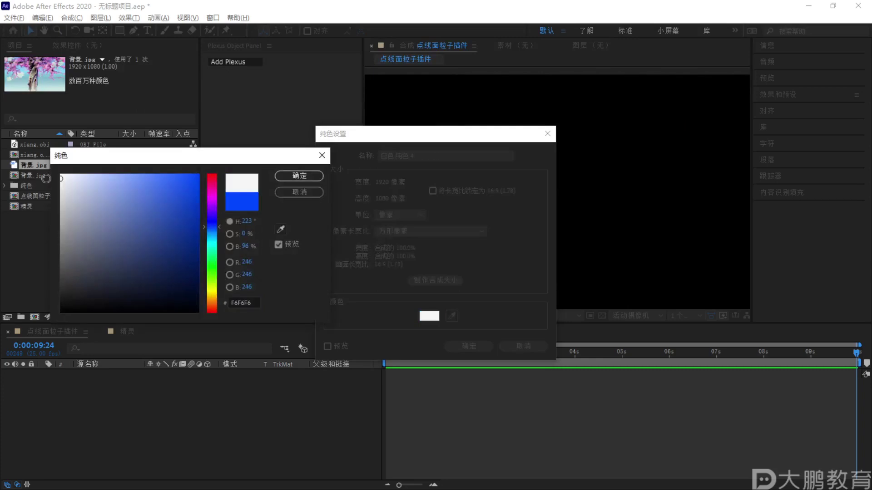
click(296, 175)
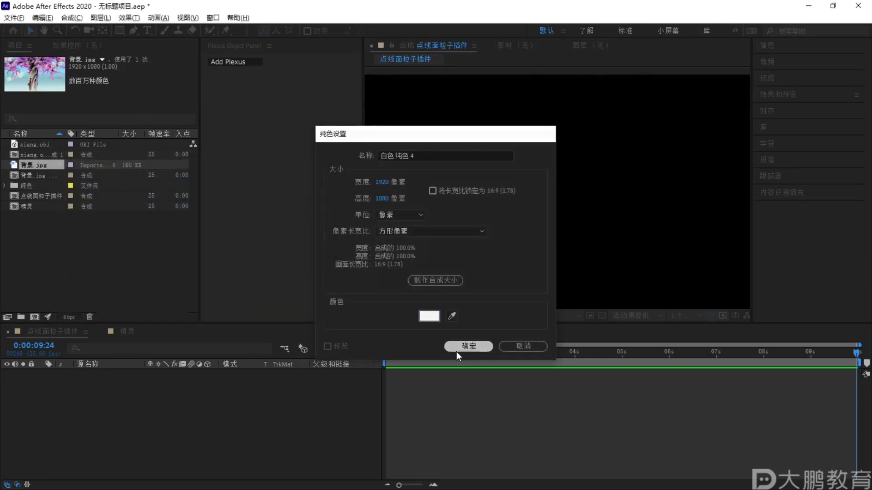
click(457, 350)
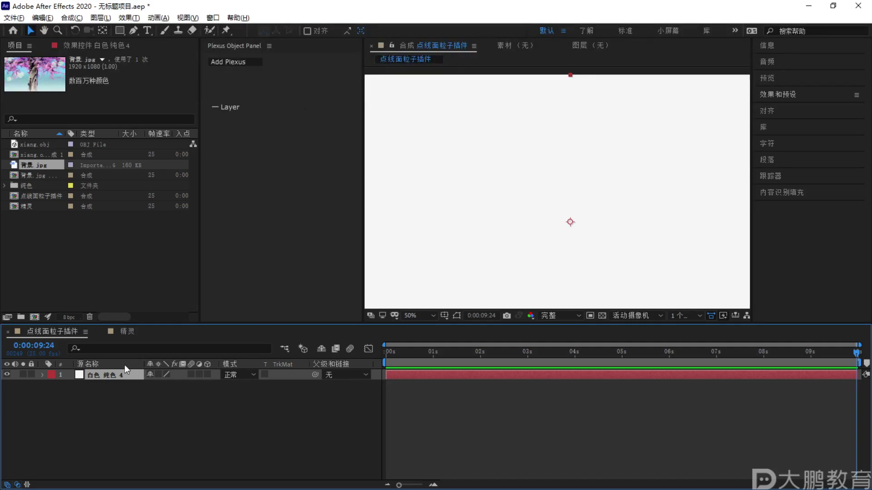
click(129, 17)
Apply Rowbyte Plexus to the 白色 纯色 4 solid and collapse its properties
mouse_move(169, 156)
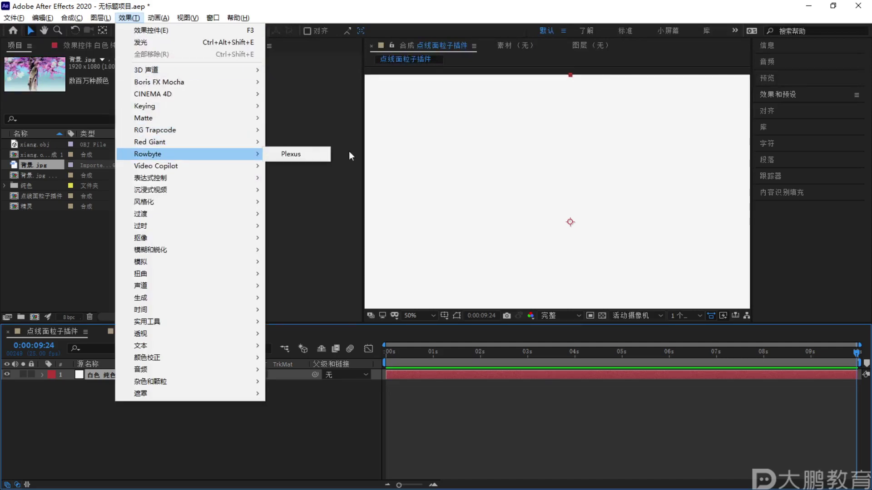
click(286, 154)
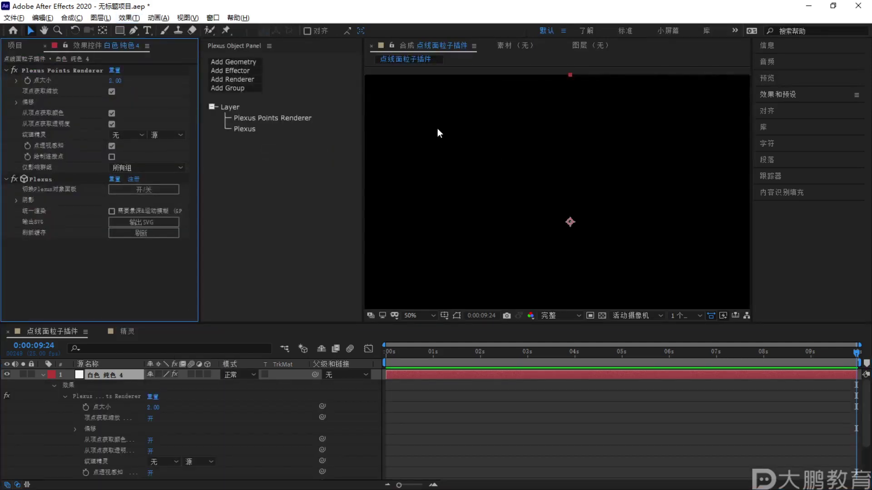
key(comma)
key(comma)
click(42, 374)
Zoom the composition view in and out to frame the whole Plexus solid
key(F1)
mouse_move(471, 119)
mouse_down()
mouse_move(553, 136)
mouse_move(476, 113)
mouse_up()
key(Escape)
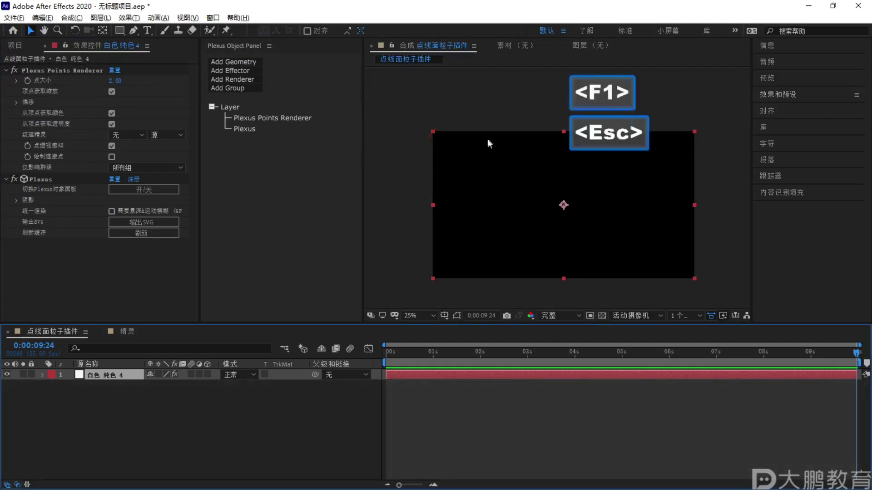
key(F1)
drag(468, 146, 585, 146)
key(Escape)
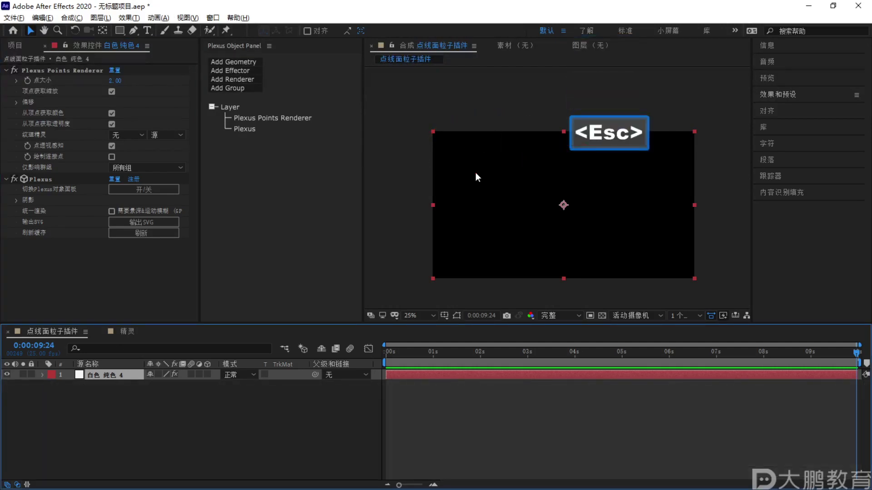
key(period)
key(period)
key(comma)
key(comma)
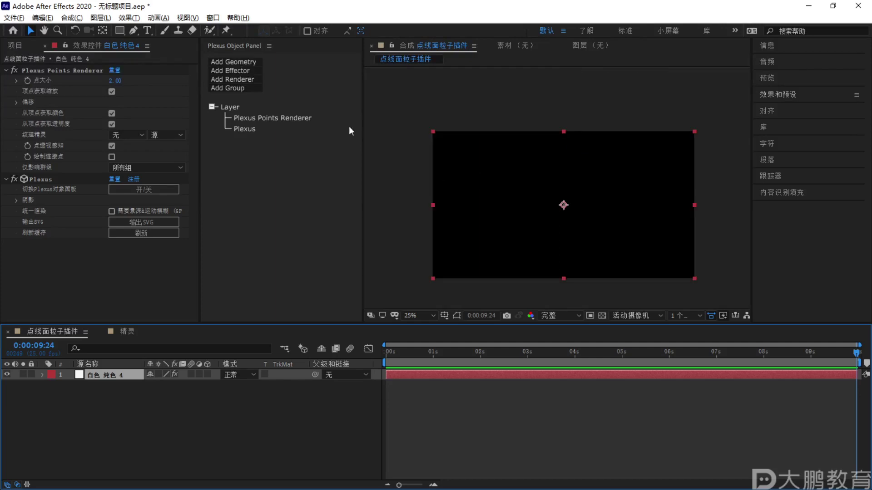
key(F2)
key(Escape)
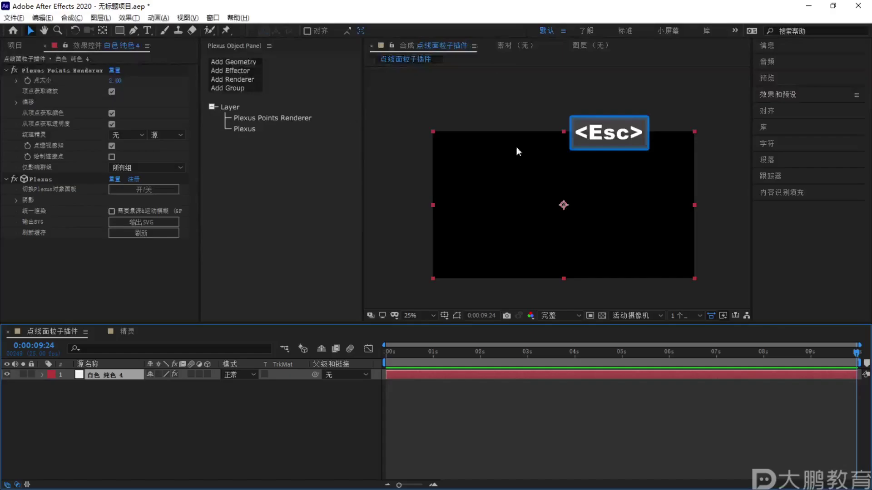
key(F1)
drag(503, 151, 677, 181)
key(Escape)
key(F2)
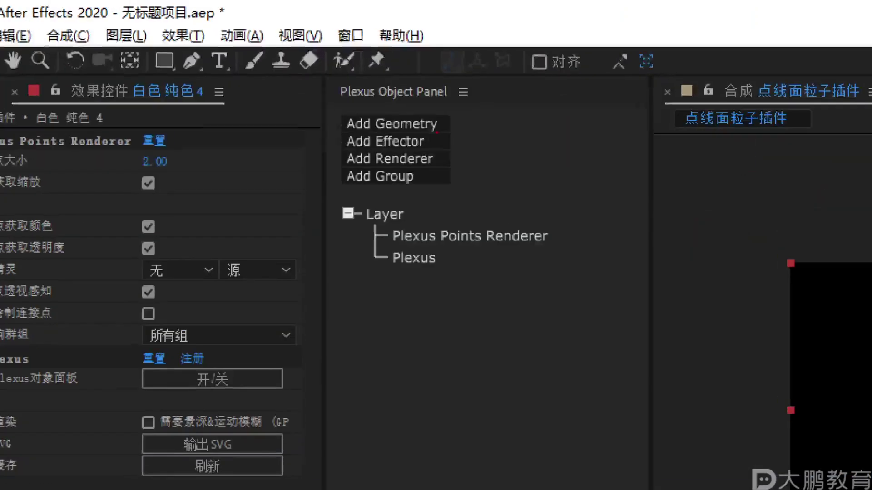
key(super+ctrl)
mouse_move(267, 50)
mouse_down()
mouse_move(295, 97)
mouse_move(710, 390)
mouse_up()
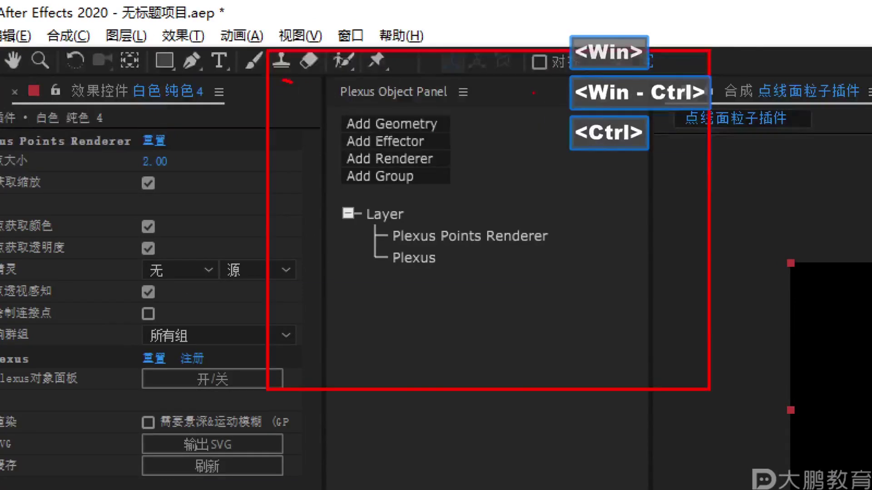
key(Escape)
key(F2)
key(ctrl)
mouse_move(349, 51)
mouse_down()
mouse_move(453, 230)
mouse_move(655, 381)
mouse_up()
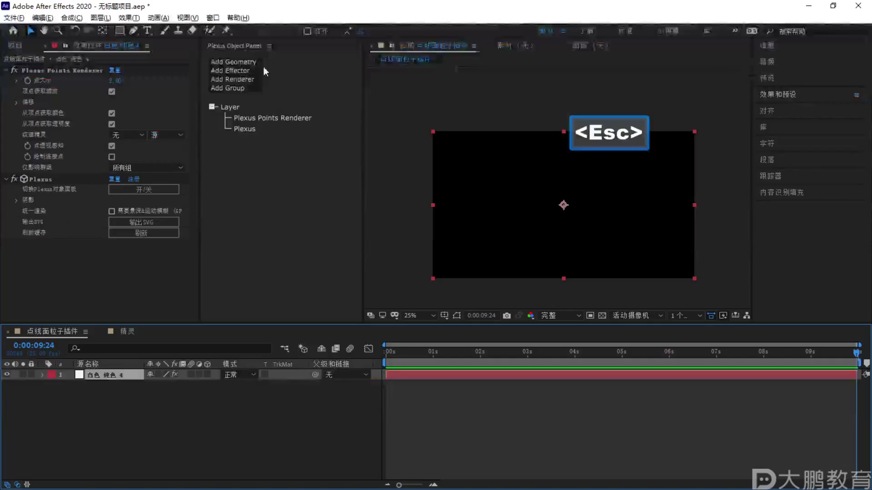
click(431, 127)
key(F2)
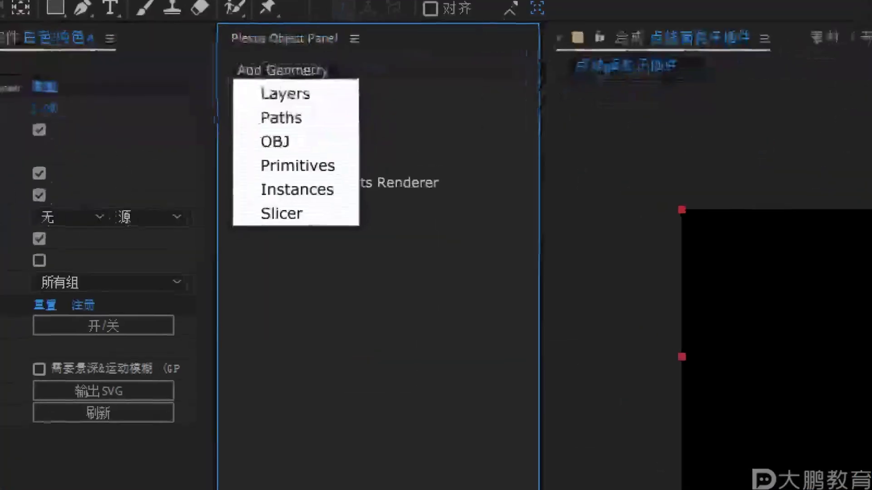
mouse_move(390, 78)
mouse_down()
mouse_move(294, 51)
mouse_move(355, 70)
mouse_up()
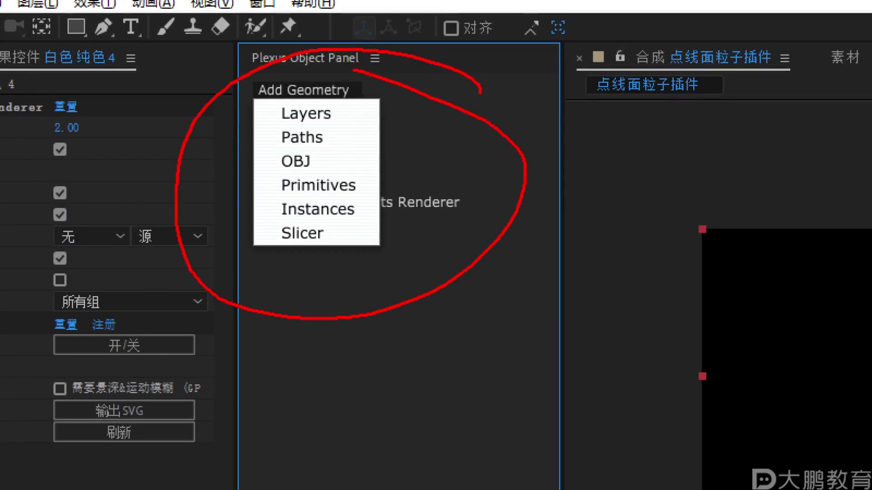
drag(267, 74, 278, 21)
drag(357, 105, 361, 120)
mouse_move(345, 128)
mouse_down()
mouse_move(364, 135)
mouse_move(357, 150)
mouse_up()
mouse_move(352, 159)
mouse_down()
mouse_move(367, 159)
mouse_move(366, 172)
mouse_up()
mouse_move(391, 185)
mouse_down()
mouse_move(366, 193)
mouse_move(378, 195)
mouse_up()
drag(381, 204, 362, 276)
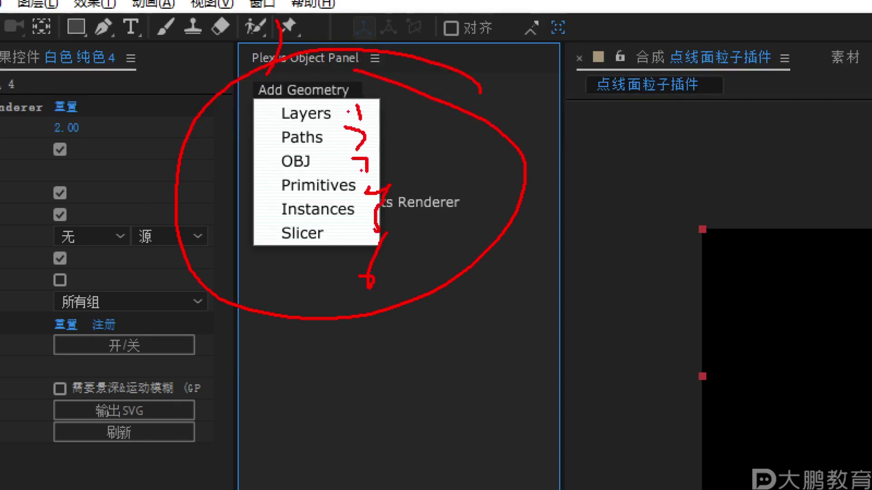
key(Escape)
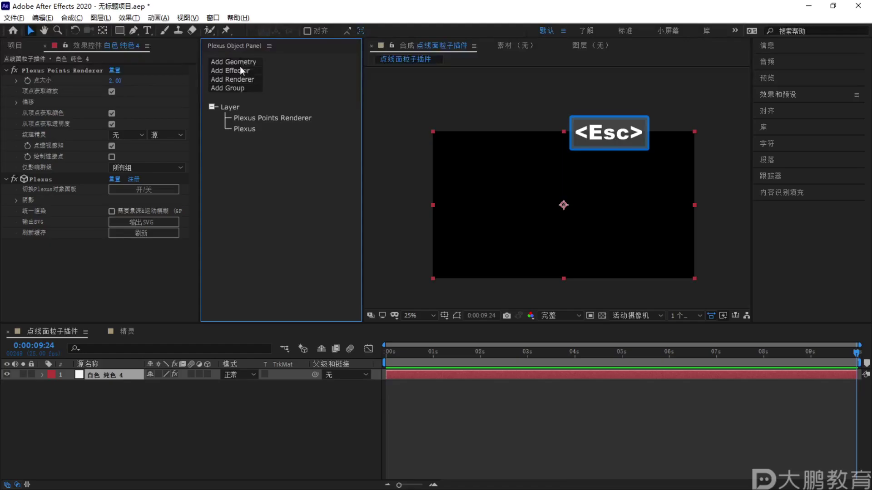
click(242, 62)
Add a Plexus cube primitive and set its X, Y and Z Points to 5
click(232, 111)
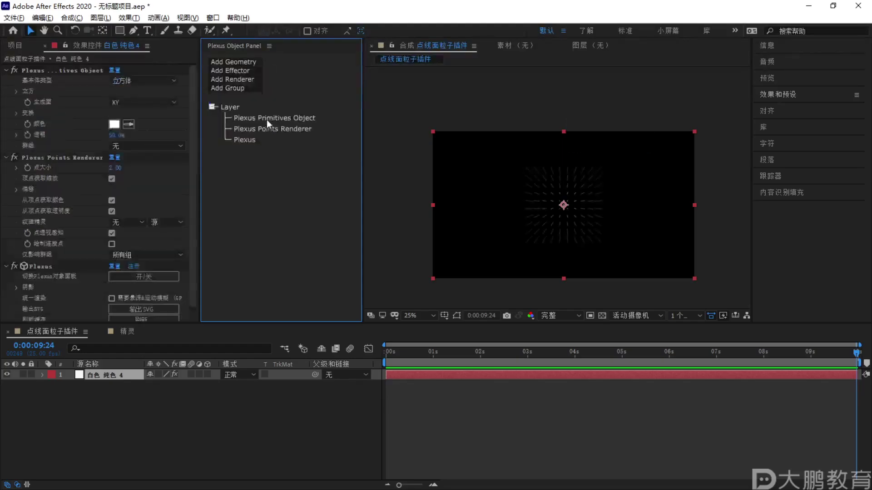
scroll(593, 208, up, 2)
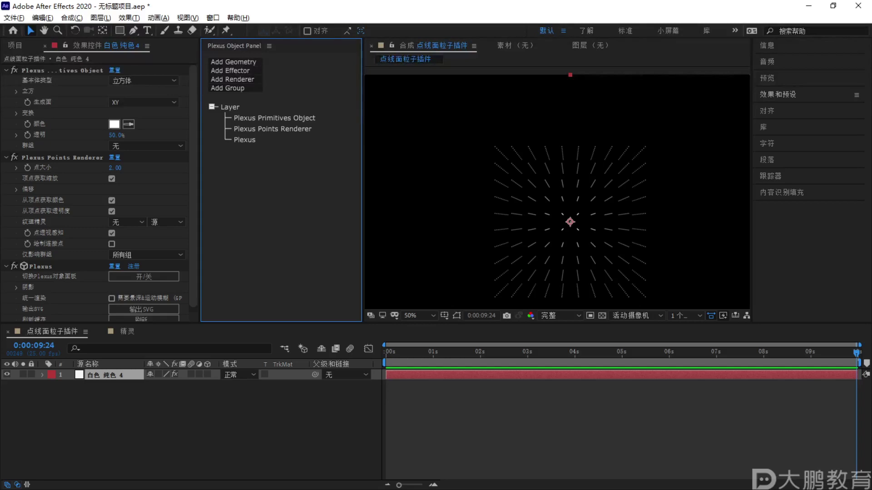
click(270, 117)
click(16, 91)
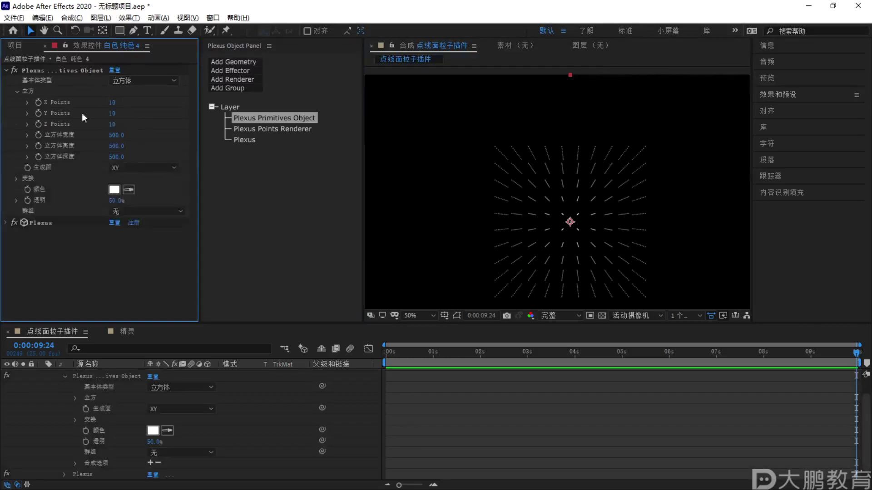
text(10)
key(Return)
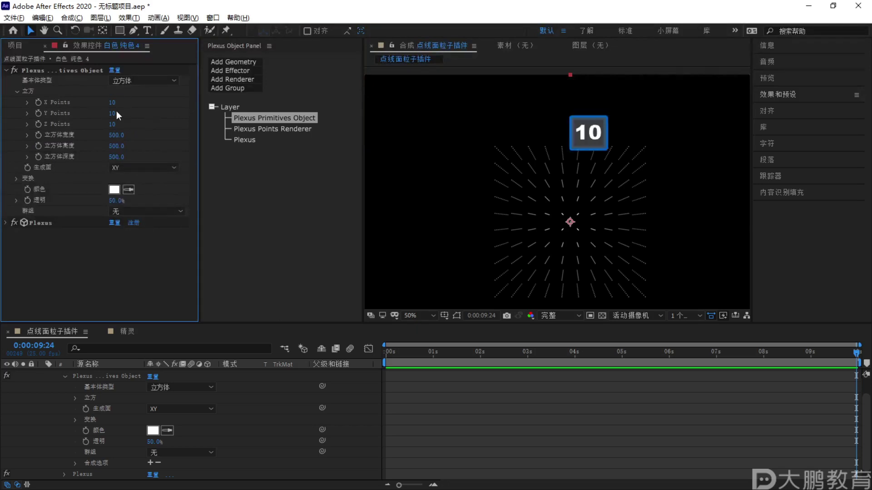
click(112, 102)
text(5)
key(Tab)
text(5)
key(Return)
click(112, 125)
text(5)
click(153, 122)
scroll(617, 187, down, 2)
scroll(599, 226, up, 2)
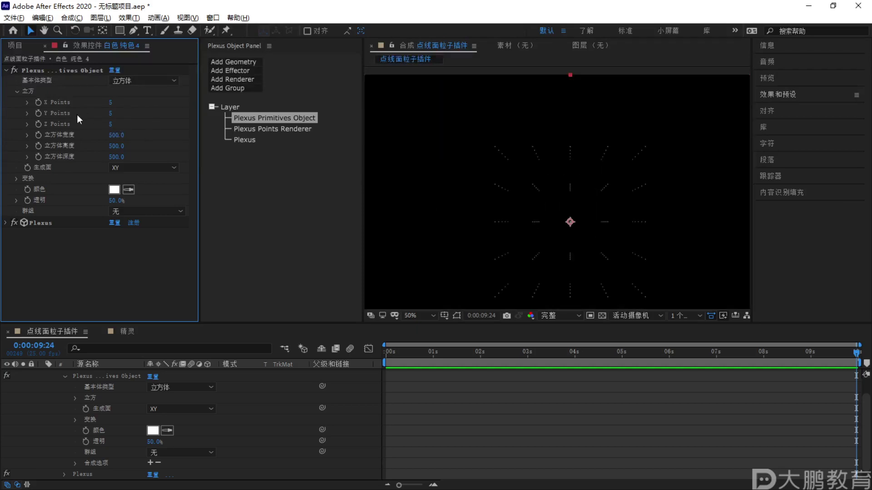
Set the cube width to 651 and height to 321
drag(114, 136, 182, 136)
drag(113, 147, 179, 149)
key(F1)
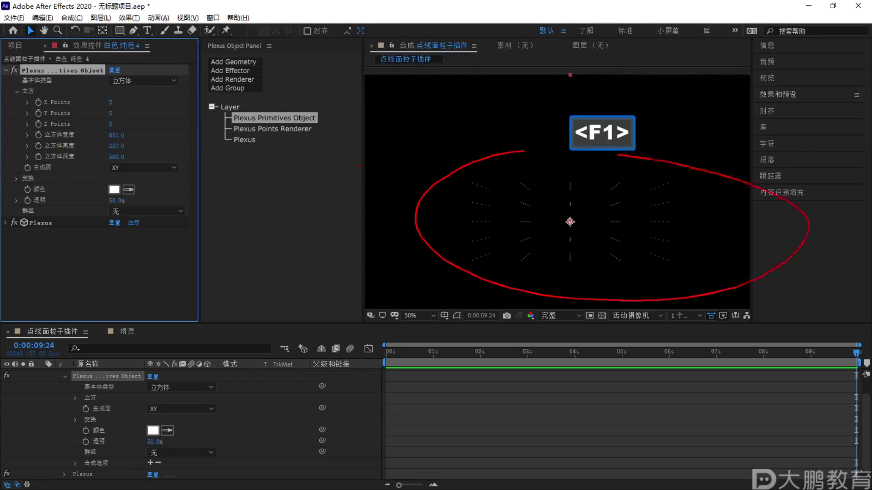
key(Escape)
drag(114, 147, 143, 141)
click(277, 178)
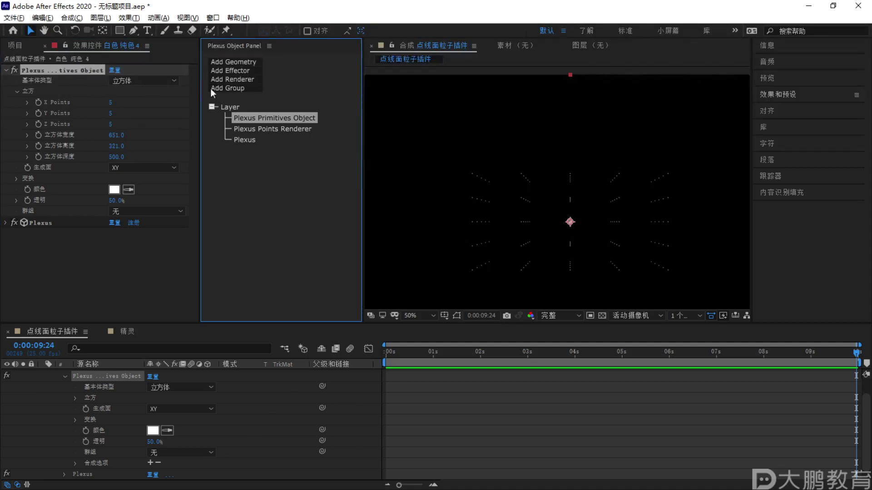
Add a Plexus Lines Renderer to connect the cube's points
click(248, 80)
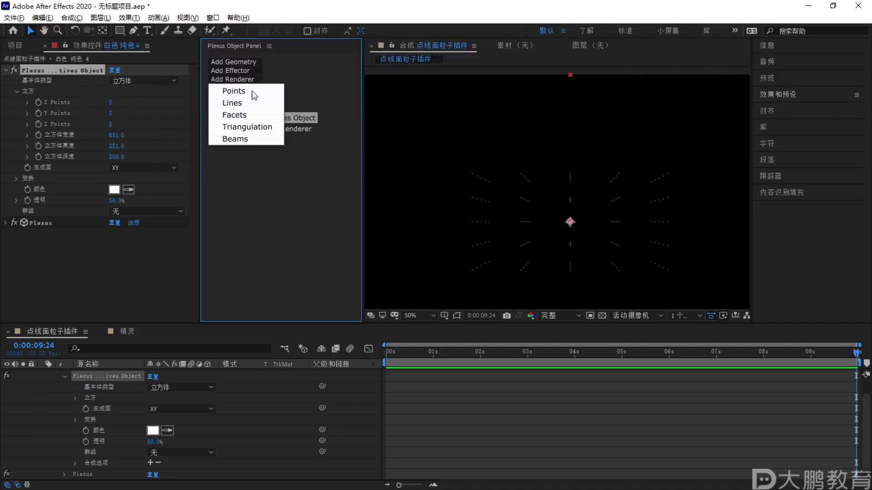
click(233, 103)
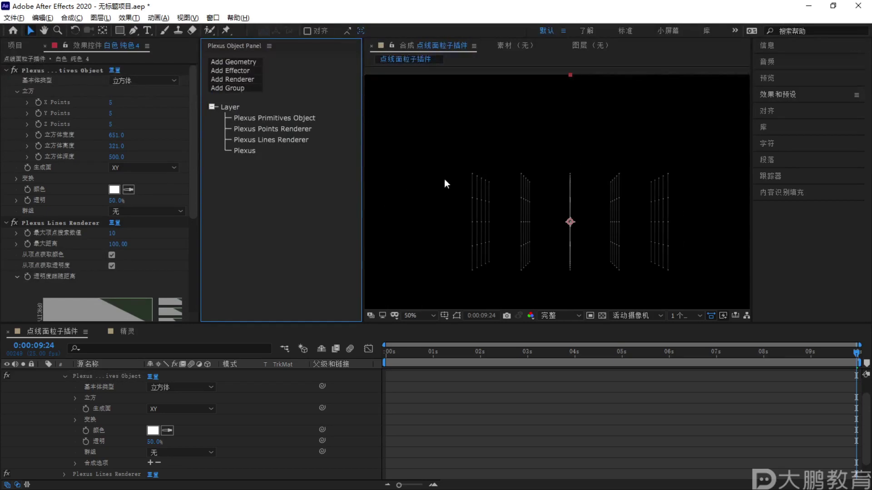
key(F1)
key(Escape)
key(F1)
key(Escape)
key(F1)
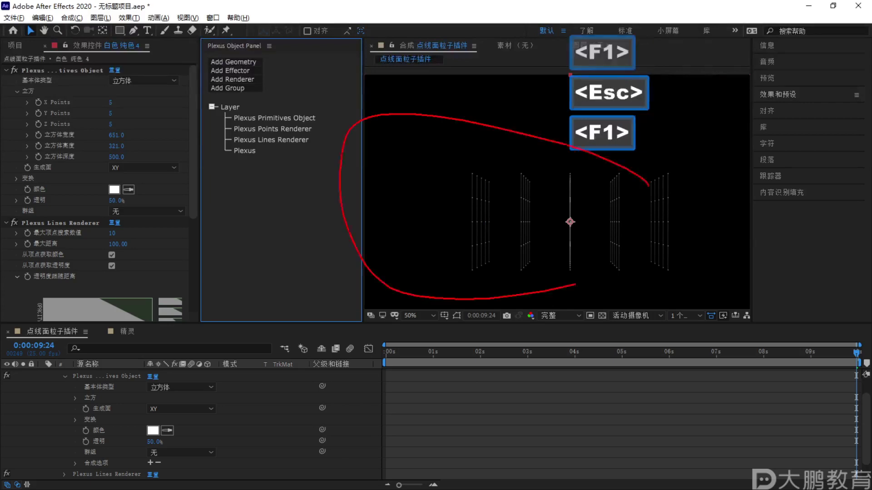
key(Escape)
scroll(557, 203, down, 2)
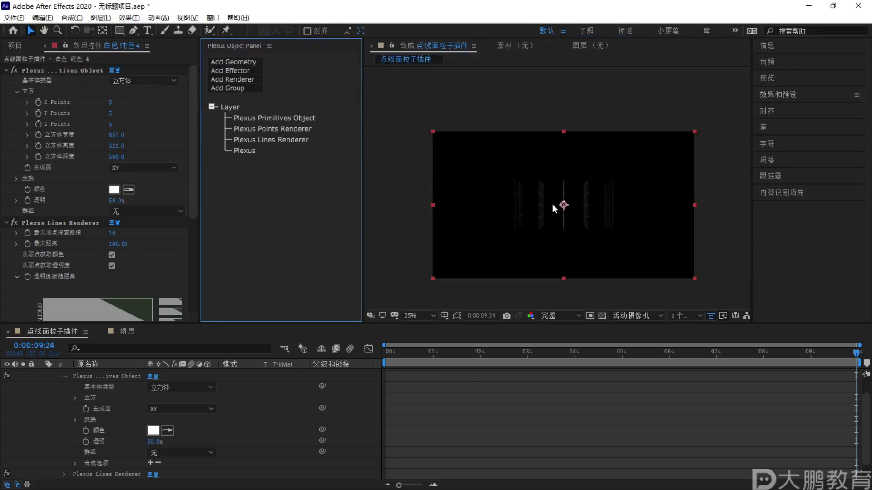
scroll(549, 203, up, 2)
key(F1)
drag(462, 174, 475, 232)
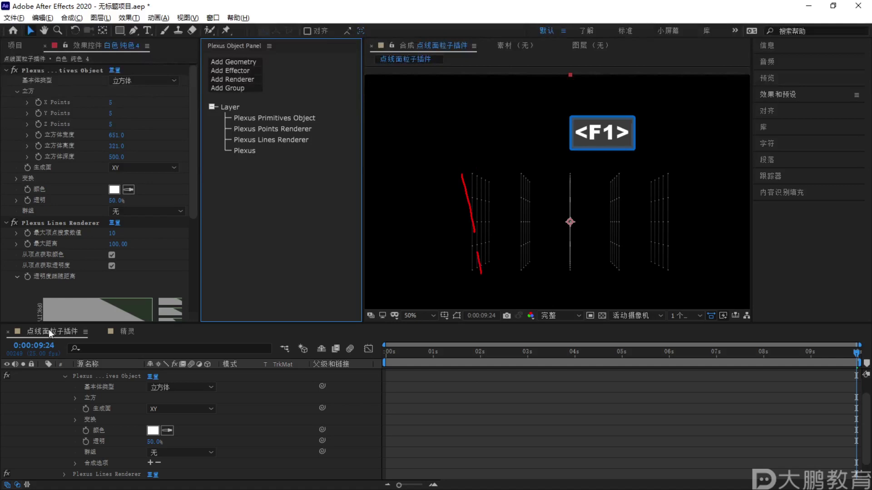
key(Escape)
scroll(36, 370, up, 2)
Raise the Lines Renderer's maximum distance to 783 so the points form a wireframe box
click(44, 375)
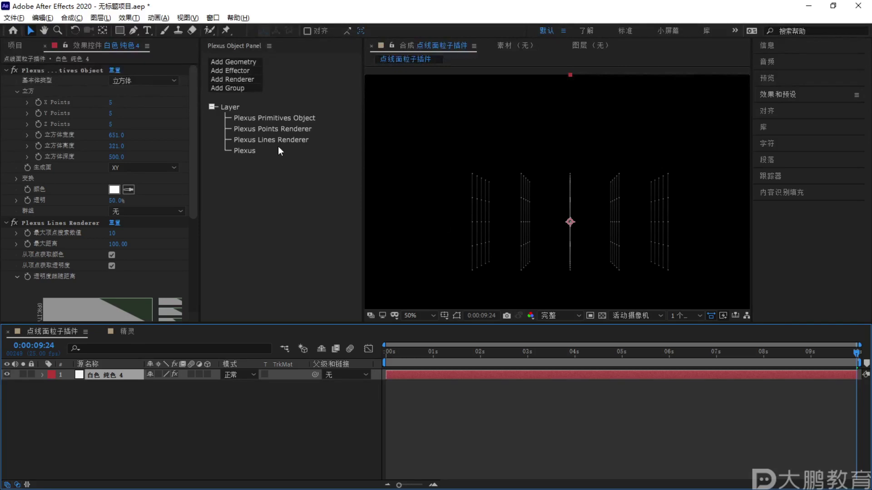
click(289, 141)
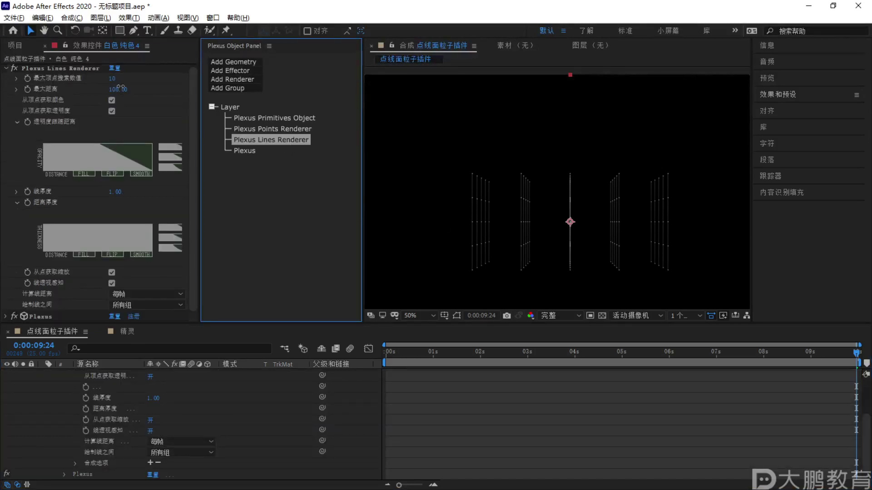
drag(120, 89, 724, 86)
drag(418, 142, 514, 130)
key(F1)
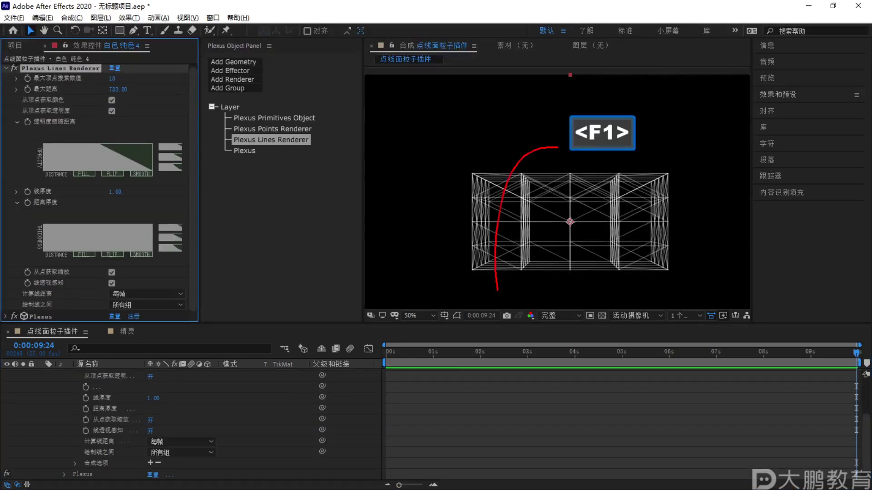
key(Escape)
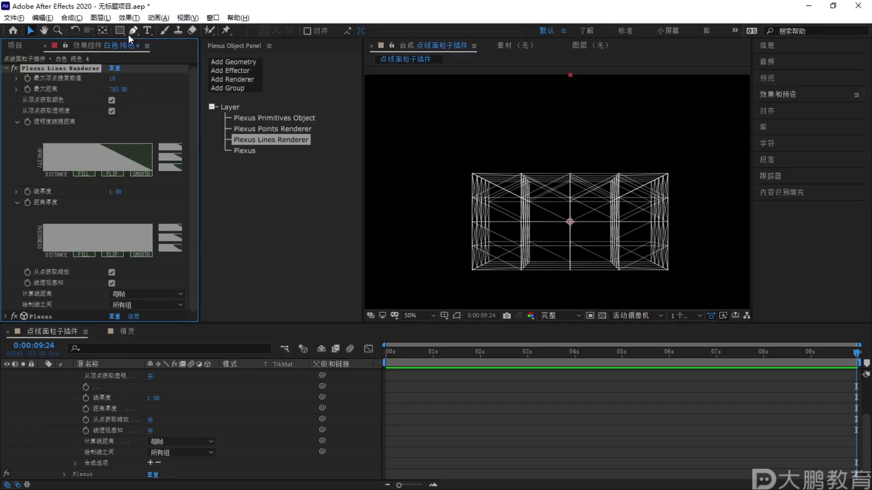
Add a Plexus Noise Effector and raise its noise amplitude to 510
click(238, 73)
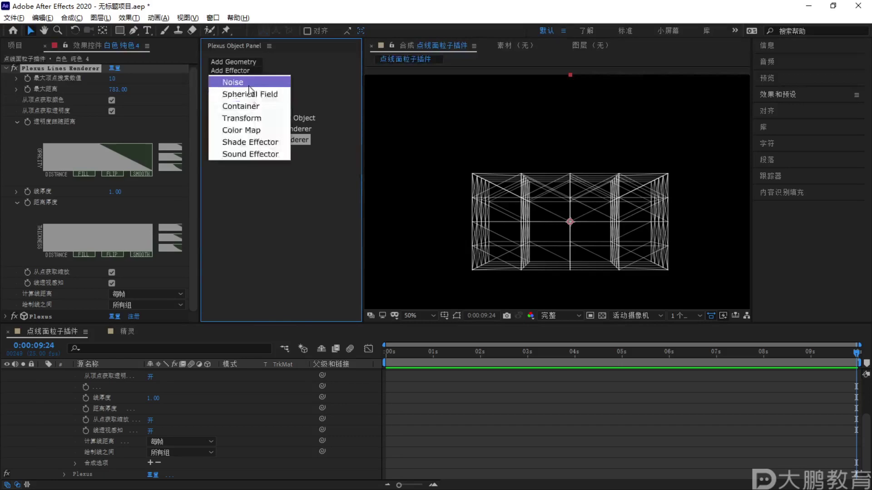
click(229, 81)
click(286, 128)
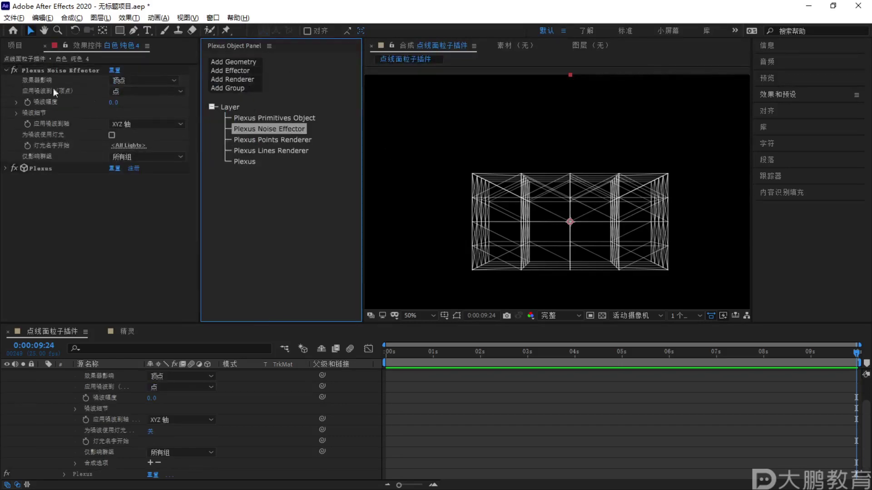
drag(113, 102, 399, 113)
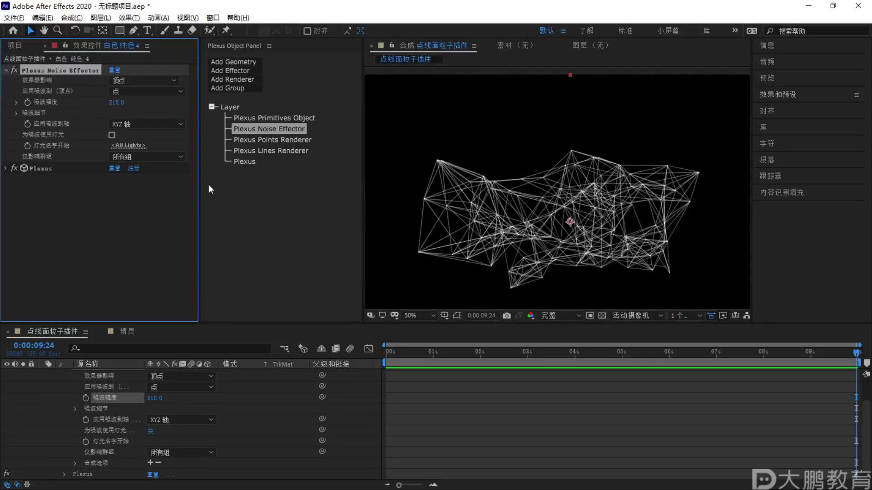
key(space)
key(space)
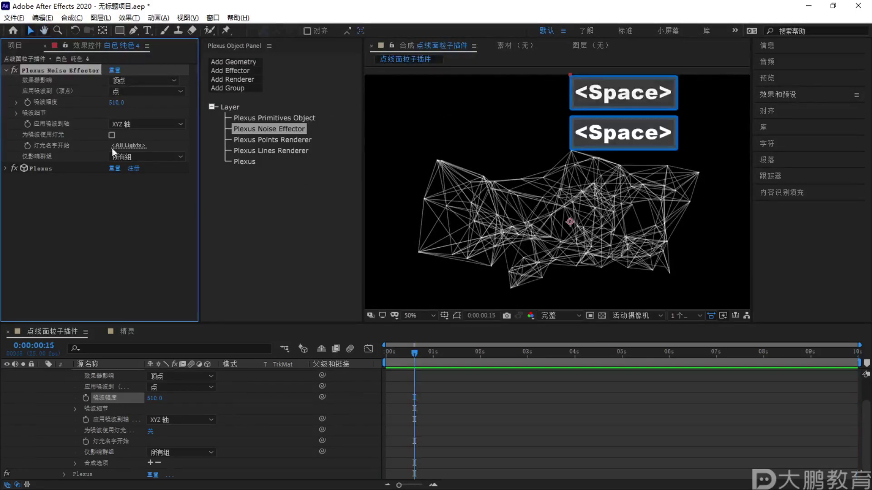
Drive Noise Evolution with the expression time*20
click(15, 113)
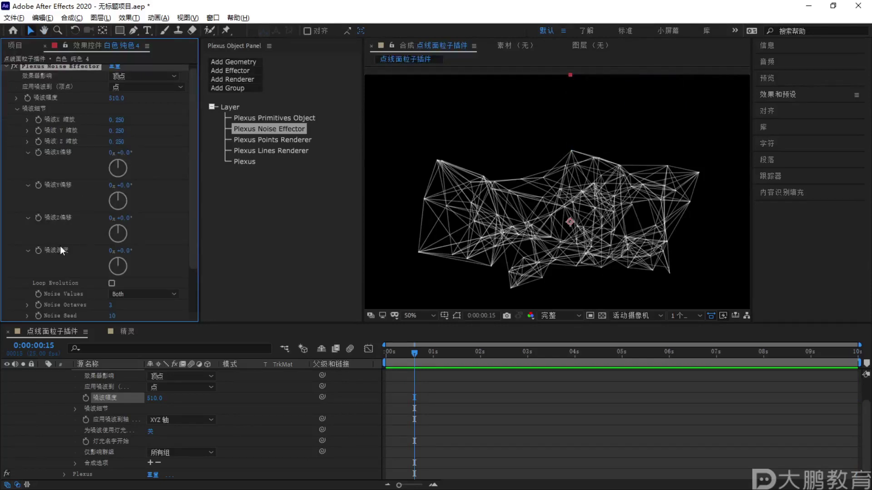
scroll(63, 246, down, 2)
key(F2)
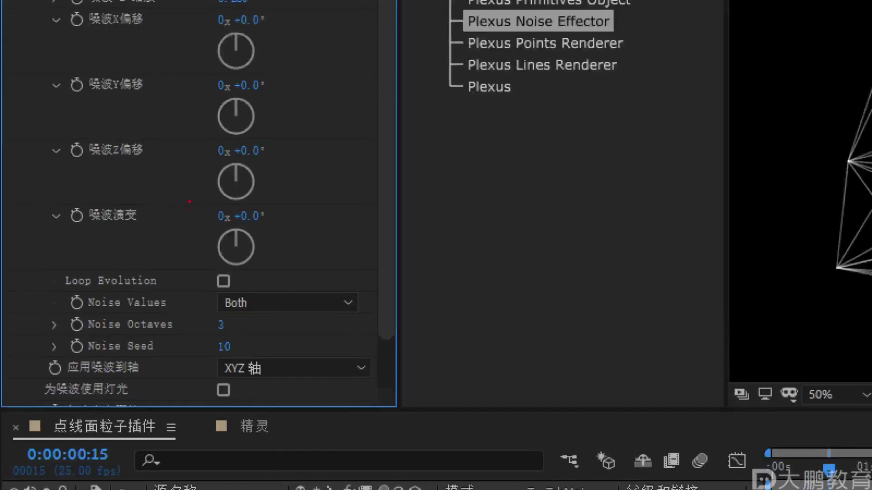
key(Escape)
key(alt)
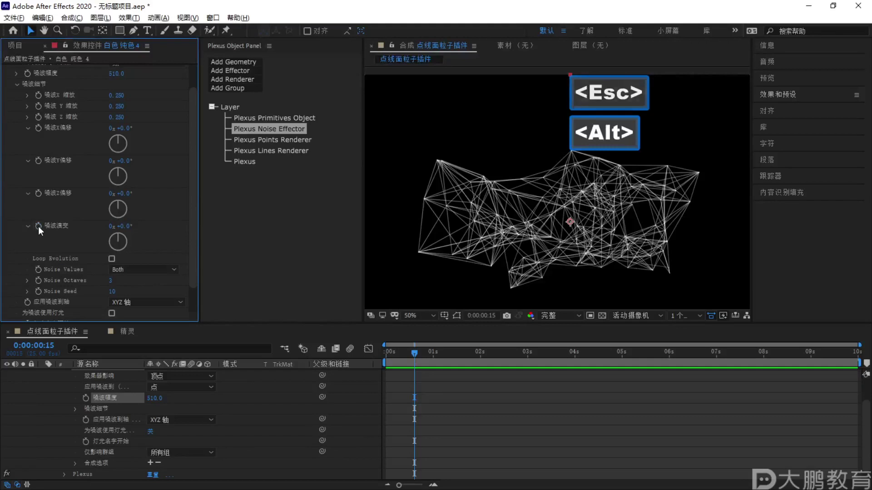
alt+click(38, 226)
key(BackSpace)
text(tiem)
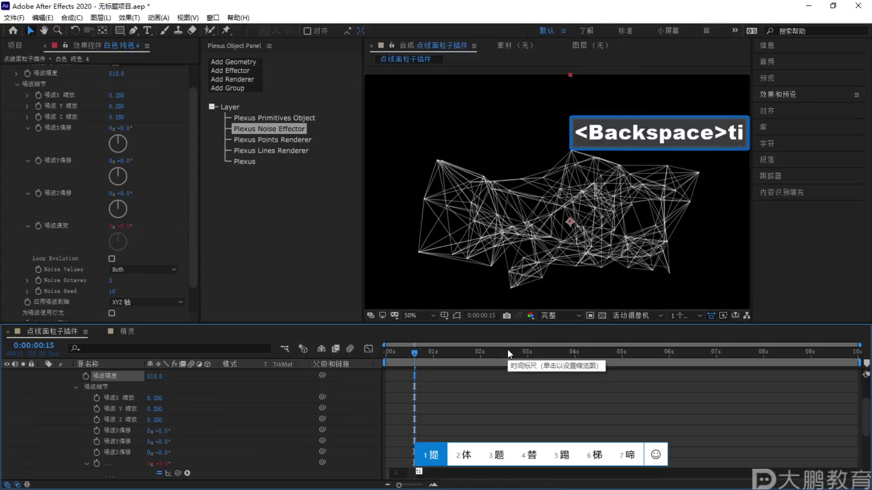
key(Return)
key(BackSpace)
key(BackSpace)
text(me*20)
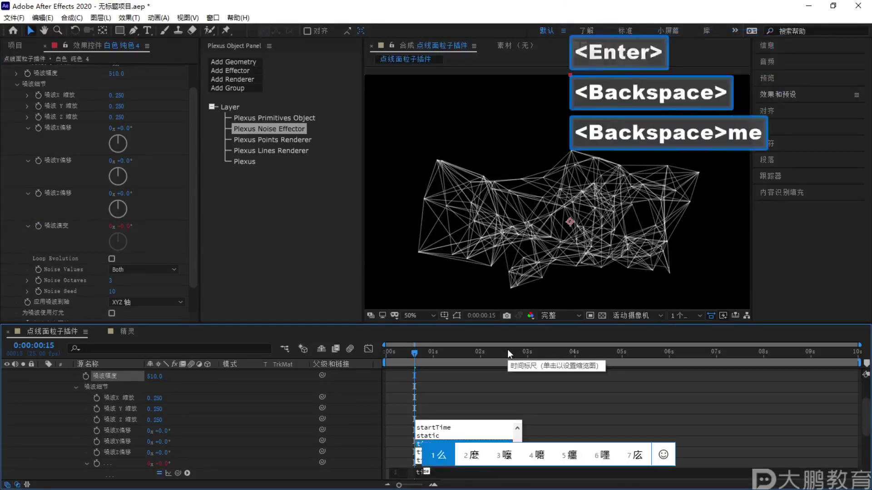
key(Return)
text(*20)
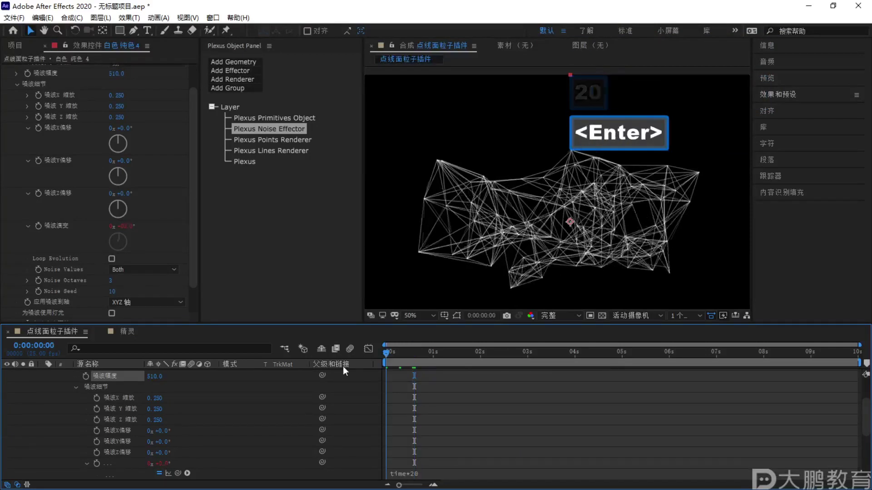
key(space)
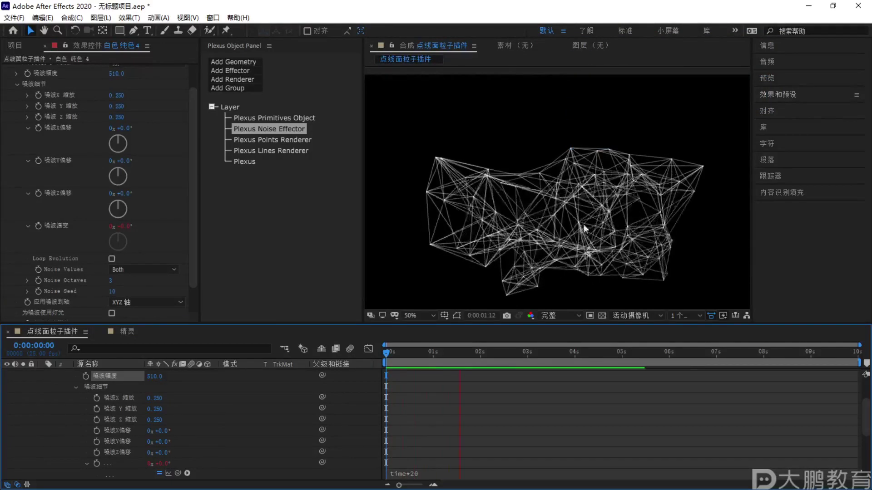
Rewind to the start and preview the animated, distorting mesh
key(space)
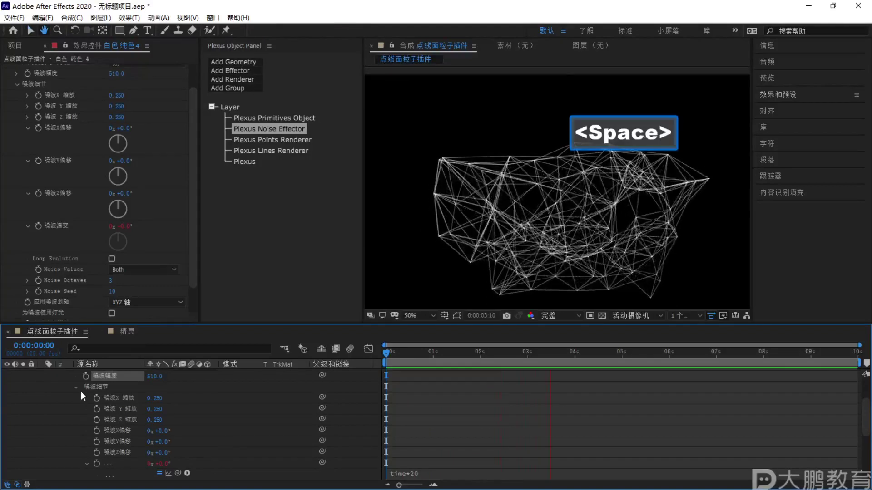
scroll(91, 391, up, 3)
click(53, 385)
drag(502, 356, 381, 374)
key(space)
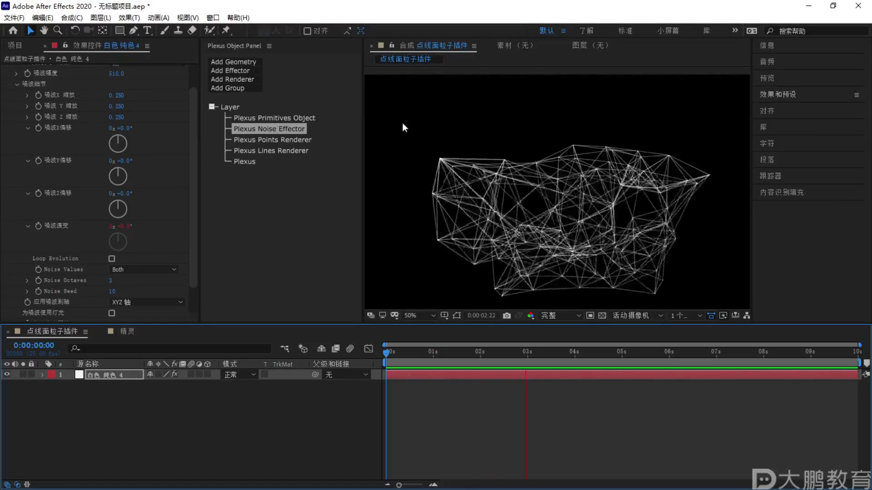
key(space)
scroll(123, 150, up, 2)
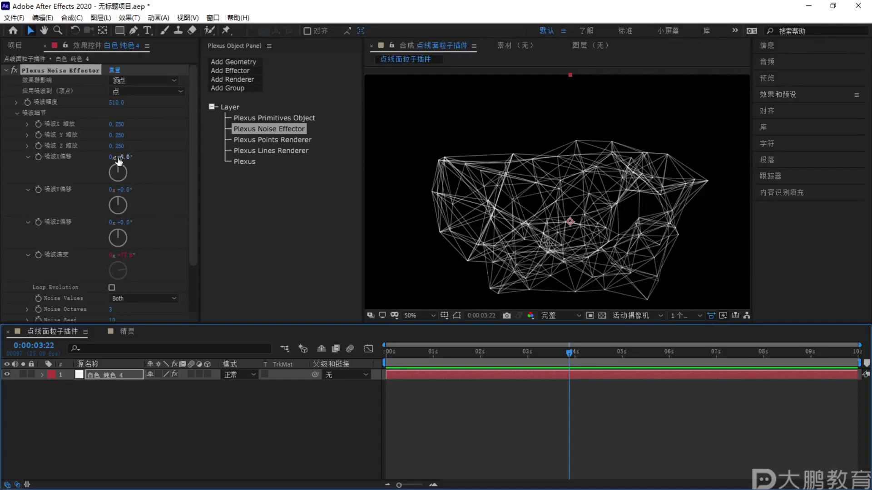
Undo a trial noise X offset change, then widen the Plexus cube to 937
drag(118, 173, 122, 171)
key(ctrl+z)
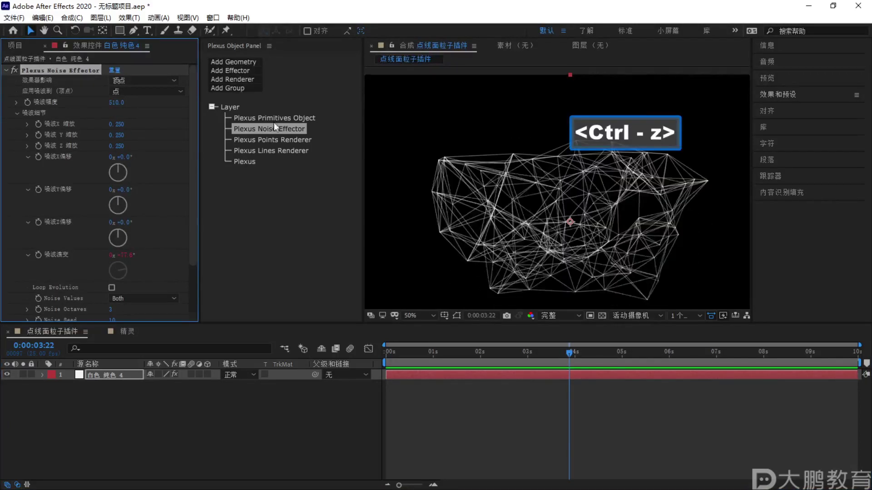
click(273, 119)
drag(117, 135, 89, 169)
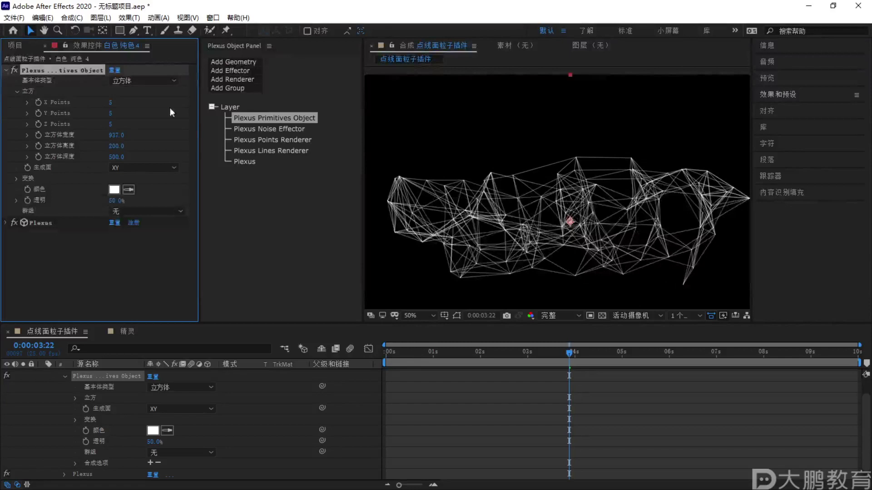
Set the cube's X, Y and Z point counts to 4 each
click(111, 103)
text(4)
click(111, 114)
text(4)
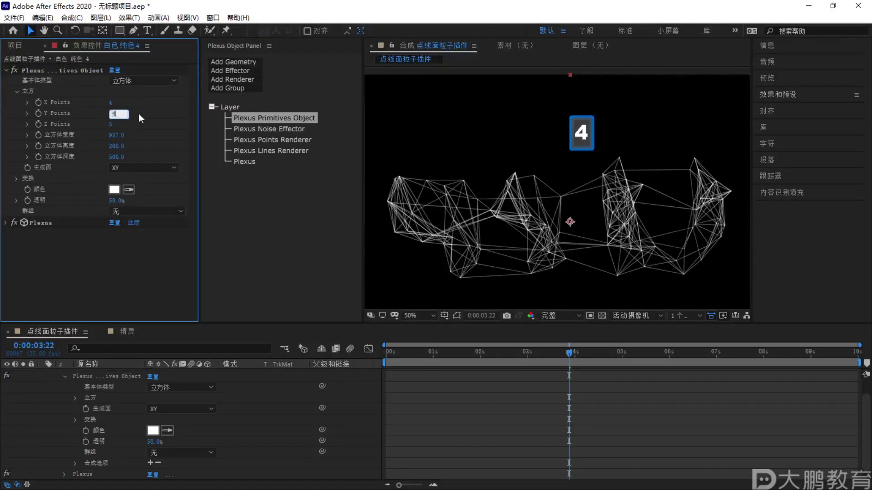
click(136, 113)
click(111, 124)
text(4)
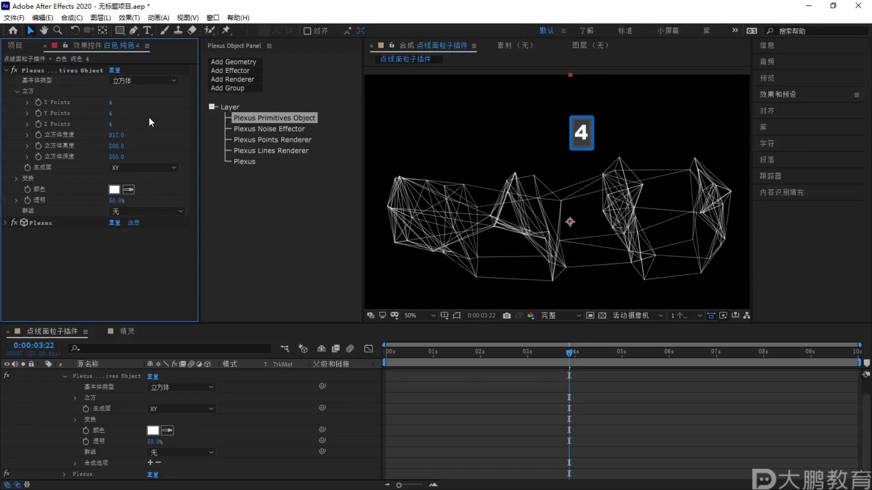
click(149, 117)
Raise the lines' maximum distance to about 2134 and max vertex search to 15, then preview
click(282, 131)
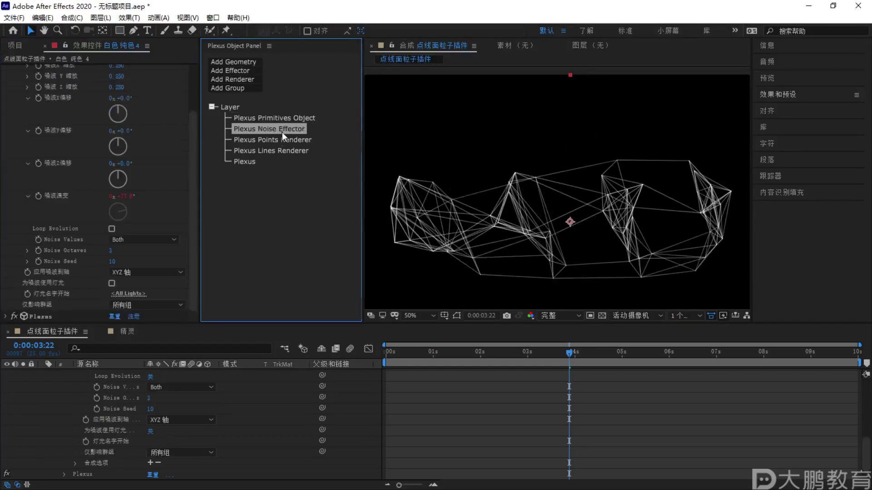
click(260, 151)
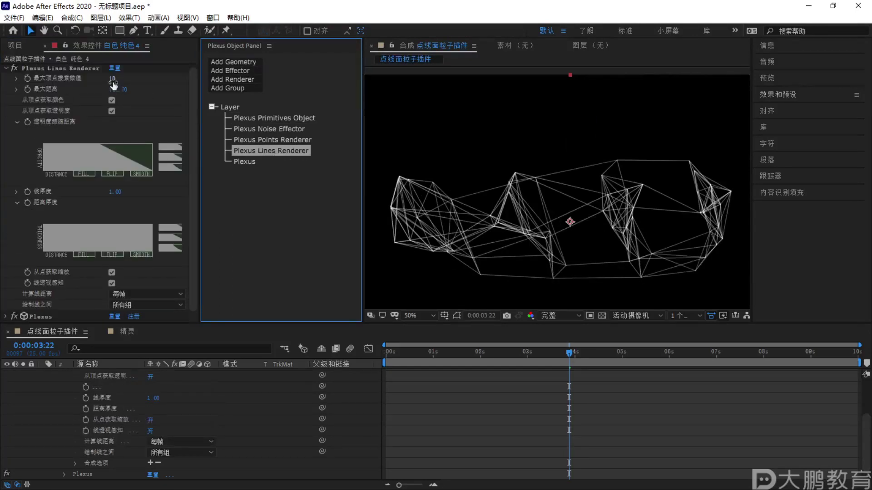
drag(117, 90, 816, 44)
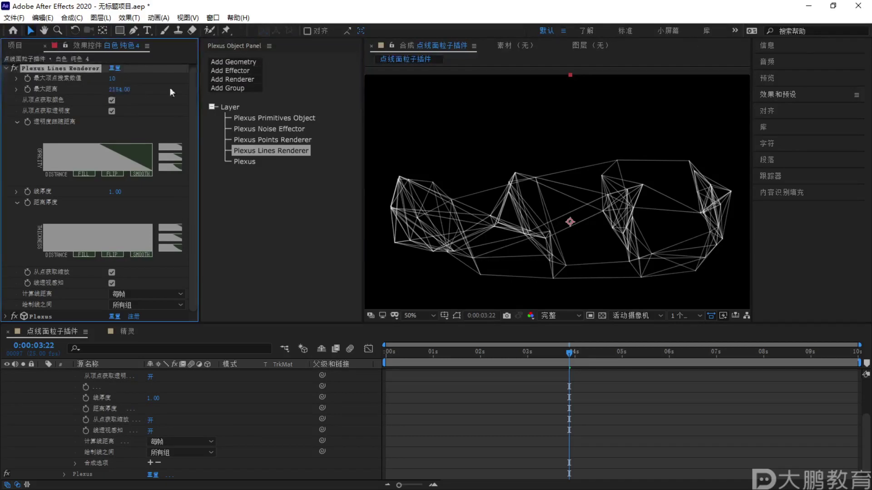
drag(111, 78, 142, 83)
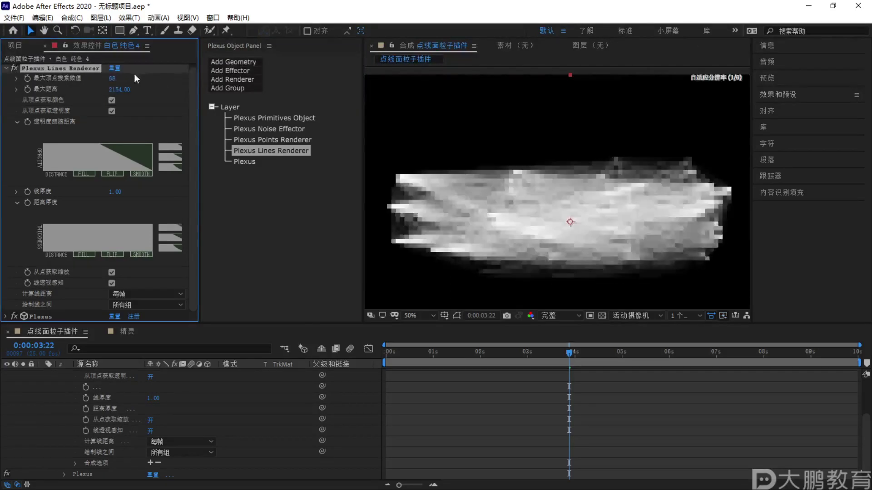
text(15)
key(Return)
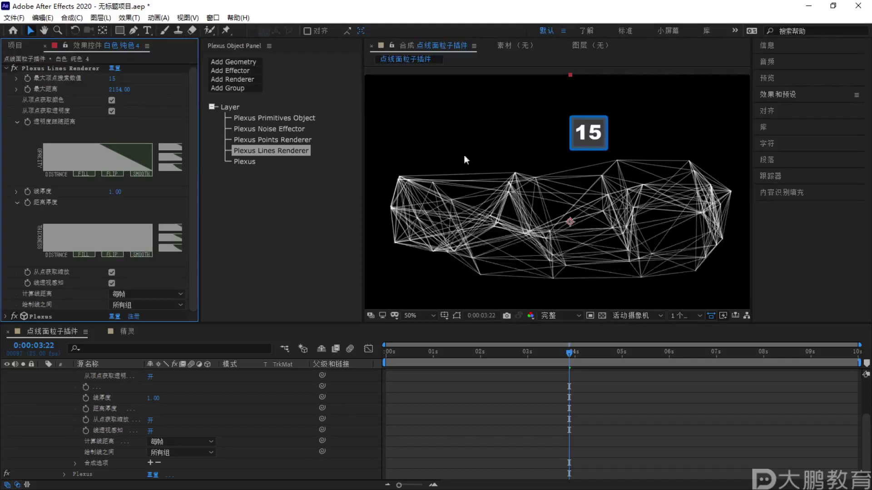
click(519, 348)
key(space)
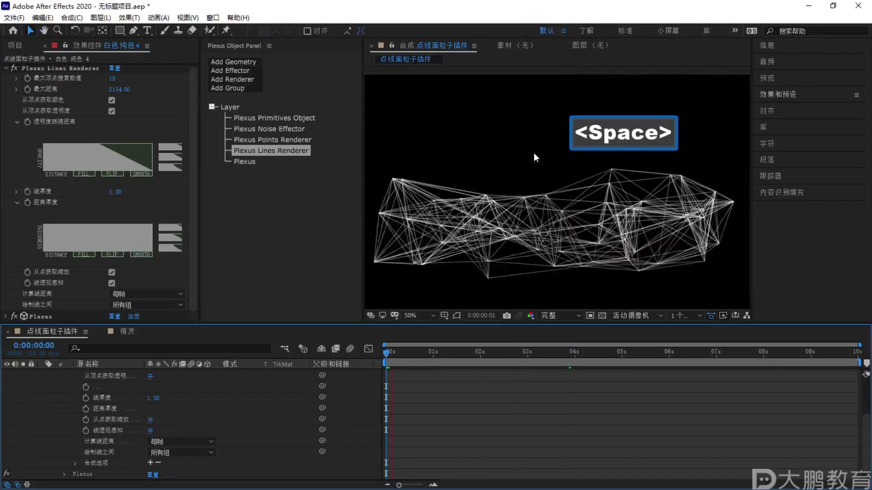
key(space)
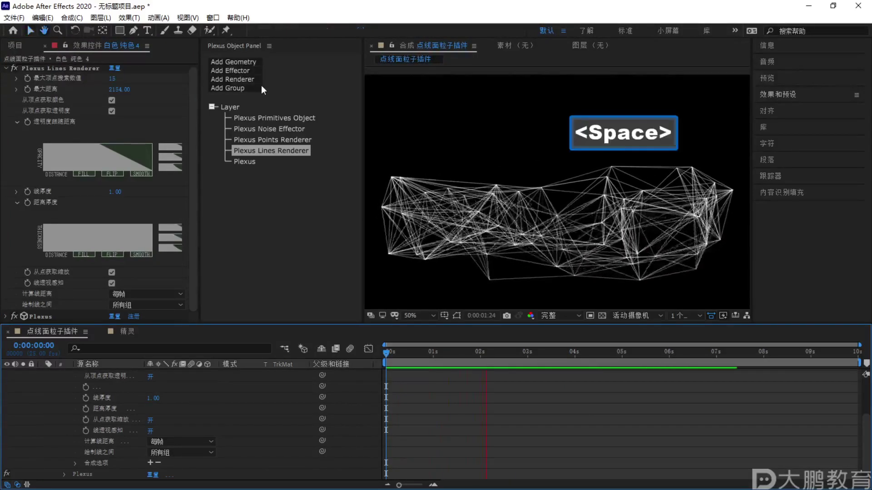
key(ctrl+z)
Set max vertex search count to 10 and stop lines taking colour from vertices
click(112, 80)
text(5)
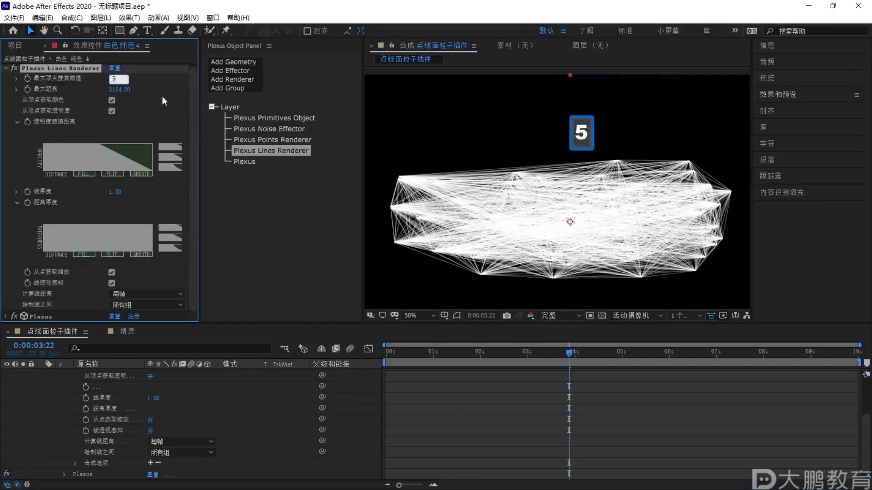
key(Return)
click(111, 78)
text(10)
click(112, 100)
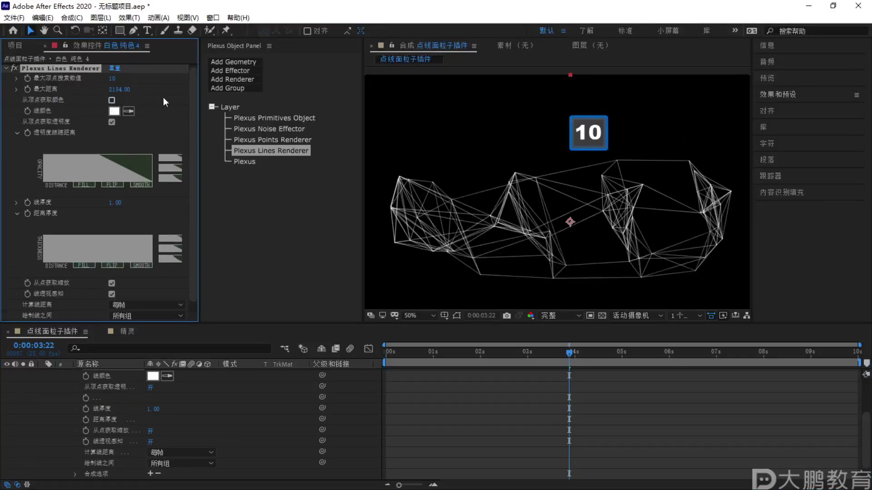
Change the cube's X point count to 12
click(237, 117)
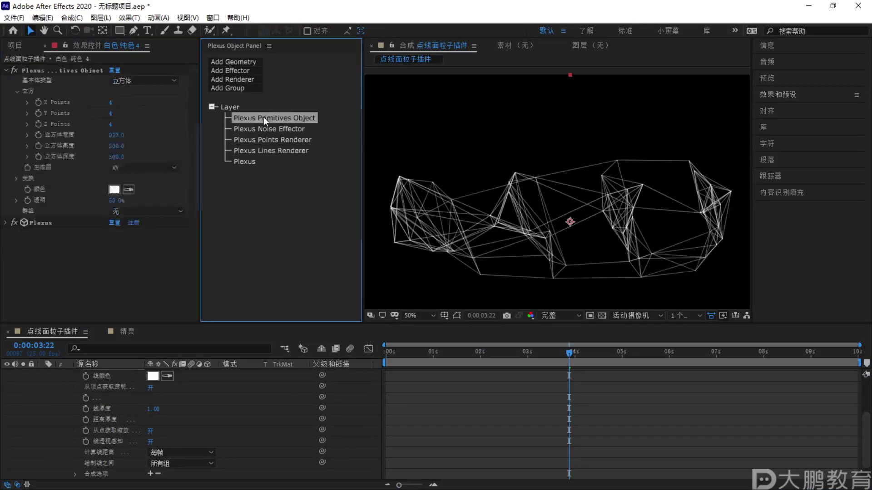
click(111, 103)
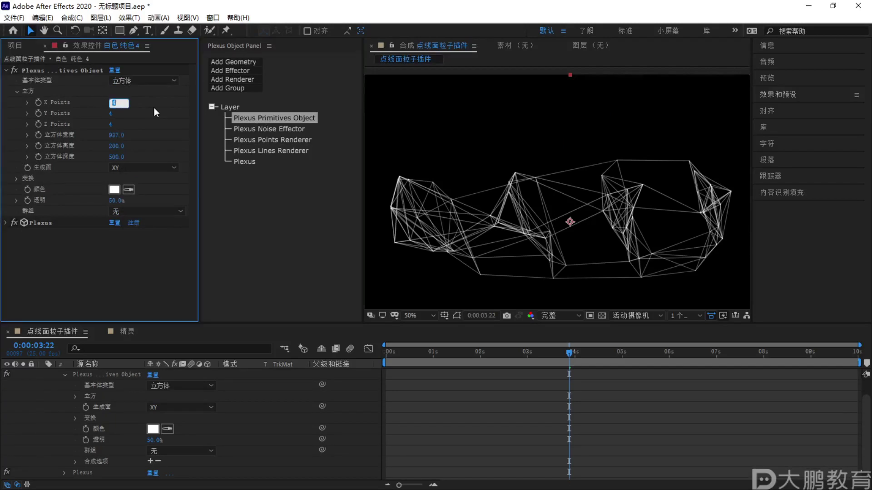
text(20)
key(Return)
text(15)
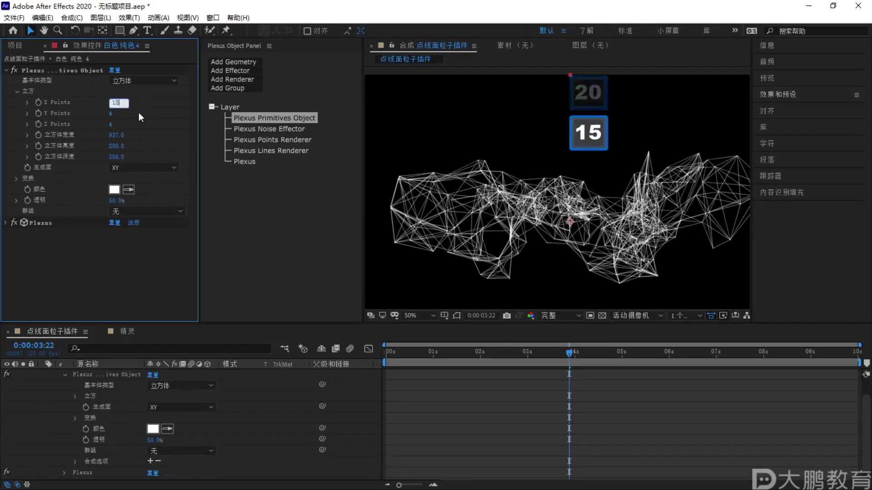
key(Return)
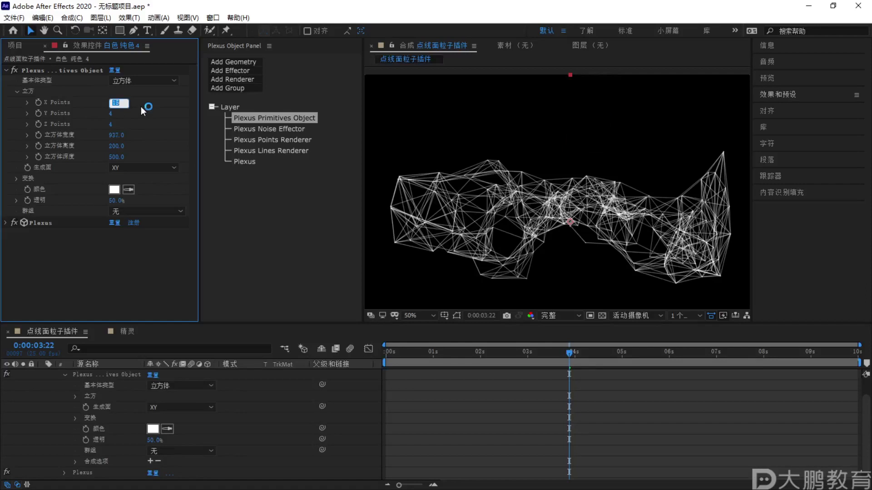
text(12)
key(Return)
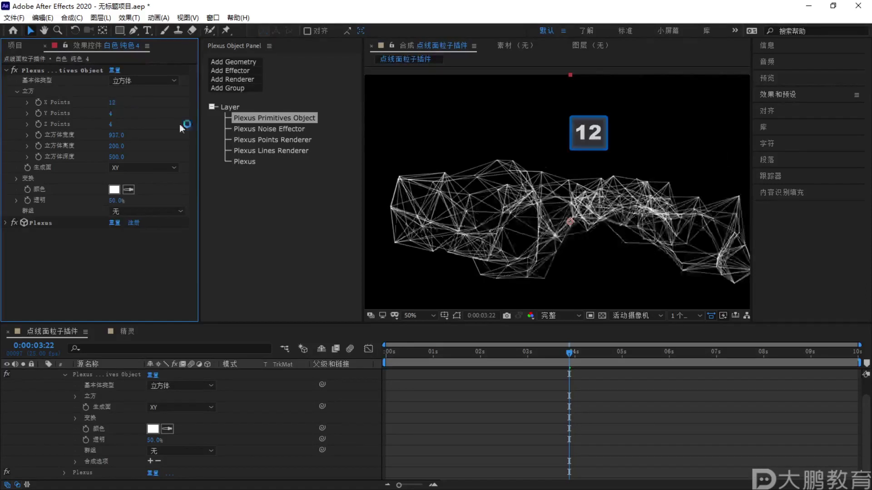
Preview from near the start, then enlarge the cube to 983 wide by 251 high
scroll(555, 285, down, 3)
drag(569, 351, 328, 373)
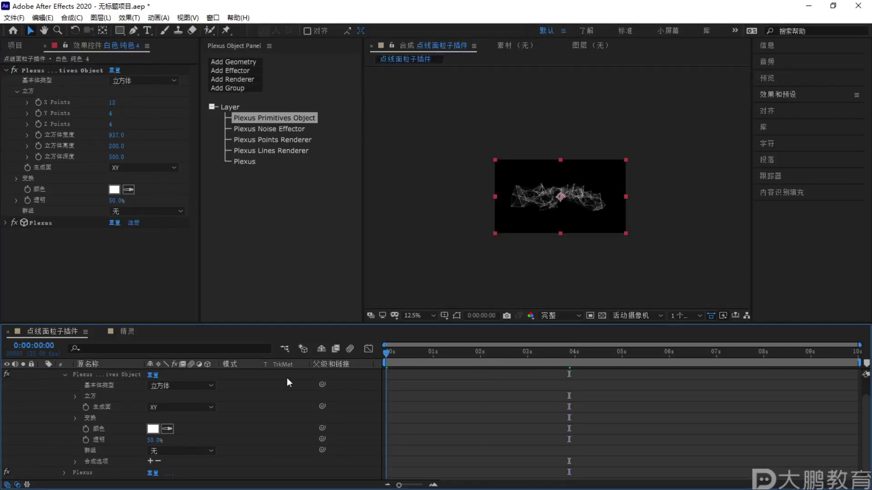
key(period)
key(period)
key(period)
key(period)
key(space)
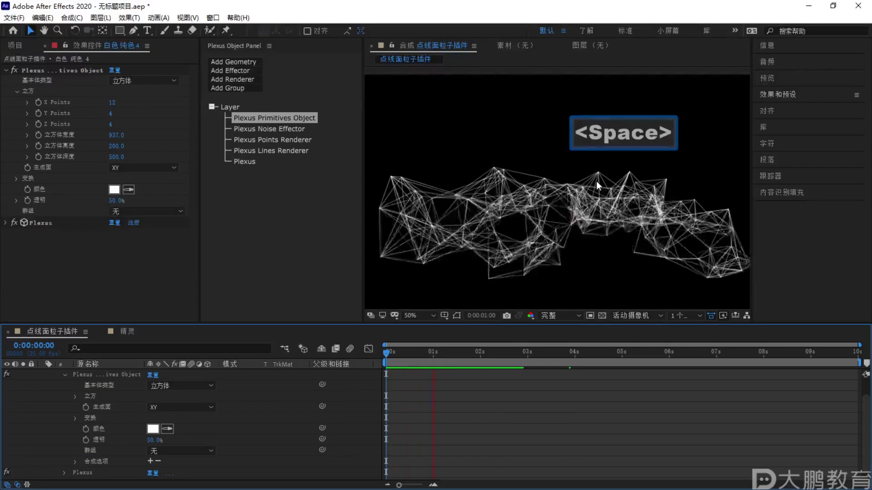
key(space)
drag(116, 135, 139, 141)
click(246, 72)
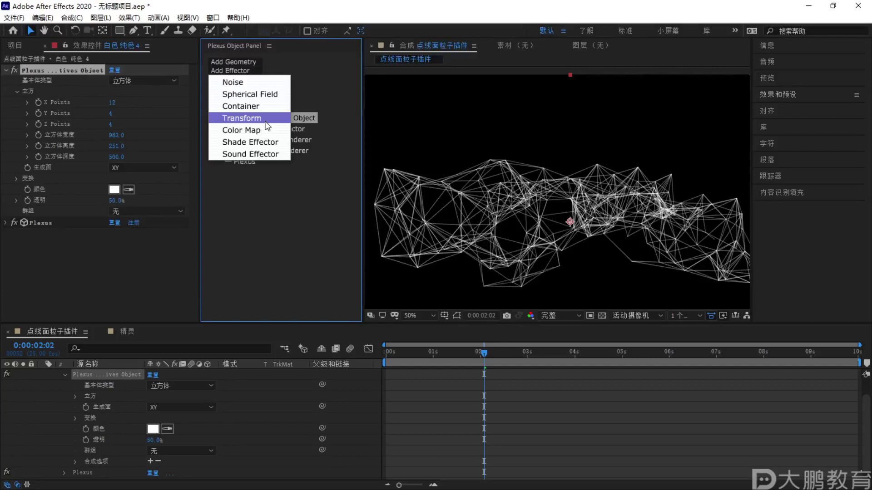
click(292, 99)
Add a Plexus Triangulation Renderer and set its maximum distance to 138
click(247, 79)
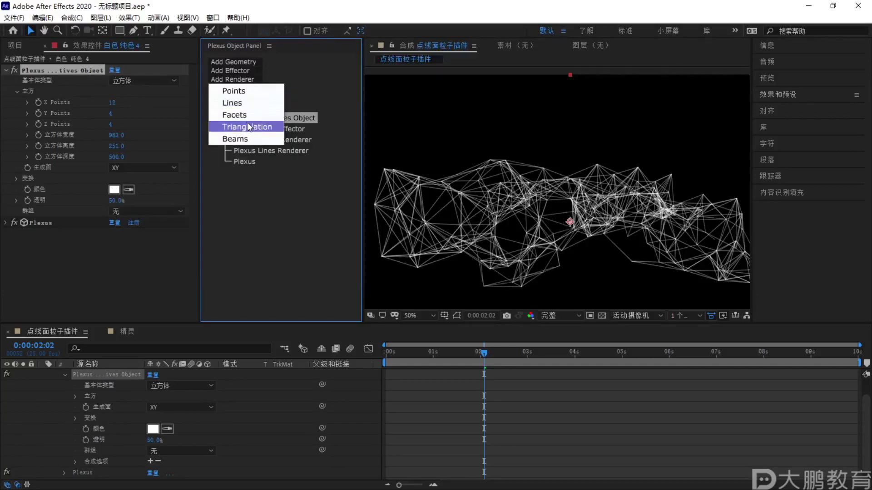
click(245, 128)
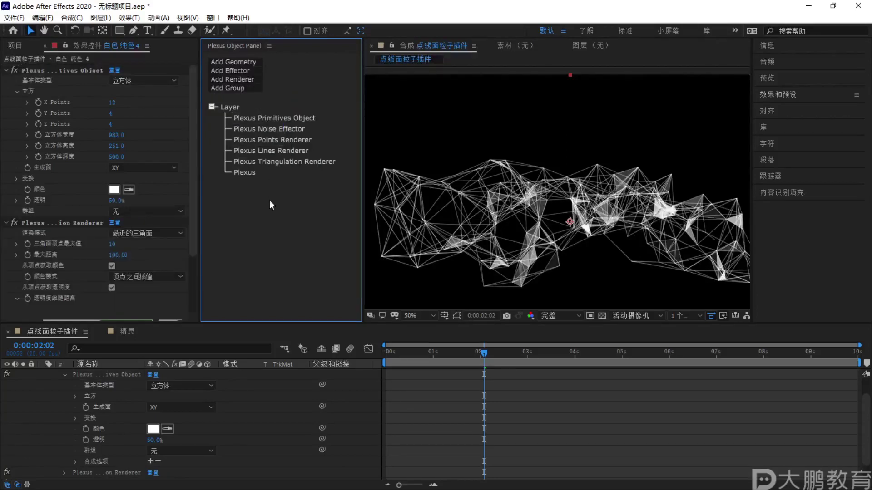
click(268, 161)
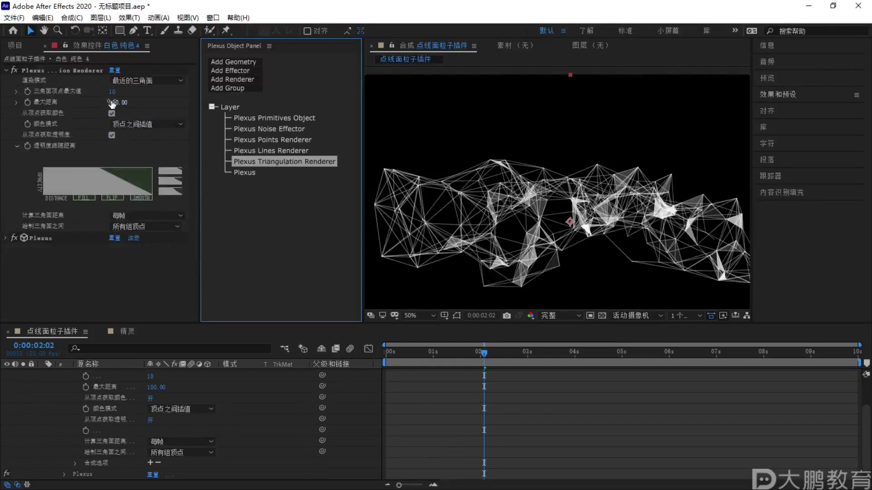
mouse_move(113, 102)
mouse_down()
mouse_move(160, 117)
mouse_move(105, 106)
mouse_move(112, 107)
mouse_move(114, 93)
mouse_up()
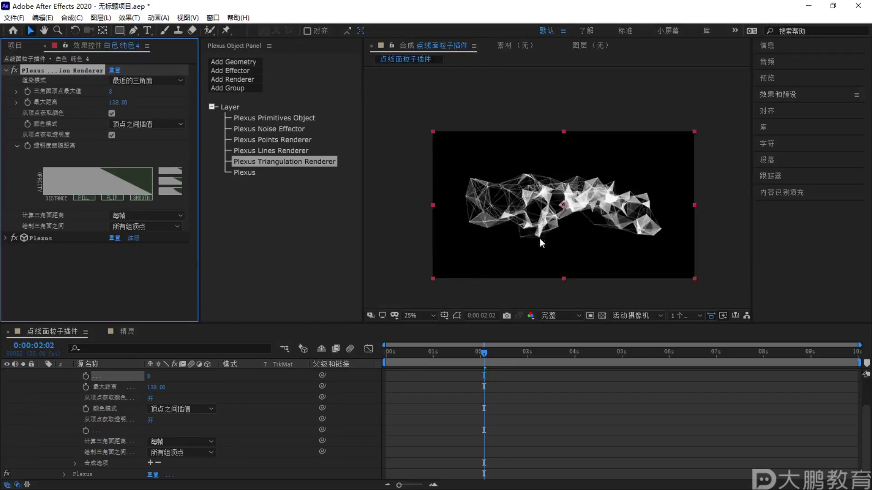
Preview the triangulated mesh and collapse the layer's effect properties
click(307, 356)
key(space)
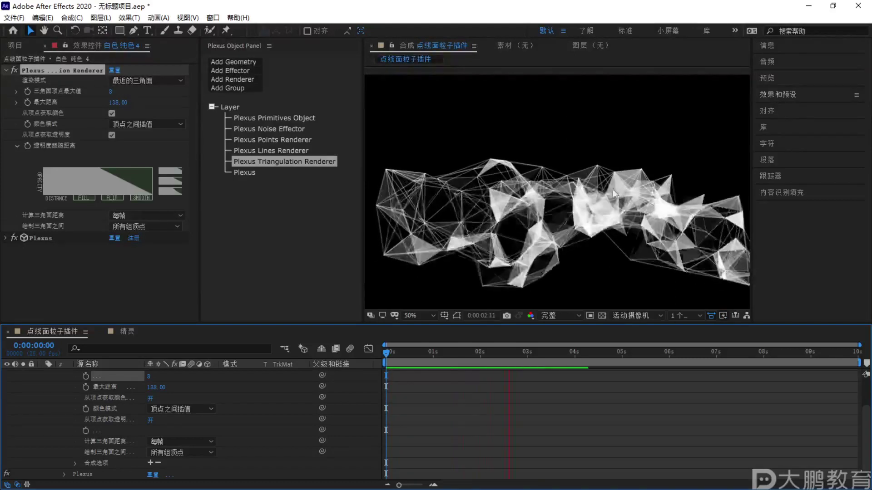
key(space)
scroll(102, 389, up, 2)
click(43, 375)
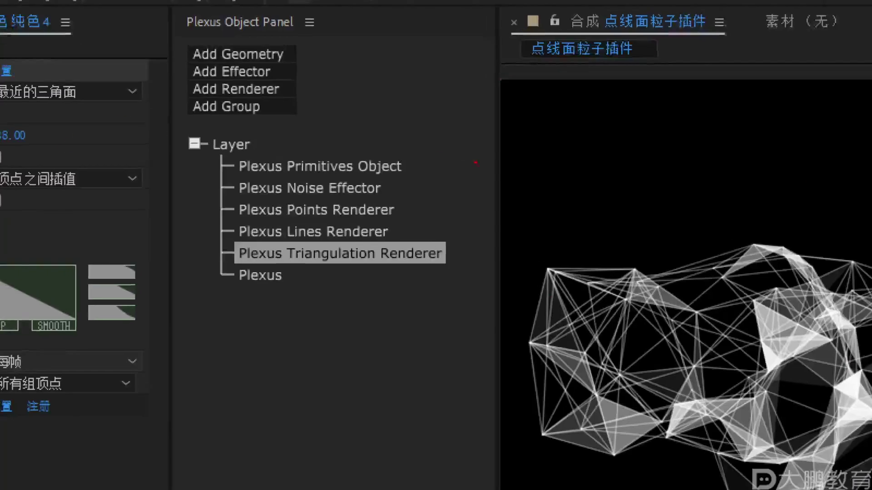
drag(475, 163, 545, 166)
key(Escape)
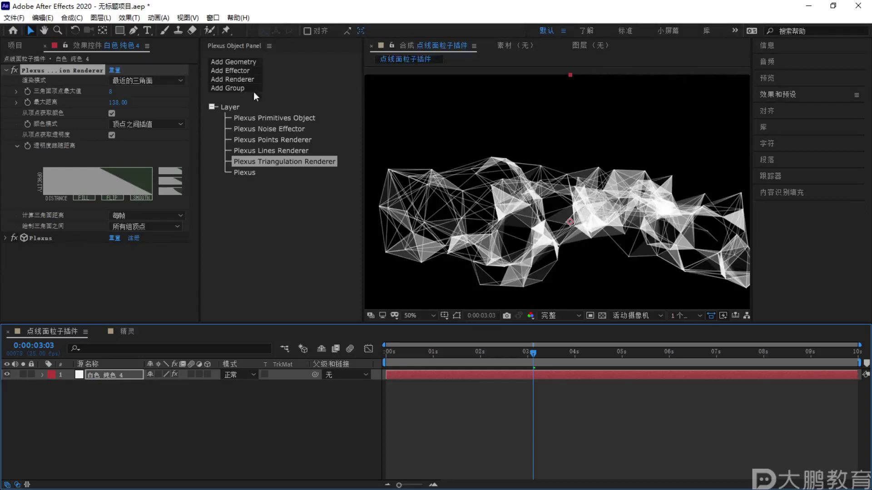
click(246, 71)
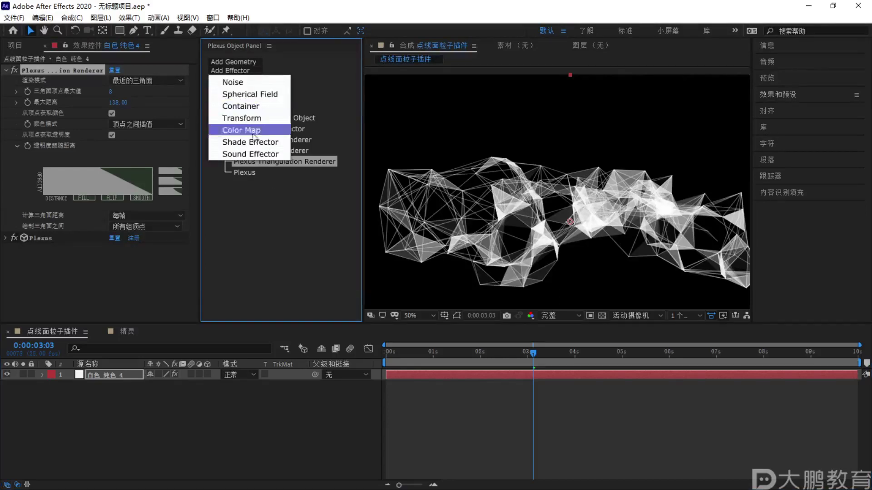
Add a Plexus Transform effector and rotate the network 76° around X
click(257, 119)
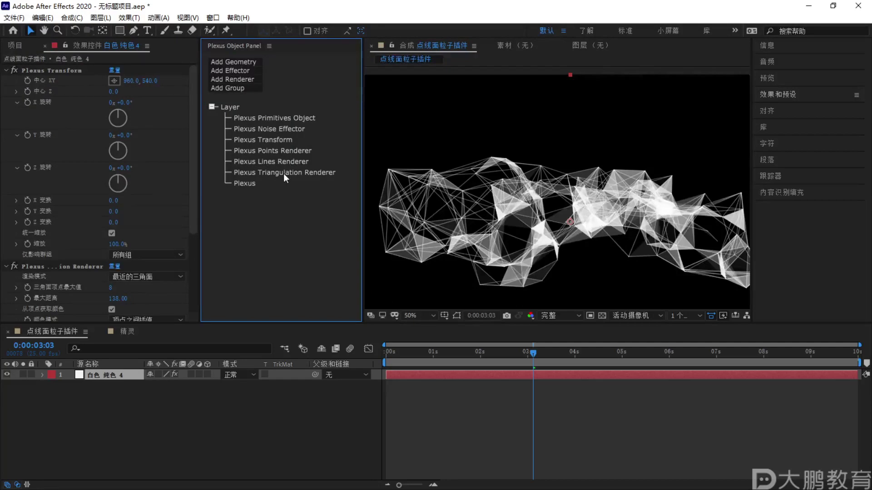
click(277, 140)
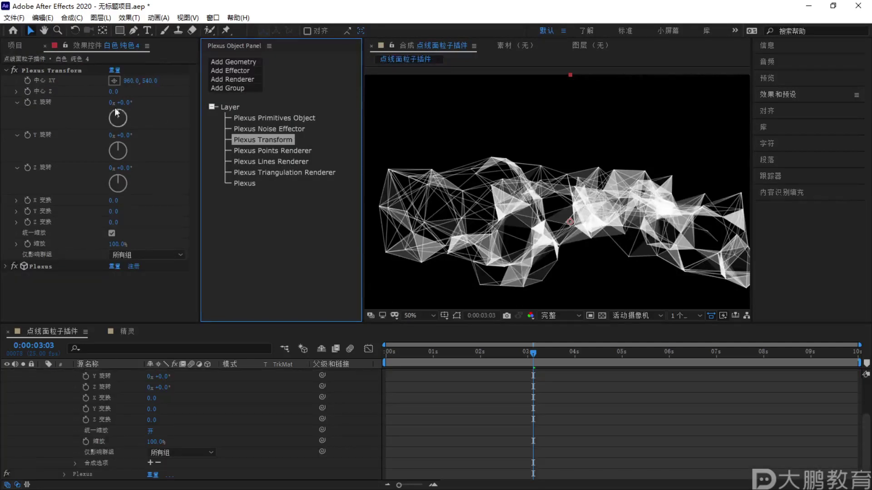
drag(127, 113, 162, 107)
scroll(552, 157, down, 2)
drag(564, 205, 589, 169)
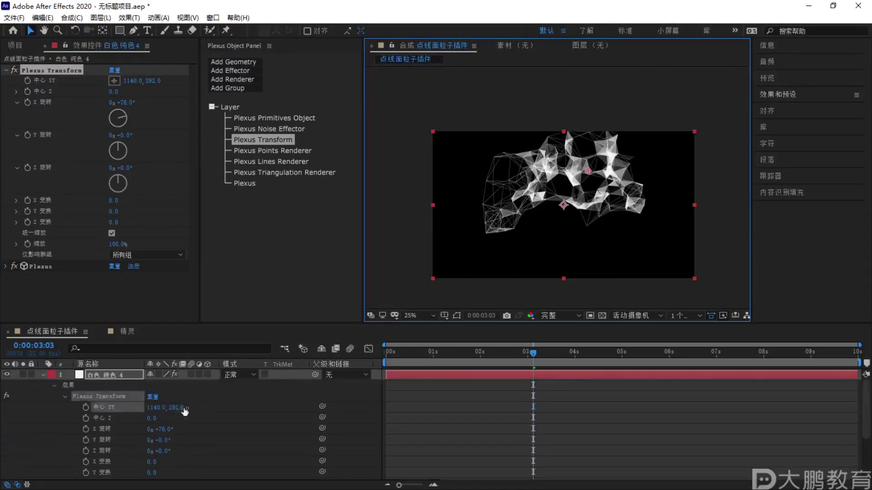
Shift the network left to X translate -588 and set the transform centre to 1016,192
click(46, 374)
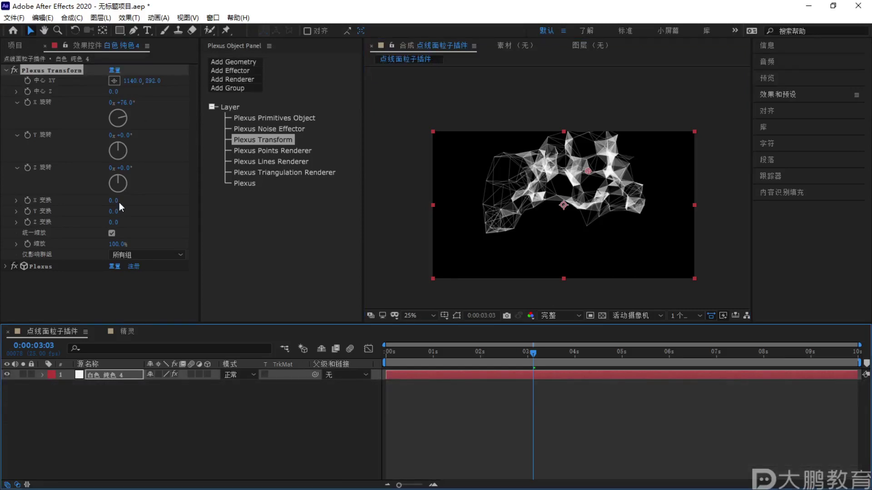
drag(118, 201, 73, 201)
drag(590, 170, 573, 157)
scroll(526, 178, up, 2)
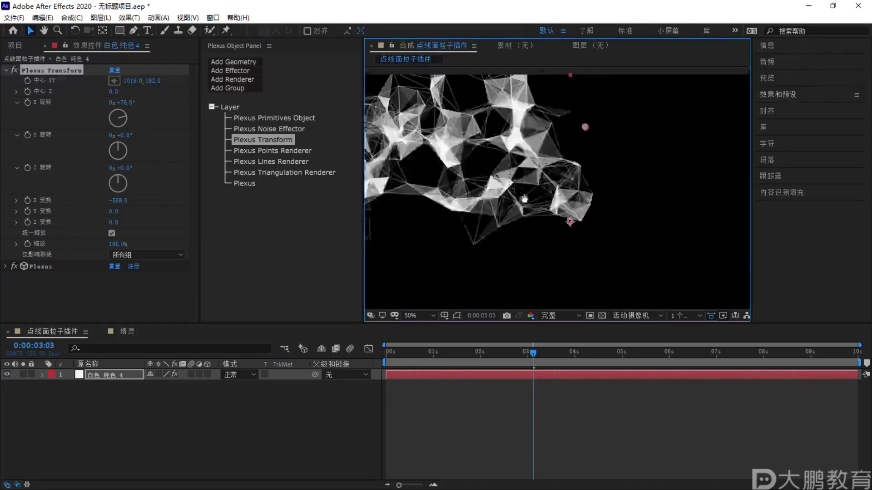
drag(509, 206, 587, 209)
scroll(587, 209, down, 2)
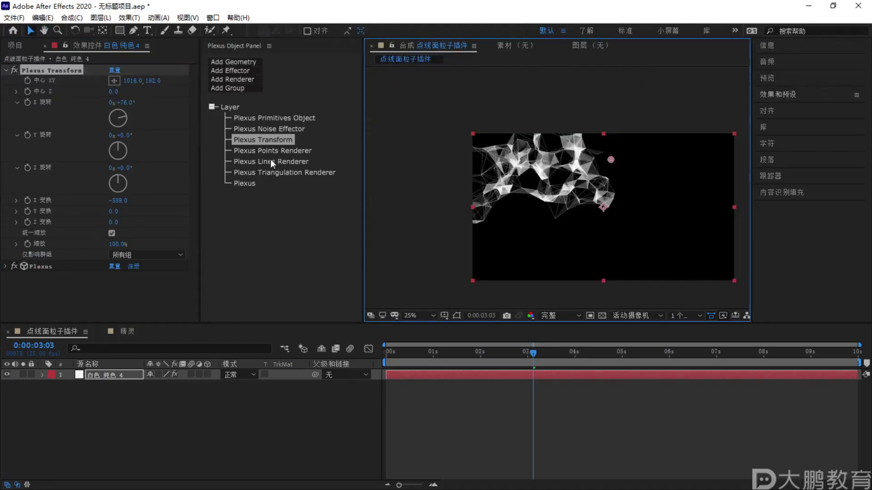
Widen the Plexus cube to 1297 and preview the result
click(263, 118)
drag(117, 132, 250, 175)
click(386, 352)
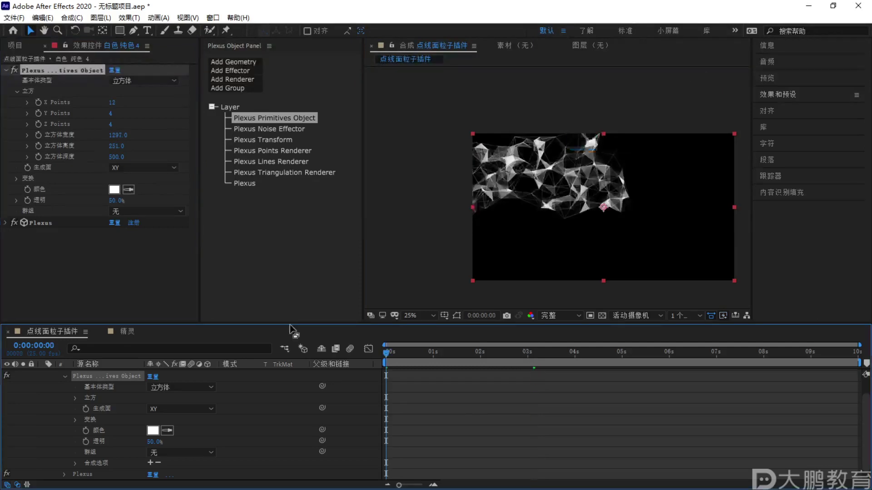
key(space)
key(space)
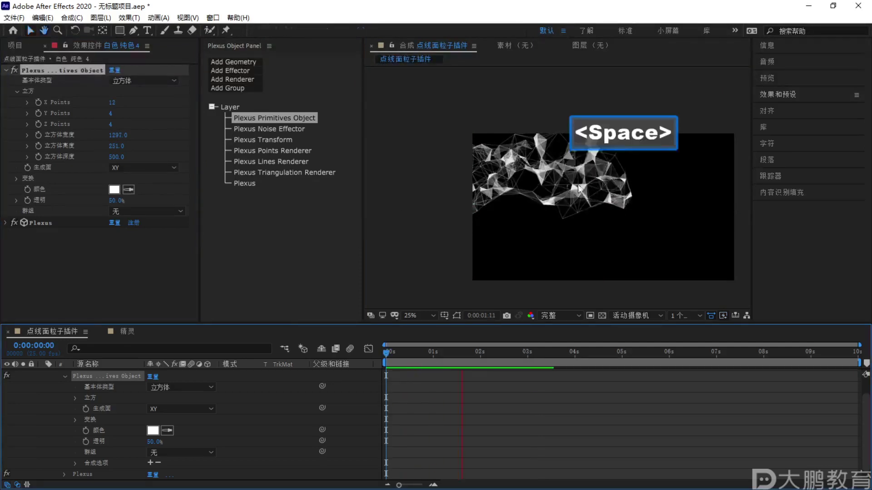
Fit the whole composition in the viewer to inspect the tilted mesh
scroll(543, 181, up, 1)
drag(541, 184, 502, 181)
scroll(503, 182, down, 1)
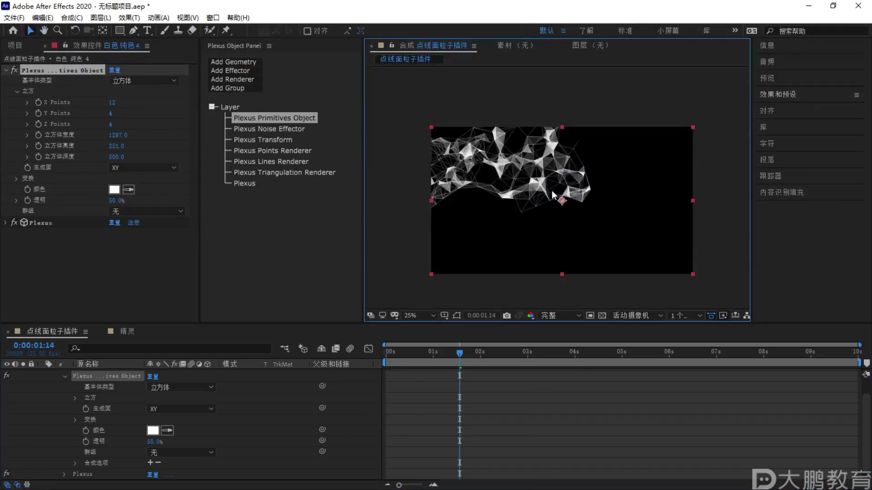
scroll(498, 170, up, 2)
scroll(503, 217, down, 2)
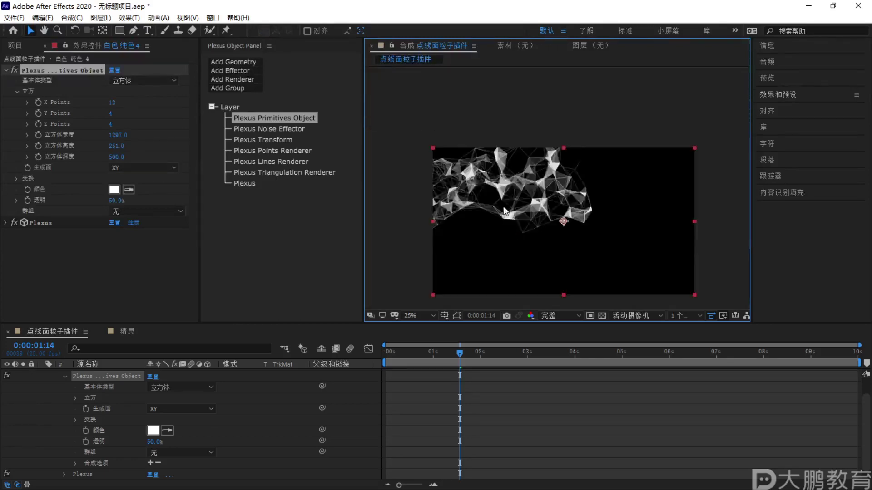
click(426, 317)
click(435, 122)
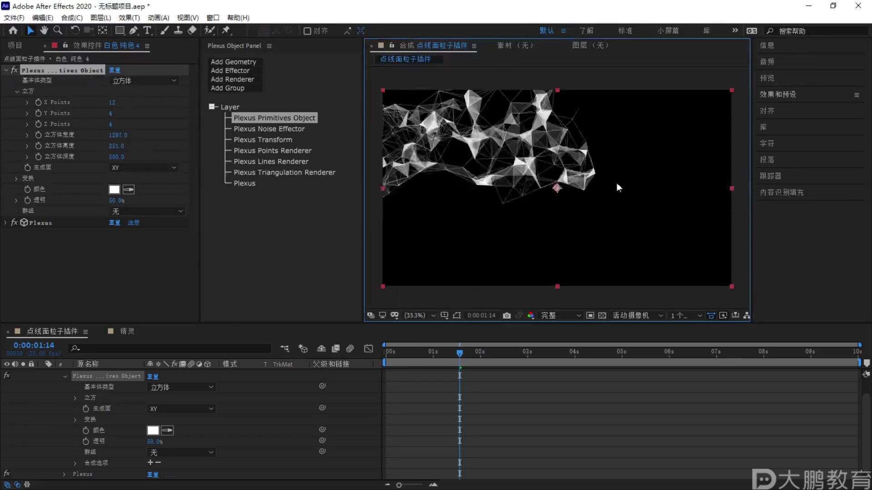
key(space)
key(space)
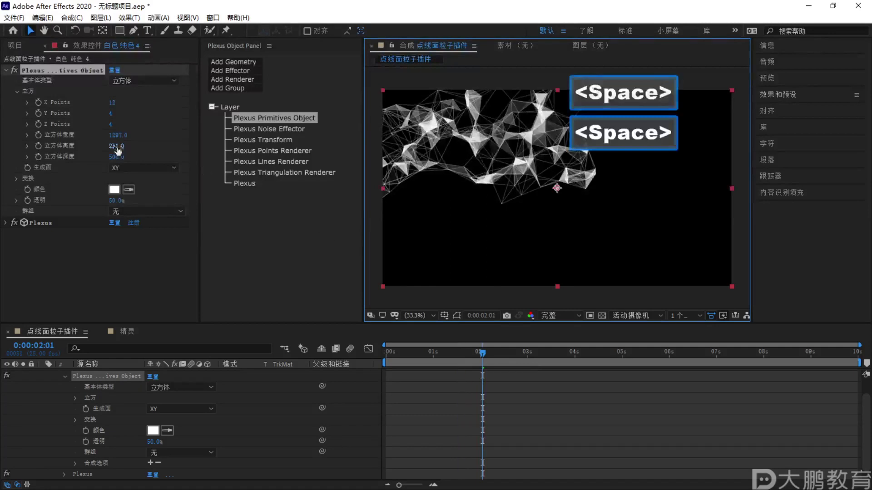
Set the Transform's Y rotation to -5° and Y translate to -58
click(290, 139)
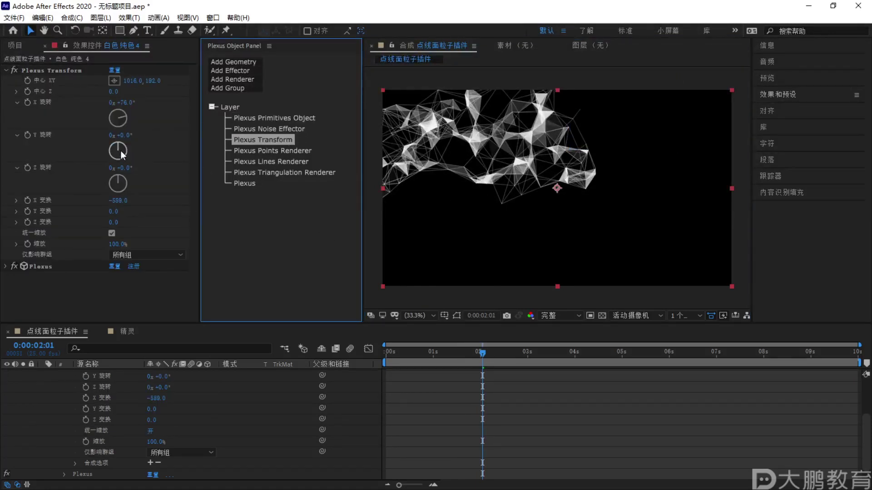
drag(122, 114, 123, 124)
key(ctrl+z)
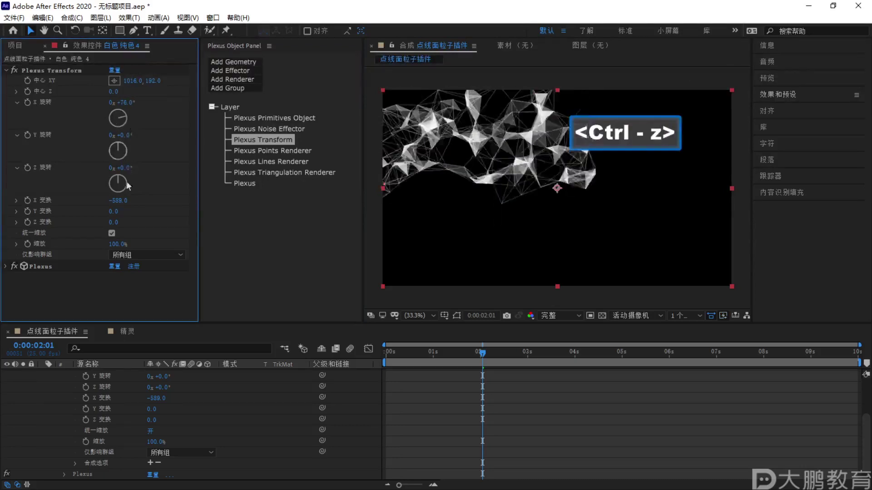
click(103, 375)
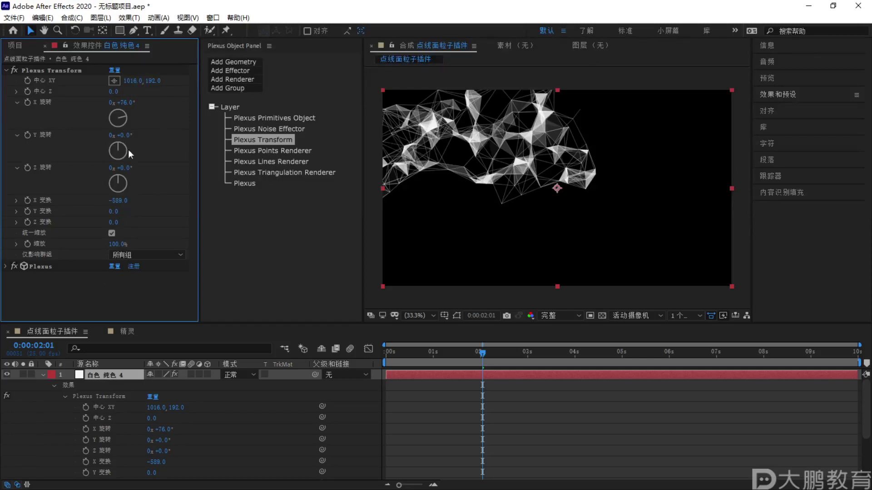
drag(126, 147, 117, 142)
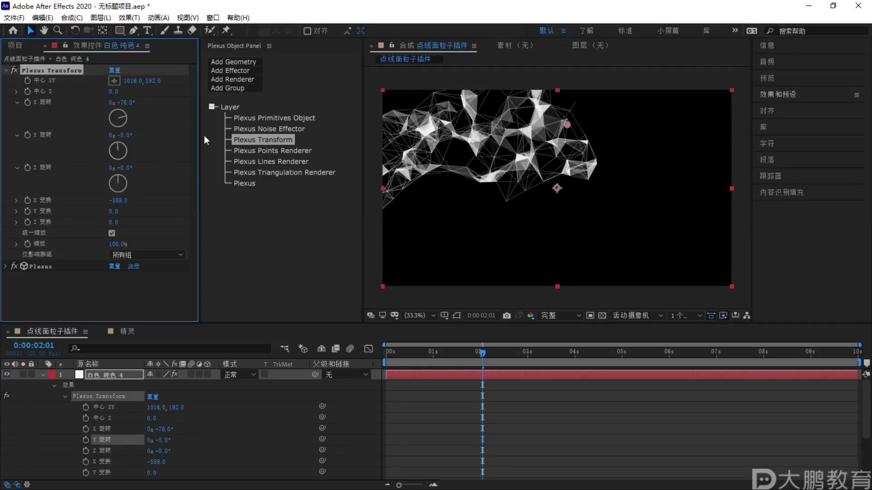
drag(475, 130, 478, 124)
key(ctrl+z)
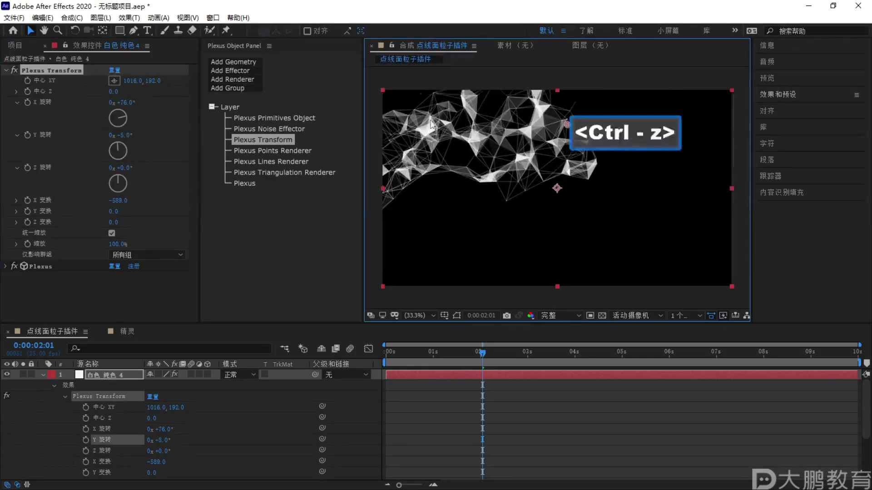
drag(114, 211, 91, 217)
Preview the transformed network and select the solid layer
click(310, 364)
key(space)
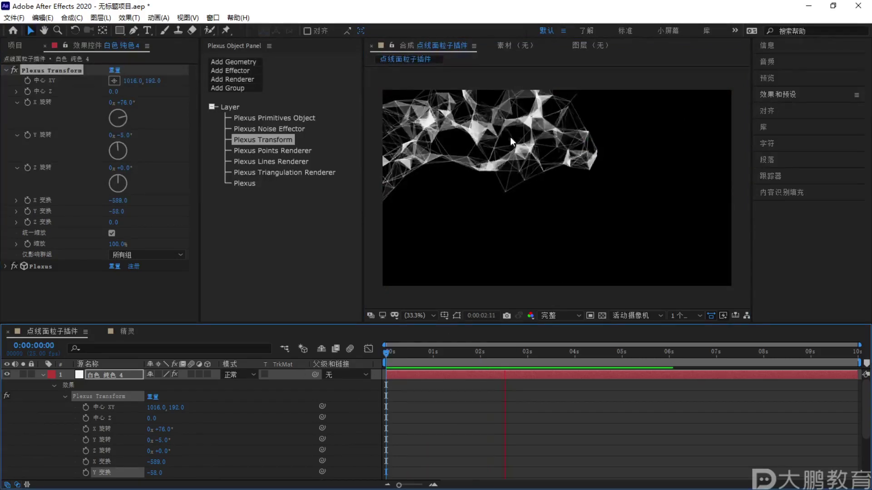
key(space)
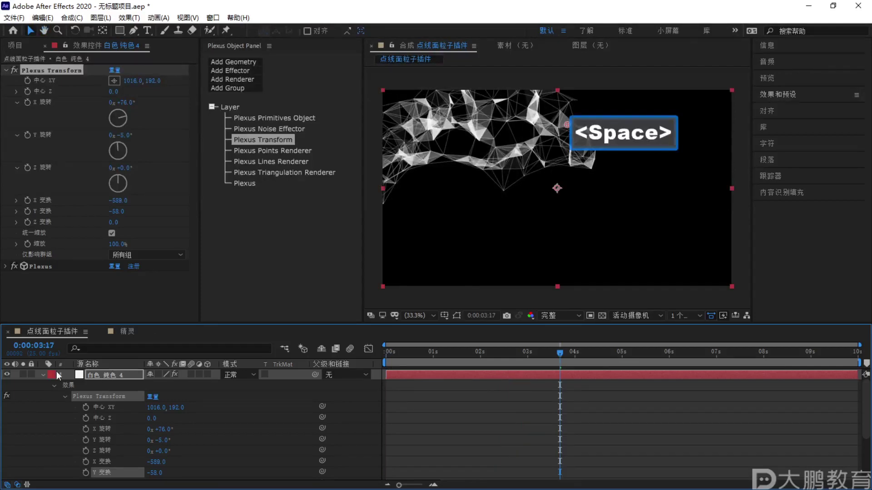
click(44, 375)
click(101, 377)
Duplicate the Plexus solid and rotate the copy to Y −37°, Z 216° with its centre at 1685,−33
key(ctrl+d)
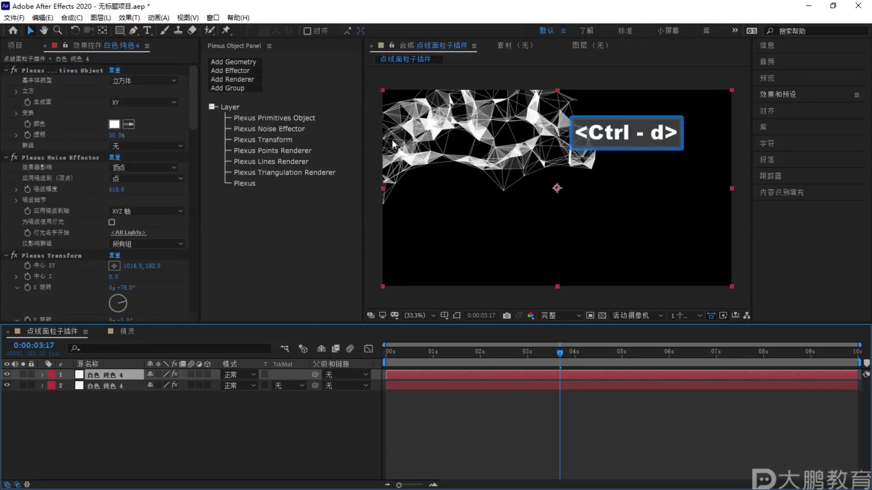
click(271, 140)
mouse_move(121, 119)
mouse_down()
mouse_move(125, 99)
mouse_move(129, 118)
mouse_up()
key(ctrl+z)
drag(123, 178, 112, 193)
drag(119, 146, 123, 145)
drag(567, 125, 680, 121)
drag(693, 191, 680, 137)
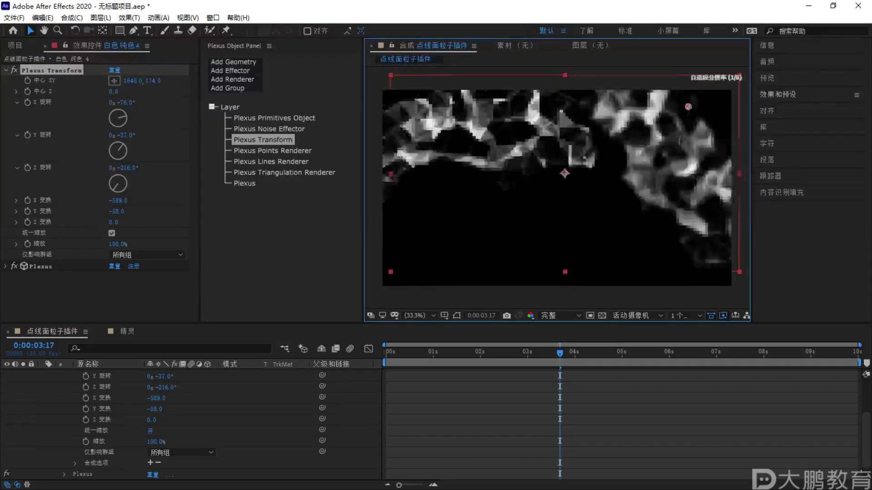
key(ctrl+z)
drag(701, 80, 690, 83)
Rewind to the first frame and preview the animation
drag(559, 352, 284, 374)
key(space)
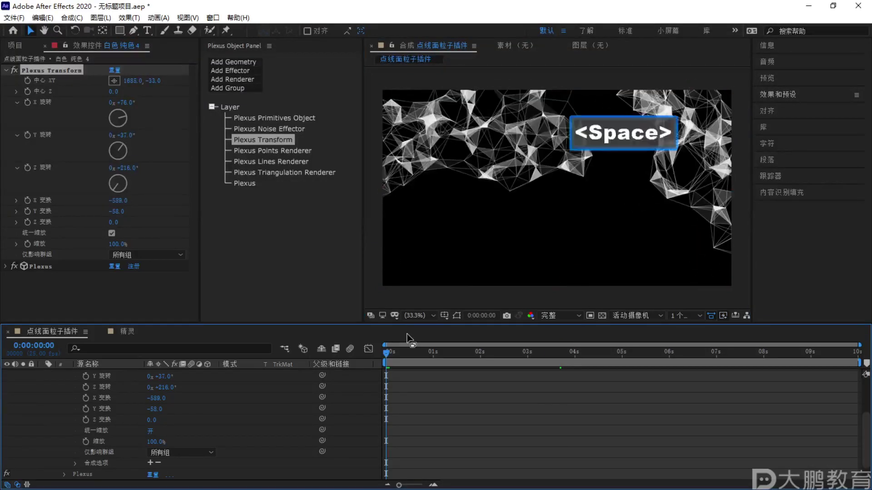
key(space)
scroll(179, 384, up, 3)
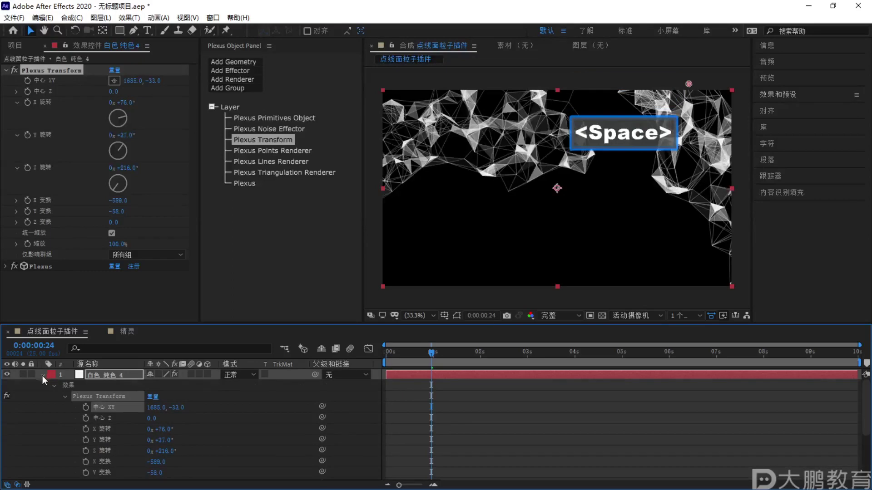
Duplicate the Plexus solid again and show the copy's Plexus Noise Effector settings
click(43, 375)
key(ctrl+d)
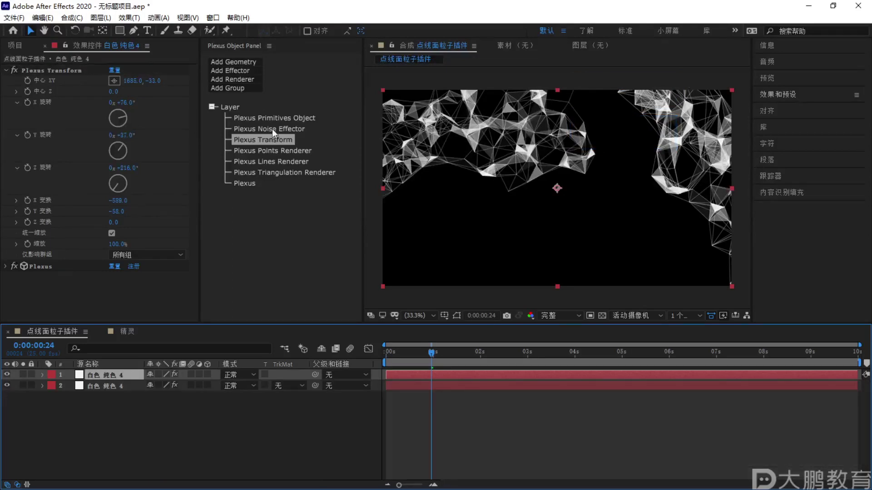
click(272, 129)
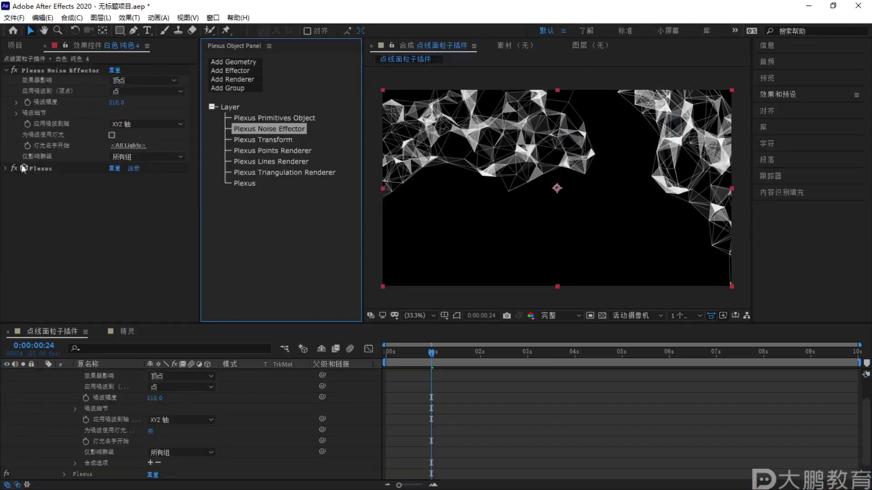
Change the top layer's noise evolution expression from time*20 to time*50
click(16, 112)
scroll(73, 266, down, 1)
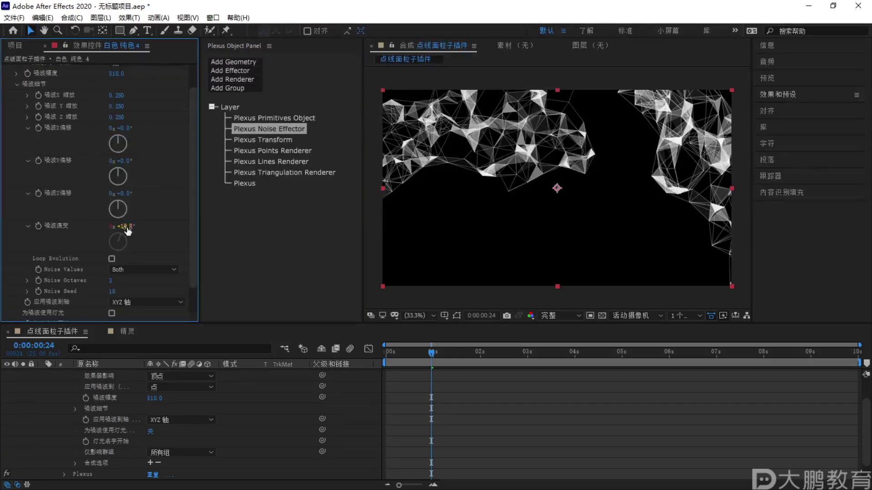
scroll(304, 422, up, 2)
click(127, 375)
key(e)
key(e)
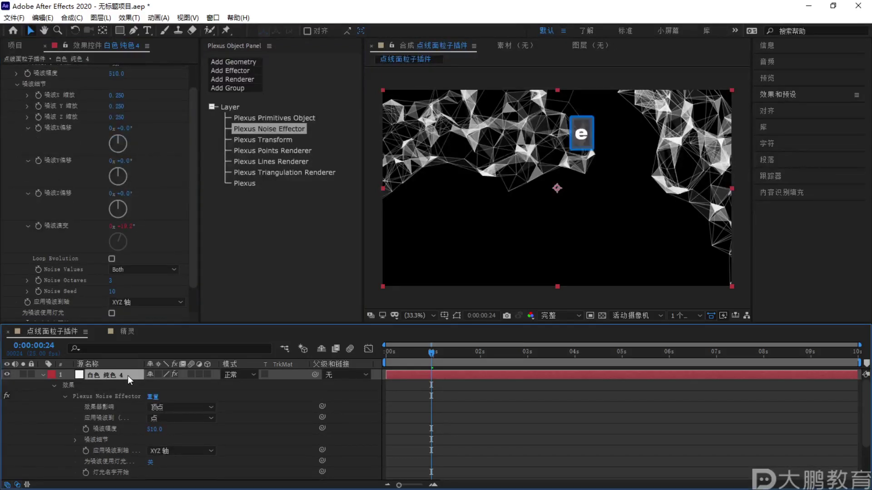
key(e)
key(e)
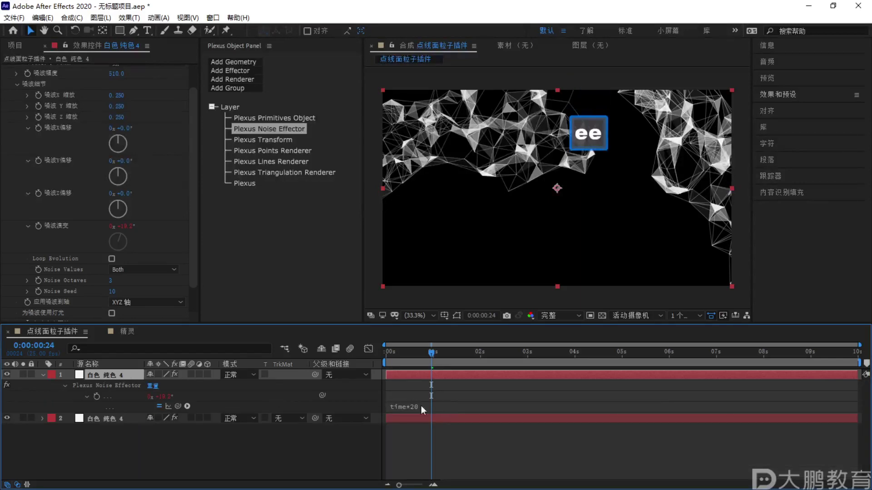
click(461, 407)
click(461, 407)
key(BackSpace)
key(BackSpace)
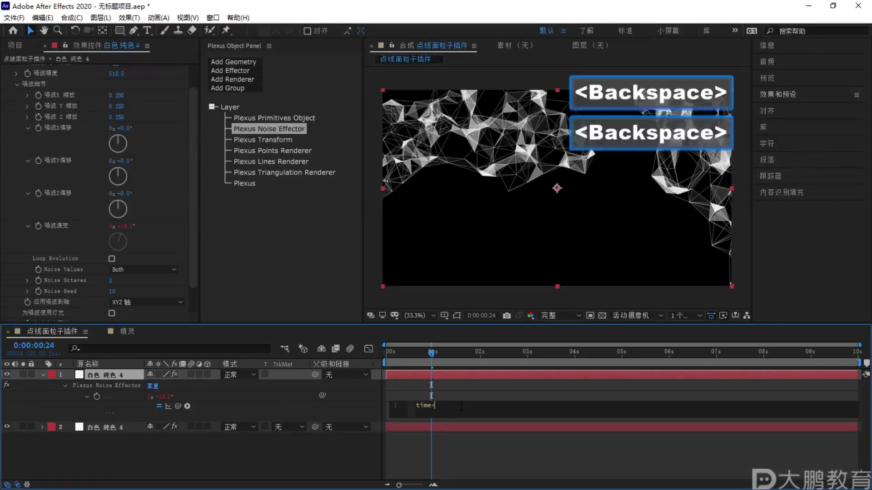
text(50)
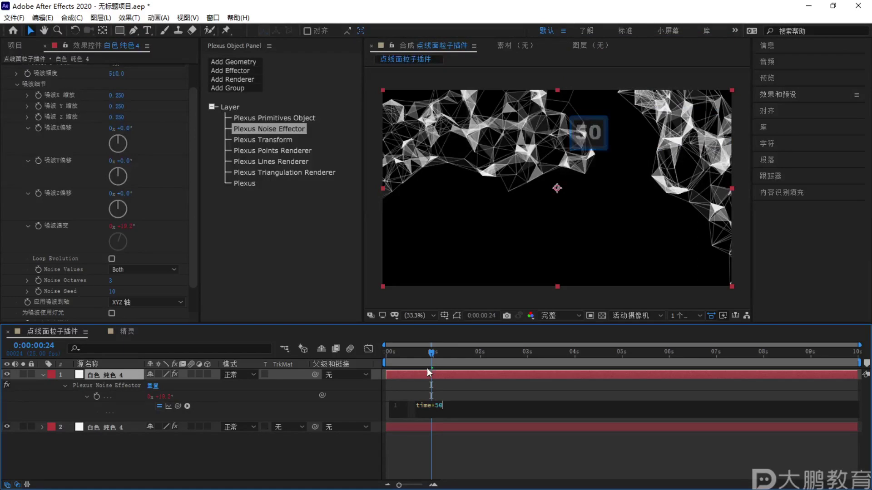
click(331, 369)
Preview the faster-churning Plexus animation from the start
key(space)
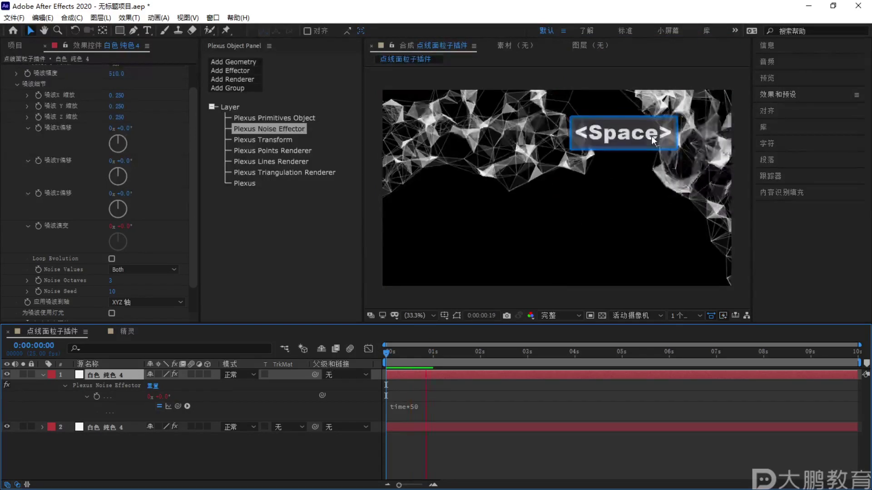
key(F1)
mouse_move(711, 64)
mouse_down()
mouse_move(716, 108)
mouse_move(677, 136)
mouse_up()
drag(652, 129, 533, 210)
drag(568, 164, 600, 202)
key(Escape)
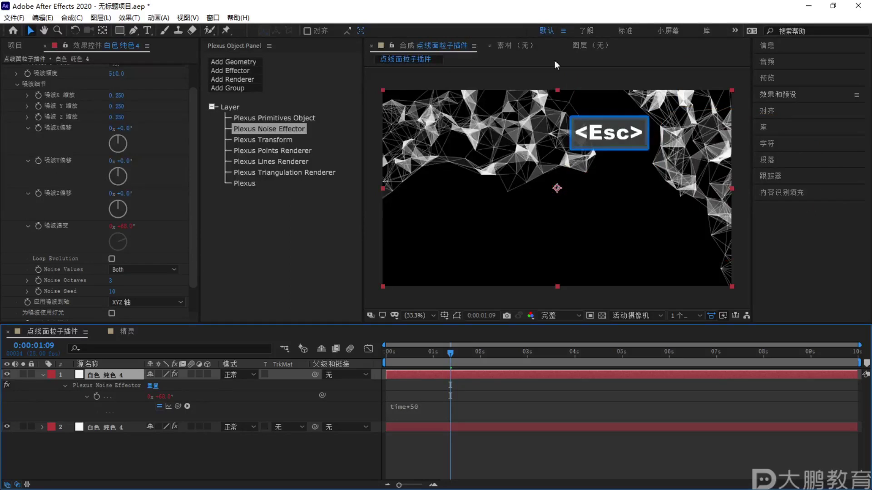
key(space)
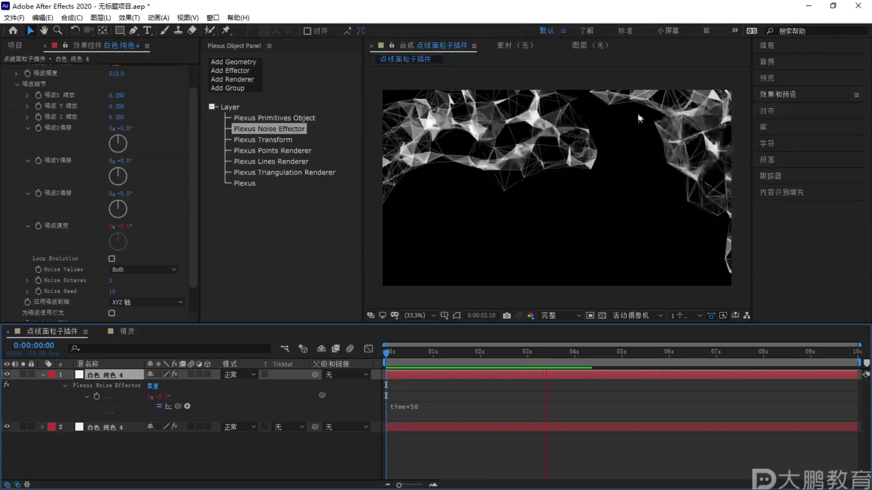
key(space)
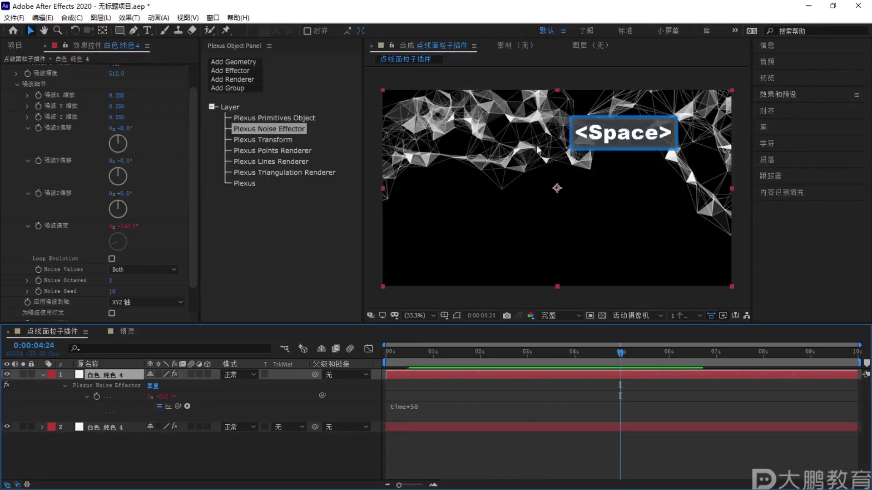
Set the duplicated network's Primitives Object colour to blue 0087DD
click(266, 118)
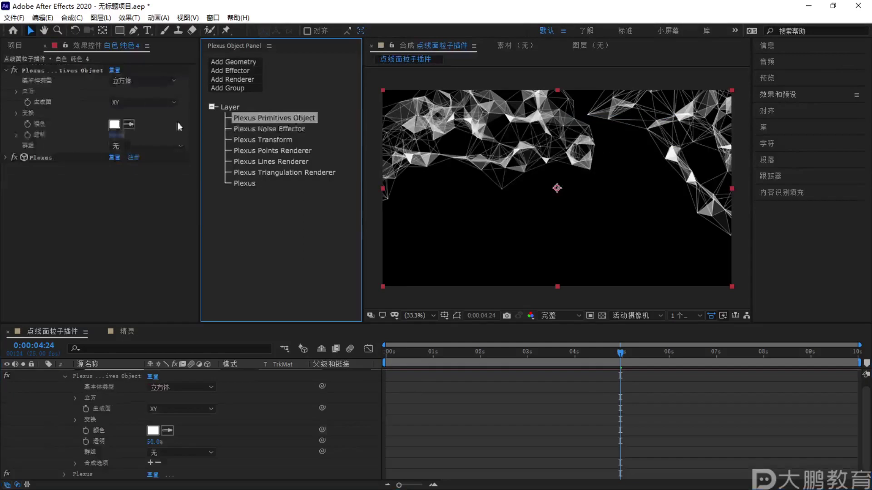
click(113, 124)
click(212, 234)
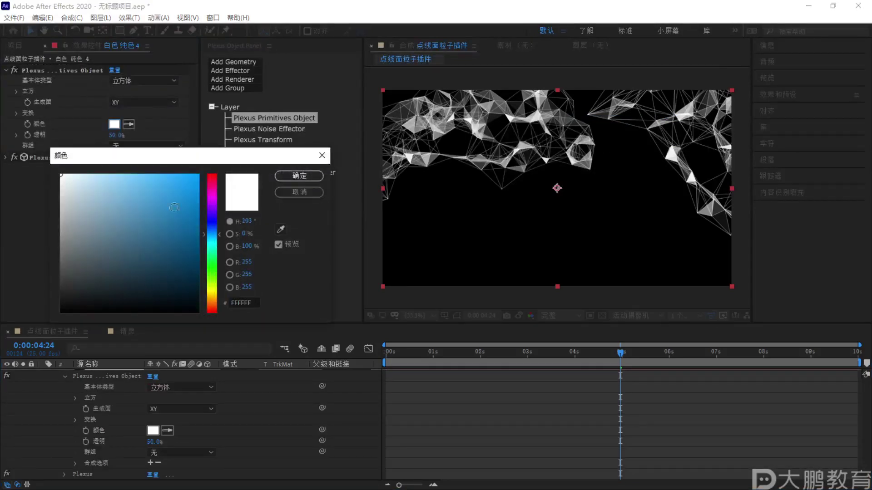
click(198, 193)
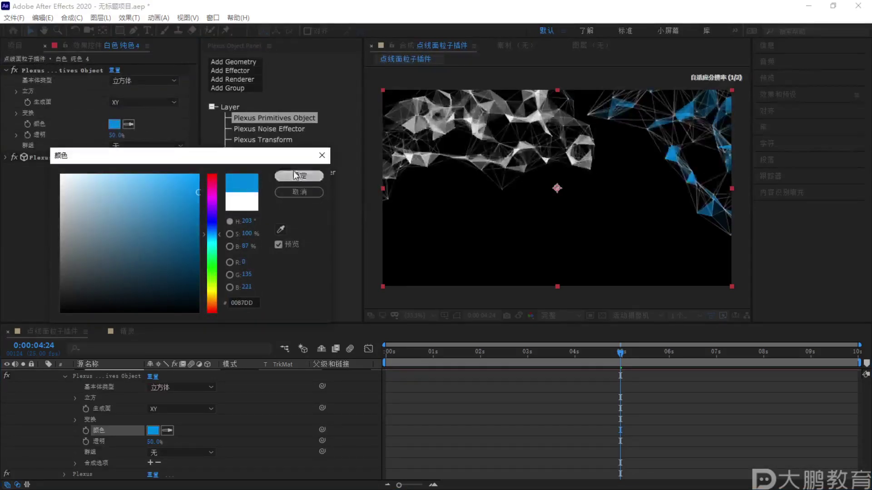
click(296, 175)
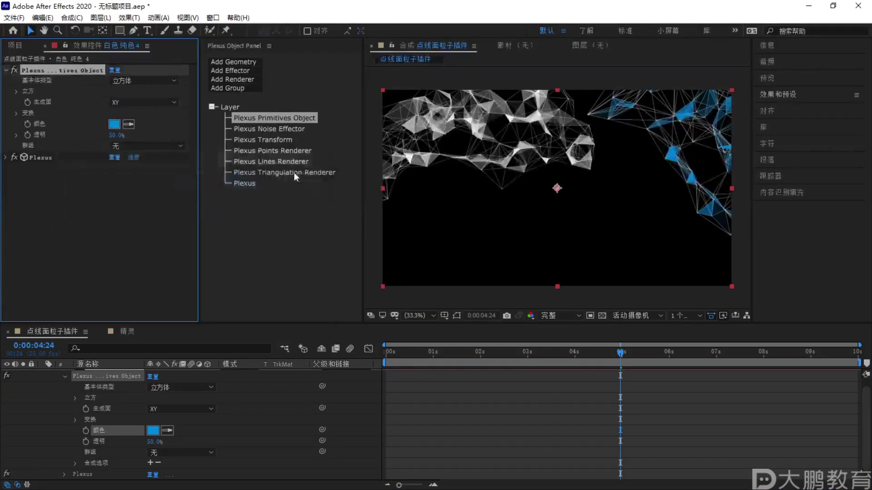
click(273, 129)
click(274, 141)
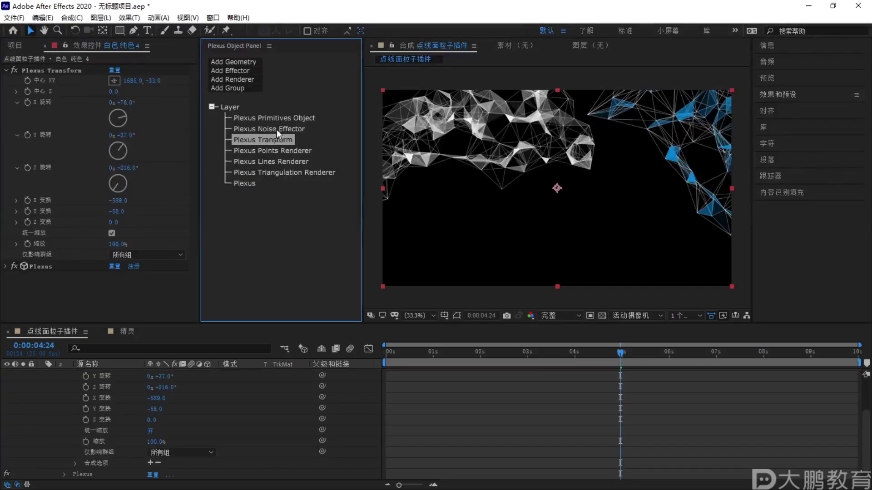
key(F2)
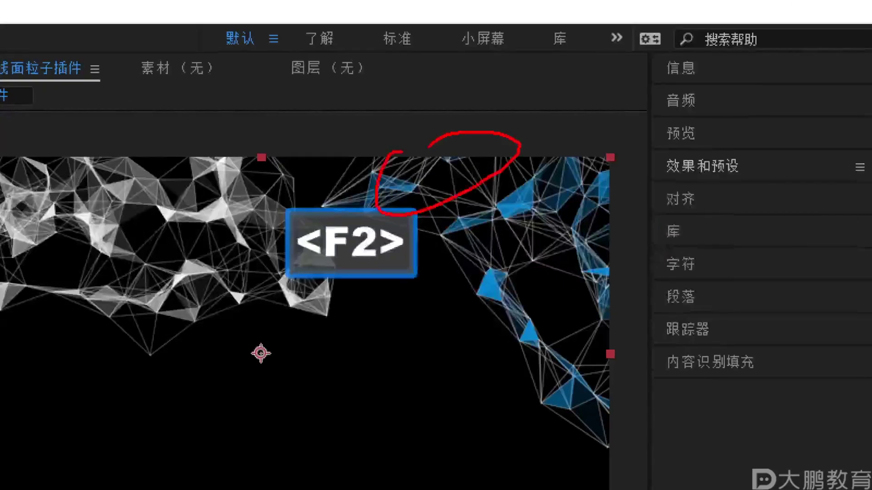
key(Escape)
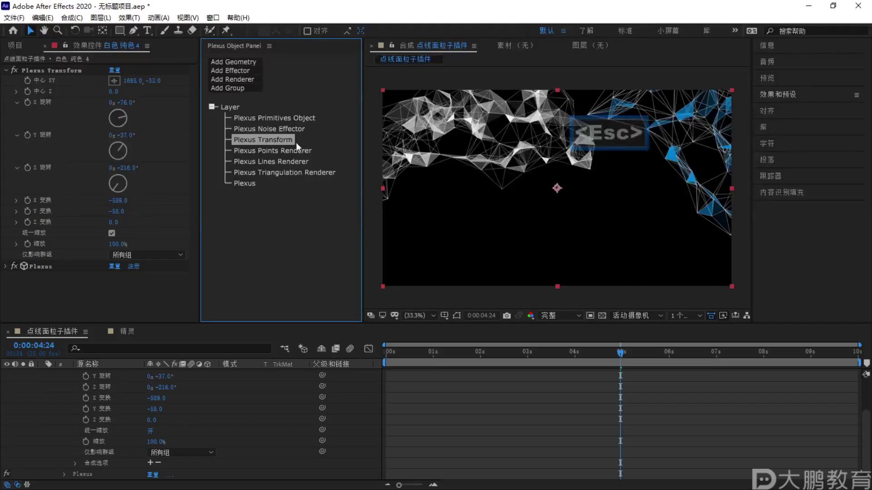
Turn on Draw Connected Points and Lines Renderer's Get Color From Vertices
click(276, 150)
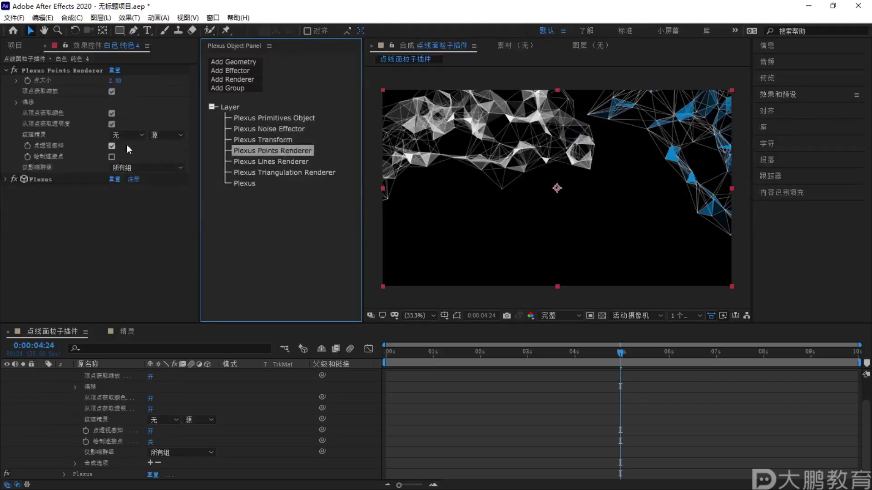
click(111, 114)
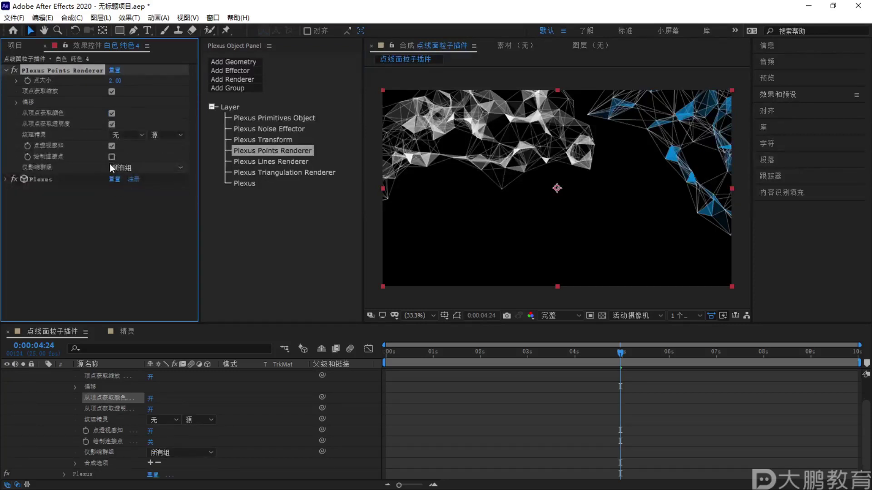
click(111, 157)
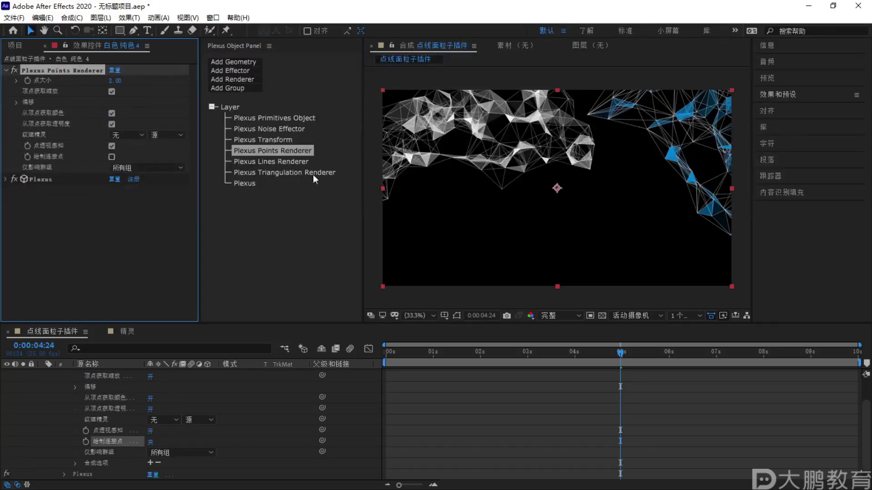
click(273, 161)
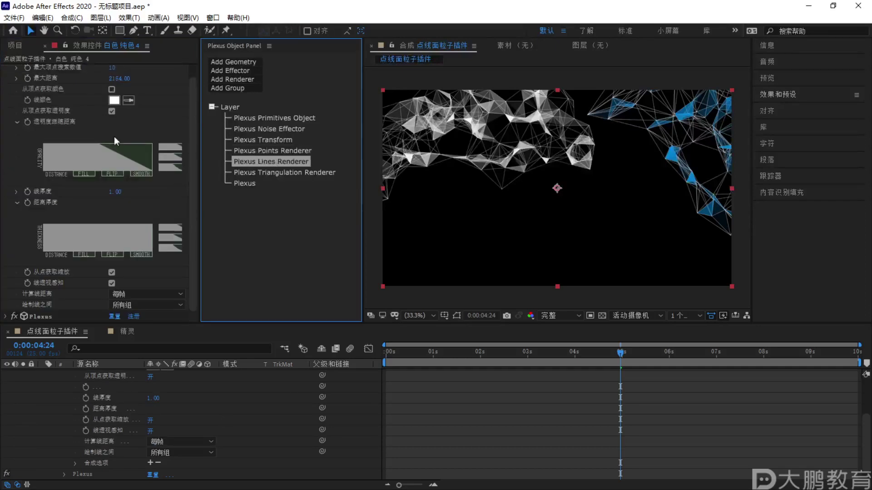
click(111, 89)
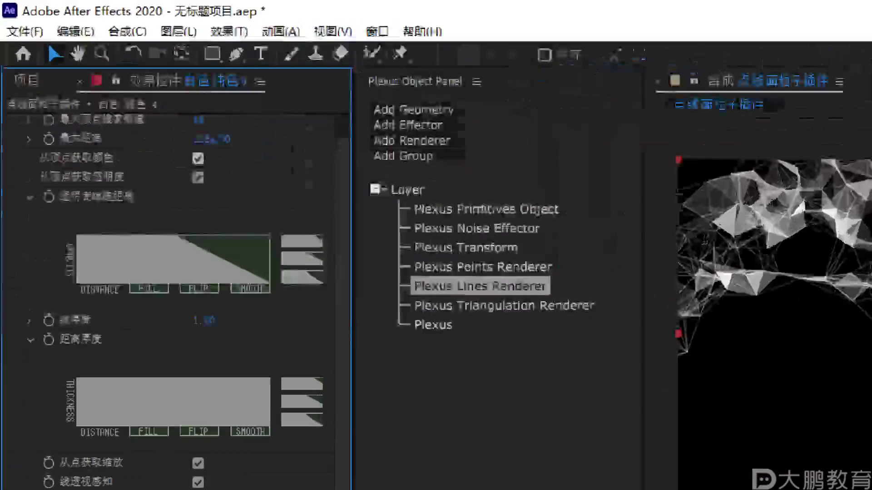
key(Escape)
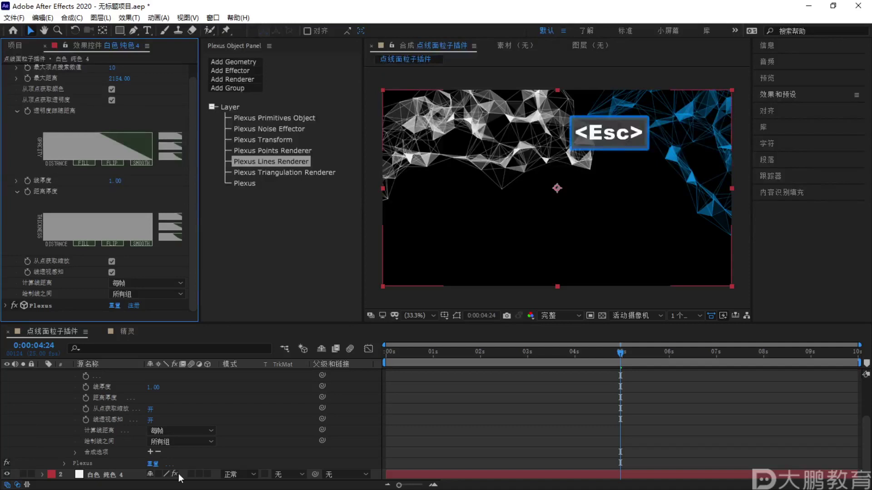
scroll(64, 388, up, 5)
click(44, 374)
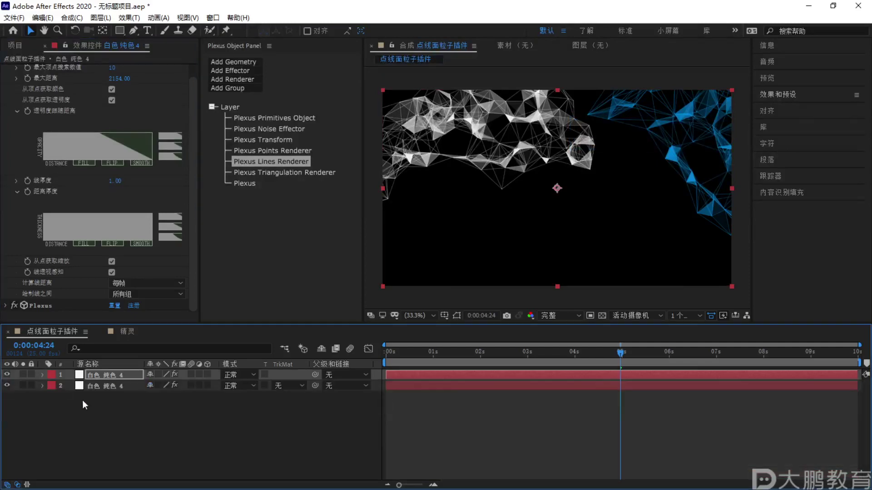
Set the second Plexus layer's Primitives Object colour to bright blue 0084FF and open Effects & Presets
click(94, 388)
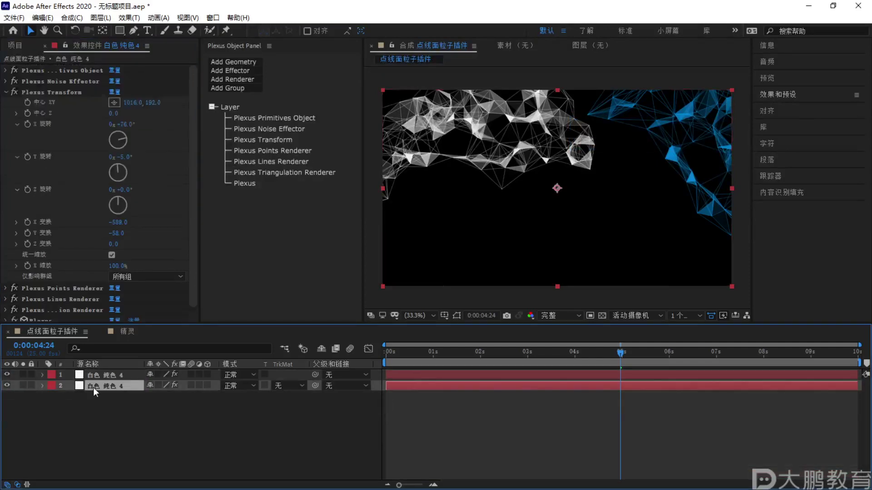
click(278, 161)
scroll(116, 85, up, 2)
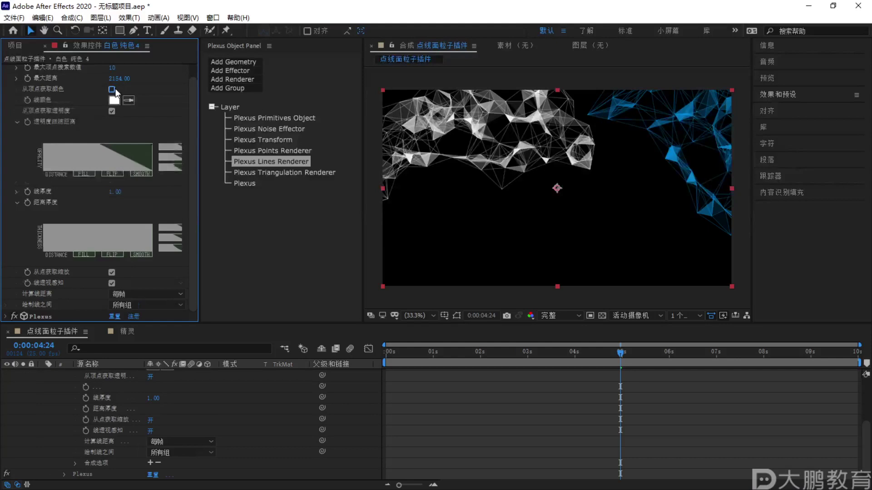
click(308, 119)
click(114, 189)
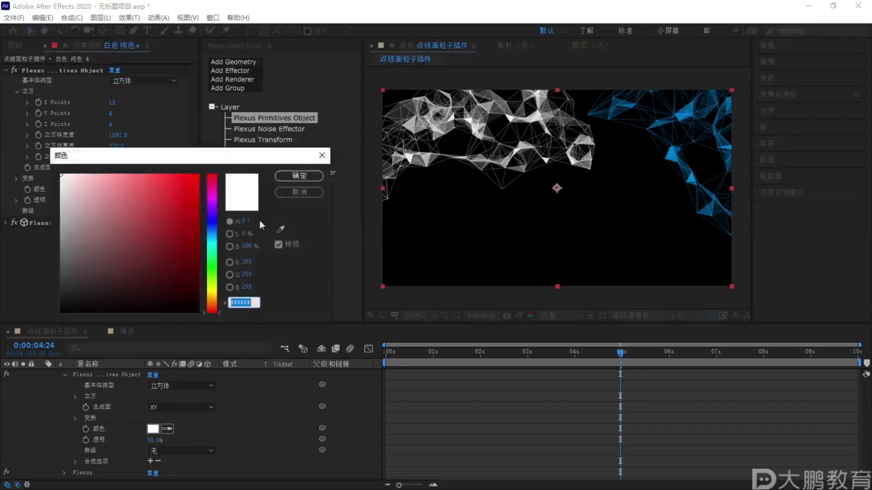
click(214, 245)
drag(132, 181, 208, 166)
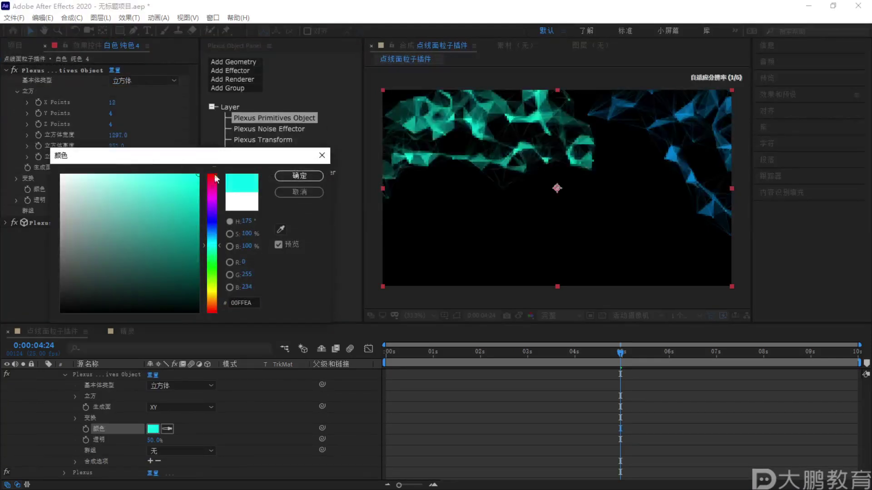
drag(217, 227, 217, 232)
click(215, 230)
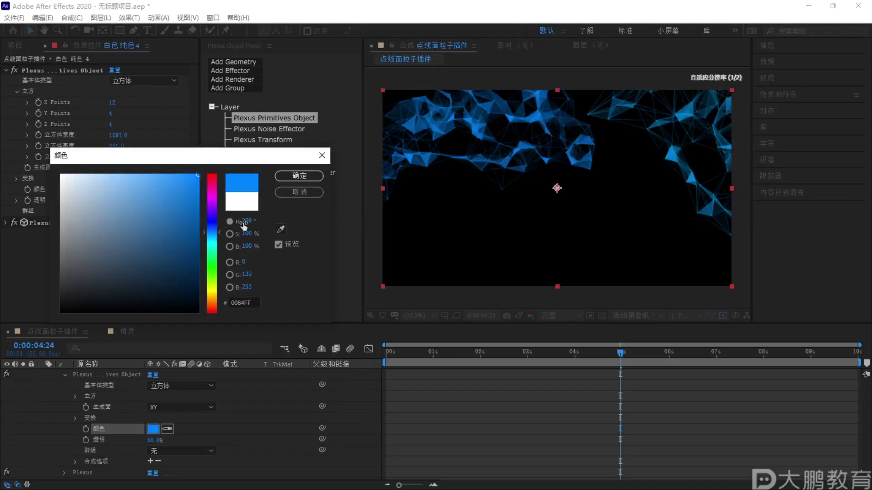
click(299, 175)
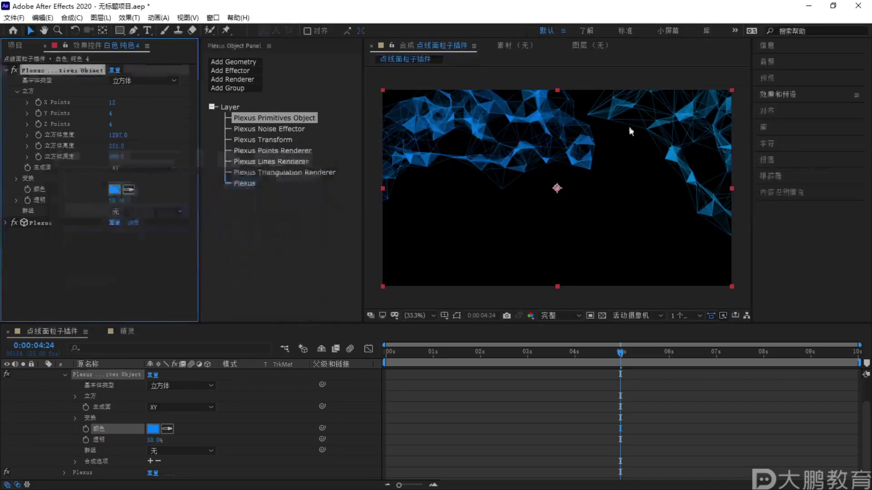
click(778, 92)
Search 发光 and apply Glow to a Plexus layer, raising its threshold to 66.3%
click(792, 106)
text(fa)
key(BackSpace)
key(BackSpace)
text(faguang)
key(space)
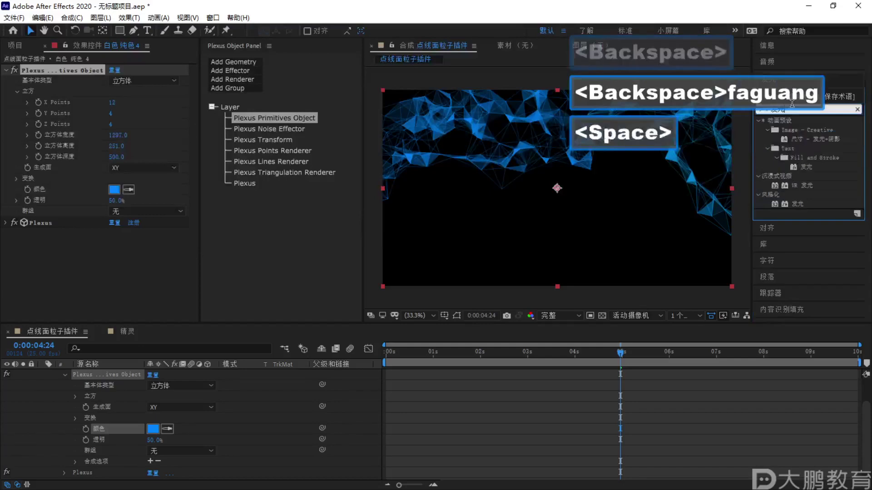
drag(793, 204, 105, 372)
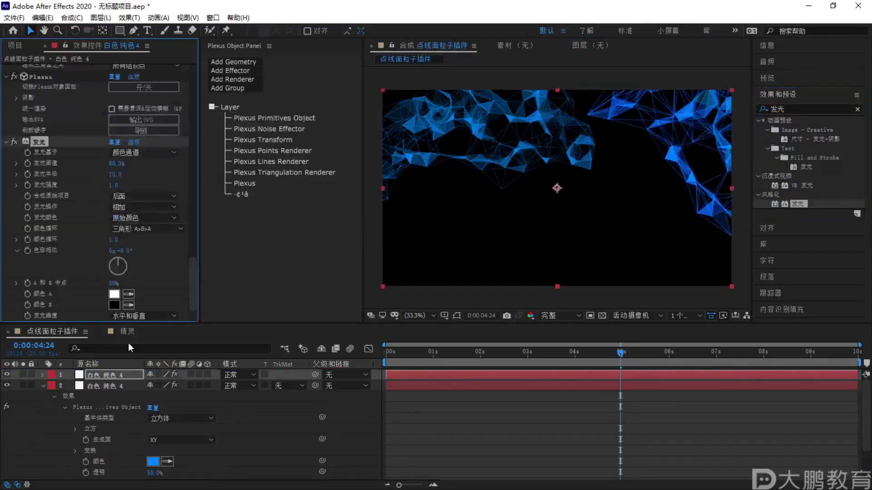
drag(115, 164, 135, 185)
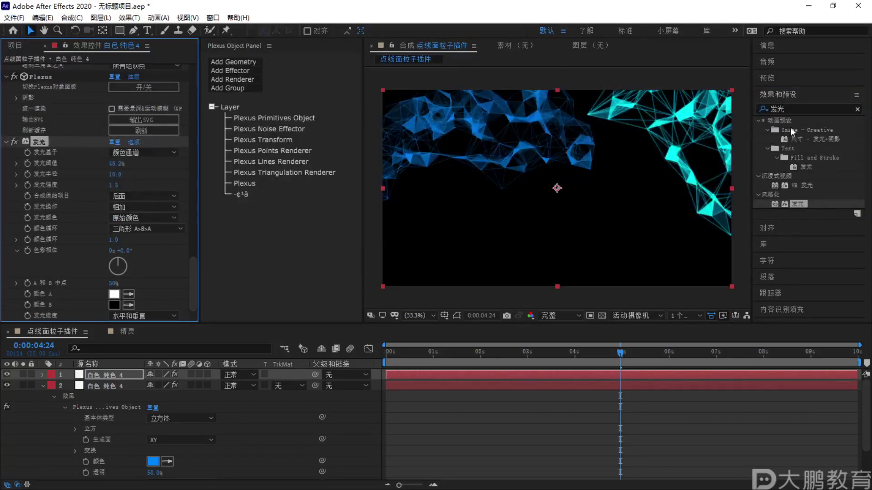
Apply Glow to layer 2 with a 75.3% threshold and preview
drag(794, 202, 111, 385)
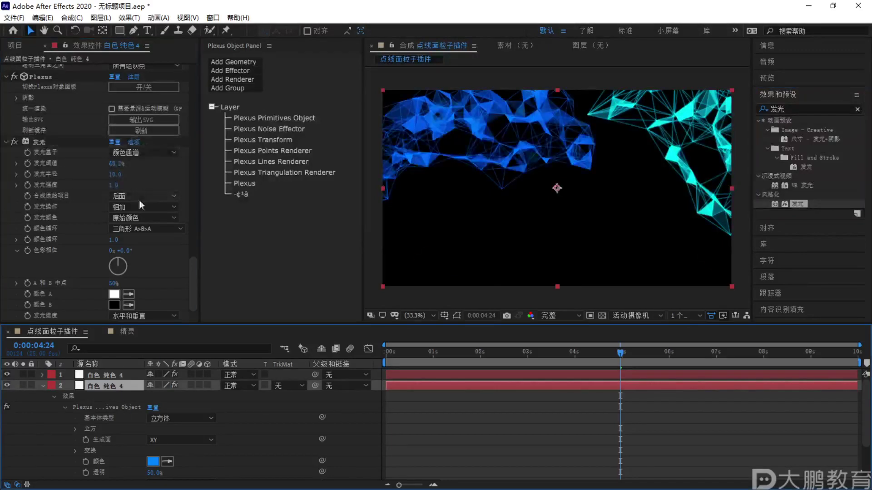
drag(114, 163, 105, 192)
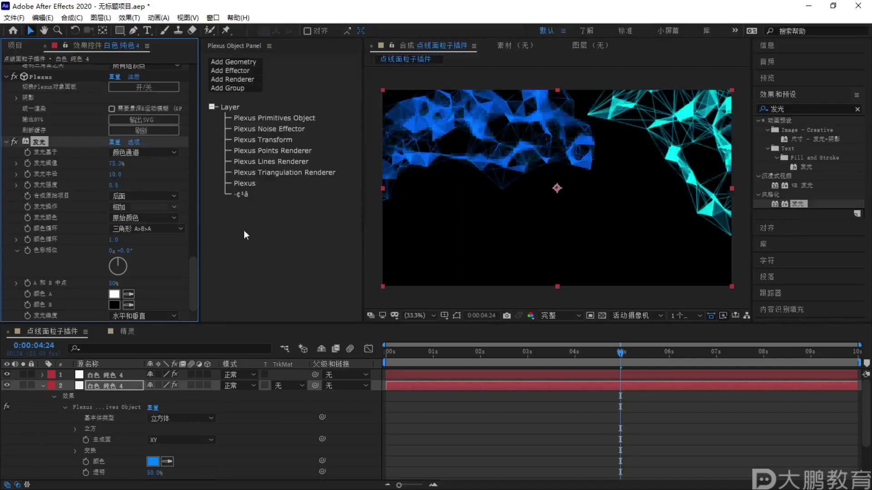
click(42, 385)
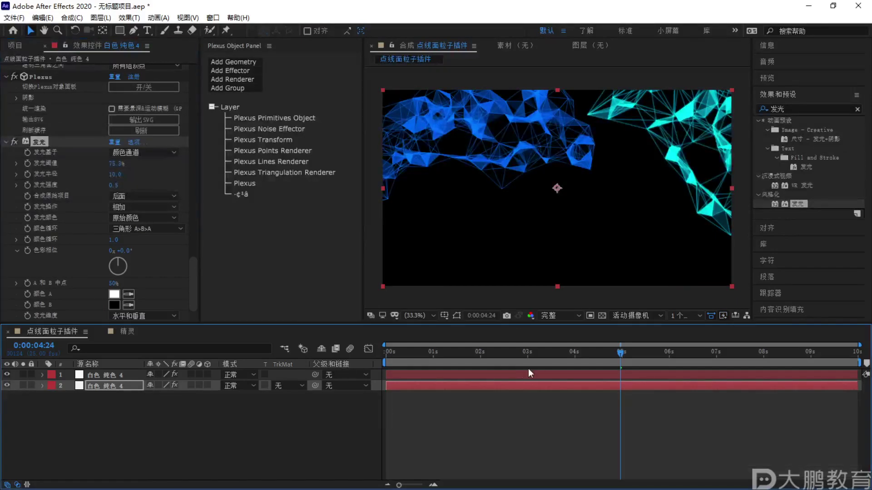
key(space)
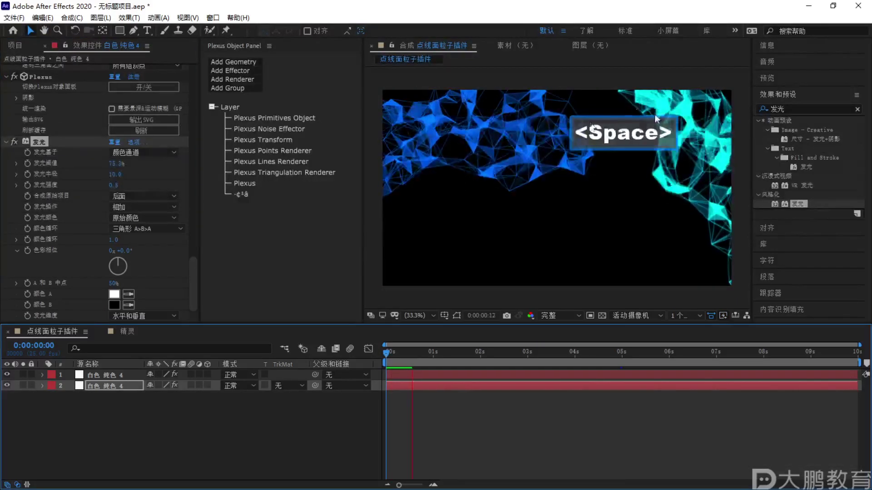
key(space)
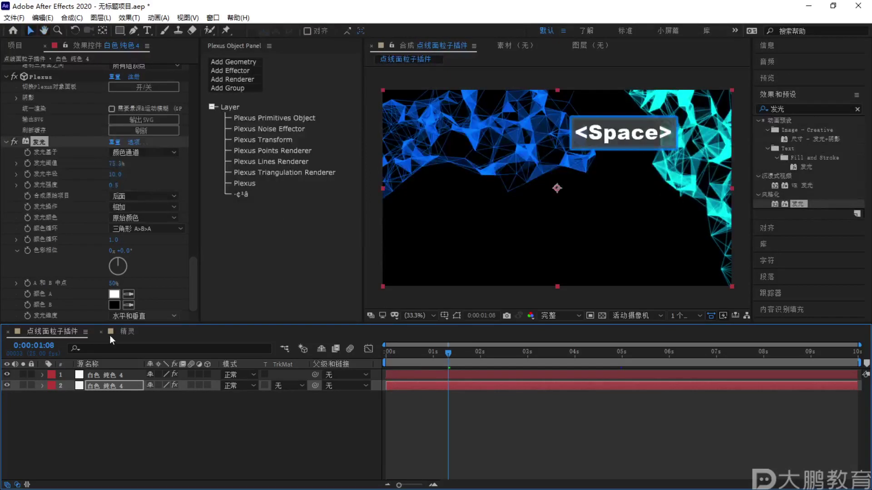
Lower layer 1's Glow intensity, raise its threshold, preview, and start a new solid
click(104, 375)
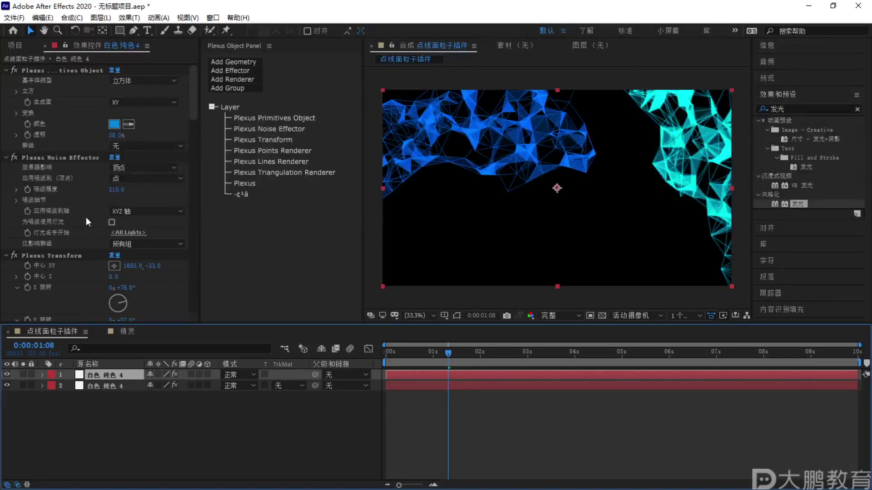
scroll(85, 217, down, 15)
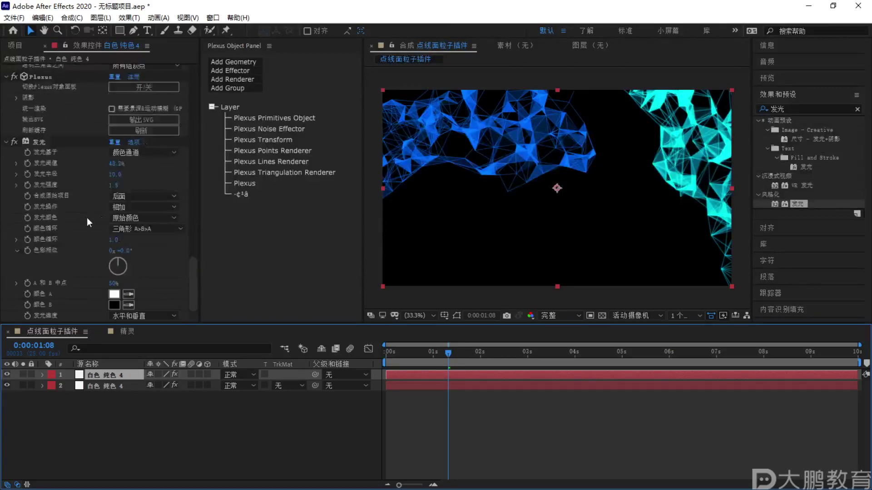
drag(113, 185, 90, 196)
mouse_move(113, 163)
mouse_down()
mouse_move(138, 174)
mouse_move(111, 174)
mouse_up()
key(space)
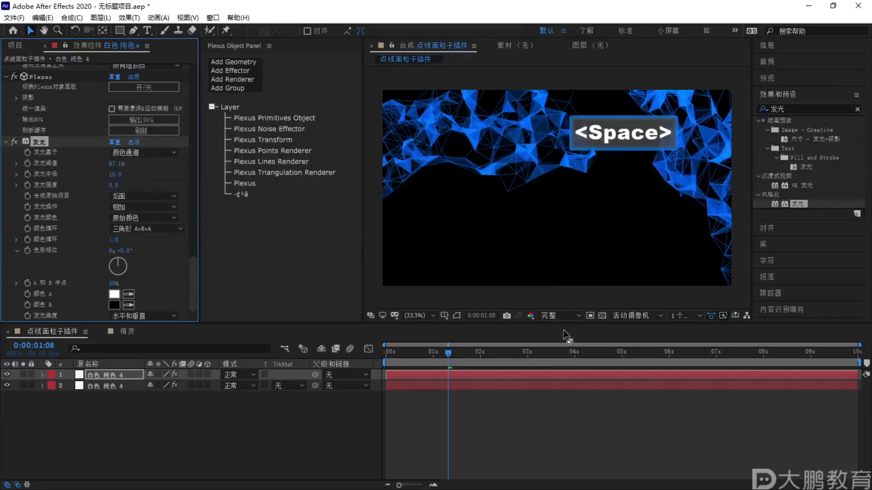
key(space)
drag(138, 163, 167, 165)
drag(470, 350, 372, 344)
key(space)
key(space)
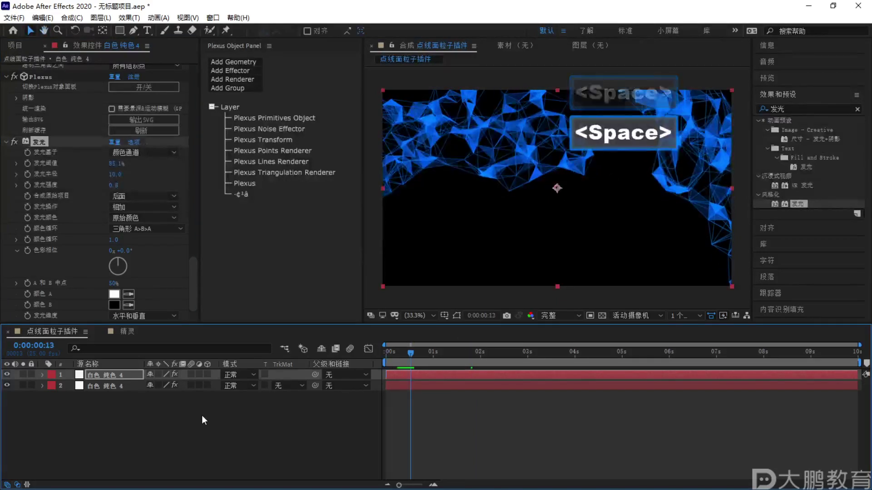
click(202, 416)
key(ctrl+y)
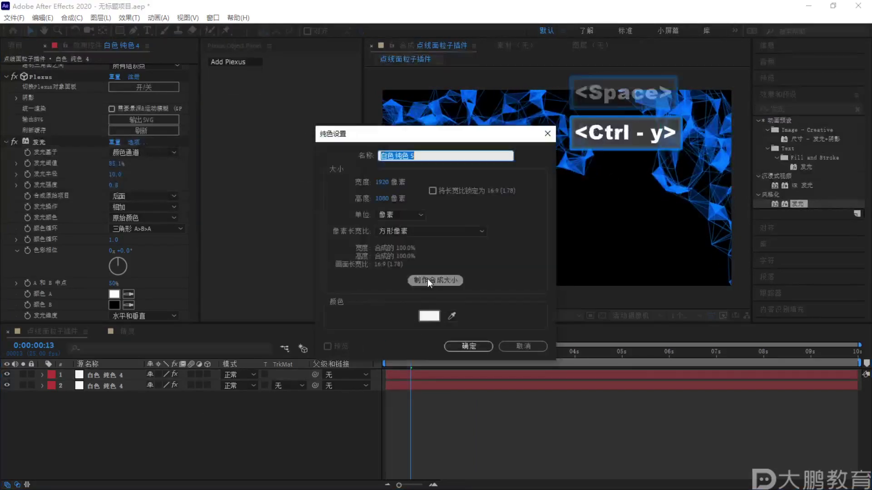
Add the new solid at the bottom of the stack and apply Gradient Ramp (梯度渐变) to it
click(468, 346)
drag(125, 372, 122, 403)
click(798, 109)
key(BackSpace)
key(BackSpace)
key(BackSpace)
key(BackSpace)
text(s)
key(BackSpace)
key(BackSpace)
text(j)
key(BackSpace)
text(tidu)
key(space)
text(jianbian)
key(space)
drag(798, 130, 122, 400)
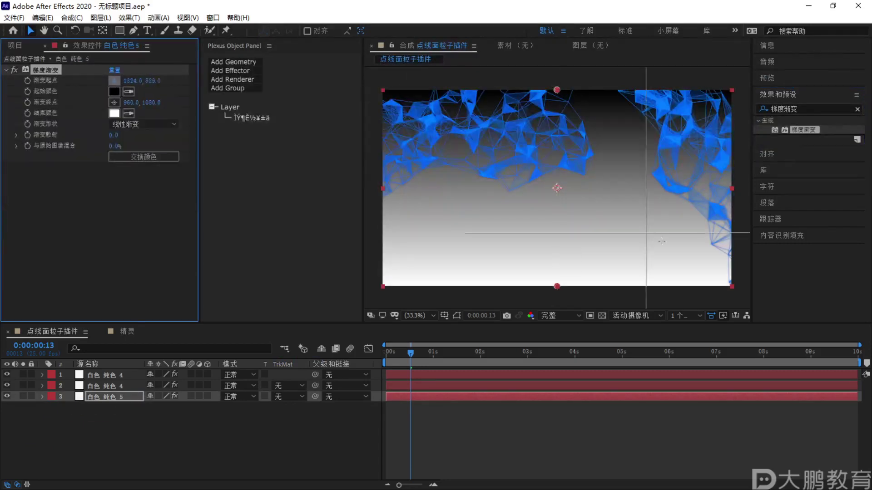
Run the gradient from bottom-right black to a top-left dark navy 002373
click(720, 272)
click(732, 286)
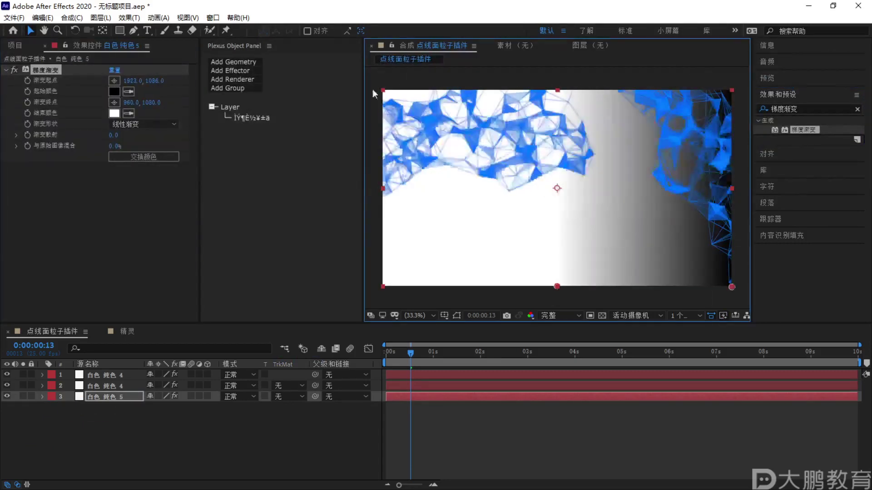
key(comma)
click(114, 102)
drag(428, 136, 444, 105)
click(114, 113)
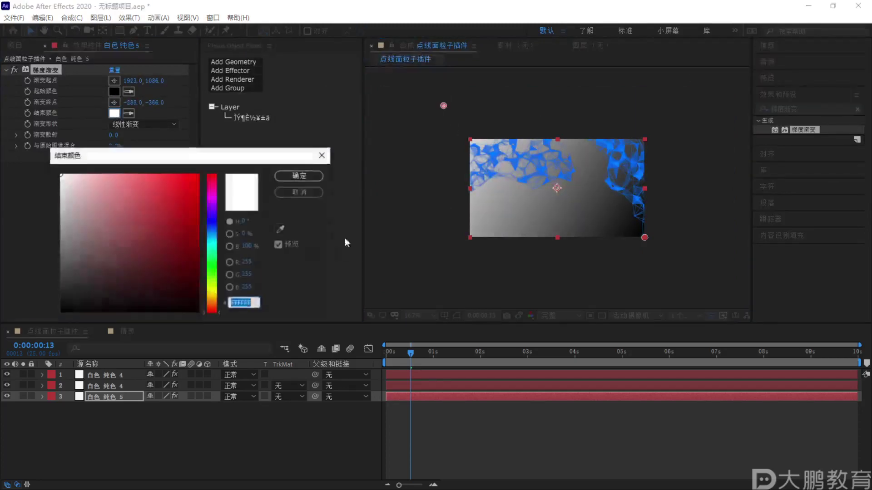
click(212, 227)
drag(203, 226, 202, 272)
click(304, 192)
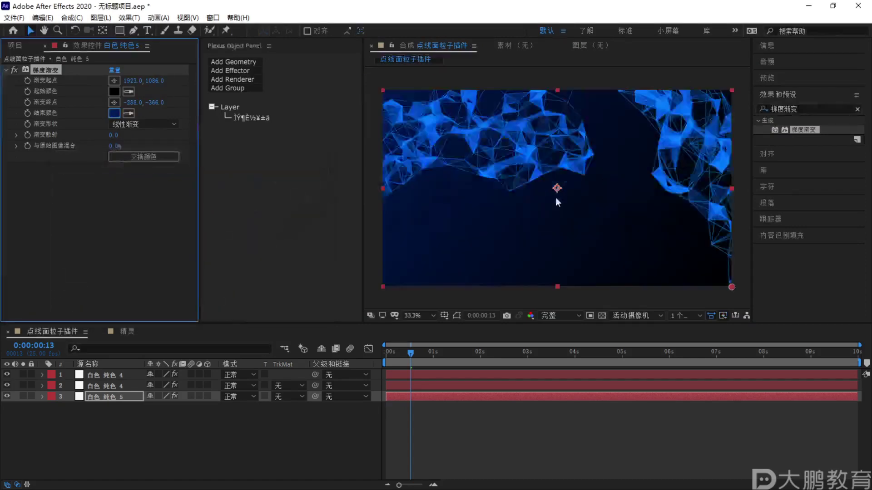
drag(606, 250, 618, 259)
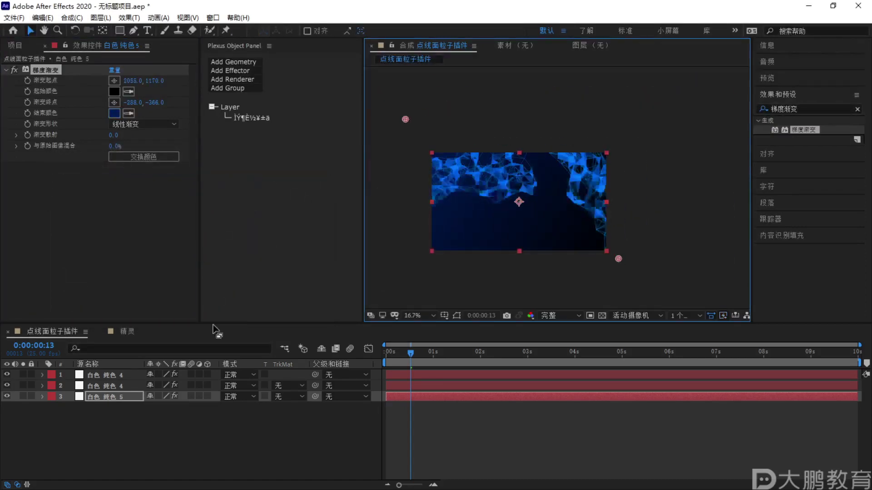
scroll(569, 207, up, 2)
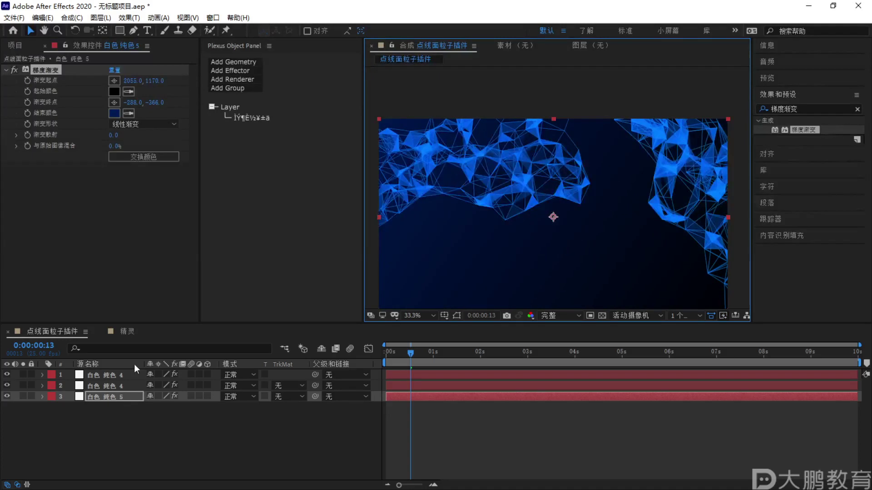
Try brighter and darker blue colours on the top Plexus network, undoing the darker one
click(104, 376)
click(273, 118)
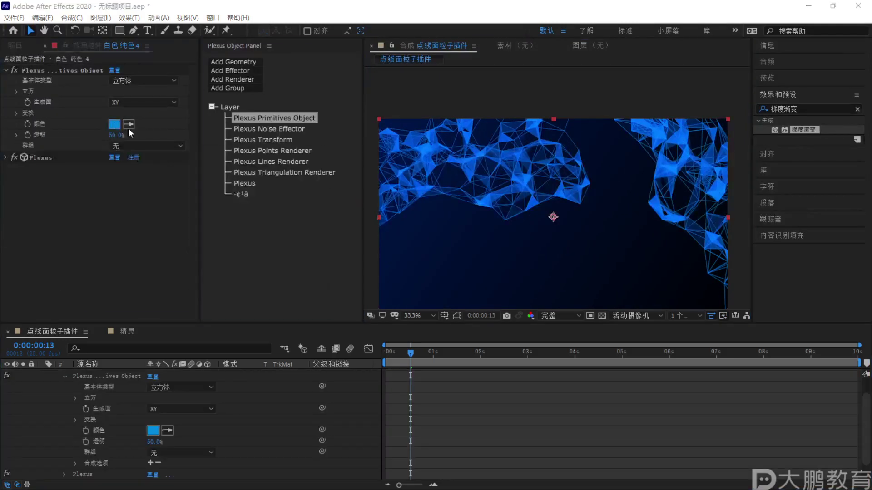
click(114, 125)
click(192, 227)
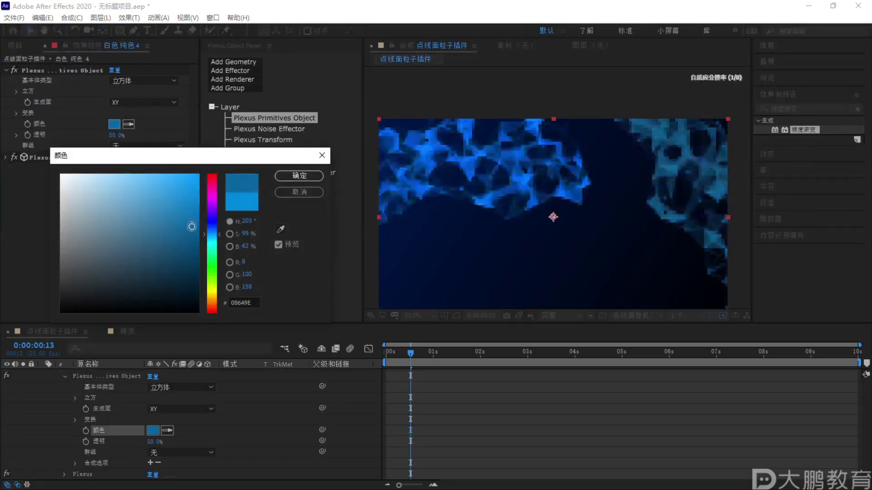
drag(192, 226, 194, 185)
click(319, 178)
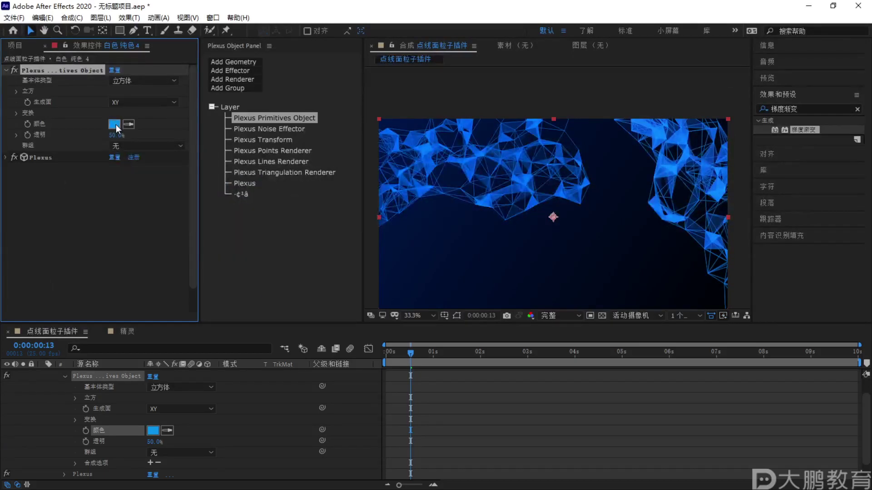
click(114, 124)
click(191, 266)
click(319, 177)
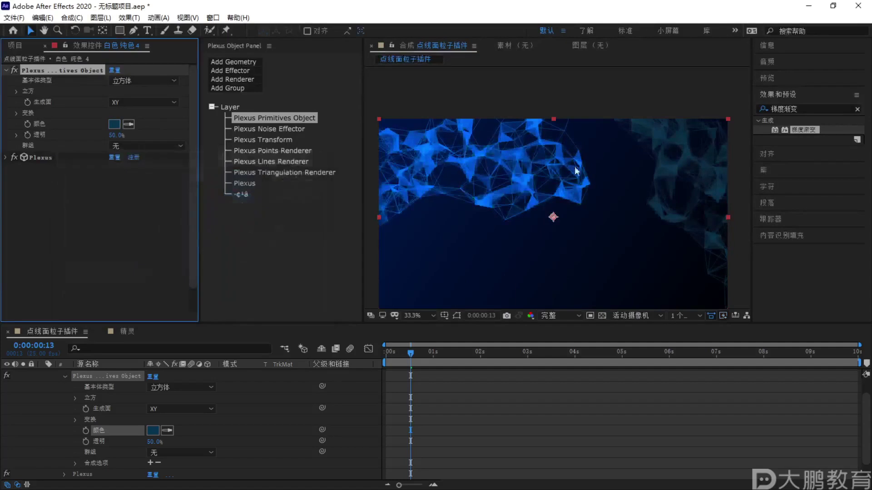
key(ctrl+z)
Recolour the network to dark cyan 08D3EB and preview it beside the blue mesh
click(117, 123)
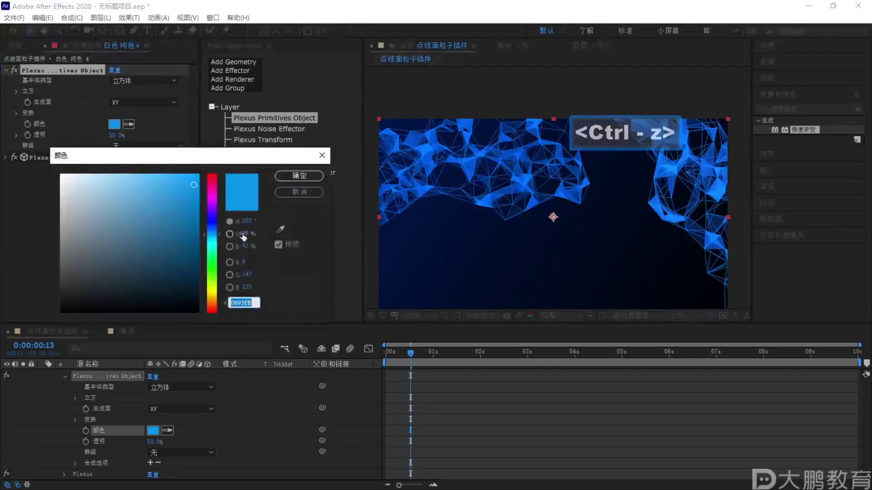
click(217, 241)
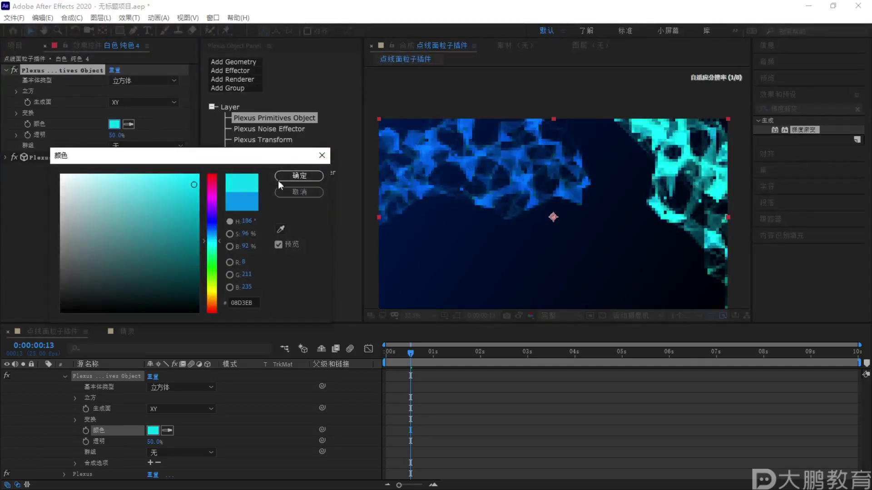
drag(199, 189, 202, 196)
click(310, 177)
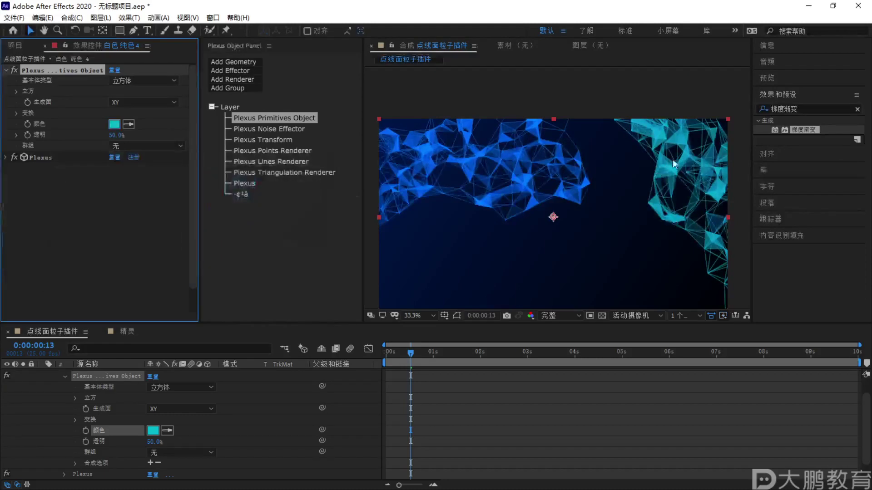
key(space)
key(space)
scroll(43, 375, up, 1)
click(43, 375)
click(130, 406)
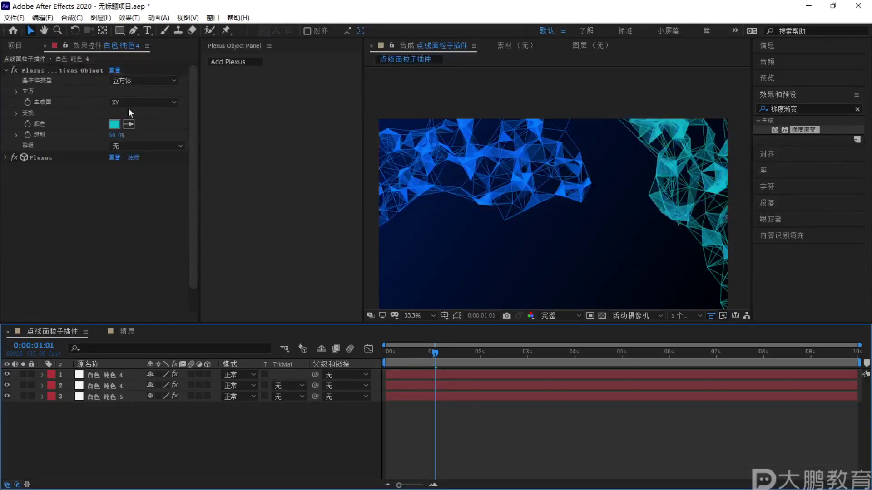
Create a text layer in the composition with the title 影视后期, typed in pinyin
click(148, 31)
click(509, 205)
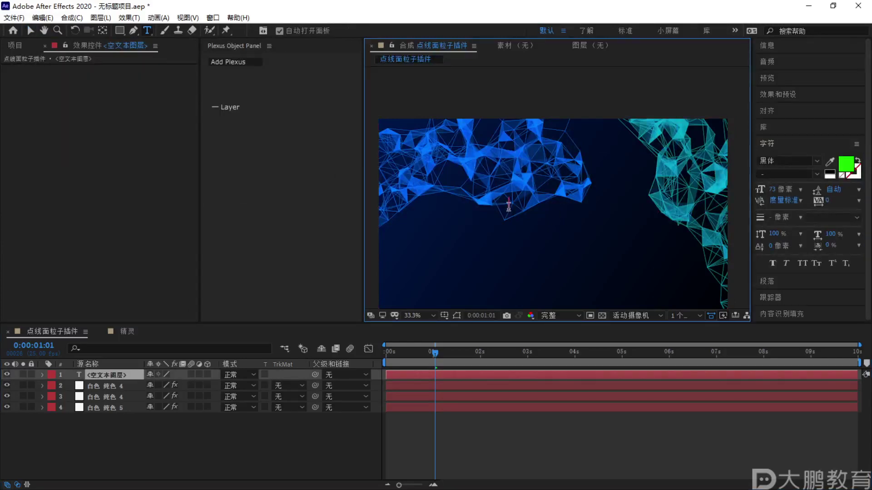
text(yu)
key(BackSpace)
key(BackSpace)
key(BackSpace)
text(yings)
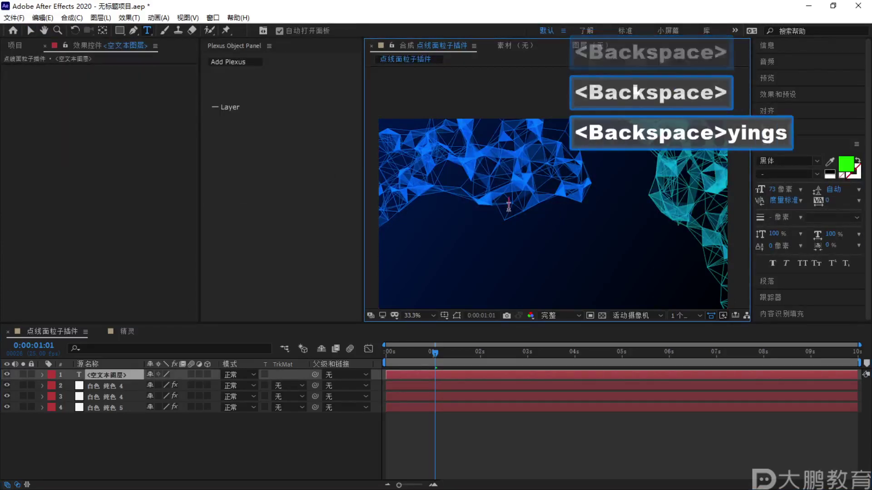
text(i)
key(BackSpace)
text(hi)
key(space)
key(BackSpace)
key(BackSpace)
key(BackSpace)
text(yingshihouqi)
key(space)
Select the title text and set its colour to white (FFFFFF)
drag(510, 208, 573, 208)
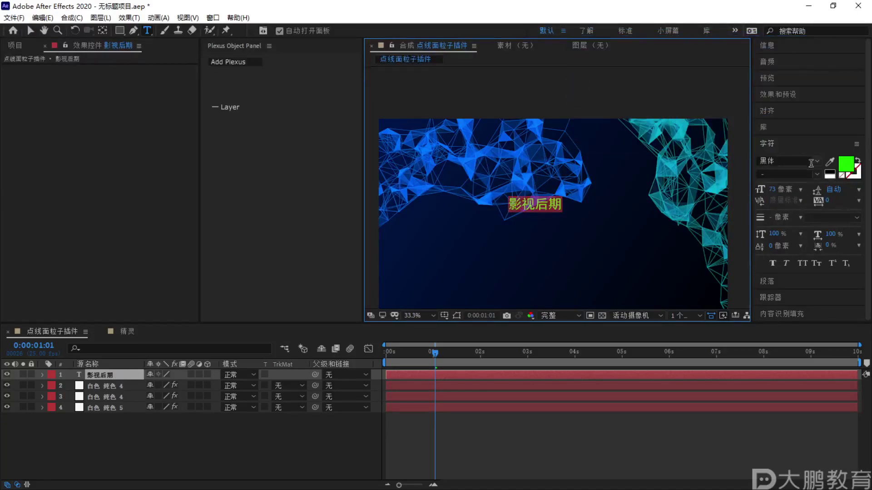
click(814, 162)
click(708, 193)
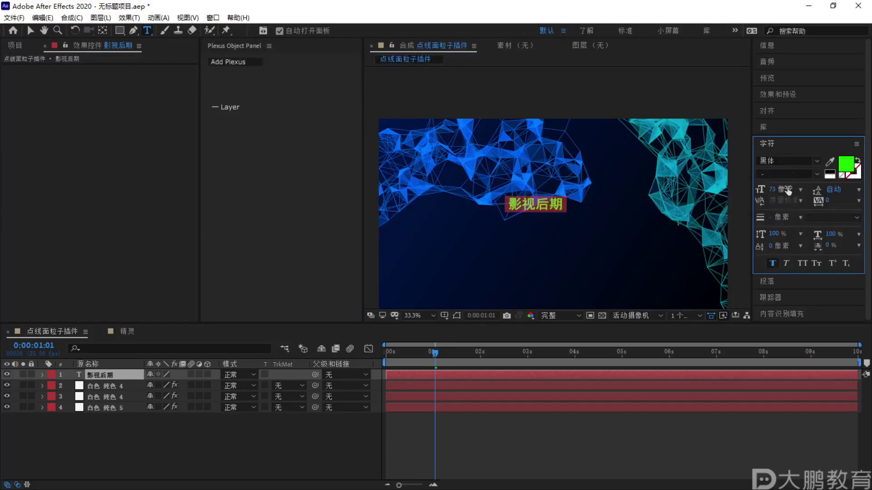
click(846, 166)
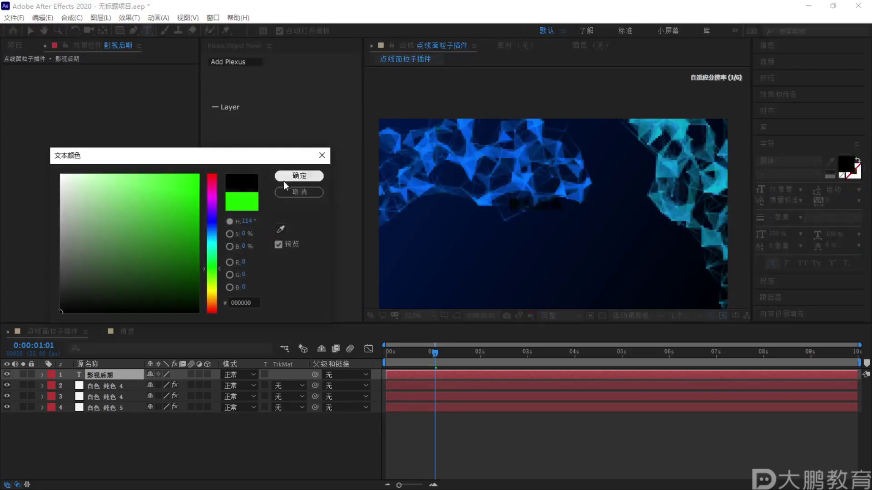
click(61, 175)
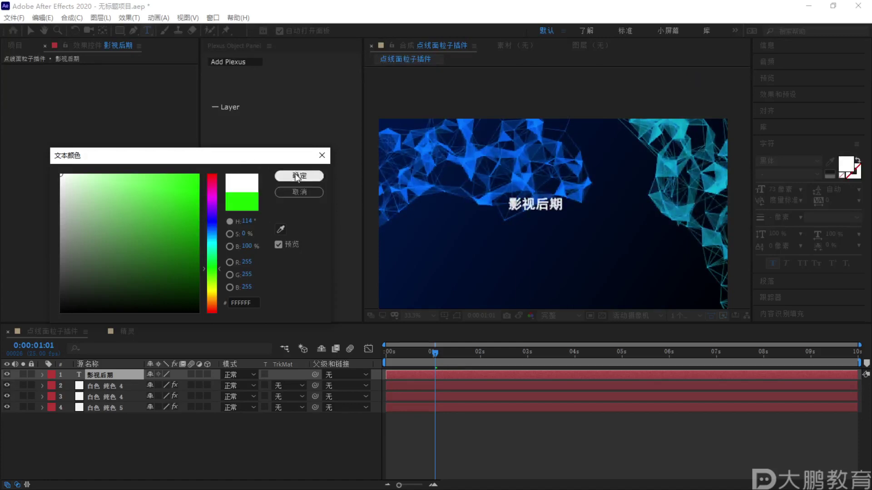
click(299, 176)
Centre the title, enlarge its font to 212 px, and recentre it in the frame
key(ctrl+alt+Home)
key(ctrl+Home)
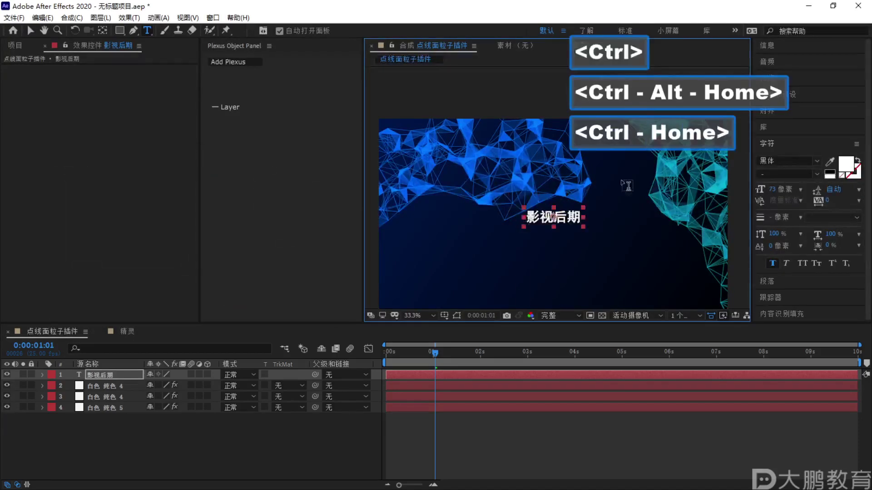
drag(774, 189, 854, 195)
key(ctrl+alt+Home)
key(ctrl+Home)
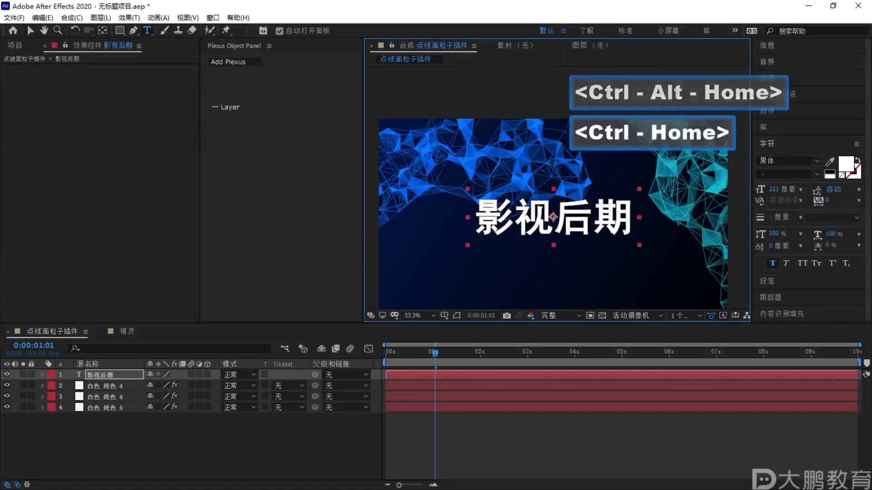
click(30, 30)
Create a new white solid and place it below the title layer
click(170, 439)
key(ctrl+y)
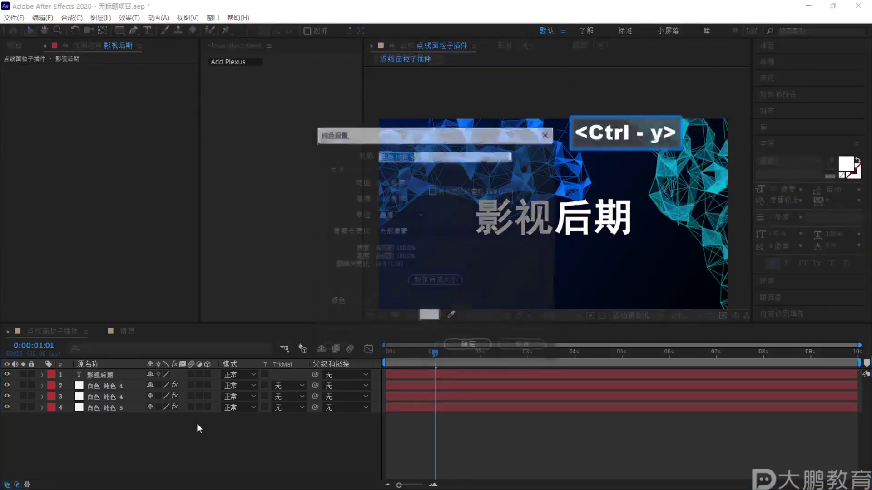
click(471, 346)
drag(104, 376, 121, 395)
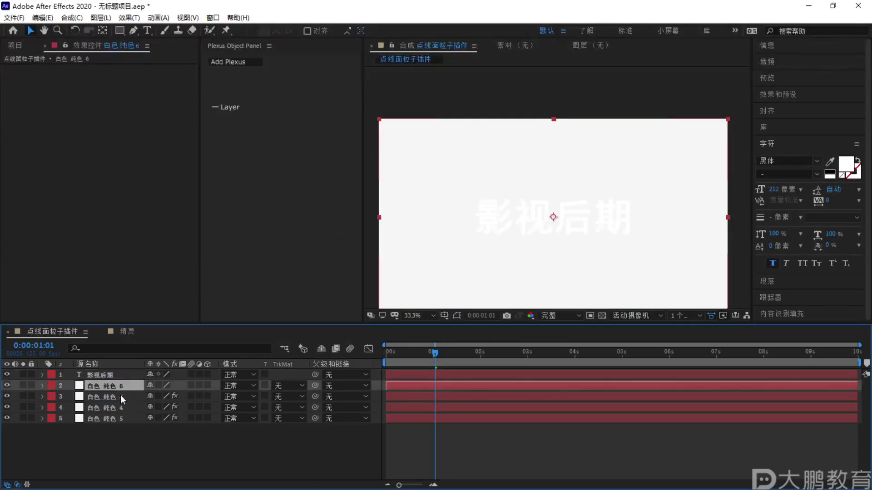
Apply Video Copilot Optical Flares to the solid and move it to layer four
click(129, 19)
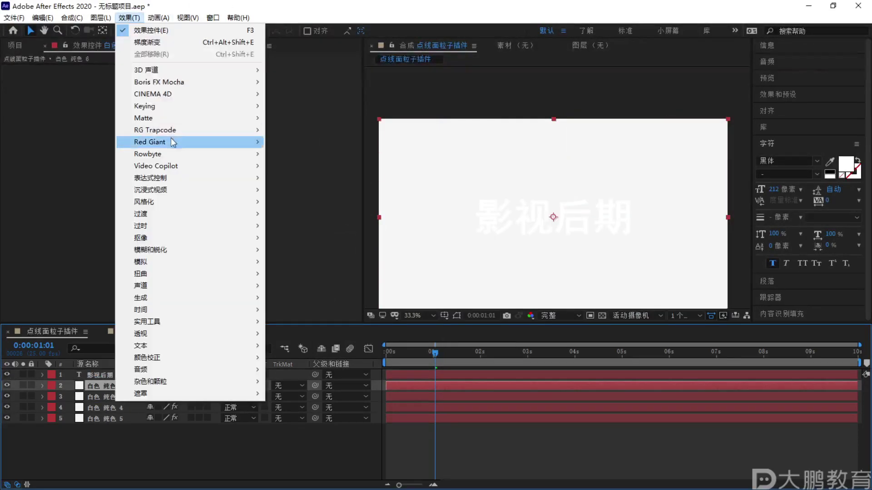
mouse_move(171, 132)
mouse_move(220, 167)
click(291, 167)
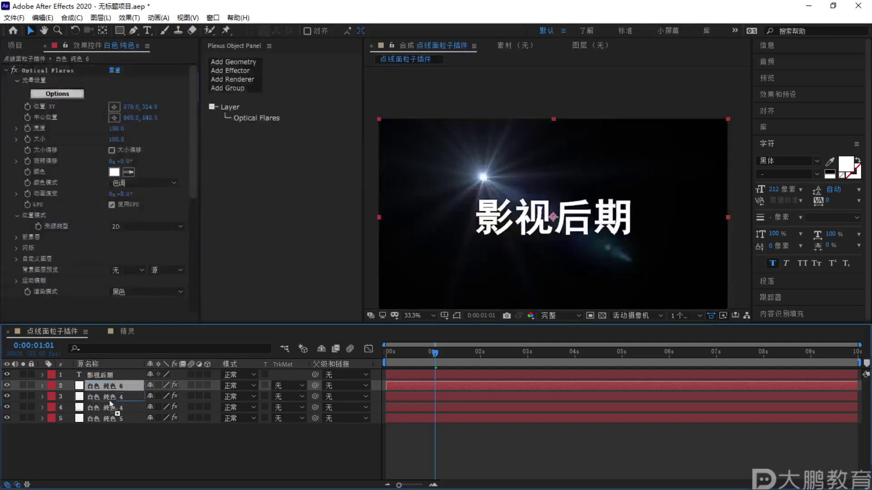
drag(113, 386, 109, 409)
Load the Federal_Reserve preset from Conspiracy Presets in Optical Flares options
click(67, 94)
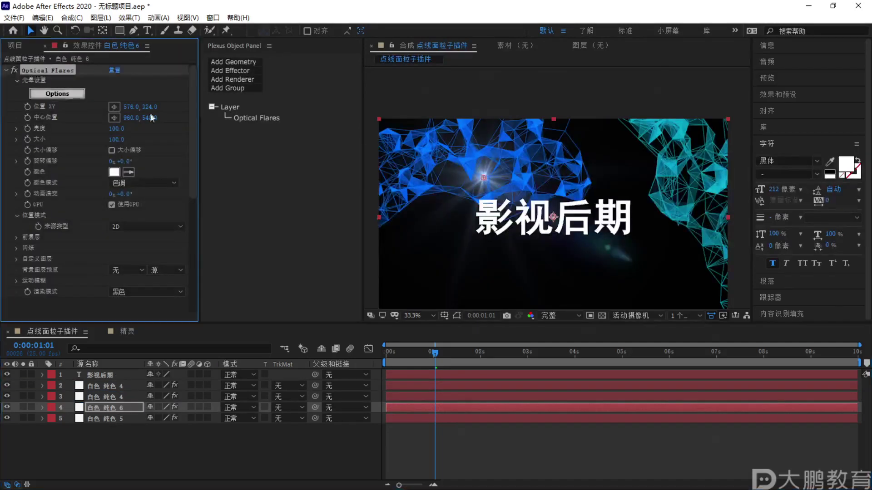
click(615, 366)
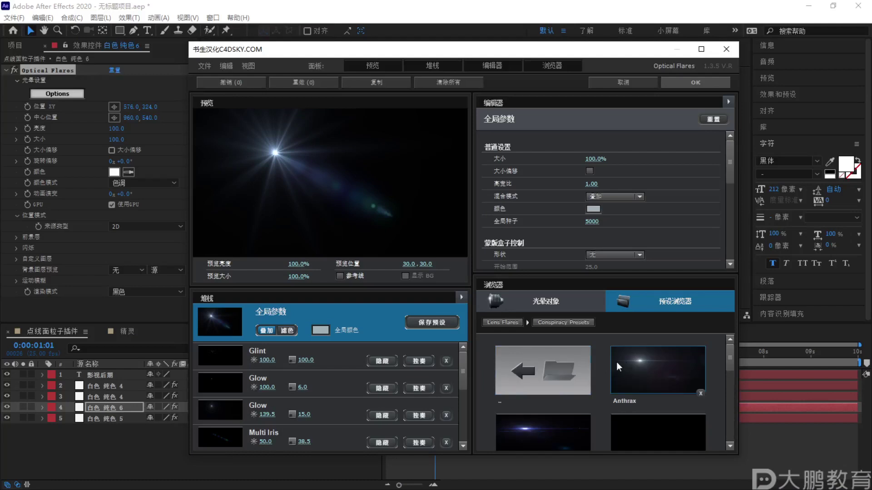
click(649, 367)
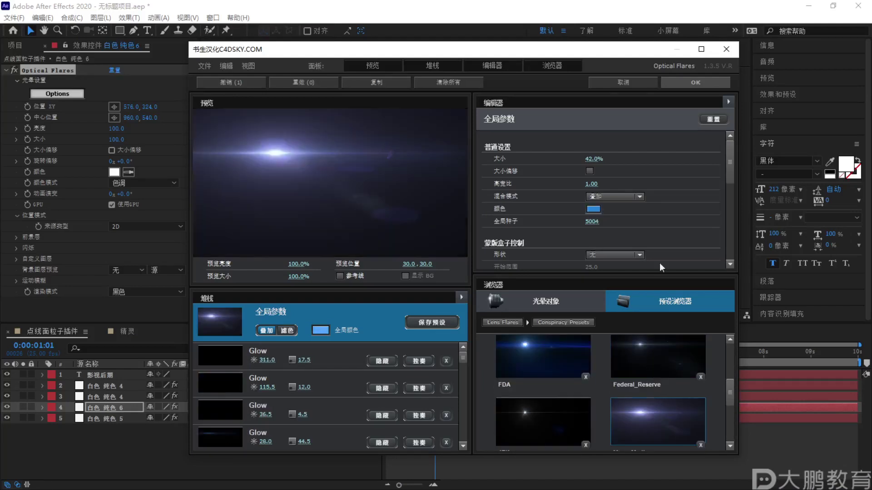
click(695, 83)
Move the flare lower-left beneath the title and lower its brightness to 70
drag(481, 175, 450, 236)
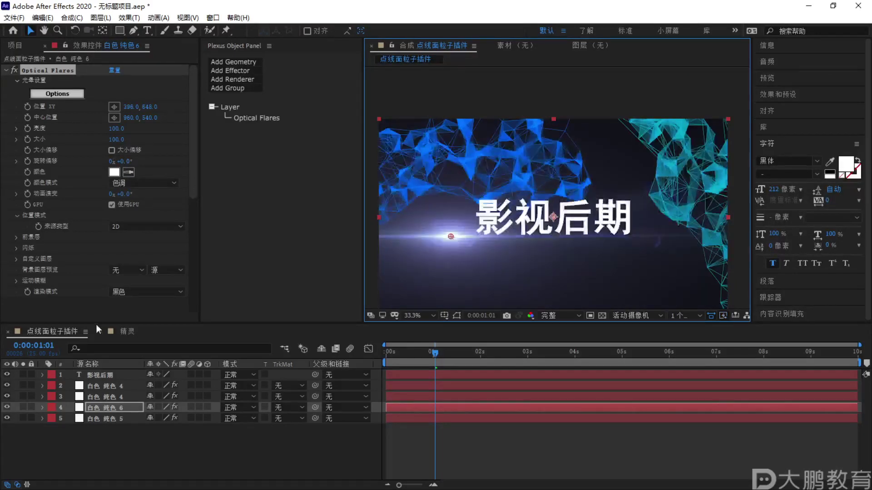
mouse_move(117, 129)
mouse_down()
mouse_move(75, 128)
mouse_move(112, 128)
mouse_move(104, 129)
mouse_up()
click(246, 449)
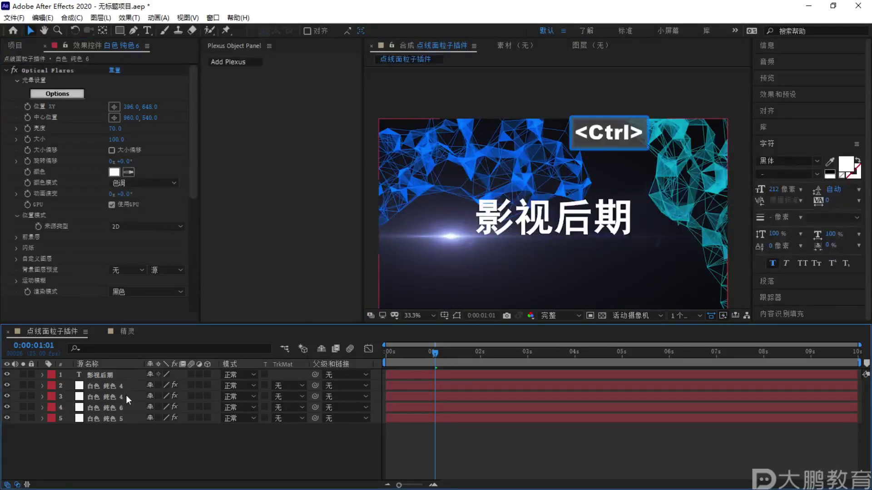
Cancel the stray new solid, then select and duplicate the Optical Flares layer
key(ctrl+y)
click(523, 347)
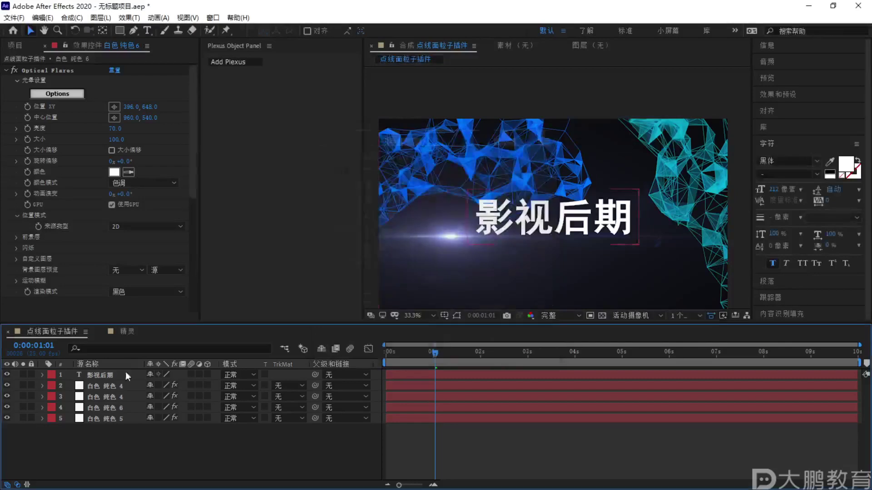
click(118, 385)
click(113, 398)
click(112, 407)
key(ctrl+d)
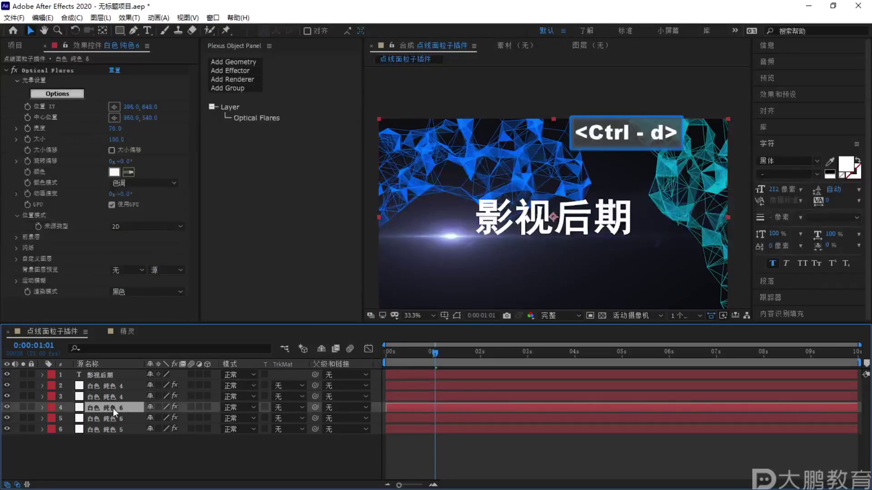
Give the copy the Aura preset from Pro Presets 2 and move its light to −87, −99
click(58, 93)
scroll(642, 345, down, 3)
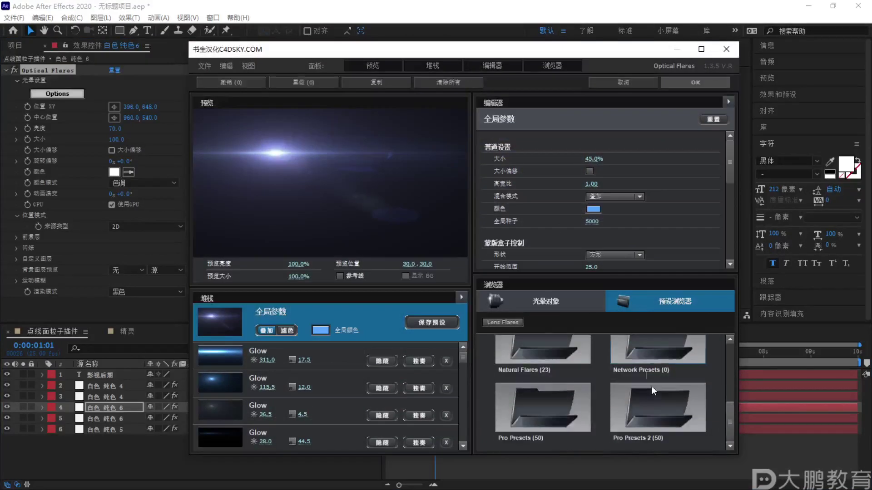
double_click(652, 388)
click(658, 400)
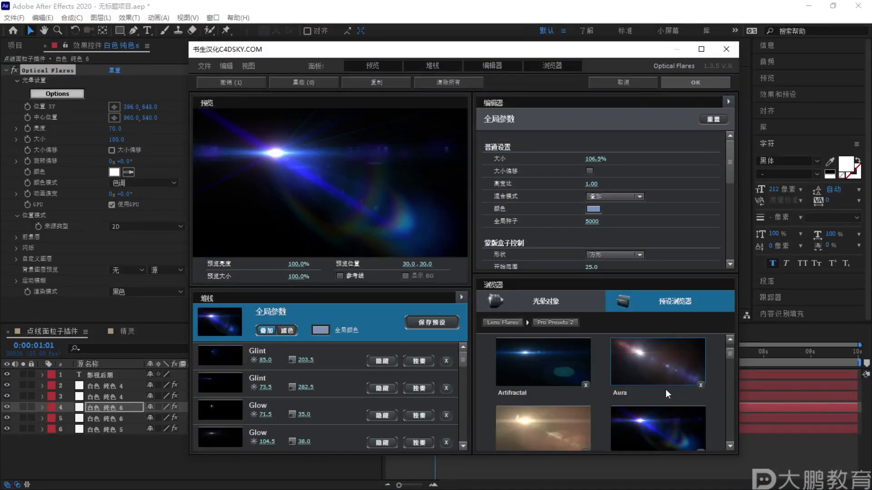
click(669, 354)
click(698, 85)
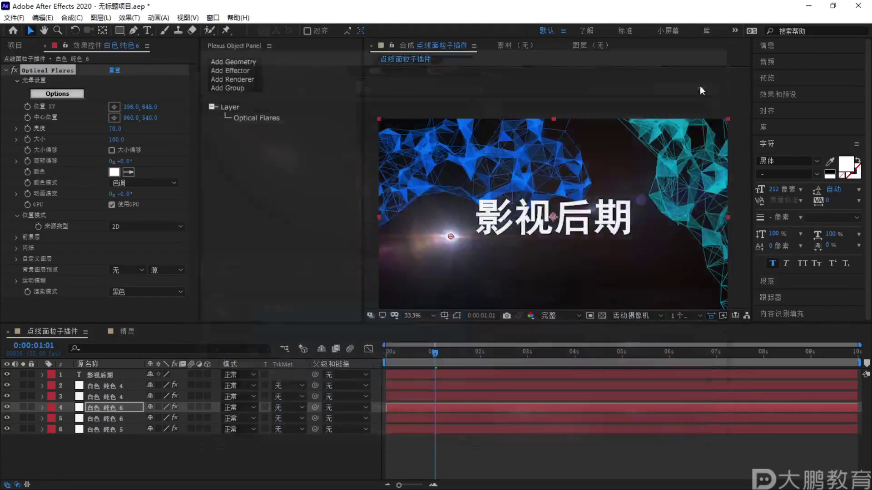
drag(449, 231, 363, 101)
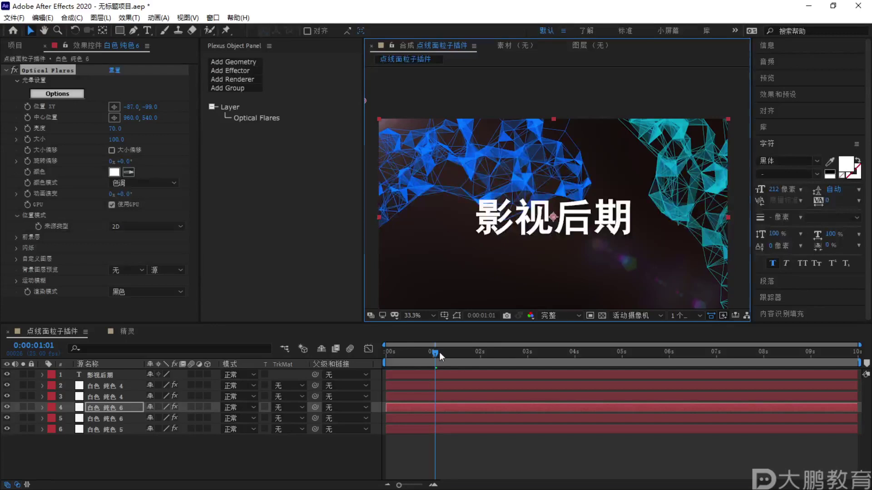
Preview the animation from the start and pan to show the area left of the frame
drag(439, 352, 397, 359)
key(space)
key(space)
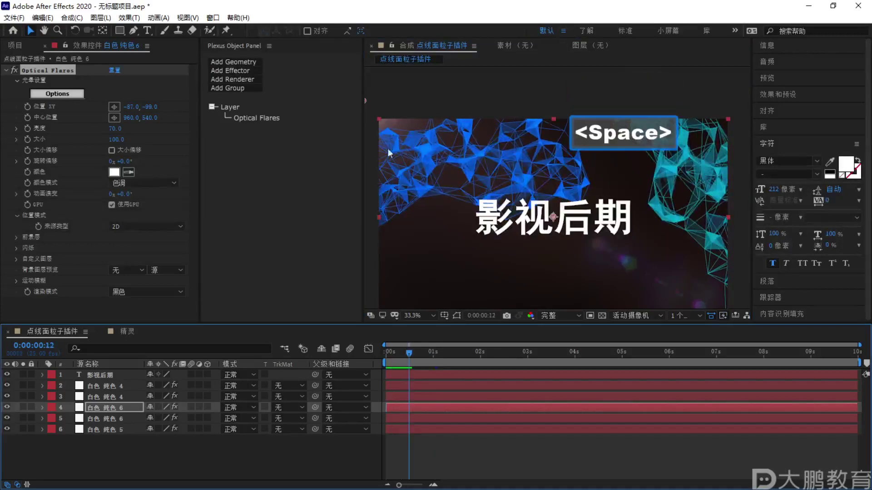
scroll(386, 120, down, 1)
scroll(459, 145, up, 1)
mouse_move(395, 121)
mouse_down()
mouse_move(498, 133)
mouse_move(468, 130)
mouse_up()
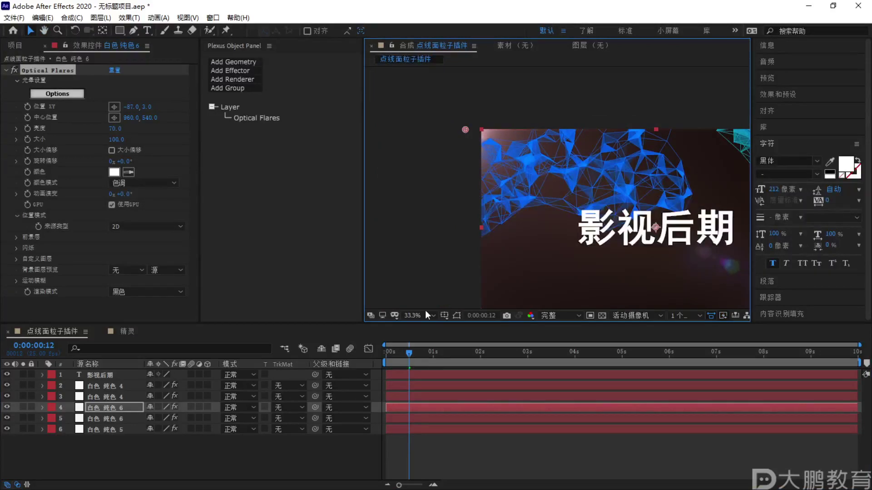
Keyframe the flare position from −108, 57 at 0:00 to 65, −72 at 9:24
drag(410, 354, 386, 354)
drag(462, 135, 459, 145)
click(27, 112)
drag(432, 353, 859, 353)
drag(464, 138, 492, 114)
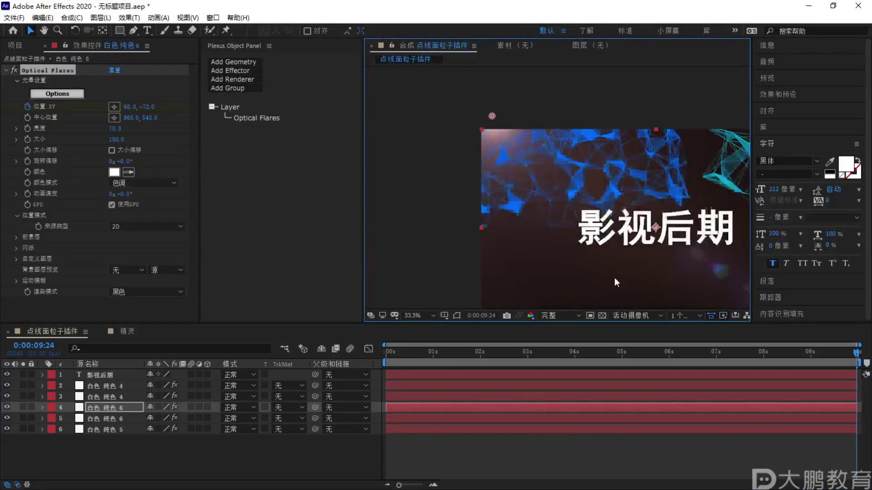
Rewind, pan the comp view back, and preview the drifting flare animation
drag(563, 353, 385, 353)
scroll(576, 199, down, 2)
drag(597, 184, 540, 171)
scroll(540, 170, up, 1)
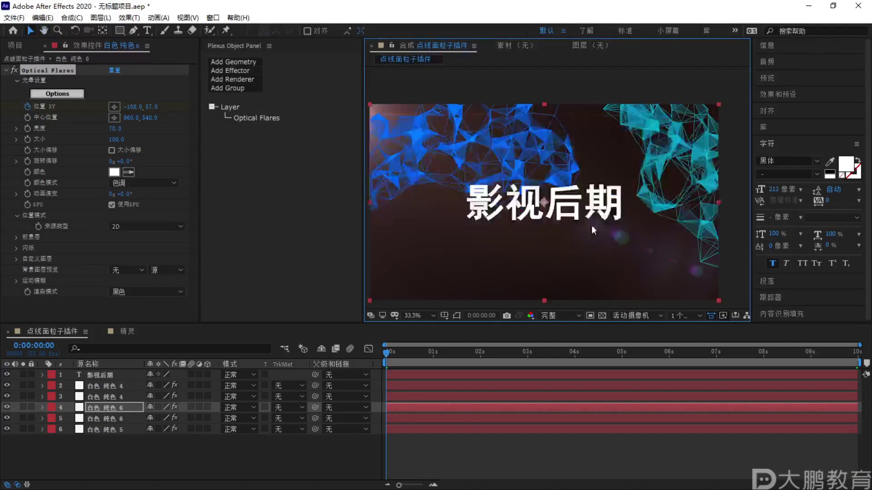
key(space)
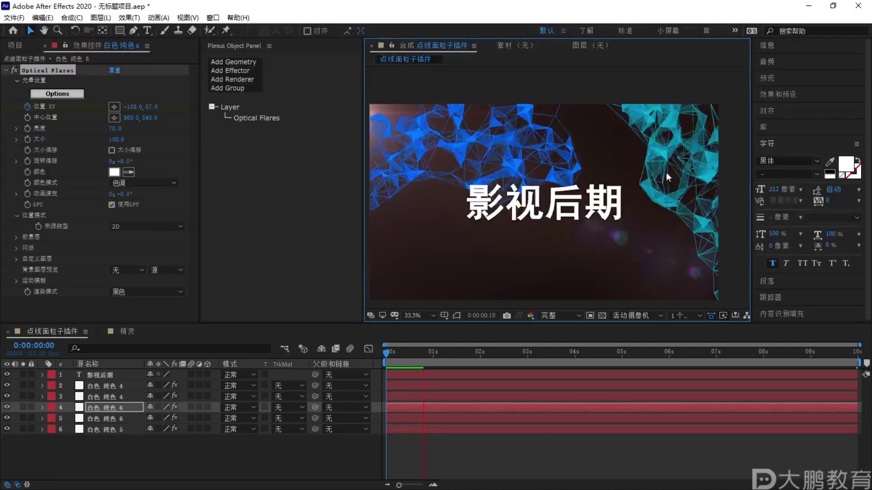
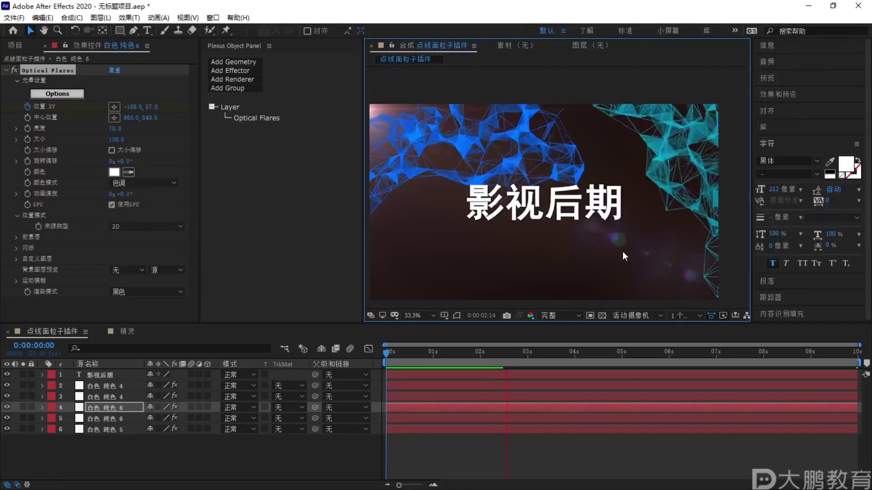
Stop the preview, cancel a new solid, and resume playing the composition
key(space)
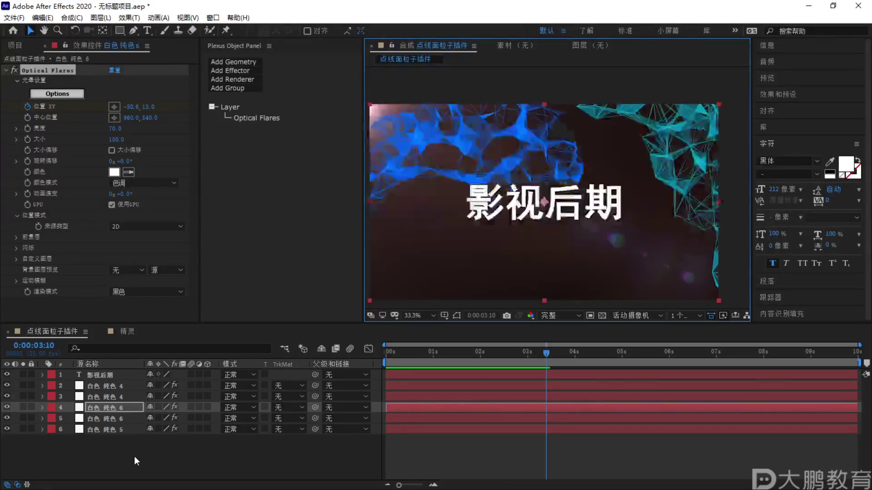
click(127, 473)
key(ctrl+y)
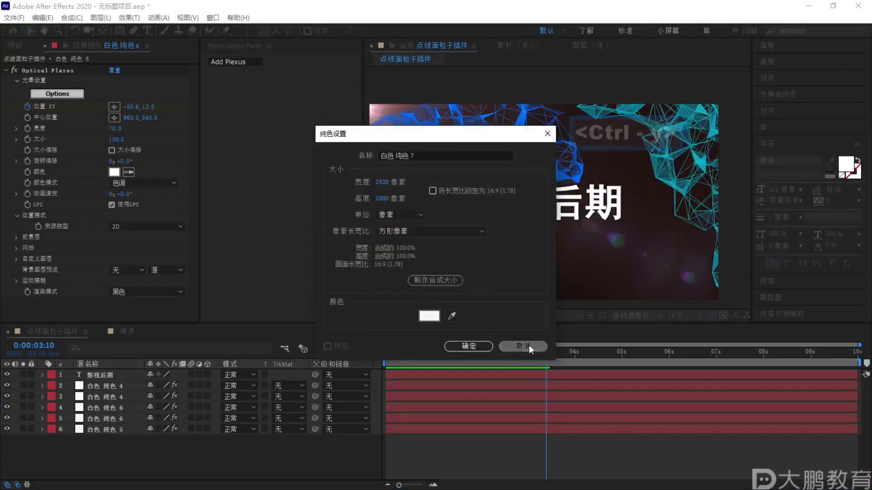
click(529, 346)
key(F2)
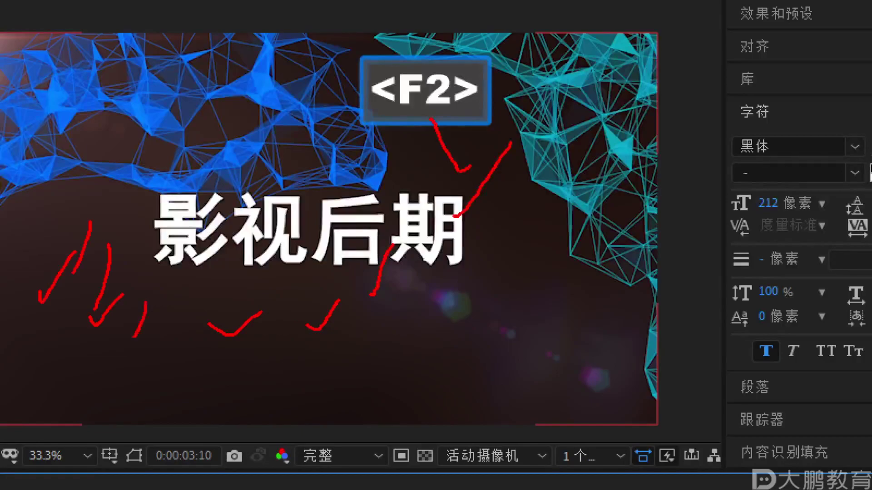
key(Escape)
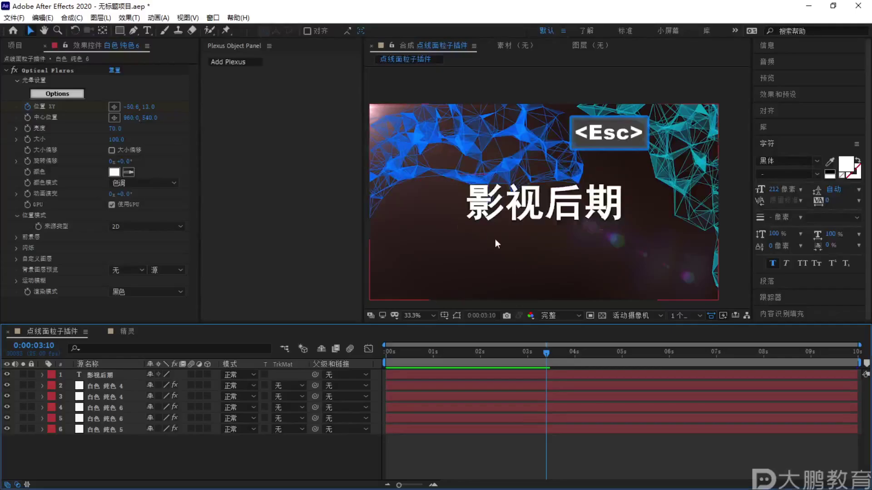
key(F1)
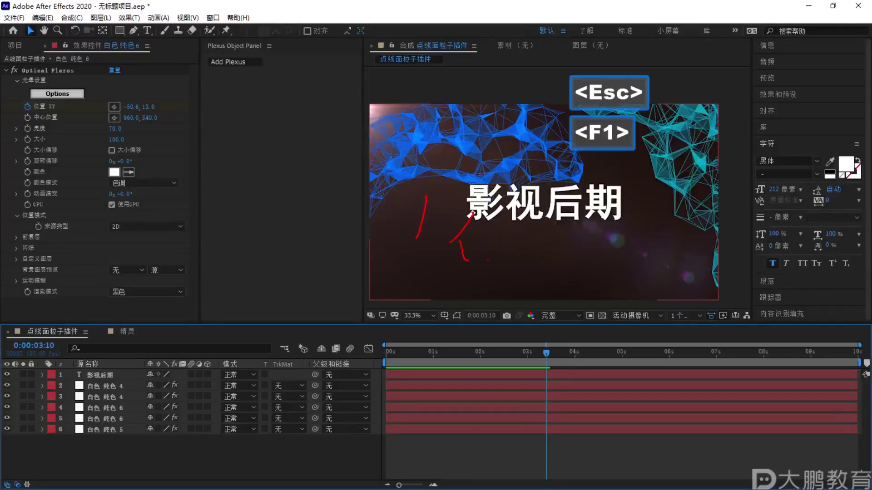
key(Escape)
key(space)
key(space)
Set the first 白色 纯色 4 layer to 屏幕 (Screen) and lower its plexus opacity to about 18%
click(118, 387)
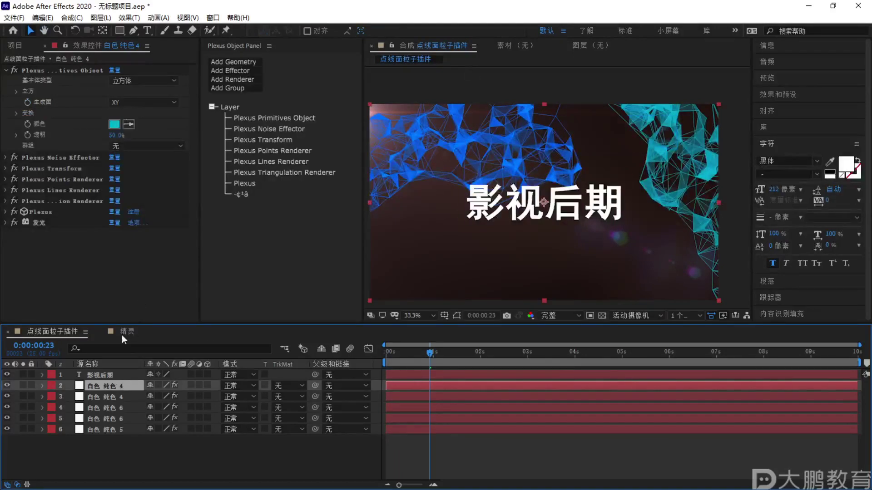
click(239, 387)
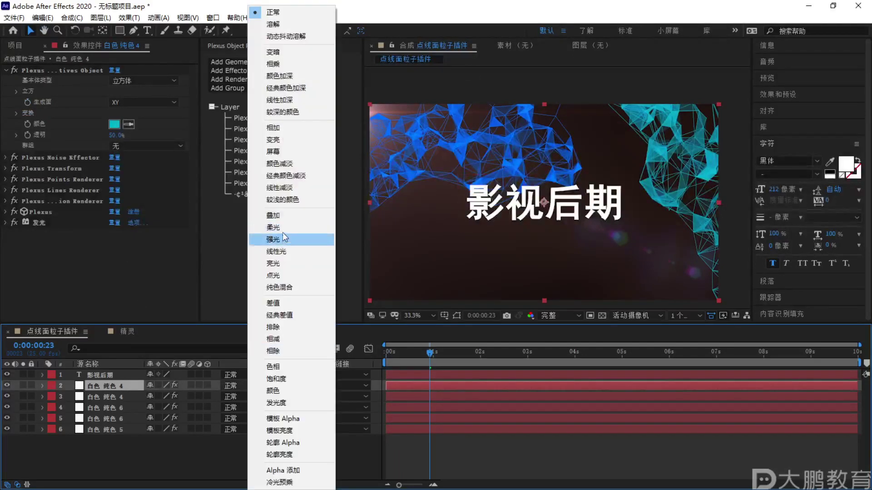
click(286, 153)
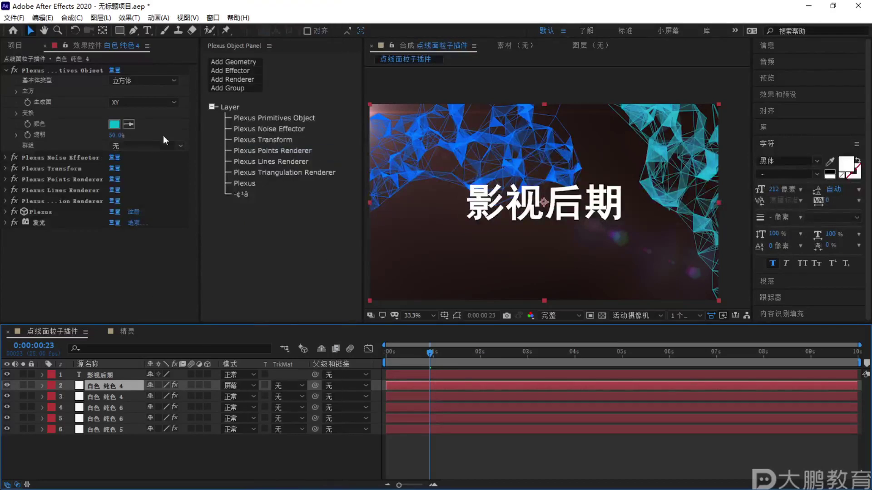
click(114, 124)
key(Escape)
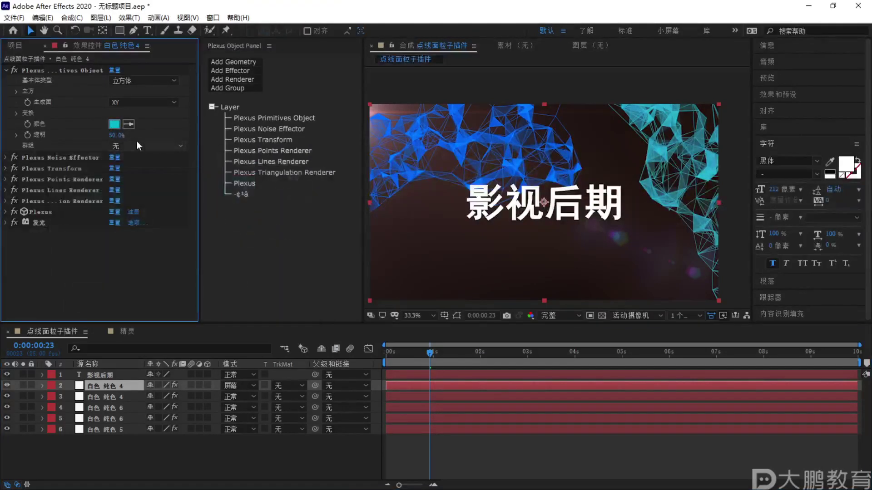
drag(119, 136, 105, 142)
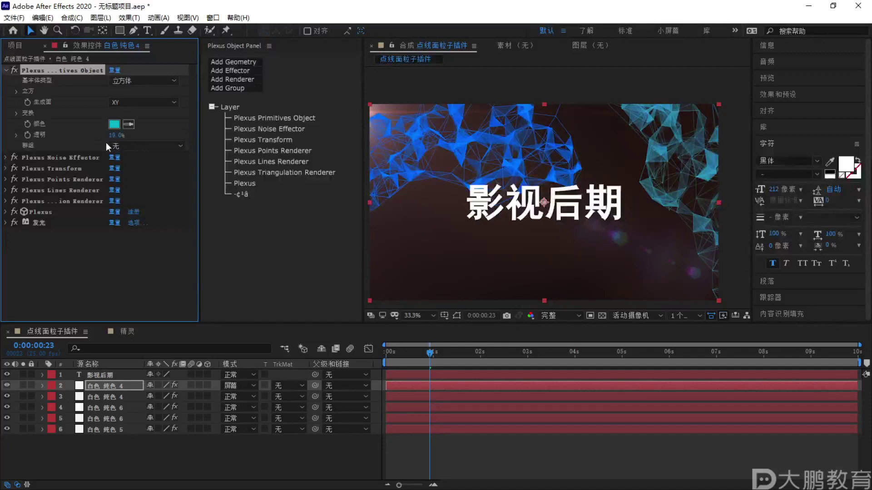
click(115, 136)
Fade the second 白色 纯色 4 layer's plexus opacity, set it to 屏幕 (Screen), and preview
click(103, 395)
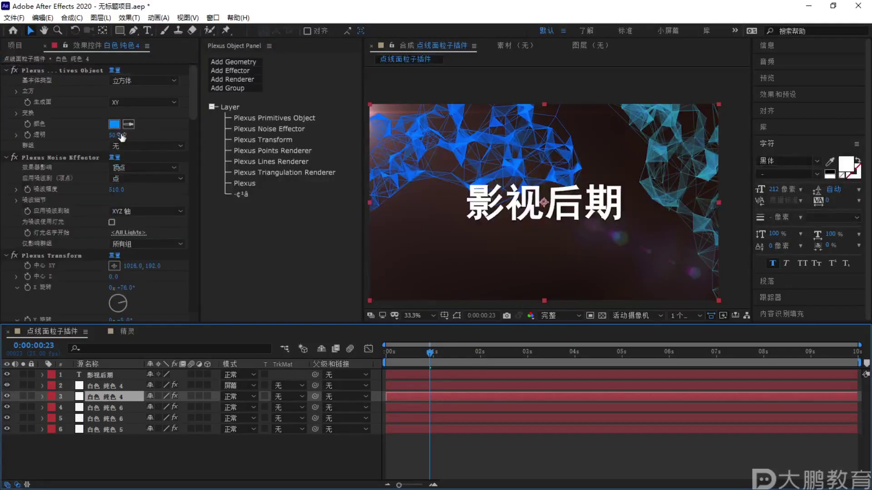
mouse_move(116, 136)
mouse_down()
mouse_move(101, 145)
mouse_move(117, 139)
mouse_up()
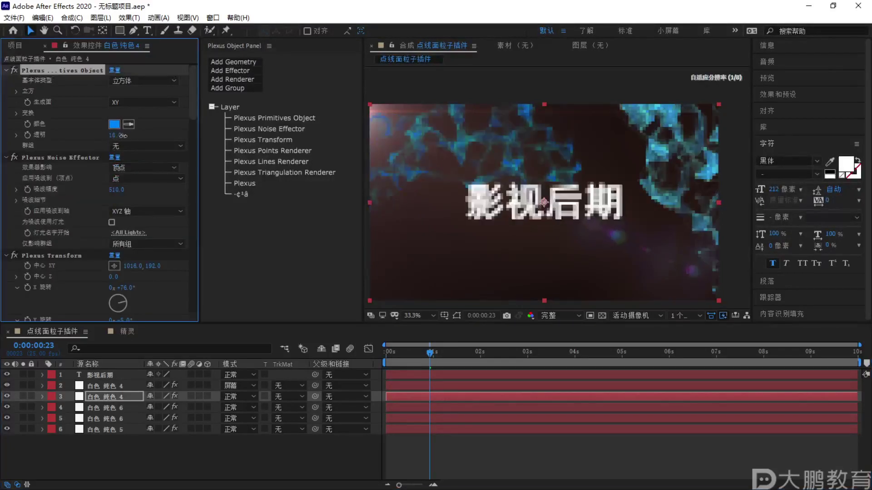
key(space)
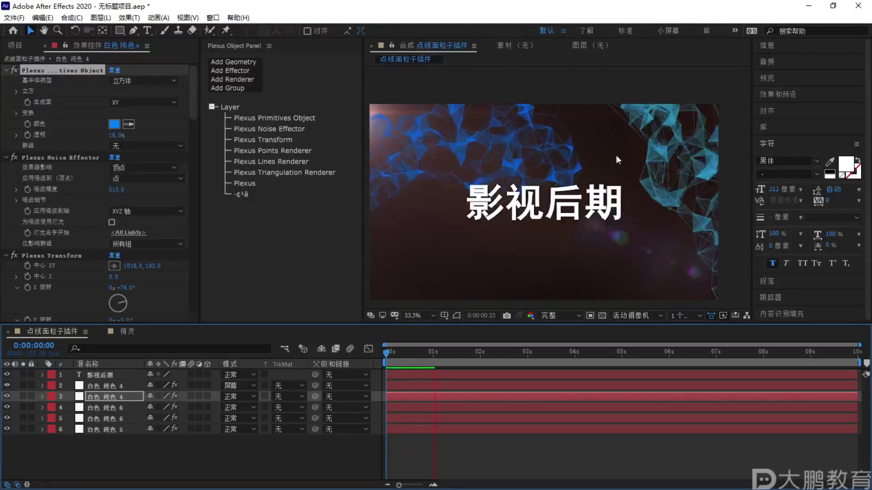
click(249, 398)
click(285, 156)
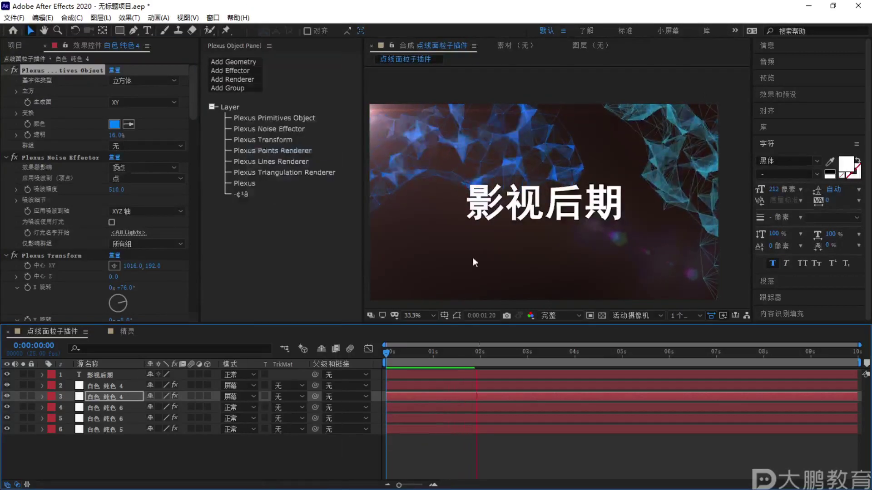
key(space)
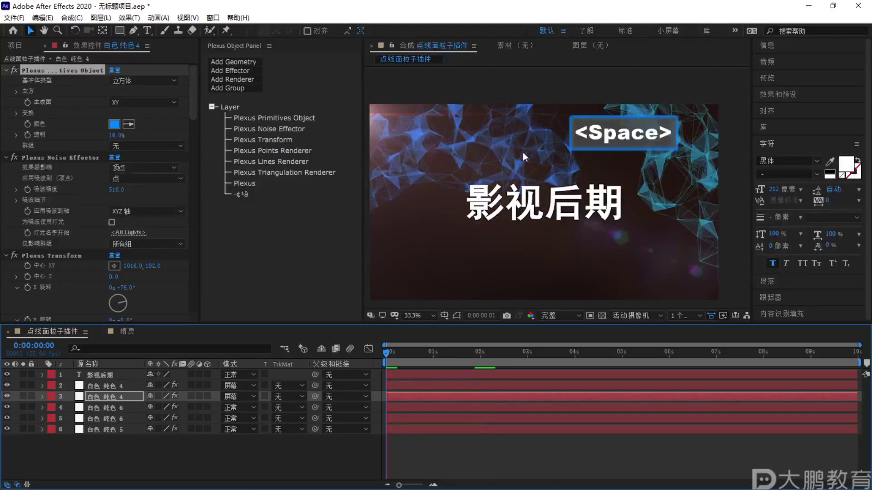
key(space)
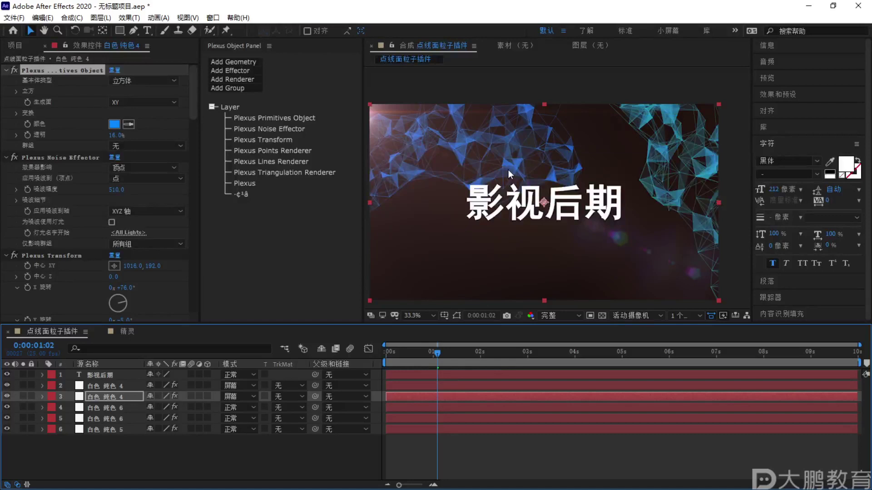
key(F1)
key(Escape)
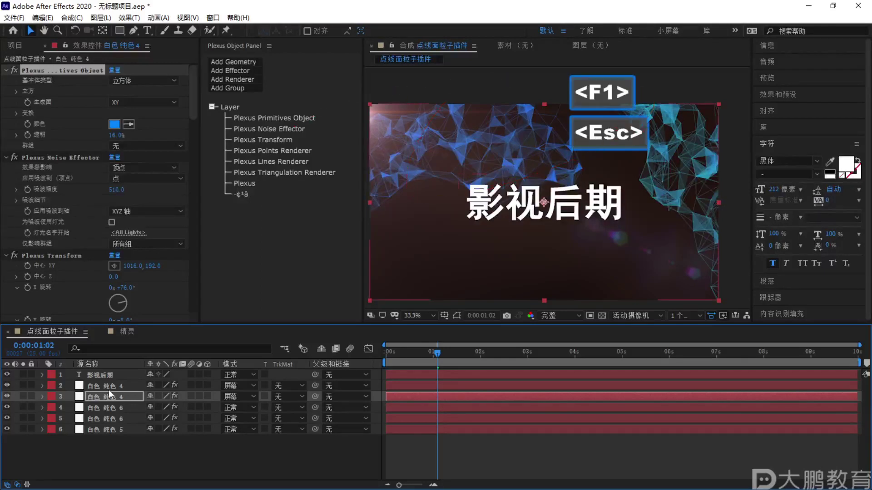
Change the 影视后期 title's fill colour to near-black #111111
click(119, 377)
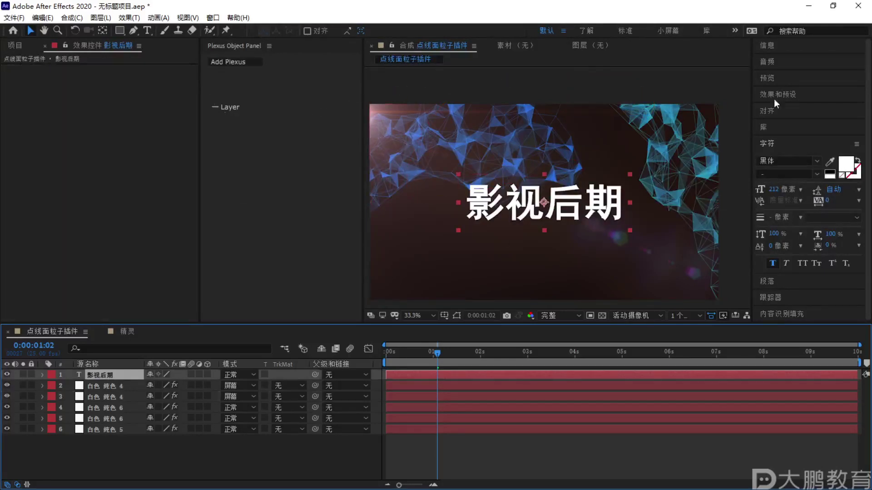
click(767, 161)
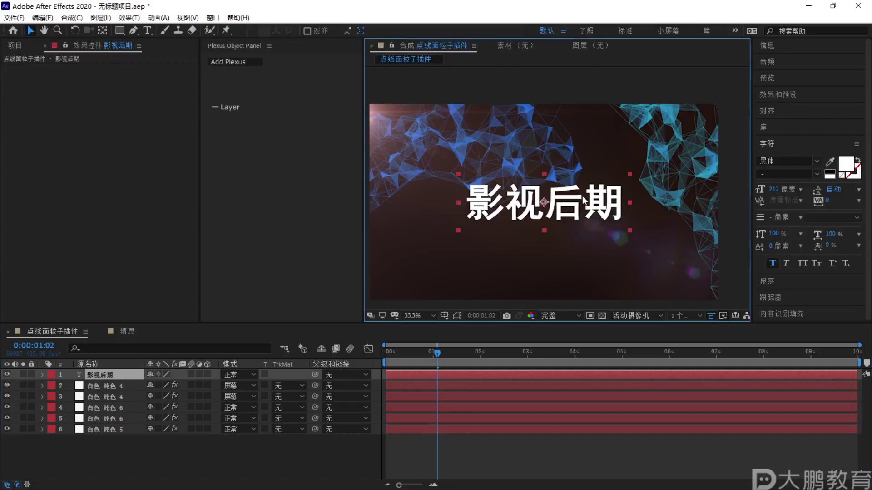
click(841, 172)
drag(117, 306, 37, 330)
mouse_move(161, 228)
mouse_down()
mouse_move(48, 291)
mouse_move(45, 304)
mouse_up()
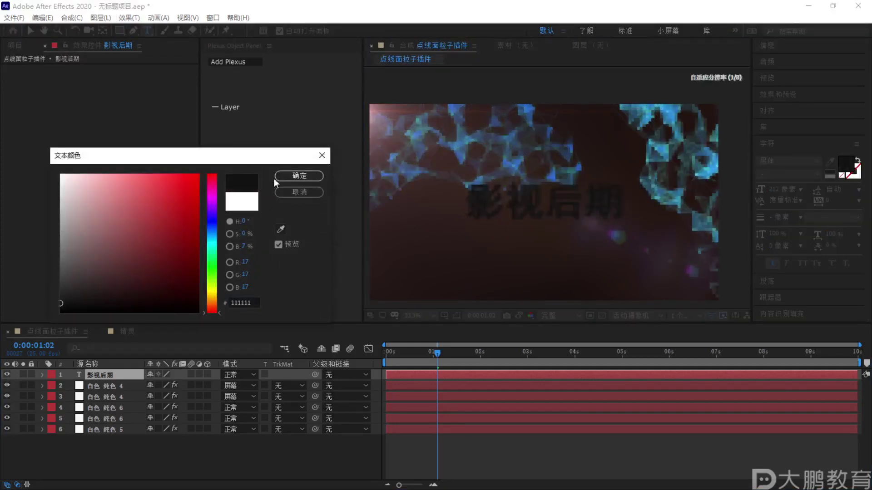
click(300, 176)
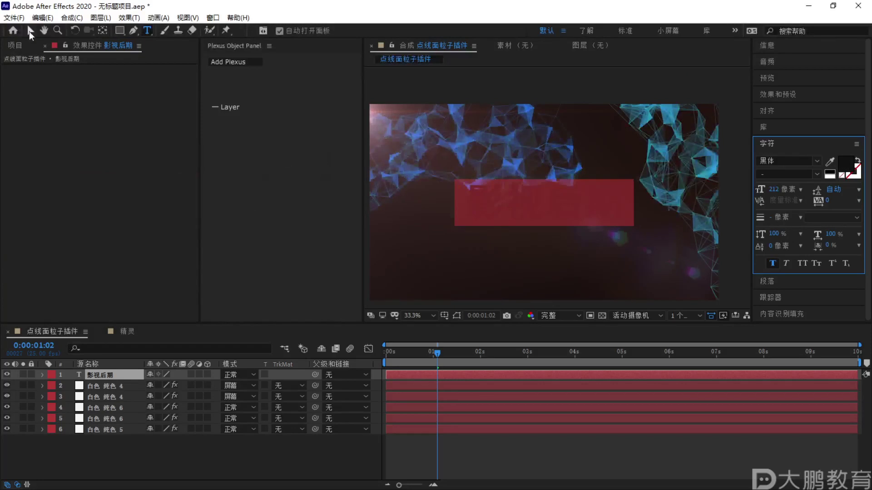
click(30, 31)
Move the title below the two plexus layers, size it to 190, and centre it
drag(131, 379, 114, 401)
drag(543, 203, 554, 208)
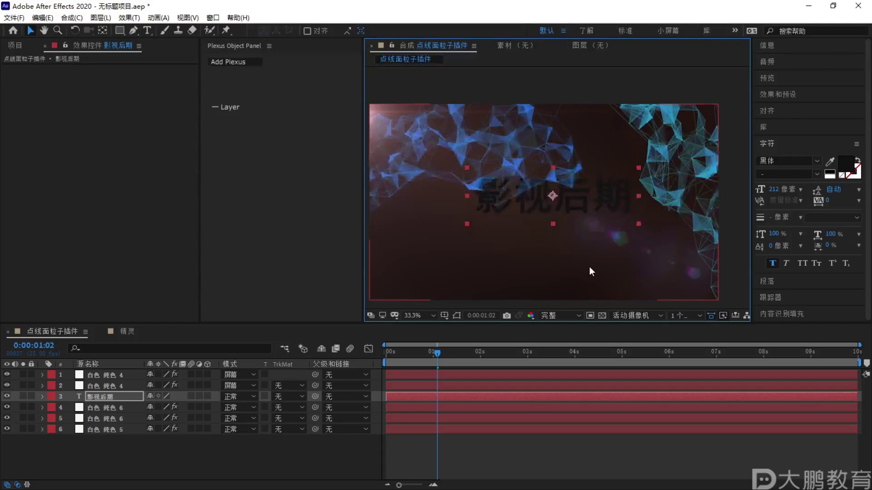
click(113, 398)
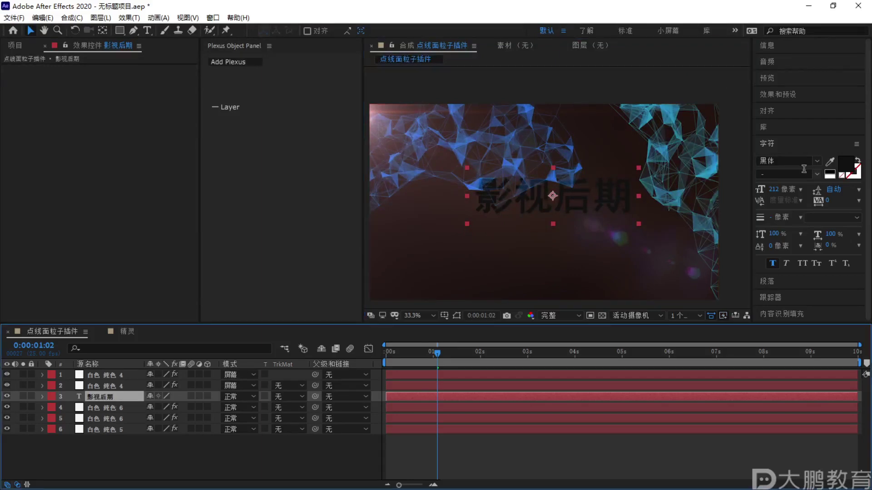
drag(783, 190, 772, 192)
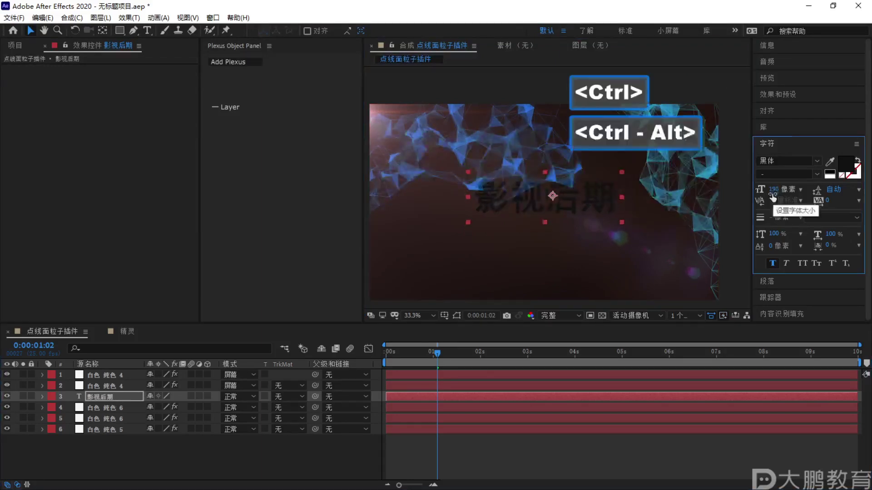
key(ctrl+alt+Home)
key(ctrl+Home)
key(F1)
drag(546, 101, 409, 97)
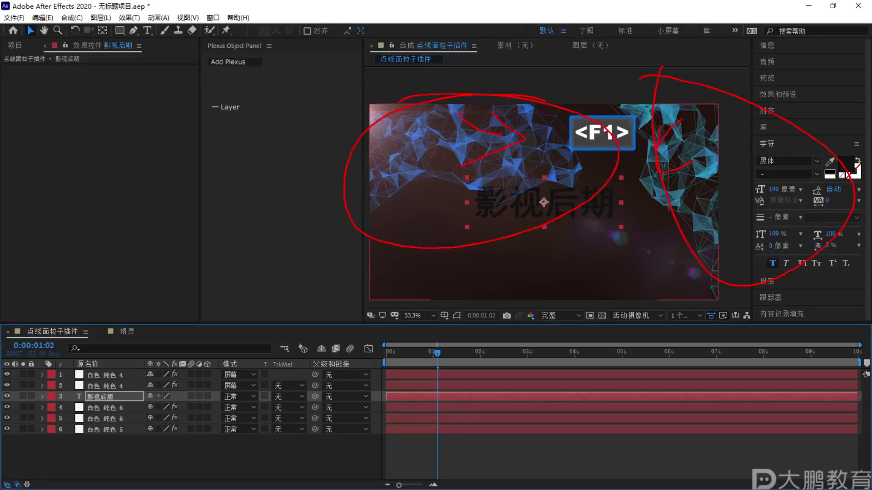
key(Escape)
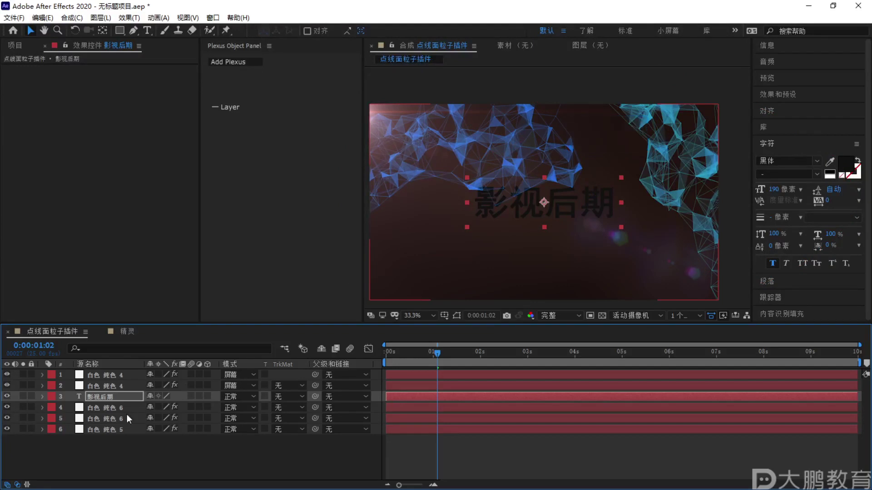
Deselect all layers and look over the title beneath the plexus networks
click(114, 438)
drag(158, 440, 140, 439)
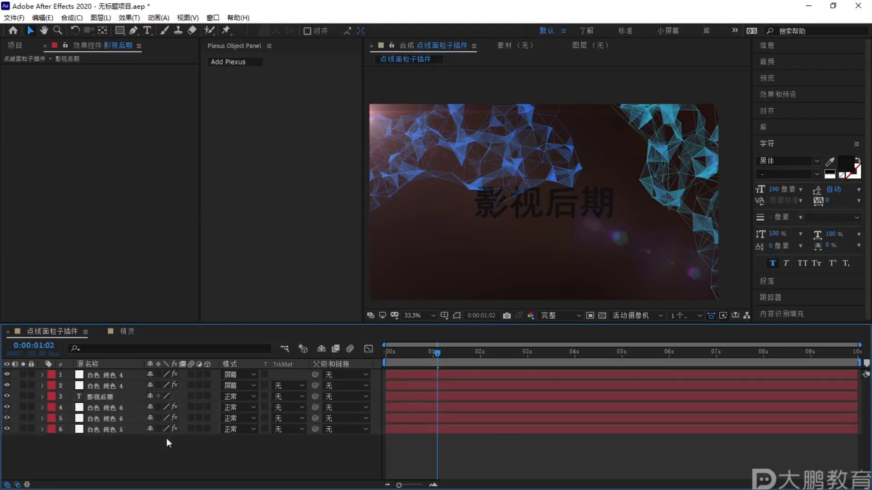
key(F1)
drag(716, 107, 585, 248)
key(Escape)
drag(654, 100, 379, 282)
key(Escape)
key(F1)
drag(615, 75, 709, 113)
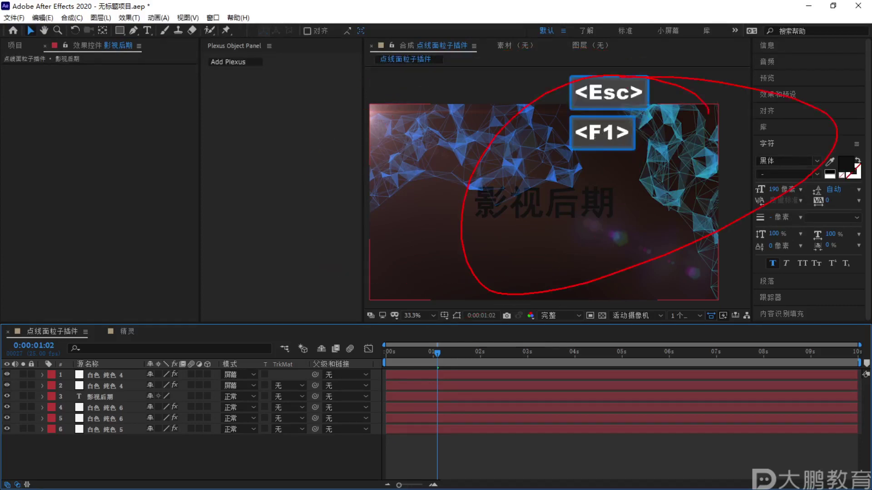
key(Escape)
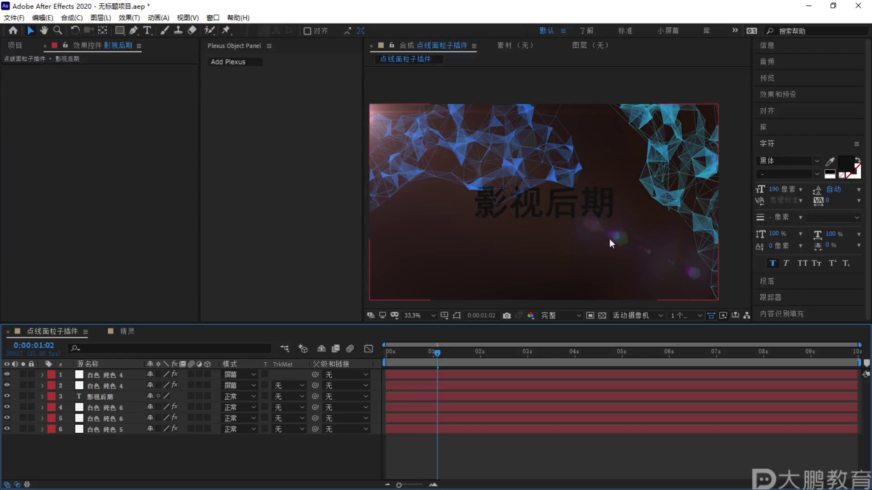
key(space)
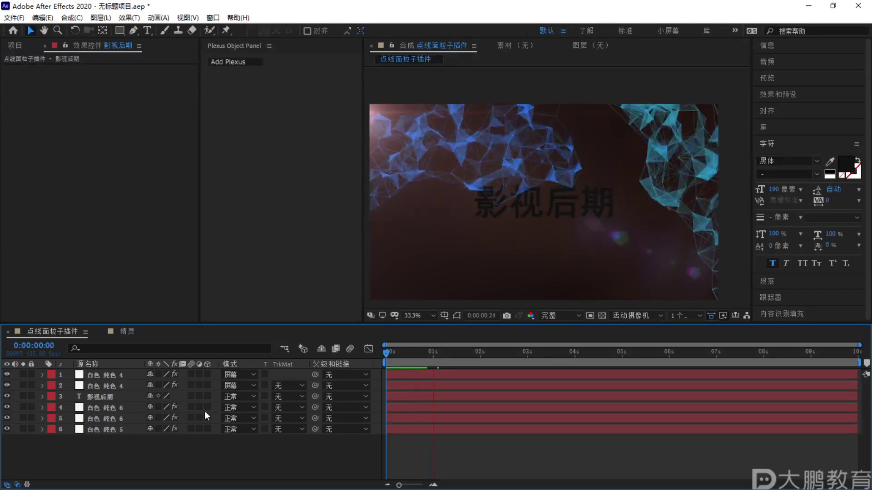
key(space)
click(104, 397)
key(t)
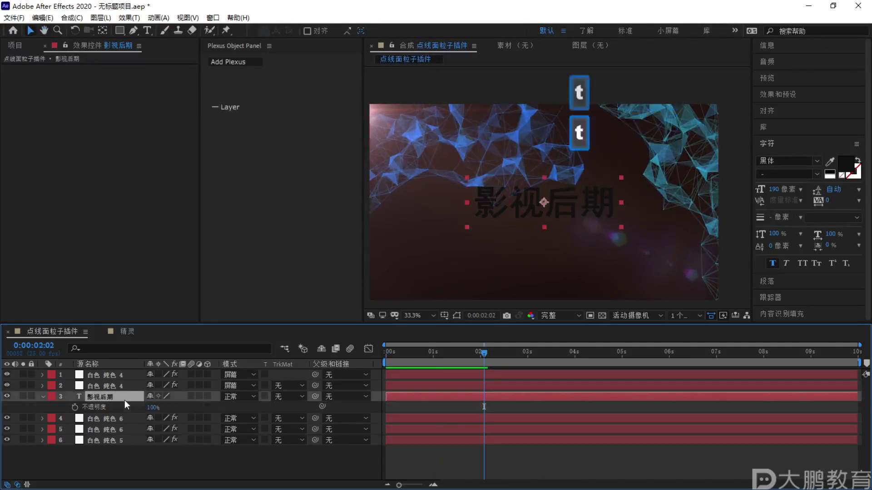
drag(152, 408, 124, 415)
key(space)
key(space)
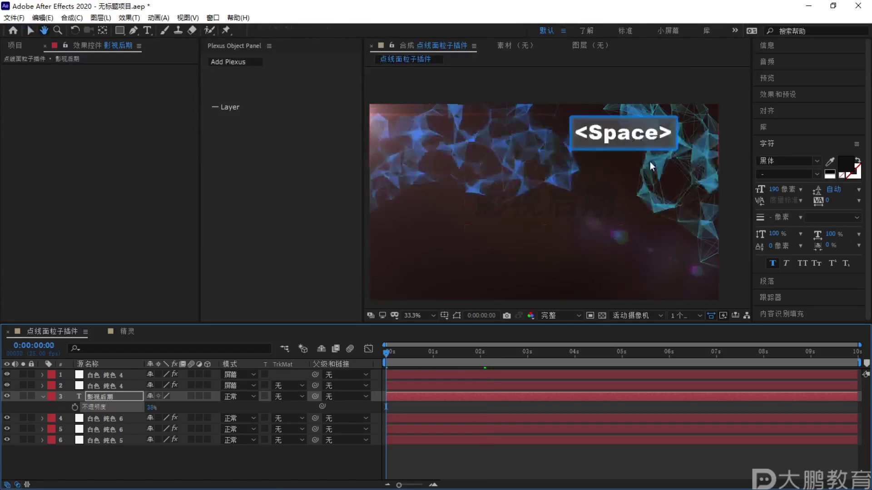
key(space)
key(F1)
mouse_move(539, 88)
mouse_down()
mouse_move(394, 235)
mouse_move(466, 49)
mouse_up()
mouse_move(669, 63)
mouse_down()
mouse_move(677, 191)
mouse_move(711, 81)
mouse_up()
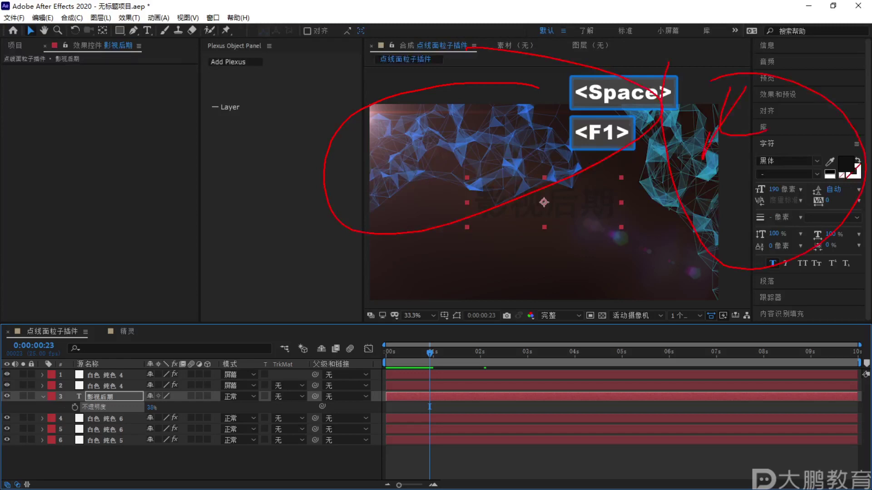
key(Escape)
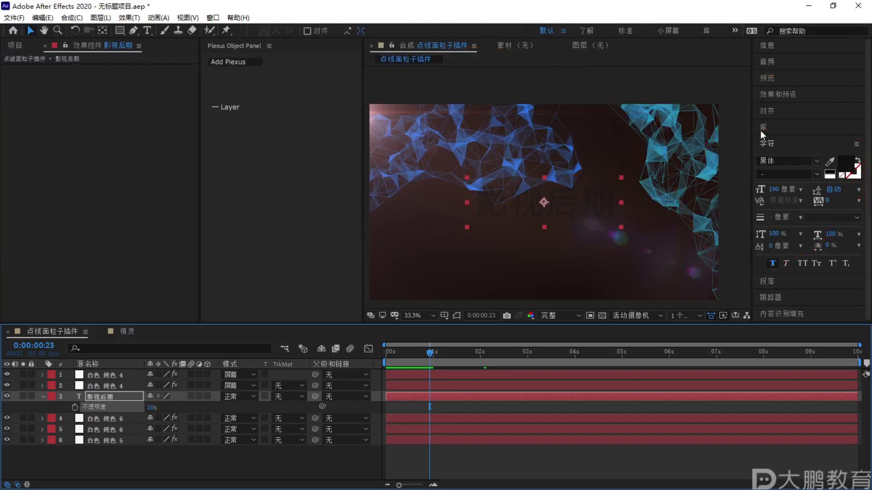
key(F1)
mouse_move(677, 60)
mouse_down()
mouse_move(643, 100)
mouse_move(768, 98)
mouse_up()
key(Escape)
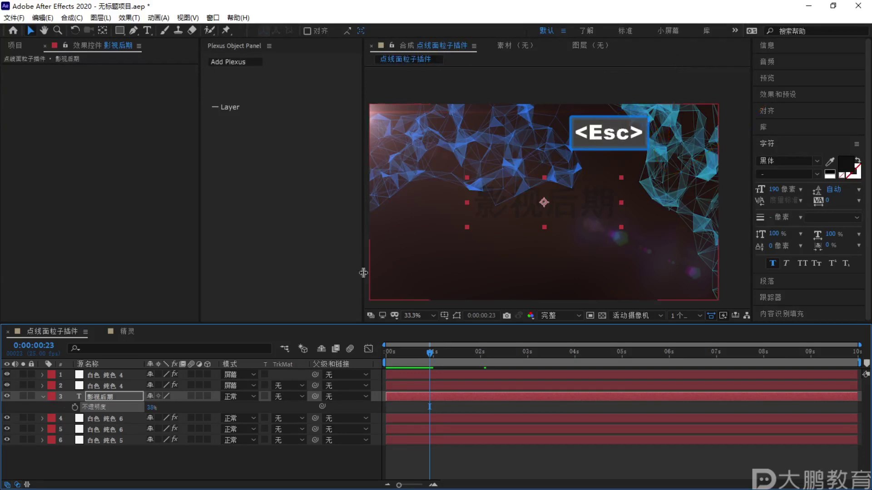
Delete all six layers, including the 影视后期 text, from the composition
click(123, 389)
key(Delete)
click(119, 379)
key(Delete)
click(111, 376)
key(Delete)
click(111, 375)
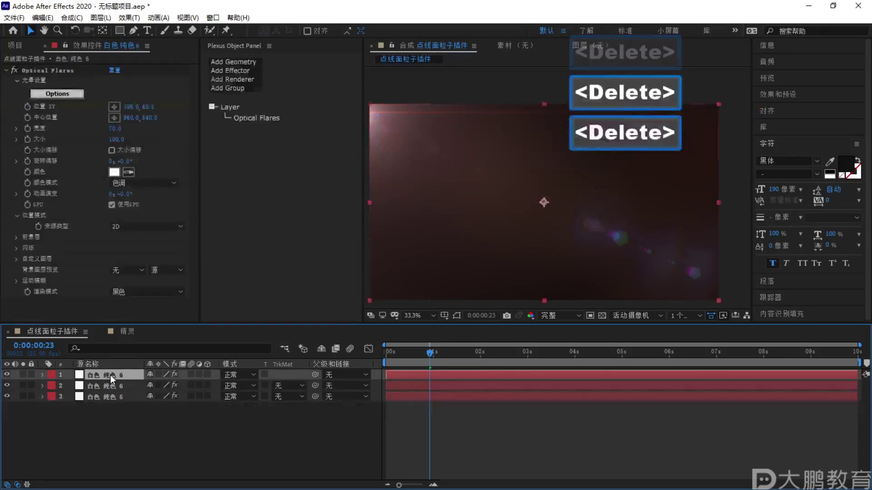
key(Delete)
click(111, 375)
key(Delete)
click(110, 375)
key(Delete)
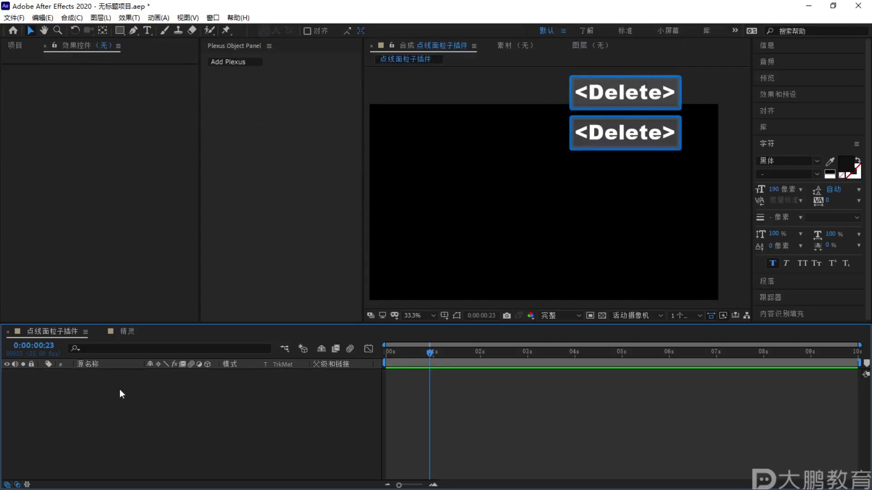
Create a white solid and apply Plexus, then undo the effect
key(ctrl+y)
click(472, 346)
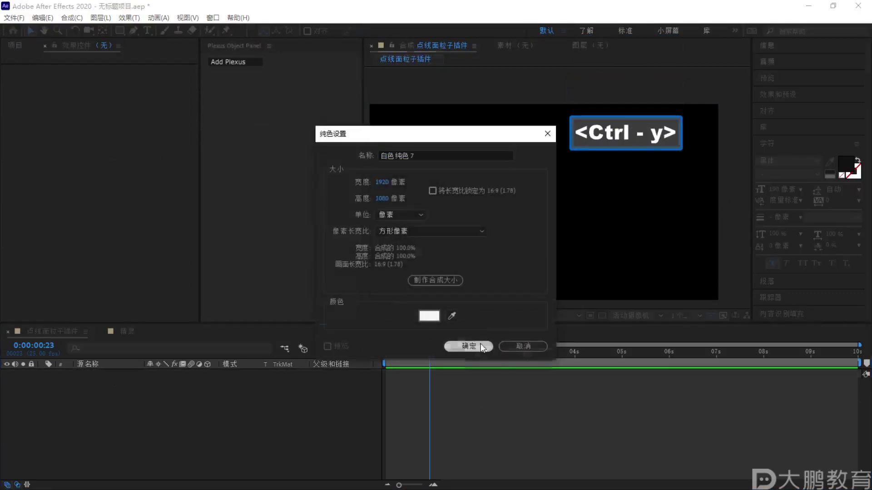
click(134, 18)
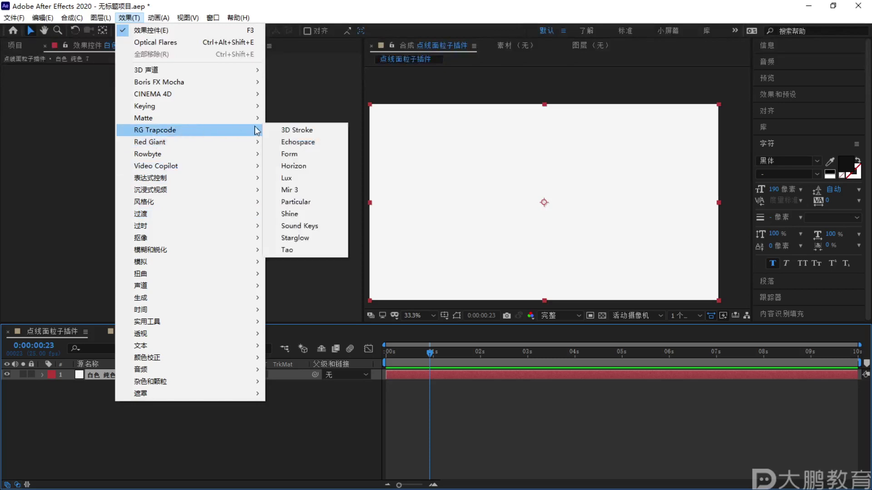
mouse_move(188, 145)
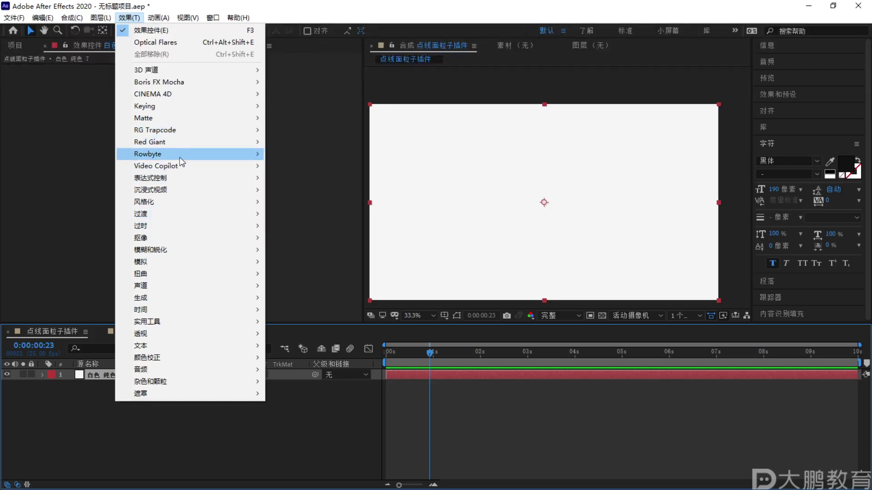
click(290, 154)
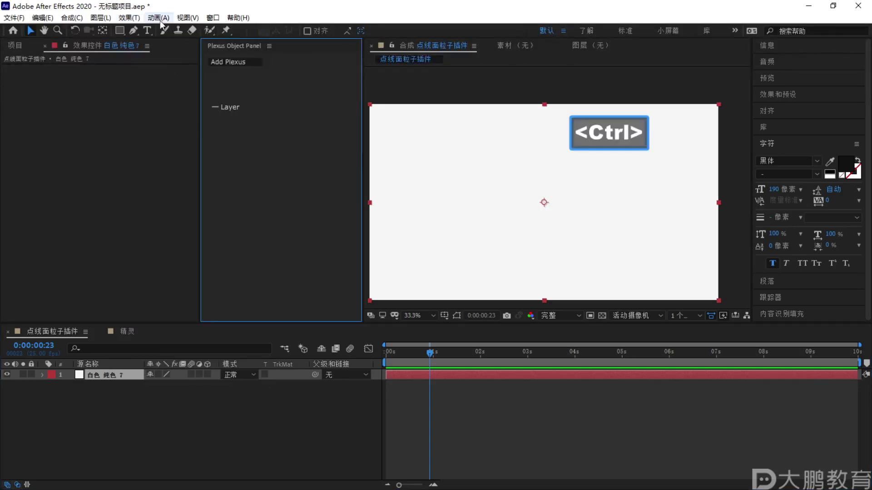
key(ctrl+z)
click(132, 18)
click(92, 361)
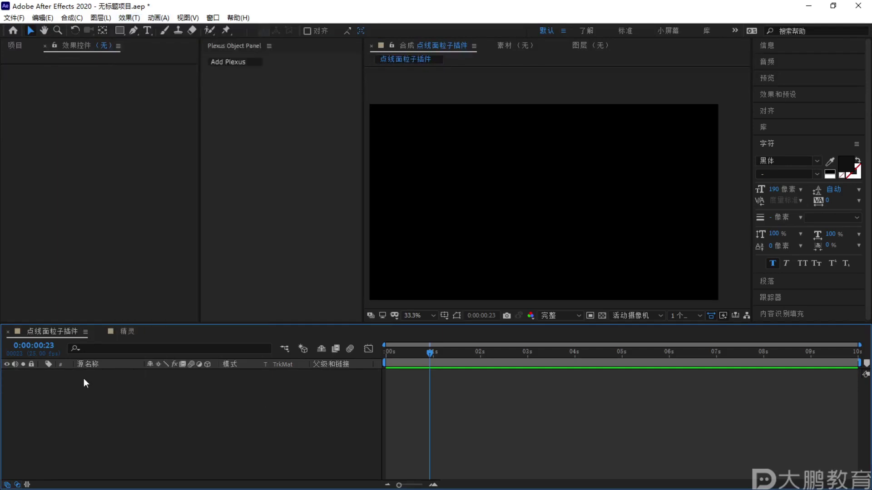
Create a fresh white solid, 白色 纯色 7, and apply Rowbyte > Plexus to it
key(ctrl+y)
click(465, 346)
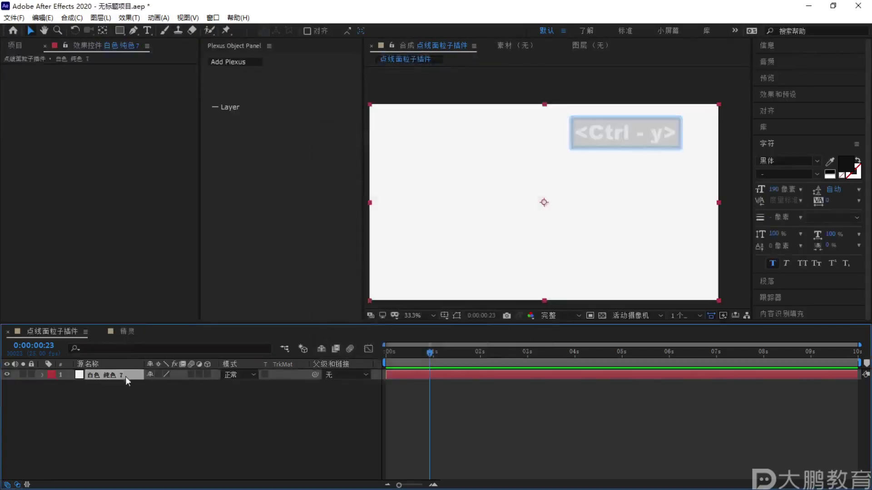
click(129, 17)
mouse_move(185, 158)
click(293, 156)
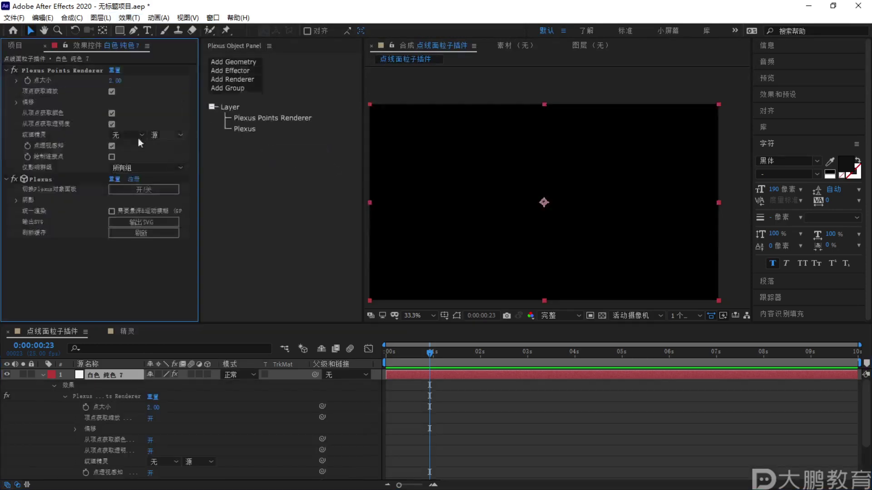
Browse the Plexus geometry and renderer lists and show the Points Renderer properties
click(237, 63)
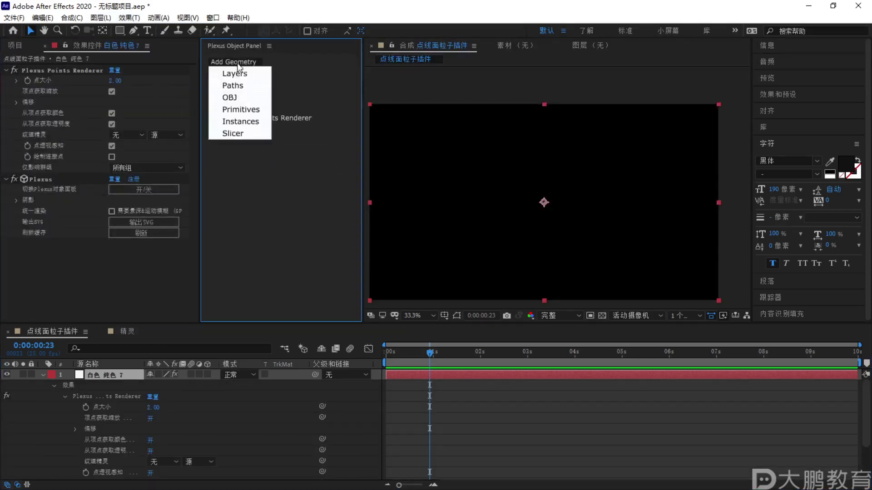
click(285, 98)
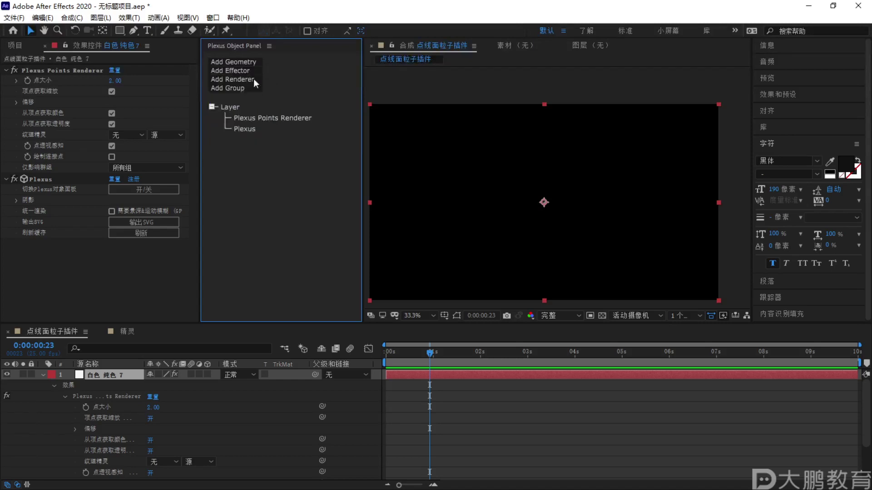
click(254, 63)
click(253, 79)
click(249, 79)
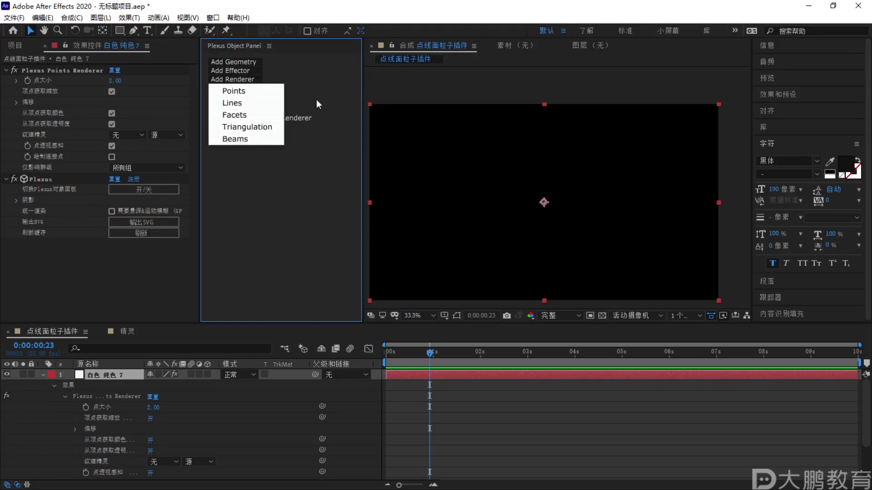
click(279, 117)
click(253, 62)
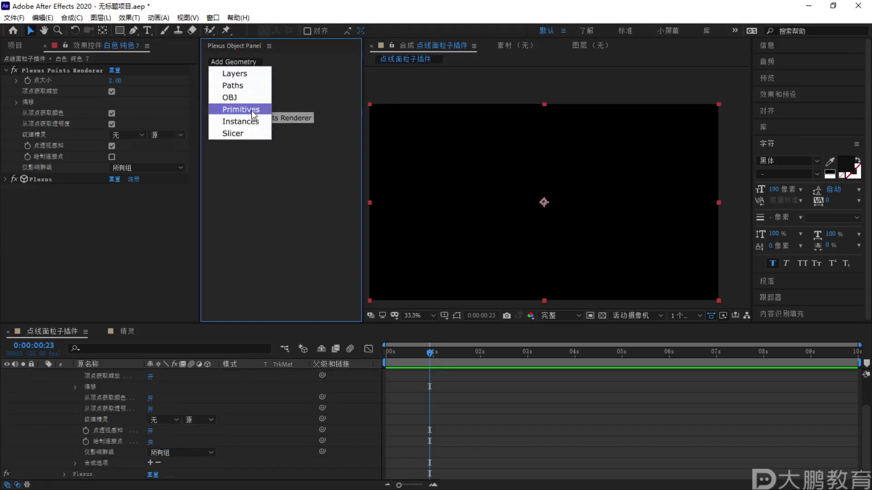
Add a Primitives geometry object, expand its Cube settings, and enter 4 for X and Y Points
click(253, 111)
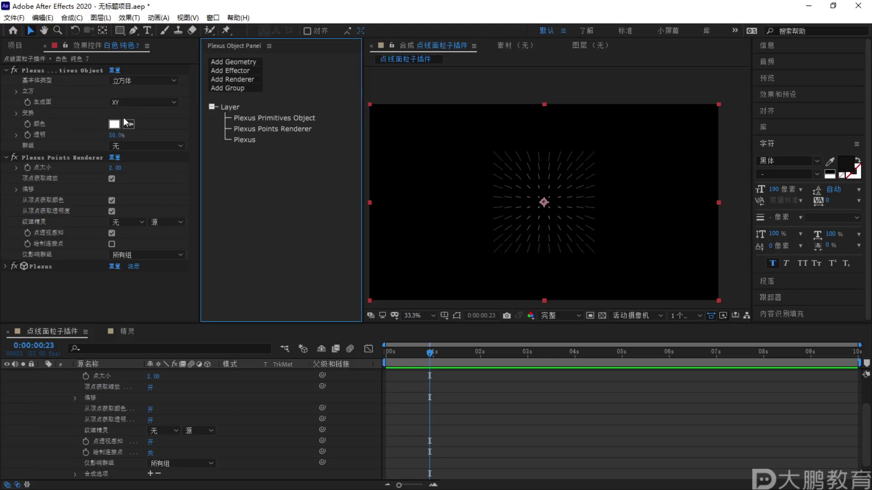
click(17, 92)
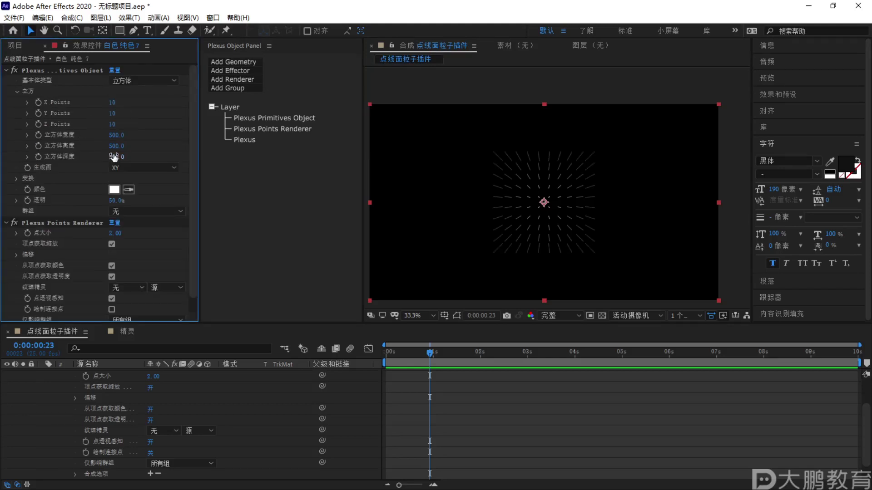
text(4)
key(Tab)
text(4)
key(Return)
Set the cube's Z Points to 1 and Y Points to 1
click(112, 103)
click(113, 124)
text(4)
click(154, 118)
click(111, 124)
text(1)
key(Return)
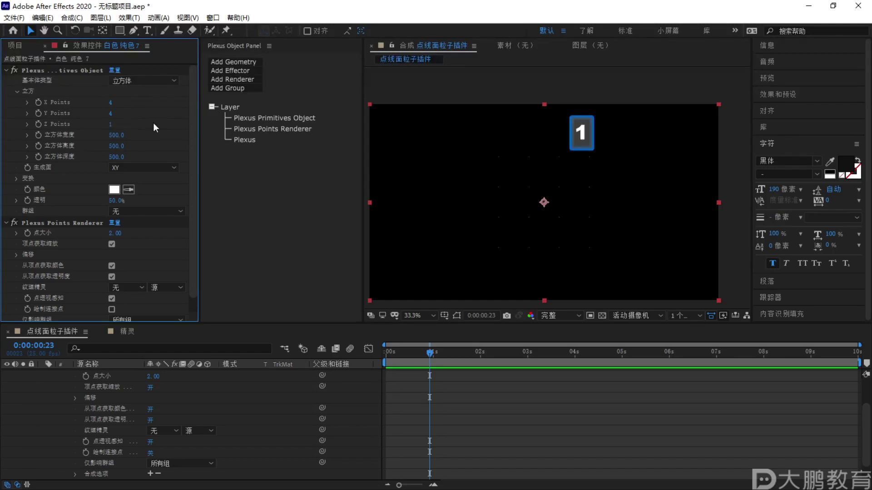
click(111, 113)
text(1)
key(Return)
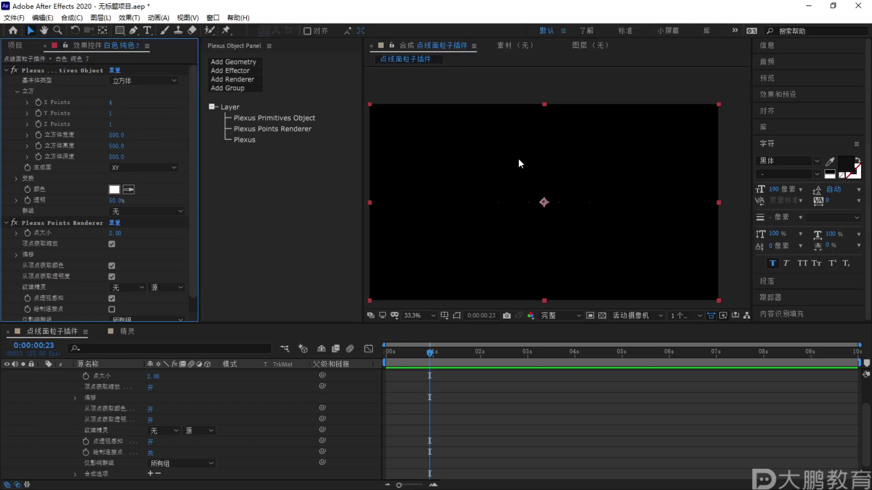
Reduce the cube's X Points to 2
key(F1)
mouse_move(461, 148)
mouse_down()
mouse_move(464, 184)
mouse_move(509, 141)
mouse_up()
drag(636, 143, 669, 158)
key(Escape)
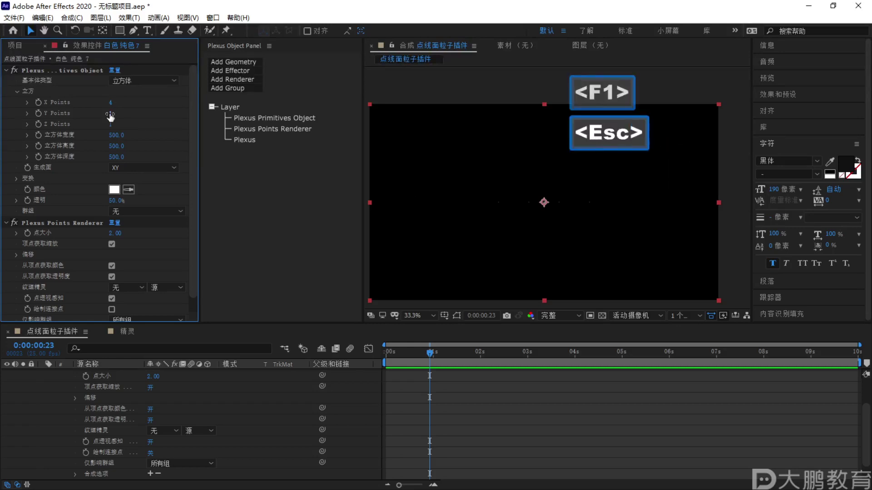
click(113, 105)
text(2)
key(Return)
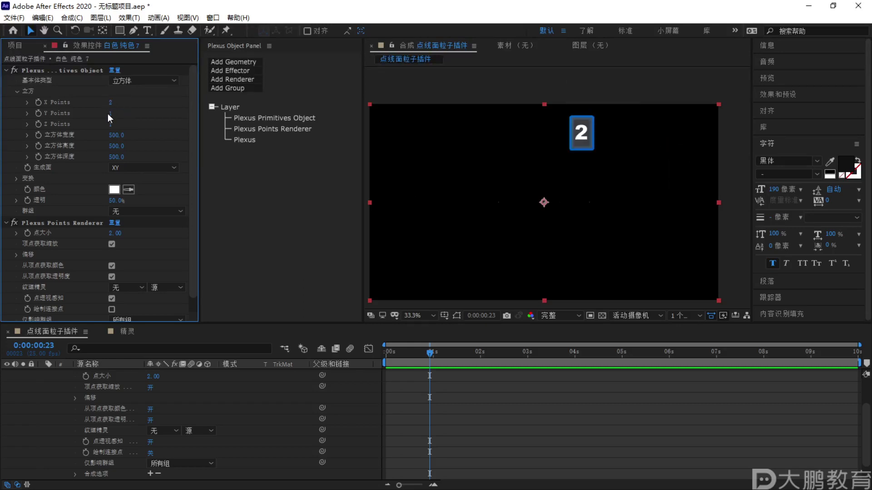
click(109, 114)
Enter Y Points 2 and enlarge the rendered points to size 12.80
text(2)
click(267, 127)
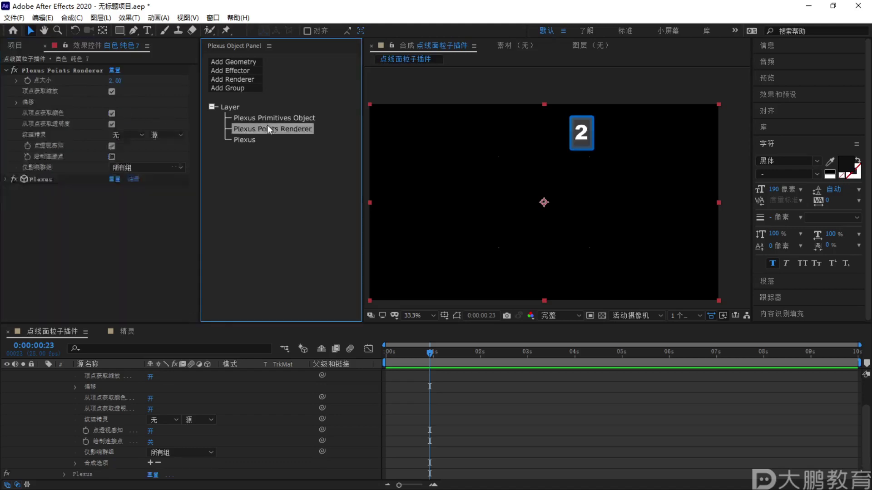
drag(114, 81, 190, 79)
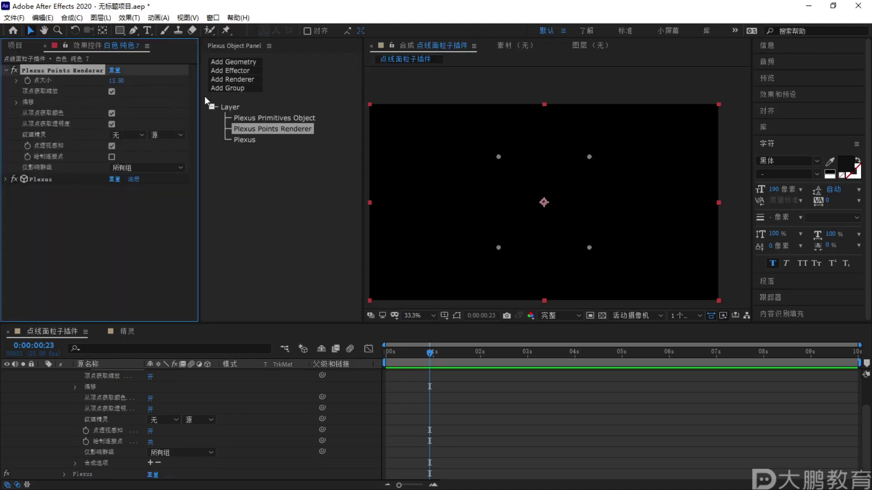
Set the cube to 4 X Points and 2 Y Points, undoing a Z Points change
click(274, 118)
click(115, 103)
text(4)
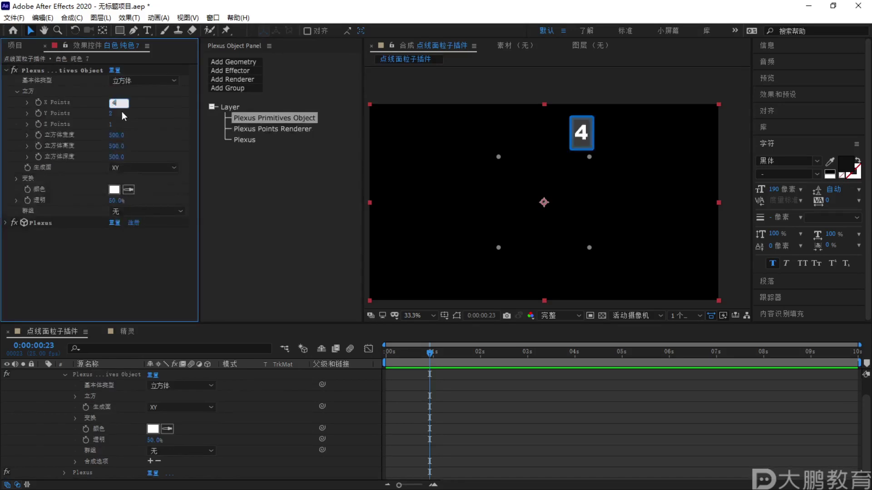
click(113, 114)
text(4)
click(161, 119)
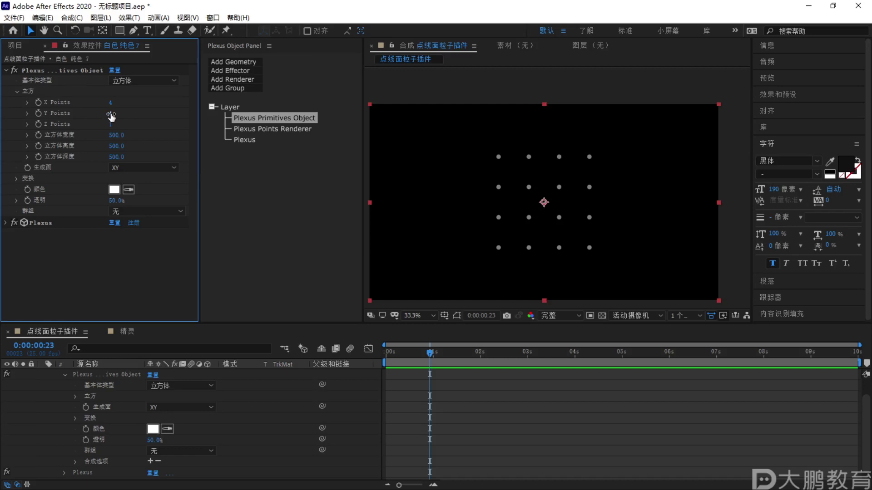
text(2)
click(154, 127)
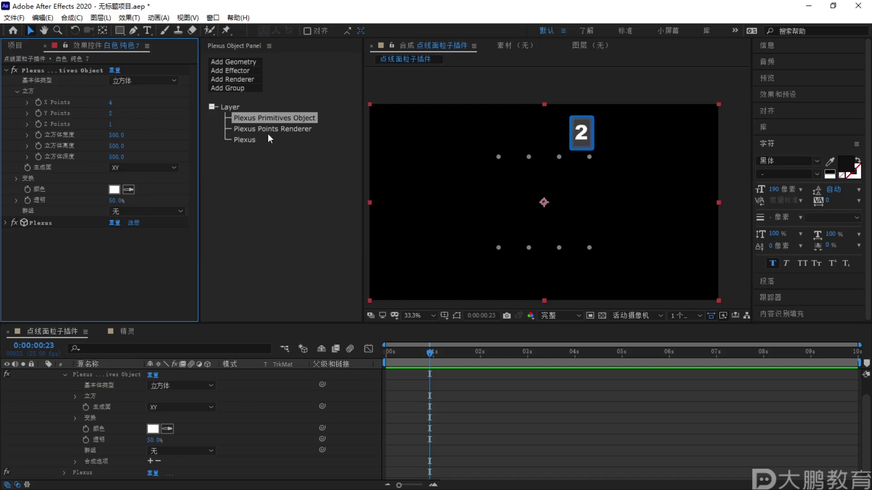
drag(111, 126, 116, 124)
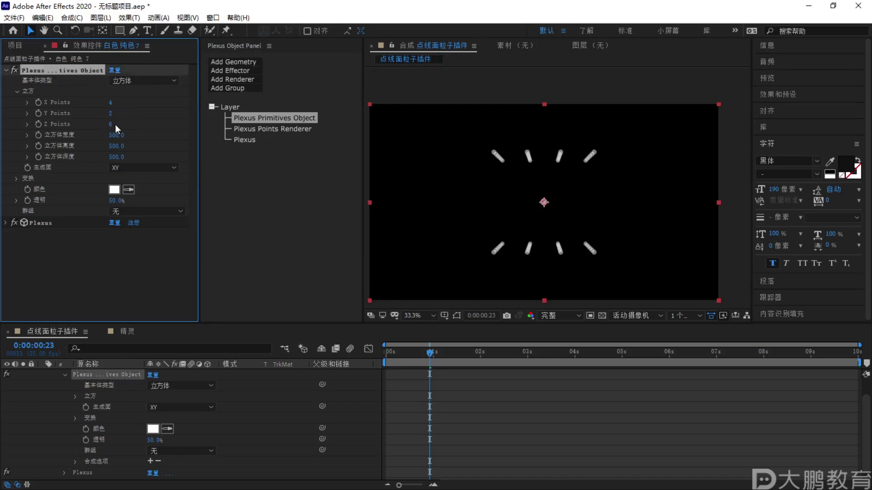
key(ctrl+z)
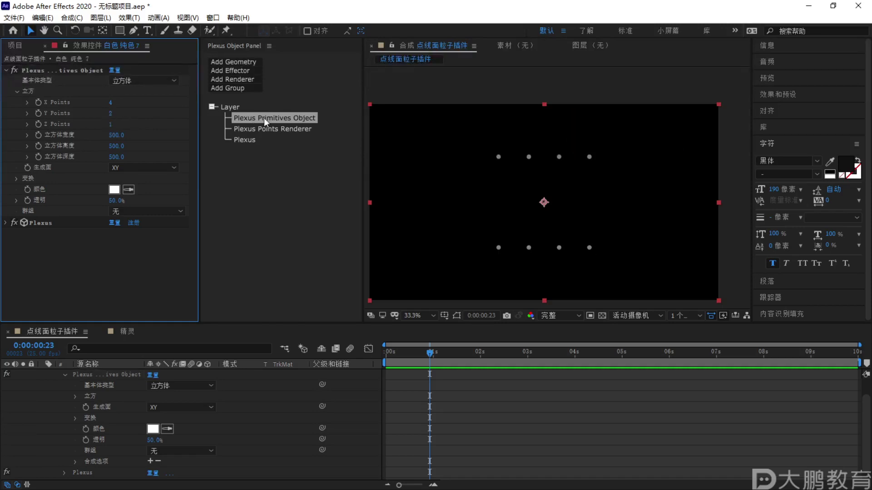
Widen the cube so the grid spreads out and set Y Points to 3
drag(116, 138, 444, 142)
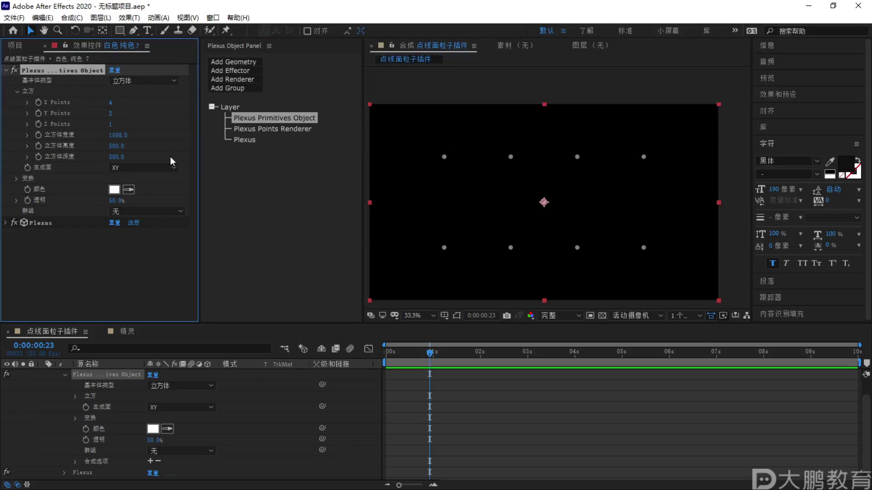
click(109, 113)
text(3)
key(Return)
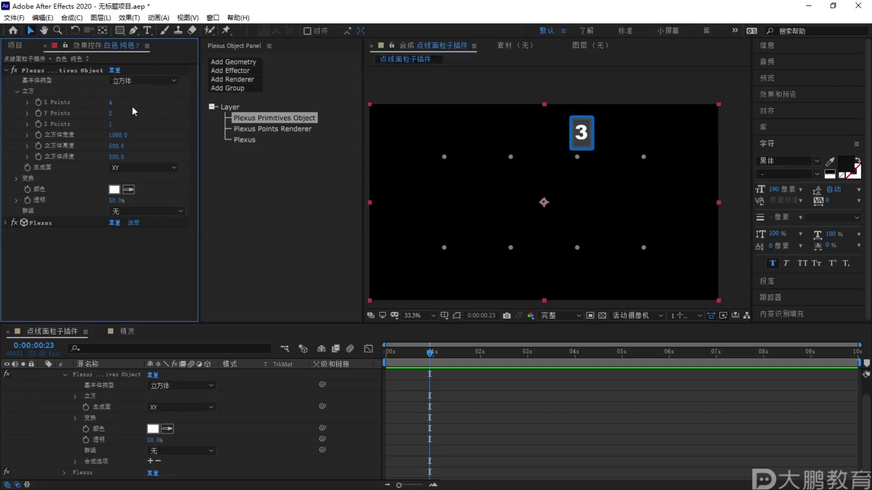
click(110, 113)
text(3)
click(140, 114)
click(116, 113)
text(3)
key(Return)
Raise the cube height to 842 to spread the rows, then return Y Points to 2
drag(126, 146, 182, 137)
click(110, 114)
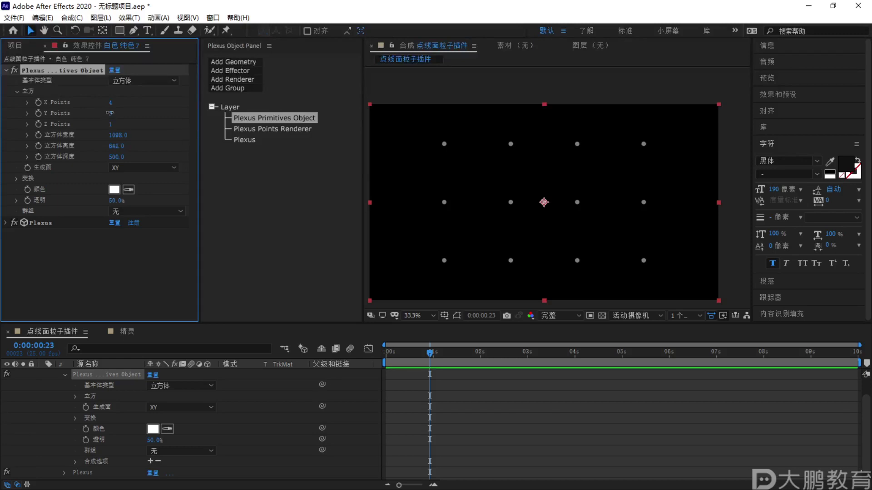
text(2)
click(159, 117)
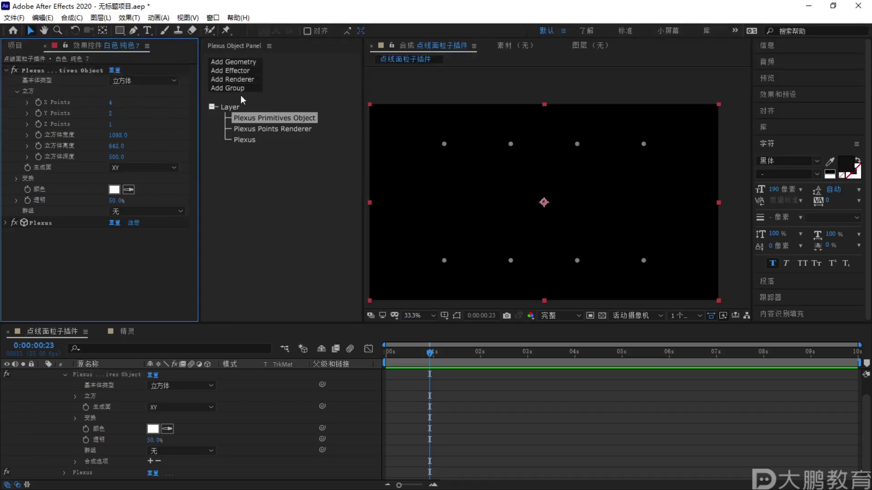
click(249, 70)
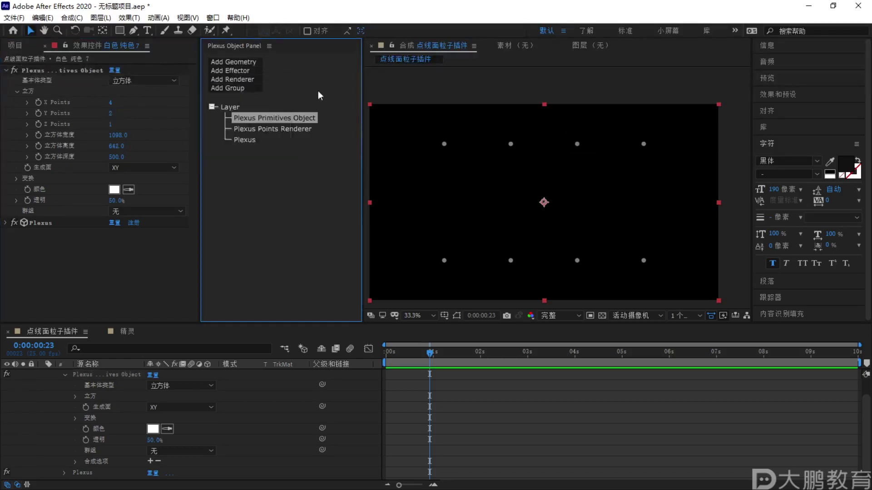
Add a Plexus Lines renderer with max vertex search 2 and max distance 100000
click(246, 80)
click(247, 115)
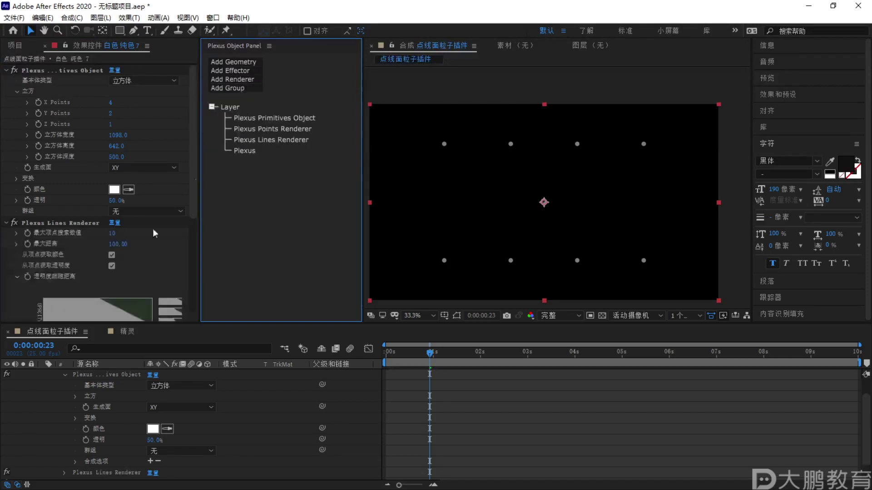
click(272, 140)
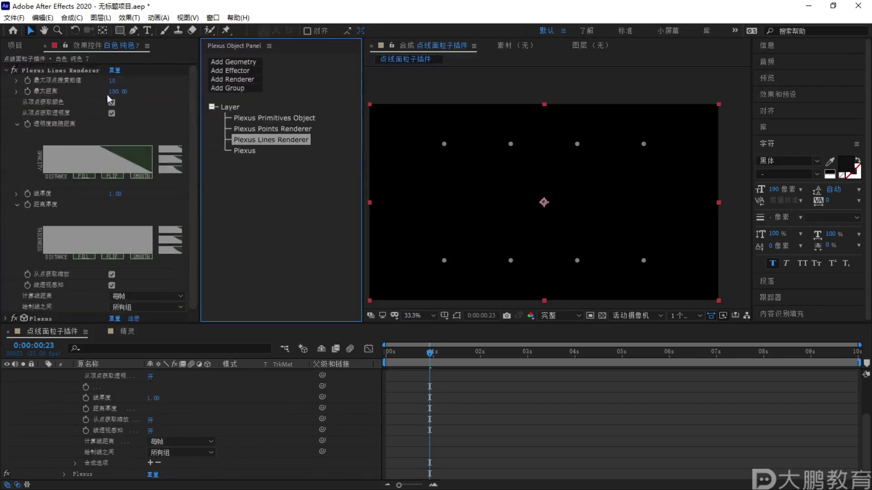
click(110, 81)
text(2)
click(157, 84)
drag(118, 91, 519, 86)
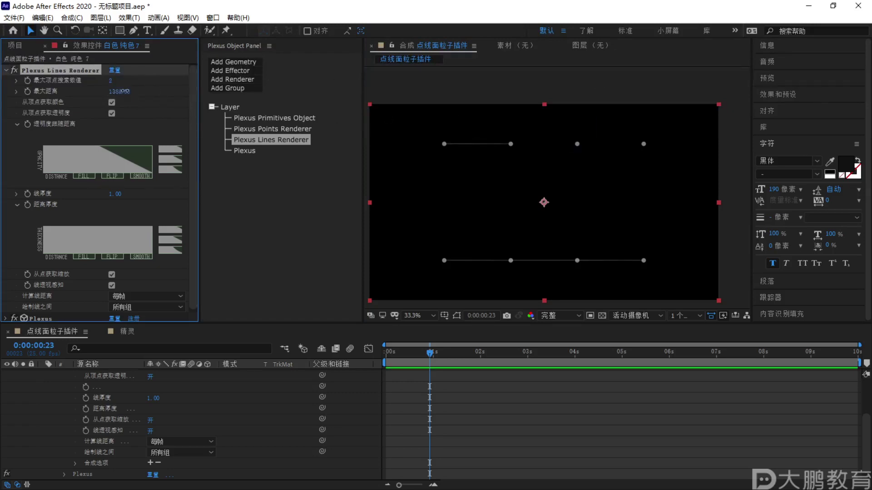
click(116, 92)
text(1000)
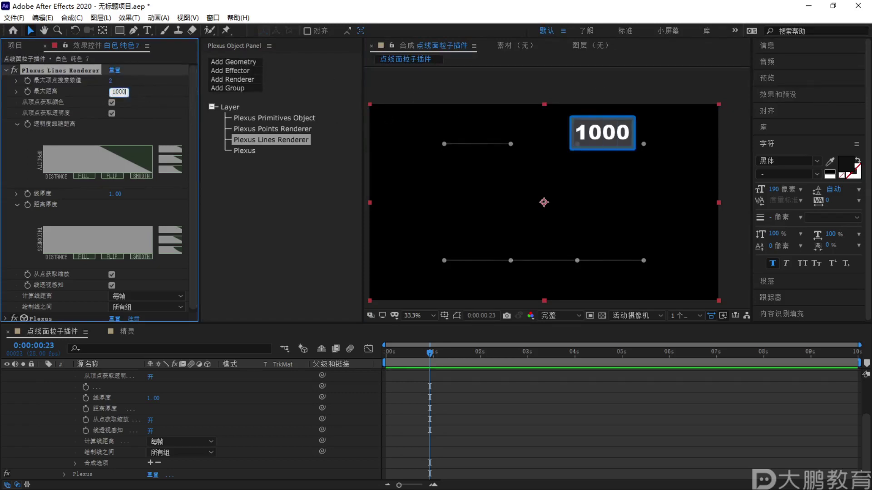
text(00)
click(173, 107)
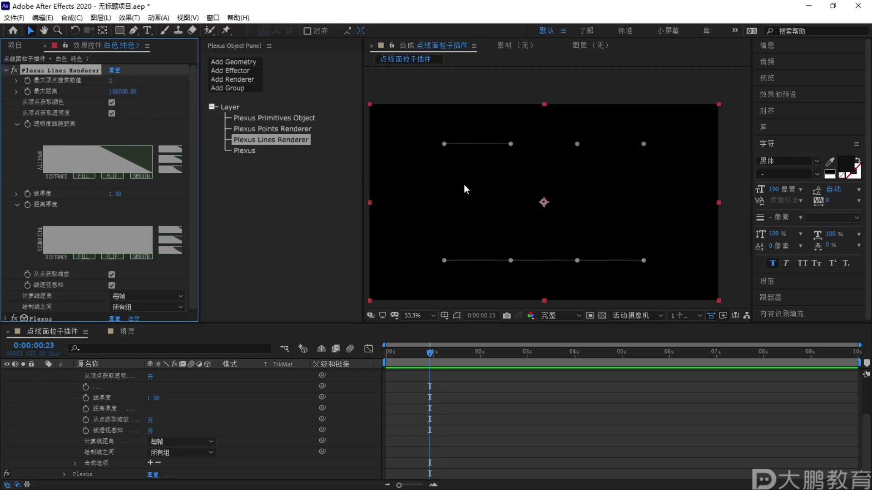
Resize the point cube to width 1277 and height 550
click(248, 118)
drag(119, 135, 251, 172)
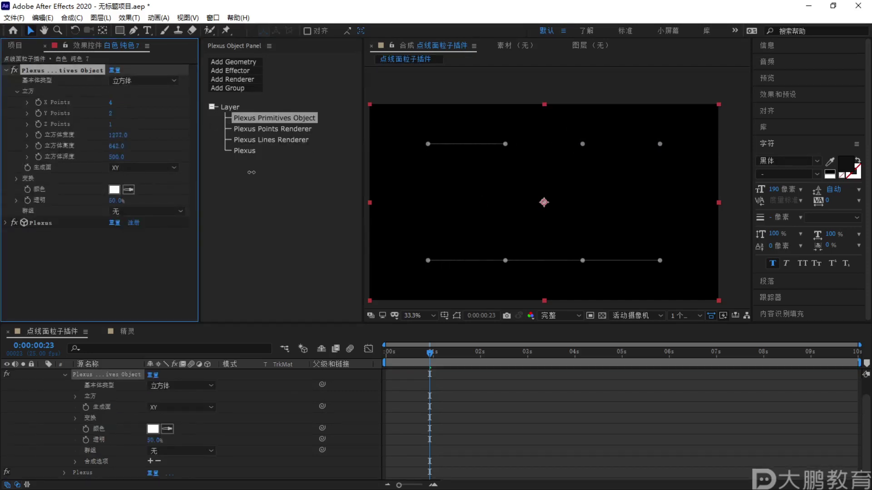
drag(117, 146, 127, 177)
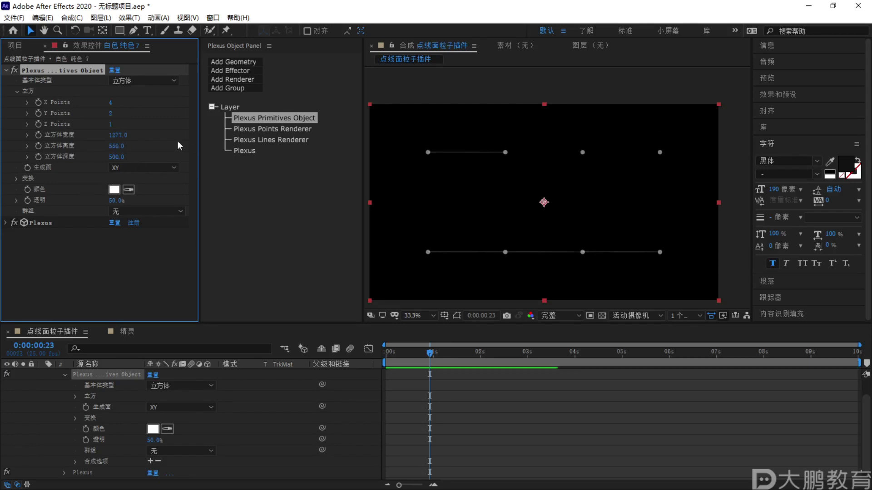
Keep the lines' opacity constant regardless of distance
click(271, 140)
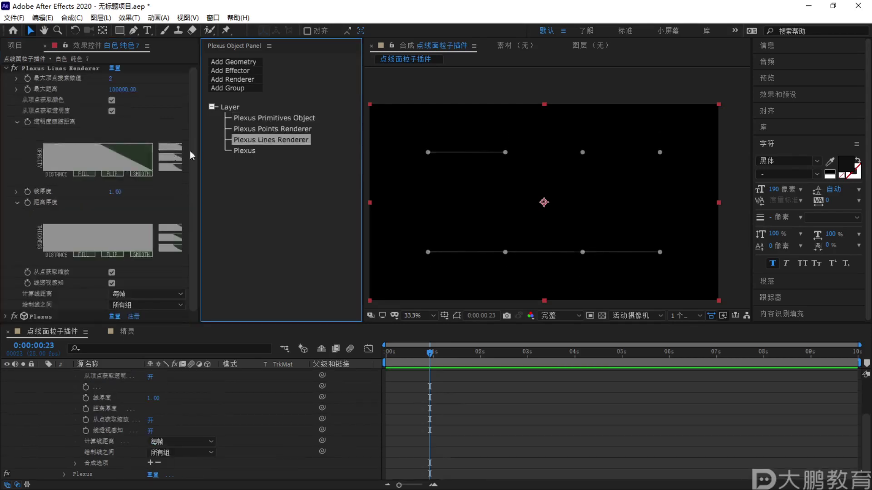
click(89, 175)
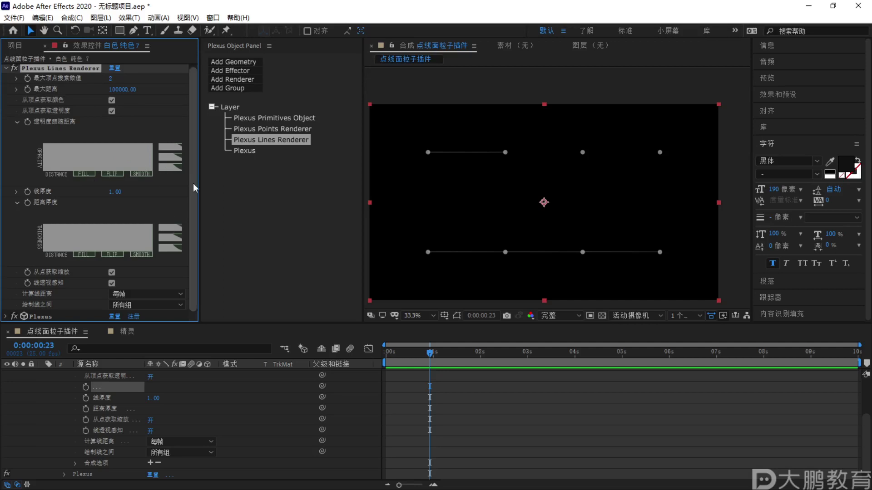
drag(198, 205, 245, 205)
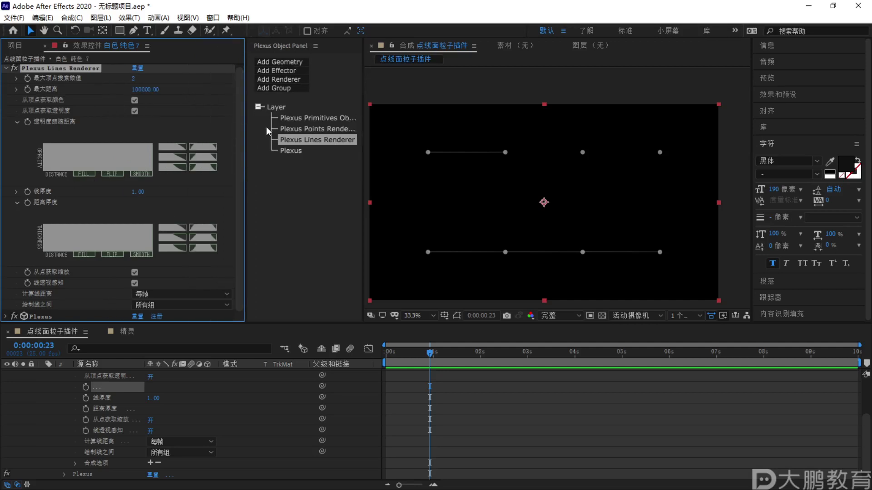
drag(244, 97, 216, 107)
click(289, 119)
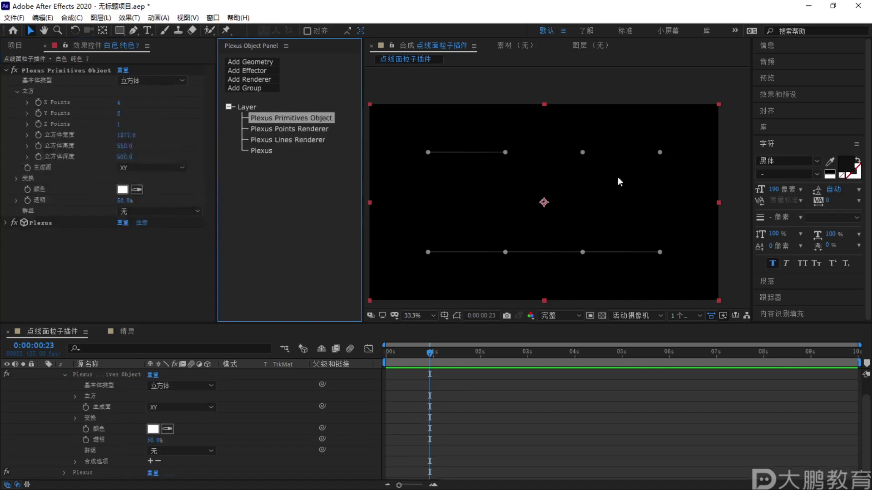
Scrub the Lines renderer's max vertex search to 3, outlining the eight points as a rectangle
scroll(538, 185, up, 2)
scroll(535, 186, down, 1)
scroll(541, 177, down, 2)
scroll(540, 176, up, 2)
click(288, 128)
click(280, 139)
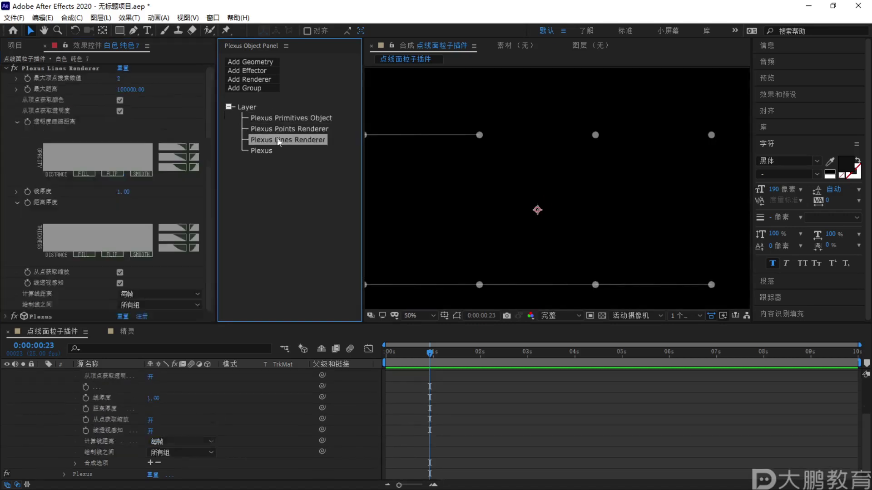
mouse_move(122, 79)
mouse_down()
mouse_move(136, 79)
mouse_move(123, 79)
mouse_up()
scroll(490, 141, down, 2)
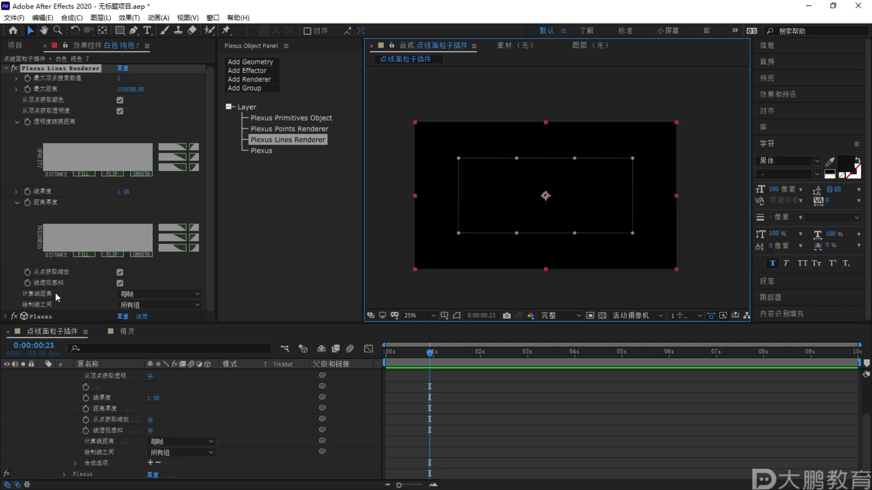
click(293, 118)
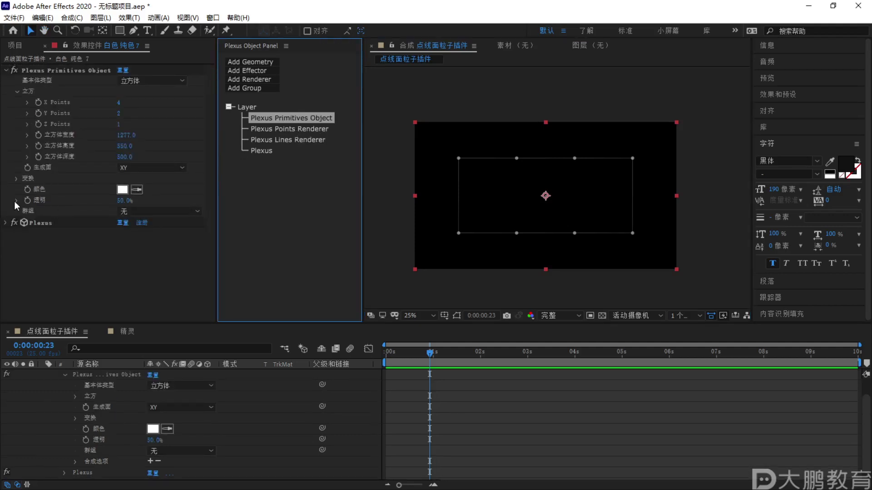
Delete the Lines renderer and the remaining cube-based items from the Plexus object list
click(290, 129)
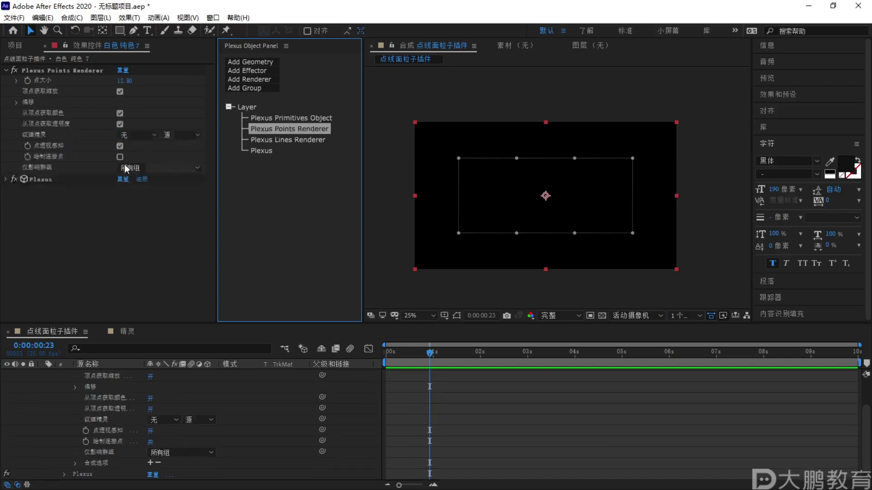
click(276, 140)
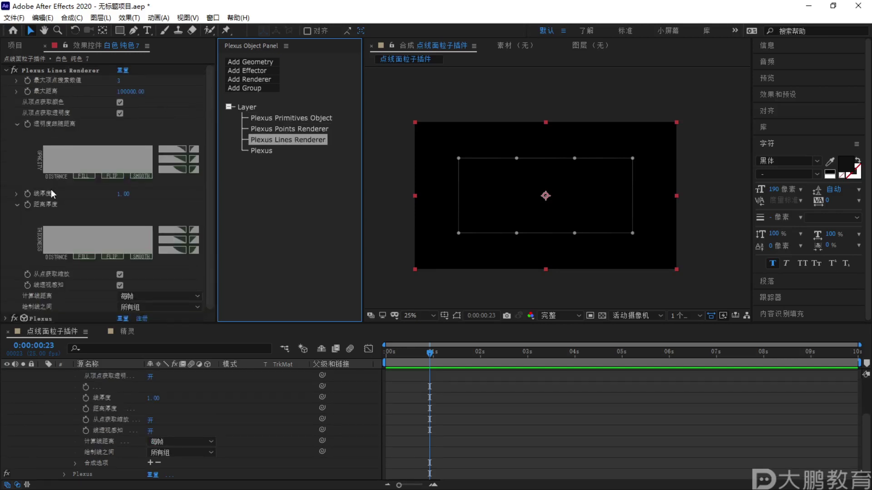
click(16, 124)
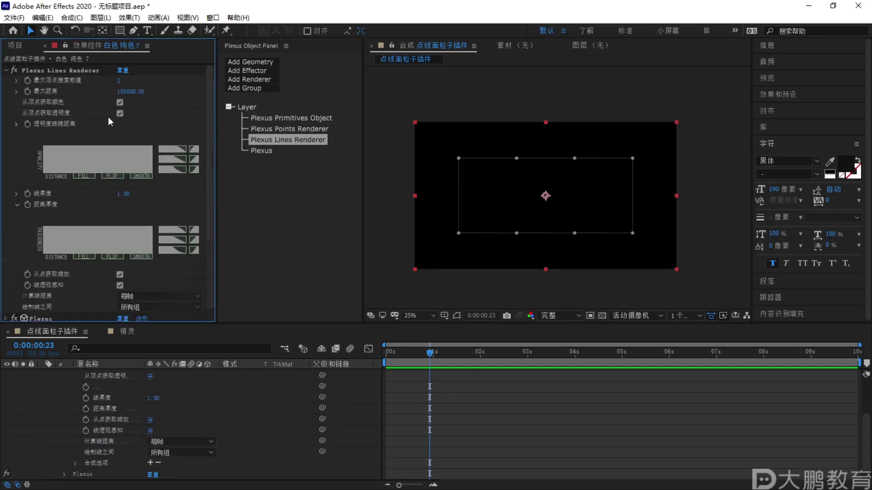
click(262, 64)
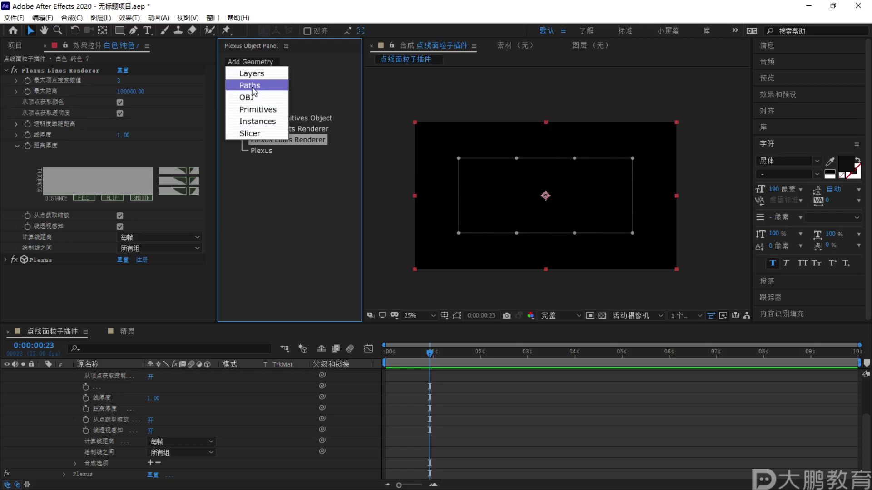
click(293, 139)
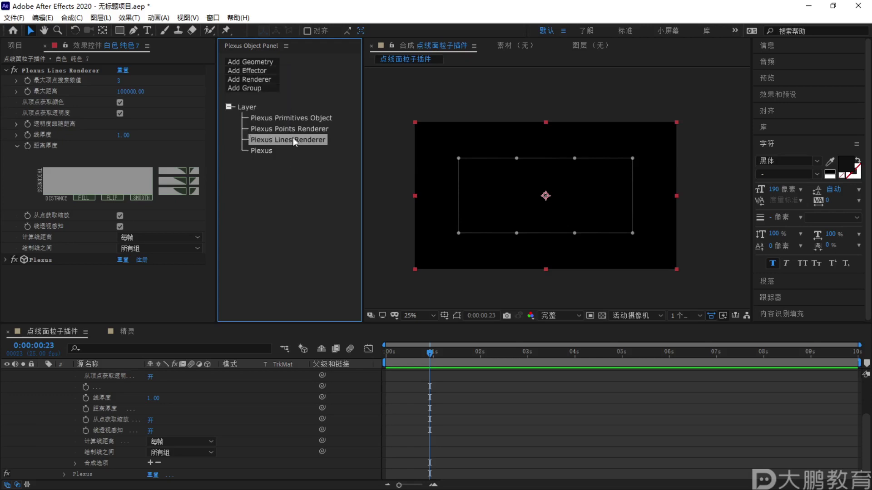
key(Delete)
click(283, 128)
key(Delete)
key(Delete)
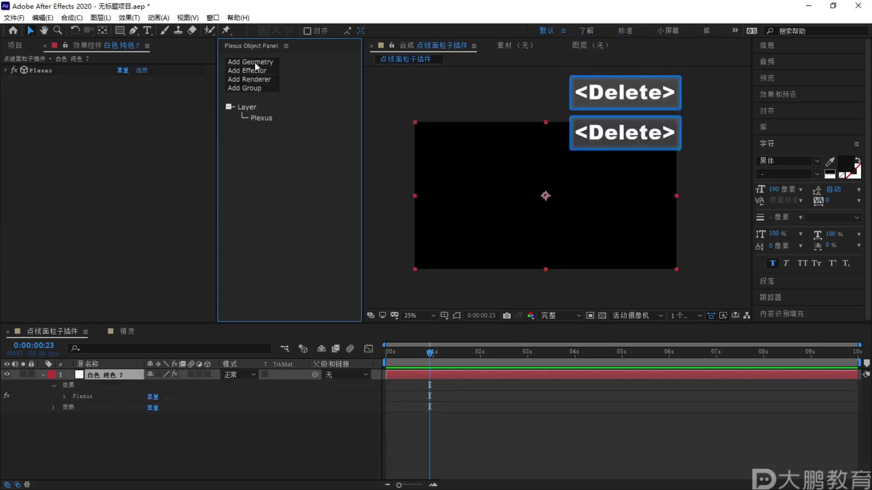
Add a Plexus Layers geometry object and a Points renderer
click(254, 62)
click(264, 74)
click(252, 80)
click(265, 89)
click(285, 119)
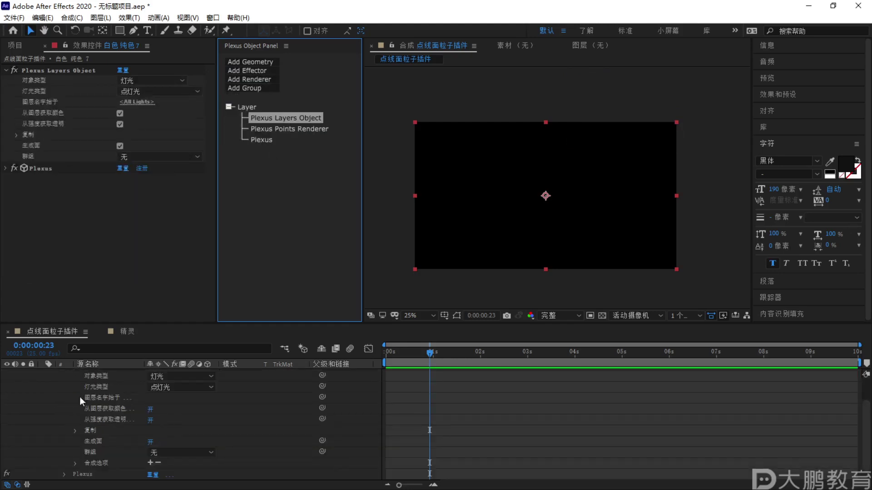
scroll(156, 425, up, 2)
Create a new point light and move it toward the upper left
click(42, 375)
right_click(195, 423)
mouse_move(231, 307)
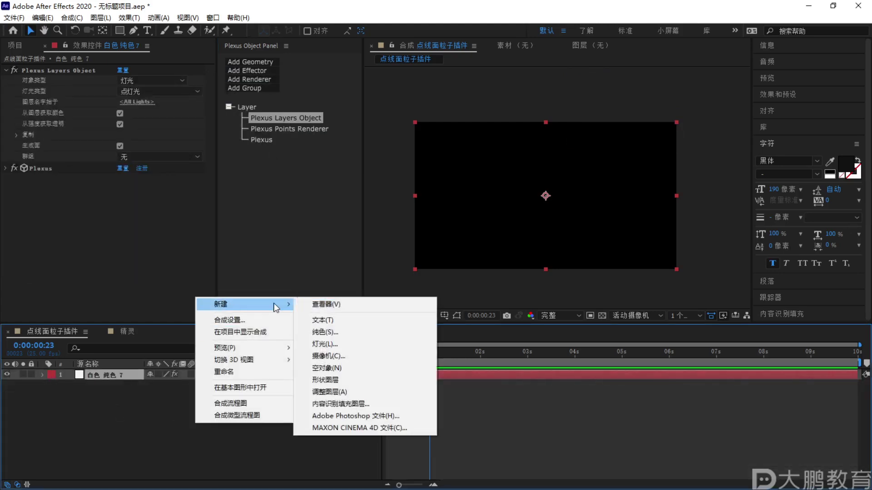
click(326, 344)
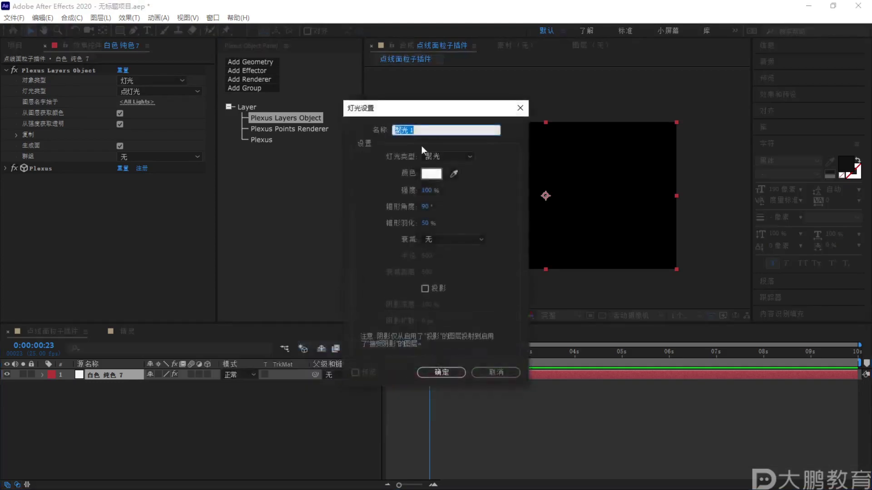
click(434, 155)
click(442, 187)
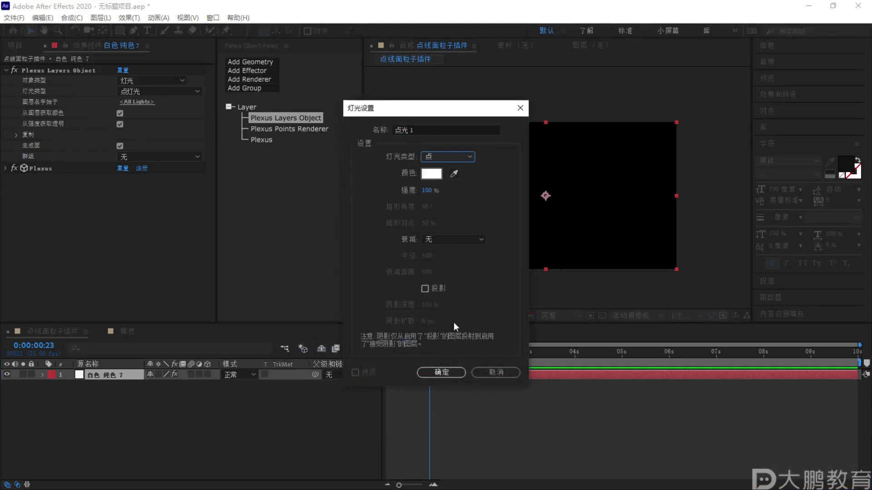
click(440, 372)
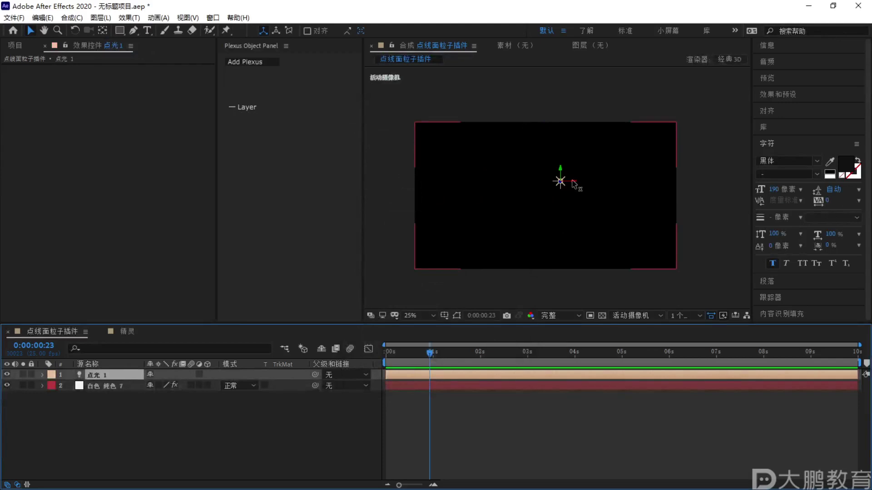
drag(489, 180, 477, 148)
Duplicate the point light and move the copy to the right
click(104, 373)
key(ctrl+d)
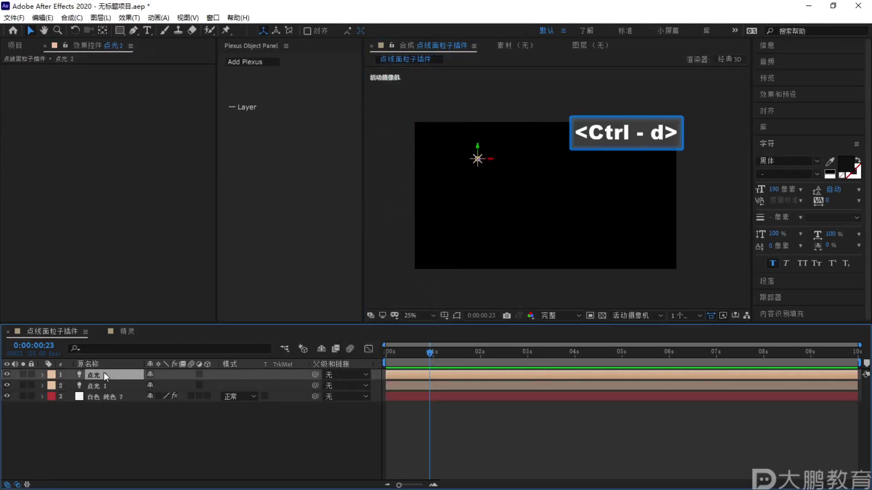
key(p)
drag(155, 386, 408, 386)
click(68, 407)
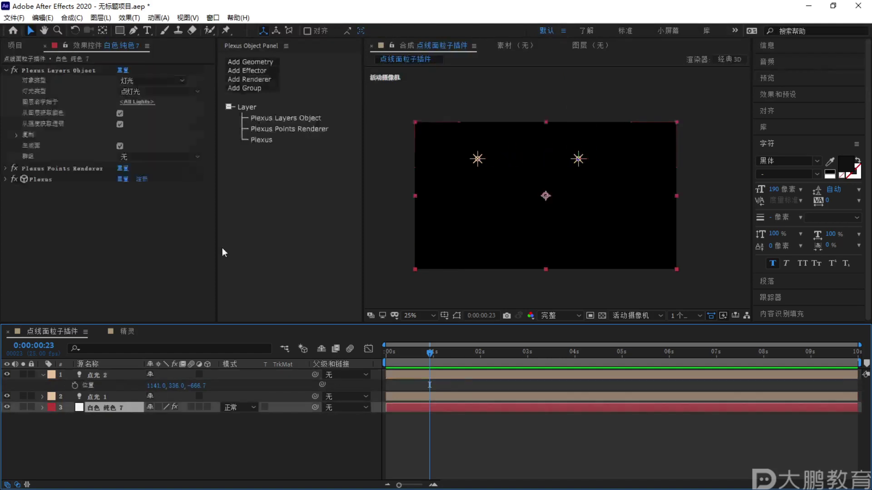
click(282, 118)
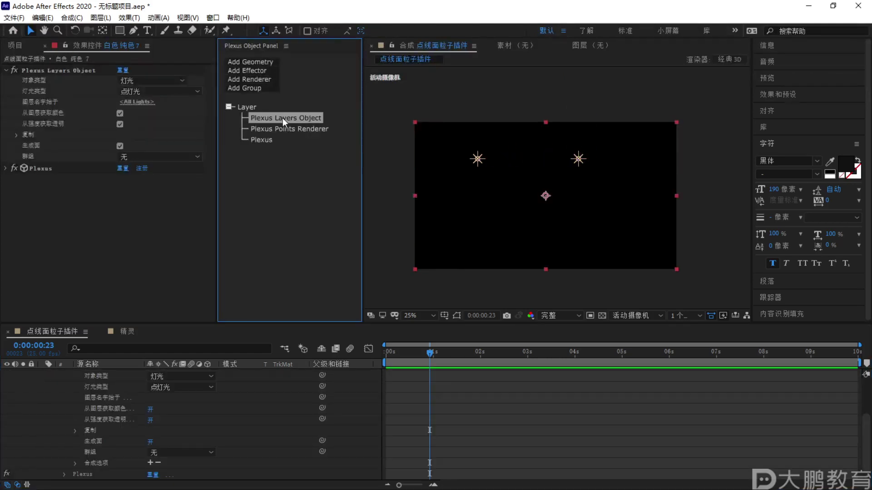
scroll(124, 373, up, 3)
Nudge the second light left and duplicate more lights to fill the second row
click(128, 374)
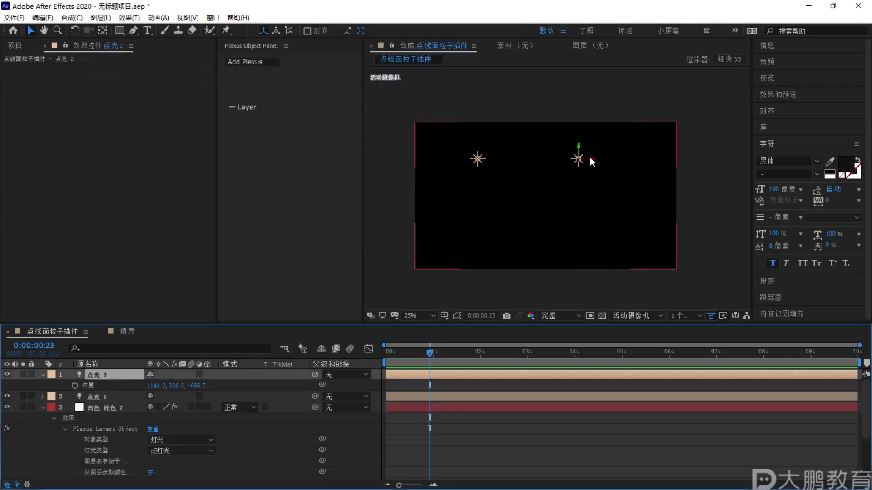
drag(590, 159, 557, 166)
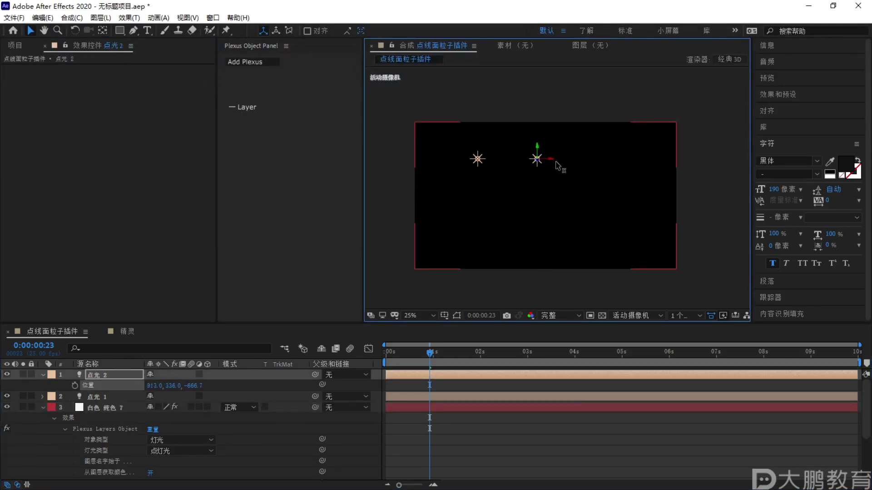
key(ctrl+d)
drag(631, 165, 513, 229)
key(ctrl+d)
key(ctrl+d)
key(ctrl+d)
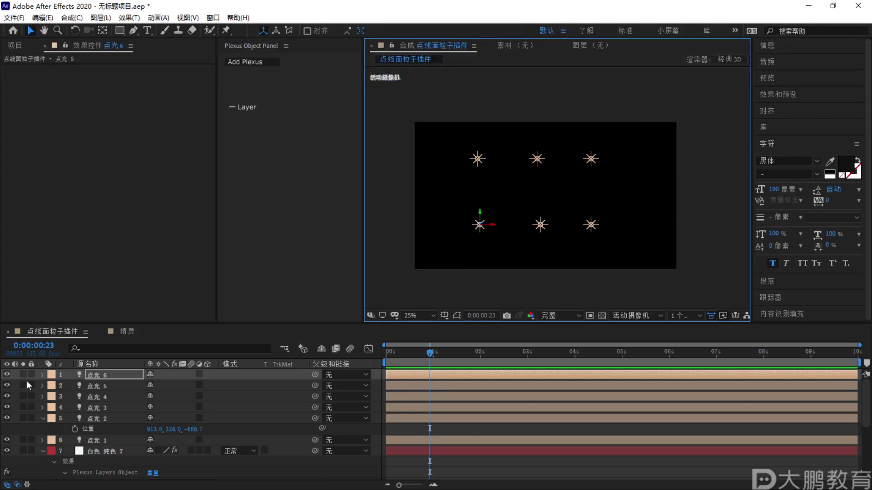
Add a Lines renderer to the Plexus with max vertex search 5 and a larger max distance
click(97, 451)
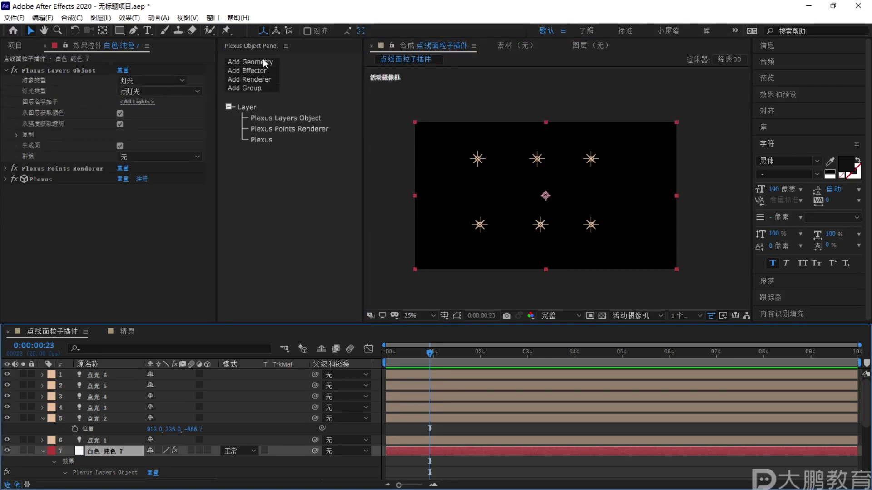
click(263, 88)
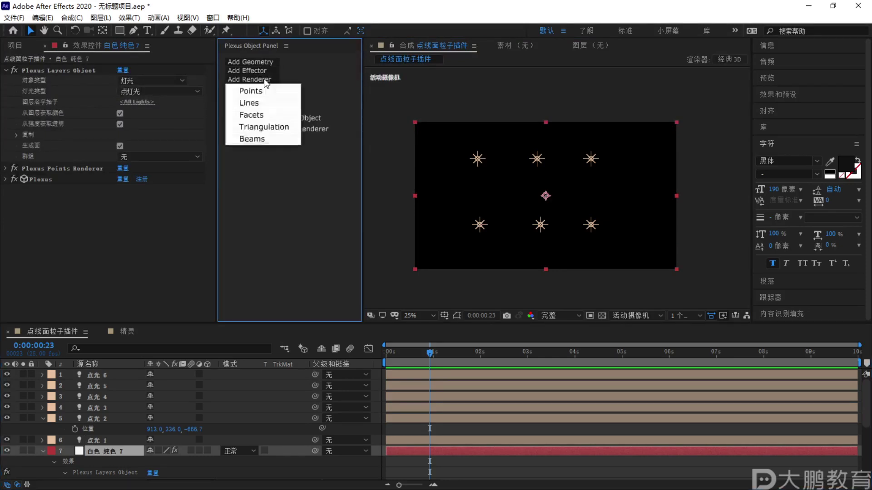
click(264, 78)
click(266, 101)
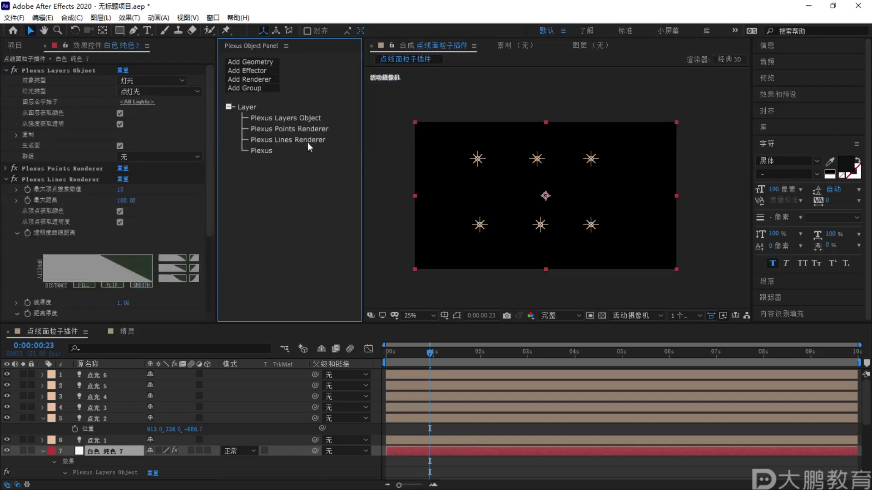
click(295, 140)
drag(123, 89, 343, 82)
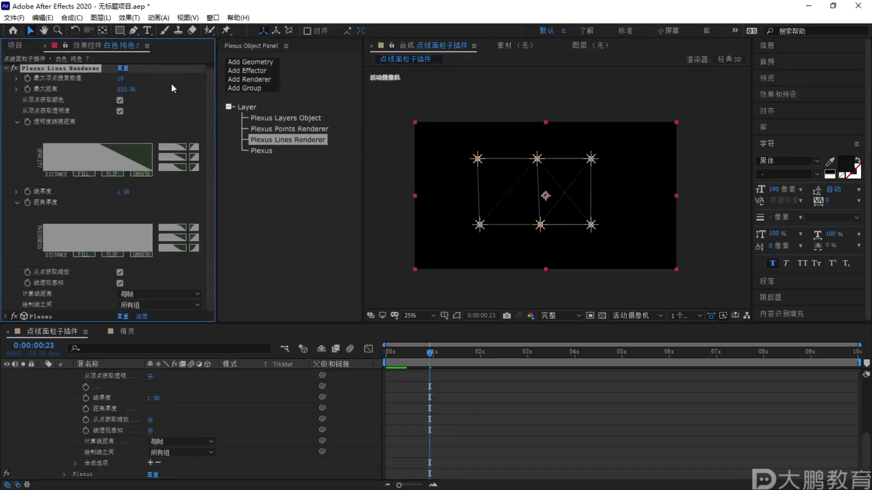
click(123, 79)
text(5)
key(Return)
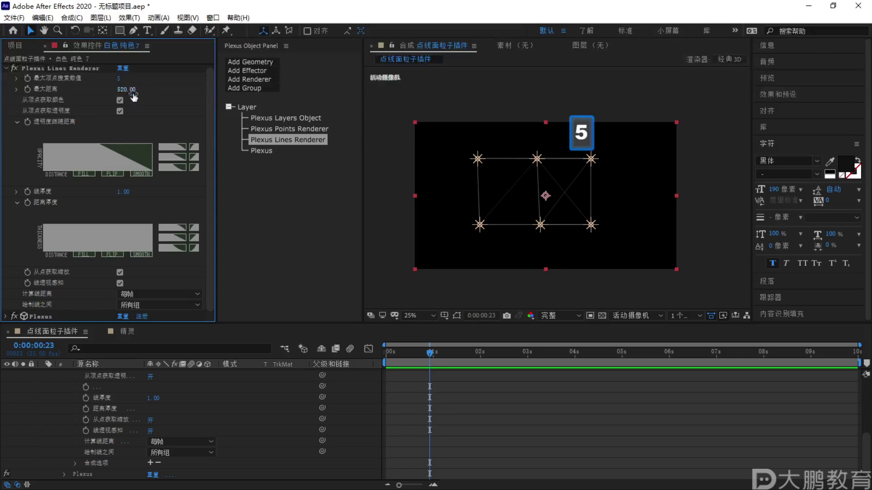
Make line opacity flat and lower max distance to about 446 to remove diagonals
drag(127, 94, 119, 95)
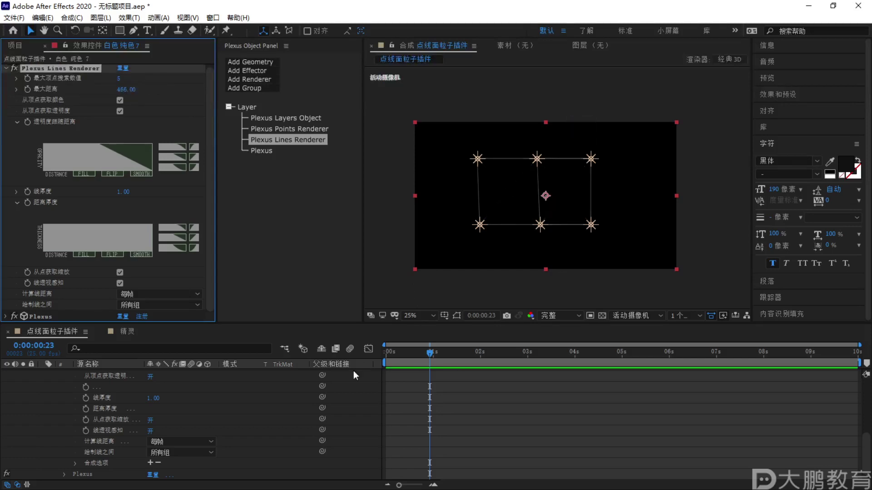
click(85, 174)
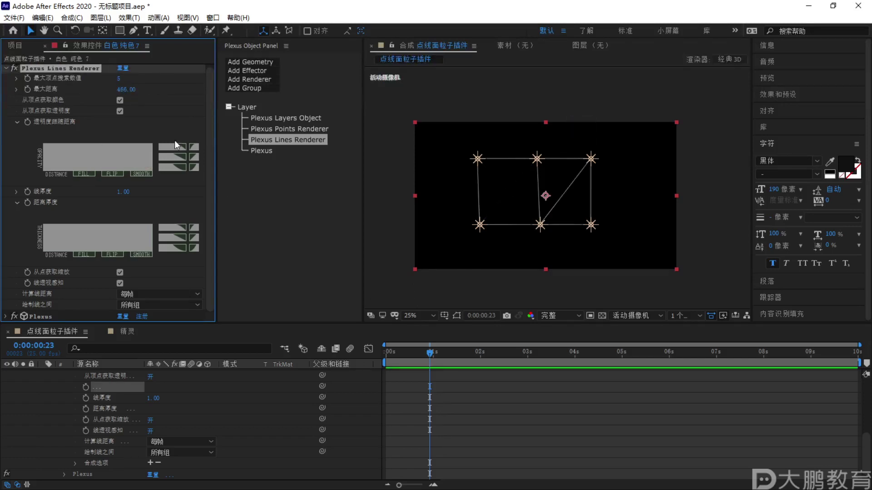
drag(124, 96, 119, 96)
click(369, 415)
scroll(552, 203, up, 2)
scroll(552, 203, down, 3)
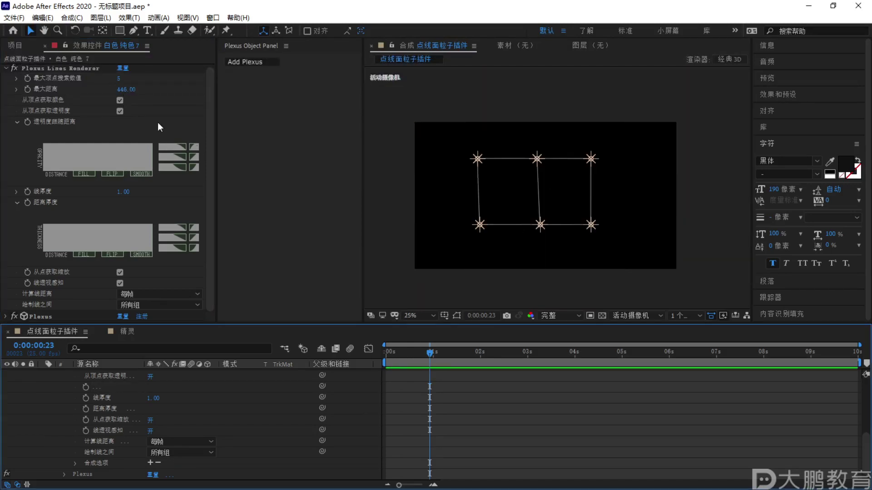
mouse_move(122, 90)
mouse_down()
mouse_move(96, 94)
mouse_move(132, 87)
mouse_up()
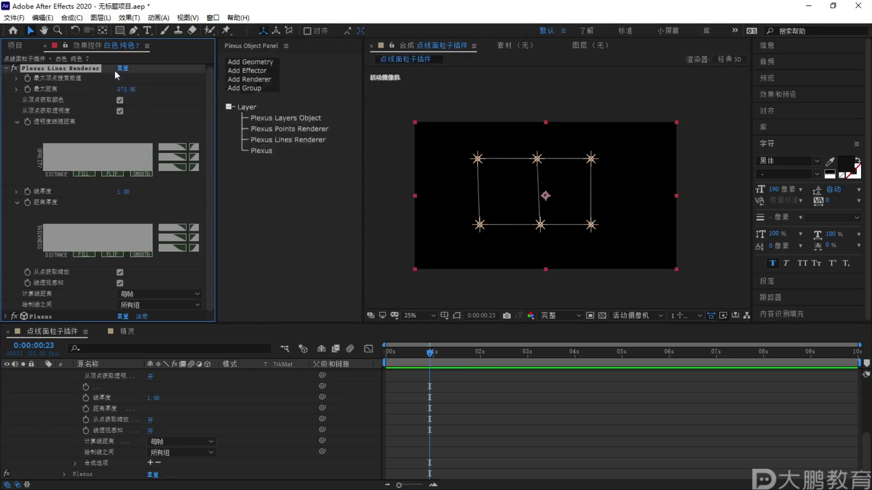
Set max vertex search to 4 and max distance to about 383 so vertical lines return
click(118, 78)
text(4)
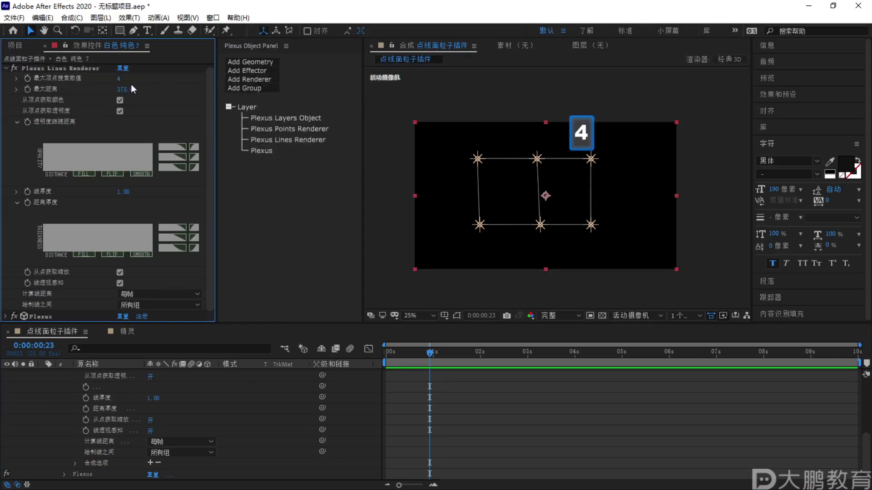
key(Return)
drag(122, 90, 129, 90)
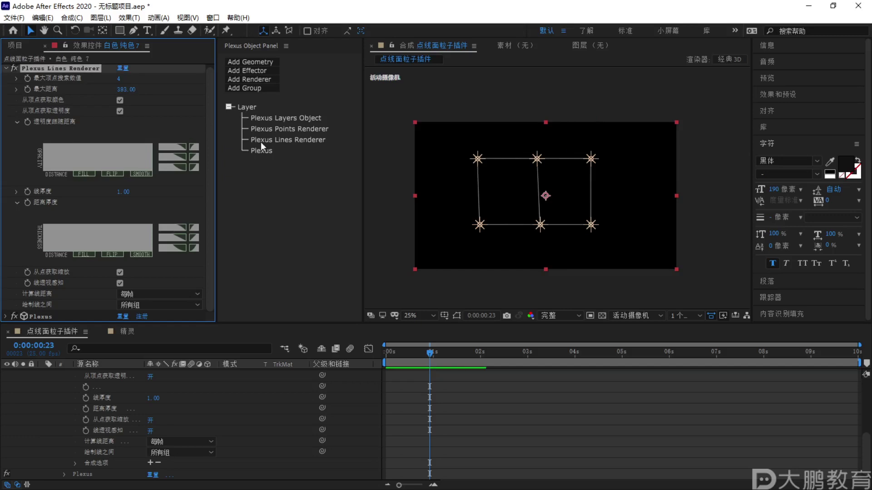
click(276, 119)
scroll(139, 371, up, 5)
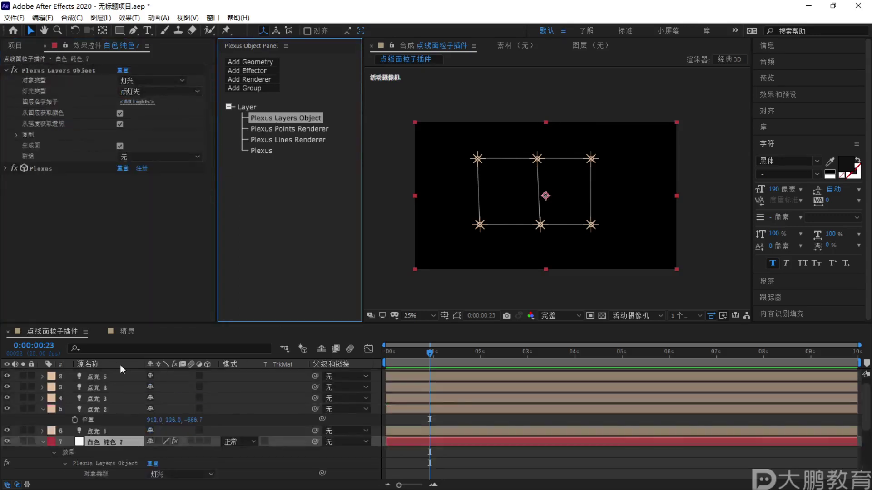
Move the bottom-middle light 点光 5 down to Y 772, forming a pointed shield
click(99, 380)
key(p)
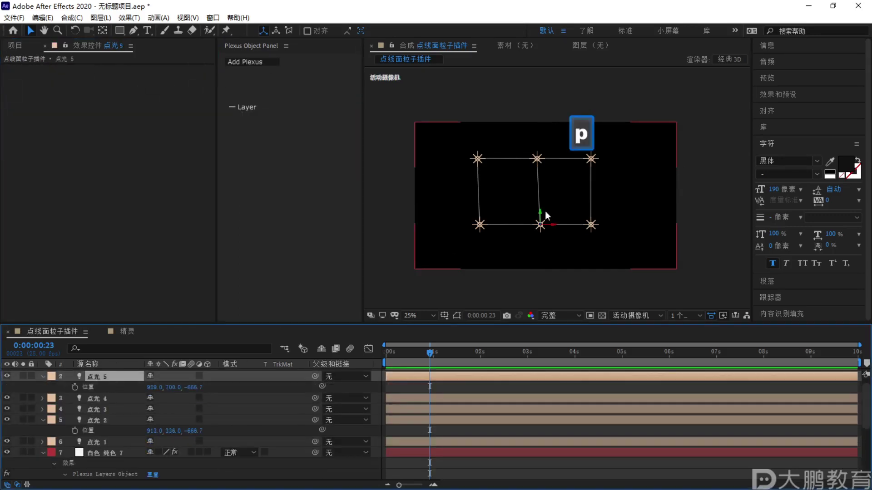
click(482, 227)
drag(496, 228, 473, 230)
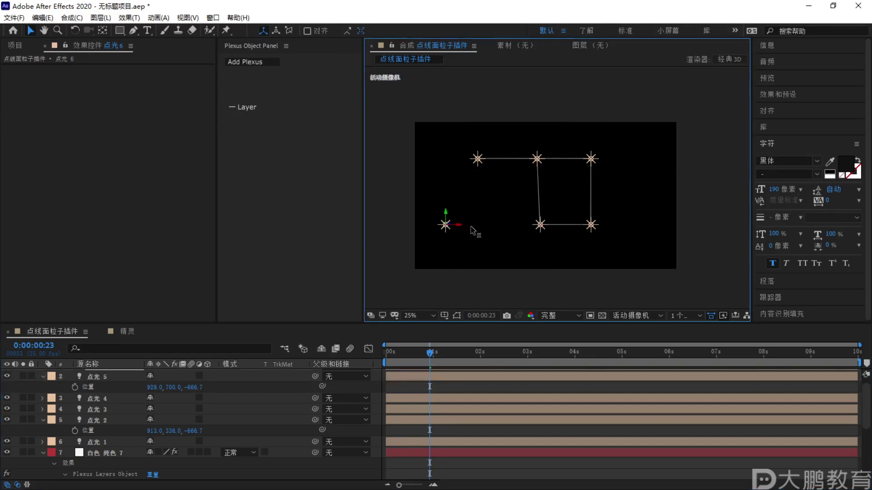
key(ctrl+z)
click(541, 226)
mouse_move(540, 210)
mouse_down()
mouse_move(542, 236)
mouse_move(542, 225)
mouse_up()
click(390, 382)
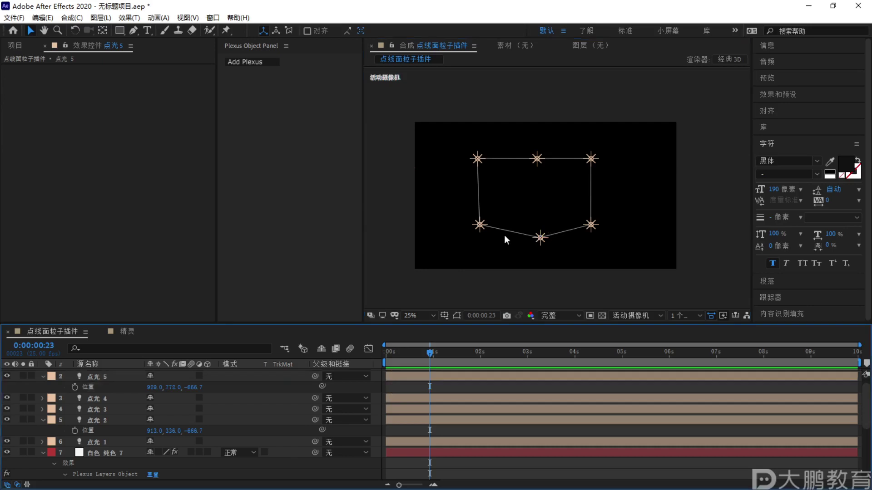
scroll(51, 387, up, 1)
click(42, 385)
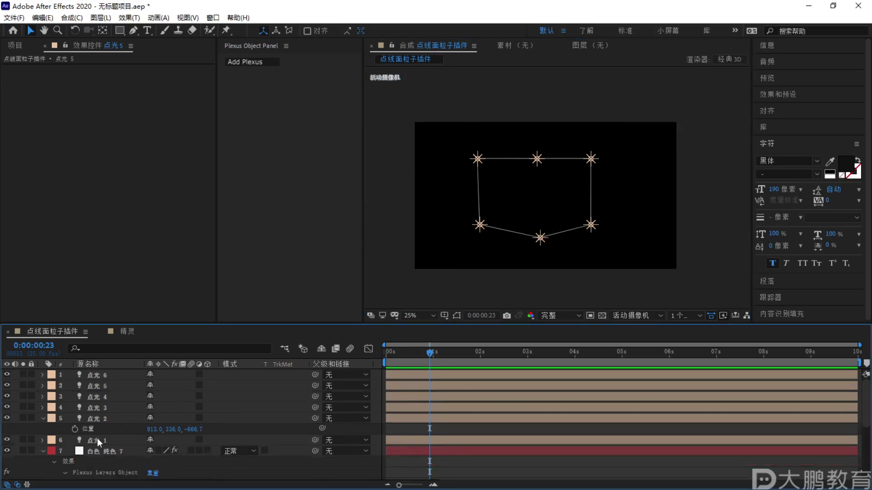
click(43, 418)
Turn off Show Layer Controls so light handles are hidden in the viewer
click(98, 438)
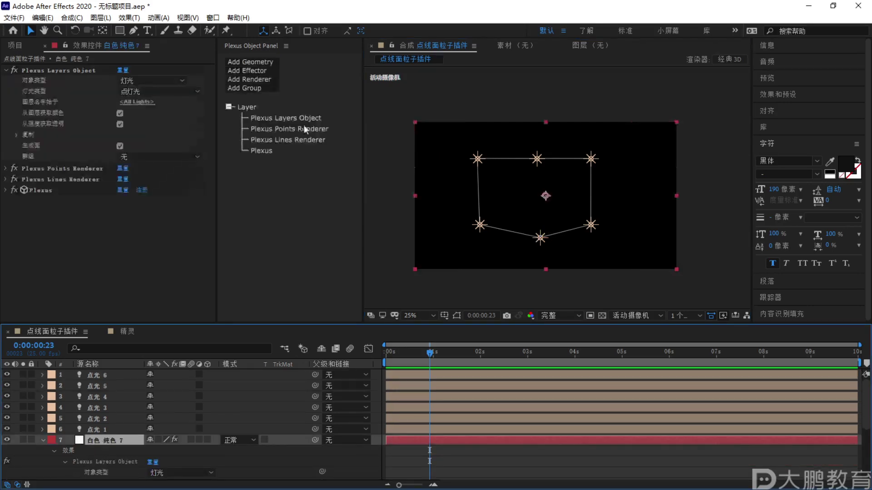
click(288, 130)
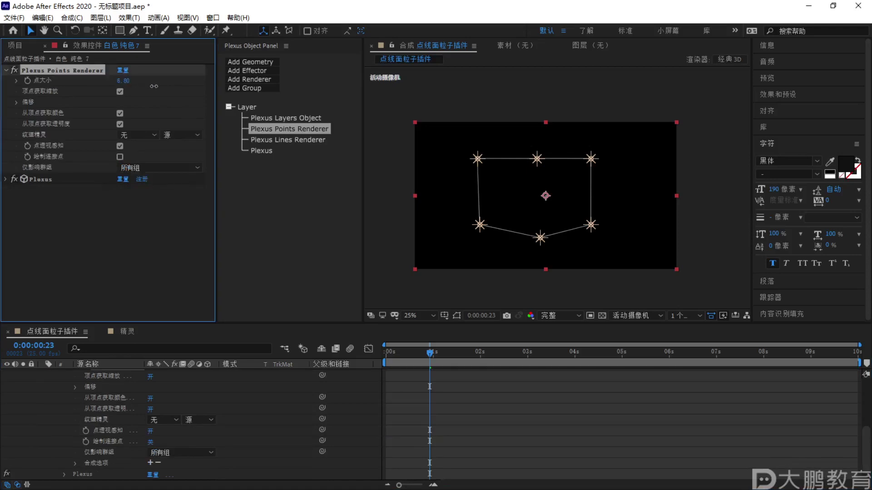
click(188, 17)
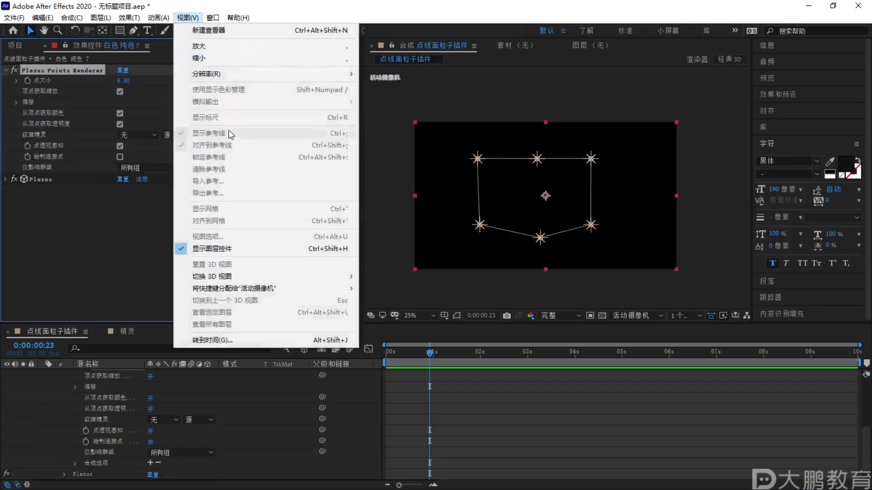
click(242, 249)
click(291, 388)
Drag across the lights in the composition viewer several times
scroll(534, 196, up, 2)
scroll(534, 197, down, 2)
key(F1)
drag(439, 158, 608, 235)
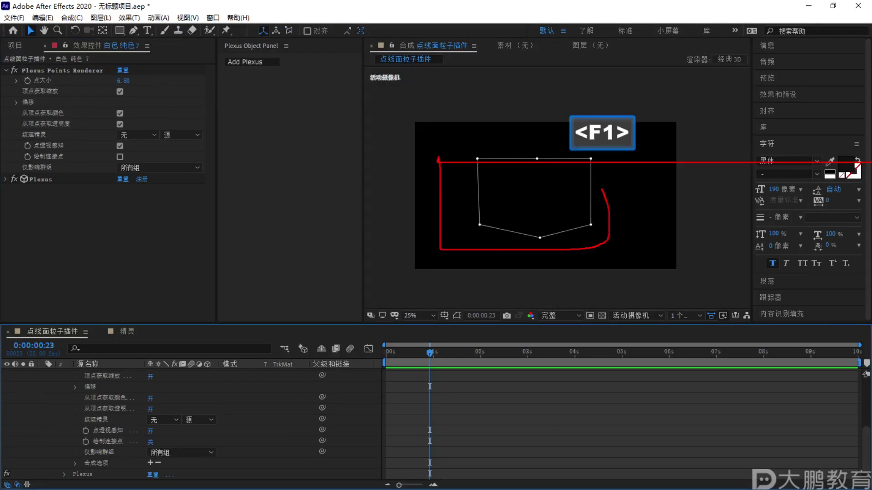
key(Escape)
key(F1)
drag(486, 185, 567, 236)
key(Escape)
key(F1)
mouse_move(495, 154)
mouse_down()
mouse_move(450, 142)
mouse_move(471, 147)
mouse_move(473, 123)
mouse_move(457, 135)
mouse_up()
key(Escape)
key(F1)
mouse_move(470, 162)
mouse_down()
mouse_move(468, 224)
mouse_move(545, 243)
mouse_up()
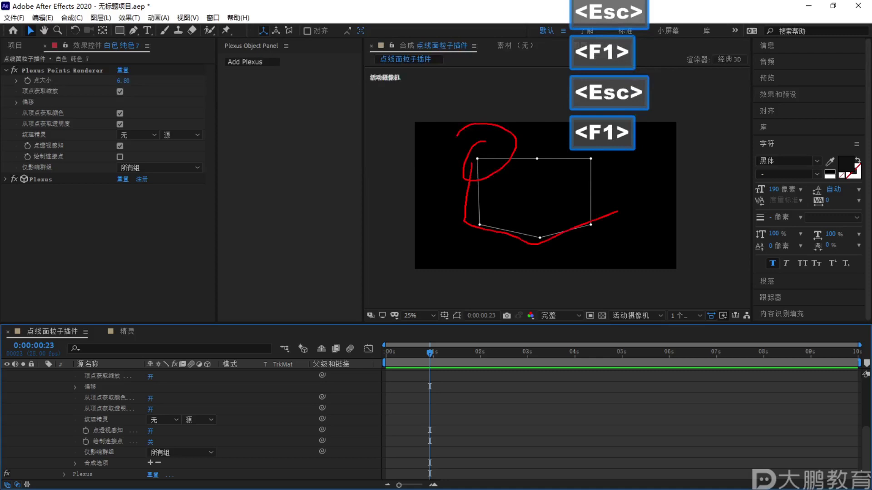
key(Escape)
scroll(94, 375, up, 5)
Expand the Plexus Layers Object's Replicate settings and edit Total Copies
click(43, 432)
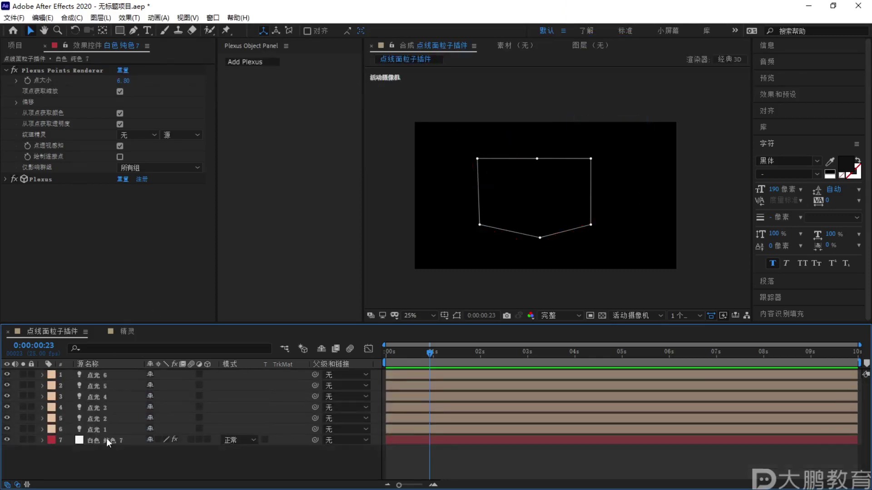
click(106, 438)
click(291, 119)
click(16, 135)
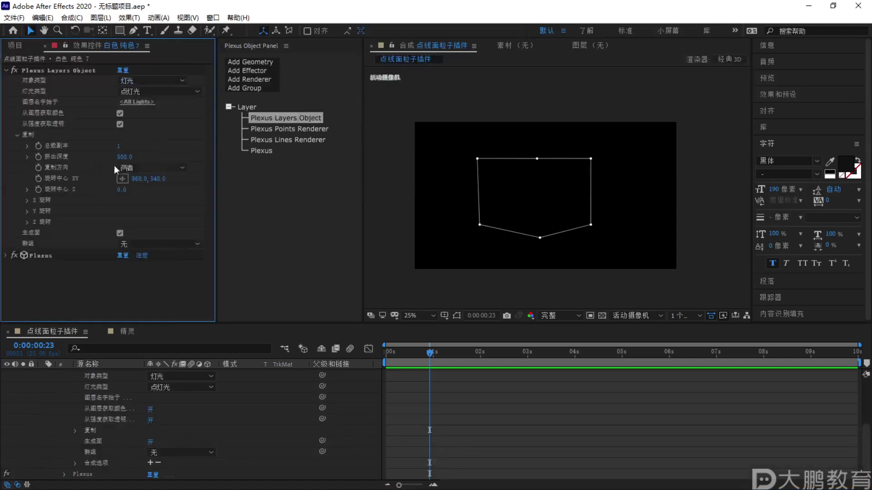
click(119, 147)
Set the wireframe's Total Copies to 8
text(8)
key(Return)
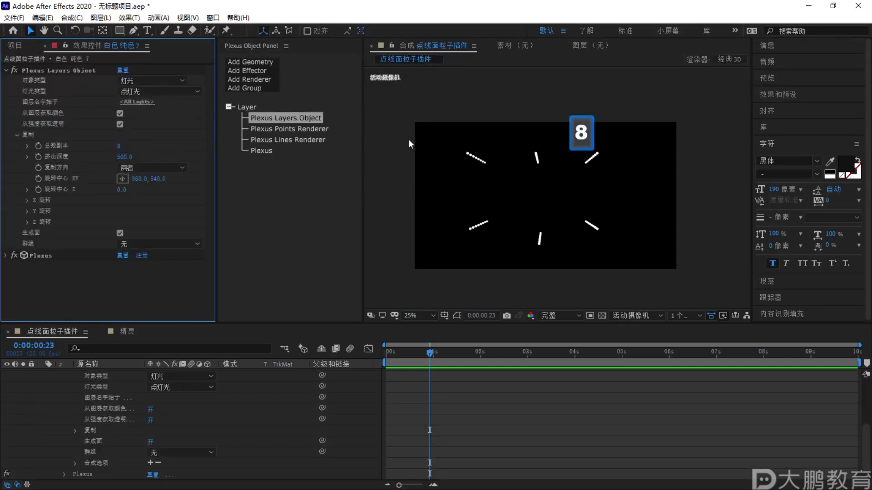
click(285, 140)
drag(121, 90, 770, 93)
key(ctrl+z)
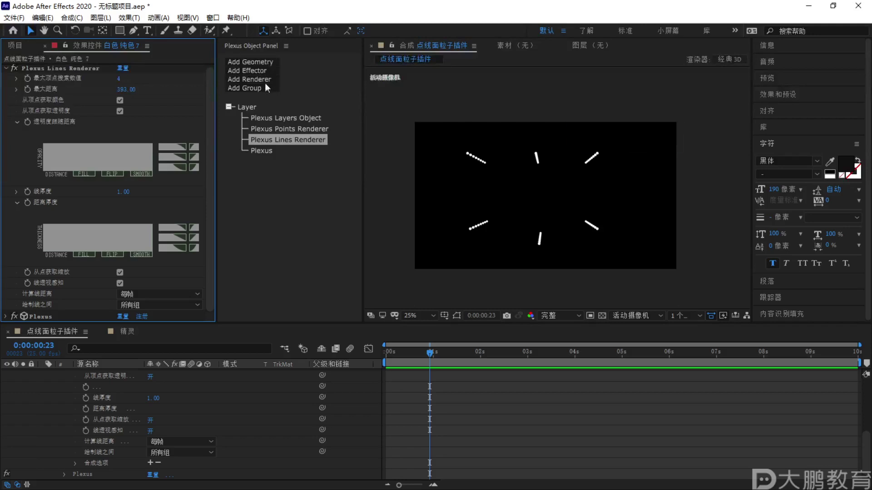
scroll(62, 391, up, 3)
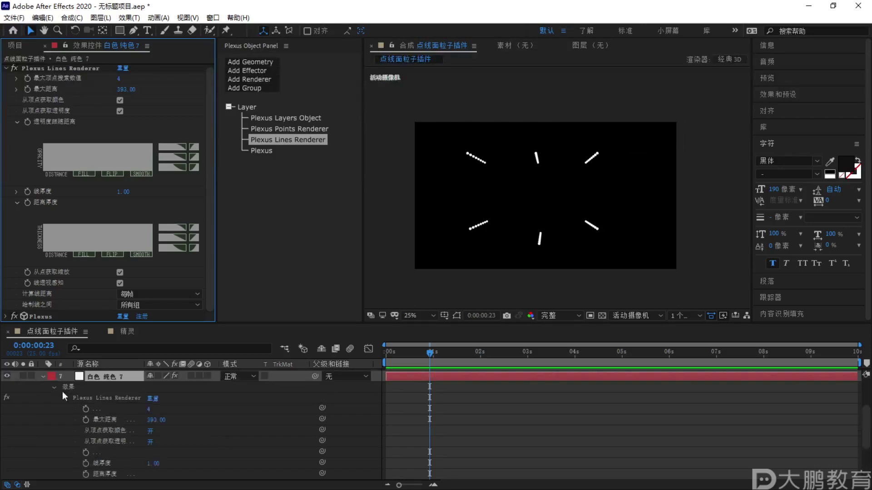
click(42, 377)
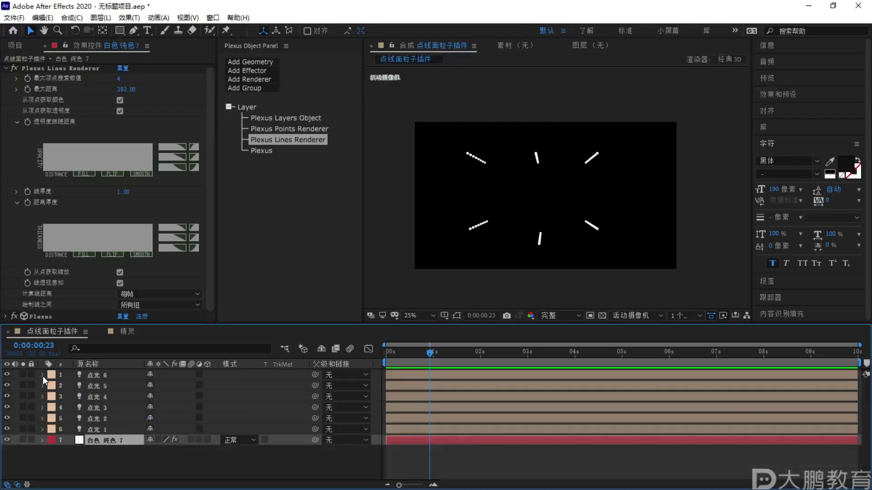
Raise the Lines renderer's maximum distance to 3058
click(269, 62)
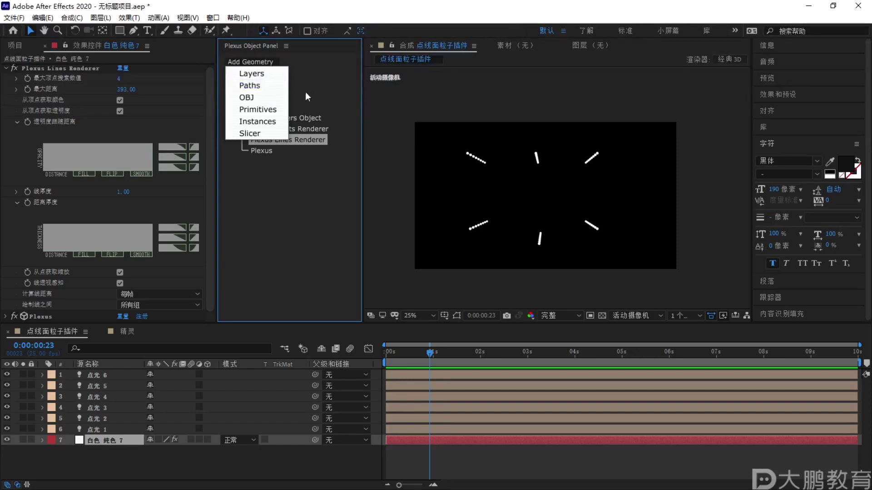
click(309, 109)
drag(121, 89, 372, 96)
drag(122, 89, 164, 91)
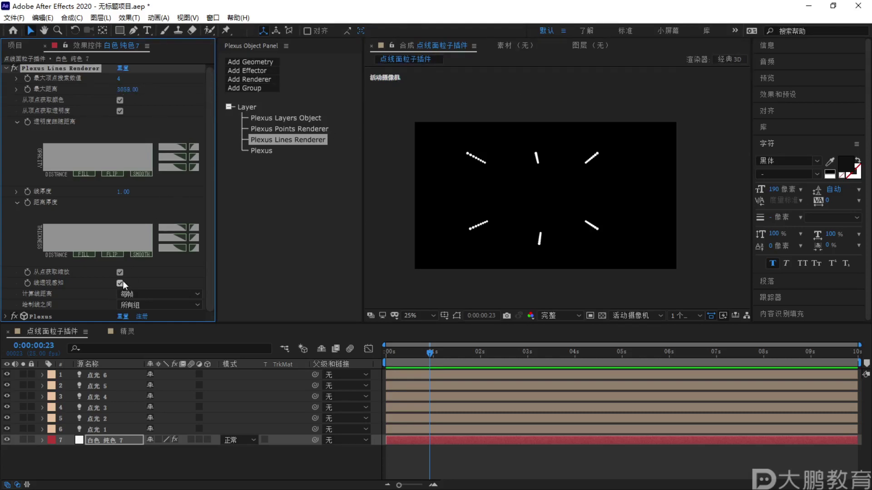
click(290, 119)
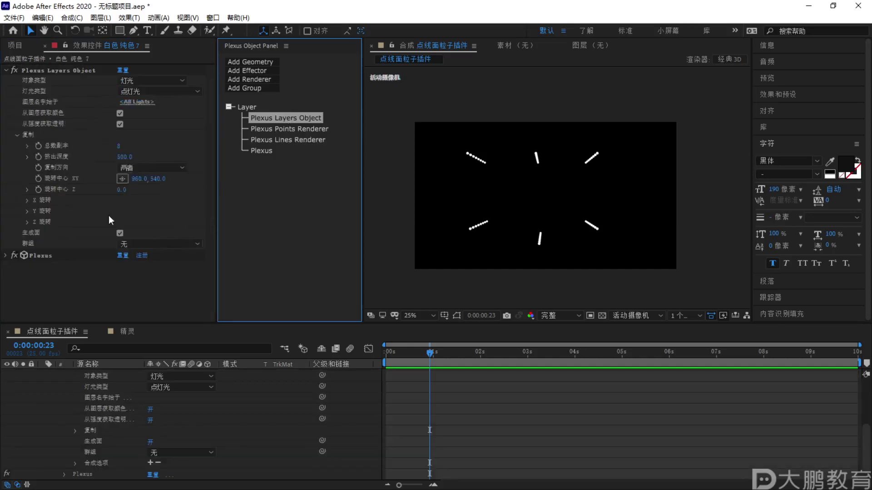
click(279, 131)
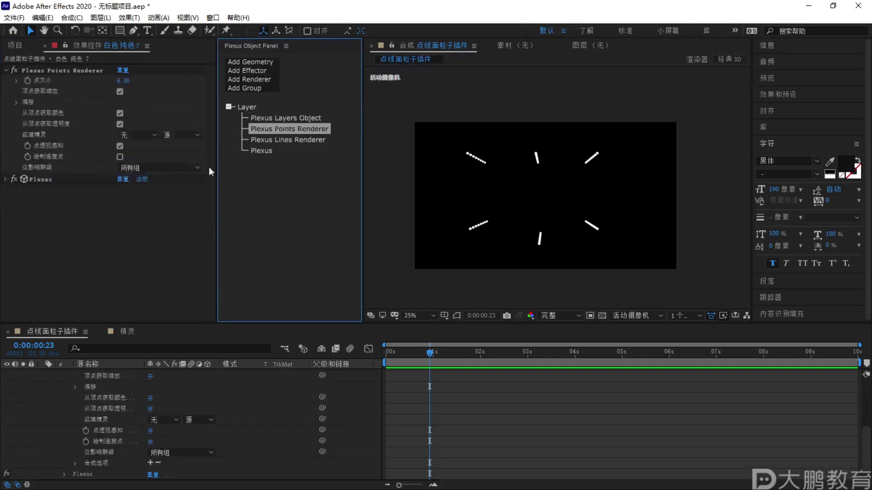
In Lines Renderer, keep line distance computed 每帧 and lines drawn between 所有组
click(286, 138)
click(127, 295)
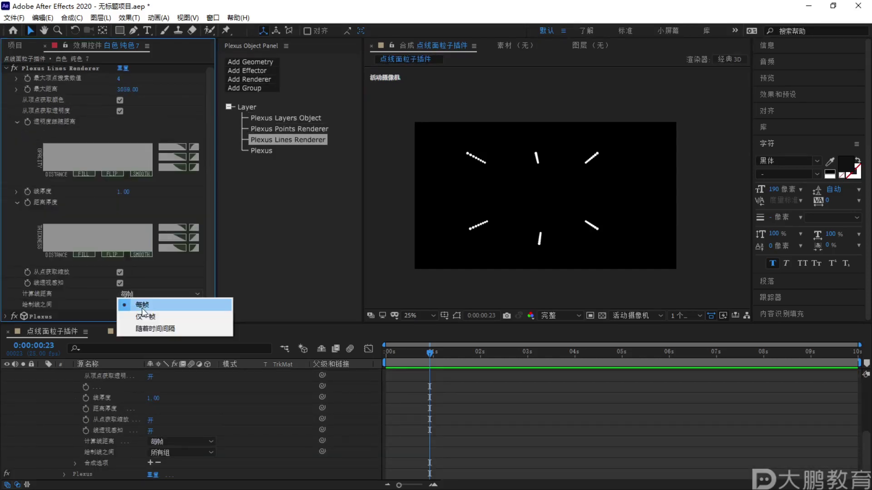
click(136, 306)
click(141, 306)
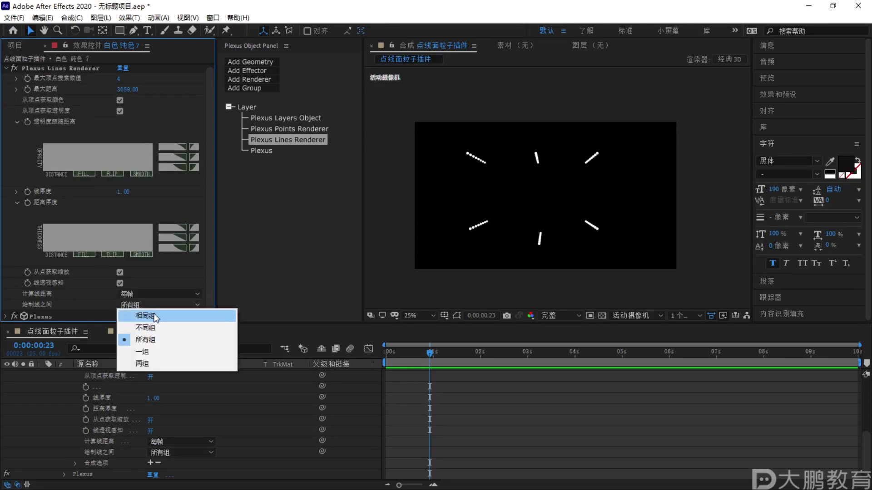
click(146, 339)
Bring up the Plexus Layers Object settings and select its total copies field
click(291, 118)
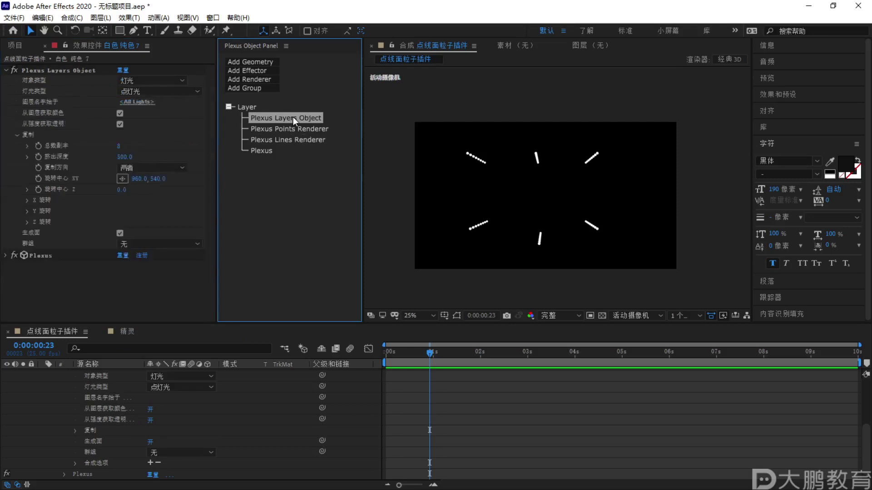
key(F1)
key(Escape)
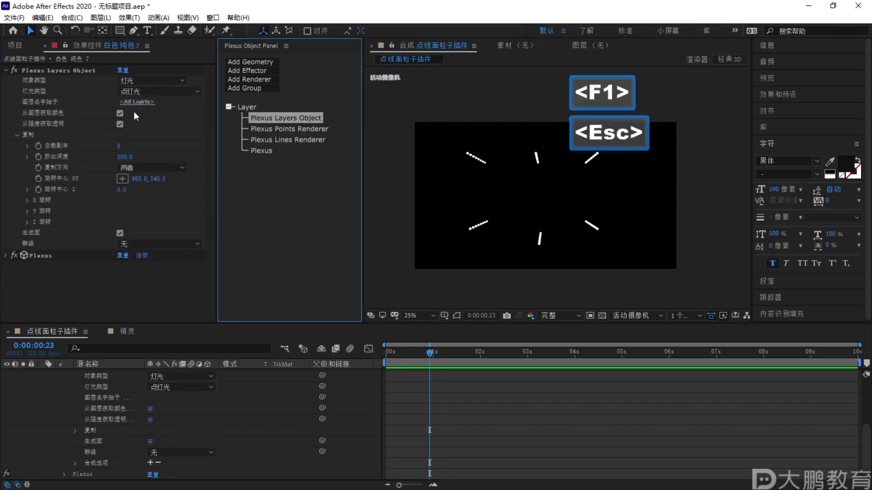
click(289, 128)
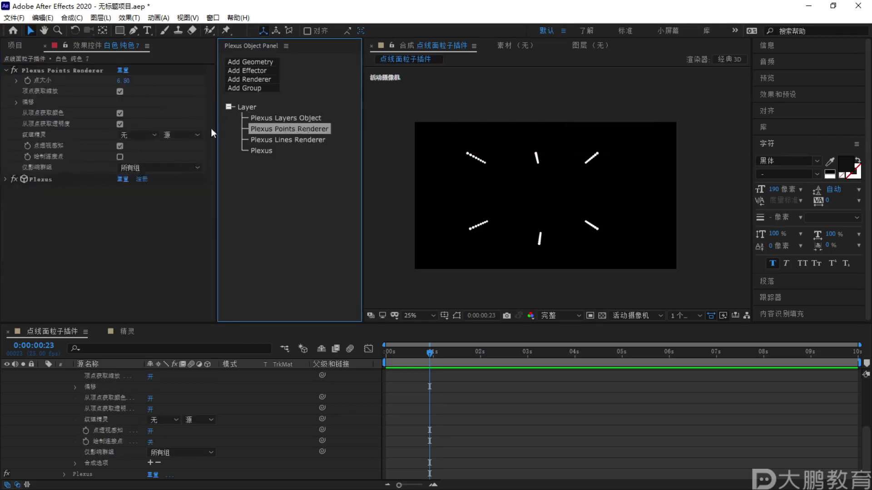
click(275, 118)
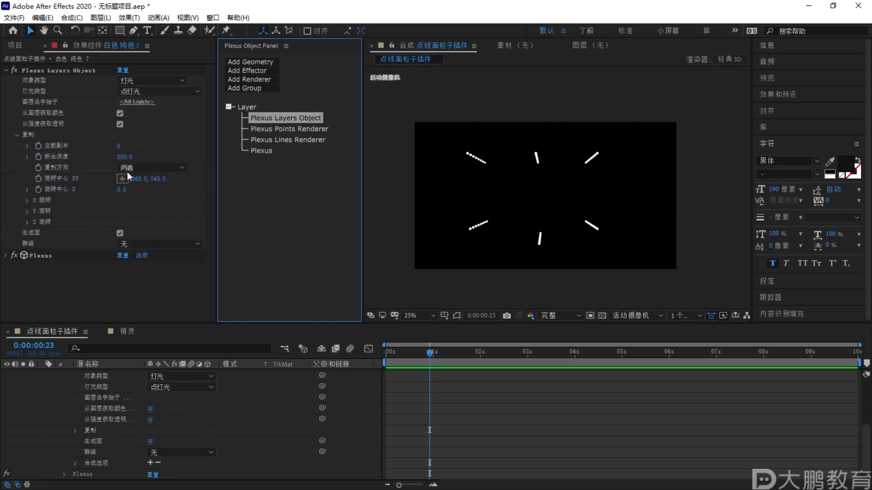
click(119, 146)
Set the Plexus Layers Object total copies to 2
text(2)
click(161, 138)
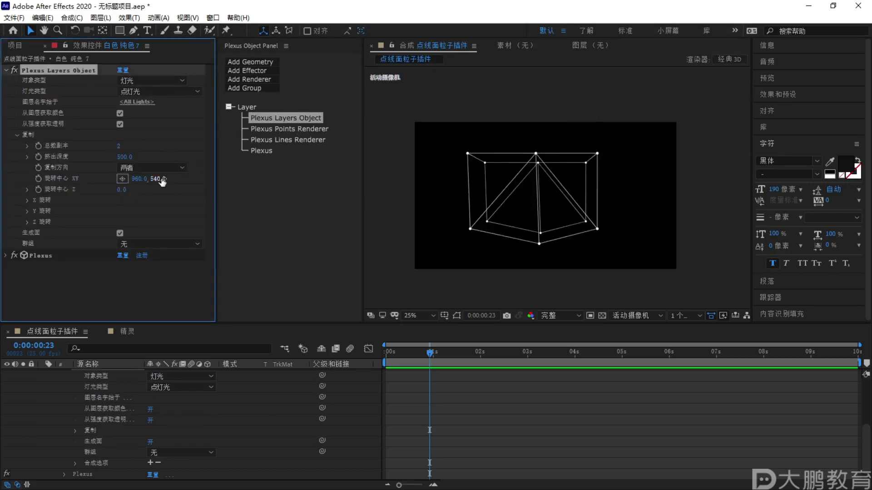
key(period)
drag(546, 188, 583, 189)
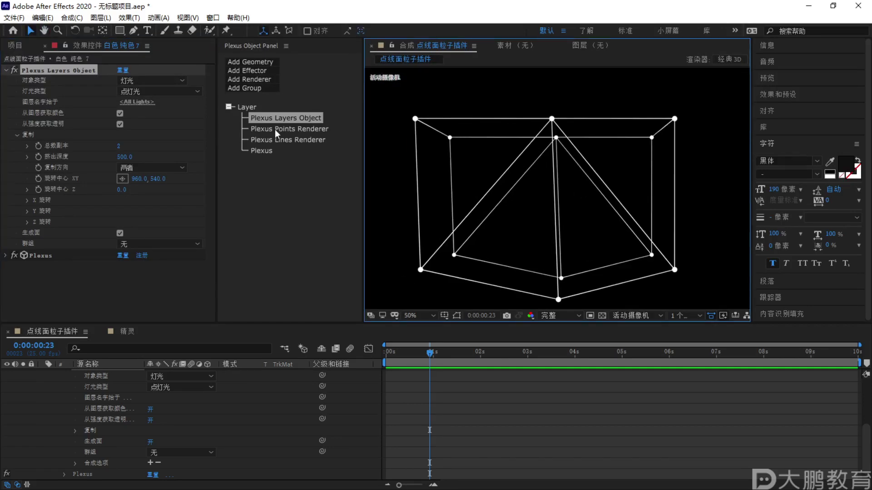
key(comma)
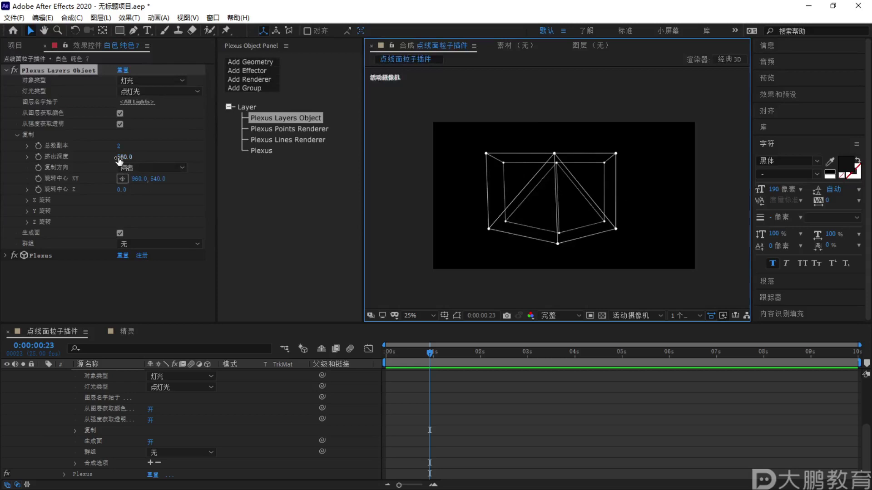
Place the X rotation centre at 924, 528 in the viewer
click(24, 201)
drag(133, 212, 154, 211)
key(ctrl+z)
drag(146, 179, 157, 180)
click(122, 179)
click(559, 193)
Scrub the X rotation end angle to -23° to tilt the second shield copy
drag(133, 219, 165, 201)
key(ctrl+z)
key(ctrl+z)
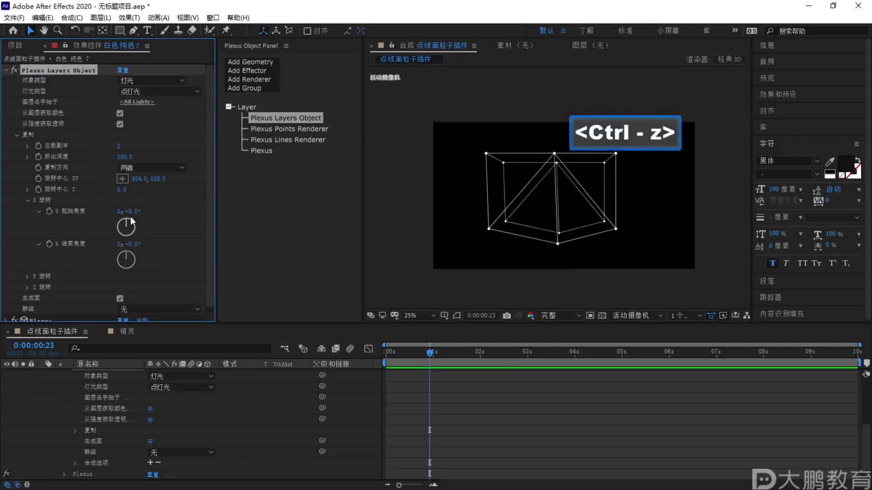
drag(139, 246, 118, 241)
drag(129, 212, 95, 226)
key(ctrl+z)
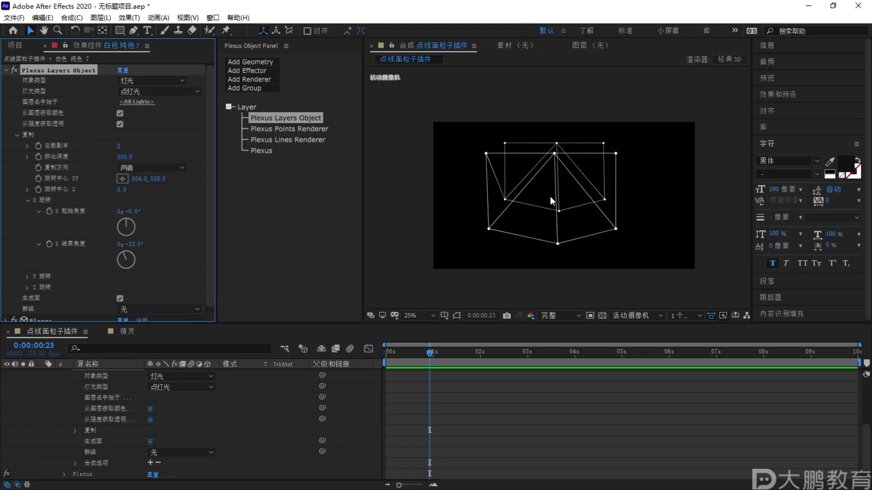
key(F1)
mouse_move(477, 131)
mouse_down()
mouse_move(464, 148)
mouse_move(516, 239)
mouse_up()
key(F1)
key(Escape)
key(F1)
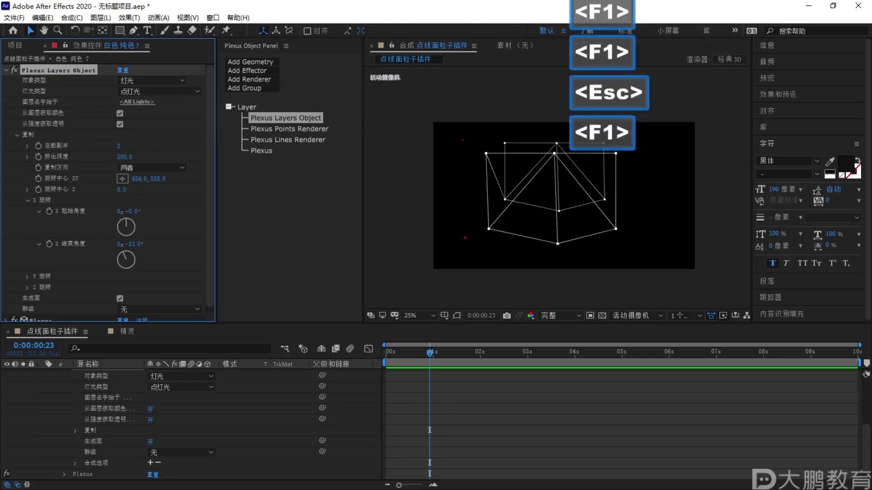
mouse_move(468, 140)
mouse_down()
mouse_move(469, 228)
mouse_move(634, 240)
mouse_move(634, 151)
mouse_move(445, 132)
mouse_up()
mouse_move(520, 118)
mouse_down()
mouse_move(642, 100)
mouse_move(655, 90)
mouse_move(586, 95)
mouse_move(657, 142)
mouse_move(593, 224)
mouse_move(531, 146)
mouse_up()
key(Escape)
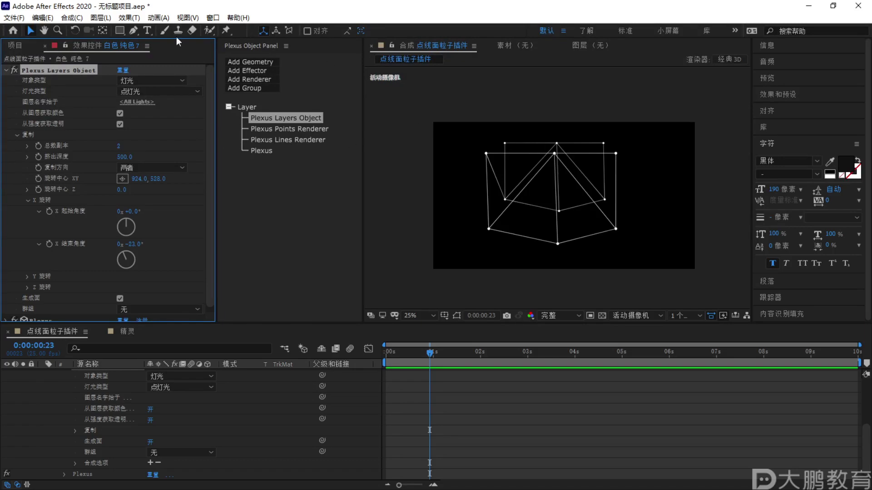
Add a new camera layer, 摄像机 1, with default settings
scroll(36, 387, up, 4)
click(43, 440)
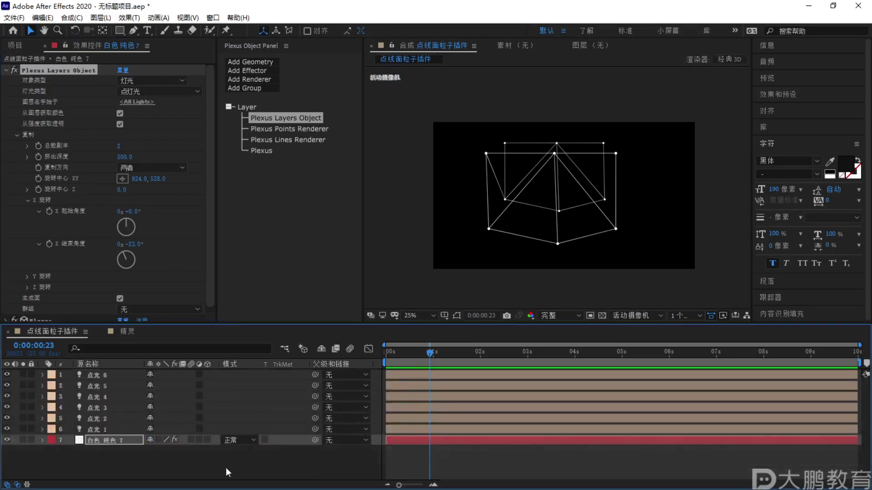
right_click(258, 477)
mouse_move(298, 349)
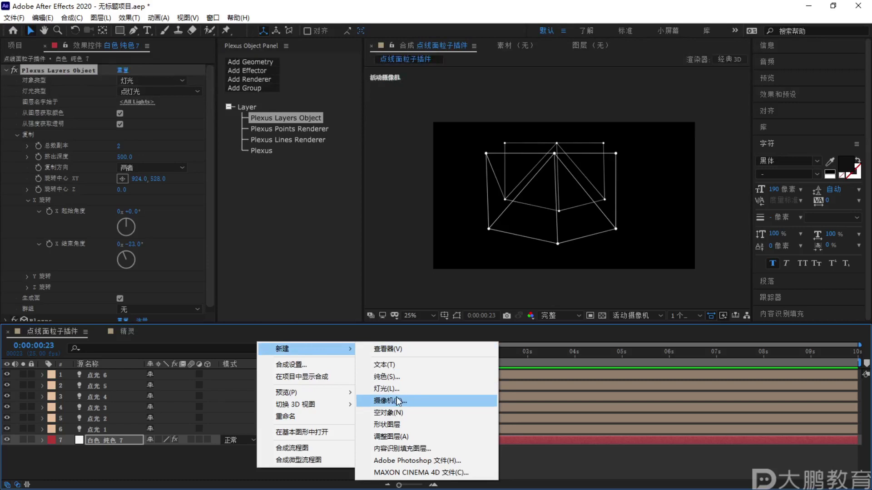
click(398, 401)
click(536, 368)
click(92, 35)
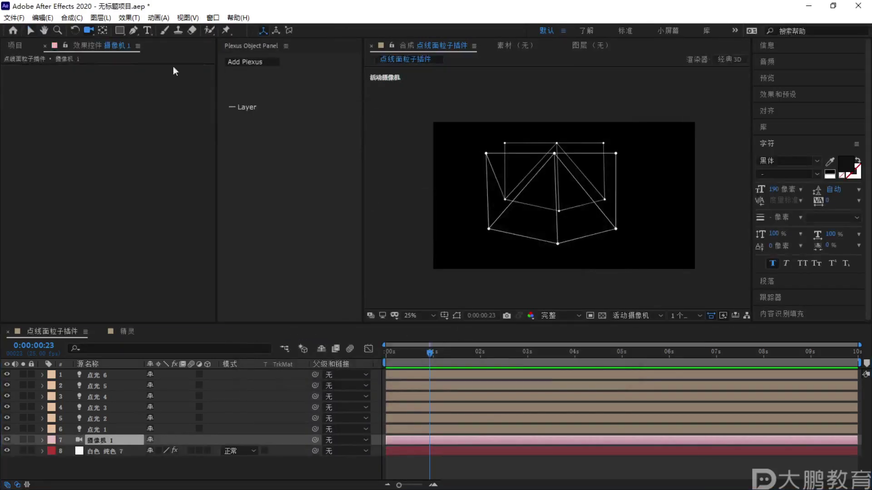
Orbit the camera to view the Plexus shields in 3D, then reselect the Plexus solid
mouse_move(559, 200)
mouse_down()
mouse_move(524, 246)
mouse_move(522, 214)
mouse_move(578, 202)
mouse_move(573, 180)
mouse_move(593, 184)
mouse_move(581, 202)
mouse_move(551, 201)
mouse_up()
scroll(551, 200, down, 1)
scroll(551, 200, up, 1)
key(F1)
drag(468, 159, 502, 215)
mouse_move(506, 252)
mouse_down()
mouse_move(495, 155)
mouse_move(539, 234)
mouse_up()
drag(551, 135, 609, 194)
drag(603, 116, 686, 189)
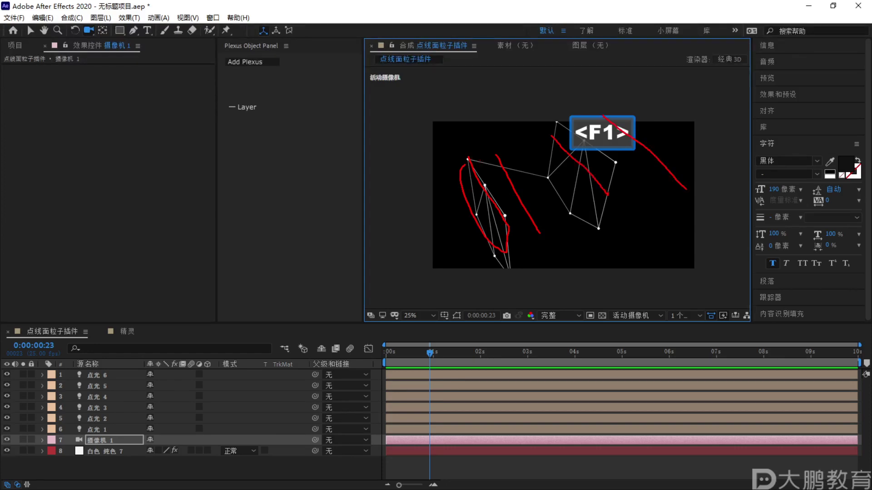
mouse_move(462, 213)
mouse_down()
mouse_move(537, 197)
mouse_move(545, 216)
mouse_up()
key(Escape)
key(F1)
drag(490, 187, 506, 242)
key(Escape)
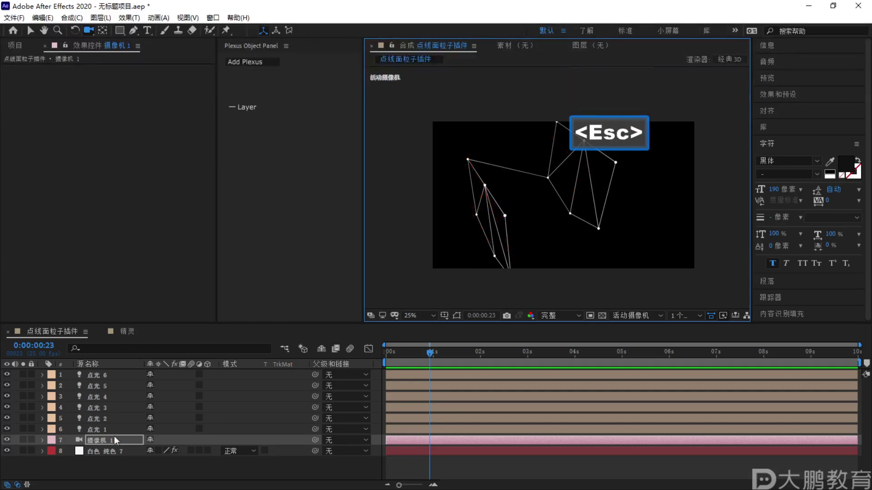
click(111, 451)
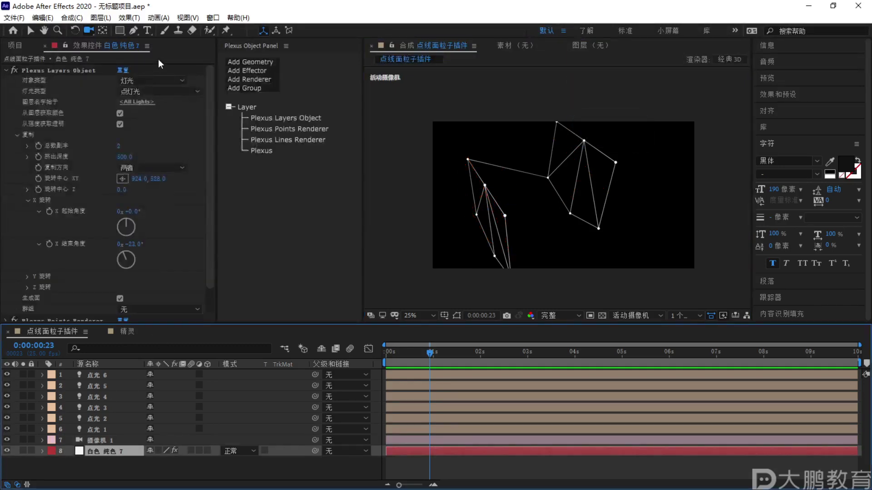
Orbit the camera around the shields while checking the Lines Renderer and Layers Object settings
key(F1)
mouse_move(513, 151)
mouse_down()
mouse_move(631, 202)
mouse_move(529, 190)
mouse_up()
key(Escape)
click(282, 140)
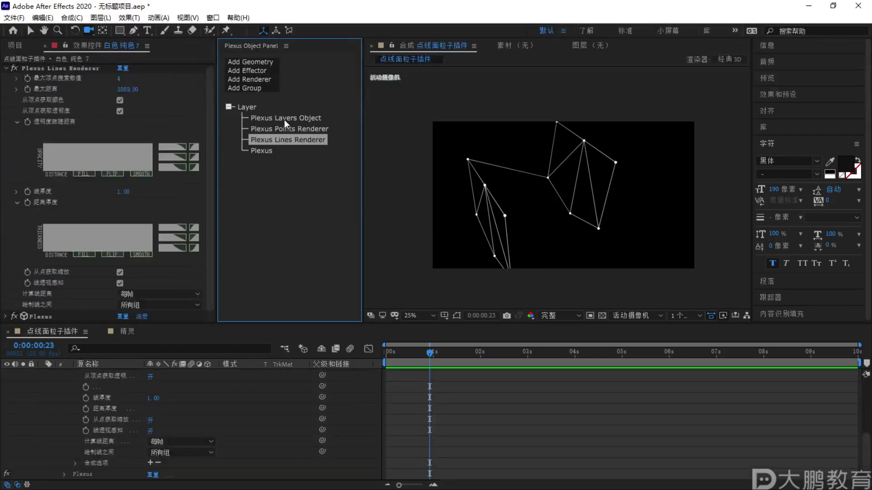
click(284, 119)
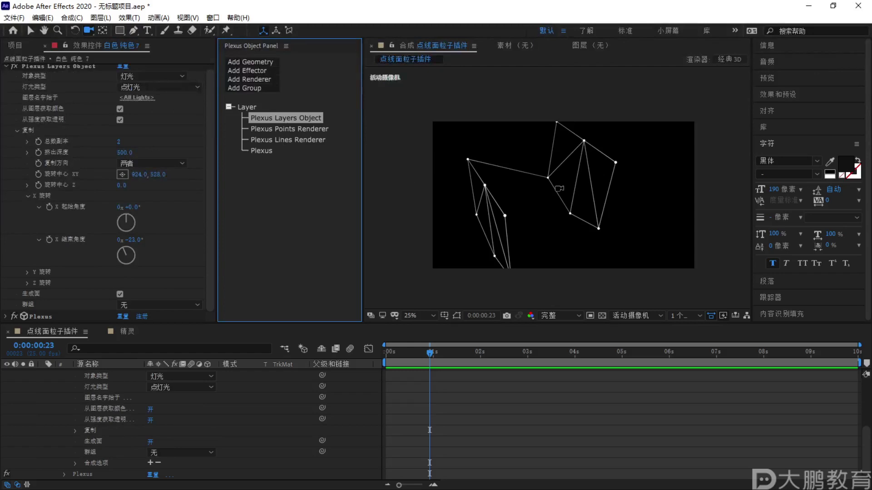
key(F1)
mouse_move(468, 156)
mouse_down()
mouse_move(446, 205)
mouse_move(379, 145)
mouse_move(223, 117)
mouse_up()
key(Escape)
key(F1)
drag(489, 107, 363, 95)
key(Escape)
Collapse the Lines Renderer's 透明度跟随距离 graph and orbit the camera to another angle
click(299, 141)
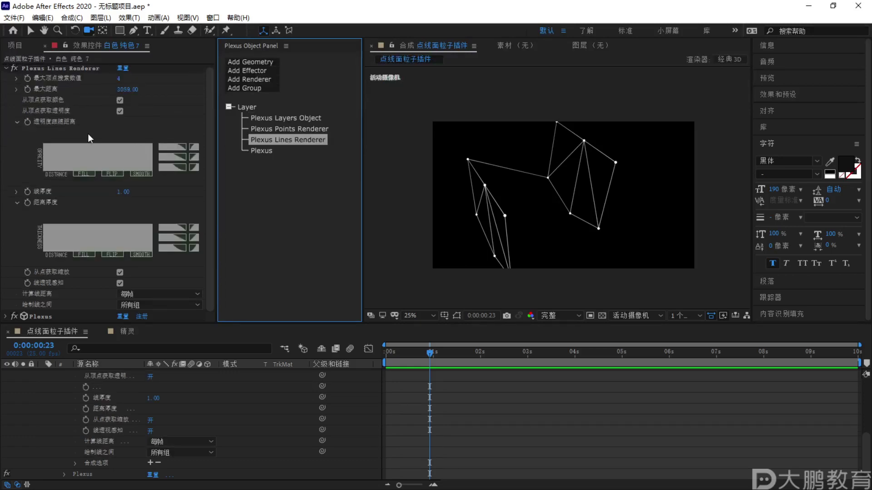
click(18, 122)
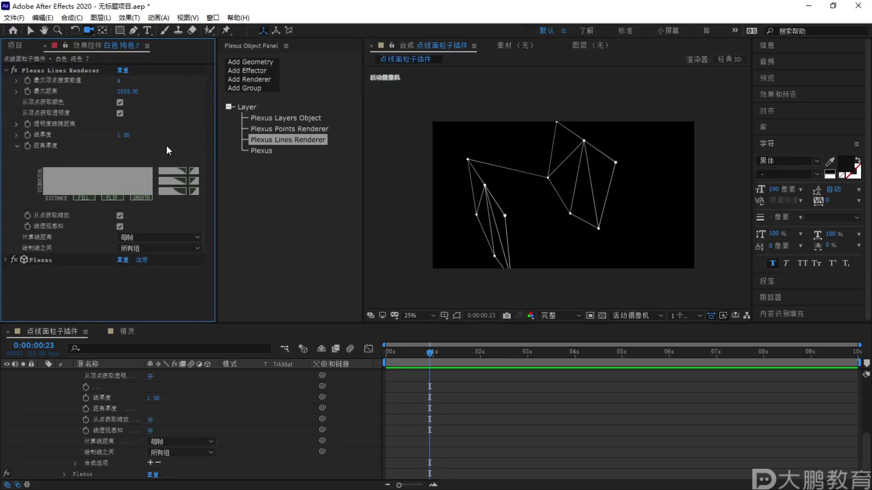
drag(502, 195, 524, 195)
click(292, 129)
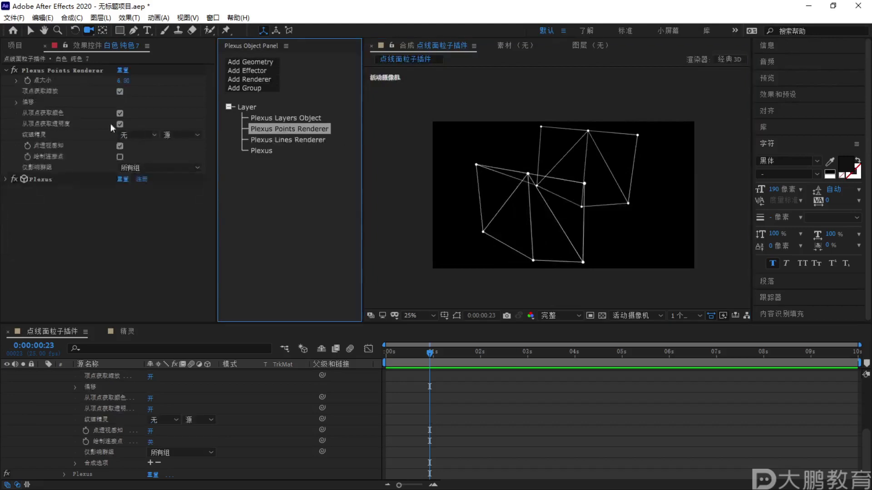
click(291, 118)
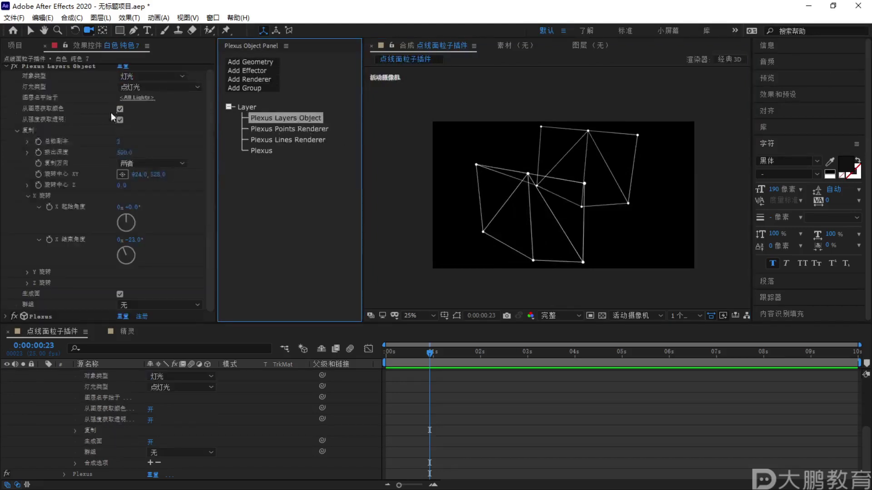
click(287, 140)
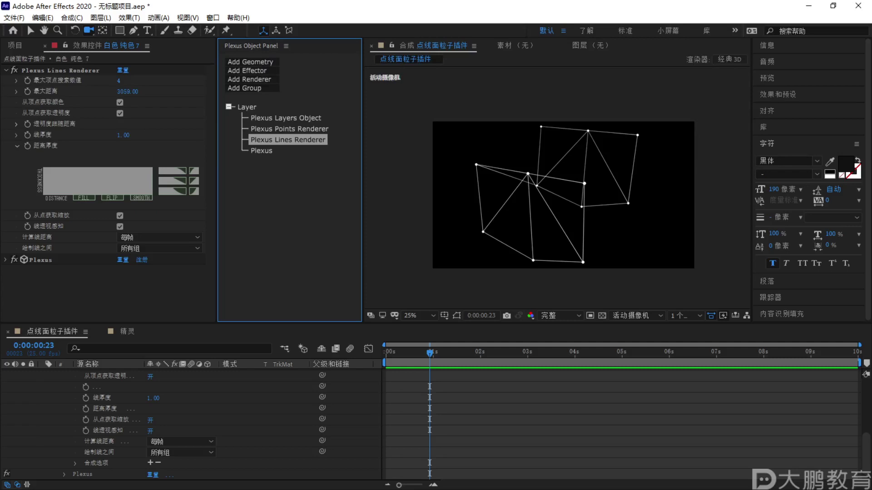
key(alt+Tab)
scroll(580, 185, down, 4)
scroll(501, 235, up, 3)
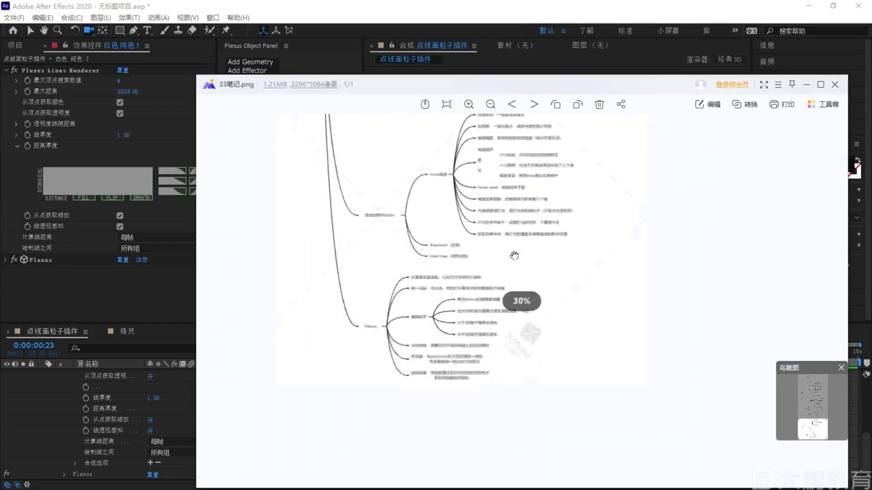
scroll(422, 297, up, 2)
drag(437, 261, 450, 409)
drag(438, 120, 457, 280)
scroll(457, 280, down, 4)
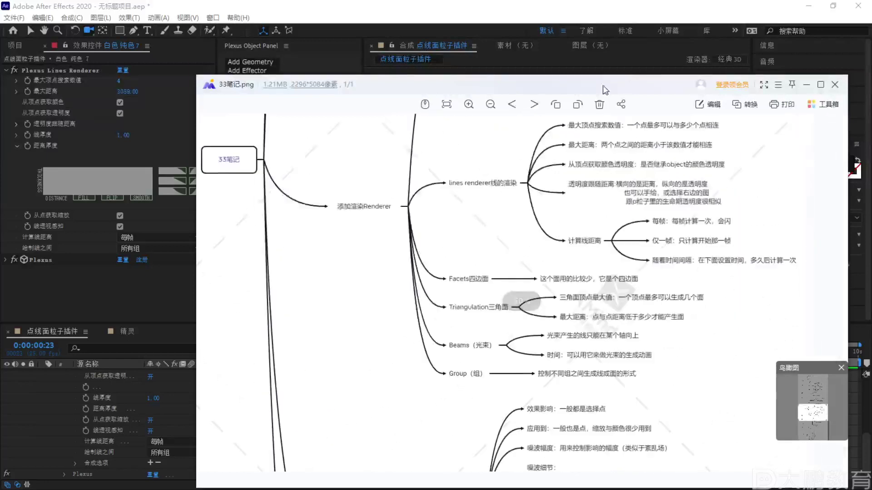
click(809, 85)
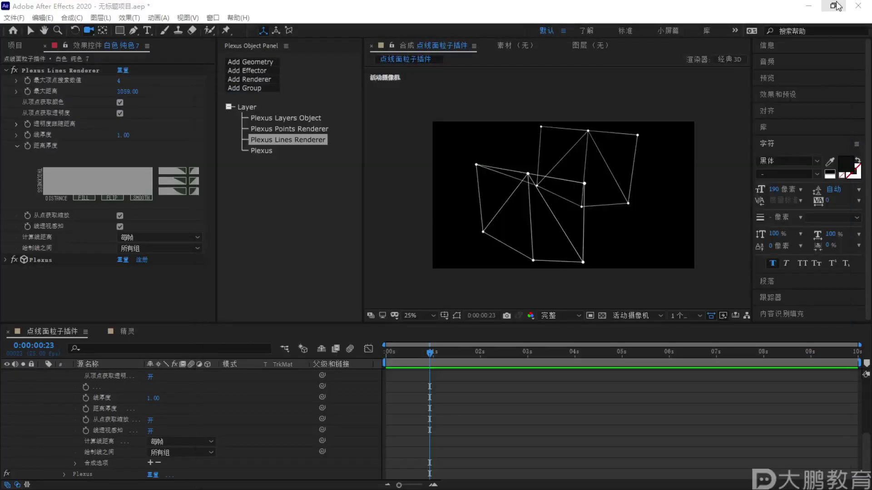
click(865, 5)
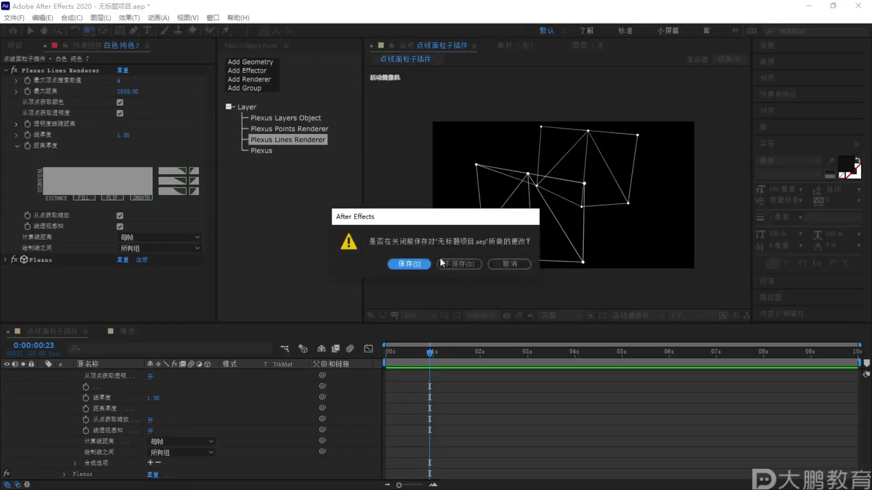
Save 无标题项目.aep at the save prompt so After Effects closes
click(448, 264)
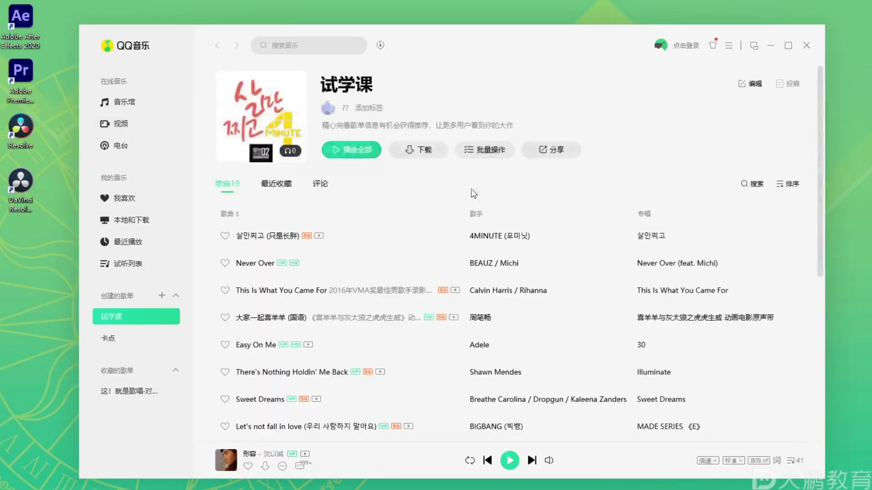
Open QQ音乐's search box to list 热门搜索 and 搜索历史
scroll(432, 318, down, 2)
scroll(363, 181, up, 2)
click(300, 48)
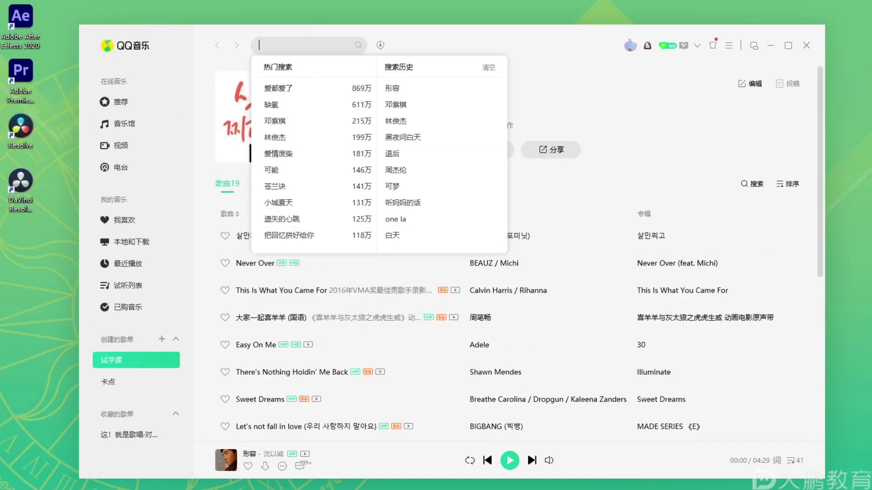